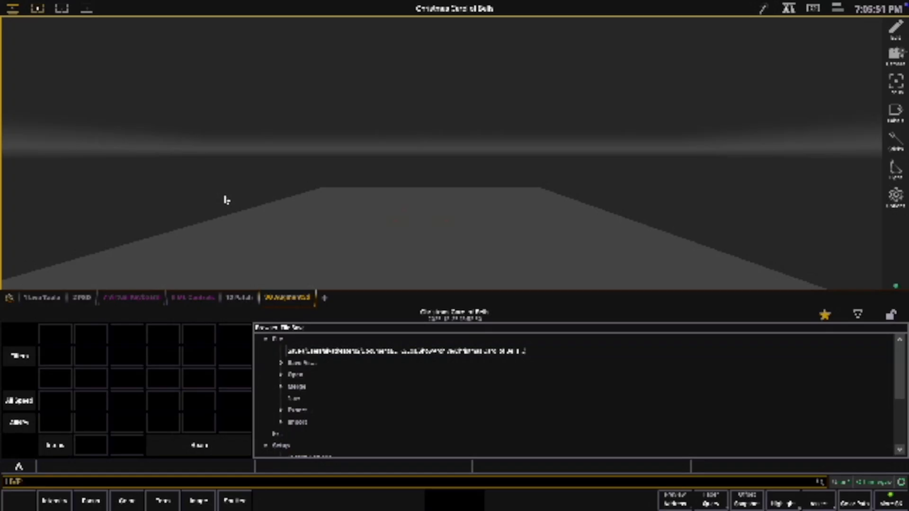
pyautogui.press('F3')
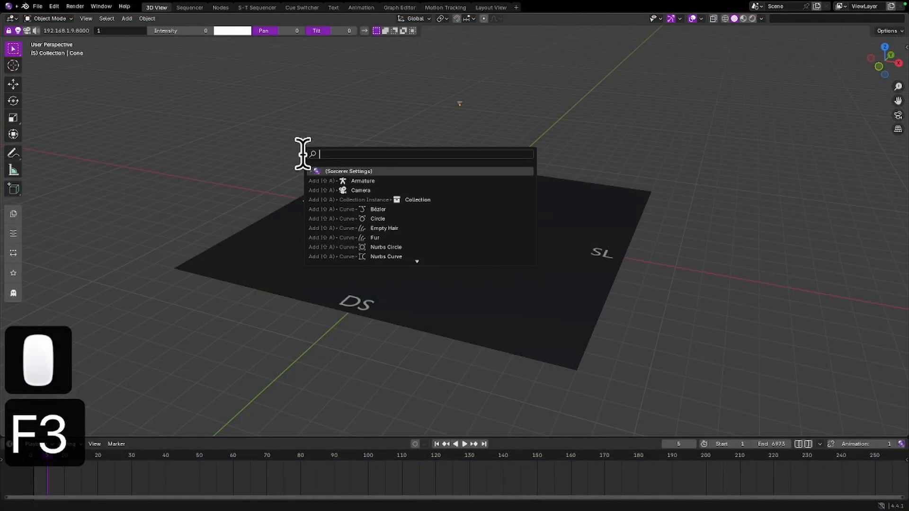
pyautogui.press('F1')
pyautogui.click(215, 135)
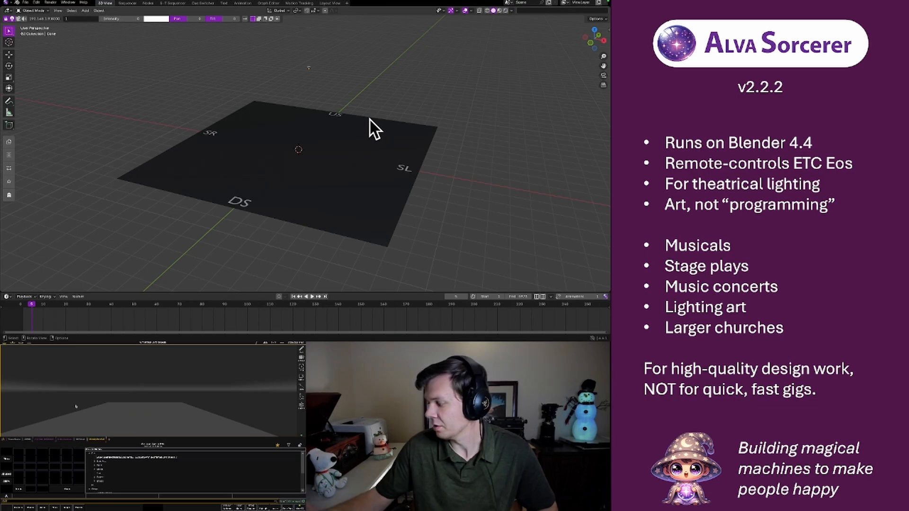
# On the Eos console, collapse the File section of the browser and open System Settings under Setup
pyautogui.press('F4')
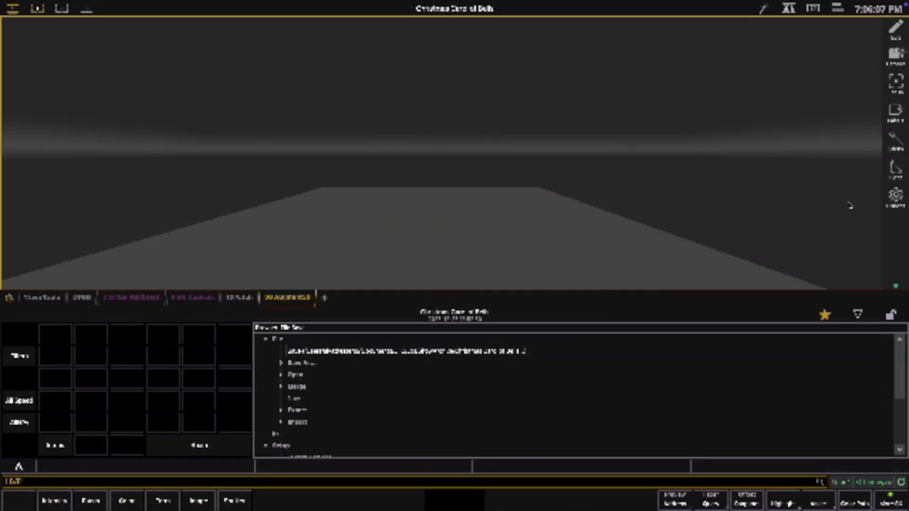
pyautogui.click(265, 339)
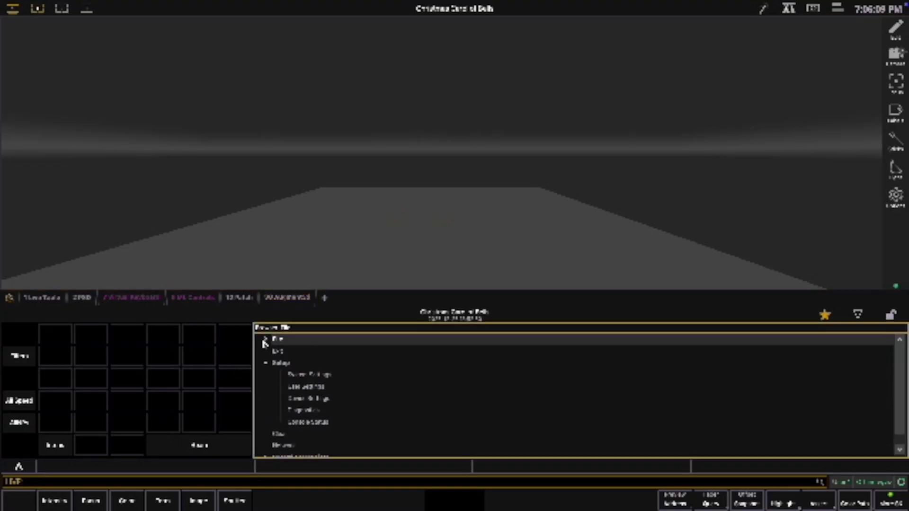
pyautogui.click(266, 363)
pyautogui.click(265, 363)
pyautogui.doubleClick(311, 377)
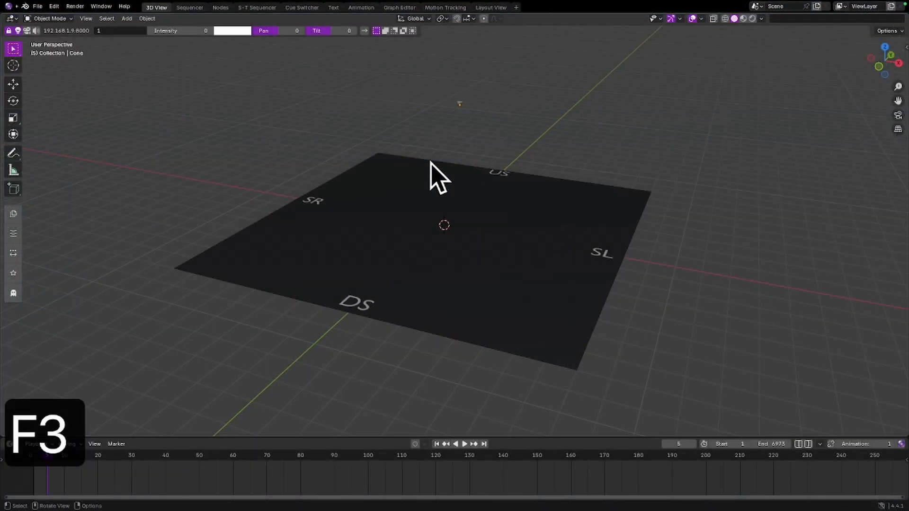
# In Blender, unlock the console's IP address and port fields for editing
pyautogui.click(8, 31)
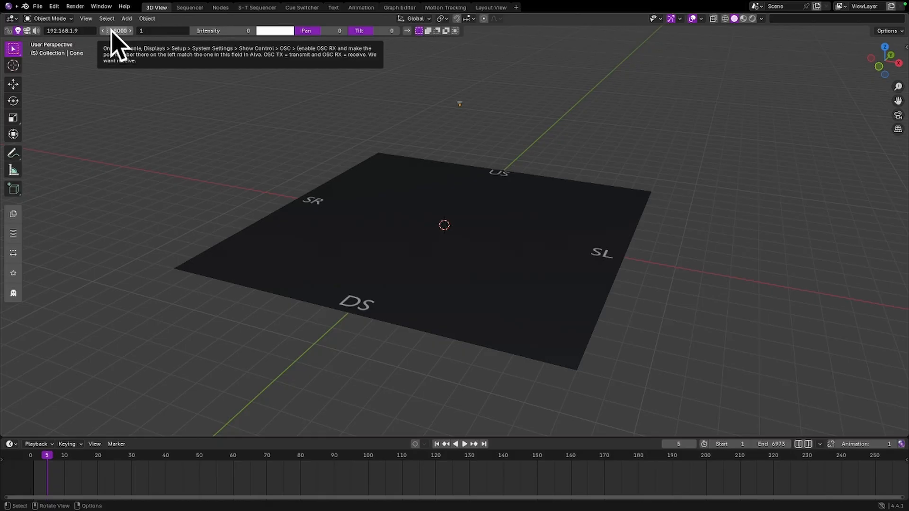
pyautogui.press('F1')
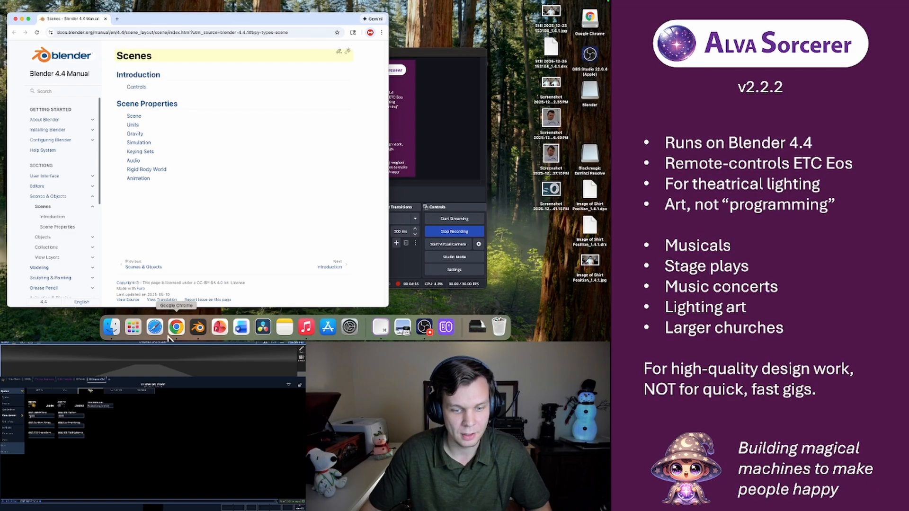
pyautogui.click(198, 326)
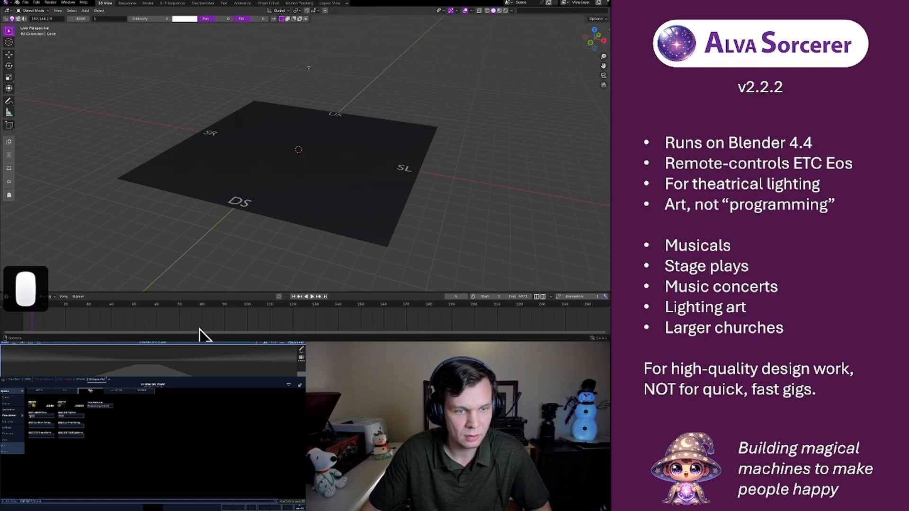
pyautogui.click(160, 127)
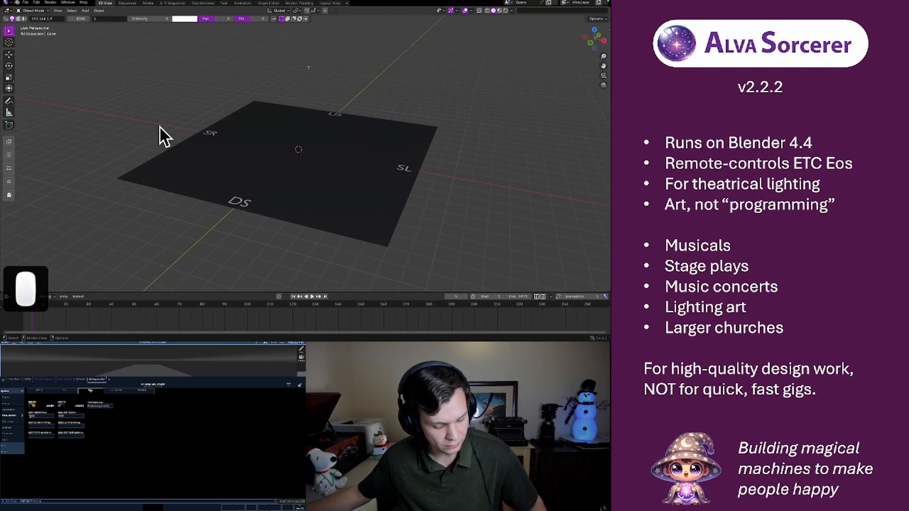
pyautogui.press('F1')
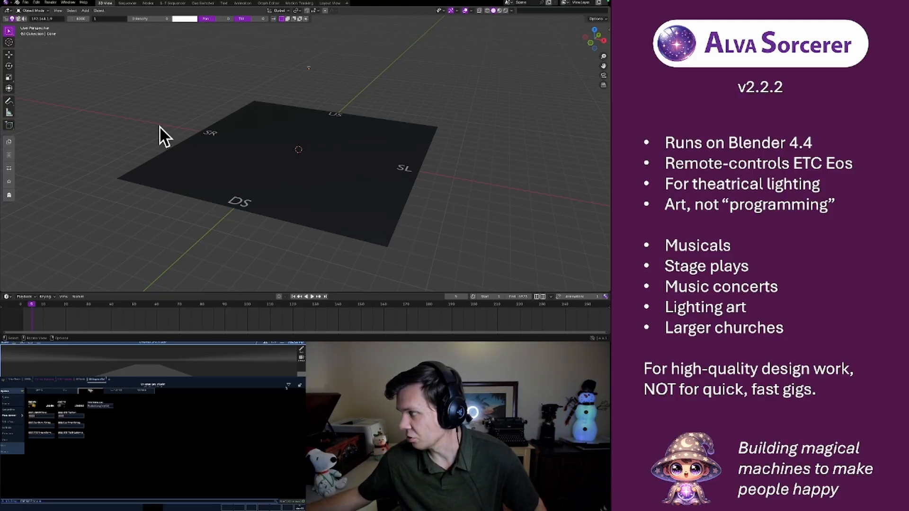
# Leave System Settings on the Eos console and collapse the Setup section in its browser
pyautogui.click(289, 384)
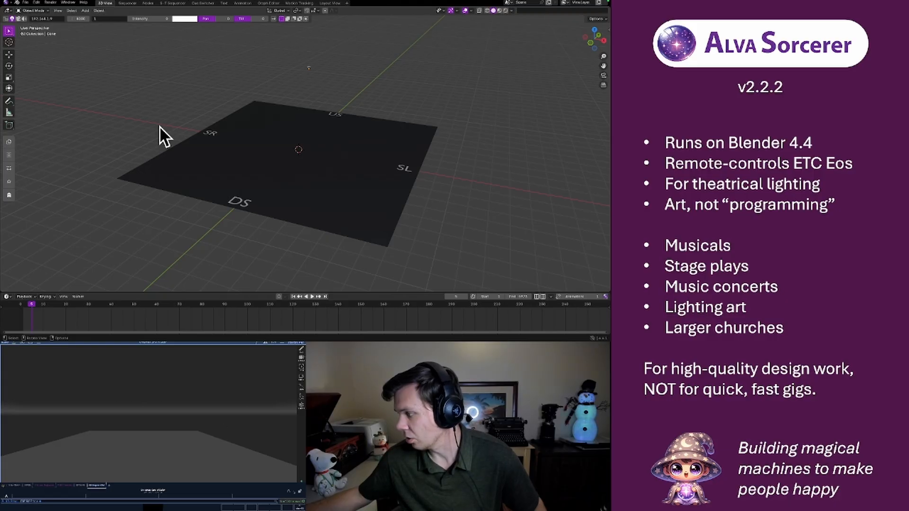
pyautogui.click(288, 492)
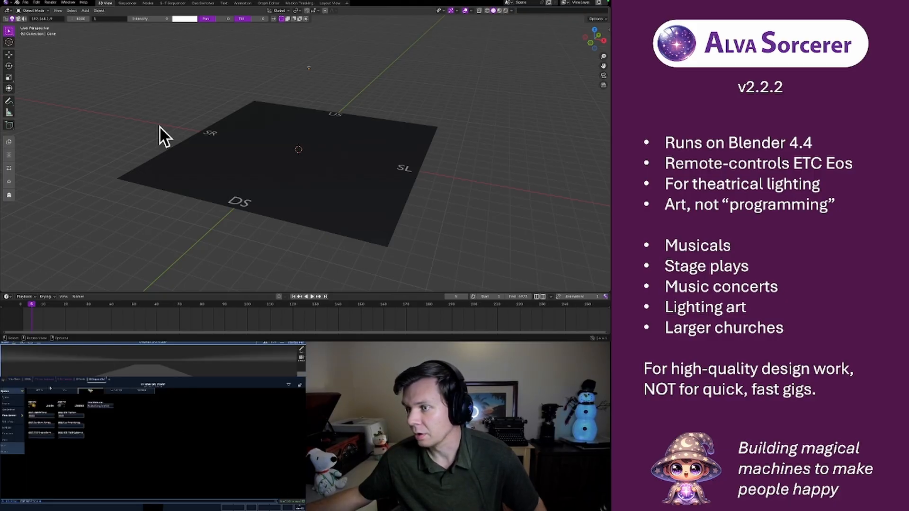
pyautogui.click(303, 501)
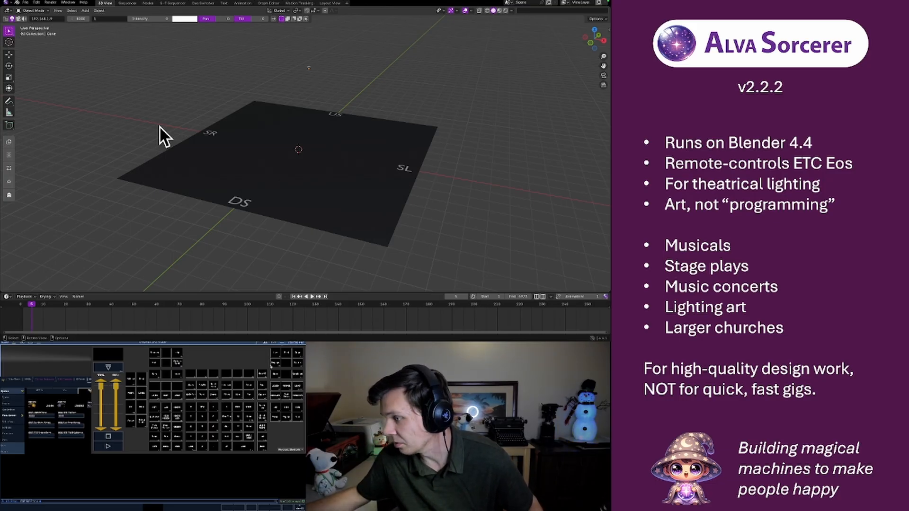
pyautogui.click(271, 366)
pyautogui.click(87, 457)
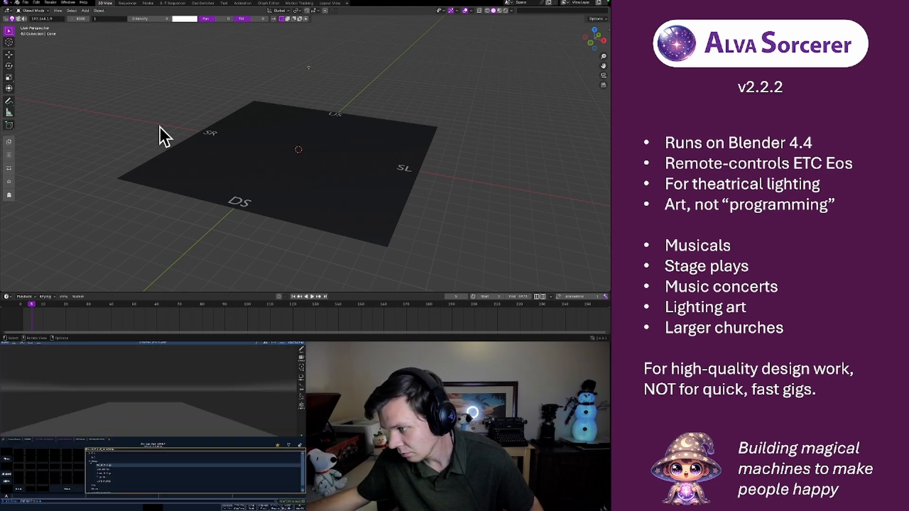
pyautogui.click(90, 461)
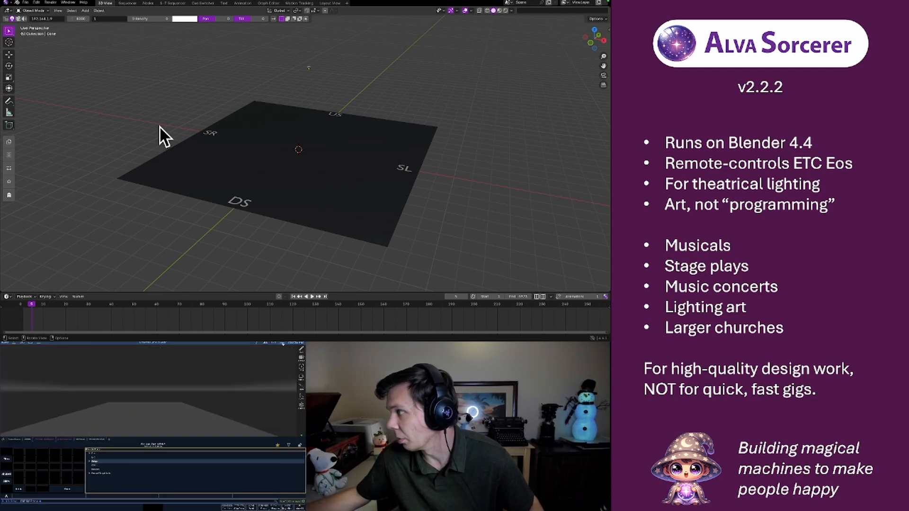
# Open the Eos console's About page to check its network address
pyautogui.click(282, 344)
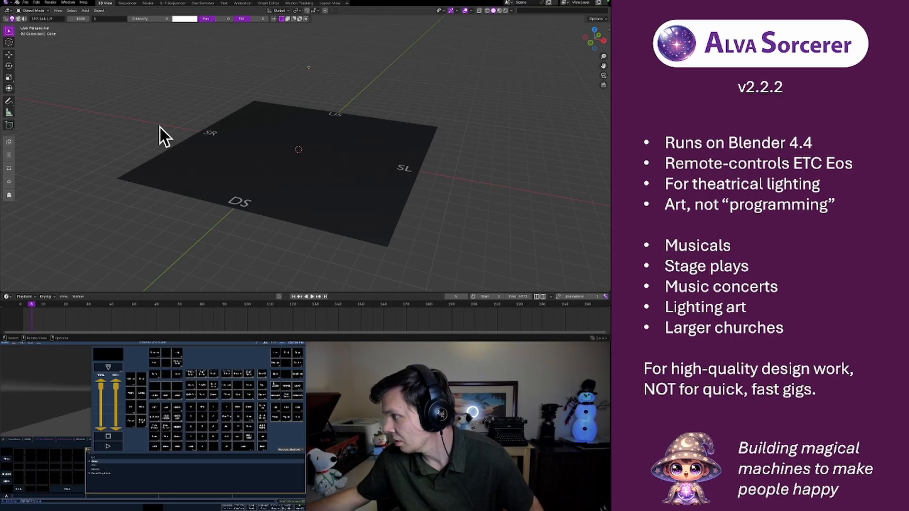
pyautogui.click(124, 421)
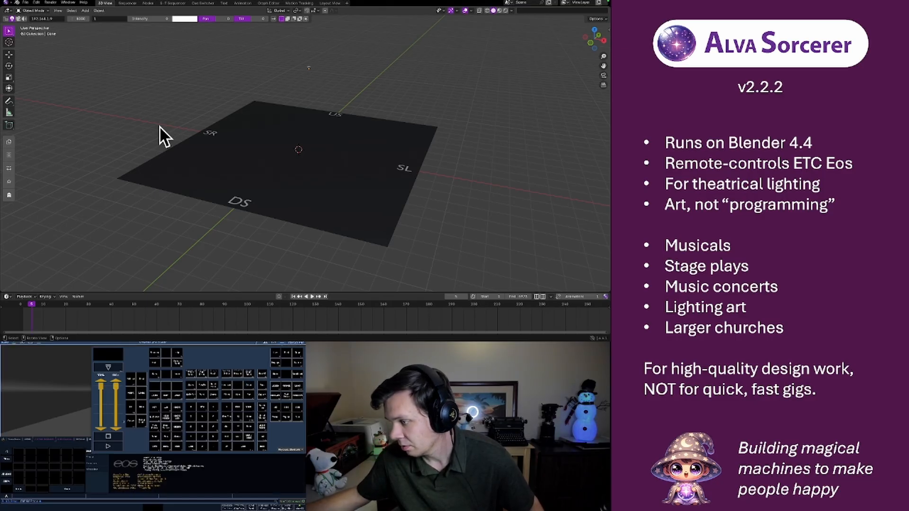
pyautogui.click(60, 406)
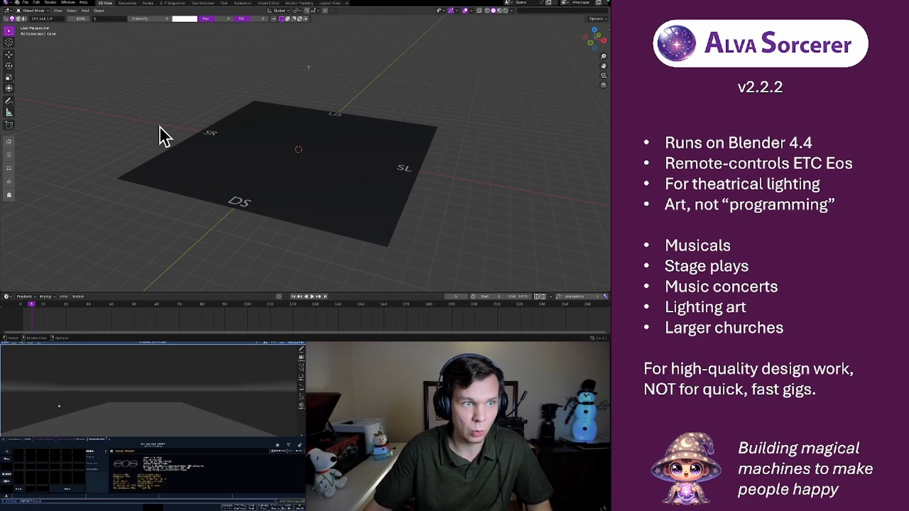
# In Blender, set the console's IP address to 192.168.1.12
pyautogui.click(55, 19)
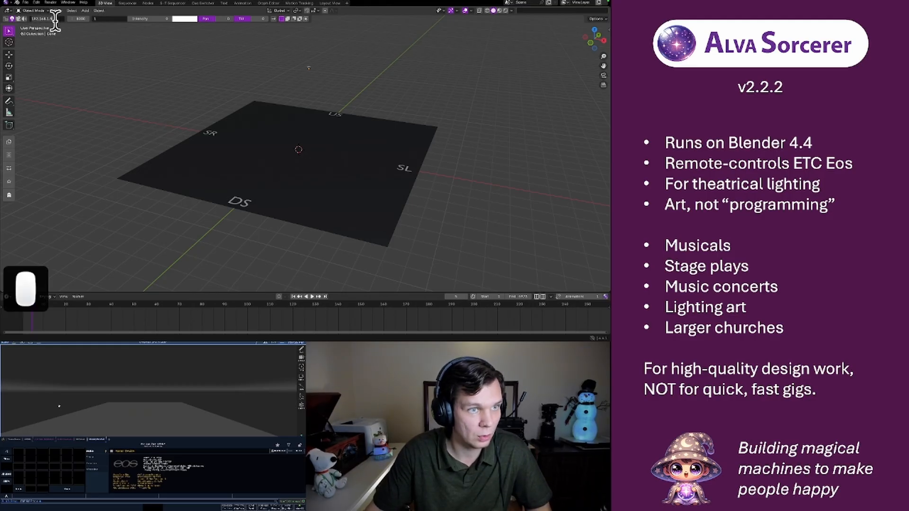
pyautogui.click(58, 20)
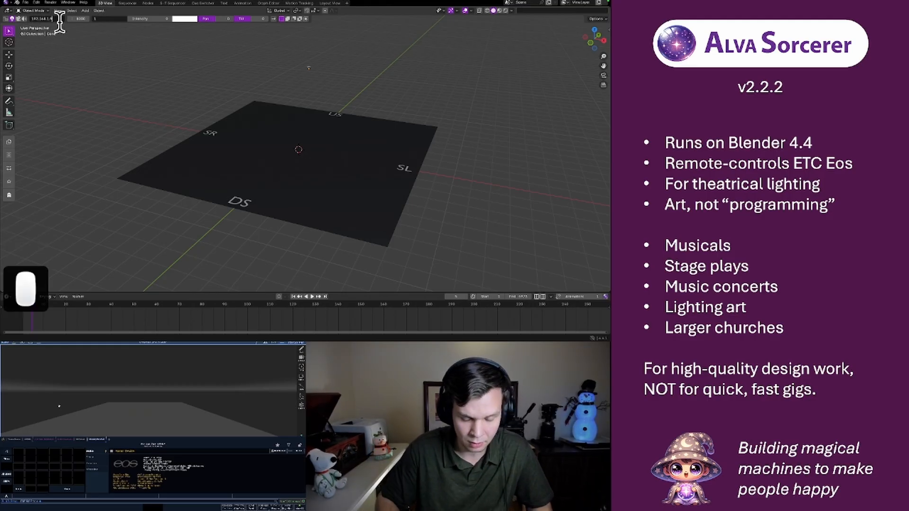
pyautogui.press('BackSpace')
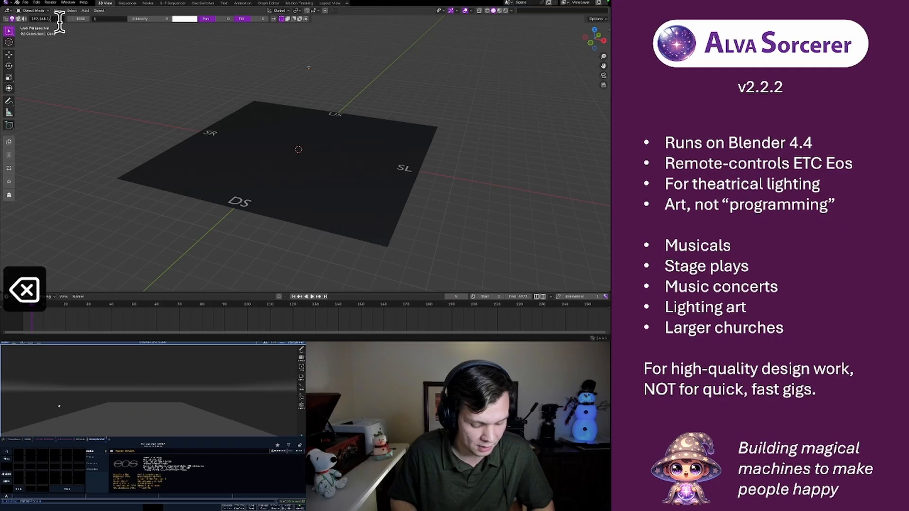
pyautogui.write('12')
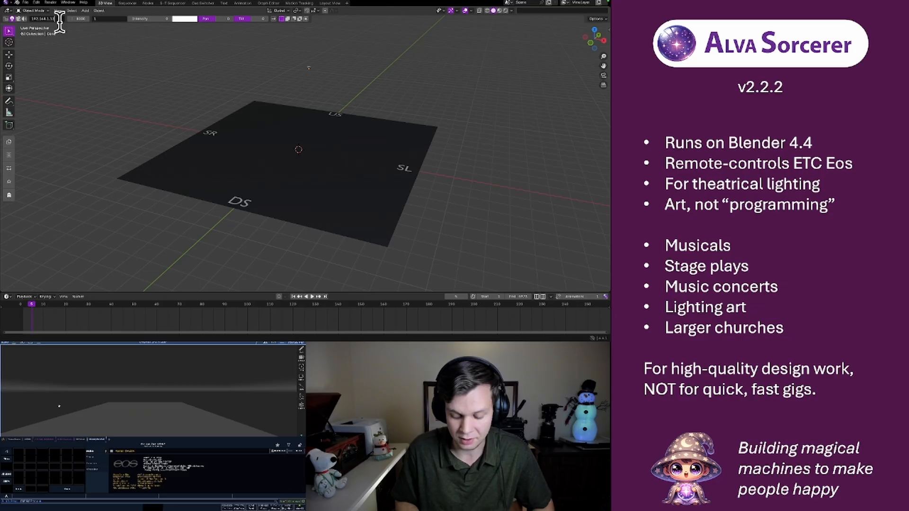
pyautogui.press('Return')
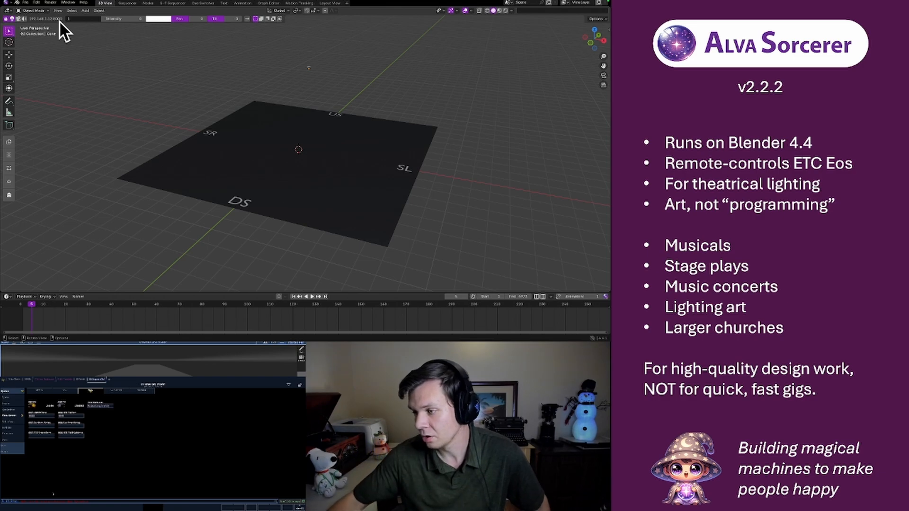
pyautogui.press('F1')
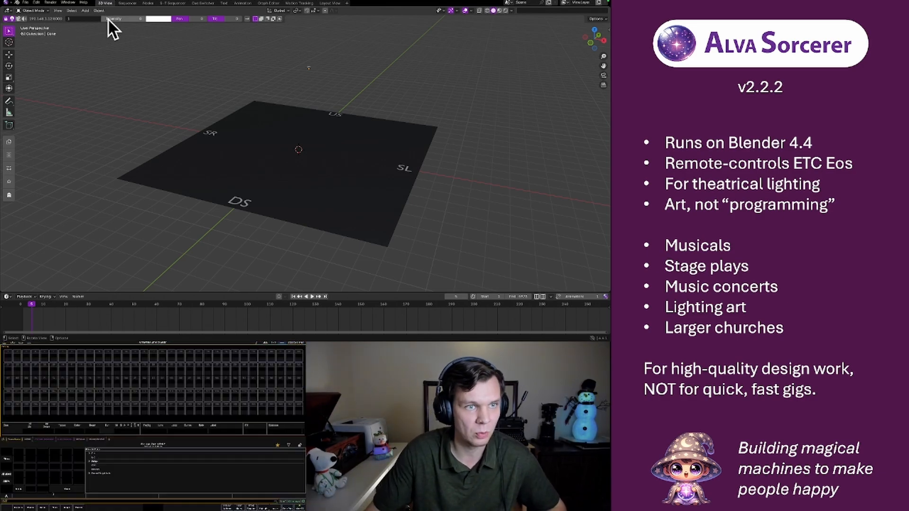
pyautogui.moveTo(107, 18)
pyautogui.mouseDown()
pyautogui.moveTo(144, 18)
pyautogui.moveTo(101, 18)
pyautogui.mouseUp()
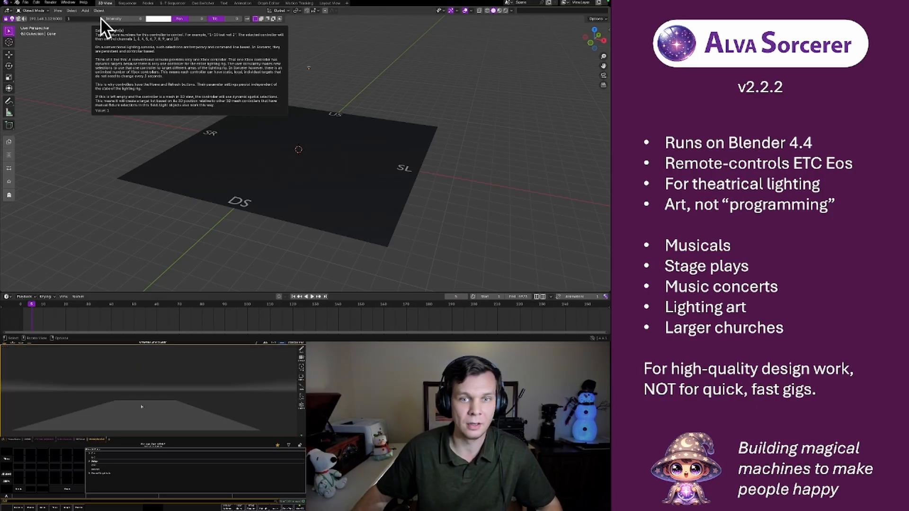
# Patch the light above the stage on the console remotely from Blender and raise its intensity to 100
pyautogui.click(308, 69)
pyautogui.press('n')
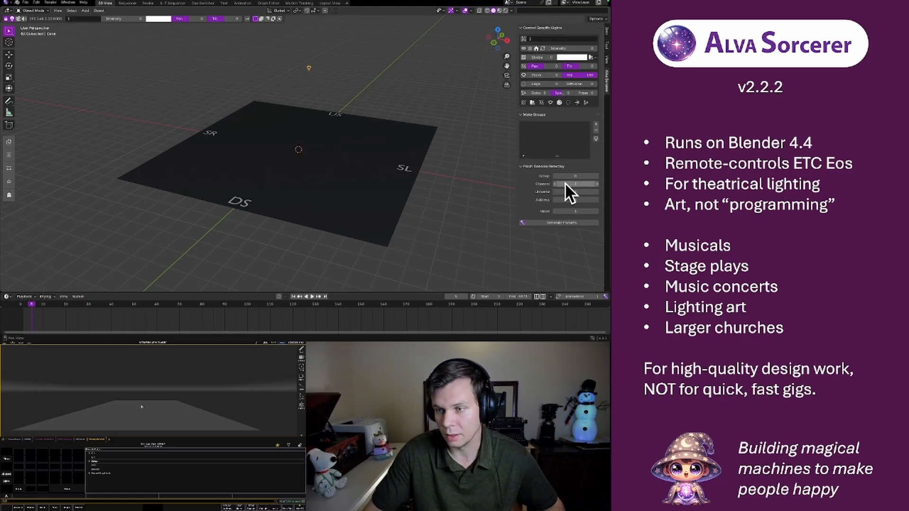
pyautogui.click(555, 223)
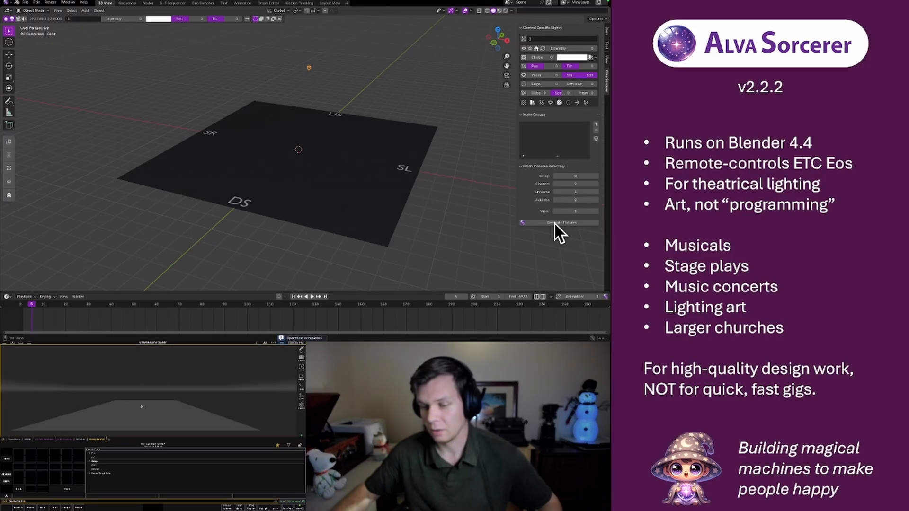
pyautogui.moveTo(109, 21); pyautogui.dragTo(146, 22)
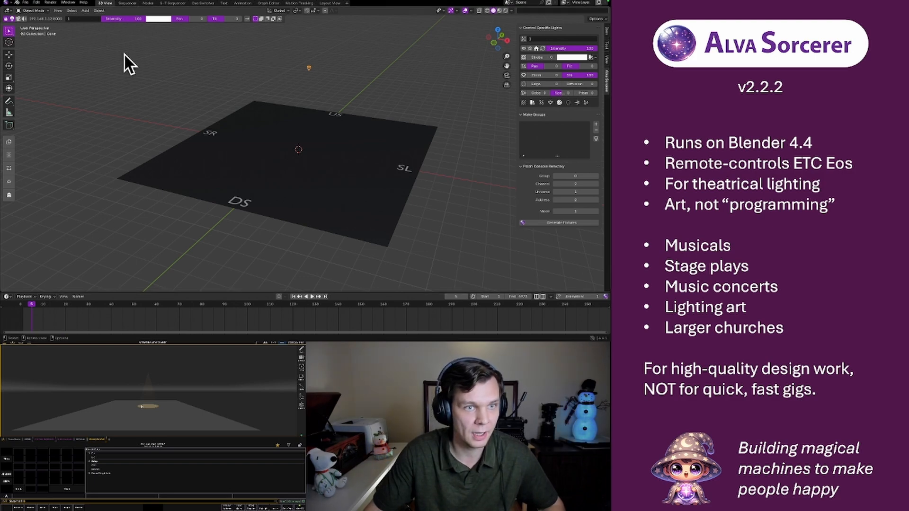
# In the Sequencer workspace, set the timeline's playback sync mode to Sync to Audio
pyautogui.click(124, 3)
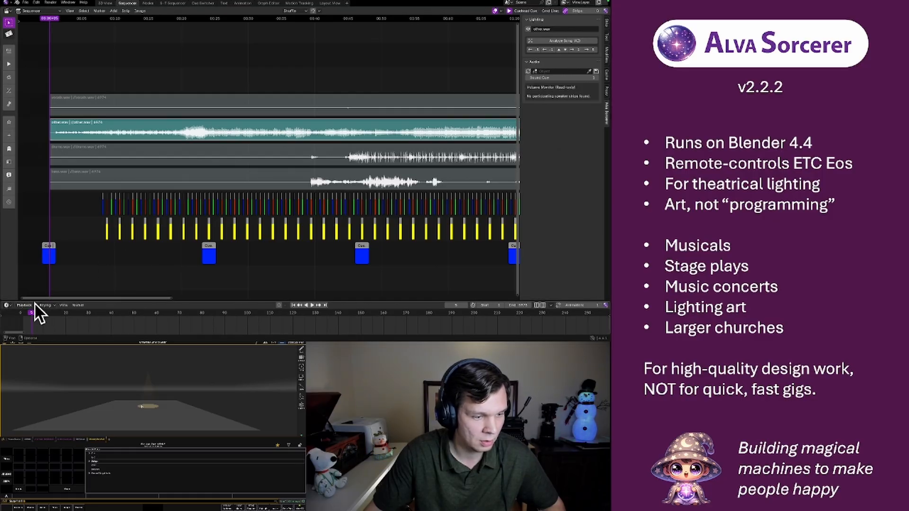
pyautogui.click(34, 305)
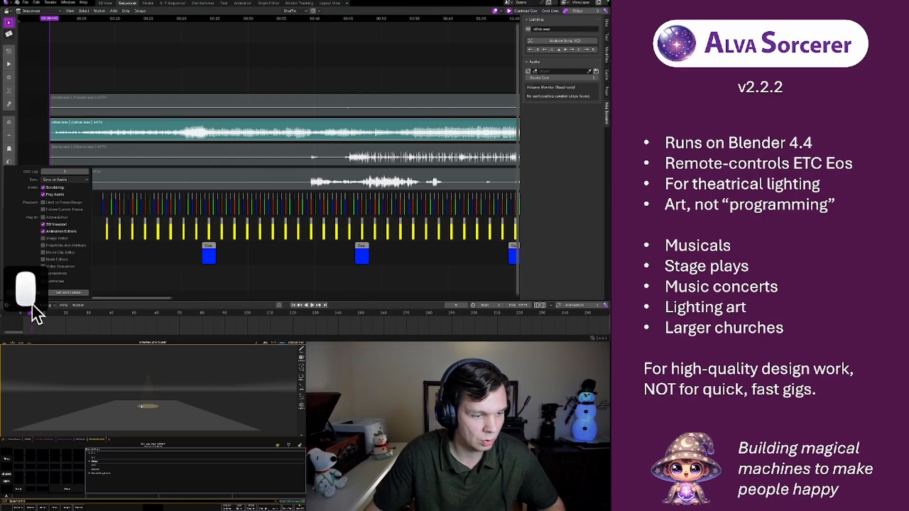
pyautogui.click(61, 179)
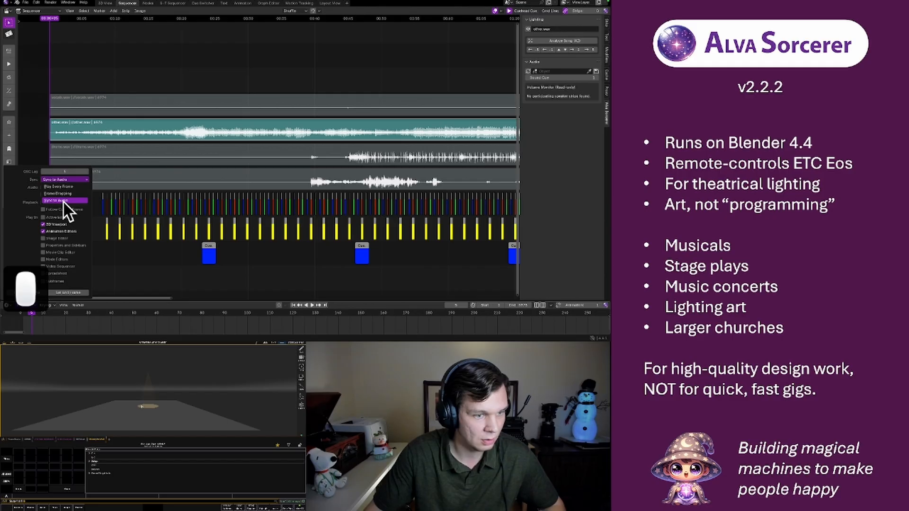
pyautogui.click(63, 200)
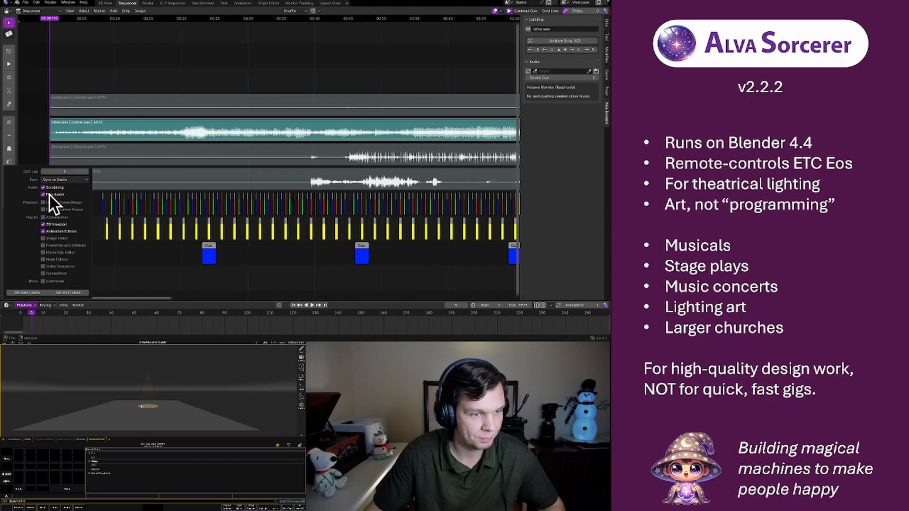
pyautogui.click(24, 305)
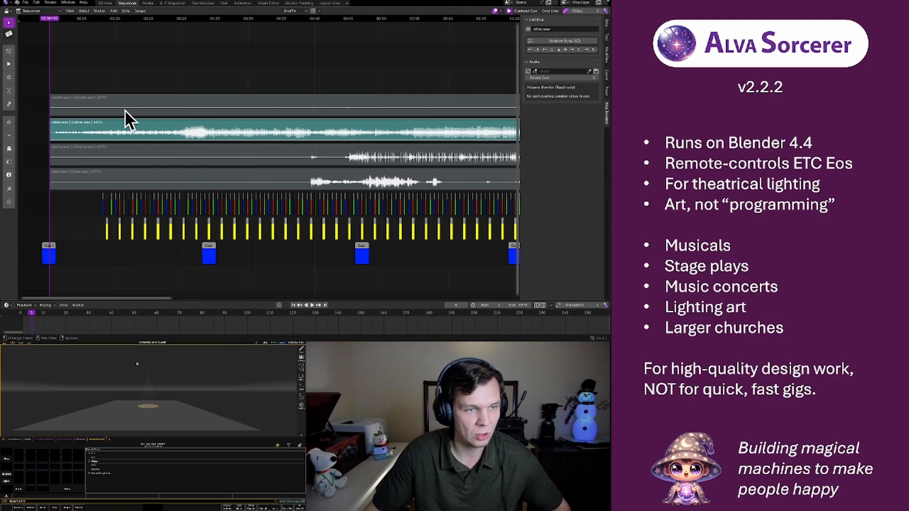
# Play the sequence briefly to preview the audio and cue strips
pyautogui.press('space')
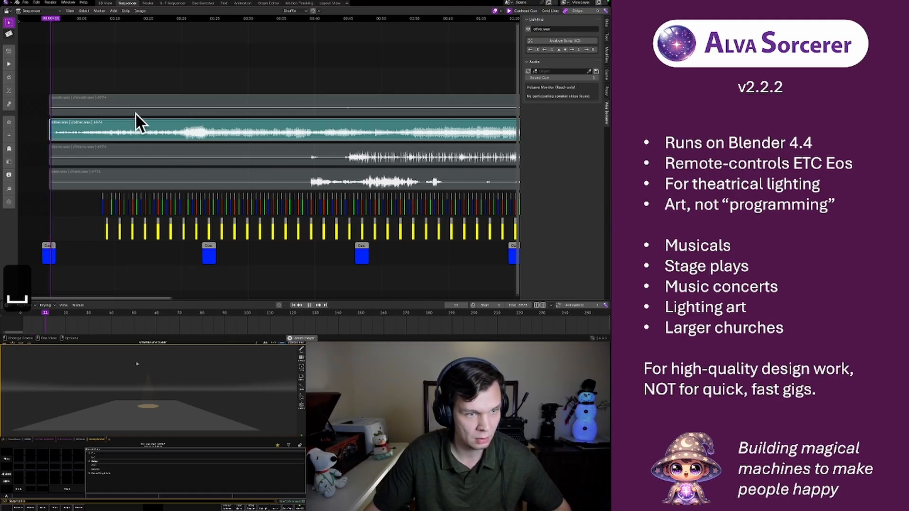
pyautogui.press('space')
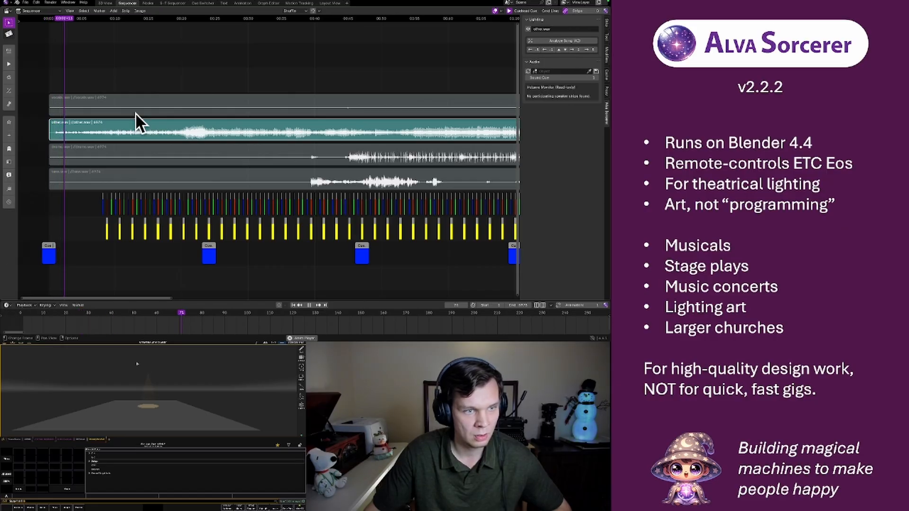
# Stop playback, mute the other.wav audio strip and unmute the drums.wav strip
pyautogui.click(290, 151)
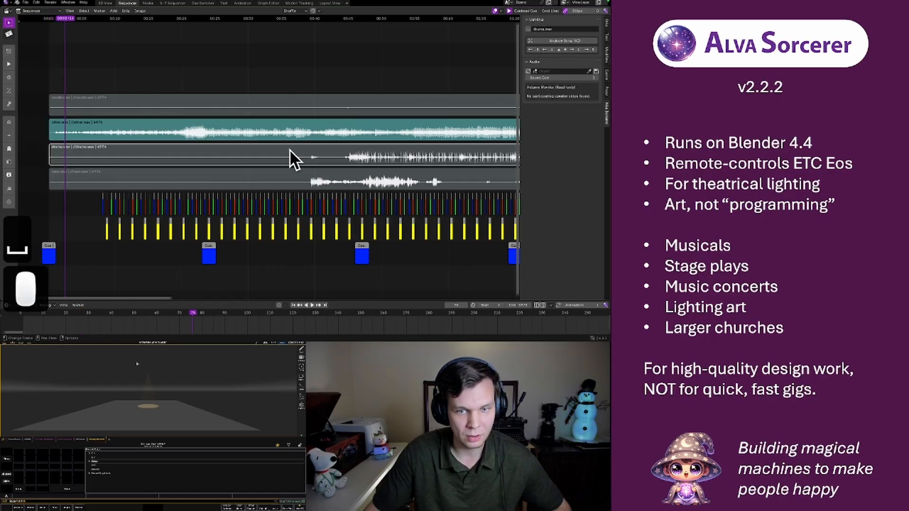
pyautogui.click(294, 120)
pyautogui.press('h')
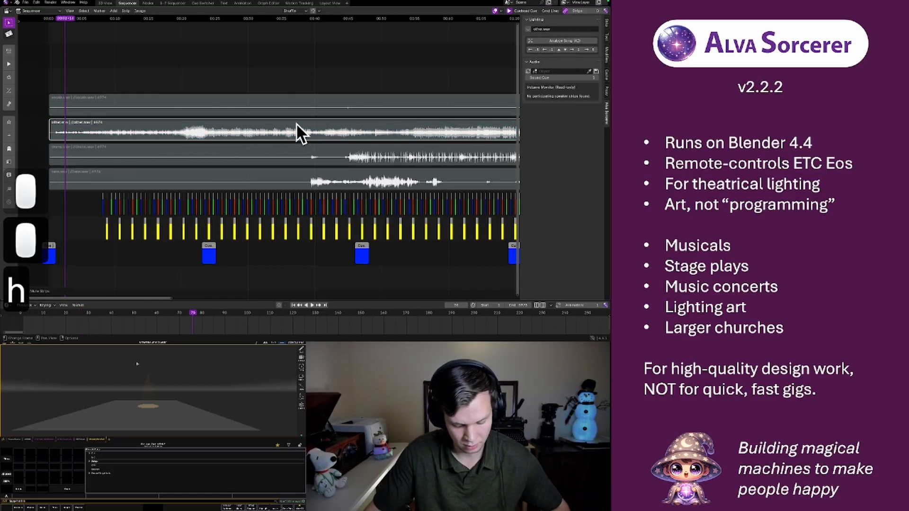
pyautogui.click(288, 147)
pyautogui.hotkey('alt', 'h')
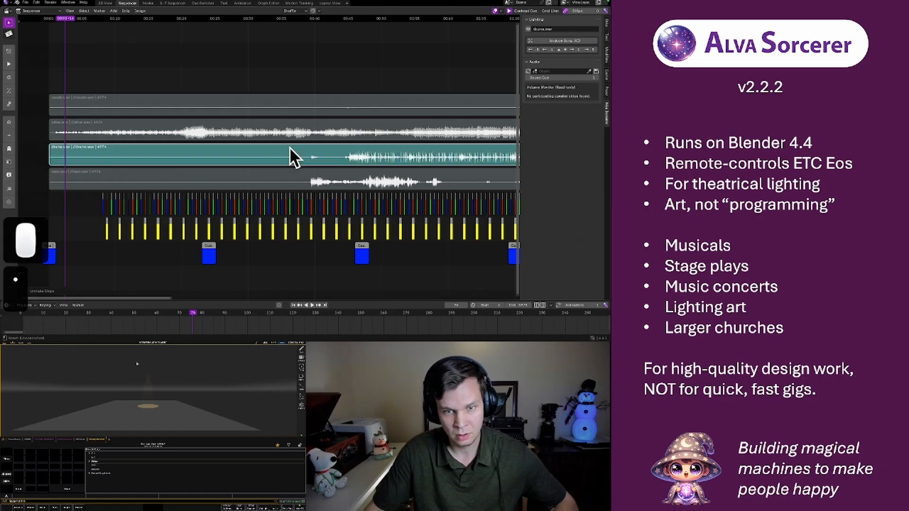
# Play the sequence briefly from about 0:47 to hear the drums.wav strip on its own
pyautogui.click(362, 24)
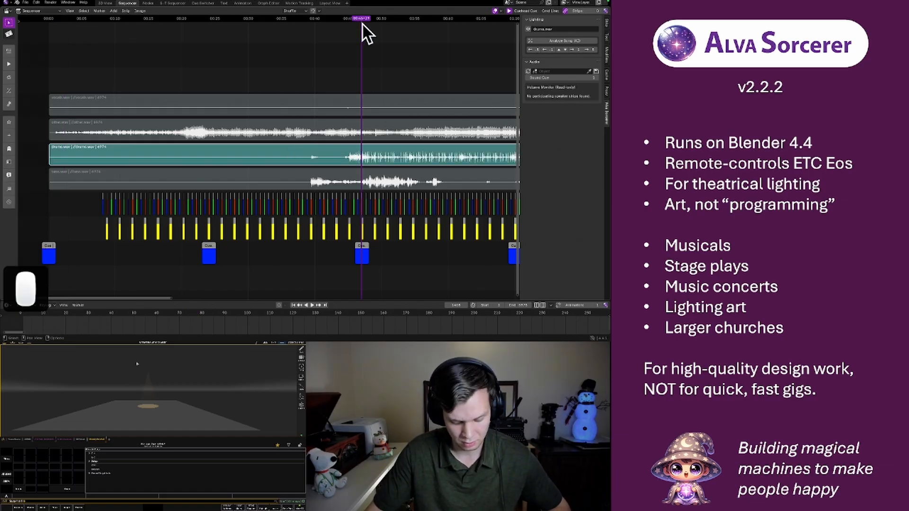
pyautogui.press('space')
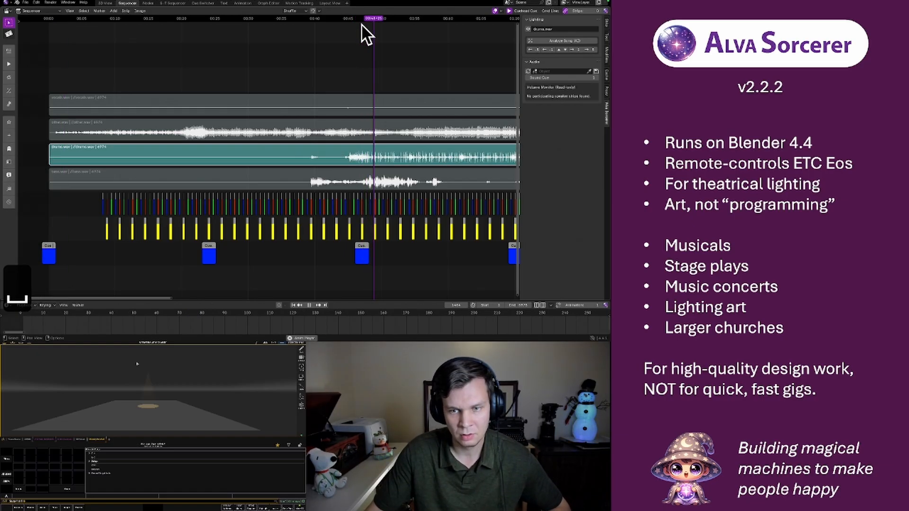
pyautogui.press('space')
# Mute the drums.wav strip, unmute the bass.wav strip in its place and play it briefly
pyautogui.press('h')
pyautogui.click(345, 175)
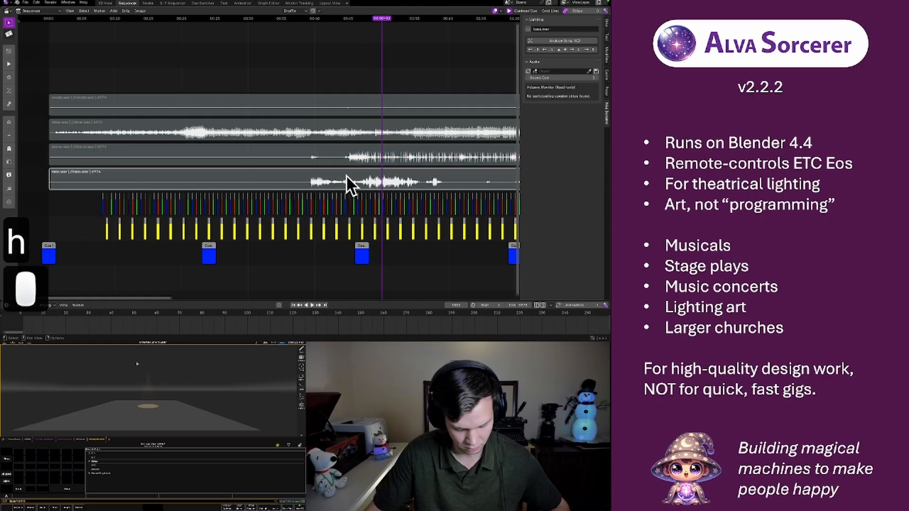
pyautogui.hotkey('alt', 'h')
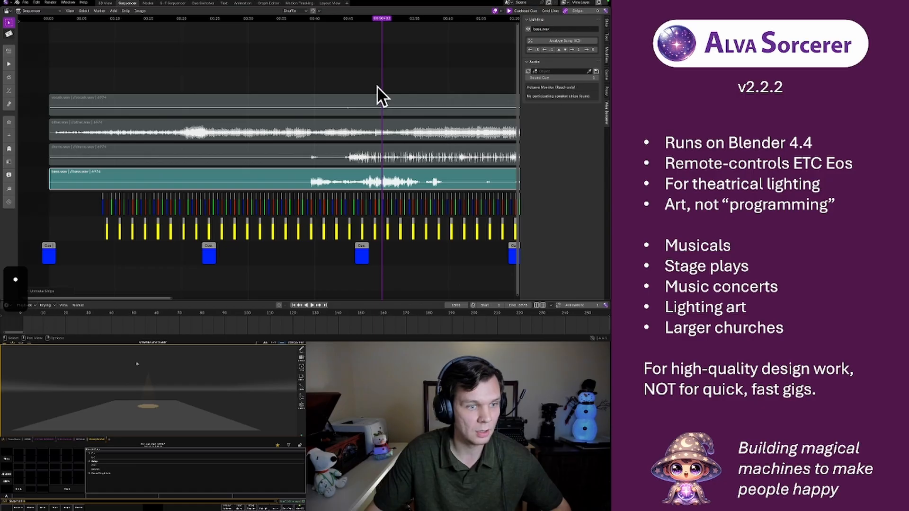
pyautogui.press('space')
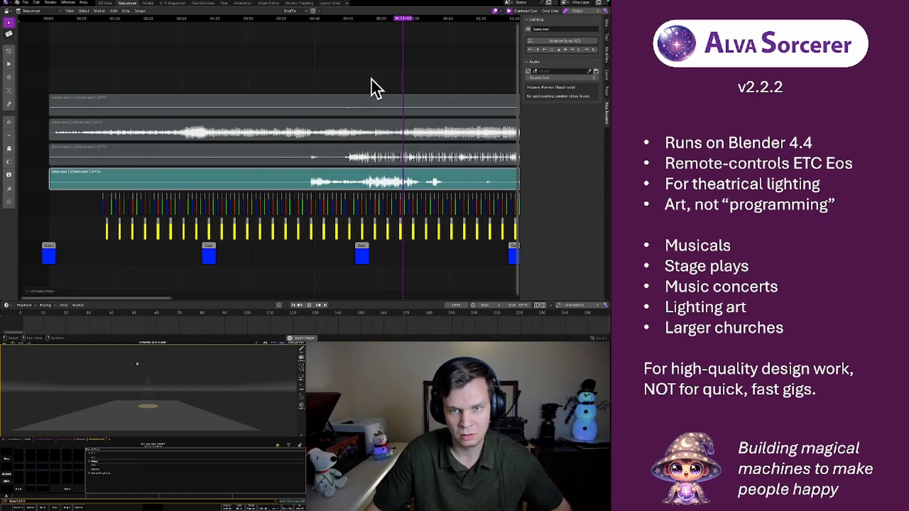
pyautogui.press('space')
# Mute bass.wav, unmute vocals.wav in its place and play it briefly from about 2:17
pyautogui.scroll(-5, 331, 114)
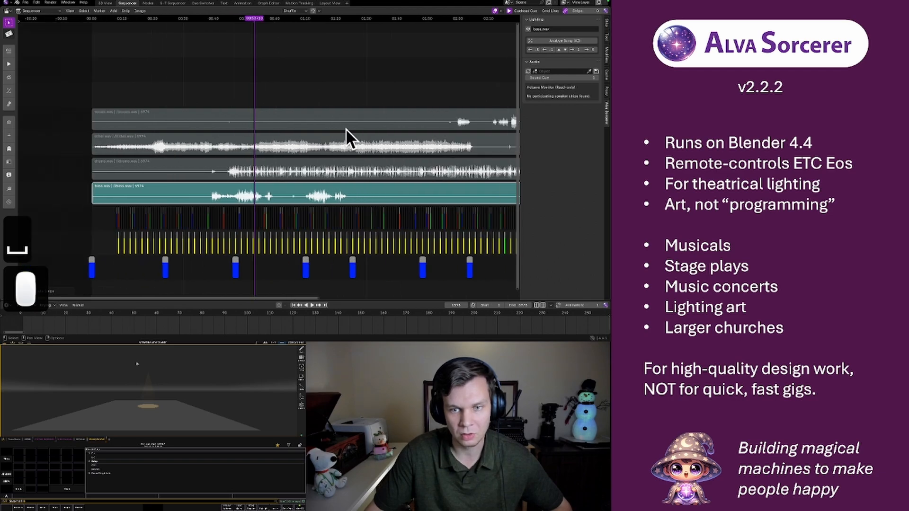
pyautogui.scroll(-3, 373, 125)
pyautogui.click(350, 18)
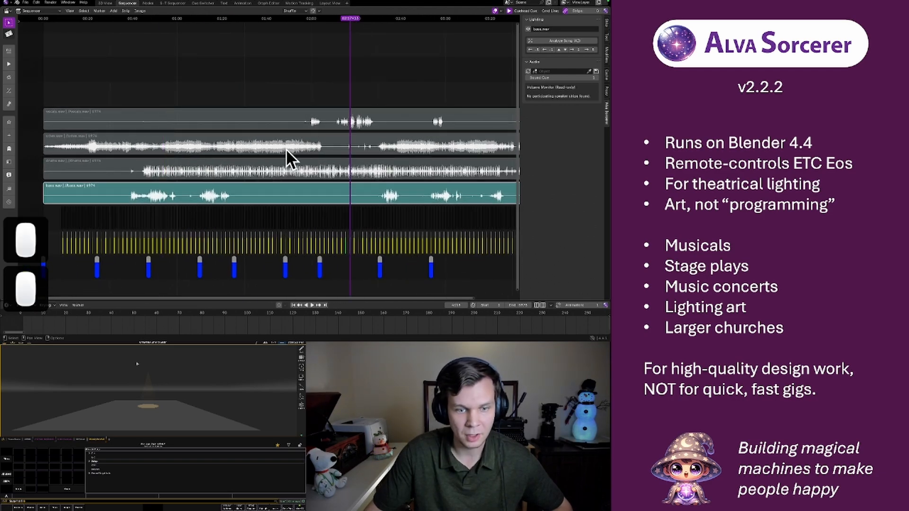
pyautogui.press('h')
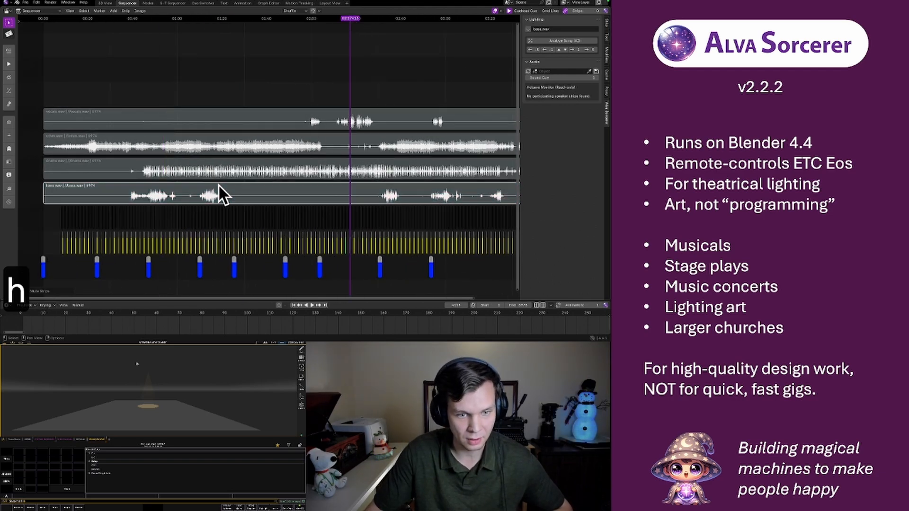
pyautogui.click(318, 110)
pyautogui.hotkey('alt', 'h')
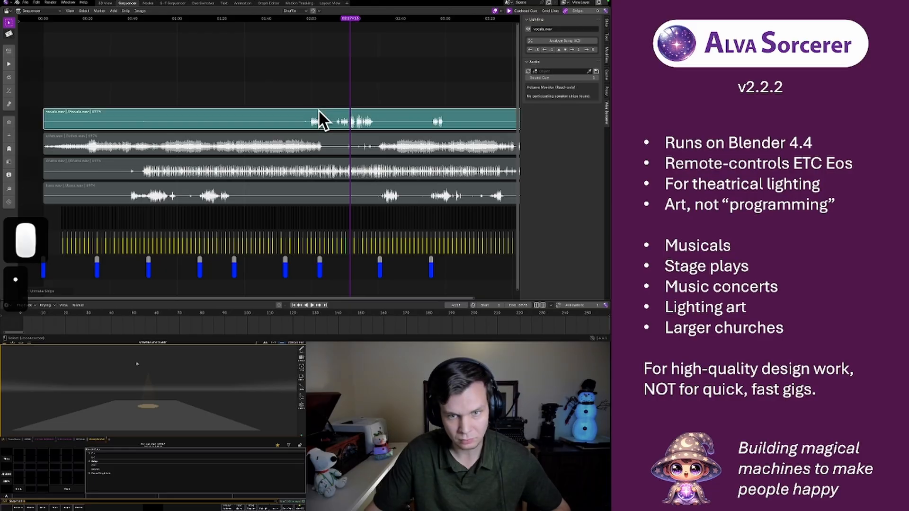
pyautogui.press('space')
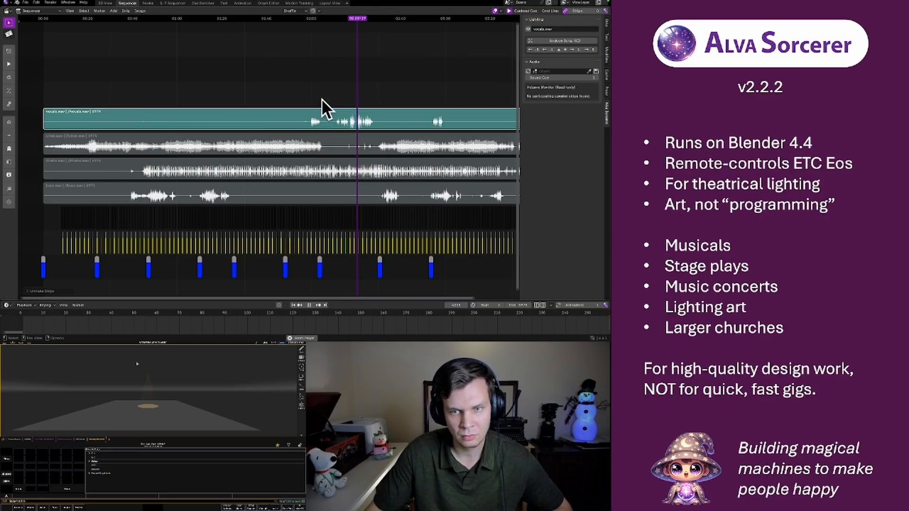
pyautogui.press('space')
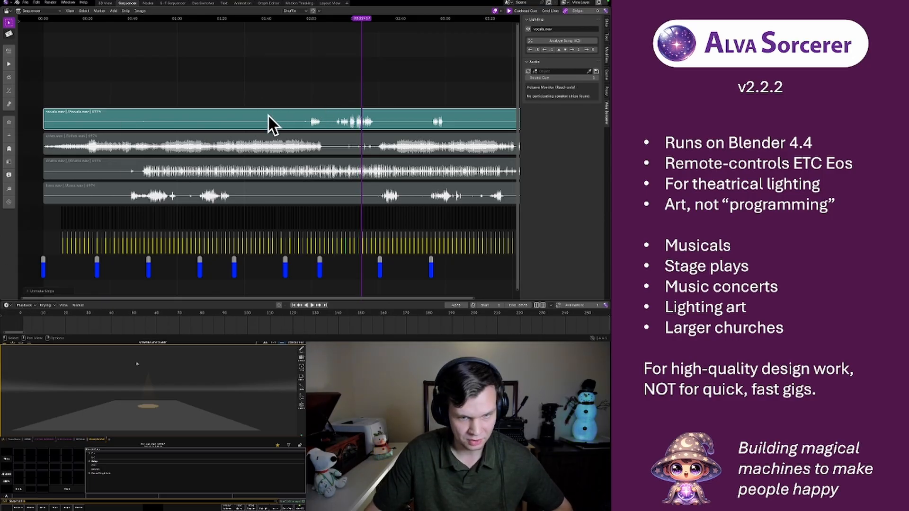
# Review the Strip Formatter and Strip Media settings of the vocals.wav strip, closing each without changes
pyautogui.press('f')
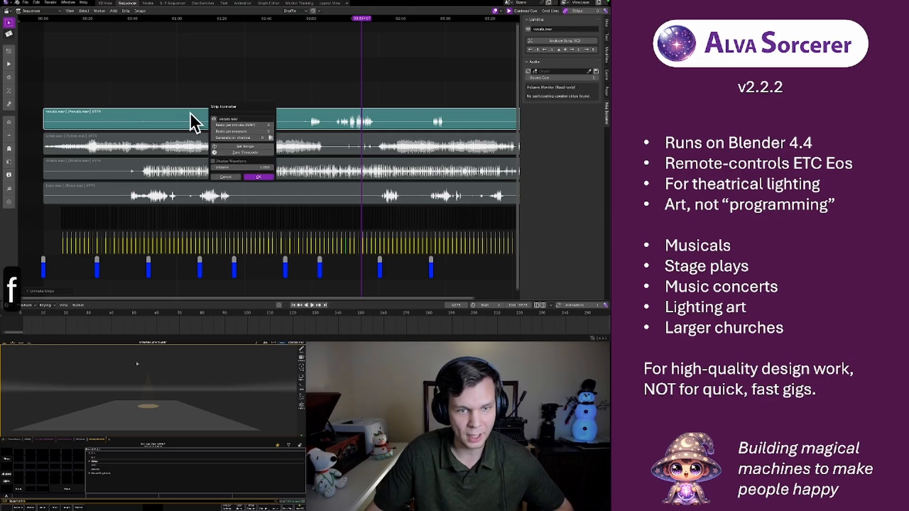
pyautogui.click(239, 71)
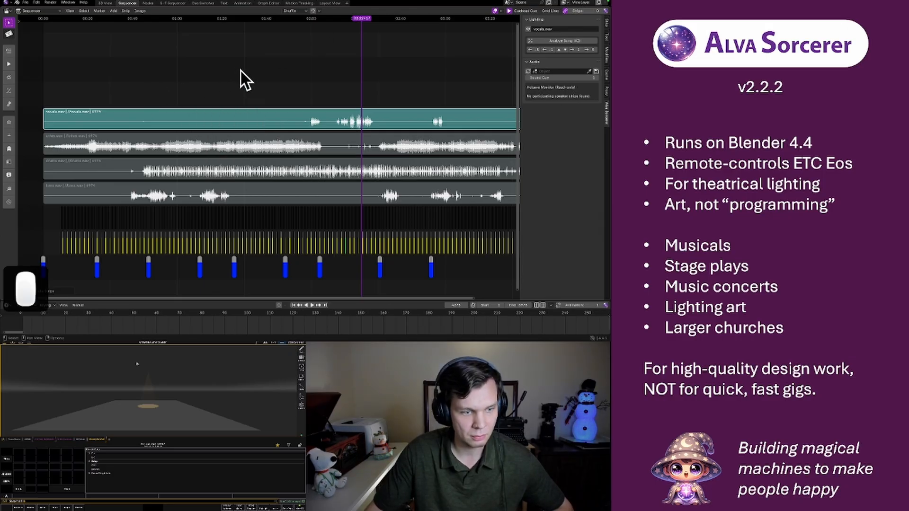
pyautogui.press('m')
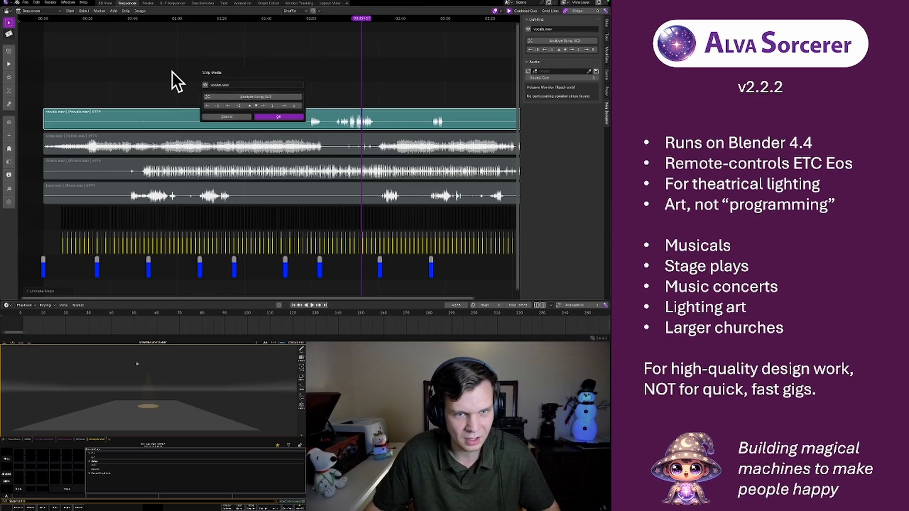
pyautogui.click(274, 117)
# Examine the beat, measure and cue strips along the song's timeline
pyautogui.moveTo(331, 189); pyautogui.dragTo(348, 132, button='middle')
pyautogui.scroll(1, 322, 163)
pyautogui.scroll(6, 331, 158)
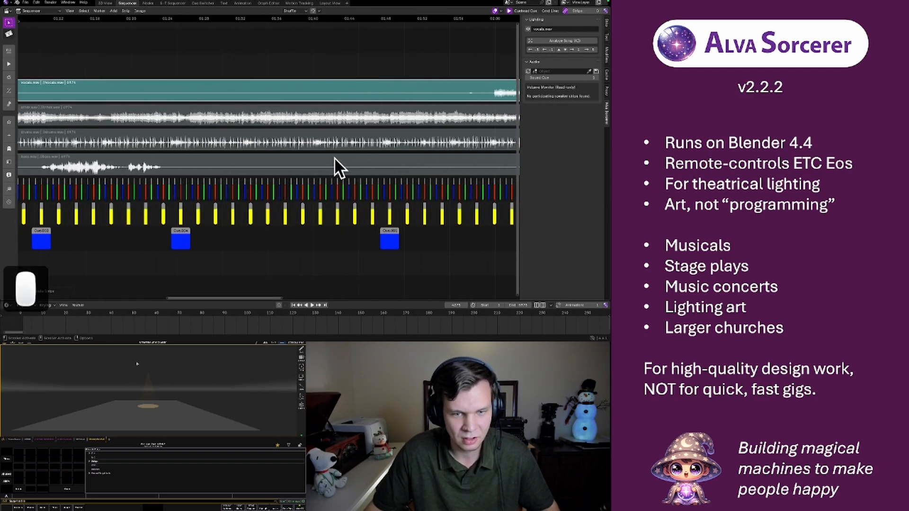
pyautogui.scroll(-8, 334, 157)
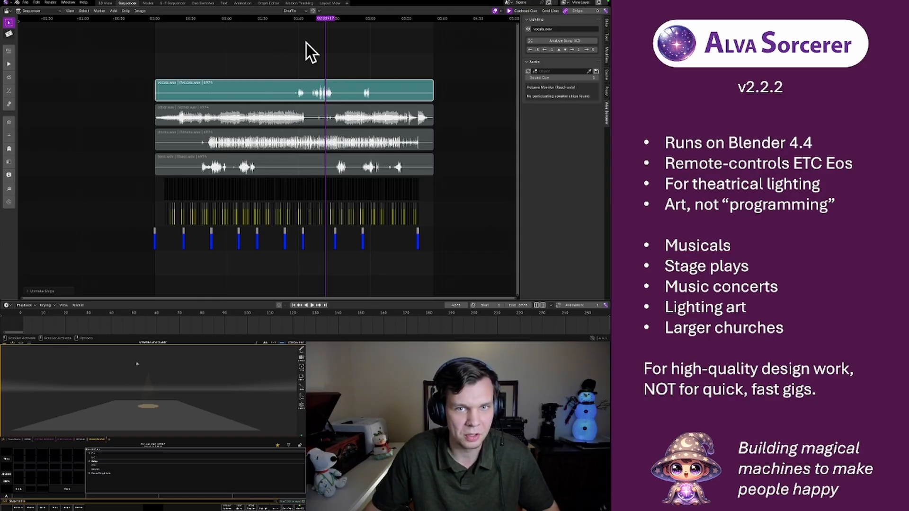
# Examine the stage plane and the light above it in the 3D View and Layout View workspaces
pyautogui.click(102, 4)
pyautogui.scroll(-6, 254, 119)
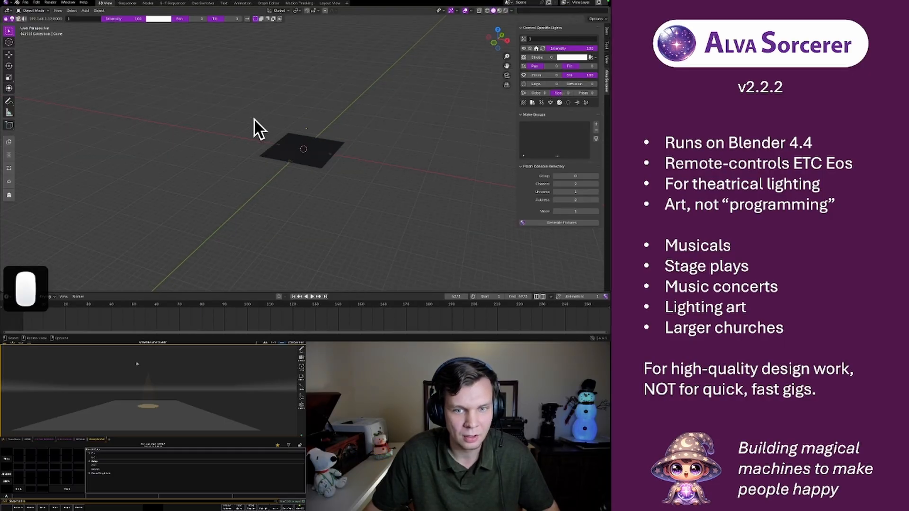
pyautogui.scroll(6, 254, 119)
pyautogui.scroll(-5, 255, 119)
pyautogui.scroll(5, 254, 121)
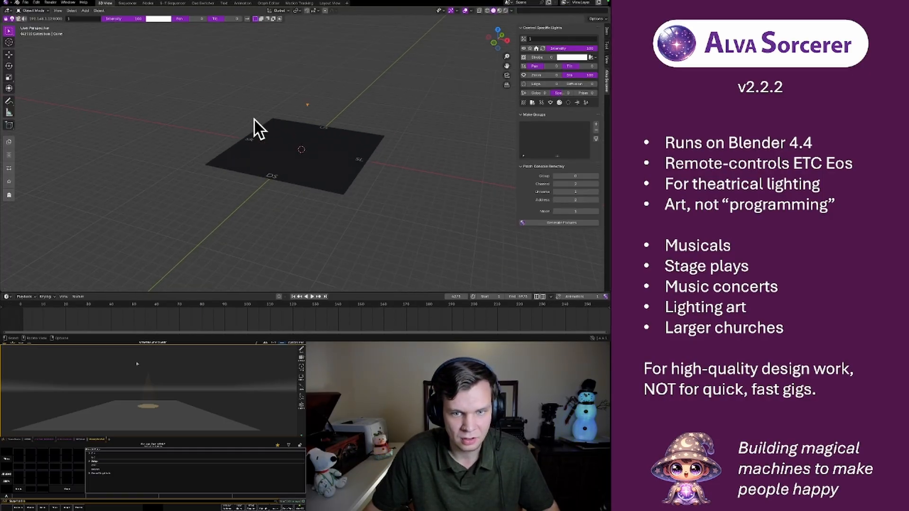
pyautogui.scroll(-2, 254, 120)
pyautogui.moveTo(334, 155)
pyautogui.mouseDown(button='middle')
pyautogui.moveTo(312, 132)
pyautogui.moveTo(294, 142)
pyautogui.moveTo(341, 154)
pyautogui.moveTo(331, 155)
pyautogui.mouseUp(button='middle')
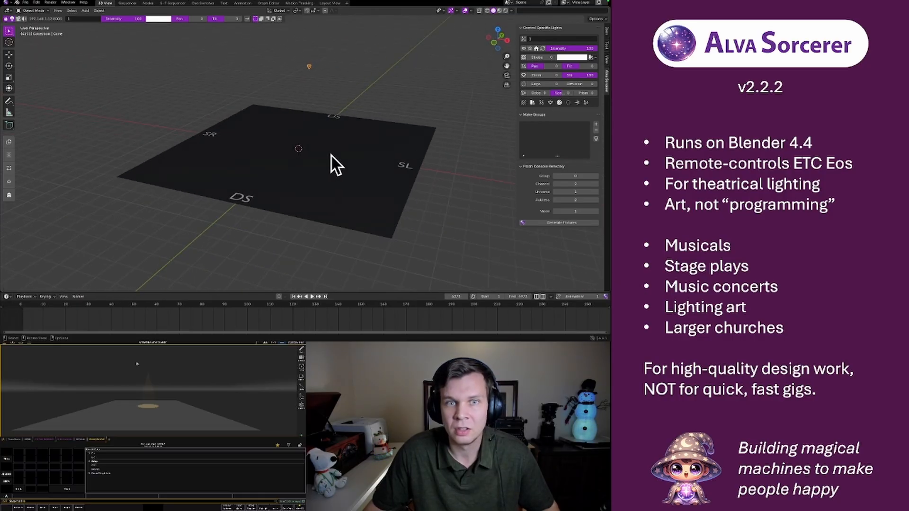
pyautogui.click(325, 3)
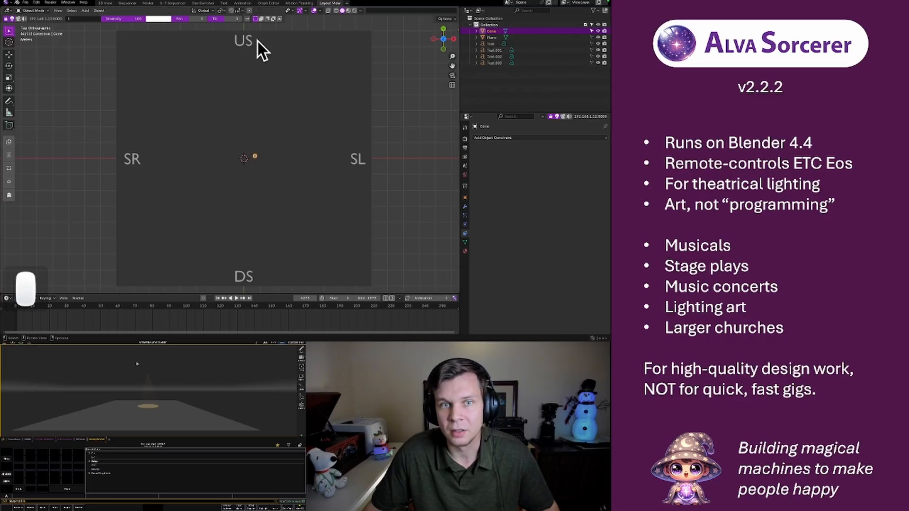
pyautogui.click(105, 2)
pyautogui.scroll(-3, 308, 126)
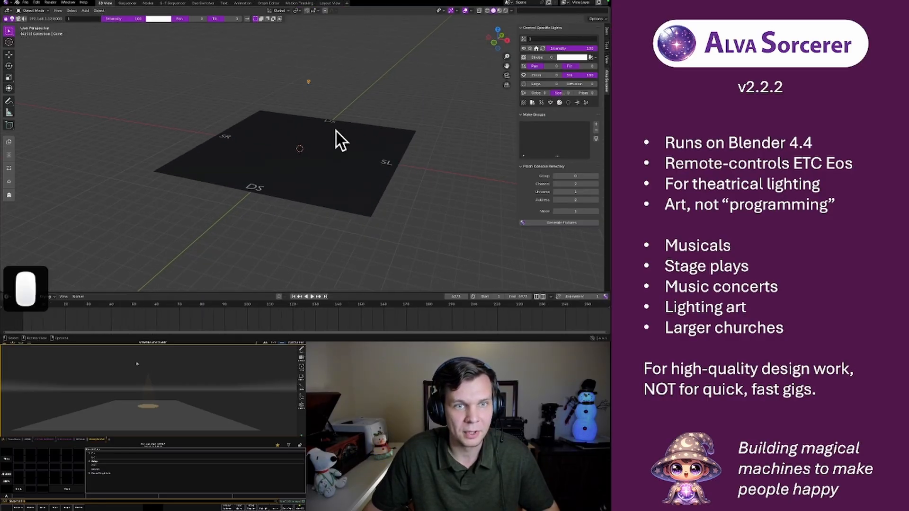
# Back in the Sequencer workspace, open the Strip Media settings of the red beat strip near 1:35
pyautogui.click(126, 3)
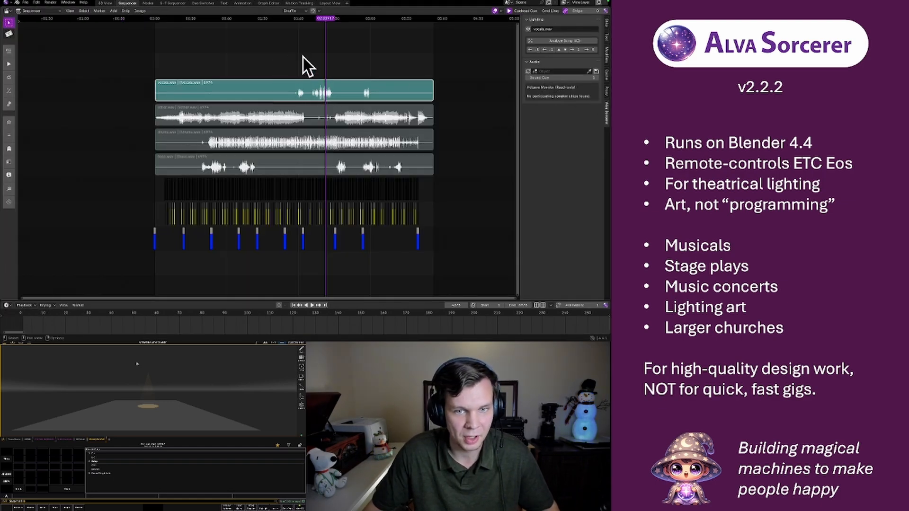
pyautogui.scroll(10, 244, 200)
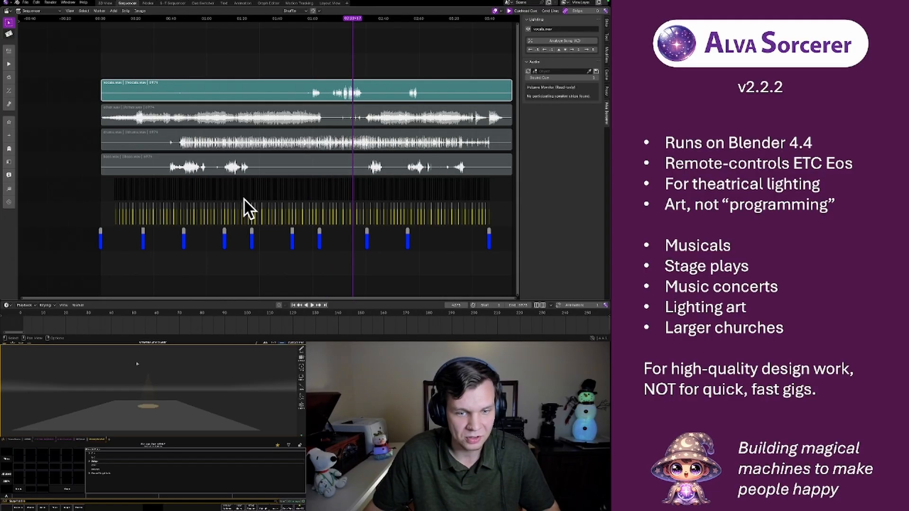
pyautogui.scroll(3, 244, 206)
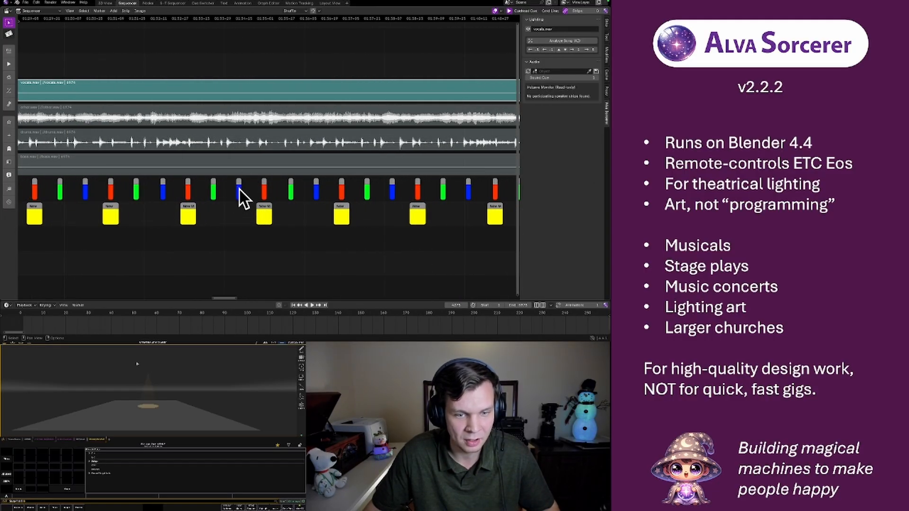
pyautogui.scroll(-6, 273, 194)
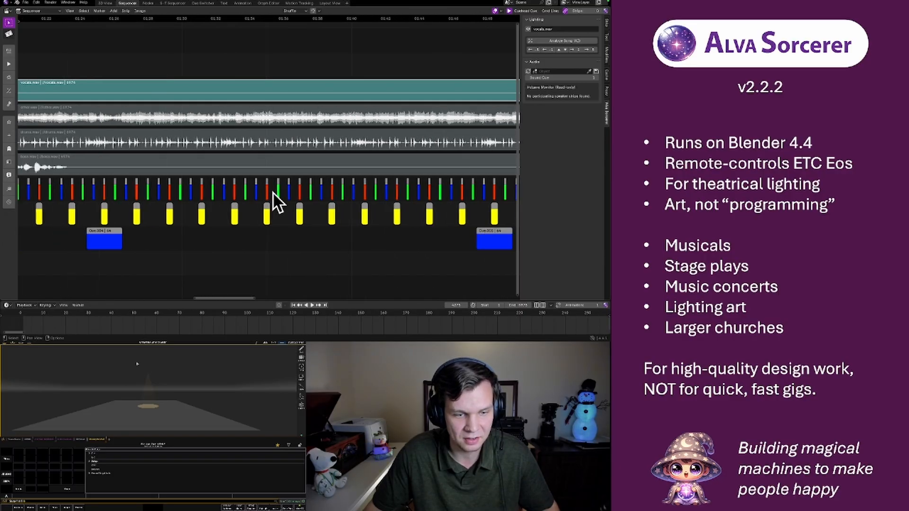
pyautogui.scroll(5, 212, 206)
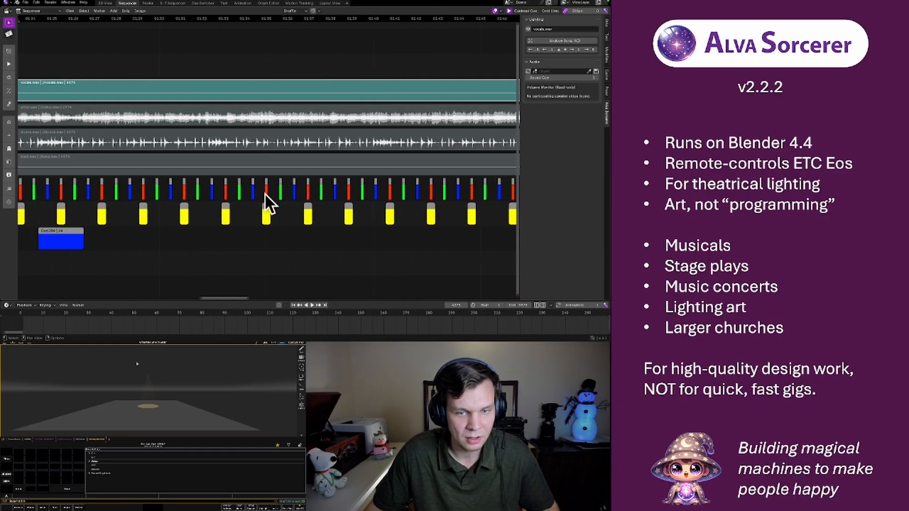
pyautogui.scroll(10, 267, 192)
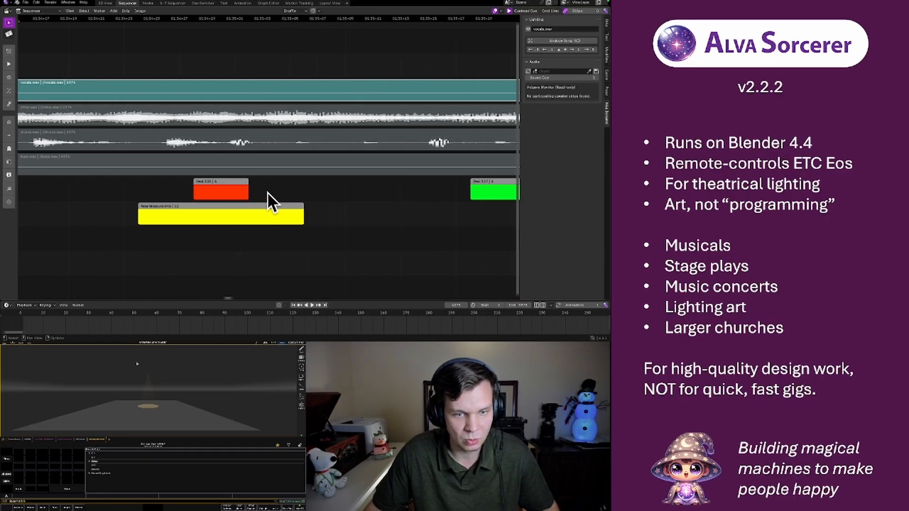
pyautogui.click(224, 188)
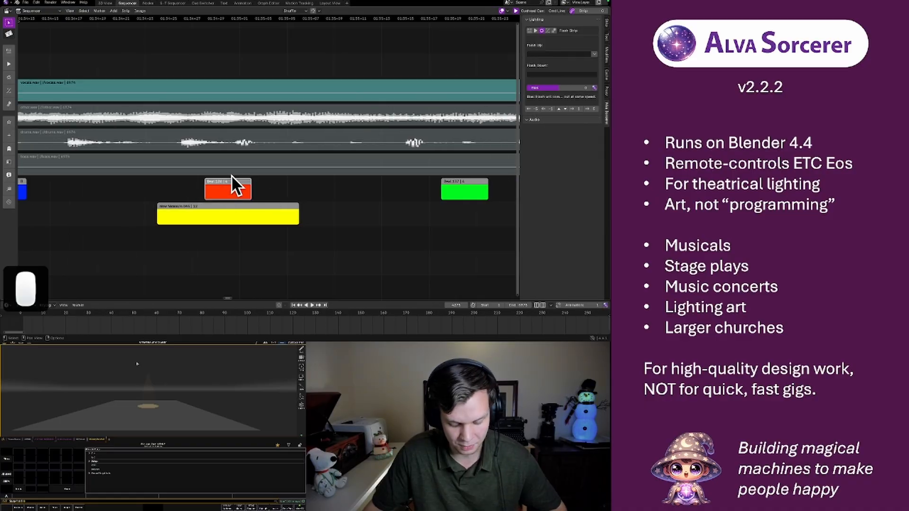
pyautogui.press('m')
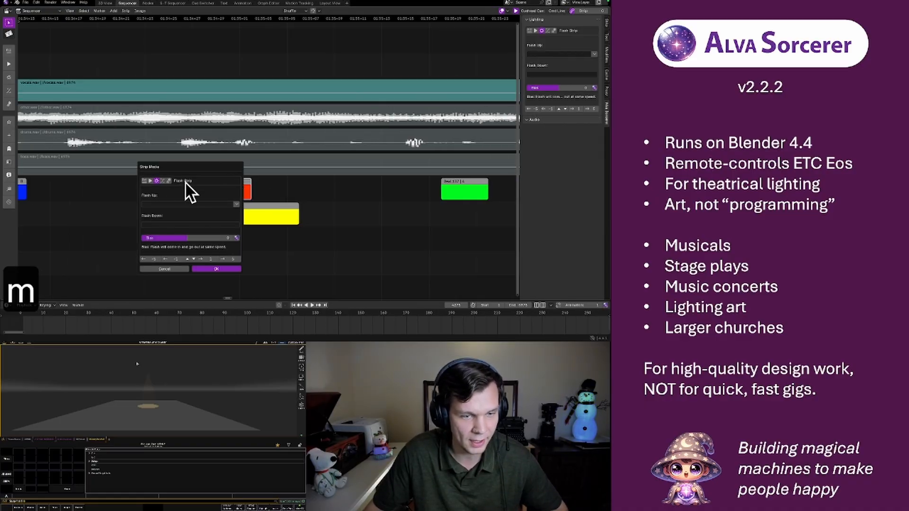
# Switch the red beat strip through the Animation, Trigger and Cue types to Macro, and look over its Strip Formatter settings
pyautogui.click(162, 181)
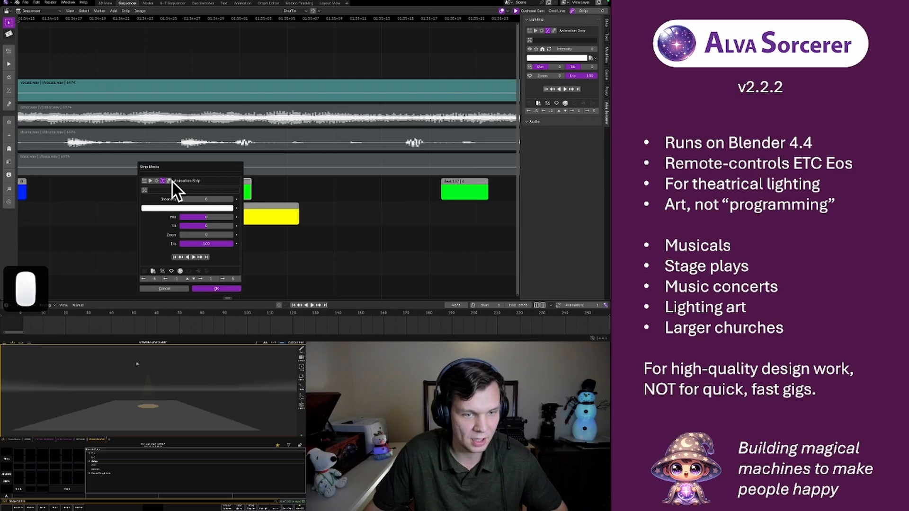
pyautogui.click(169, 181)
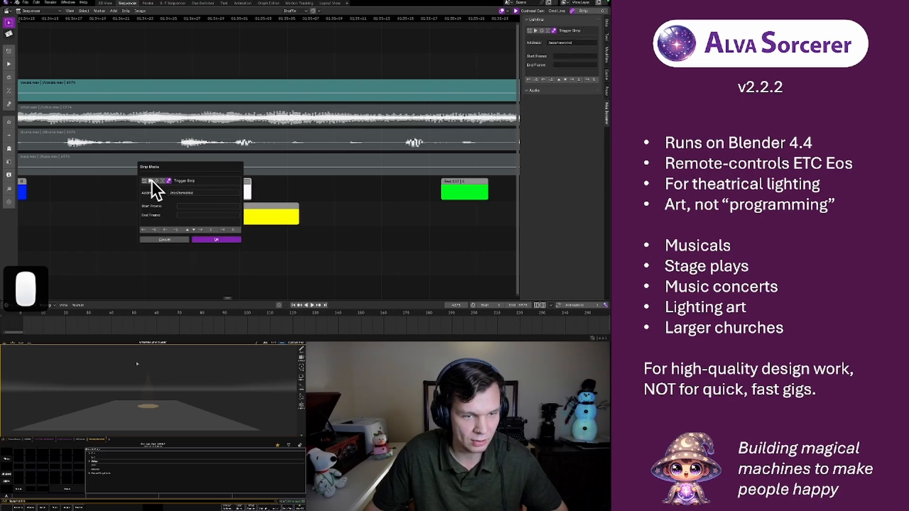
pyautogui.click(150, 180)
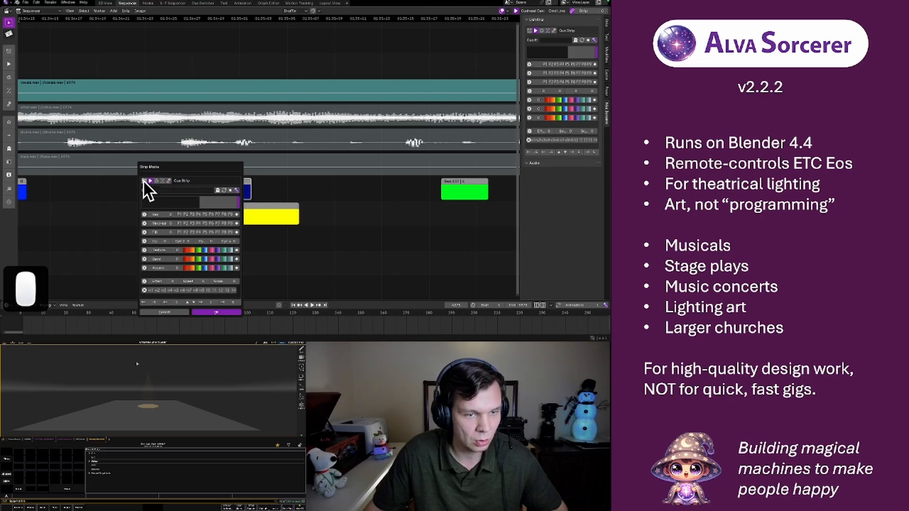
pyautogui.click(143, 180)
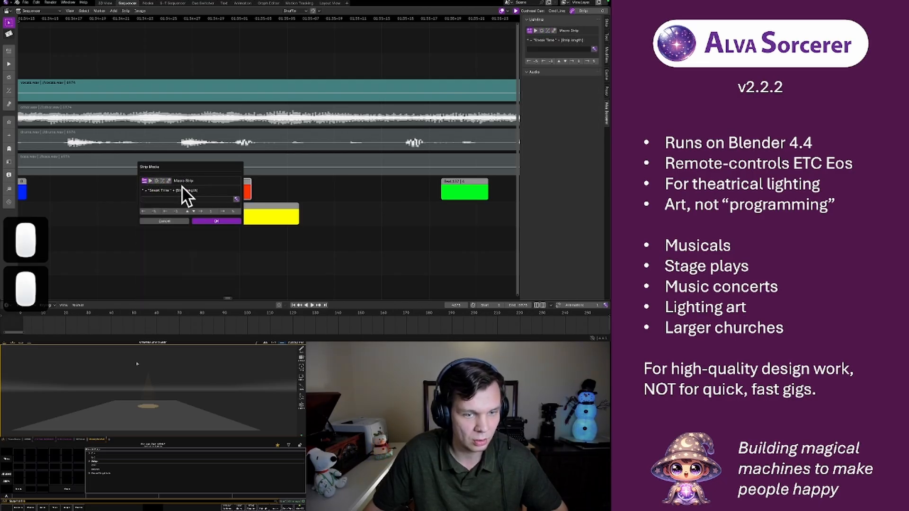
pyautogui.click(203, 222)
pyautogui.press('f')
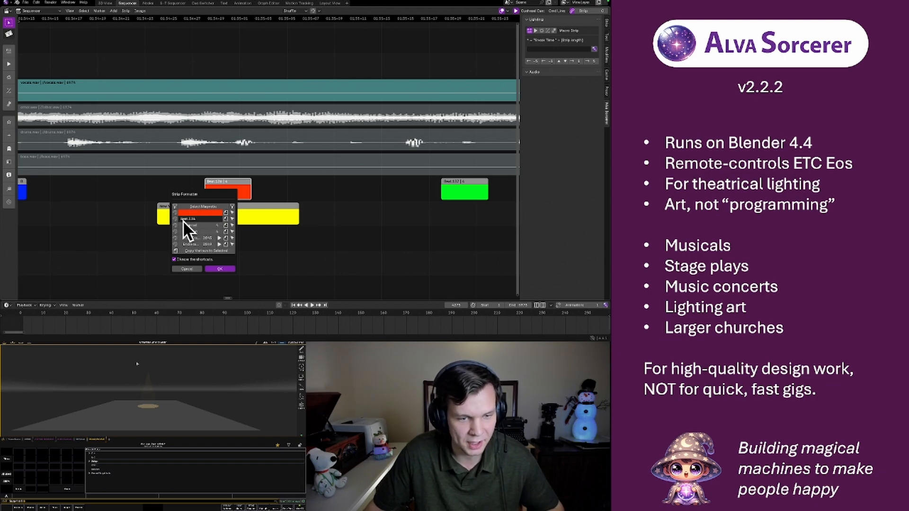
pyautogui.click(283, 188)
# Examine the beat, measure and cue strips back toward the start of the song, including the blue beat strip near 0:10
pyautogui.scroll(-4, 284, 182)
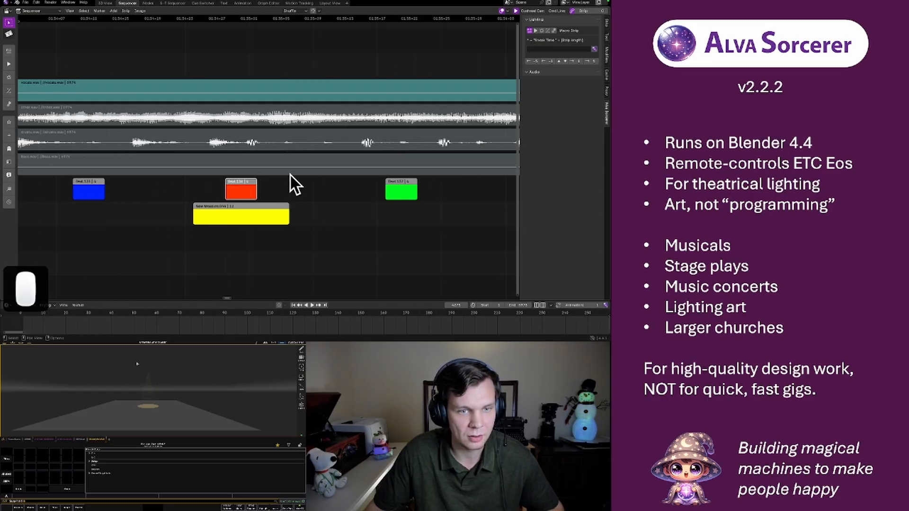
pyautogui.scroll(-8, 290, 176)
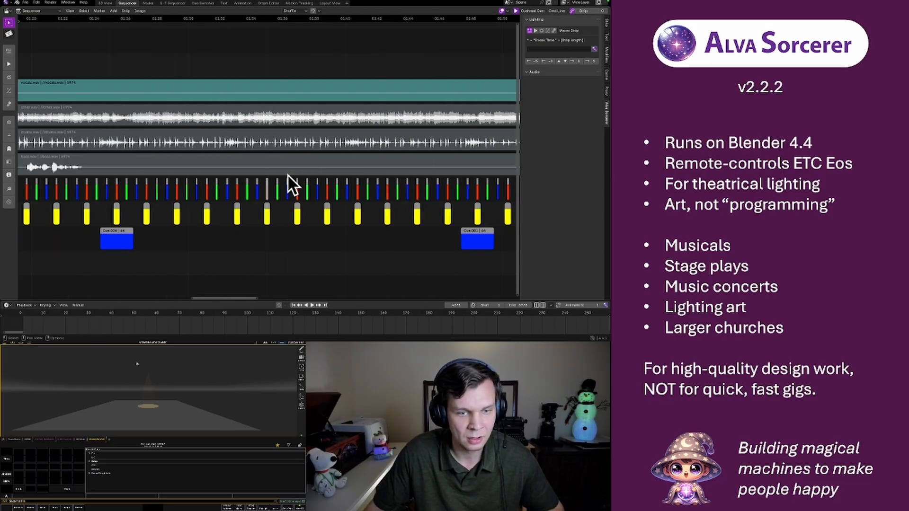
pyautogui.scroll(-4, 255, 183)
pyautogui.moveTo(148, 184); pyautogui.dragTo(318, 177, button='middle')
pyautogui.moveTo(75, 184); pyautogui.dragTo(300, 177, button='middle')
pyautogui.scroll(8, 233, 159)
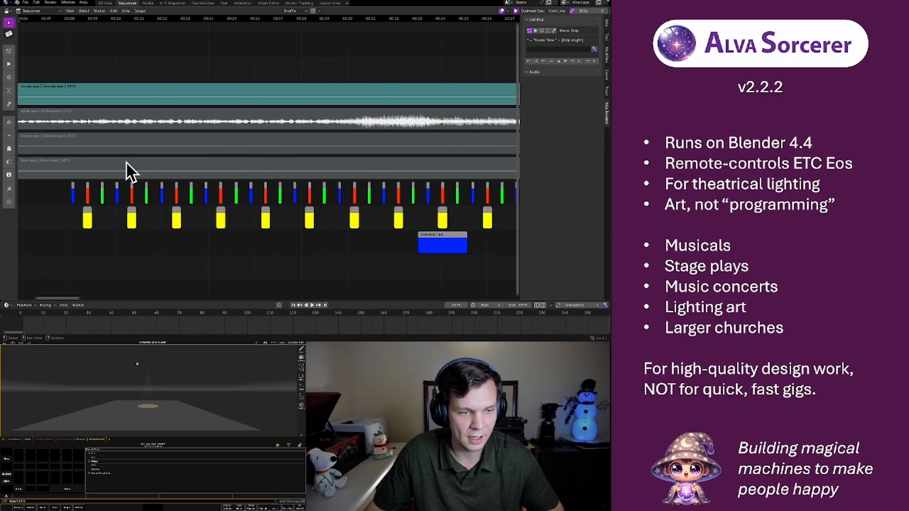
pyautogui.scroll(-1, 192, 199)
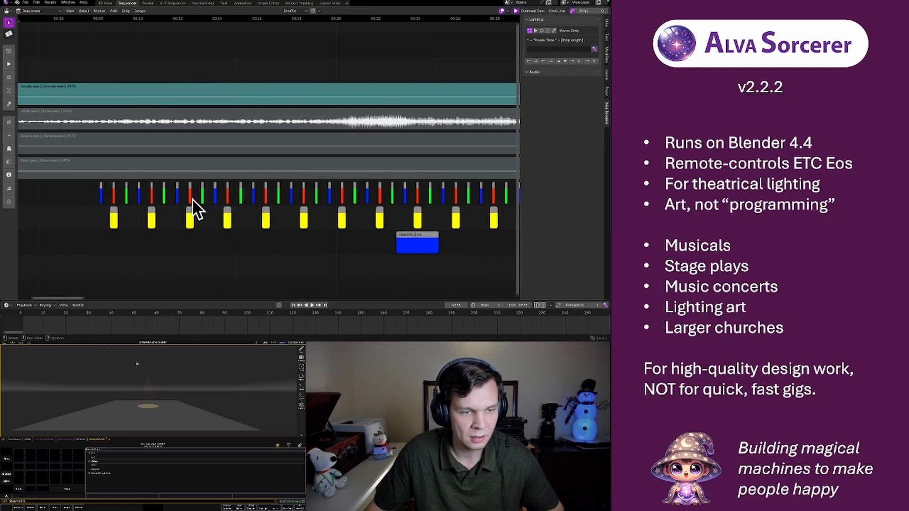
pyautogui.click(140, 191)
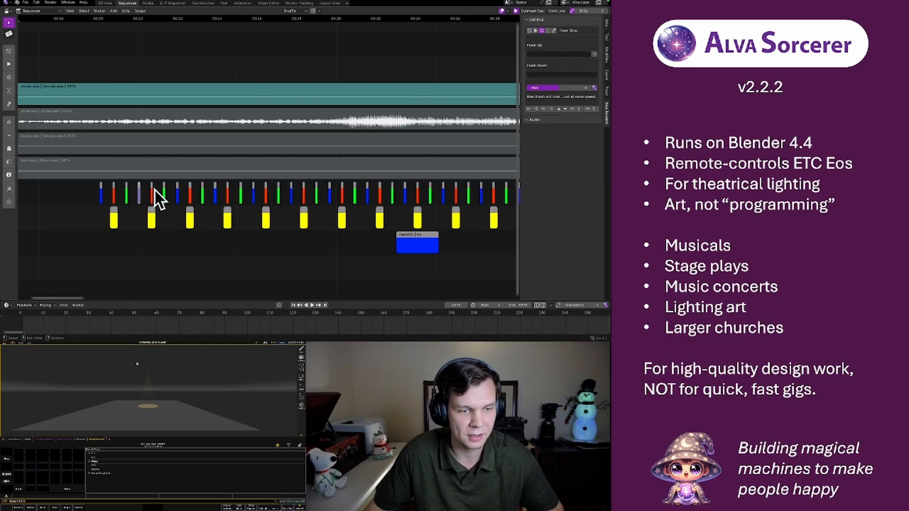
pyautogui.scroll(-3, 171, 157)
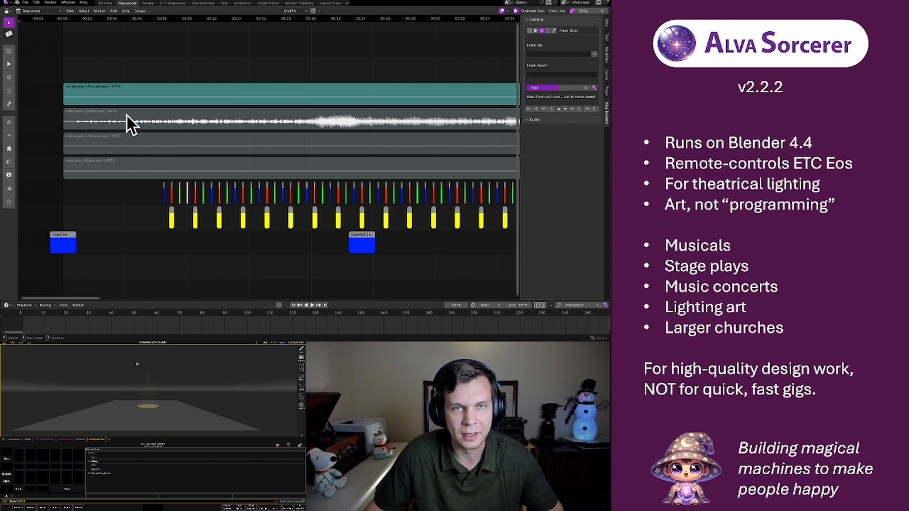
# Mute the vocals.wav stem and unmute the other.wav stem
pyautogui.click(180, 92)
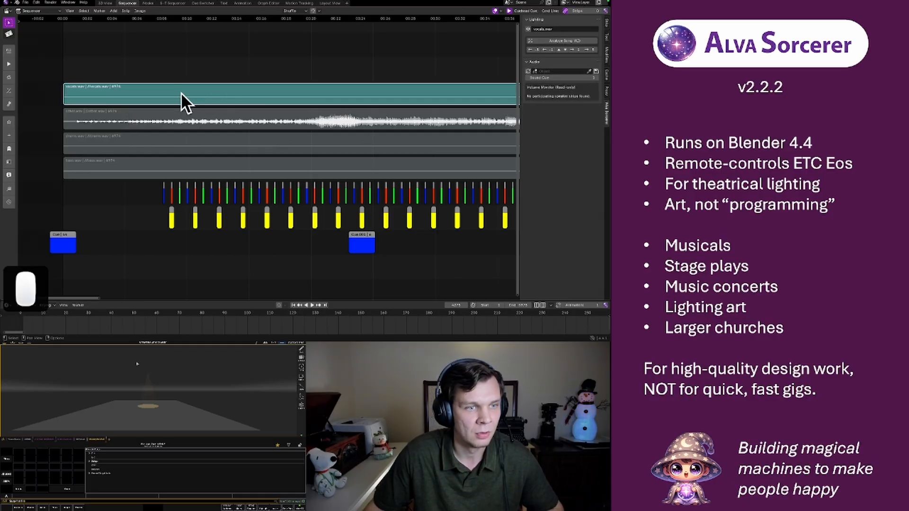
pyautogui.scroll(-2, 277, 141)
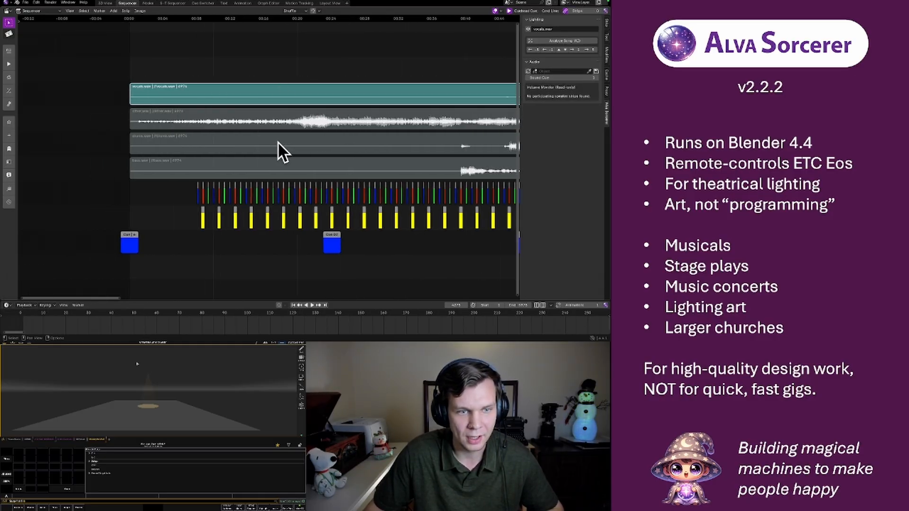
pyautogui.scroll(3, 277, 141)
pyautogui.click(199, 121)
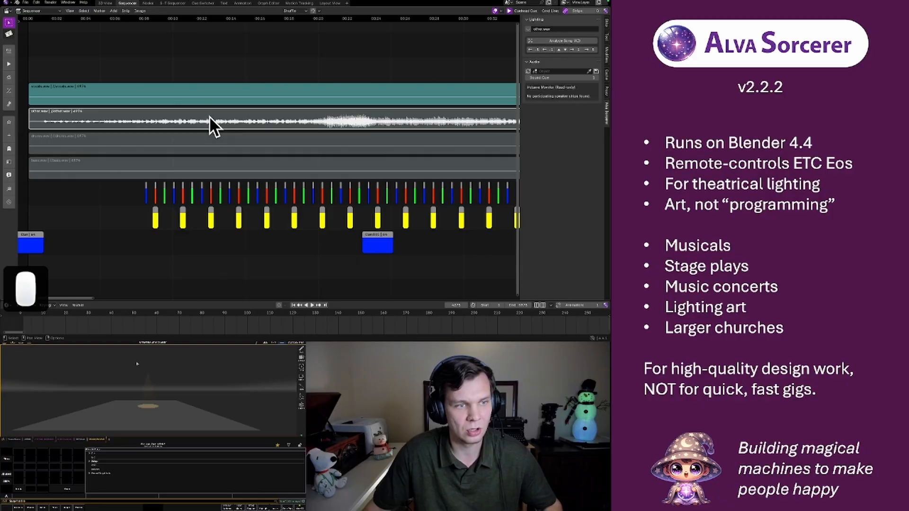
pyautogui.click(266, 88)
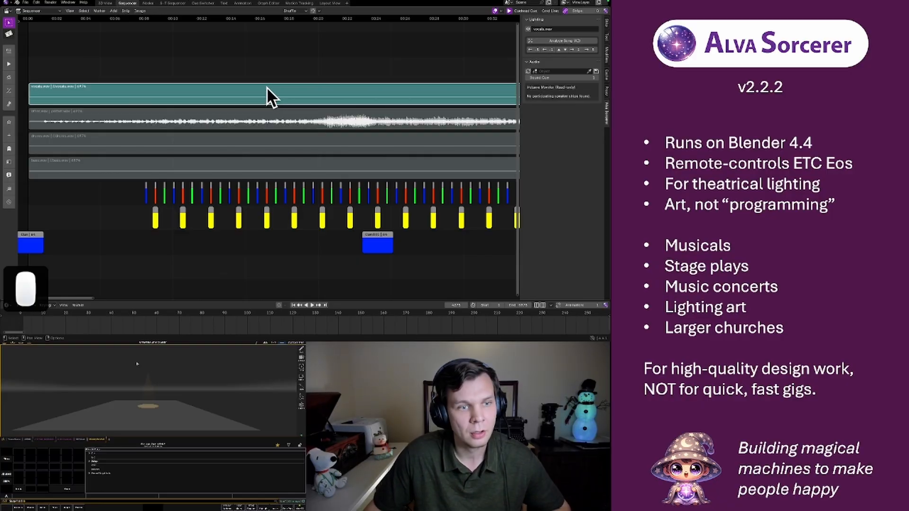
pyautogui.press('h')
pyautogui.click(244, 111)
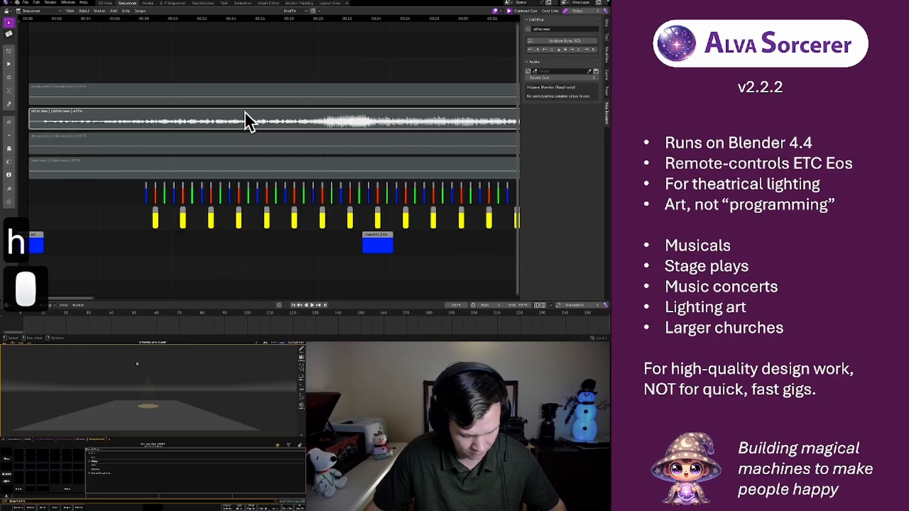
pyautogui.hotkey('alt', 'h')
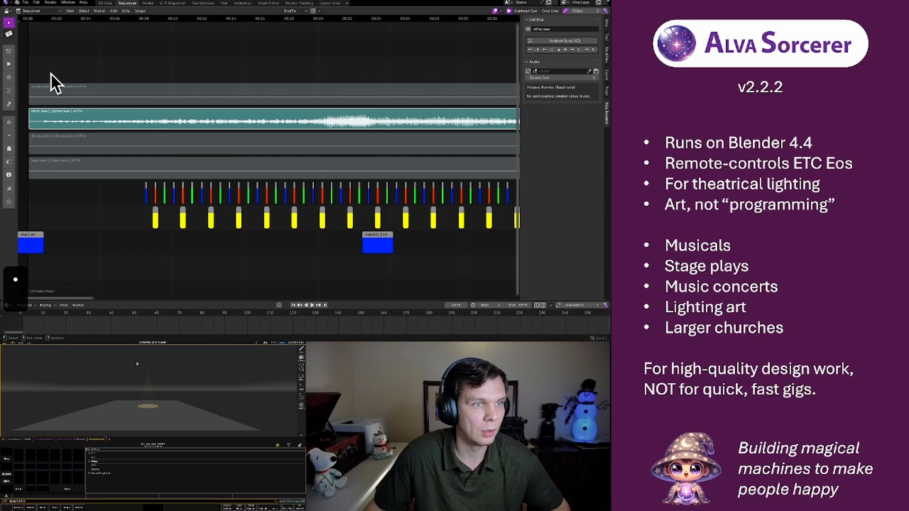
# Play the opening seconds of the other.wav stem twice, raising the system volume before the second playback
pyautogui.click(36, 20)
pyautogui.press('space')
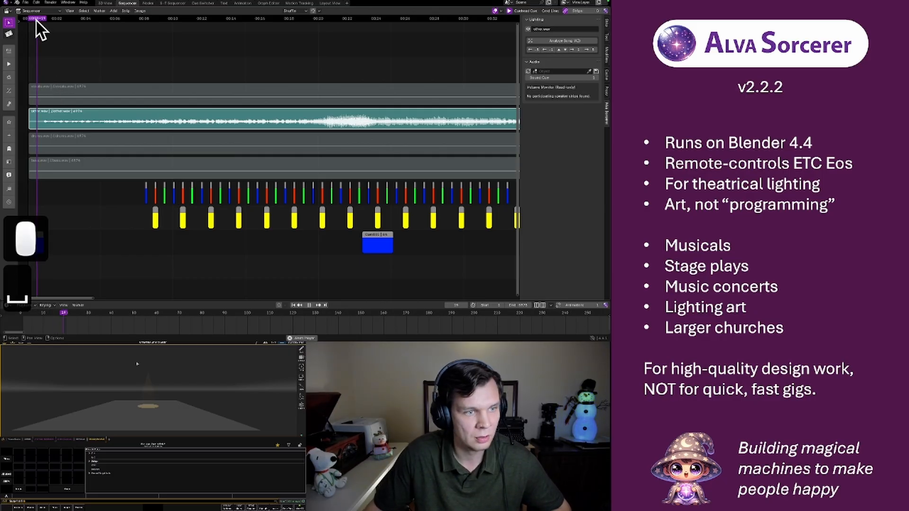
pyautogui.press('space')
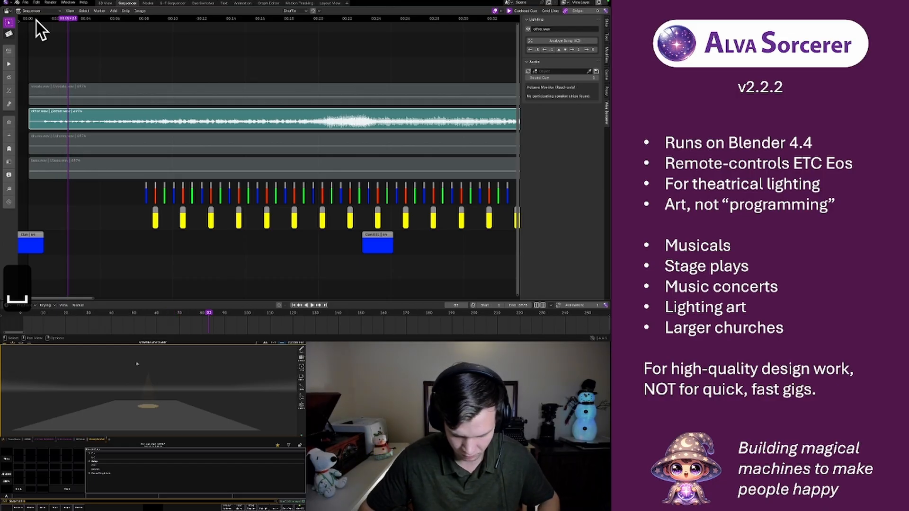
pyautogui.press('XF86AudioRaiseVolume')
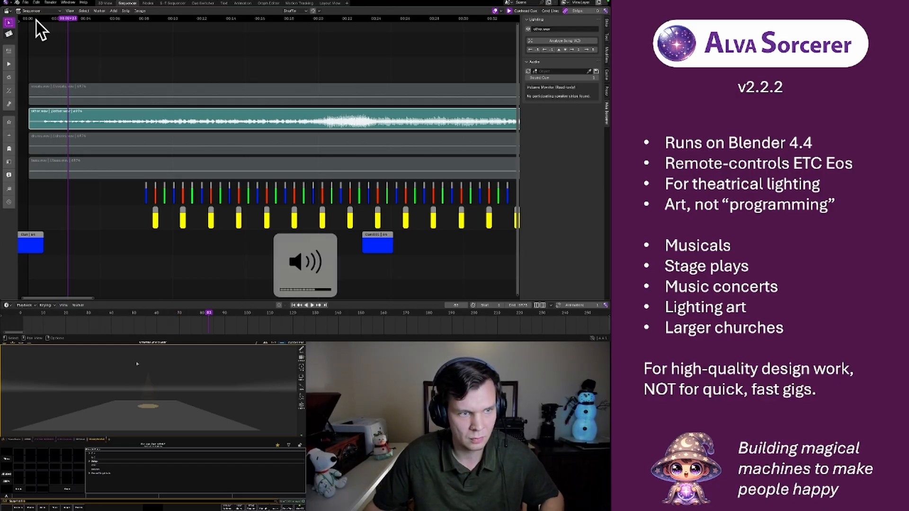
pyautogui.click(39, 18)
pyautogui.press('space')
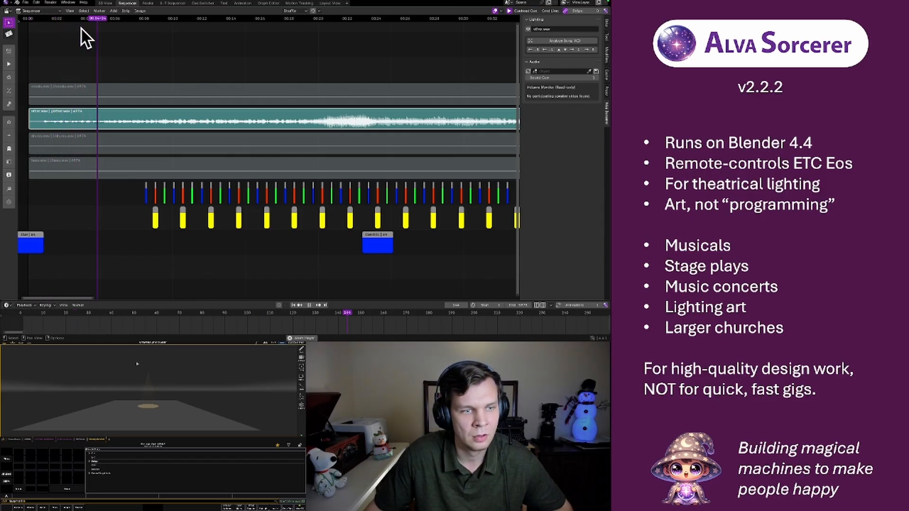
pyautogui.press('space')
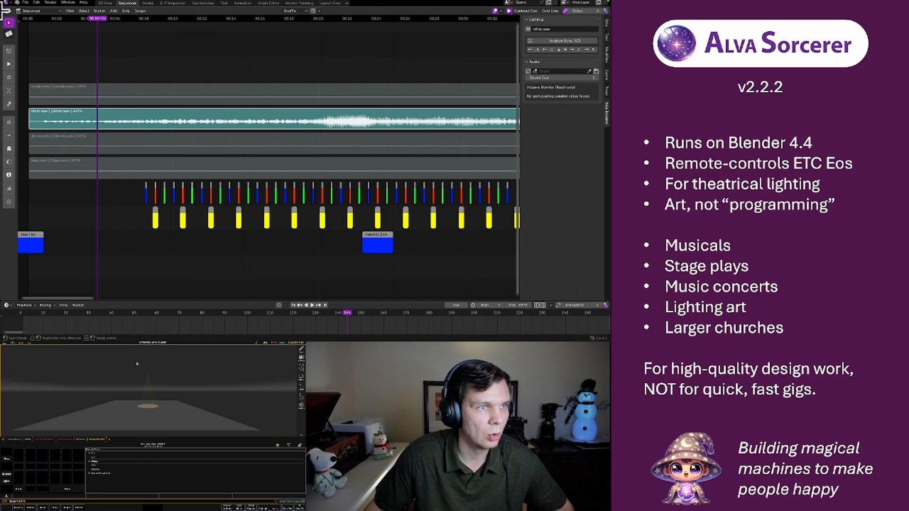
# Split the Sequencer area and turn the left part into a Graph Editor with its sidebar hidden
pyautogui.click(9, 34)
pyautogui.click(178, 30)
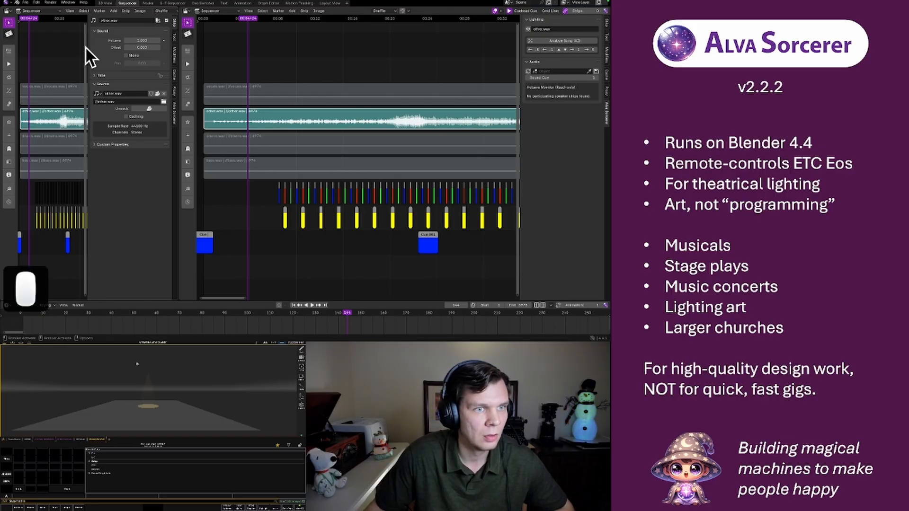
pyautogui.press('n')
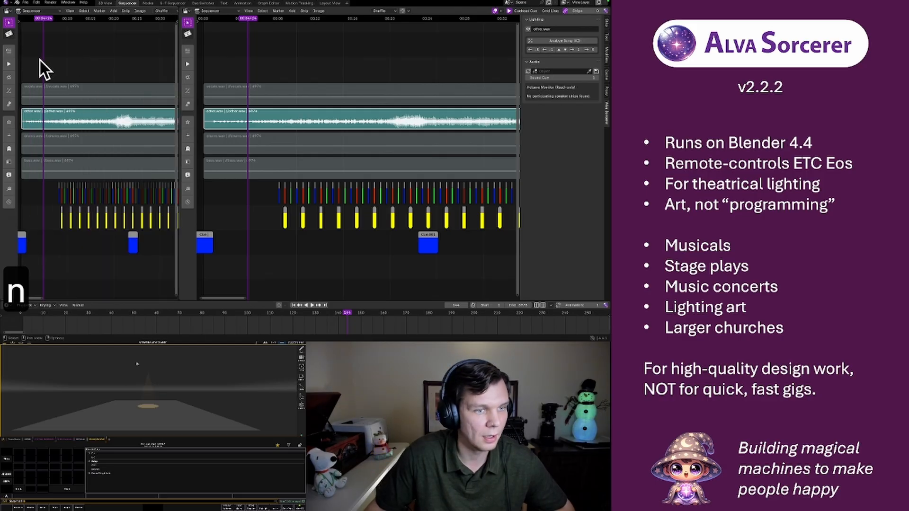
pyautogui.click(8, 11)
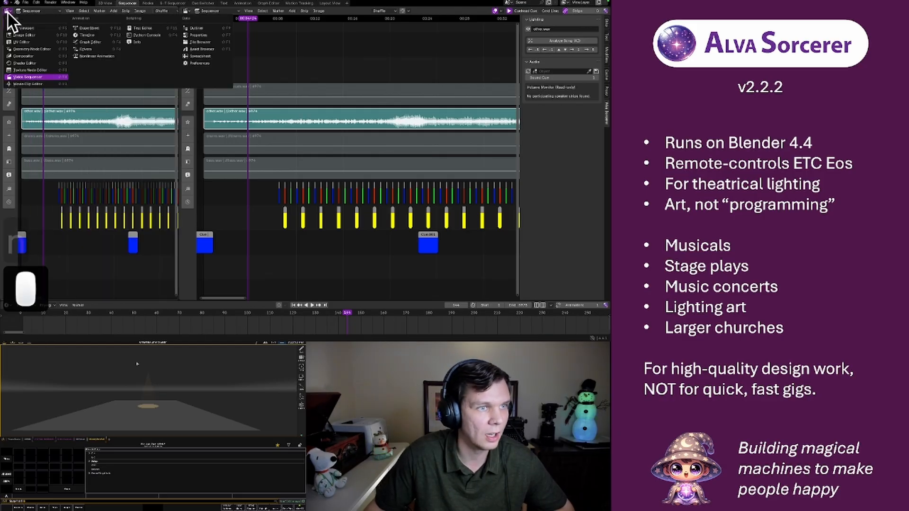
pyautogui.click(95, 42)
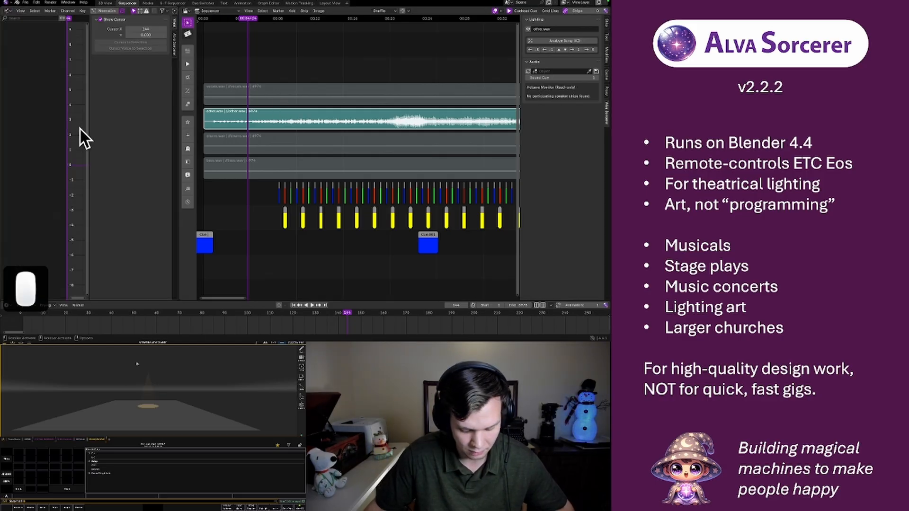
pyautogui.press('n')
pyautogui.moveTo(65, 128); pyautogui.dragTo(1, 94)
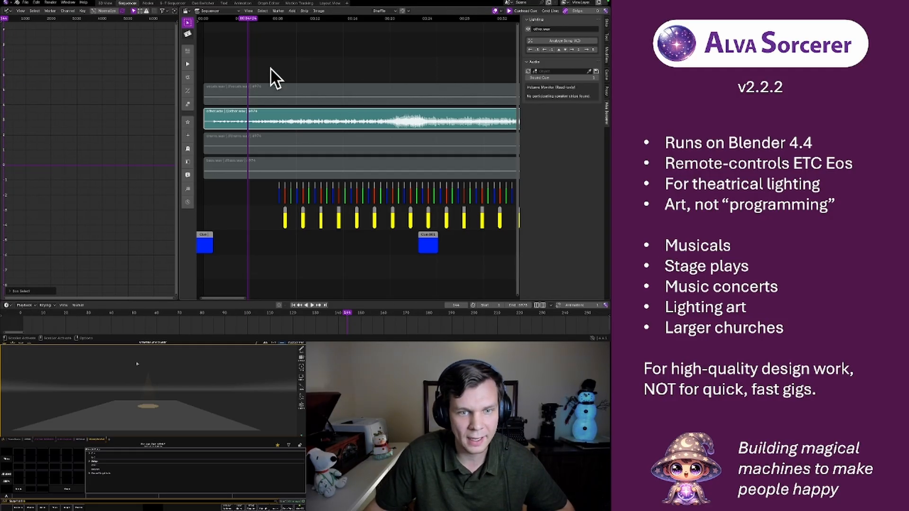
# Add an Alva Sorcerer Animation strip with the playhead just before the first sound in the other.wav stem
pyautogui.scroll(9, 239, 97)
pyautogui.moveTo(240, 117); pyautogui.dragTo(376, 131, button='middle')
pyautogui.moveTo(266, 130); pyautogui.dragTo(386, 132, button='middle')
pyautogui.scroll(1, 338, 137)
pyautogui.scroll(15, 326, 132)
pyautogui.scroll(-3, 306, 126)
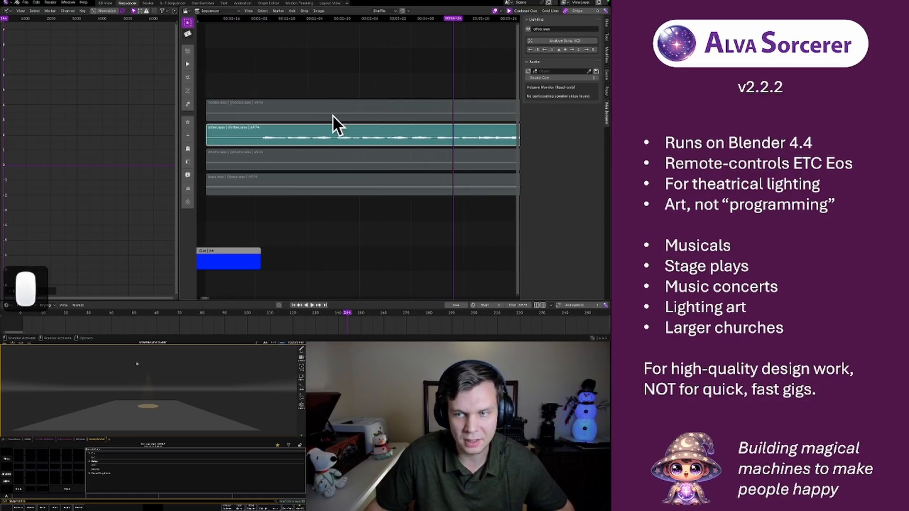
pyautogui.click(253, 20)
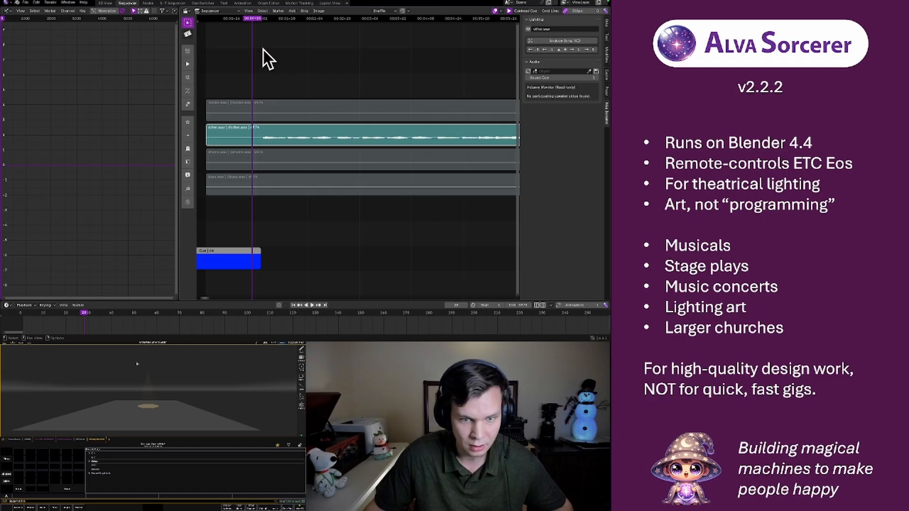
pyautogui.hotkey('shift', 'a')
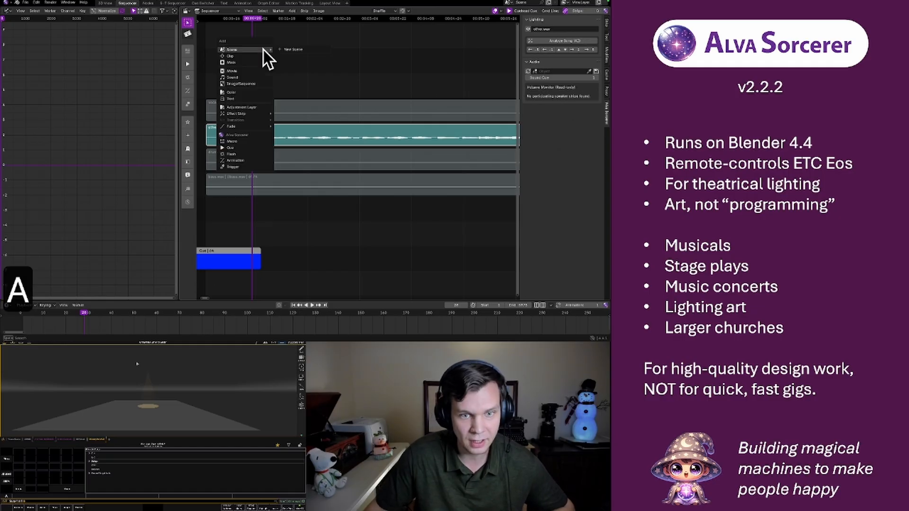
pyautogui.click(237, 160)
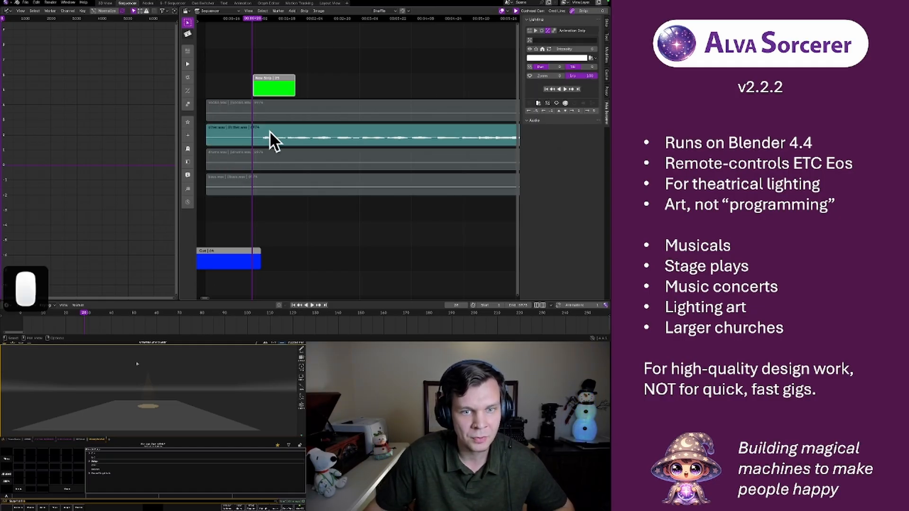
# Add a Color strip at the playhead and delete it again
pyautogui.rightClick(236, 49)
pyautogui.click(308, 58)
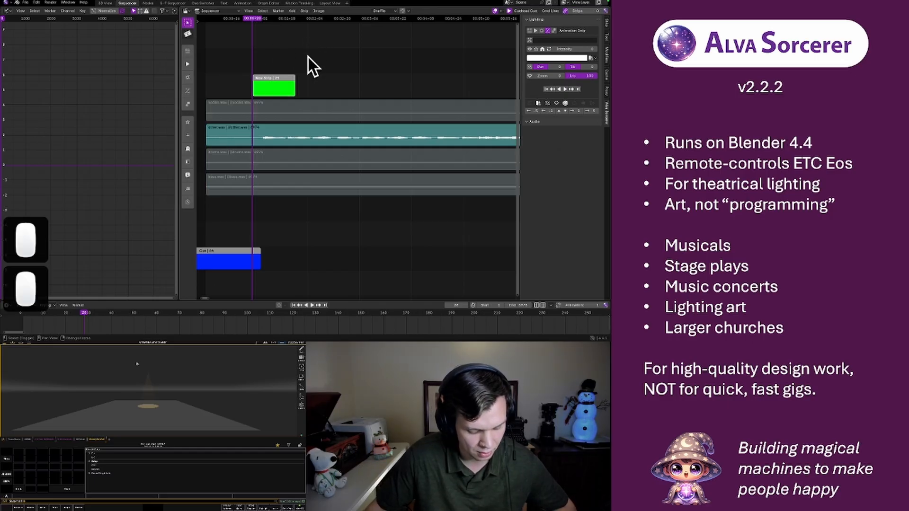
pyautogui.hotkey('shift', 'a')
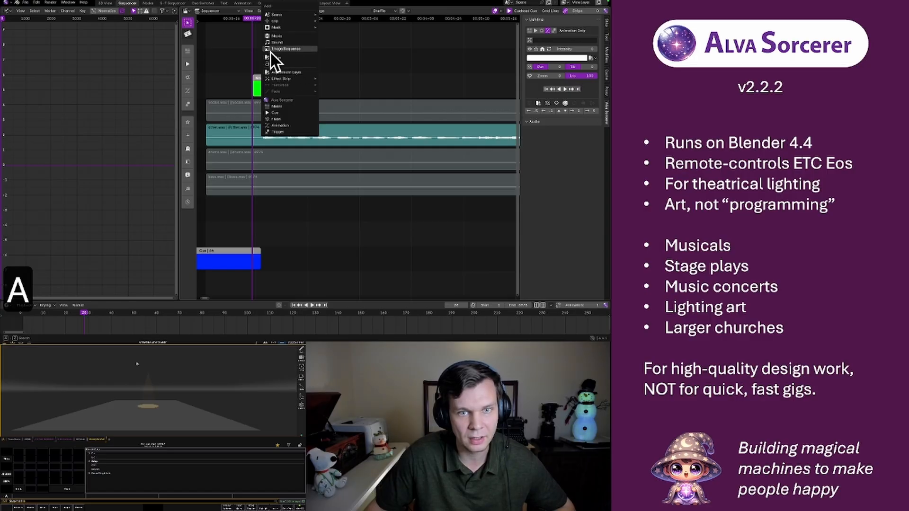
pyautogui.click(284, 59)
pyautogui.click(272, 273)
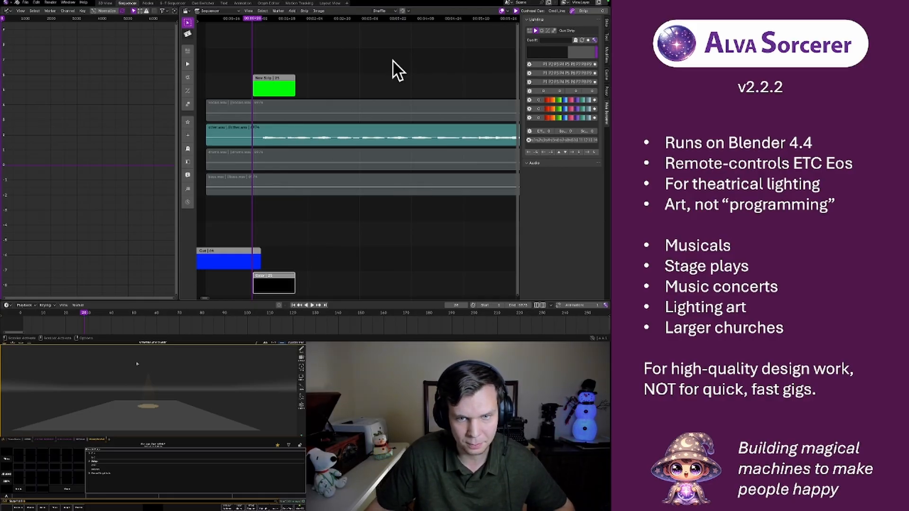
pyautogui.press('x')
# Rename the green Animation strip above the stems to Dadadadada in the Strip Formatter
pyautogui.click(272, 82)
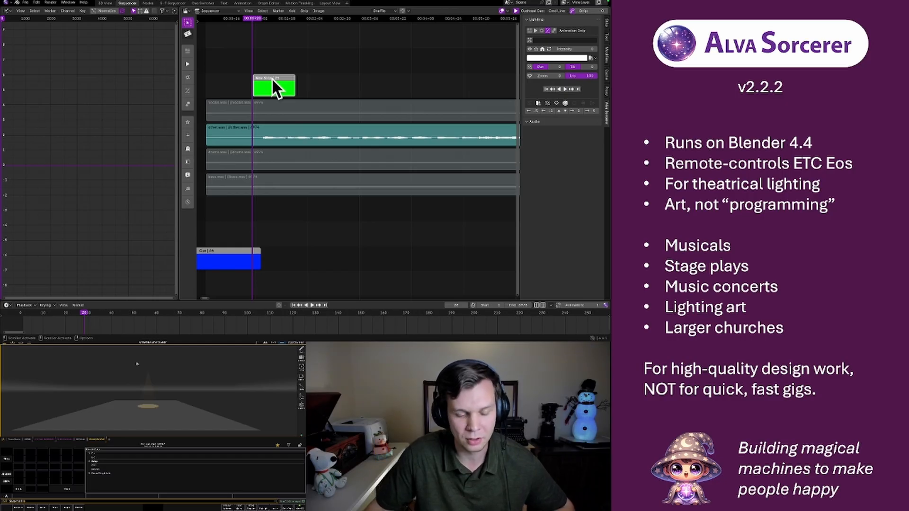
pyautogui.hotkey('shift', 'a')
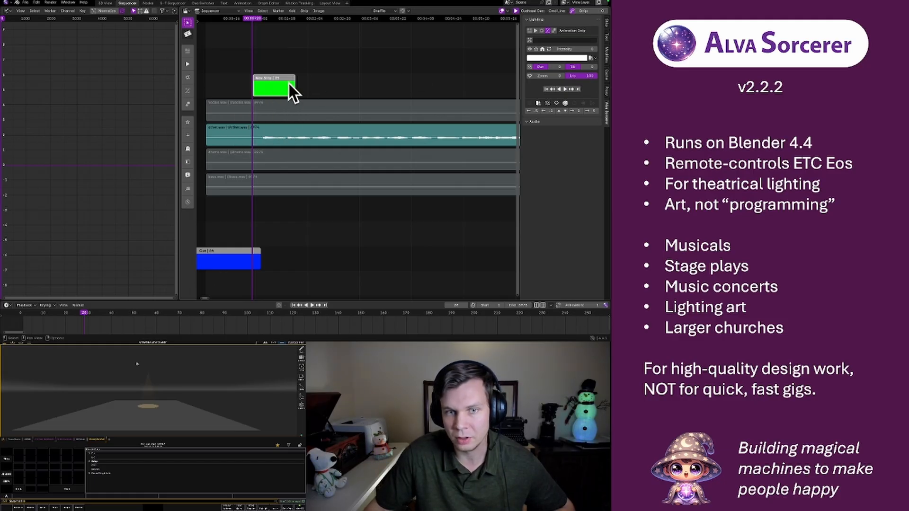
pyautogui.press('f')
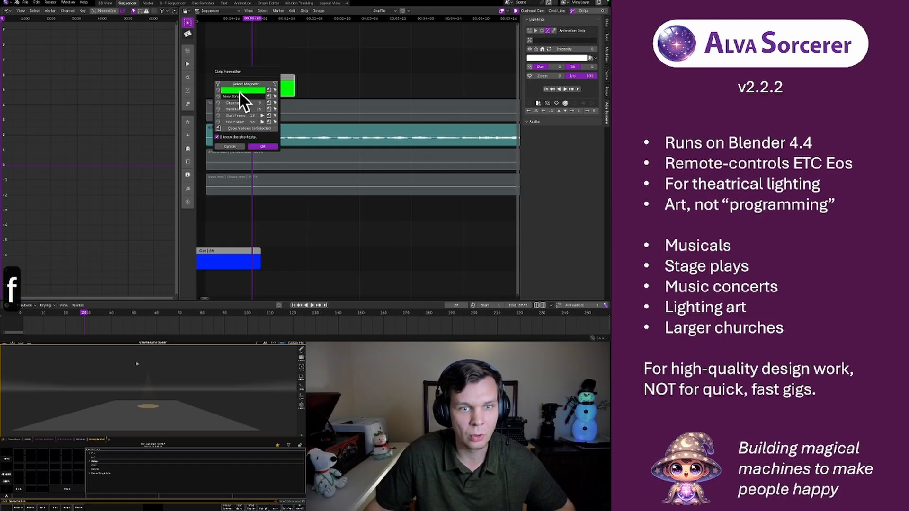
pyautogui.press('BackSpace')
pyautogui.write('D')
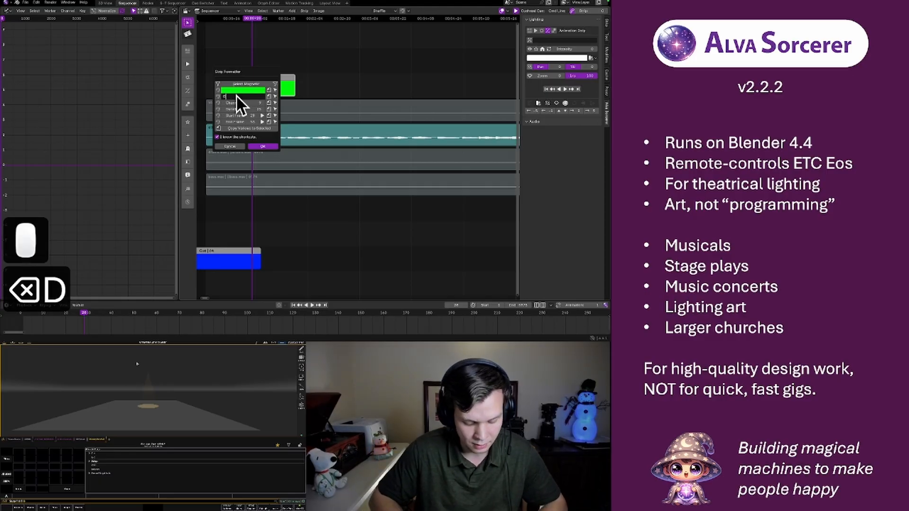
pyautogui.write('adada')
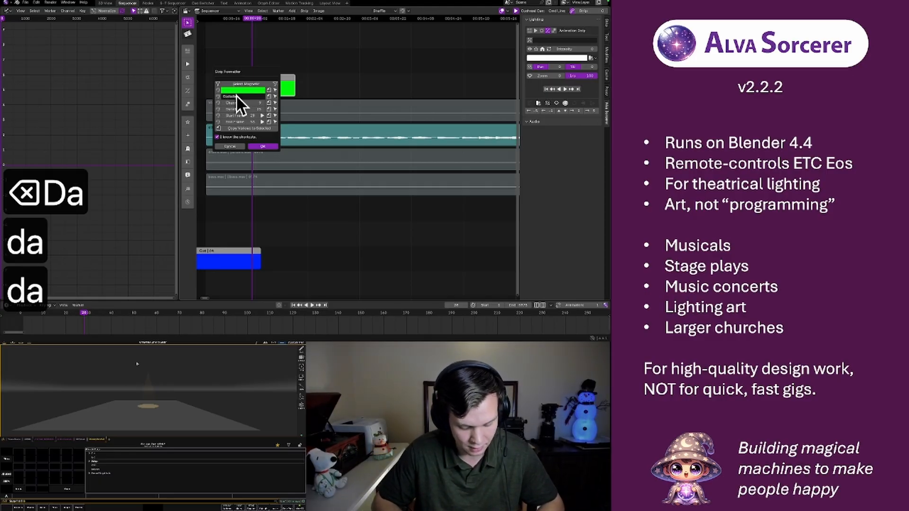
pyautogui.write('dada')
pyautogui.press('Return')
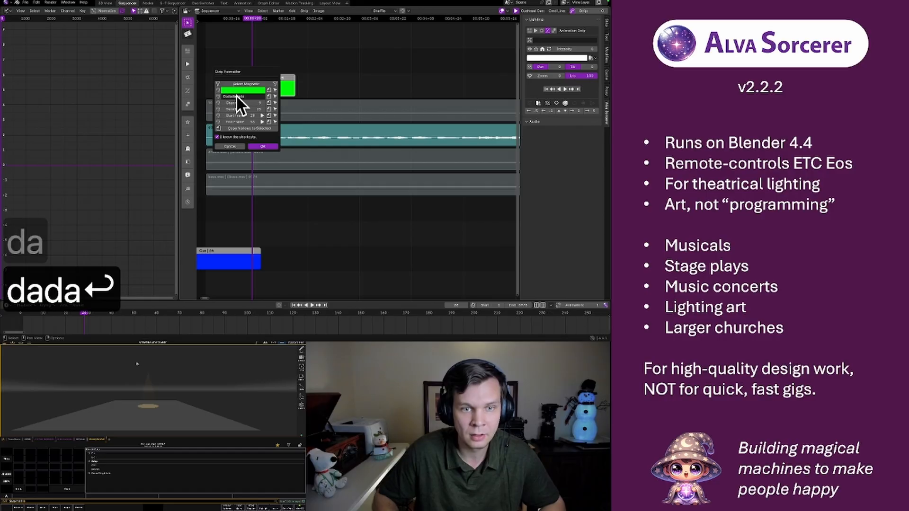
pyautogui.click(374, 62)
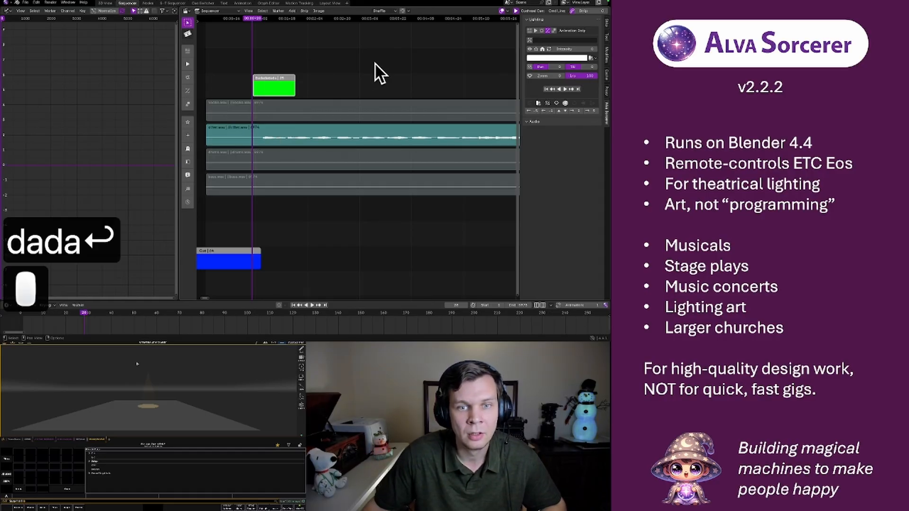
# Assign the Dadadadada strip to channel 1, run its Intensity up to 100 and return it to 0
pyautogui.click(544, 41)
pyautogui.write('1')
pyautogui.press('Return')
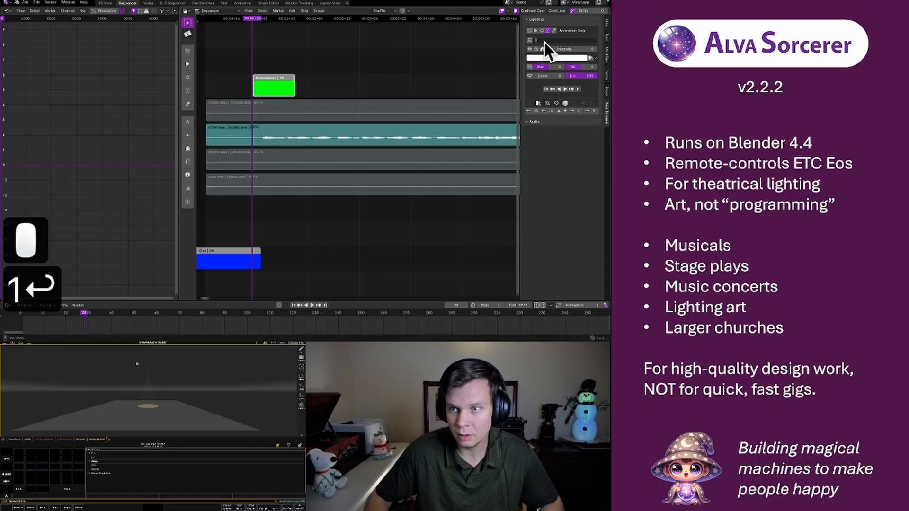
pyautogui.moveTo(566, 48); pyautogui.dragTo(610, 49)
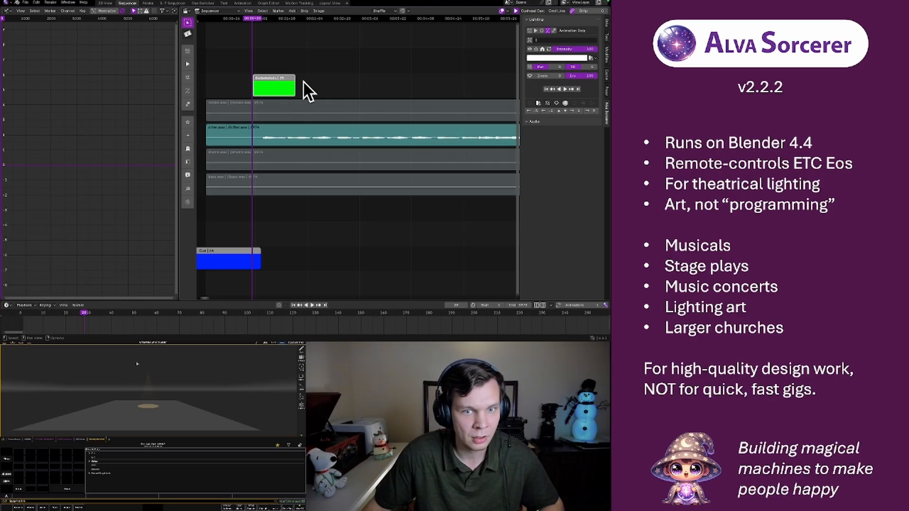
pyautogui.moveTo(577, 50); pyautogui.dragTo(533, 49)
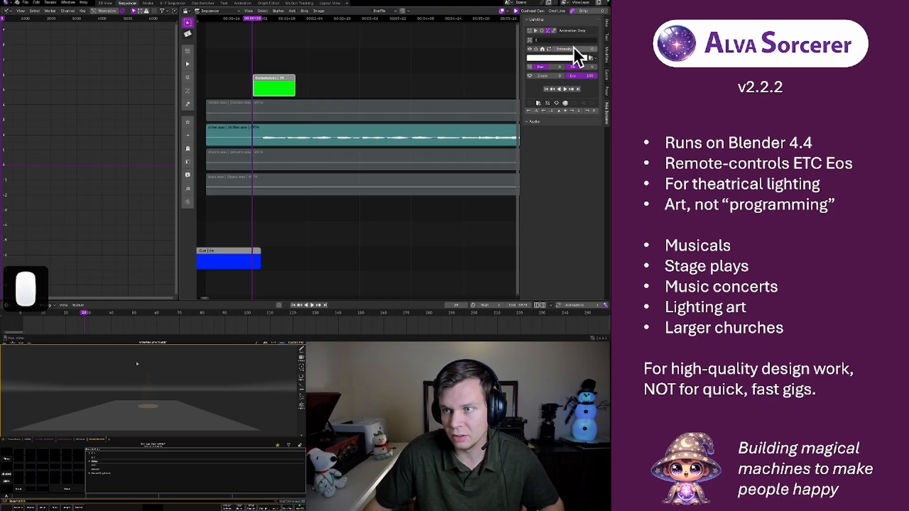
# Keyframe the strip's Intensity at 0, 100 and 0 at successive moments across its length, using auto keying
pyautogui.click(279, 306)
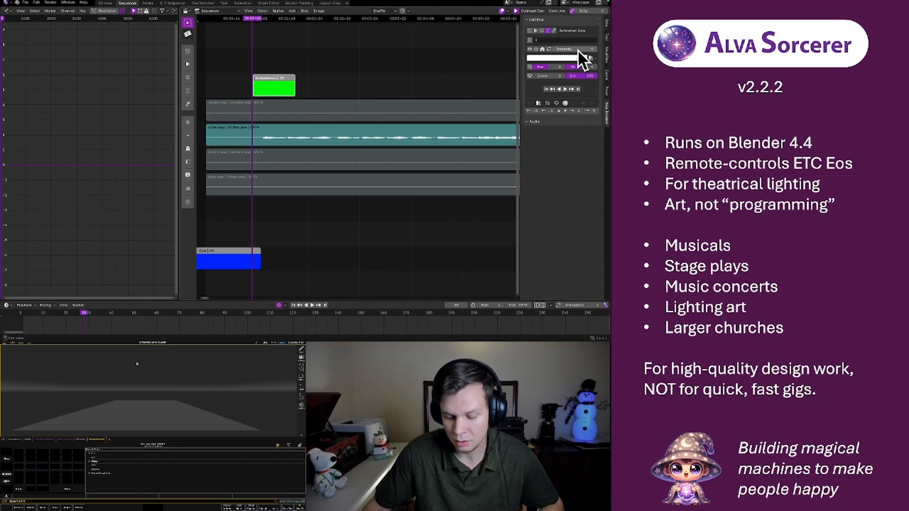
pyautogui.press('i')
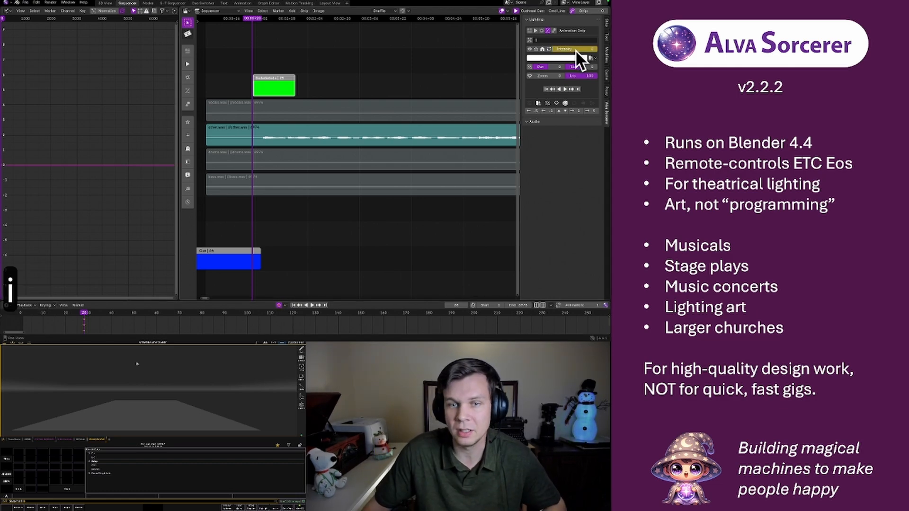
pyautogui.press('space')
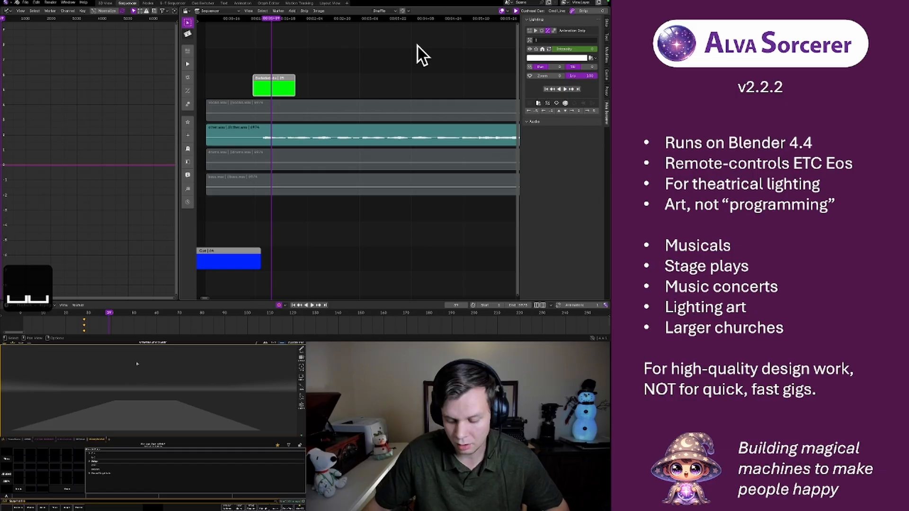
pyautogui.moveTo(575, 50); pyautogui.dragTo(553, 50)
pyautogui.press('space')
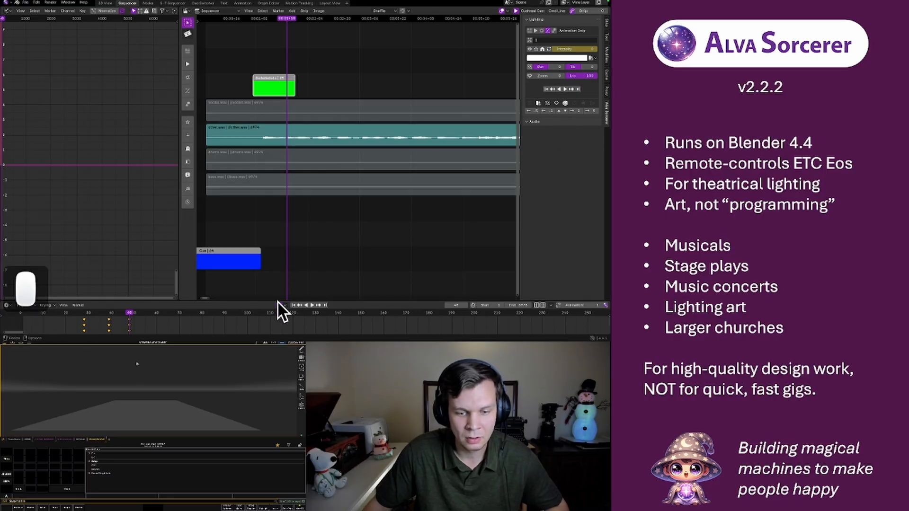
# Bring the full Intensity curve into view in the Graph Editor and play it from the start of the strip
pyautogui.press('a')
pyautogui.press('a')
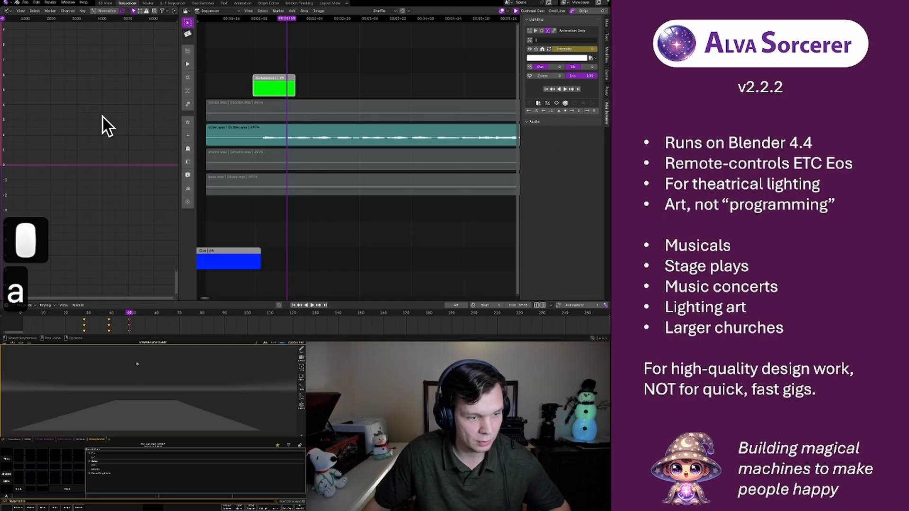
pyautogui.scroll(-3, 163, 11)
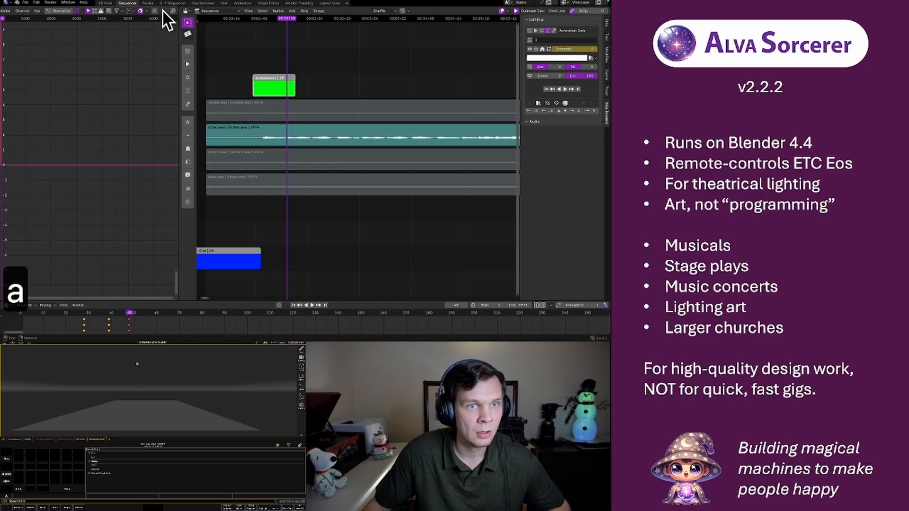
pyautogui.click(171, 10)
pyautogui.scroll(-5, 114, 93)
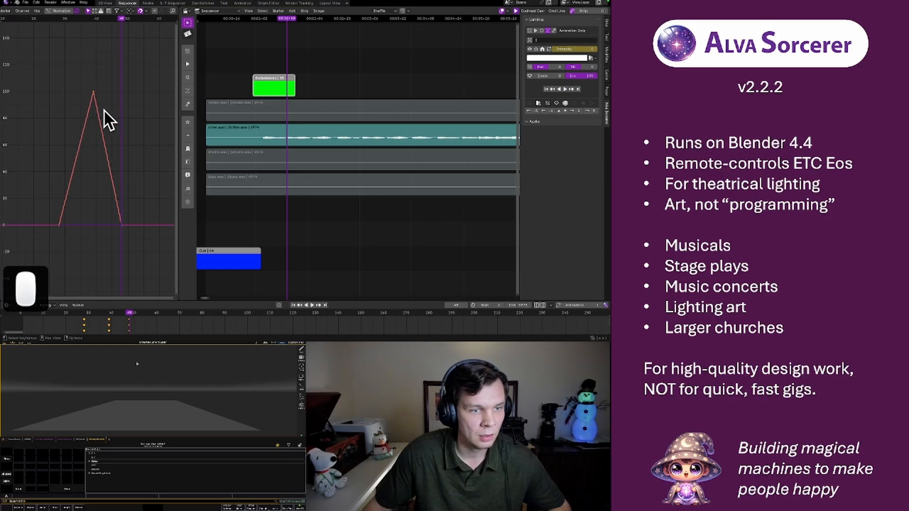
pyautogui.click(66, 18)
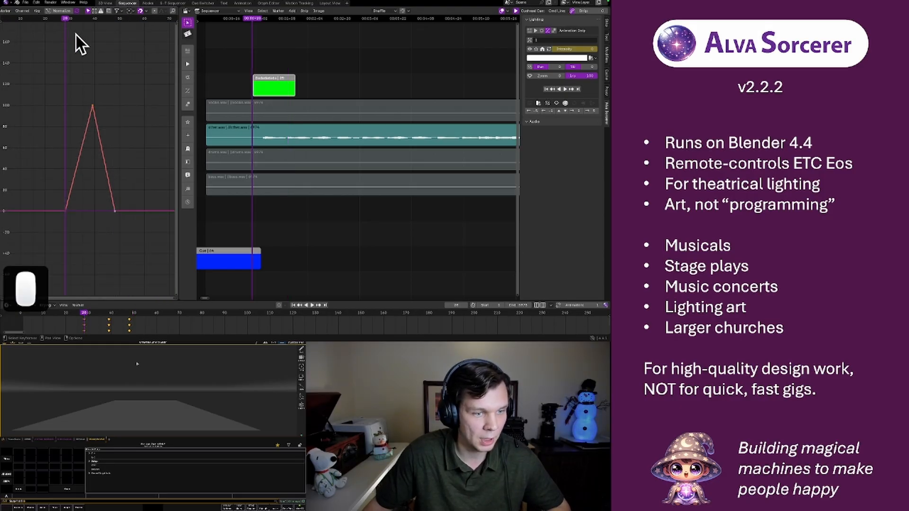
pyautogui.press('space')
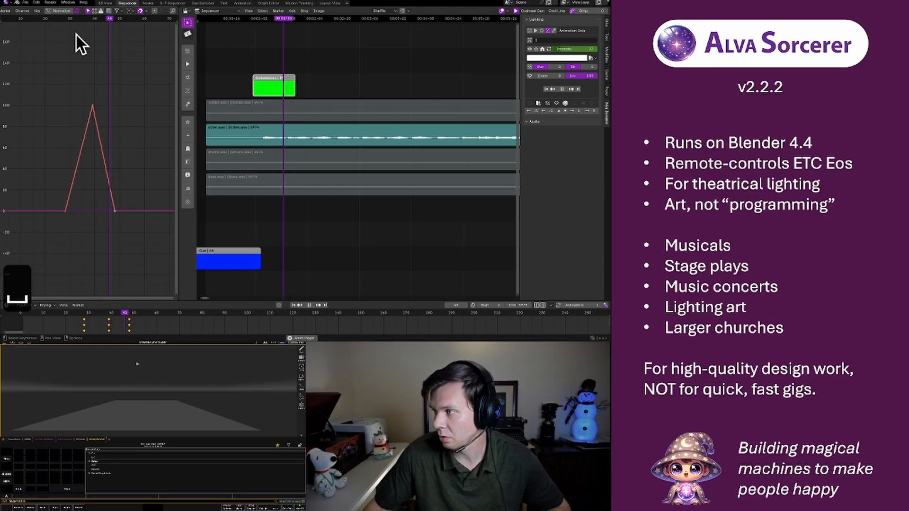
pyautogui.press('space')
# Select all three Intensity keyframes in the Graph Editor and scale them along X to less than half their width
pyautogui.moveTo(64, 93); pyautogui.dragTo(131, 231)
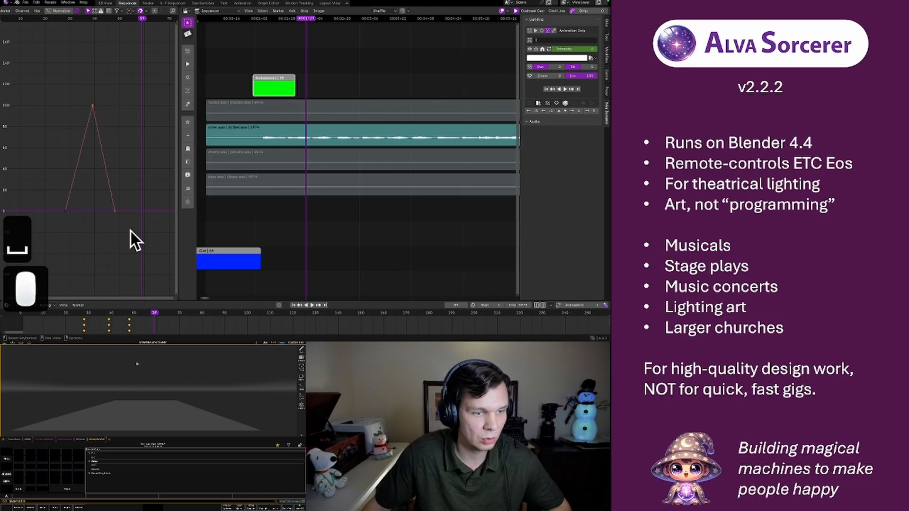
pyautogui.moveTo(51, 88); pyautogui.dragTo(52, 90)
pyautogui.moveTo(130, 227); pyautogui.dragTo(141, 199)
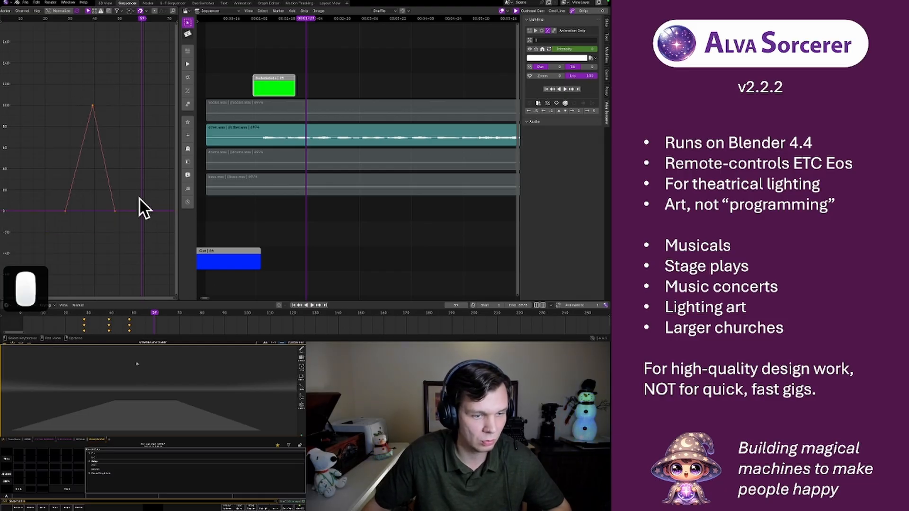
pyautogui.press('g')
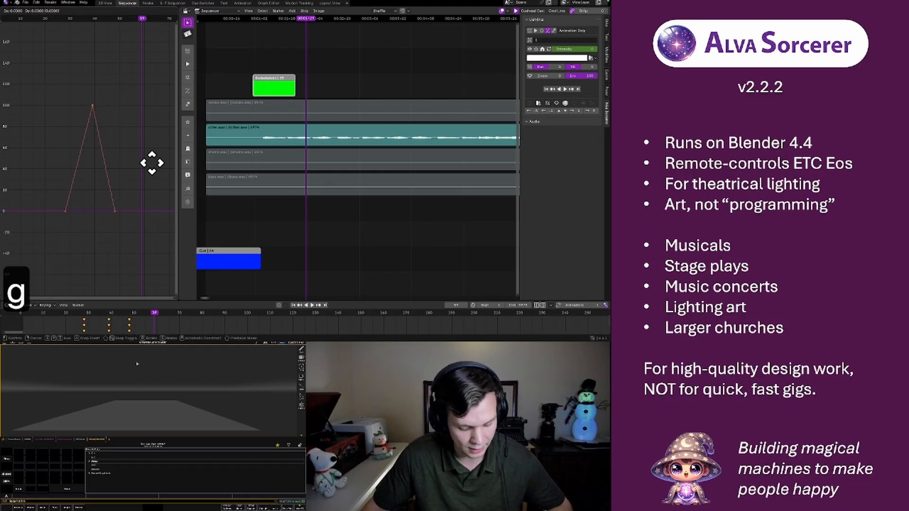
pyautogui.press('Escape')
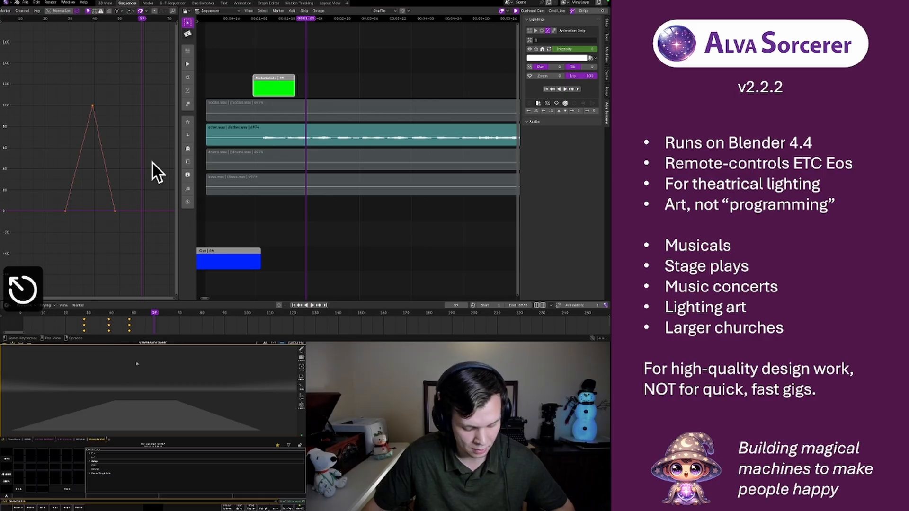
pyautogui.press('s')
pyautogui.press('x')
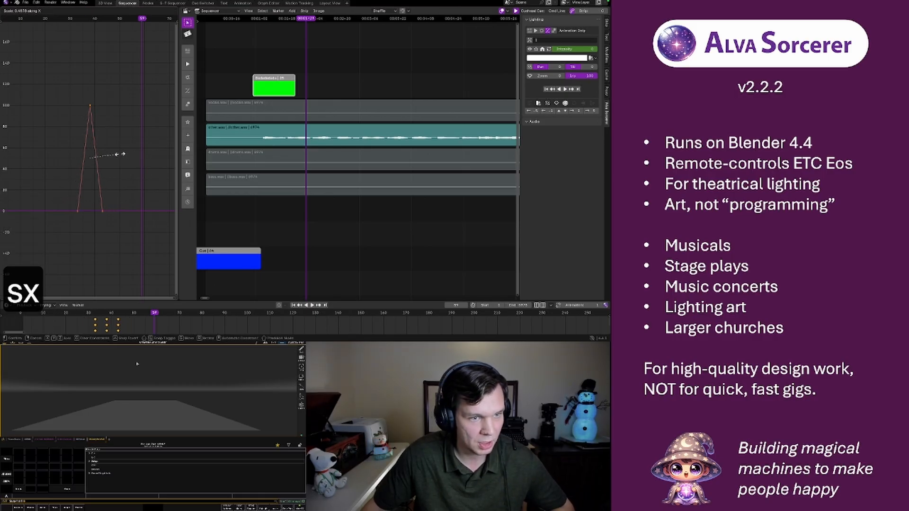
pyautogui.click(115, 153)
# Play the narrowed intensity pulse twice, starting the second playback from the beginning of the strip
pyautogui.click(60, 18)
pyautogui.press('space')
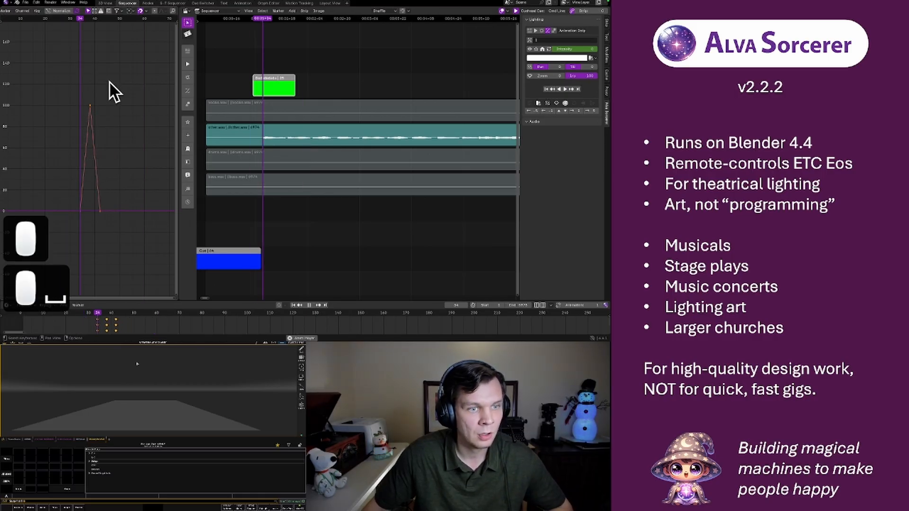
pyautogui.press('space')
pyautogui.click(66, 20)
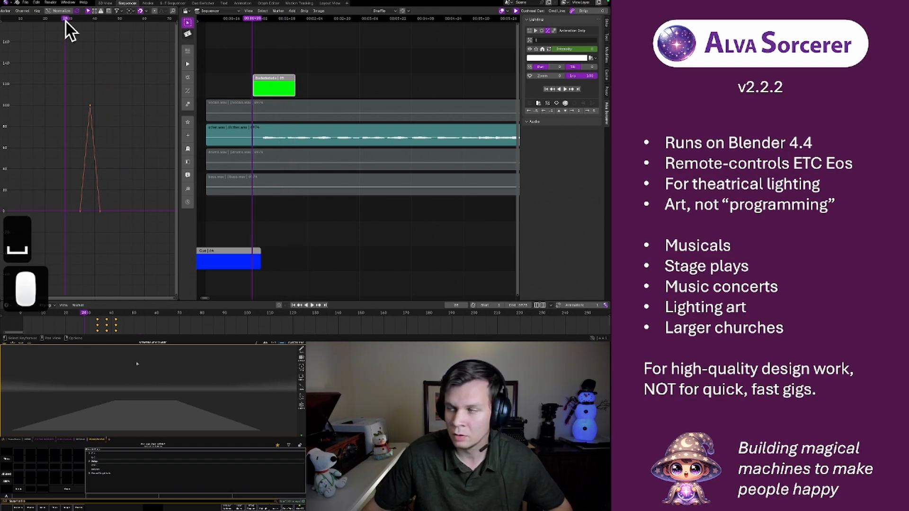
pyautogui.press('space')
pyautogui.press('space')
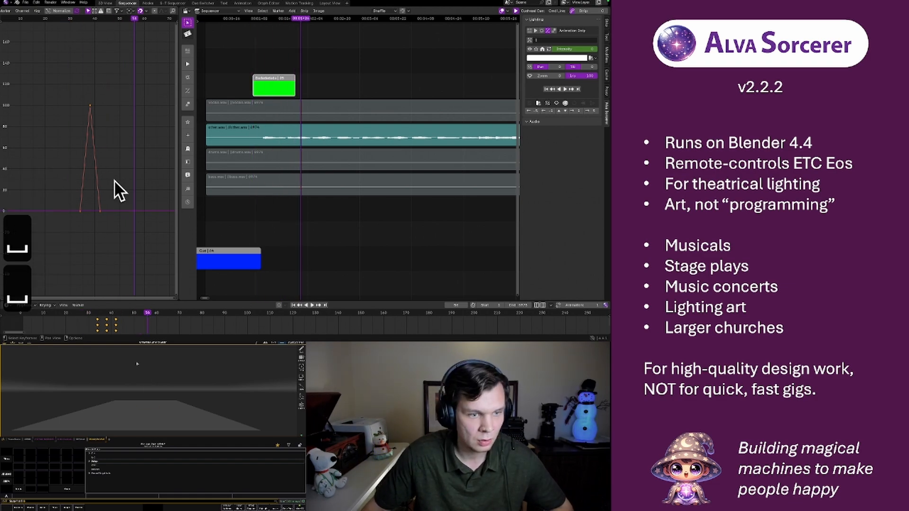
# Scale the Intensity keyframes along X to about half their width again and play the result from the strip's start
pyautogui.press('s')
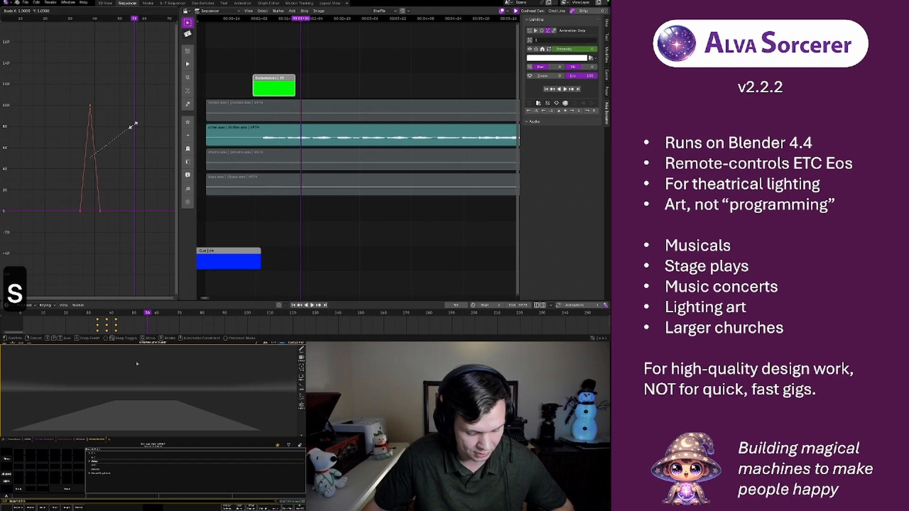
pyautogui.press('x')
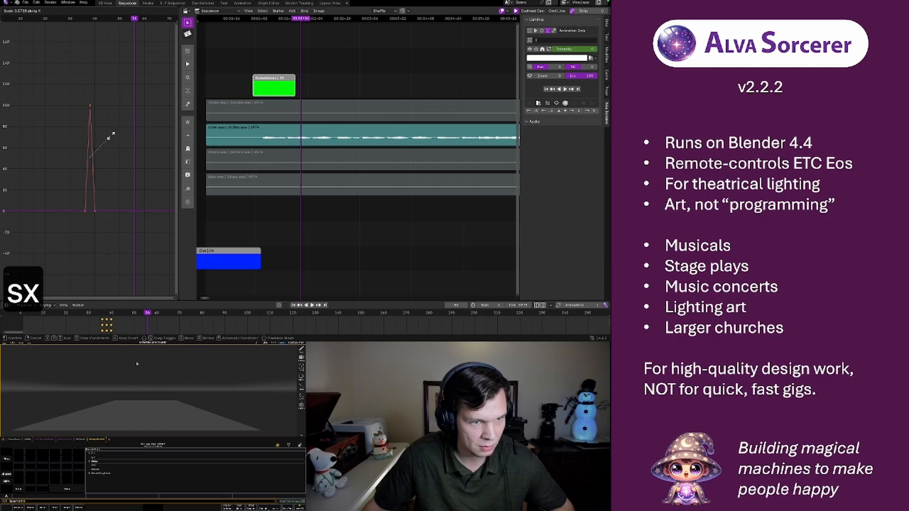
pyautogui.click(110, 136)
pyautogui.click(66, 21)
pyautogui.press('space')
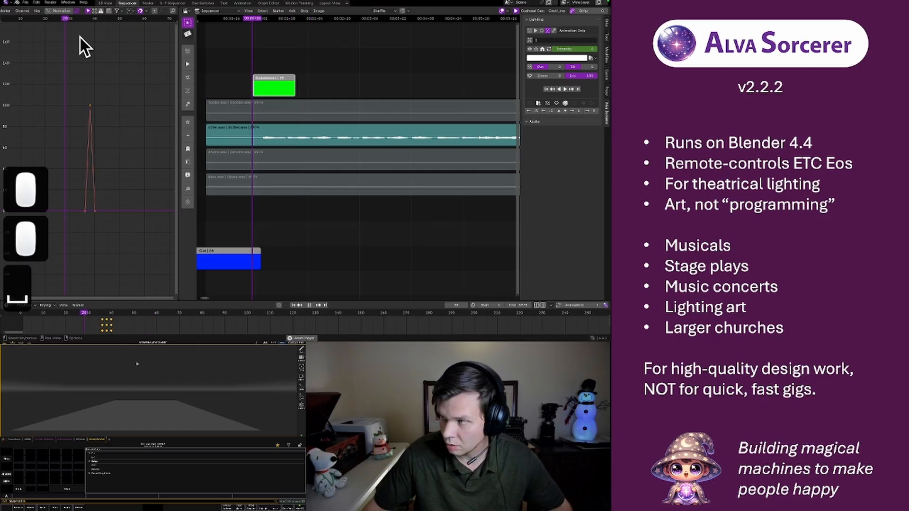
pyautogui.press('space')
# Duplicate the pulse's three Intensity keyframes and place the copy 3 frames later along X
pyautogui.moveTo(74, 83); pyautogui.dragTo(106, 222)
pyautogui.hotkey('shift', 'd')
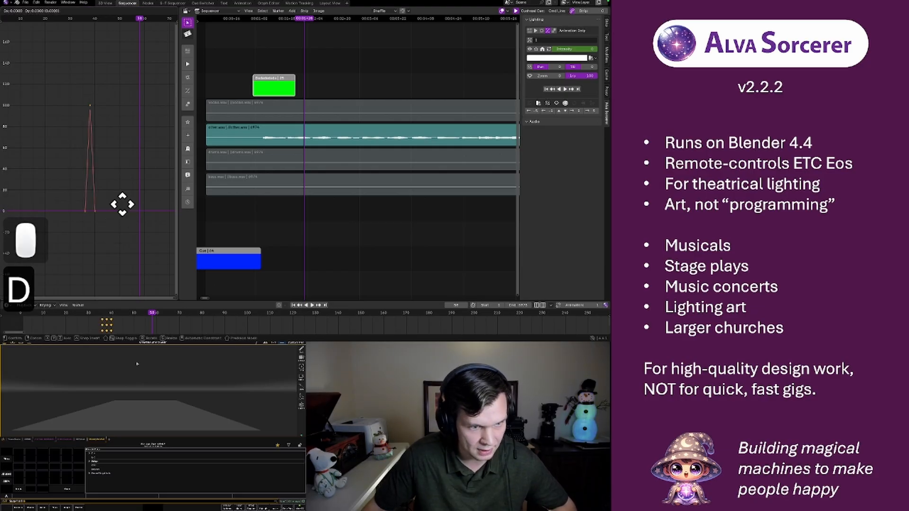
pyautogui.press('g')
pyautogui.press('x')
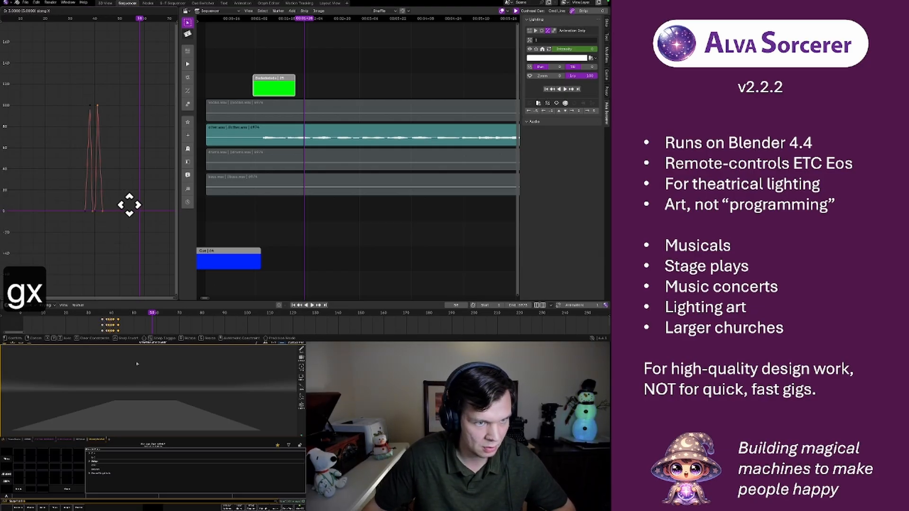
pyautogui.click(129, 205)
# Duplicate the last Intensity pulse twice, placing each copy 3 frames further along X to form four pulses
pyautogui.hotkey('shift', 'd')
pyautogui.press('g')
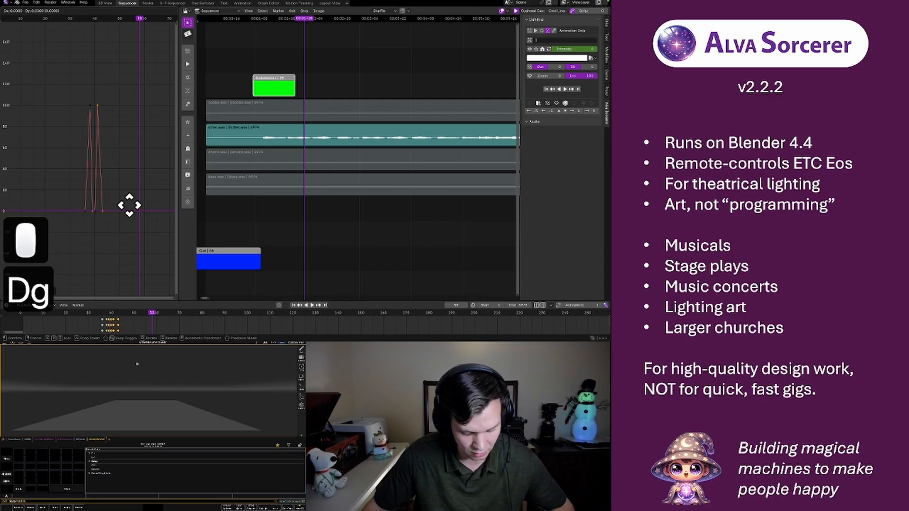
pyautogui.press('x')
pyautogui.click(138, 205)
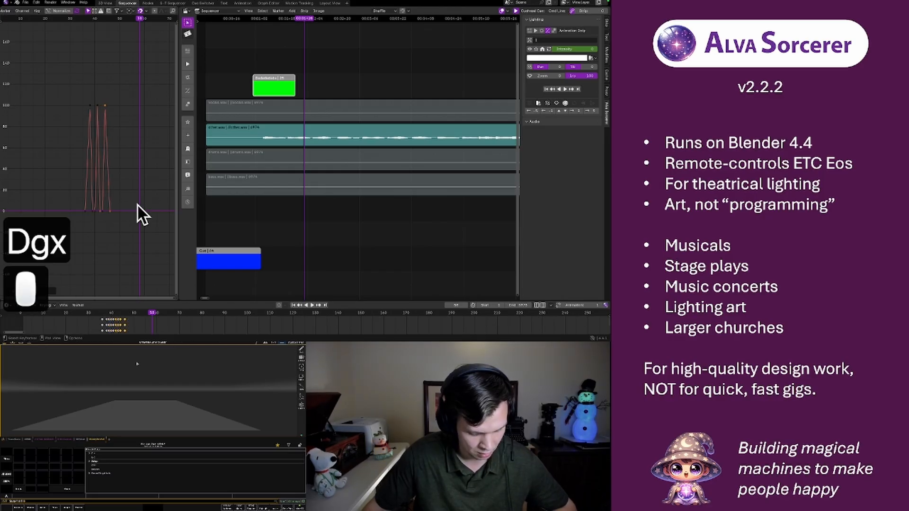
pyautogui.hotkey('shift', 'd')
pyautogui.press('g')
pyautogui.press('x')
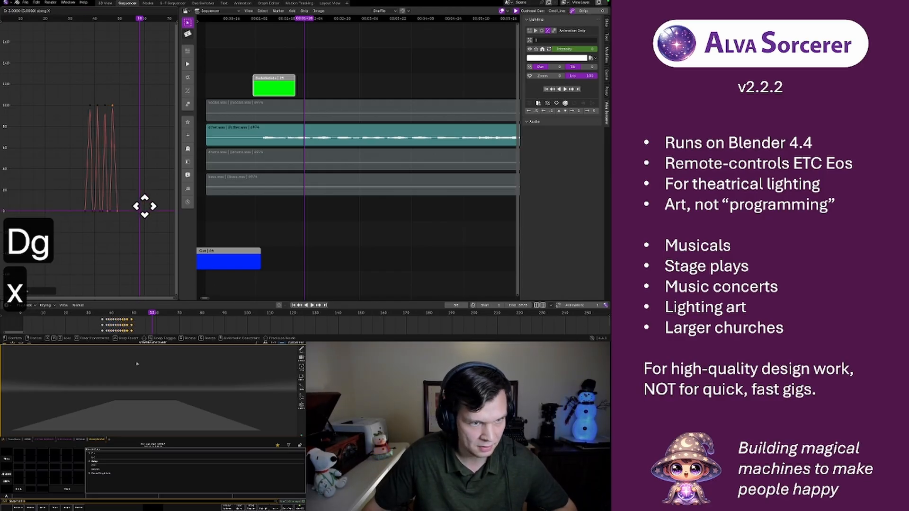
pyautogui.click(144, 205)
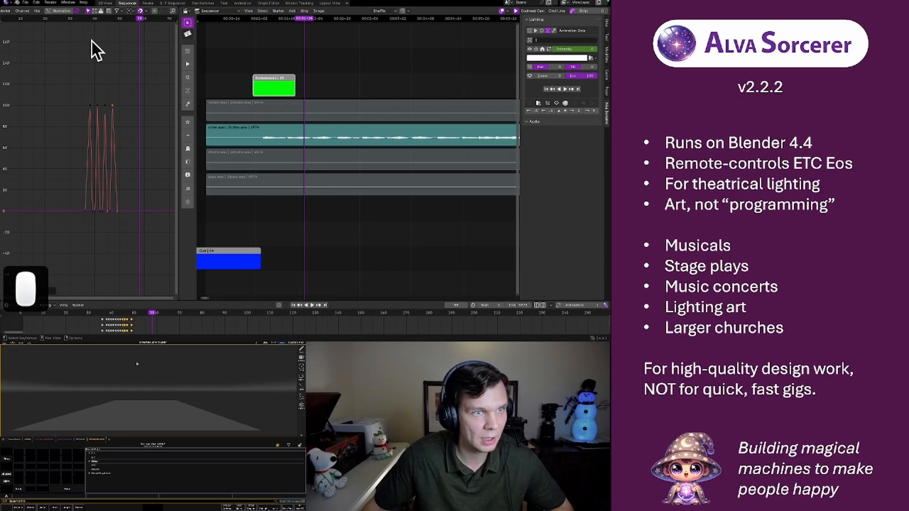
# Play the four Intensity pulses twice against the song, starting each playback shortly before the first pulse
pyautogui.click(69, 20)
pyautogui.press('space')
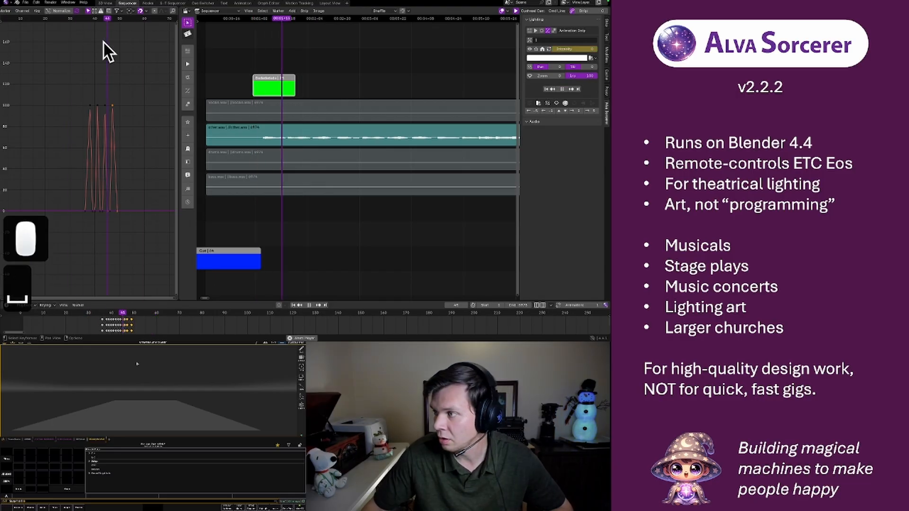
pyautogui.press('space')
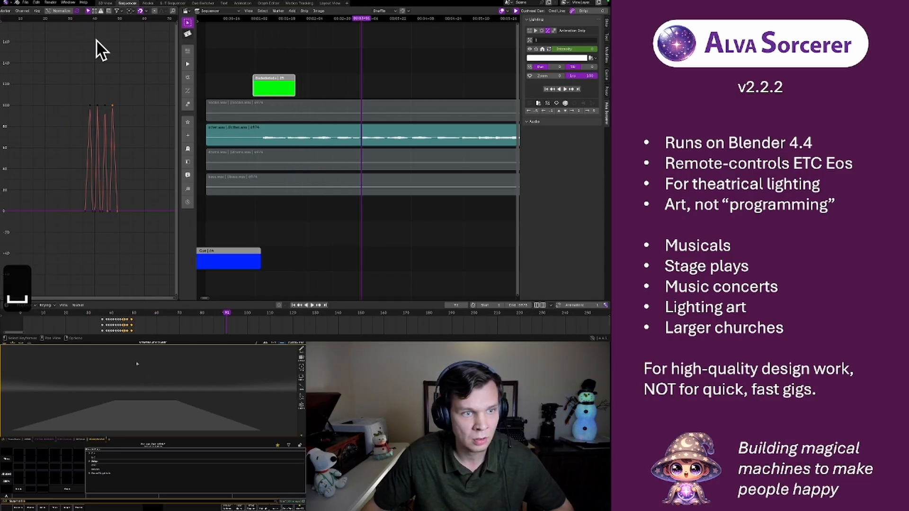
pyautogui.scroll(8, 96, 98)
pyautogui.moveTo(129, 110); pyautogui.dragTo(90, 104, button='middle')
pyautogui.click(32, 19)
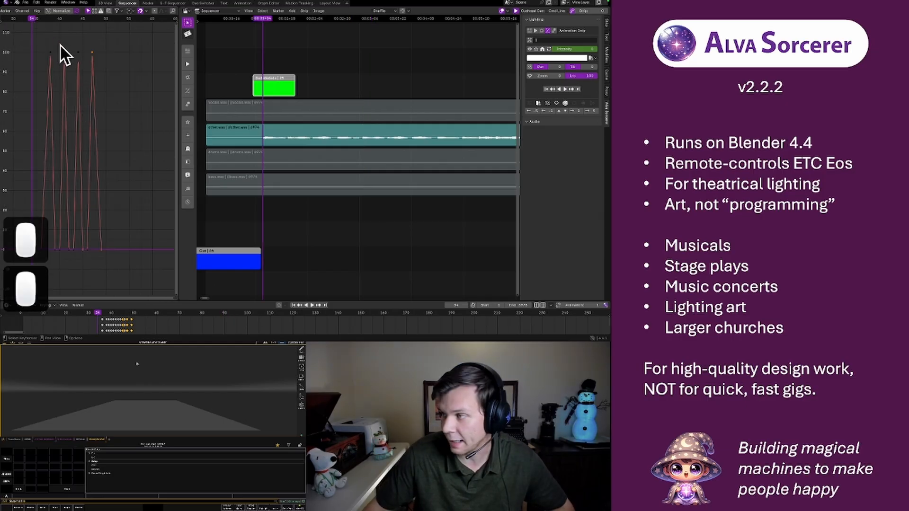
pyautogui.press('space')
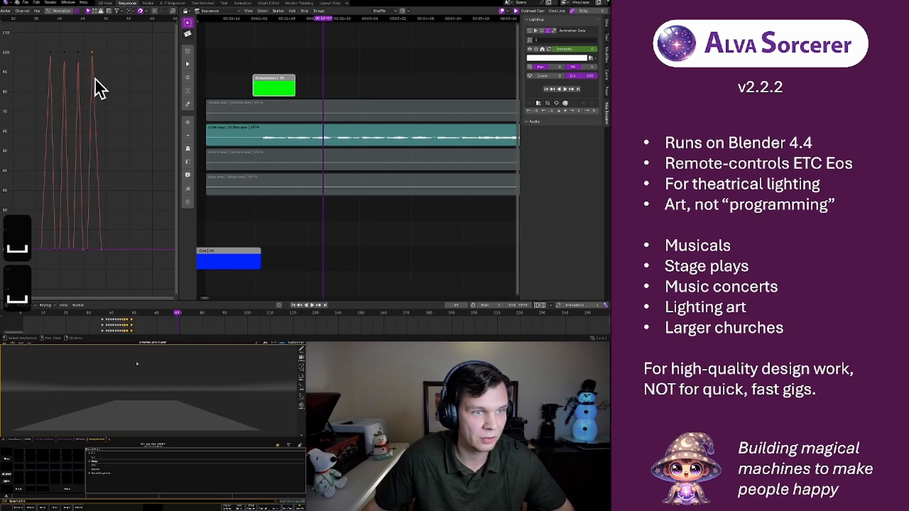
# Trim the green strip's end to the last Intensity peak at frame 47 and its start to just before the first peak
pyautogui.scroll(-3, 95, 78)
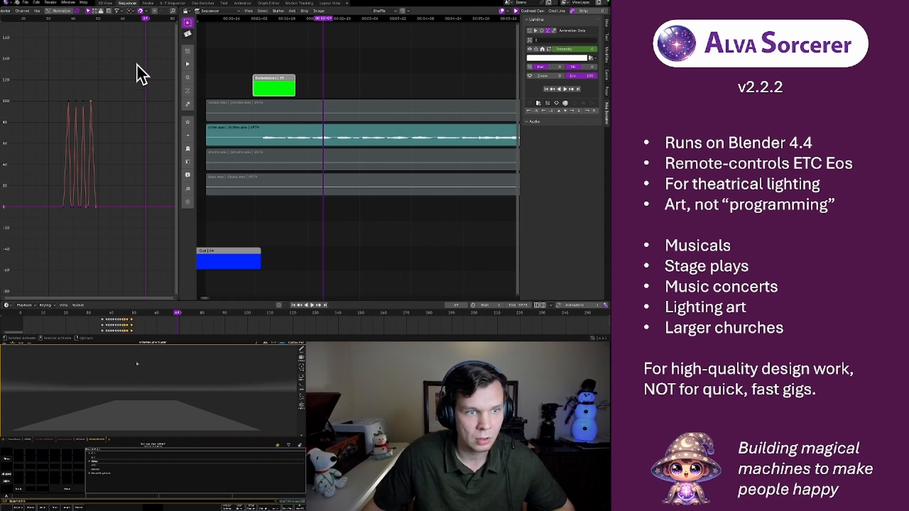
pyautogui.click(97, 18)
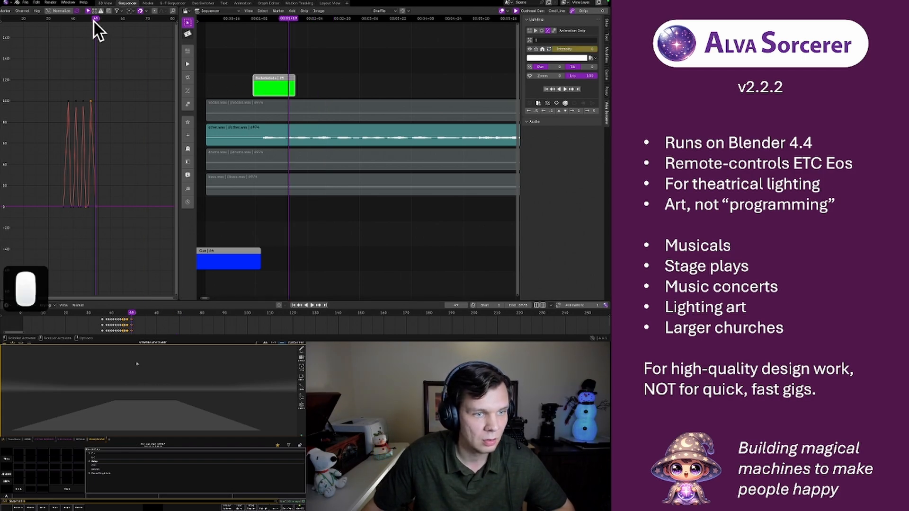
pyautogui.click(93, 19)
pyautogui.click(90, 18)
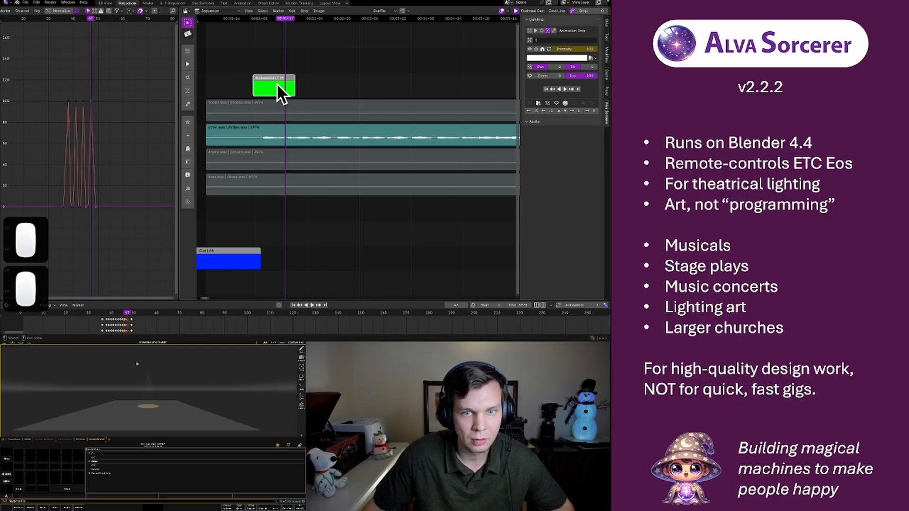
pyautogui.moveTo(292, 88); pyautogui.dragTo(283, 92)
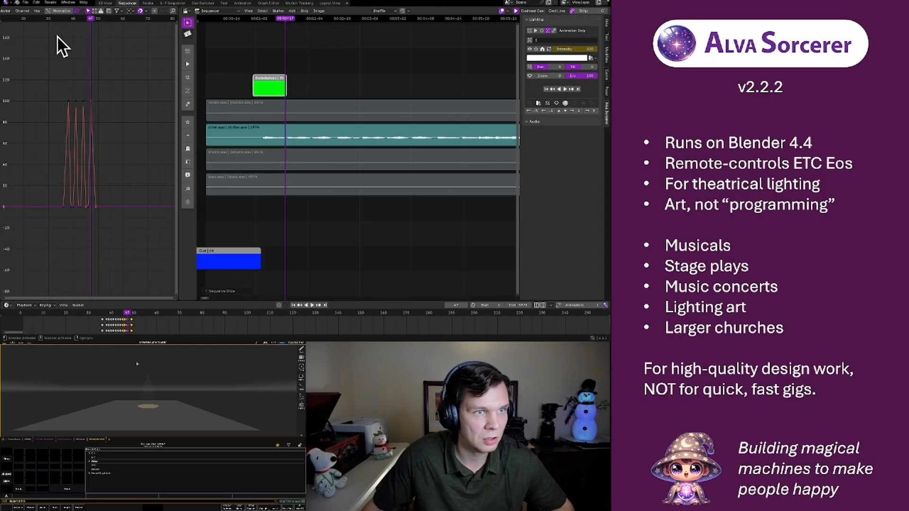
pyautogui.click(66, 19)
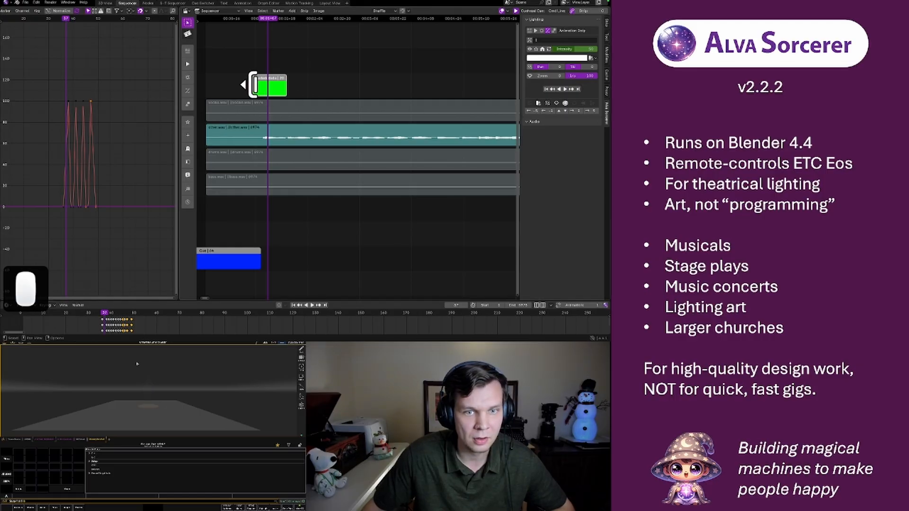
pyautogui.moveTo(254, 85); pyautogui.dragTo(264, 89)
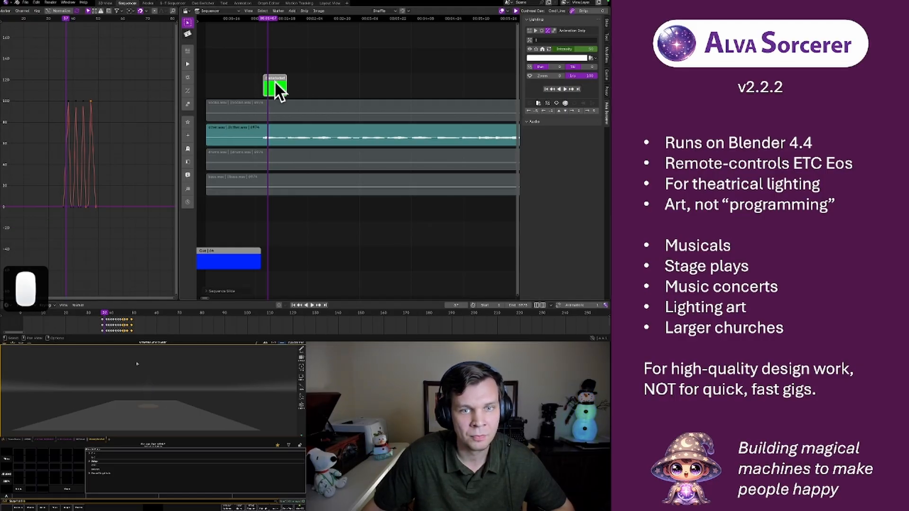
# Shift the green strip about 5 frames earlier so its first Intensity peak falls on frame 33
pyautogui.click(274, 83)
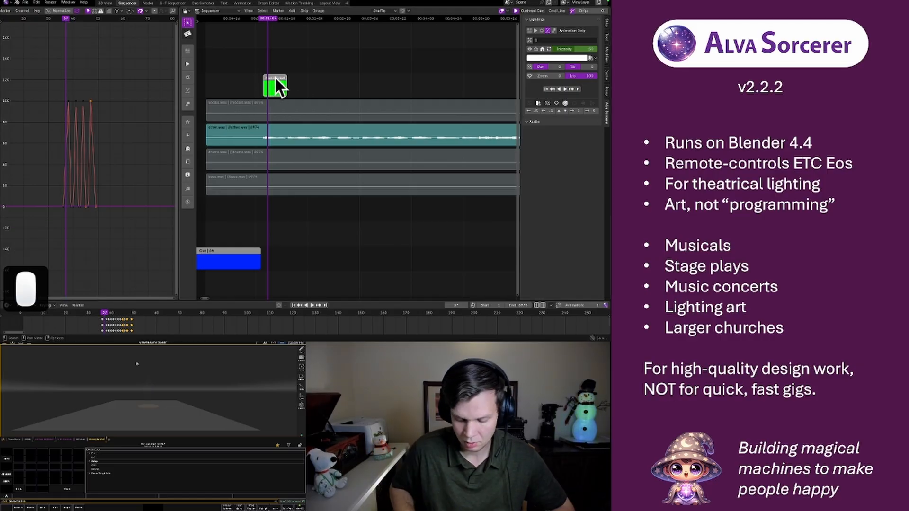
pyautogui.press('Left')
pyautogui.press('Left')
pyautogui.press('Left')
pyautogui.press('Left')
pyautogui.press('Left')
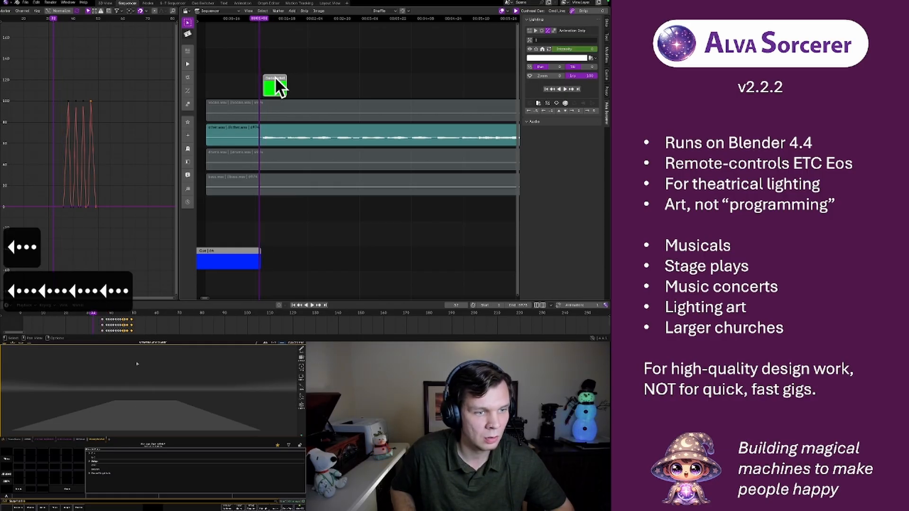
pyautogui.press('Right')
pyautogui.press('Right')
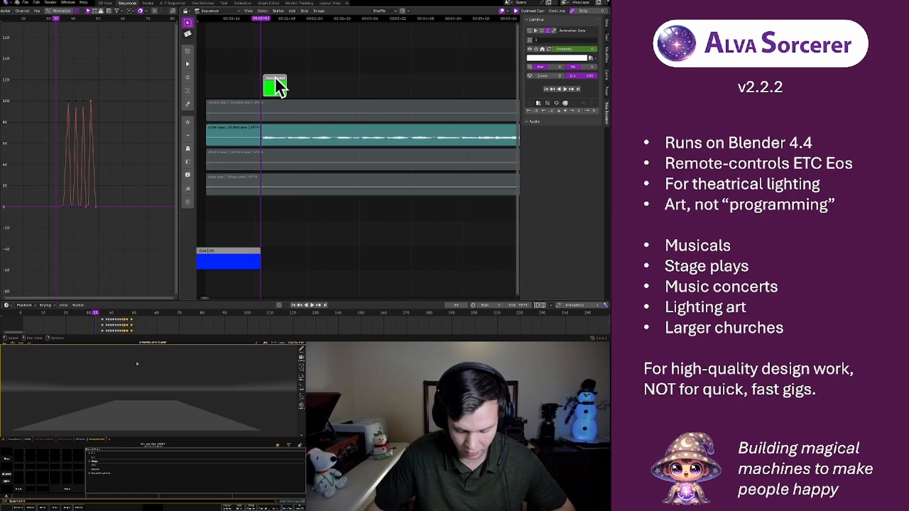
pyautogui.moveTo(277, 81); pyautogui.dragTo(277, 80)
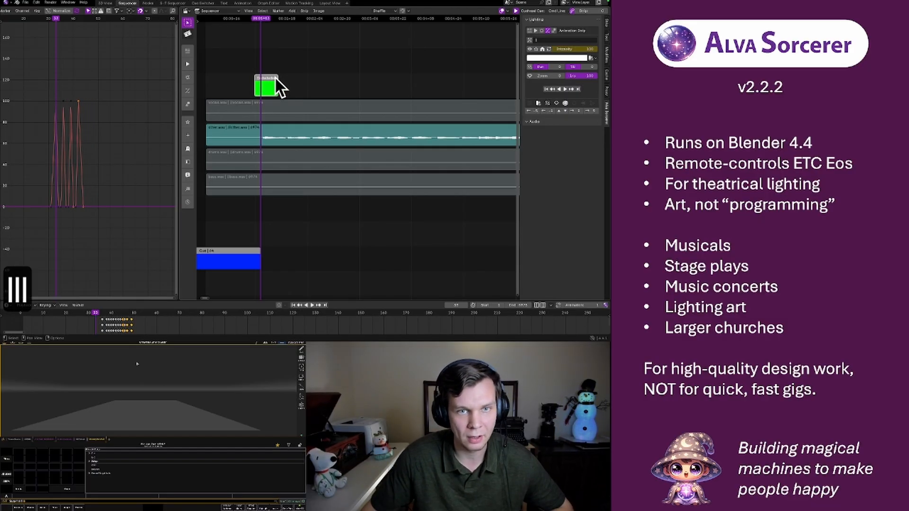
# Play the shifted strip from frame 21 to compare its pulses with the other.wav audio
pyautogui.click(240, 18)
pyautogui.press('space')
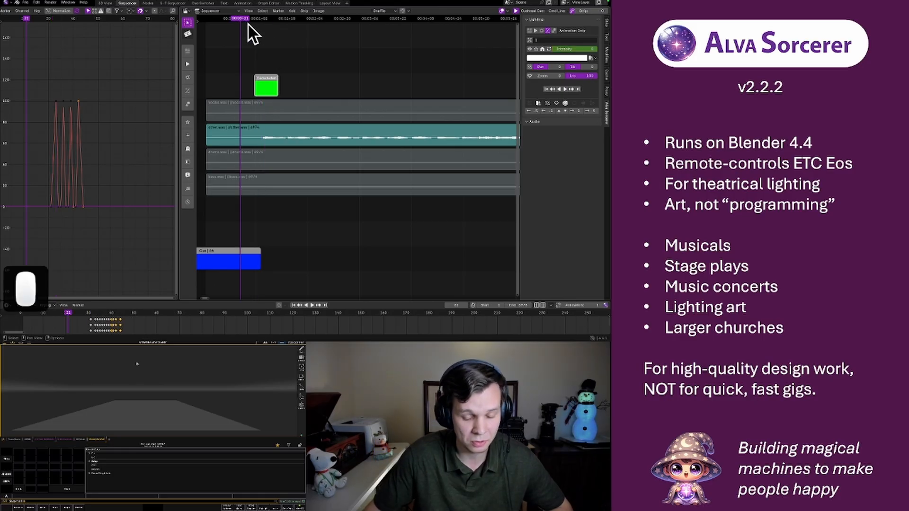
pyautogui.press('space')
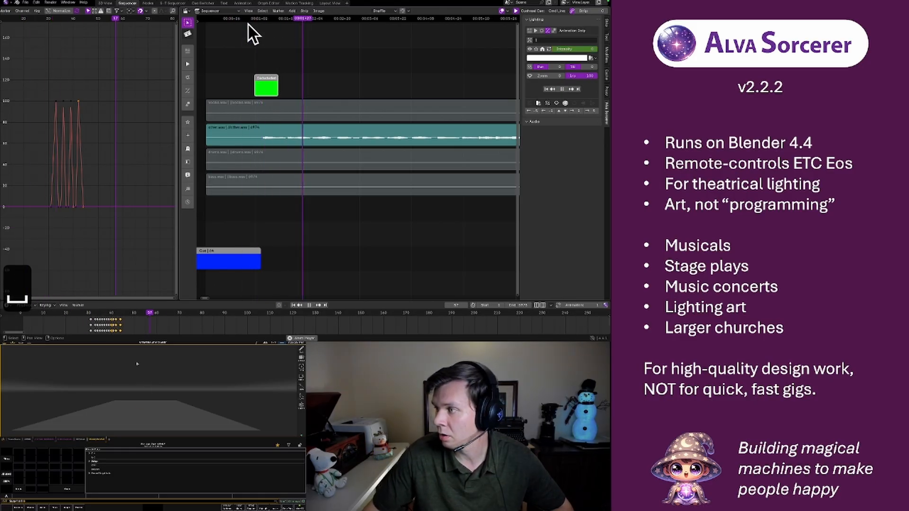
pyautogui.press('space')
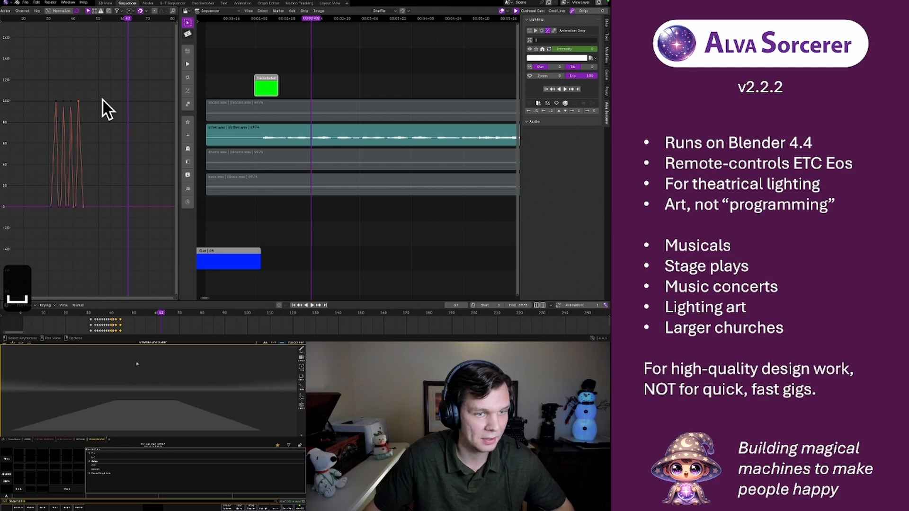
pyautogui.press('space')
pyautogui.press('space')
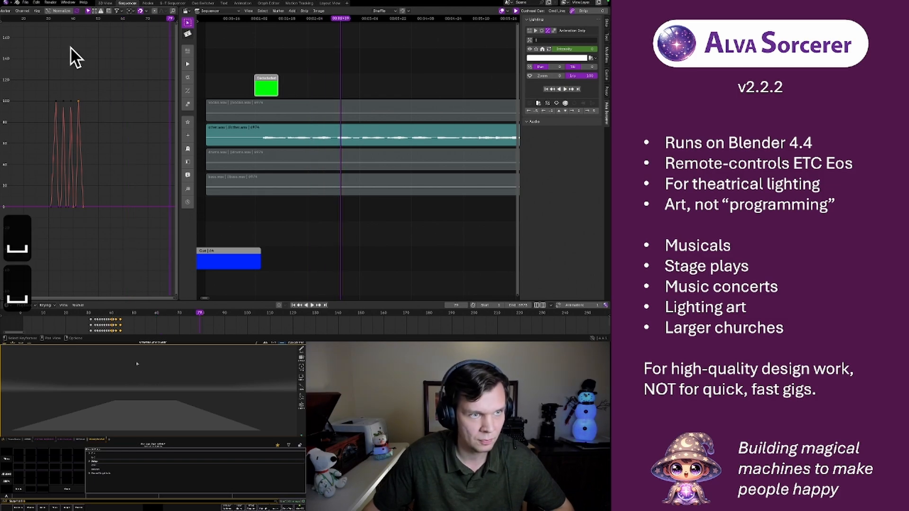
# Play the sequence from frame 29 and add a marker at frame 77 during playback
pyautogui.click(47, 21)
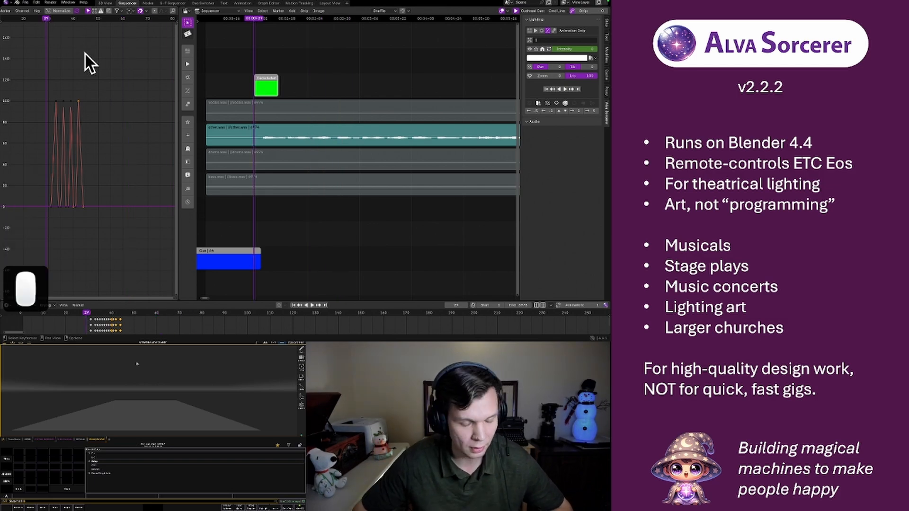
pyautogui.press('space')
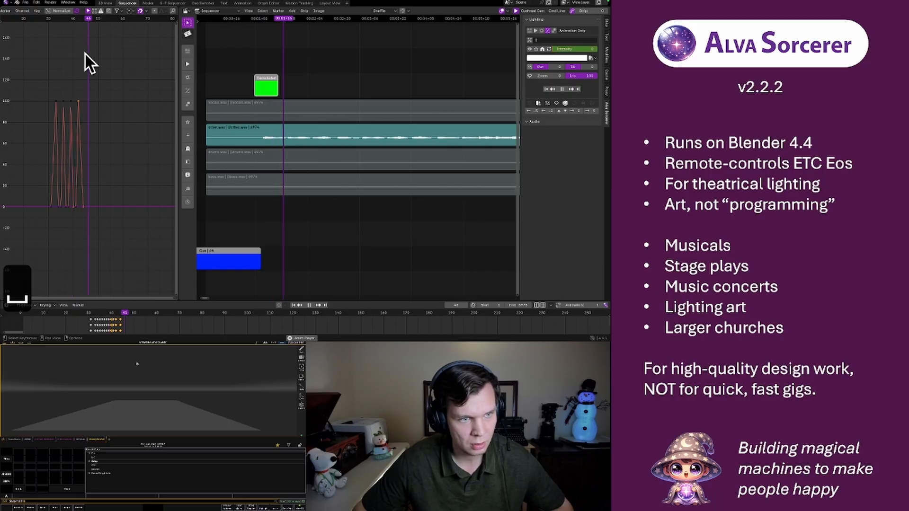
pyautogui.press('m')
pyautogui.press('space')
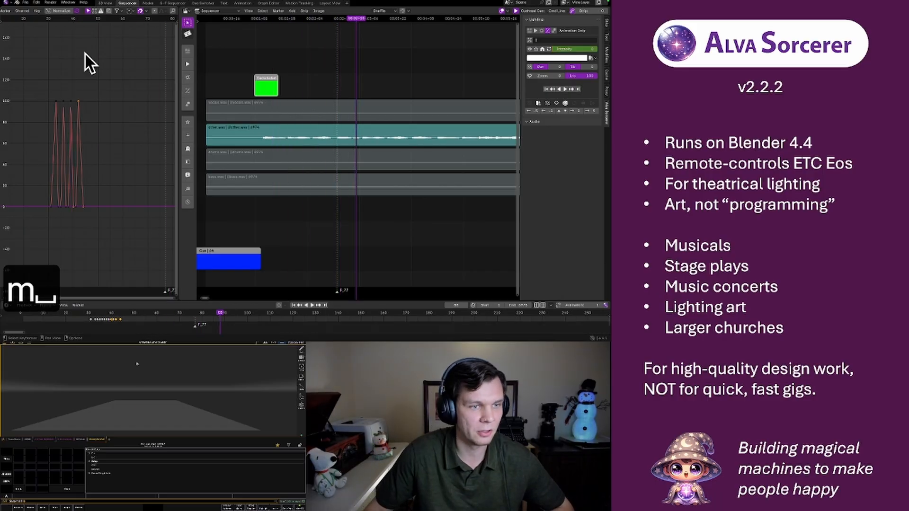
# Set the Graph Editor's pivot point to 2D Cursor and place the cursor on the first Intensity keyframe at frame 31
pyautogui.click(132, 11)
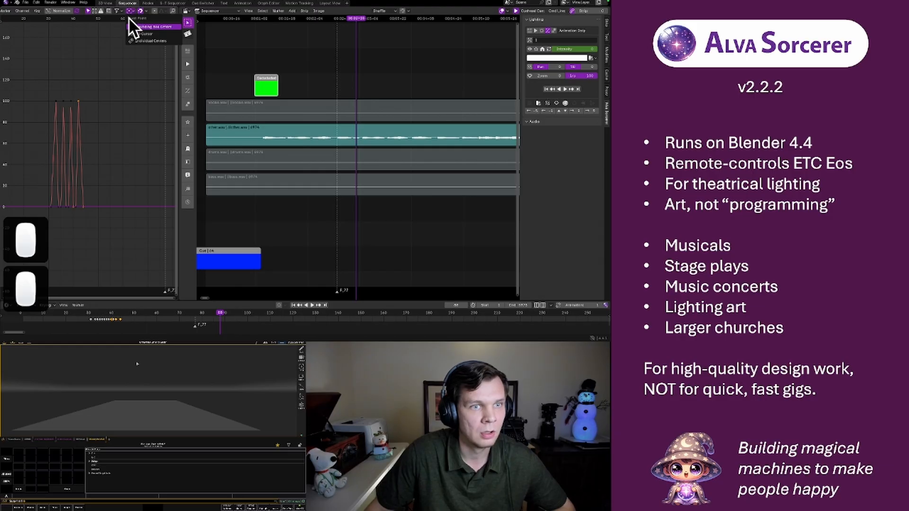
pyautogui.click(147, 33)
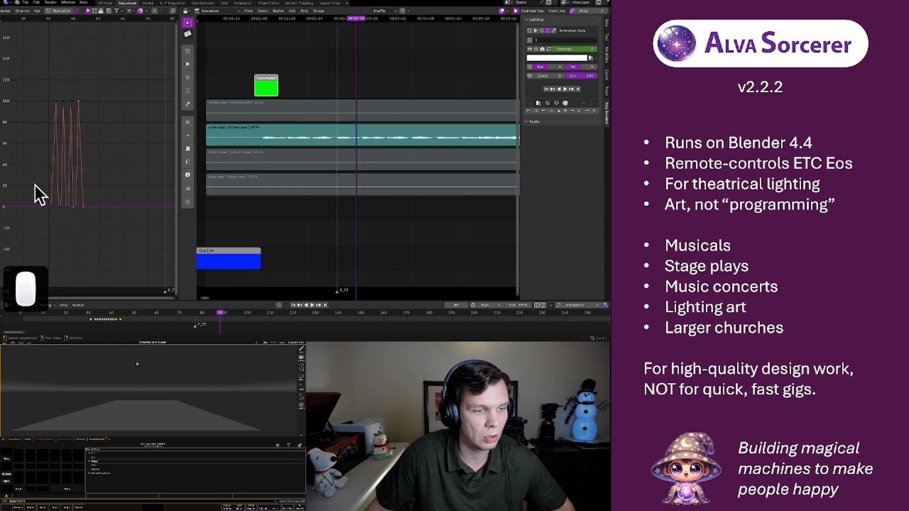
pyautogui.click(51, 208)
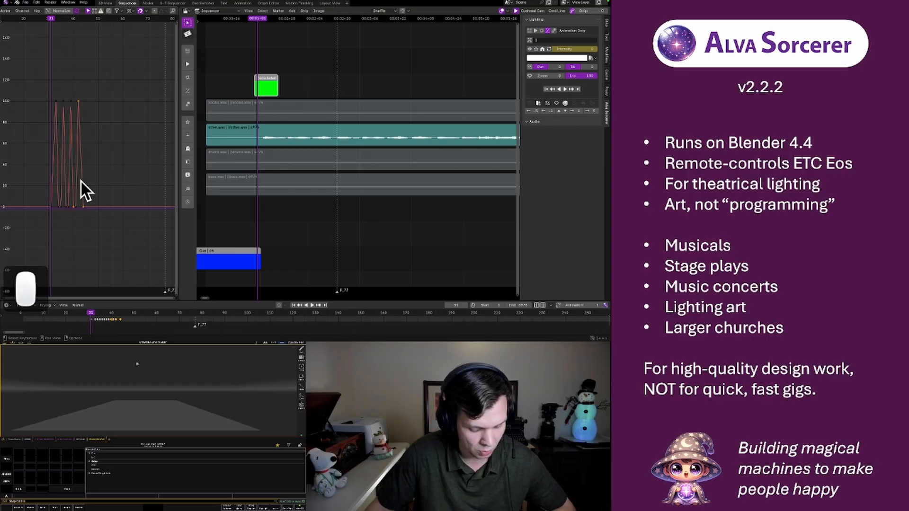
# Try to scale only the last pulse's keyframes along X from the 2D cursor
pyautogui.press('s')
pyautogui.press('x')
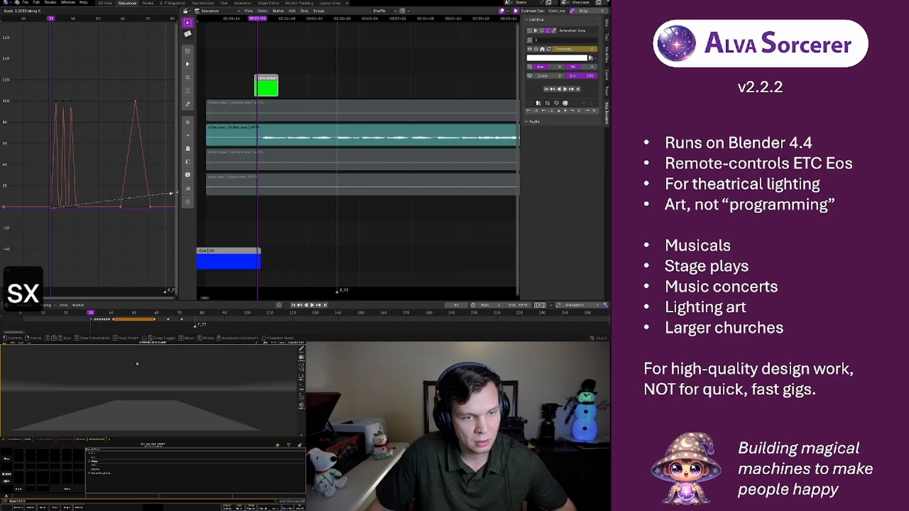
pyautogui.hotkey('ctrl', 'z')
# Select all Intensity keyframes and scale them about 3.7 times along X so the last pulse ends near the F_77 marker
pyautogui.press('a')
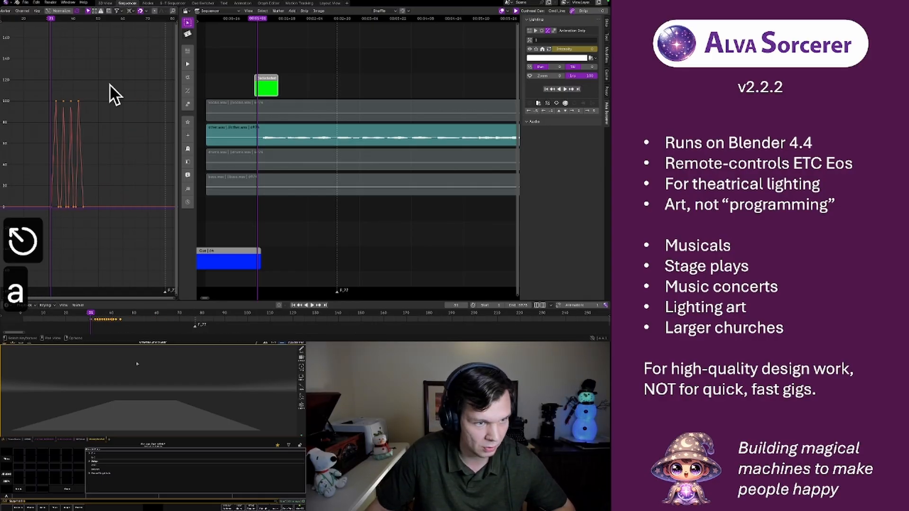
pyautogui.press('s')
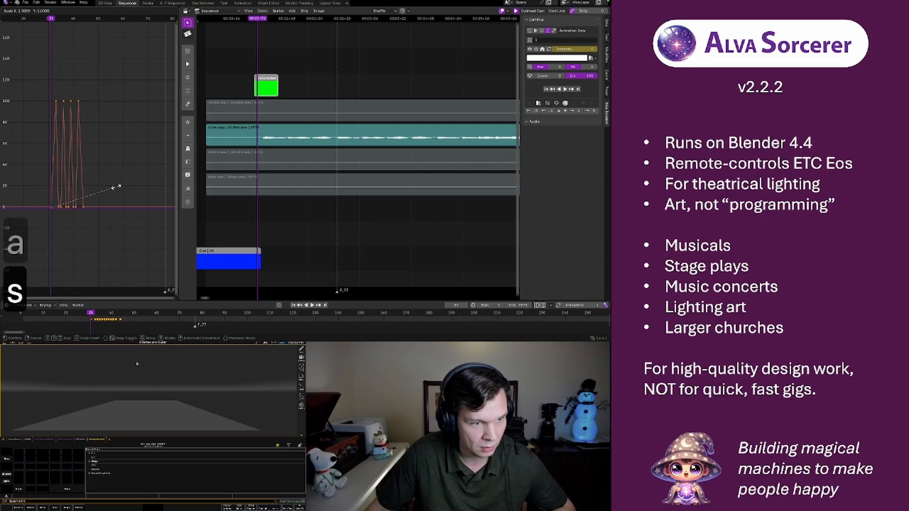
pyautogui.press('x')
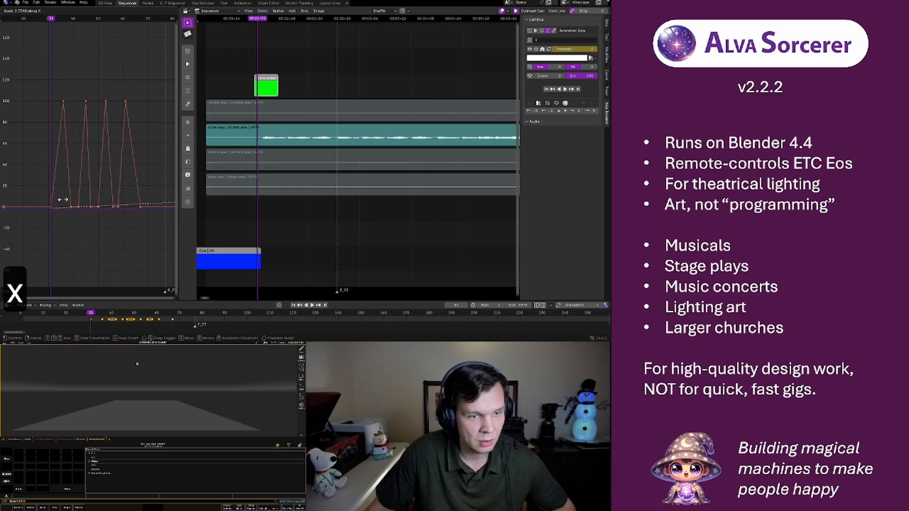
pyautogui.click(126, 198)
# Move all the Intensity keyframes about 6 frames earlier along X
pyautogui.scroll(-3, 89, 101)
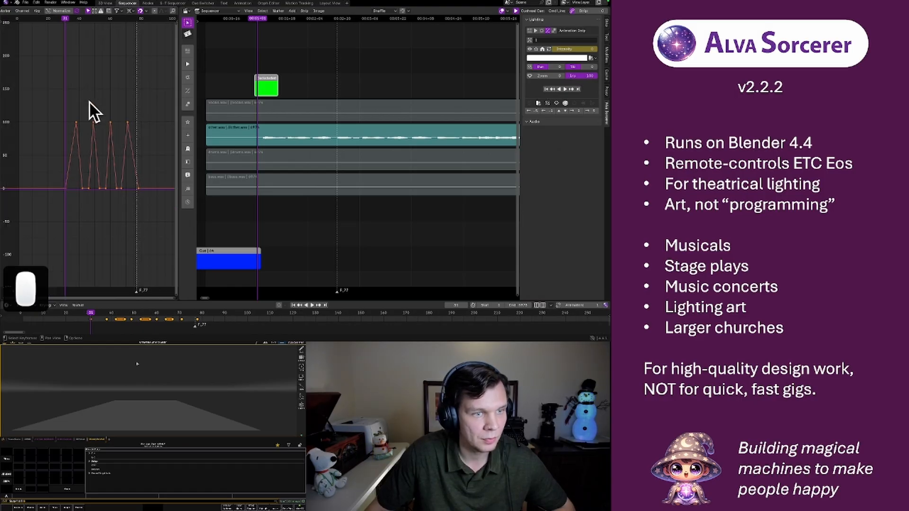
pyautogui.press('g')
pyautogui.press('x')
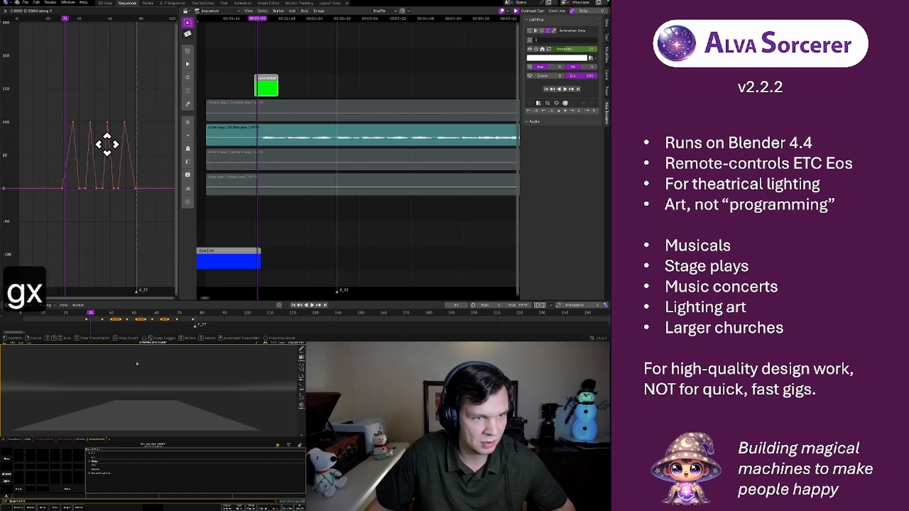
pyautogui.click(101, 145)
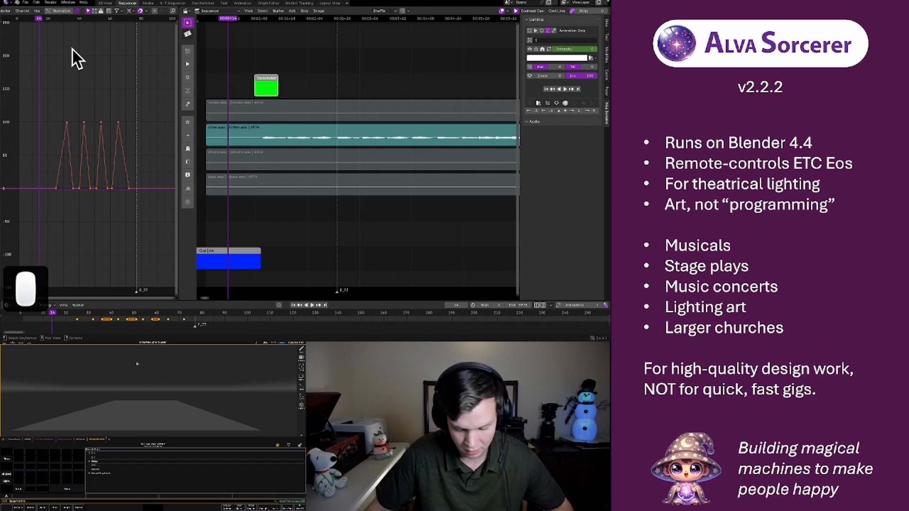
# Place the 2D cursor on the first Intensity keyframe at frame 25 and stretch all keyframes along X to end at about frame 75
pyautogui.press('space')
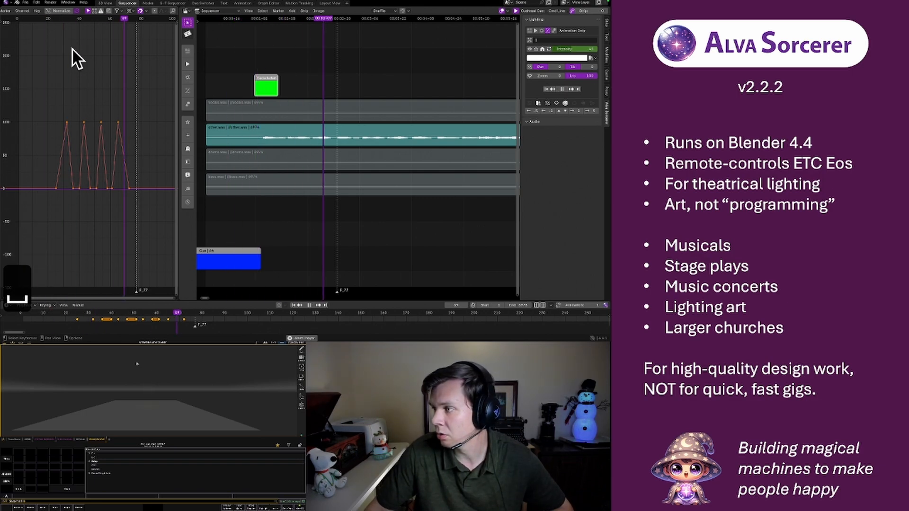
pyautogui.press('space')
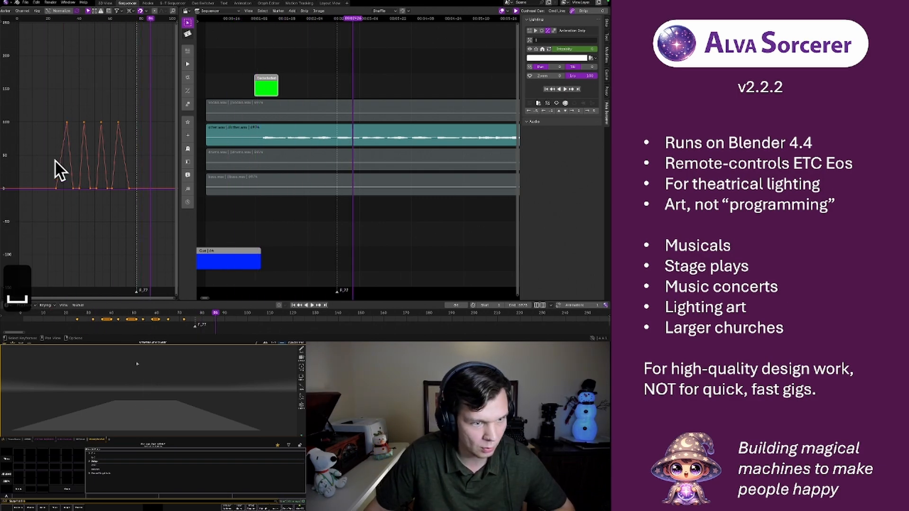
pyautogui.click(56, 188)
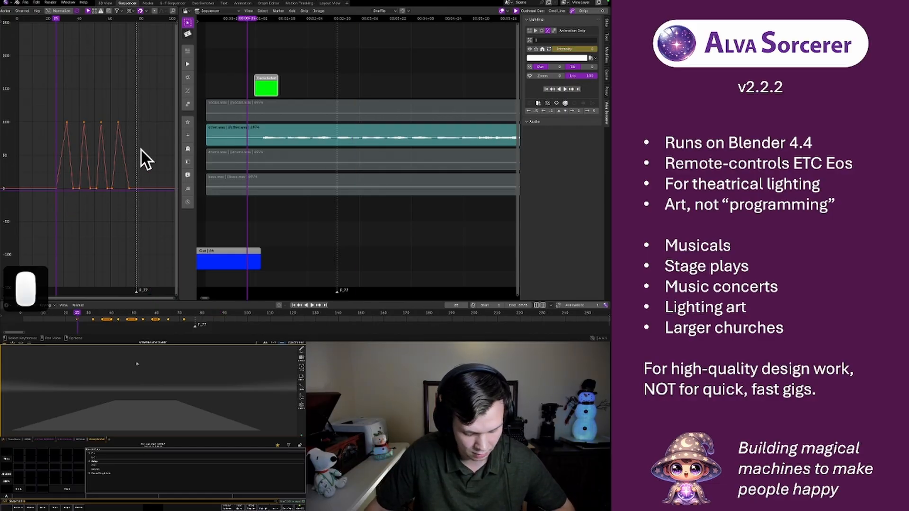
pyautogui.press('g')
pyautogui.press('Escape')
pyautogui.press('s')
pyautogui.press('x')
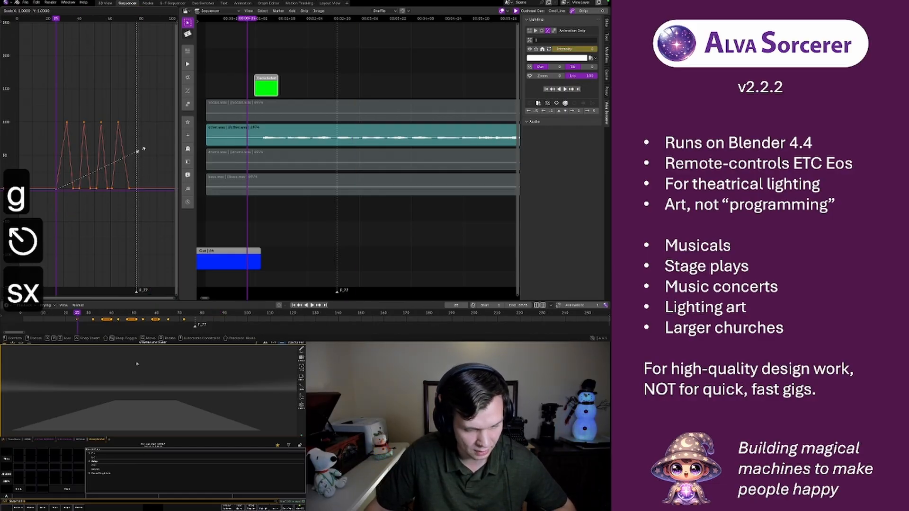
pyautogui.click(147, 152)
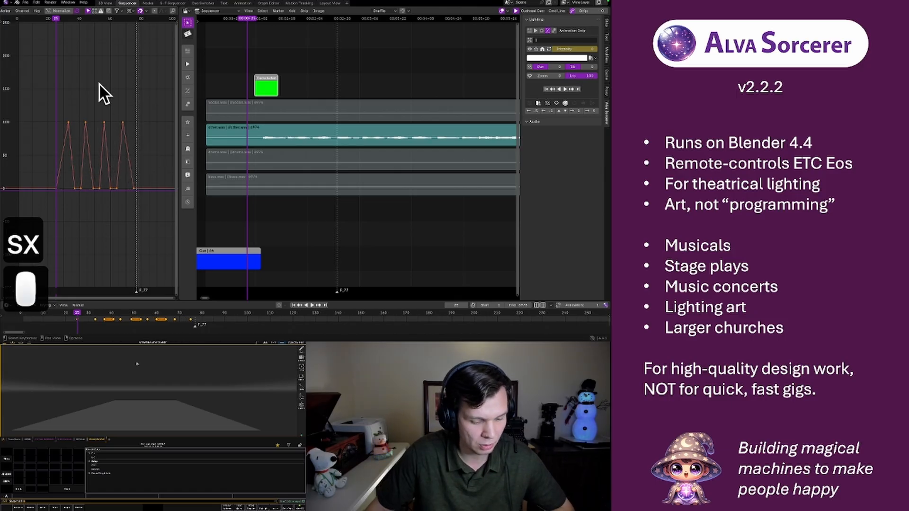
# Play back the four stretched pulses to check their timing against the other.wav stem
pyautogui.press('space')
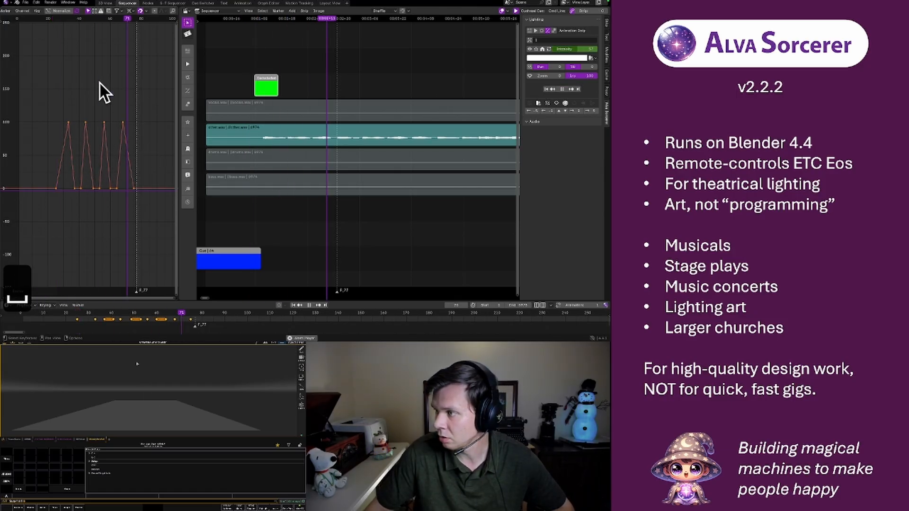
pyautogui.press('space')
pyautogui.scroll(-1, 103, 98)
pyautogui.scroll(-1, 103, 99)
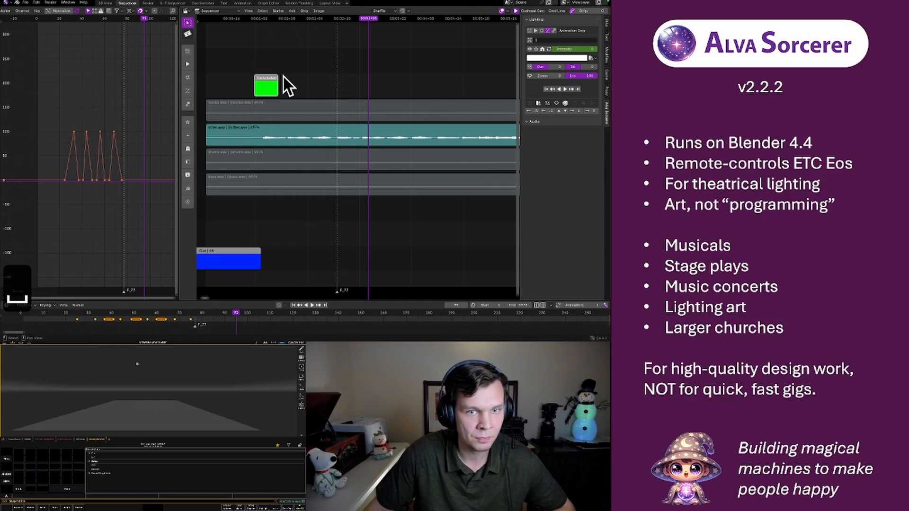
# Try duplicating the green animation strip and placing the copy directly after the original in the sequencer
pyautogui.click(266, 79)
pyautogui.hotkey('shift', 'd')
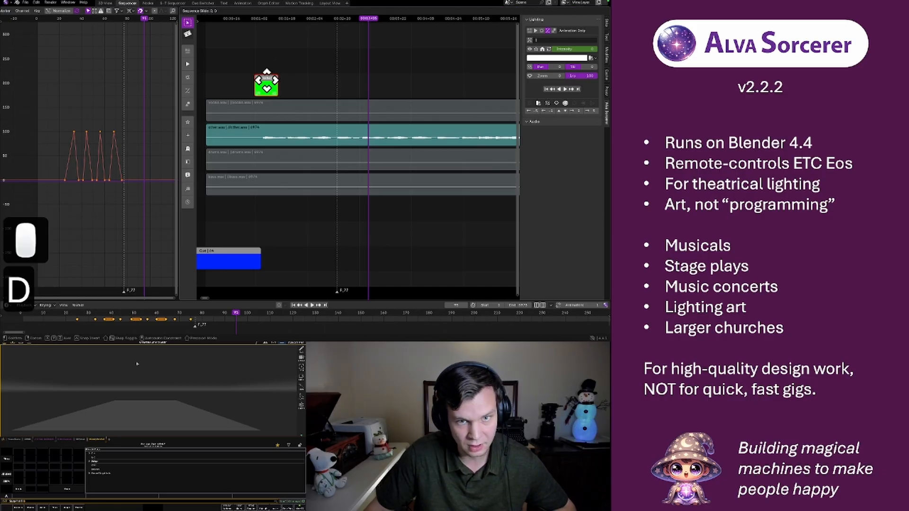
pyautogui.click(277, 81)
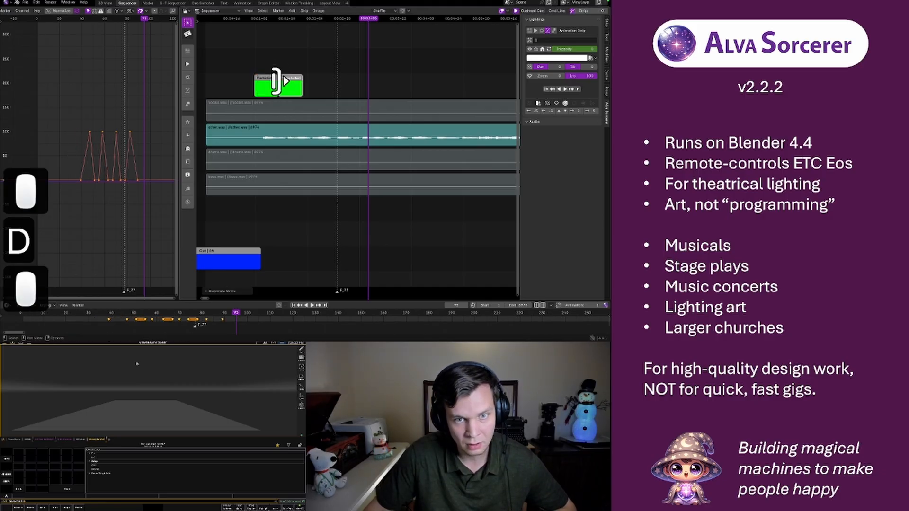
# Play back and scrub from just before the original animation strip through its copy to check how the light responds
pyautogui.click(249, 20)
pyautogui.press('space')
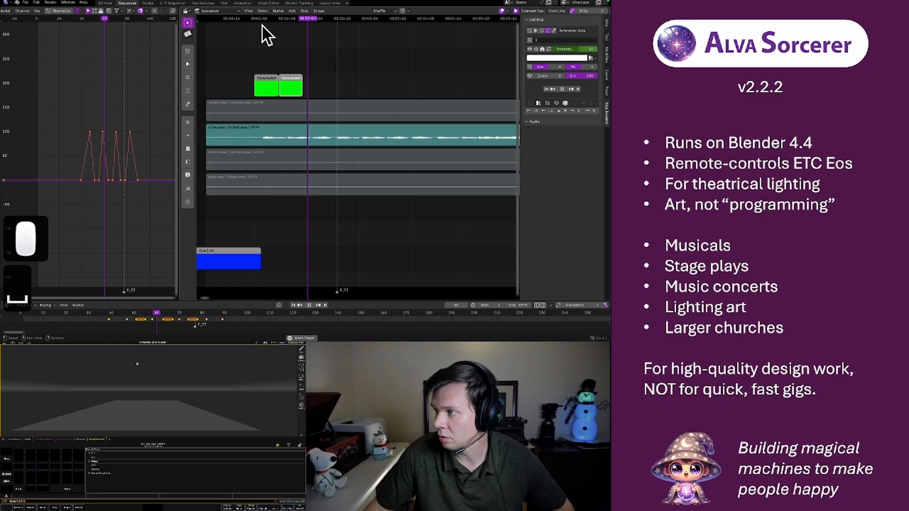
pyautogui.press('space')
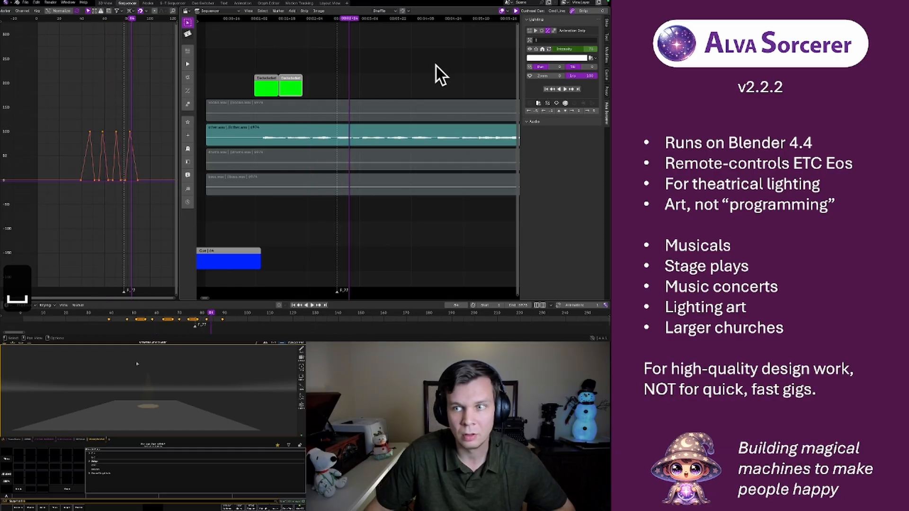
pyautogui.click(249, 19)
pyautogui.press('space')
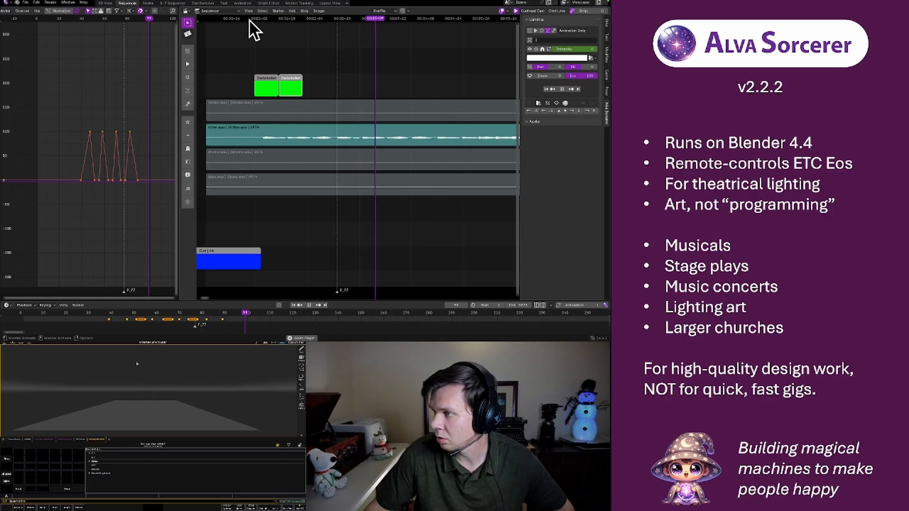
pyautogui.press('space')
pyautogui.click(250, 20)
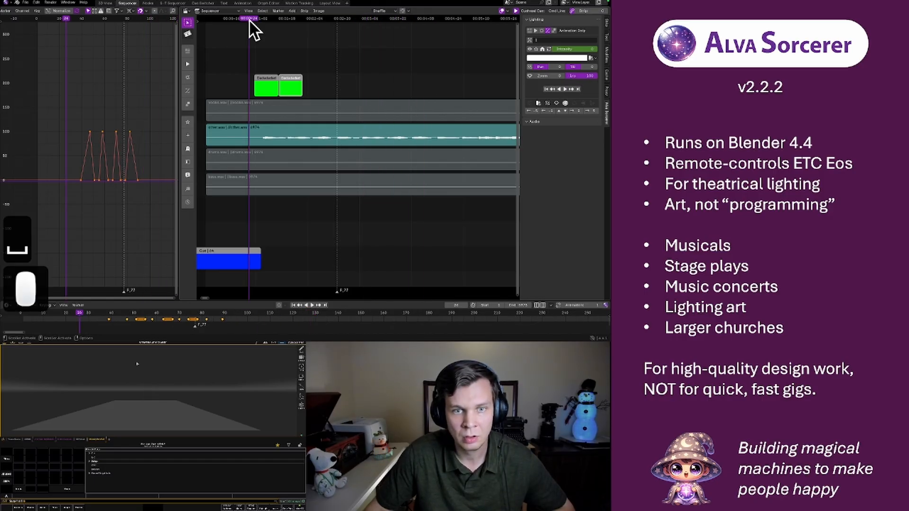
pyautogui.click(285, 19)
pyautogui.click(291, 19)
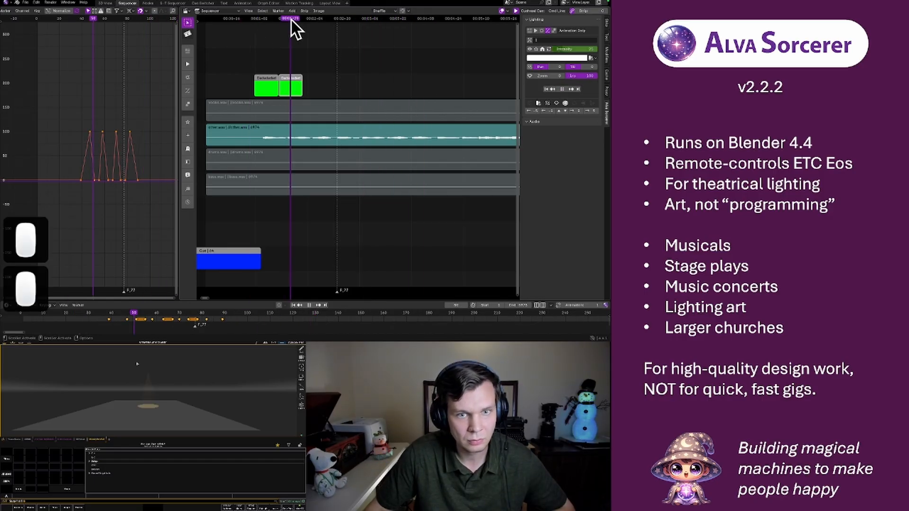
pyautogui.click(294, 19)
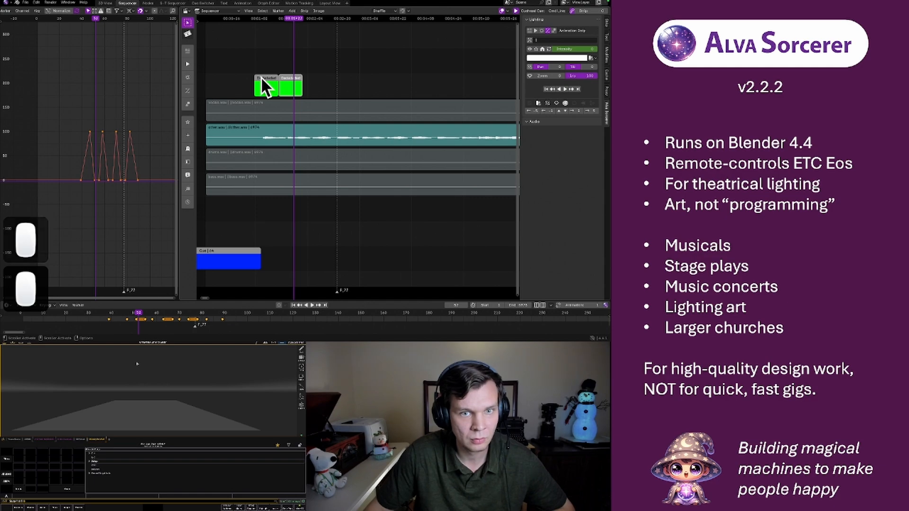
# Delete the duplicated animation strip from the sequencer
pyautogui.click(289, 80)
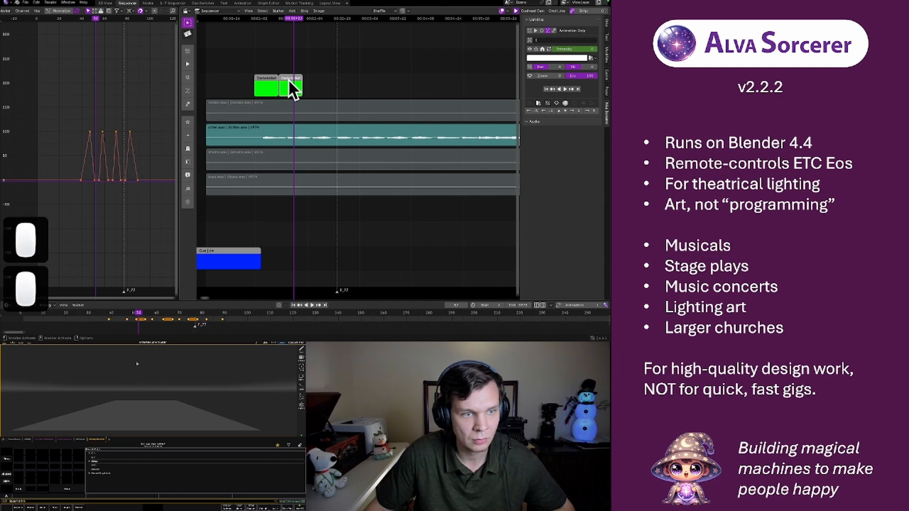
pyautogui.click(265, 79)
pyautogui.click(289, 82)
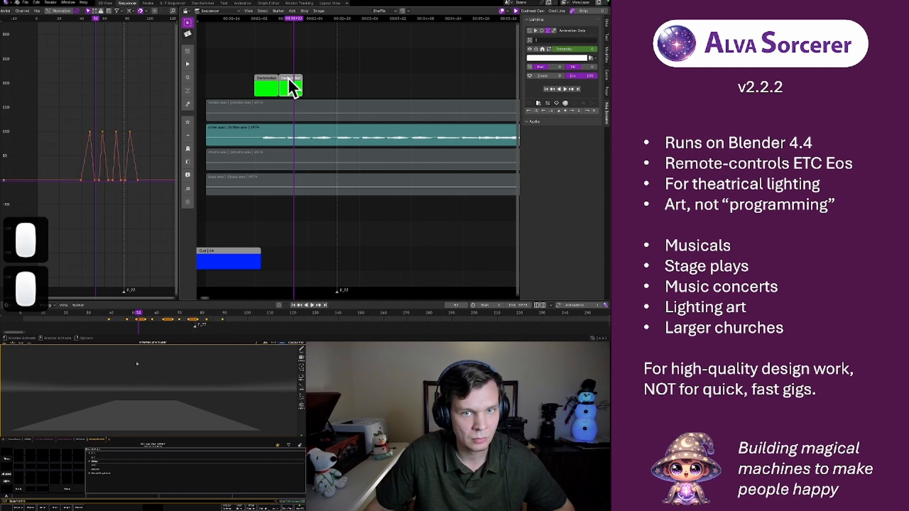
pyautogui.press('x')
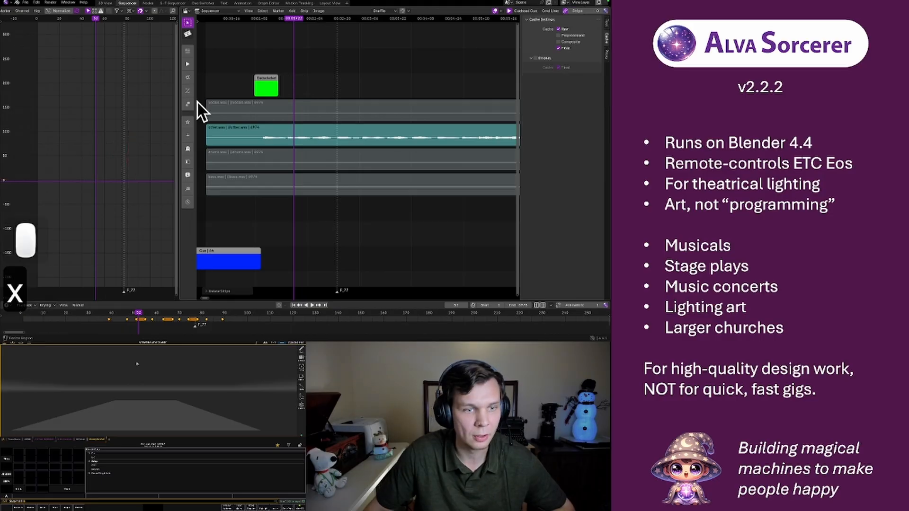
# Select the original animation strip and duplicate its four Intensity pulses, placing the copy about 50 frames further along X
pyautogui.click(265, 85)
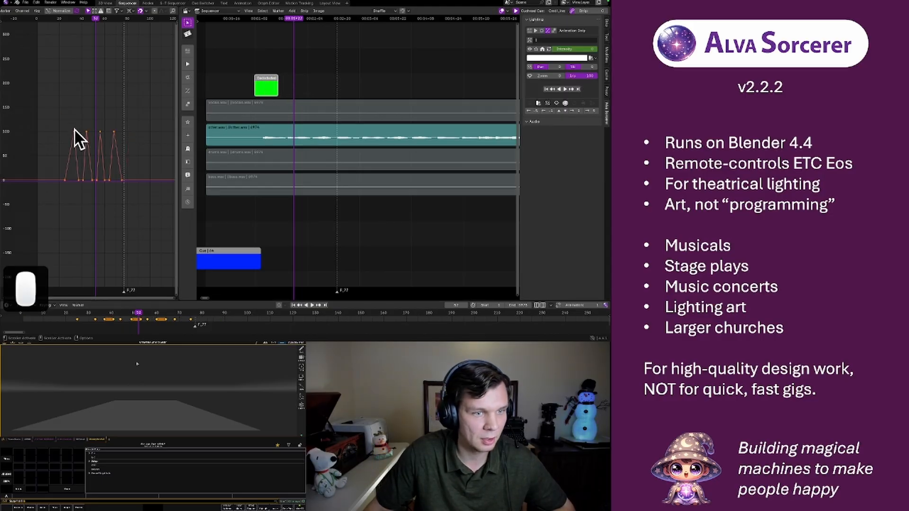
pyautogui.scroll(-4, 85, 126)
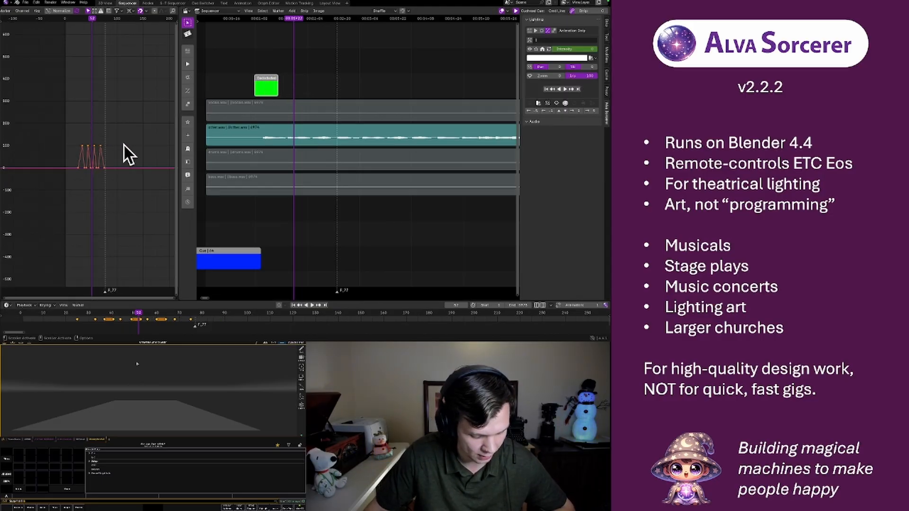
pyautogui.hotkey('shift', 'd')
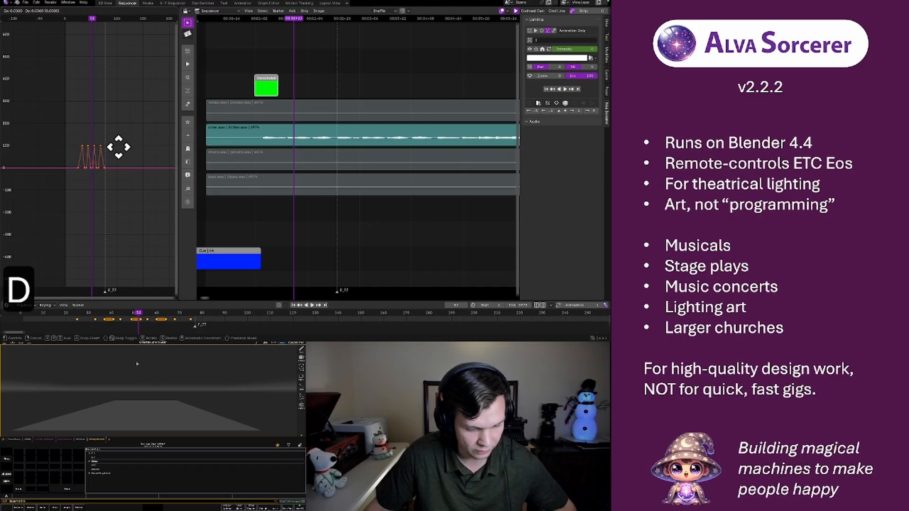
pyautogui.press('g')
pyautogui.press('x')
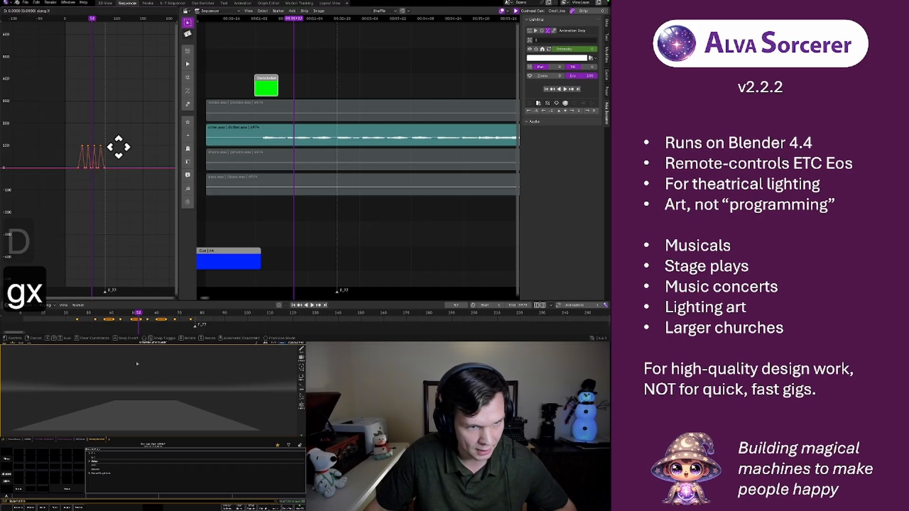
pyautogui.click(145, 156)
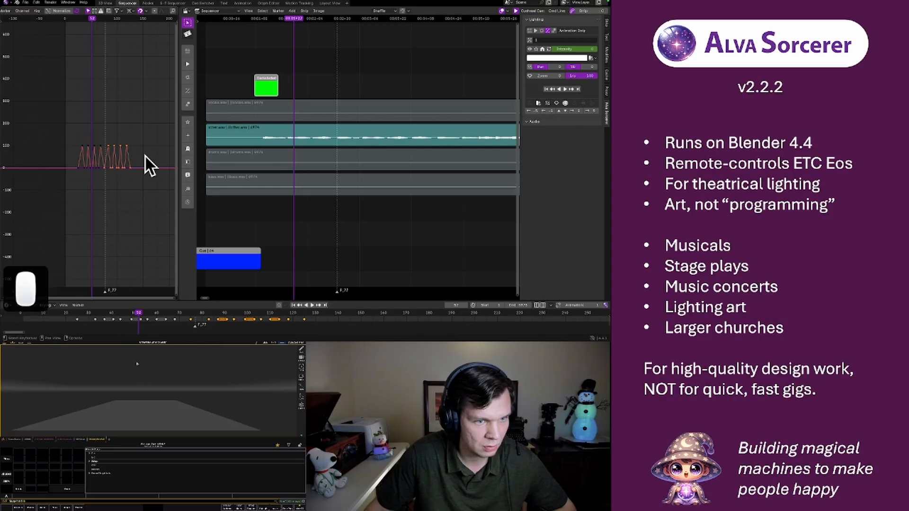
# Play back all eight pulses from before the first keyframe to check their timing with the music
pyautogui.click(72, 19)
pyautogui.press('space')
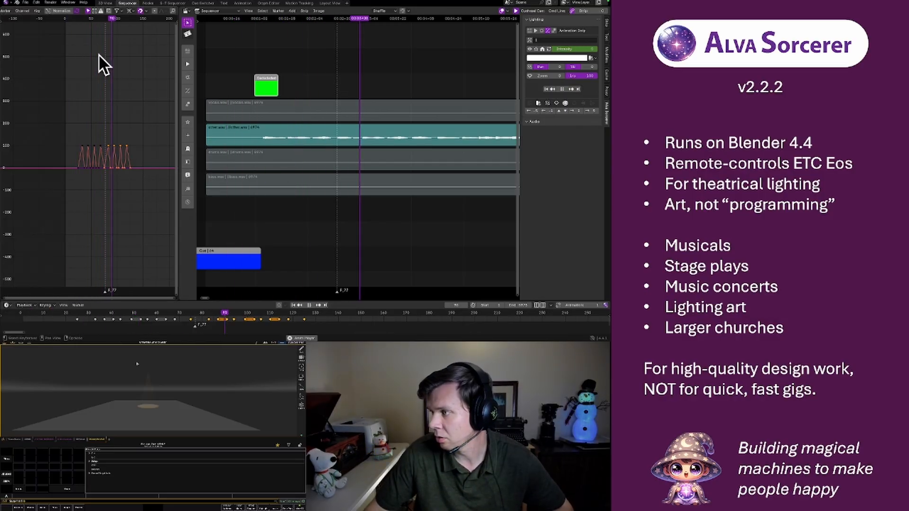
pyautogui.press('space')
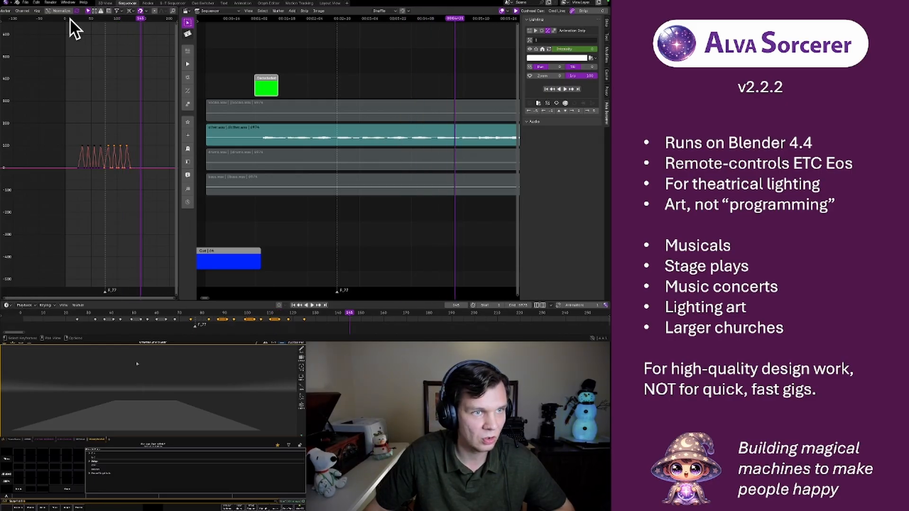
# Select all Intensity keyframes and stretch them along X from a 2D cursor at frame 25, ending at about frame 128
pyautogui.moveTo(71, 99); pyautogui.dragTo(144, 178)
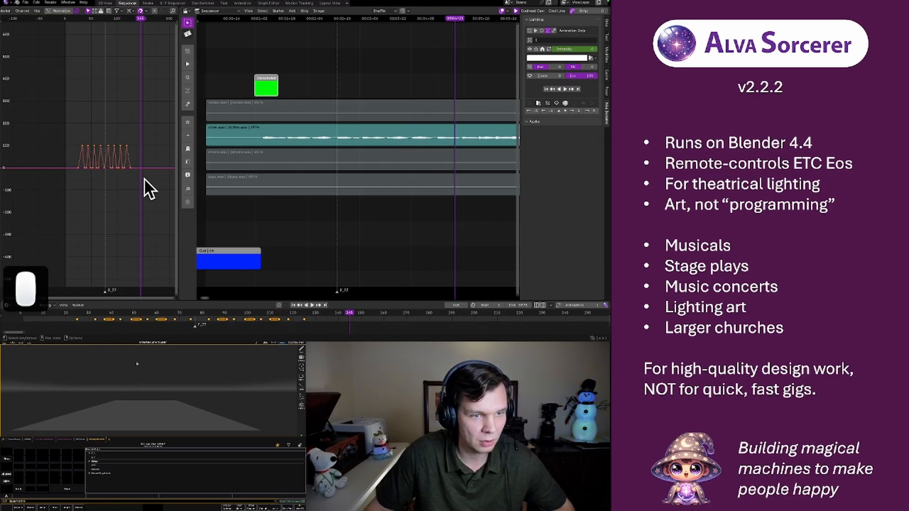
pyautogui.click(79, 169)
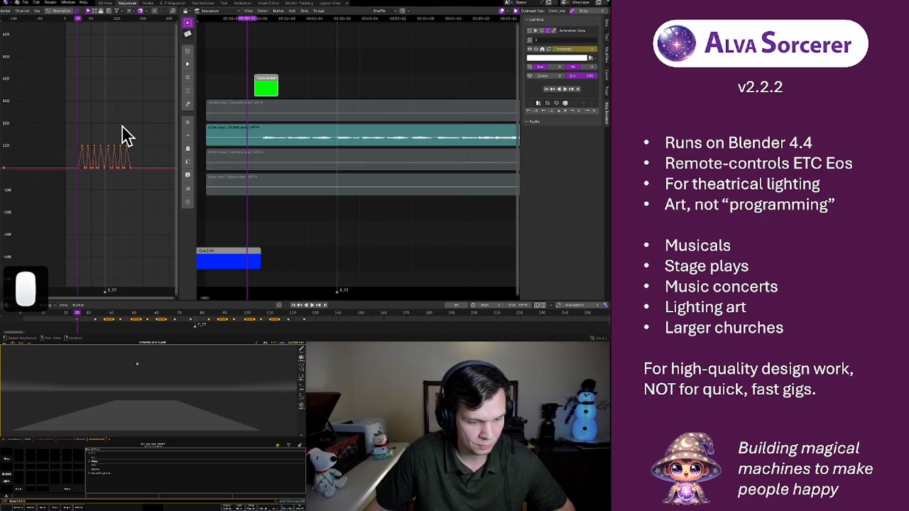
pyautogui.press('s')
pyautogui.press('x')
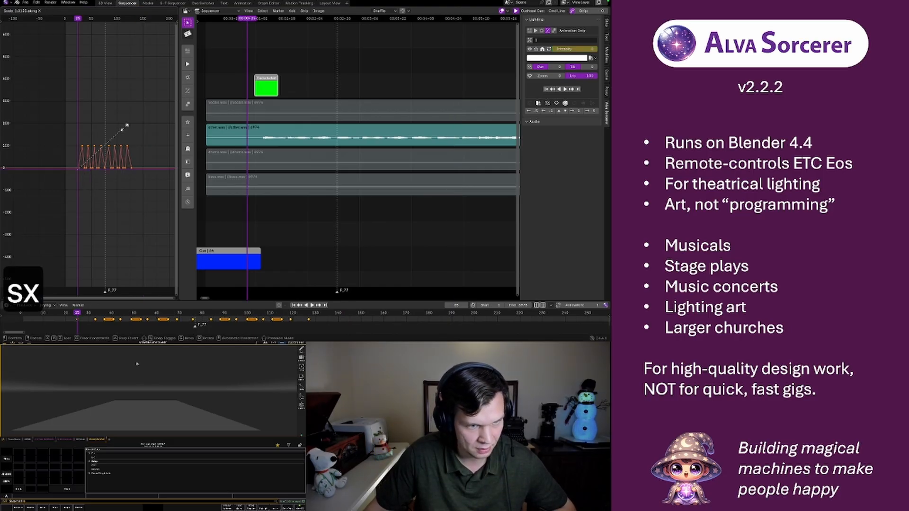
pyautogui.click(127, 129)
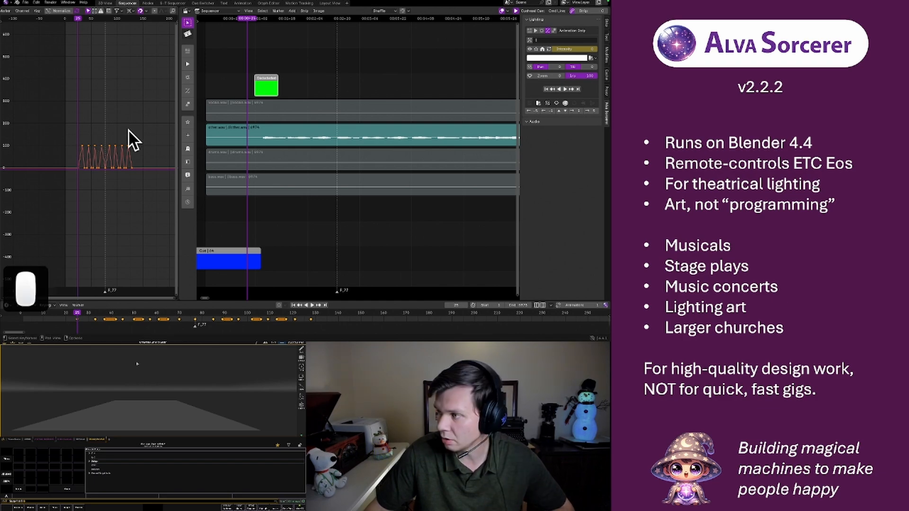
pyautogui.press('space')
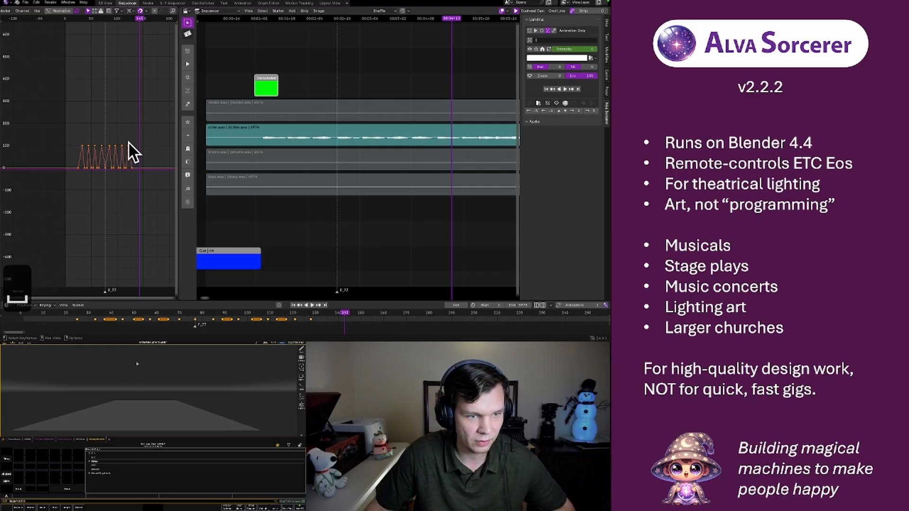
# Return the 2D cursor to frame 25 and stretch all Intensity keyframes further along X to end at about frame 133
pyautogui.keyDown('shift'); pyautogui.rightClick(78, 169); pyautogui.keyUp('shift')
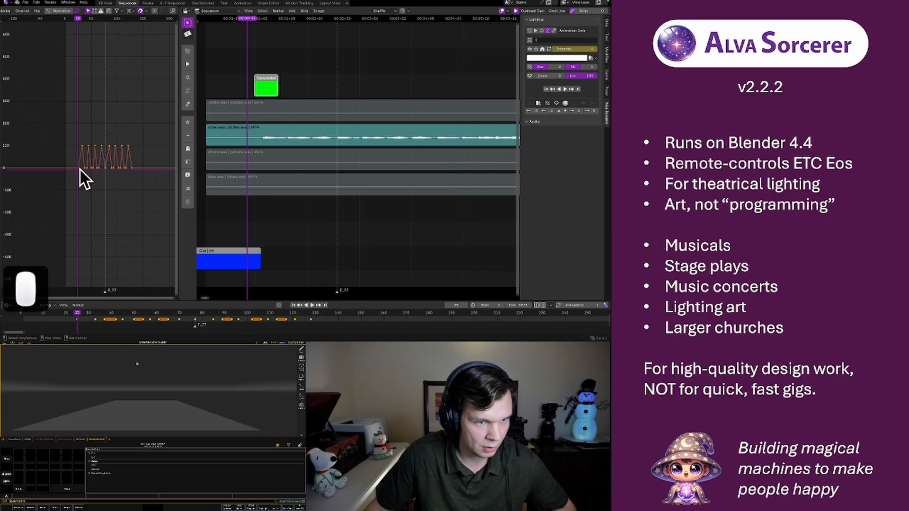
pyautogui.press('s')
pyautogui.press('x')
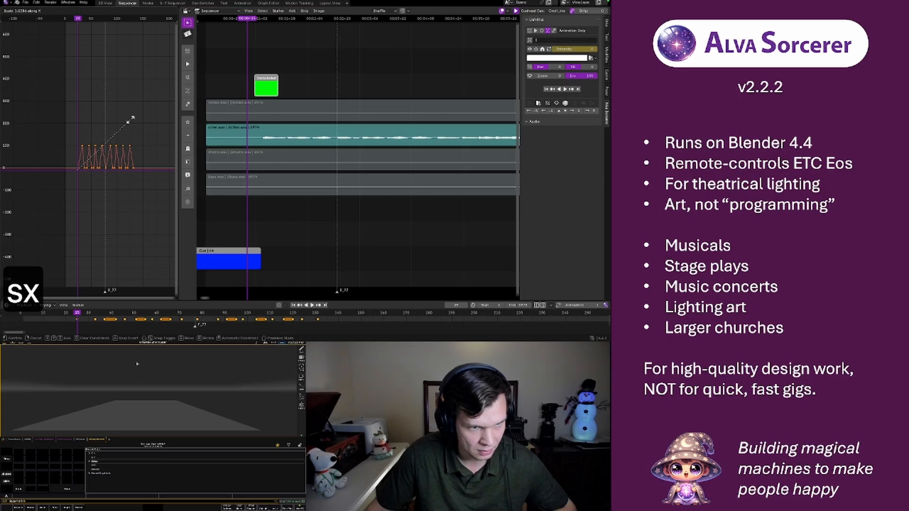
pyautogui.click(132, 119)
# Play back the restretched eight-pulse sequence and listen past its end to compare it with the other.wav stem
pyautogui.press('space')
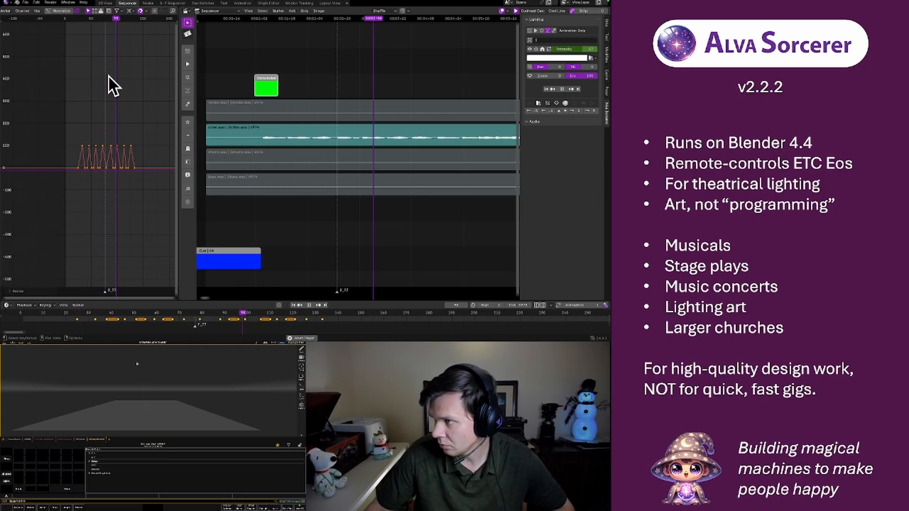
pyautogui.press('space')
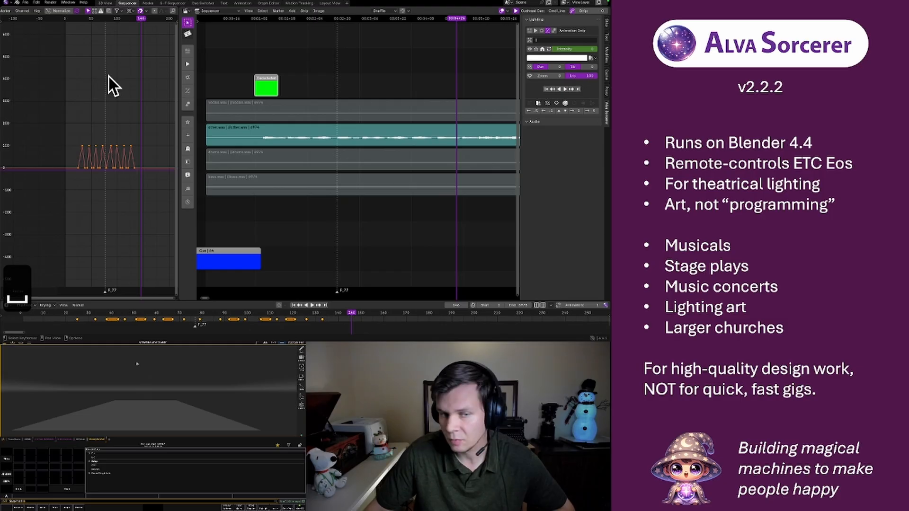
pyautogui.press('space')
# Play back all eight restretched pulses from before the first keyframe and compare them with the music
pyautogui.press('space')
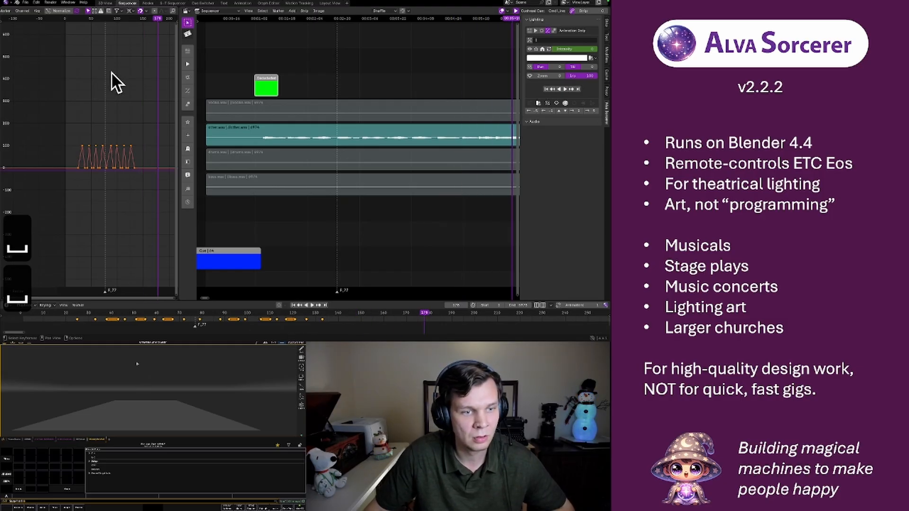
pyautogui.click(72, 19)
pyautogui.press('space')
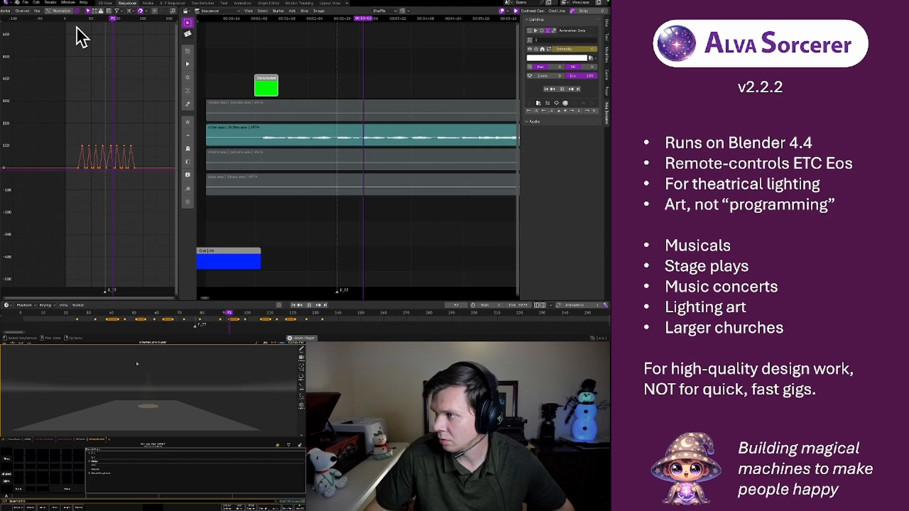
pyautogui.press('space')
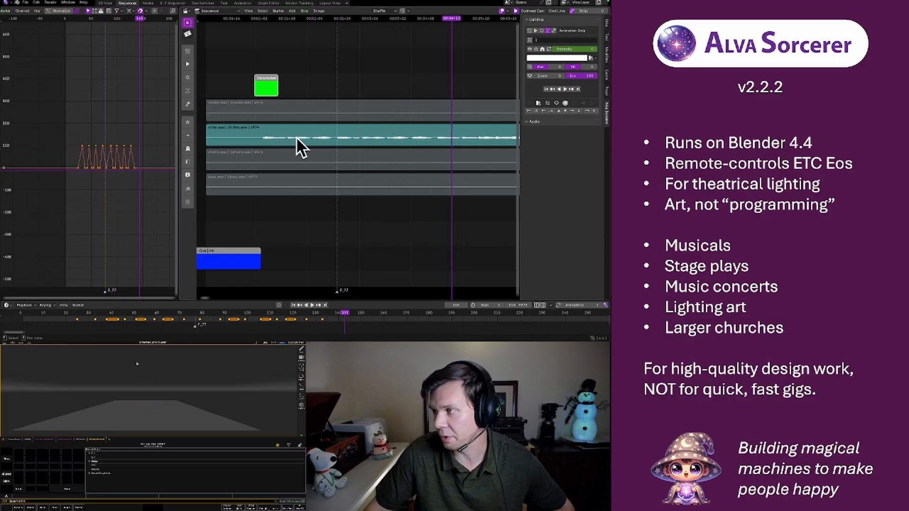
pyautogui.click(73, 19)
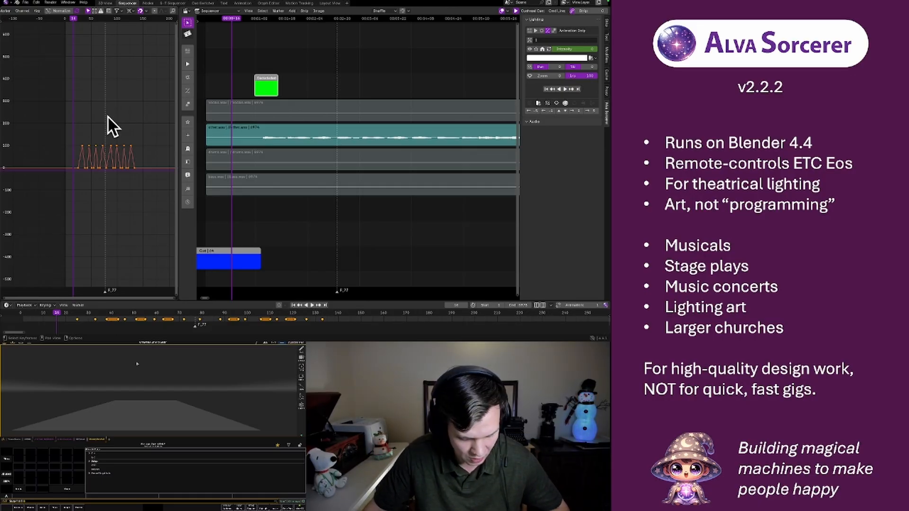
pyautogui.press('F4')
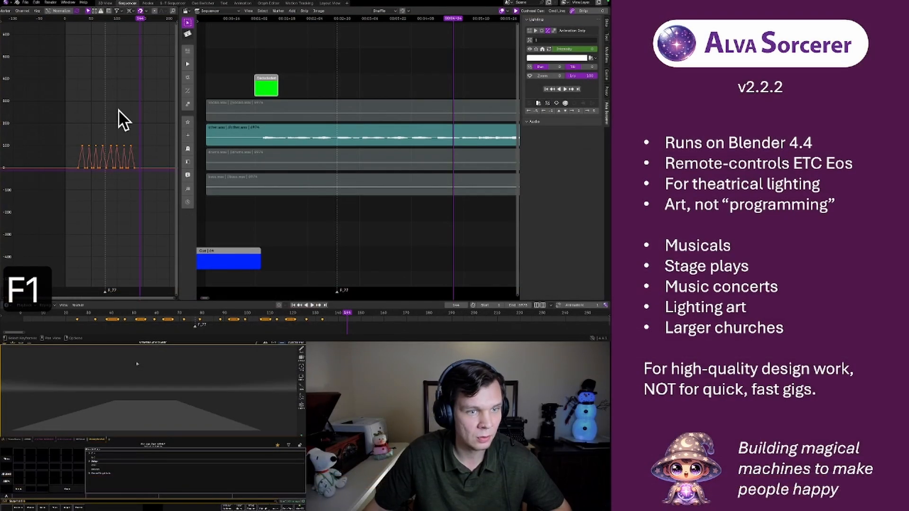
# Play back the final pulses from about frame 97 and listen past the last keyframe
pyautogui.click(135, 20)
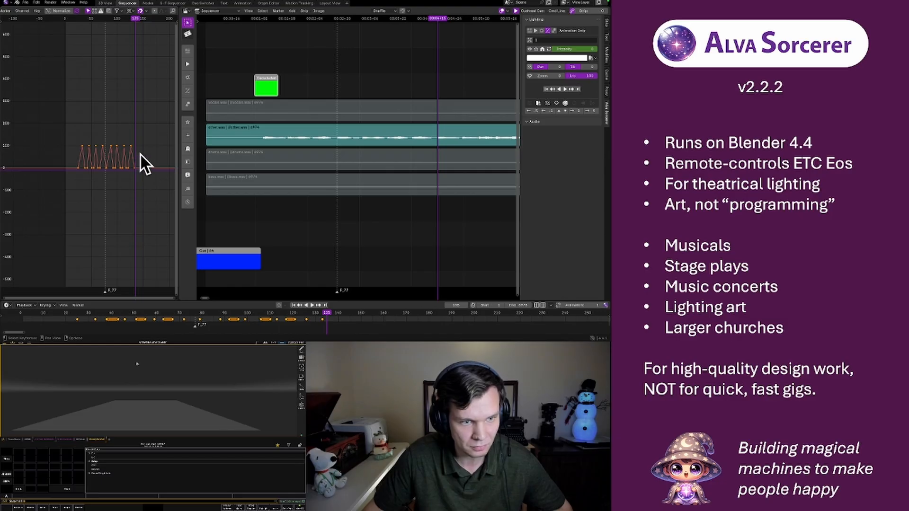
pyautogui.click(115, 20)
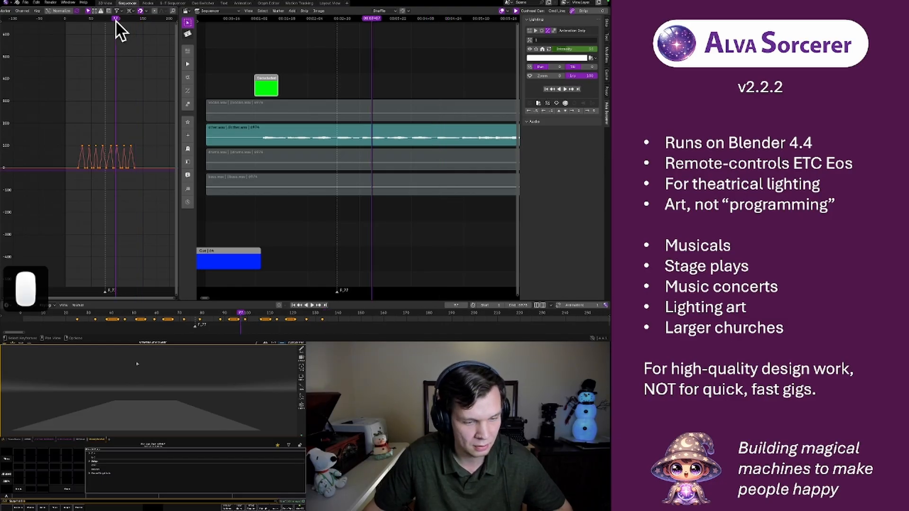
pyautogui.press('space')
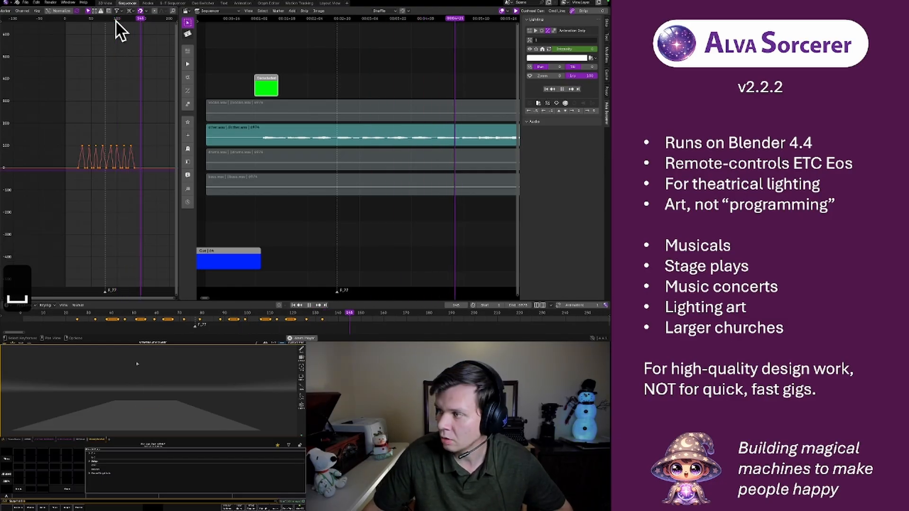
pyautogui.press('space')
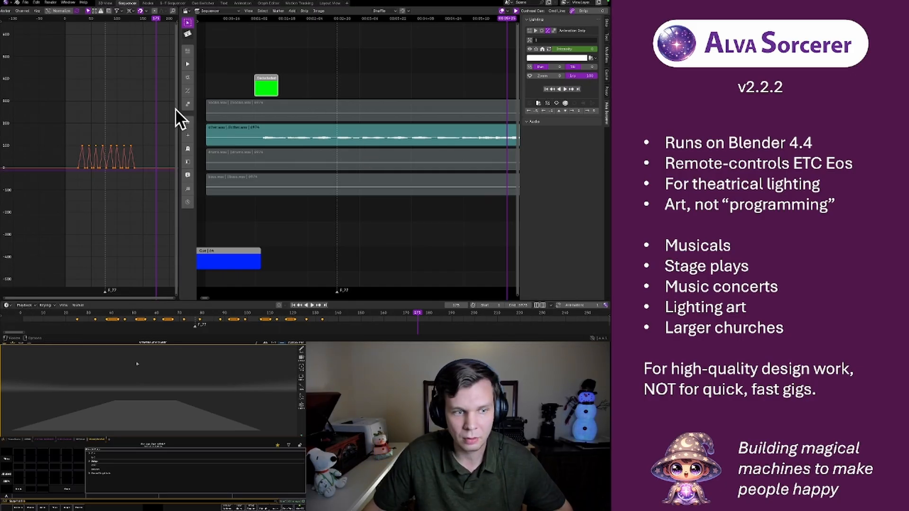
# Rename the green strip above the audio stems as "Left da da da da" in the Strip Formatter
pyautogui.click(86, 19)
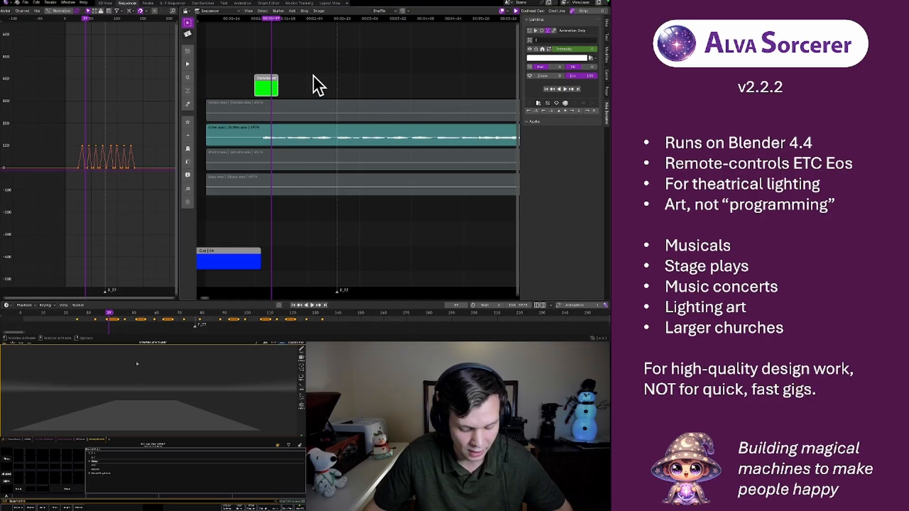
pyautogui.press('f')
pyautogui.click(289, 90)
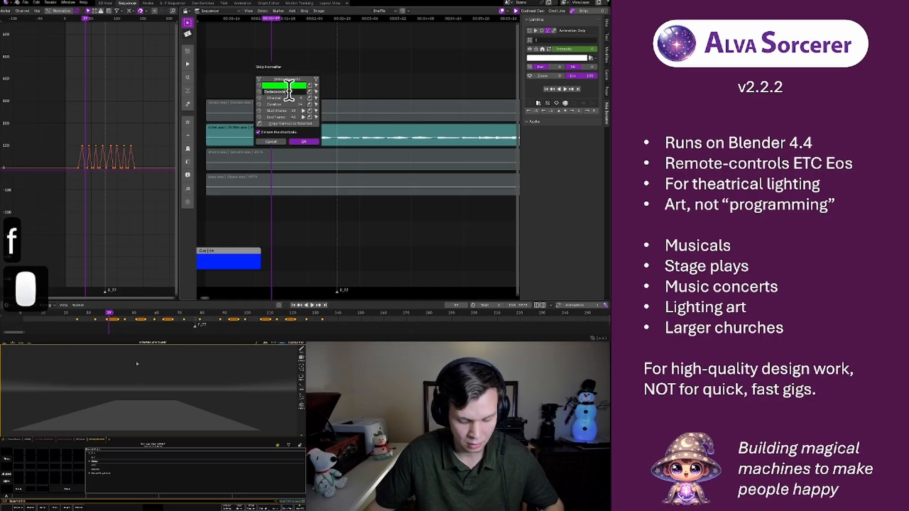
pyautogui.write('left da da')
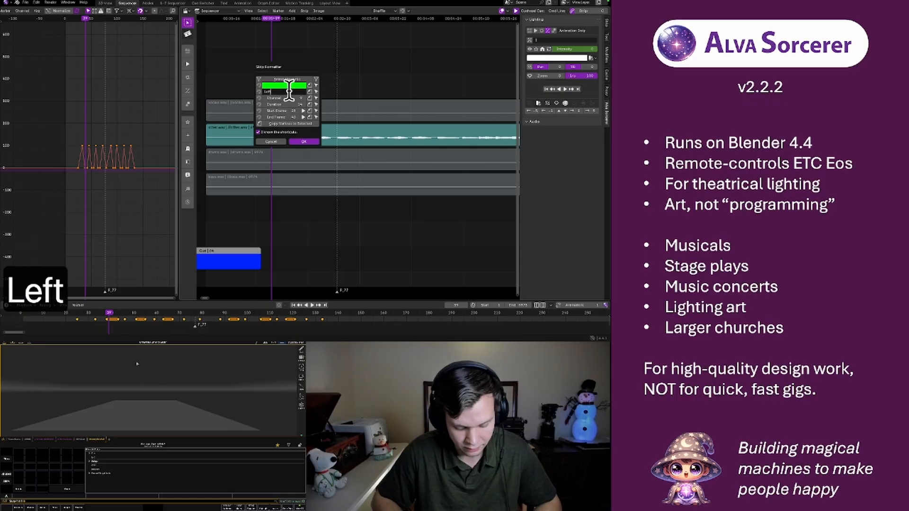
pyautogui.write(' da')
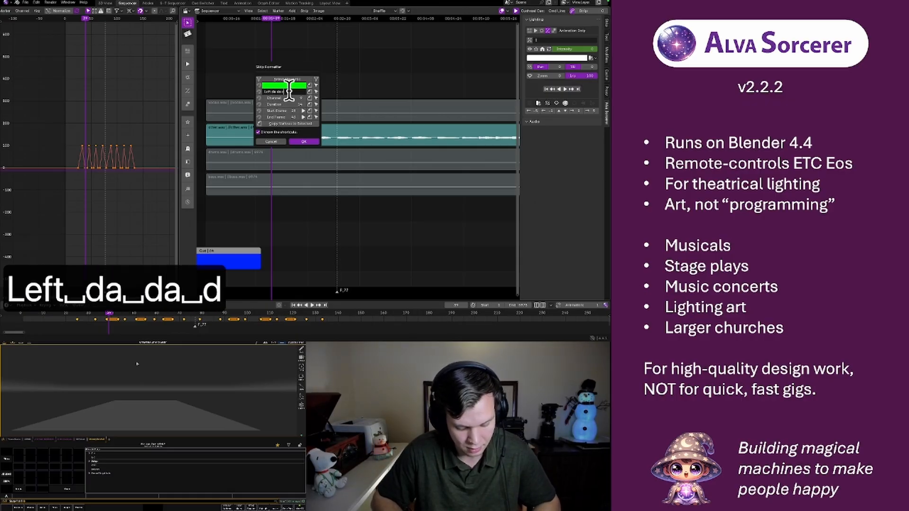
pyautogui.write(' da')
pyautogui.press('Return')
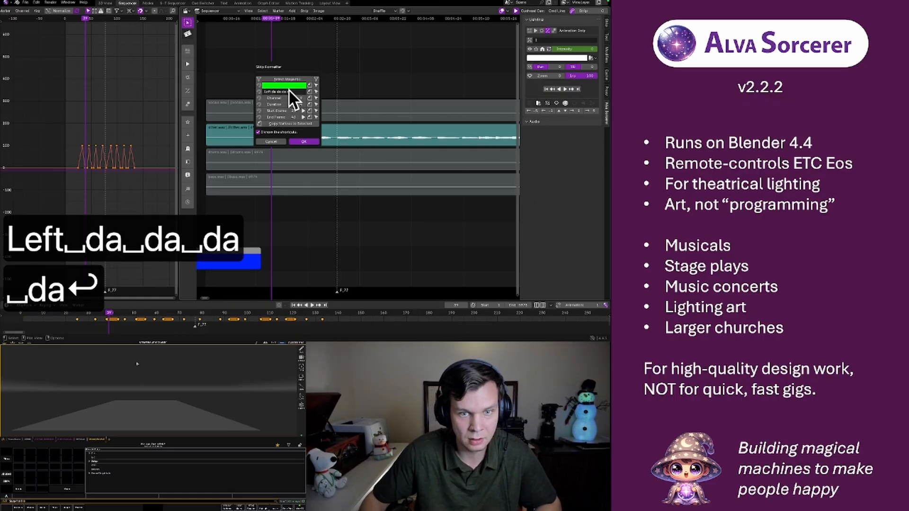
pyautogui.click(392, 65)
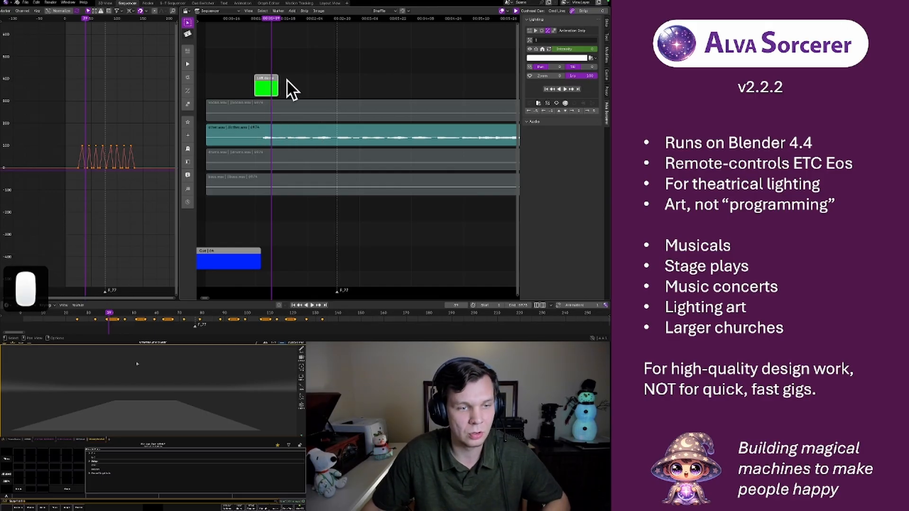
# Play the song past the pulses into the section where the first yellow strips start
pyautogui.press('space')
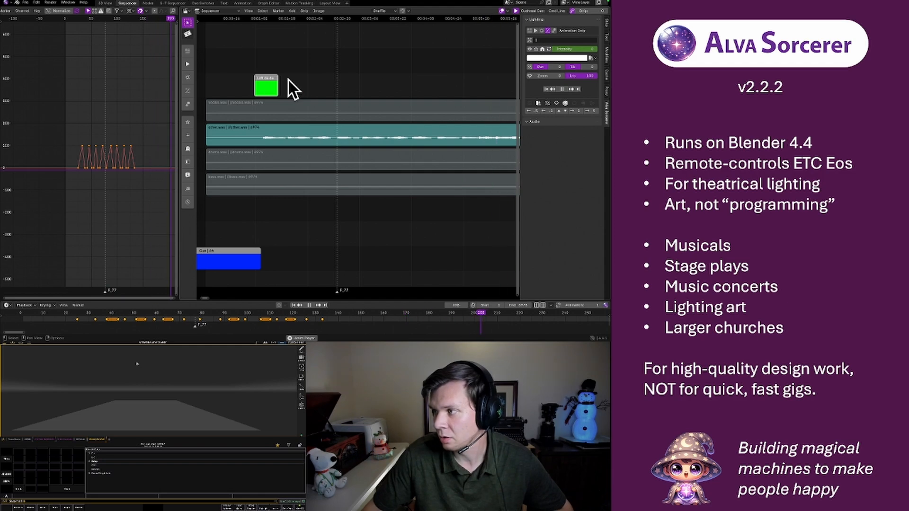
pyautogui.press('space')
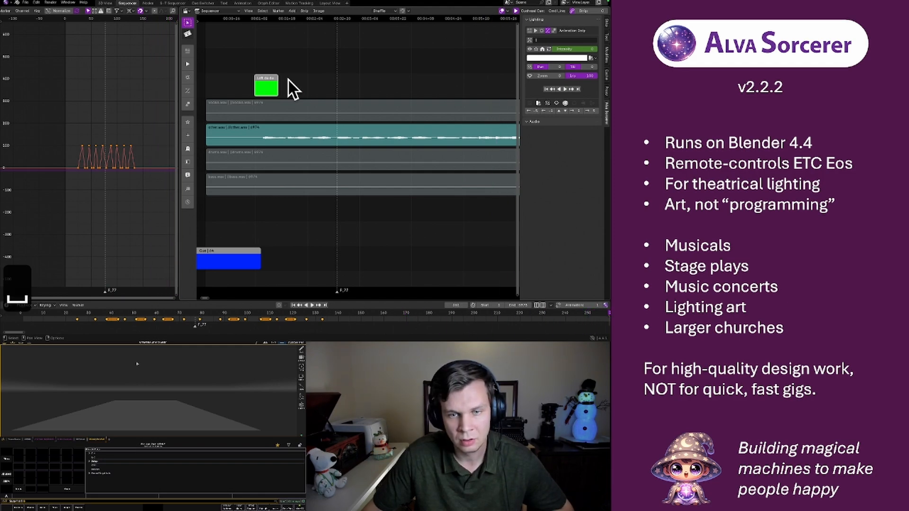
pyautogui.scroll(-5, 308, 83)
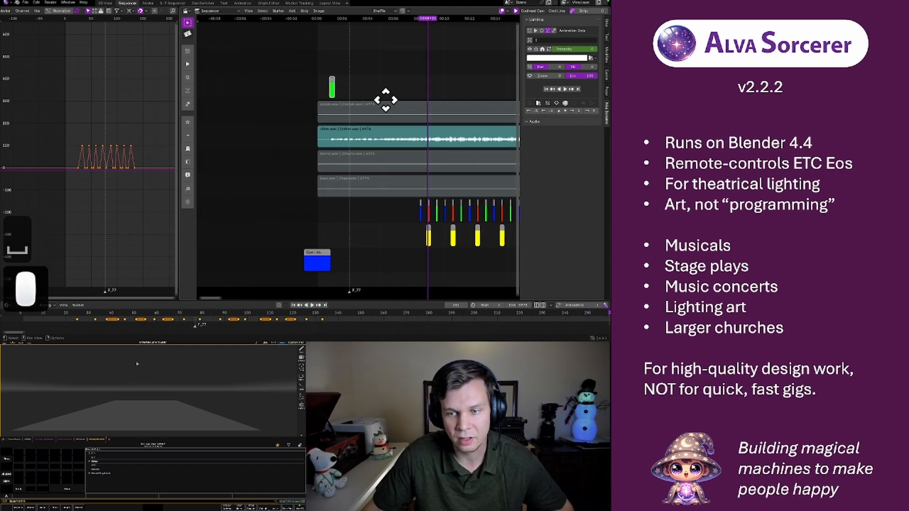
pyautogui.moveTo(385, 97); pyautogui.dragTo(306, 101, button='middle')
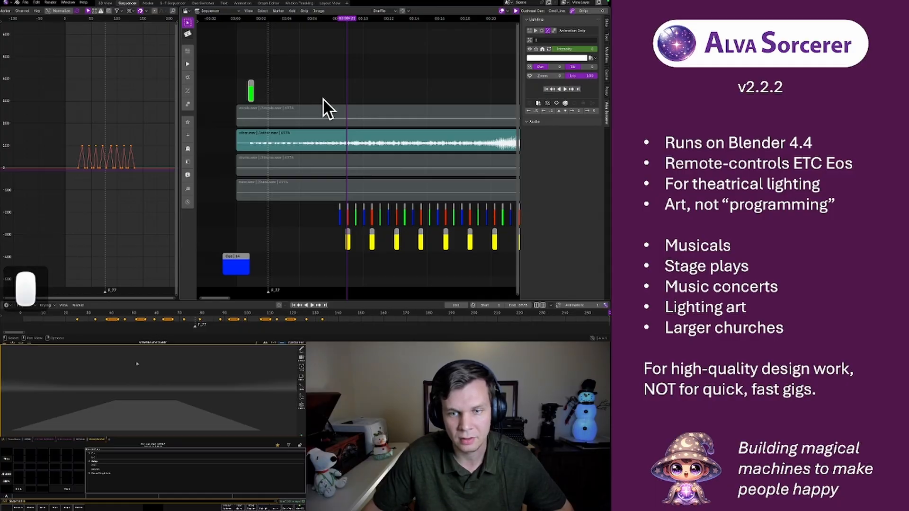
pyautogui.press('space')
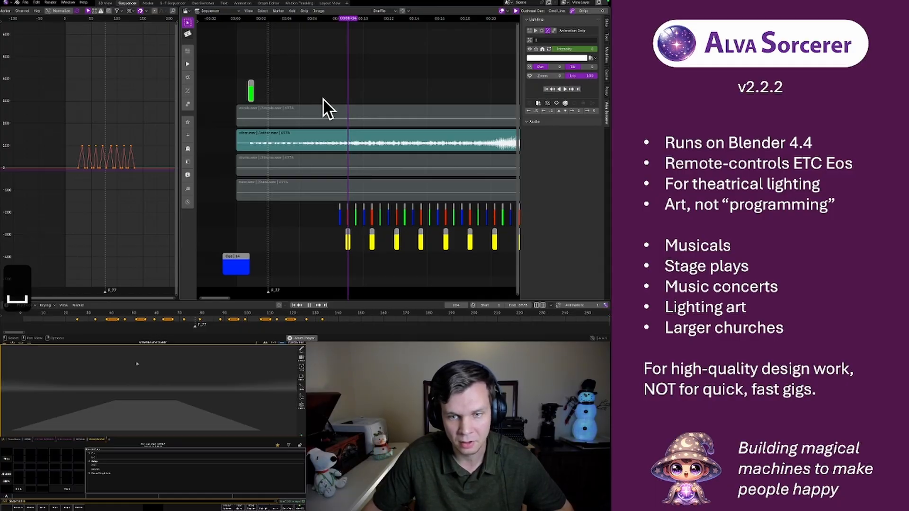
pyautogui.press('space')
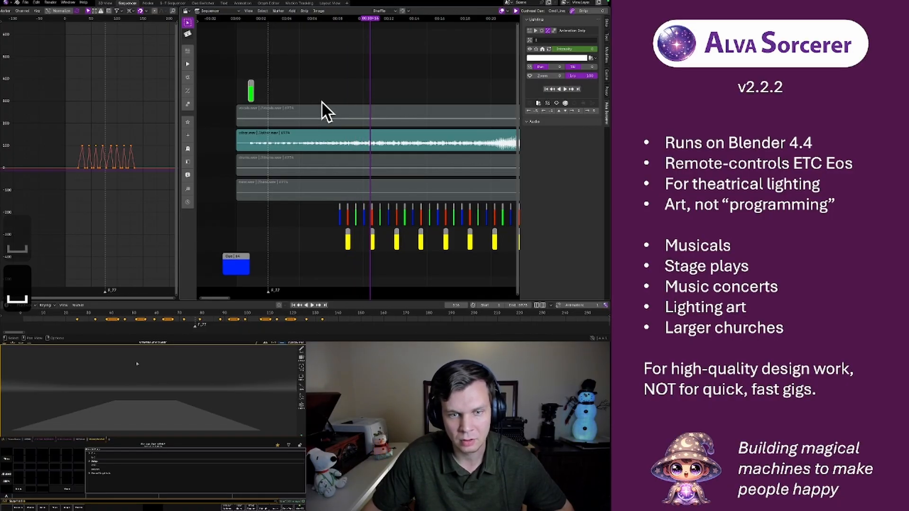
# Play from about frame 44 through the pulses and stop the playhead at frame 135, just after the last one
pyautogui.moveTo(250, 19); pyautogui.dragTo(255, 21)
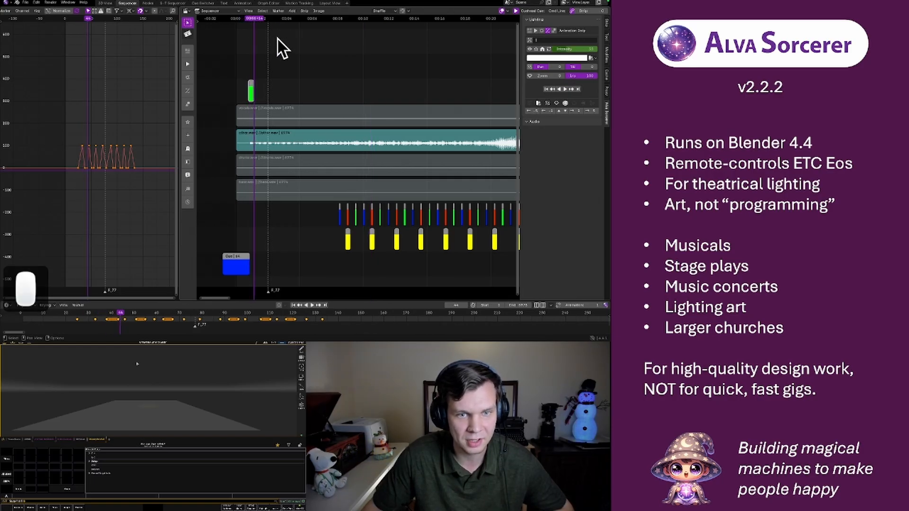
pyautogui.press('space')
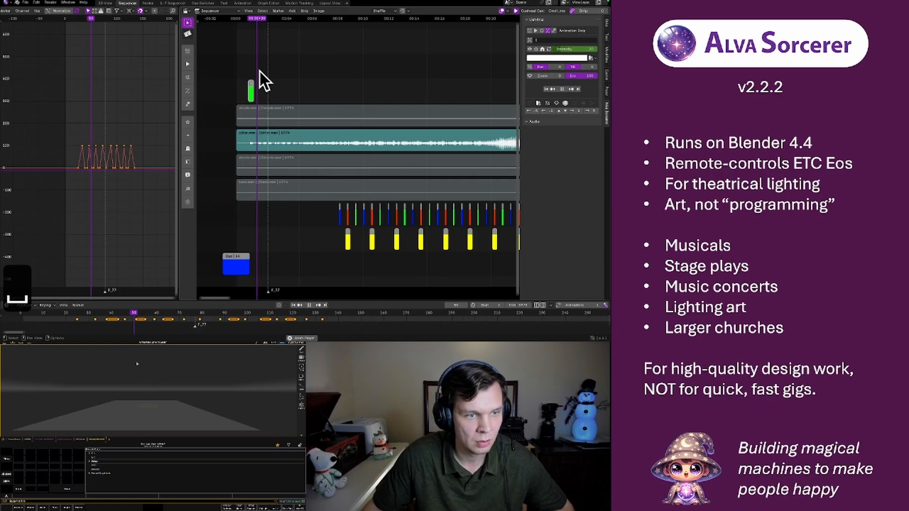
pyautogui.press('space')
pyautogui.press('space')
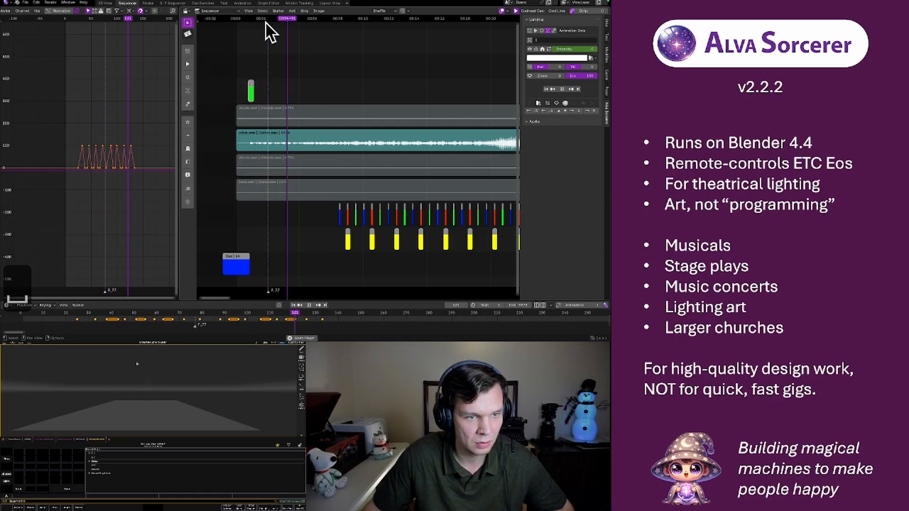
pyautogui.press('space')
pyautogui.press('space')
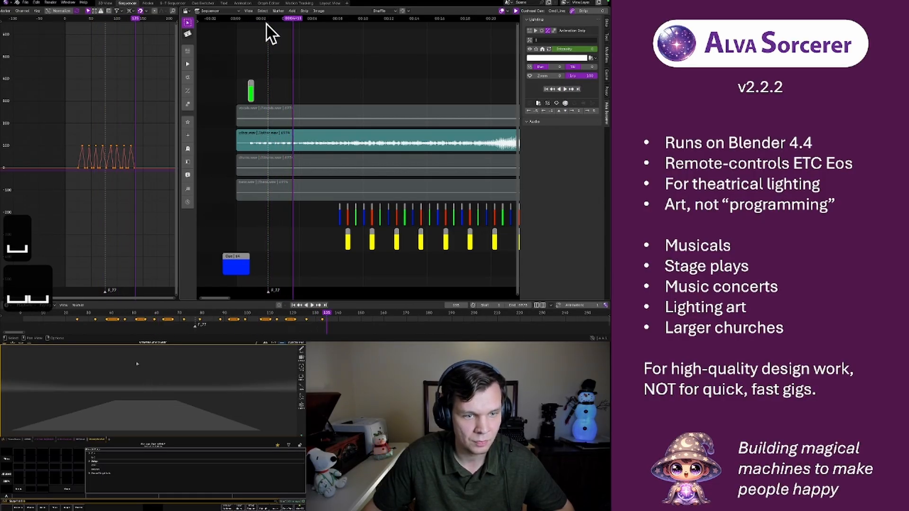
pyautogui.press('space')
# Extend the end of the green "Left da da da da" strip to the playhead at frame 135
pyautogui.scroll(6, 254, 89)
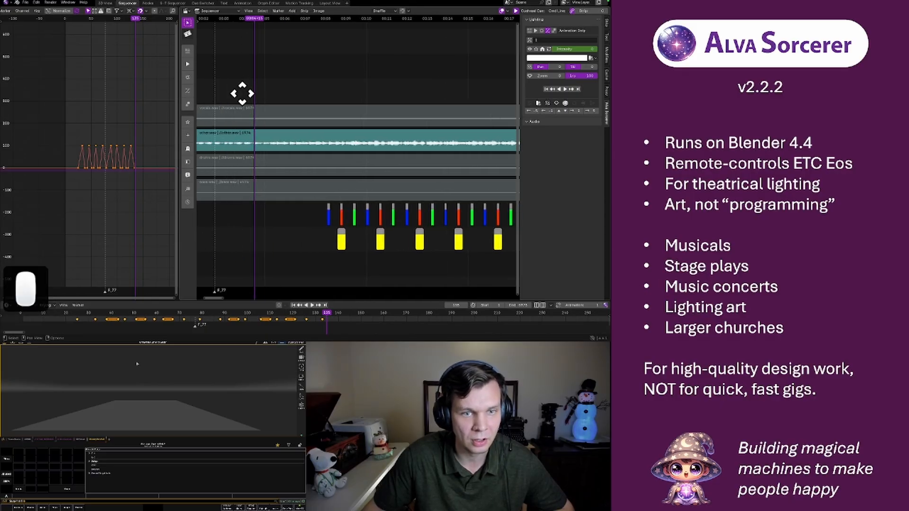
pyautogui.moveTo(242, 93); pyautogui.dragTo(333, 100, button='middle')
pyautogui.moveTo(286, 101); pyautogui.dragTo(350, 103)
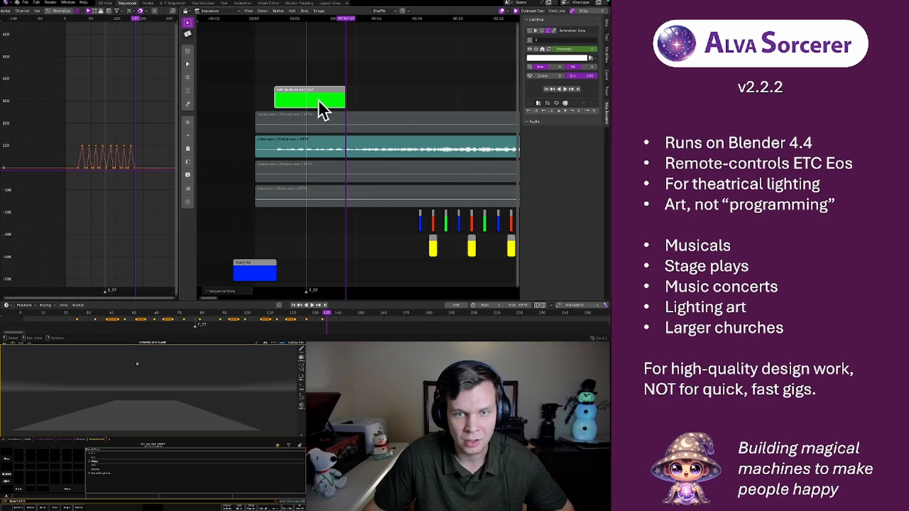
# Duplicate the extended green strip and place the copy on the same row, starting above the first yellow strip
pyautogui.scroll(-3, 319, 106)
pyautogui.hotkey('shift', 'd')
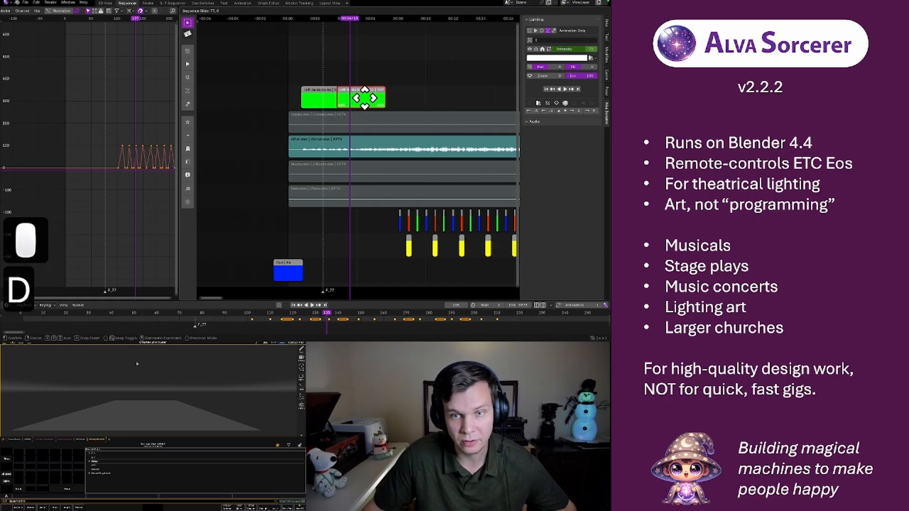
pyautogui.click(430, 97)
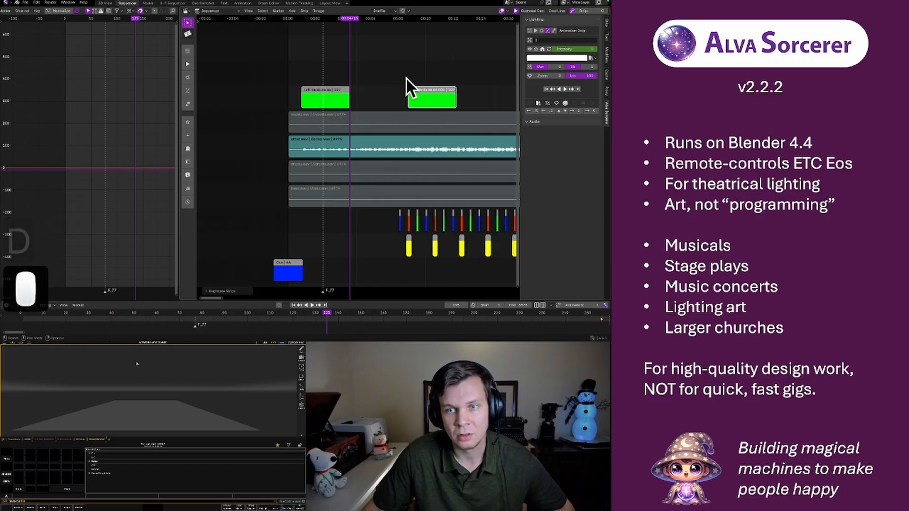
# Play back the duplicated strip from just before its start to check its pulses against the music
pyautogui.click(403, 18)
pyautogui.press('space')
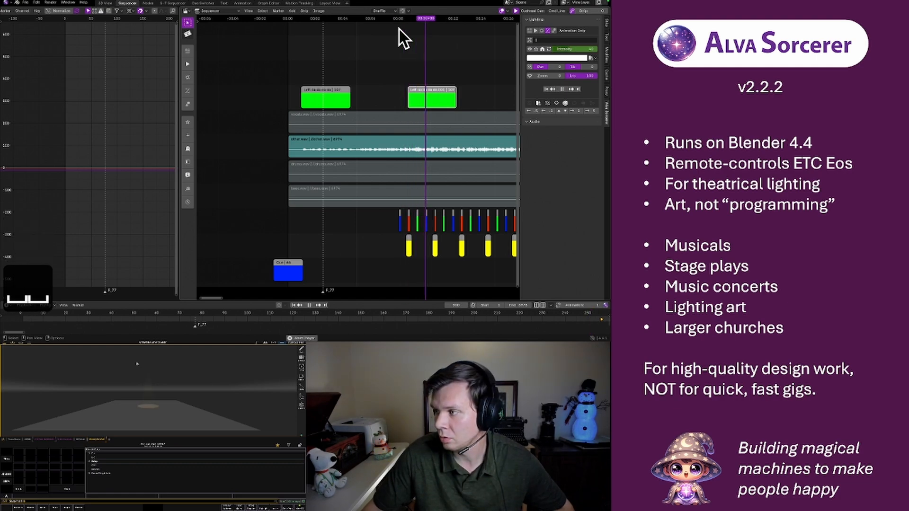
pyautogui.scroll(-3, 399, 30)
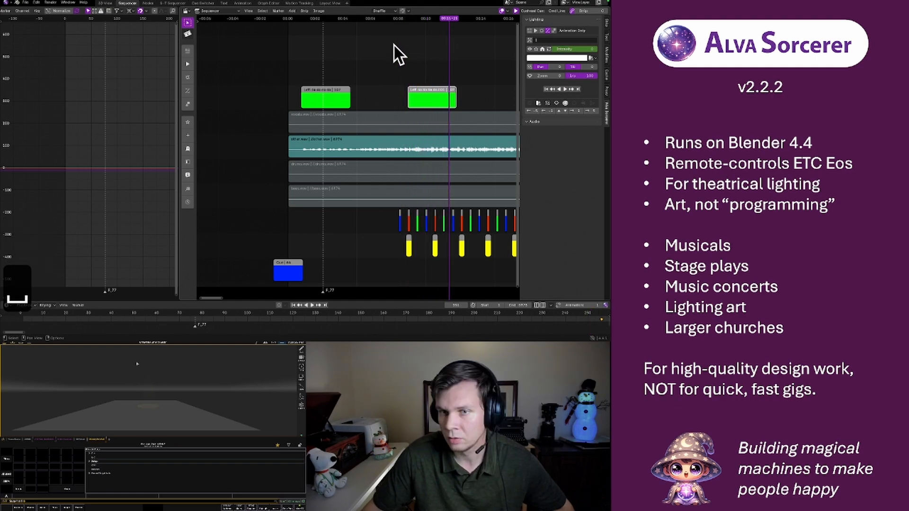
# Move the duplicated green strip along its row to start at about 00:16
pyautogui.moveTo(396, 65); pyautogui.dragTo(297, 61, button='middle')
pyautogui.click(284, 27)
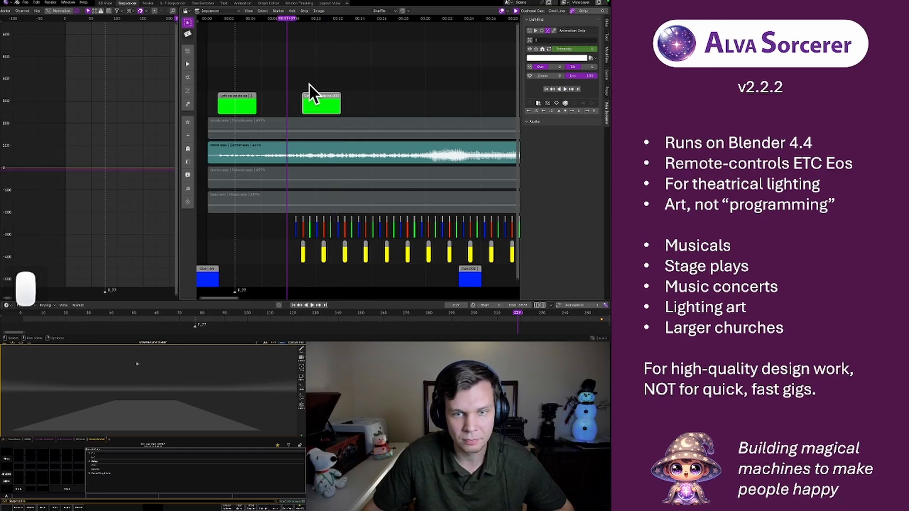
pyautogui.moveTo(317, 97); pyautogui.dragTo(402, 98)
# Listen repeatedly to the music from about 00:07 to 00:09, around the first yellow strip
pyautogui.press('space')
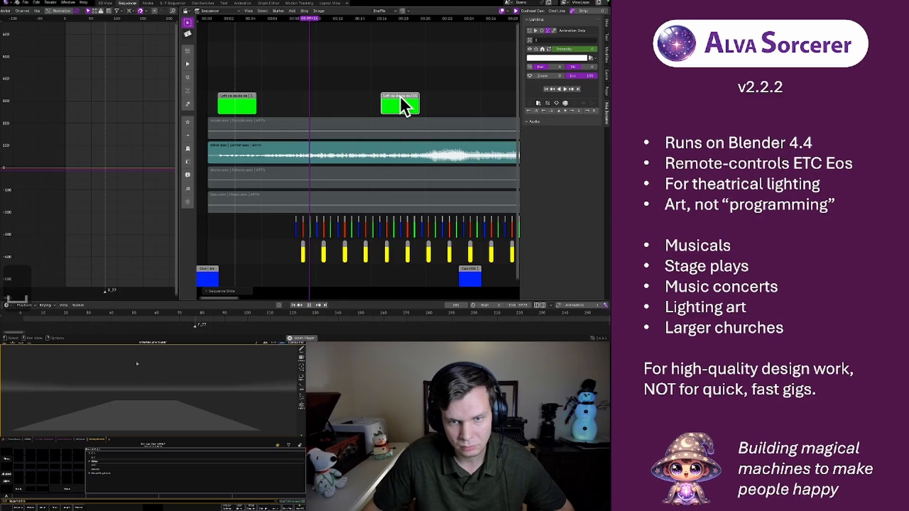
pyautogui.press('space')
pyautogui.click(299, 18)
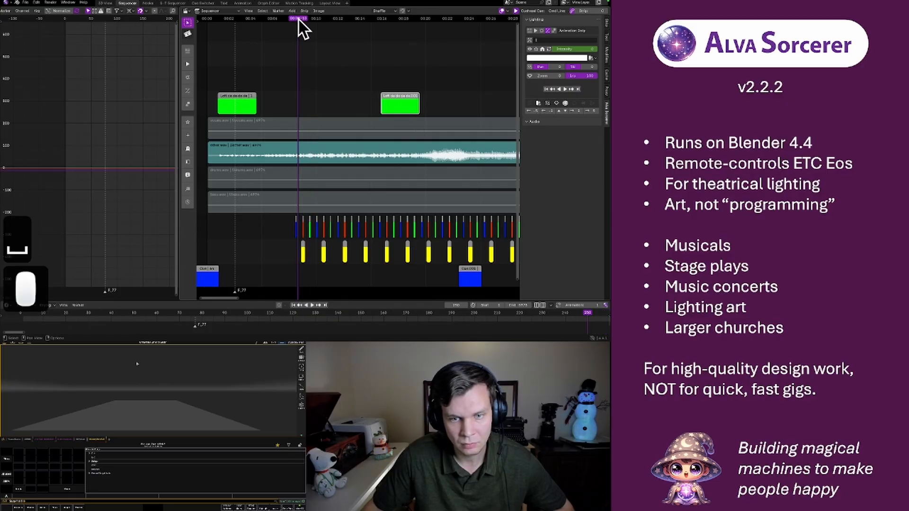
pyautogui.press('space')
pyautogui.press('space')
pyautogui.click(286, 18)
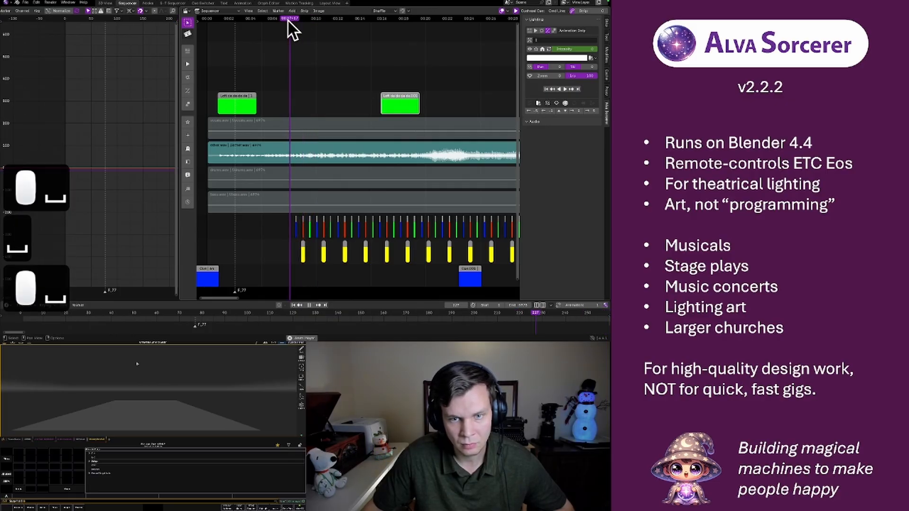
pyautogui.press('space')
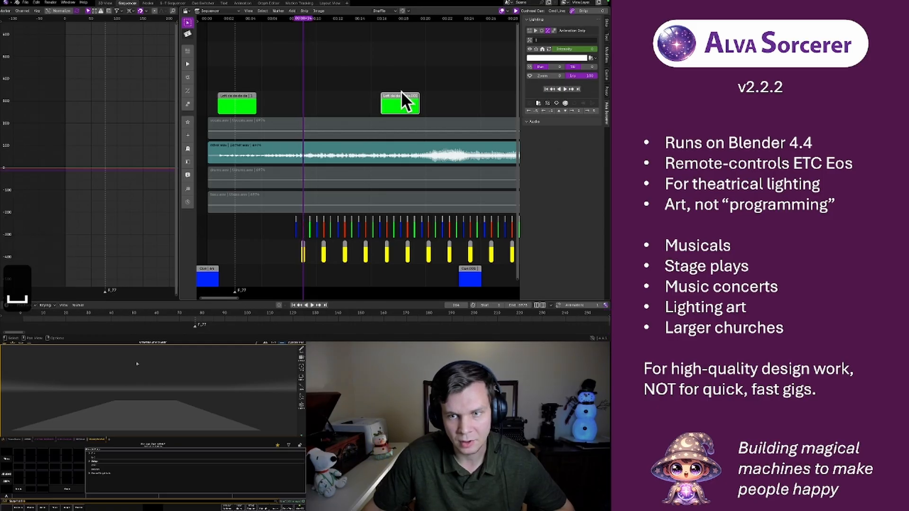
# Move the duplicated green strip to start above the first yellow strip and play back its pulses
pyautogui.moveTo(401, 95); pyautogui.dragTo(319, 105)
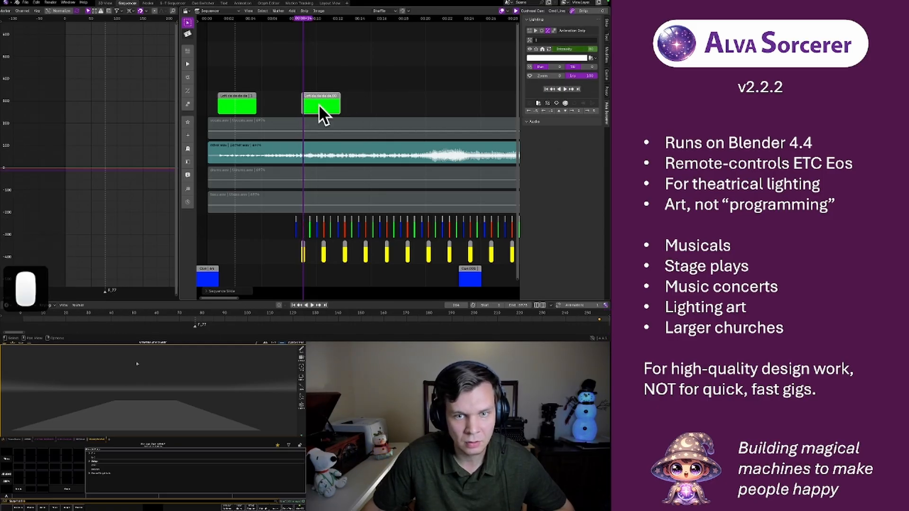
pyautogui.moveTo(137, 148); pyautogui.dragTo(102, 136, button='middle')
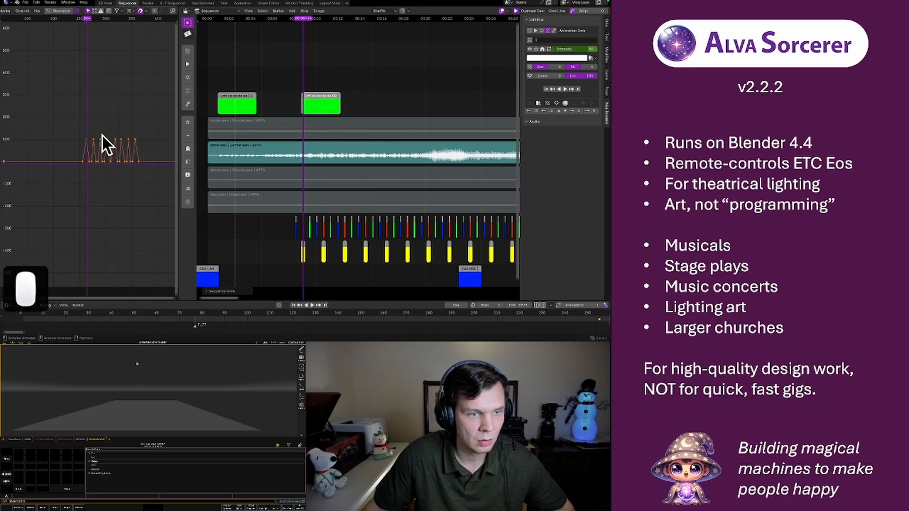
pyautogui.click(294, 18)
pyautogui.press('space')
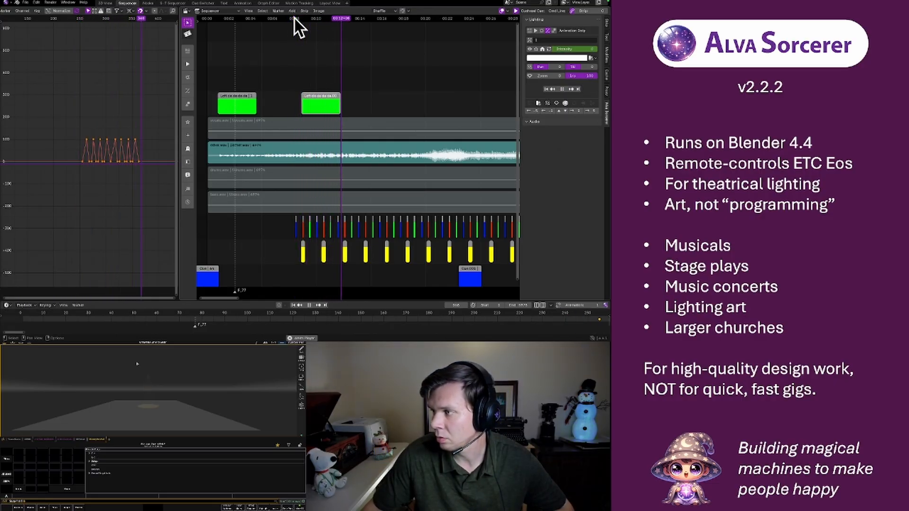
pyautogui.press('space')
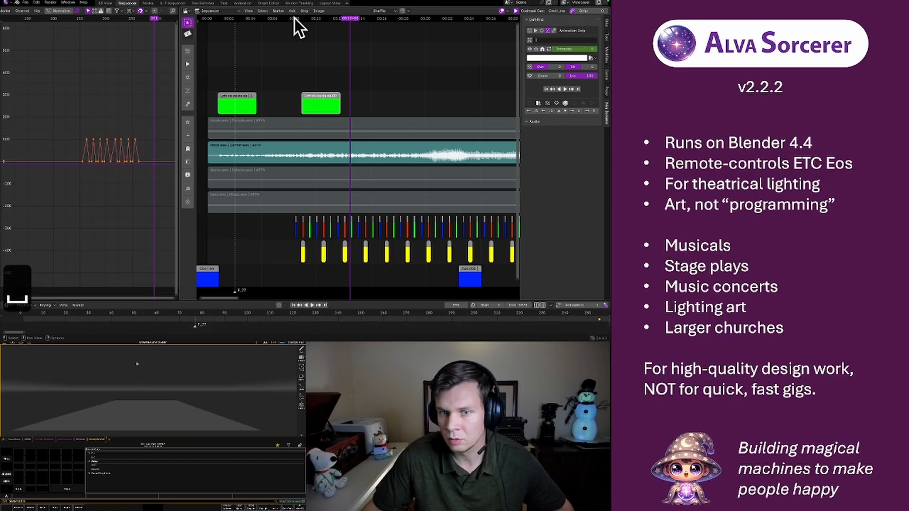
# Delete the peak keyframes of every second pulse in the duplicated strip's intensity curve
pyautogui.click(319, 93)
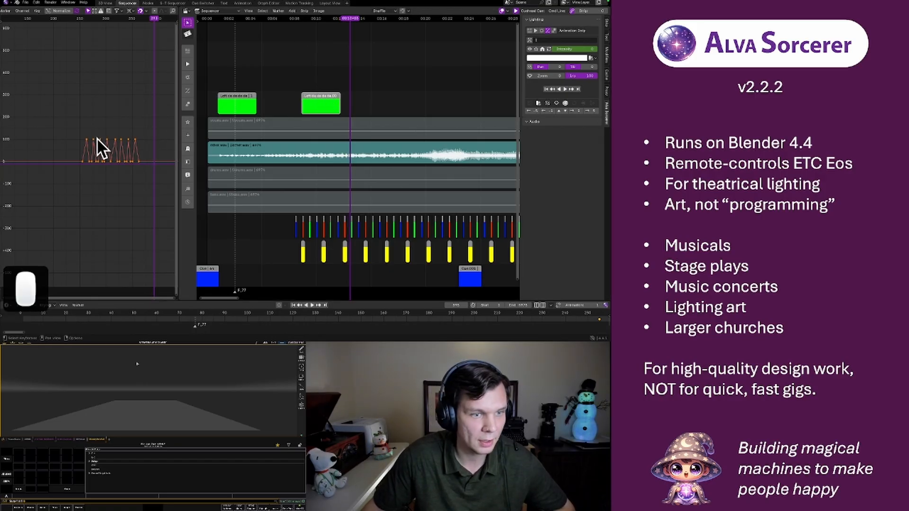
pyautogui.scroll(8, 97, 140)
pyautogui.scroll(4, 97, 139)
pyautogui.scroll(-6, 97, 133)
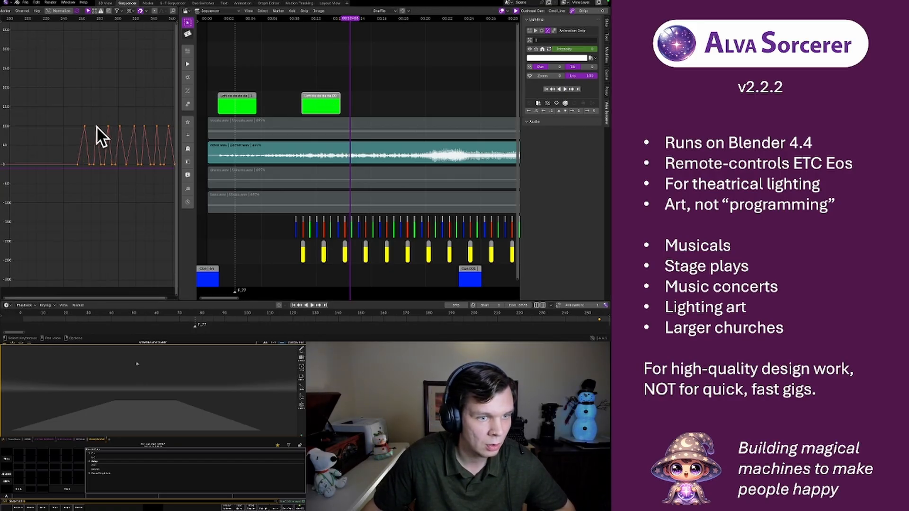
pyautogui.moveTo(91, 119); pyautogui.dragTo(169, 127)
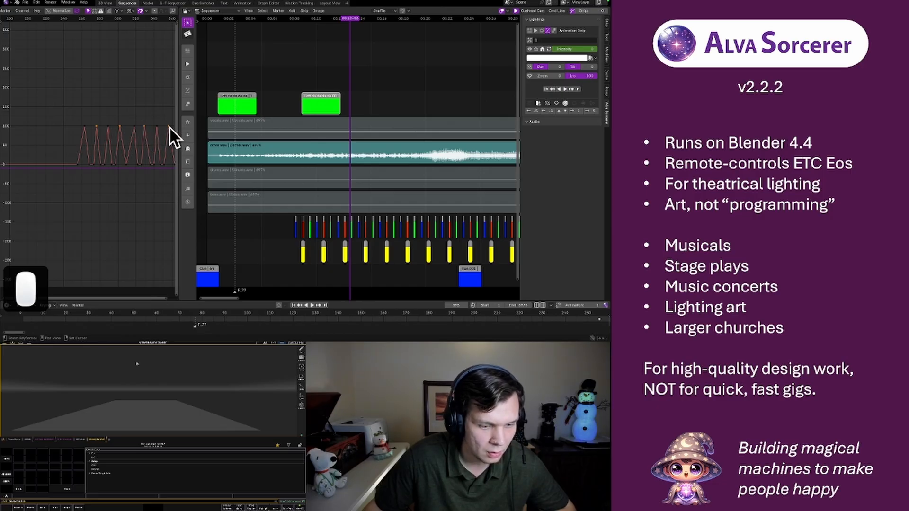
pyautogui.press('x')
pyautogui.click(161, 130)
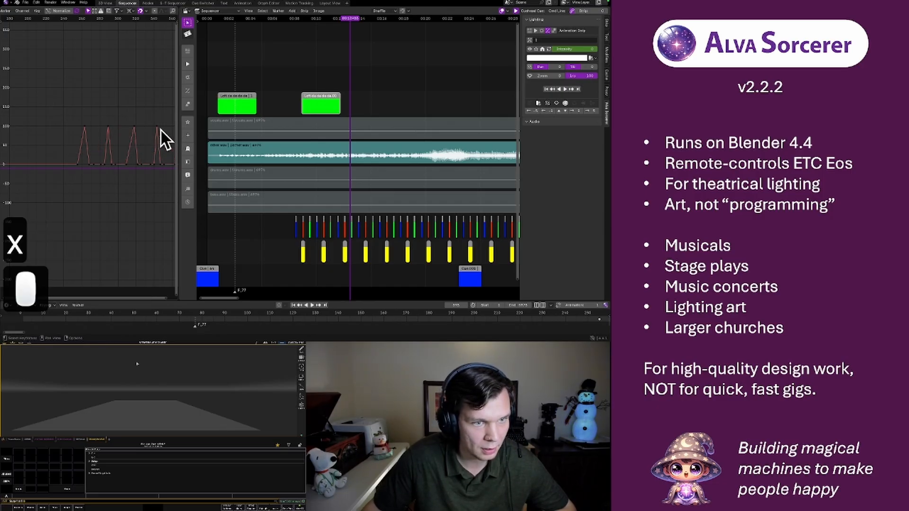
# Play back the thinned-out pulses from before the strip's start to check them against the music
pyautogui.scroll(-3, 95, 108)
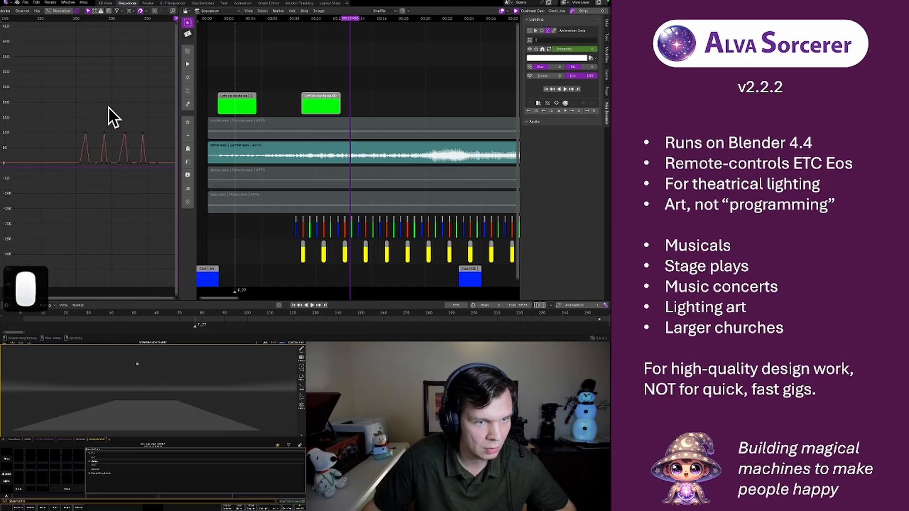
pyautogui.click(40, 20)
pyautogui.press('space')
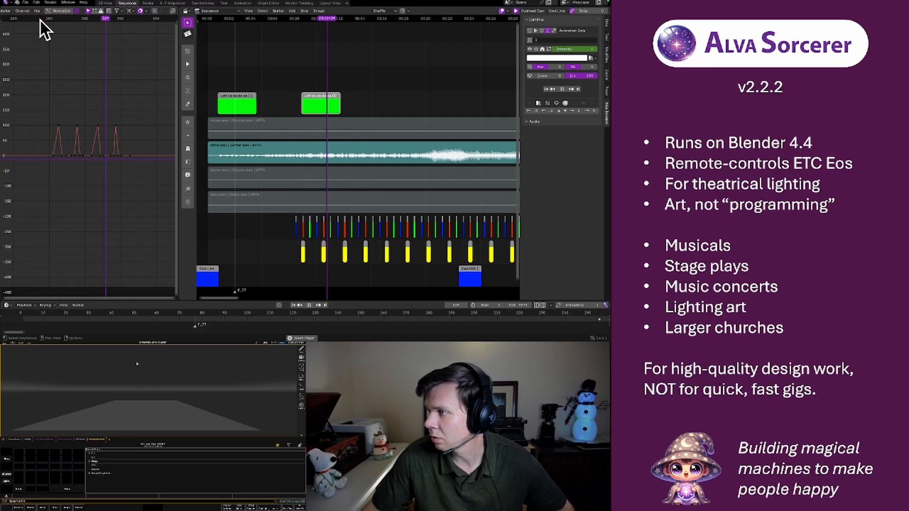
pyautogui.press('space')
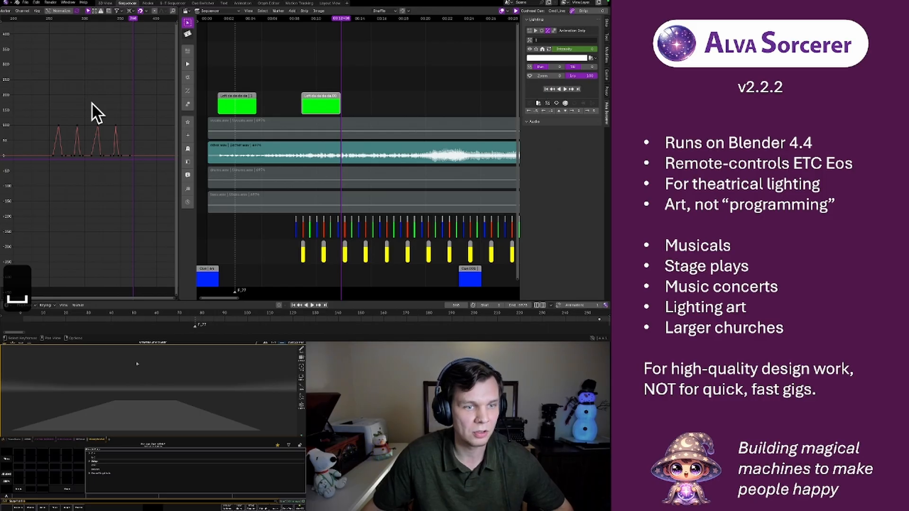
pyautogui.press('space')
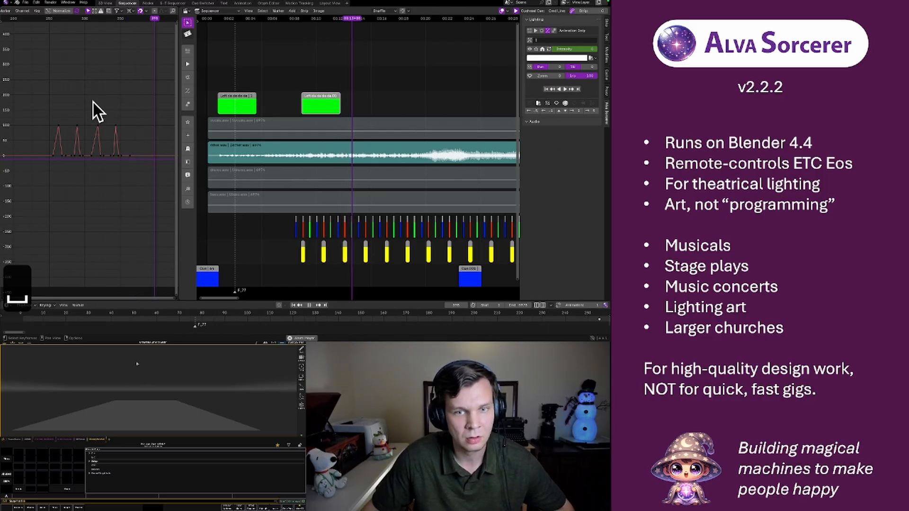
pyautogui.press('space')
# Duplicate the thinned-out green strip, place the copy directly after it on the same row, and play back both strips
pyautogui.click(325, 105)
pyautogui.hotkey('shift', 'd')
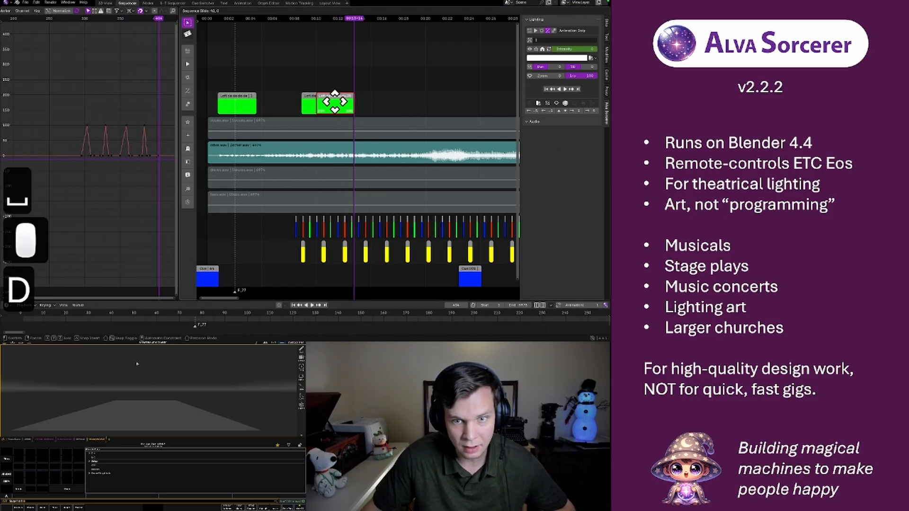
pyautogui.click(329, 100)
pyautogui.click(292, 19)
pyautogui.press('space')
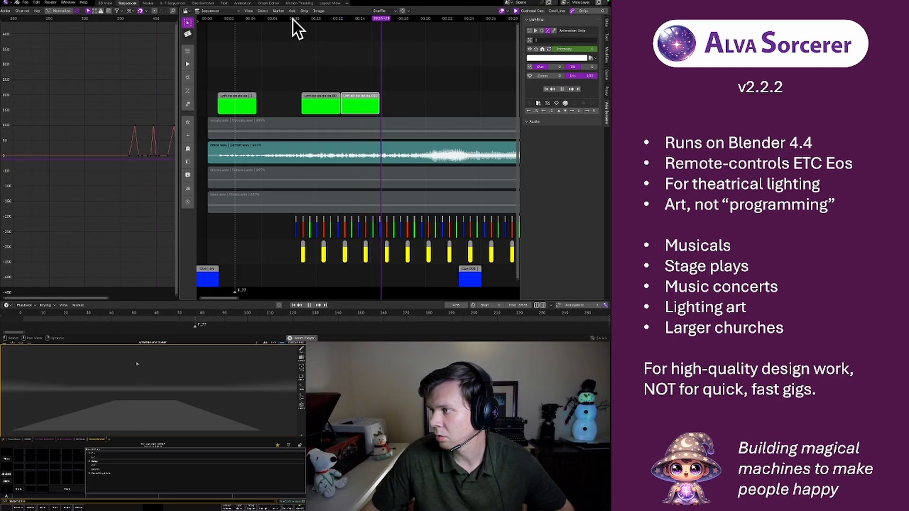
pyautogui.press('space')
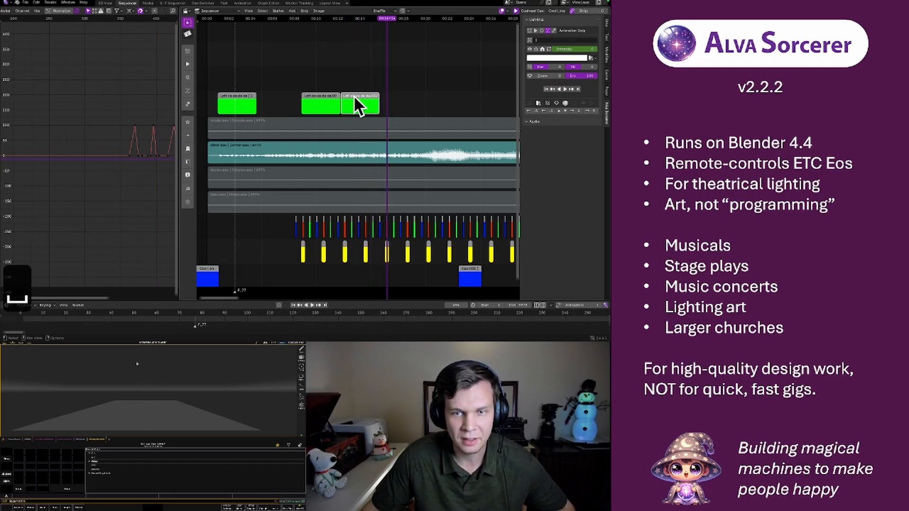
# Select the new copy's pulse keyframes, nudge the copy slightly later along its row, and play it back
pyautogui.moveTo(124, 112); pyautogui.dragTo(52, 99, button='middle')
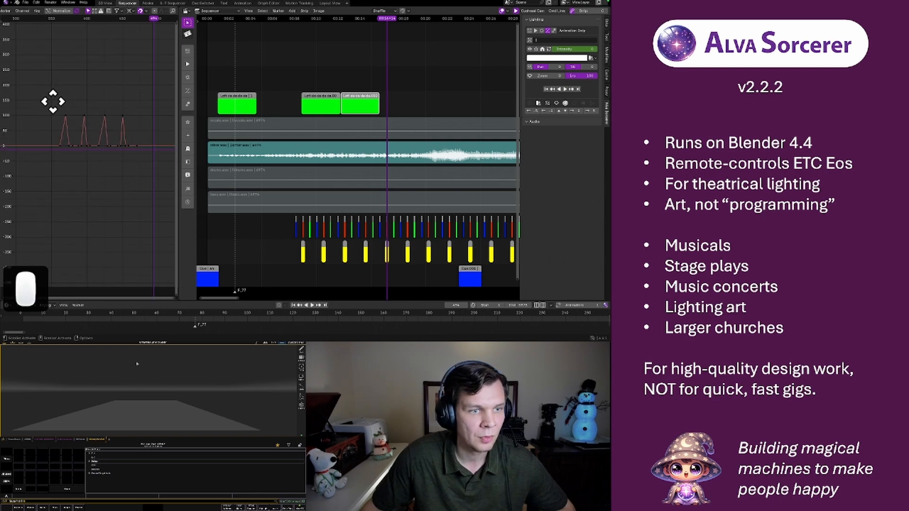
pyautogui.moveTo(45, 94); pyautogui.dragTo(135, 158)
pyautogui.click(362, 101)
pyautogui.press('r')
pyautogui.press('r')
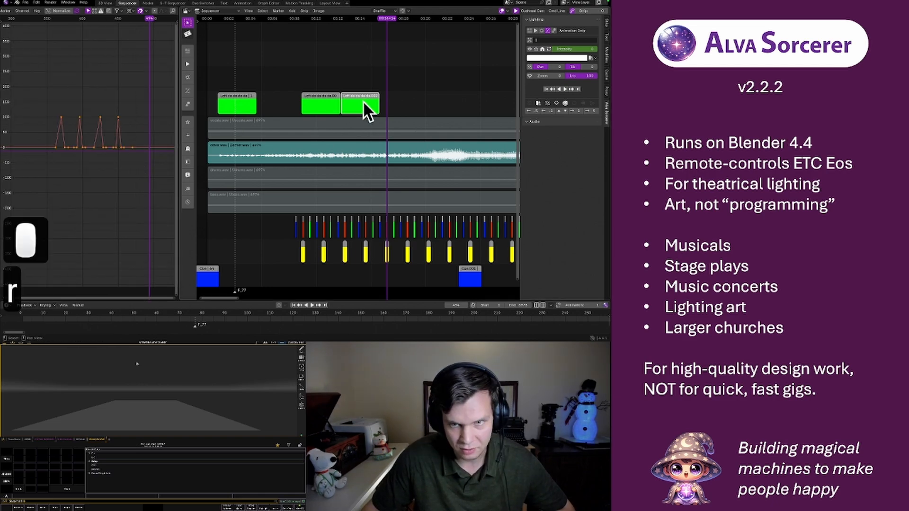
pyautogui.click(325, 22)
pyautogui.press('space')
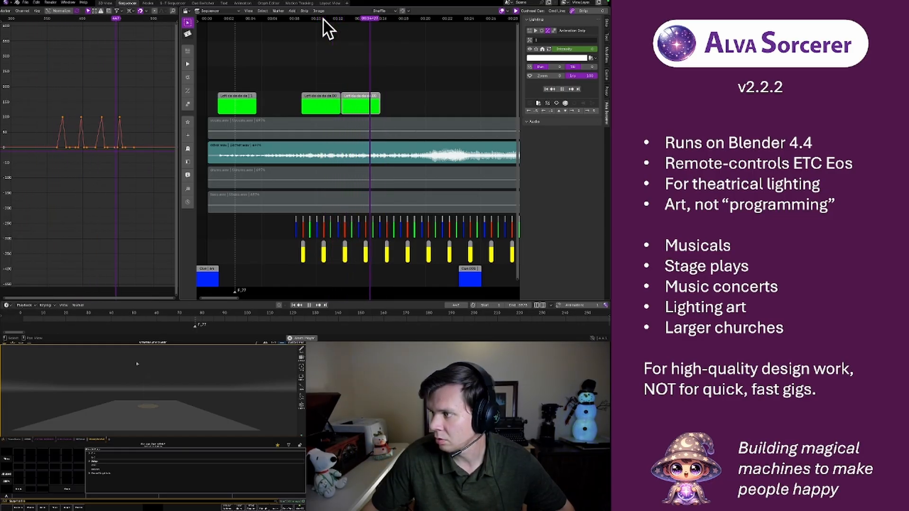
pyautogui.press('space')
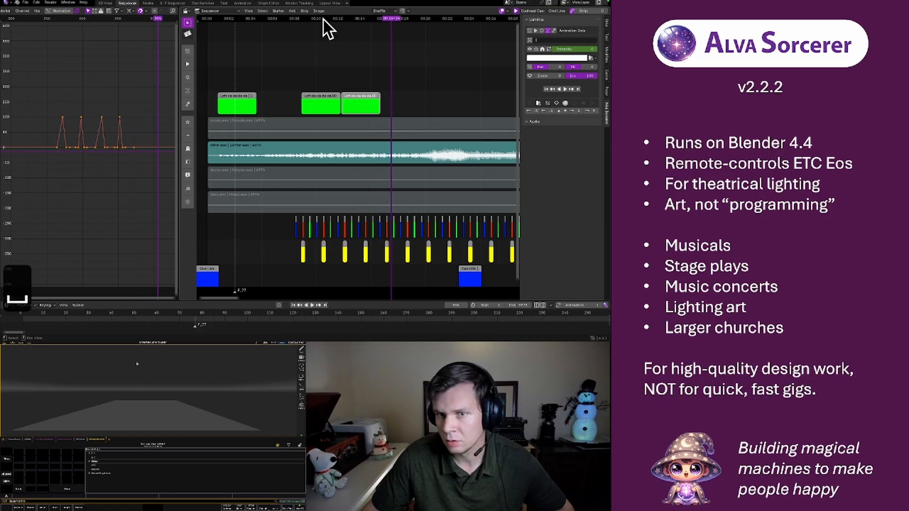
# Duplicate the nudged green strip, place the copy directly after it, and play back the row of strips
pyautogui.click(355, 104)
pyautogui.hotkey('shift', 'd')
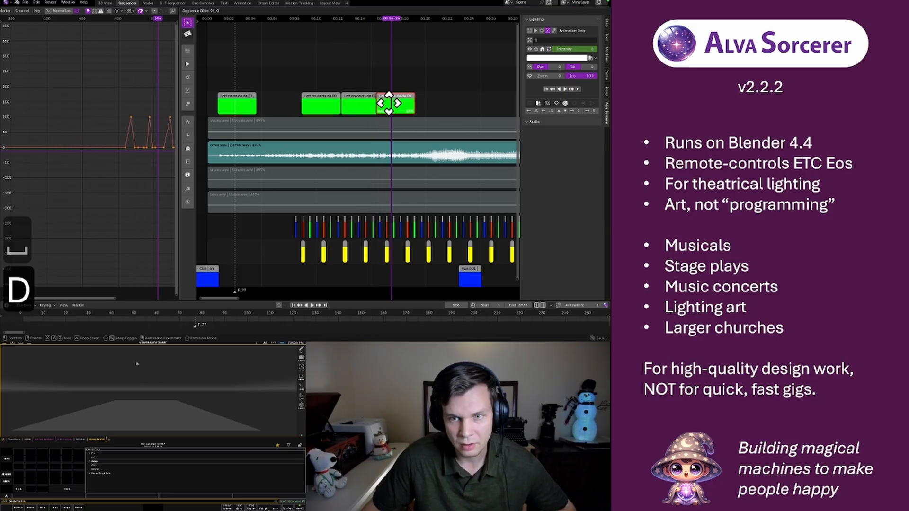
pyautogui.click(393, 102)
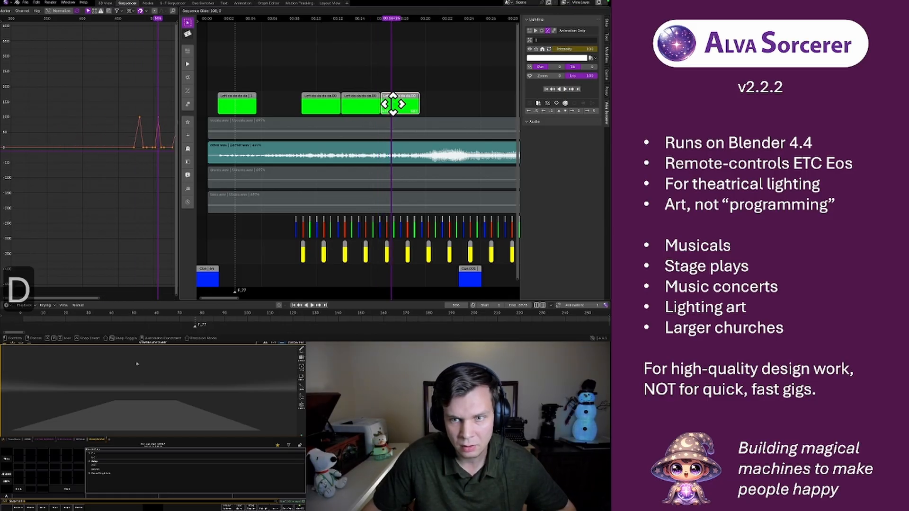
pyautogui.click(299, 19)
pyautogui.press('space')
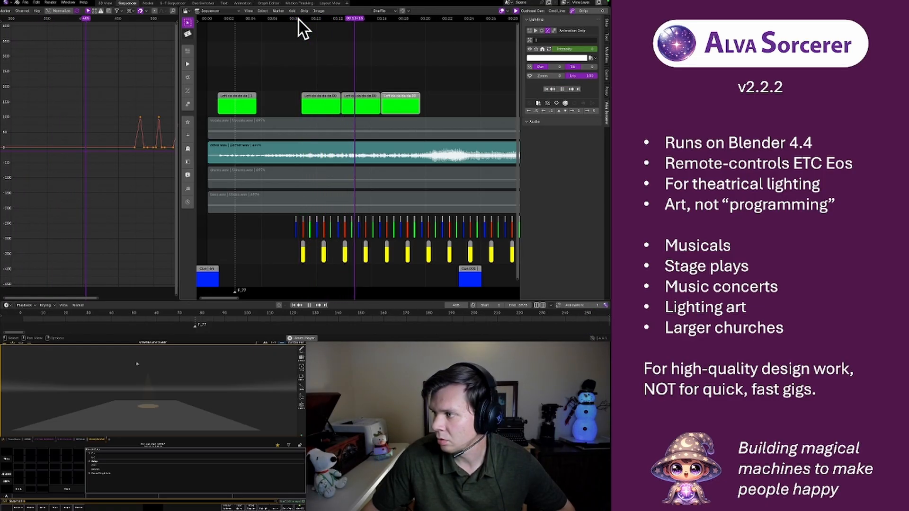
pyautogui.press('space')
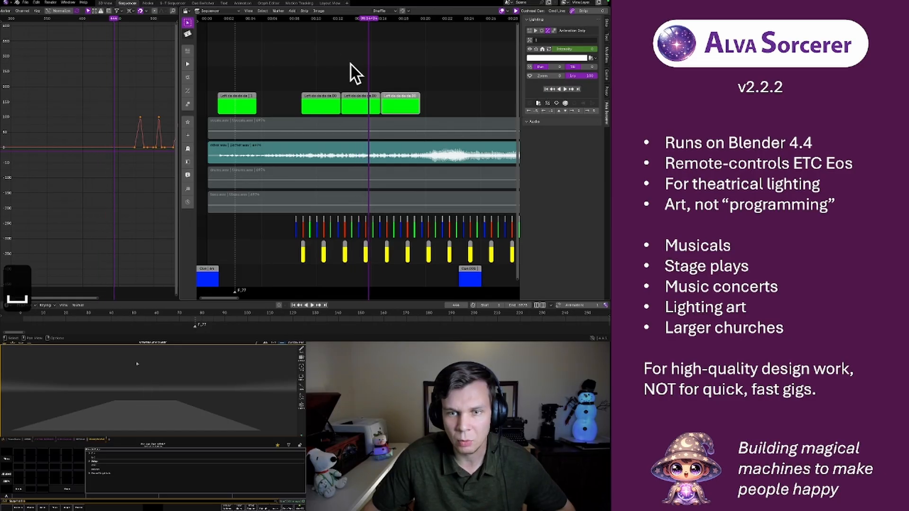
# Step frame by frame around 00:14 to compare the light's pulse with the music in the middle of the three adjoining green strips
pyautogui.press('Left')
pyautogui.press('Left')
pyautogui.press('Left')
pyautogui.press('Left')
pyautogui.press('Left')
pyautogui.press('Left')
pyautogui.press('Left')
pyautogui.press('Left')
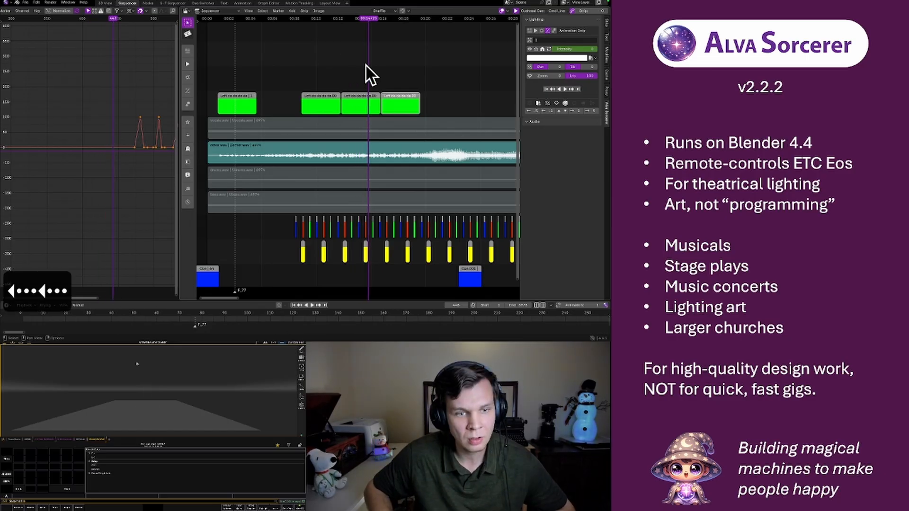
pyautogui.press('Left')
pyautogui.press('Left')
pyautogui.press('Left')
pyautogui.press('Left')
pyautogui.press('Left')
pyautogui.press('Left')
pyautogui.press('Left')
pyautogui.press('Left')
pyautogui.press('Left')
pyautogui.press('Left')
pyautogui.press('Left')
pyautogui.press('Left')
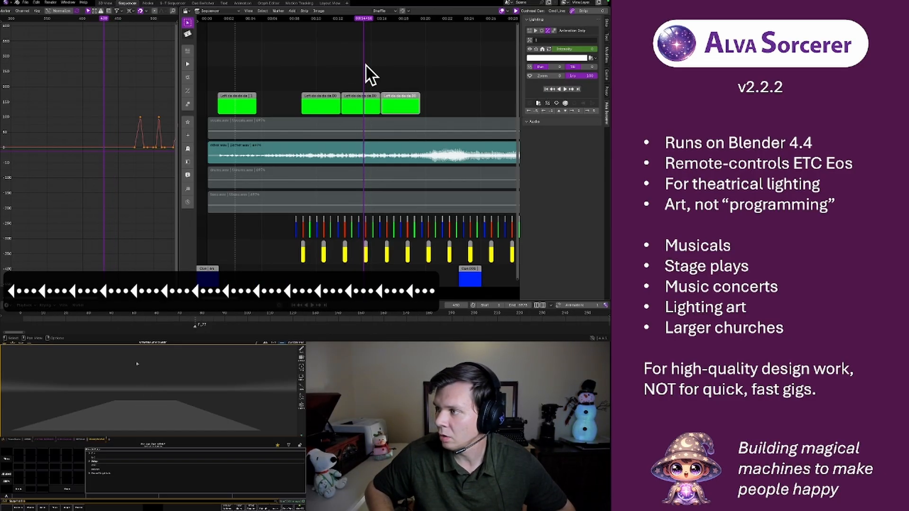
pyautogui.press('Left')
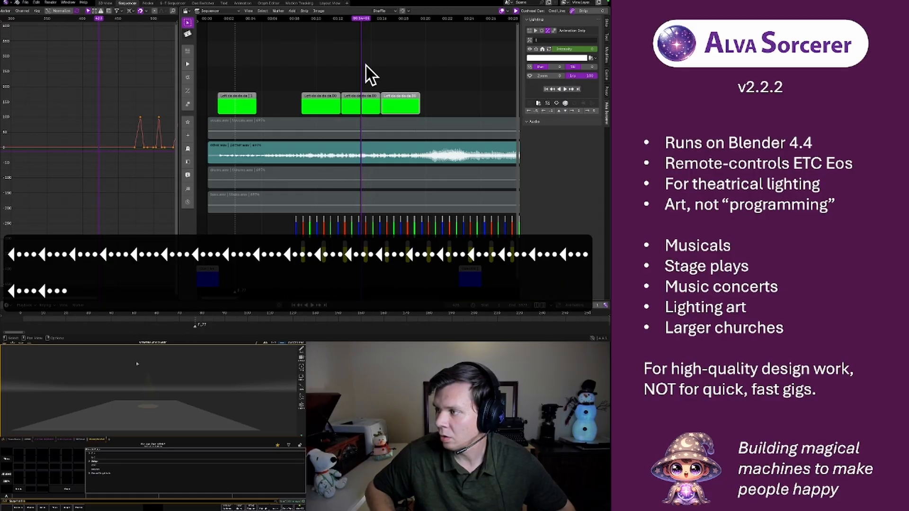
pyautogui.press('Right')
pyautogui.press('Right')
pyautogui.press('Right')
pyautogui.press('Right')
pyautogui.press('Right')
pyautogui.press('Right')
pyautogui.press('Left')
pyautogui.press('Left')
pyautogui.press('Left')
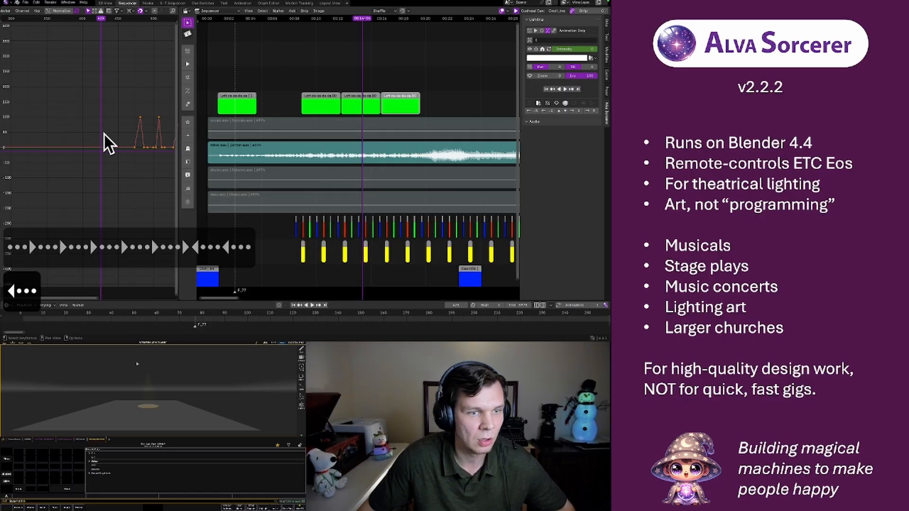
# Move the third pulse's peak keyframe slightly earlier in time in the middle of the three adjoining green strips
pyautogui.moveTo(133, 130)
pyautogui.mouseDown(button='middle')
pyautogui.moveTo(65, 120)
pyautogui.moveTo(148, 134)
pyautogui.mouseUp(button='middle')
pyautogui.click(361, 101)
pyautogui.scroll(3, 93, 122)
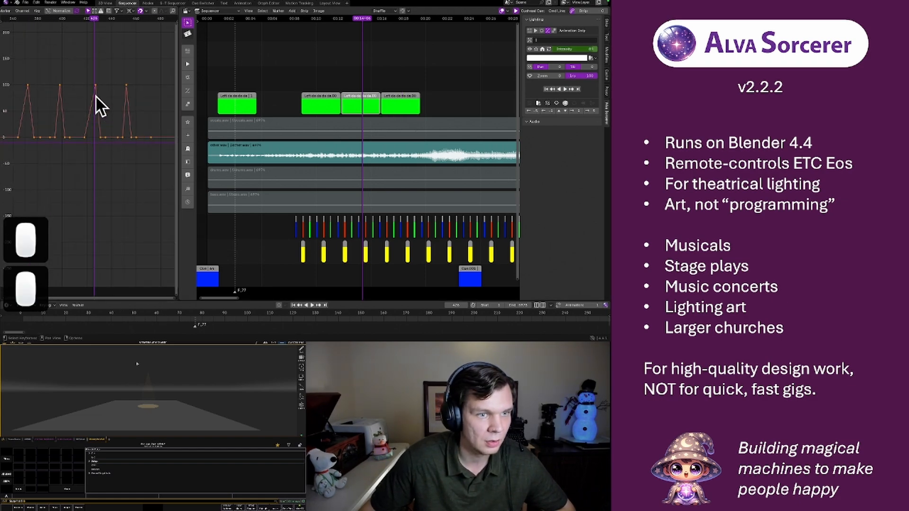
pyautogui.click(96, 86)
pyautogui.press('g')
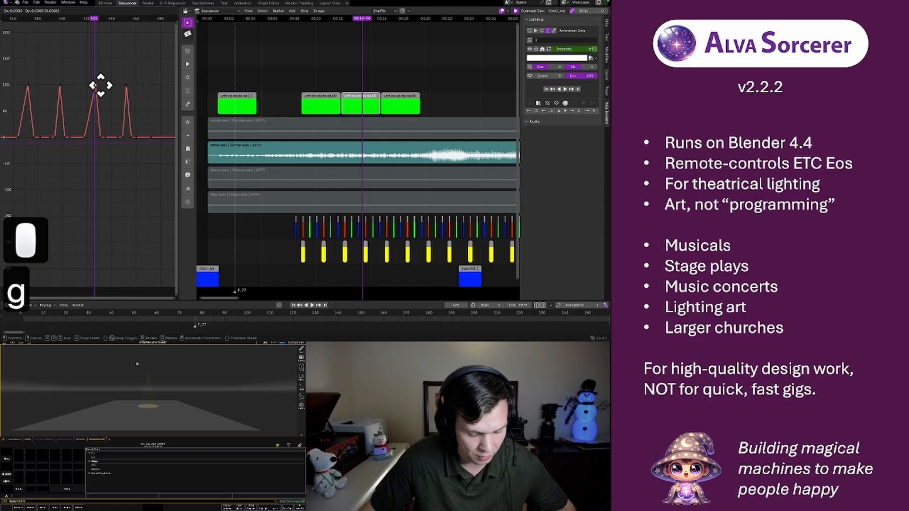
pyautogui.press('x')
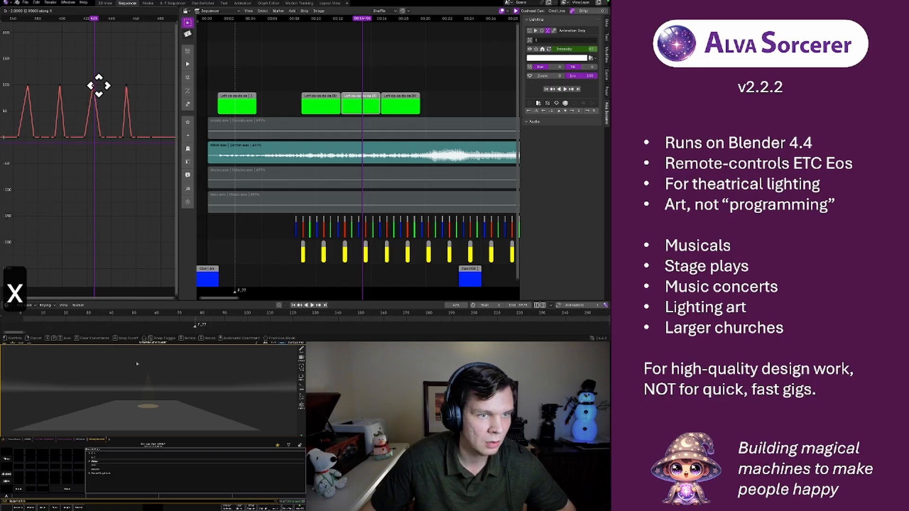
pyautogui.click(98, 89)
# Play back the middle strip from before its first pulse to check the adjusted timing against the music
pyautogui.scroll(-2, 97, 89)
pyautogui.click(31, 19)
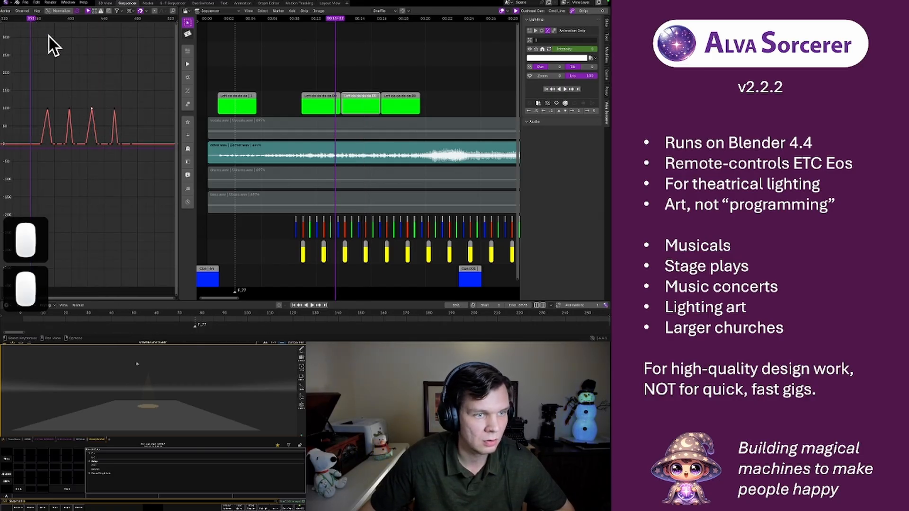
pyautogui.press('space')
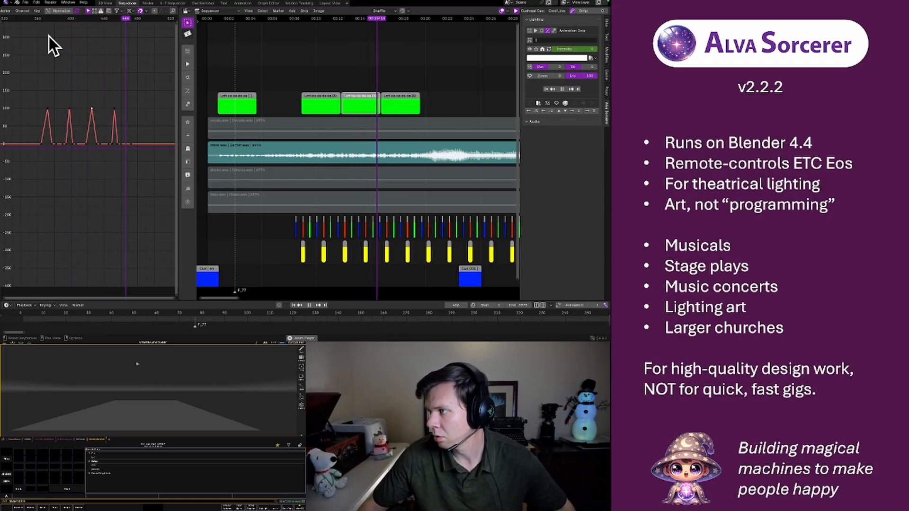
pyautogui.press('space')
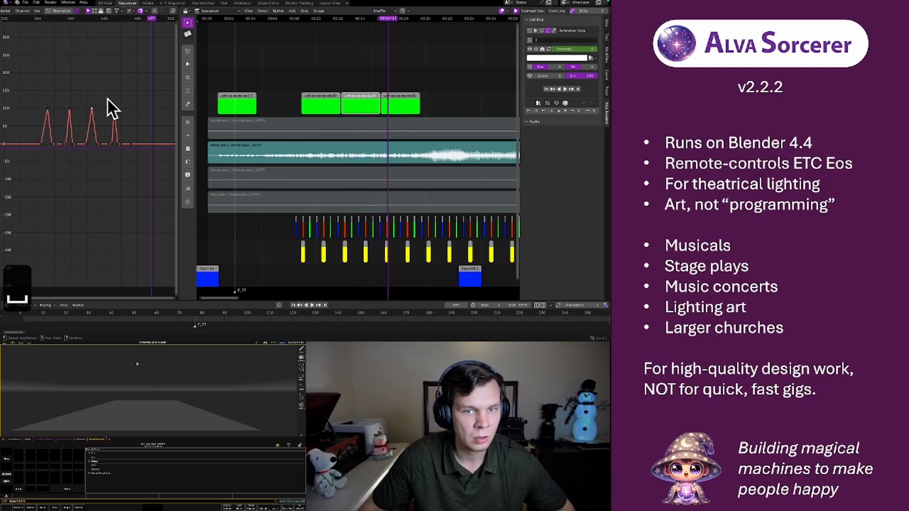
# Play back the last of the three adjoining green strips to compare its pulses with the music
pyautogui.click(396, 94)
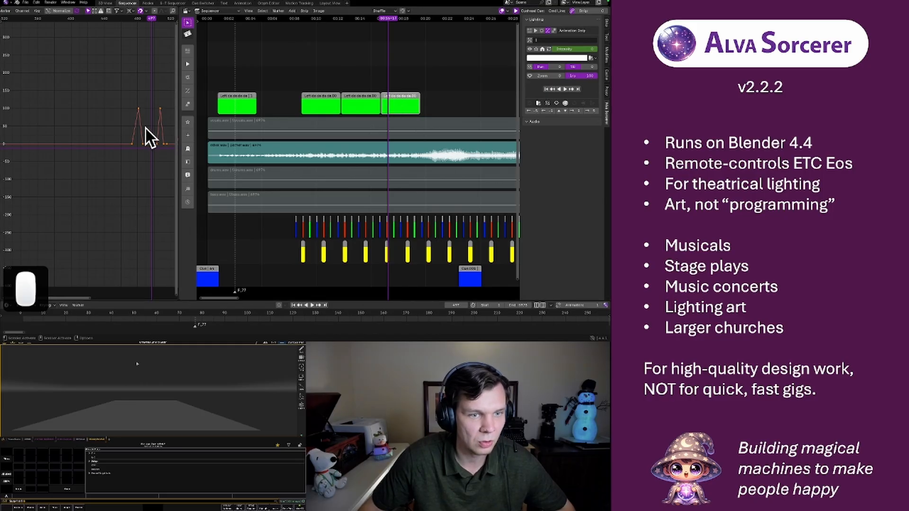
pyautogui.moveTo(146, 138); pyautogui.dragTo(96, 125, button='middle')
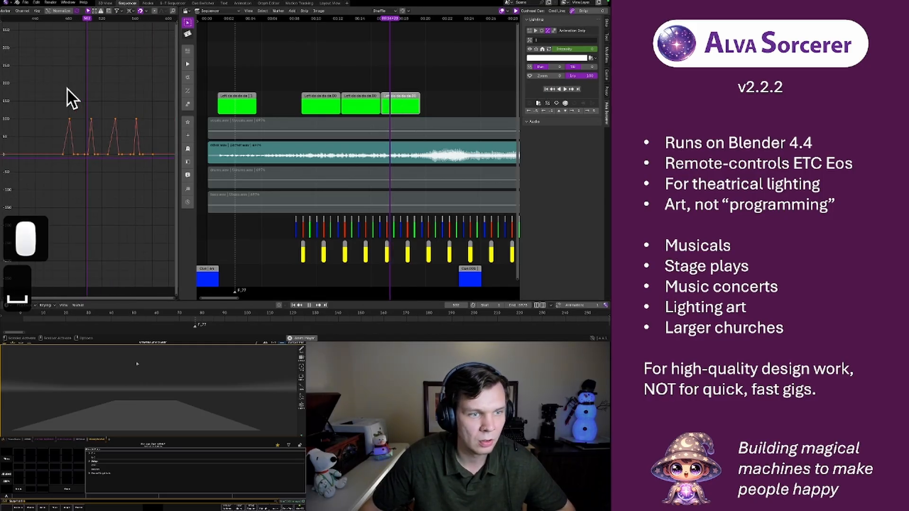
pyautogui.press('space')
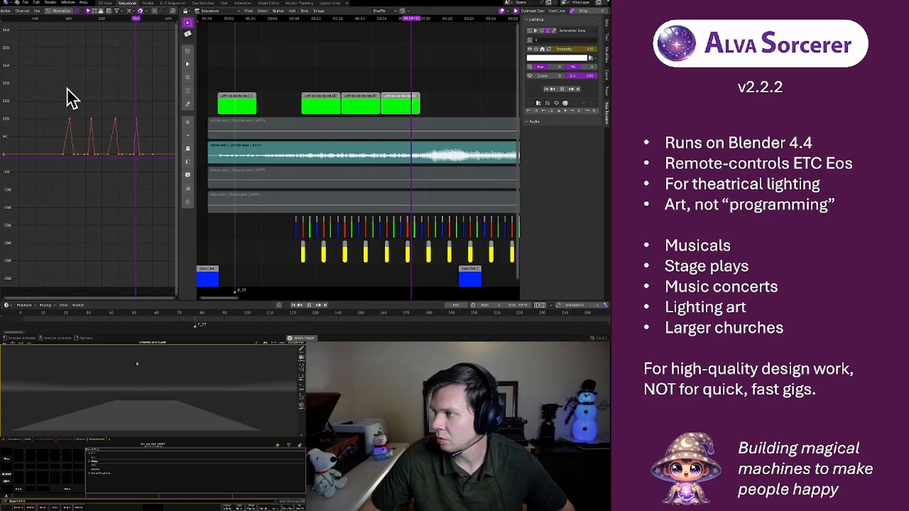
pyautogui.press('space')
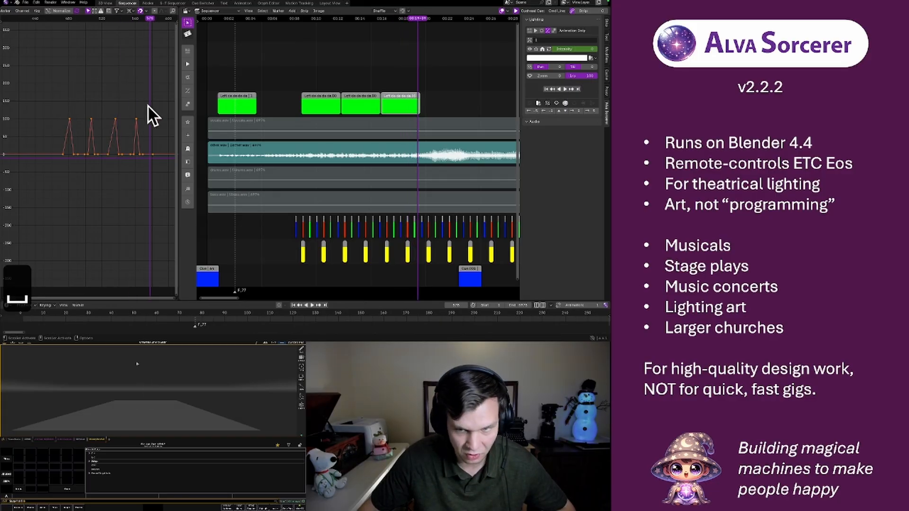
# Nudge the last of the three adjoining green strips slightly later and play back the row from the middle strip to check the timing
pyautogui.click(404, 97)
pyautogui.press('r')
pyautogui.press('r')
pyautogui.press('r')
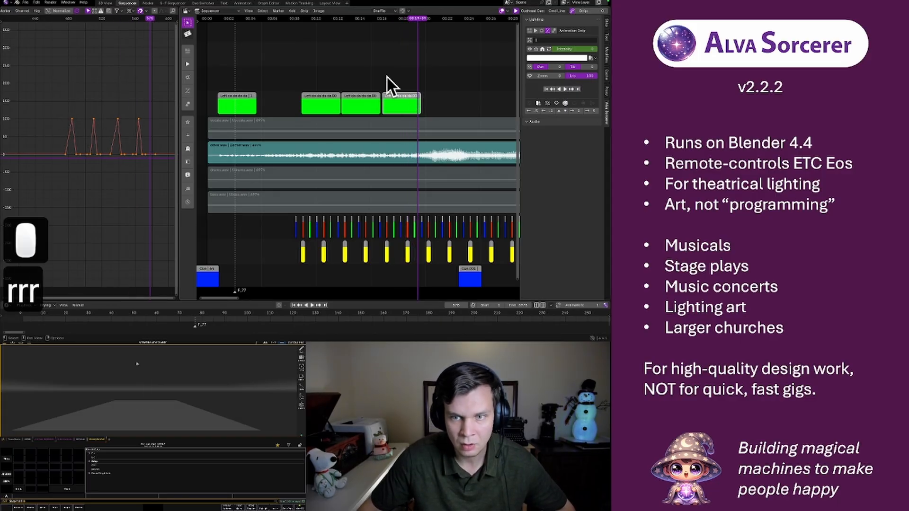
pyautogui.click(288, 18)
pyautogui.press('space')
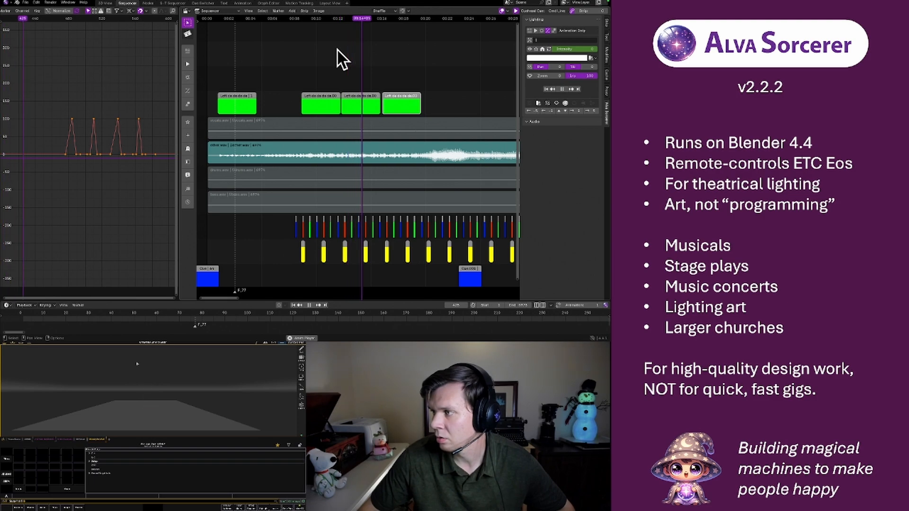
pyautogui.press('space')
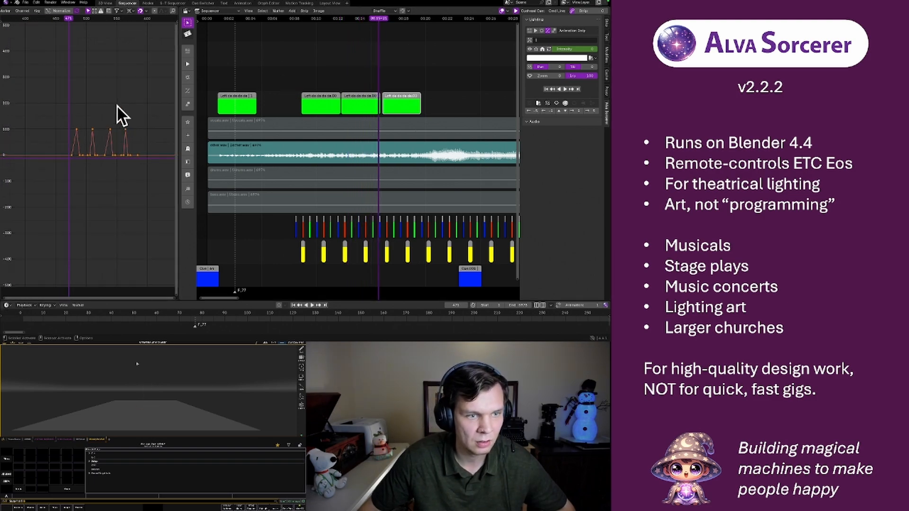
# Select the middle green strip, play back through the end of the row, and return the playhead to the start of the song
pyautogui.click(364, 104)
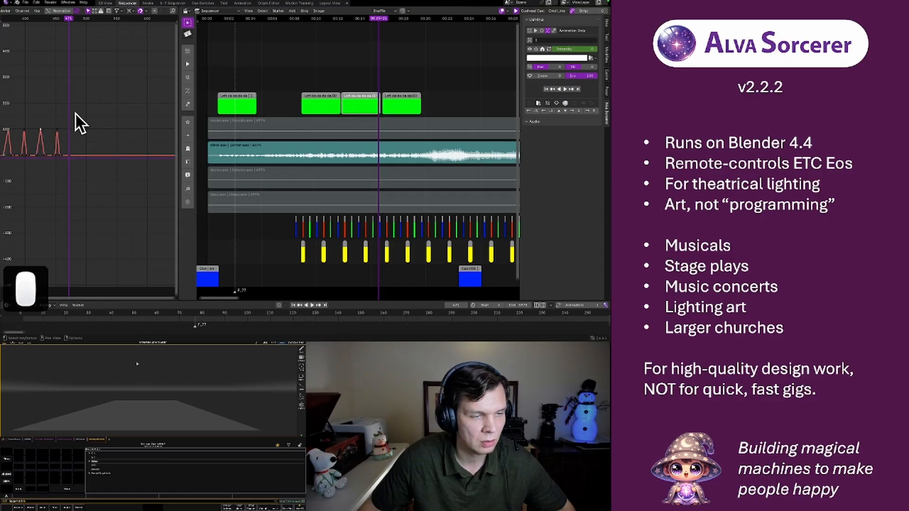
pyautogui.press('space')
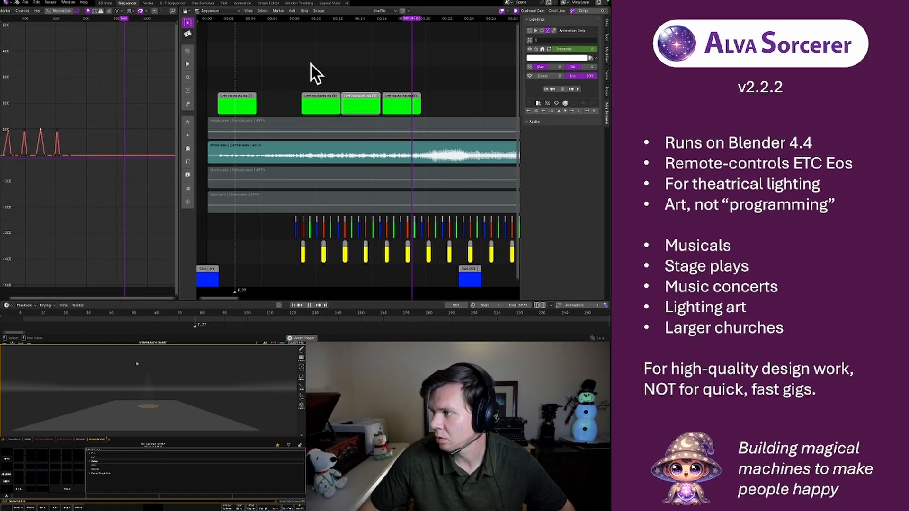
pyautogui.press('space')
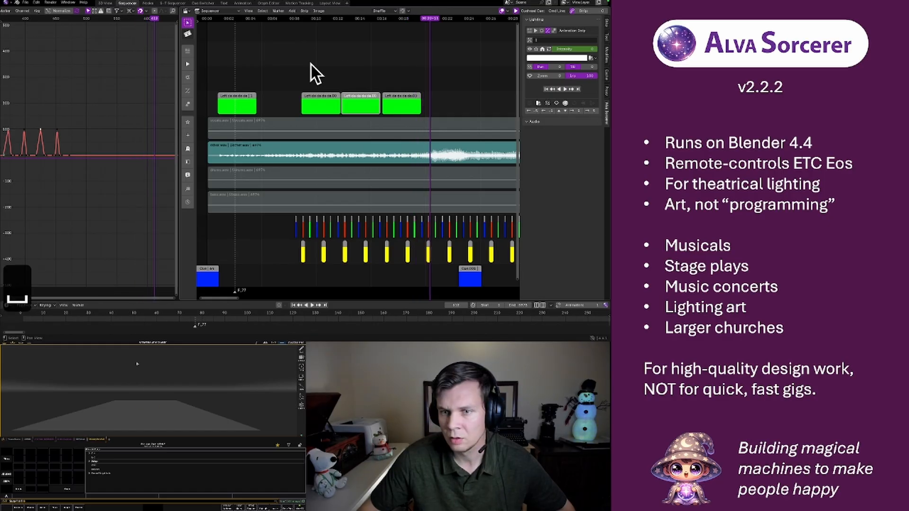
pyautogui.scroll(-2, 307, 60)
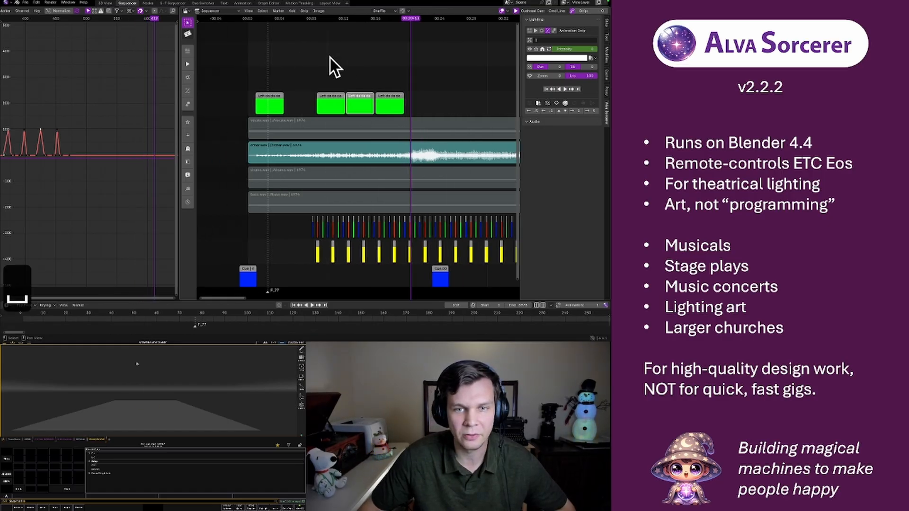
pyautogui.click(250, 19)
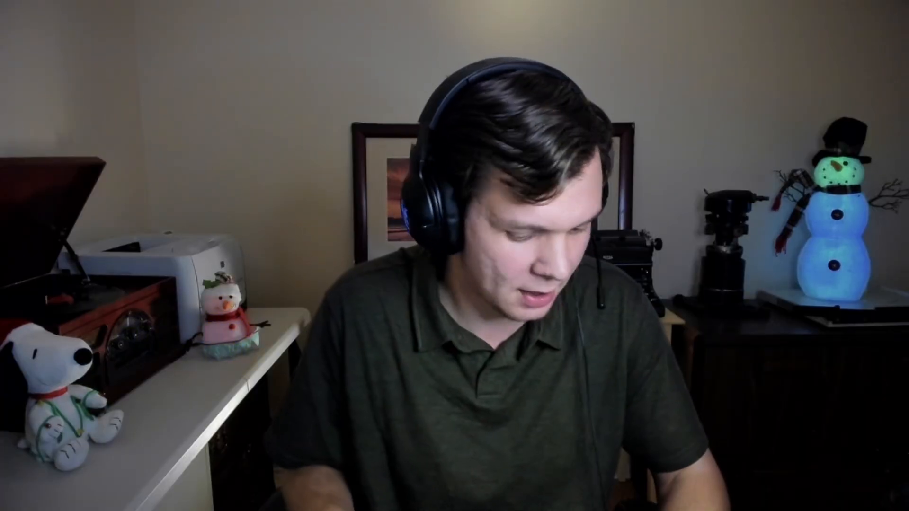
pyautogui.press('F2')
pyautogui.press('F3')
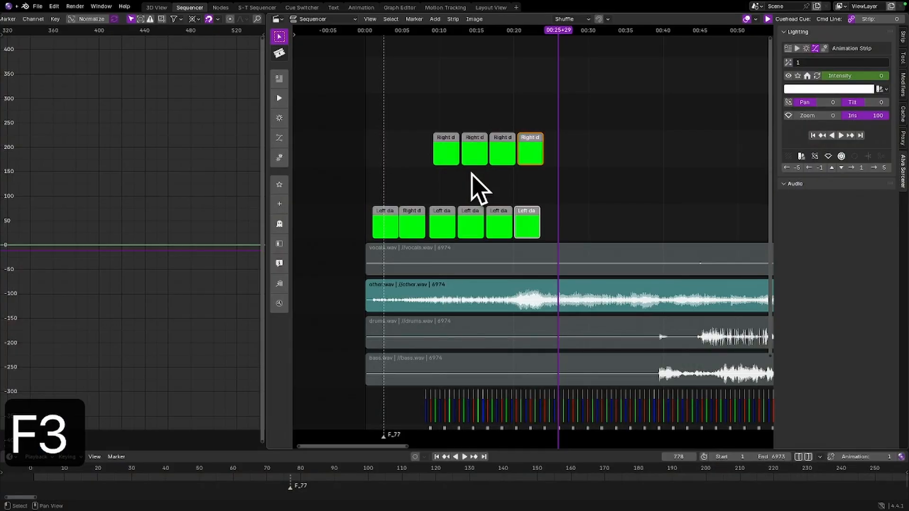
pyautogui.press('F4')
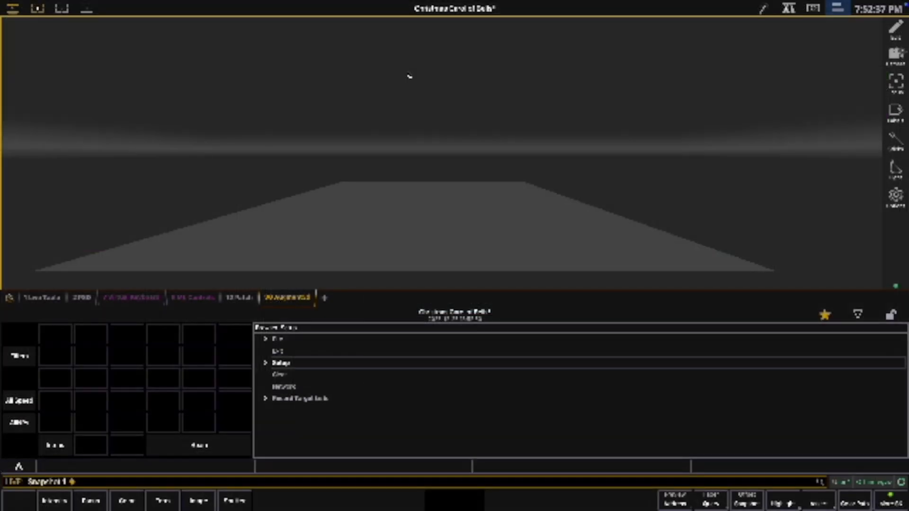
pyautogui.press('F1')
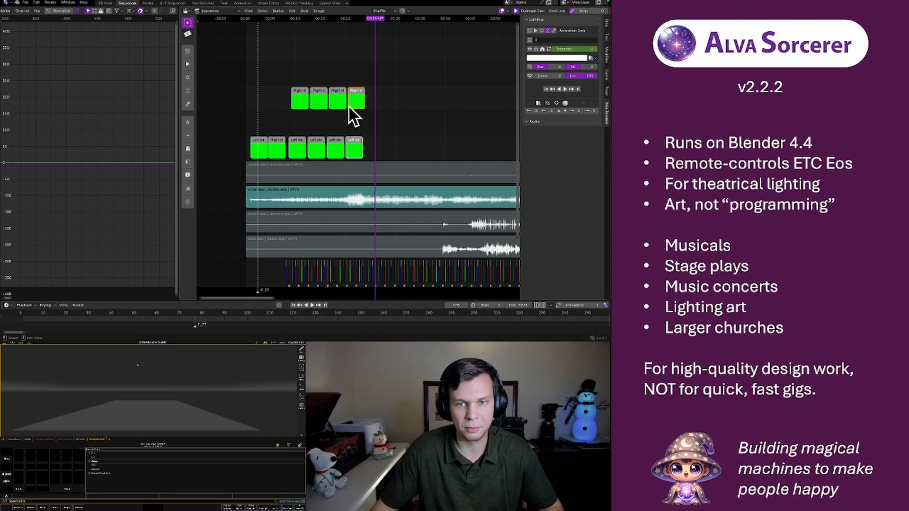
# Dismiss the strip name prompt and play back the Left and Right green strips from near the start of the song
pyautogui.click(249, 20)
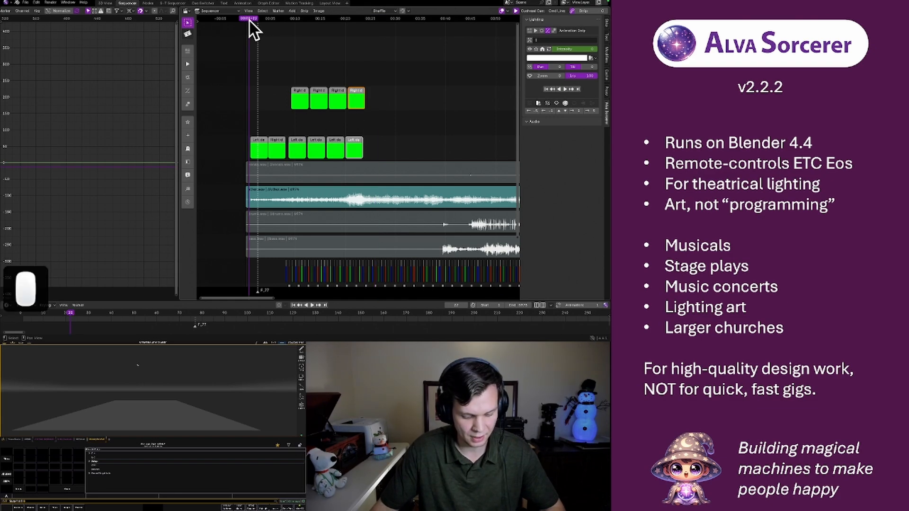
pyautogui.press('F4')
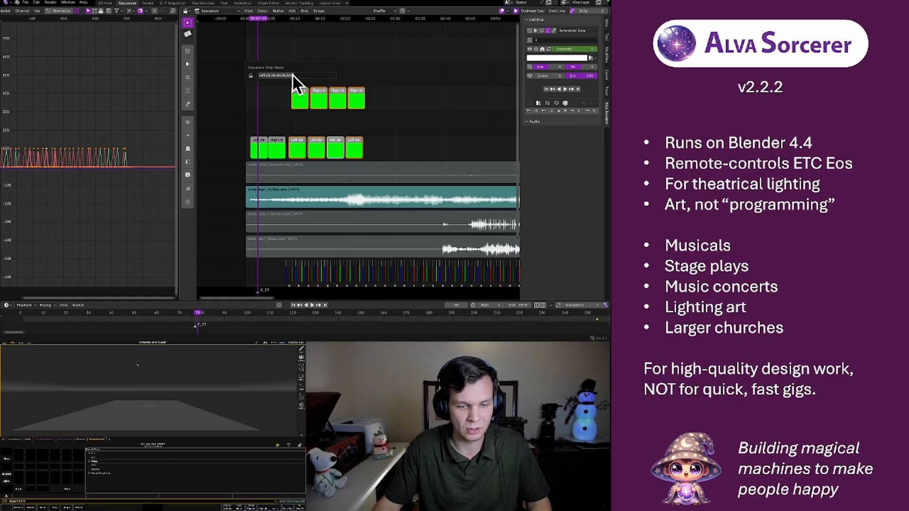
pyautogui.click(284, 47)
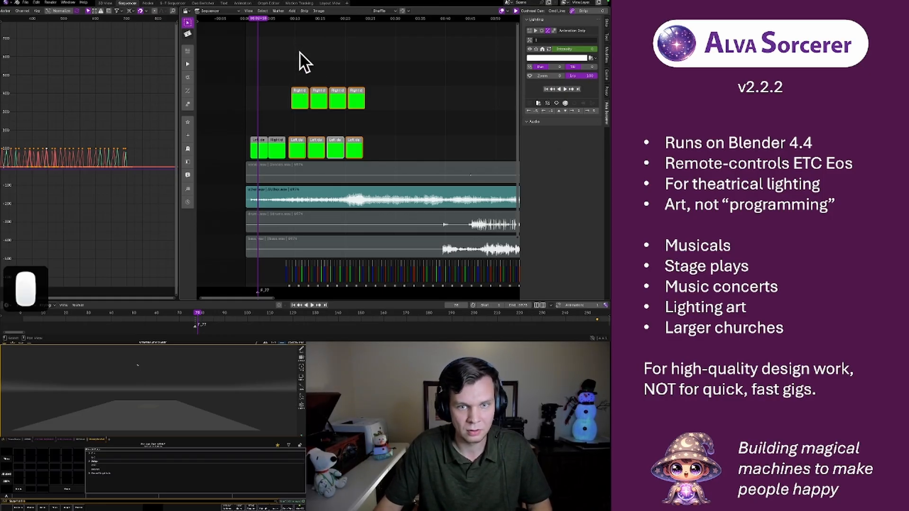
pyautogui.press('space')
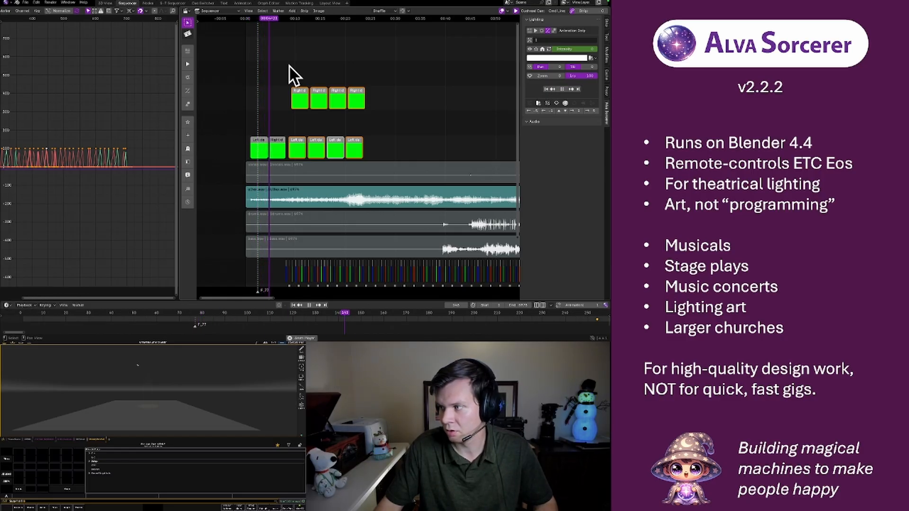
pyautogui.press('space')
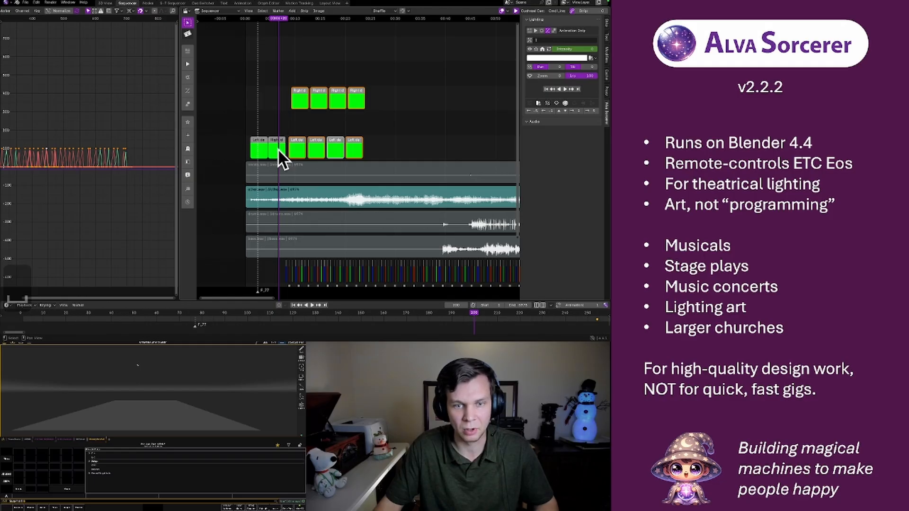
pyautogui.press('space')
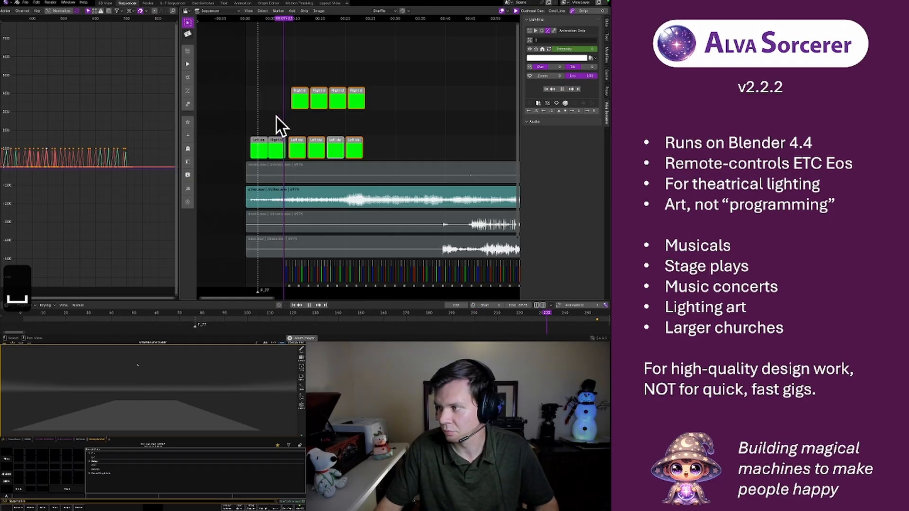
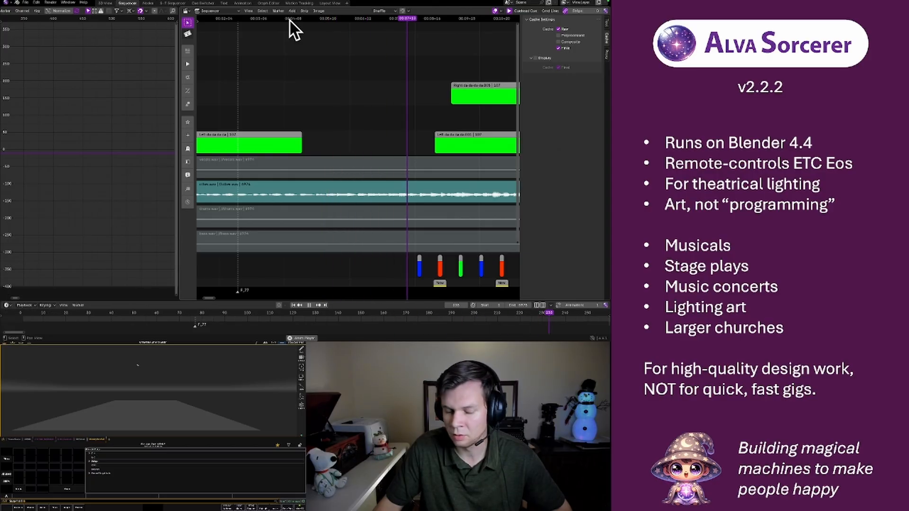
# Stop playback and duplicate the selected overhead light in the 3D View workspace
pyautogui.press('space')
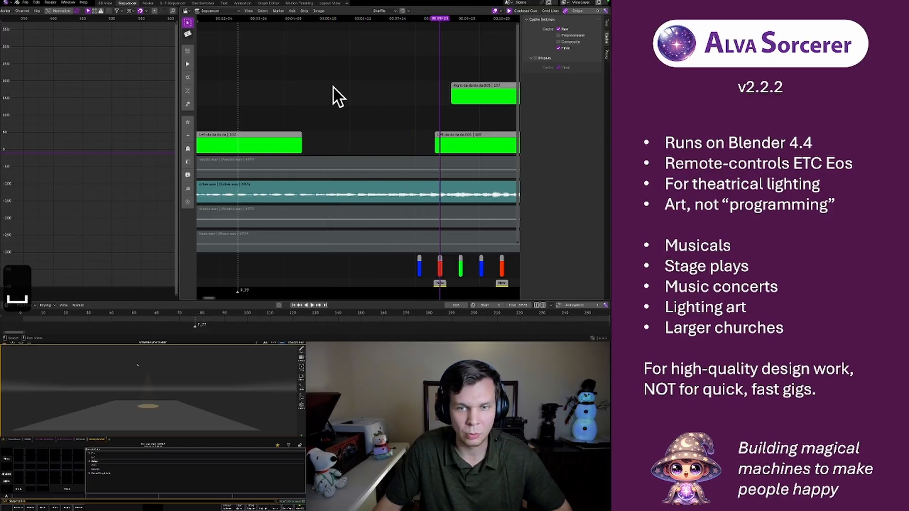
pyautogui.click(105, 2)
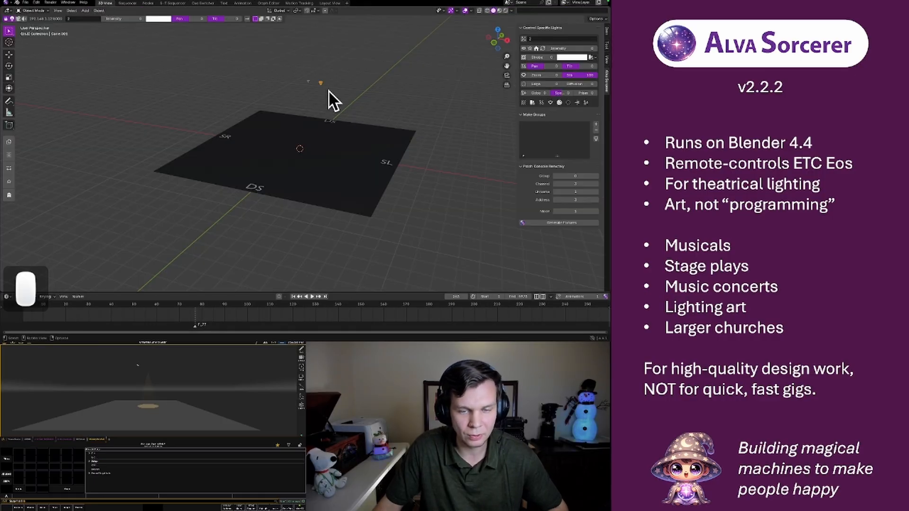
pyautogui.moveTo(337, 122); pyautogui.dragTo(329, 142, button='middle')
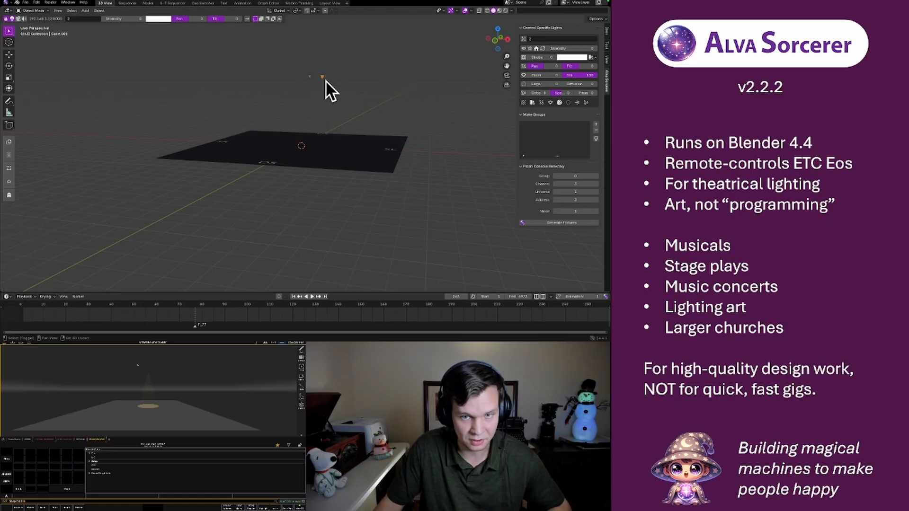
pyautogui.click(8, 142)
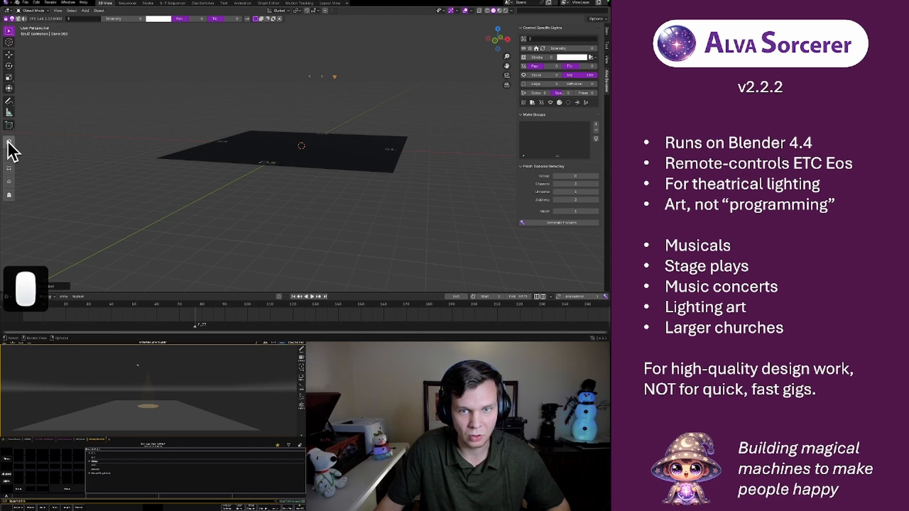
pyautogui.moveTo(254, 103); pyautogui.dragTo(352, 78, button='middle')
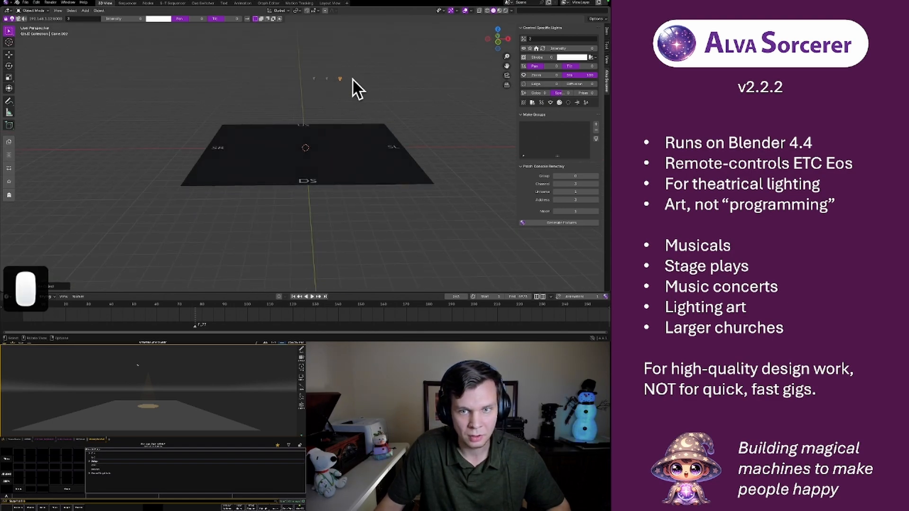
# Move the new light toward stage right and below the two overhead lights in front view
pyautogui.click(498, 42)
pyautogui.press('g')
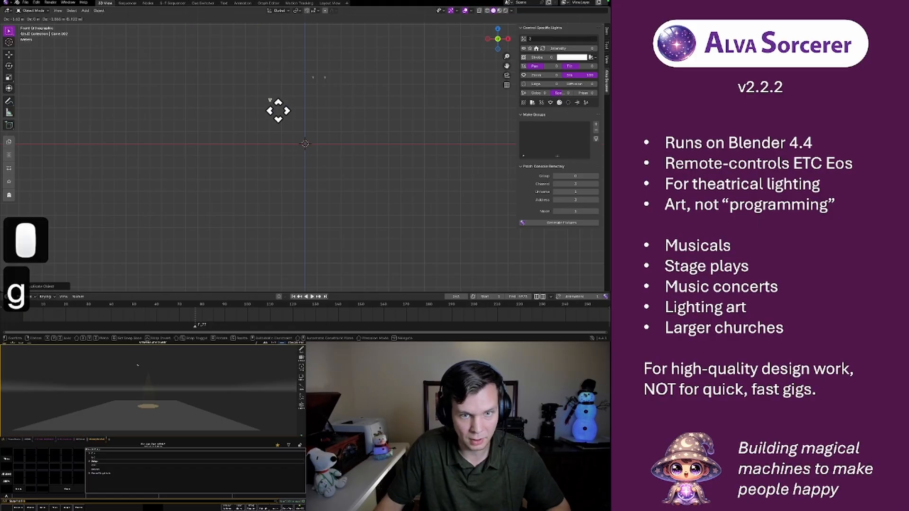
pyautogui.click(275, 113)
pyautogui.press('r')
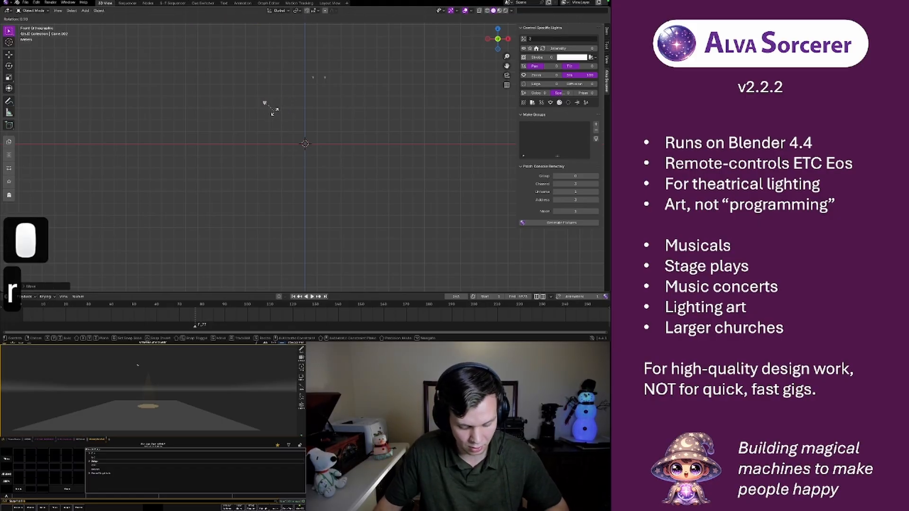
pyautogui.press('x')
pyautogui.press('9')
pyautogui.press('0')
pyautogui.press('-')
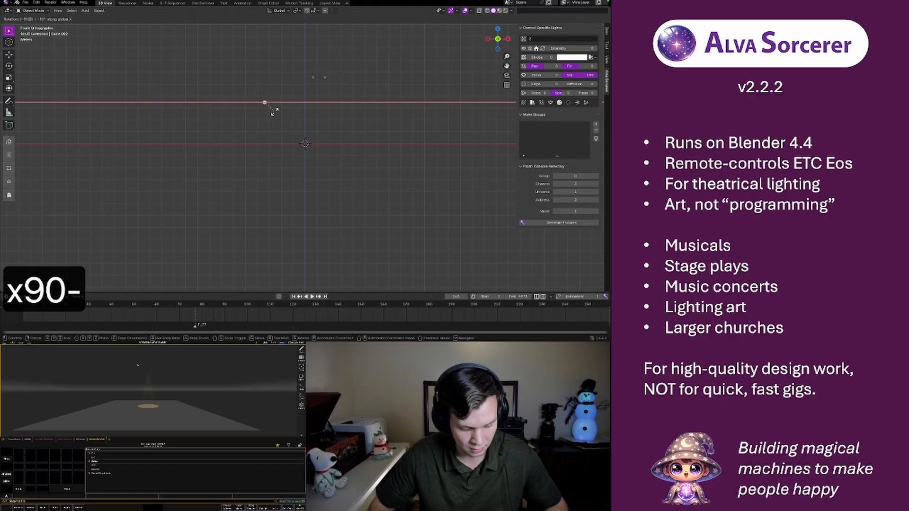
pyautogui.press('Escape')
pyautogui.press('r')
pyautogui.press('y')
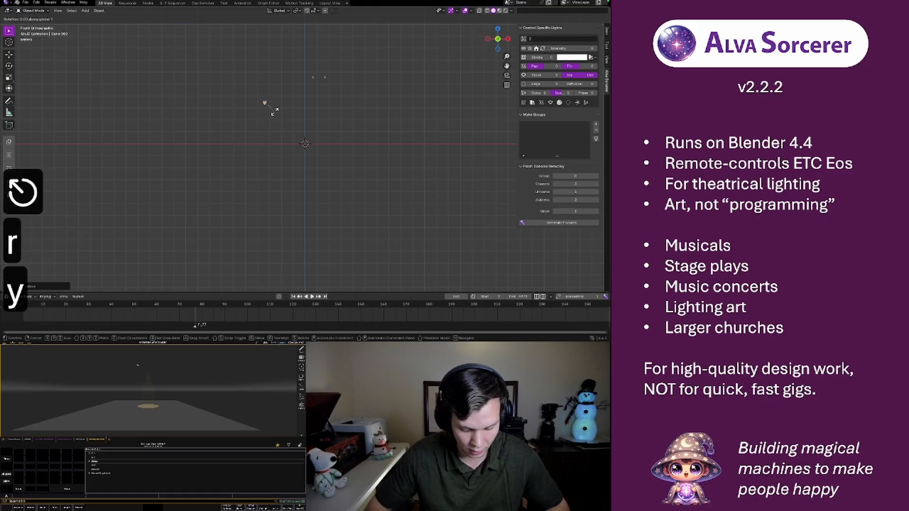
pyautogui.press('9')
pyautogui.press('0')
pyautogui.press('Escape')
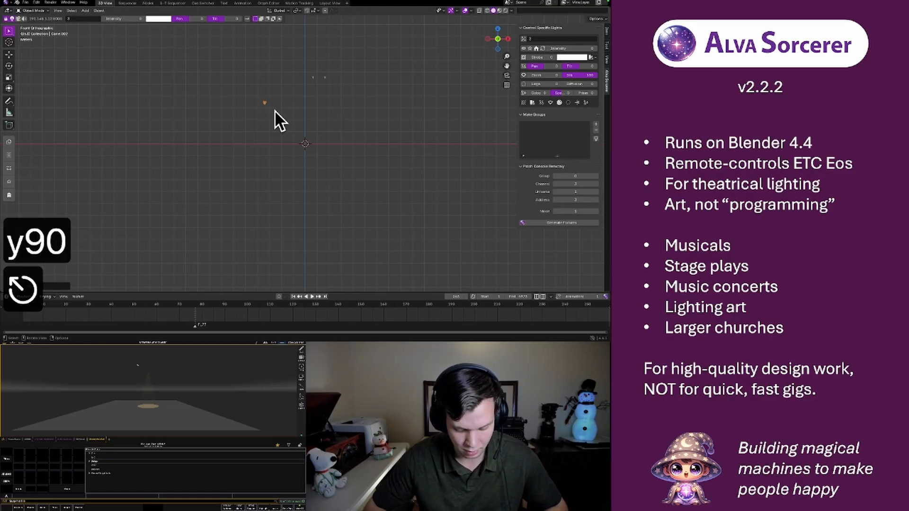
pyautogui.press('r')
pyautogui.press('z')
pyautogui.press('9')
pyautogui.press('0')
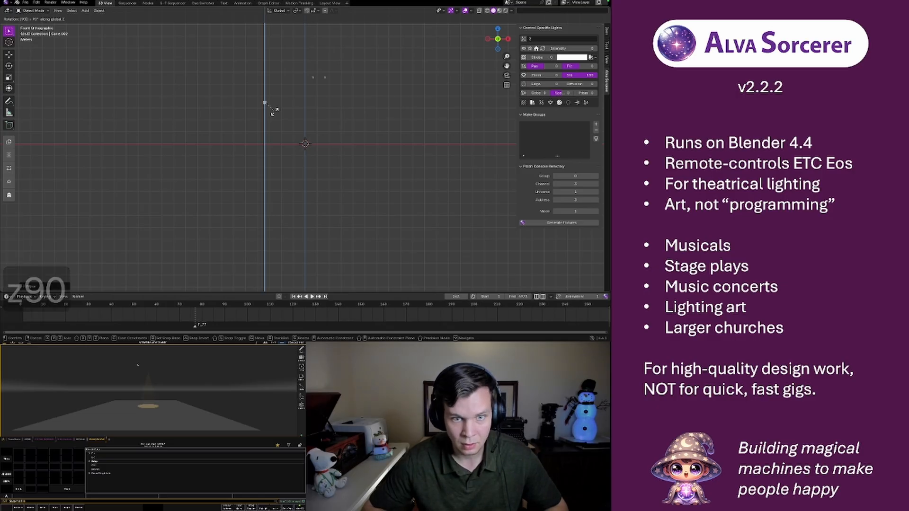
pyautogui.press('Escape')
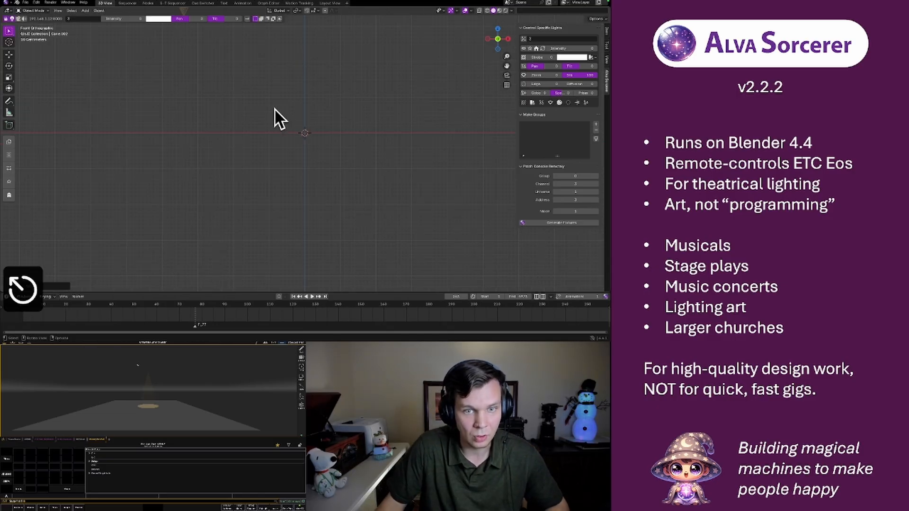
pyautogui.moveTo(274, 108); pyautogui.dragTo(294, 155, button='middle')
pyautogui.press('Escape')
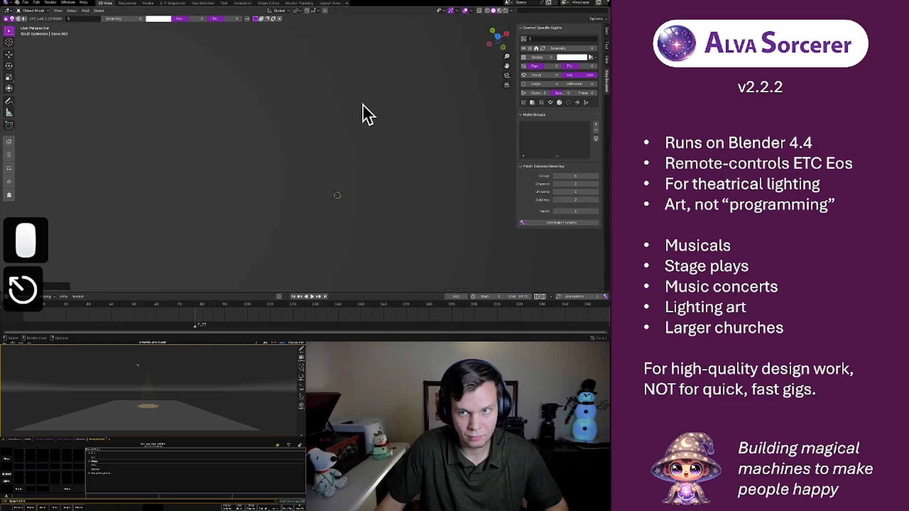
pyautogui.click(503, 48)
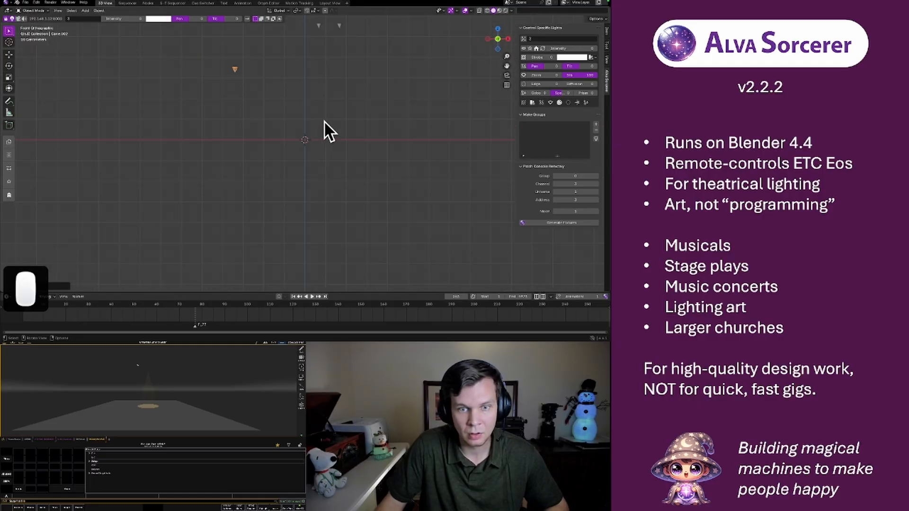
pyautogui.moveTo(322, 119); pyautogui.dragTo(243, 92, button='middle')
pyautogui.scroll(4, 282, 115)
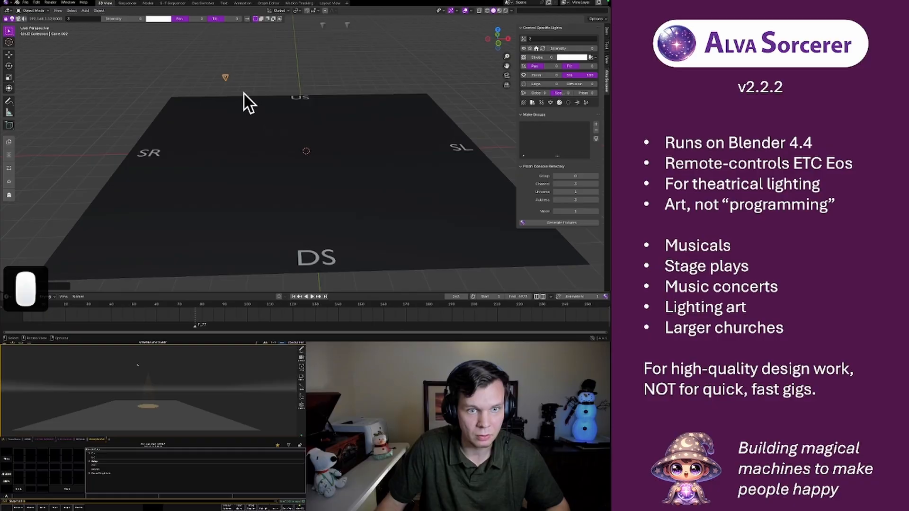
pyautogui.press('r')
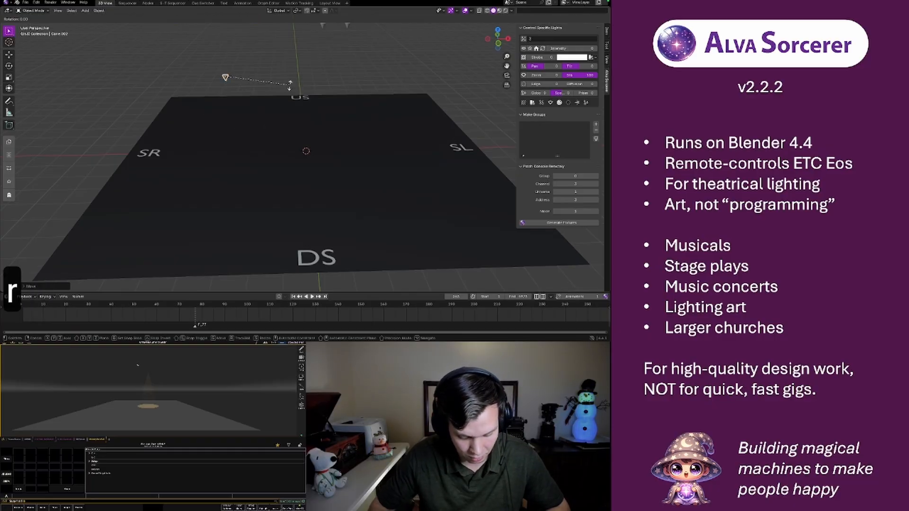
pyautogui.press('y')
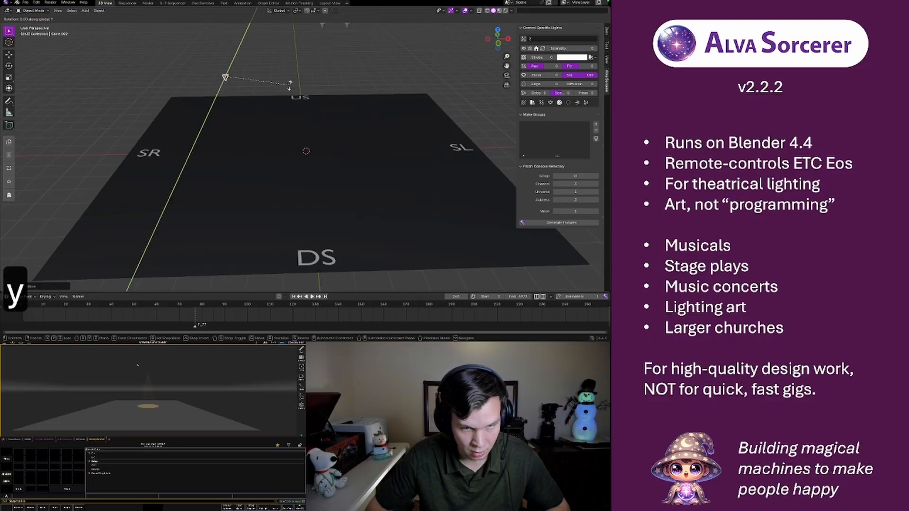
pyautogui.write('90')
pyautogui.press('Return')
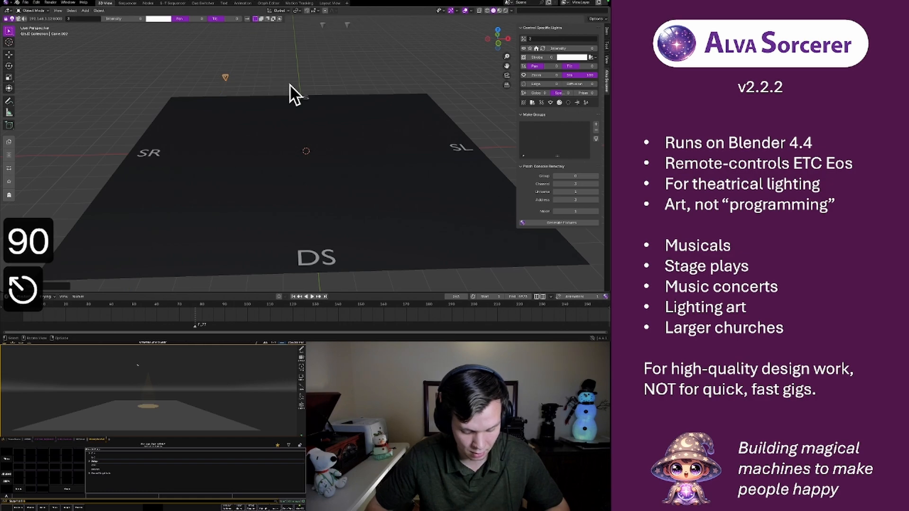
# Rotate the stage-right light -90° about the Y axis so it points across the stage
pyautogui.write('ry-90')
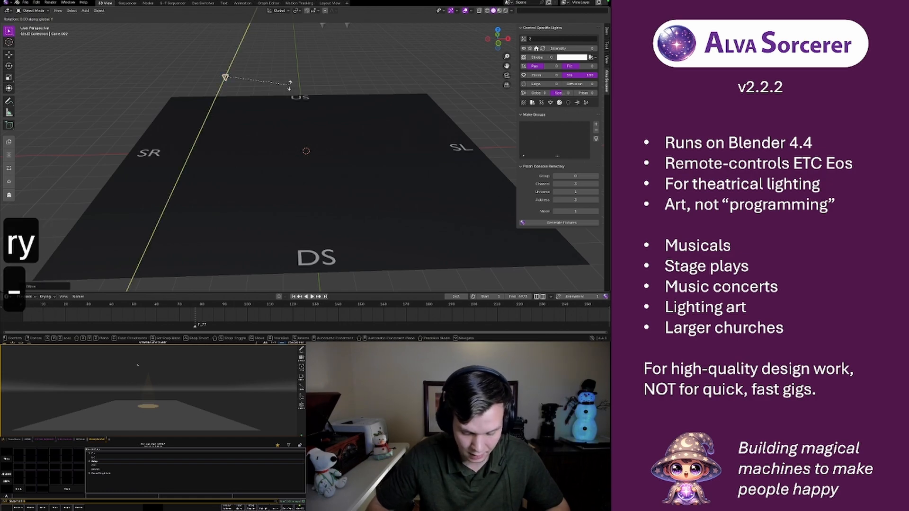
pyautogui.press('Return')
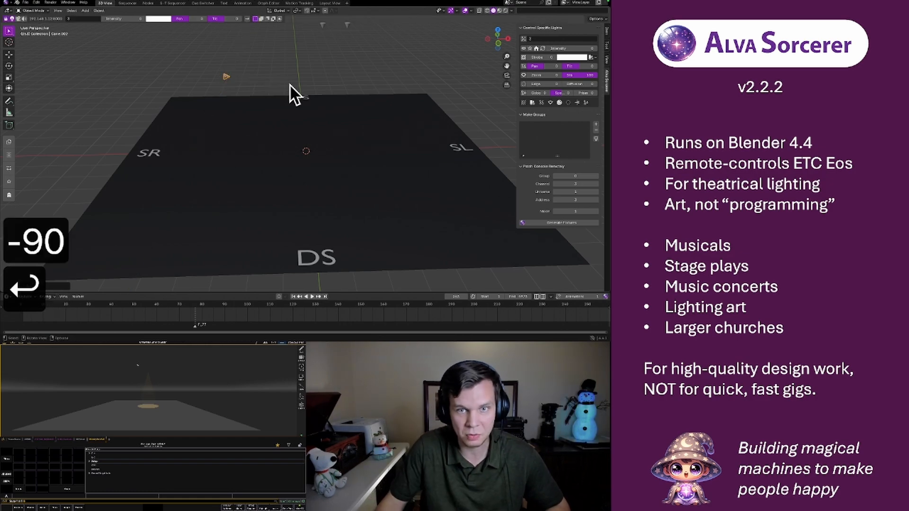
# Nudge the stage-right light in the right side view so it lines up beneath the overhead lights
pyautogui.click(507, 38)
pyautogui.moveTo(337, 70); pyautogui.dragTo(454, 85, button='middle')
pyautogui.click(507, 39)
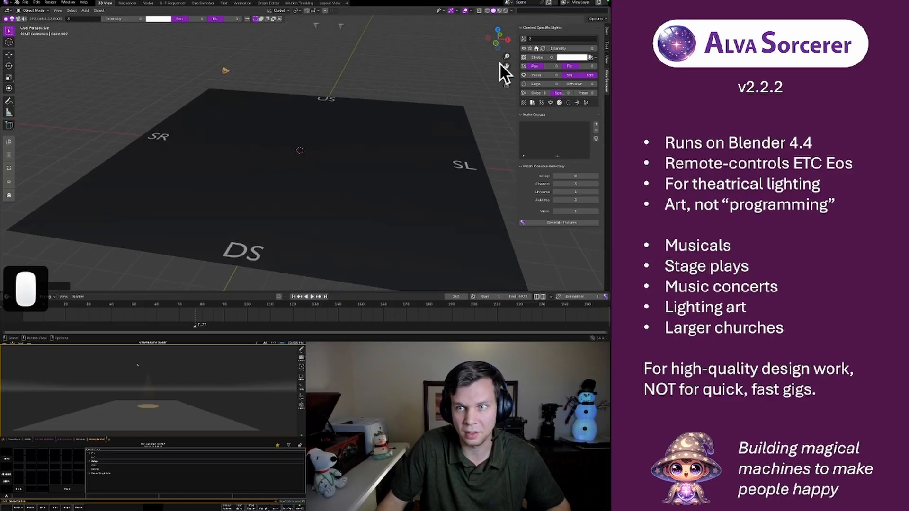
pyautogui.click(508, 40)
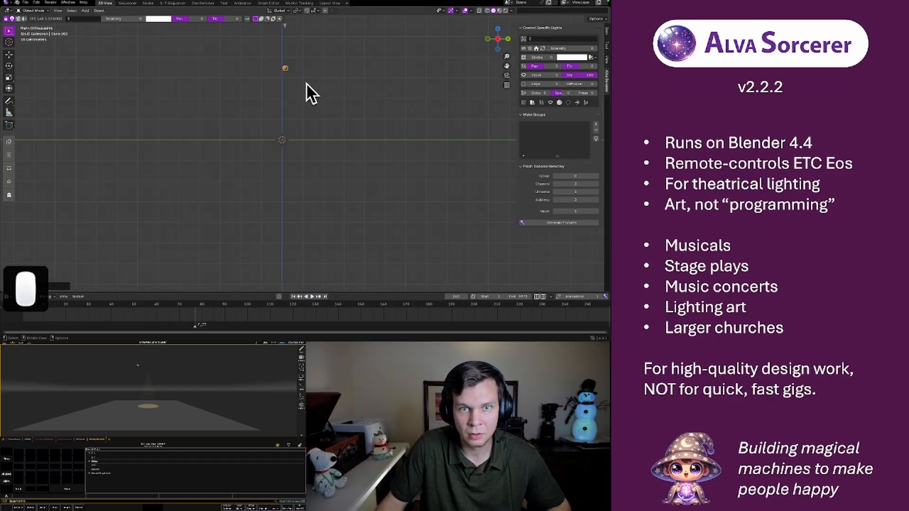
pyautogui.keyDown('shift'); pyautogui.moveTo(308, 84); pyautogui.dragTo(311, 146, button='middle'); pyautogui.keyUp('shift')
pyautogui.press('g')
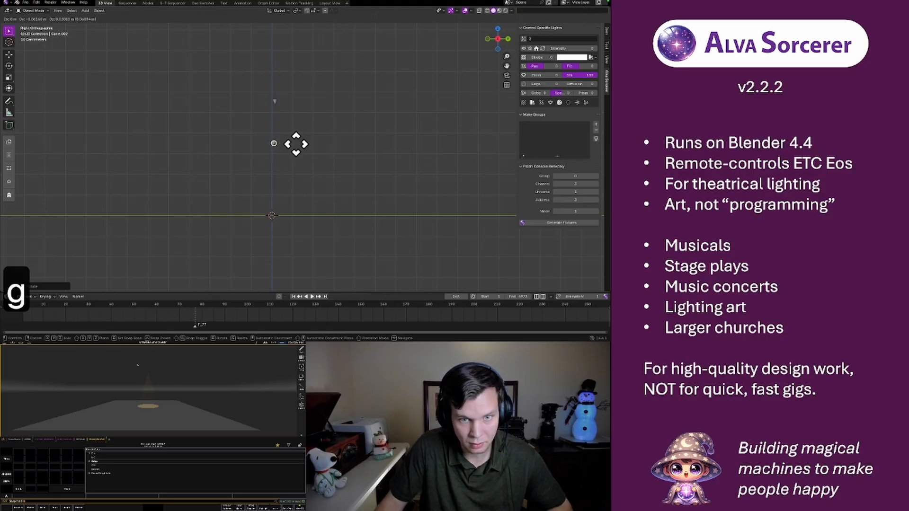
pyautogui.click(296, 144)
# Duplicate the stage-right light downward along the Z axis with Columns set to -2 to form a vertical stack of three
pyautogui.moveTo(219, 161); pyautogui.dragTo(289, 157, button='middle')
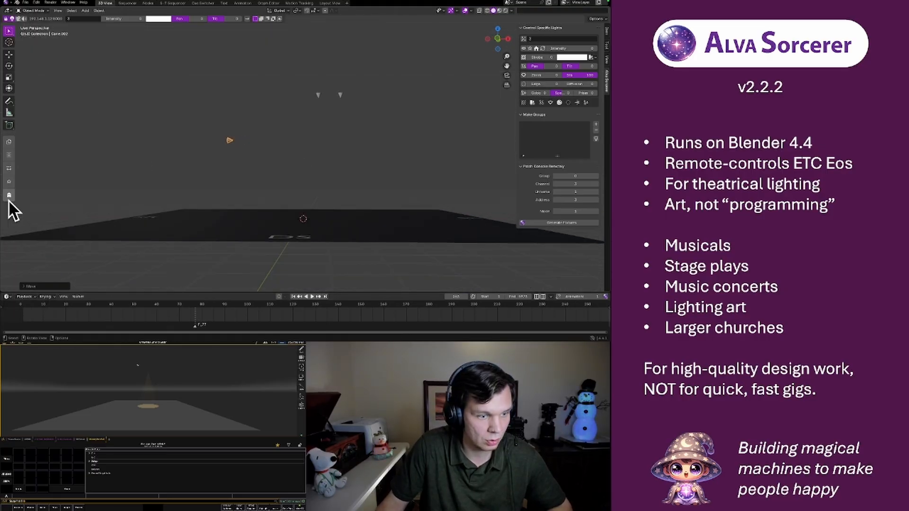
pyautogui.click(8, 141)
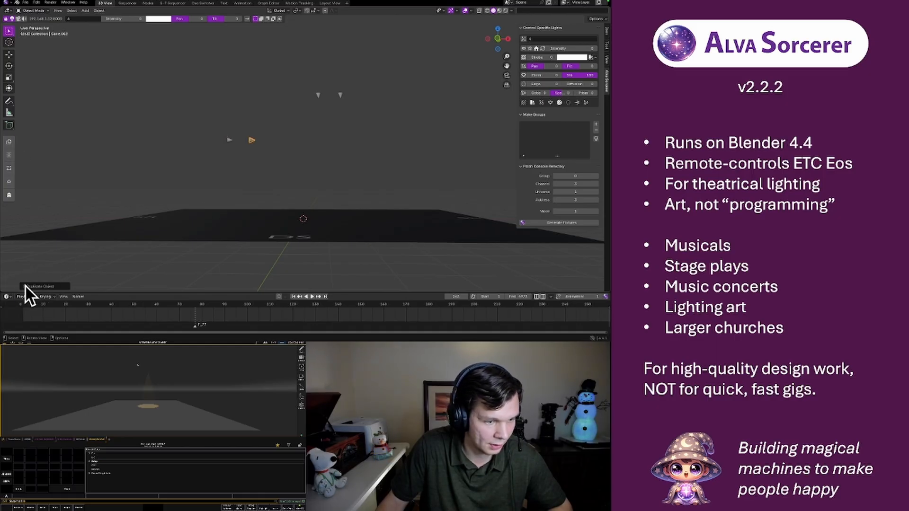
pyautogui.click(25, 286)
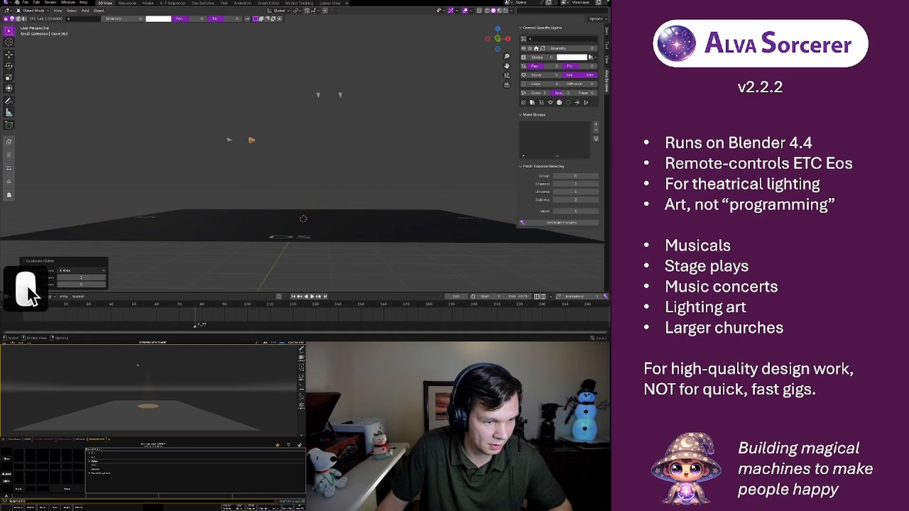
pyautogui.click(95, 270)
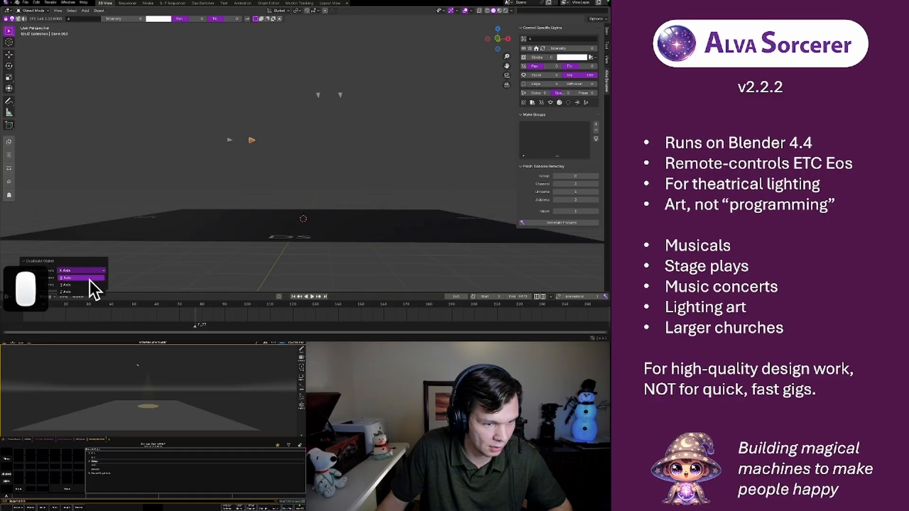
pyautogui.click(86, 290)
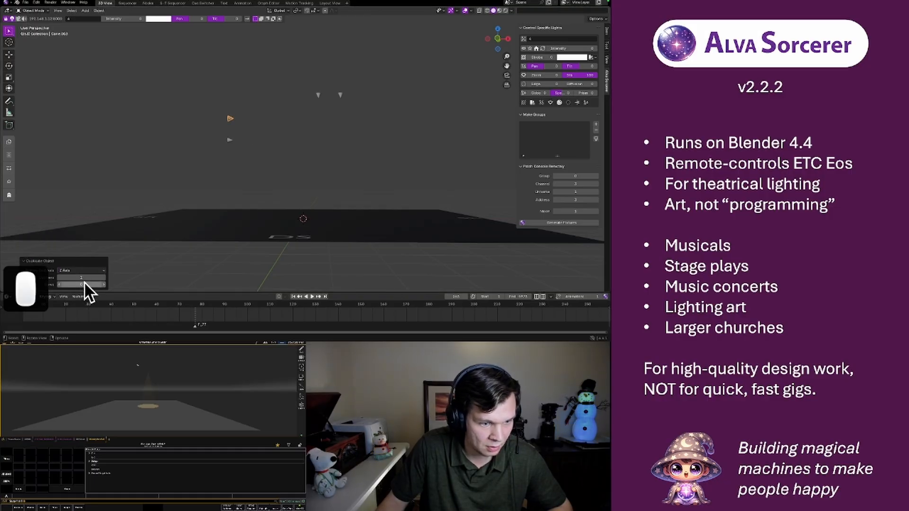
pyautogui.click(59, 278)
pyautogui.click(59, 278)
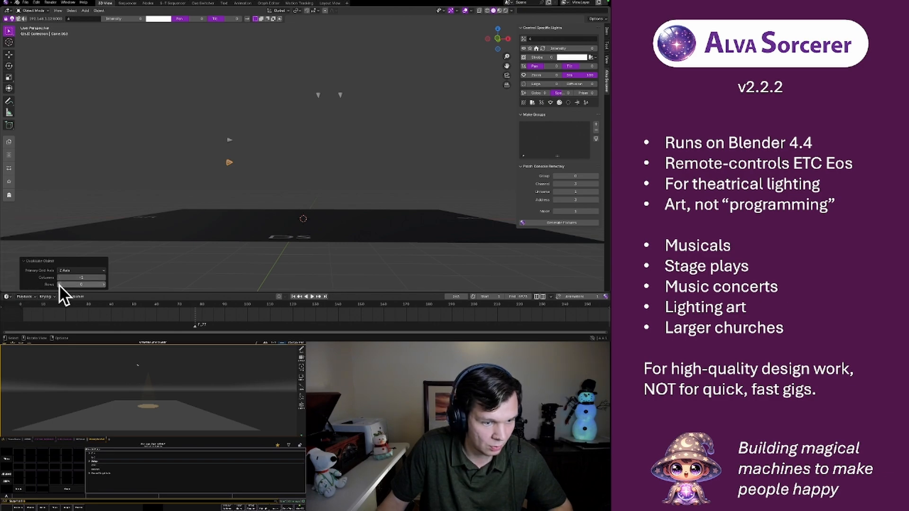
pyautogui.click(59, 278)
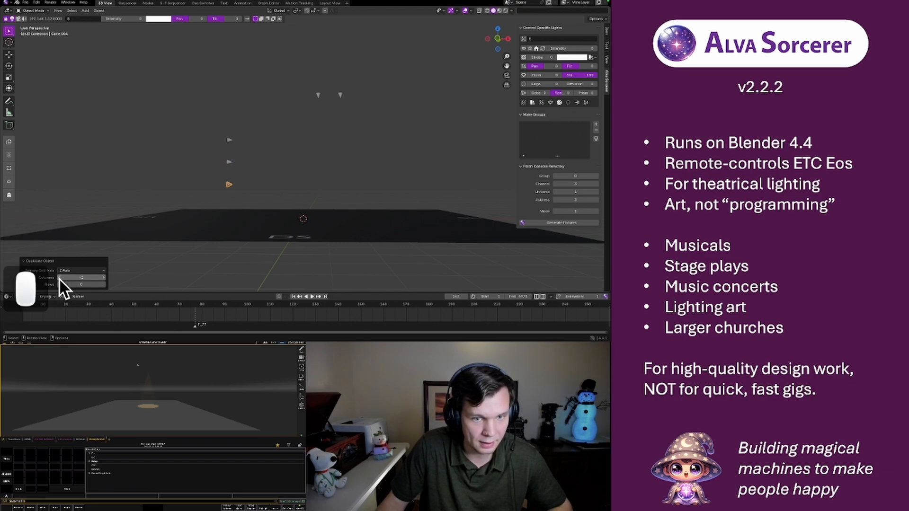
# Select the overhead lights and the stage-right side lights one at a time to check their channel numbers
pyautogui.click(212, 122)
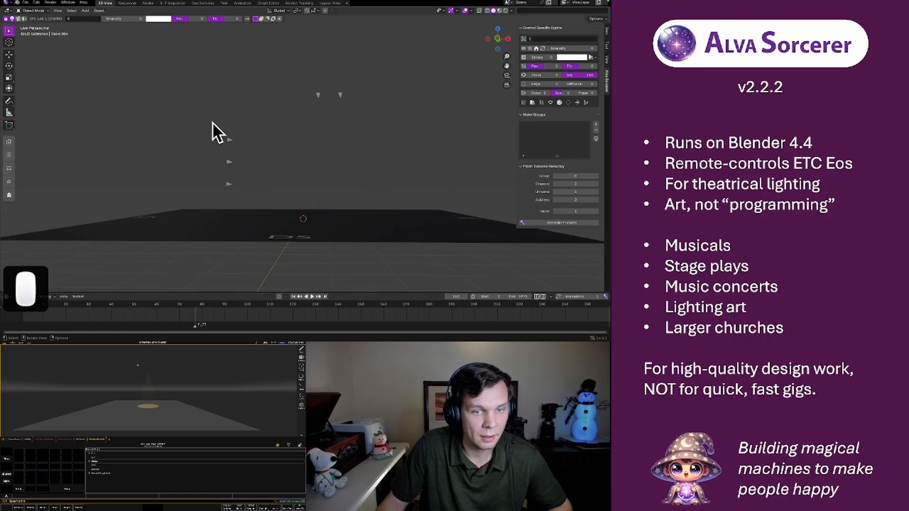
pyautogui.click(317, 95)
pyautogui.click(340, 95)
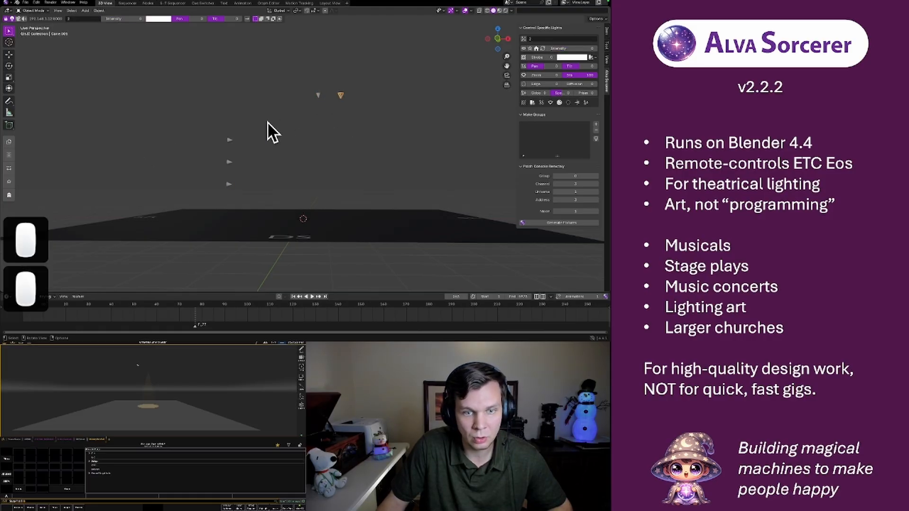
pyautogui.click(229, 140)
pyautogui.click(228, 164)
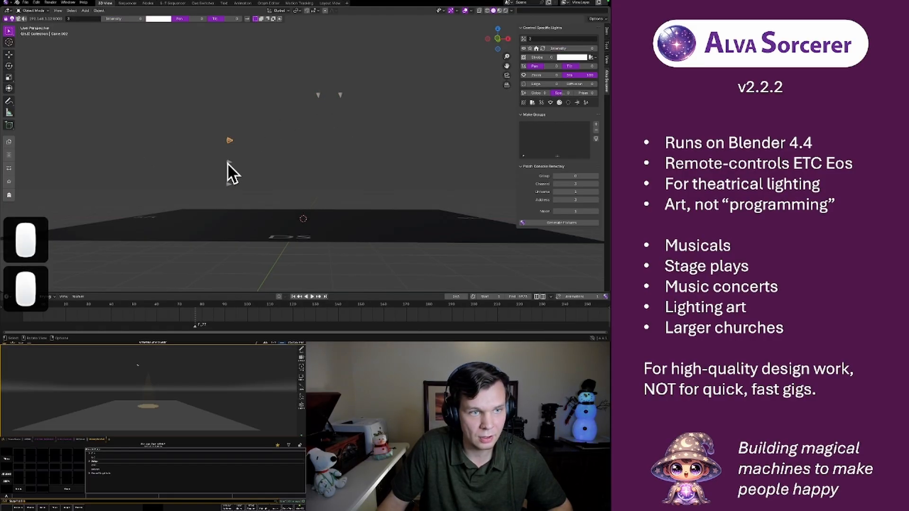
pyautogui.click(229, 184)
# Select all three stacked stage-right side lights and patch them on the console as generated fixtures
pyautogui.click(215, 122)
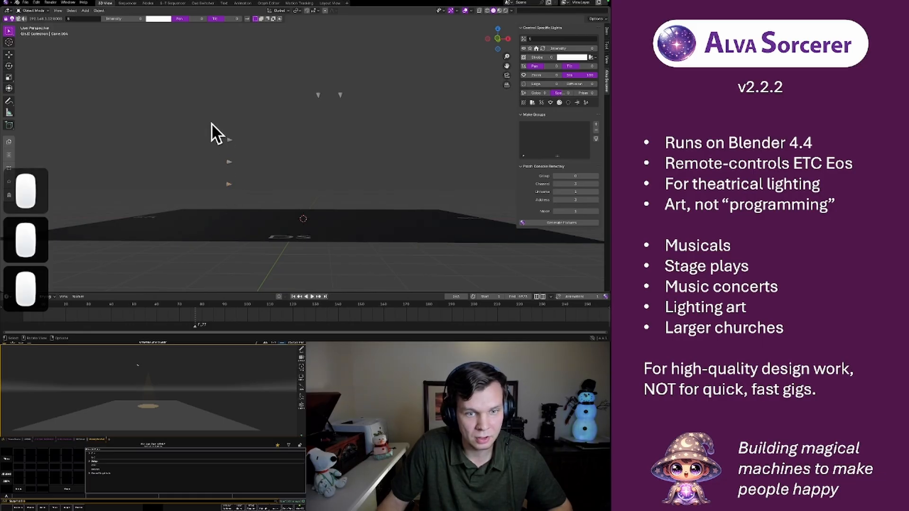
pyautogui.moveTo(212, 120); pyautogui.dragTo(232, 199)
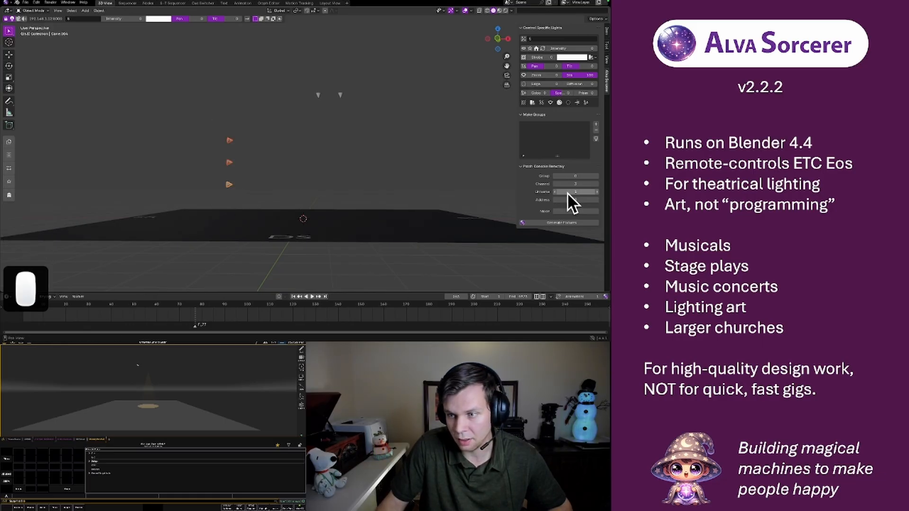
pyautogui.click(558, 222)
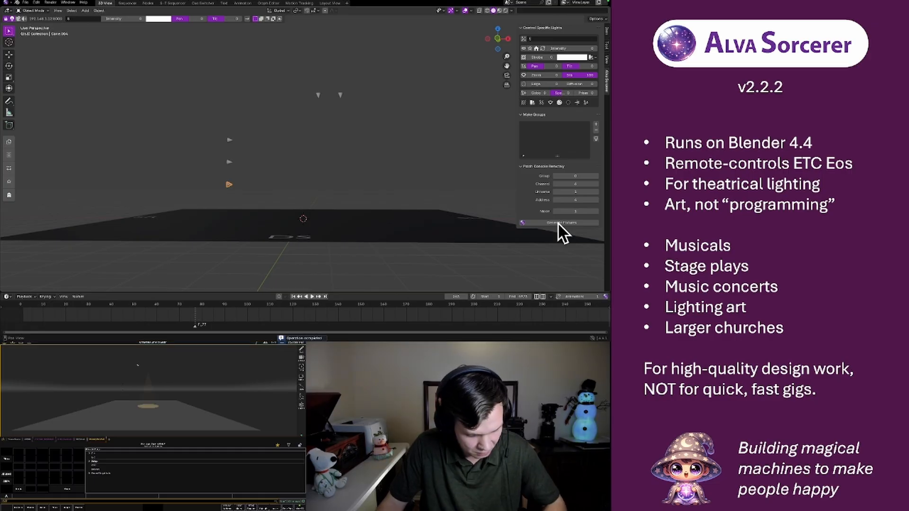
pyautogui.press('F4')
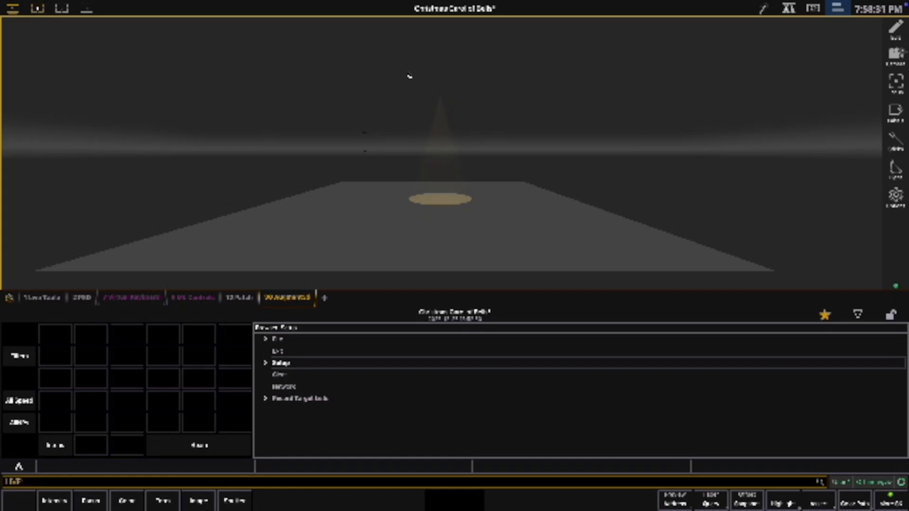
# Rename the "Left da da da da.005" animation strip as Bottom
pyautogui.press('F3')
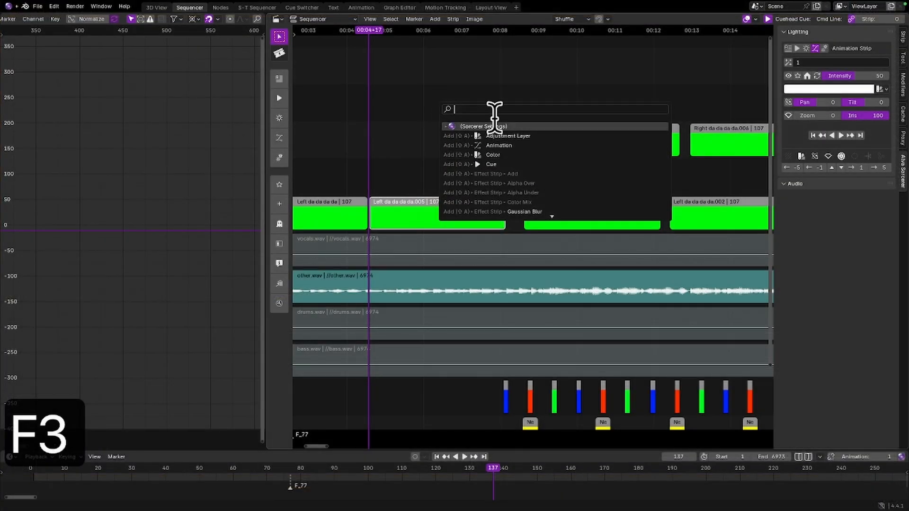
pyautogui.click(419, 105)
pyautogui.click(414, 201)
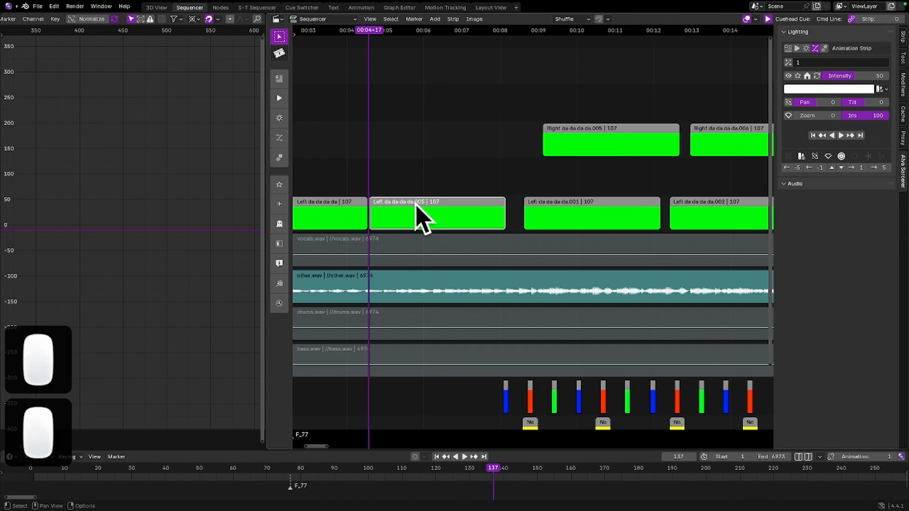
pyautogui.press('f')
pyautogui.click(358, 228)
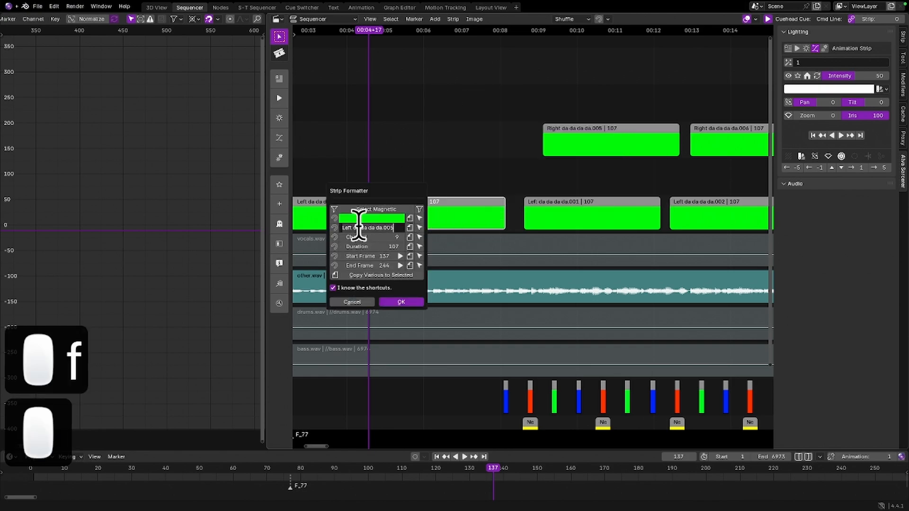
pyautogui.press('BackSpace')
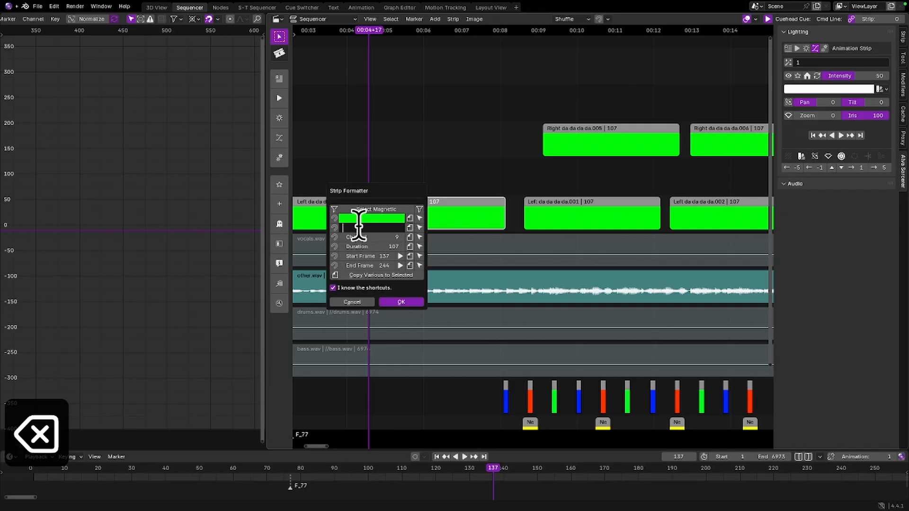
pyautogui.write('Top')
pyautogui.press('BackSpace')
pyautogui.press('BackSpace')
pyautogui.press('BackSpace')
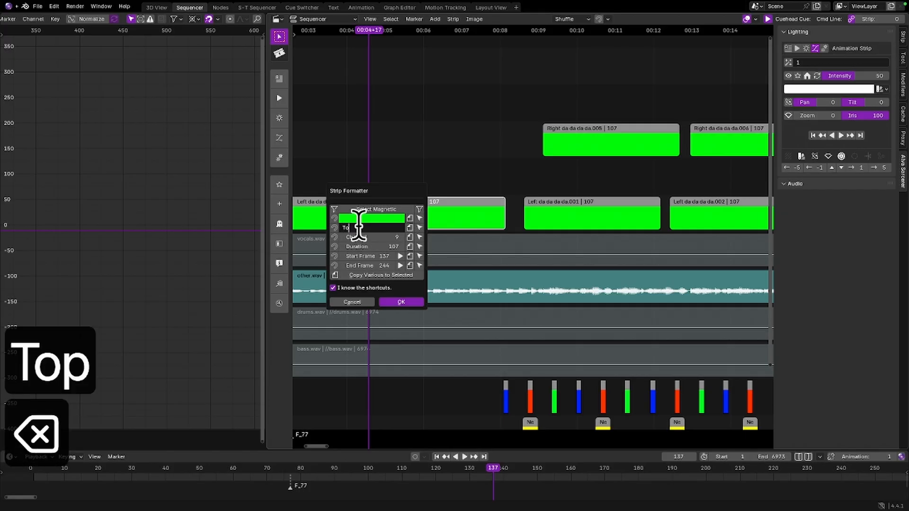
pyautogui.write('Bottom')
pyautogui.press('Return')
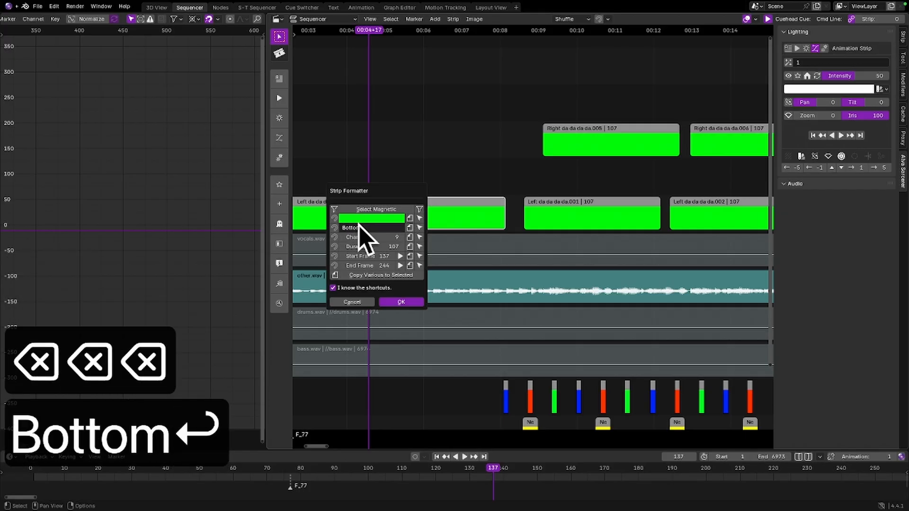
pyautogui.click(449, 138)
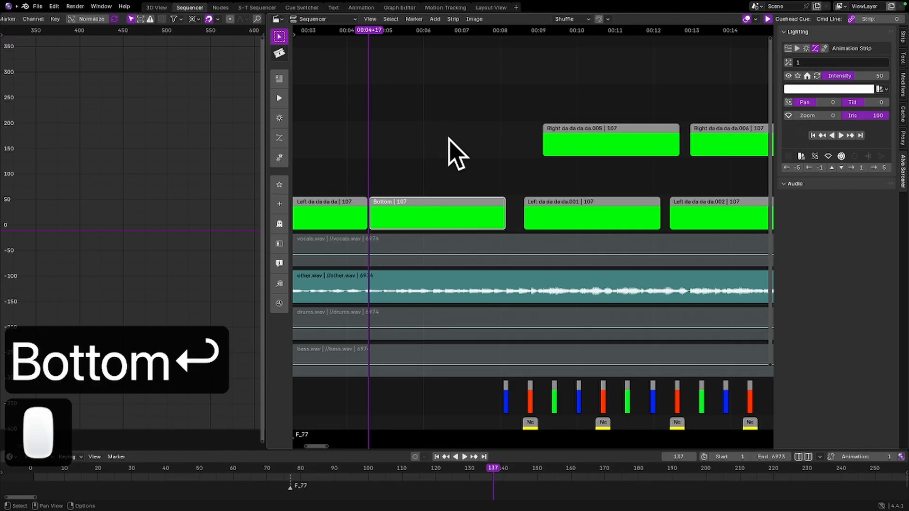
# Assign lighting channel 5 to the Bottom strip
pyautogui.click(829, 62)
pyautogui.press('BackSpace')
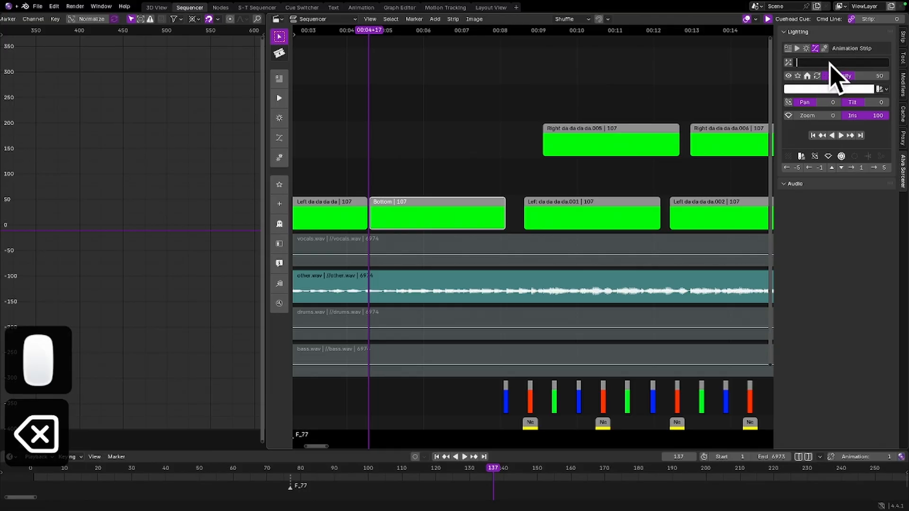
pyautogui.write('5')
pyautogui.press('Return')
# Duplicate the Bottom strip into the sequencer track directly above it, keeping the same start frame
pyautogui.click(422, 208)
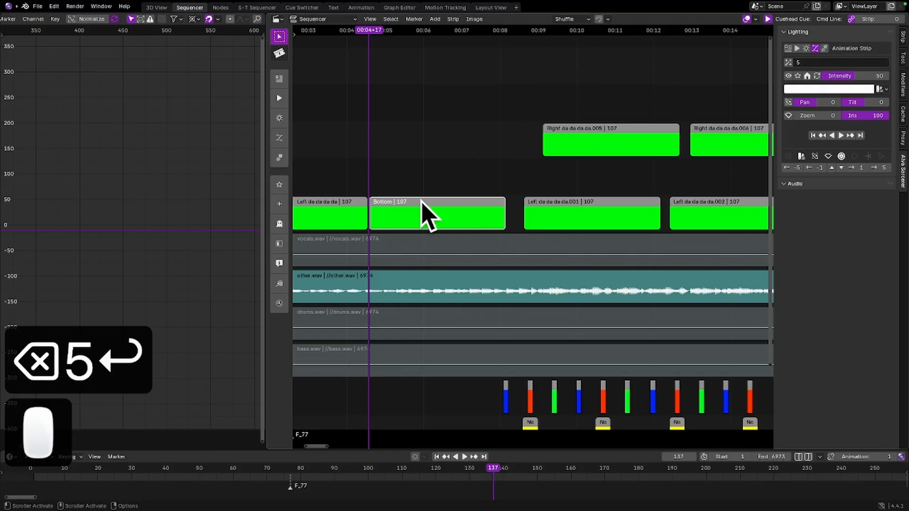
pyautogui.hotkey('shift', 'd')
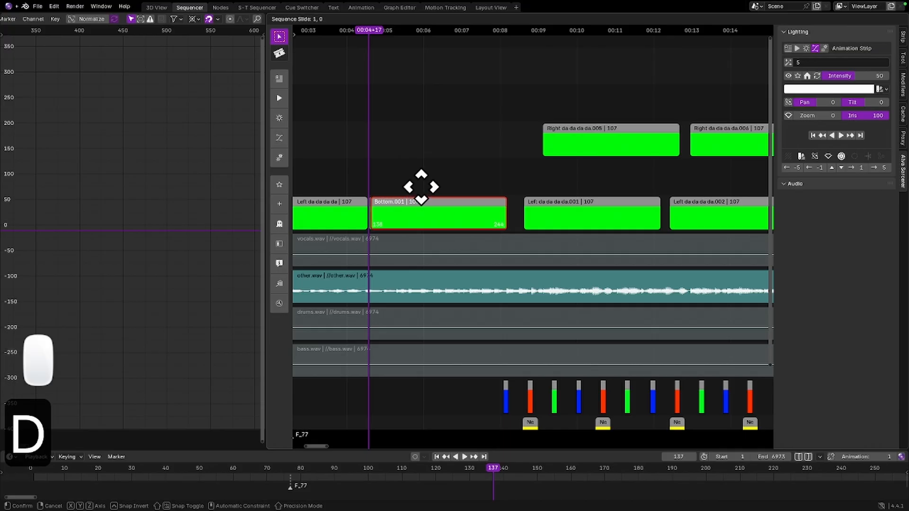
pyautogui.click(419, 181)
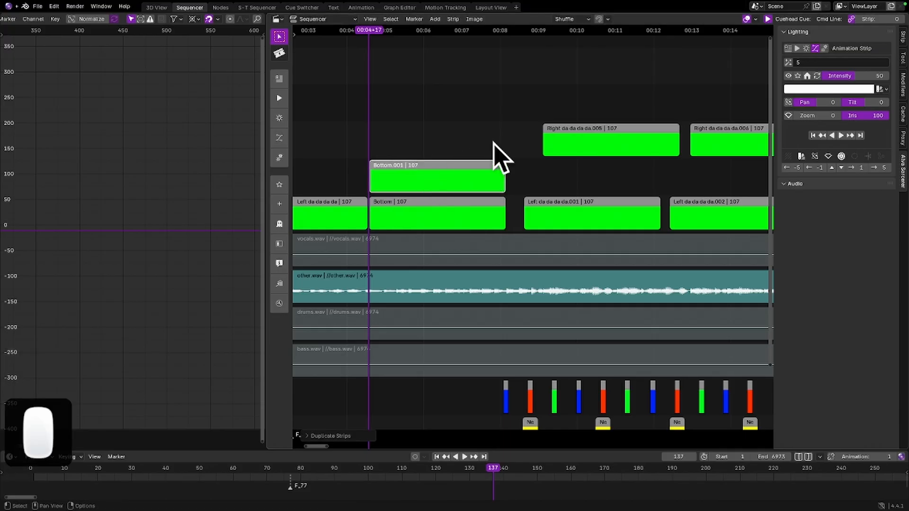
# Rename the duplicated strip above Bottom as Middle
pyautogui.press('f')
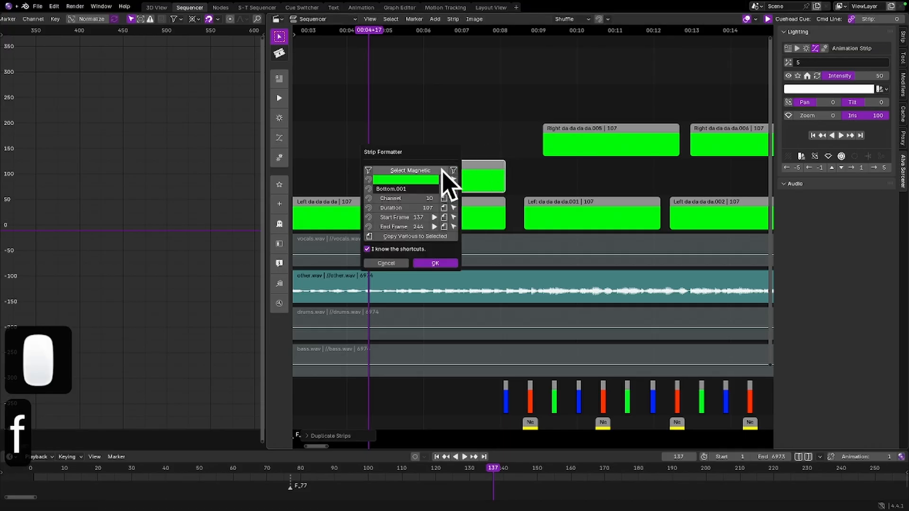
pyautogui.doubleClick(401, 189)
pyautogui.doubleClick(415, 189)
pyautogui.click(415, 189)
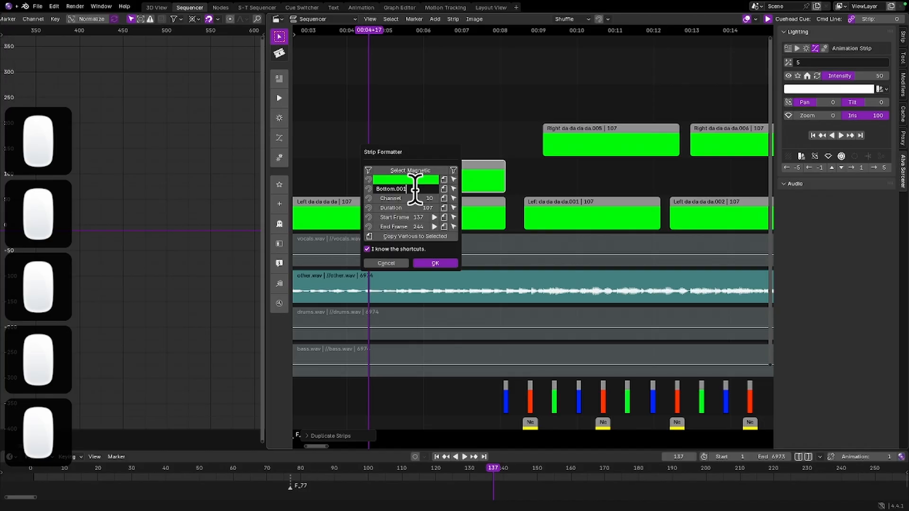
pyautogui.press('BackSpace')
pyautogui.press('BackSpace')
pyautogui.press('BackSpace')
pyautogui.press('BackSpace')
pyautogui.press('BackSpace')
pyautogui.press('BackSpace')
pyautogui.press('BackSpace')
pyautogui.press('BackSpace')
pyautogui.press('BackSpace')
pyautogui.press('BackSpace')
pyautogui.press('BackSpace')
pyautogui.press('BackSpace')
pyautogui.press('BackSpace')
pyautogui.write('M')
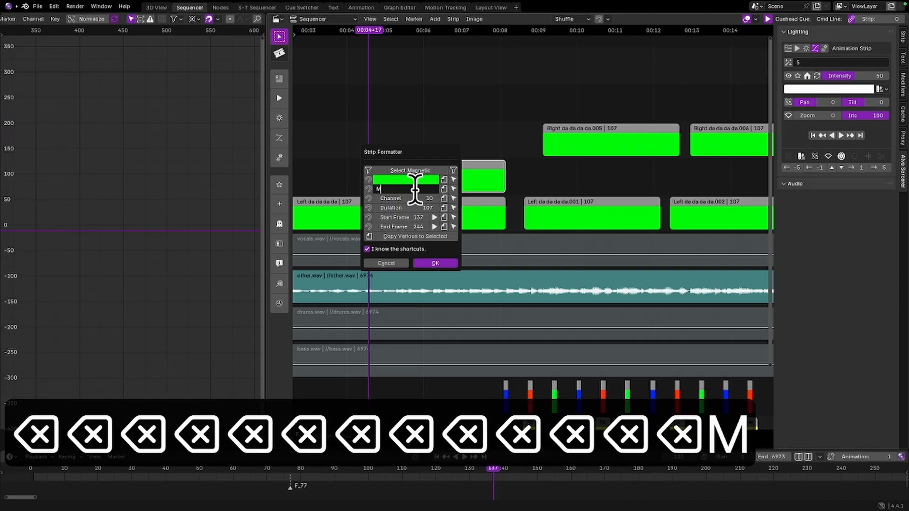
pyautogui.write('iddle')
pyautogui.press('Return')
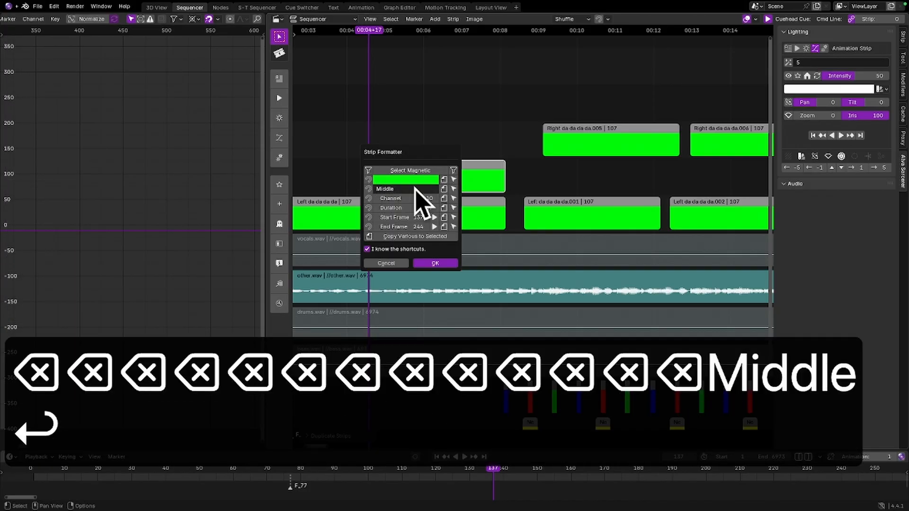
pyautogui.click(377, 122)
# Assign lighting channel 4 to the Middle strip
pyautogui.click(814, 64)
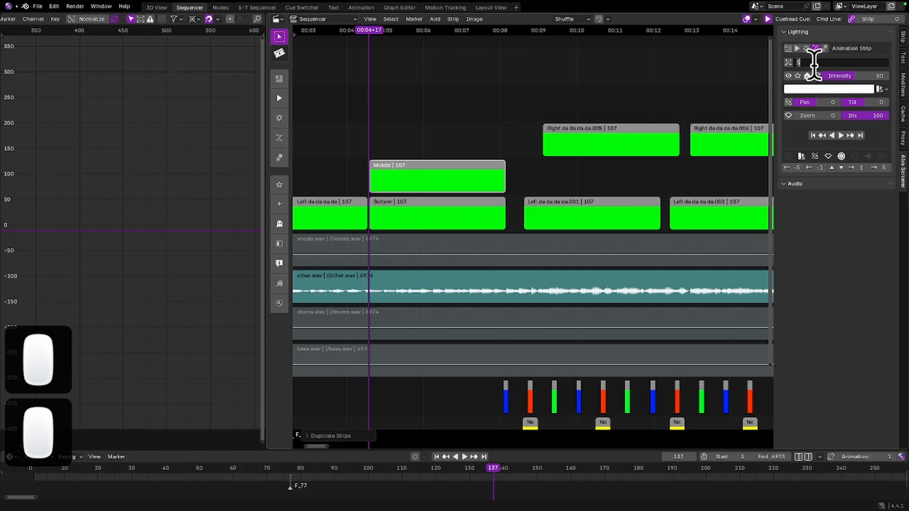
pyautogui.press('BackSpace')
pyautogui.write('4')
pyautogui.press('Return')
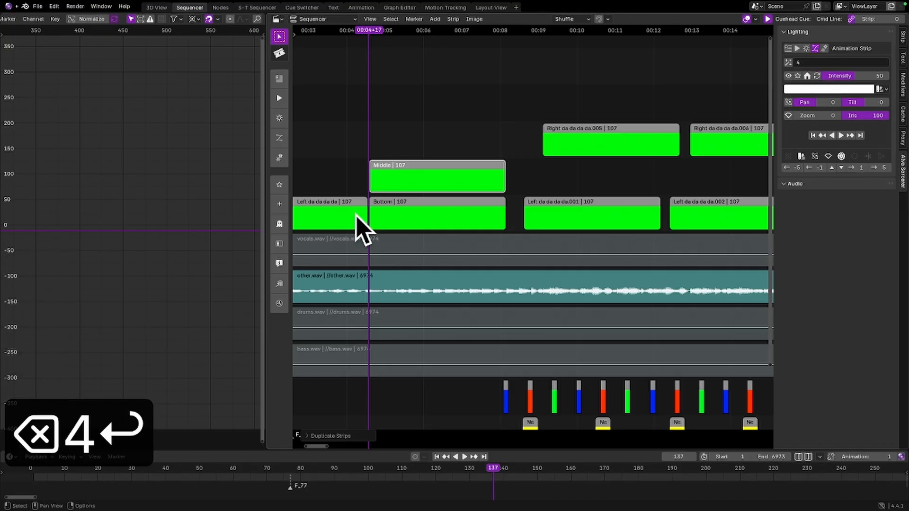
# Duplicate the Middle strip into the track directly above and assign lighting channel 3 to the copy
pyautogui.click(422, 179)
pyautogui.hotkey('shift', 'd')
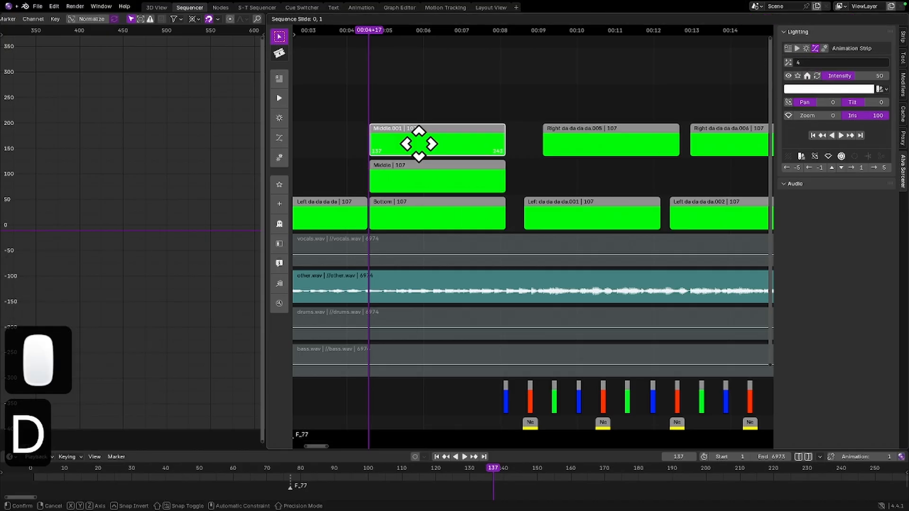
pyautogui.click(415, 142)
pyautogui.click(821, 62)
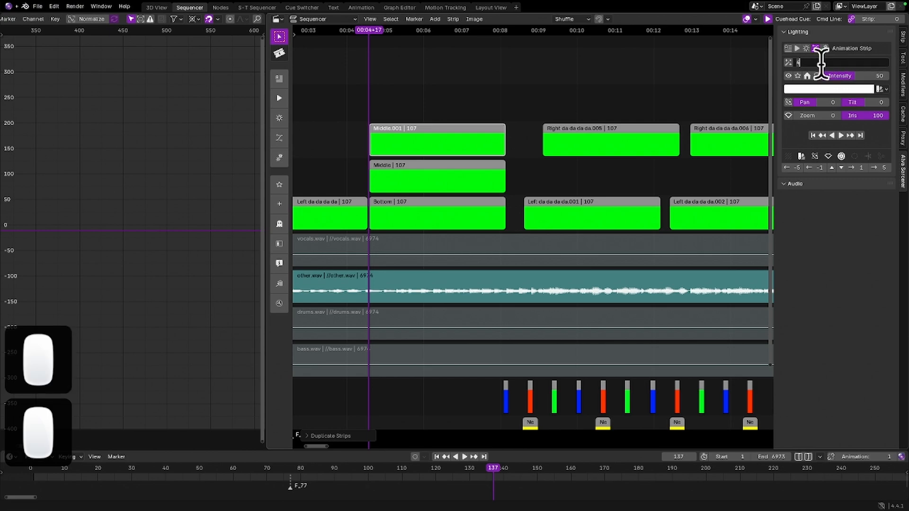
pyautogui.press('BackSpace')
pyautogui.write('3')
pyautogui.press('Return')
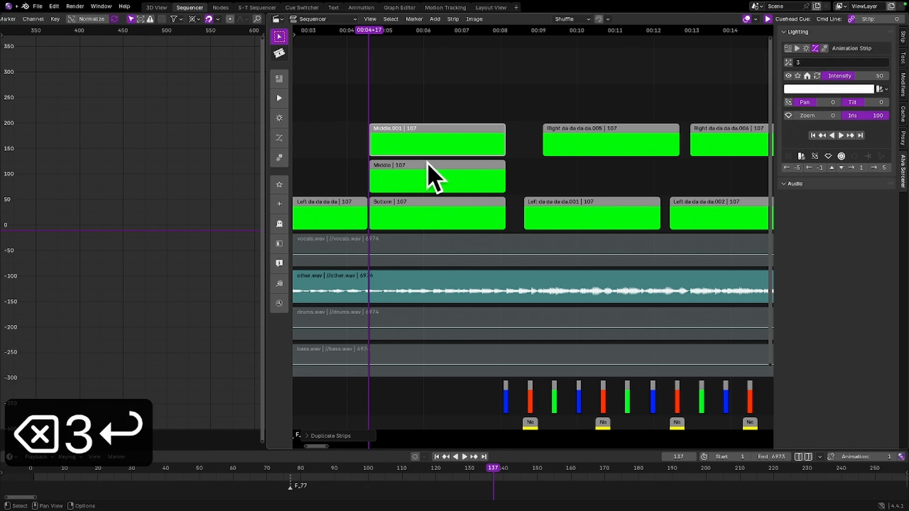
# Rename the uppermost duplicated strip above Middle as Top
pyautogui.click(422, 137)
pyautogui.press('f')
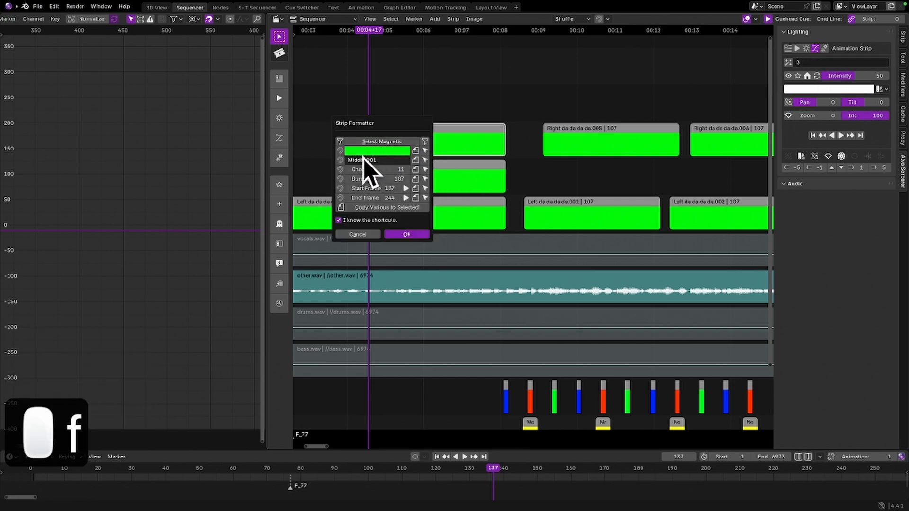
pyautogui.click(363, 160)
pyautogui.write('Top')
pyautogui.press('Return')
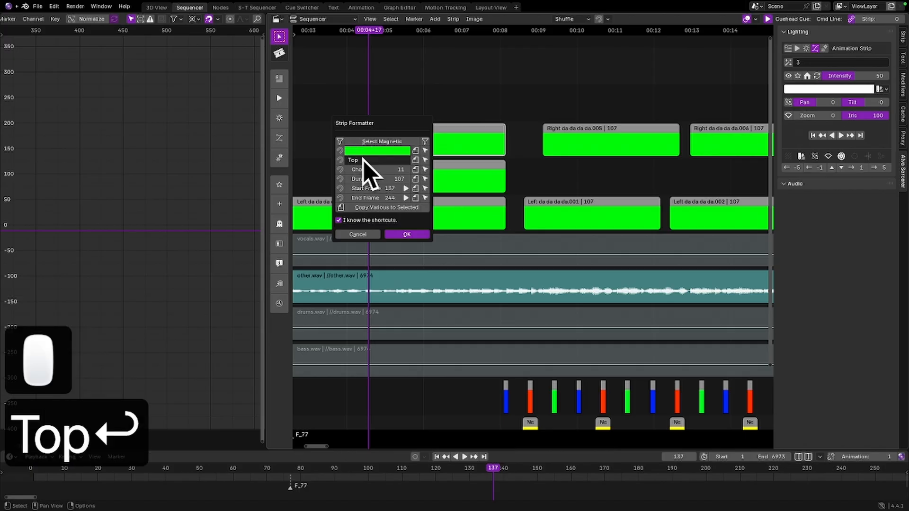
pyautogui.press('Return')
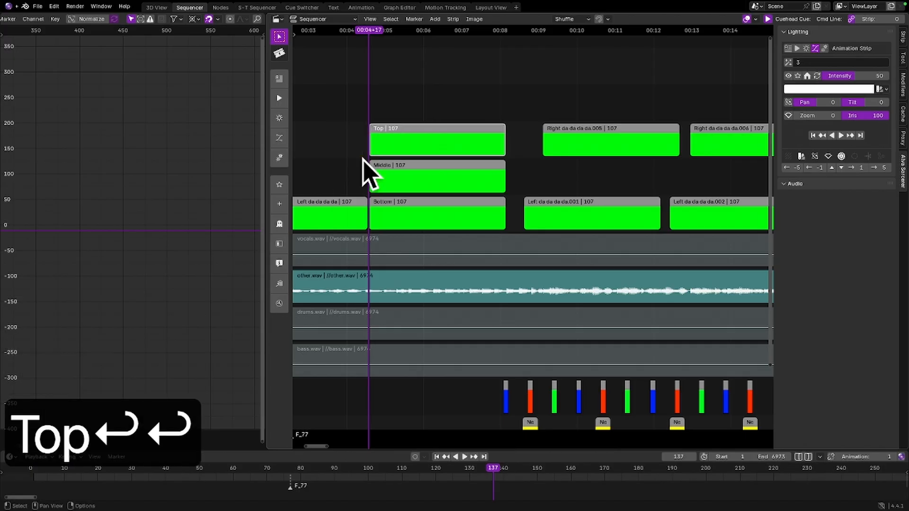
# Select the Bottom strip and play the music through the stacked strips to hear the phrase's timing
pyautogui.click(444, 198)
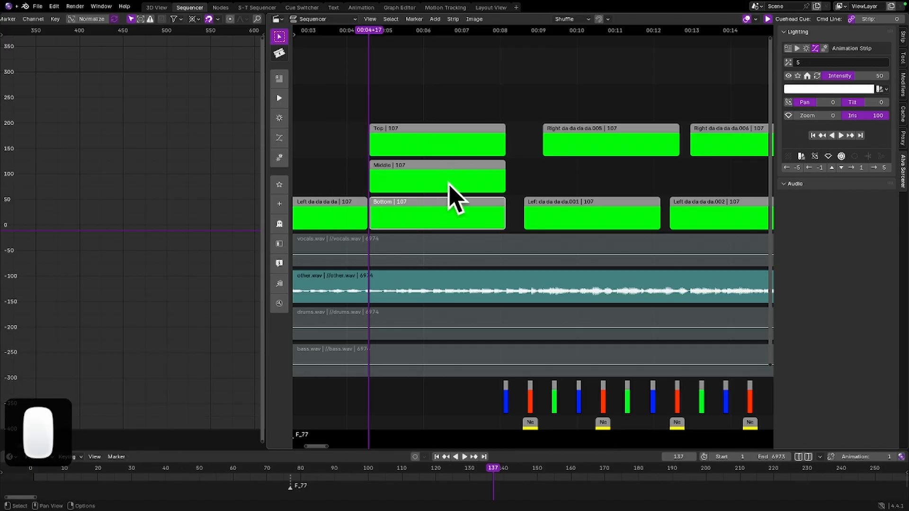
pyautogui.press('F1')
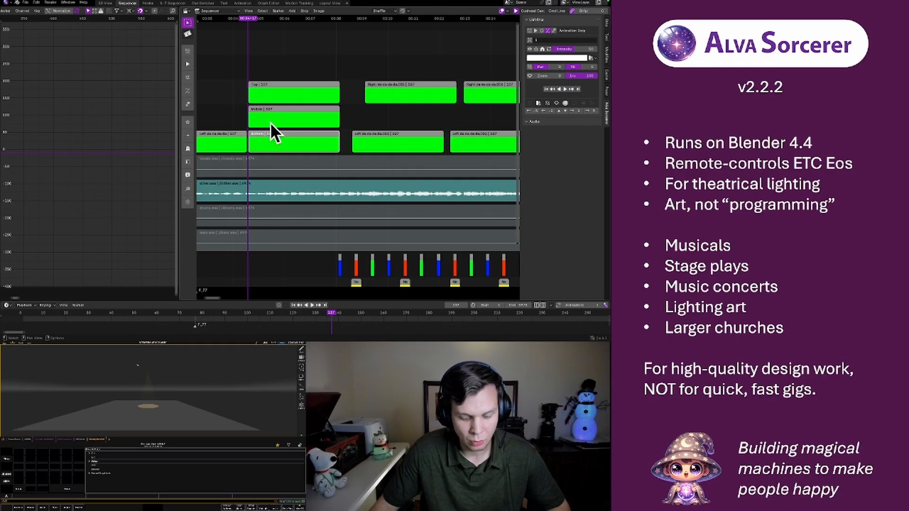
pyautogui.press('space')
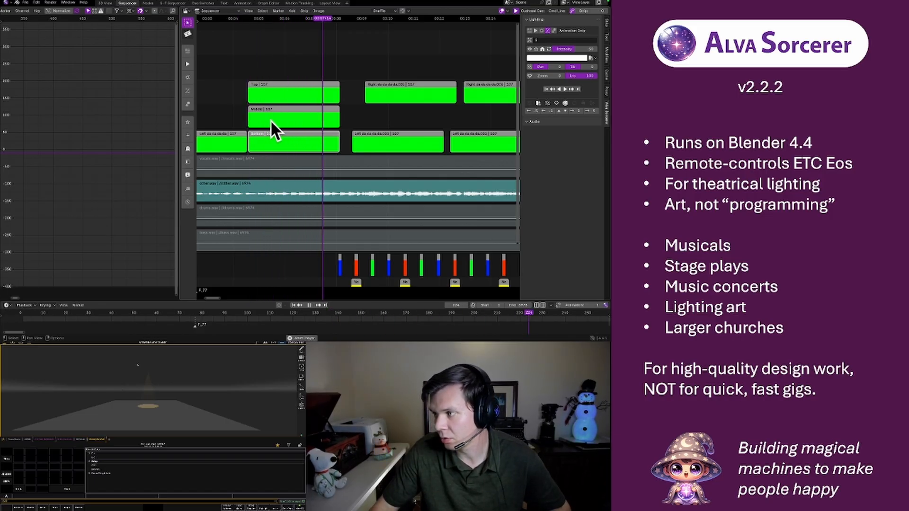
pyautogui.press('space')
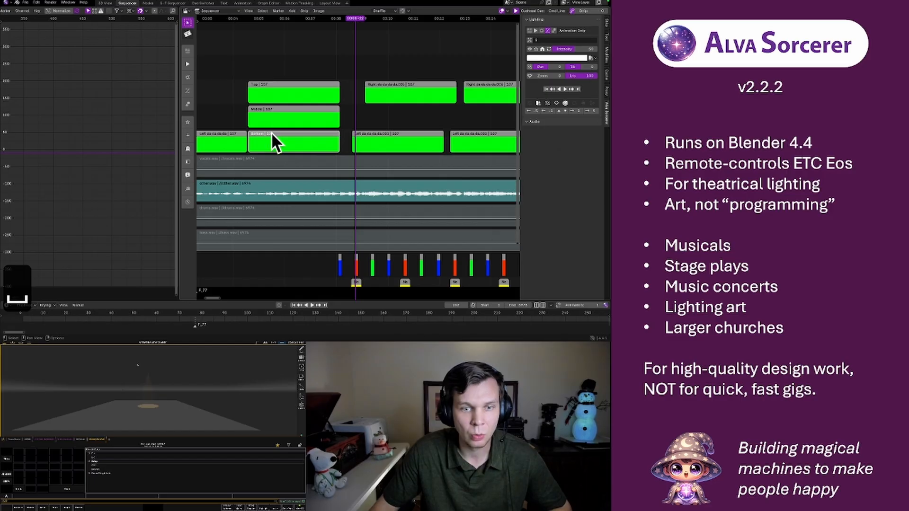
# Lower the Top strip's intensity to 0 and keyframe it with the playhead at the strip's start
pyautogui.click(278, 83)
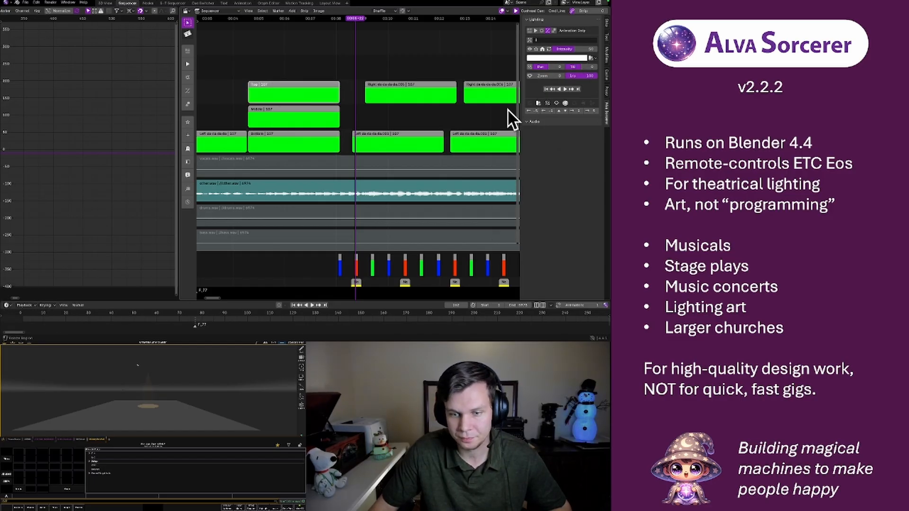
pyautogui.moveTo(569, 50); pyautogui.dragTo(560, 50)
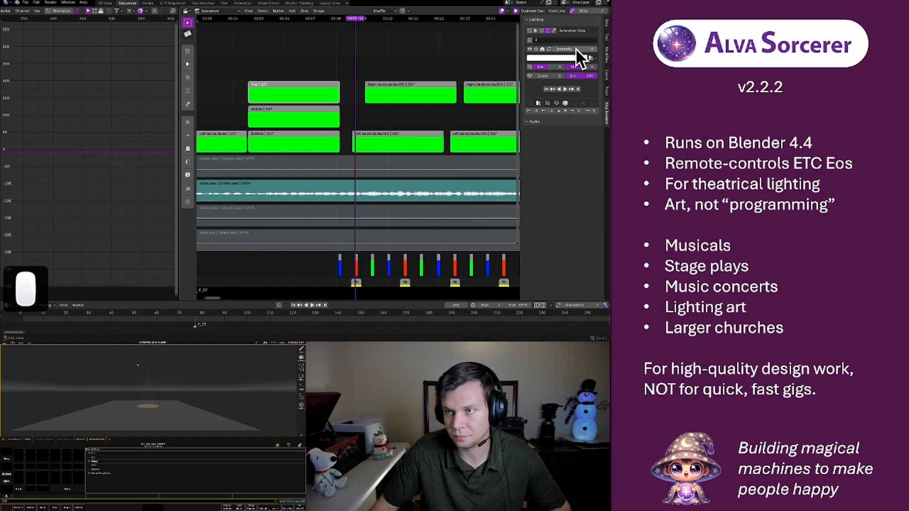
pyautogui.click(249, 19)
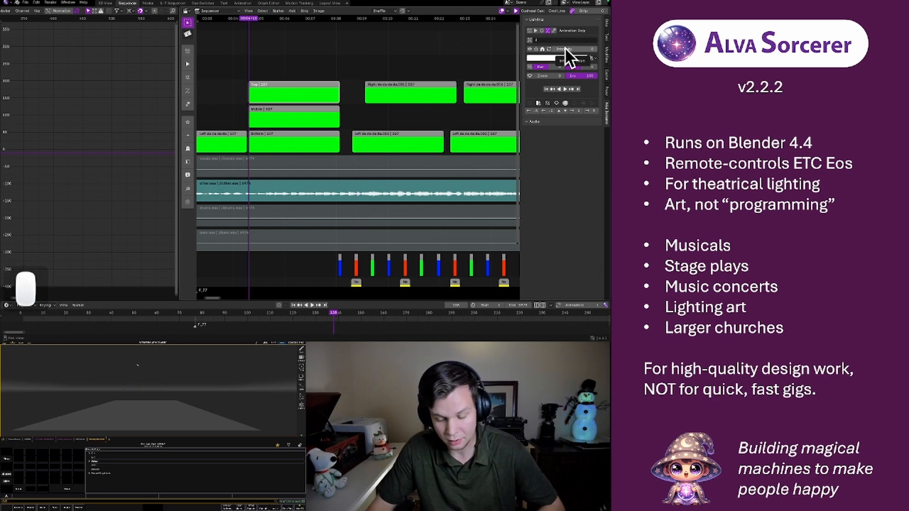
pyautogui.press('i')
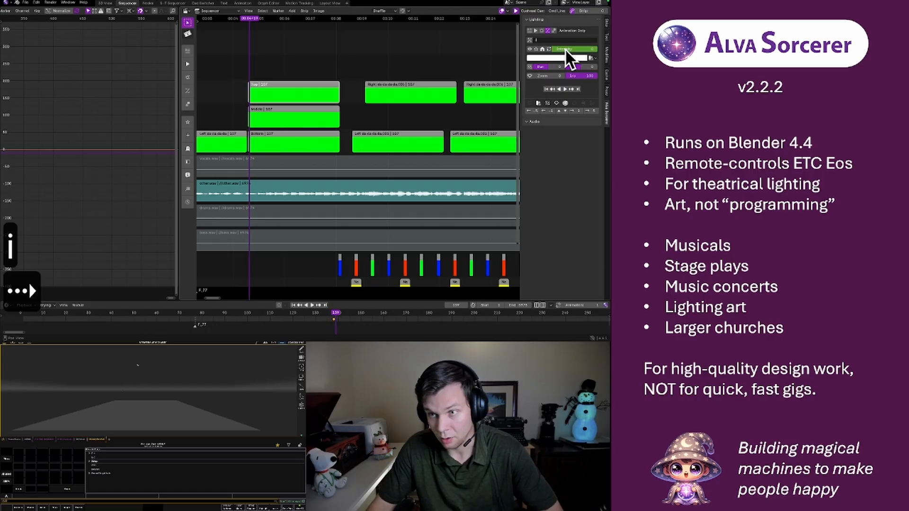
# Keyframe the Top strip's intensity at 100 at the playhead, and at 0 three frames after that peak
pyautogui.moveTo(564, 48); pyautogui.dragTo(584, 47)
pyautogui.press('i')
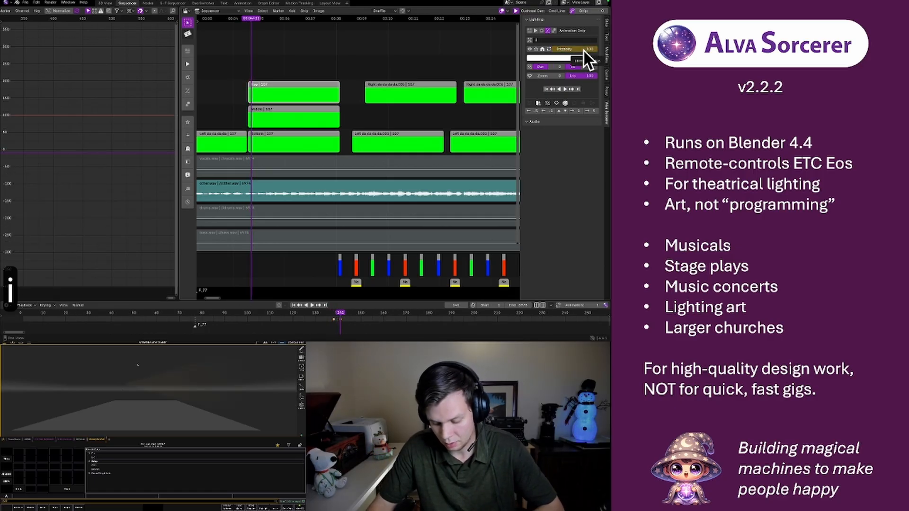
pyautogui.press('Right')
pyautogui.press('Right')
pyautogui.press('Right')
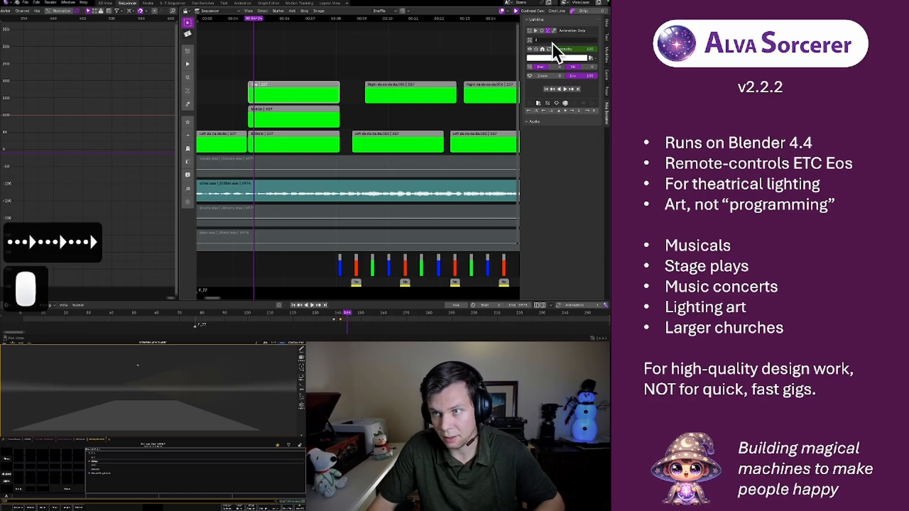
pyautogui.moveTo(566, 48); pyautogui.dragTo(553, 48)
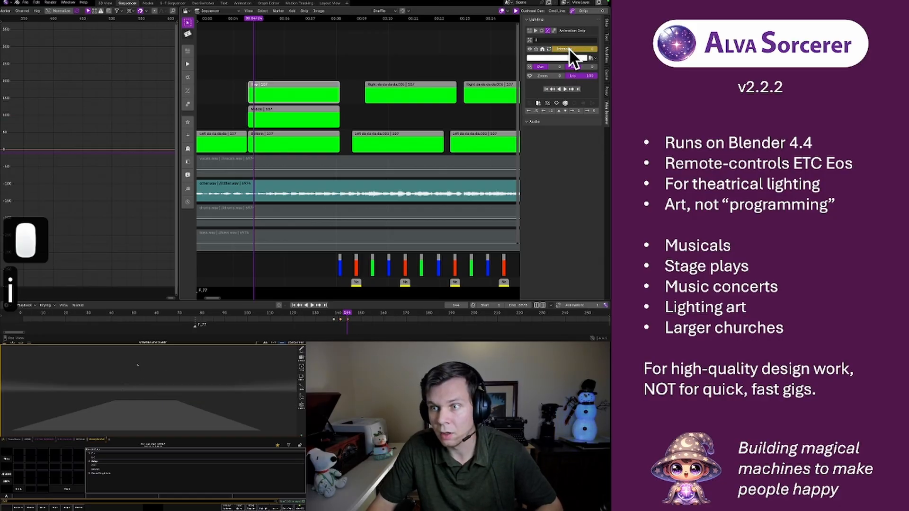
pyautogui.press('i')
# Examine the Top strip's full intensity curve in the Graph Editor and play the pulse from just before its first keyframe
pyautogui.press('a')
pyautogui.press('a')
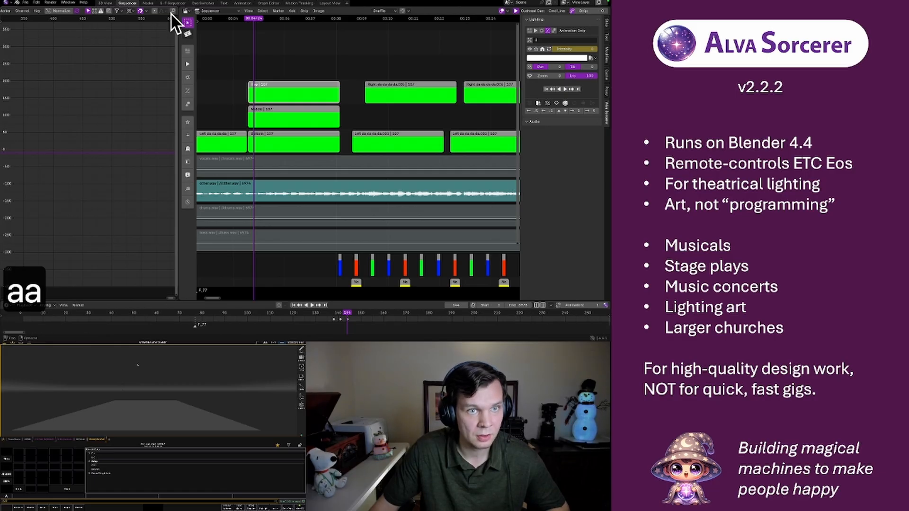
pyautogui.click(171, 13)
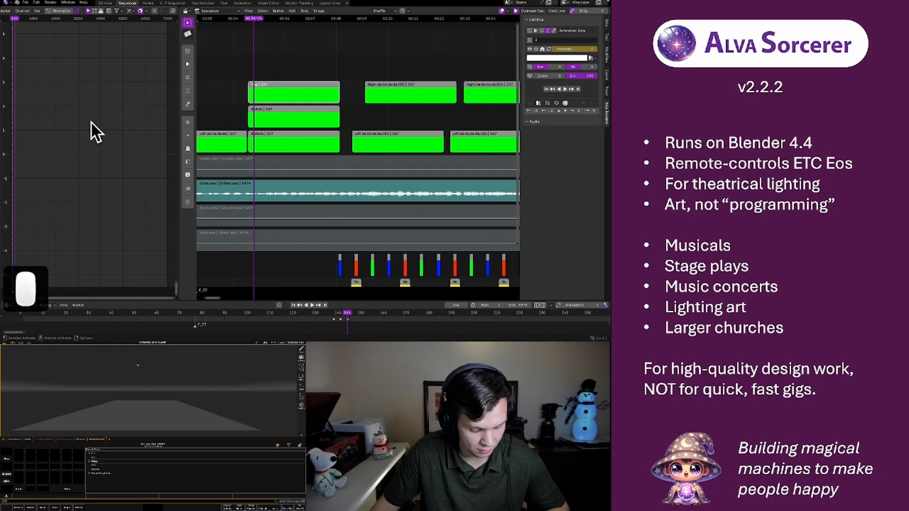
pyautogui.press('a')
pyautogui.click(172, 10)
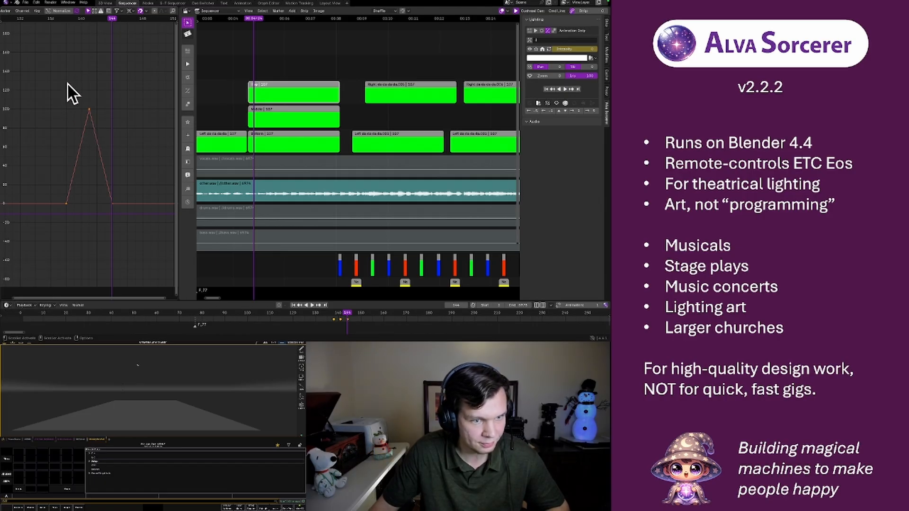
pyautogui.click(58, 18)
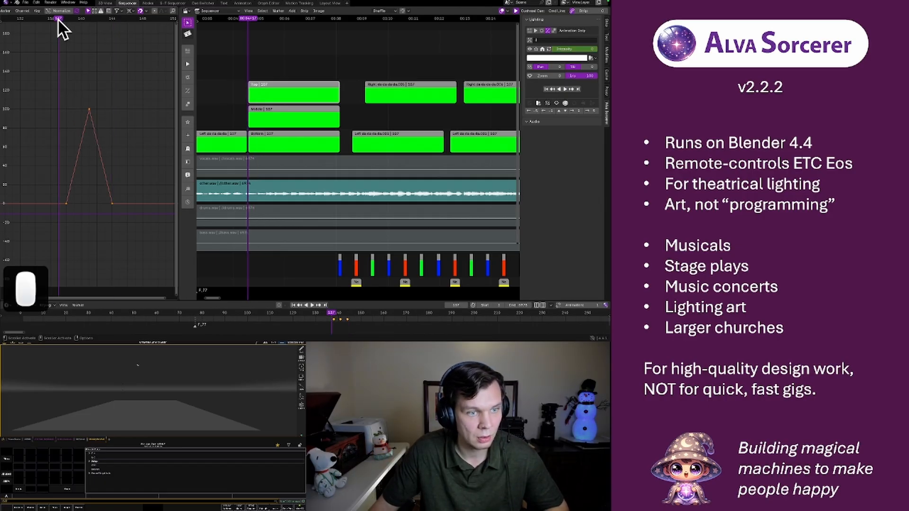
pyautogui.press('space')
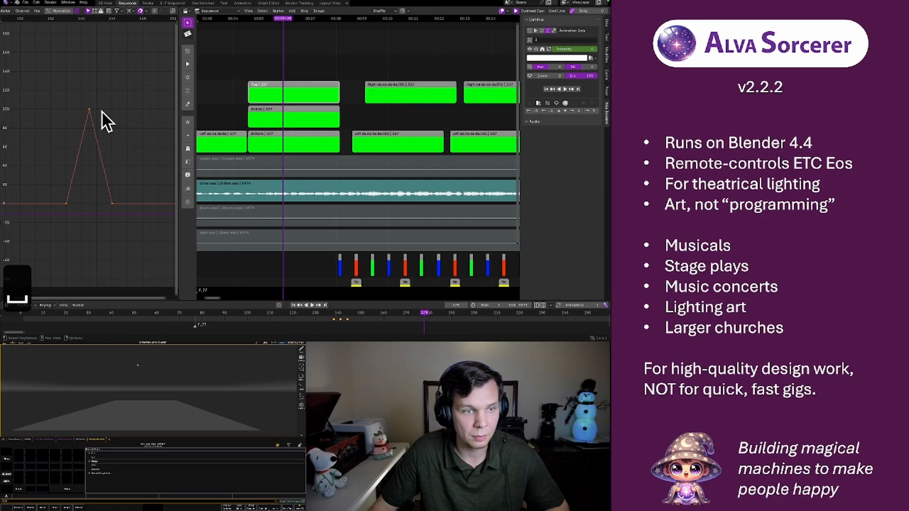
# Try to copy the Top strip's three intensity keyframes onto the Middle strip in the Graph Editor
pyautogui.click(55, 95)
pyautogui.moveTo(54, 95); pyautogui.dragTo(126, 209)
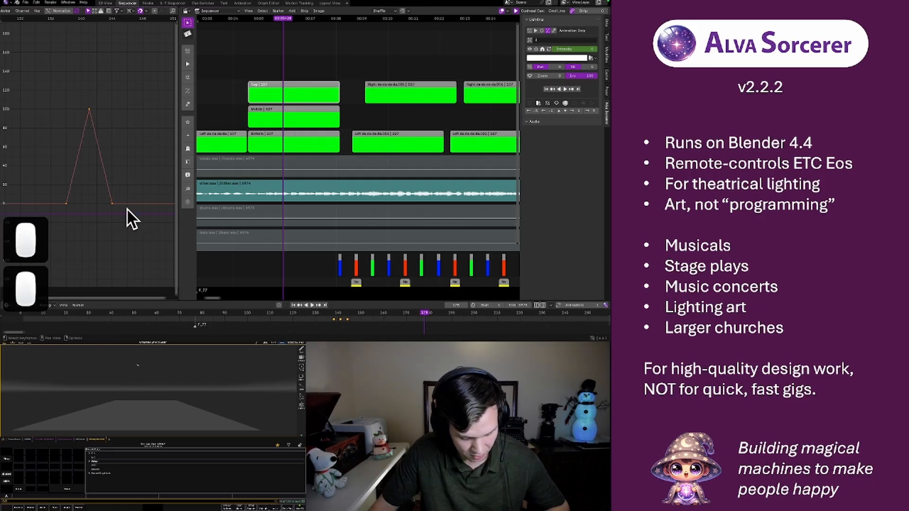
pyautogui.press('super+c')
pyautogui.click(273, 118)
pyautogui.click(38, 121)
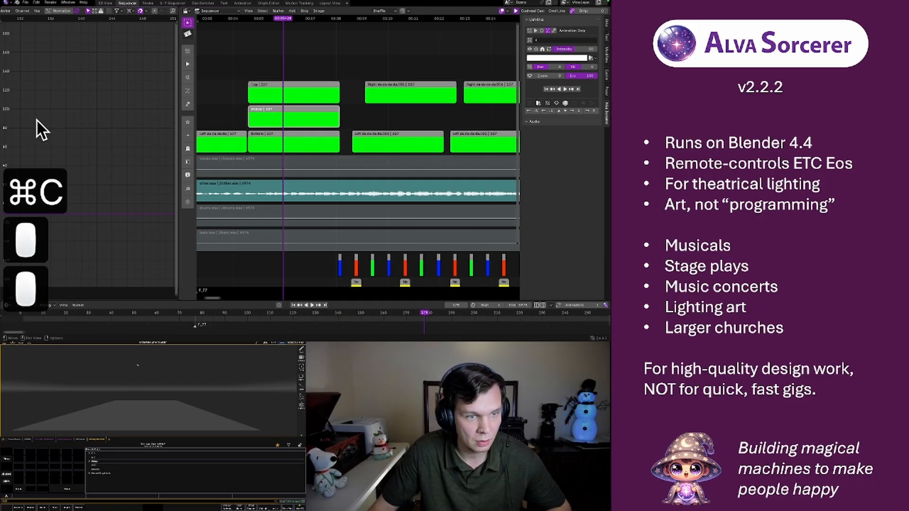
pyautogui.press('super+v')
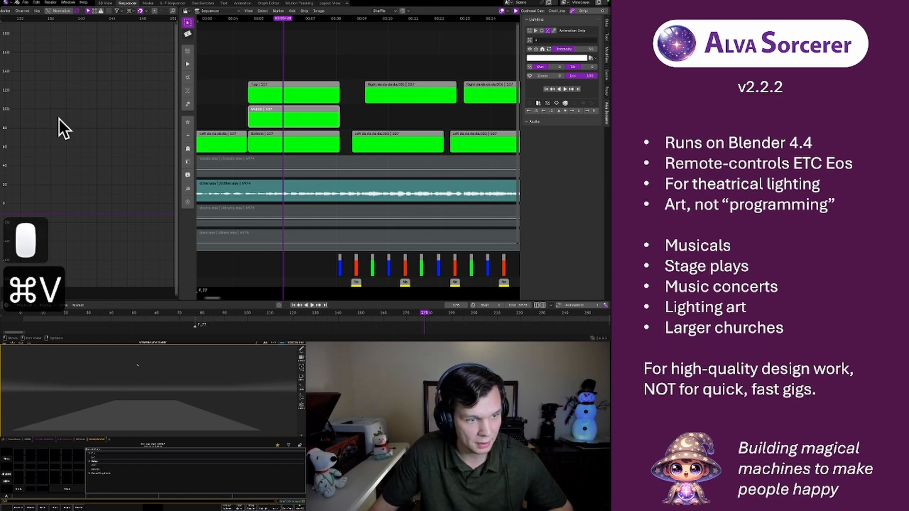
pyautogui.press('Home')
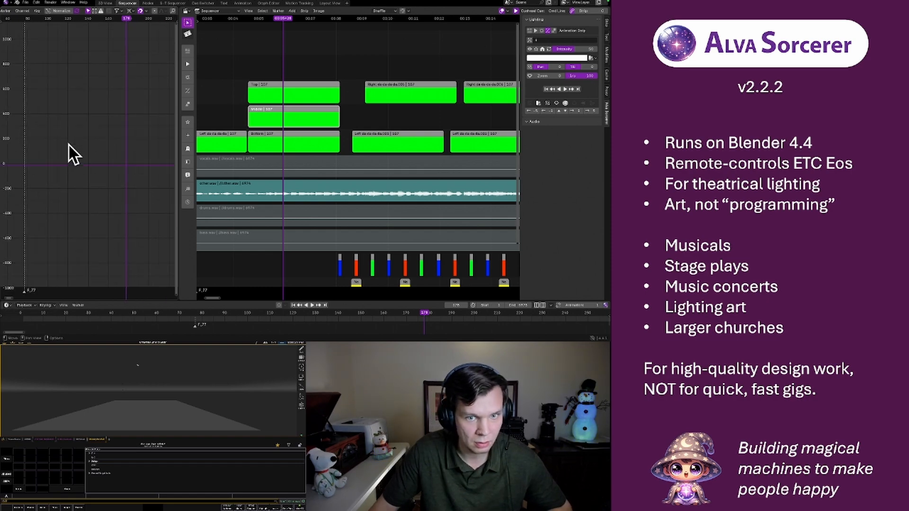
pyautogui.click(273, 99)
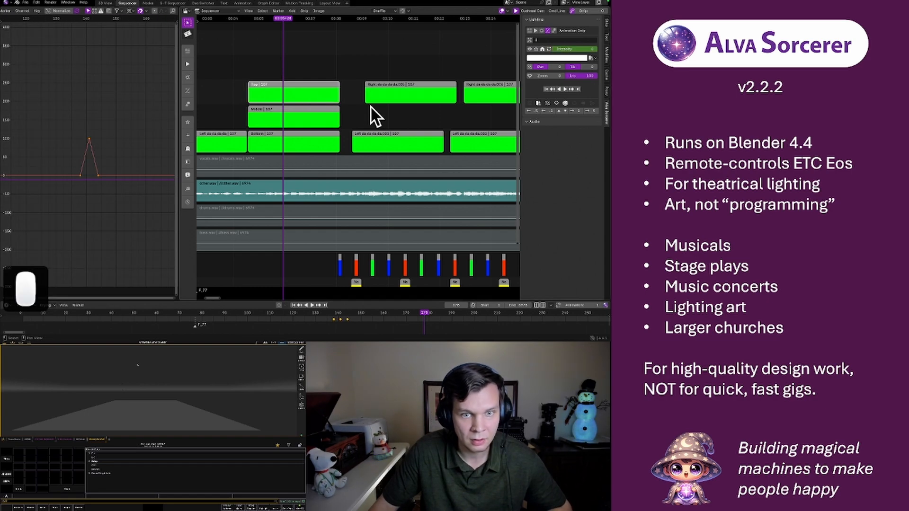
pyautogui.rightClick(565, 49)
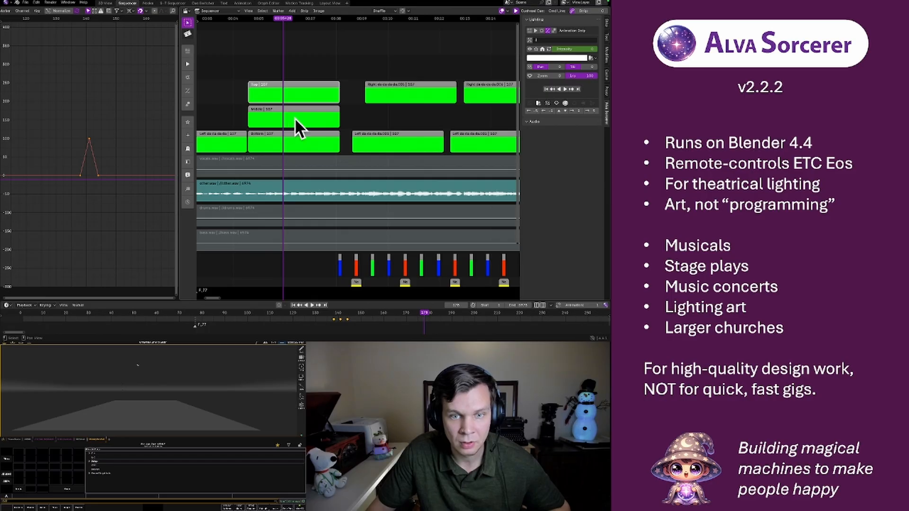
# Turn on auto keying and keyframe the Middle strip's intensity at 0 at the strip's start
pyautogui.click(360, 100)
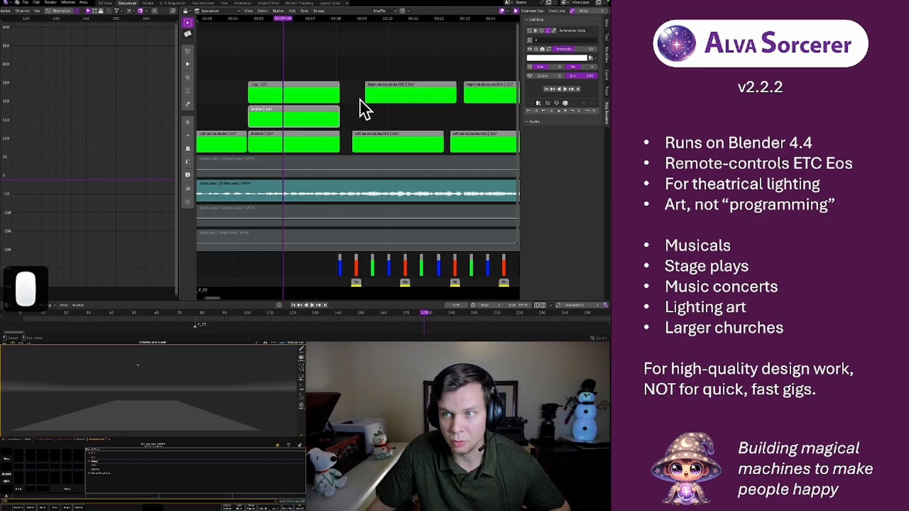
pyautogui.click(279, 305)
pyautogui.click(249, 18)
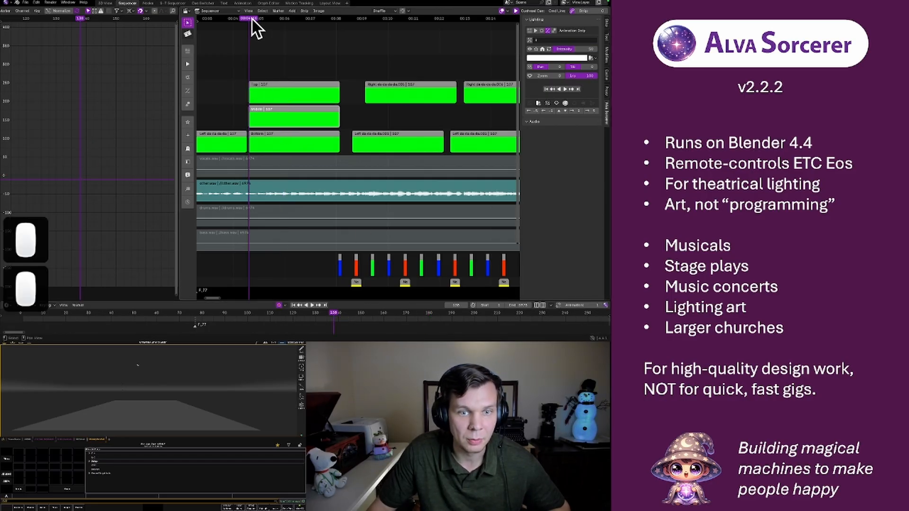
pyautogui.moveTo(570, 48); pyautogui.dragTo(551, 47)
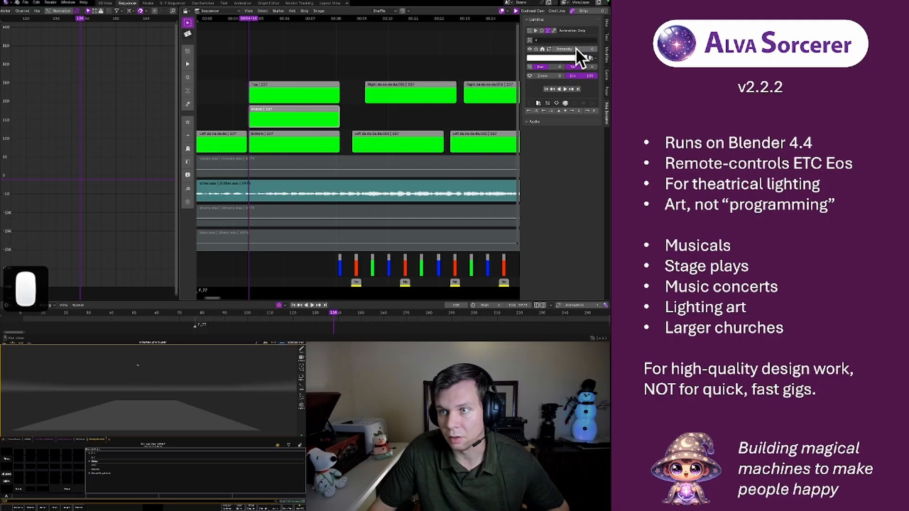
pyautogui.press('i')
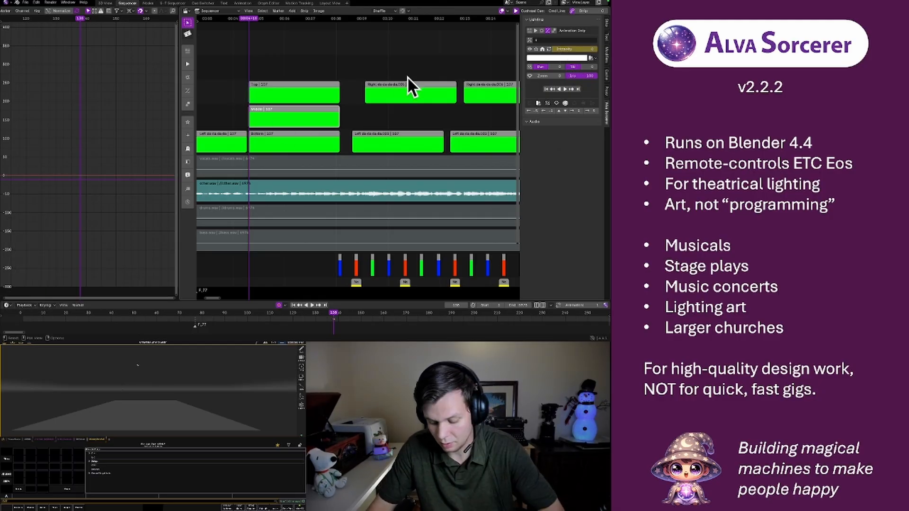
# Record the Middle strip's intensity peak of 100 two frames further on and its return to 0 after two more frames
pyautogui.press('Right')
pyautogui.press('Right')
pyautogui.moveTo(562, 48)
pyautogui.mouseDown()
pyautogui.moveTo(590, 49)
pyautogui.moveTo(547, 49)
pyautogui.moveTo(564, 48)
pyautogui.mouseUp()
pyautogui.press('Right')
pyautogui.press('Right')
# Keyframe the Bottom strip's intensity at 0 with the playhead at frame 137, the strip's start
pyautogui.click(268, 138)
pyautogui.press('Left')
pyautogui.press('Left')
pyautogui.press('Left')
pyautogui.press('Left')
pyautogui.press('Left')
pyautogui.press('Left')
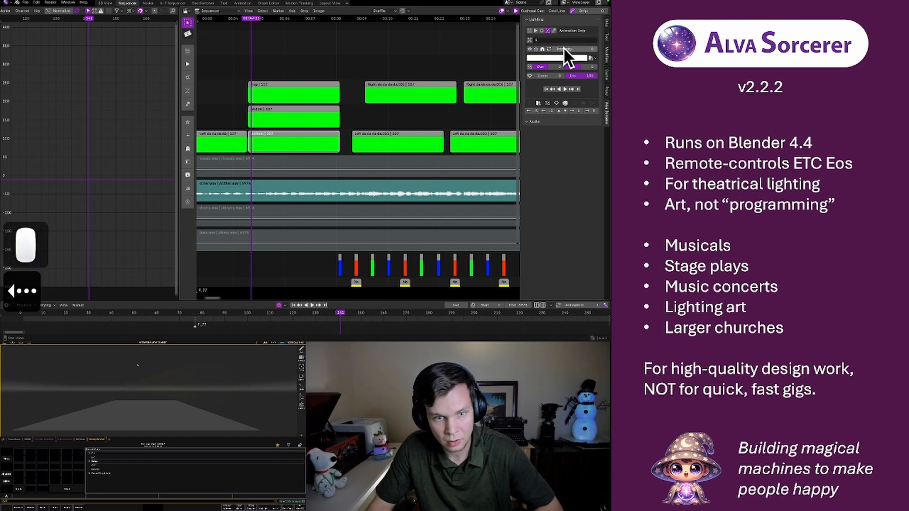
pyautogui.press('Left')
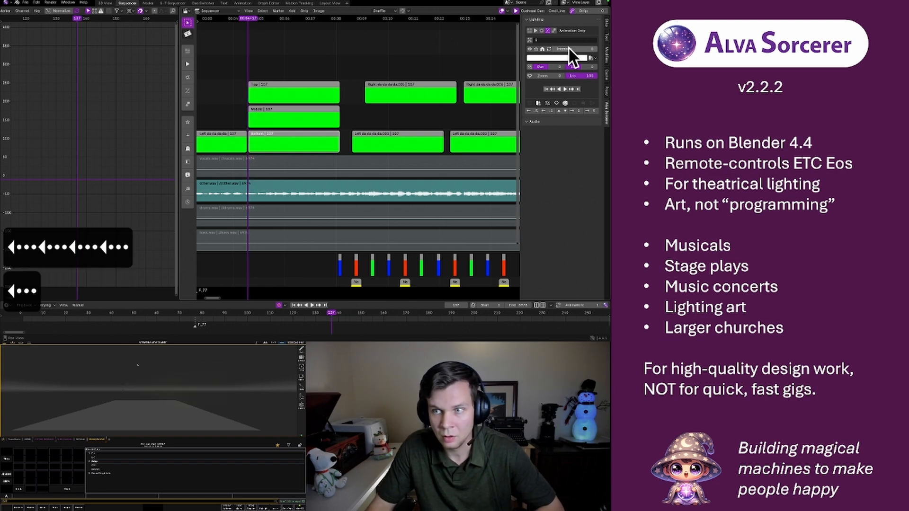
pyautogui.click(570, 48)
pyautogui.press('Return')
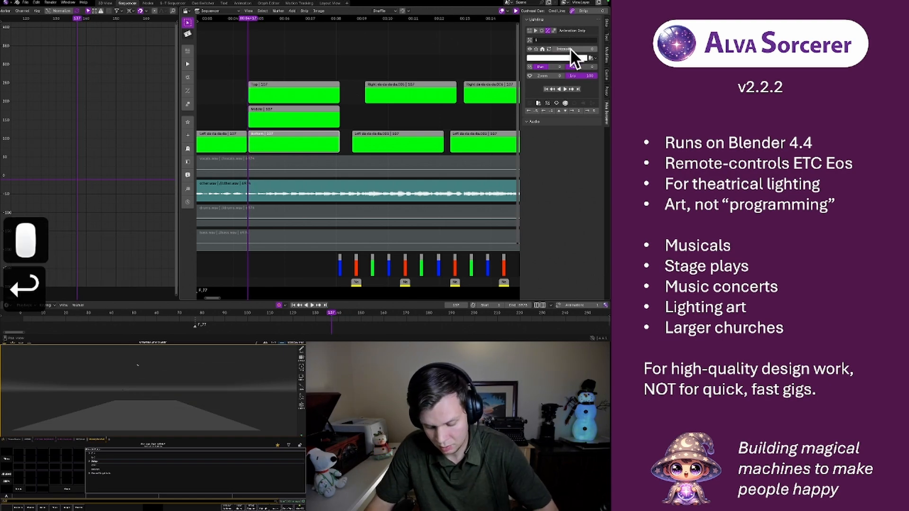
pyautogui.press('i')
# Record the Bottom strip's intensity at 100 and back at 0 at two-frame intervals, and turn auto keying off
pyautogui.press('Right')
pyautogui.press('Right')
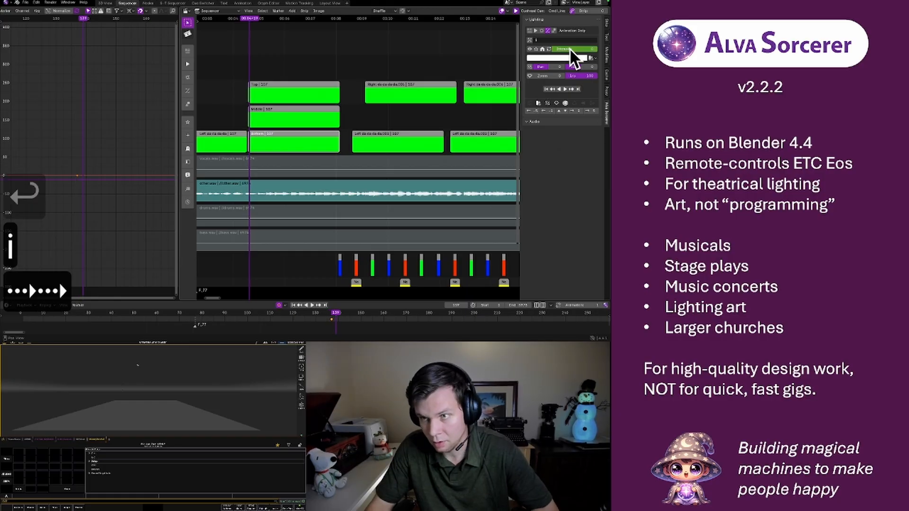
pyautogui.moveTo(569, 47); pyautogui.dragTo(588, 51)
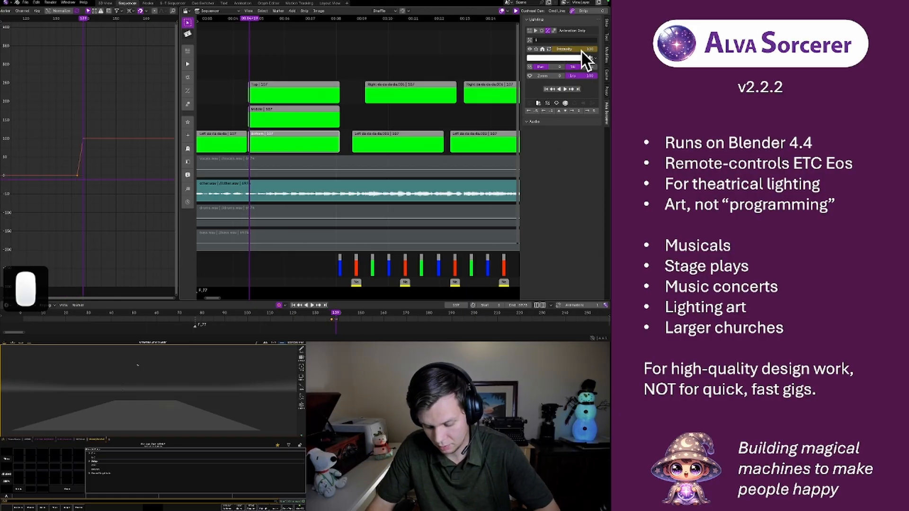
pyautogui.press('Right')
pyautogui.press('Right')
pyautogui.moveTo(583, 50); pyautogui.dragTo(564, 49)
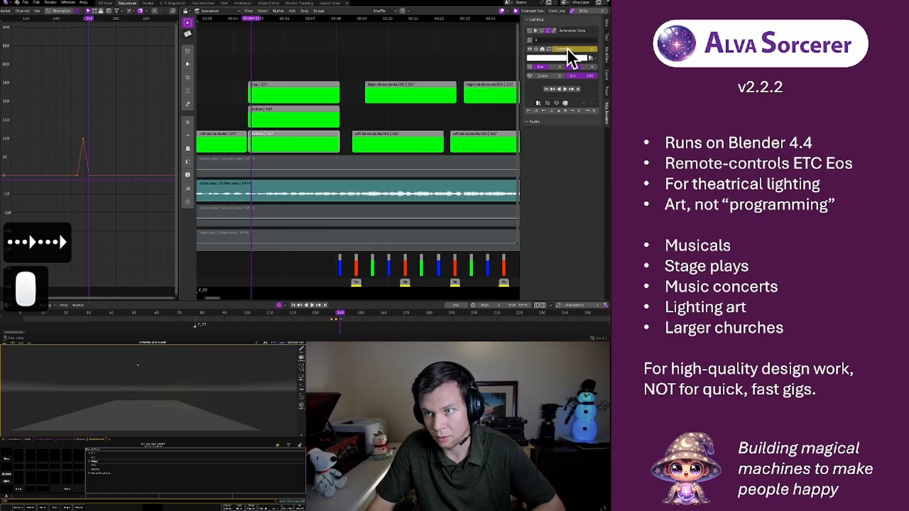
pyautogui.click(279, 305)
# Play the music from the start of the stacked strips to check the three intensity pulses
pyautogui.press('space')
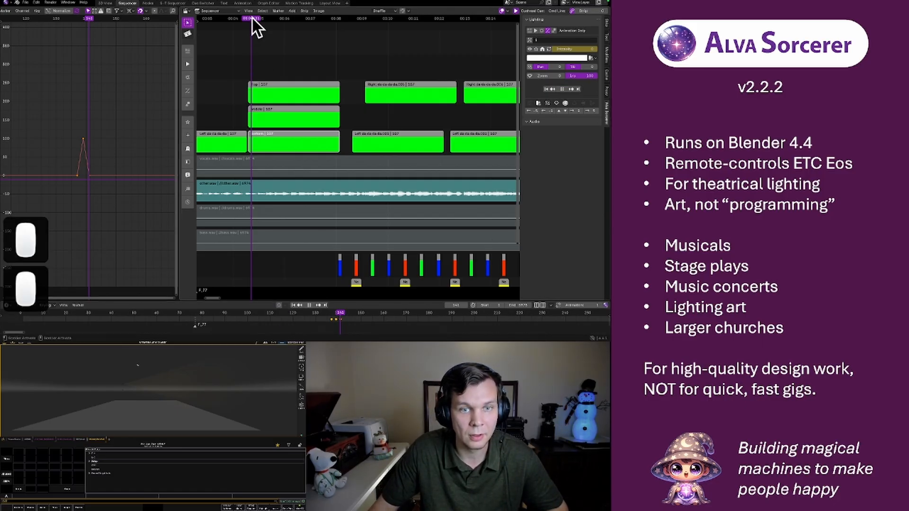
pyautogui.moveTo(251, 16); pyautogui.dragTo(248, 18)
pyautogui.press('space')
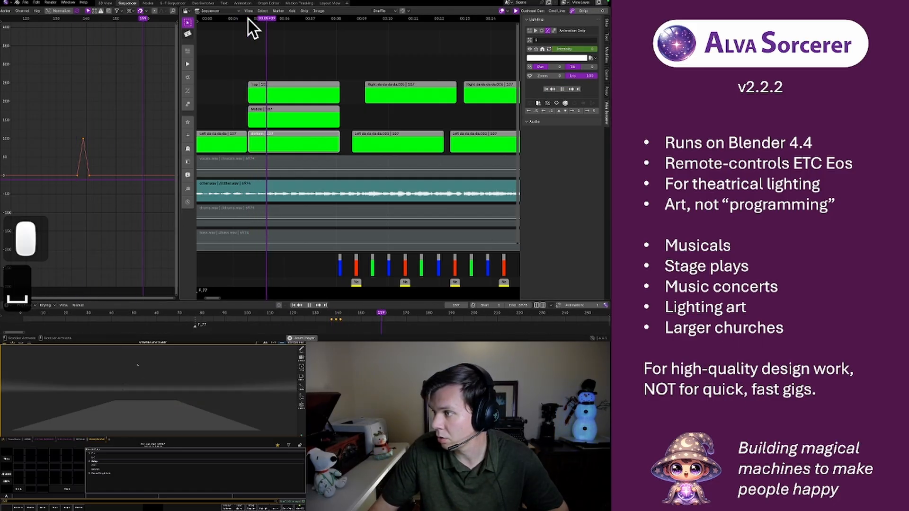
pyautogui.press('space')
pyautogui.press('space')
pyautogui.press('space')
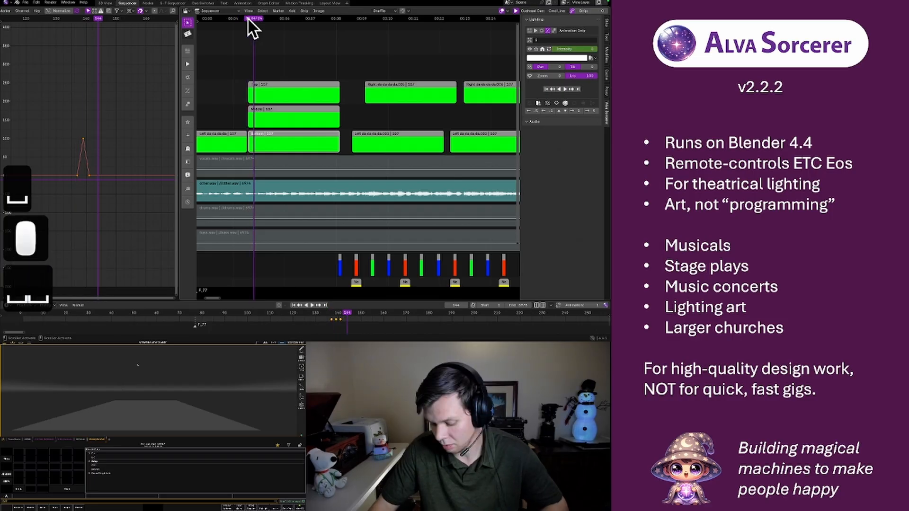
# Step frame by frame through the opening of the stacked strips to work out the spacing between pulses
pyautogui.press('Right')
pyautogui.press('Right')
pyautogui.press('Right')
pyautogui.press('Right')
pyautogui.press('Right')
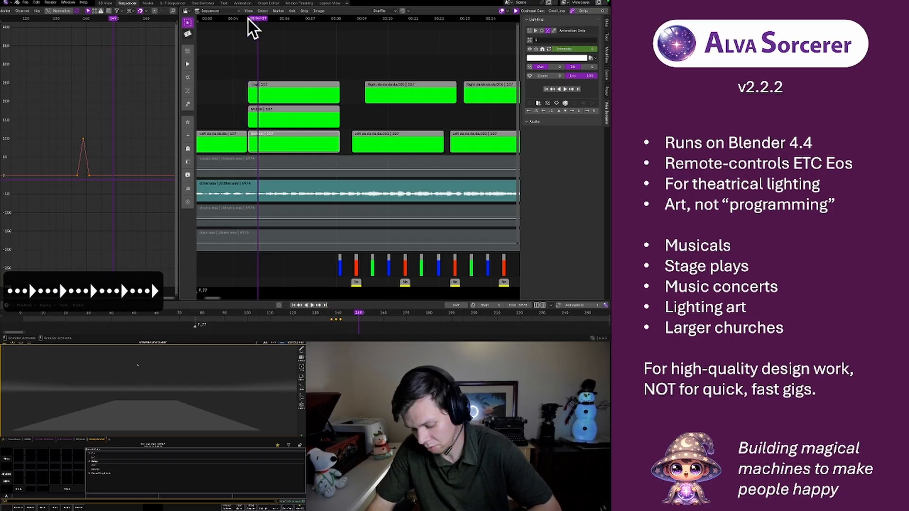
pyautogui.press('Left')
pyautogui.press('Left')
pyautogui.press('Left')
pyautogui.press('Left')
pyautogui.press('Left')
pyautogui.press('Left')
pyautogui.press('Left')
pyautogui.press('Left')
pyautogui.press('Left')
pyautogui.press('Left')
pyautogui.press('Left')
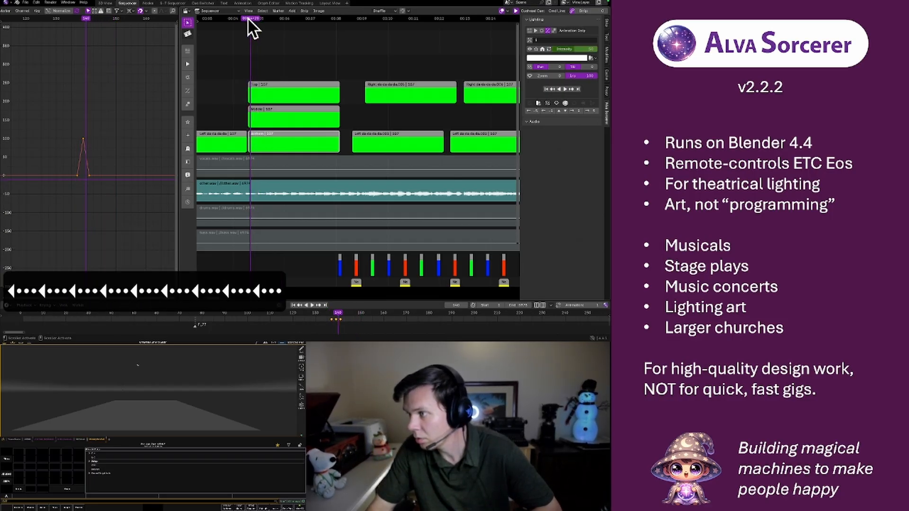
pyautogui.press('Left')
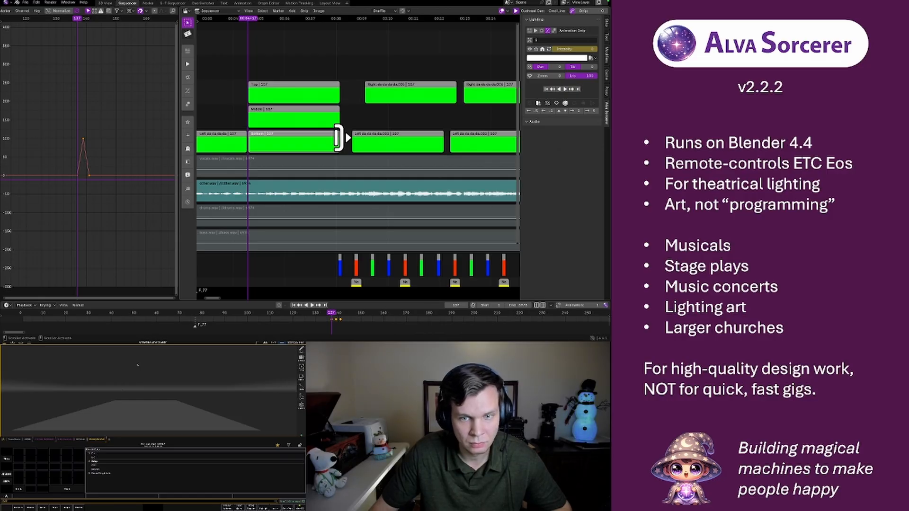
# Nudge the Bottom strip about eight frames later in the sequencer to delay its pulse
pyautogui.click(274, 137)
pyautogui.press('r')
pyautogui.press('r')
pyautogui.press('r')
pyautogui.press('r')
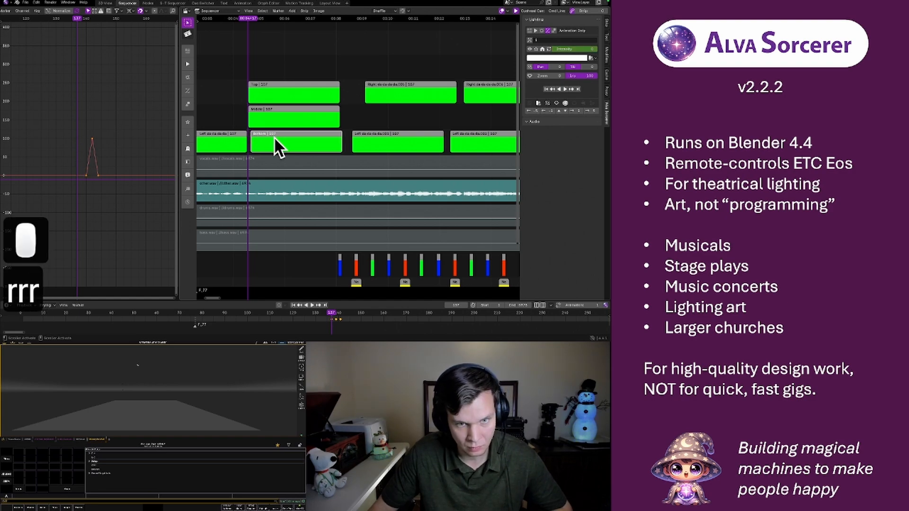
pyautogui.press('r')
pyautogui.press('r')
# Nudge the Middle strip three frames later so its pulse falls between those of Top and Bottom
pyautogui.press('r')
pyautogui.press('r')
pyautogui.click(272, 115)
pyautogui.press('r')
pyautogui.press('r')
pyautogui.press('r')
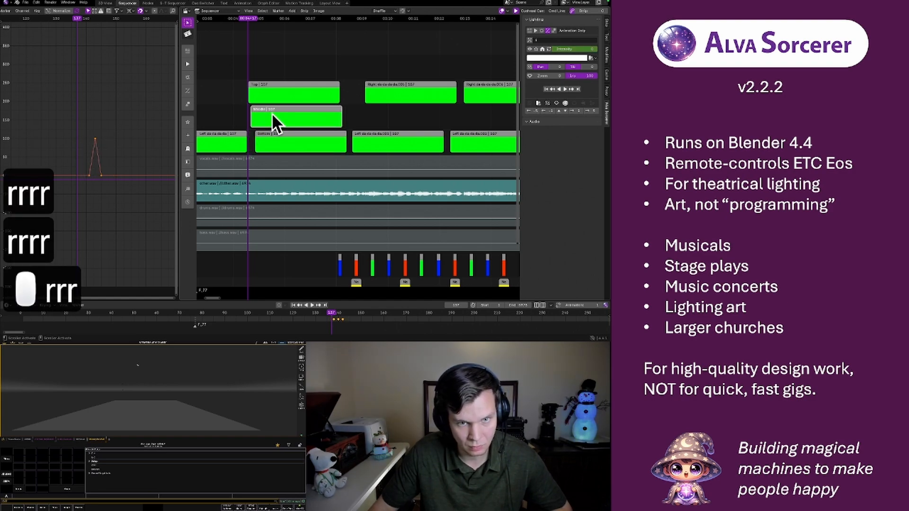
# Play the staggered strips with the music and compare the intensity curves of the Top, Middle and Bottom strips
pyautogui.press('space')
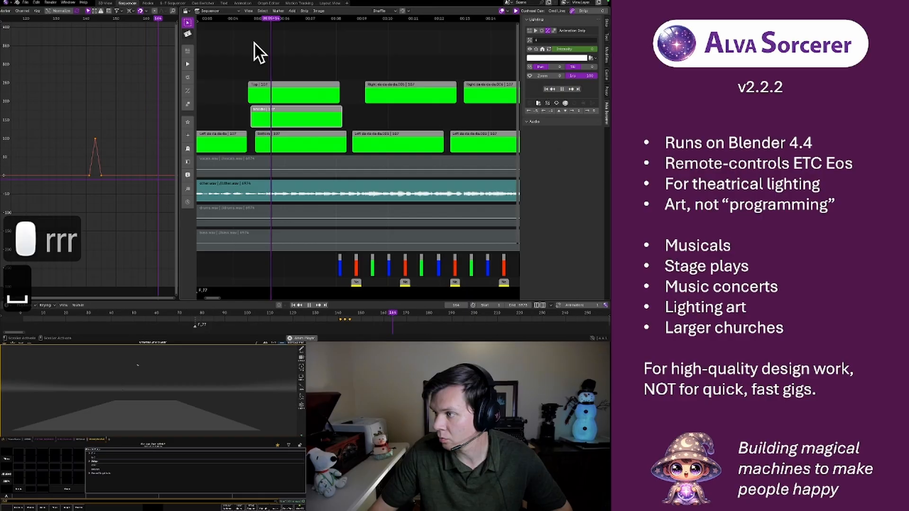
pyautogui.click(284, 93)
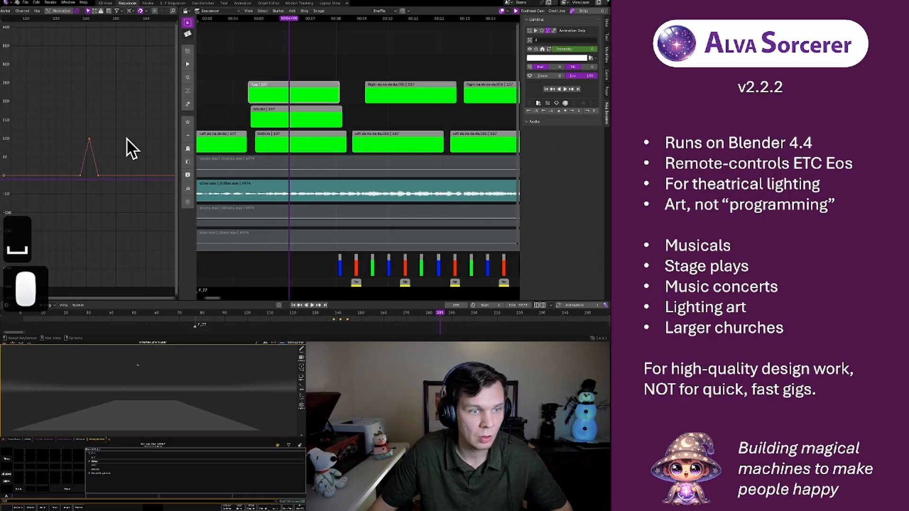
pyautogui.click(272, 118)
pyautogui.click(279, 134)
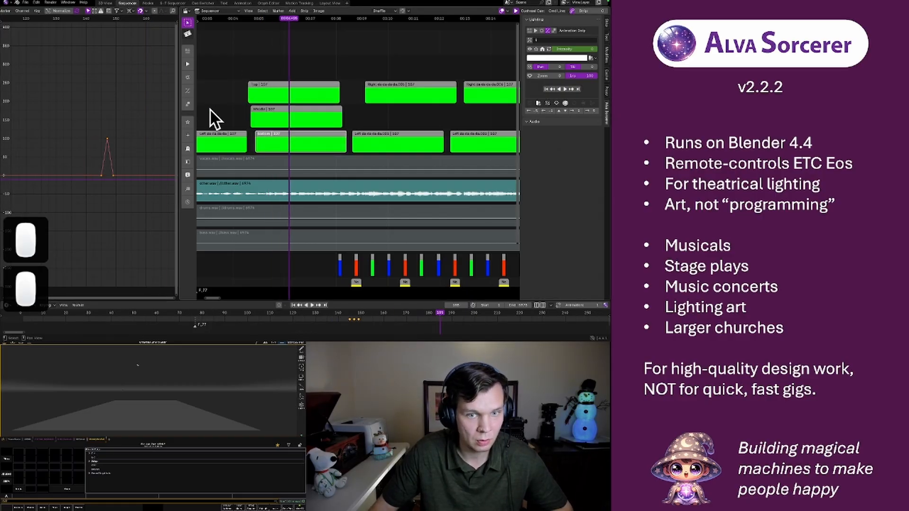
# Widen the combined intensity pulses of the Top, Middle and Bottom strips to about twice their time span, scaling around the Bounding Box Center
pyautogui.keyDown('shift'); pyautogui.click(273, 116); pyautogui.keyUp('shift')
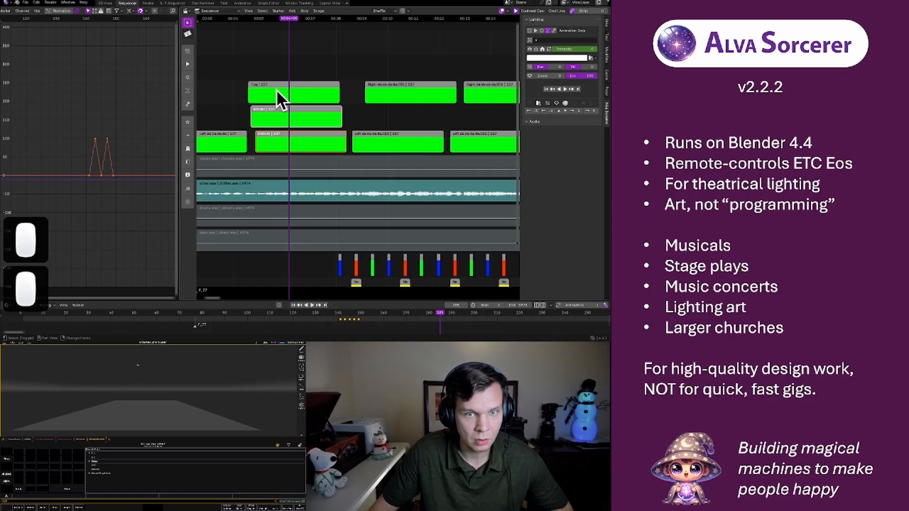
pyautogui.keyDown('shift'); pyautogui.click(278, 88); pyautogui.keyUp('shift')
pyautogui.press('s')
pyautogui.press('x')
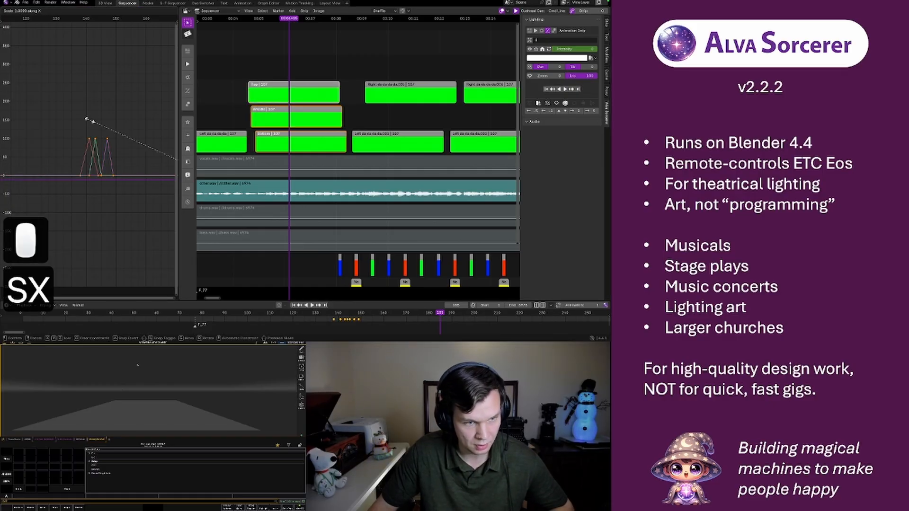
pyautogui.rightClick(88, 119)
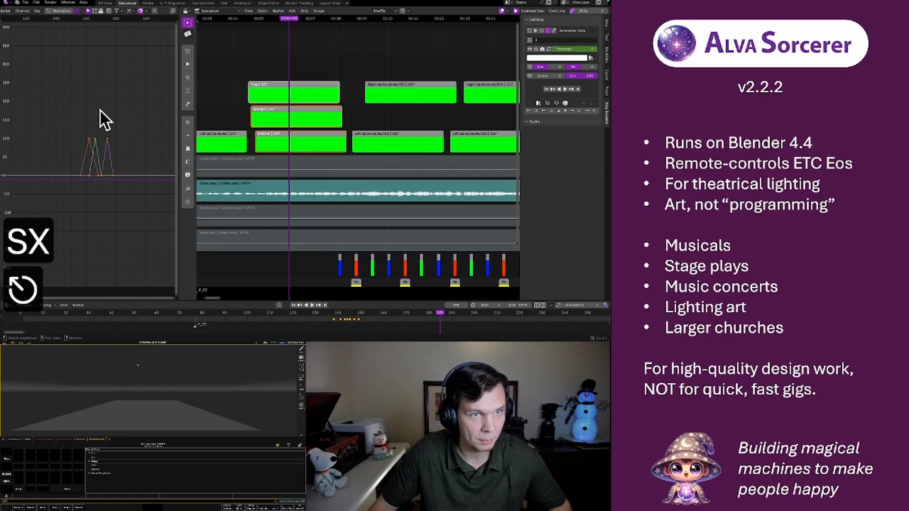
pyautogui.click(132, 11)
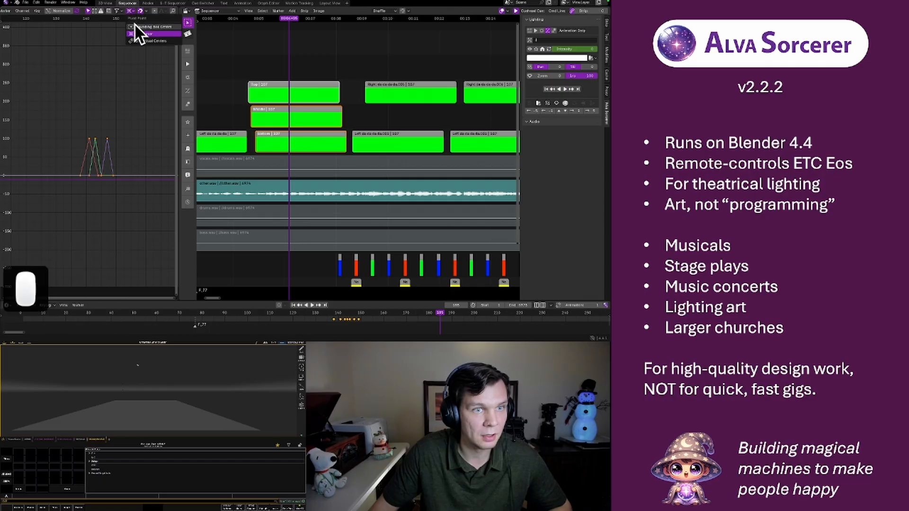
pyautogui.click(138, 26)
pyautogui.press('s')
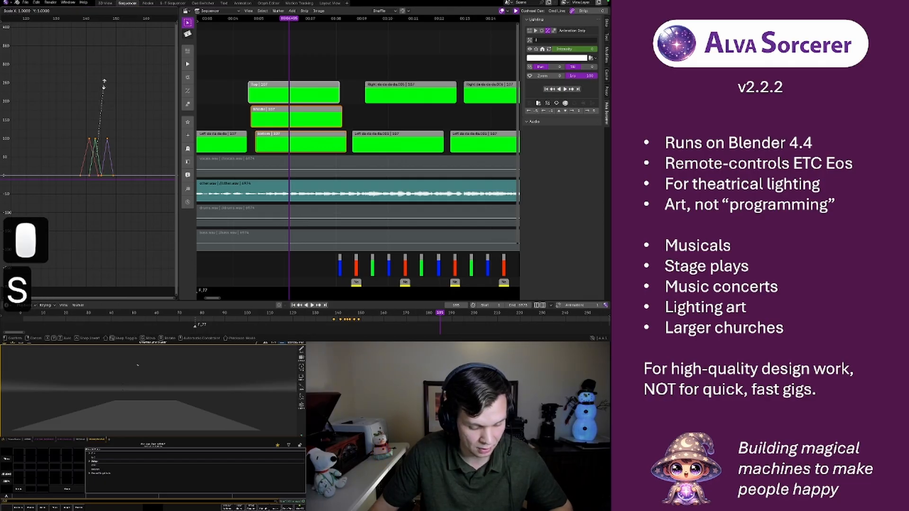
pyautogui.press('x')
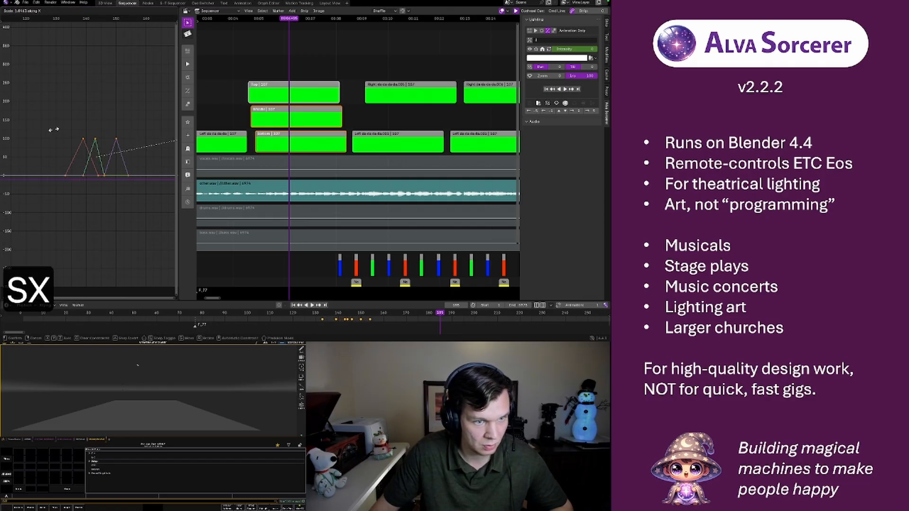
pyautogui.click(77, 135)
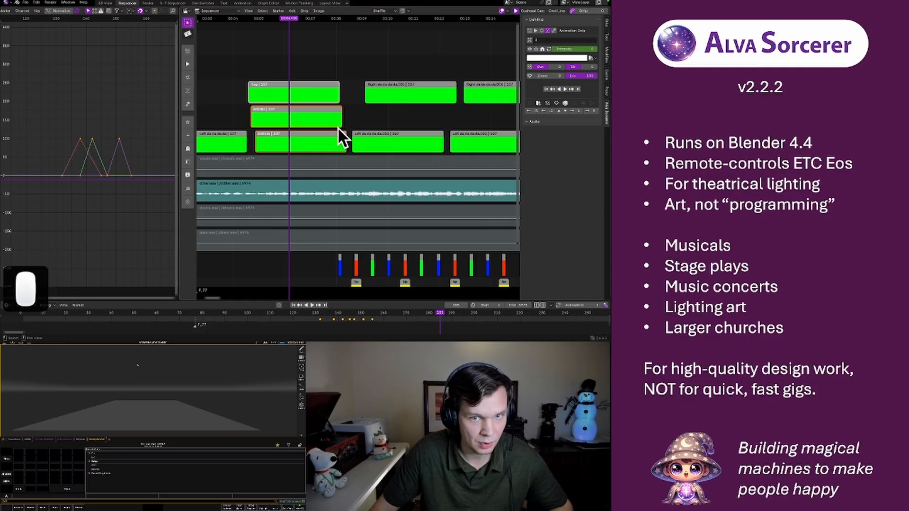
# Nudge the Middle strip two frames later to even out the pulse spacing, and reselect the Top and Bottom strips with it
pyautogui.click(307, 121)
pyautogui.press('r')
pyautogui.press('r')
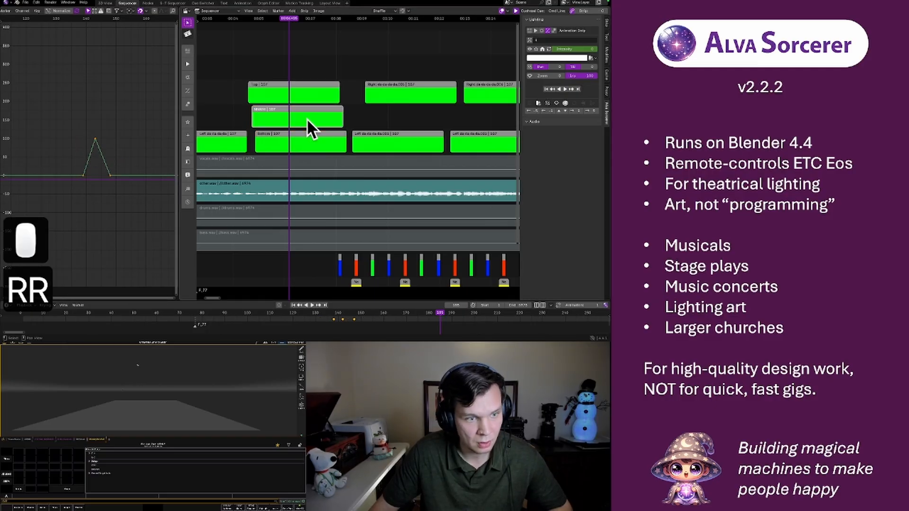
pyautogui.keyDown('shift'); pyautogui.click(286, 97); pyautogui.keyUp('shift')
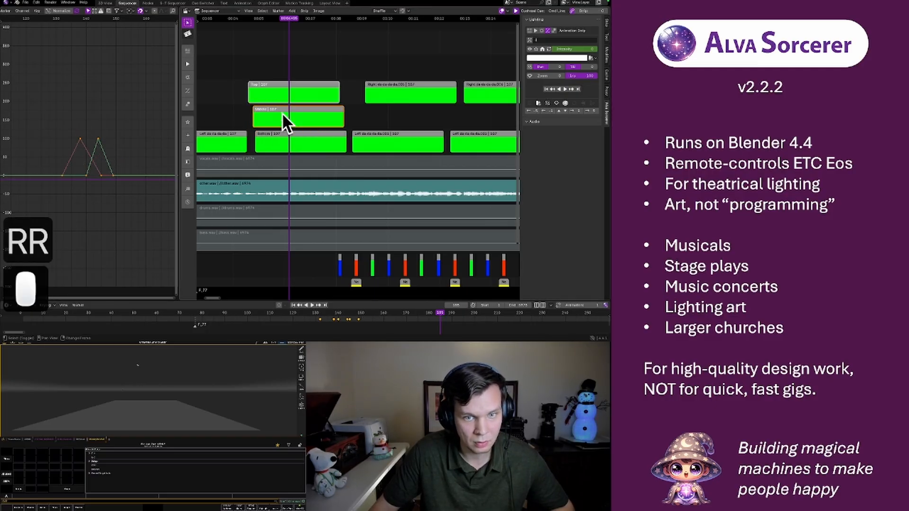
pyautogui.keyDown('shift'); pyautogui.click(278, 145); pyautogui.keyUp('shift')
# Play the widened pulses from frame 130 to check their timing against the music
pyautogui.click(55, 20)
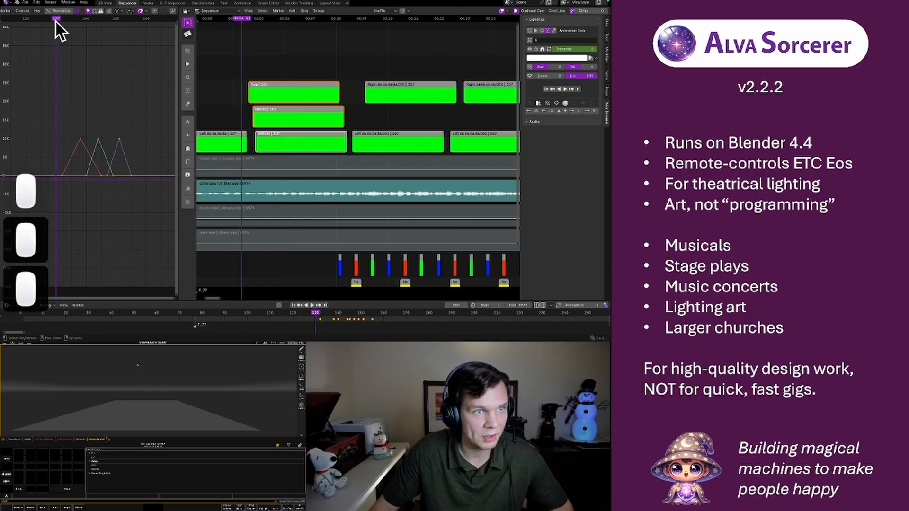
pyautogui.press('space')
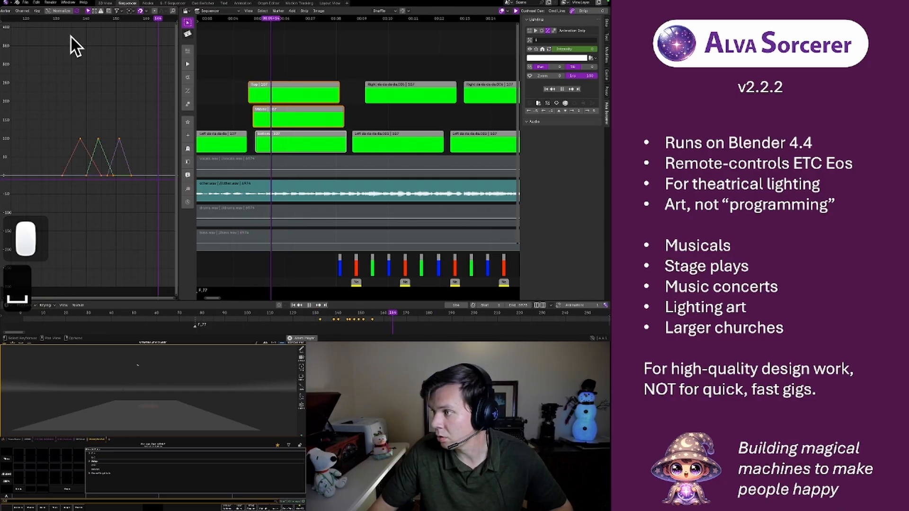
pyautogui.press('space')
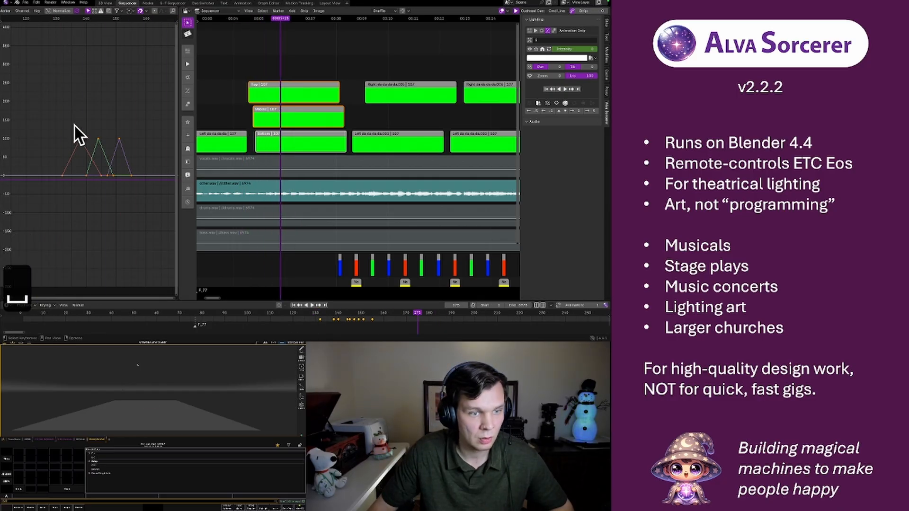
# Stretch the three pulses' keyframes in time by about 1.3, scaling from the 2D Cursor placed at the first pulse's start on frame 132
pyautogui.rightClick(62, 177)
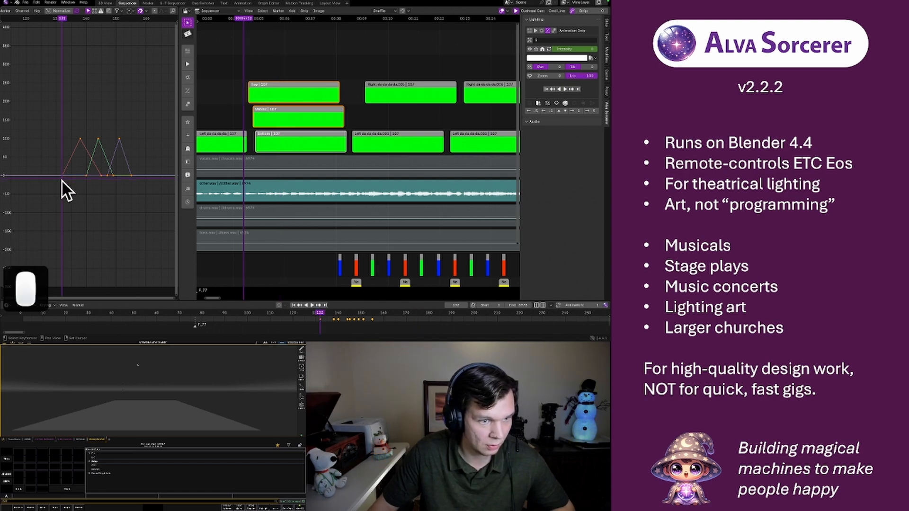
pyautogui.click(138, 11)
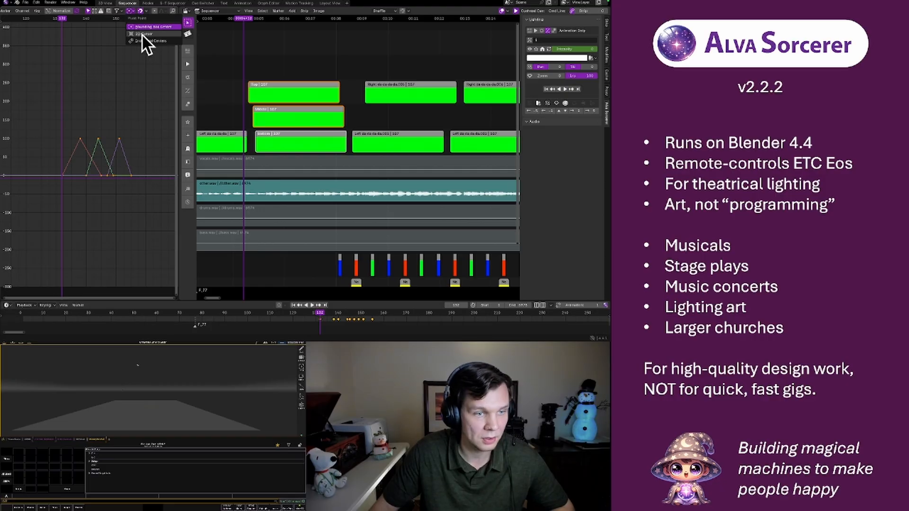
pyautogui.click(141, 33)
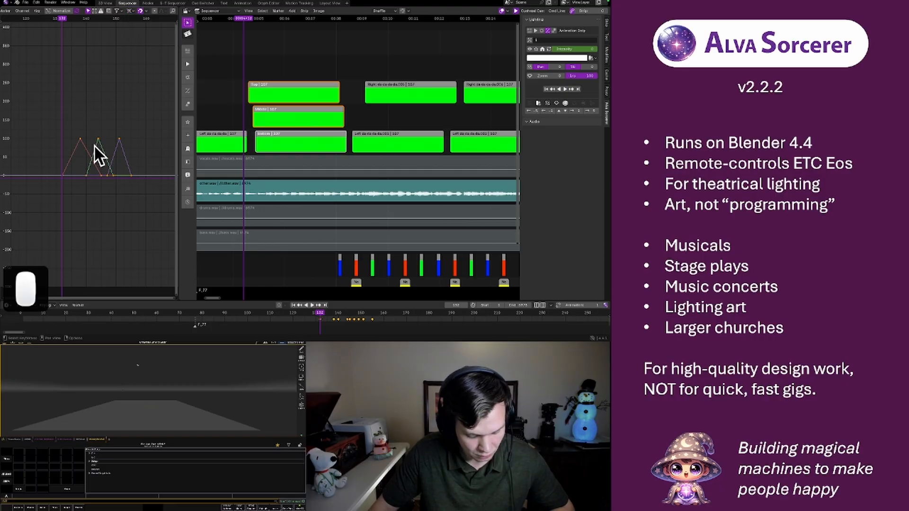
pyautogui.press('s')
pyautogui.press('x')
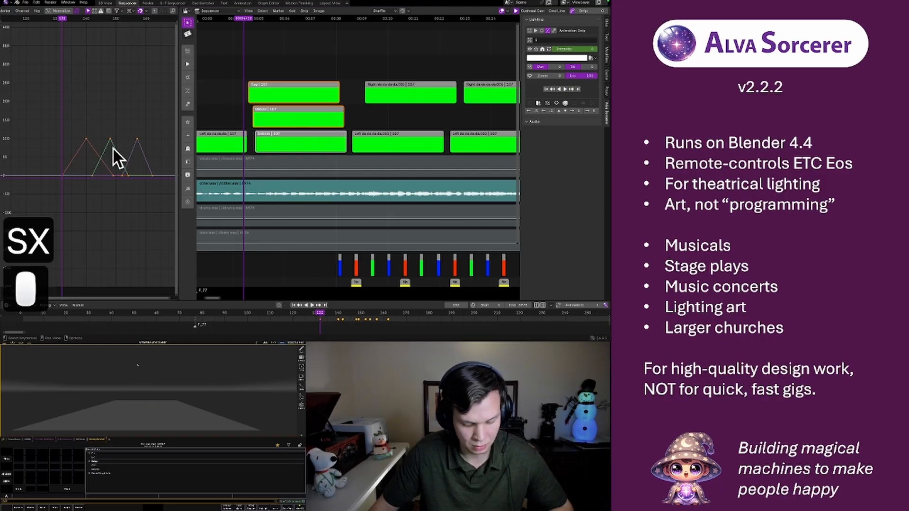
# Play the stretched pulses several times from their start to judge the fade timing against the music
pyautogui.press('space')
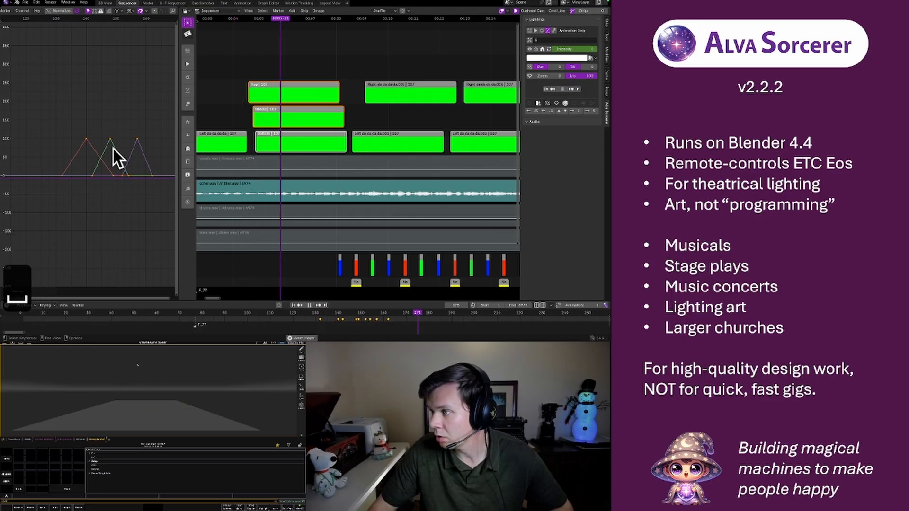
pyautogui.press('space')
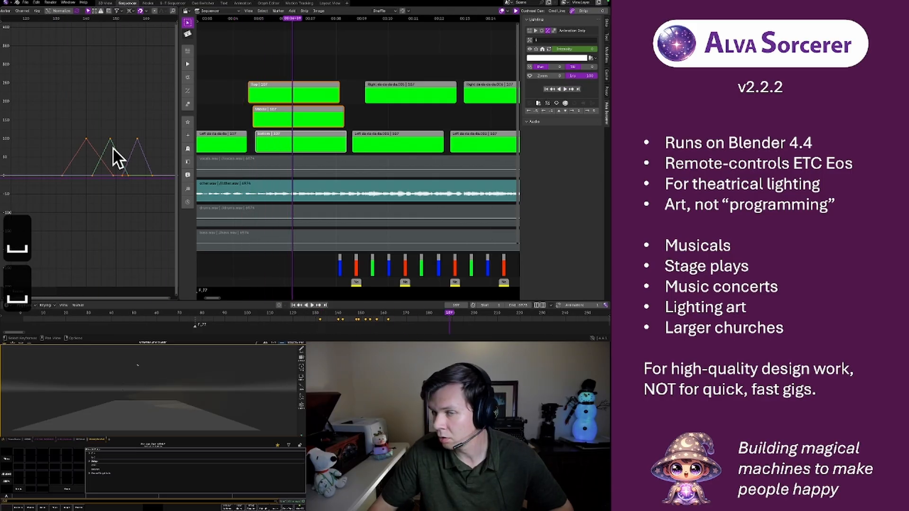
pyautogui.click(58, 18)
pyautogui.click(62, 19)
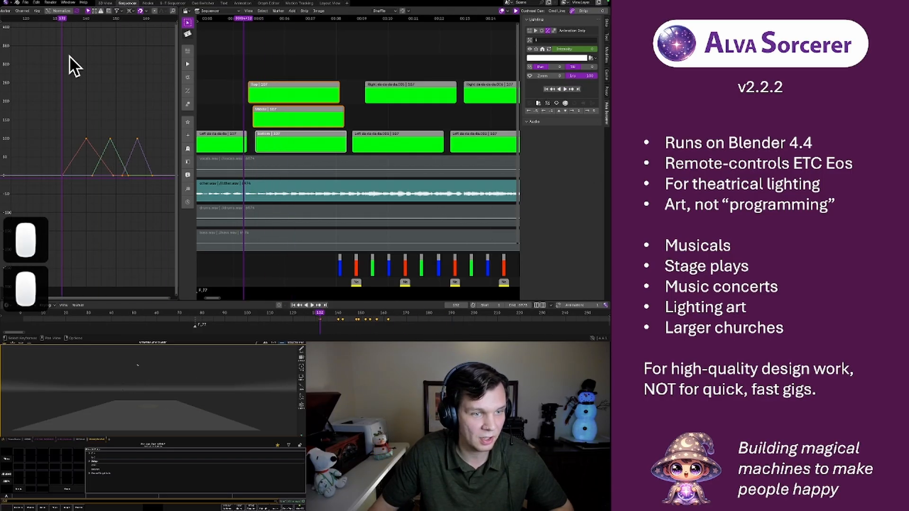
pyautogui.moveTo(125, 112); pyautogui.dragTo(101, 102, button='middle')
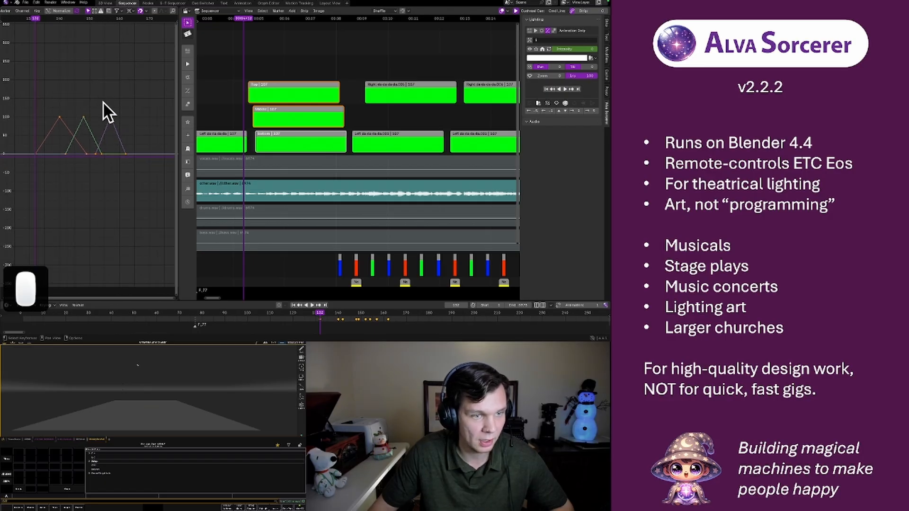
pyautogui.press('space')
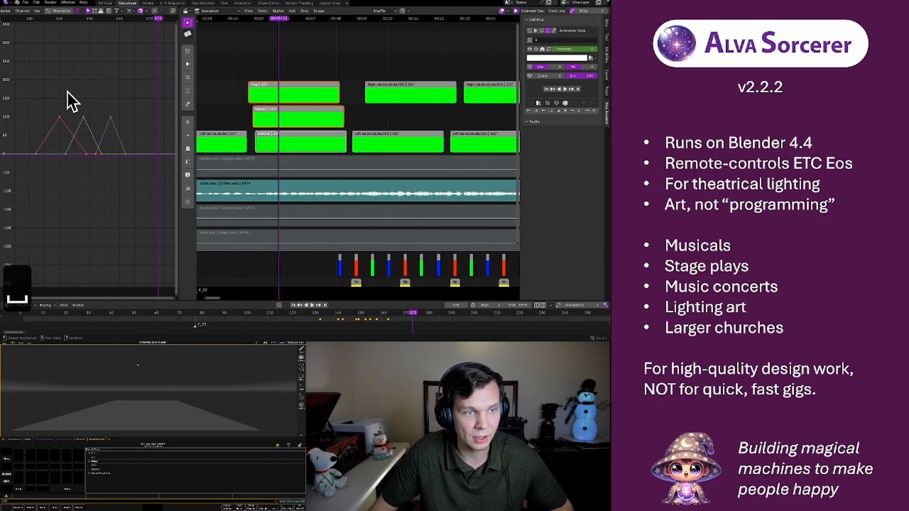
pyautogui.moveTo(67, 93); pyautogui.dragTo(101, 85, button='middle')
pyautogui.click(72, 19)
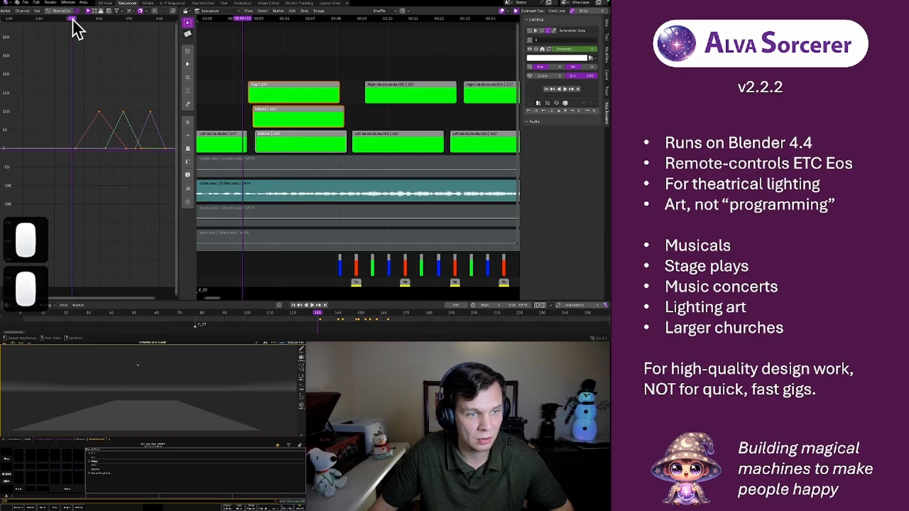
pyautogui.press('space')
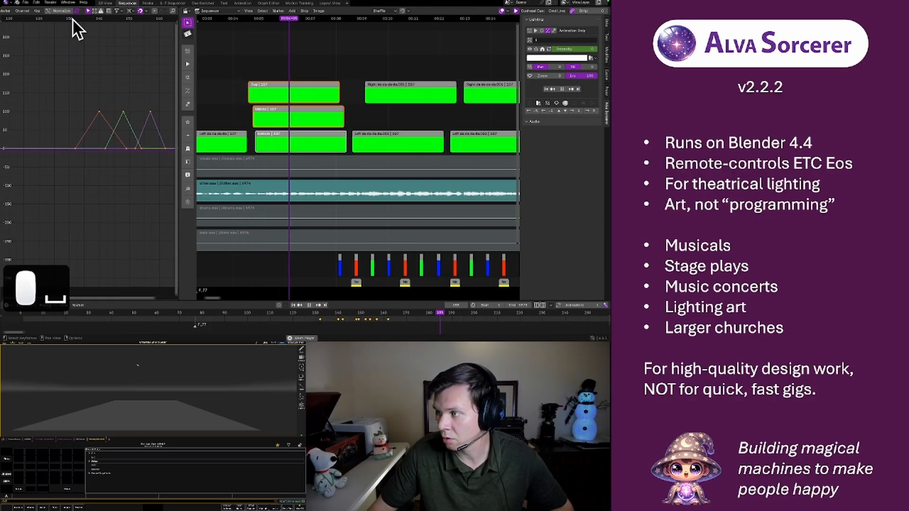
pyautogui.press('space')
pyautogui.click(73, 19)
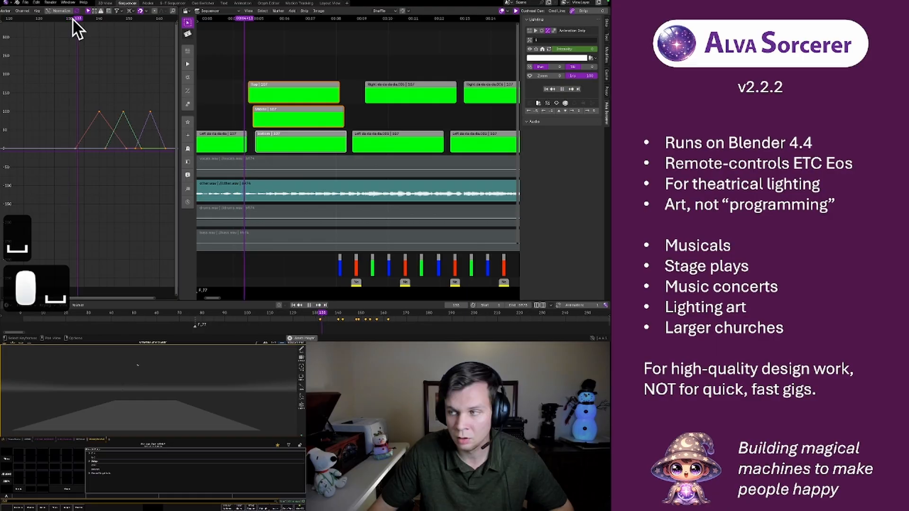
pyautogui.press('space')
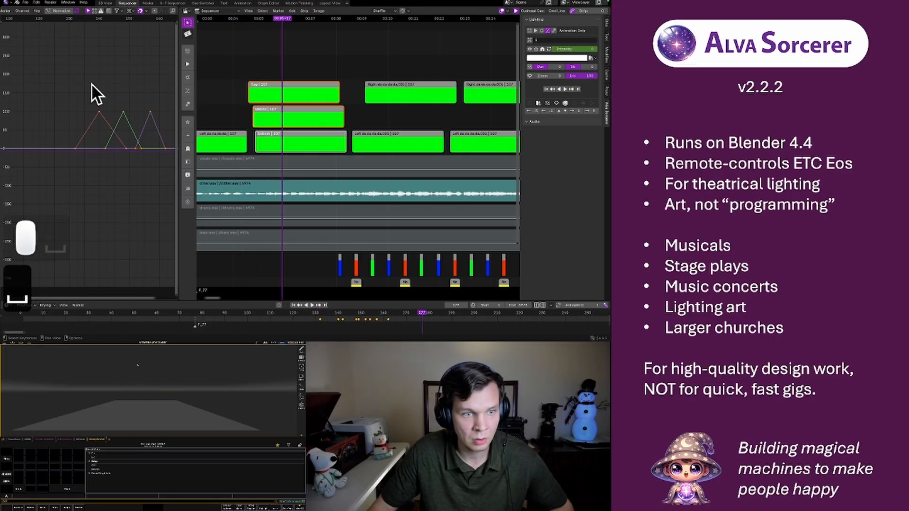
# Move all three pulses' keyframes about three frames later along the time axis and play them from frame 132
pyautogui.press('g')
pyautogui.press('x')
pyautogui.click(103, 85)
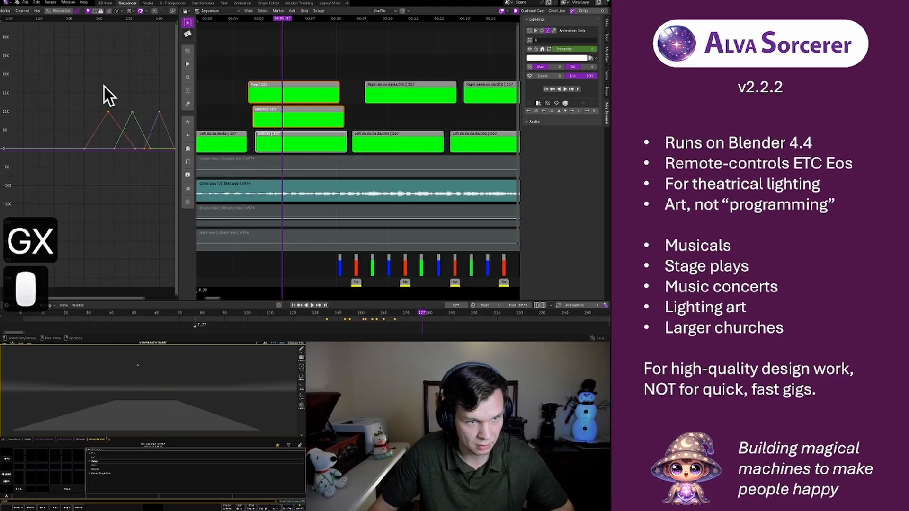
pyautogui.scroll(-3, 105, 77)
pyautogui.click(80, 18)
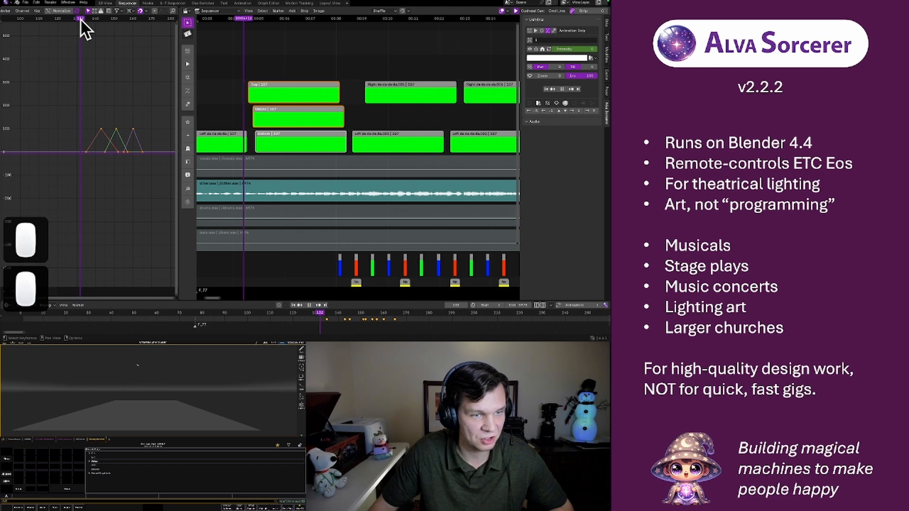
pyautogui.press('space')
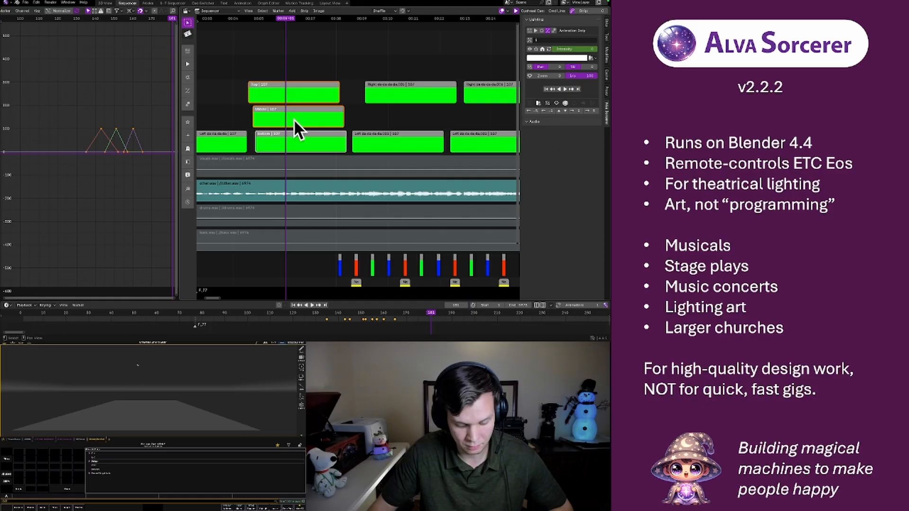
# Nudge the selected Top, Middle and Bottom strips one frame later and play them from frame 133
pyautogui.press('r')
pyautogui.click(82, 17)
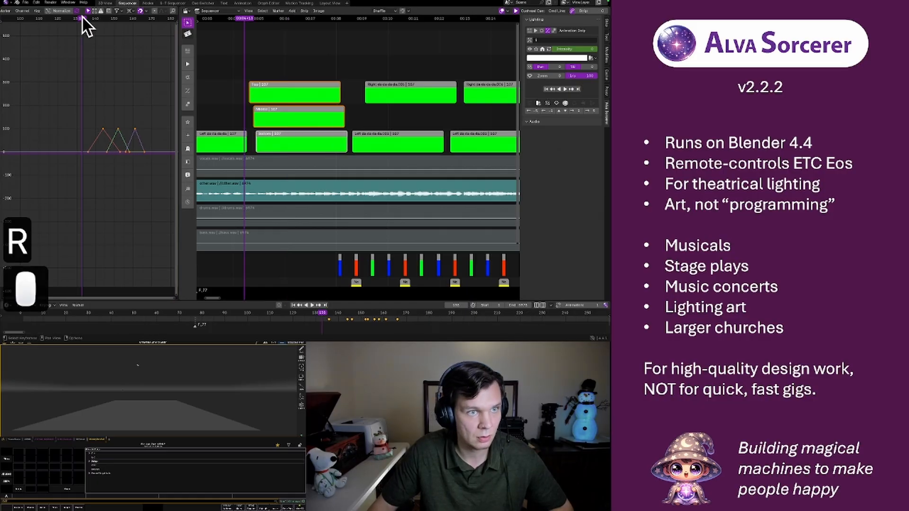
pyautogui.press('space')
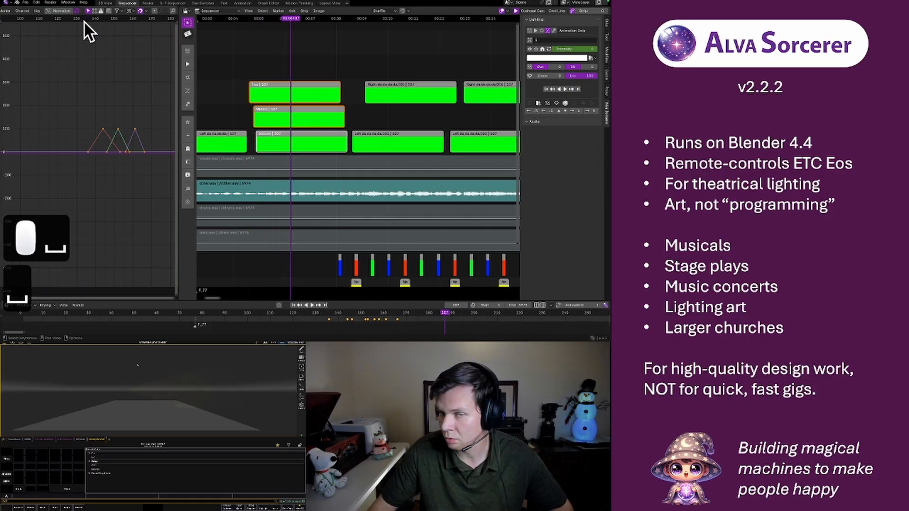
# Replay the section repeatedly from before the first pulse to check how the three lights follow the music
pyautogui.click(61, 20)
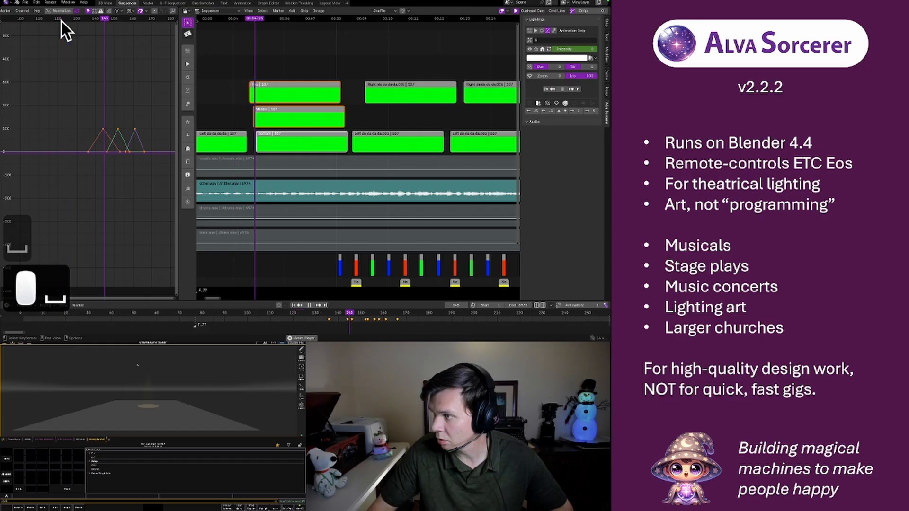
pyautogui.press('space')
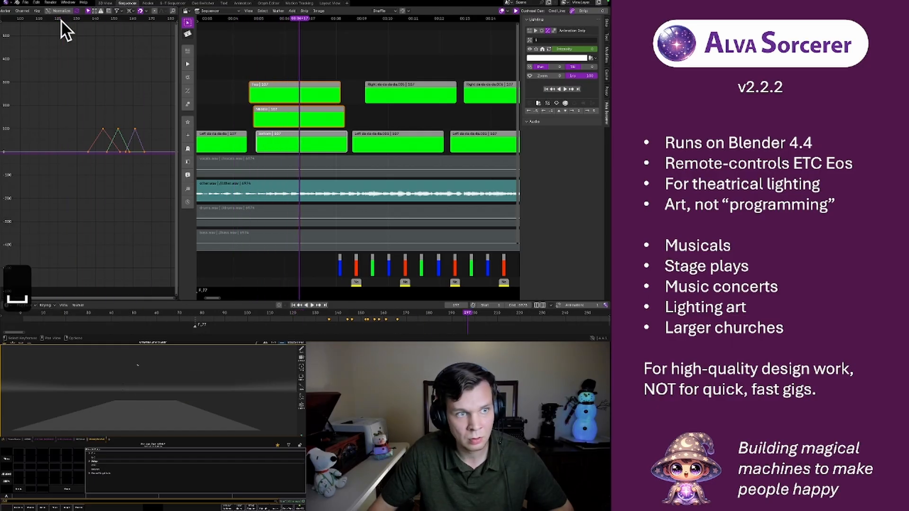
pyautogui.click(61, 22)
pyautogui.press('space')
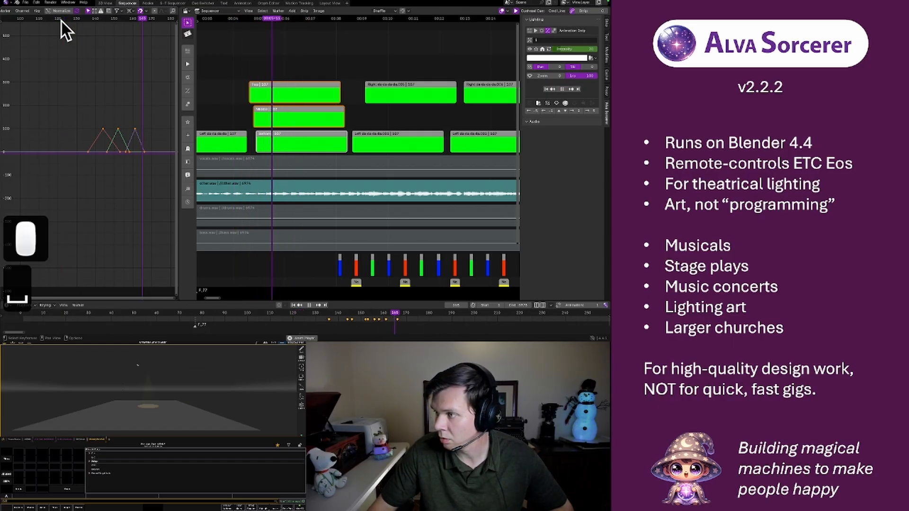
pyautogui.press('space')
pyautogui.click(60, 19)
pyautogui.press('space')
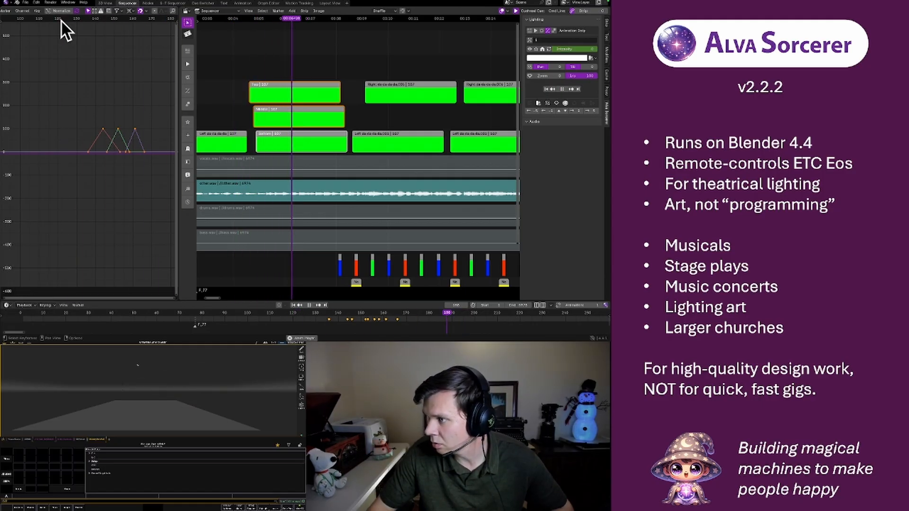
pyautogui.press('space')
pyautogui.click(61, 19)
pyautogui.press('space')
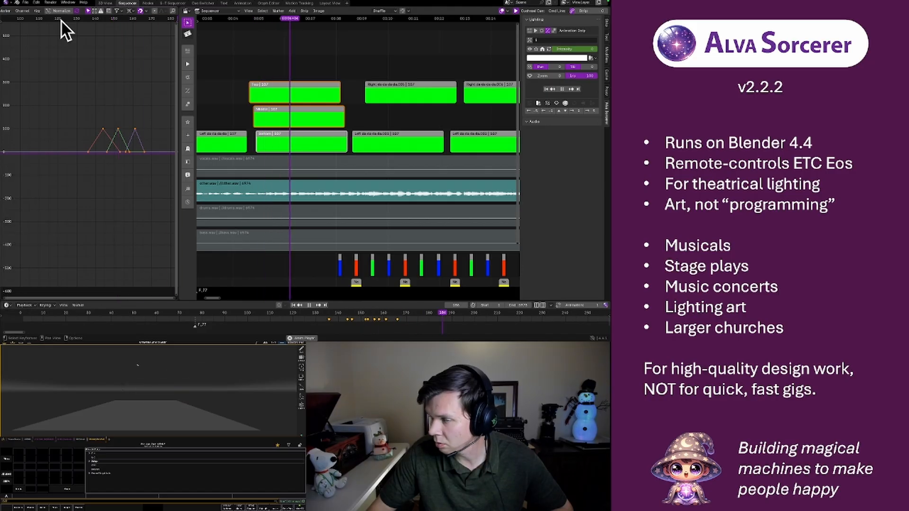
# Duplicate the three pulses' keyframes about 26 frames later along the time axis and play the section from before the first pulse
pyautogui.press('space')
pyautogui.moveTo(116, 108); pyautogui.dragTo(61, 91, button='middle')
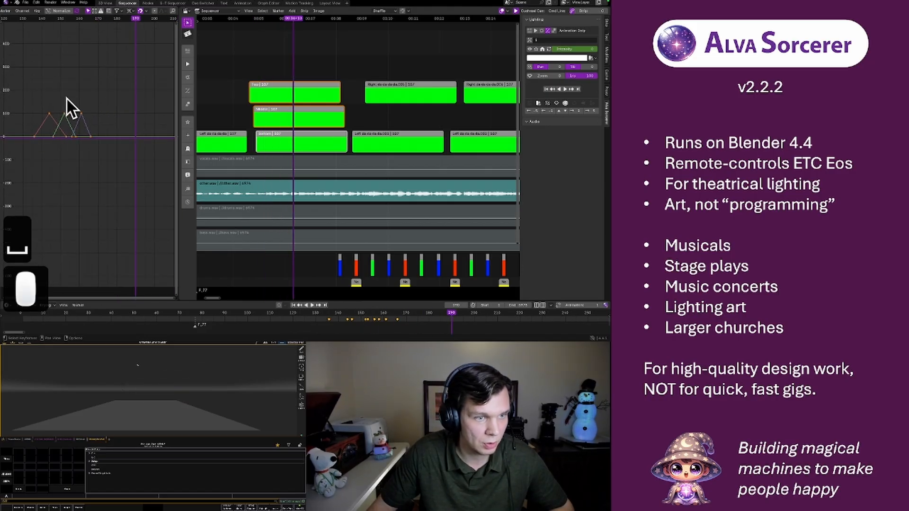
pyautogui.click(36, 96)
pyautogui.moveTo(31, 99); pyautogui.dragTo(107, 153)
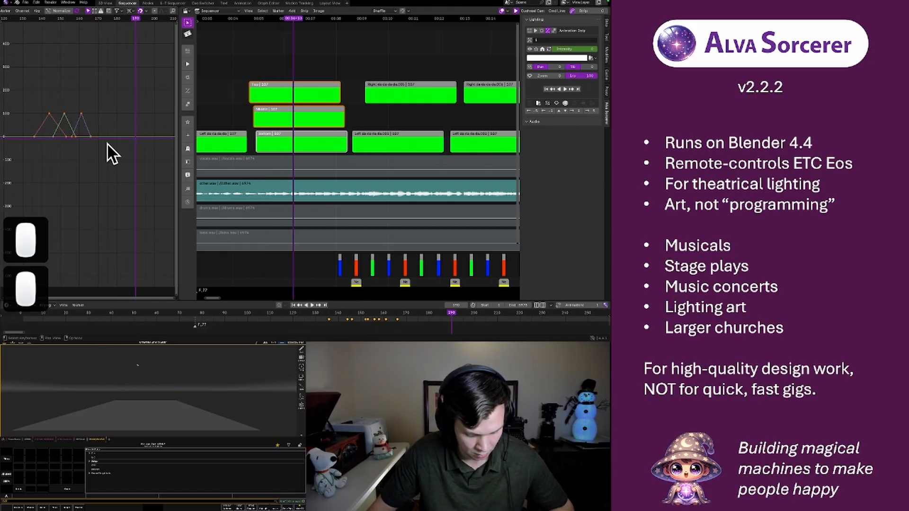
pyautogui.hotkey('shift', 'd')
pyautogui.press('g')
pyautogui.press('x')
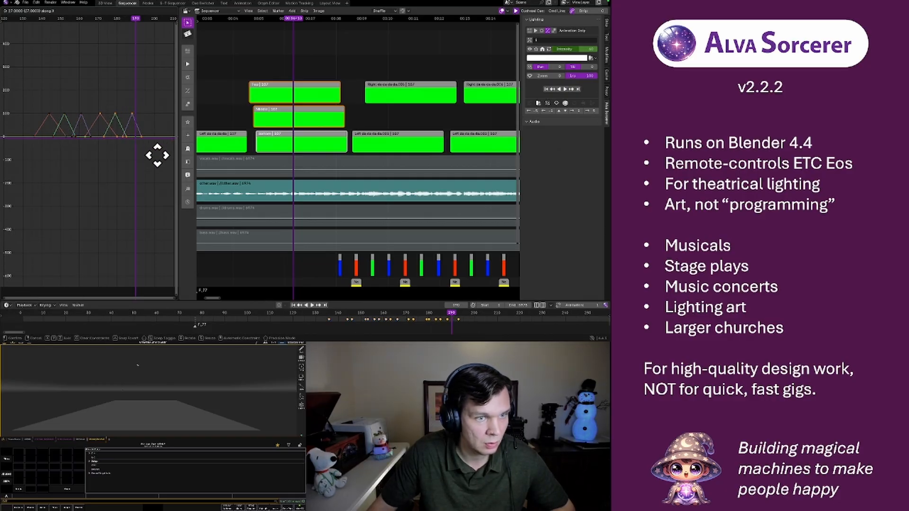
pyautogui.click(157, 155)
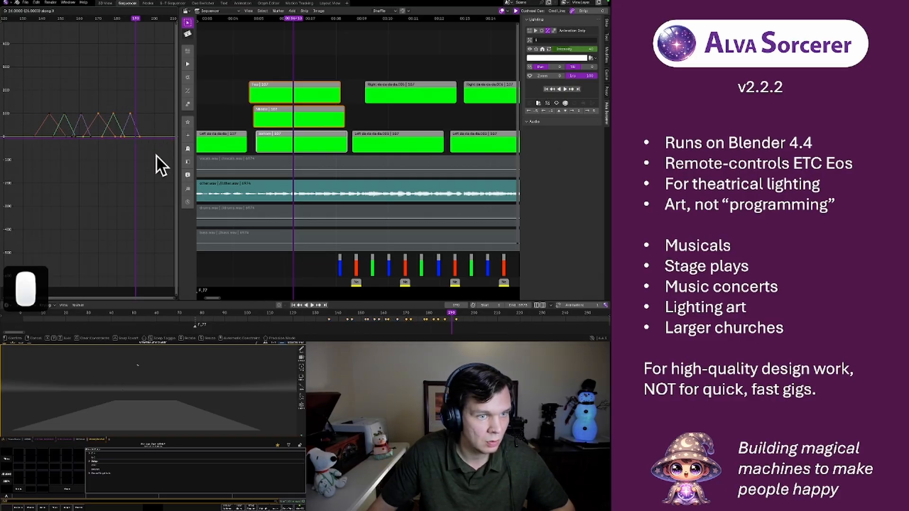
pyautogui.click(26, 20)
pyautogui.press('space')
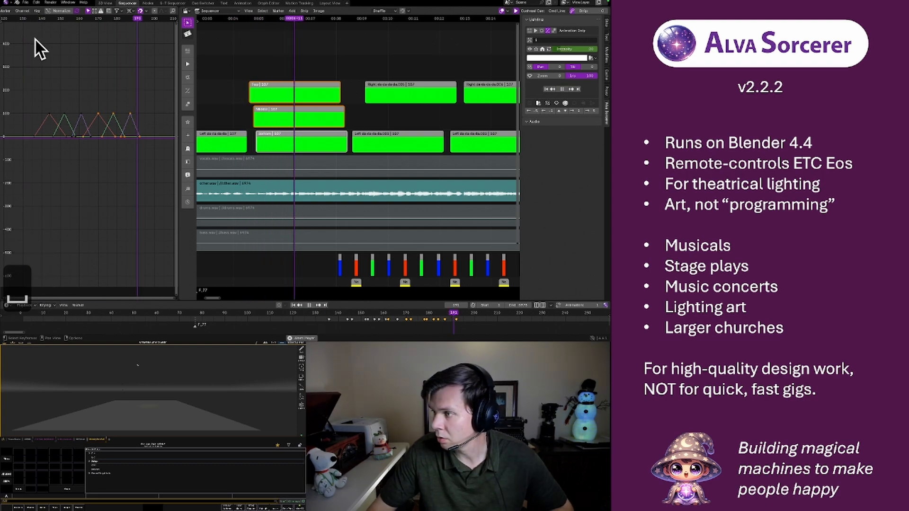
pyautogui.press('space')
# Duplicate all six pulses' keyframes about 54 frames later along the time axis and play the extended chain from its start
pyautogui.scroll(-5, 102, 82)
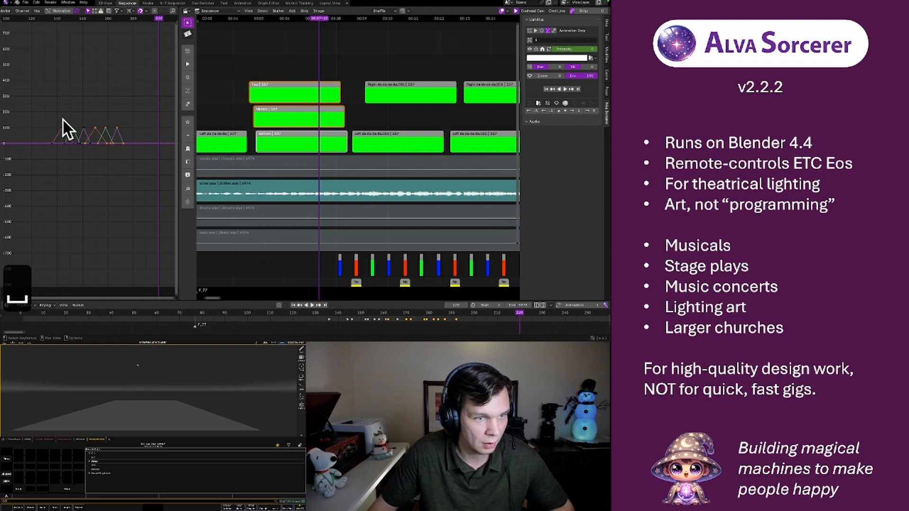
pyautogui.moveTo(50, 115); pyautogui.dragTo(129, 148)
pyautogui.hotkey('shift', 'd')
pyautogui.press('g')
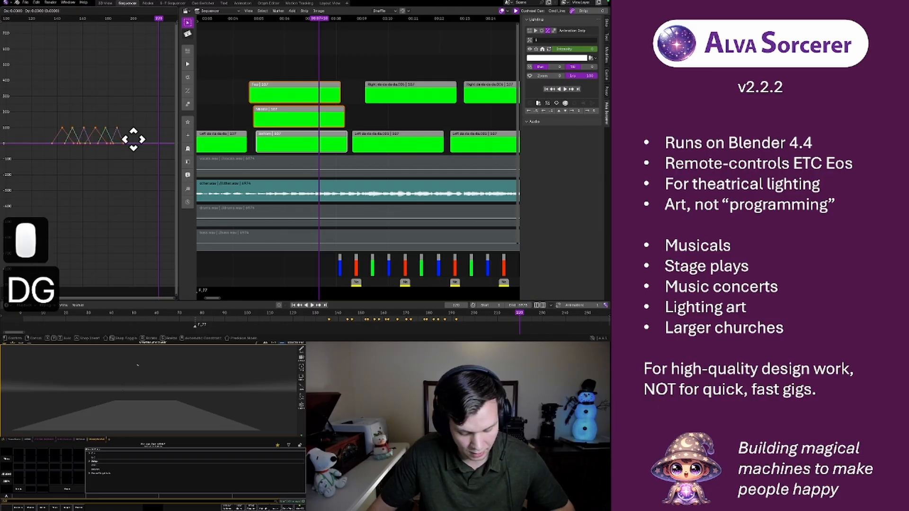
pyautogui.press('x')
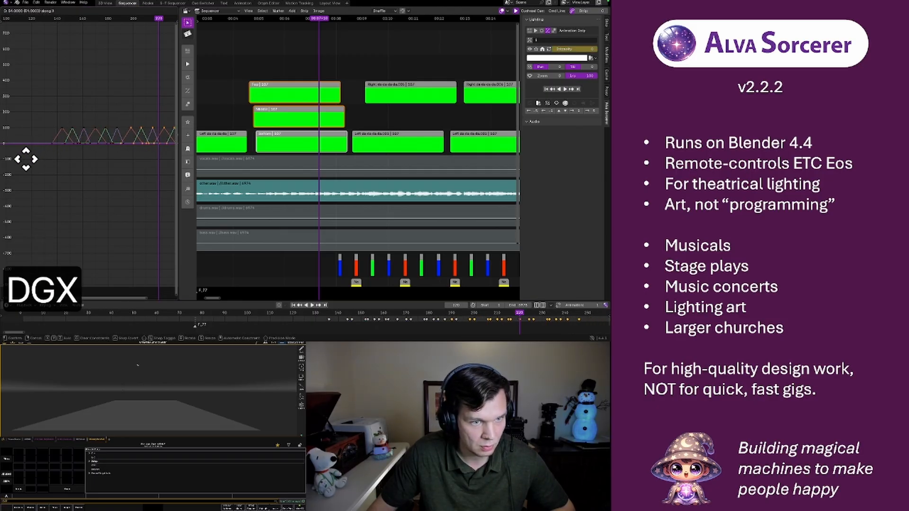
pyautogui.click(24, 158)
pyautogui.scroll(-5, 105, 101)
pyautogui.moveTo(107, 100); pyautogui.dragTo(72, 89, button='middle')
pyautogui.click(30, 23)
pyautogui.press('space')
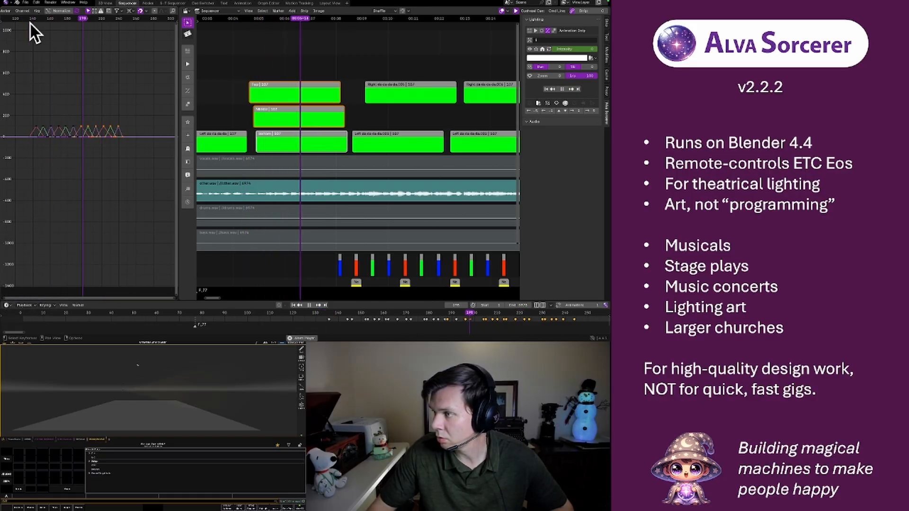
pyautogui.press('space')
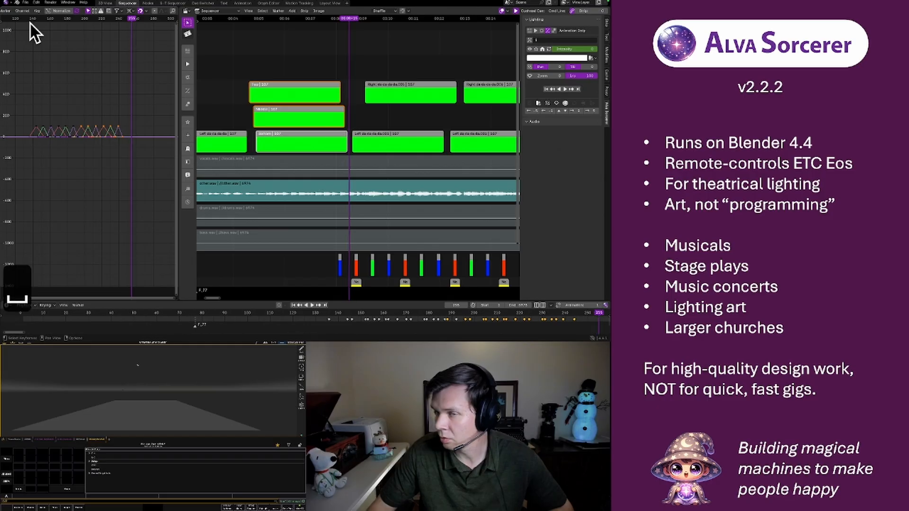
# Shift the newly duplicated second half of the pulse chain slightly earlier along the time axis, directly after the first half
pyautogui.moveTo(44, 135); pyautogui.dragTo(61, 121, button='middle')
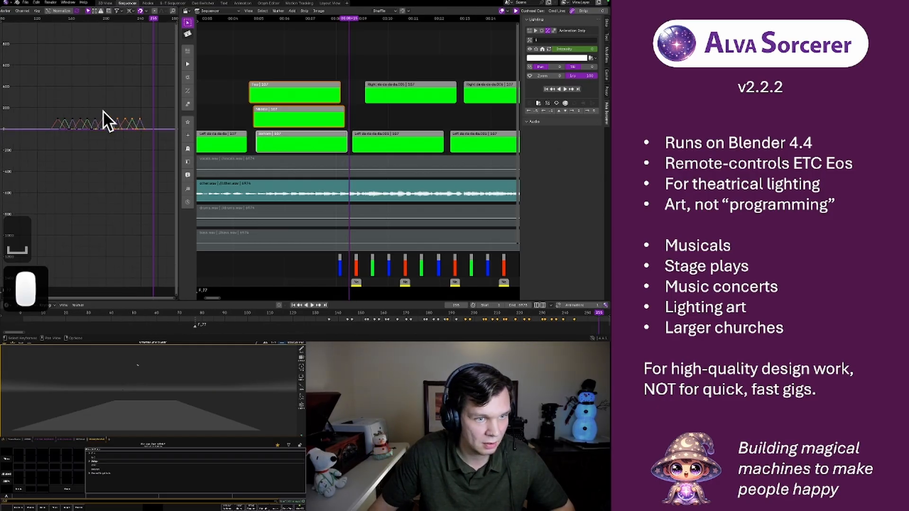
pyautogui.press('g')
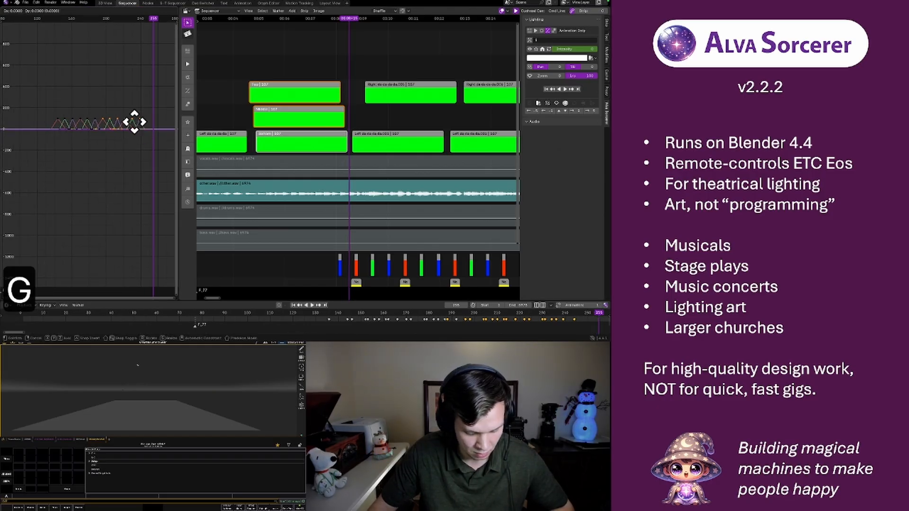
pyautogui.press('x')
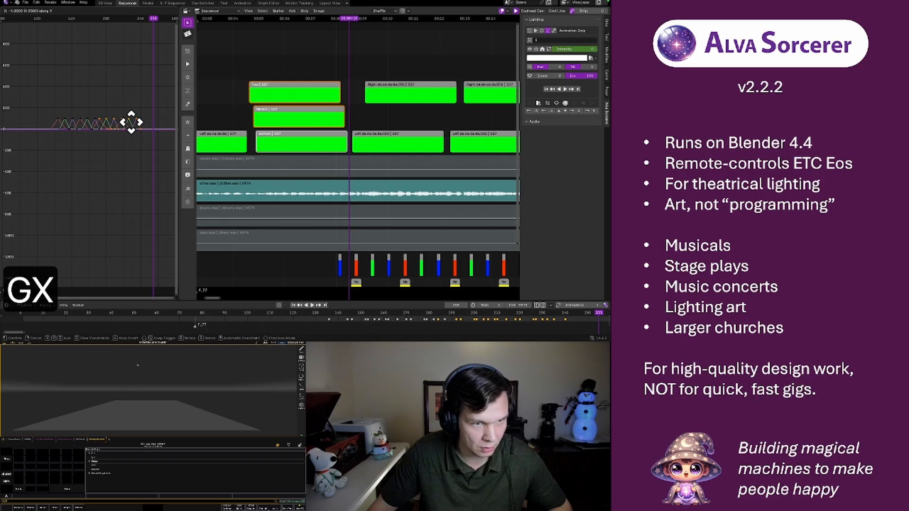
pyautogui.click(117, 123)
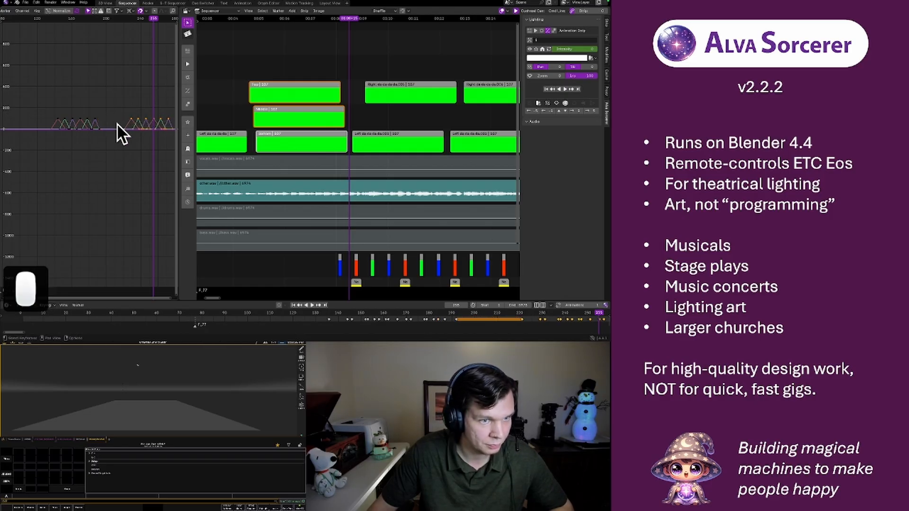
pyautogui.moveTo(97, 122); pyautogui.dragTo(110, 115, button='middle')
pyautogui.scroll(3, 104, 117)
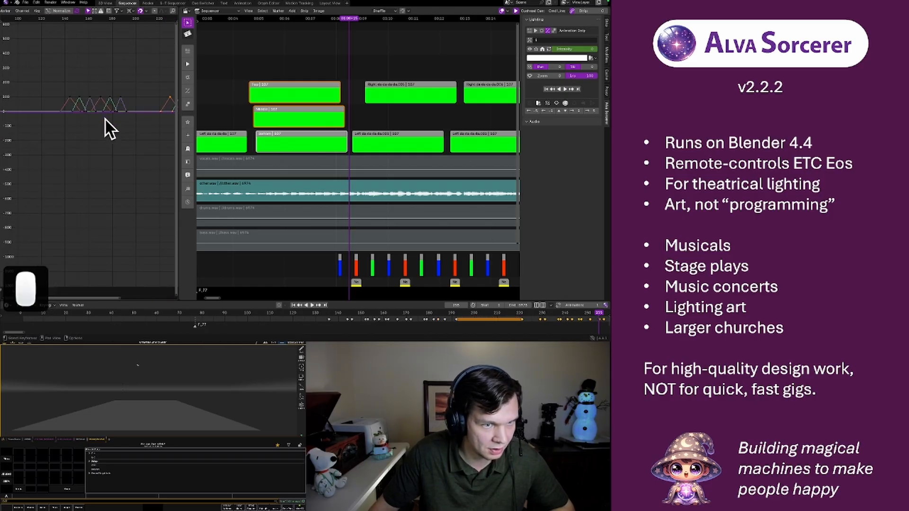
pyautogui.scroll(-4, 104, 117)
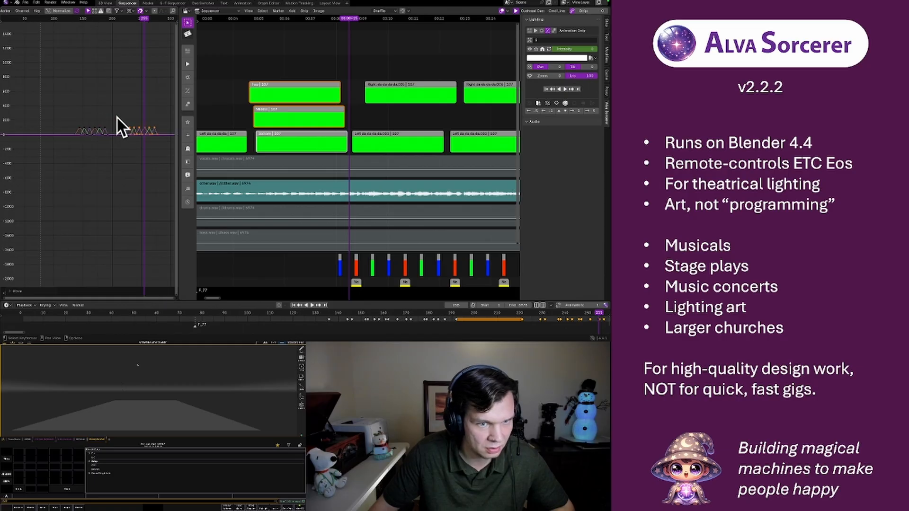
pyautogui.press('g')
pyautogui.press('x')
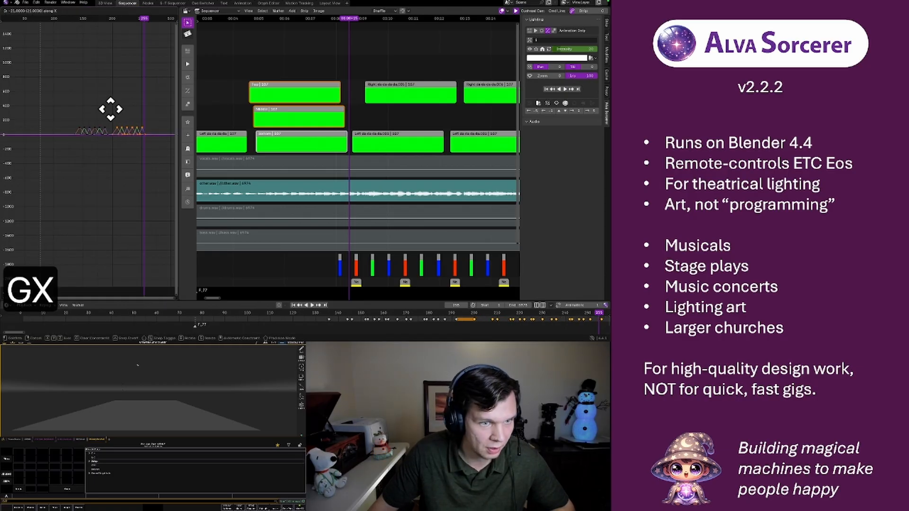
pyautogui.click(101, 110)
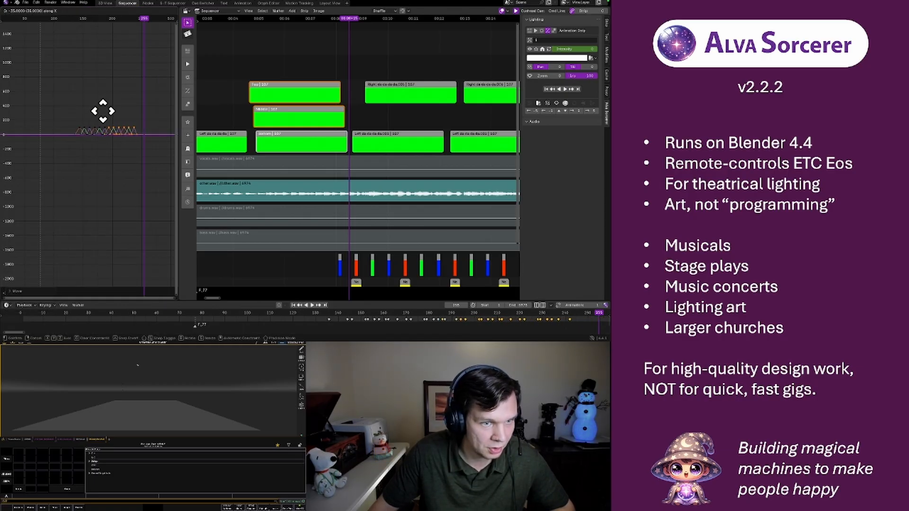
pyautogui.click(102, 110)
# Play the whole pulse chain to judge the timing of its second half against the music
pyautogui.click(69, 29)
pyautogui.press('space')
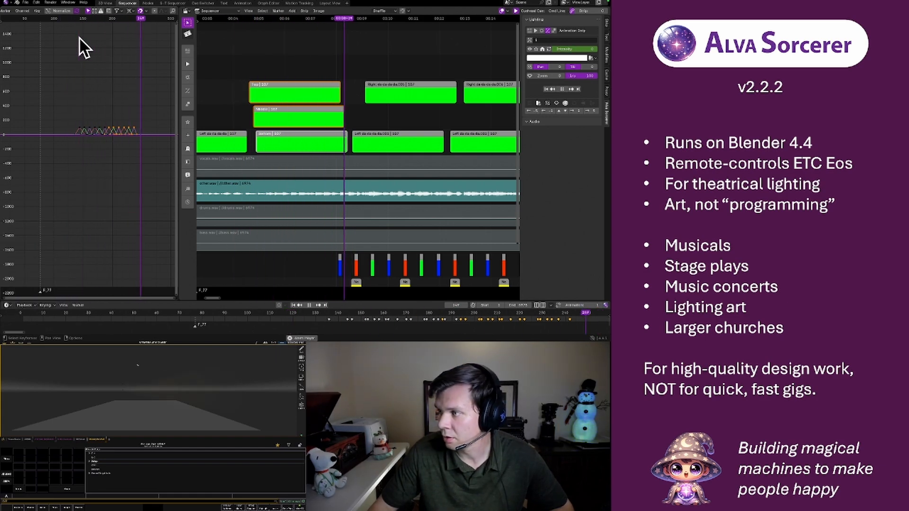
pyautogui.press('space')
# Stretch all the pulses' keyframes slightly along the time axis from frame 134 and play them from there
pyautogui.scroll(4, 92, 120)
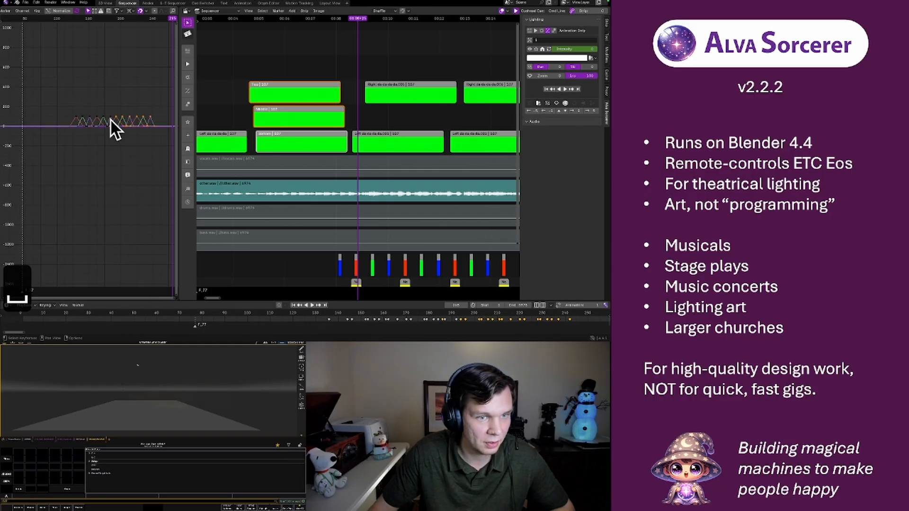
pyautogui.moveTo(110, 120); pyautogui.dragTo(84, 143, button='middle')
pyautogui.click(44, 121)
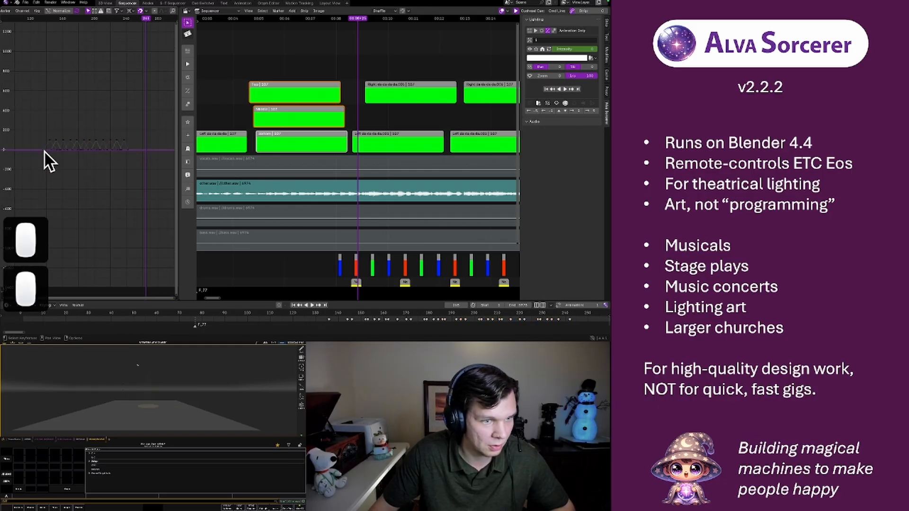
pyautogui.keyDown('shift'); pyautogui.rightClick(44, 152); pyautogui.keyUp('shift')
pyautogui.moveTo(42, 132); pyautogui.dragTo(134, 154)
pyautogui.press('s')
pyautogui.press('x')
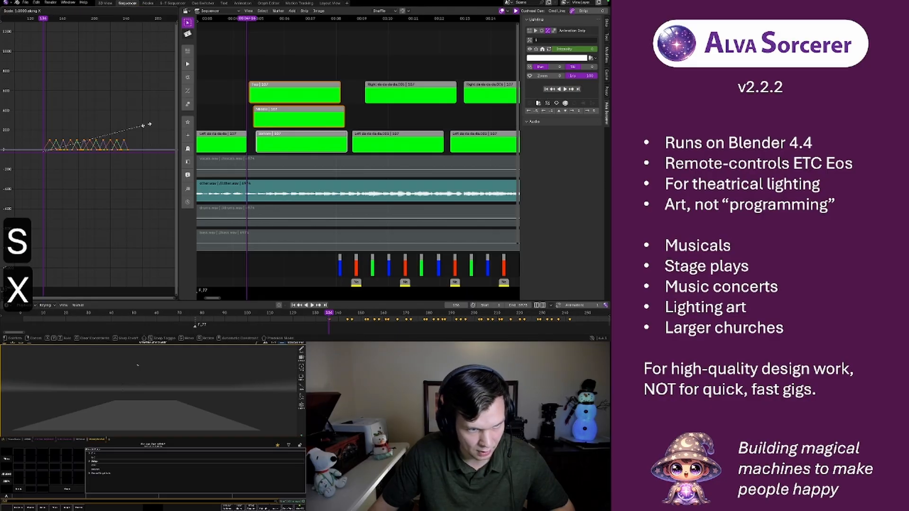
pyautogui.click(149, 128)
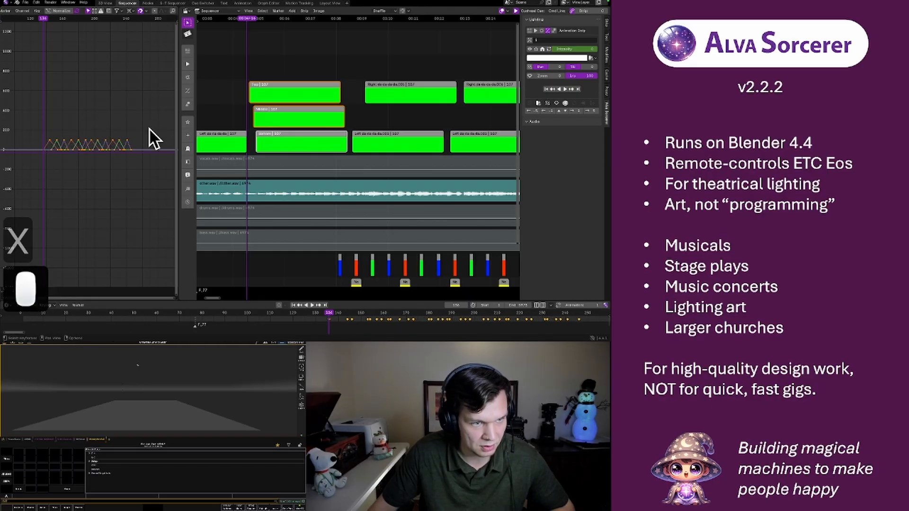
pyautogui.press('space')
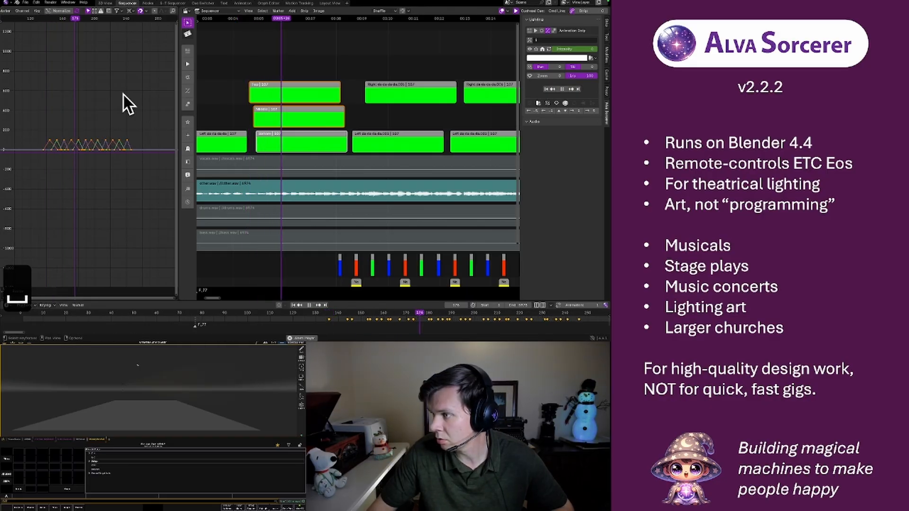
pyautogui.press('space')
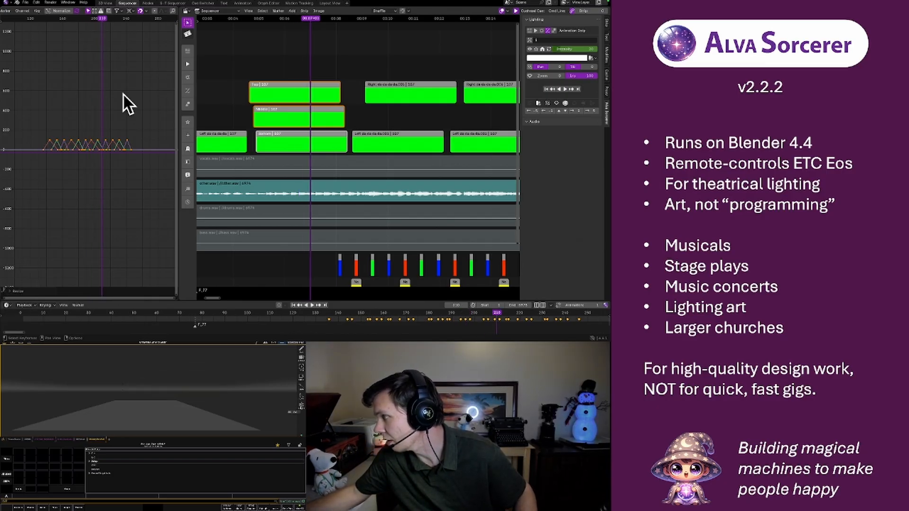
# Switch to ETC Eos and set the 3D stage view's ambient light to Low
pyautogui.click(301, 406)
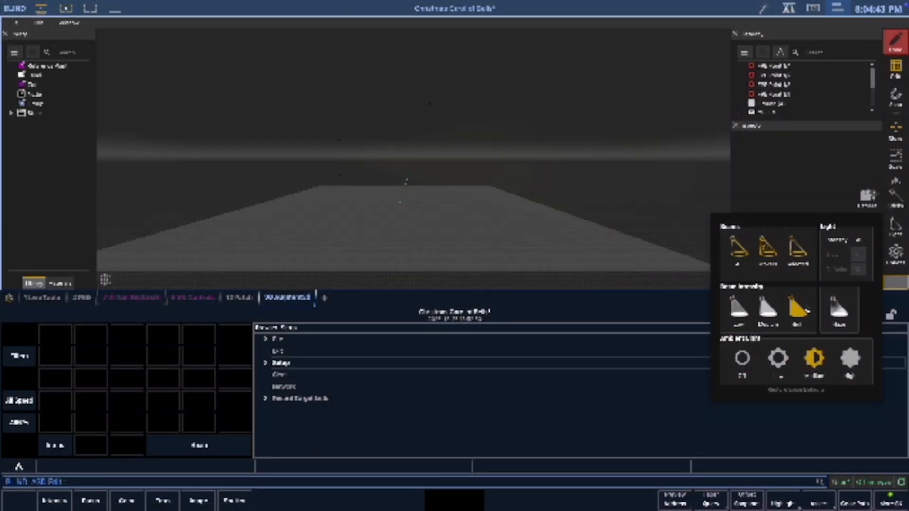
pyautogui.click(777, 365)
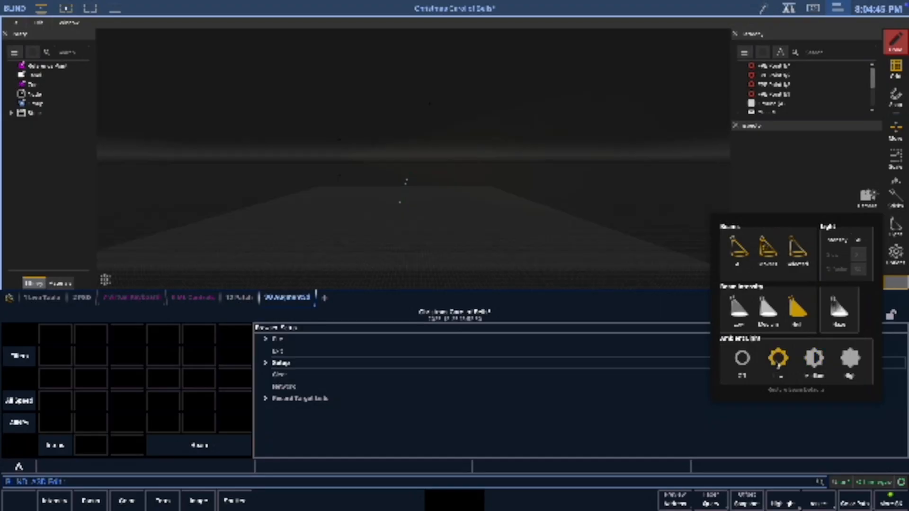
pyautogui.click(809, 168)
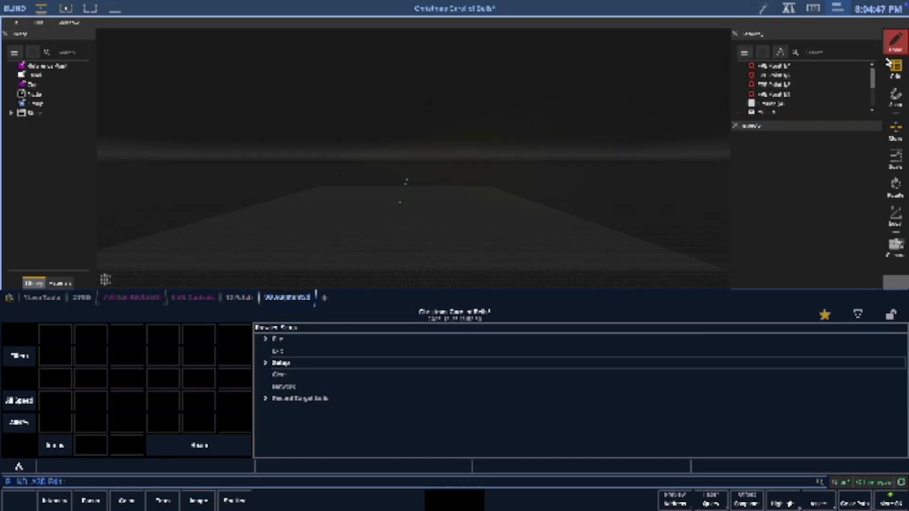
# Leave the 3D stage view's edit mode and enlarge the view over the panels beneath it
pyautogui.click(898, 47)
pyautogui.click(826, 58)
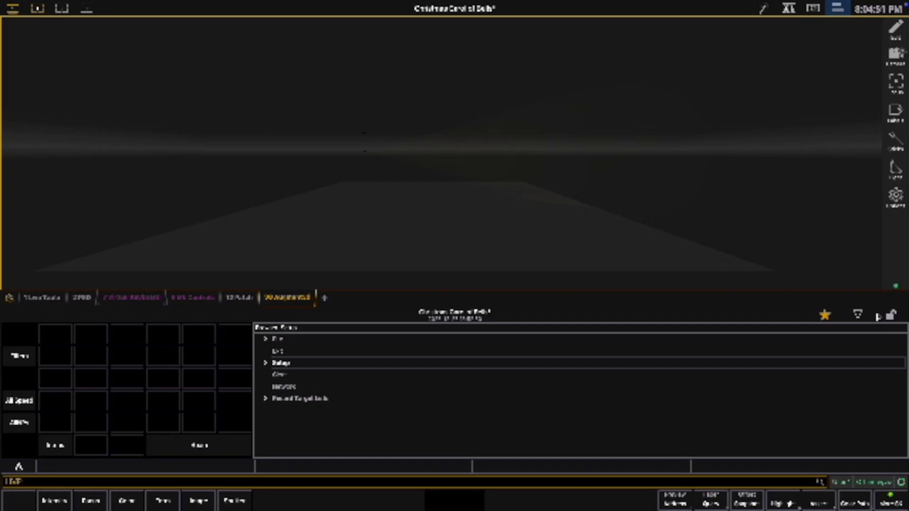
pyautogui.click(859, 316)
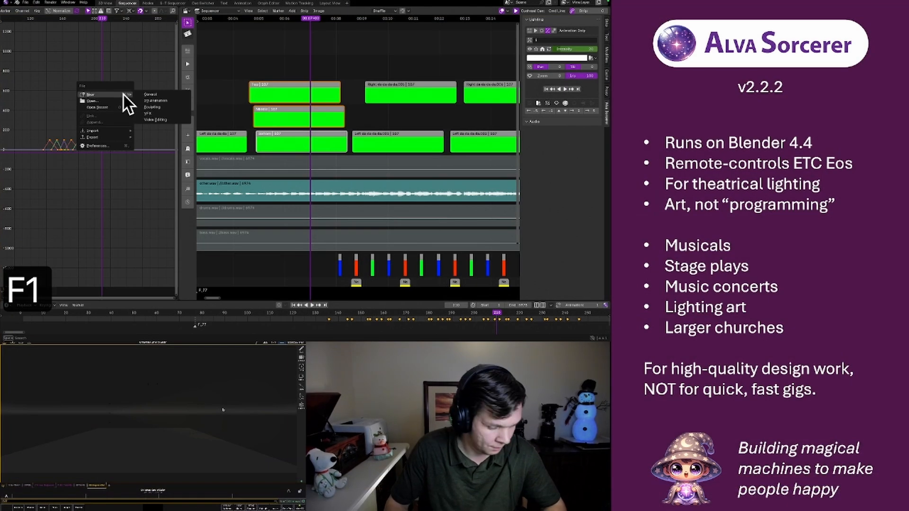
# Return to Blender and replay the pulse chain from its start to check the lights in the darkened stage view
pyautogui.click(44, 26)
pyautogui.press('space')
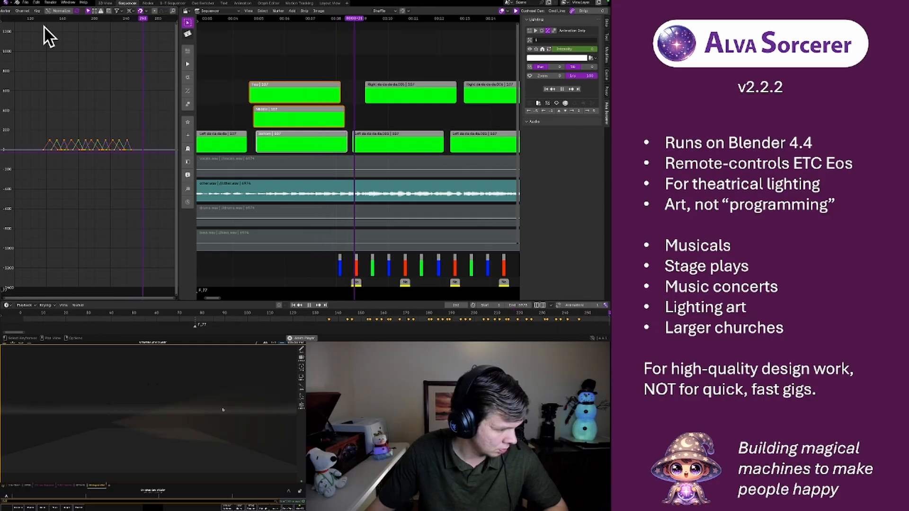
pyautogui.press('space')
pyautogui.press('space')
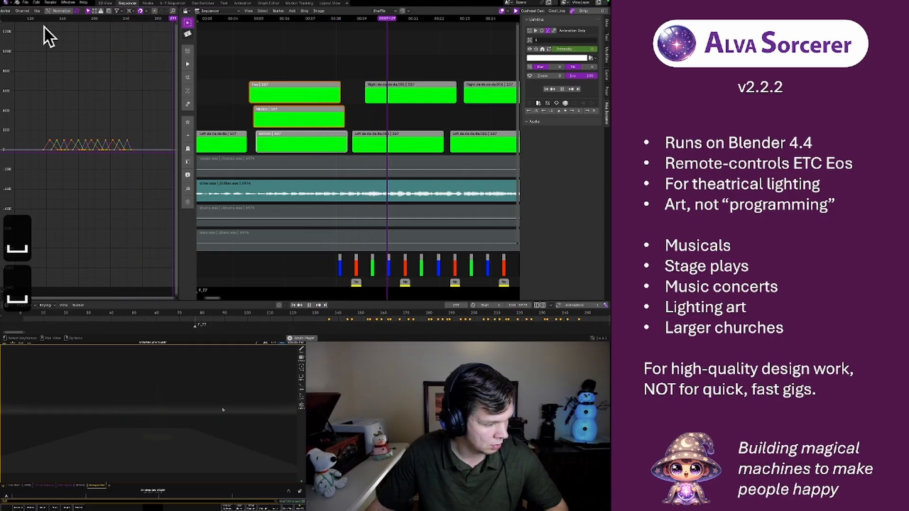
pyautogui.press('space')
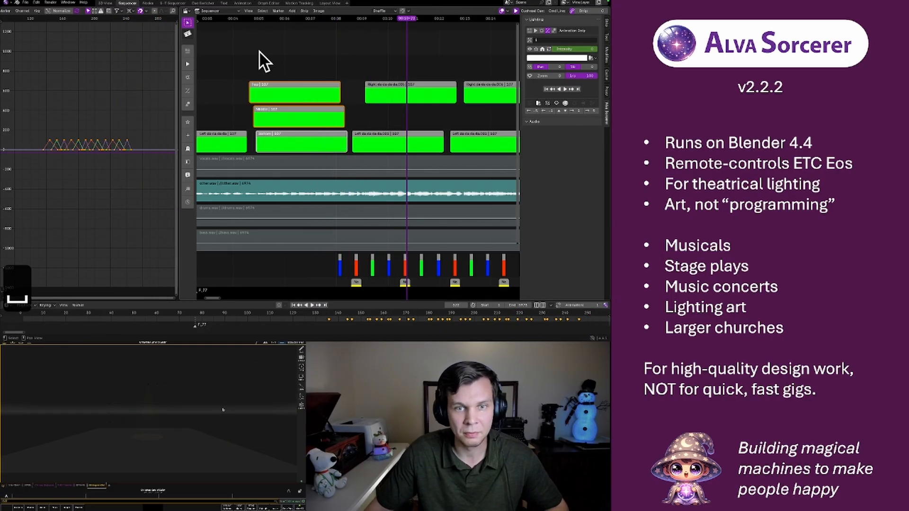
pyautogui.click(240, 20)
pyautogui.press('space')
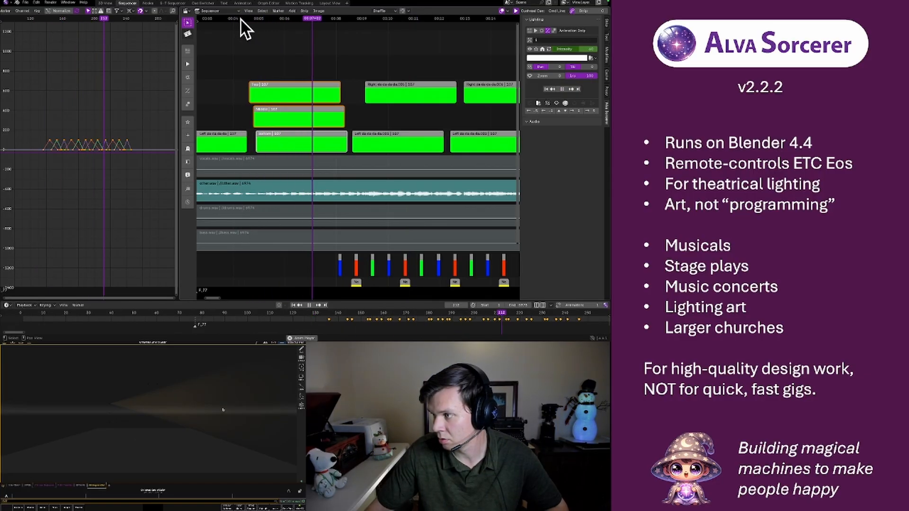
pyautogui.press('space')
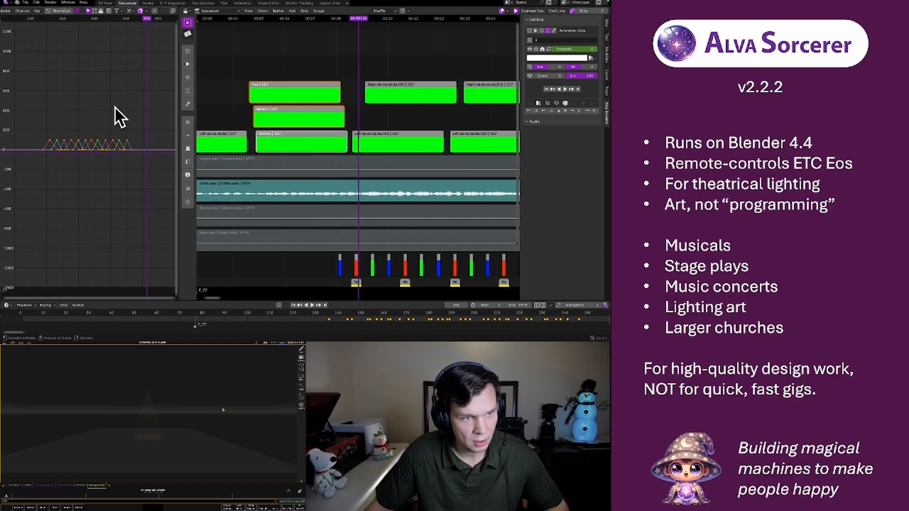
# Nudge the selected Top, Middle and Bottom strips slightly later in the sequencer and replay the pulse chain from shortly before them
pyautogui.press('r')
pyautogui.press('Escape')
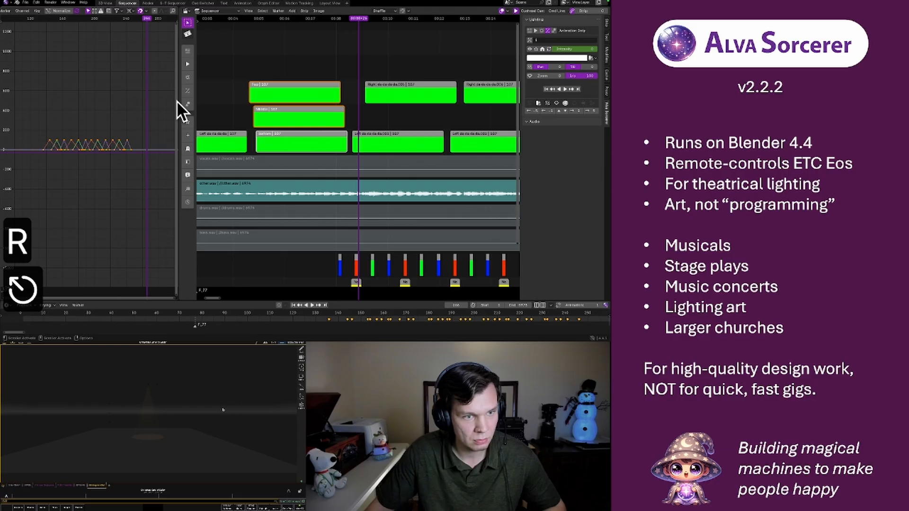
pyautogui.press('r')
pyautogui.press('r')
pyautogui.click(240, 20)
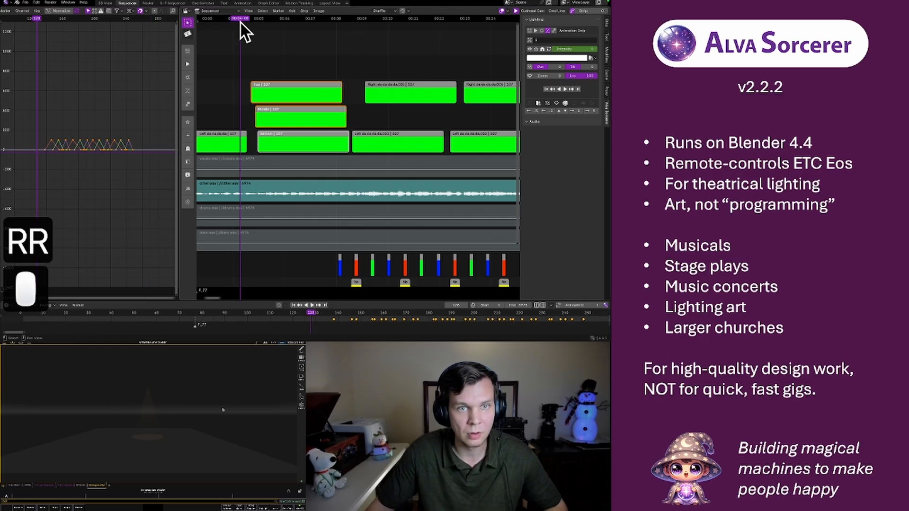
pyautogui.press('space')
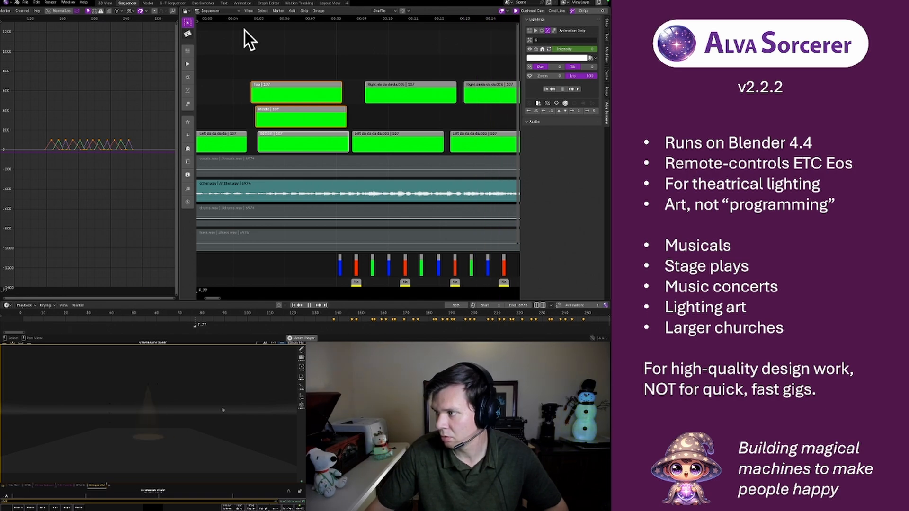
pyautogui.press('space')
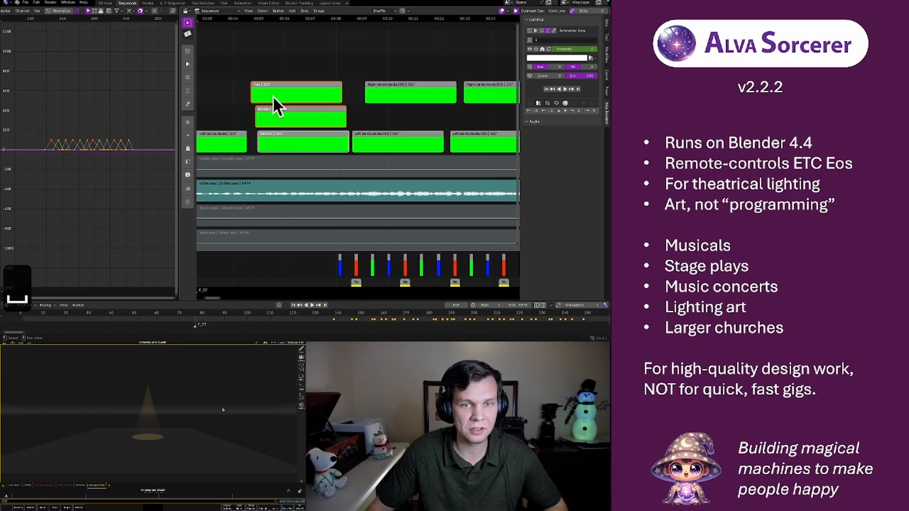
# Deselect the three strips in the sequencer and save the project file
pyautogui.click(242, 61)
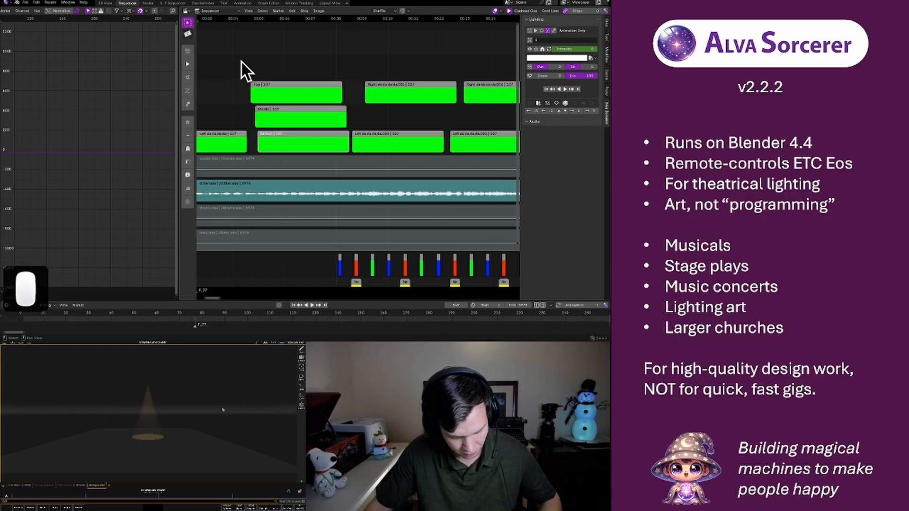
pyautogui.press('super+s')
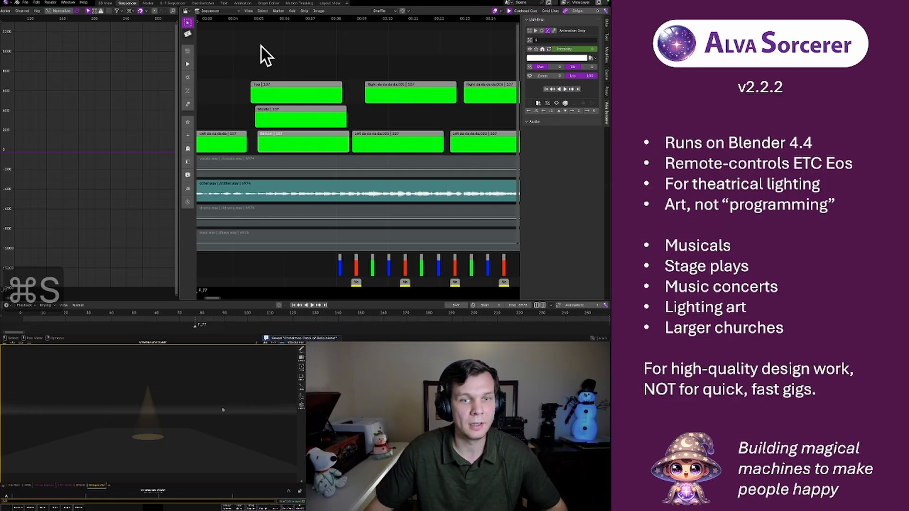
# Duplicate the lowest light in the 3D scene, place the copy about 4 m downstage and 1 m lower, and enter channel 10
pyautogui.click(104, 3)
pyautogui.moveTo(293, 133); pyautogui.dragTo(329, 138, button='middle')
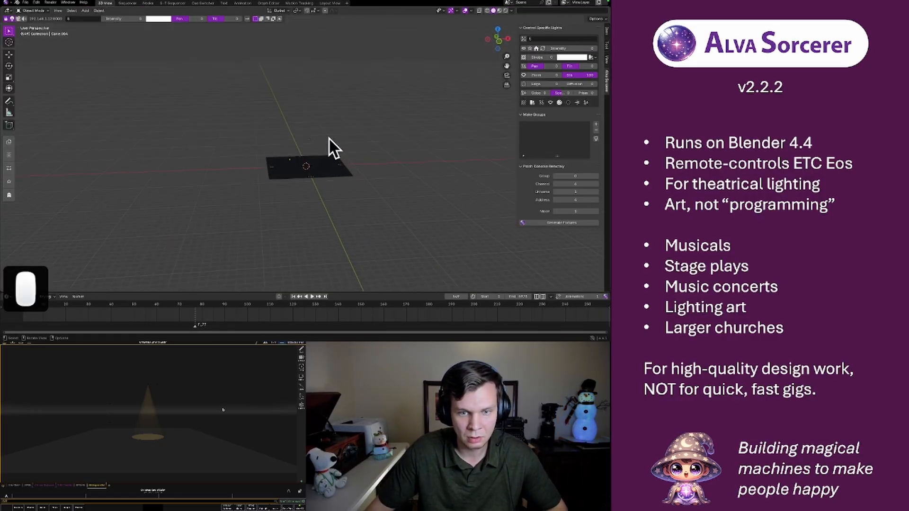
pyautogui.scroll(6, 325, 138)
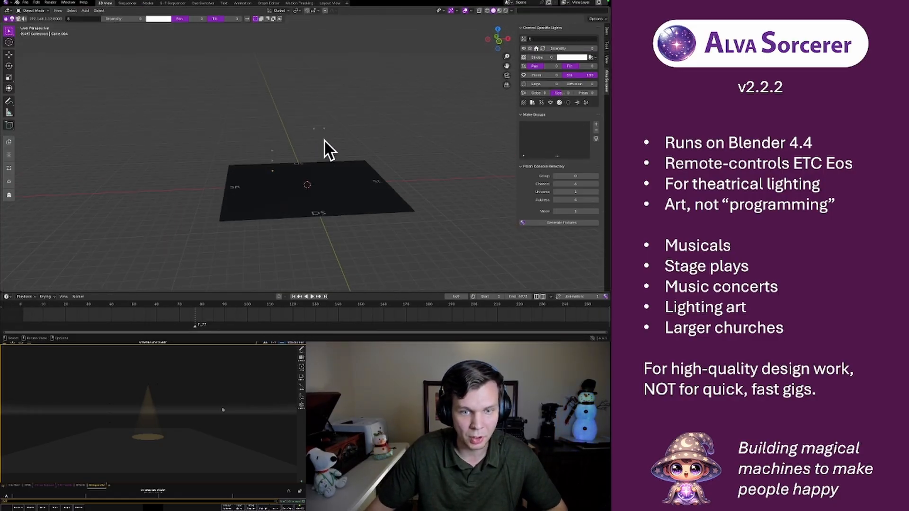
pyautogui.click(507, 38)
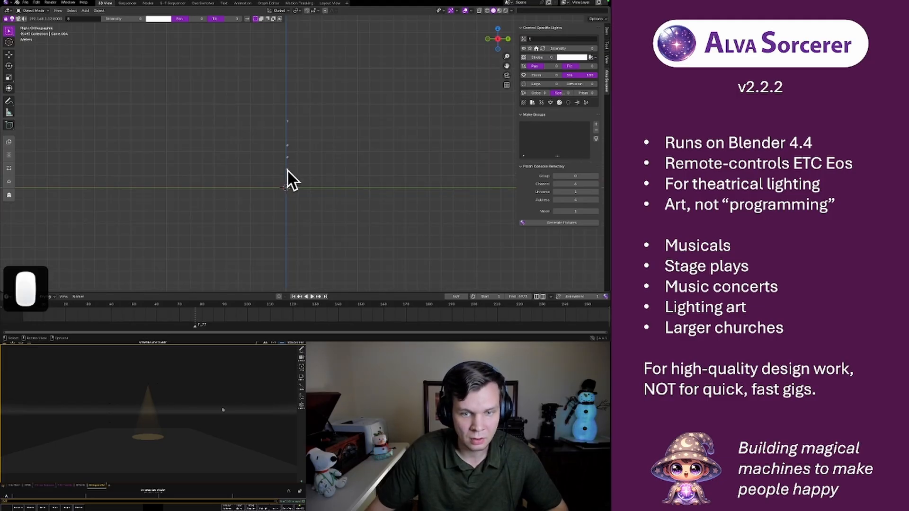
pyautogui.click(287, 169)
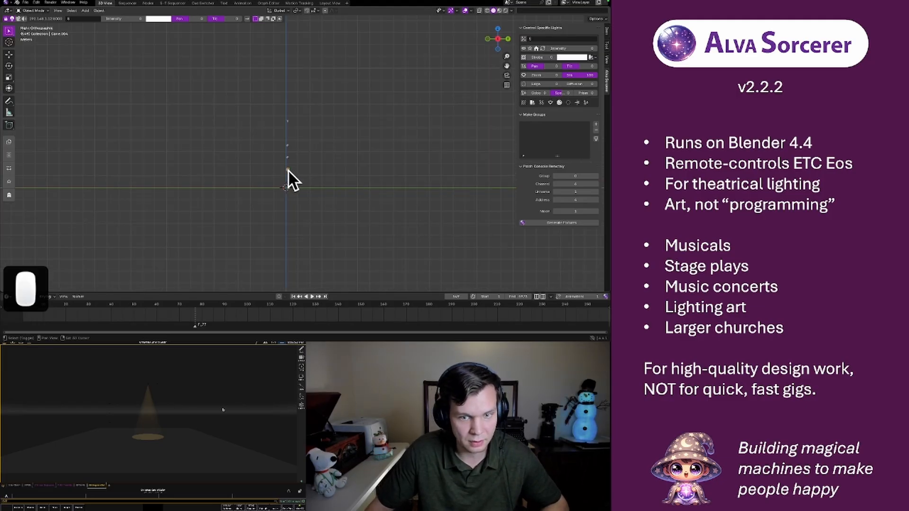
pyautogui.hotkey('shift', 'd')
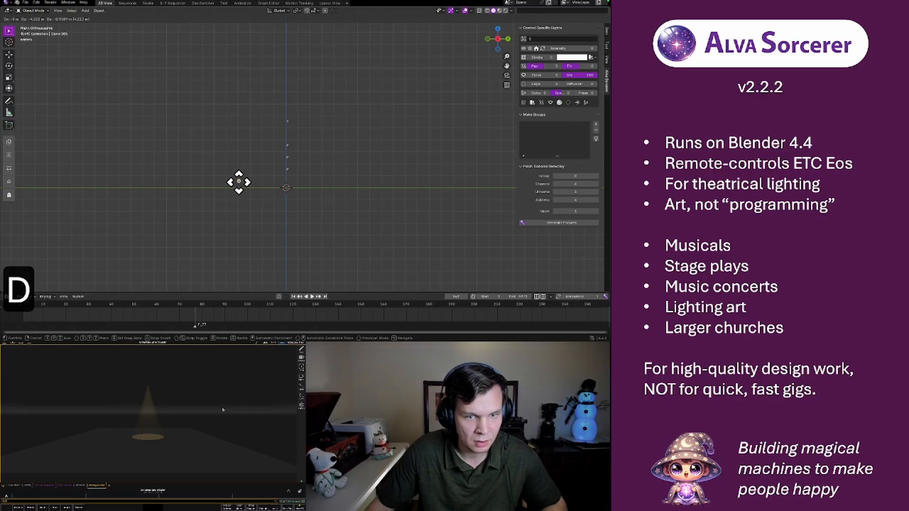
pyautogui.click(239, 182)
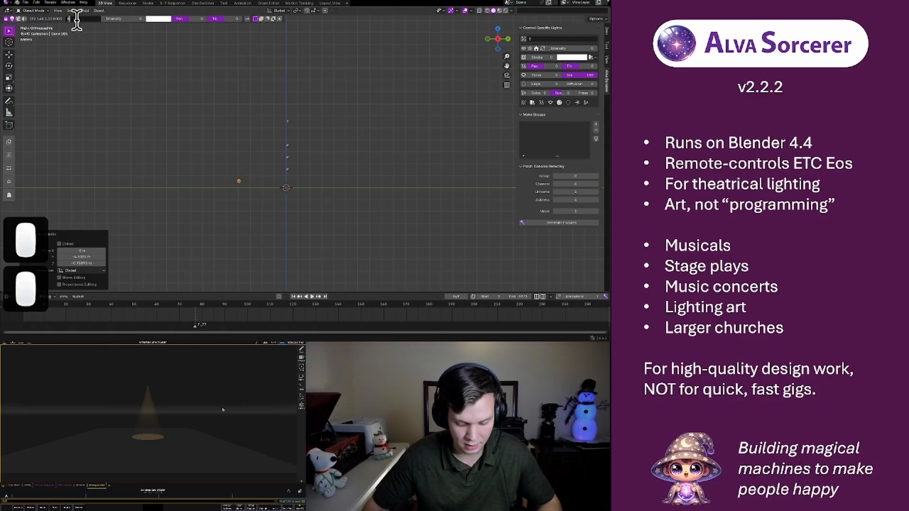
pyautogui.write('10')
pyautogui.press('Return')
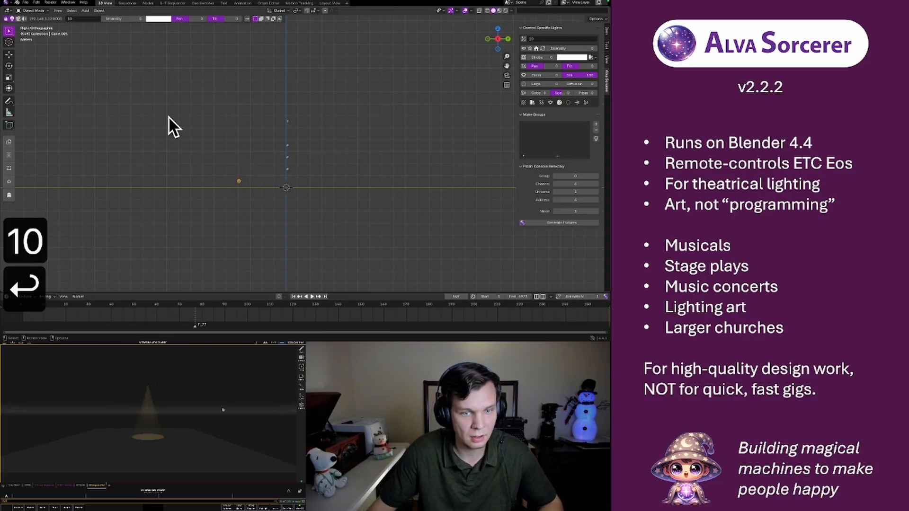
# Move the channel 10 light in the front view about 1.6 m toward stage right and 0.4 m down
pyautogui.moveTo(166, 126); pyautogui.dragTo(272, 155, button='middle')
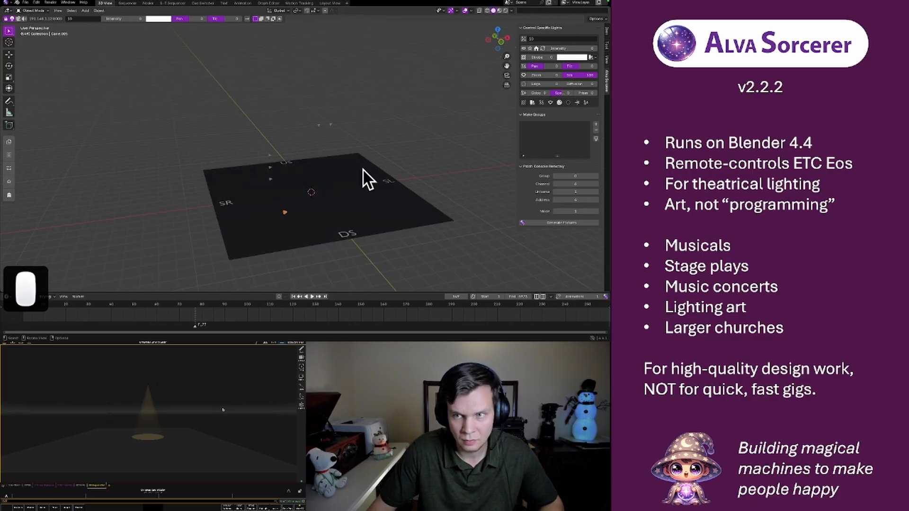
pyautogui.moveTo(362, 168); pyautogui.dragTo(369, 131, button='middle')
pyautogui.click(501, 39)
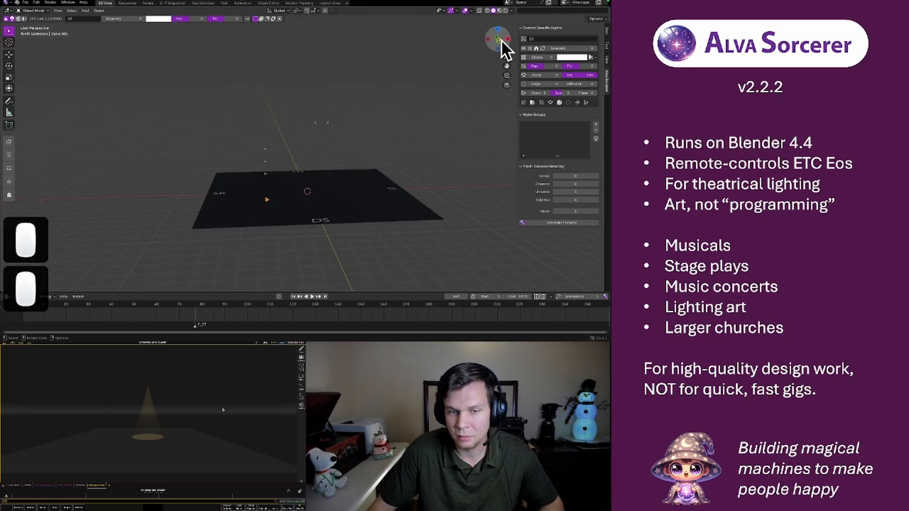
pyautogui.press('g')
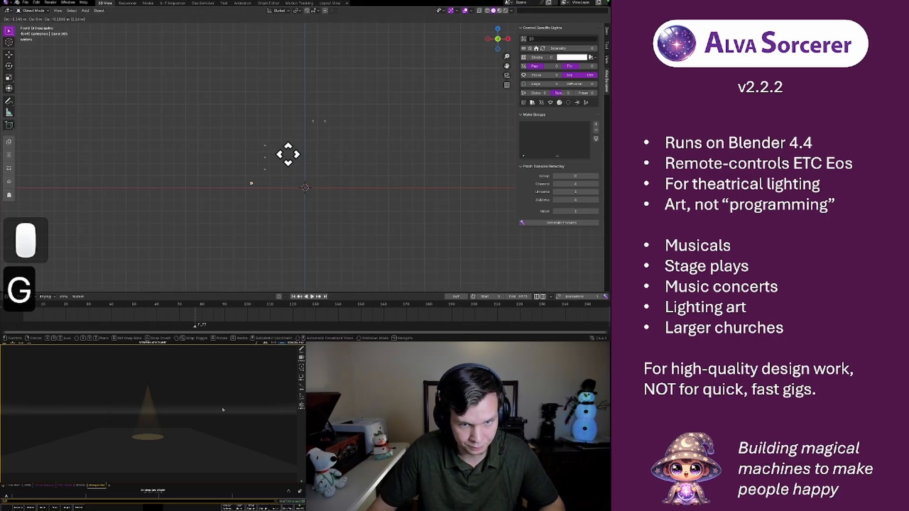
pyautogui.click(282, 156)
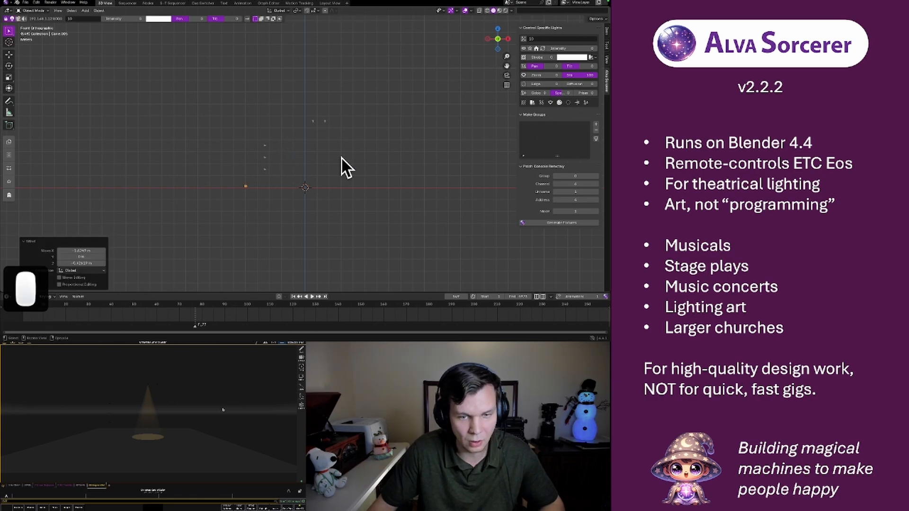
# Duplicate the channel 10 light as an array along the Y axis with 12 columns
pyautogui.moveTo(341, 157); pyautogui.dragTo(303, 156, button='middle')
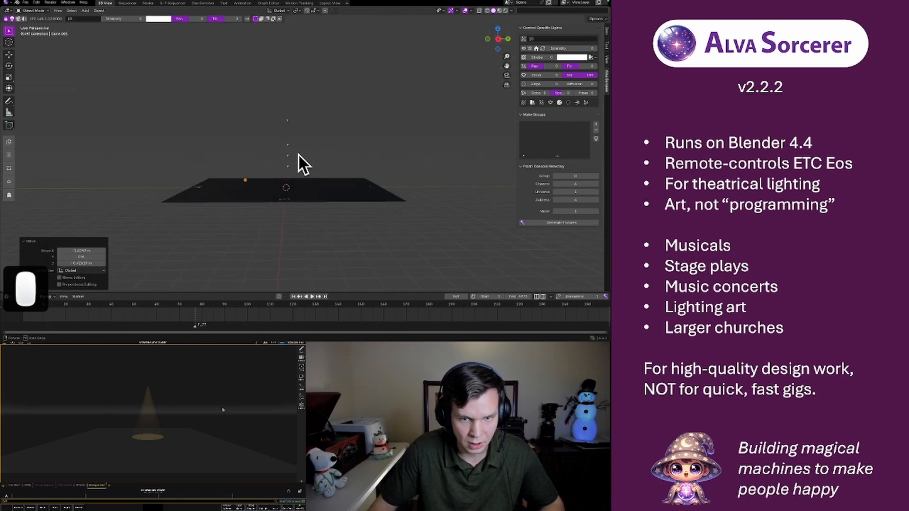
pyautogui.click(9, 141)
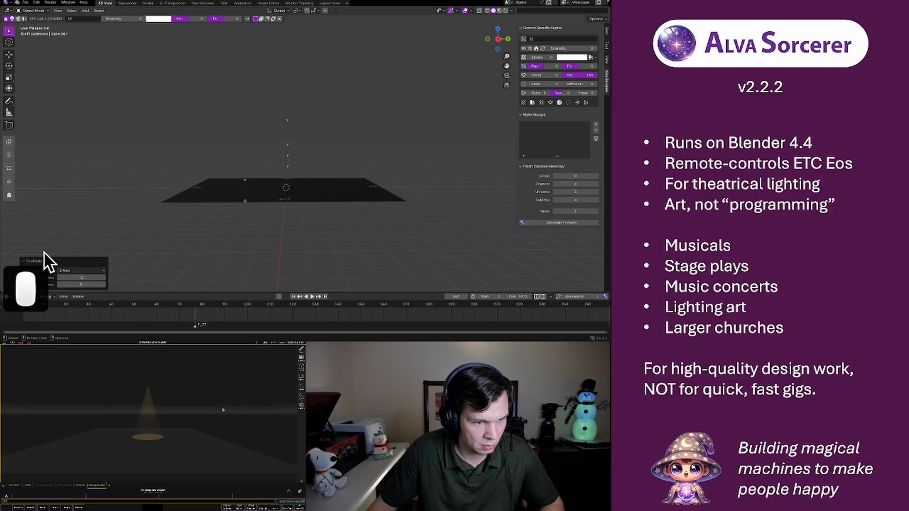
pyautogui.click(80, 271)
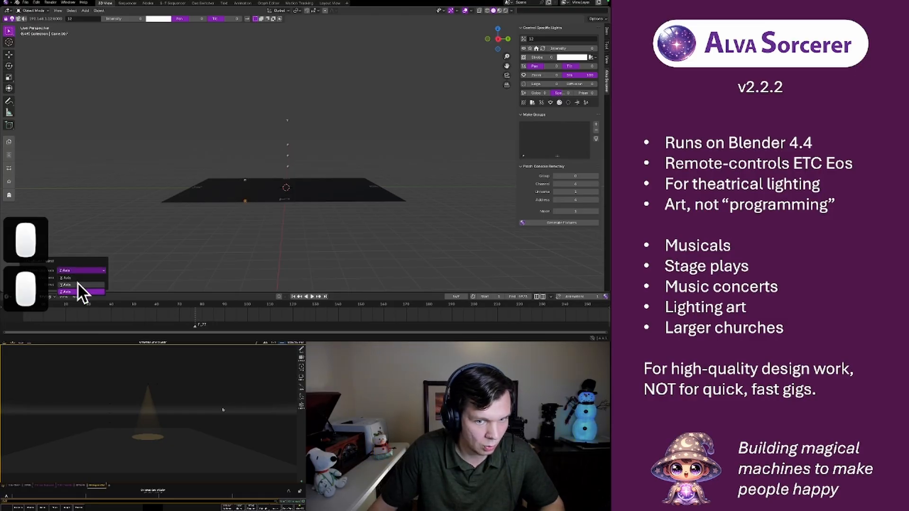
pyautogui.click(78, 283)
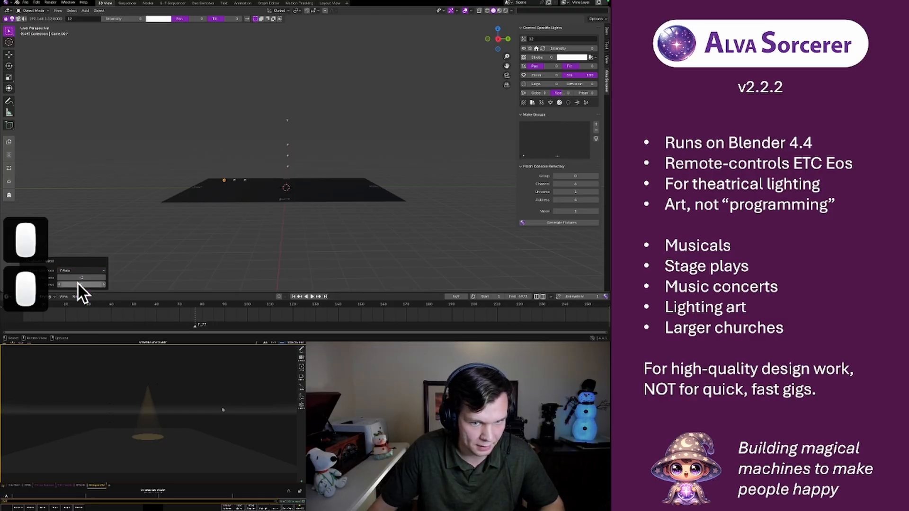
pyautogui.click(103, 278)
pyautogui.click(104, 278)
pyautogui.click(103, 277)
pyautogui.click(103, 277)
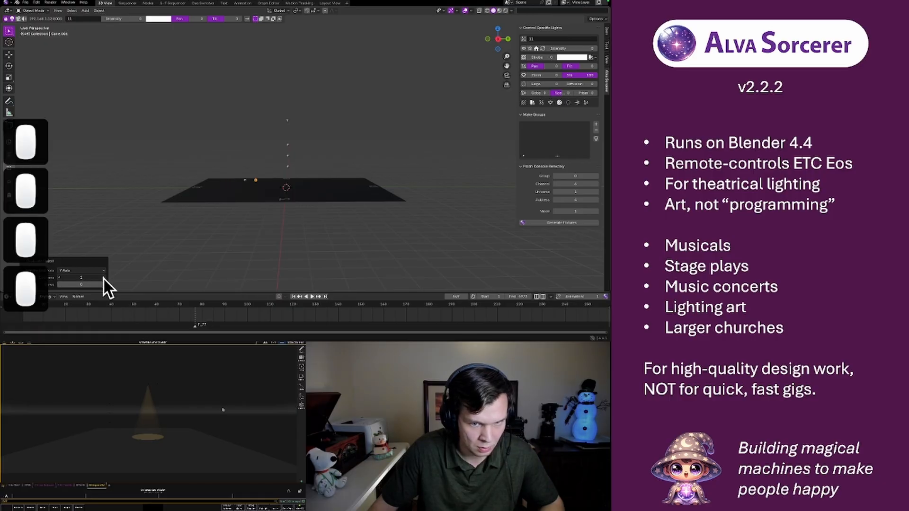
pyautogui.click(103, 277)
pyautogui.click(103, 277)
pyautogui.click(103, 278)
pyautogui.click(104, 278)
pyautogui.click(104, 278)
pyautogui.click(104, 278)
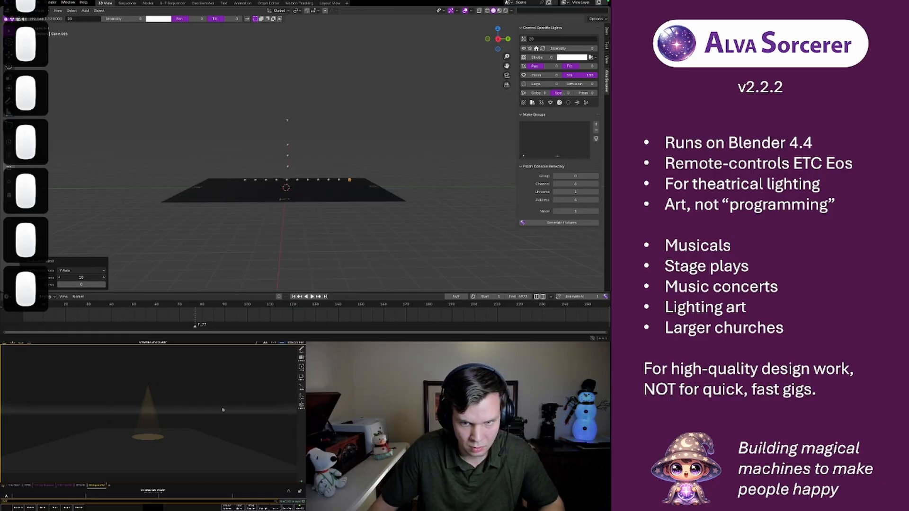
pyautogui.click(104, 279)
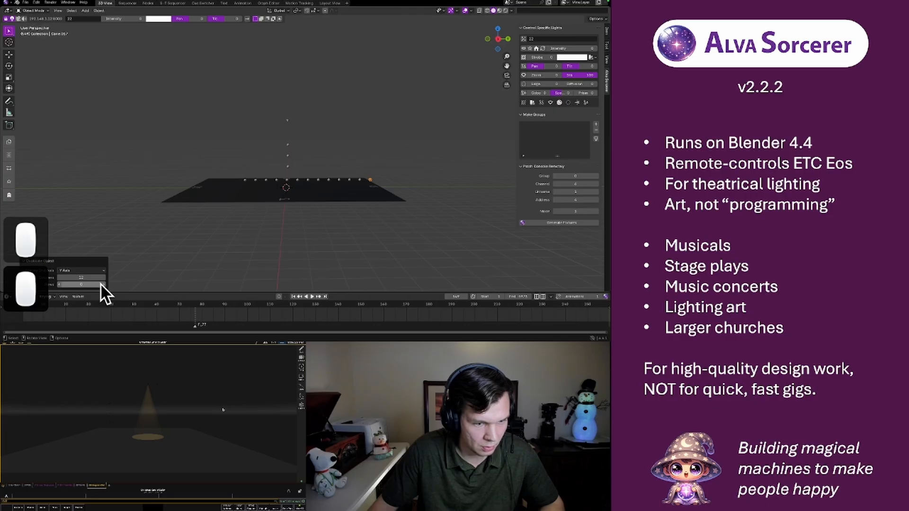
# Set the light array to 2 rows and check its layout on the stage
pyautogui.click(104, 284)
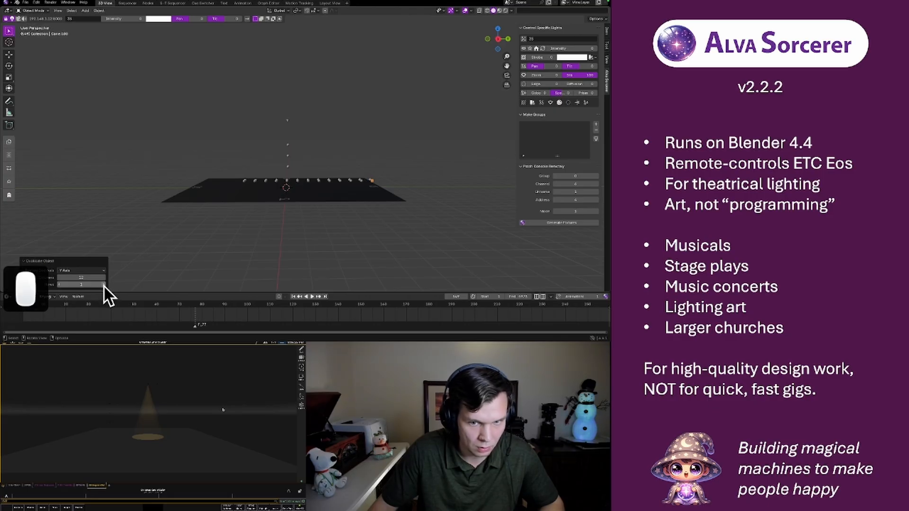
pyautogui.click(104, 284)
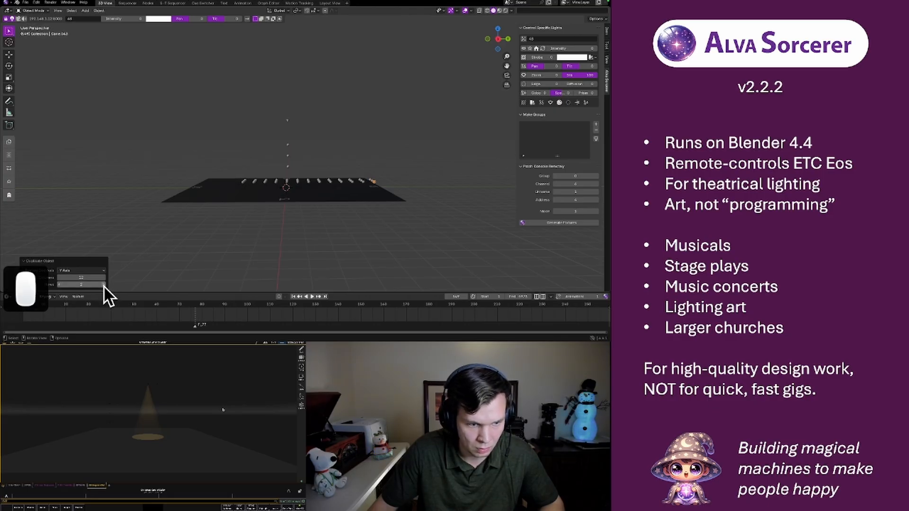
pyautogui.moveTo(183, 149); pyautogui.dragTo(260, 149, button='middle')
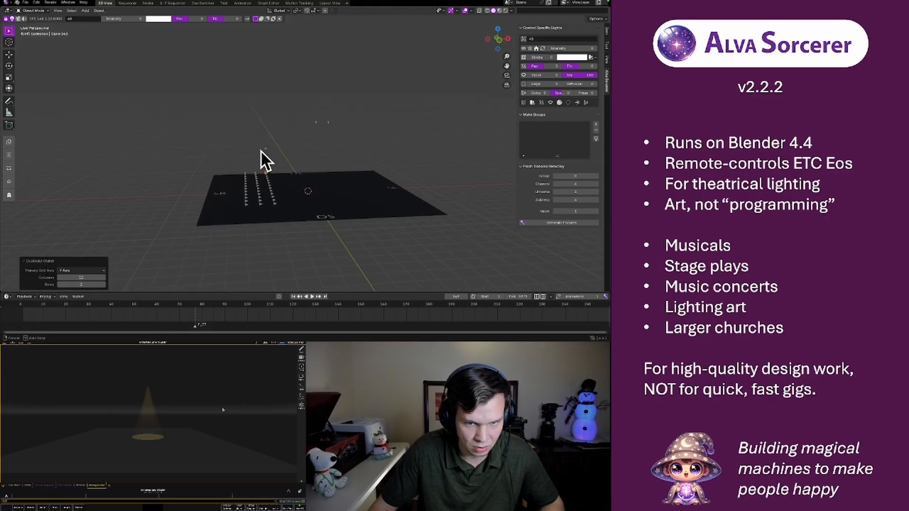
# Try the light array along the Z axis instead, and undo the whole duplication
pyautogui.click(103, 268)
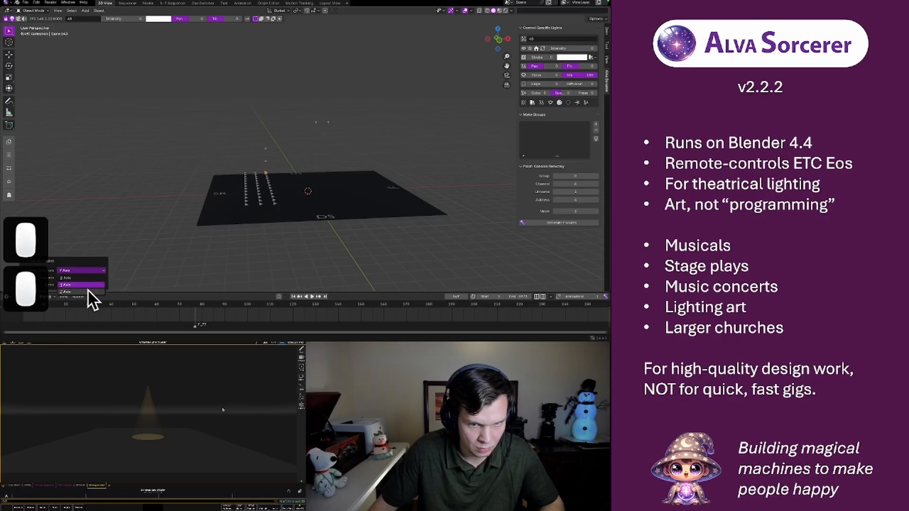
pyautogui.click(88, 291)
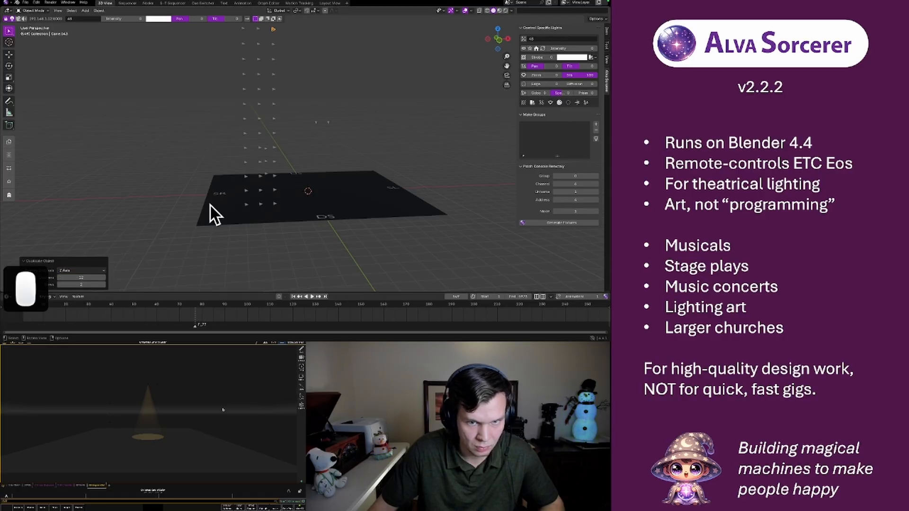
pyautogui.moveTo(210, 206); pyautogui.dragTo(259, 184, button='middle')
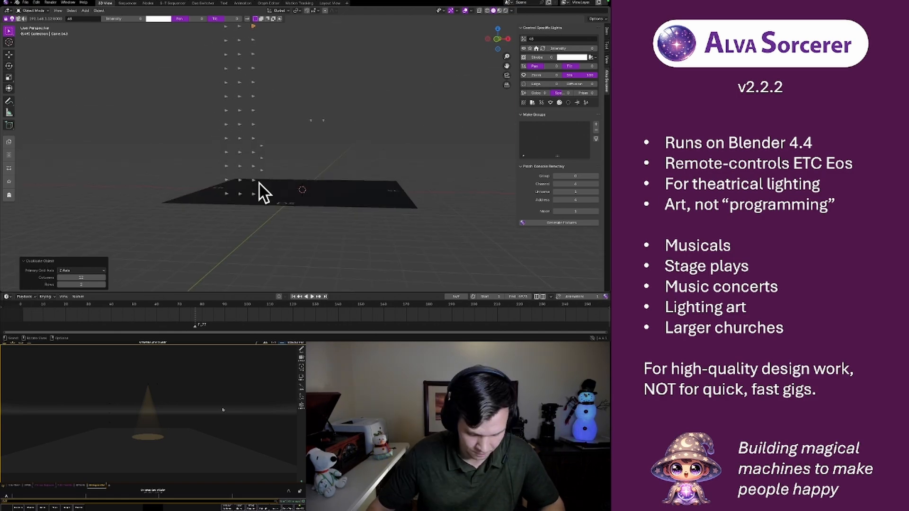
pyautogui.press('super+z')
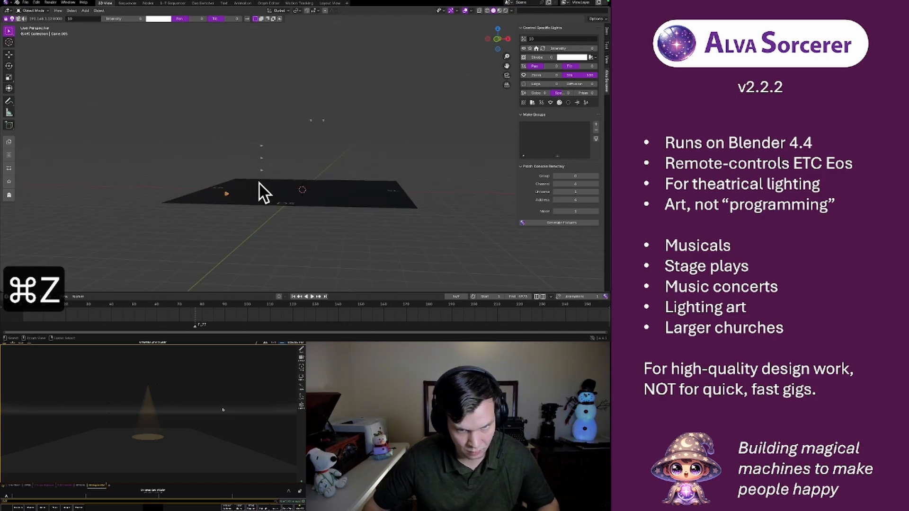
# Duplicate the channel 10 light again as an array along the Y axis with 12 columns and 1 row
pyautogui.moveTo(280, 183); pyautogui.dragTo(247, 190, button='middle')
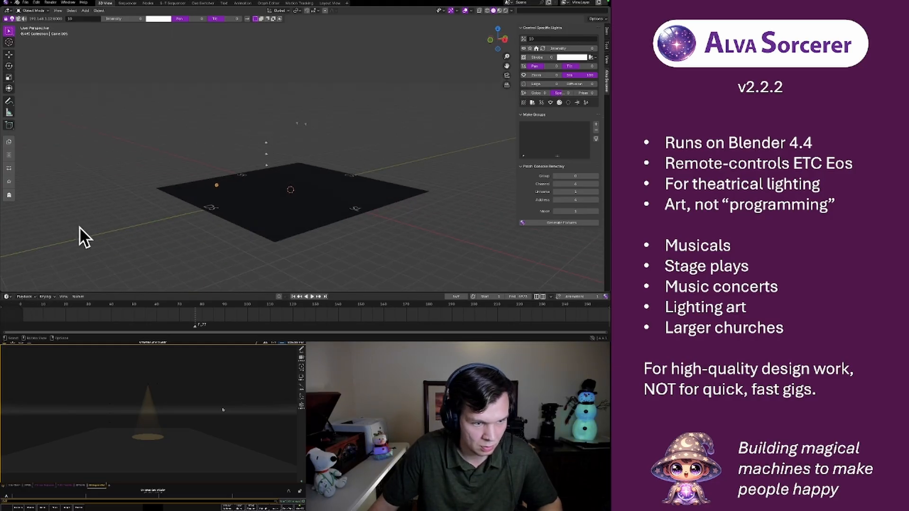
pyautogui.click(10, 143)
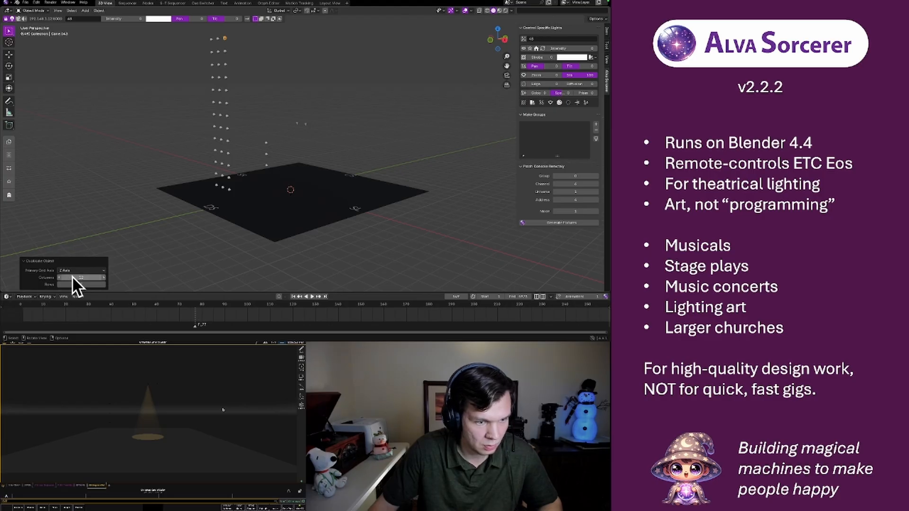
pyautogui.click(87, 271)
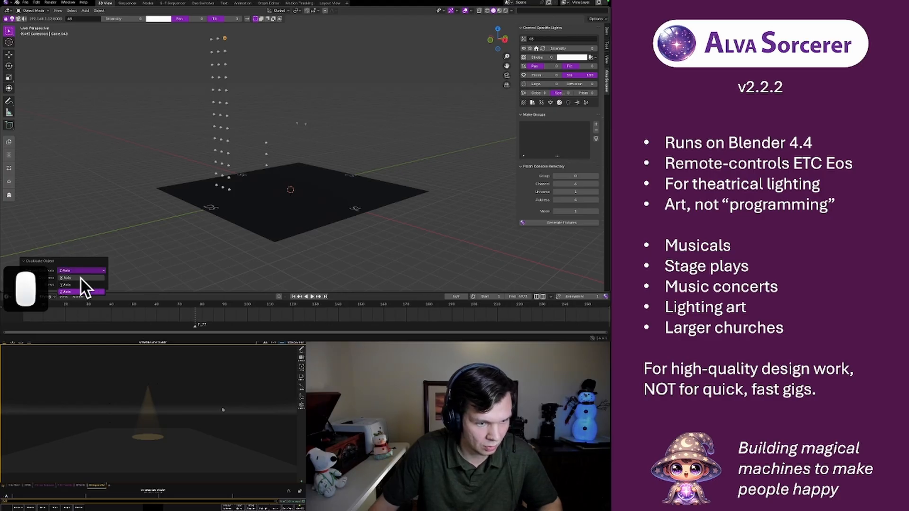
pyautogui.click(62, 285)
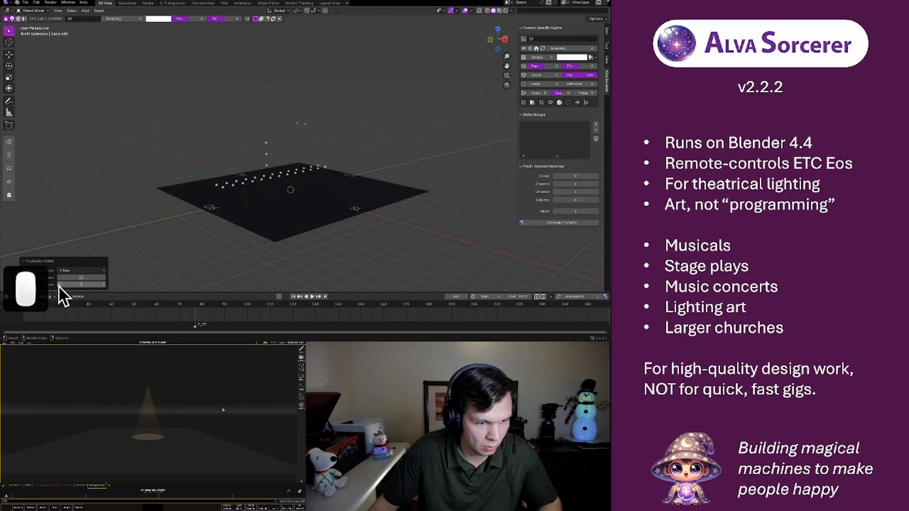
# Set the light array to 0 rows, check its layout on the stage, and select the row's first light
pyautogui.click(59, 285)
pyautogui.click(60, 285)
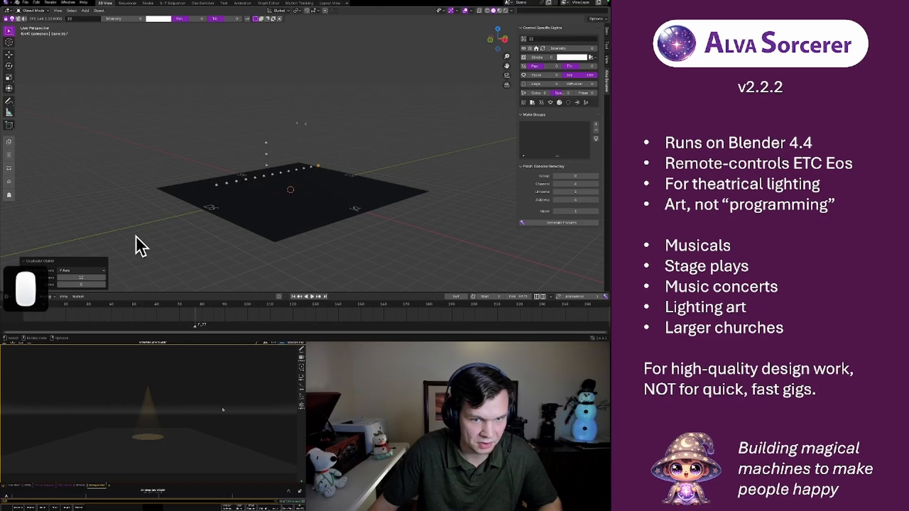
pyautogui.moveTo(203, 180); pyautogui.dragTo(255, 202, button='middle')
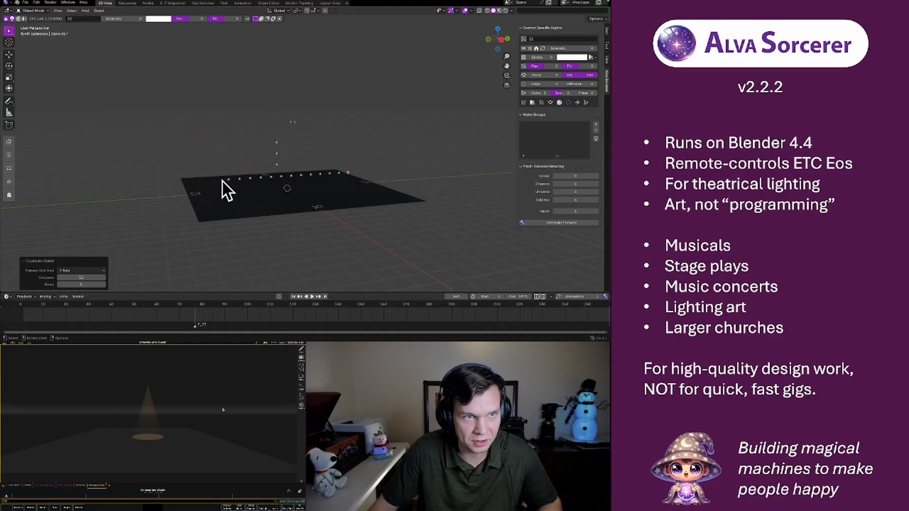
pyautogui.moveTo(210, 183); pyautogui.dragTo(237, 200, button='middle')
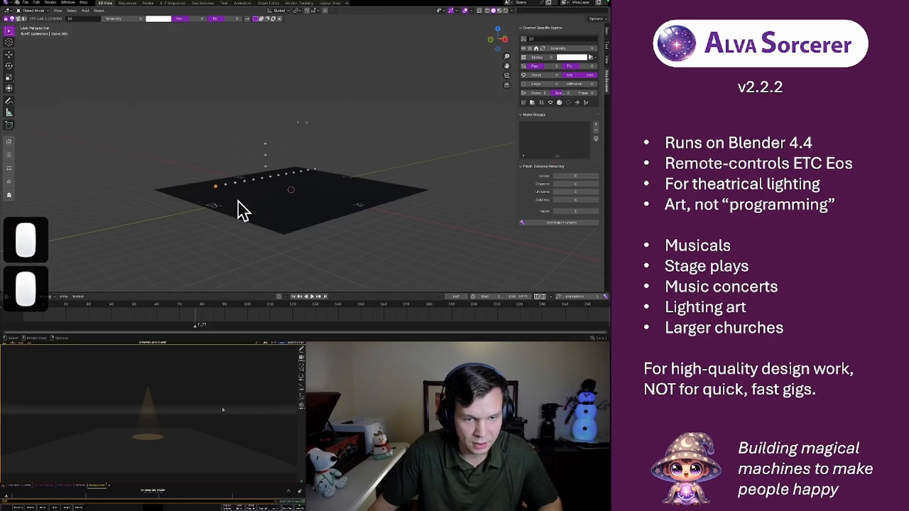
# Duplicate the channel 10 light at the start of the row and move the copy 1 m up along the Z axis
pyautogui.hotkey('shift', 'd')
pyautogui.rightClick(219, 184)
pyautogui.press('g')
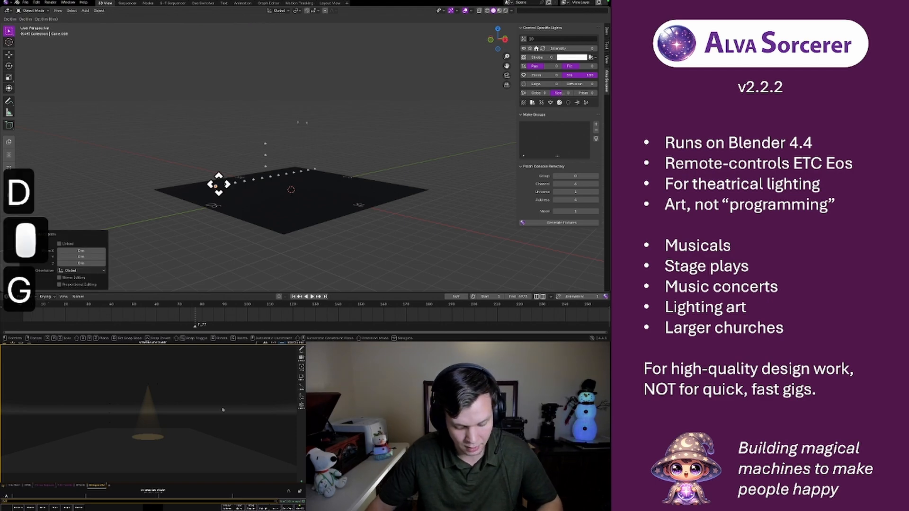
pyautogui.press('y')
pyautogui.press('Escape')
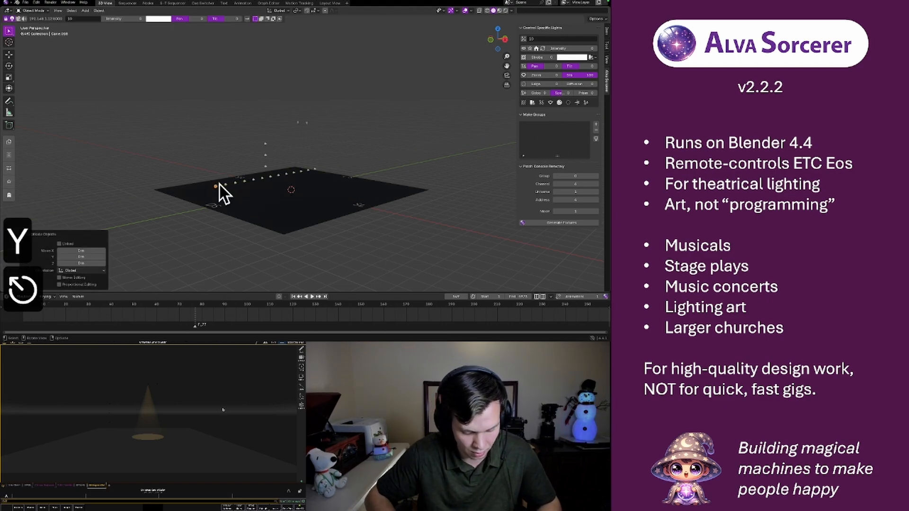
pyautogui.press('g')
pyautogui.press('z')
pyautogui.press('1')
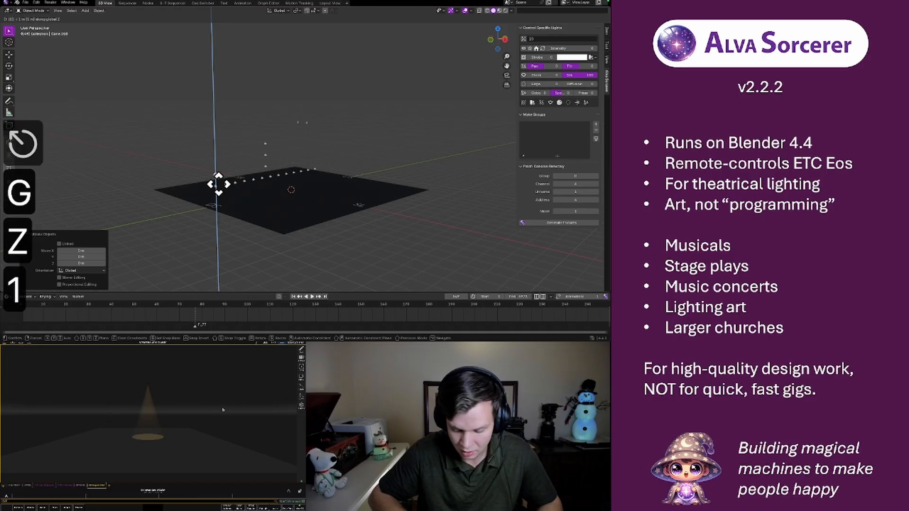
pyautogui.press('Return')
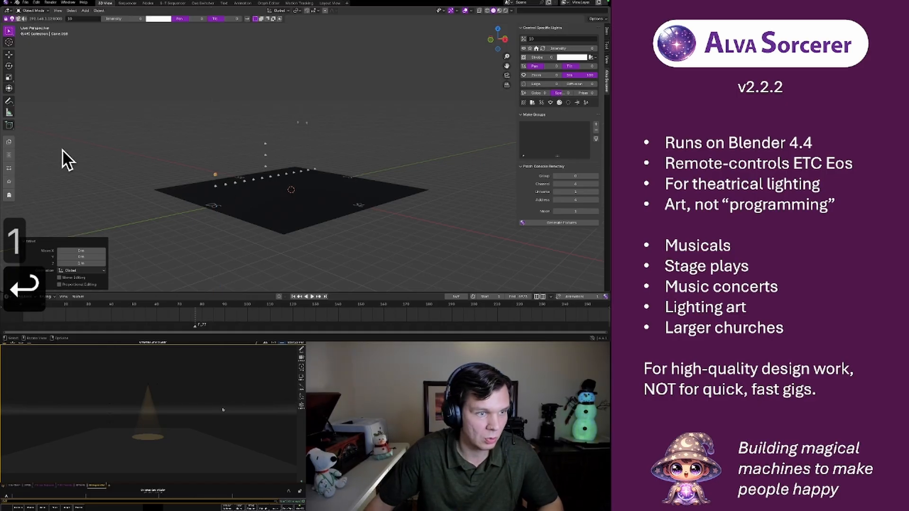
# Duplicate the raised light as a 12-column array along the Y axis and compare the channel numbers of both rows
pyautogui.click(10, 139)
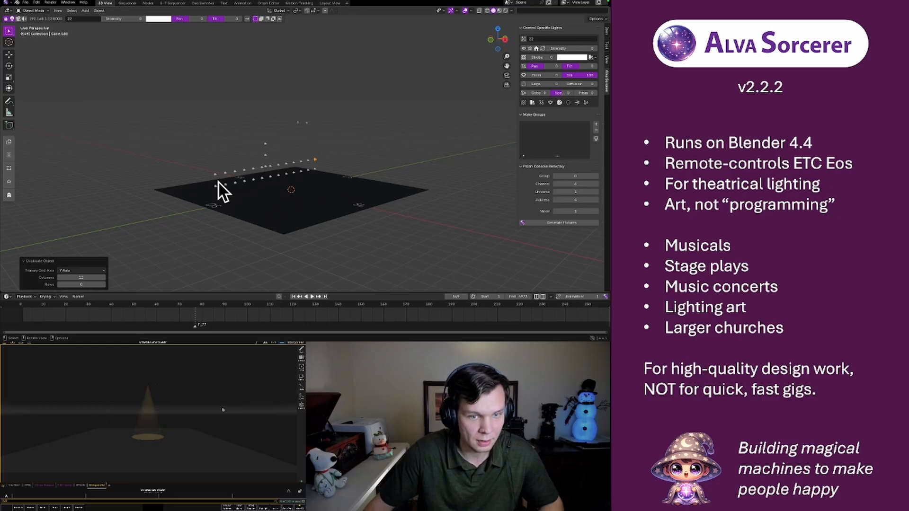
pyautogui.click(216, 186)
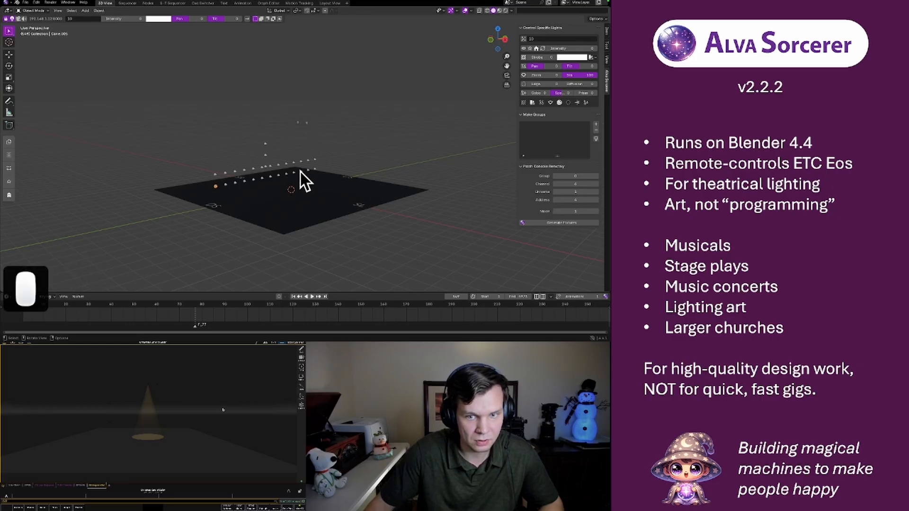
pyautogui.click(316, 171)
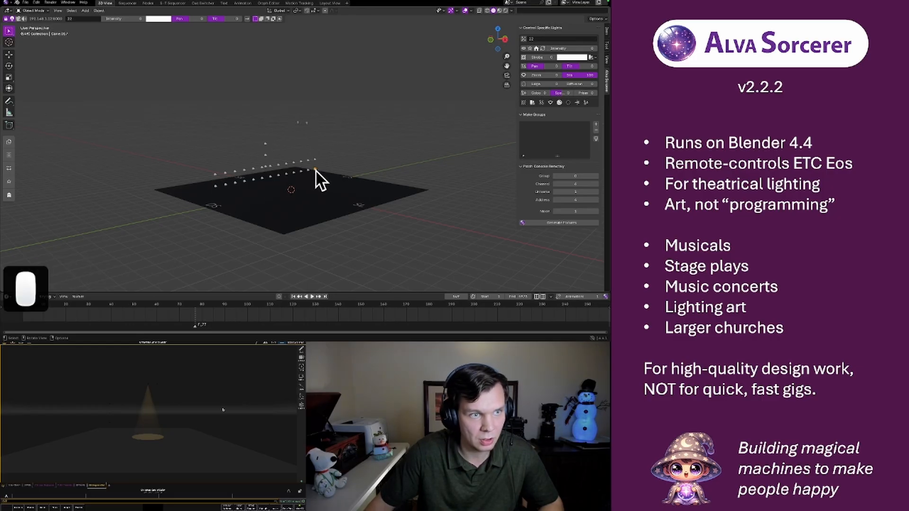
pyautogui.click(215, 175)
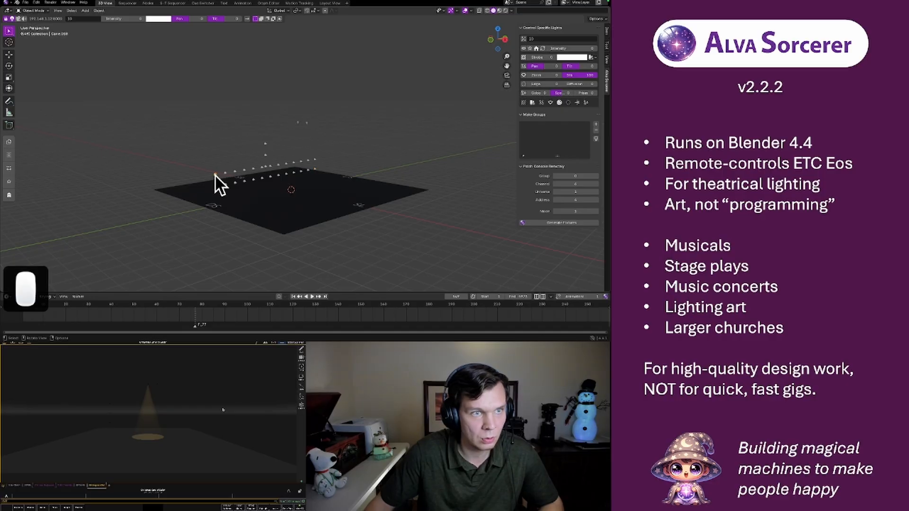
pyautogui.click(216, 187)
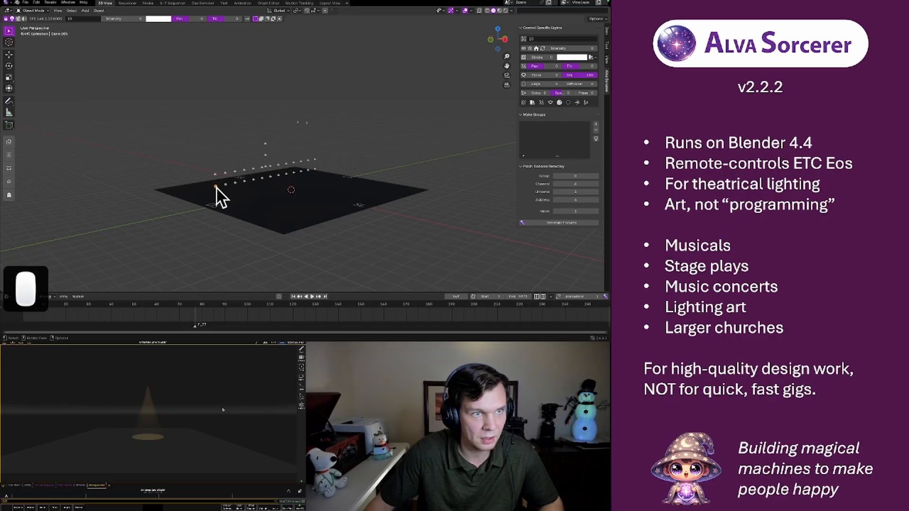
pyautogui.click(226, 185)
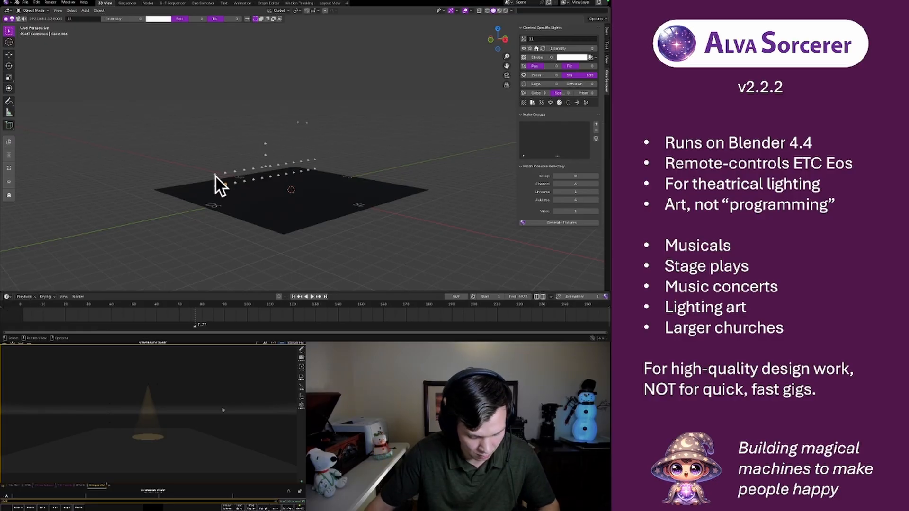
# Undo the upper row's array duplication, keeping only the single raised light
pyautogui.press('super+z')
pyautogui.press('super+z')
pyautogui.press('super+z')
pyautogui.press('super+z')
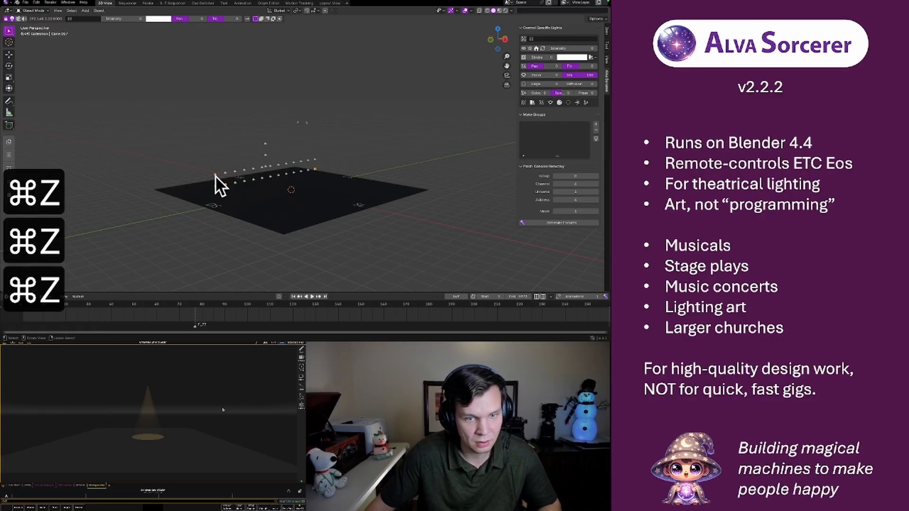
pyautogui.press('super+z')
pyautogui.press('super+z')
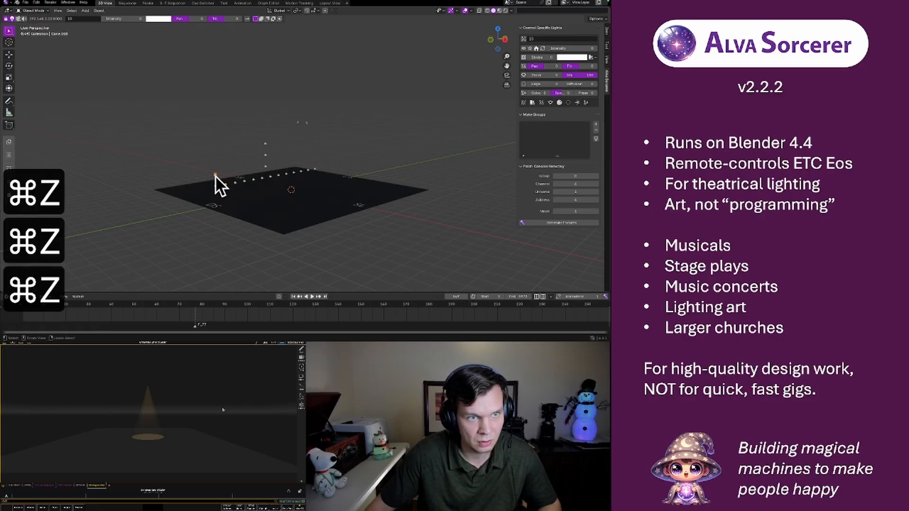
# Assign channel 23 to the raised light and duplicate it as an array along the Y axis with 12 columns and 0 rows
pyautogui.click(315, 169)
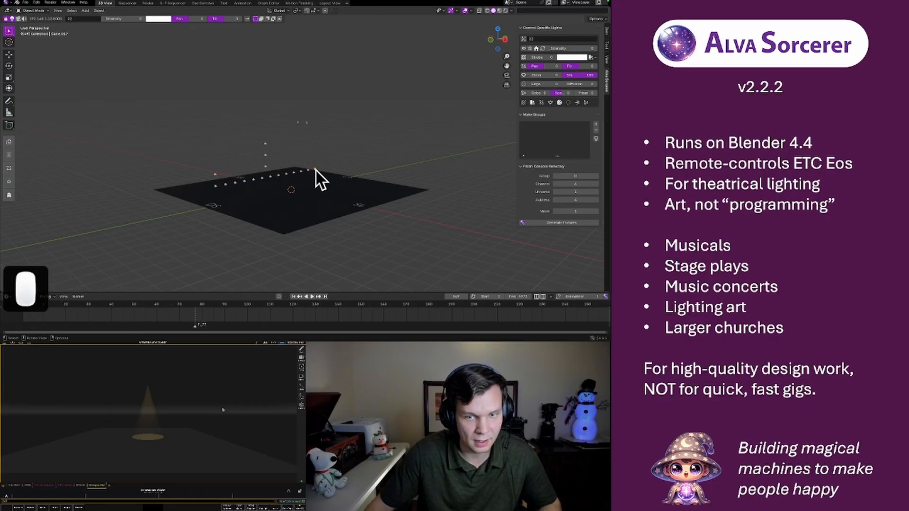
pyautogui.click(215, 175)
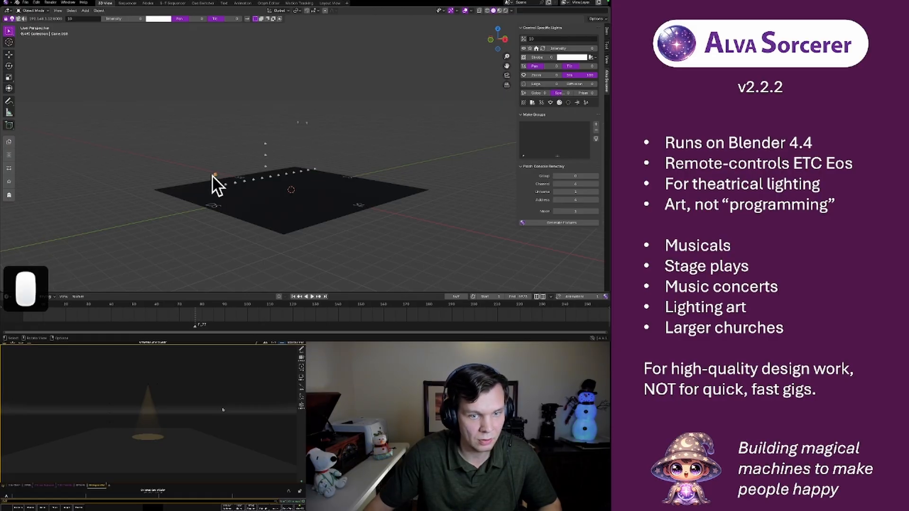
pyautogui.click(76, 20)
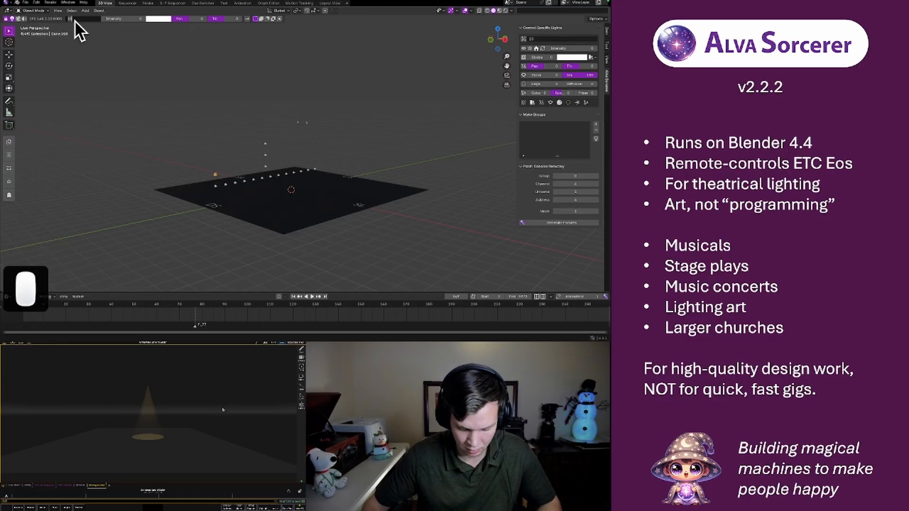
pyautogui.press('BackSpace')
pyautogui.write('23')
pyautogui.press('Return')
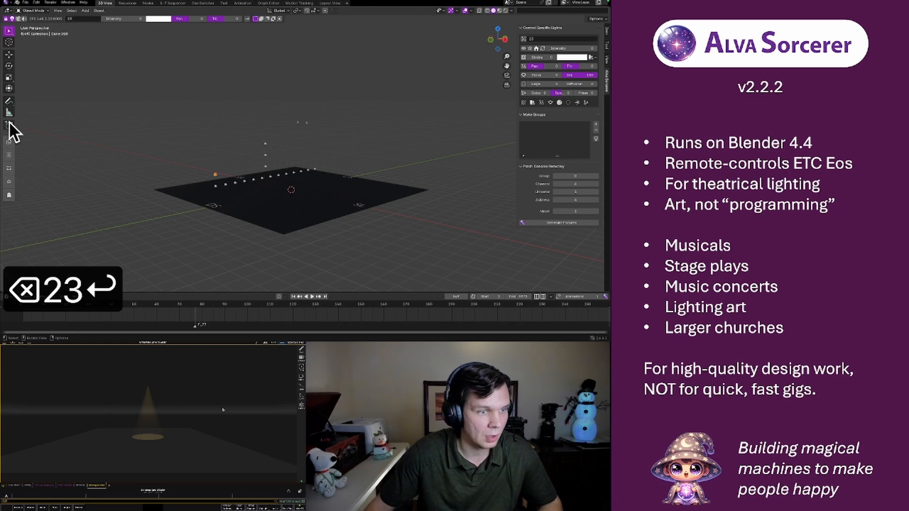
pyautogui.click(8, 138)
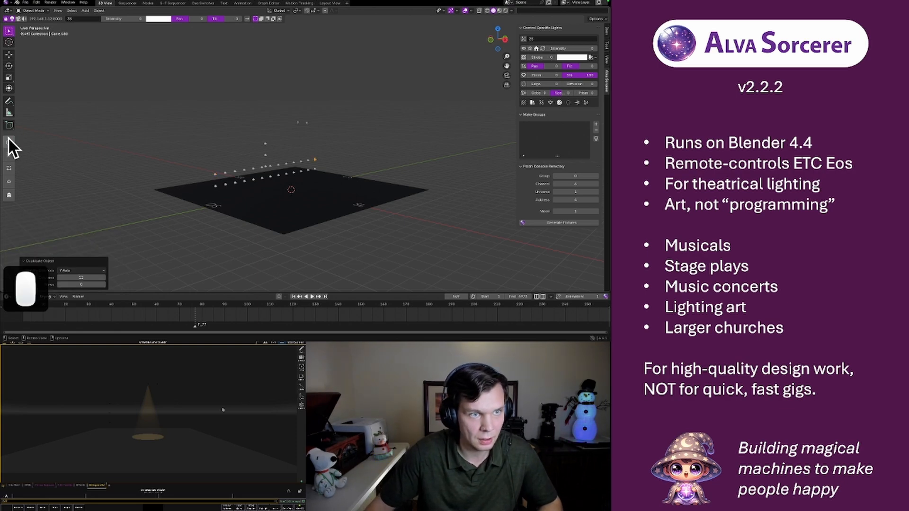
# Duplicate the channel 23 light at the start of the second row and move the copy 1 m up along the Z axis
pyautogui.click(215, 175)
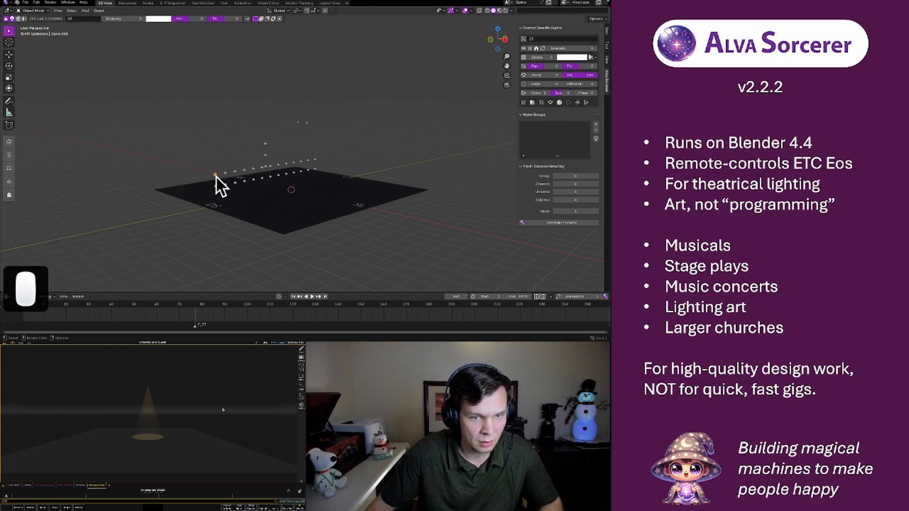
pyautogui.hotkey('shift', 'd')
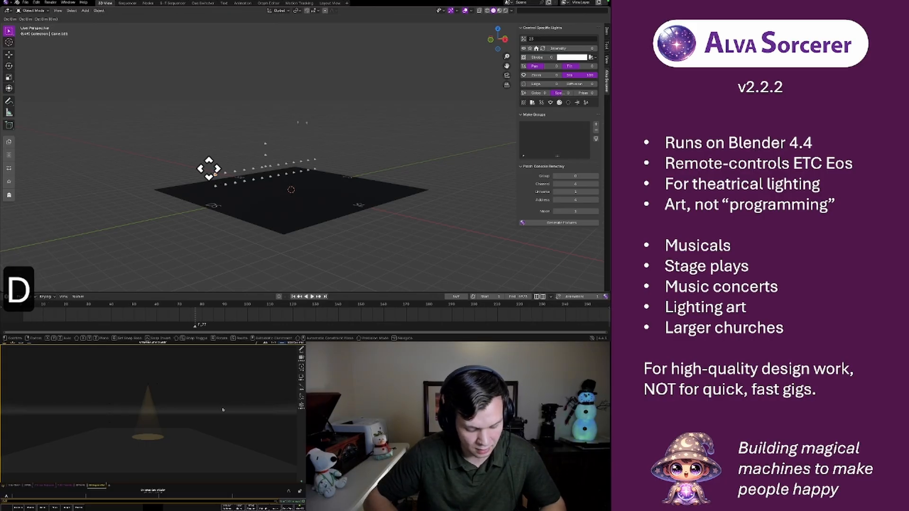
pyautogui.press('g')
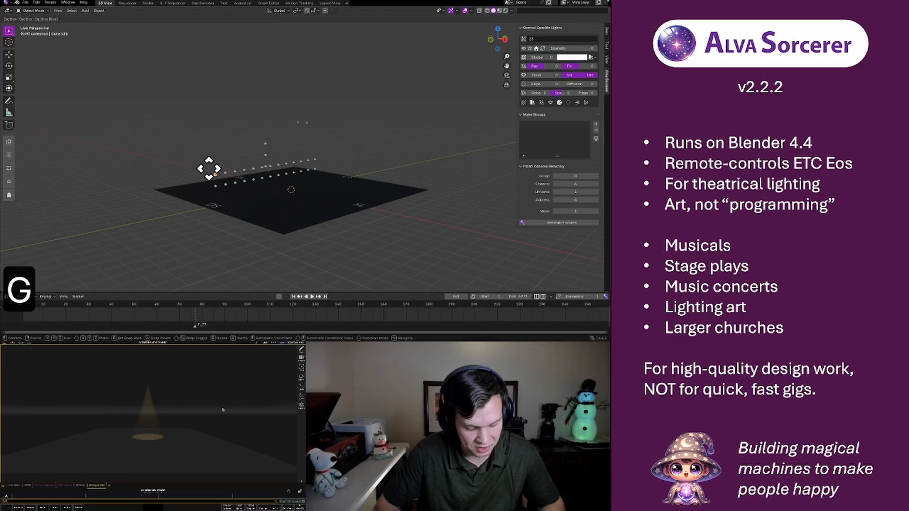
pyautogui.press('z')
pyautogui.press('1')
pyautogui.press('Return')
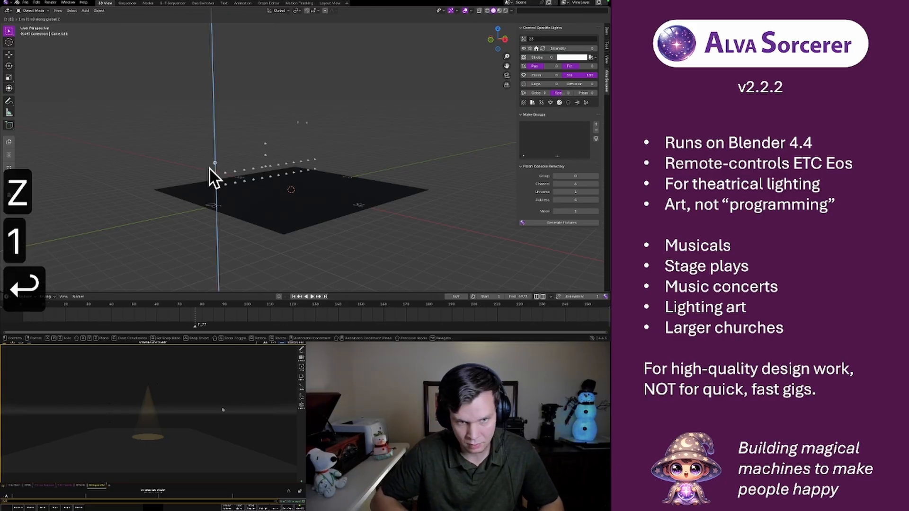
# Duplicate the third-level light and move this copy another 1 m up along the Z axis
pyautogui.hotkey('shift', 'd')
pyautogui.press('g')
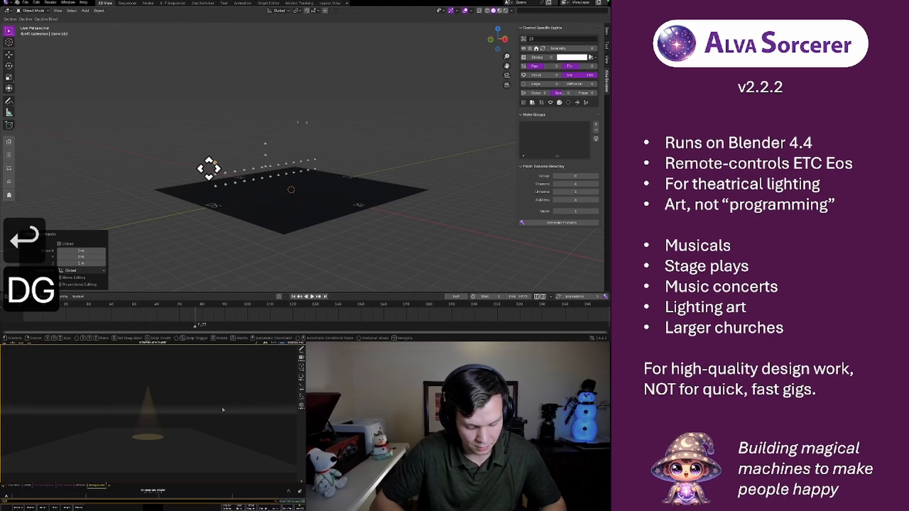
pyautogui.press('z')
pyautogui.press('1')
pyautogui.press('Return')
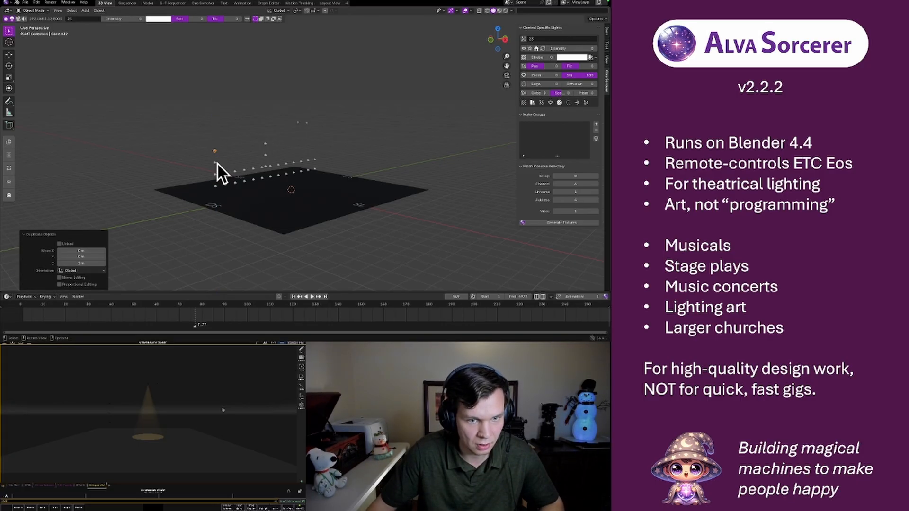
# Assign channel 36 to the third-level light and duplicate it as an array along the Y axis with 12 columns and 0 rows
pyautogui.click(215, 163)
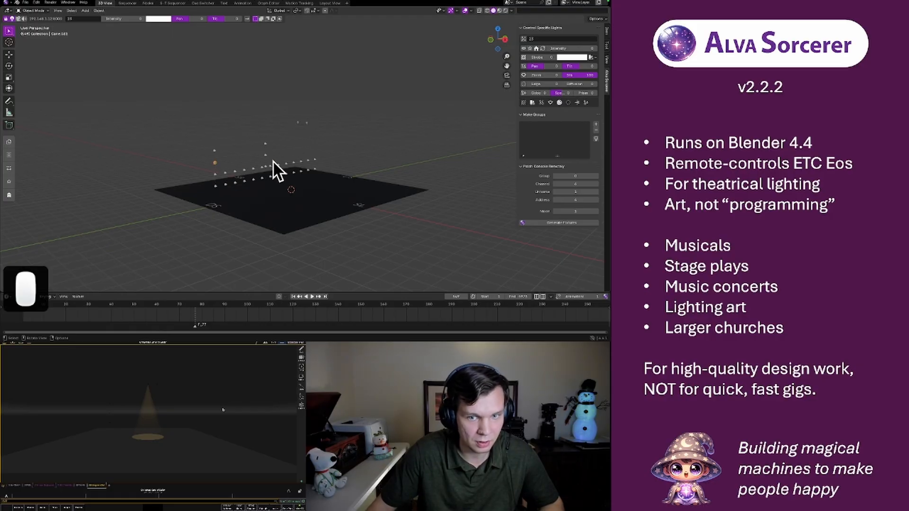
pyautogui.click(315, 161)
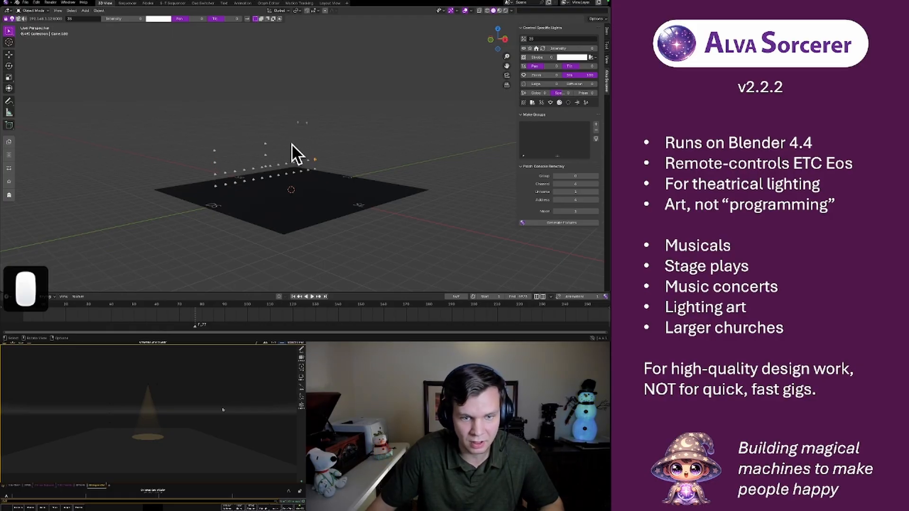
pyautogui.click(215, 163)
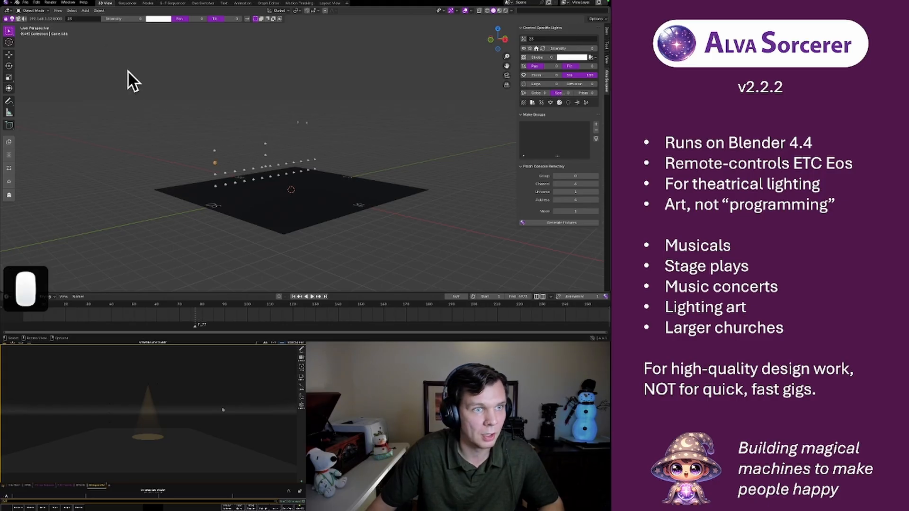
pyautogui.click(73, 18)
pyautogui.write('36')
pyautogui.press('Return')
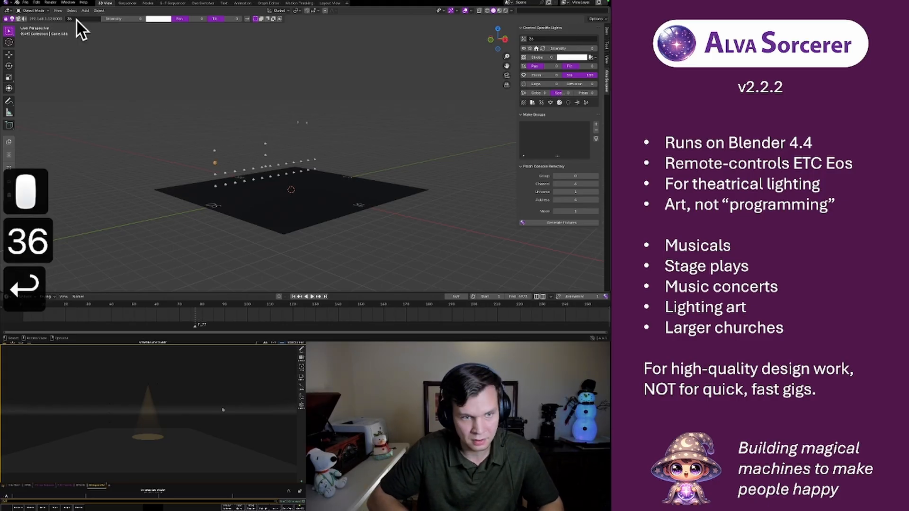
pyautogui.click(10, 142)
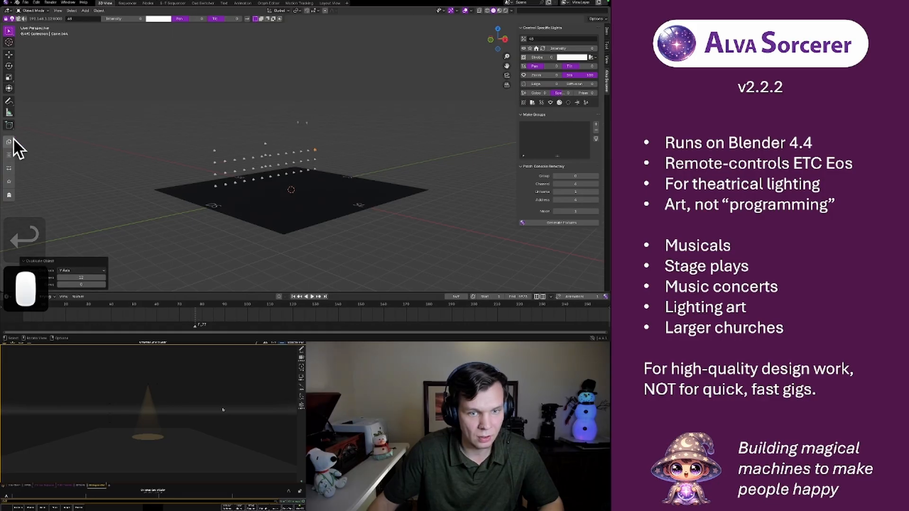
# Assign channel 49 to the fourth-level light and duplicate it as an array along the Y axis with 12 columns and 0 rows
pyautogui.click(214, 151)
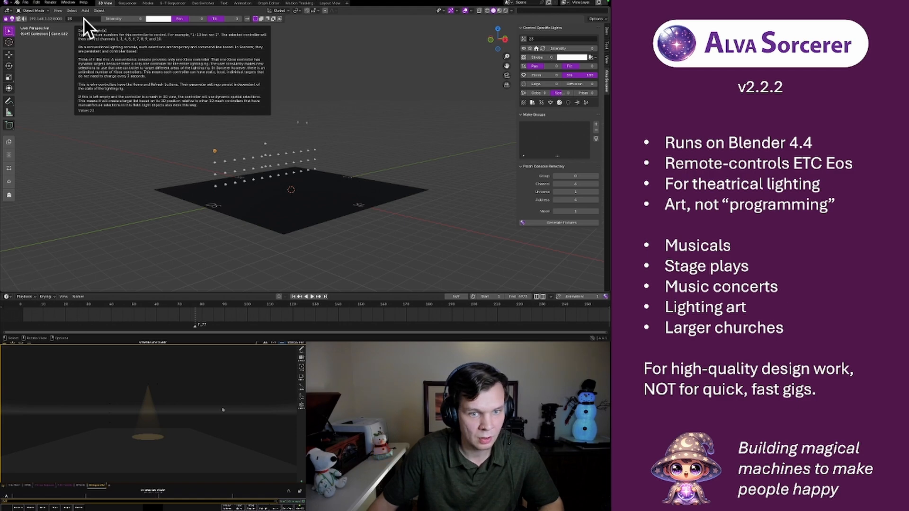
pyautogui.click(315, 152)
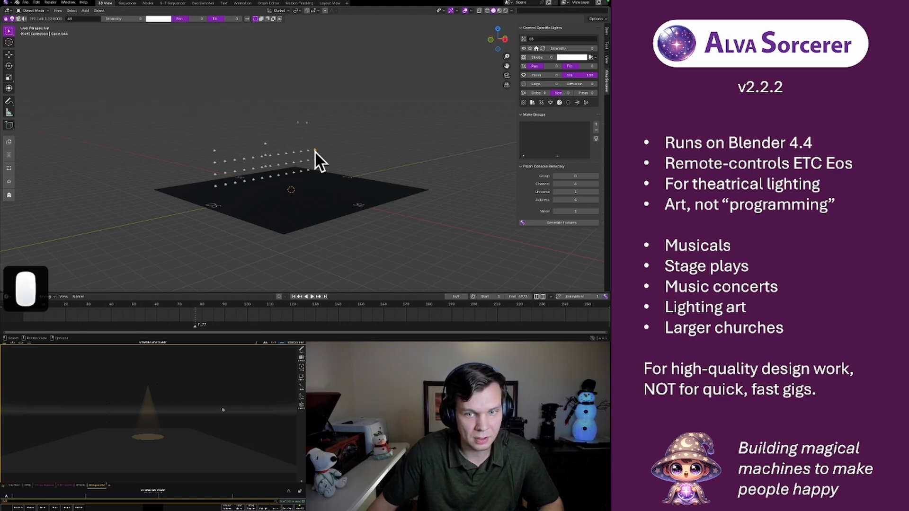
pyautogui.click(214, 151)
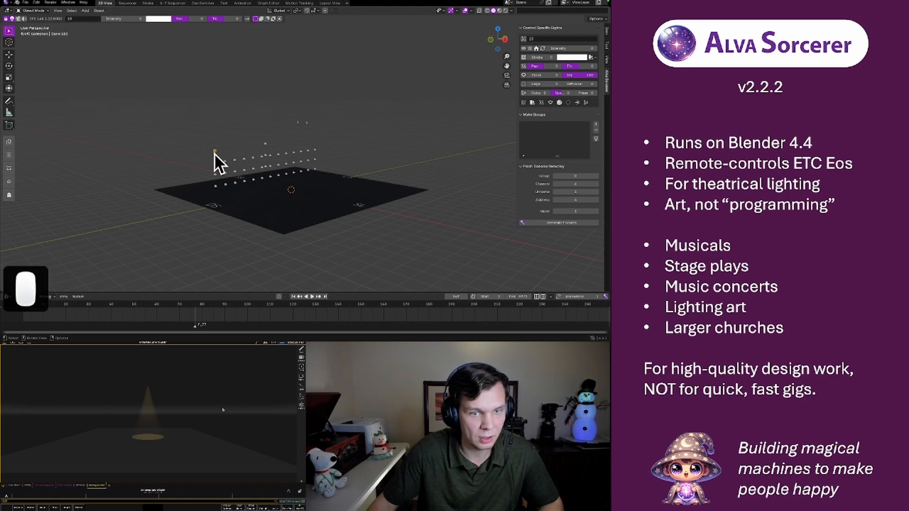
pyautogui.click(83, 21)
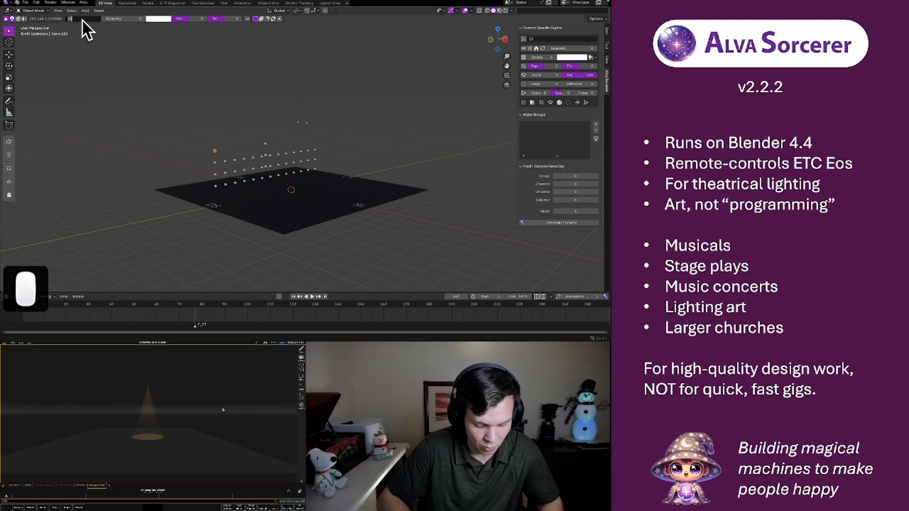
pyautogui.write('49')
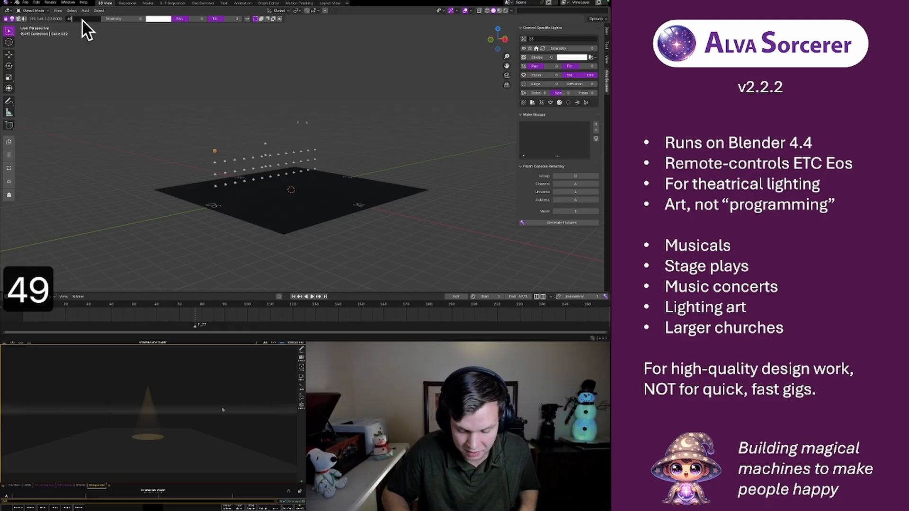
pyautogui.press('Return')
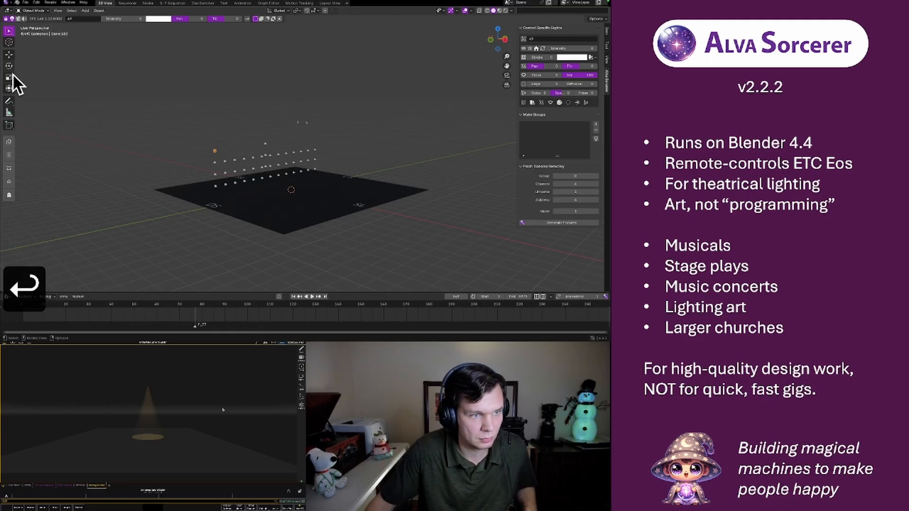
pyautogui.click(10, 143)
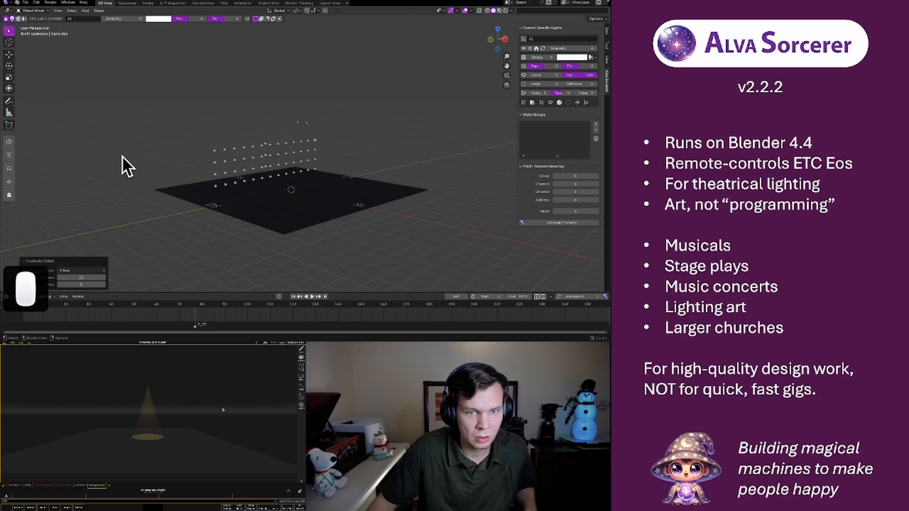
# Duplicate the first light of the lowest row and move the copy about 10.6 m along the X axis to the SL side
pyautogui.moveTo(122, 155); pyautogui.dragTo(158, 157, button='middle')
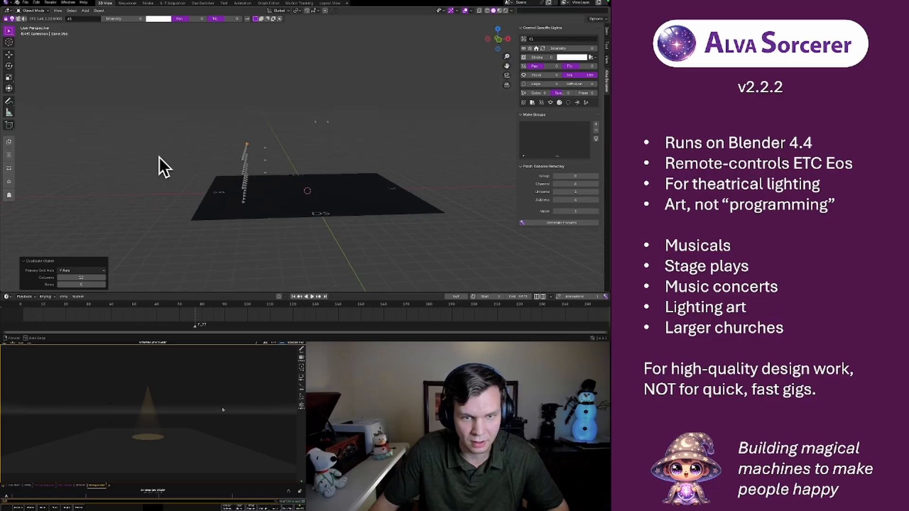
pyautogui.click(244, 204)
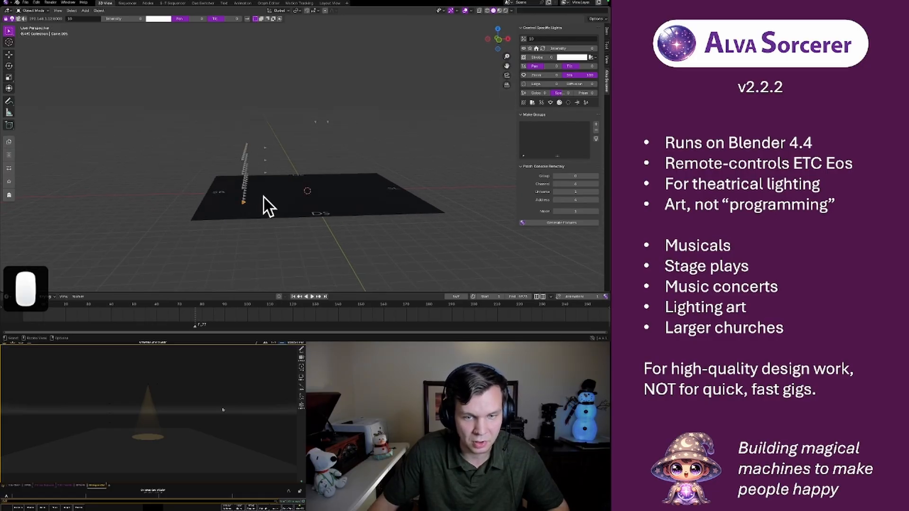
pyautogui.moveTo(264, 203); pyautogui.dragTo(277, 185, button='middle')
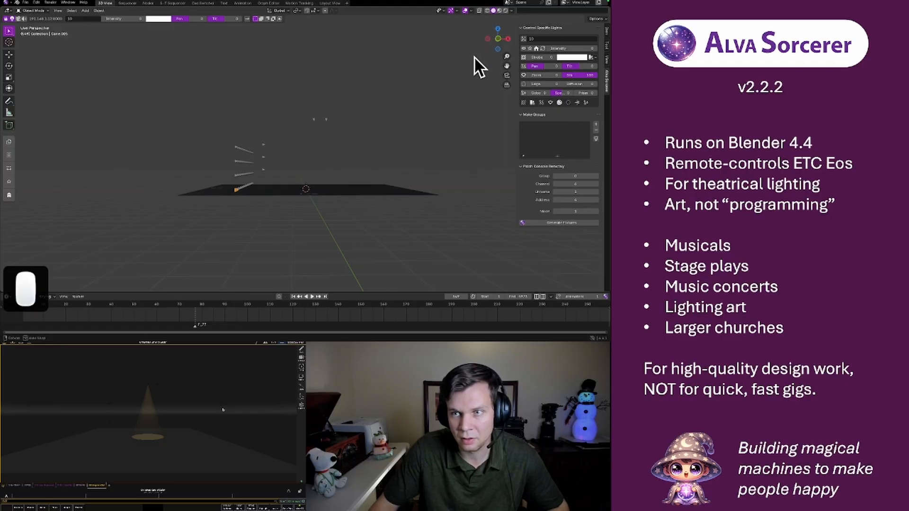
pyautogui.moveTo(473, 56); pyautogui.dragTo(478, 58, button='middle')
pyautogui.click(497, 38)
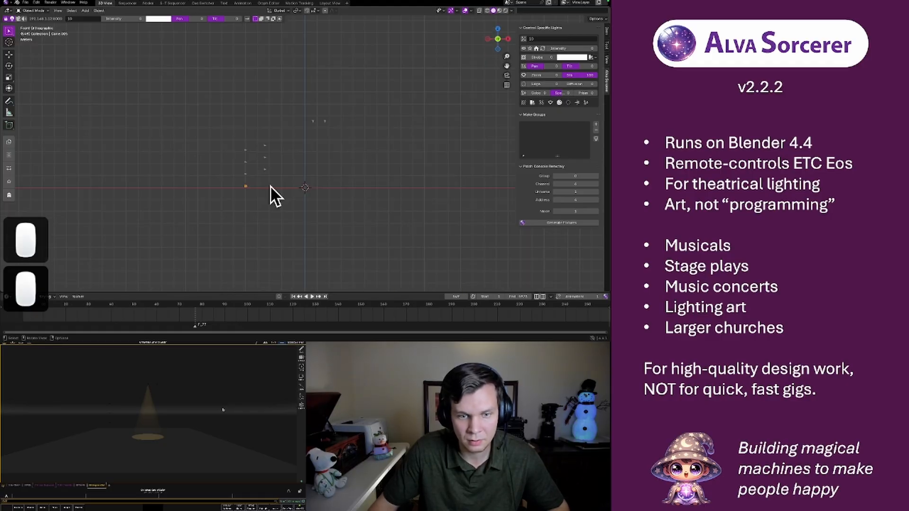
pyautogui.hotkey('shift', 'd')
pyautogui.press('g')
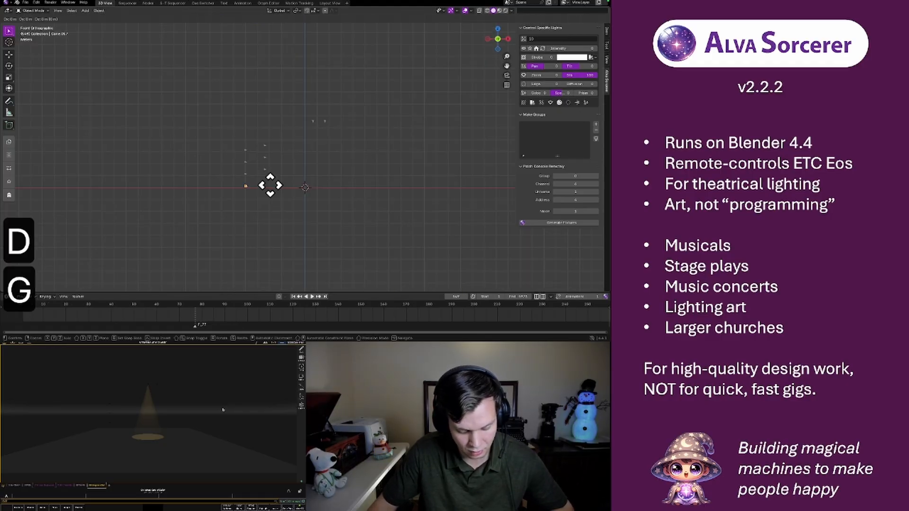
pyautogui.press('x')
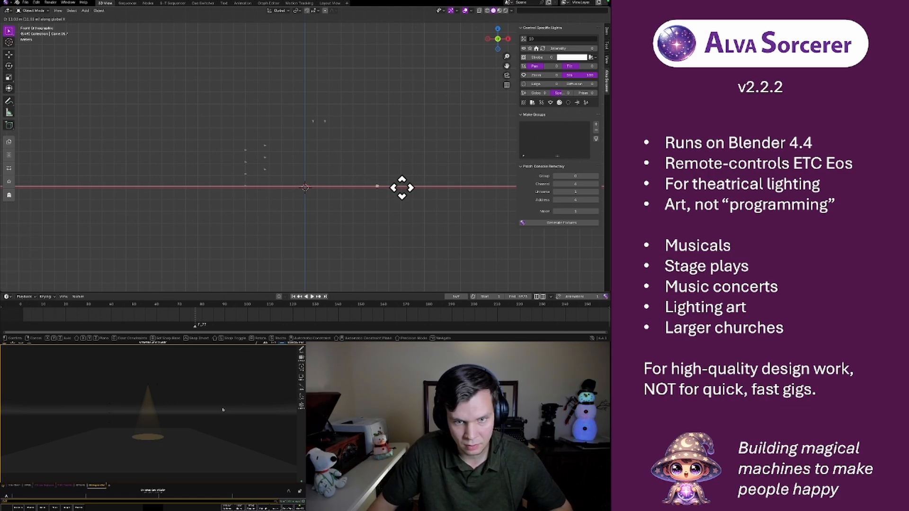
pyautogui.click(398, 186)
# Rotate the copied light on the SL side by 90° about the Y axis twice, so it faces the wall of lights
pyautogui.moveTo(406, 174); pyautogui.dragTo(413, 160, button='middle')
pyautogui.press('r')
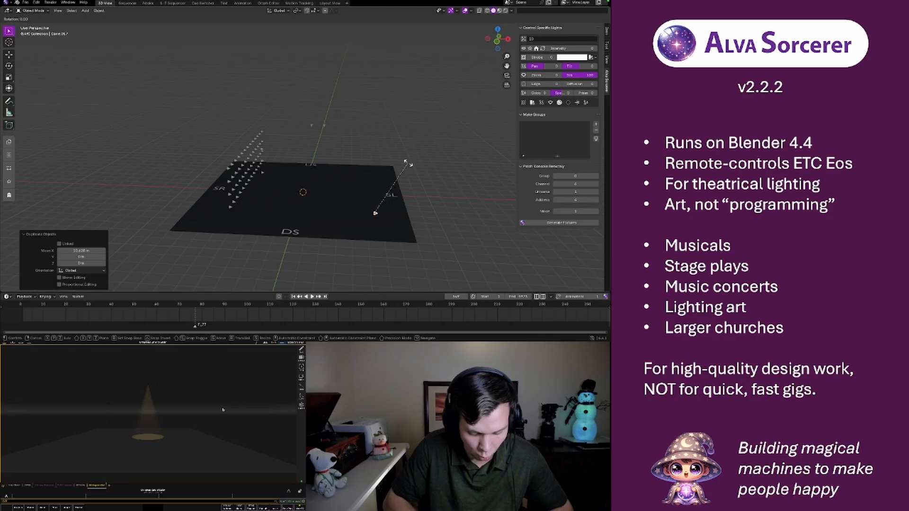
pyautogui.press('y')
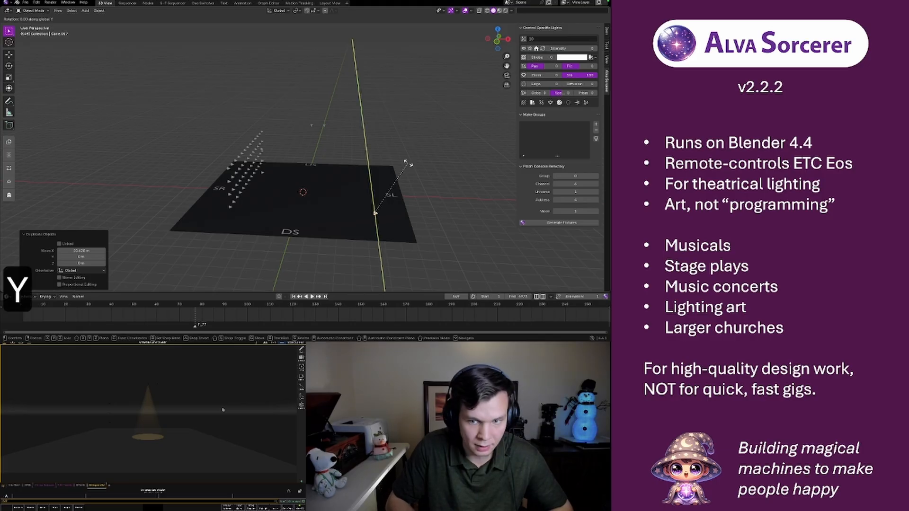
pyautogui.write('90')
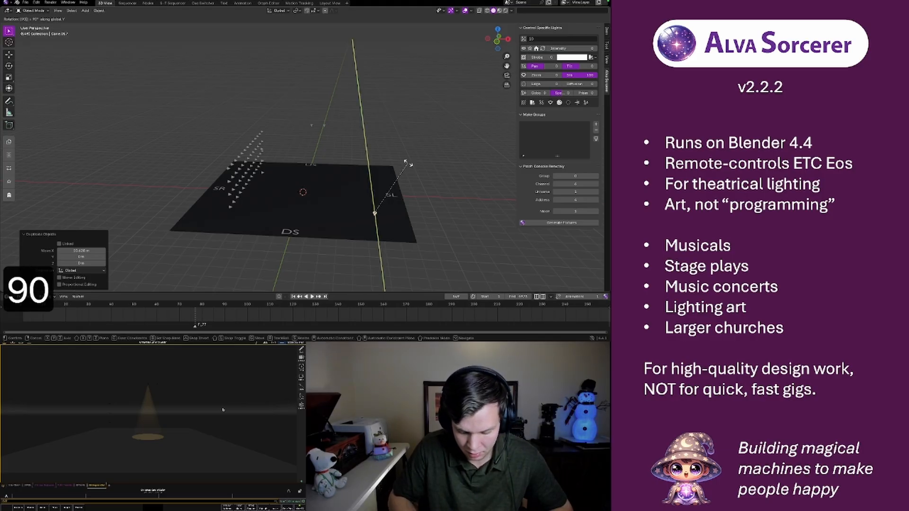
pyautogui.press('Return')
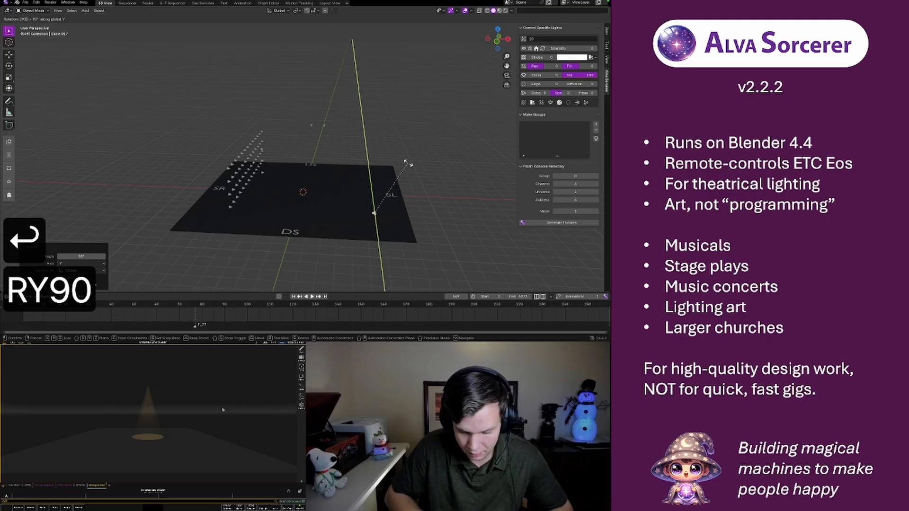
pyautogui.press('Return')
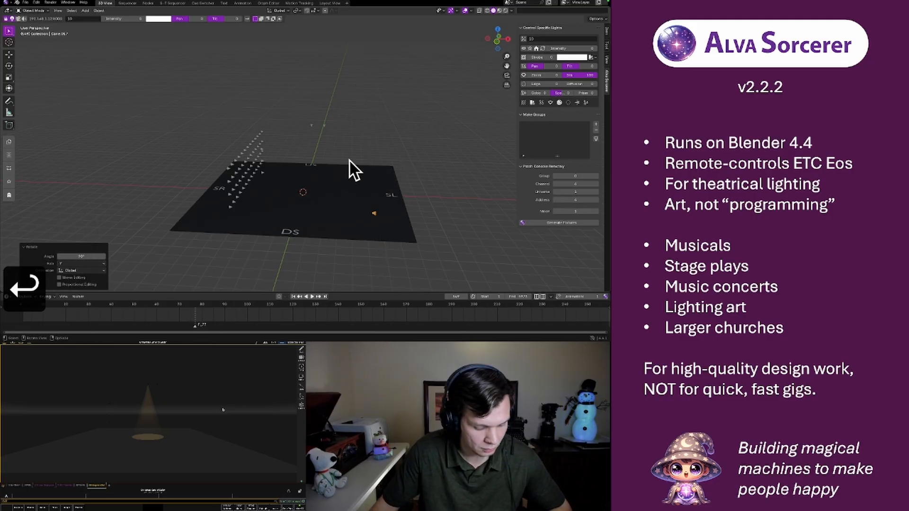
# Add an Array modifier to the rotated light in the Layout View workspace
pyautogui.press('F3')
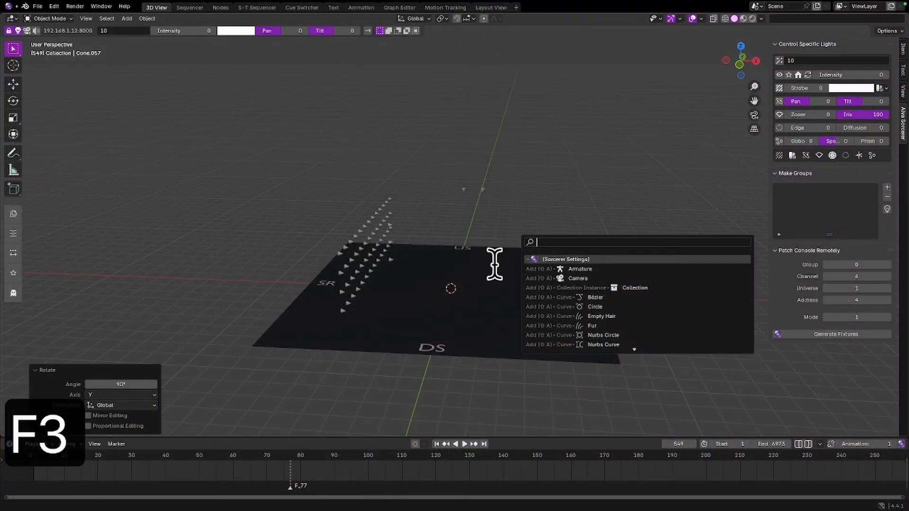
pyautogui.click(571, 152)
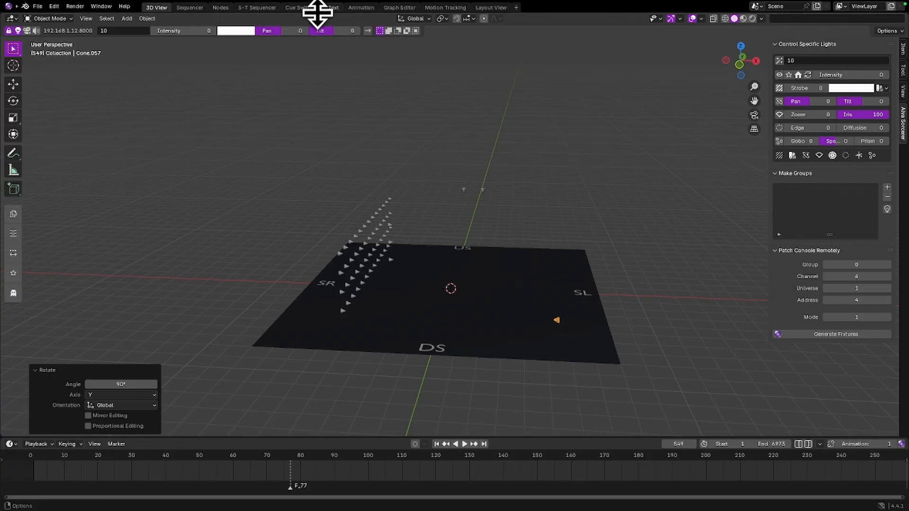
pyautogui.click(491, 8)
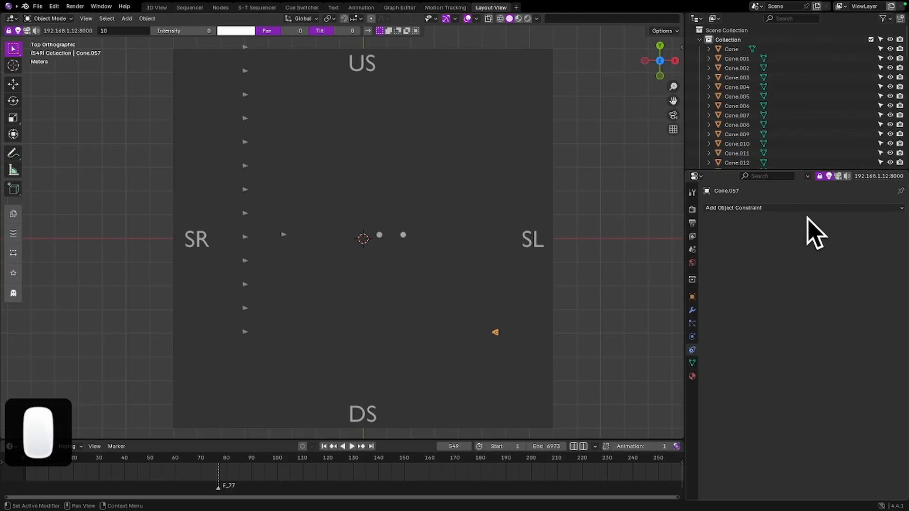
pyautogui.click(692, 310)
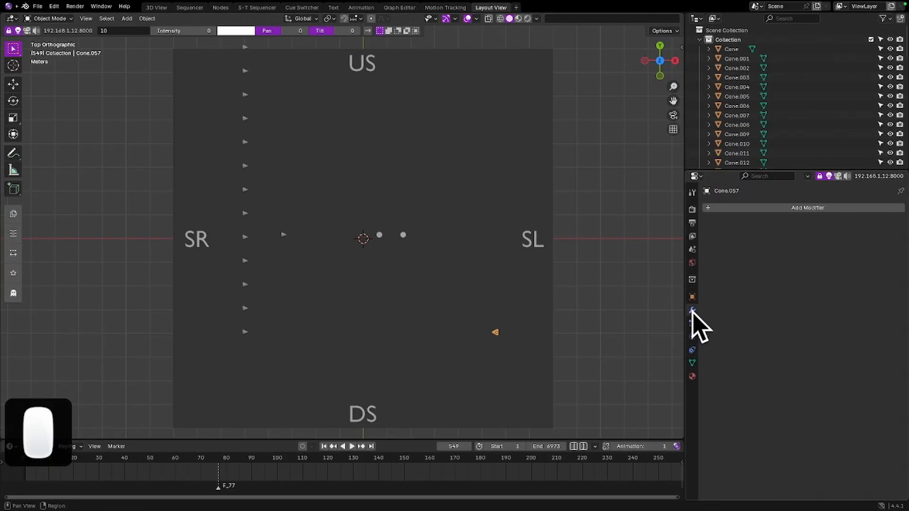
pyautogui.click(762, 209)
pyautogui.write('ARR')
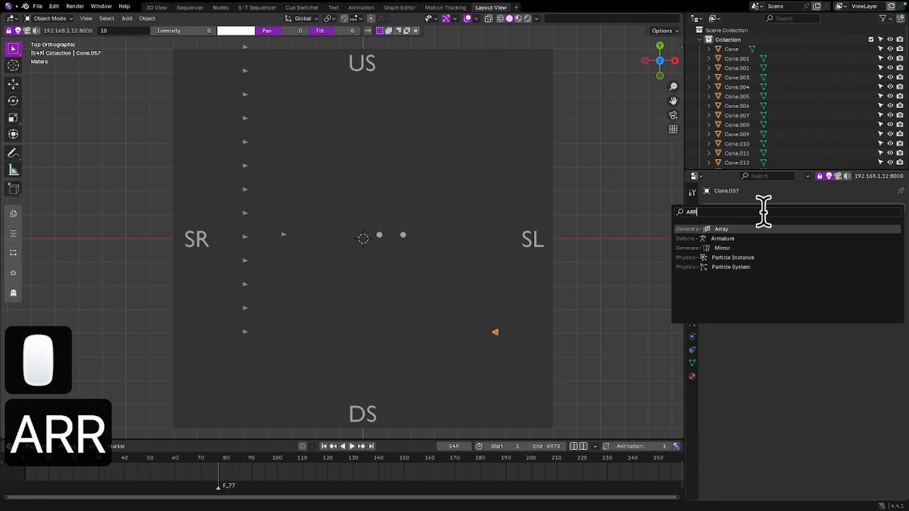
pyautogui.press('Return')
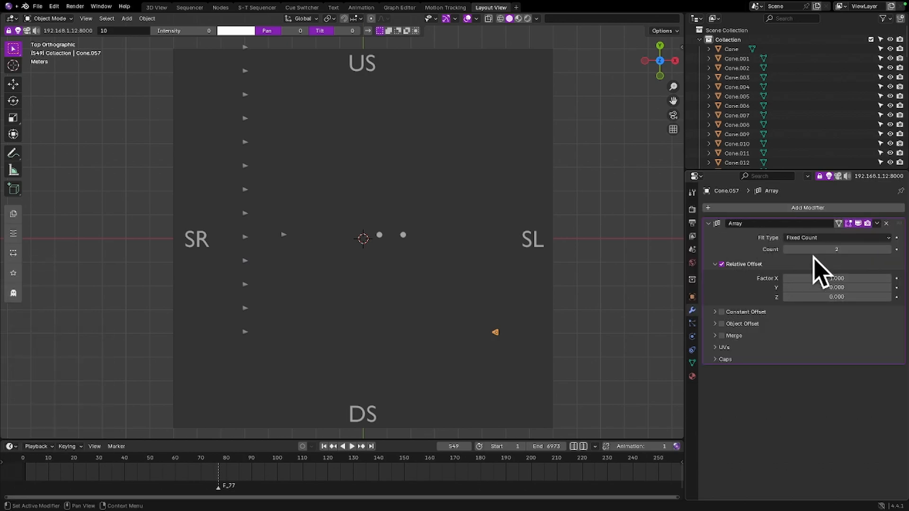
# Set the Array modifier's count to 13
pyautogui.moveTo(495, 354); pyautogui.dragTo(544, 314, button='middle')
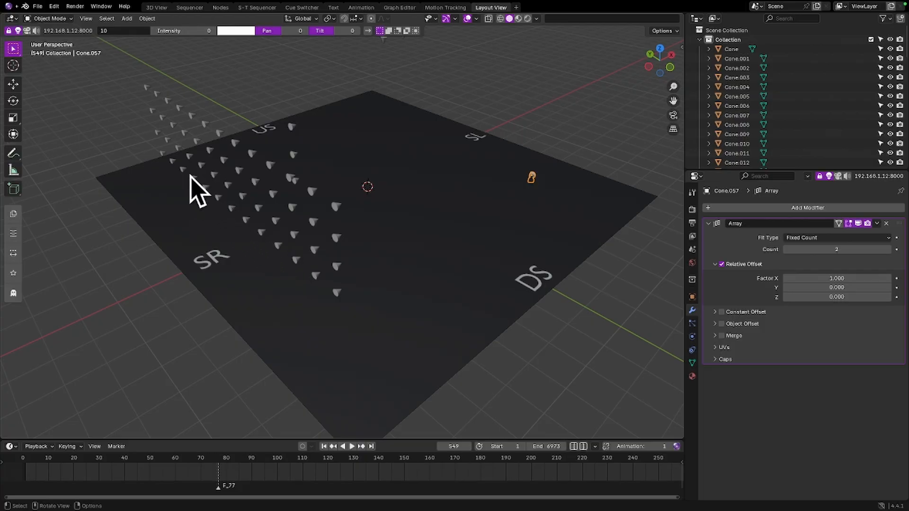
pyautogui.click(888, 250)
pyautogui.click(888, 250)
pyautogui.click(888, 250)
pyautogui.click(888, 249)
pyautogui.click(888, 249)
pyautogui.click(888, 249)
pyautogui.click(889, 249)
pyautogui.click(889, 250)
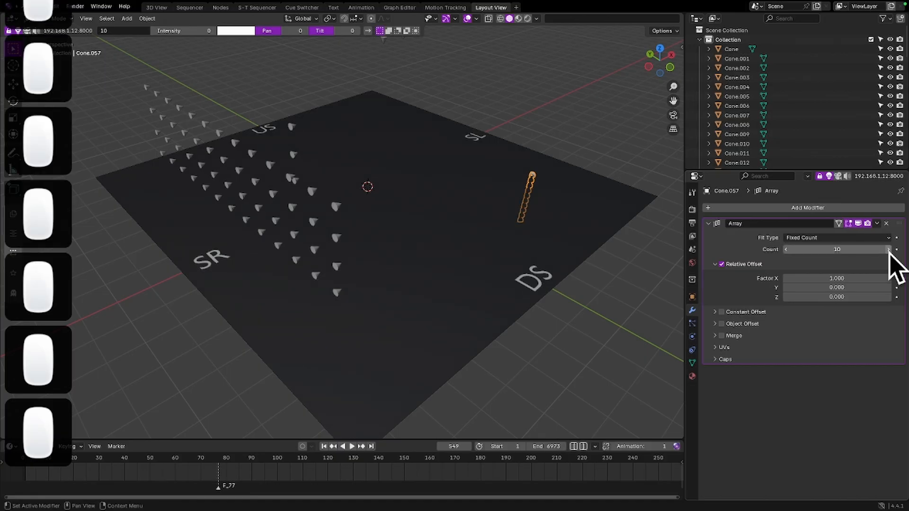
pyautogui.click(888, 249)
pyautogui.click(888, 249)
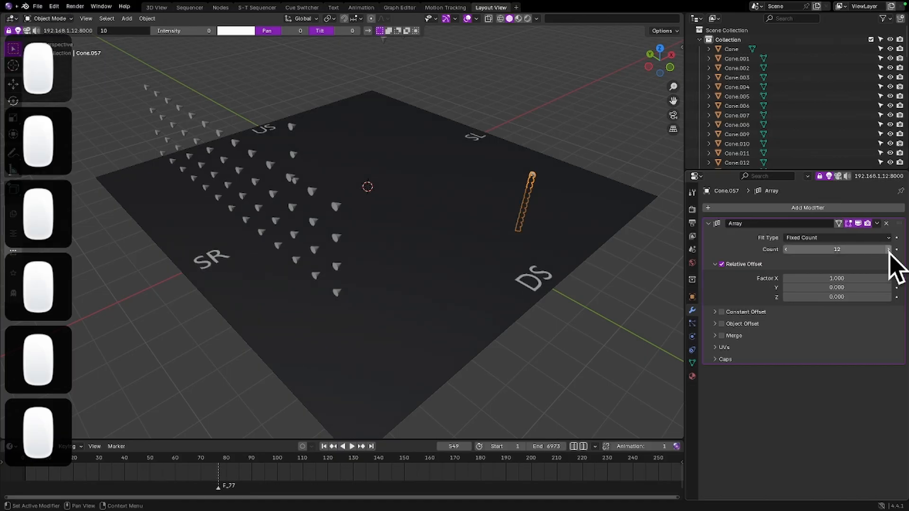
# Set the array's relative offset to X 0 and Y -4 so its lights align with the opposite row
pyautogui.doubleClick(807, 278)
pyautogui.write('0')
pyautogui.press('Return')
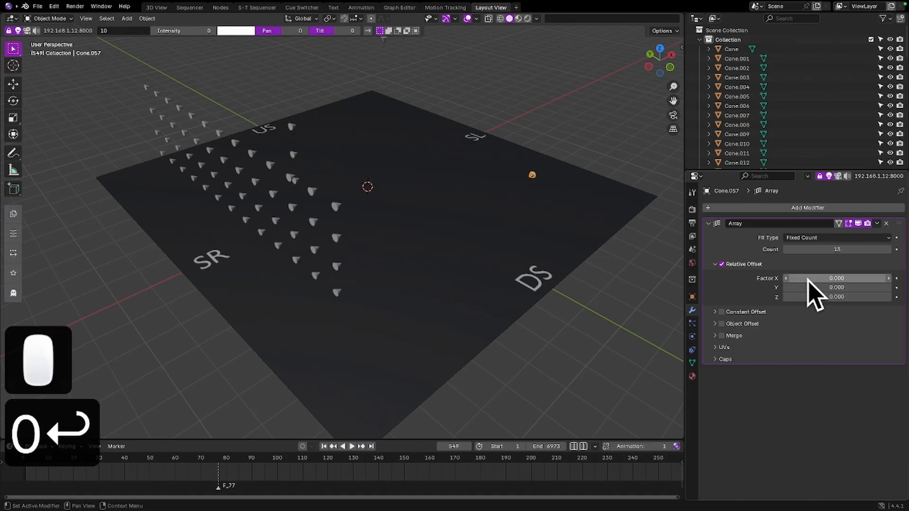
pyautogui.moveTo(809, 285); pyautogui.dragTo(753, 287)
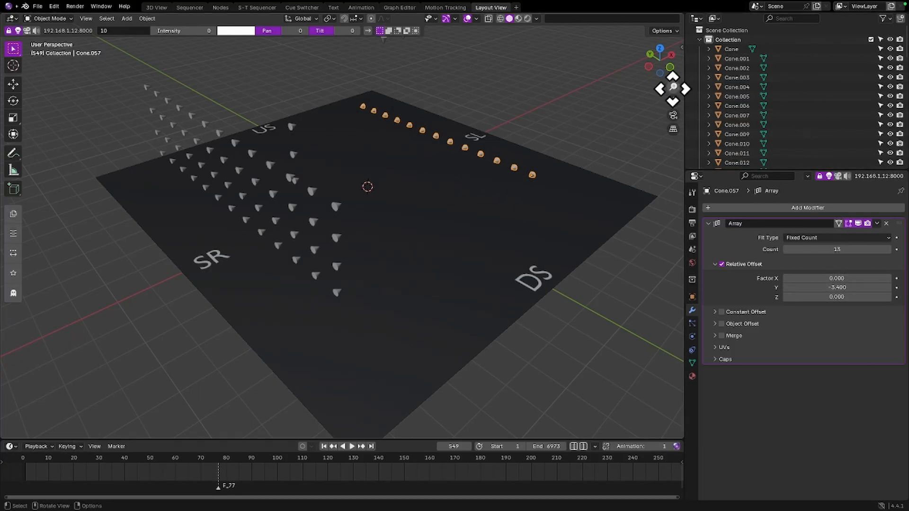
pyautogui.click(648, 68)
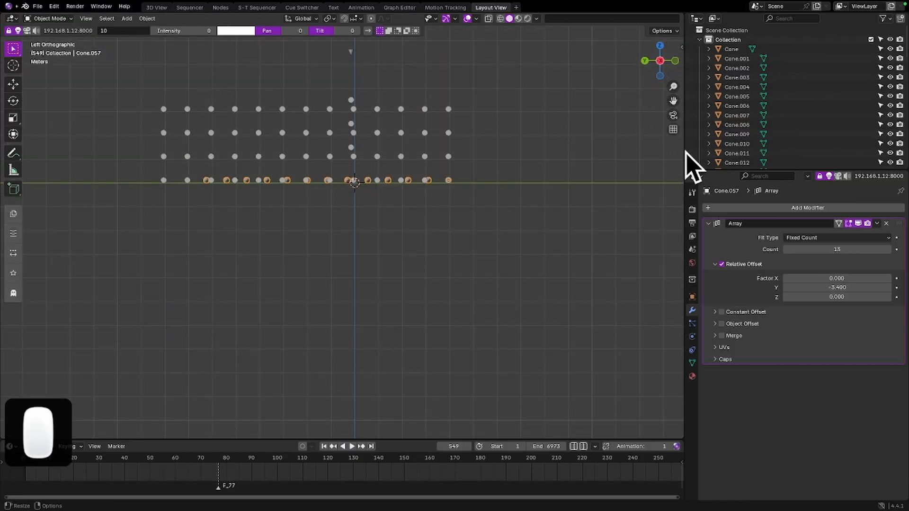
pyautogui.moveTo(841, 288); pyautogui.dragTo(833, 287)
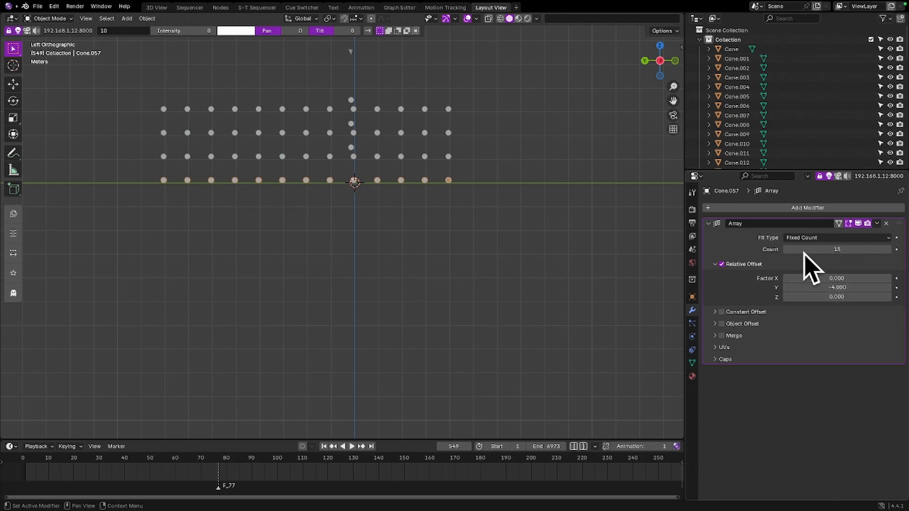
# Collapse the first Array modifier's settings and add a second Array modifier to the same light
pyautogui.click(709, 224)
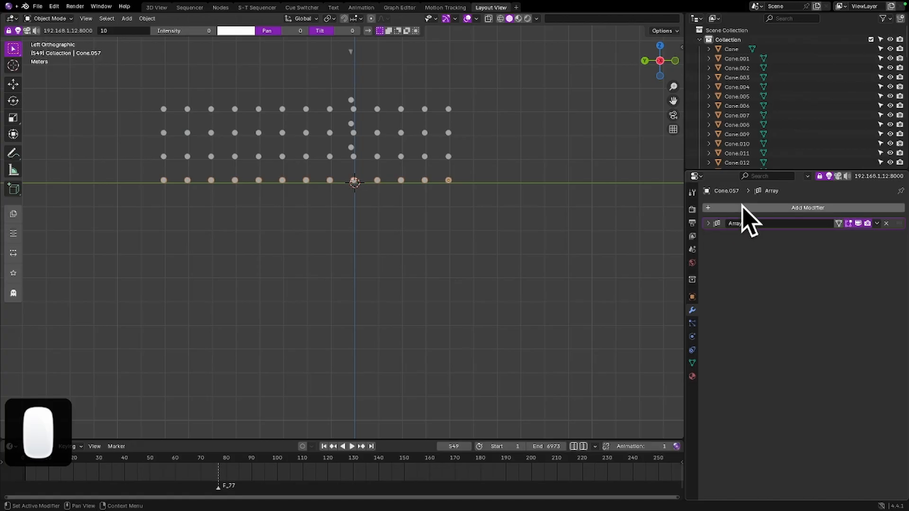
pyautogui.click(746, 209)
pyautogui.moveTo(708, 231)
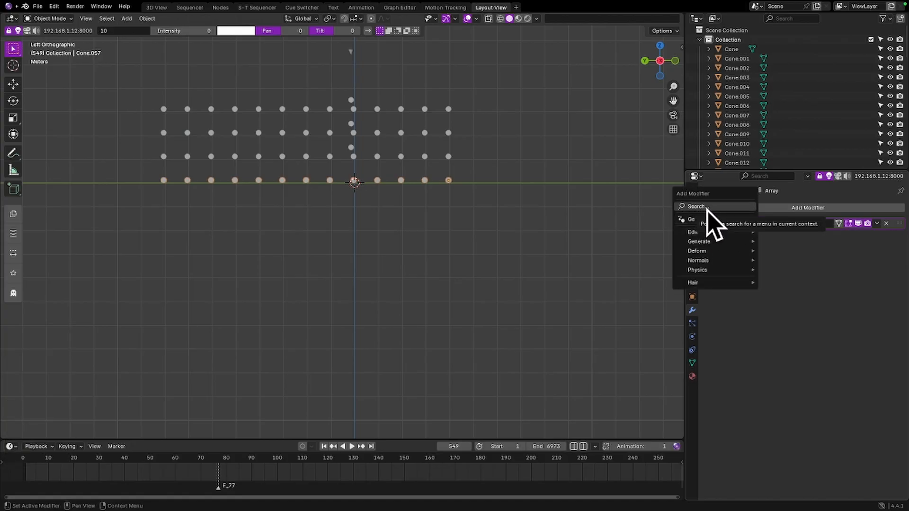
pyautogui.write('ARRAY')
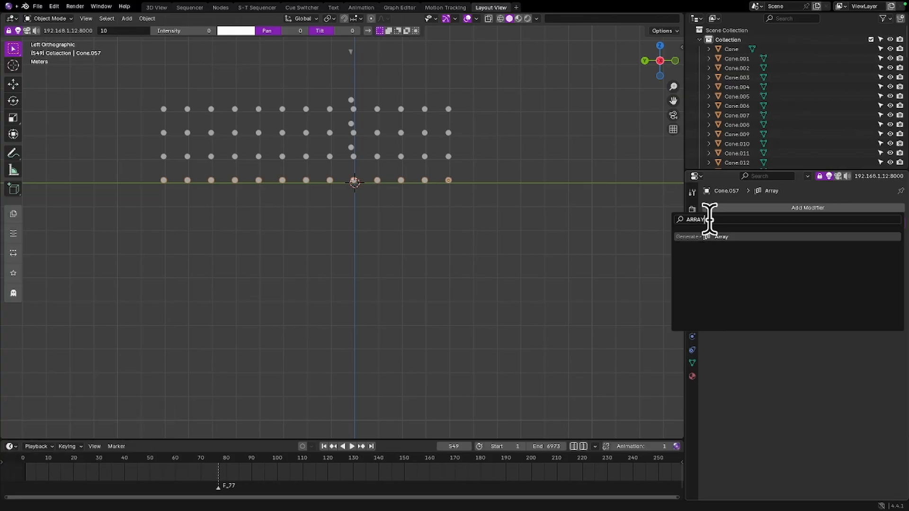
pyautogui.click(723, 236)
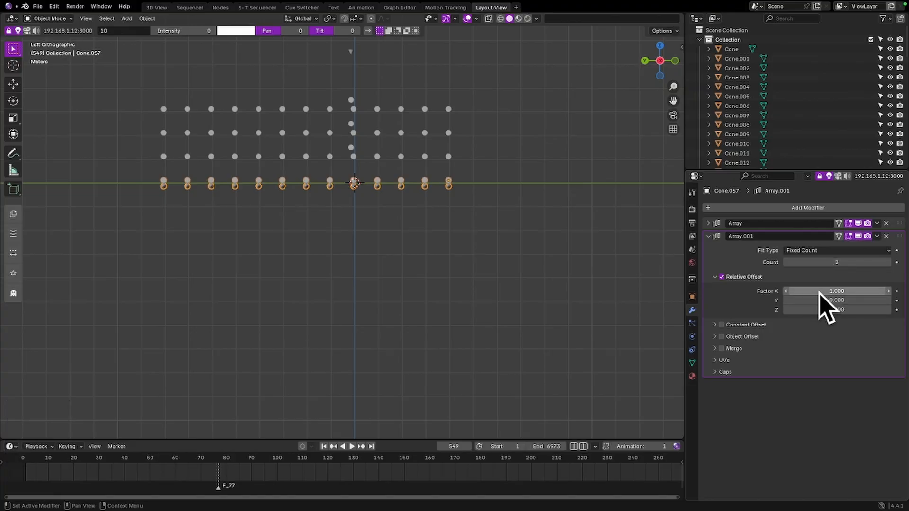
# Set the second Array modifier's count to 4 and its relative offset X to -4
pyautogui.click(888, 262)
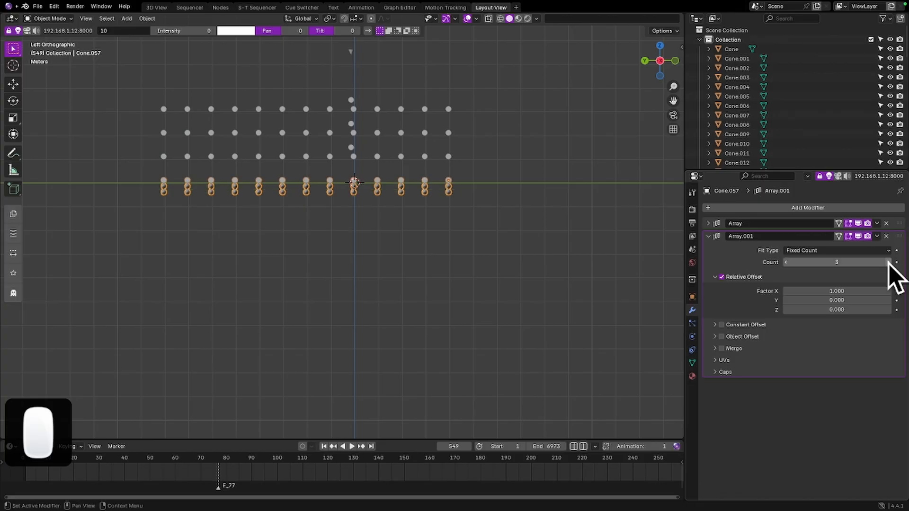
pyautogui.click(888, 262)
pyautogui.moveTo(848, 292); pyautogui.dragTo(761, 293)
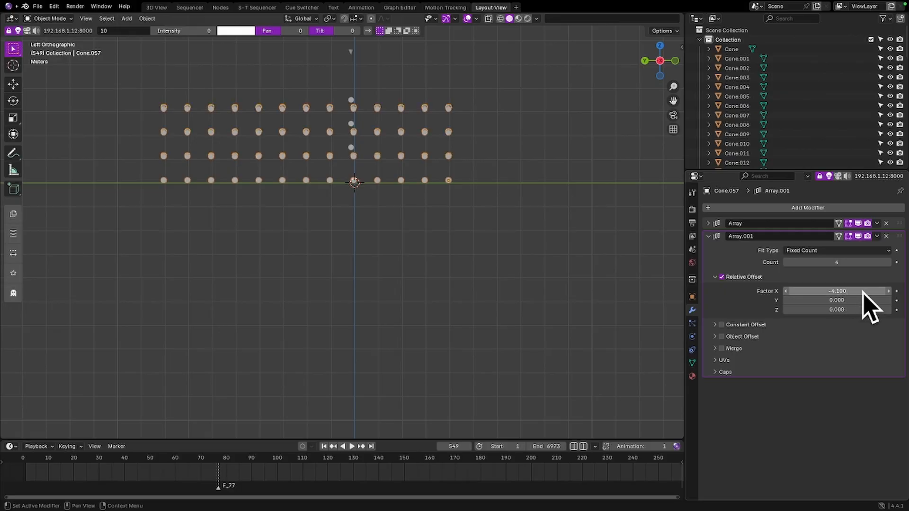
pyautogui.click(887, 291)
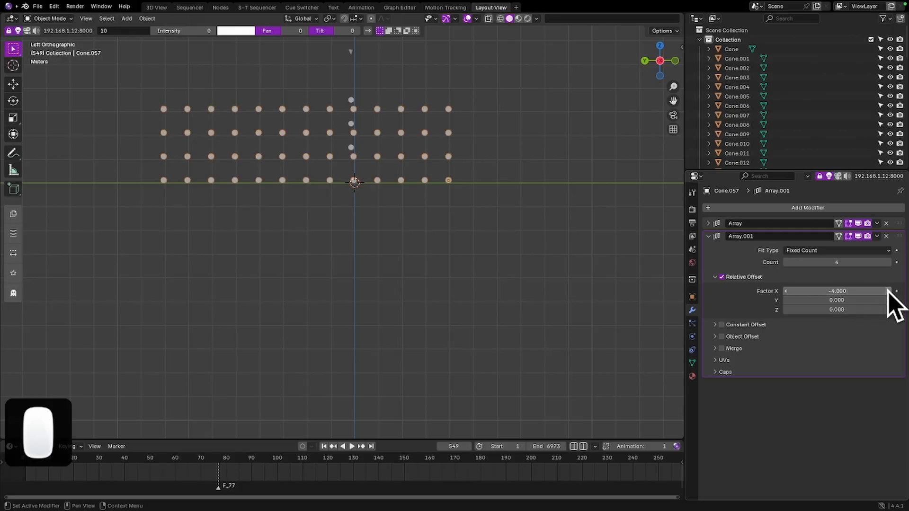
# Check the channel of the last light on the SR wall and assign channel 62 to the arrayed SL light
pyautogui.moveTo(524, 166); pyautogui.dragTo(406, 178, button='middle')
pyautogui.click(303, 84)
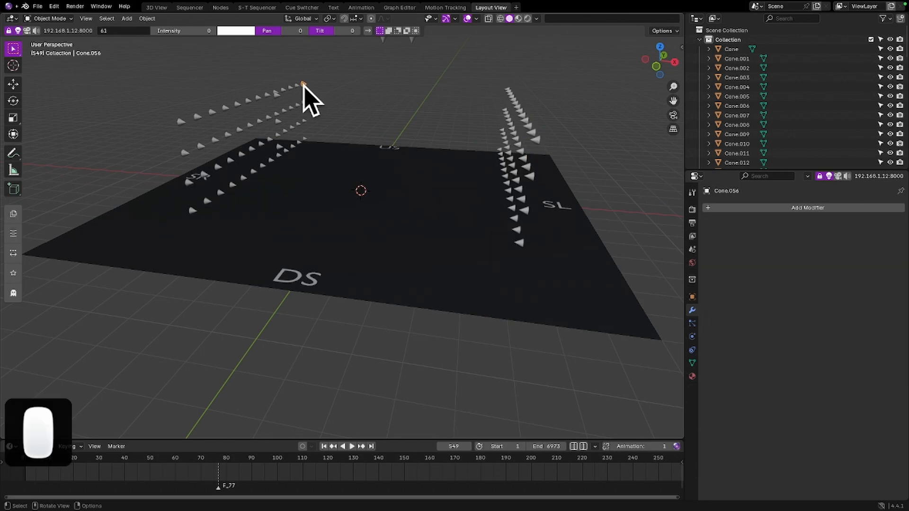
pyautogui.click(520, 241)
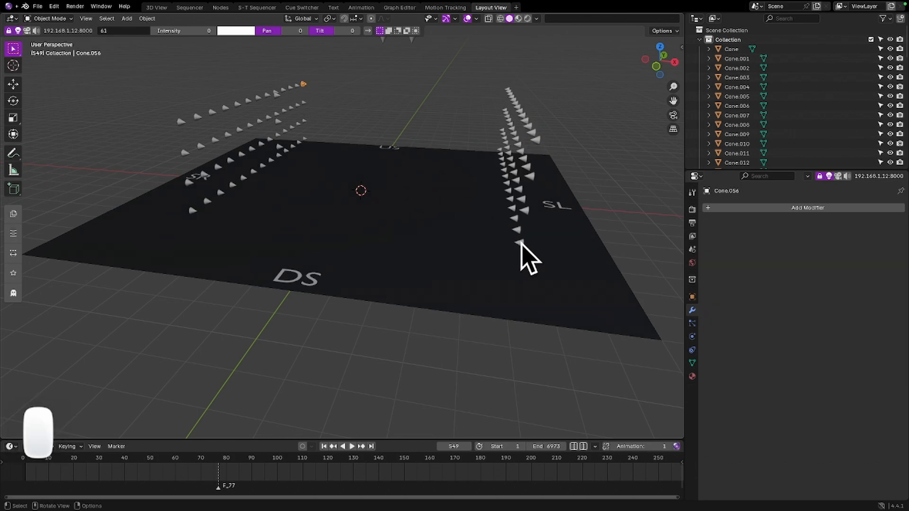
pyautogui.click(112, 31)
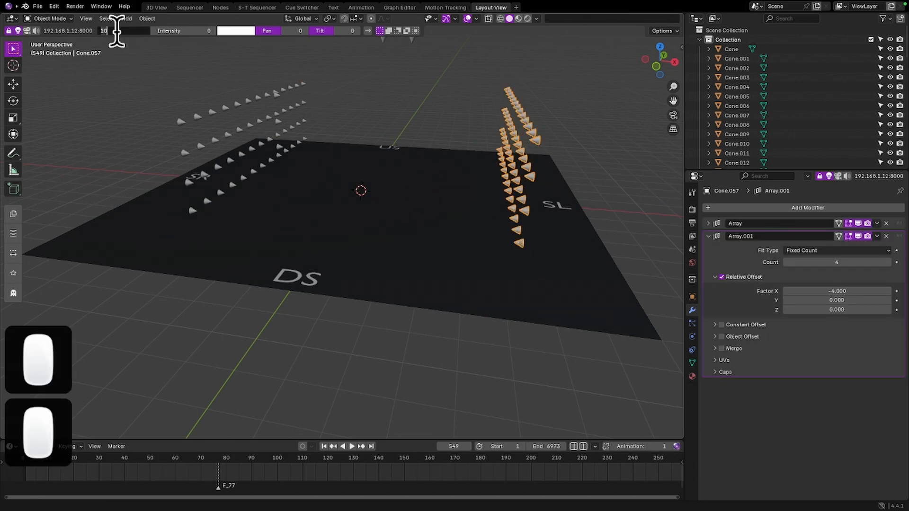
pyautogui.write('62')
pyautogui.press('Return')
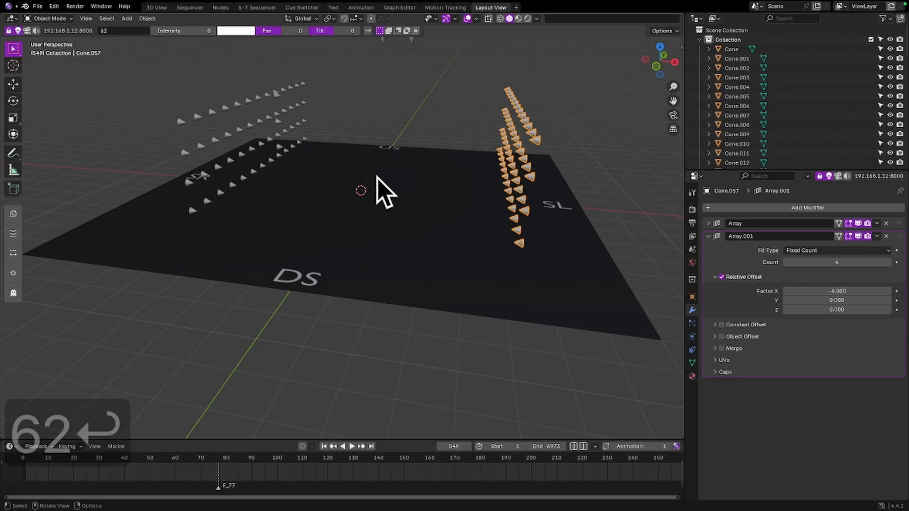
# Select all the lights on the SR wall and set the remote console patch group to 1
pyautogui.moveTo(377, 178)
pyautogui.mouseDown(button='middle')
pyautogui.moveTo(398, 173)
pyautogui.moveTo(390, 167)
pyautogui.mouseUp(button='middle')
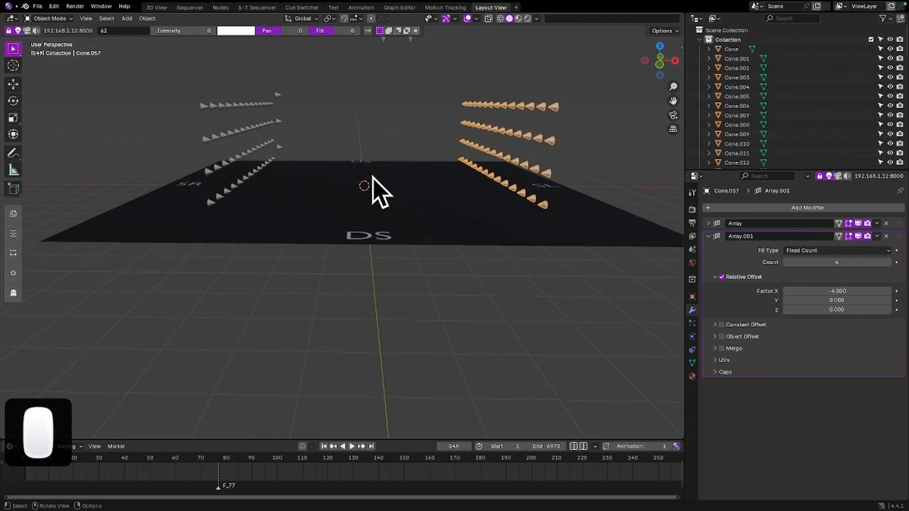
pyautogui.moveTo(319, 203); pyautogui.dragTo(243, 171, button='middle')
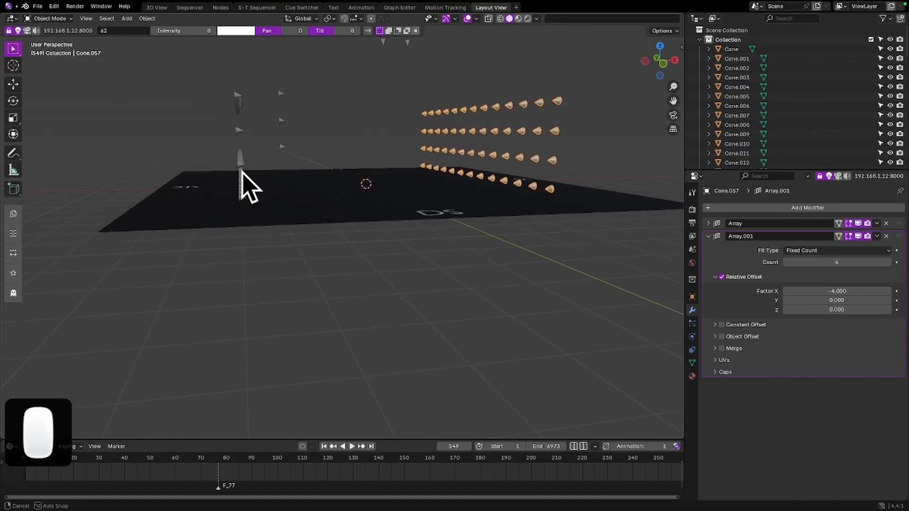
pyautogui.moveTo(216, 68); pyautogui.dragTo(251, 203)
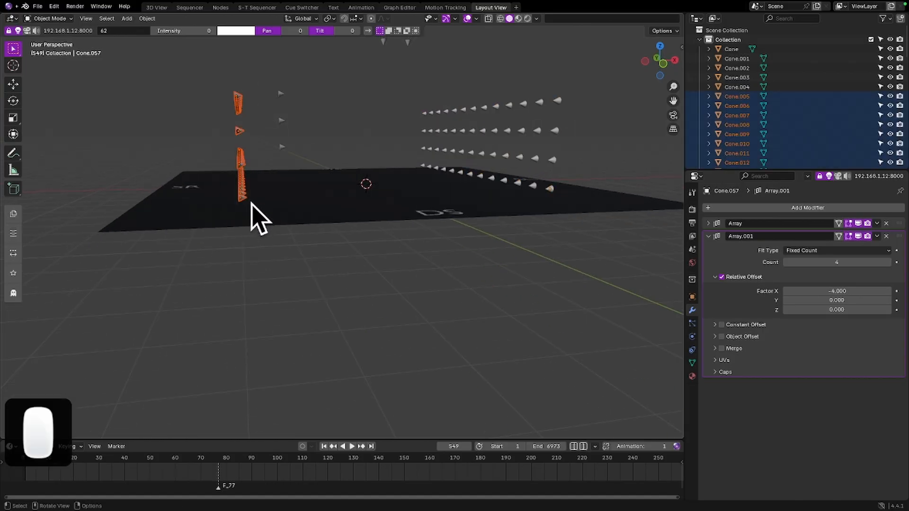
pyautogui.press('n')
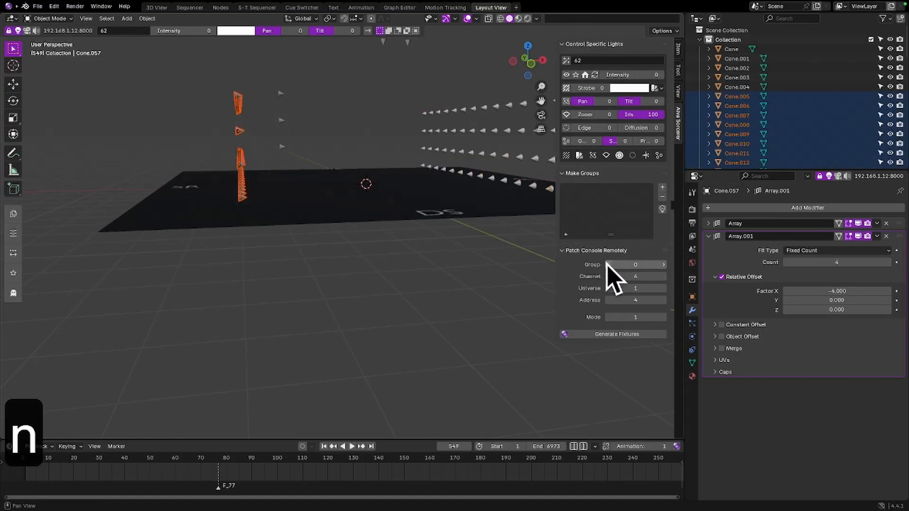
pyautogui.click(635, 264)
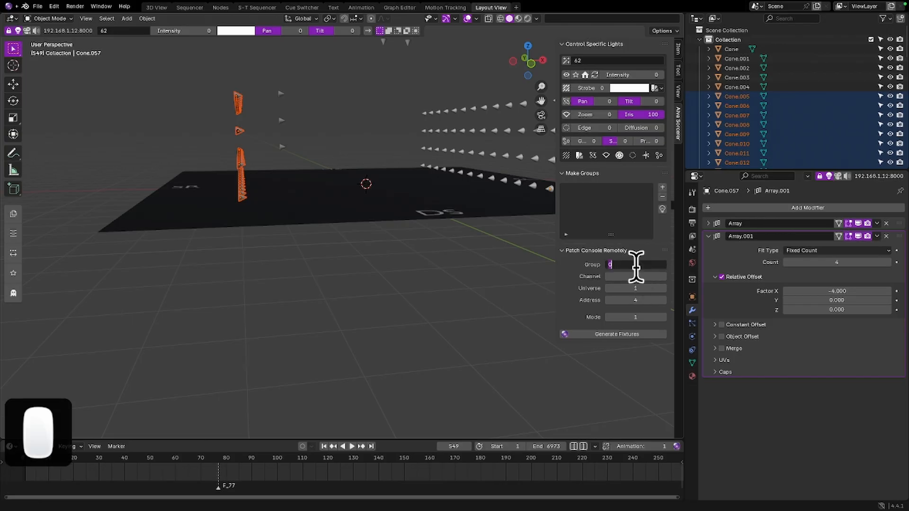
pyautogui.write('1')
pyautogui.press('Return')
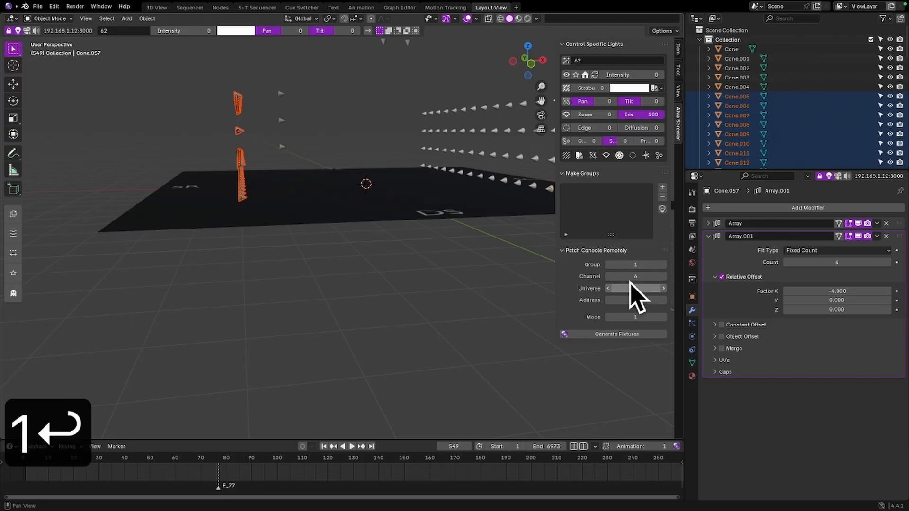
# Check the SR wall's first light, reselect the whole SR wall, and set the patch start channel to 10
pyautogui.click(324, 241)
pyautogui.moveTo(303, 199); pyautogui.dragTo(268, 211, button='middle')
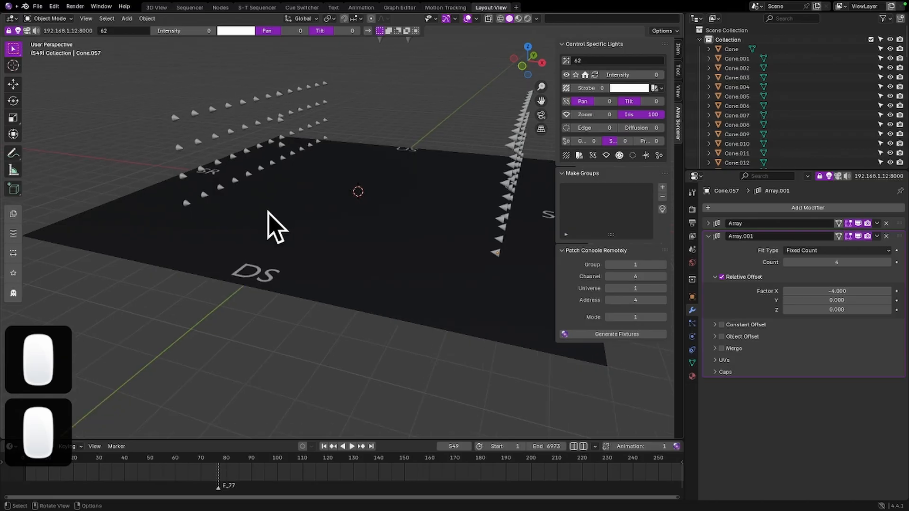
pyautogui.click(188, 204)
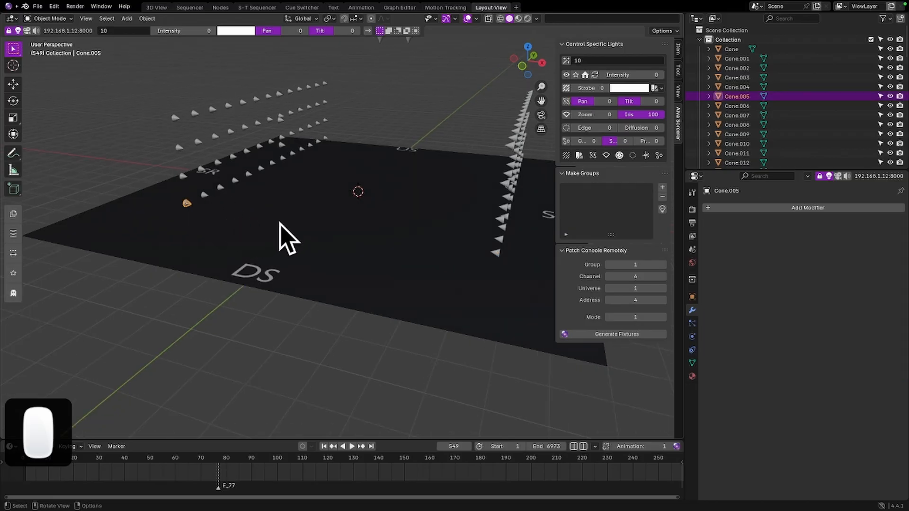
pyautogui.moveTo(322, 215); pyautogui.dragTo(393, 188, button='middle')
pyautogui.moveTo(194, 77); pyautogui.dragTo(267, 230)
pyautogui.click(638, 276)
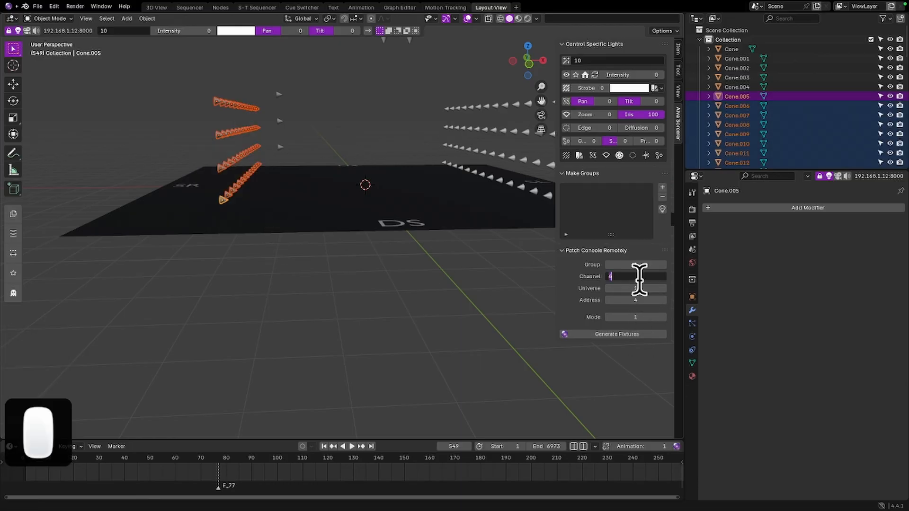
pyautogui.write('10')
pyautogui.press('Return')
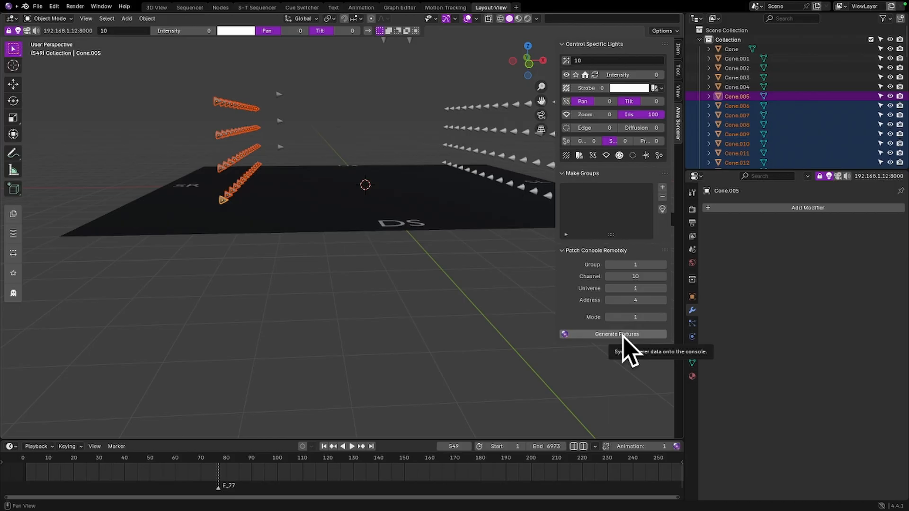
# Set the patch start address to 10 and generate the selected SR wall fixtures on the console
pyautogui.click(637, 300)
pyautogui.write('10')
pyautogui.press('Return')
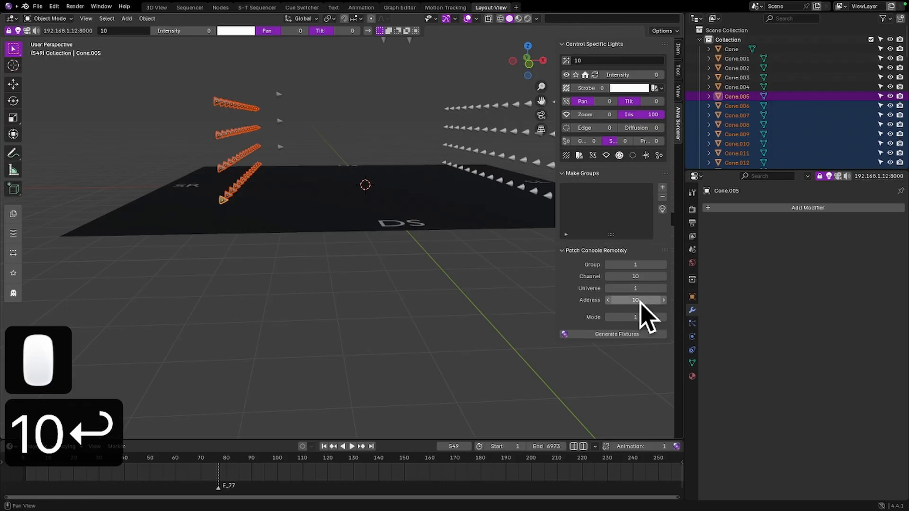
pyautogui.click(602, 334)
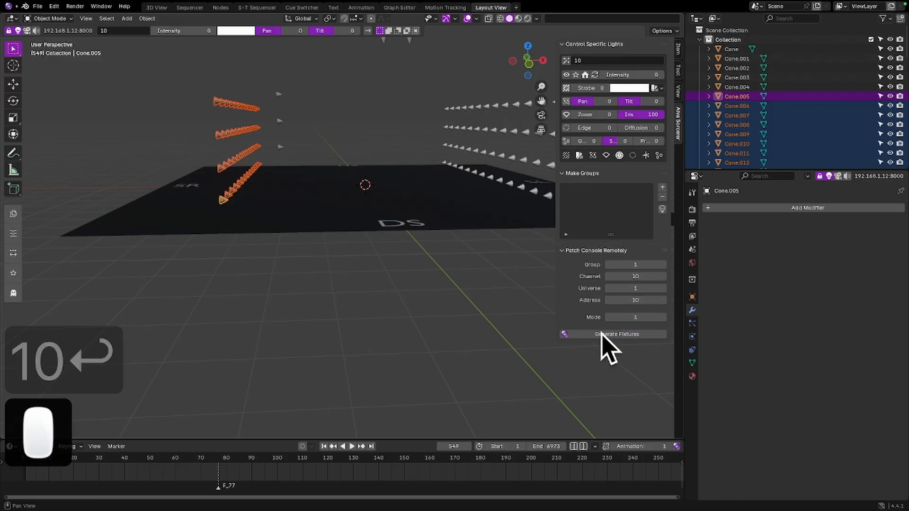
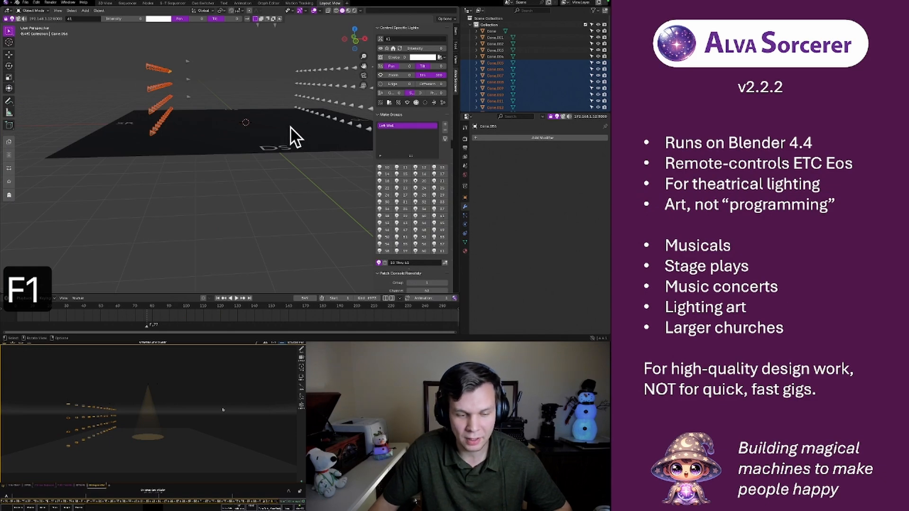
# Select the arrayed SL wall light, raise the patch group number by one, and generate its fixtures on the console
pyautogui.moveTo(296, 121); pyautogui.dragTo(220, 137, button='middle')
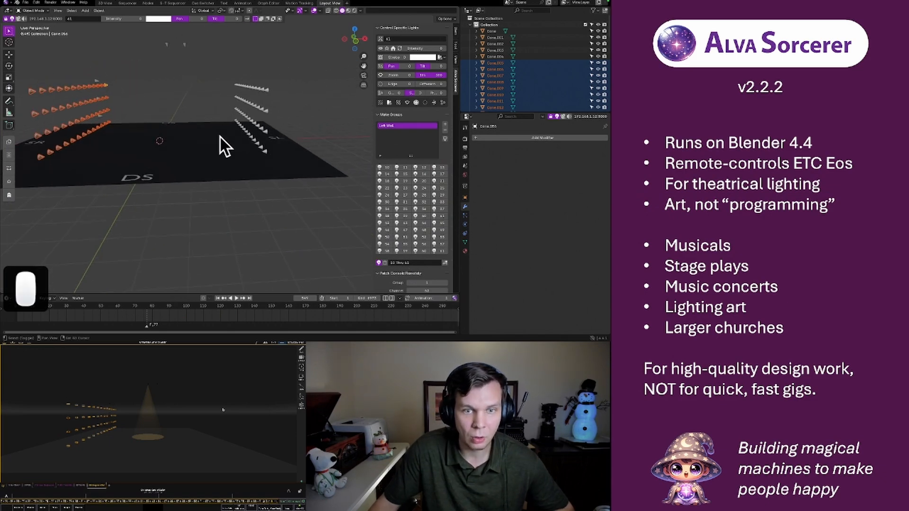
pyautogui.click(265, 153)
pyautogui.scroll(-4, 405, 177)
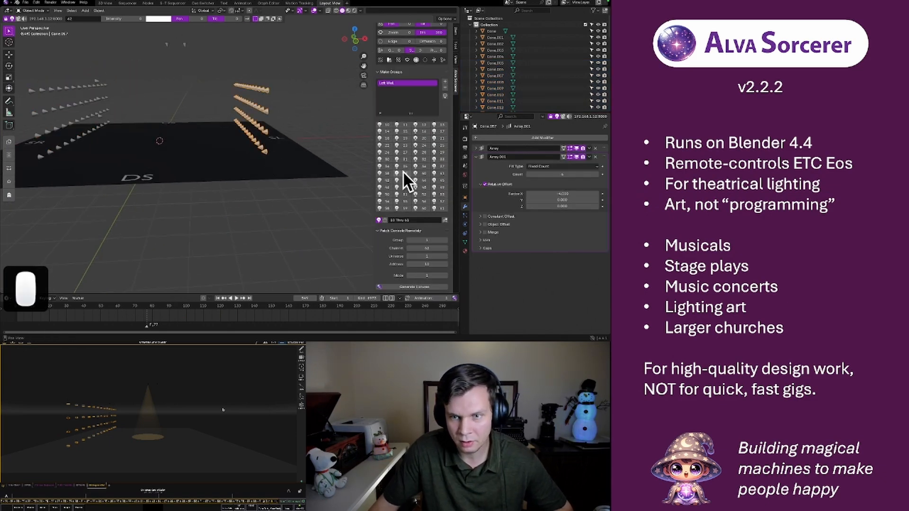
pyautogui.click(445, 240)
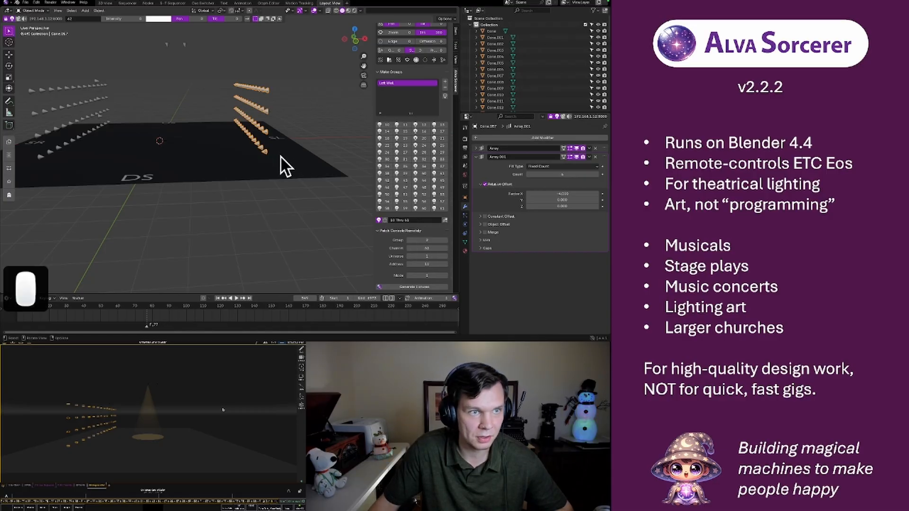
pyautogui.click(405, 285)
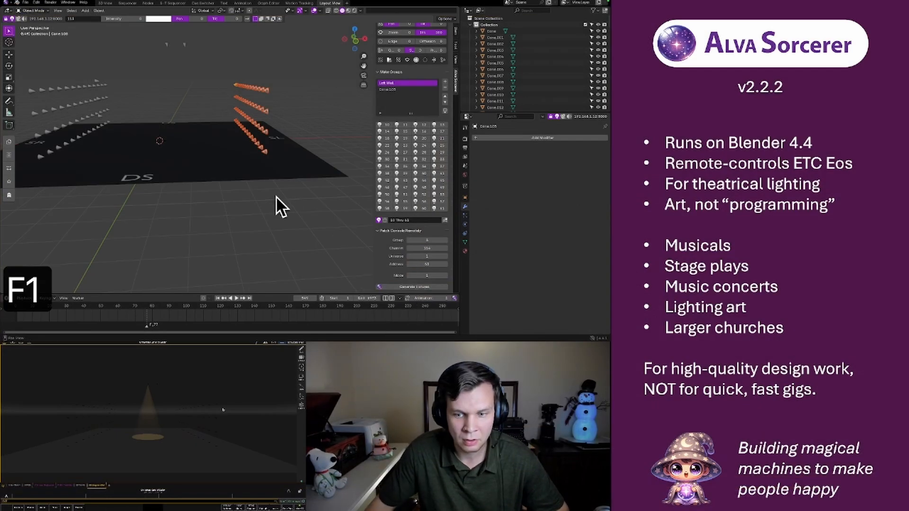
# Rename the newly generated SL wall group to Right Wall
pyautogui.press('F3')
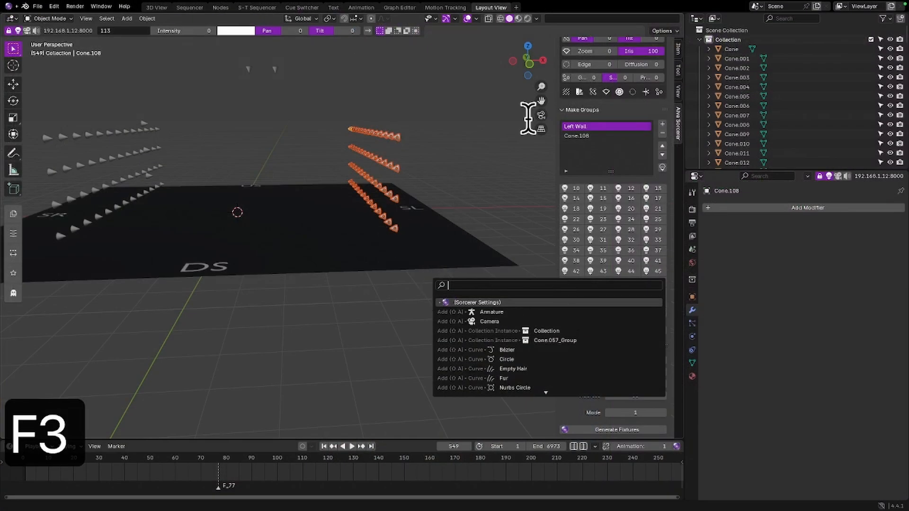
pyautogui.click(487, 162)
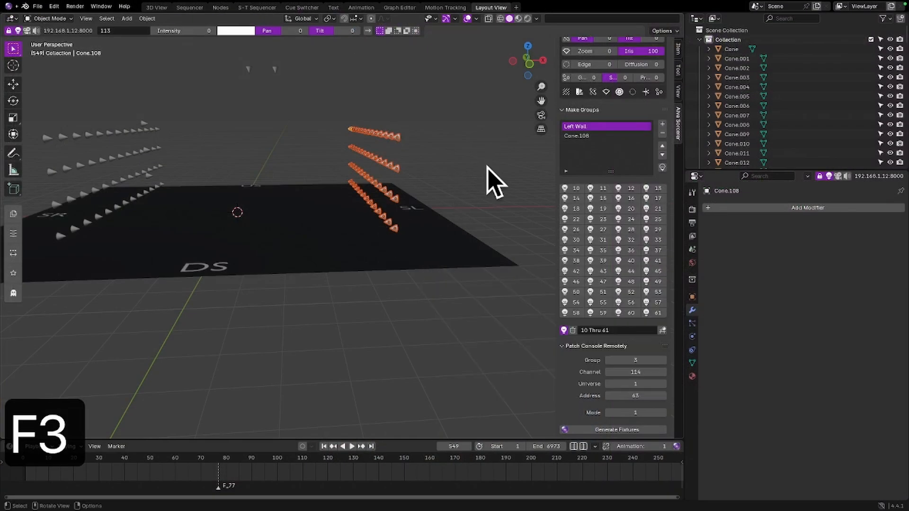
pyautogui.click(582, 136)
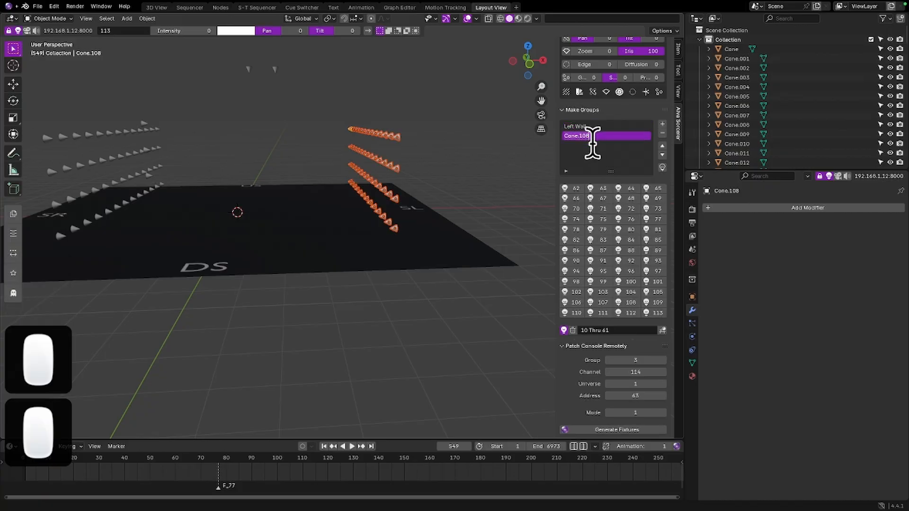
pyautogui.press('F1')
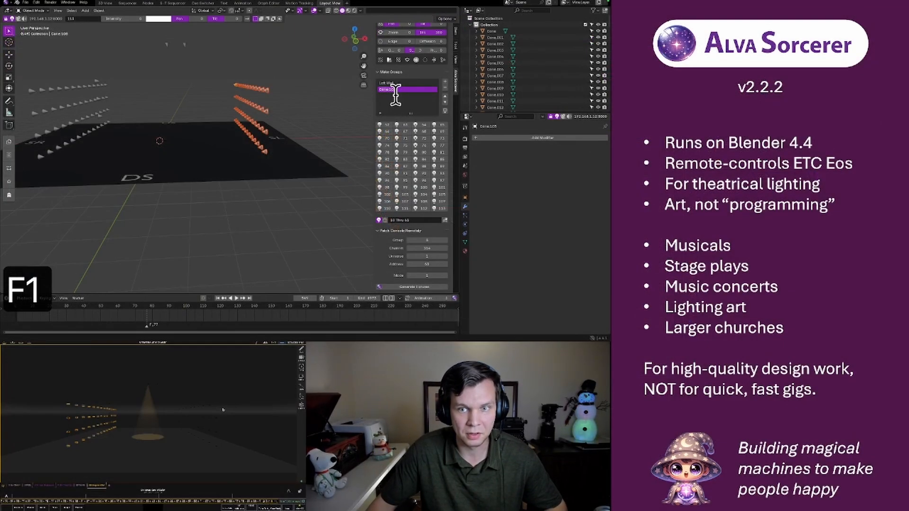
pyautogui.write('Right W')
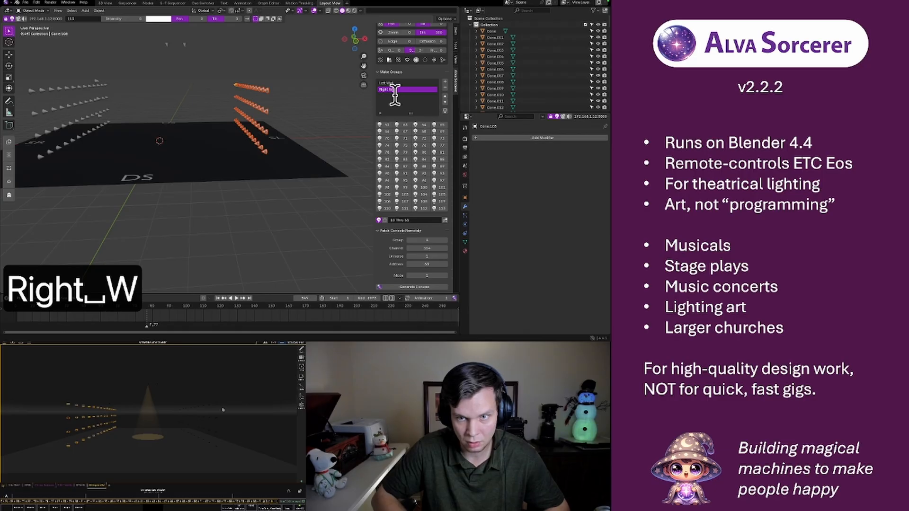
pyautogui.write('all')
pyautogui.press('Return')
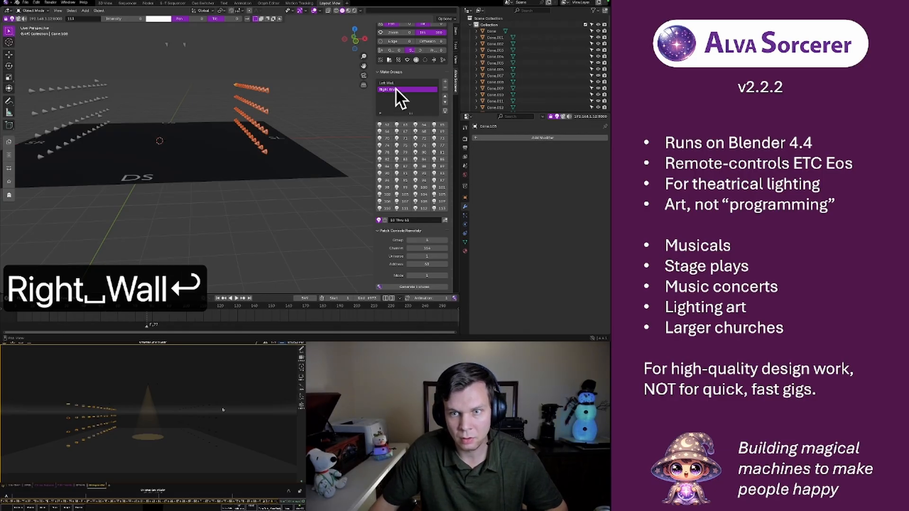
# Highlight the Right Wall group on the console to check its lights, then select Left Wall and turn the highlight off
pyautogui.click(398, 84)
pyautogui.click(397, 90)
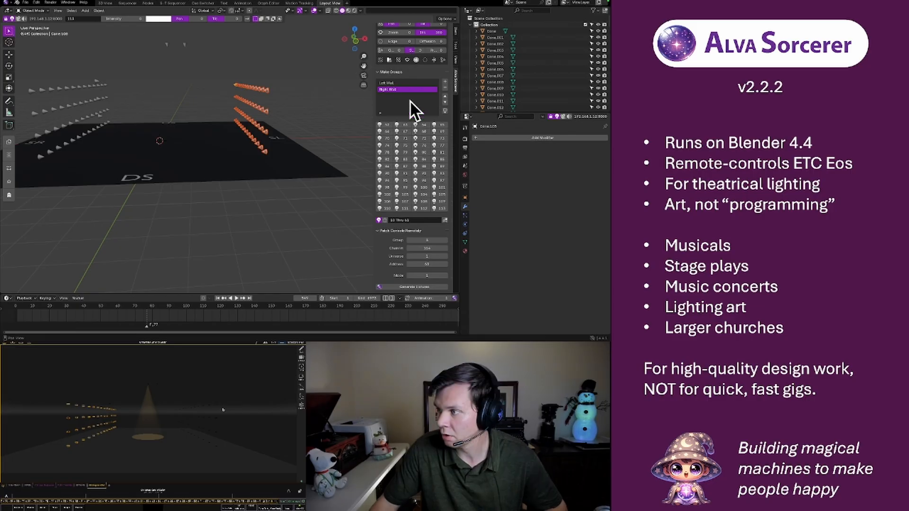
pyautogui.click(445, 111)
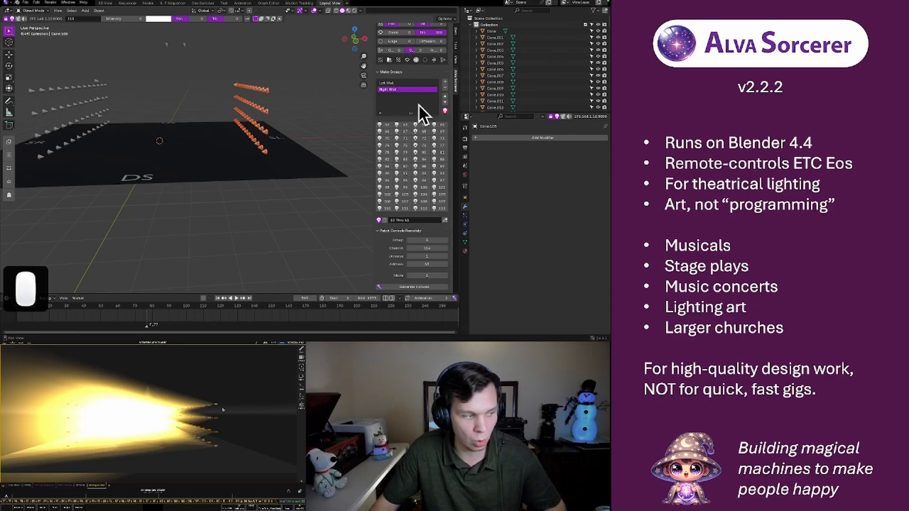
pyautogui.click(388, 84)
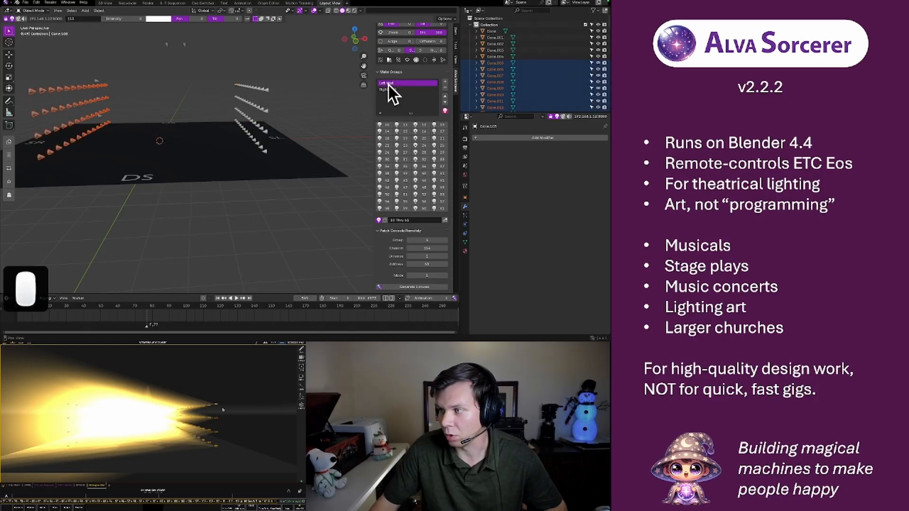
pyautogui.click(444, 110)
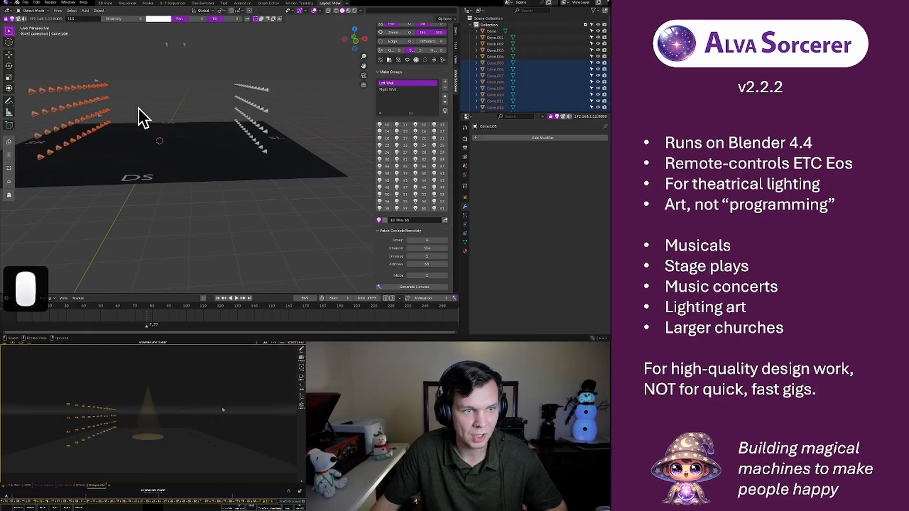
# Duplicate the upstage end light of the SR wall's bottom row and move the copy along the X axis toward center
pyautogui.moveTo(136, 133)
pyautogui.mouseDown(button='middle')
pyautogui.moveTo(221, 140)
pyautogui.moveTo(143, 132)
pyautogui.mouseUp(button='middle')
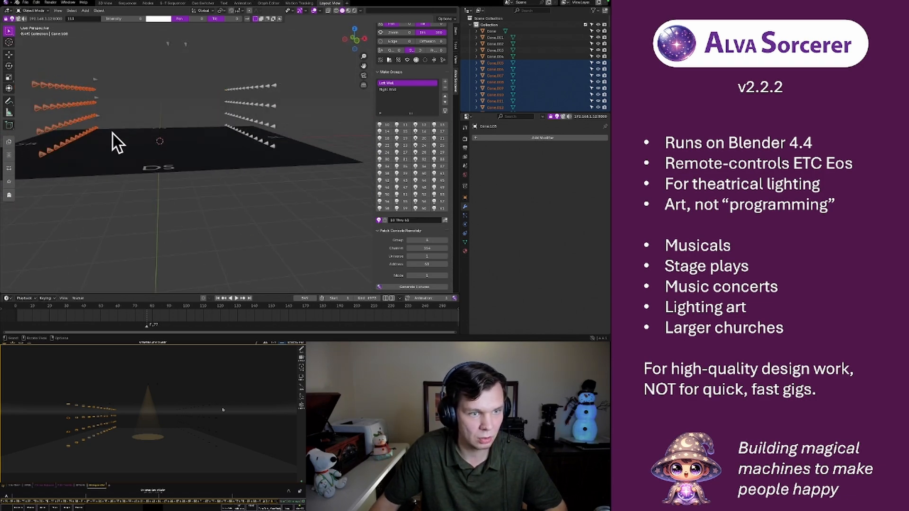
pyautogui.click(96, 129)
pyautogui.click(97, 129)
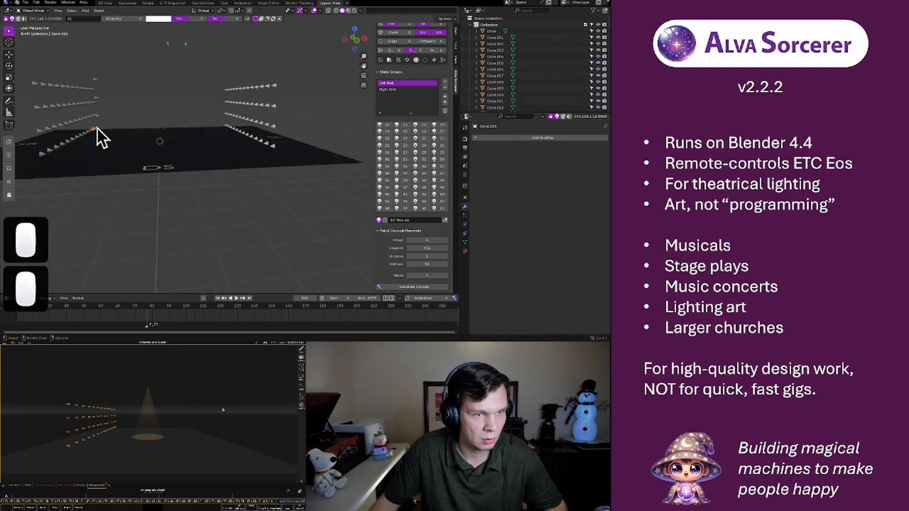
pyautogui.moveTo(107, 124)
pyautogui.mouseDown(button='middle')
pyautogui.moveTo(147, 147)
pyautogui.moveTo(182, 138)
pyautogui.moveTo(177, 128)
pyautogui.moveTo(85, 137)
pyautogui.moveTo(103, 126)
pyautogui.mouseUp(button='middle')
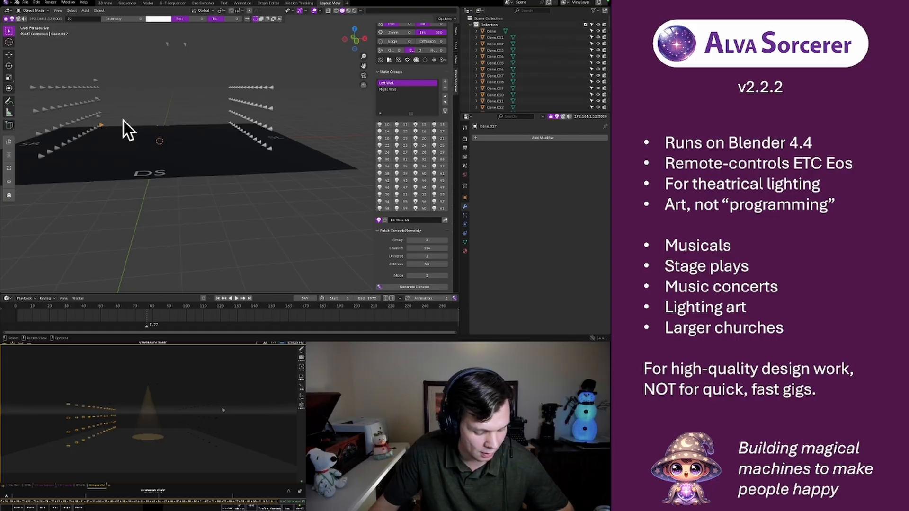
pyautogui.moveTo(123, 120); pyautogui.dragTo(217, 157, button='middle')
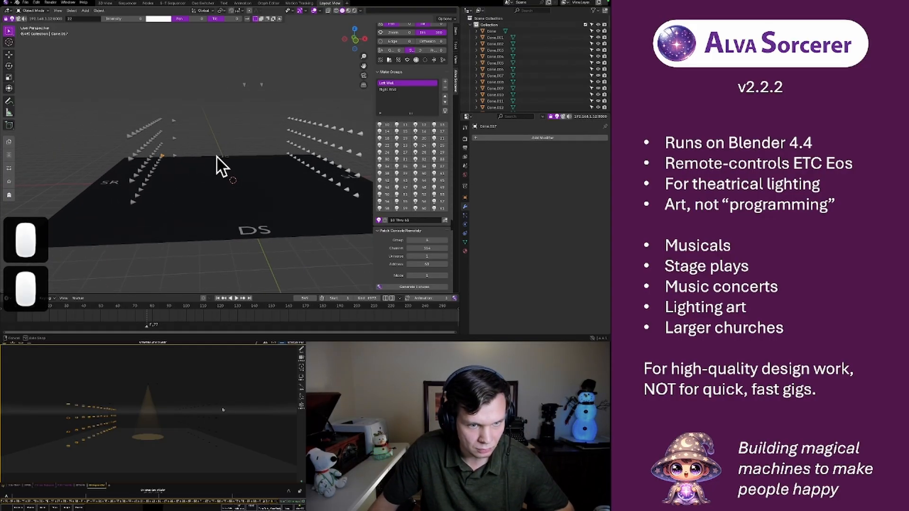
pyautogui.moveTo(152, 169); pyautogui.dragTo(271, 168, button='middle')
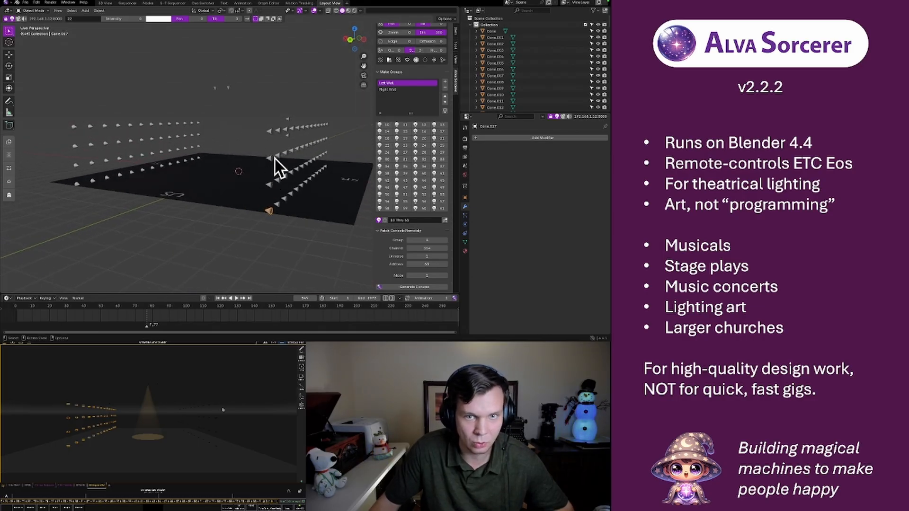
pyautogui.click(351, 42)
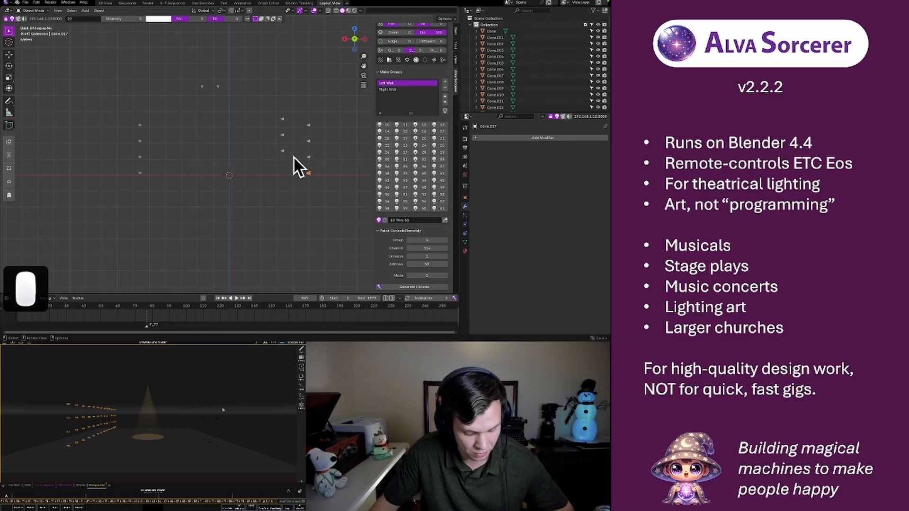
pyautogui.hotkey('shift', 'd')
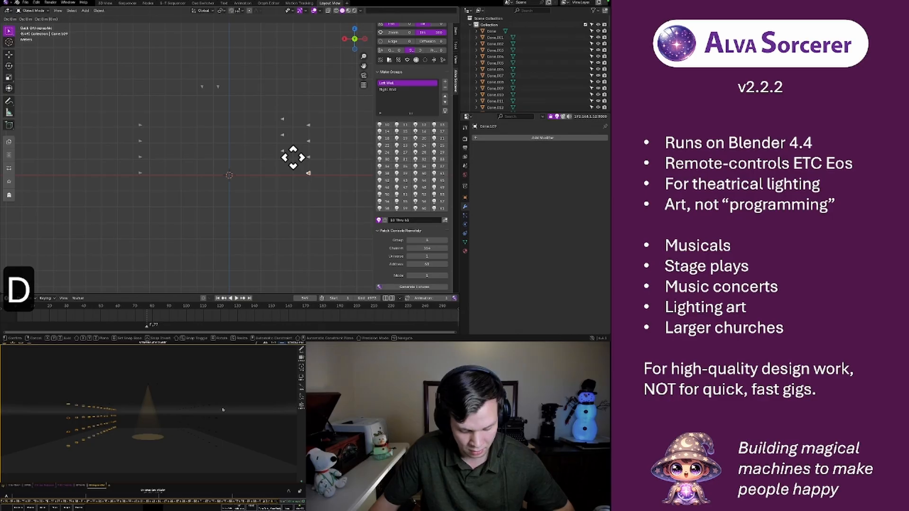
pyautogui.press('g')
pyautogui.press('x')
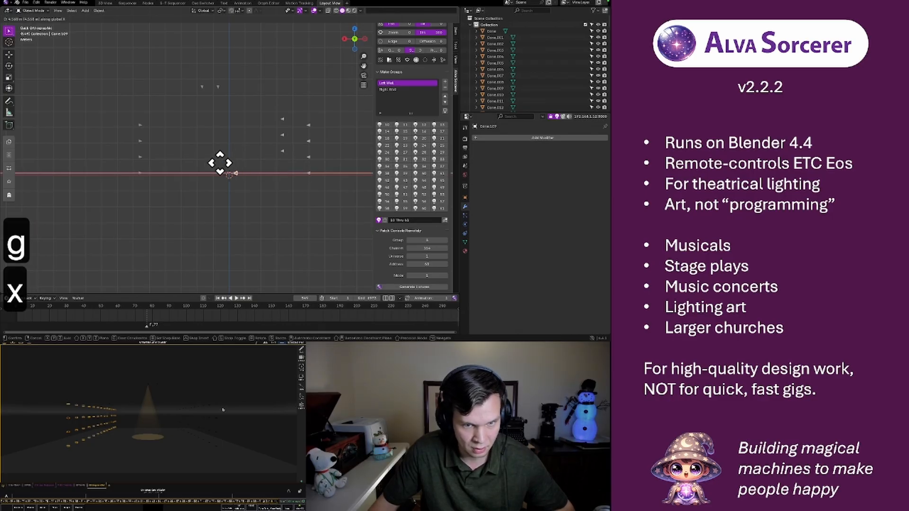
pyautogui.click(286, 164)
# Move the duplicated light along the X axis across upstage, placing it beside the SL wall's bottom upstage light
pyautogui.moveTo(285, 164); pyautogui.dragTo(310, 147, button='middle')
pyautogui.press('g')
pyautogui.press('x')
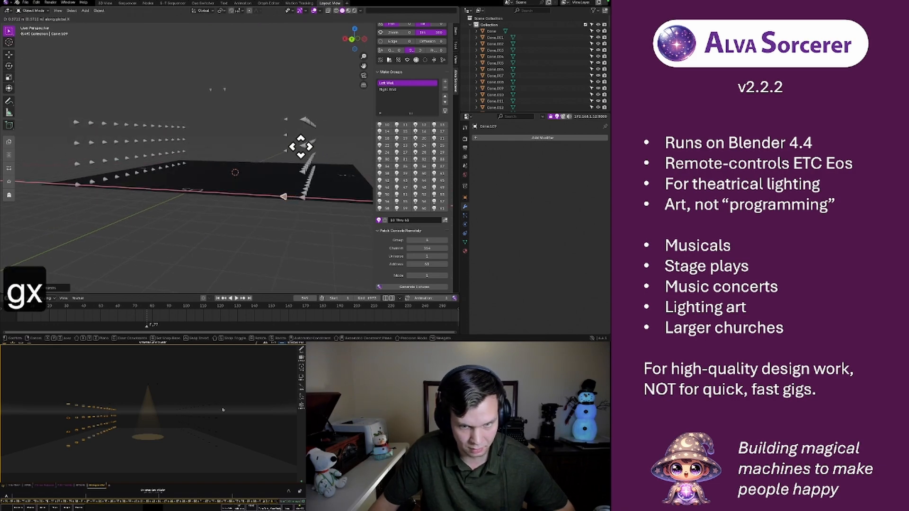
pyautogui.click(297, 146)
pyautogui.press('g')
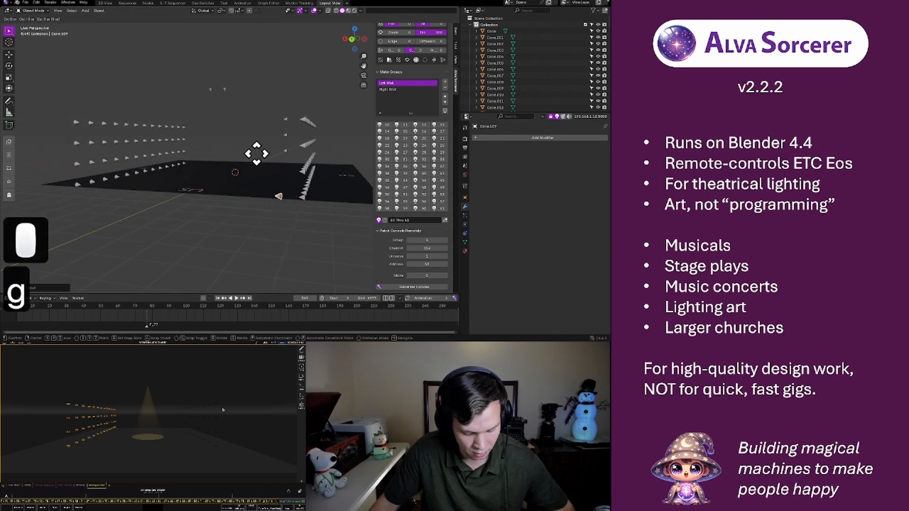
pyautogui.press('x')
pyautogui.click(76, 150)
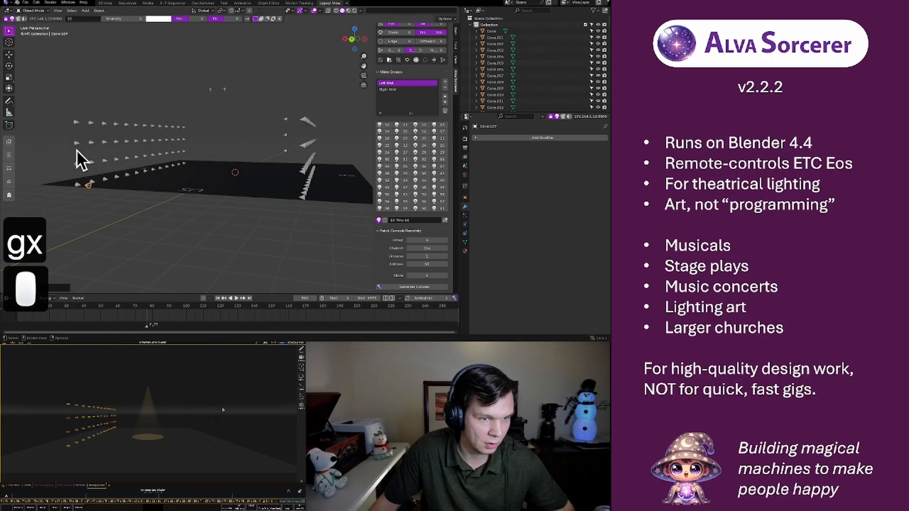
# Check the channel of the SL wall's top upstage light and view the Right Wall group's channel list
pyautogui.moveTo(76, 150); pyautogui.dragTo(210, 146, button='middle')
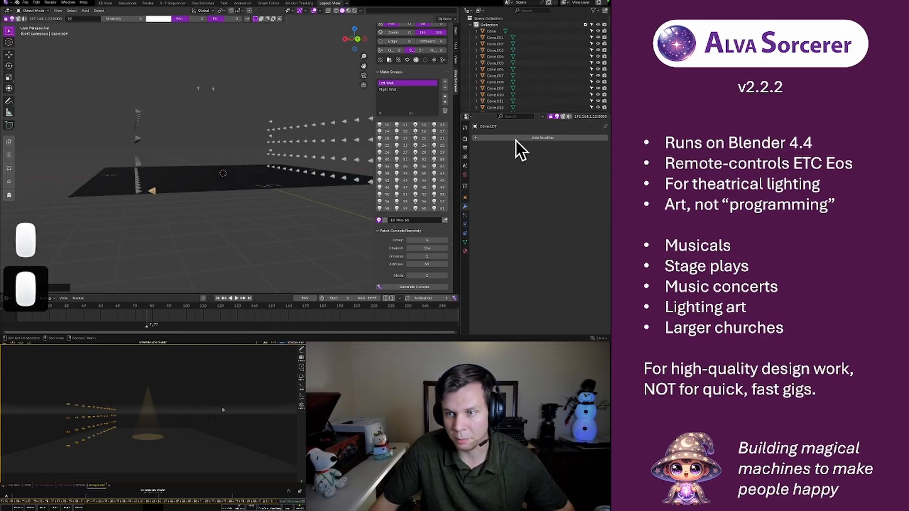
pyautogui.moveTo(308, 146); pyautogui.dragTo(258, 154, button='middle')
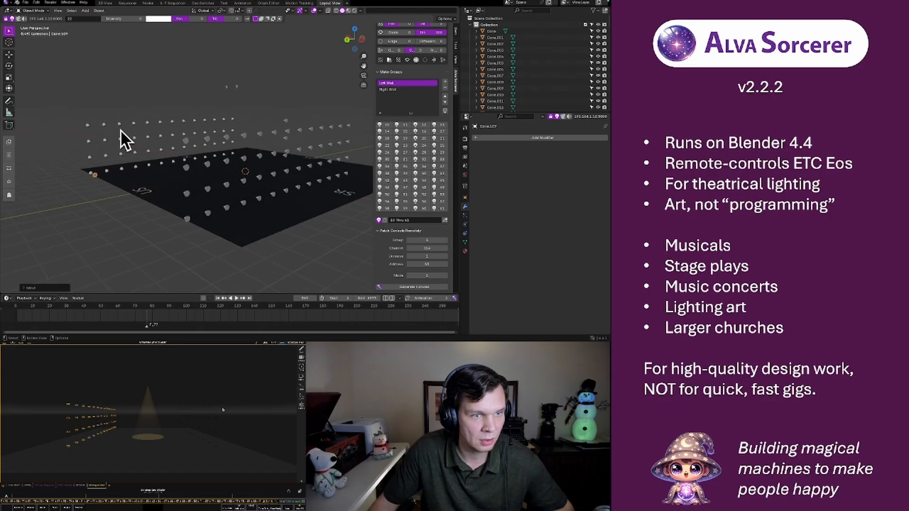
pyautogui.click(87, 124)
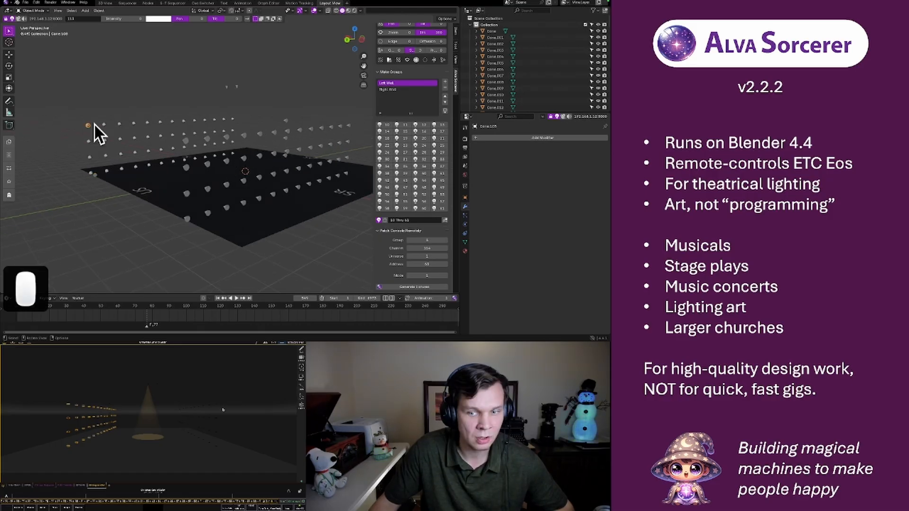
pyautogui.click(394, 91)
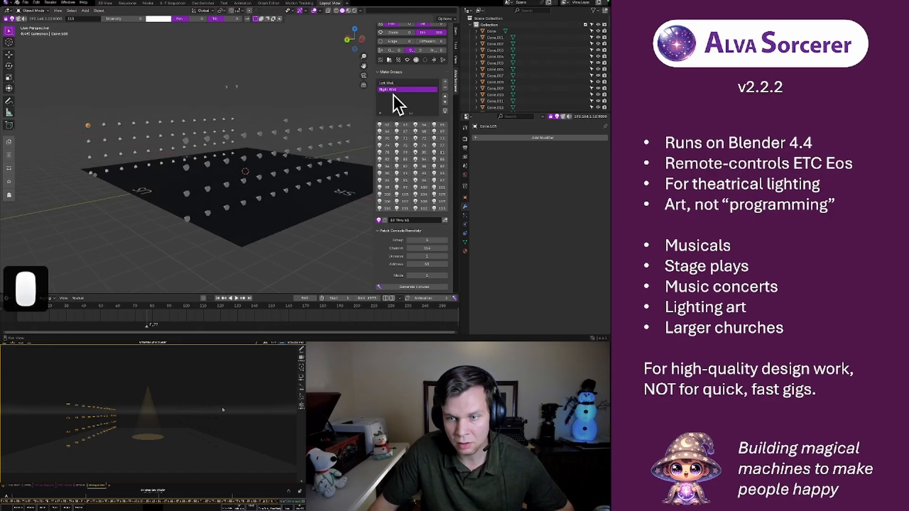
# Reselect the duplicated light beside the SL wall and assign it channel 114
pyautogui.moveTo(115, 186); pyautogui.dragTo(112, 214, button='middle')
pyautogui.click(109, 217)
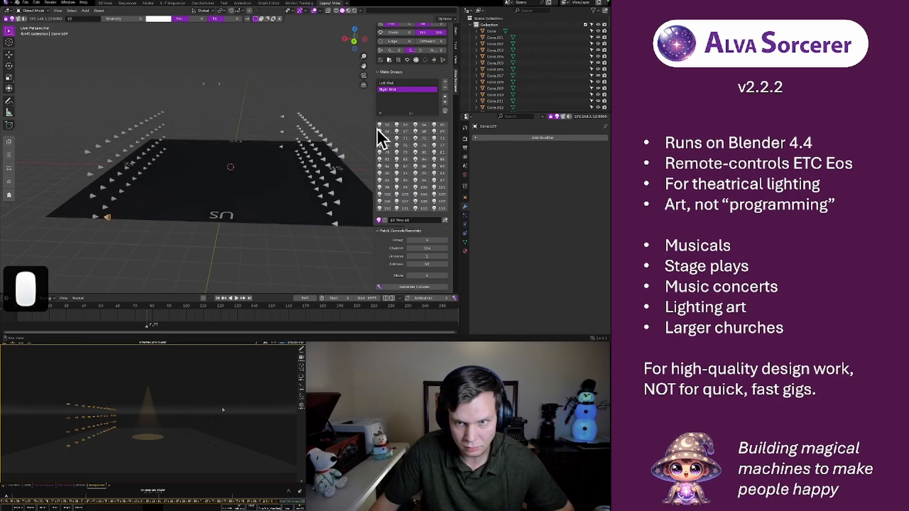
pyautogui.click(80, 20)
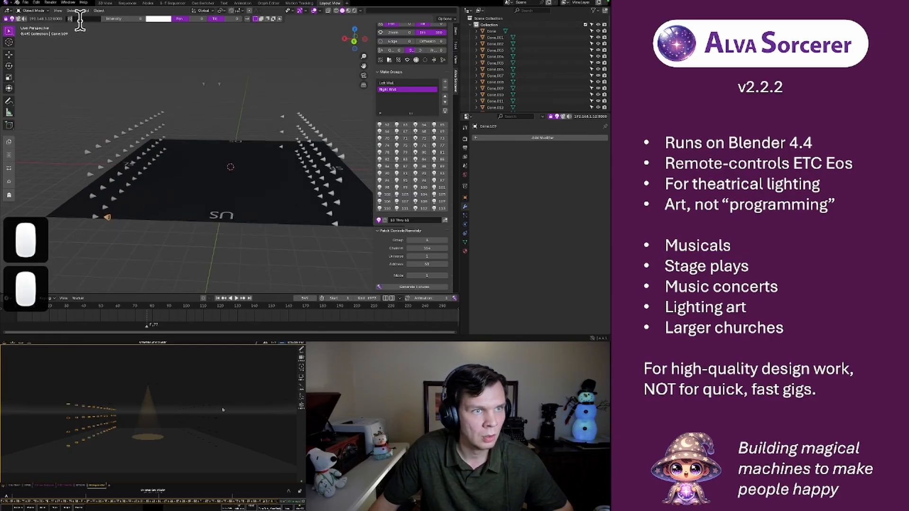
pyautogui.write('114')
pyautogui.press('Return')
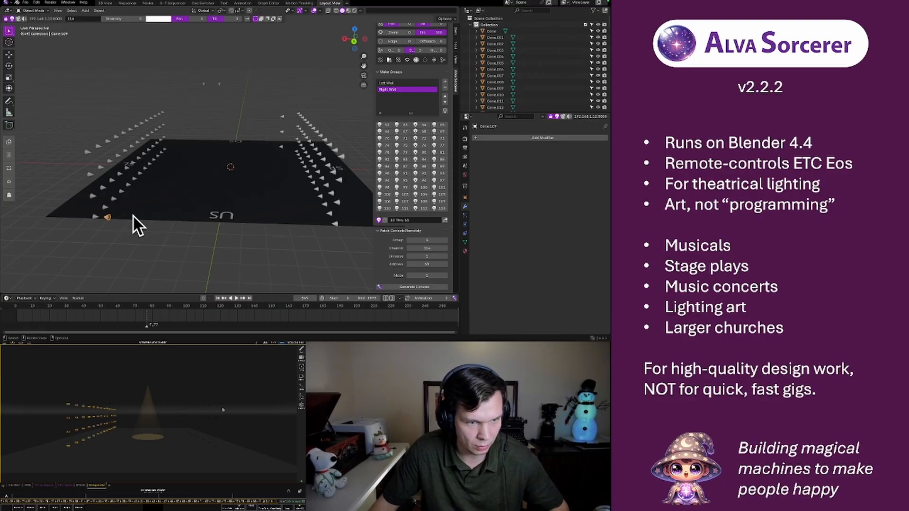
pyautogui.press('r')
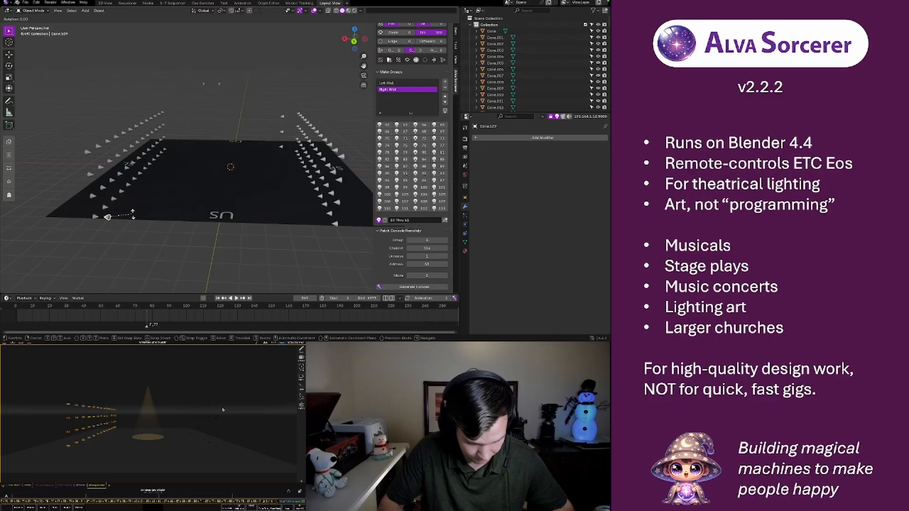
pyautogui.write('y90')
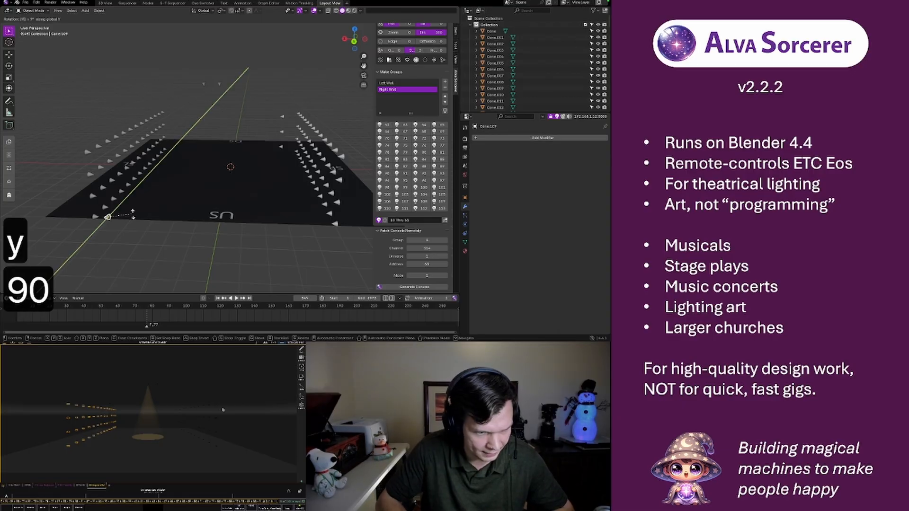
pyautogui.press('Return')
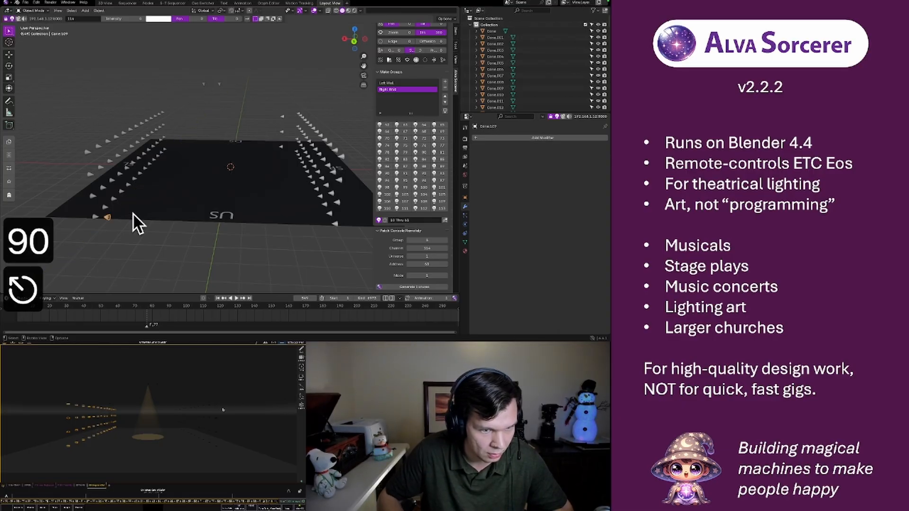
pyautogui.press('r')
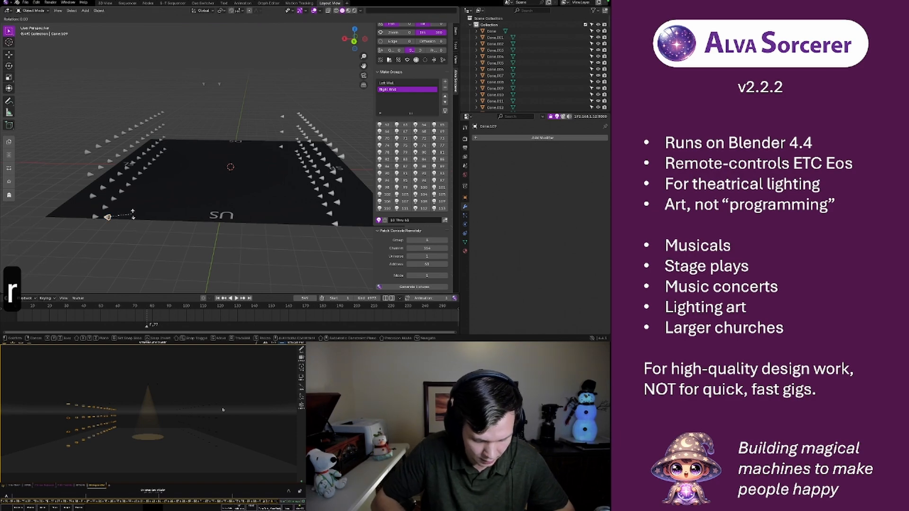
pyautogui.write('x90')
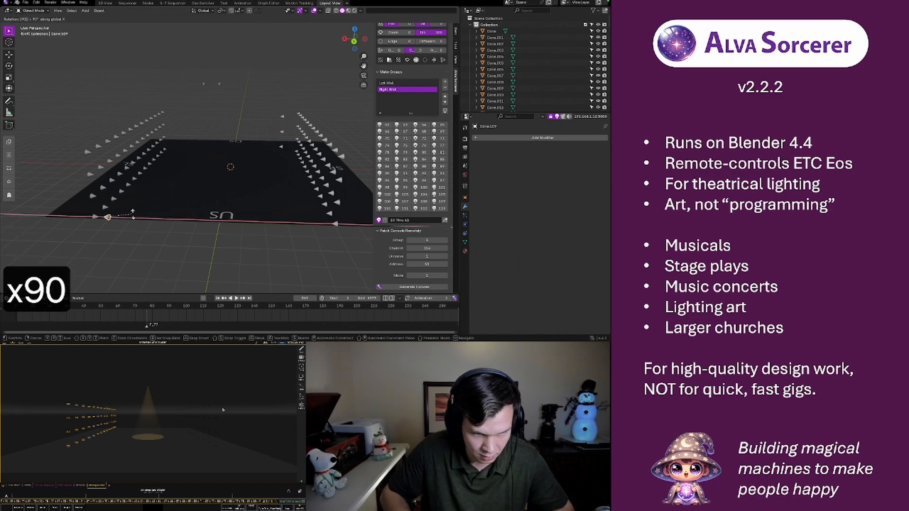
pyautogui.press('Escape')
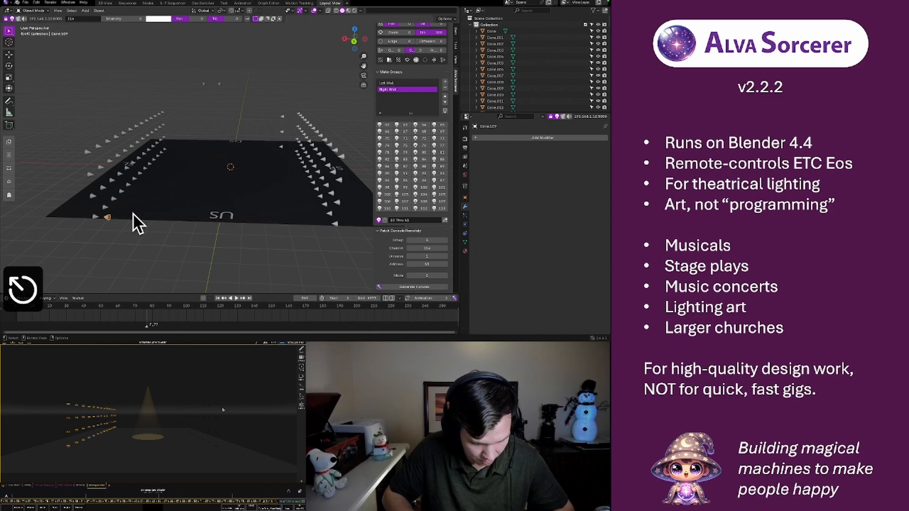
# Rotate the duplicated light 90° about the Z axis, and rotate it a further 180° about Z
pyautogui.write('rz')
pyautogui.write('90')
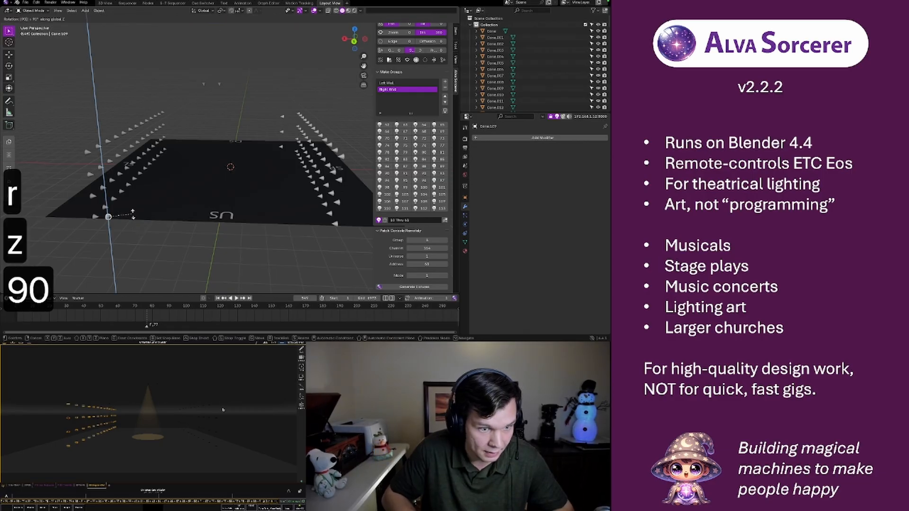
pyautogui.press('Return')
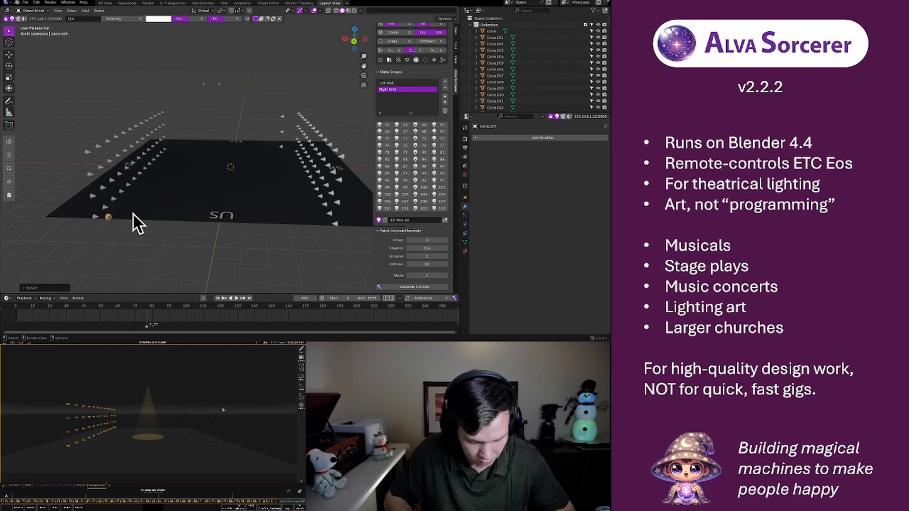
pyautogui.press('r')
pyautogui.write('z')
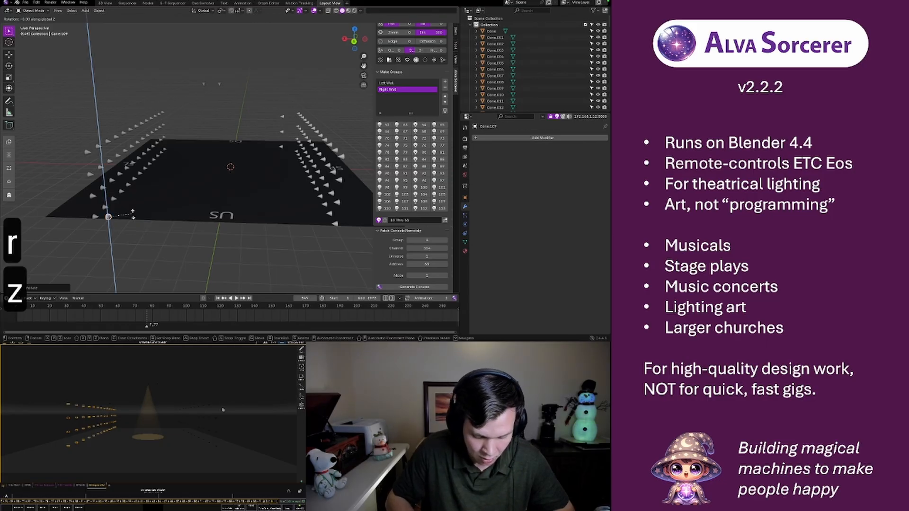
pyautogui.write('180')
pyautogui.press('Return')
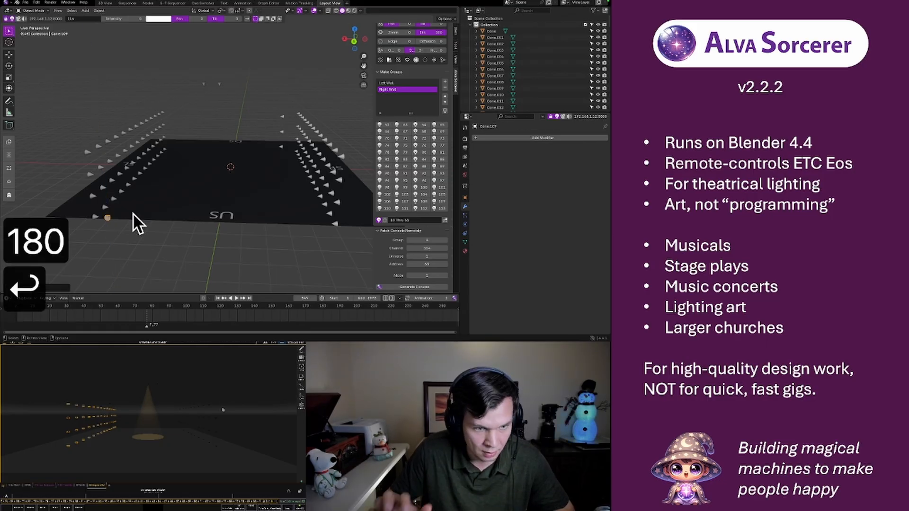
# Add an Array modifier to the duplicated upstage light and set its count to 12
pyautogui.moveTo(243, 207)
pyautogui.mouseDown(button='middle')
pyautogui.moveTo(220, 218)
pyautogui.moveTo(85, 191)
pyautogui.moveTo(291, 215)
pyautogui.moveTo(254, 194)
pyautogui.mouseUp(button='middle')
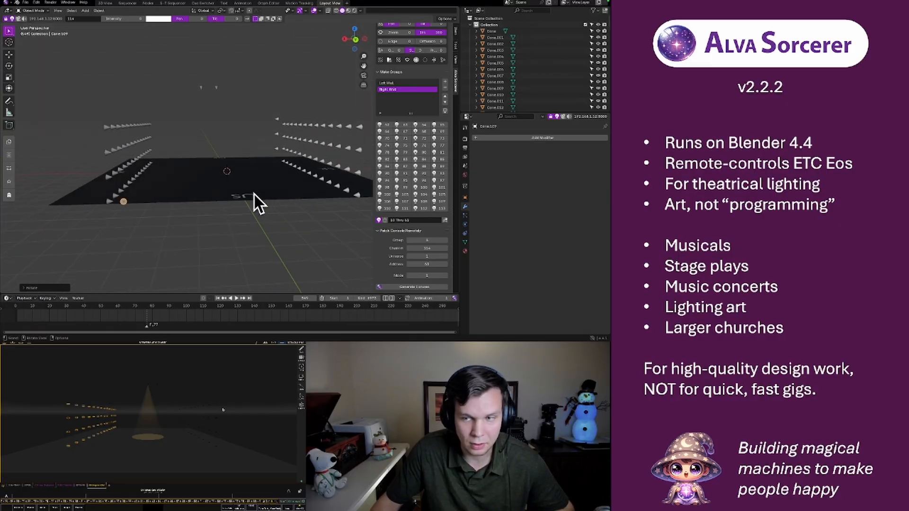
pyautogui.click(521, 137)
pyautogui.write('array')
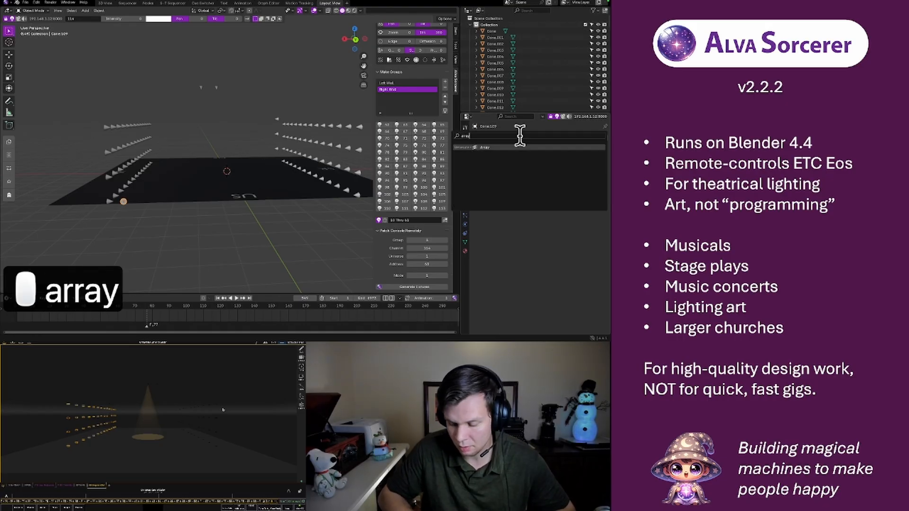
pyautogui.press('Return')
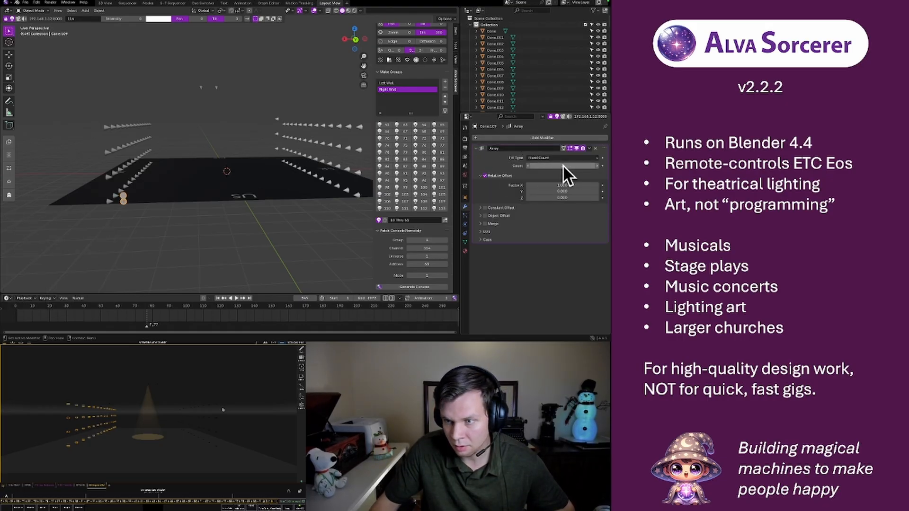
pyautogui.click(597, 166)
pyautogui.click(597, 165)
pyautogui.click(596, 166)
pyautogui.click(597, 165)
pyautogui.click(596, 165)
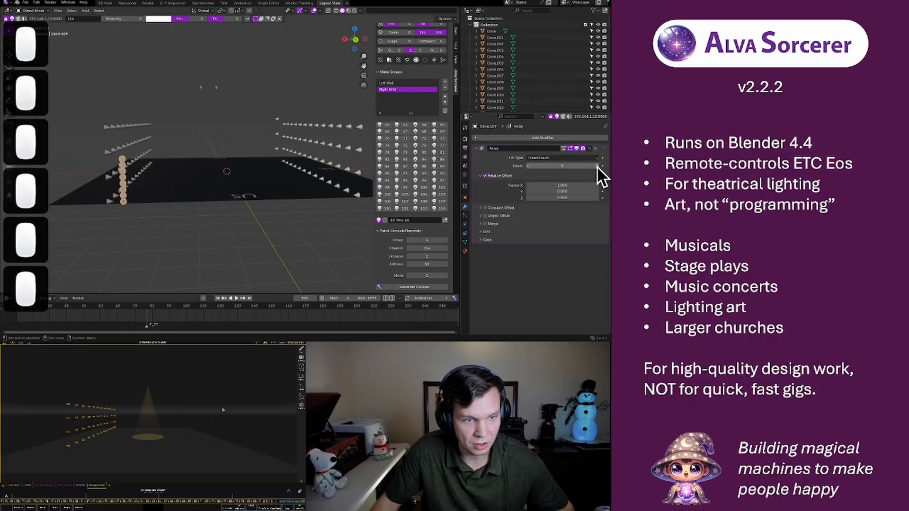
pyautogui.click(596, 166)
pyautogui.click(597, 166)
pyautogui.click(597, 165)
pyautogui.click(596, 165)
pyautogui.click(597, 166)
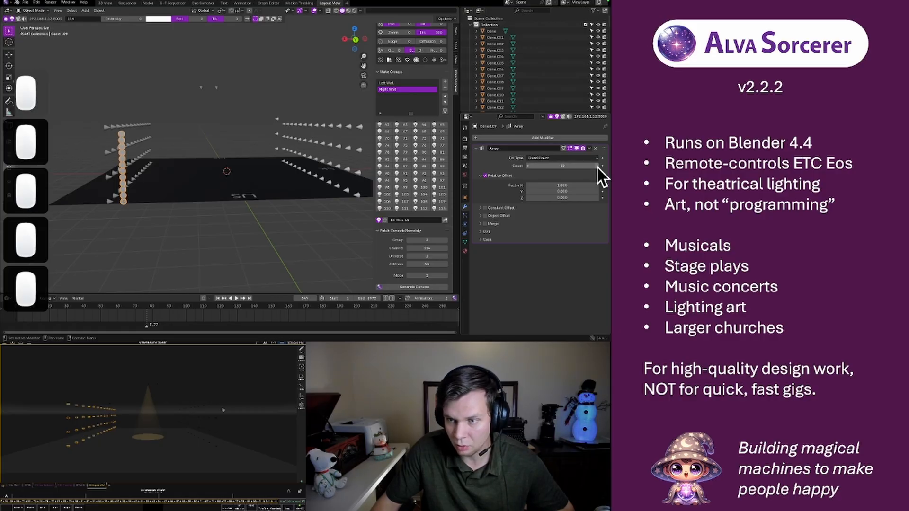
# Set the array's relative offset X factor to 0
pyautogui.click(546, 184)
pyautogui.write('0')
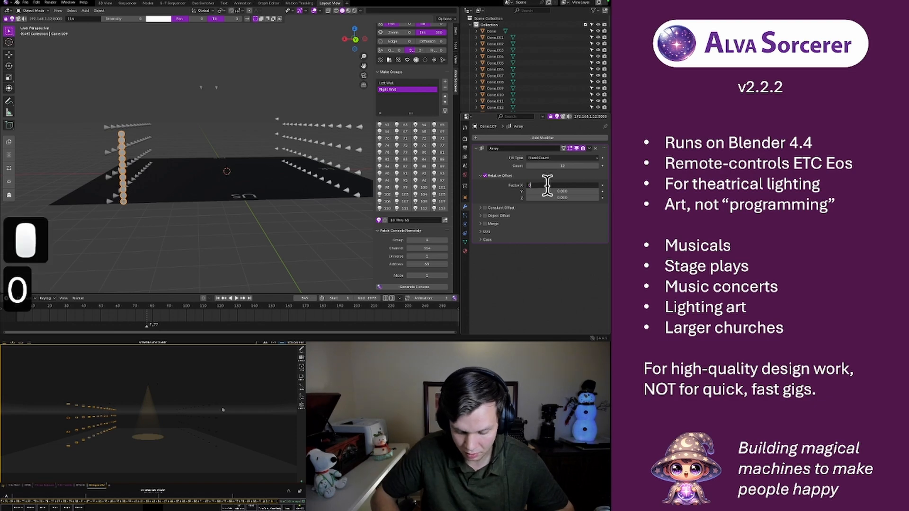
pyautogui.press('Return')
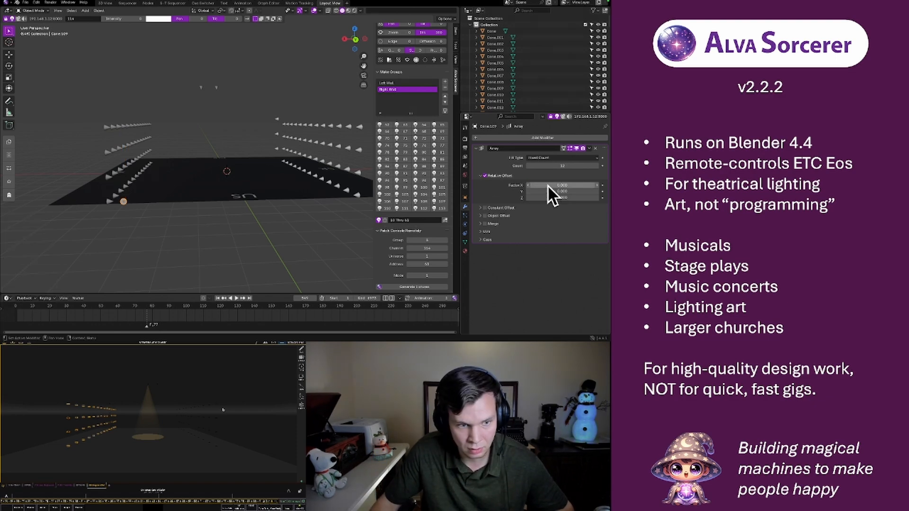
pyautogui.moveTo(547, 185); pyautogui.dragTo(588, 184)
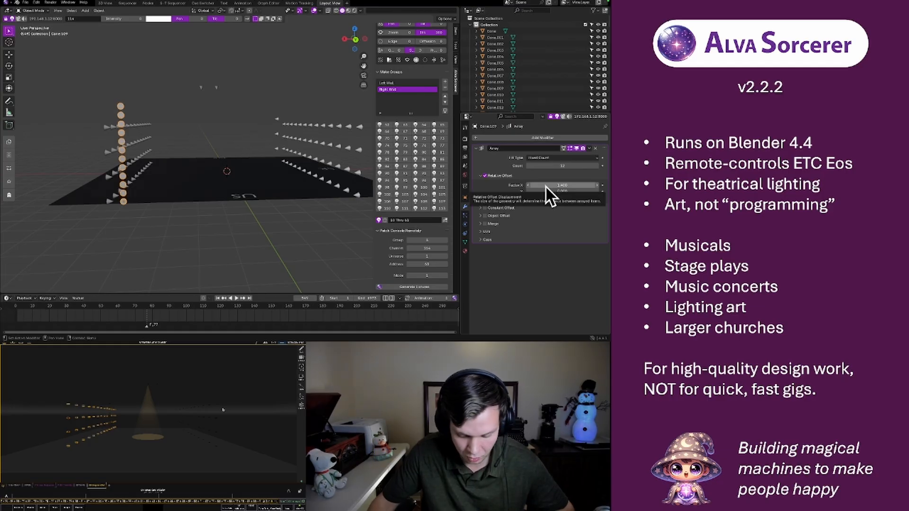
pyautogui.press('BackSpace')
pyautogui.click(544, 186)
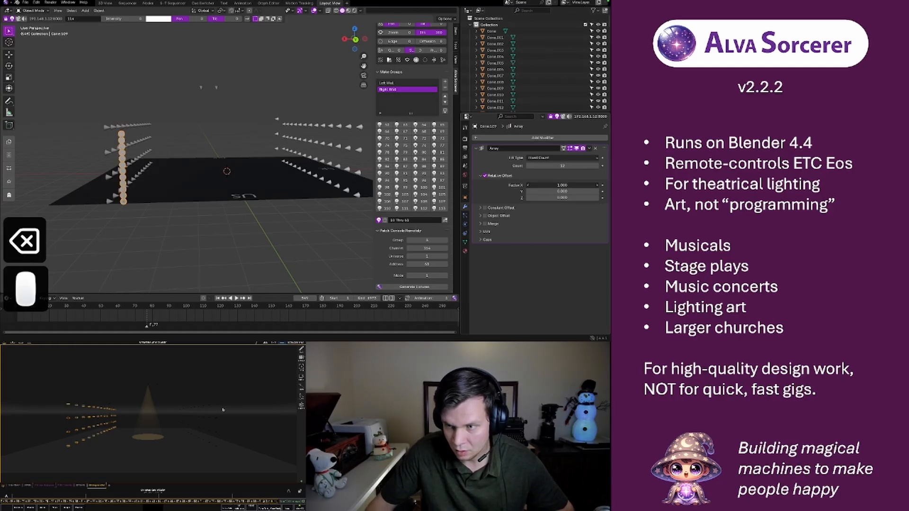
pyautogui.write('0')
pyautogui.press('Return')
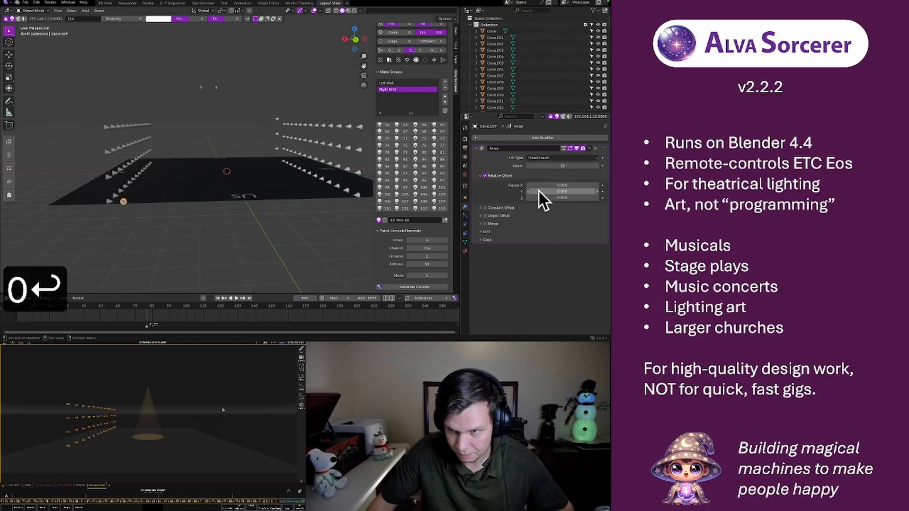
# Set the array's relative offset Y factor to 3.4 so the row spans upstage between the side walls
pyautogui.moveTo(538, 191); pyautogui.dragTo(594, 191)
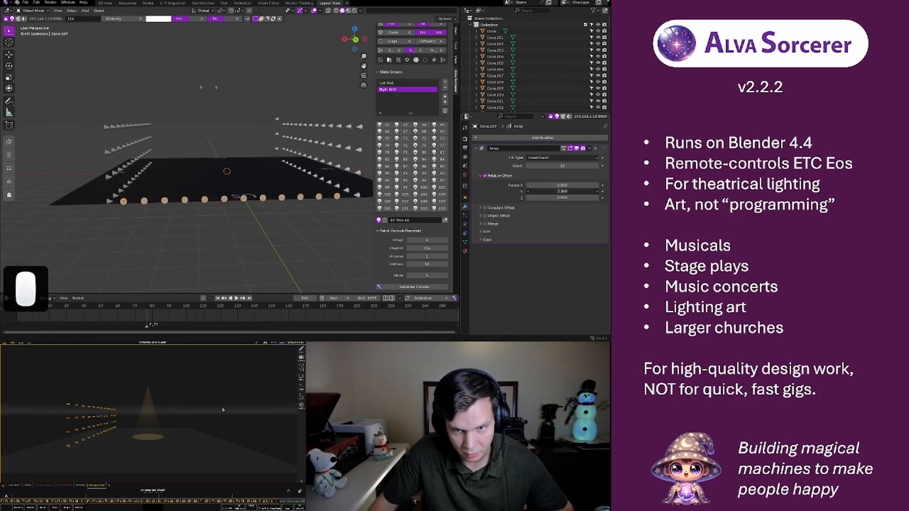
pyautogui.click(356, 40)
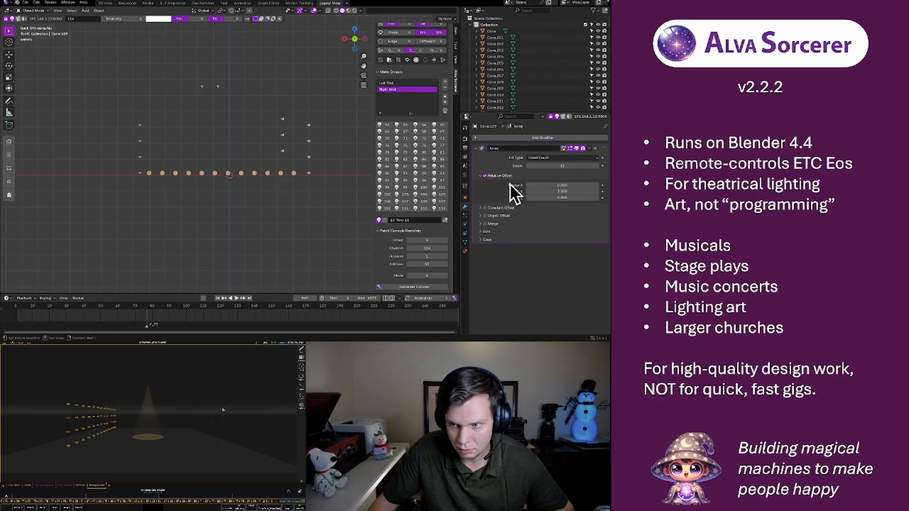
pyautogui.click(595, 190)
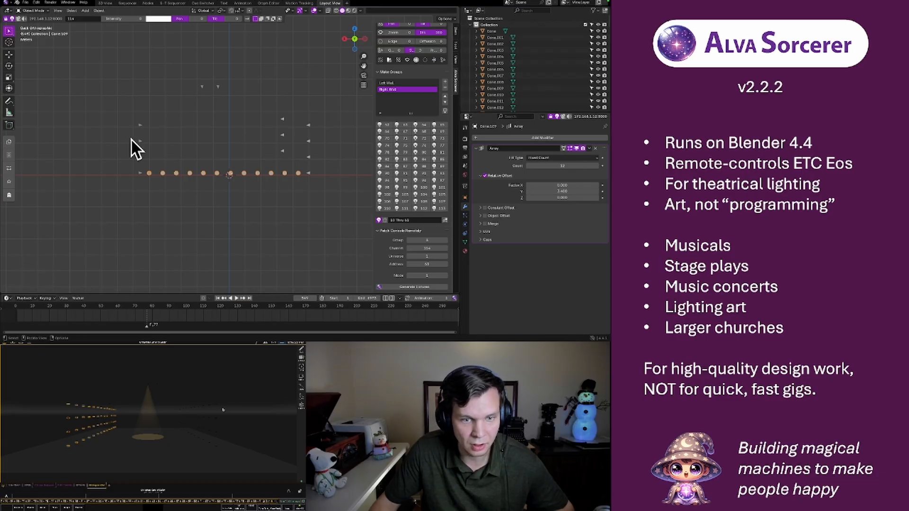
# Add a second Array modifier to the upstage row with a count of 4
pyautogui.click(500, 138)
pyautogui.write('array')
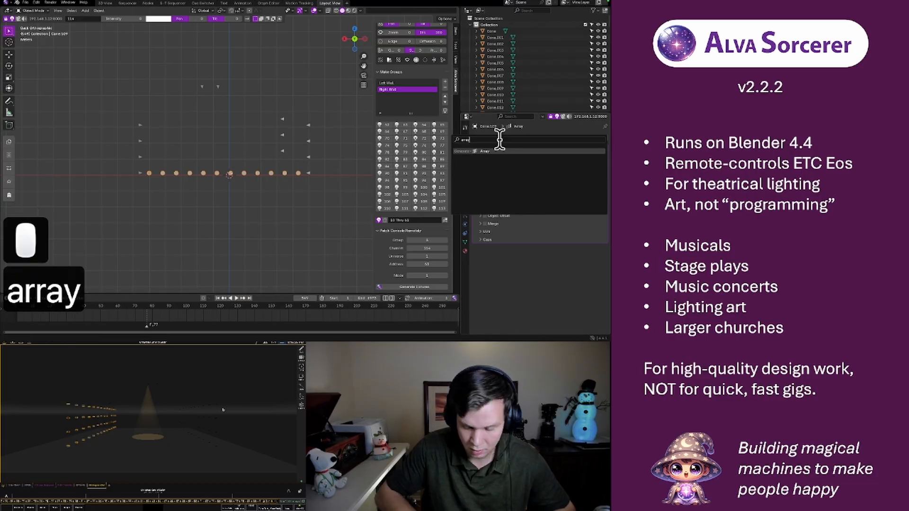
pyautogui.press('Return')
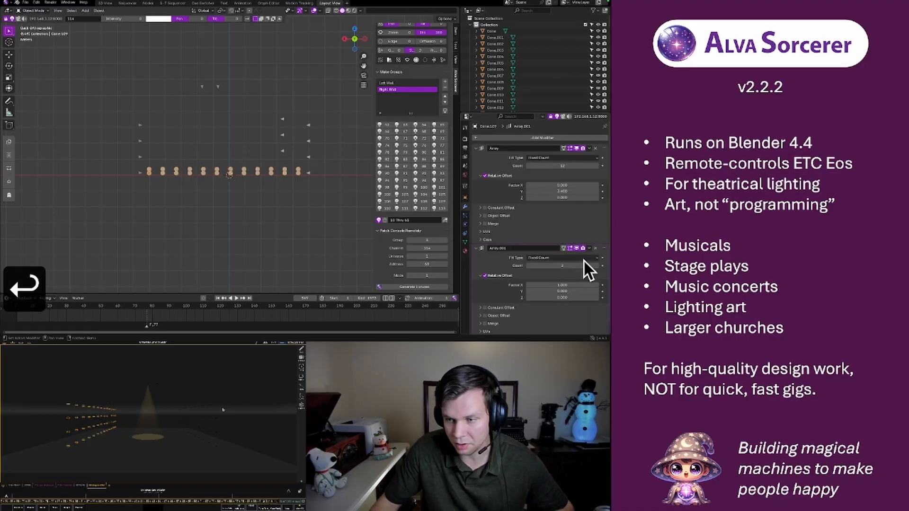
pyautogui.click(596, 266)
pyautogui.click(596, 266)
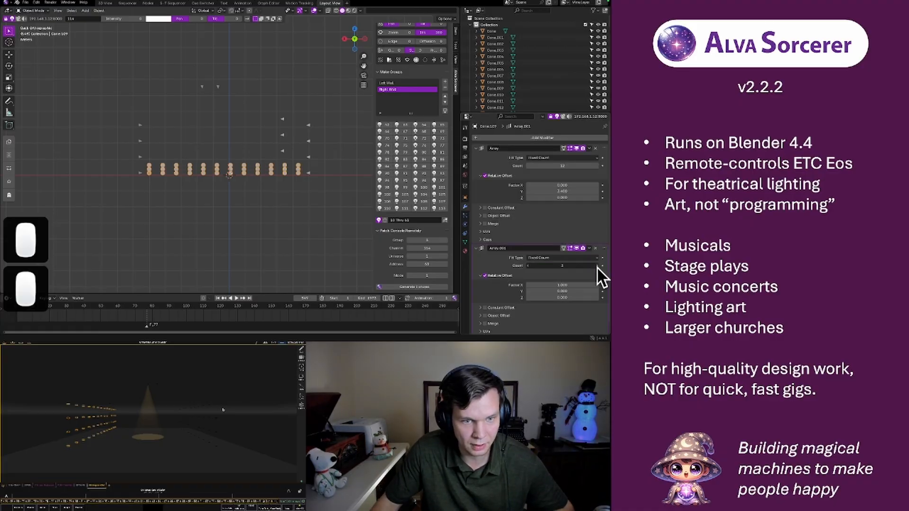
pyautogui.click(597, 266)
pyautogui.click(597, 266)
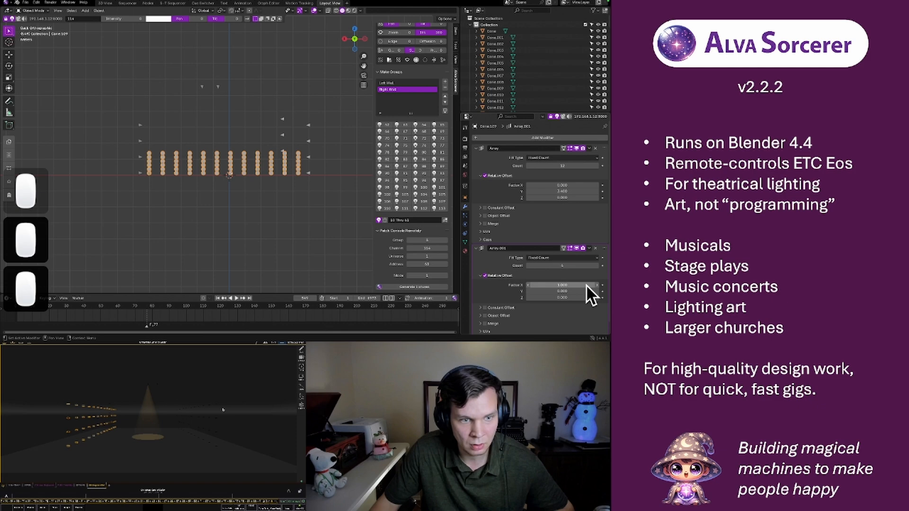
pyautogui.click(527, 266)
pyautogui.click(527, 266)
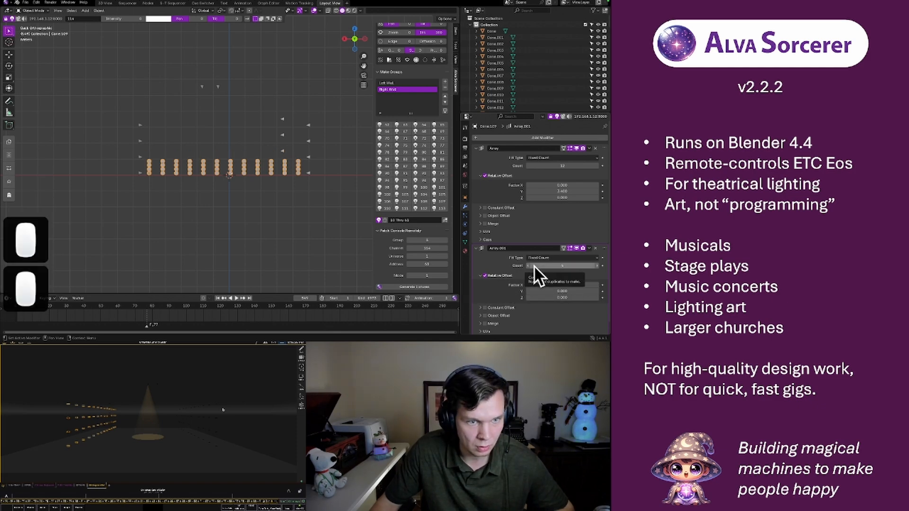
# Set the second array's relative offset X factor to 4 so its rows line up with the side walls' rows
pyautogui.click(597, 286)
pyautogui.click(597, 286)
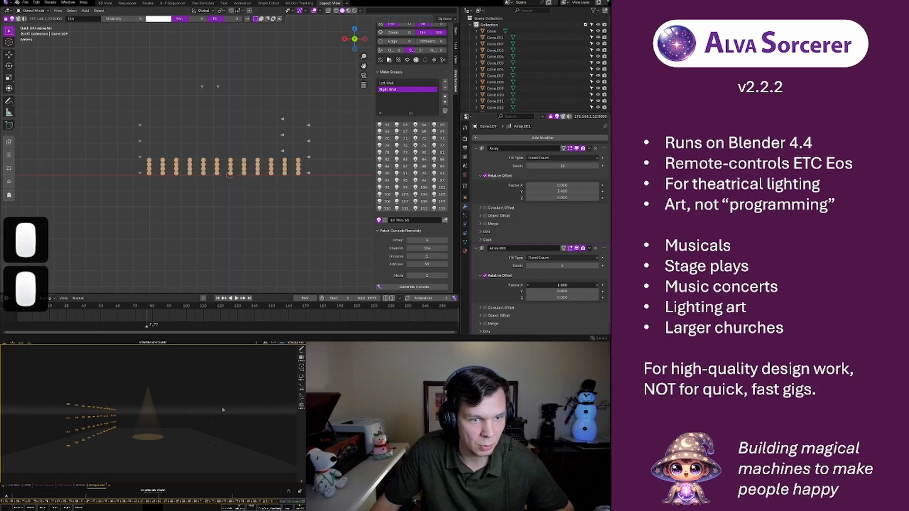
pyautogui.click(597, 286)
pyautogui.click(598, 286)
pyautogui.click(597, 285)
pyautogui.click(597, 285)
pyautogui.click(597, 286)
pyautogui.click(597, 286)
pyautogui.click(597, 286)
pyautogui.click(597, 286)
pyautogui.click(597, 286)
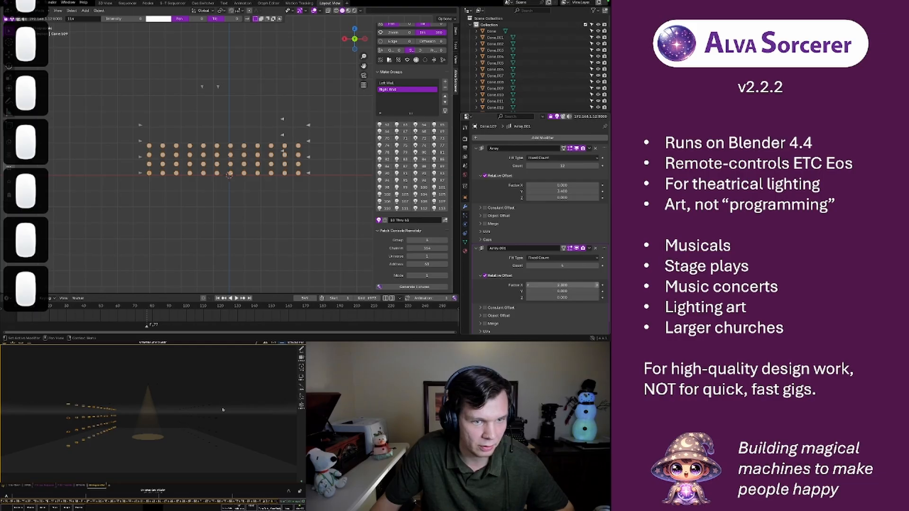
pyautogui.click(597, 286)
pyautogui.click(597, 285)
pyautogui.click(596, 286)
pyautogui.click(596, 285)
pyautogui.click(597, 285)
pyautogui.click(596, 285)
pyautogui.click(596, 285)
pyautogui.click(596, 285)
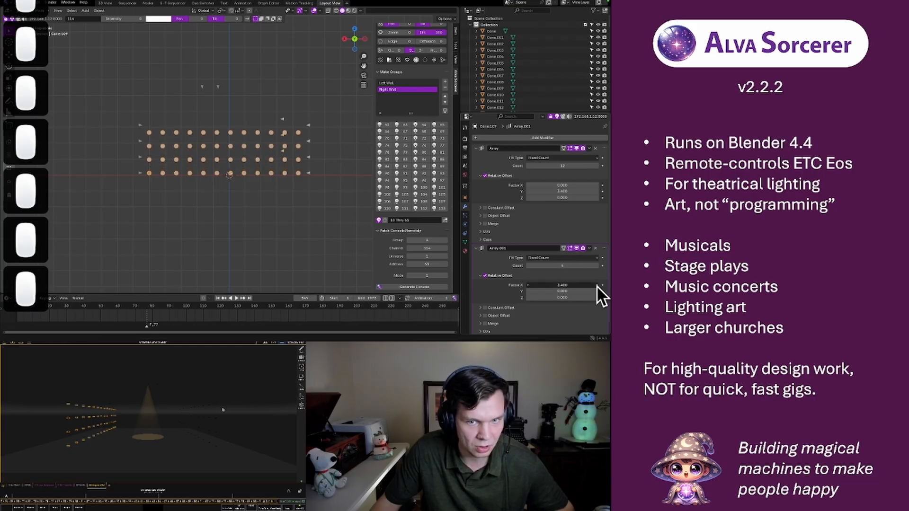
pyautogui.click(596, 286)
pyautogui.click(597, 285)
pyautogui.click(597, 285)
pyautogui.click(597, 286)
pyautogui.click(596, 285)
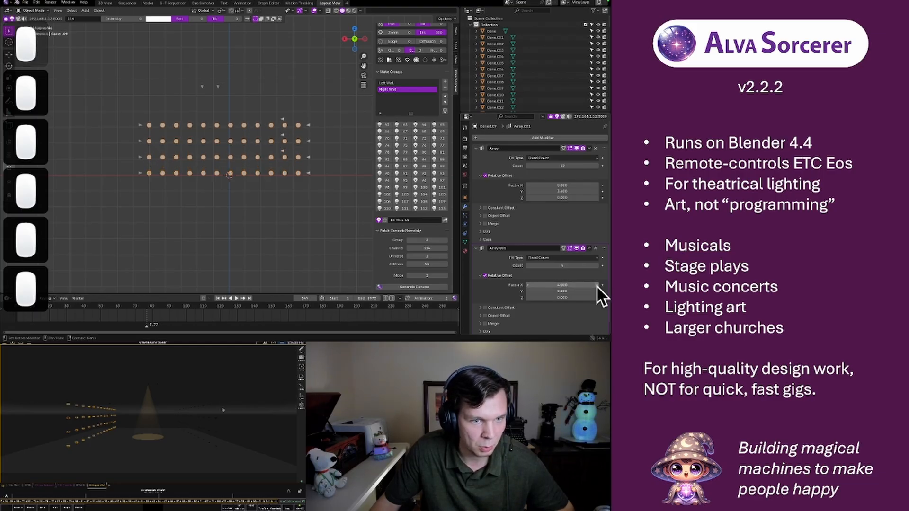
pyautogui.moveTo(175, 182); pyautogui.dragTo(269, 180, button='middle')
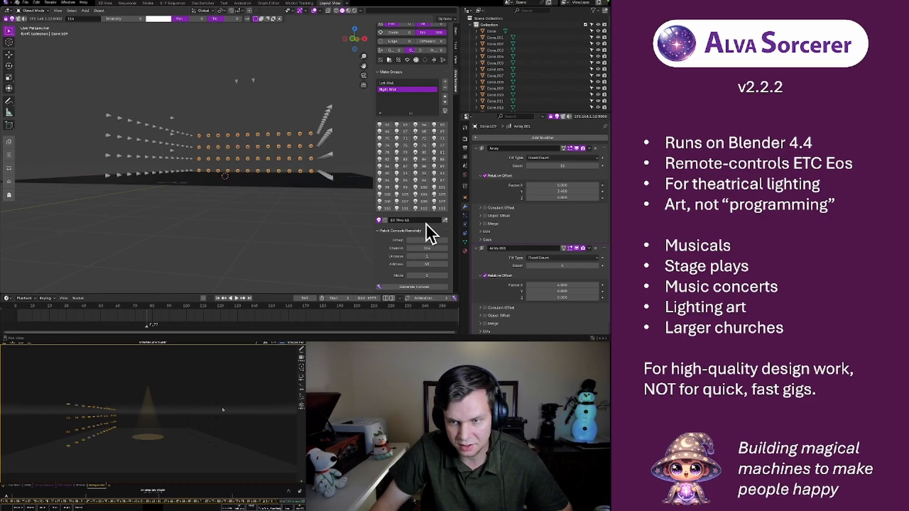
# Set the starting address for remote console patching to 114
pyautogui.click(424, 265)
pyautogui.write('114')
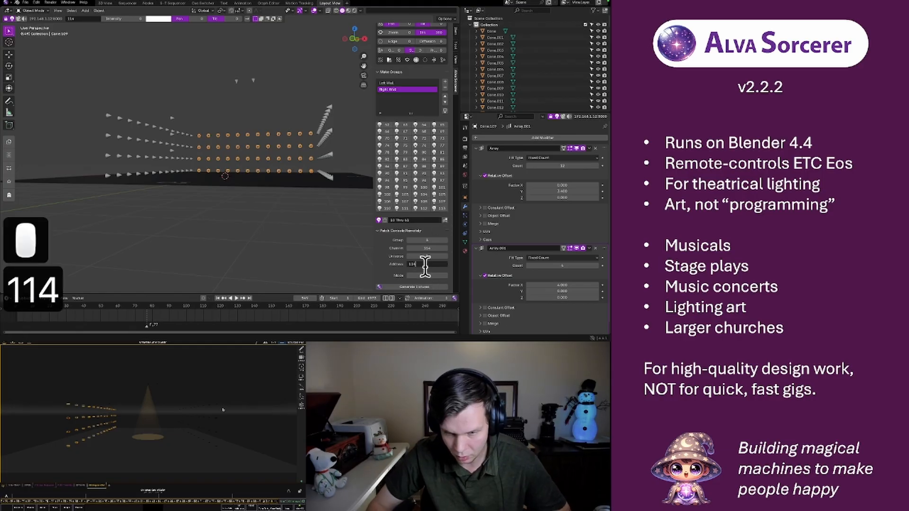
pyautogui.press('Return')
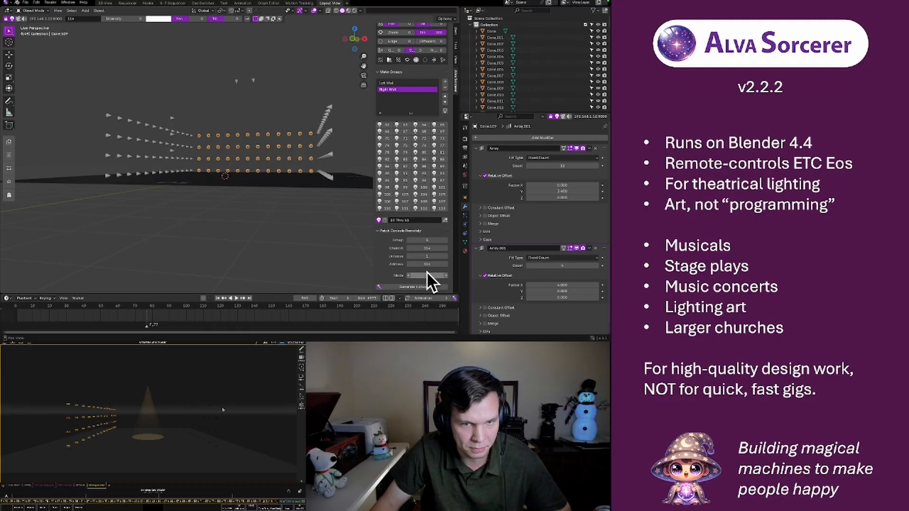
# Check the channel of the SL wall's top upstage light and reselect the upstage array
pyautogui.moveTo(216, 148); pyautogui.dragTo(231, 156, button='middle')
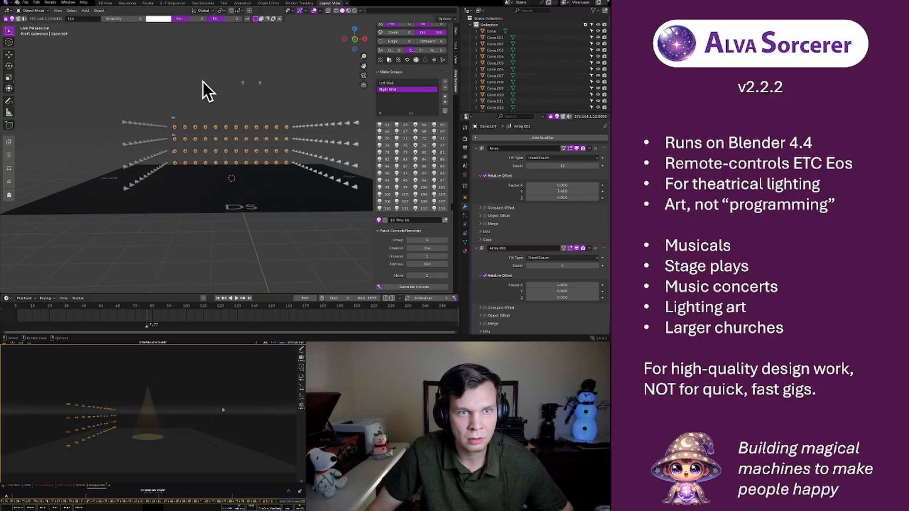
pyautogui.click(293, 127)
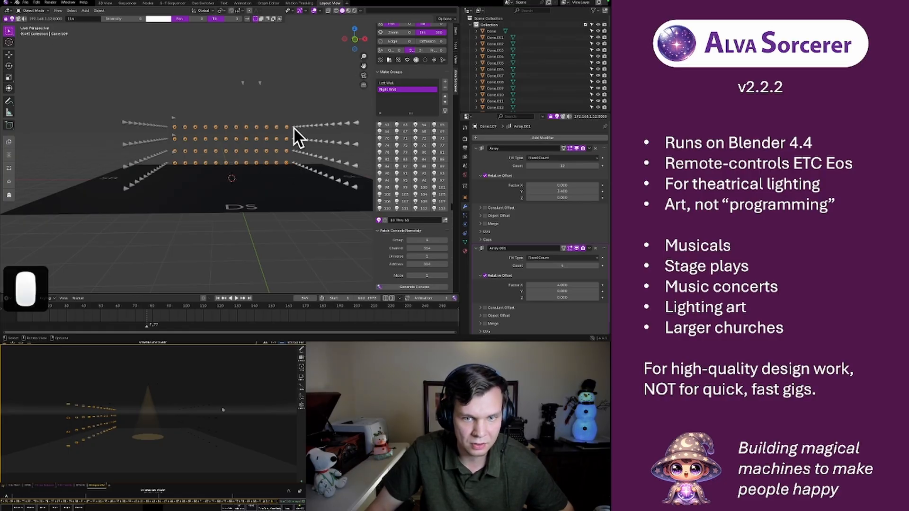
pyautogui.click(174, 127)
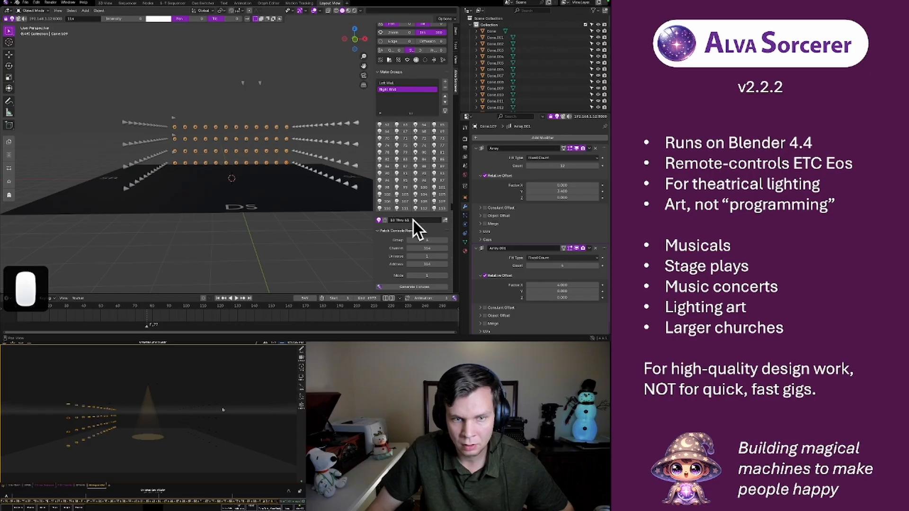
# Generate the upstage array's fixtures on the console and rename their new group Back Wall
pyautogui.click(410, 286)
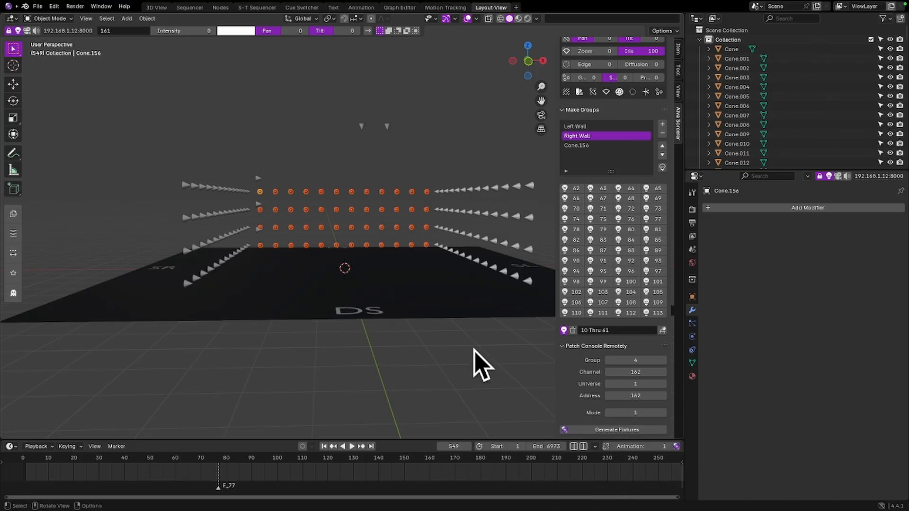
pyautogui.moveTo(265, 248); pyautogui.dragTo(327, 232, button='middle')
pyautogui.doubleClick(572, 146)
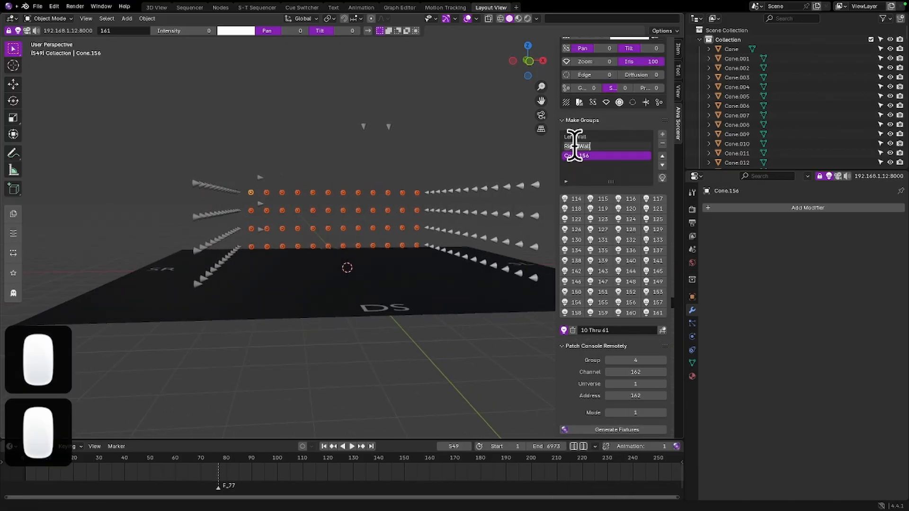
pyautogui.doubleClick(577, 160)
pyautogui.doubleClick(576, 156)
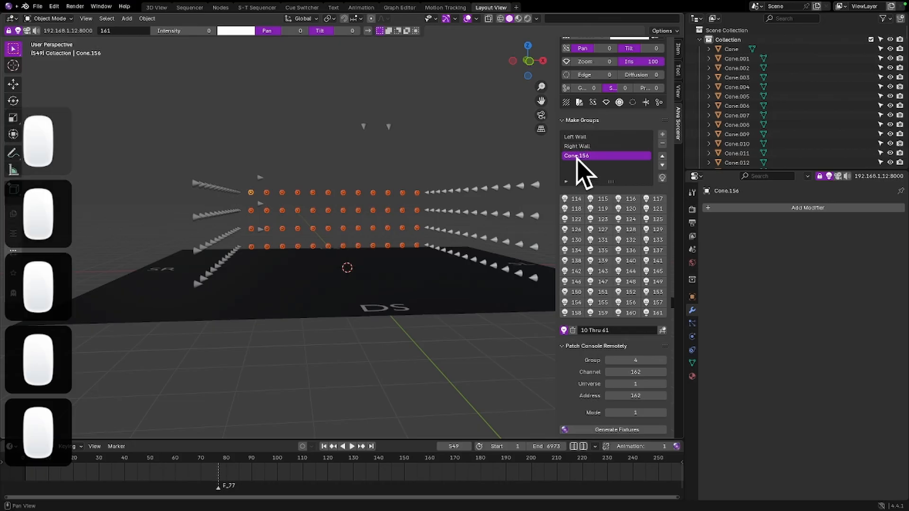
pyautogui.write('Back Wall')
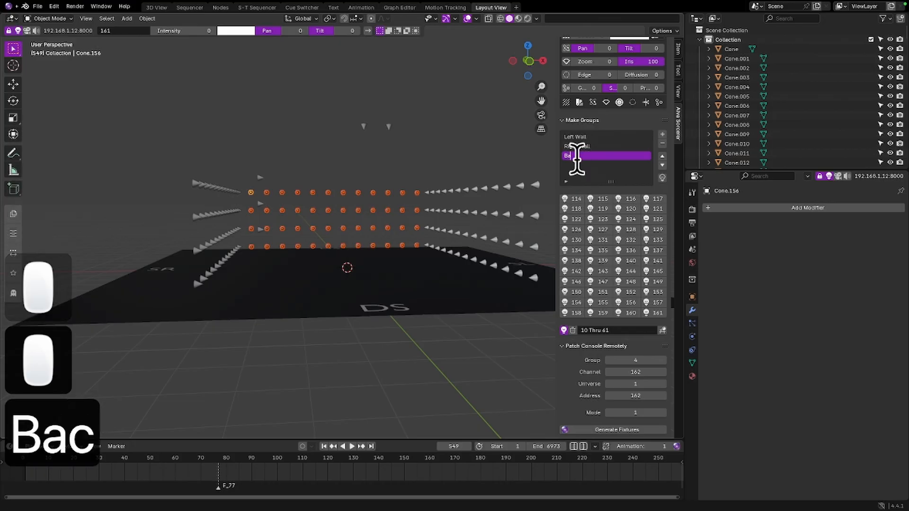
pyautogui.press('Return')
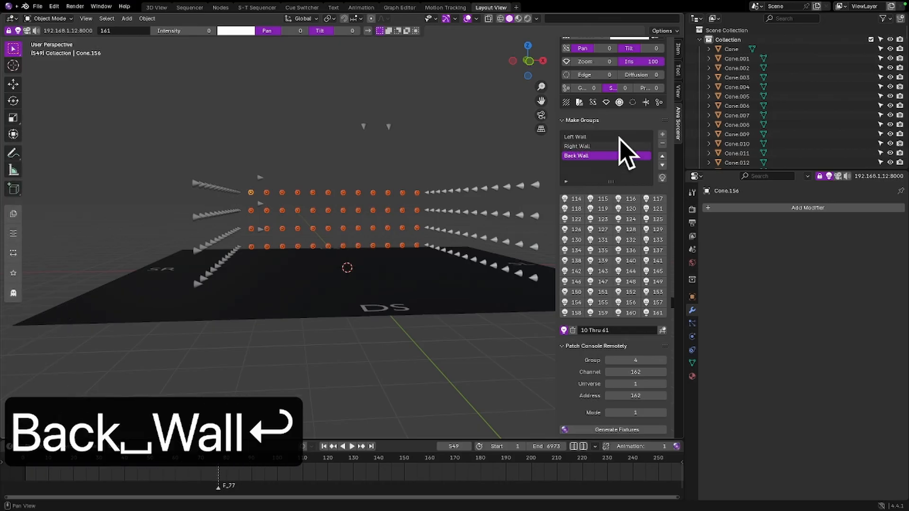
# Turn on highlighting for the Back Wall group and inspect the wall's lights
pyautogui.click(661, 177)
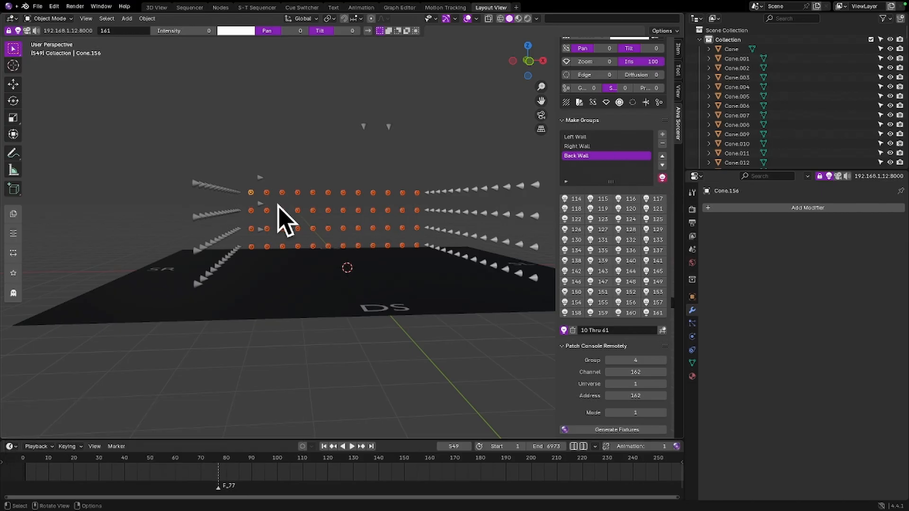
pyautogui.moveTo(276, 205); pyautogui.dragTo(399, 258, button='middle')
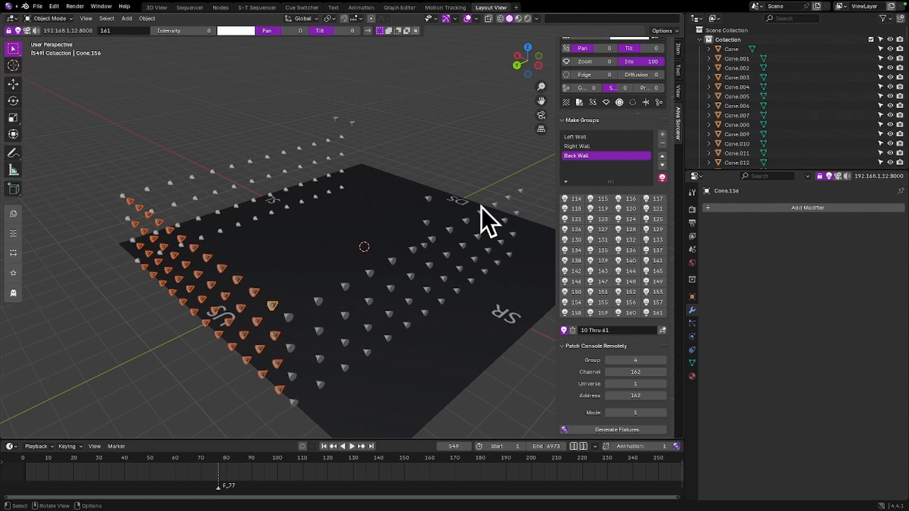
# Undo the group highlighting, renaming and fixture generation, returning to the upstage array with its two modifiers
pyautogui.press('super+z')
pyautogui.press('super+z')
pyautogui.press('super+z')
pyautogui.press('super+z')
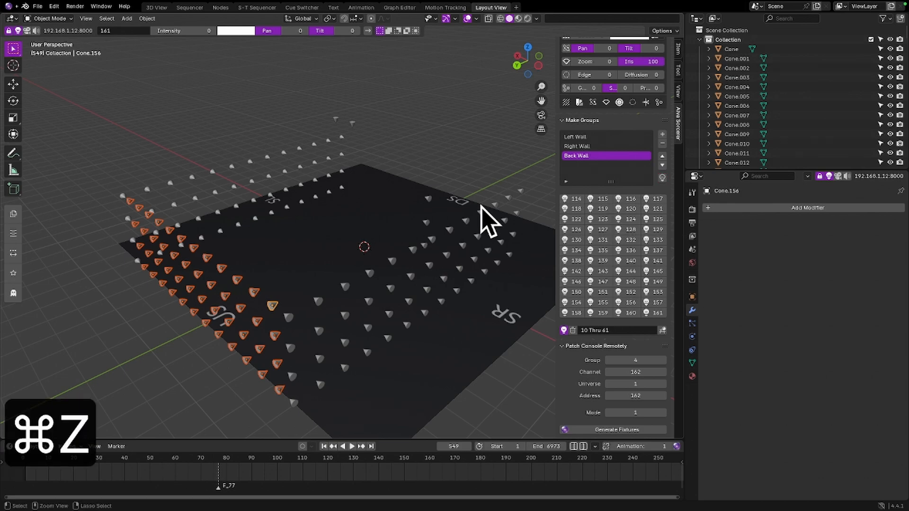
pyautogui.press('super+z')
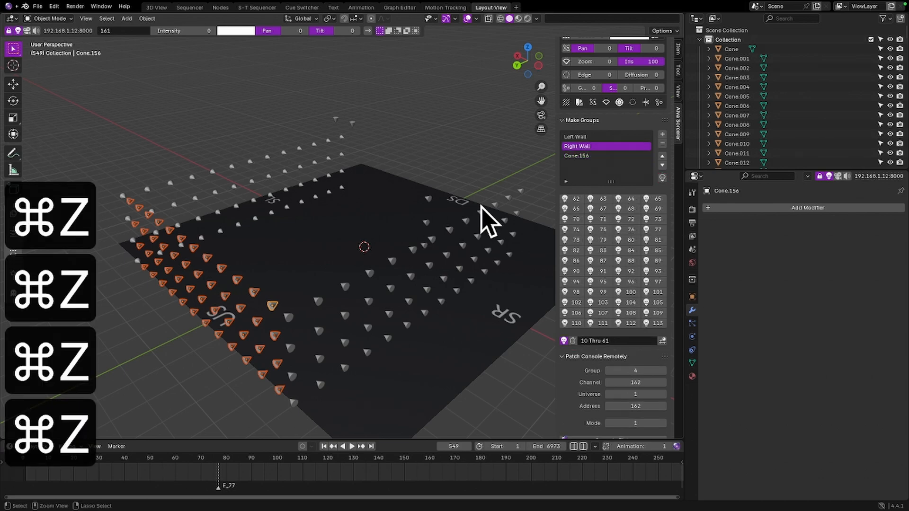
pyautogui.press('super+z')
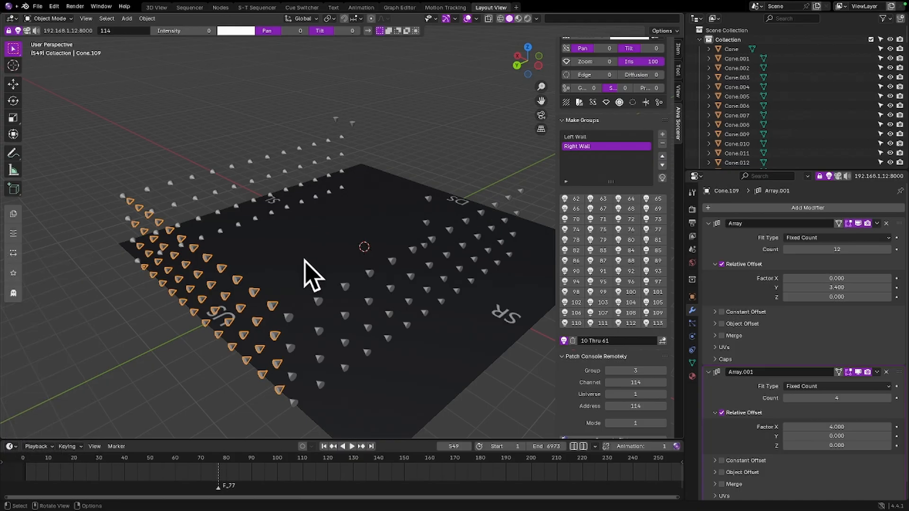
# Check the upstage array's transform values and apply its rotation
pyautogui.rightClick(237, 281)
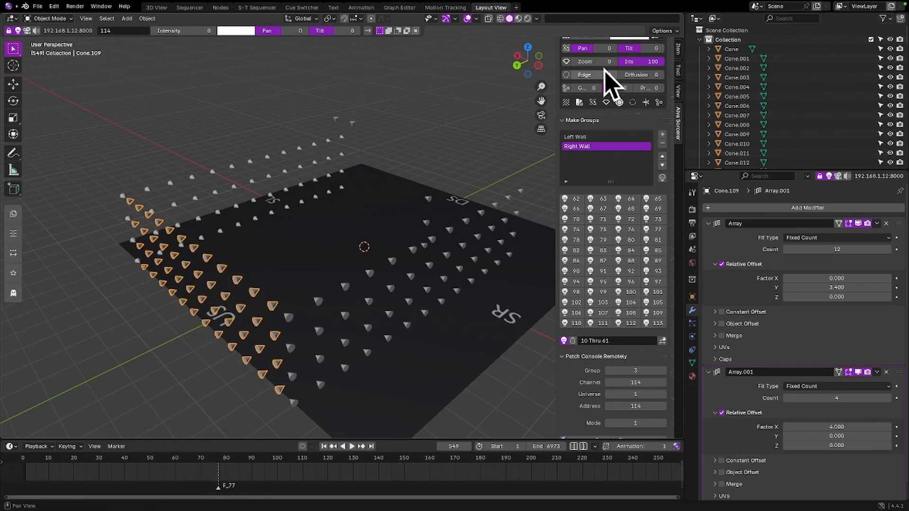
pyautogui.click(678, 49)
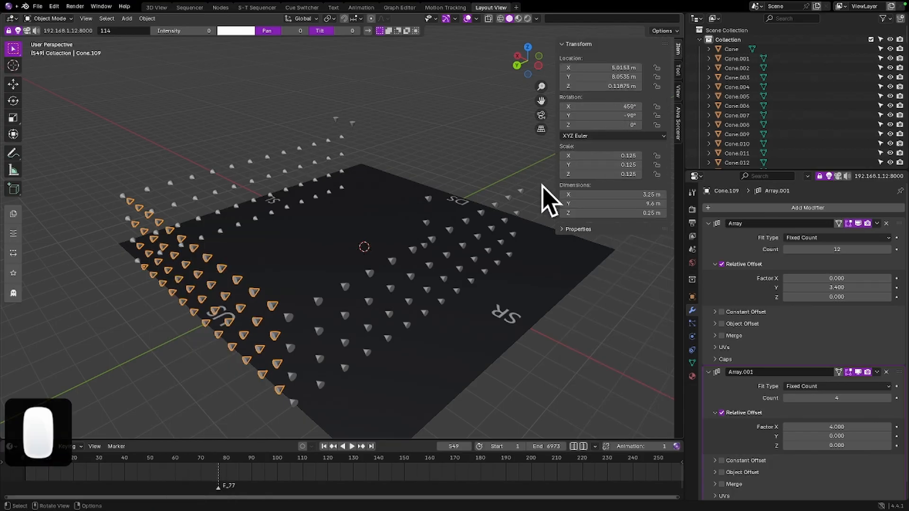
pyautogui.rightClick(585, 155)
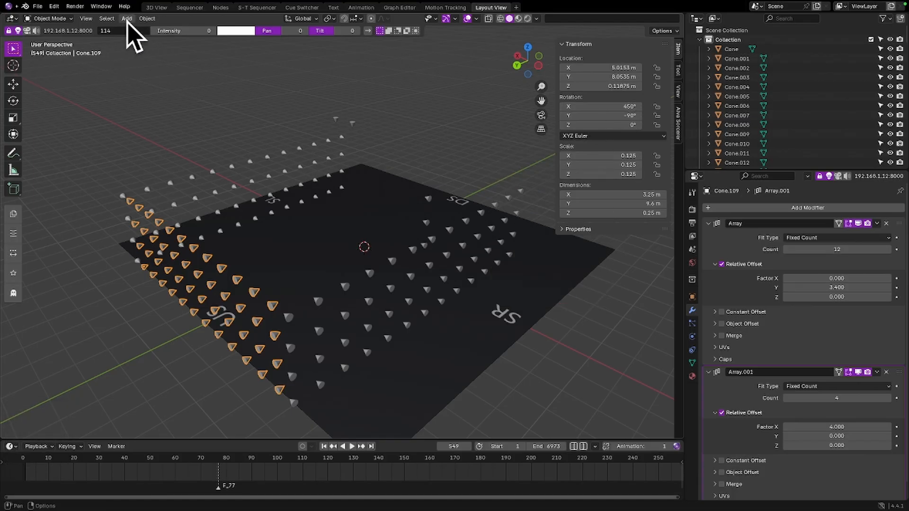
pyautogui.click(142, 19)
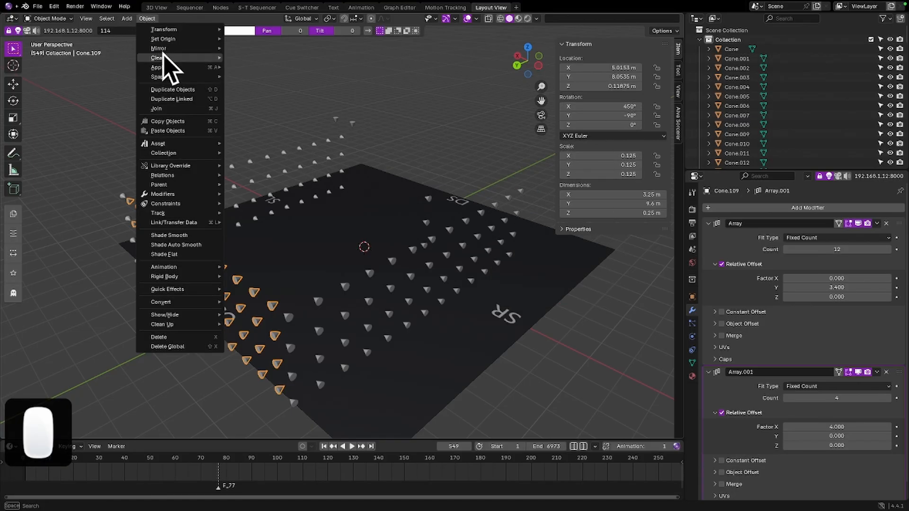
pyautogui.click(161, 68)
pyautogui.click(259, 74)
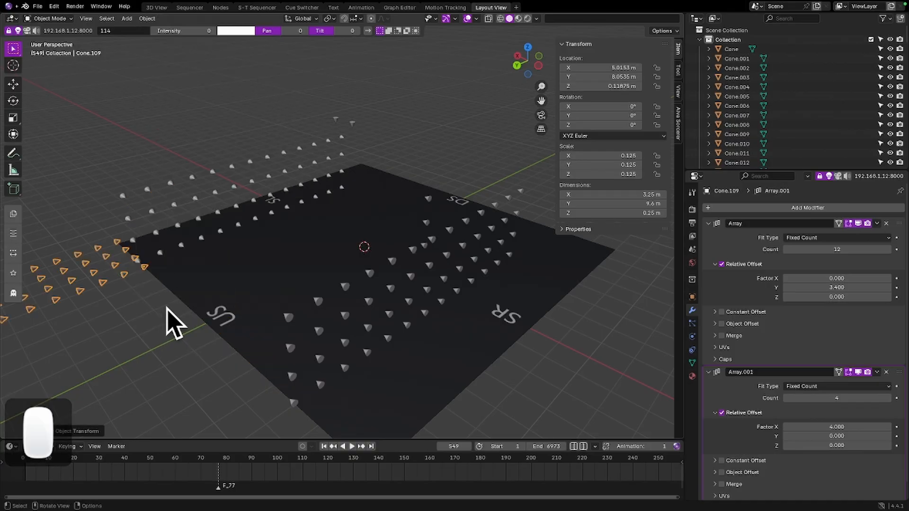
# Set the upstage wall's first array relative offset to Y 0 and X -3.4 so the row spans the stage
pyautogui.moveTo(152, 304); pyautogui.dragTo(218, 272, button='middle')
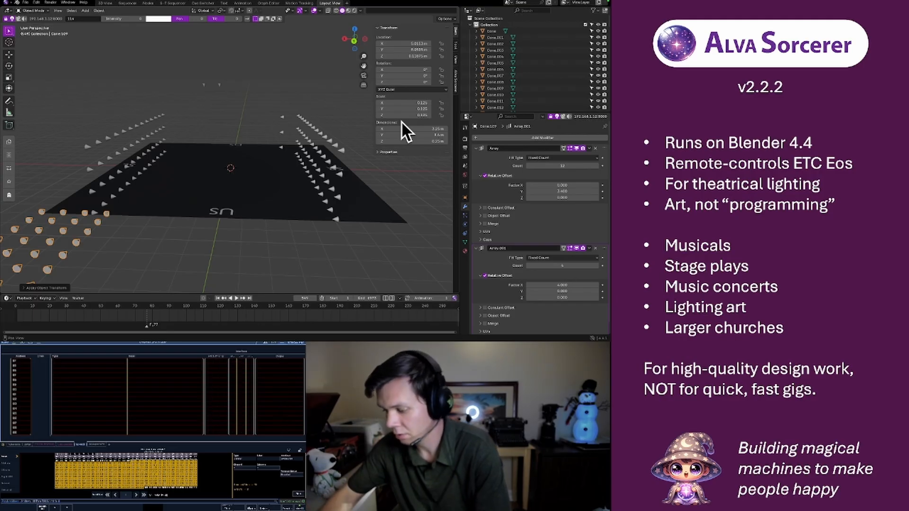
pyautogui.press('F1')
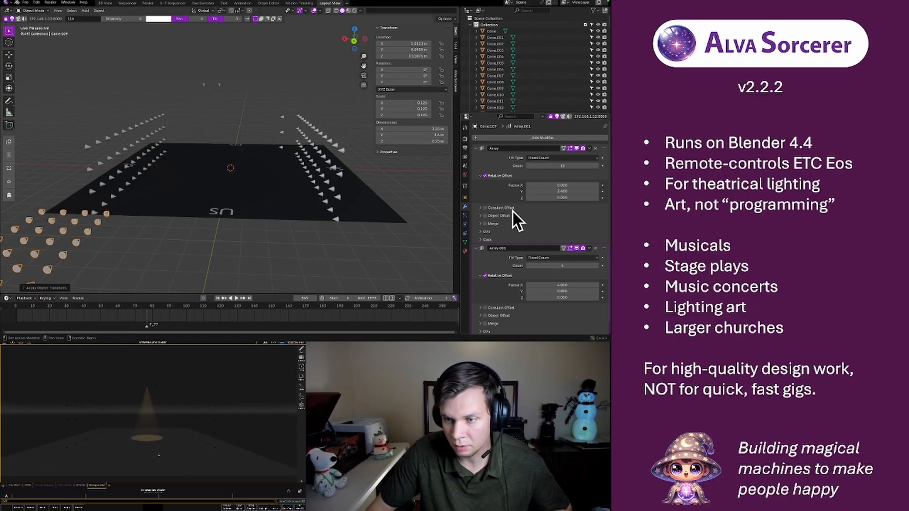
pyautogui.click(551, 192)
pyautogui.write('0')
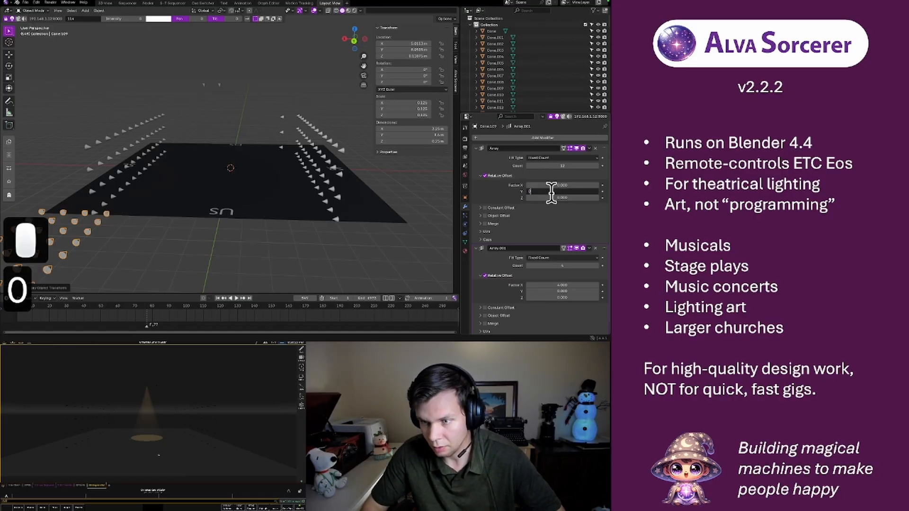
pyautogui.press('BackSpace')
pyautogui.press('Return')
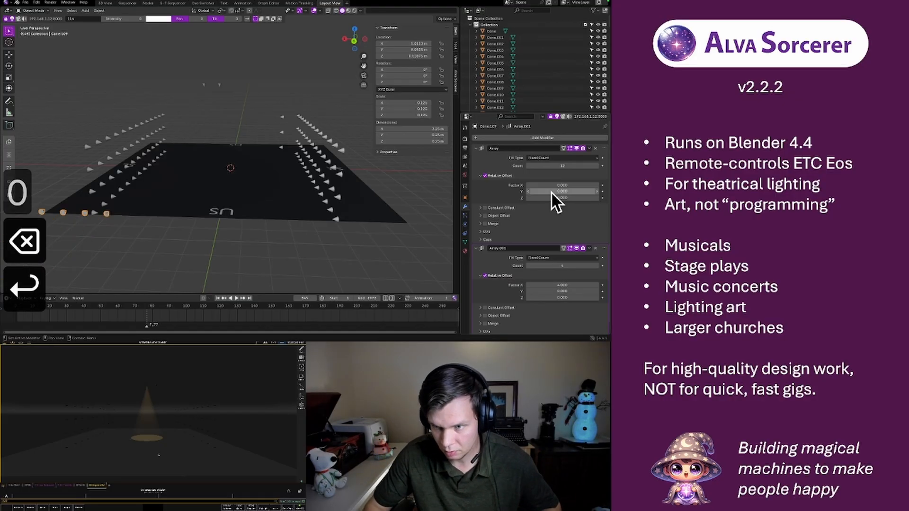
pyautogui.moveTo(547, 187); pyautogui.dragTo(600, 185)
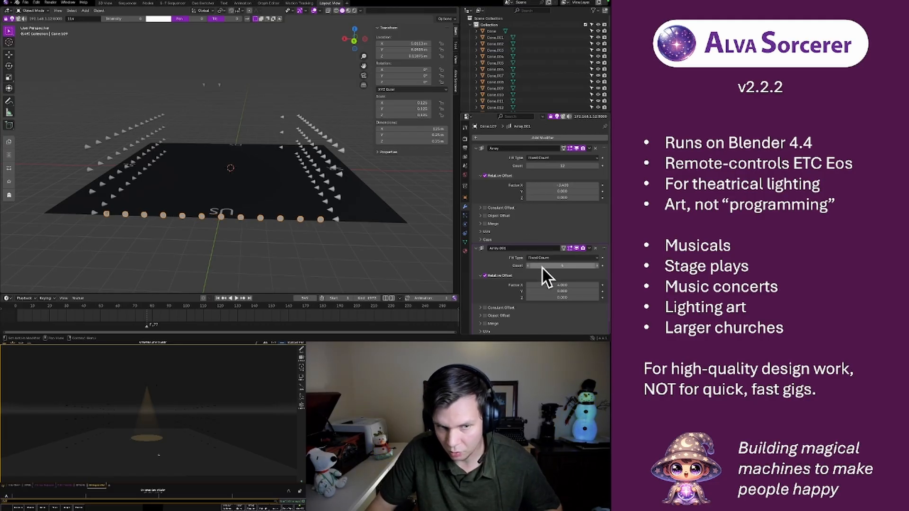
# Set the second array's relative offset to X 0 and Z 4, and check the wall from the front
pyautogui.moveTo(370, 222); pyautogui.dragTo(370, 212, button='middle')
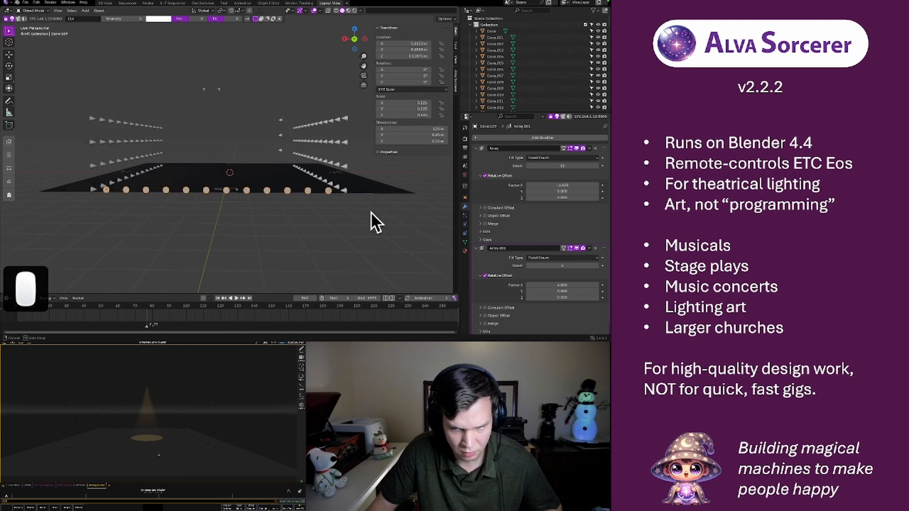
pyautogui.click(550, 284)
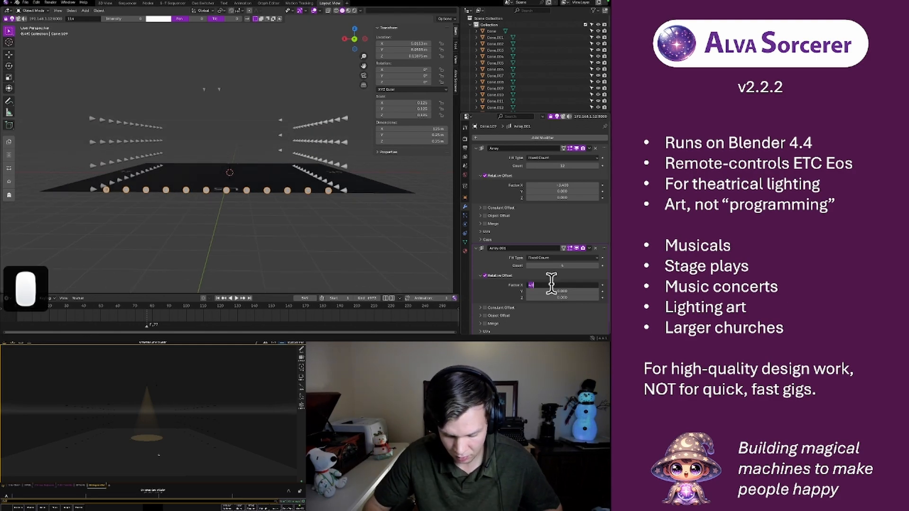
pyautogui.write('0')
pyautogui.press('Return')
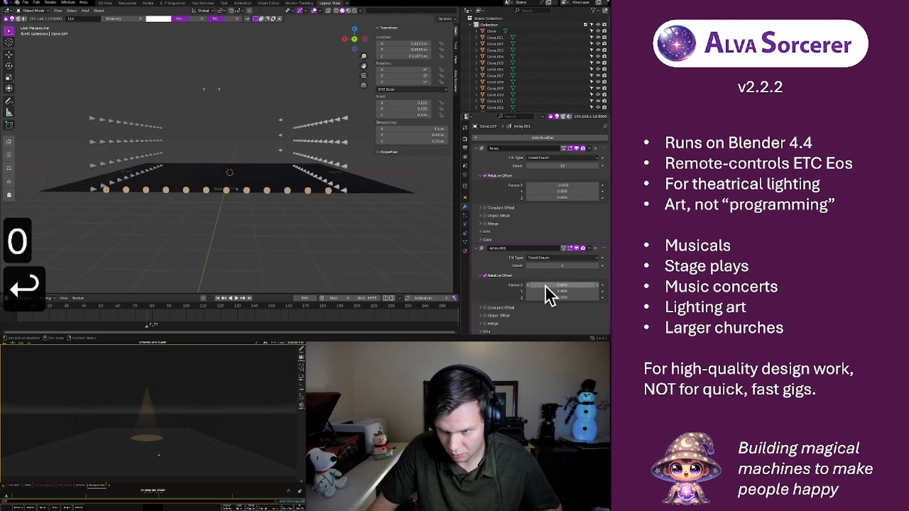
pyautogui.moveTo(544, 298); pyautogui.dragTo(601, 297)
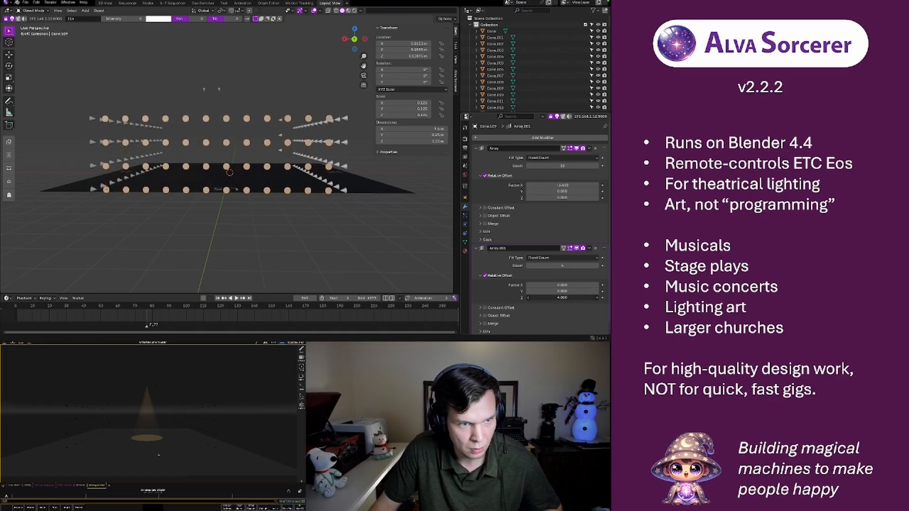
pyautogui.click(353, 41)
pyautogui.click(354, 42)
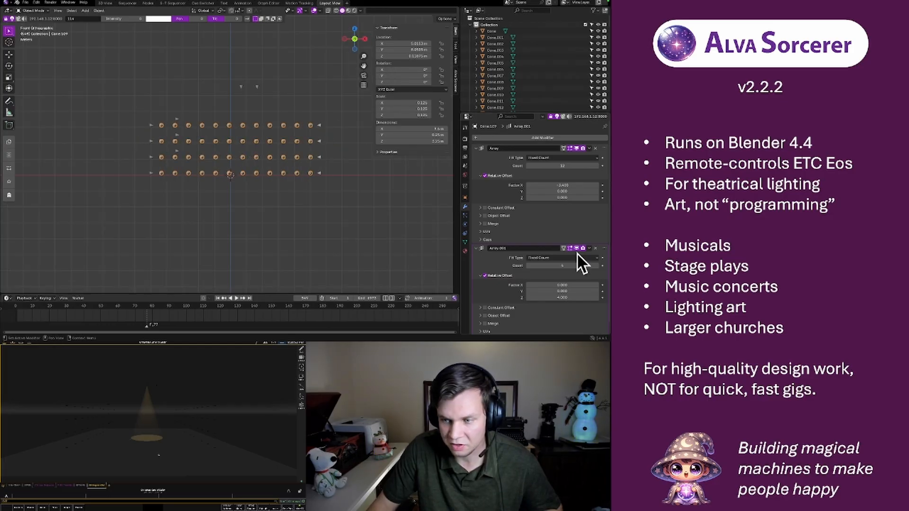
# Generate the corrected upstage wall's fixtures on the console, starting at channel and address 114
pyautogui.click(455, 84)
pyautogui.scroll(-3, 405, 226)
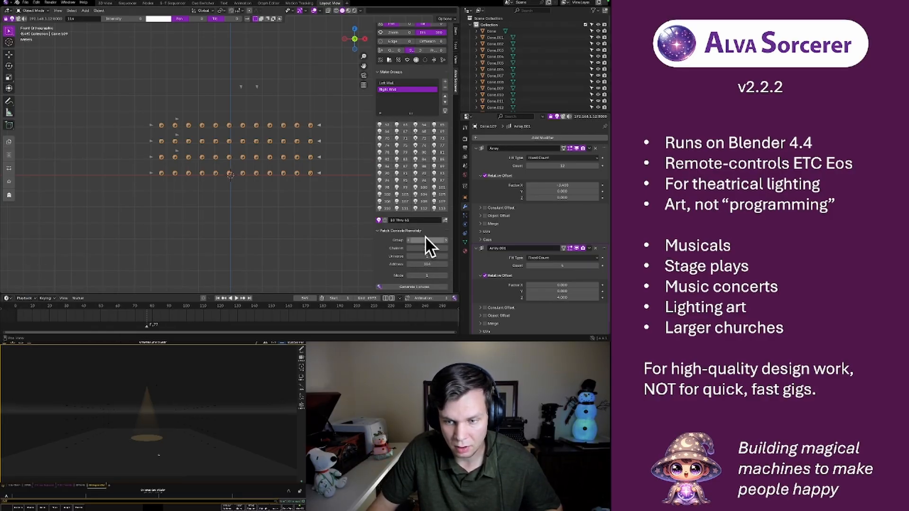
pyautogui.click(417, 286)
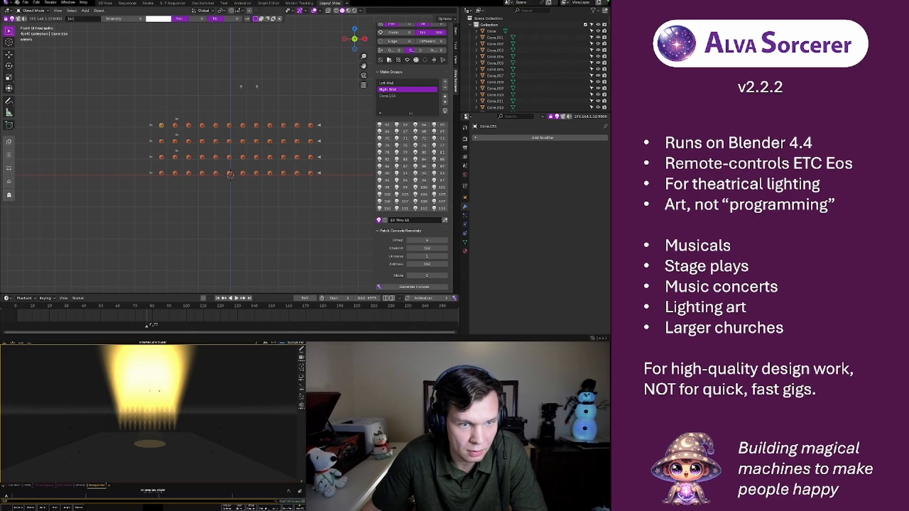
# Inspect the generated wall in perspective and rename its new group Back Wall
pyautogui.moveTo(146, 128)
pyautogui.mouseDown(button='middle')
pyautogui.moveTo(211, 148)
pyautogui.moveTo(269, 127)
pyautogui.moveTo(159, 127)
pyautogui.moveTo(137, 117)
pyautogui.mouseUp(button='middle')
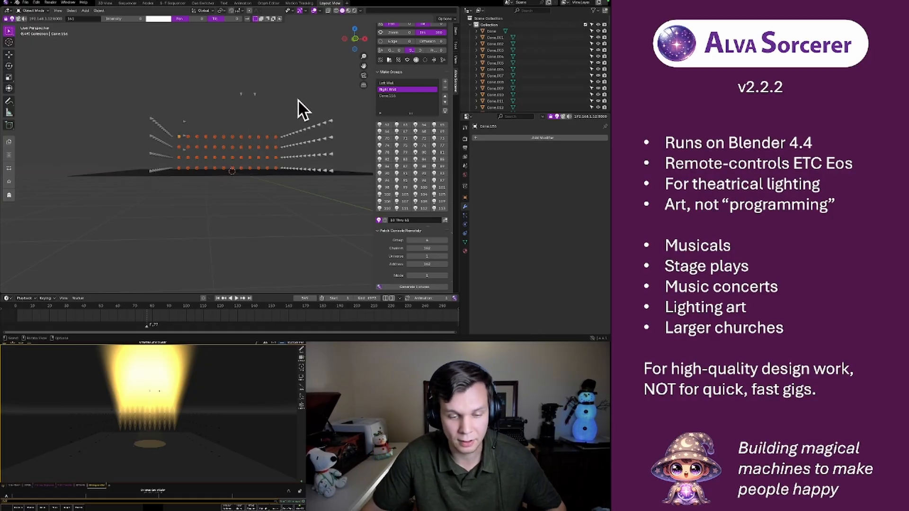
pyautogui.moveTo(291, 112); pyautogui.dragTo(310, 117, button='middle')
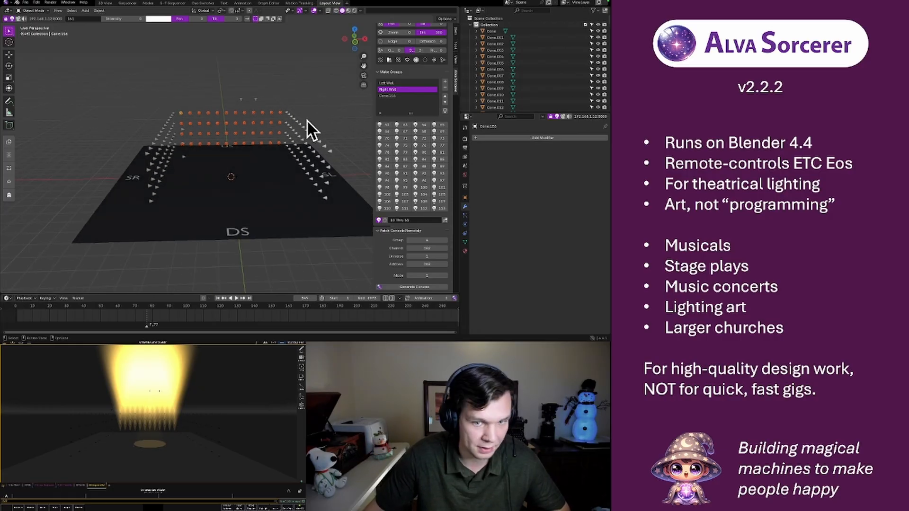
pyautogui.click(383, 96)
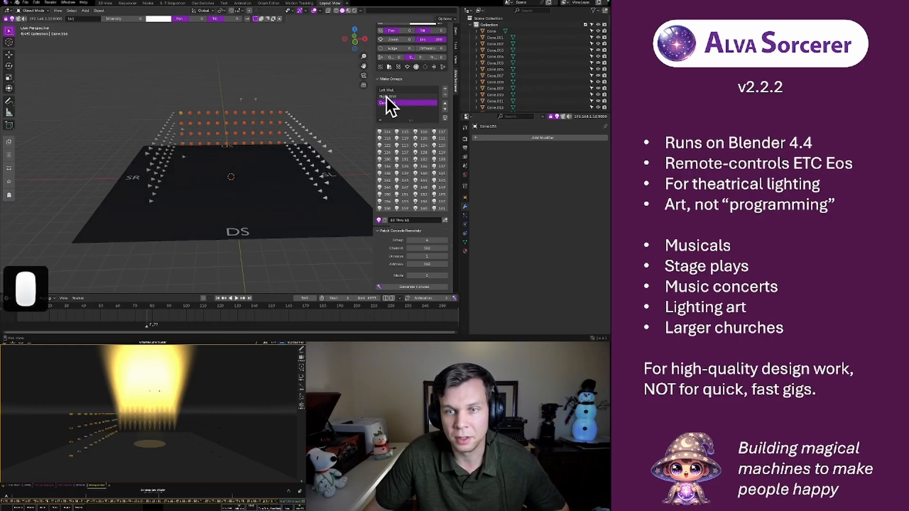
pyautogui.doubleClick(384, 103)
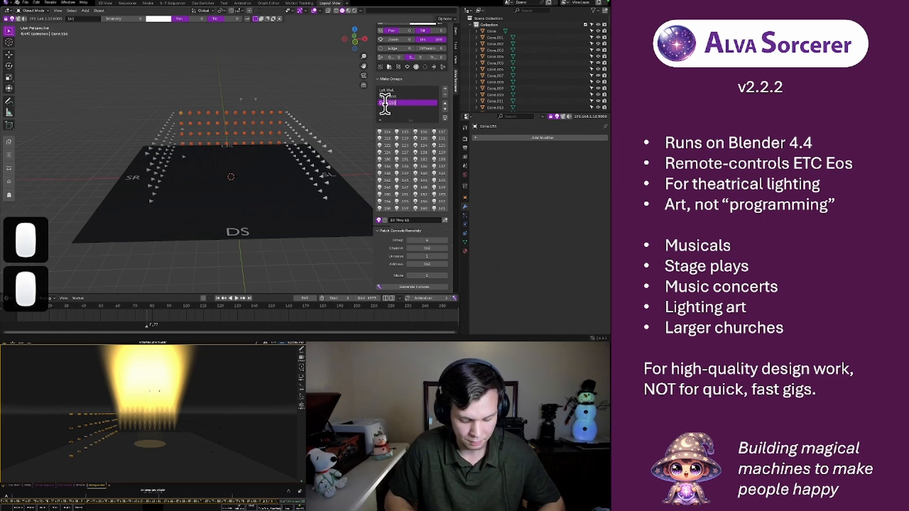
pyautogui.write('Back Wall')
pyautogui.press('Return')
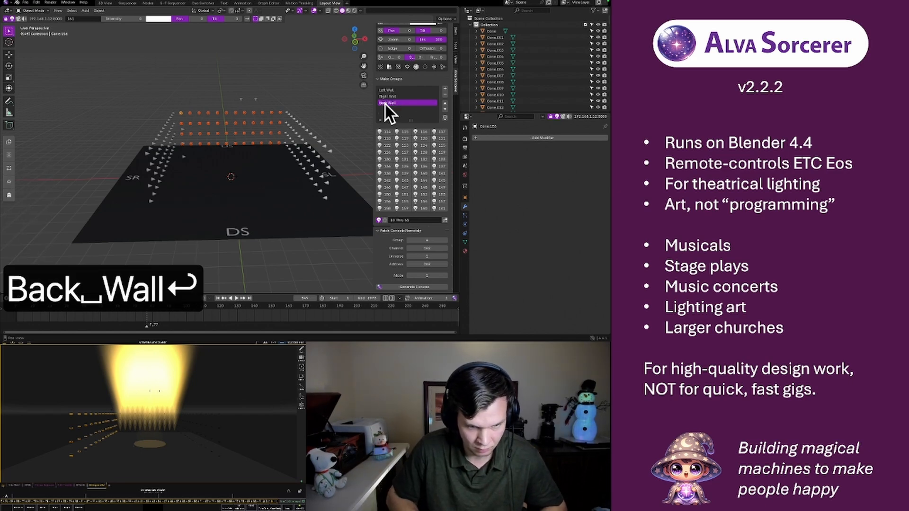
# Turn on group highlighting and compare the Back Wall, Right Wall and Left Wall groups on the console
pyautogui.click(444, 116)
pyautogui.click(444, 118)
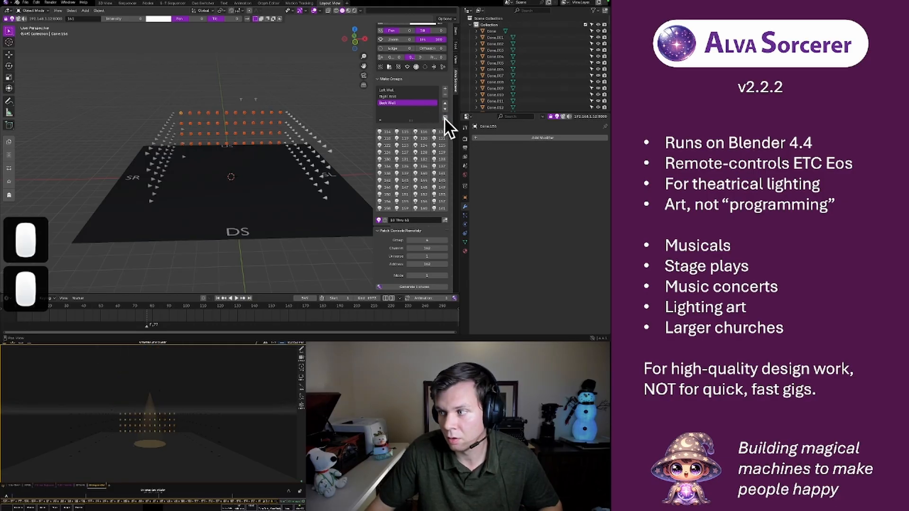
pyautogui.click(444, 116)
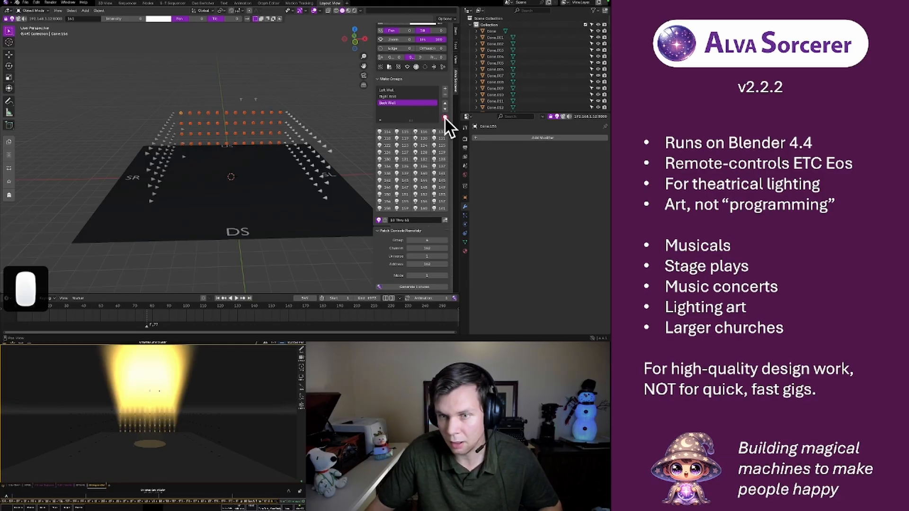
pyautogui.click(408, 97)
pyautogui.click(406, 93)
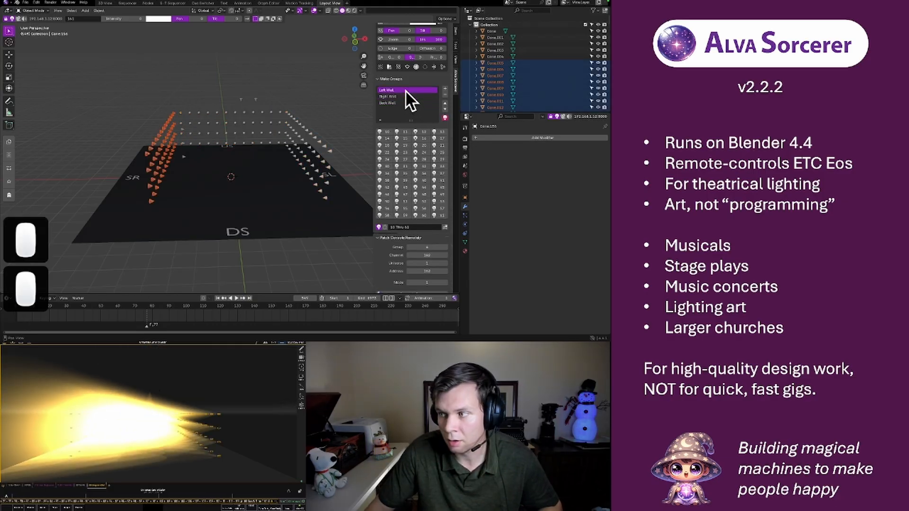
# Recheck the highlights of the Right Wall, Left Wall and Back Wall groups on the console, and turn group highlighting off
pyautogui.click(402, 97)
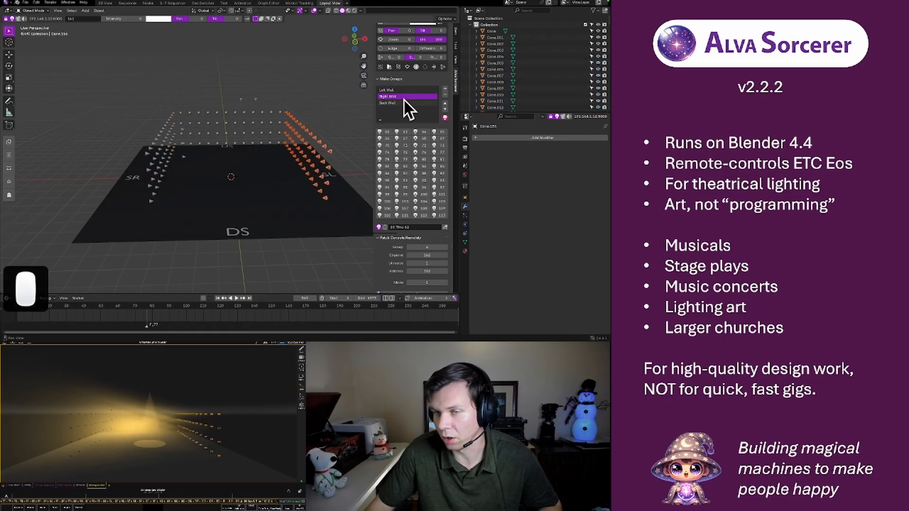
pyautogui.click(402, 91)
pyautogui.click(404, 102)
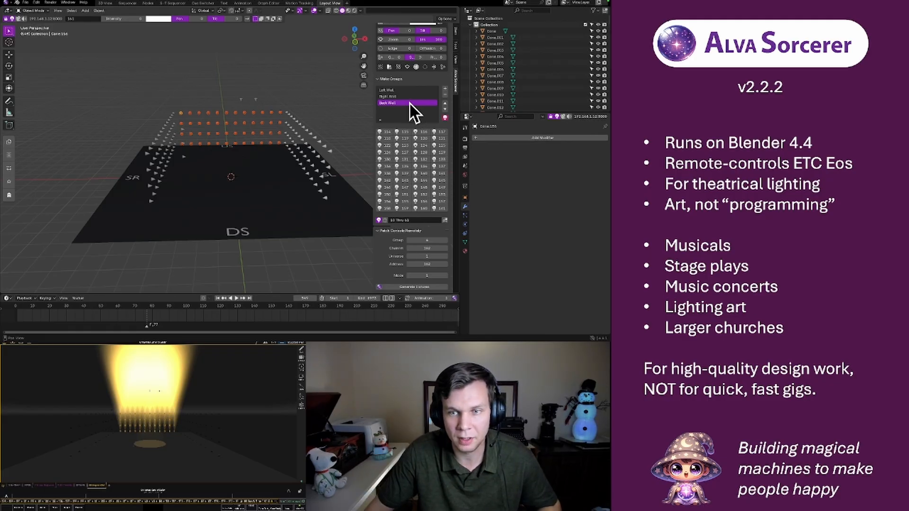
pyautogui.click(393, 96)
pyautogui.click(392, 104)
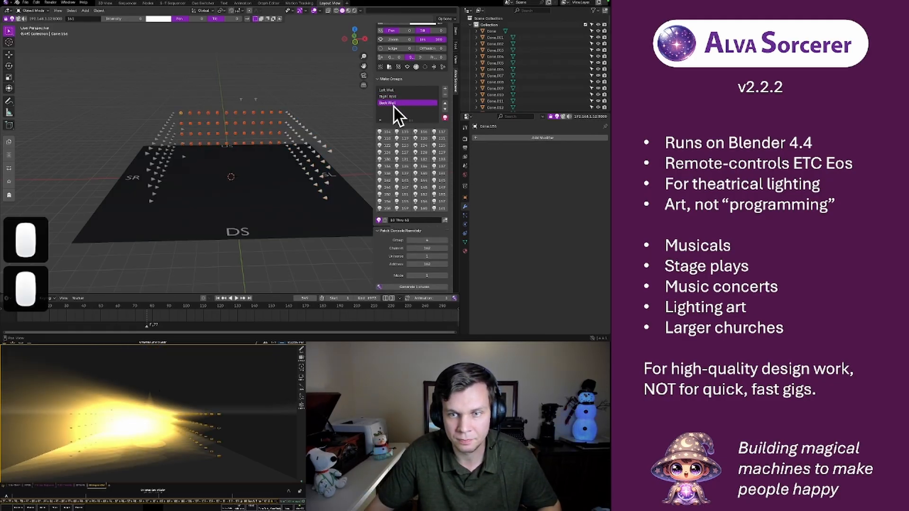
pyautogui.click(445, 118)
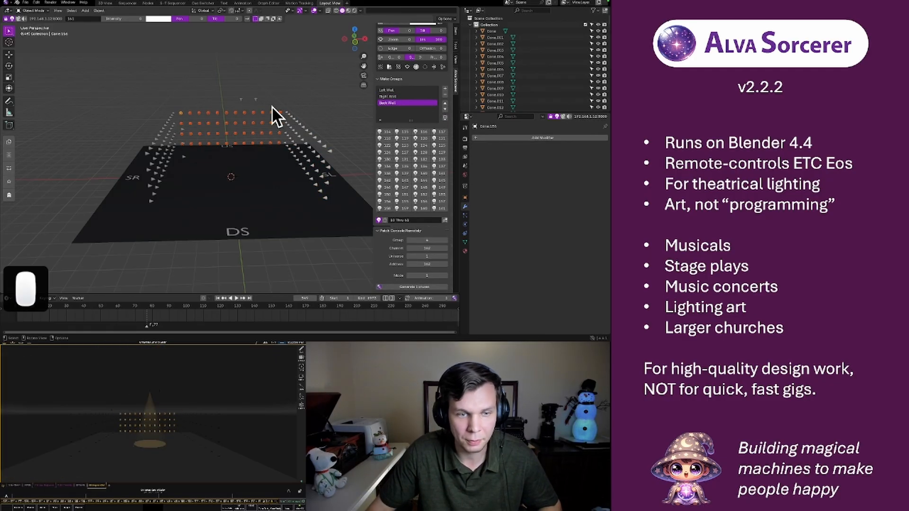
# Add a cube mesh at the 3D cursor in the middle of the stage
pyautogui.moveTo(254, 178)
pyautogui.mouseDown(button='middle')
pyautogui.moveTo(247, 158)
pyautogui.moveTo(270, 162)
pyautogui.moveTo(240, 181)
pyautogui.moveTo(167, 178)
pyautogui.moveTo(257, 172)
pyautogui.mouseUp(button='middle')
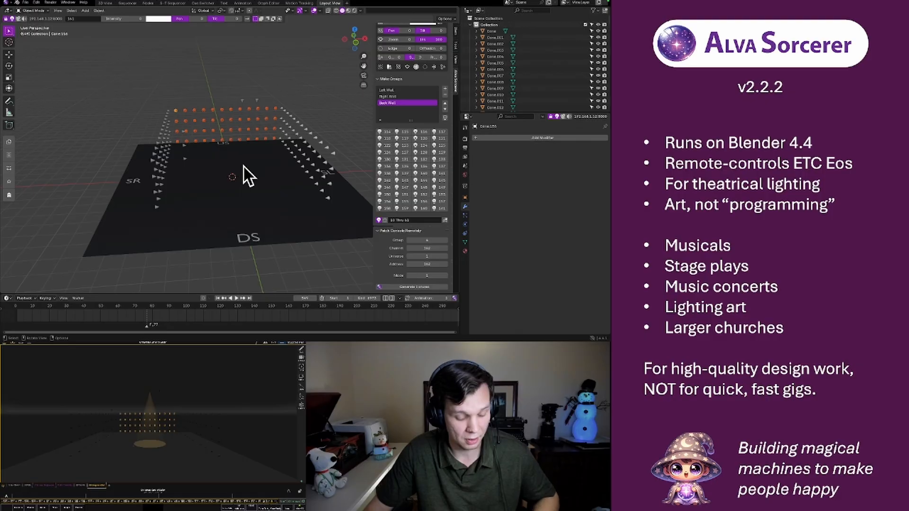
pyautogui.hotkey('shift', 'a')
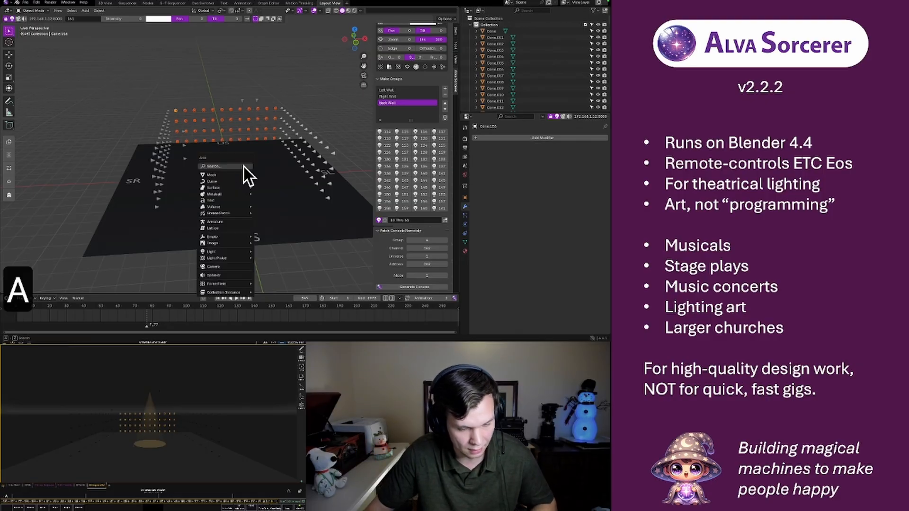
pyautogui.moveTo(234, 174)
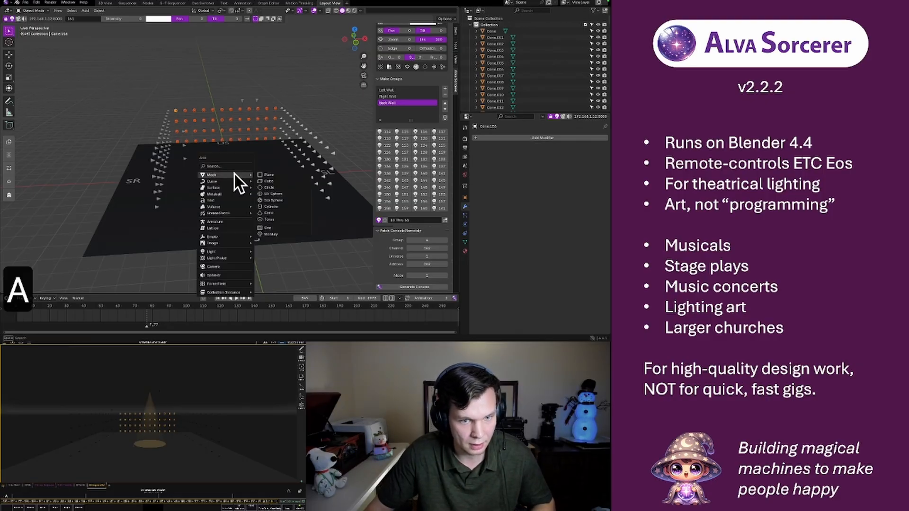
pyautogui.click(263, 180)
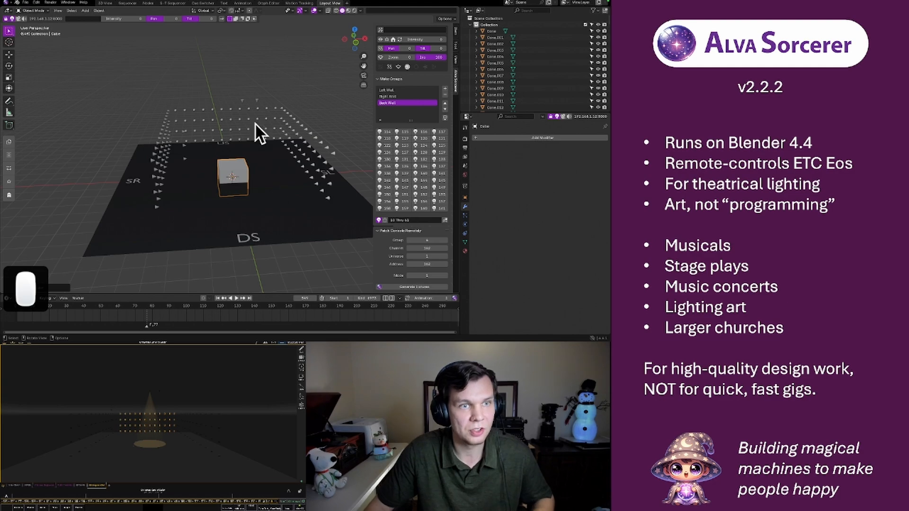
# Switch to the sequencer workspace and play a short stretch of the show's timeline, stopping playback within the last green strips
pyautogui.click(127, 3)
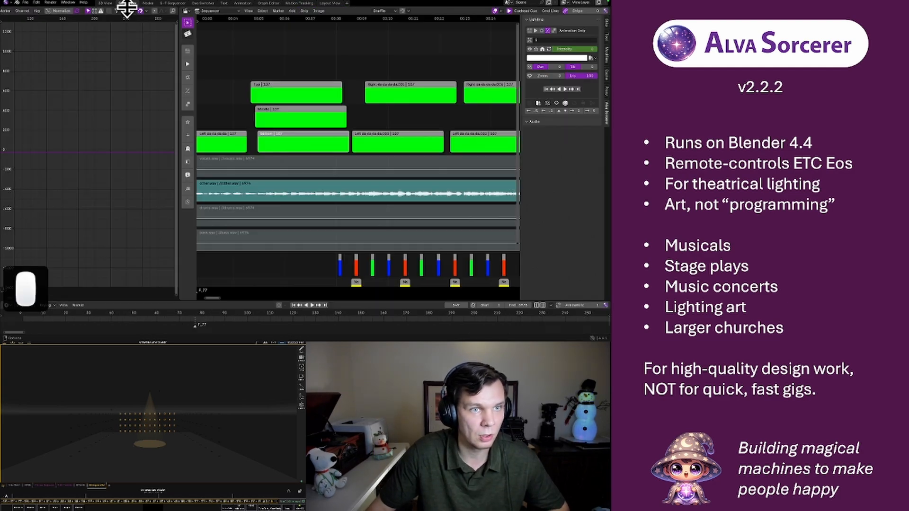
pyautogui.scroll(-3, 312, 66)
pyautogui.scroll(-4, 422, 71)
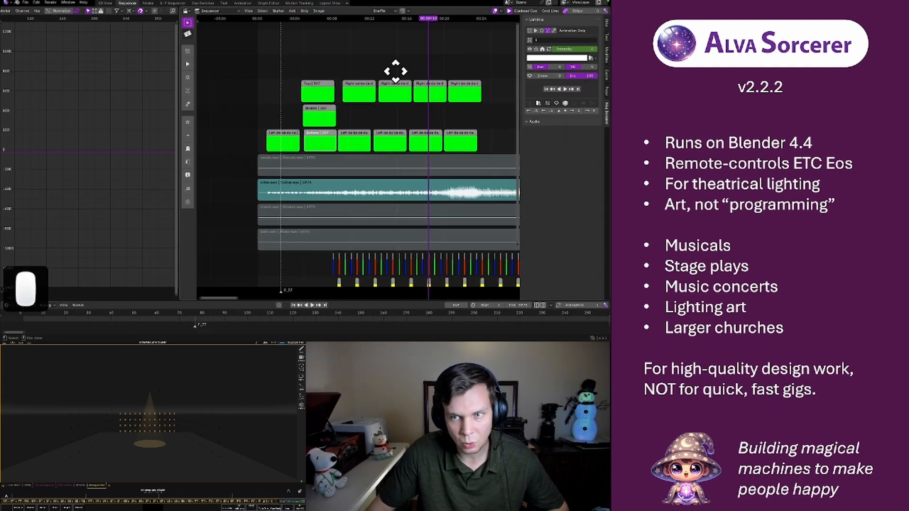
pyautogui.click(319, 20)
pyautogui.press('space')
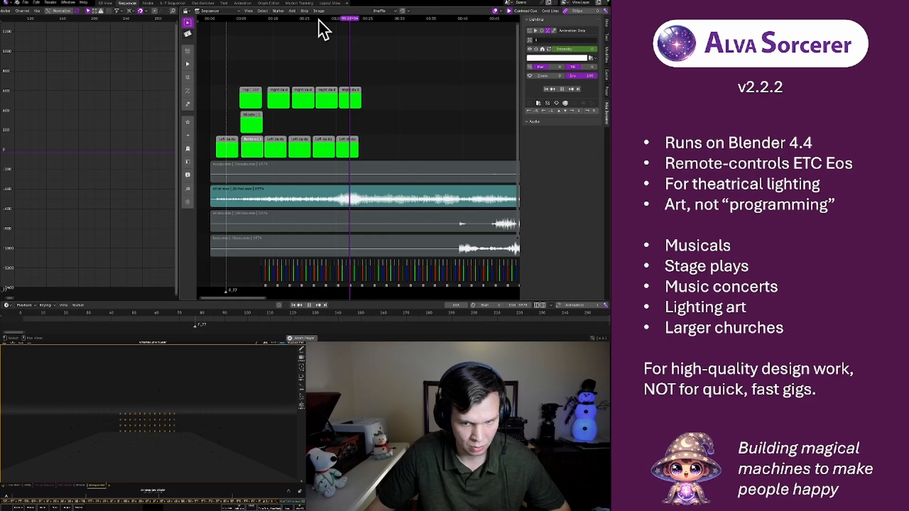
pyautogui.press('space')
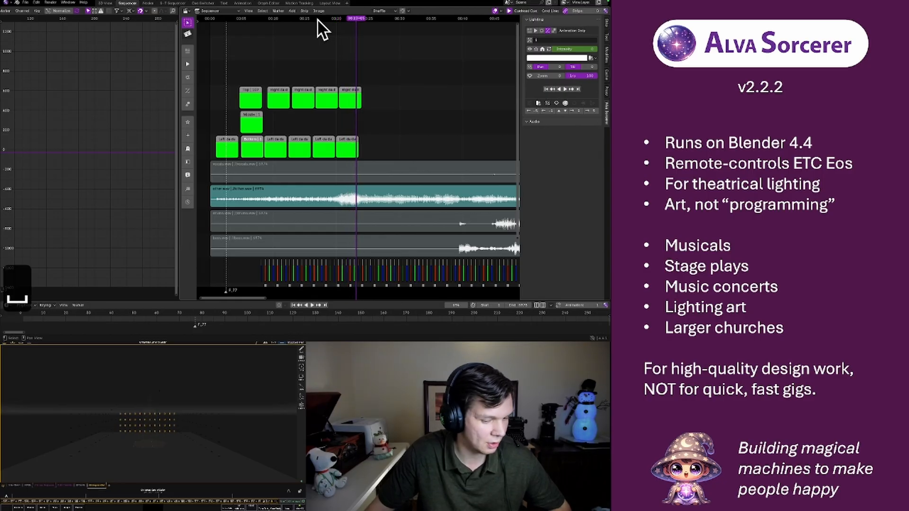
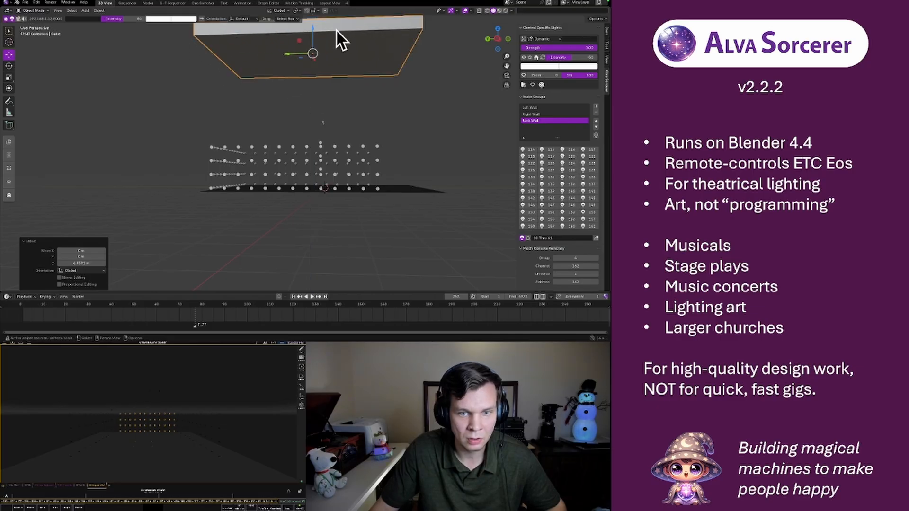
# Add a sun light at the stage's centre, raise it above the stage, and set its intensity to 100
pyautogui.hotkey('shift', 'a')
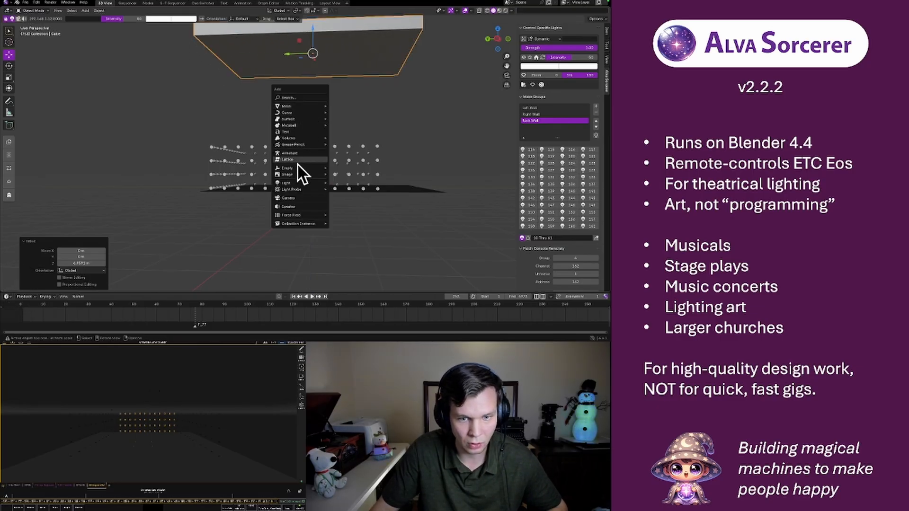
pyautogui.moveTo(302, 183)
pyautogui.click(339, 188)
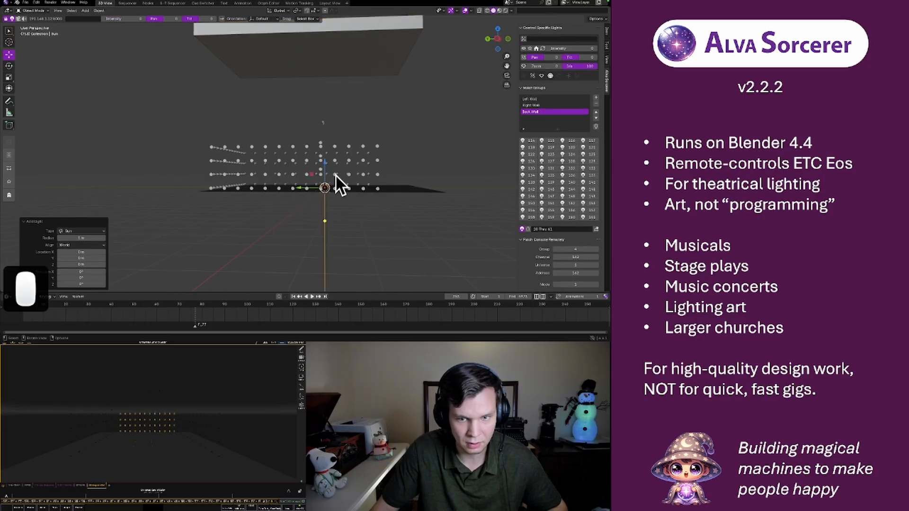
pyautogui.moveTo(325, 162); pyautogui.dragTo(348, 81)
pyautogui.moveTo(552, 48); pyautogui.dragTo(598, 48)
# Scale up the sun light and adjust its height along Z to the level of the wall lights
pyautogui.moveTo(347, 119); pyautogui.dragTo(308, 126, button='middle')
pyautogui.press('s')
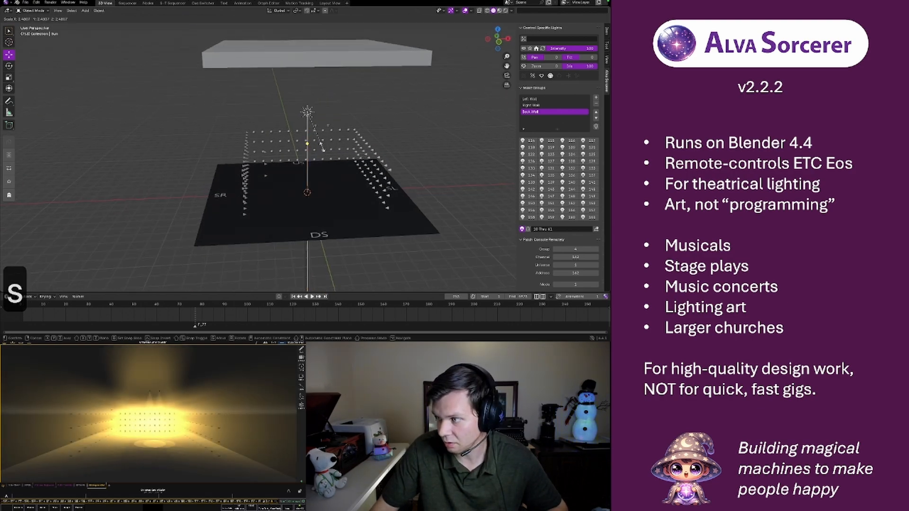
pyautogui.click(292, 119)
pyautogui.moveTo(308, 88); pyautogui.dragTo(300, 147)
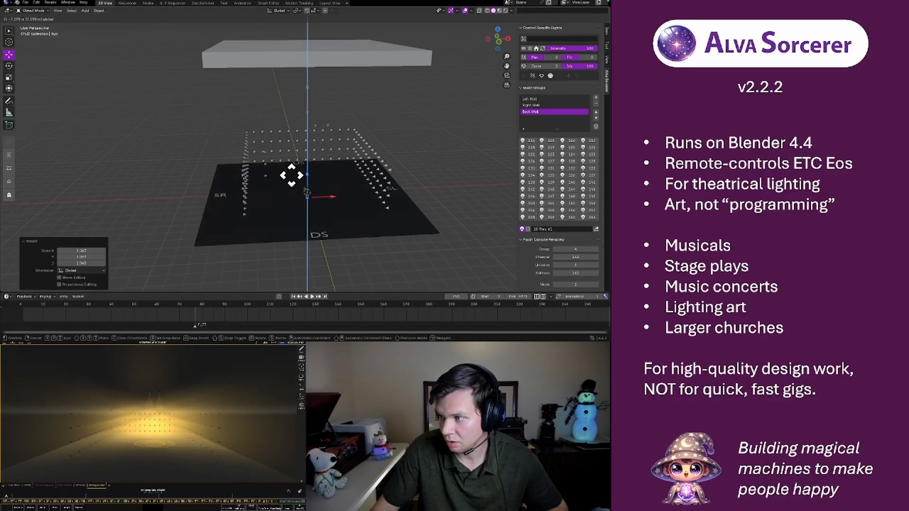
pyautogui.moveTo(289, 185); pyautogui.dragTo(301, 161)
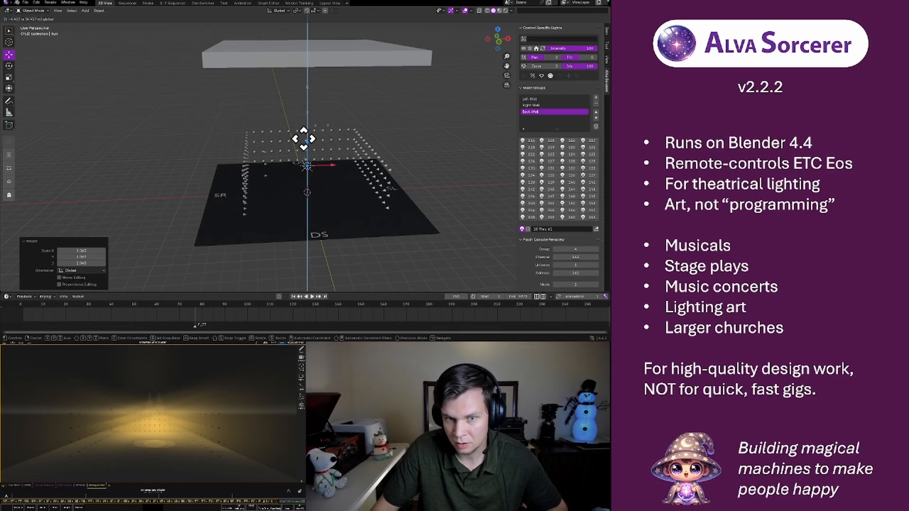
pyautogui.click(304, 140)
# Move the sun light upstage along Y and across toward stage right along X
pyautogui.moveTo(263, 152); pyautogui.dragTo(318, 164, button='middle')
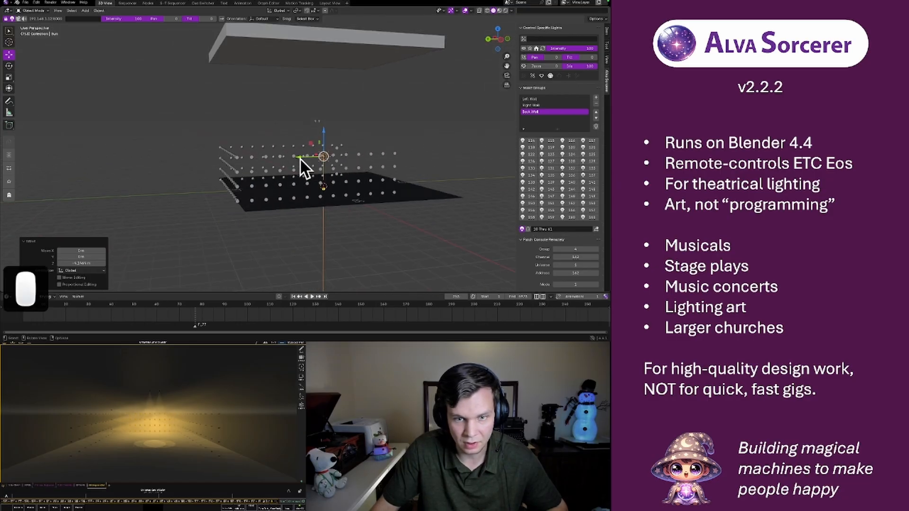
pyautogui.press('g')
pyautogui.press('y')
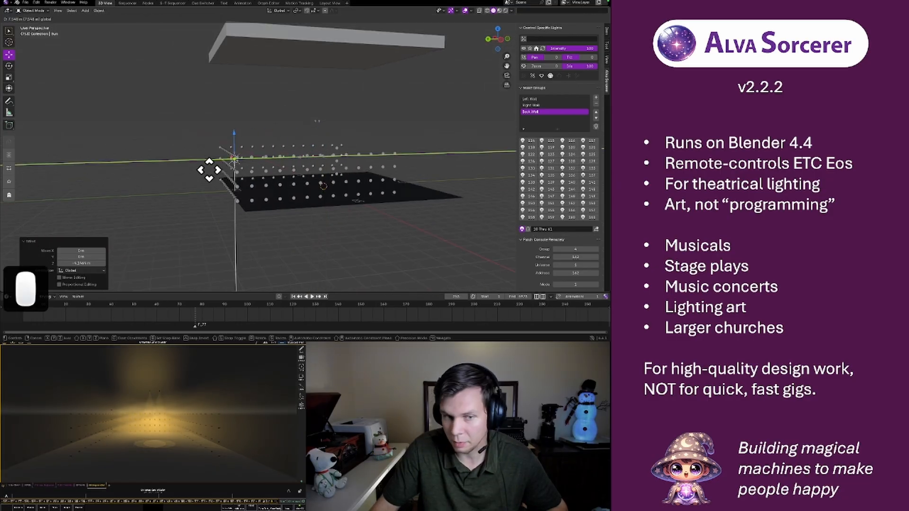
pyautogui.click(192, 172)
pyautogui.moveTo(191, 172); pyautogui.dragTo(281, 169, button='middle')
pyautogui.press('g')
pyautogui.press('x')
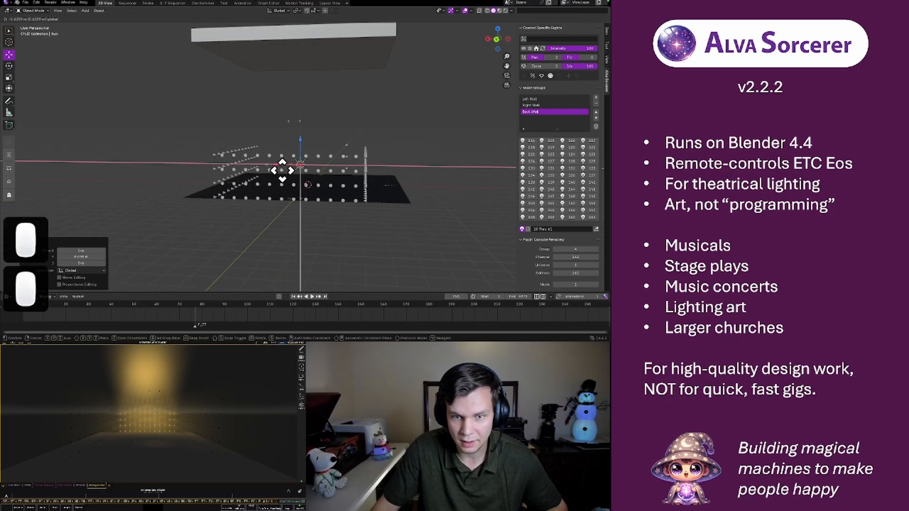
pyautogui.click(353, 179)
# Align the sun light along Y with the stage's upstage-right corner and raise it to the overhead box
pyautogui.moveTo(355, 180); pyautogui.dragTo(305, 184, button='middle')
pyautogui.press('g')
pyautogui.press('y')
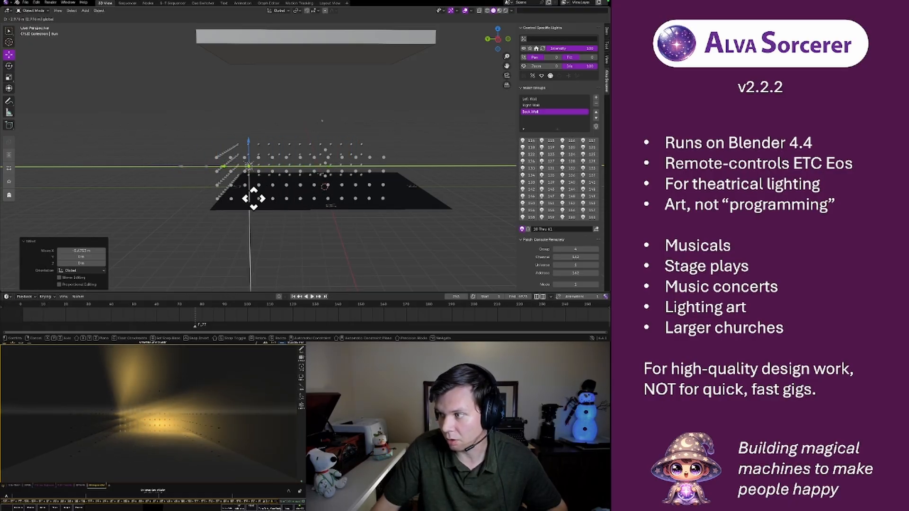
pyautogui.moveTo(201, 194); pyautogui.dragTo(192, 193)
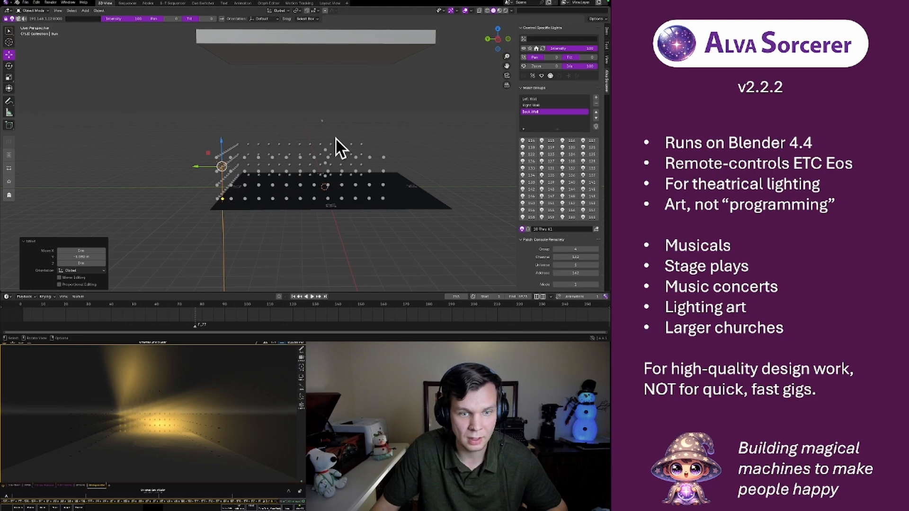
pyautogui.moveTo(221, 140); pyautogui.dragTo(245, 52)
pyautogui.moveTo(245, 52); pyautogui.dragTo(289, 105, button='middle')
# From the top view, duplicate the sun light three times to fill the other three corners of the overhead box
pyautogui.click(498, 34)
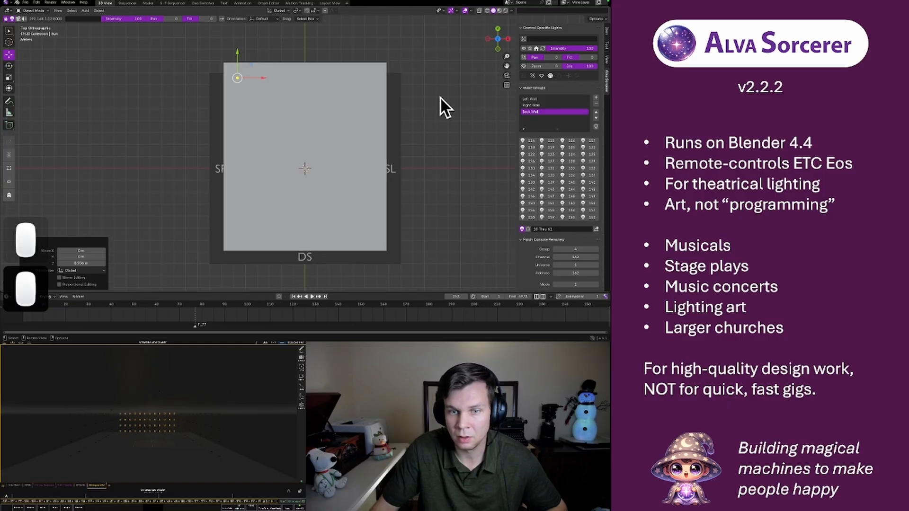
pyautogui.hotkey('shift', 'd')
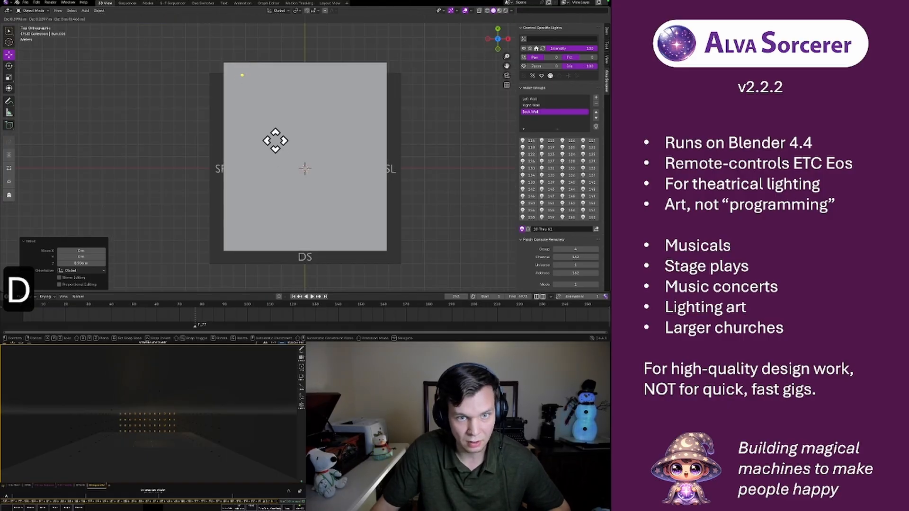
pyautogui.click(396, 142)
pyautogui.hotkey('shift', 'd')
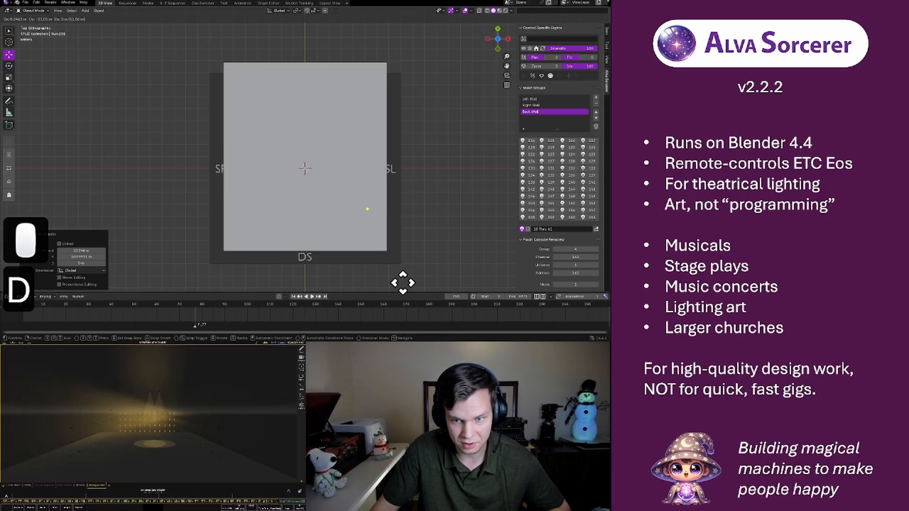
pyautogui.click(402, 281)
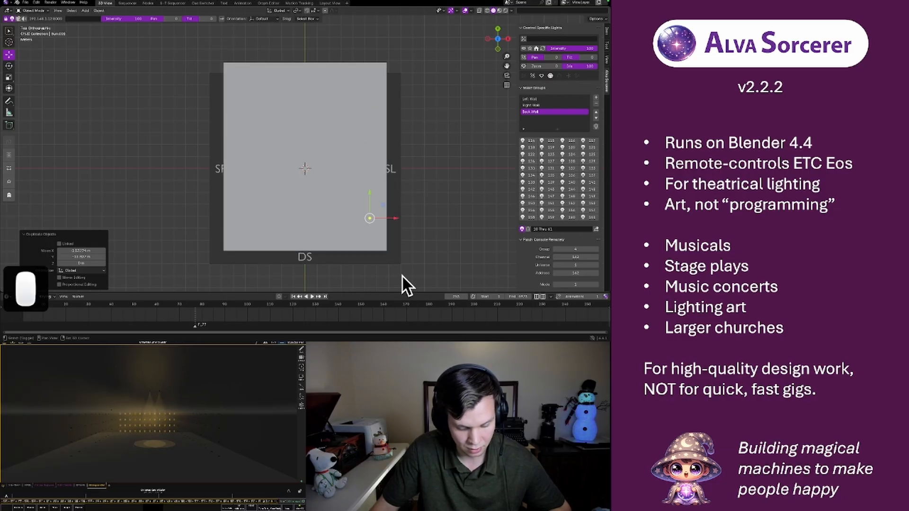
pyautogui.hotkey('shift', 'd')
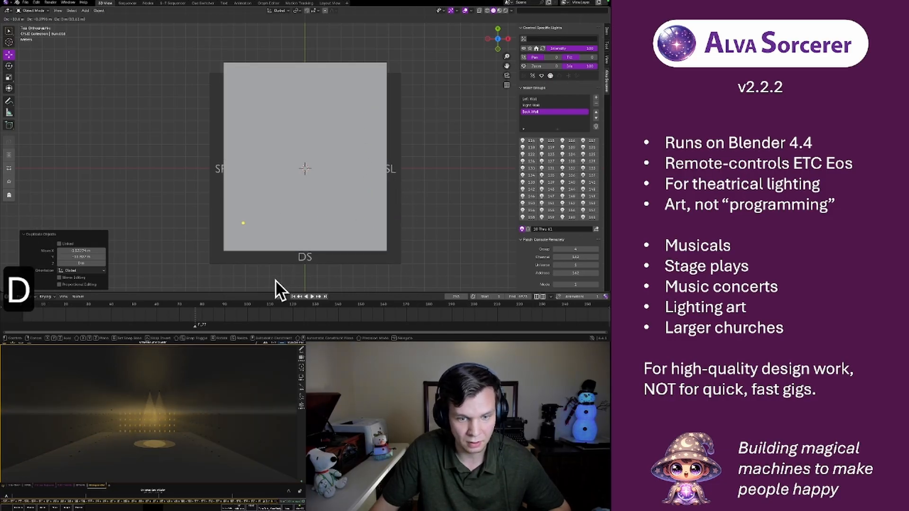
pyautogui.click(274, 279)
# Select the overhead box together with the four sun lights placed at its corners
pyautogui.moveTo(200, 191); pyautogui.dragTo(273, 130, button='middle')
pyautogui.rightClick(291, 44)
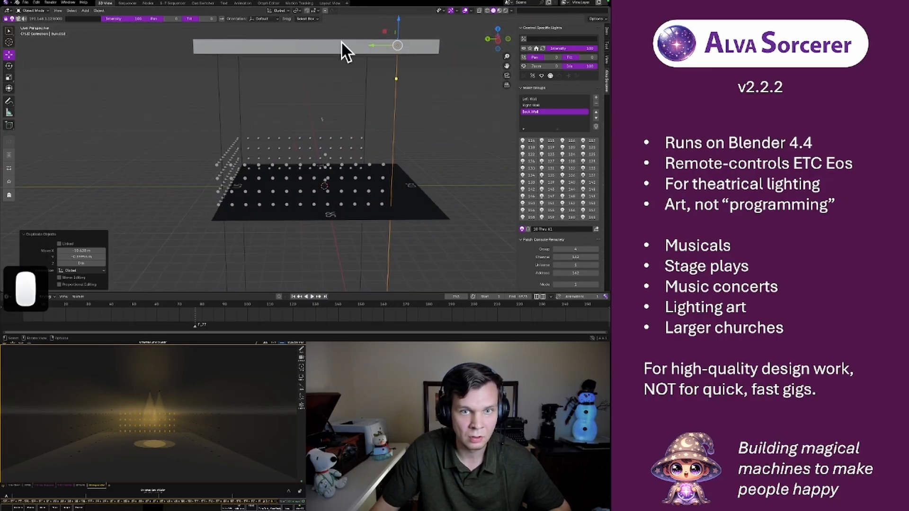
pyautogui.click(339, 48)
pyautogui.click(172, 30)
pyautogui.press('b')
pyautogui.moveTo(172, 29); pyautogui.dragTo(454, 93)
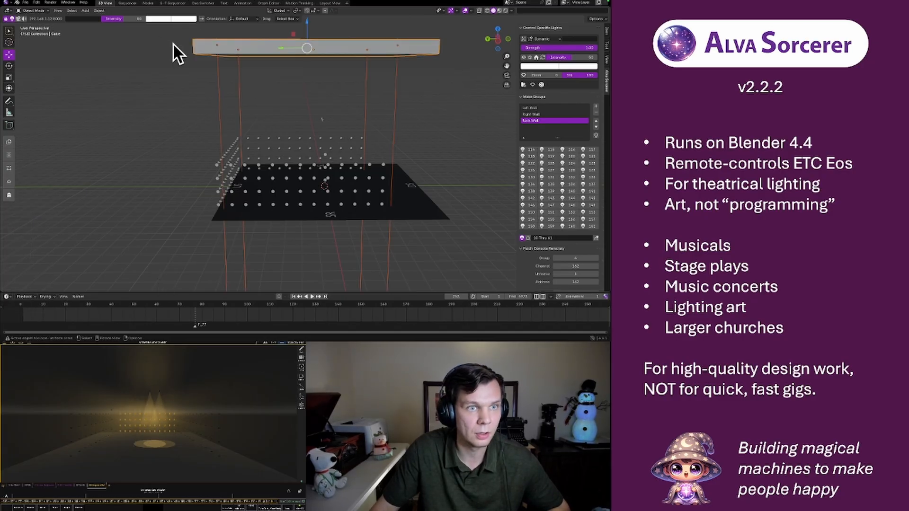
pyautogui.click(195, 326)
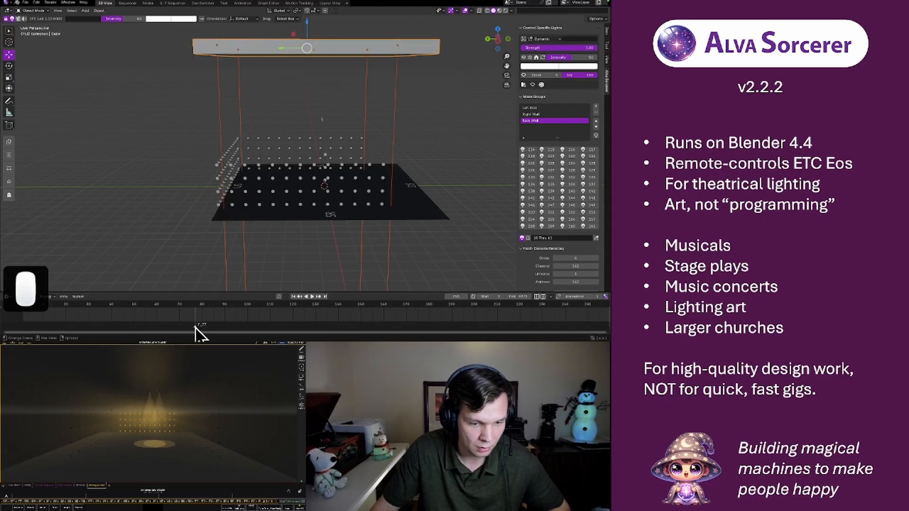
pyautogui.click(194, 326)
pyautogui.click(195, 327)
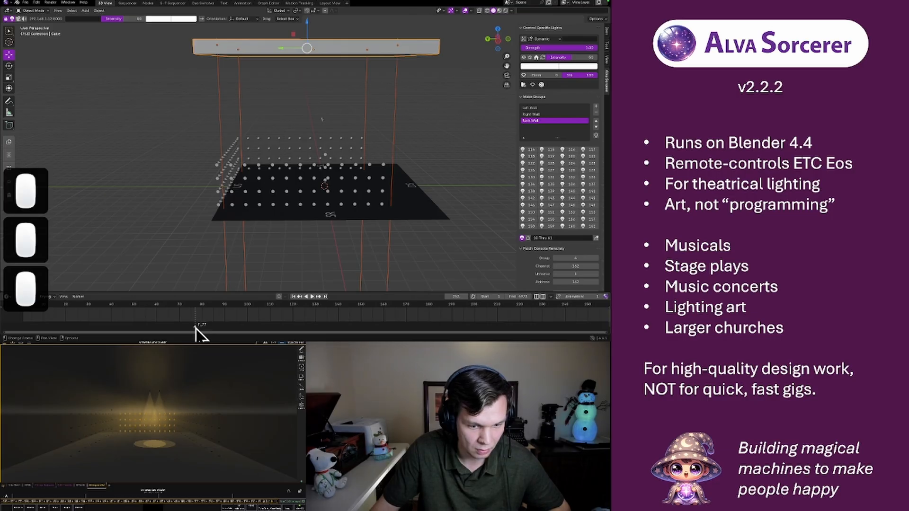
pyautogui.click(195, 325)
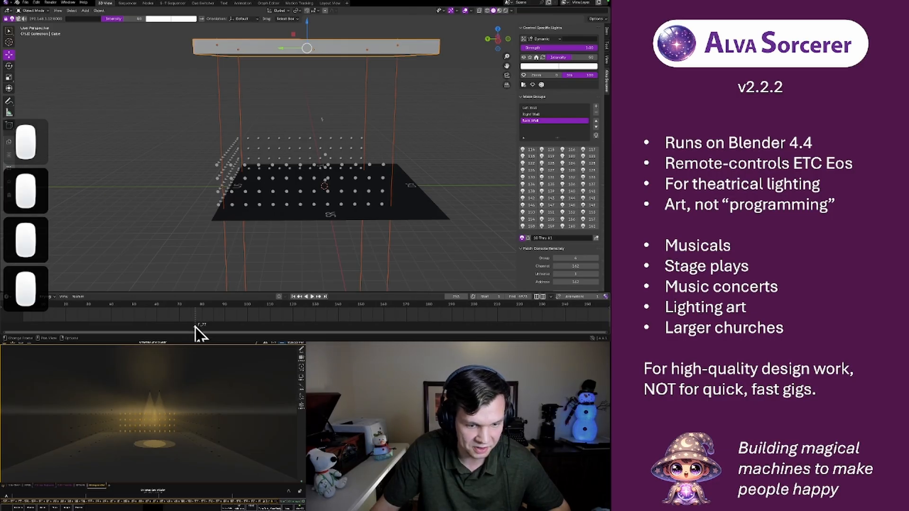
pyautogui.click(197, 325)
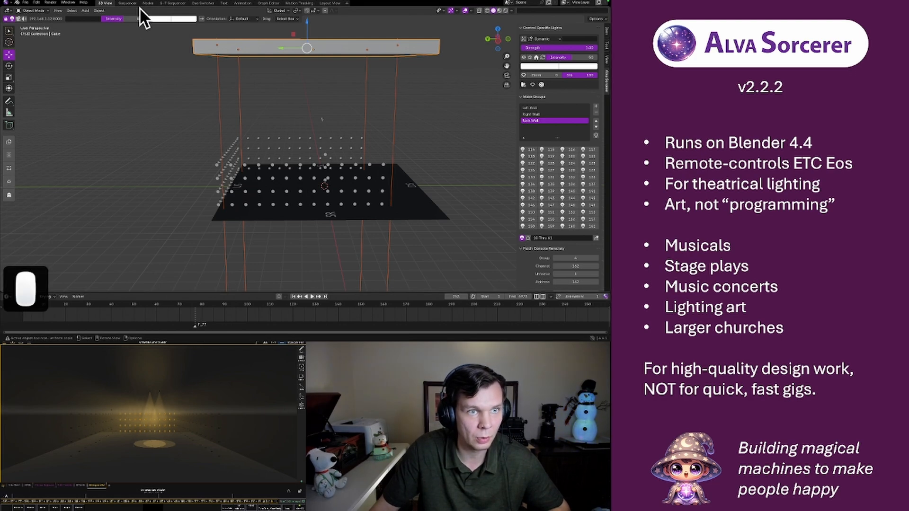
# Switch to the sequencer workspace, replay short stretches of the show, and stop near the end of the third green strip in the upper row
pyautogui.click(126, 6)
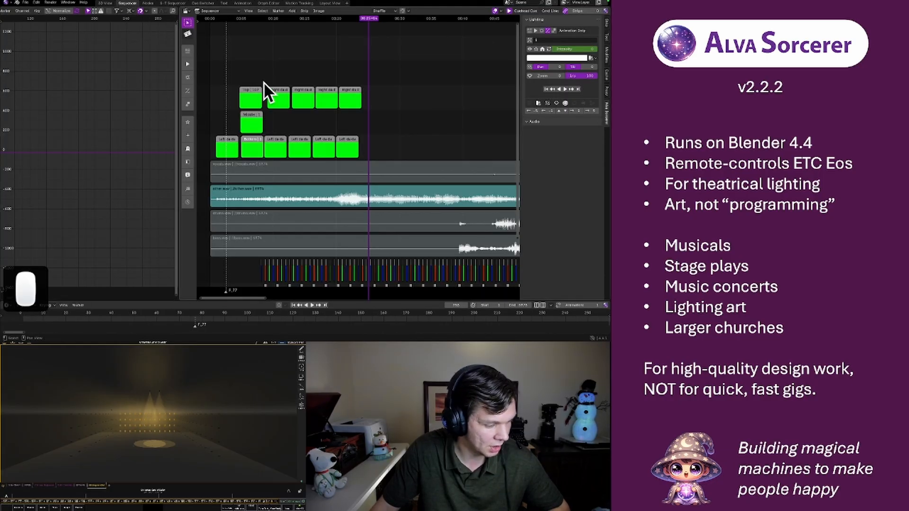
pyautogui.click(327, 20)
pyautogui.press('space')
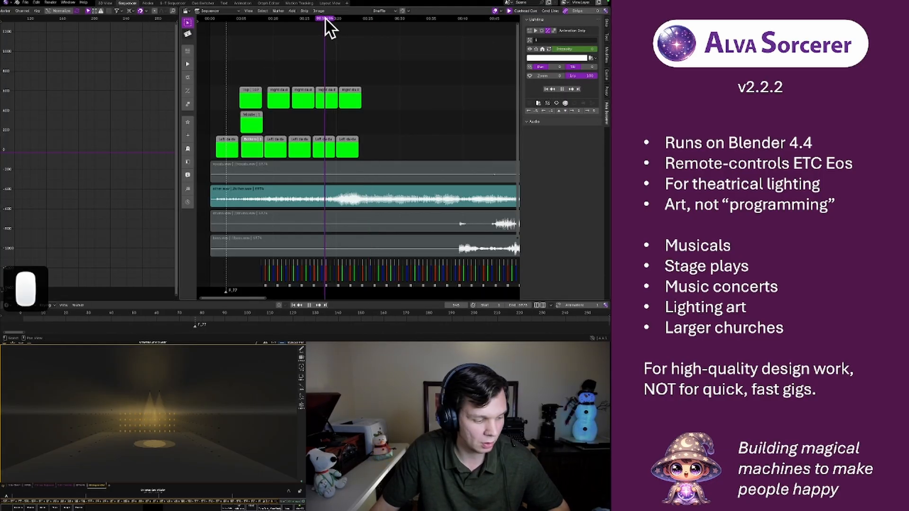
pyautogui.press('space')
pyautogui.moveTo(325, 19); pyautogui.dragTo(316, 19)
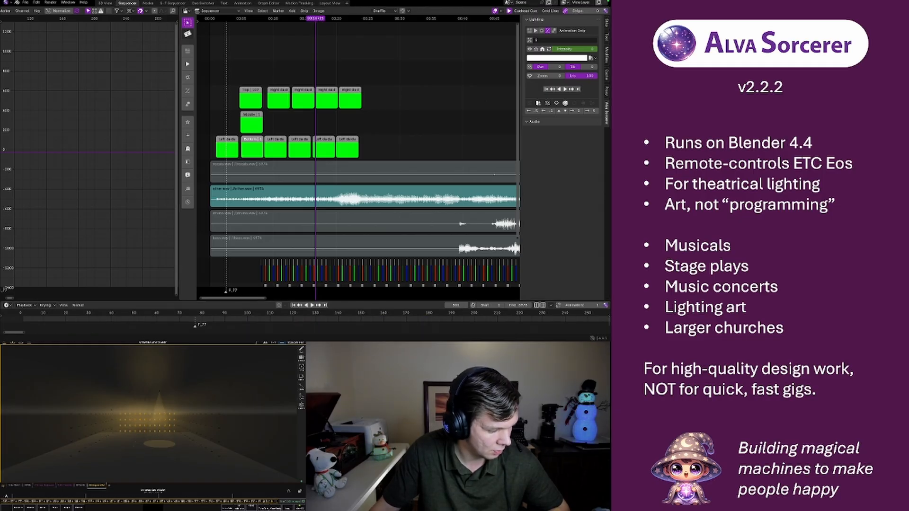
pyautogui.click(310, 18)
pyautogui.press('space')
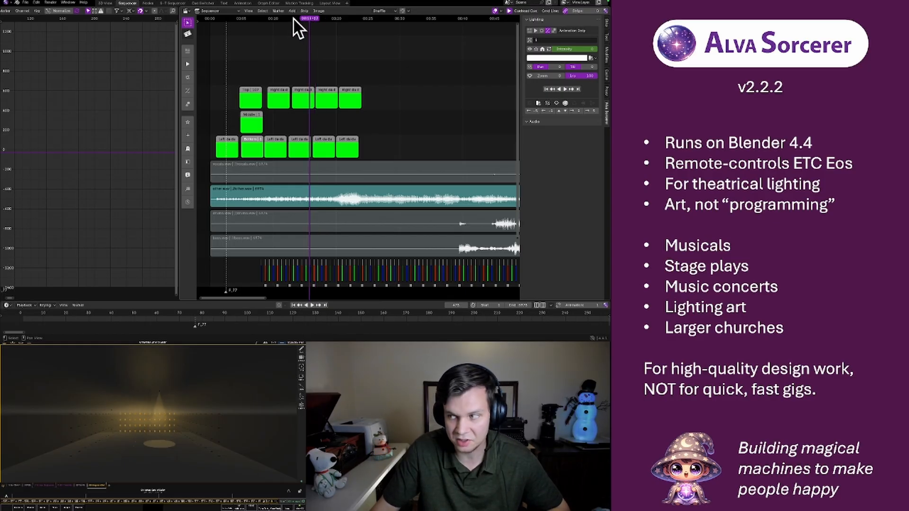
pyautogui.click(294, 19)
pyautogui.press('space')
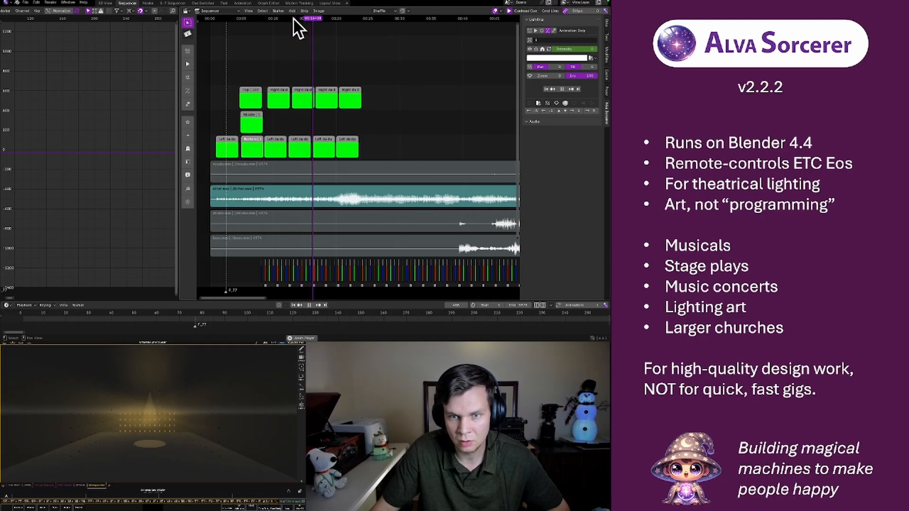
pyautogui.press('space')
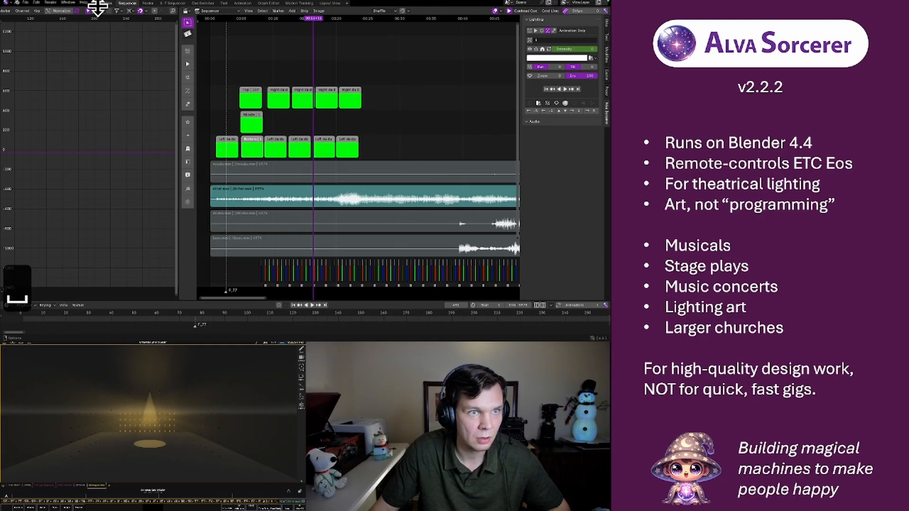
# Return to the 3D view workspace, keyframe the selected overhead box and sun lights at the current frame, and check the active keying set
pyautogui.click(105, 3)
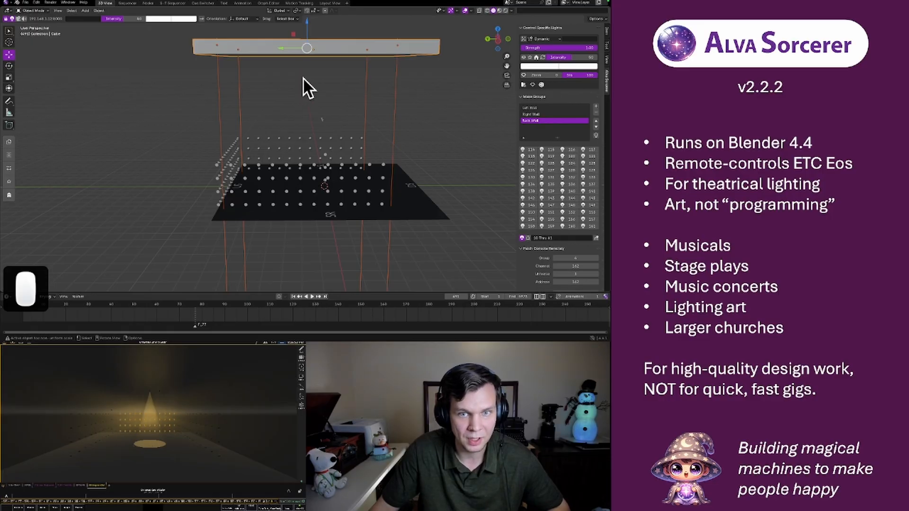
pyautogui.press('i')
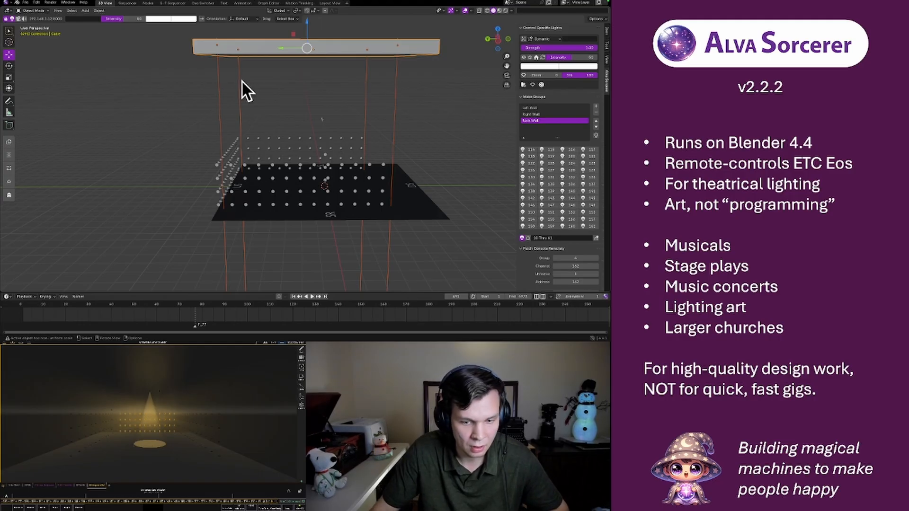
pyautogui.click(285, 296)
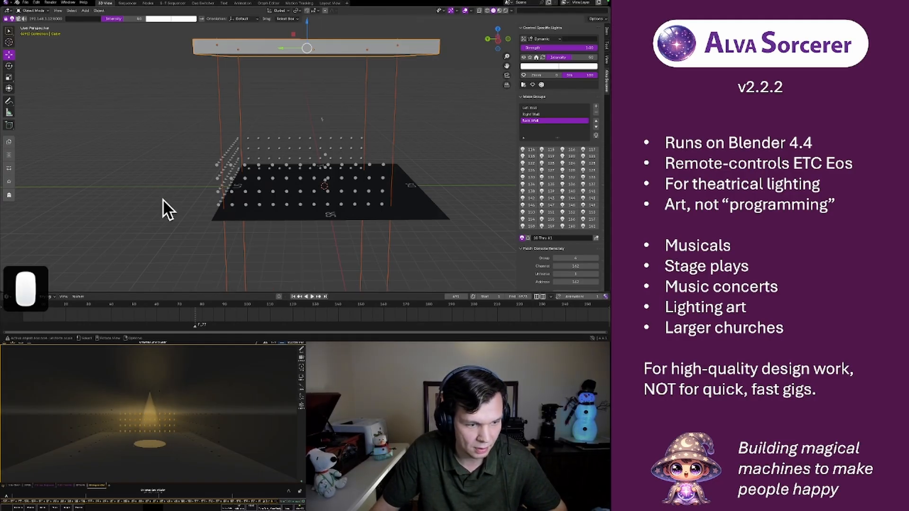
pyautogui.click(49, 296)
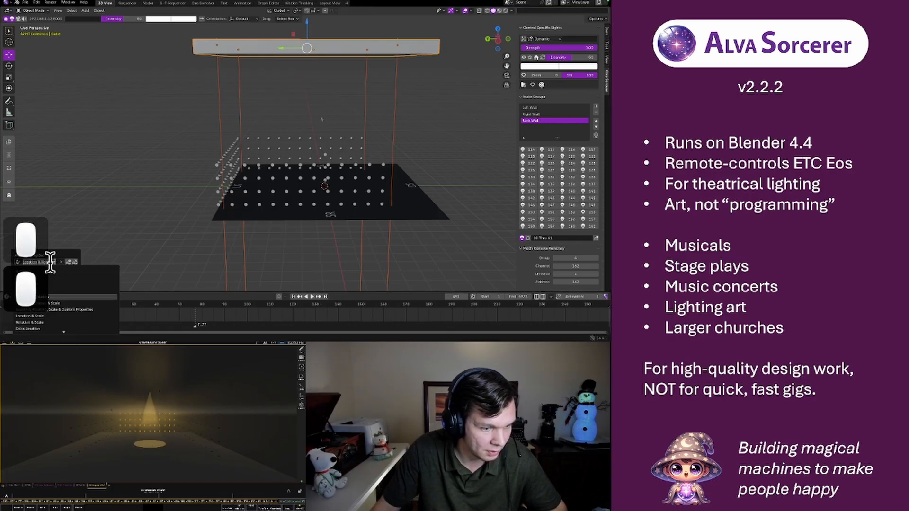
pyautogui.click(63, 297)
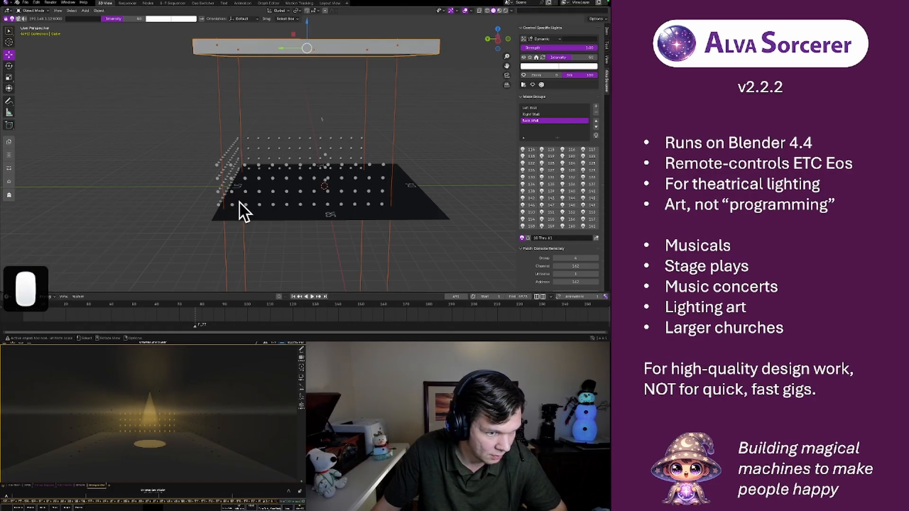
pyautogui.click(50, 296)
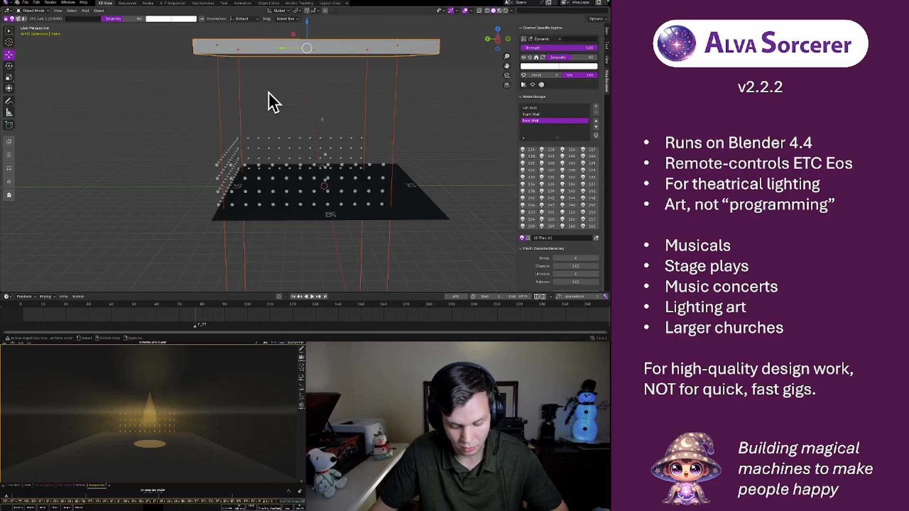
pyautogui.press('i')
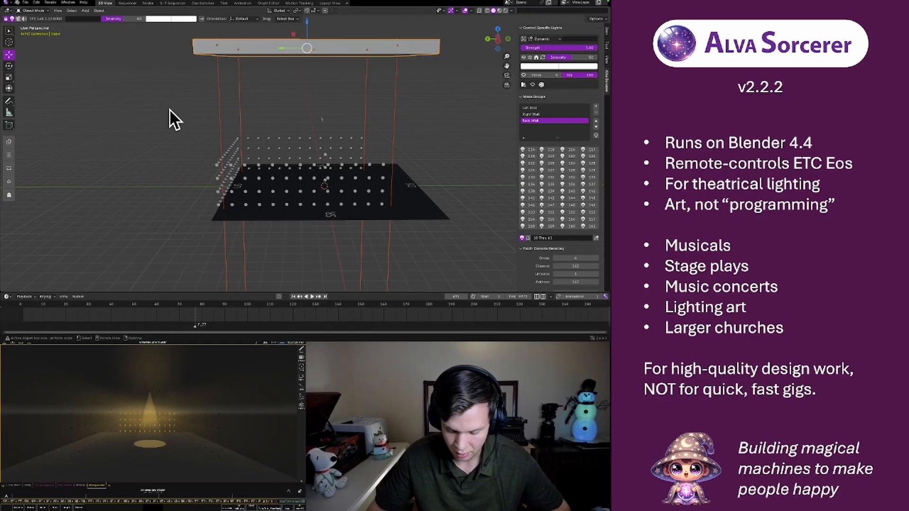
# Step the timeline forward frame by frame, and lower the overhead box and its sun lights along Z to just above the light walls
pyautogui.press('Right')
pyautogui.press('Right')
pyautogui.press('Right')
pyautogui.press('Right')
pyautogui.press('Right')
pyautogui.press('Right')
pyautogui.press('Right')
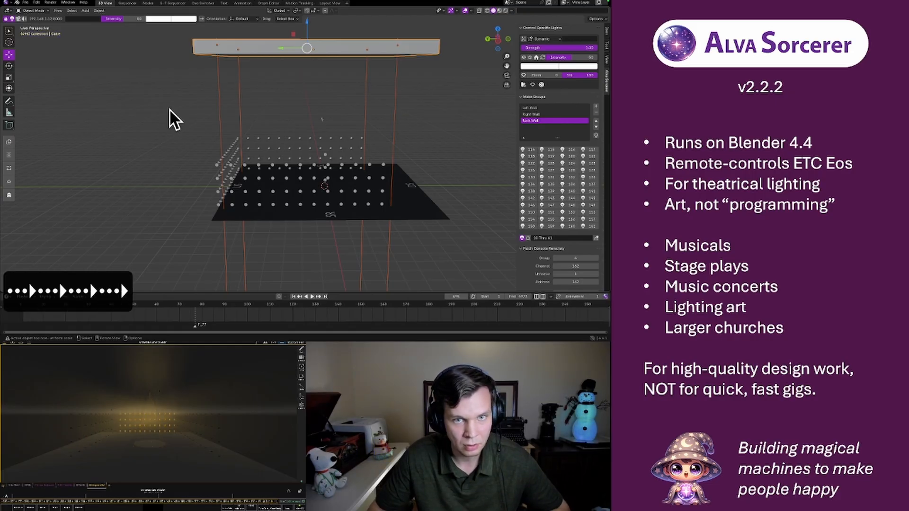
pyautogui.press('Right')
pyautogui.press('Right')
pyautogui.press('Right')
pyautogui.press('Right')
pyautogui.press('Right')
pyautogui.press('Right')
pyautogui.press('Right')
pyautogui.press('Right')
pyautogui.press('Right')
pyautogui.press('Right')
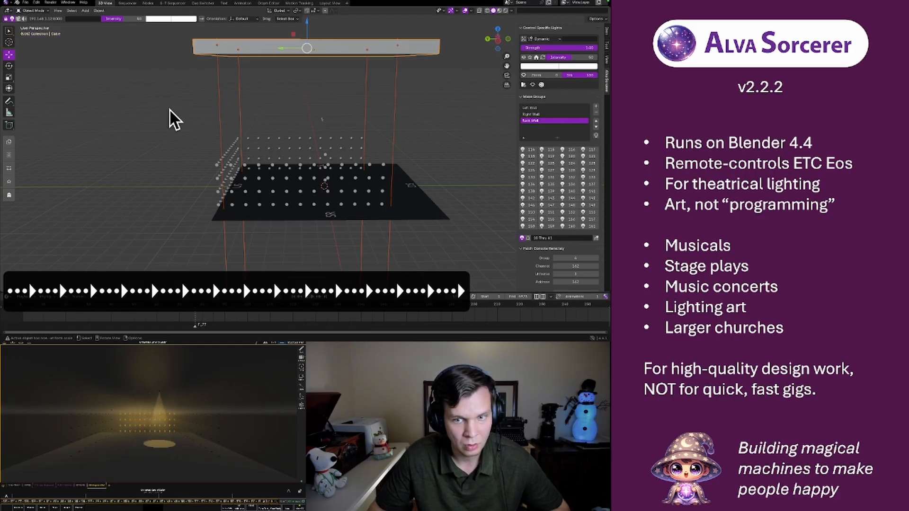
pyautogui.press('Right')
pyautogui.press('Right')
pyautogui.press('Right')
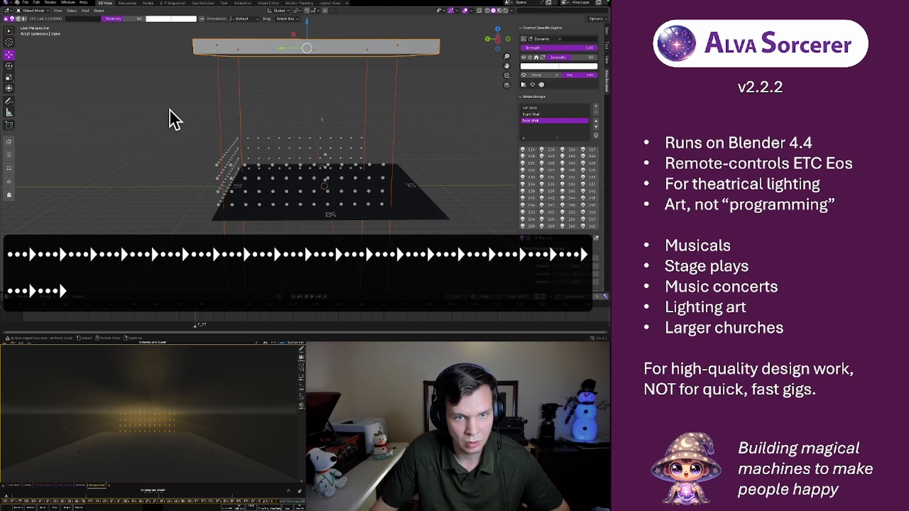
pyautogui.press('g')
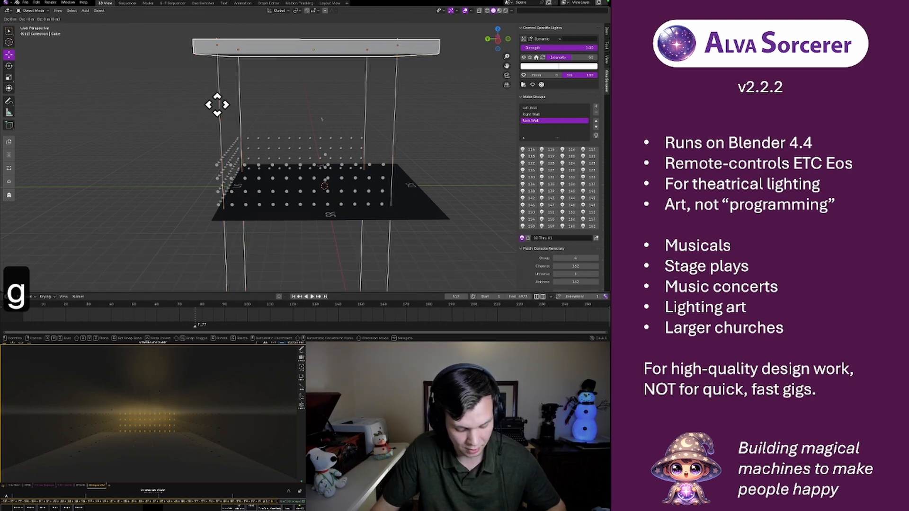
pyautogui.press('z')
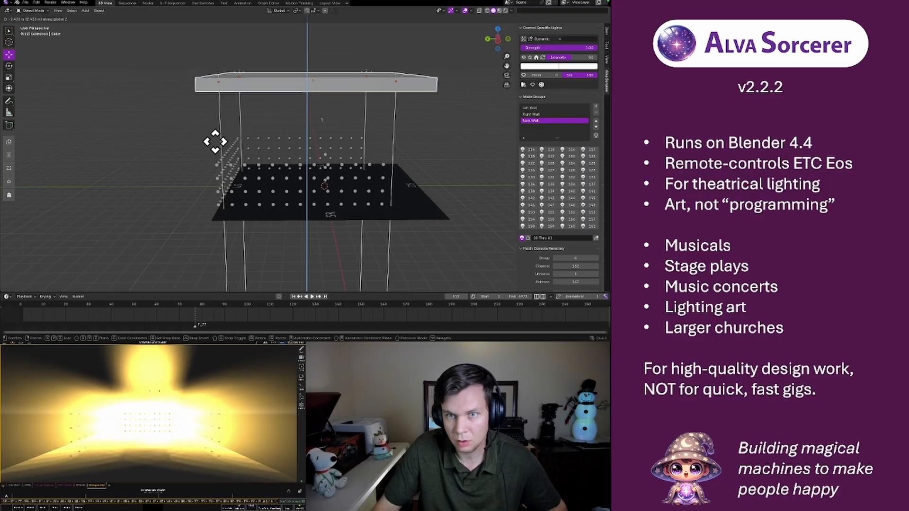
pyautogui.click(213, 167)
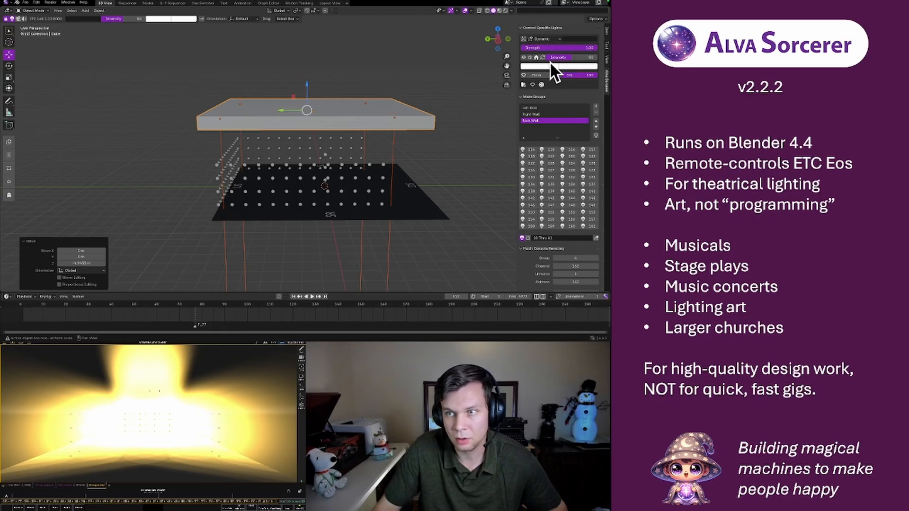
# Select the sun light at the overhead box's far right corner and set its intensity to 25
pyautogui.click(426, 88)
pyautogui.click(370, 104)
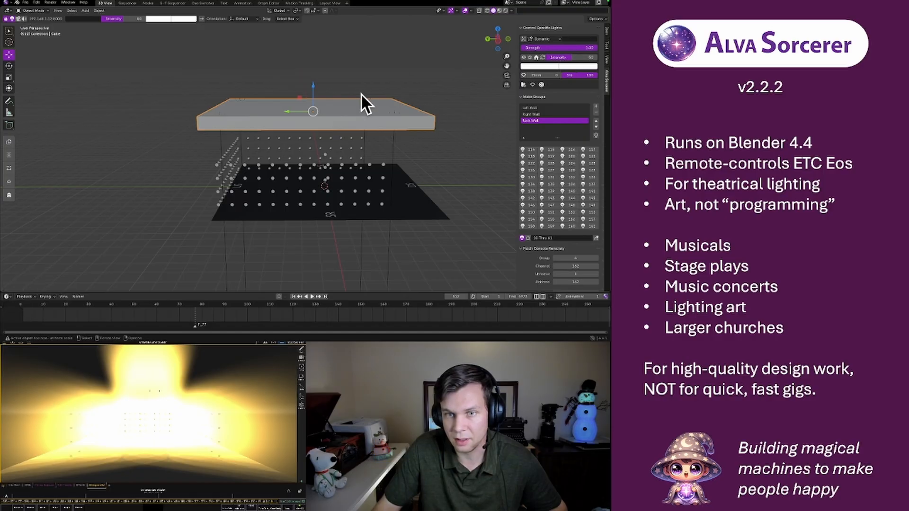
pyautogui.doubleClick(365, 99)
pyautogui.click(366, 96)
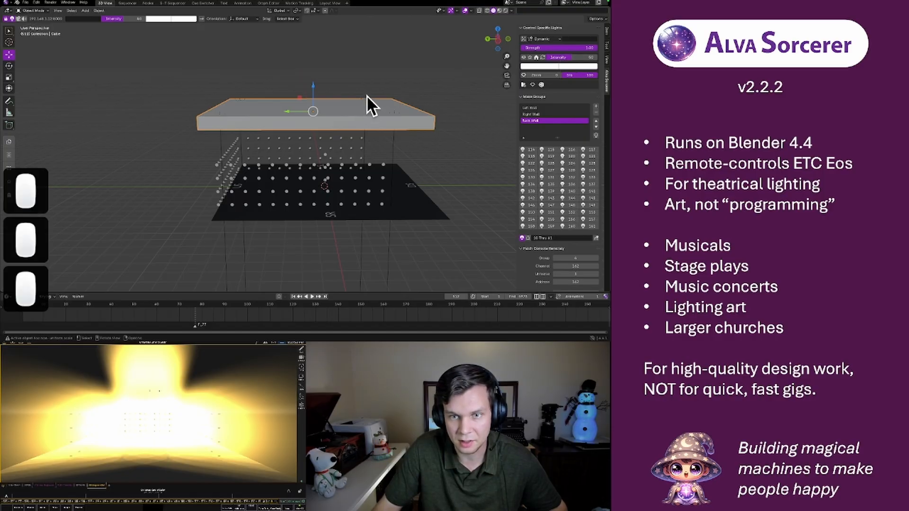
pyautogui.click(366, 96)
pyautogui.click(578, 48)
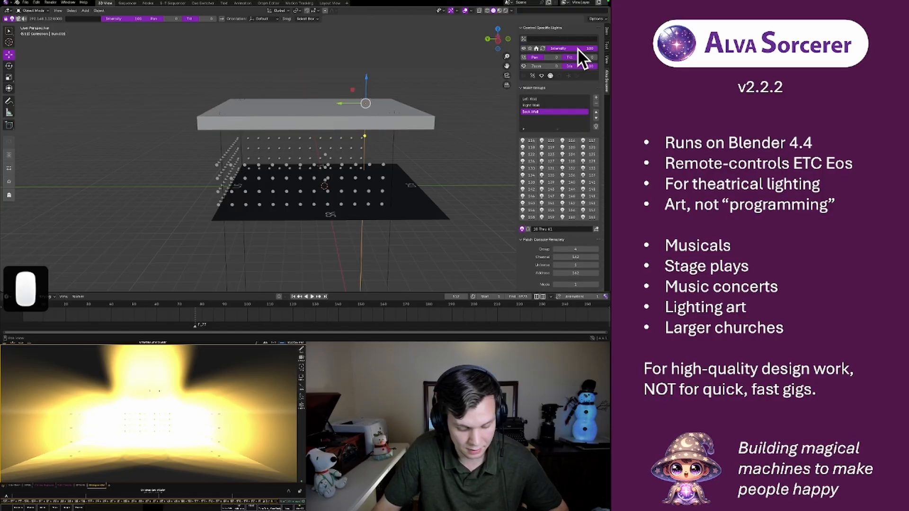
pyautogui.write('25')
pyautogui.press('Return')
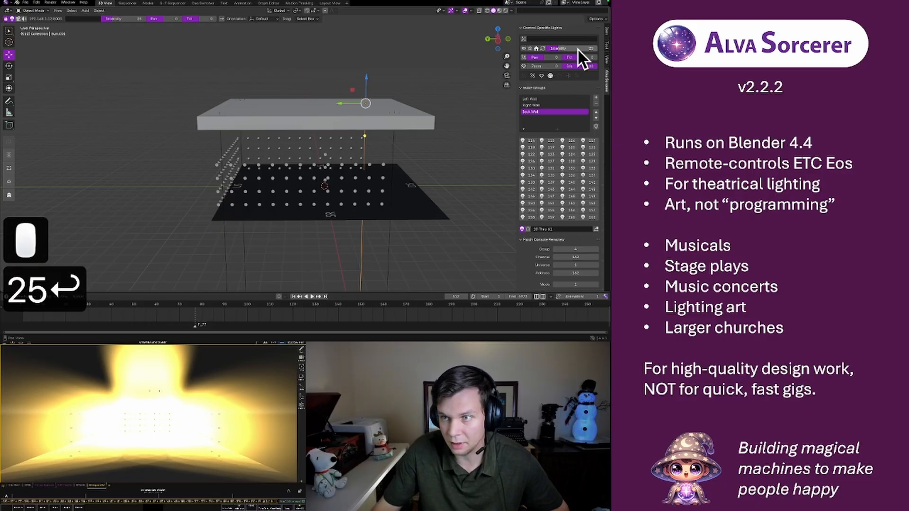
# Select the sun light at the box's near right corner and set its intensity to 25
pyautogui.click(394, 113)
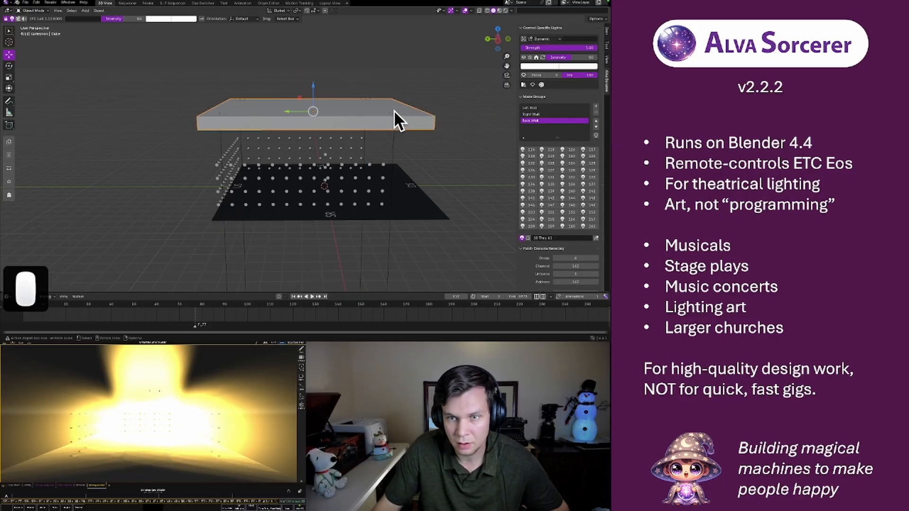
pyautogui.click(394, 110)
pyautogui.click(561, 47)
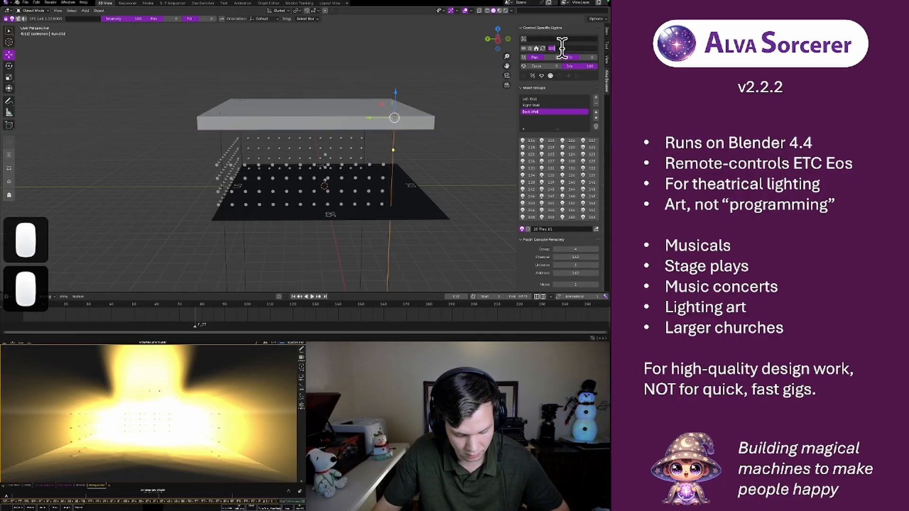
pyautogui.write('25')
pyautogui.press('Return')
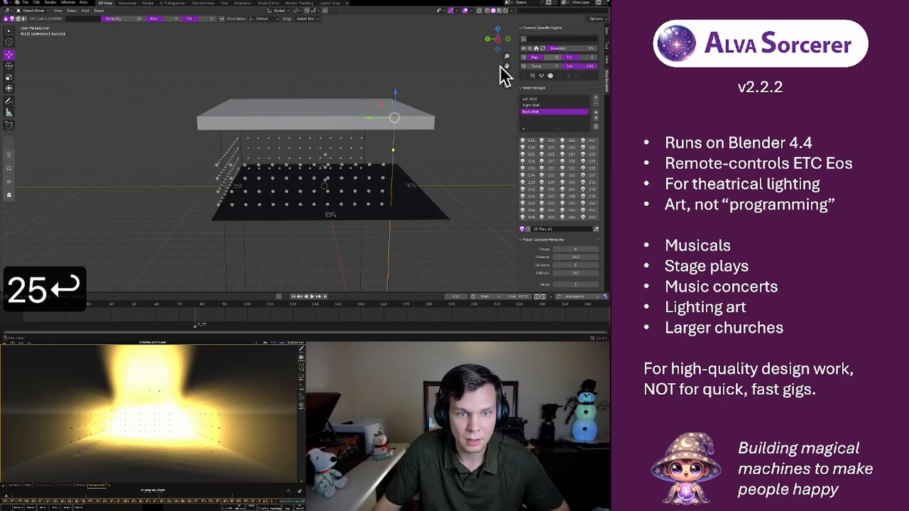
# Select the sun light at the box's near left corner and set its intensity to 25
pyautogui.click(221, 112)
pyautogui.click(220, 114)
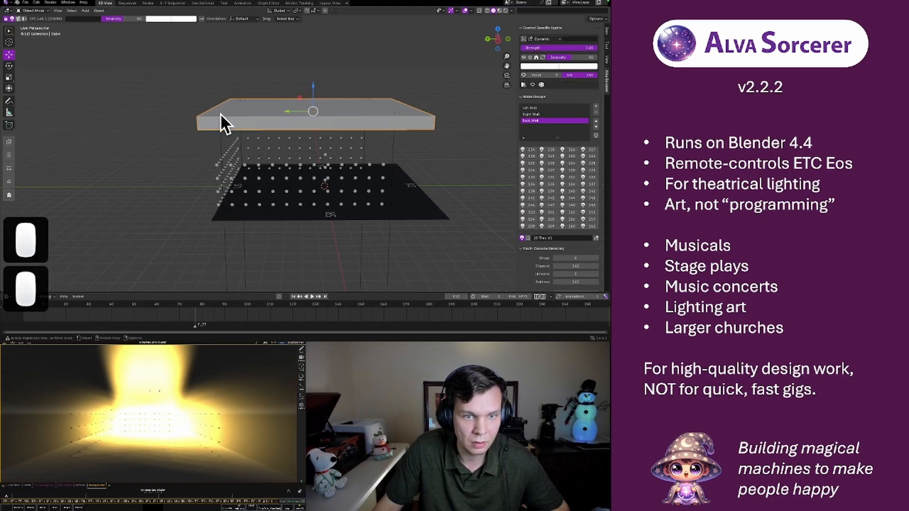
pyautogui.click(220, 110)
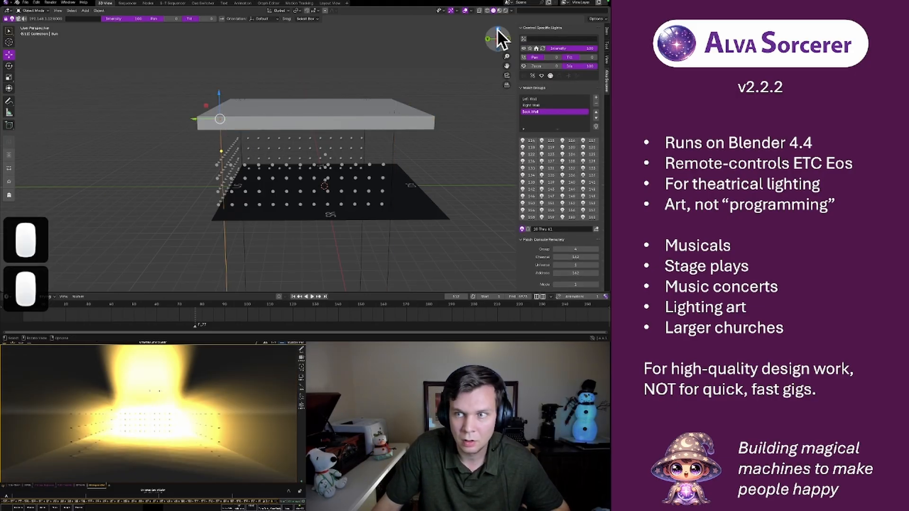
pyautogui.click(587, 49)
pyautogui.write('25')
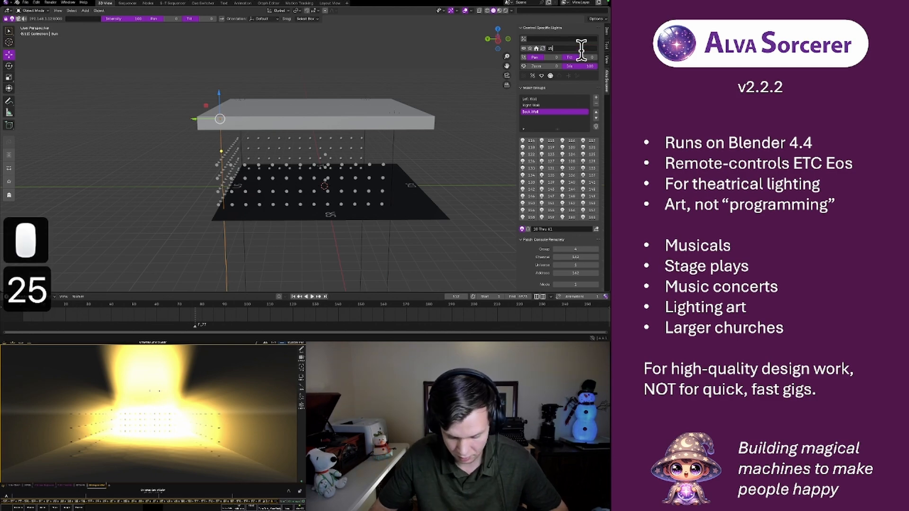
pyautogui.press('Return')
# Select the sun light at the box's far left corner and set its intensity to 25
pyautogui.click(240, 98)
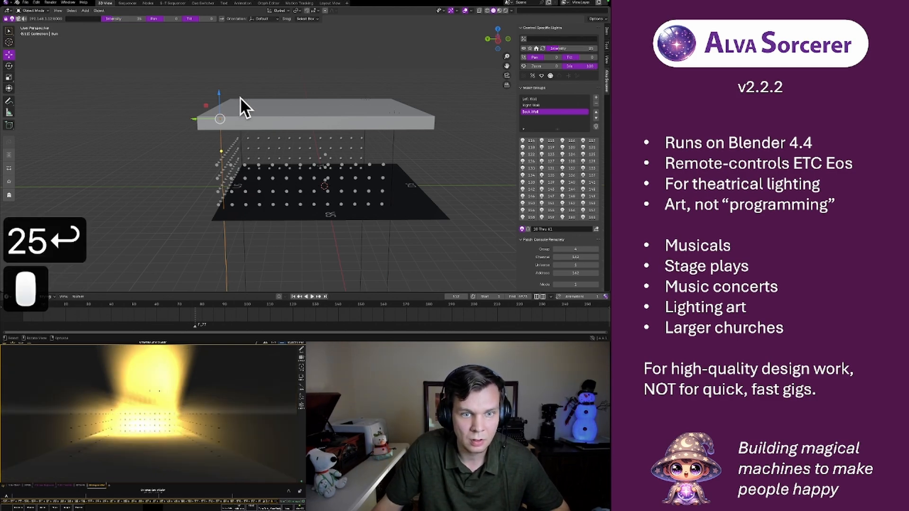
pyautogui.doubleClick(562, 47)
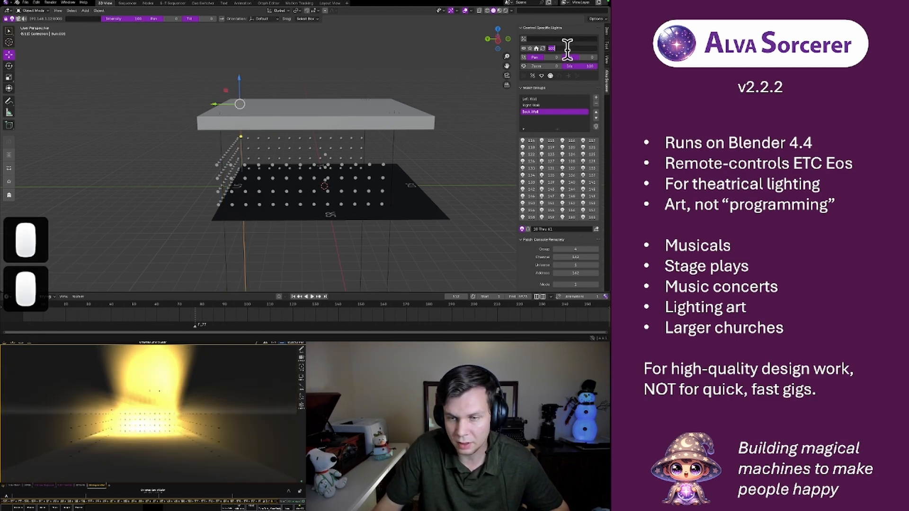
pyautogui.write('25')
pyautogui.press('Return')
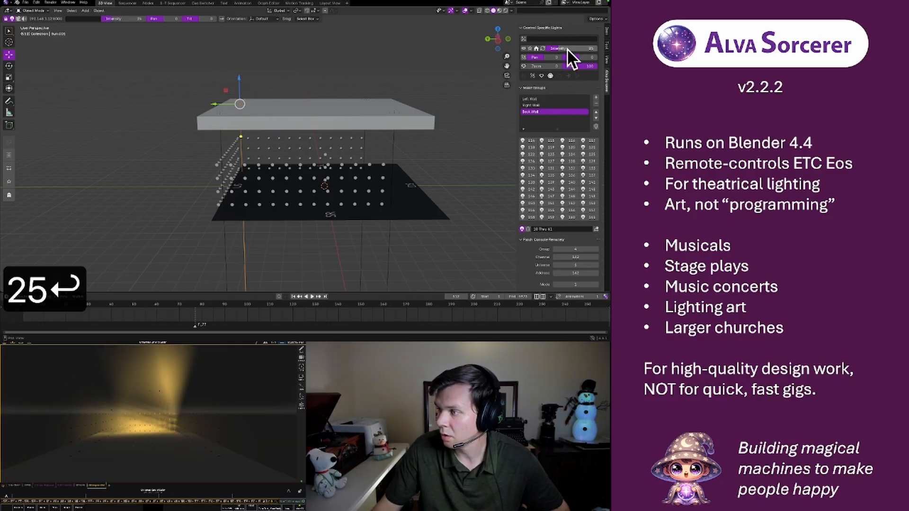
# Select the overhead box together with its four sun lights and lower them slightly along the Z axis
pyautogui.moveTo(266, 172); pyautogui.dragTo(228, 167, button='middle')
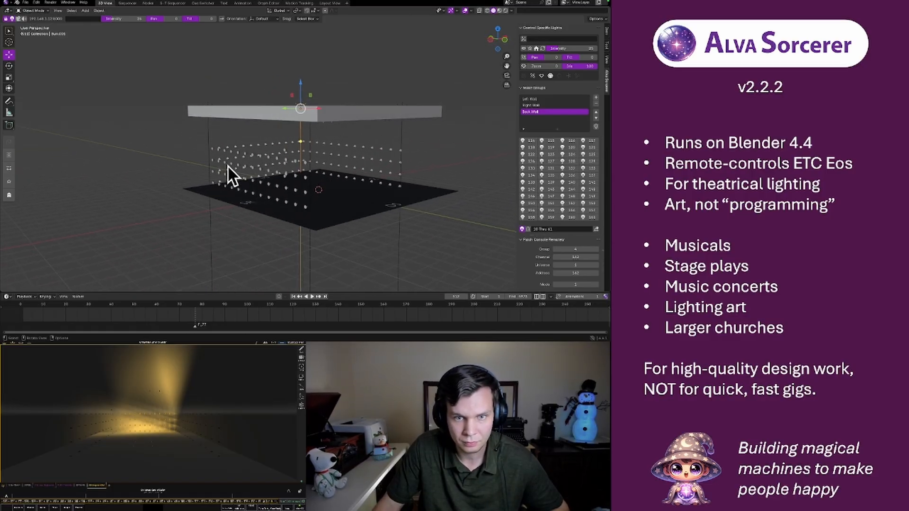
pyautogui.click(174, 89)
pyautogui.moveTo(154, 83); pyautogui.dragTo(488, 129)
pyautogui.press('g')
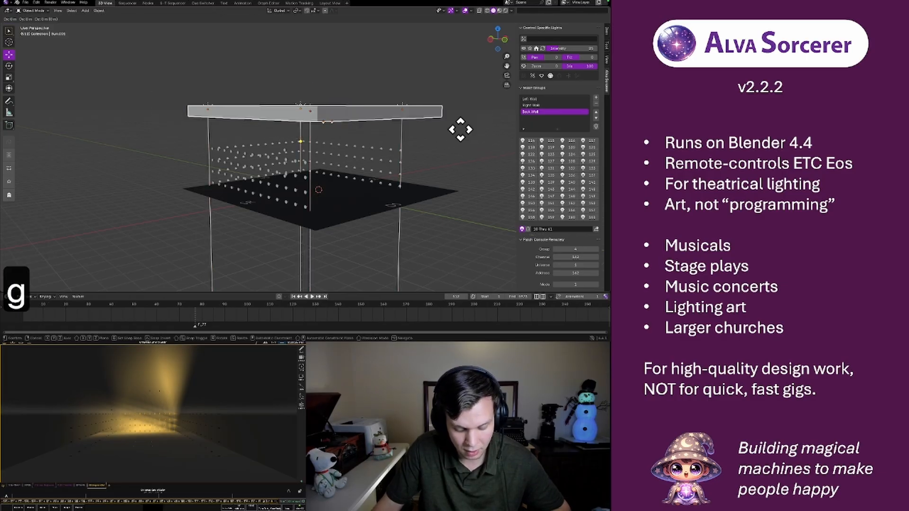
pyautogui.press('z')
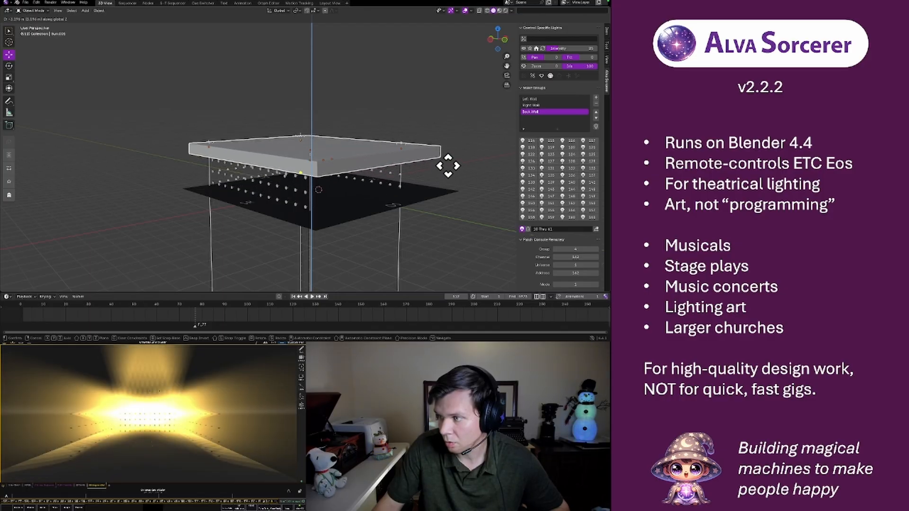
pyautogui.click(451, 137)
# Select only the overhead box and set its intensity to 25
pyautogui.rightClick(431, 117)
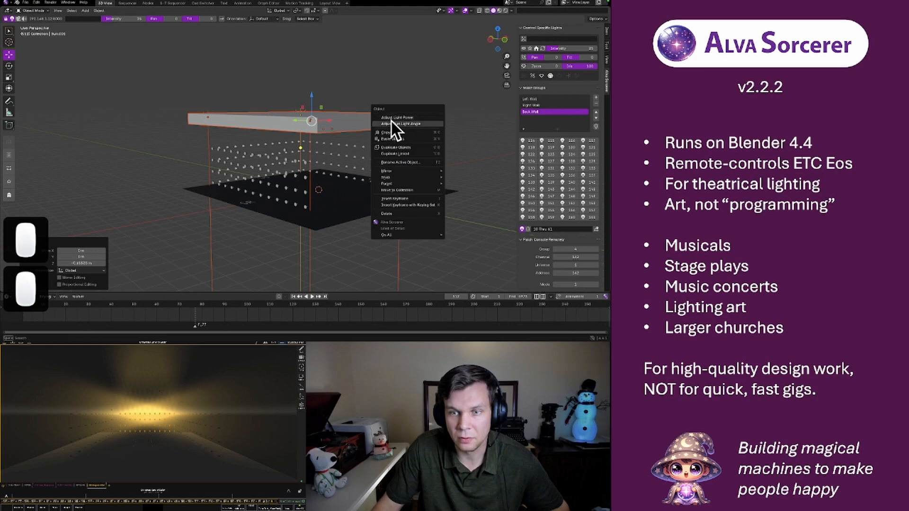
pyautogui.click(359, 117)
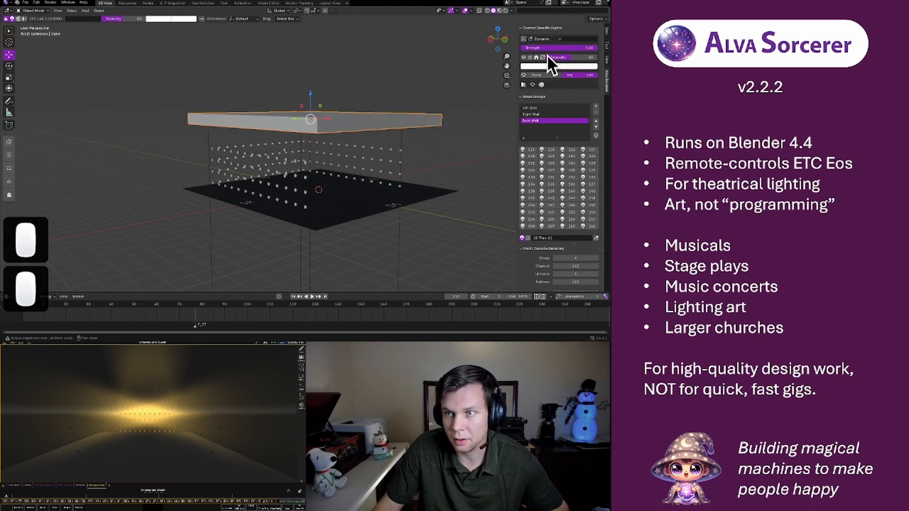
pyautogui.write('25')
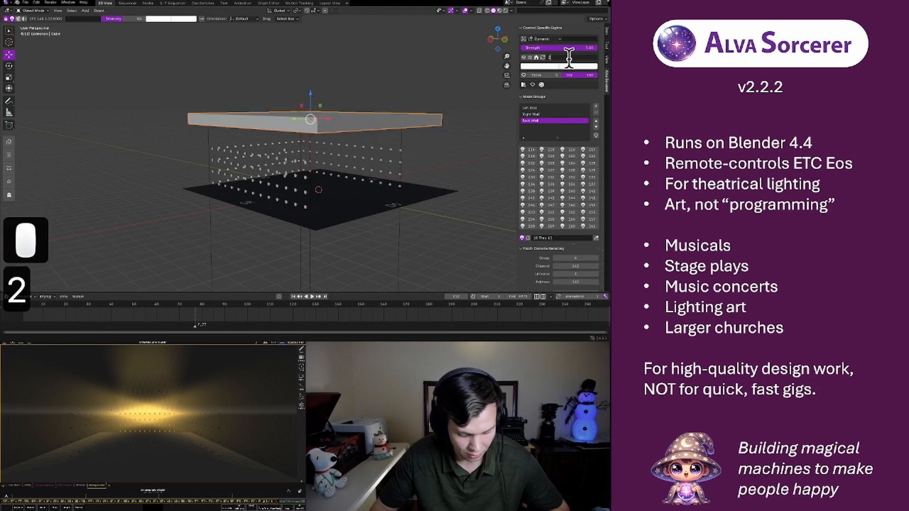
pyautogui.press('Return')
# Select the box and its sun lights together and lower them along the Z axis through the light walls to the stage floor
pyautogui.moveTo(158, 84); pyautogui.dragTo(459, 134)
pyautogui.press('g')
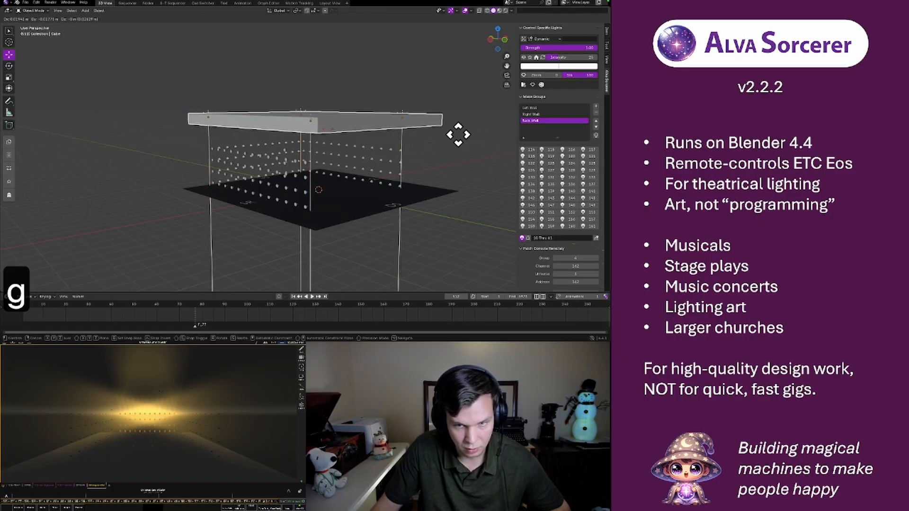
pyautogui.press('z')
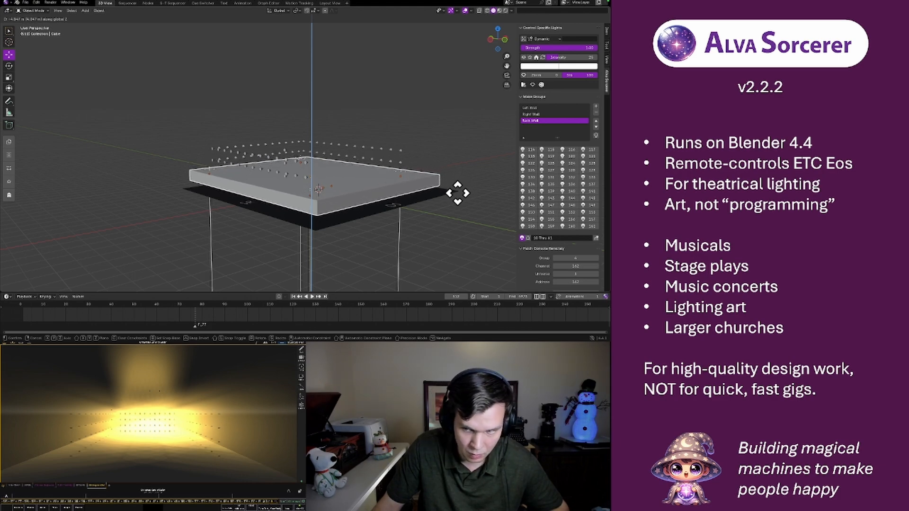
pyautogui.click(456, 196)
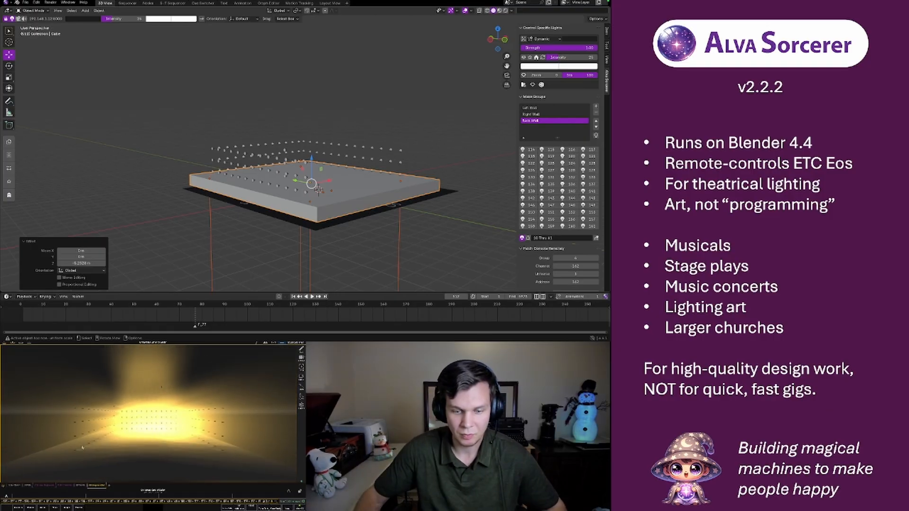
# Switch to the sequencer workspace, play the show from slightly earlier, and stop early in the fifth green strip of the upper row
pyautogui.click(127, 3)
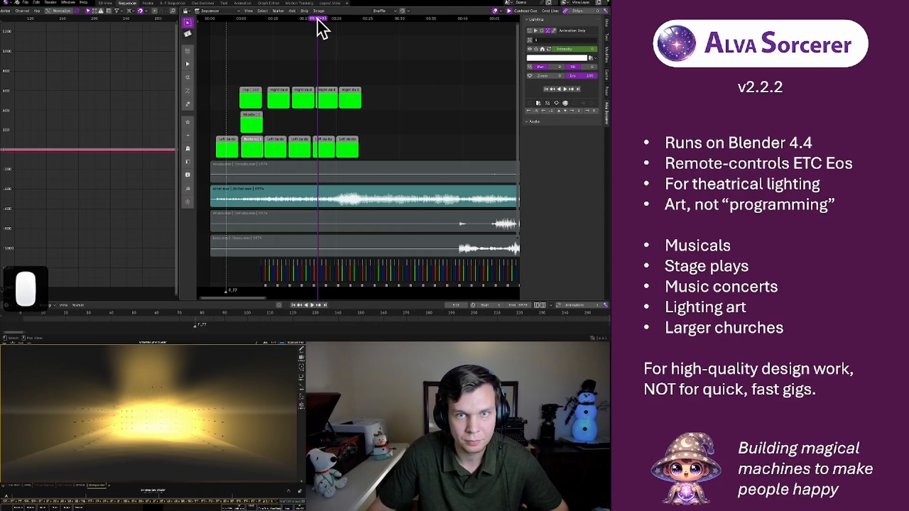
pyautogui.moveTo(317, 19); pyautogui.dragTo(303, 19)
pyautogui.press('space')
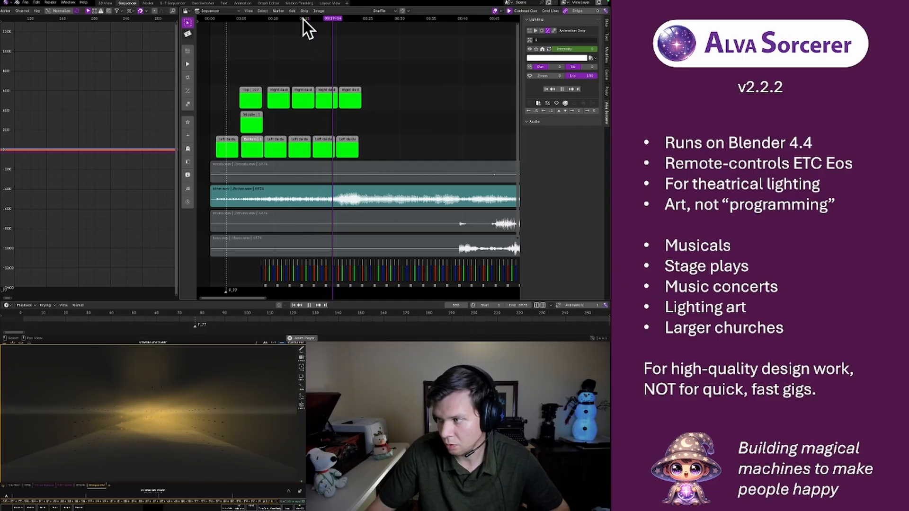
pyautogui.press('space')
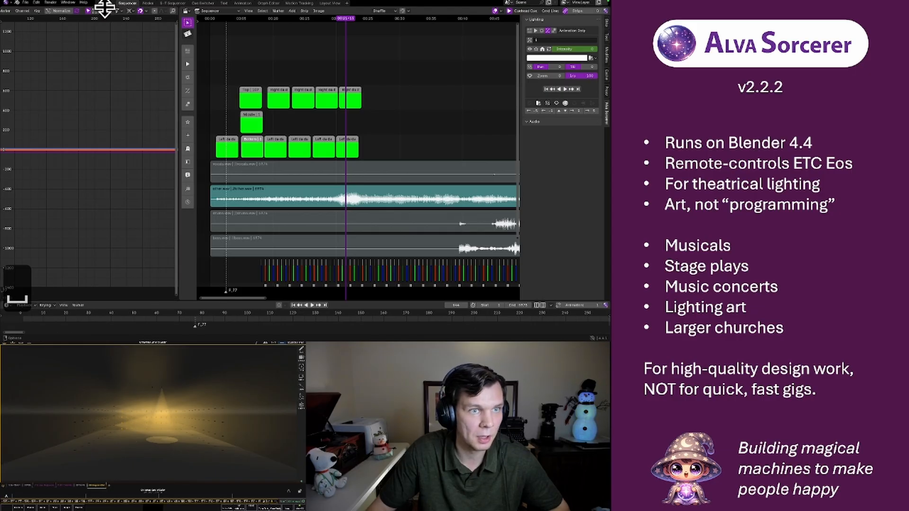
# Return to the 3D view workspace, lower the box and sun lights about 11 m along Z to the stage floor, and keyframe them
pyautogui.click(104, 4)
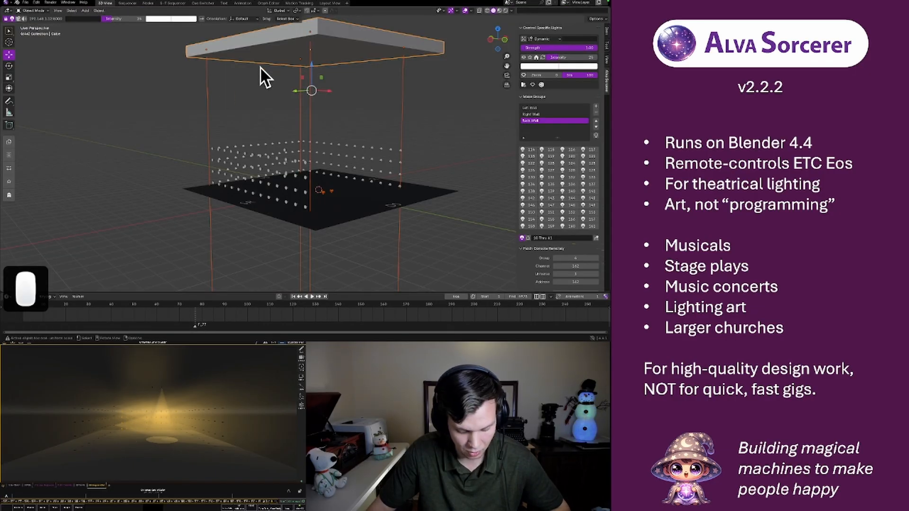
pyautogui.press('g')
pyautogui.press('z')
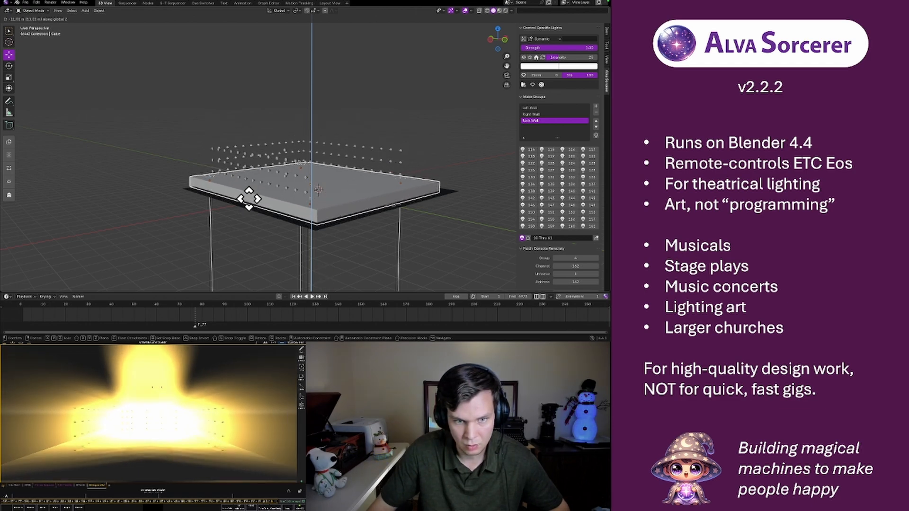
pyautogui.click(249, 199)
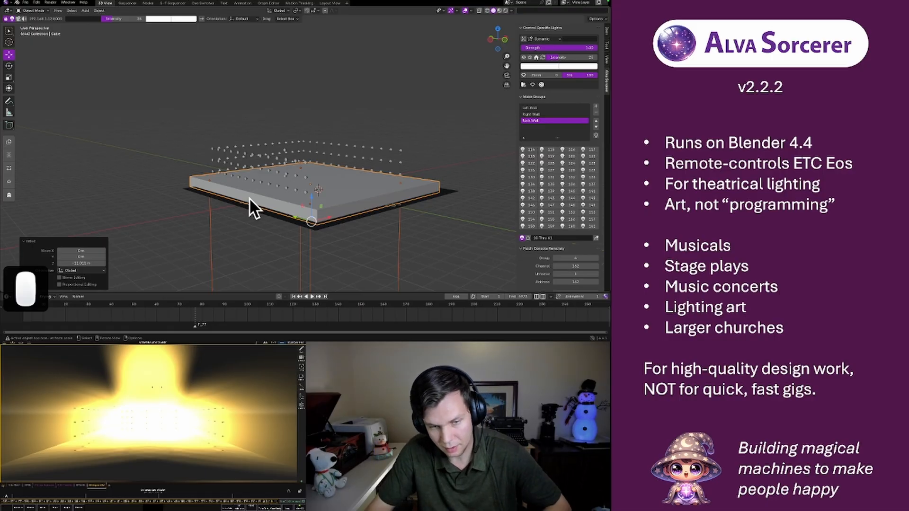
pyautogui.press('i')
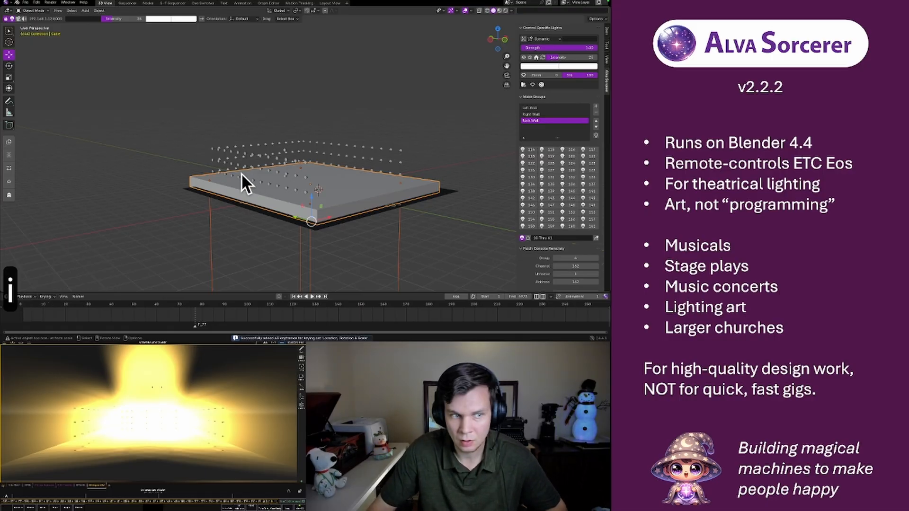
# Run Ghost Out to black out the stage lights, glance at the sequencer workspace, and run Ghost Out again from the 3D view
pyautogui.click(10, 195)
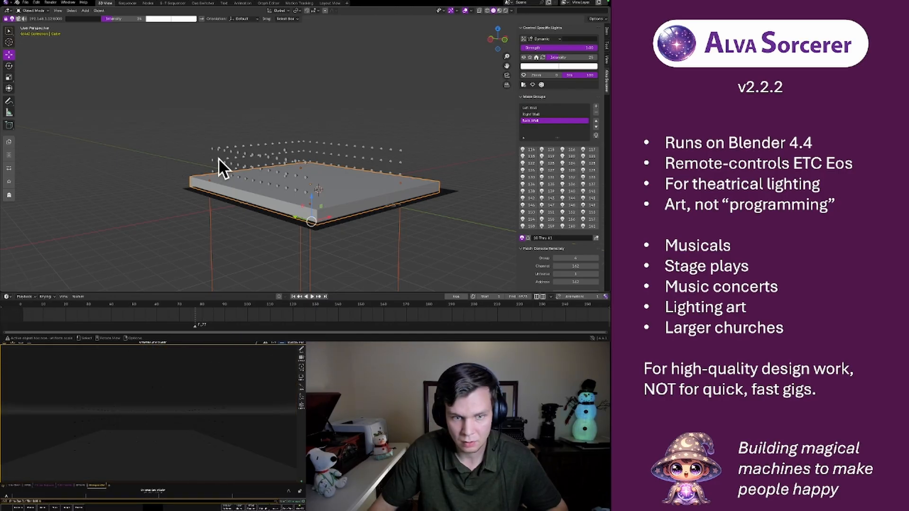
pyautogui.click(127, 4)
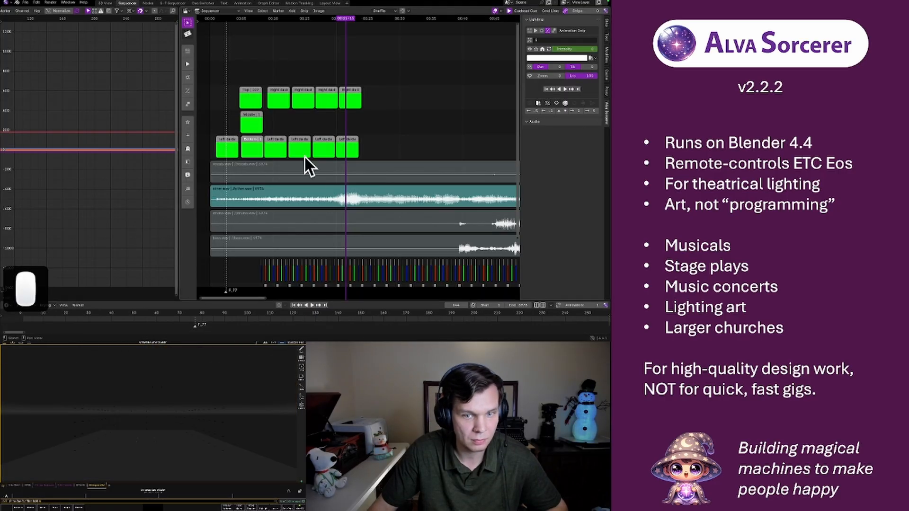
pyautogui.click(104, 3)
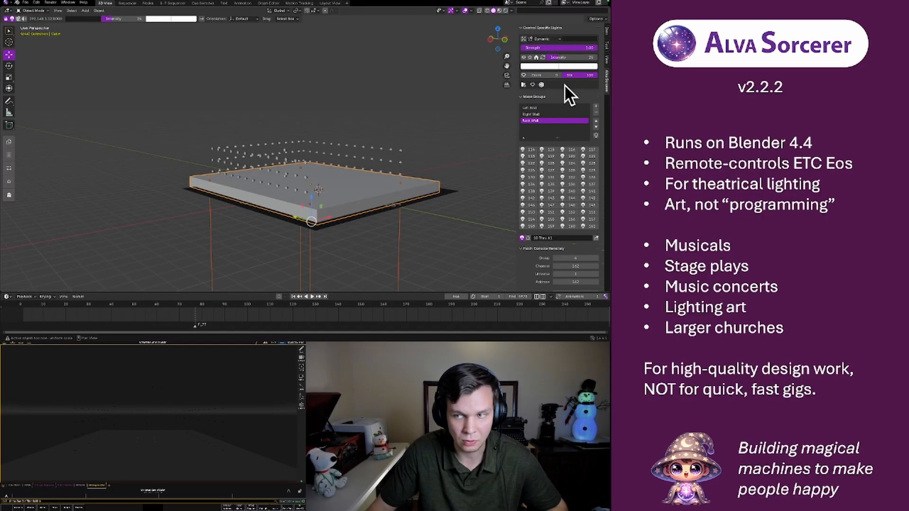
pyautogui.click(12, 194)
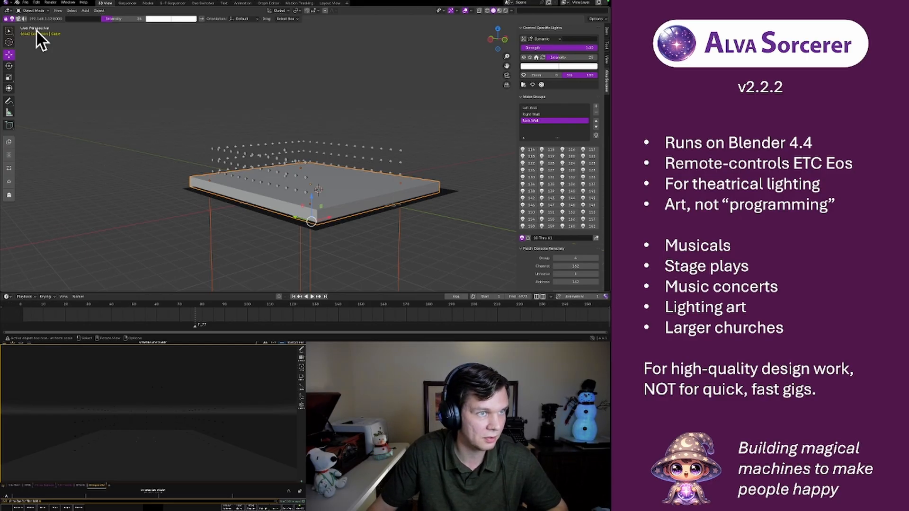
# Look through the Sorcerer settings pages, examine the Ghost Out time and command in the System section, and close the settings
pyautogui.click(5, 4)
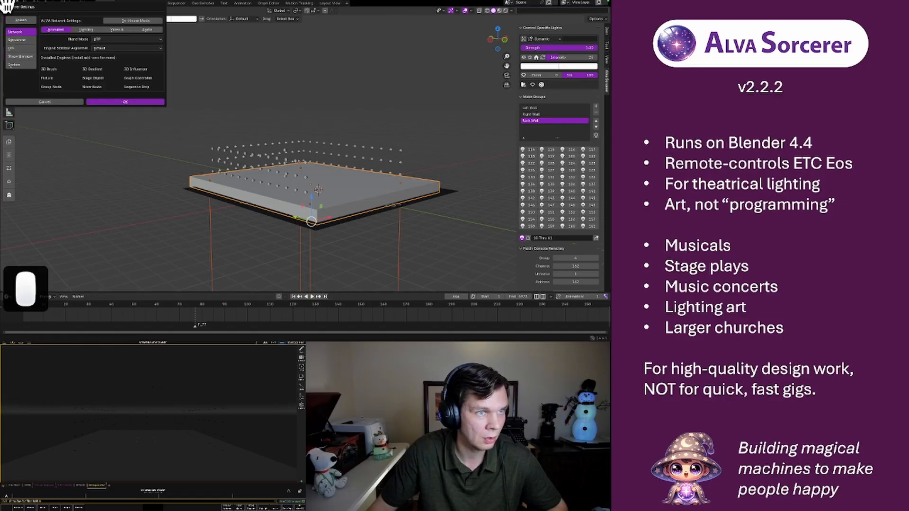
pyautogui.click(21, 48)
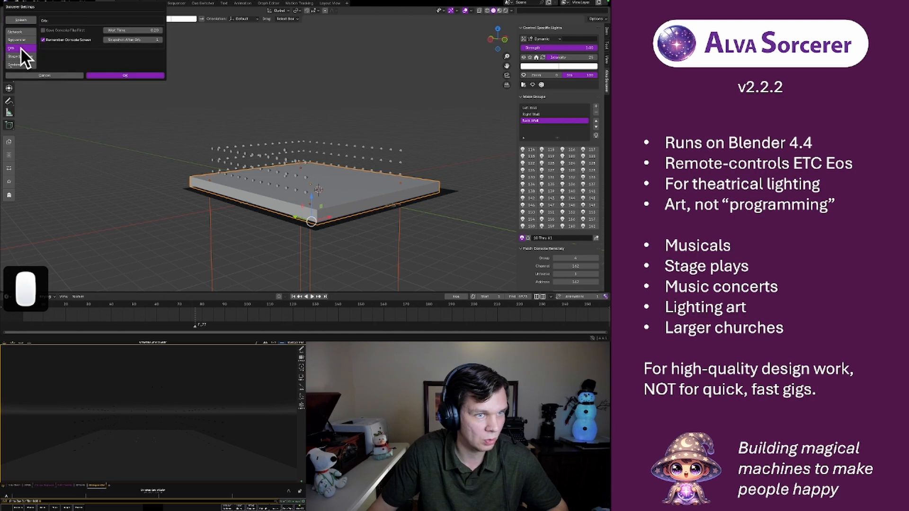
pyautogui.click(20, 40)
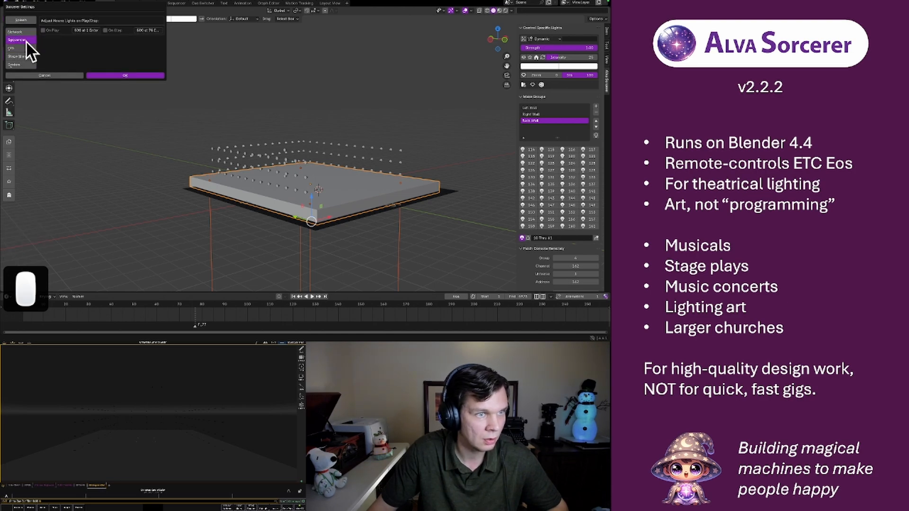
pyautogui.click(19, 32)
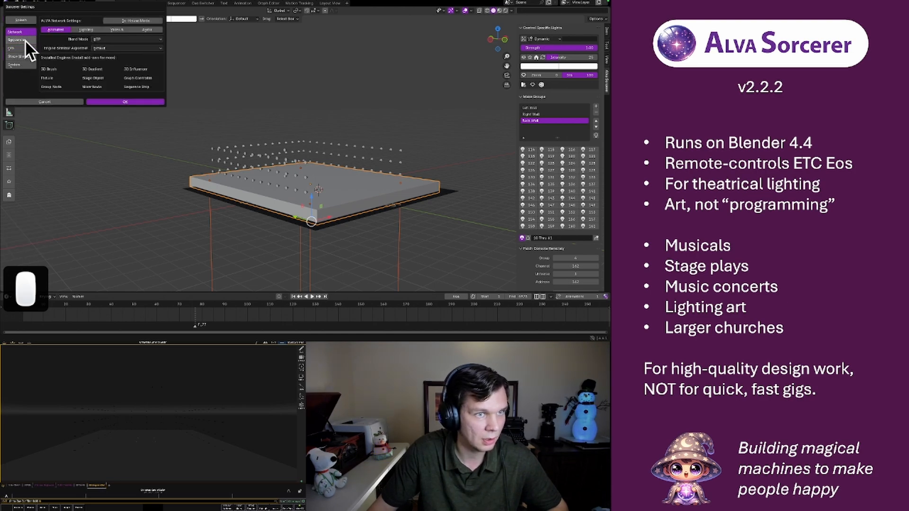
pyautogui.click(19, 64)
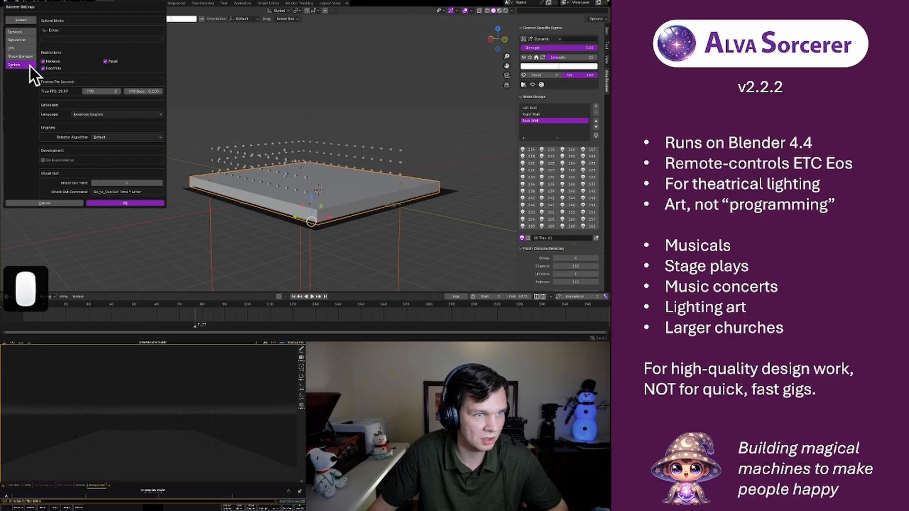
pyautogui.click(110, 191)
pyautogui.click(76, 188)
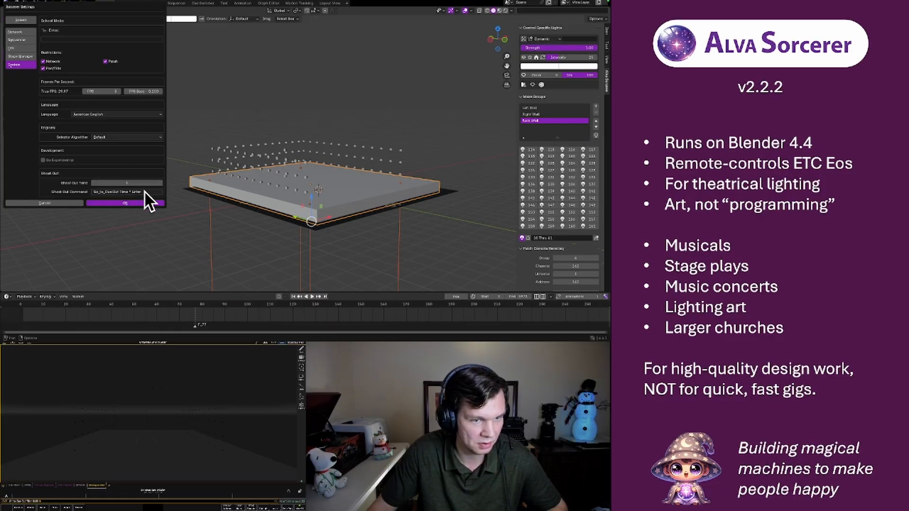
pyautogui.click(114, 204)
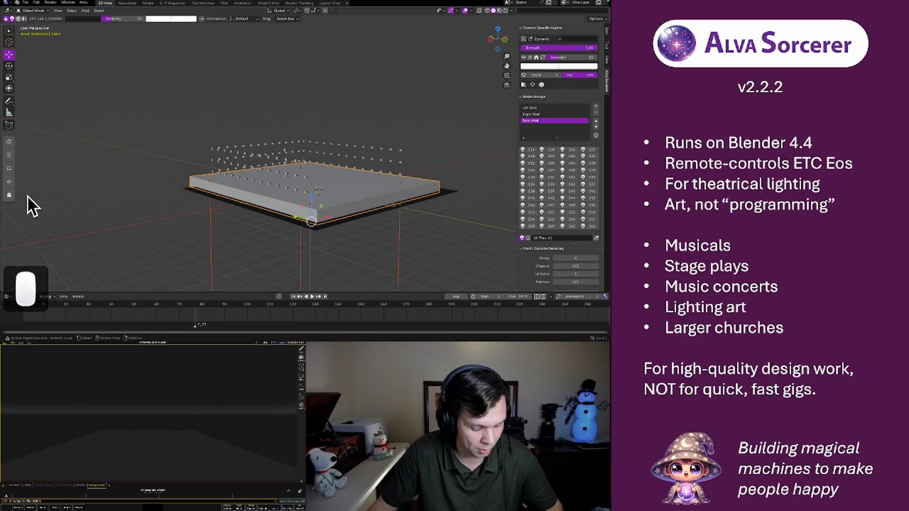
# Run Ghost Out again, and raise the box and sun lights along Z to just above the light walls
pyautogui.hotkey('shift', 'g')
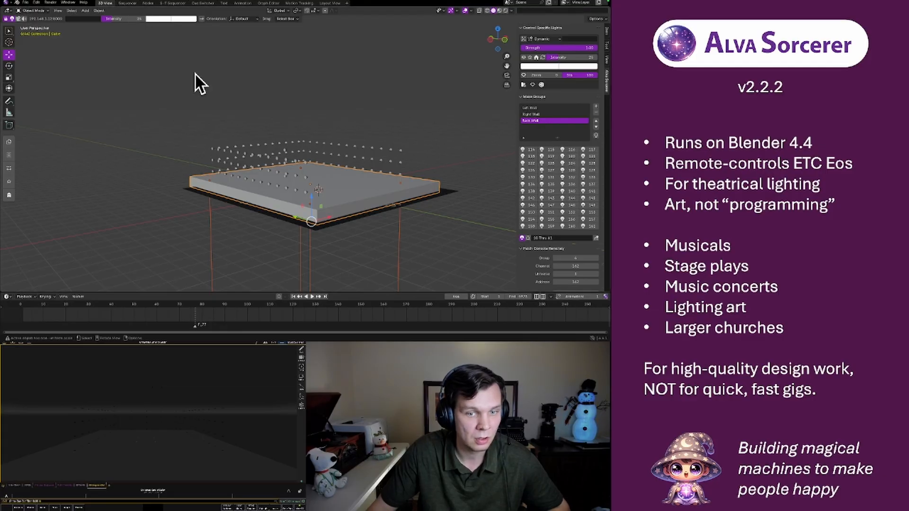
pyautogui.press('g')
pyautogui.press('z')
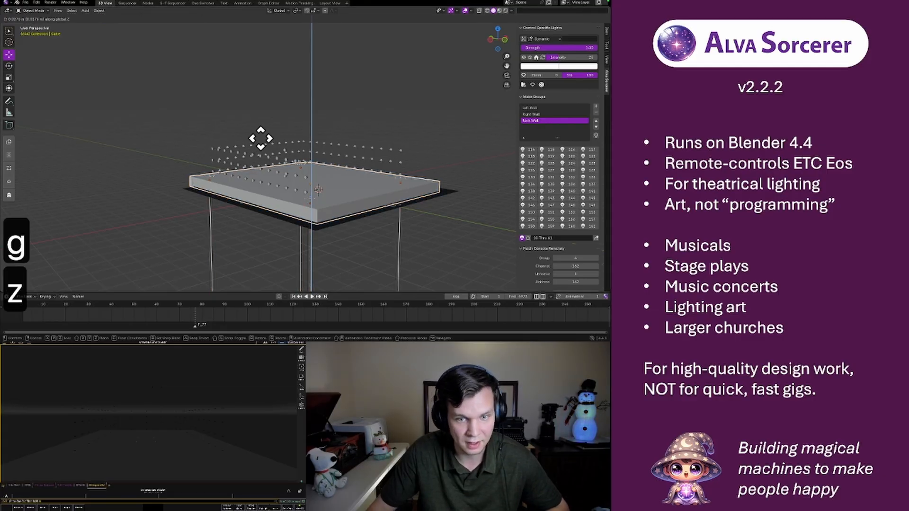
pyautogui.rightClick(289, 93)
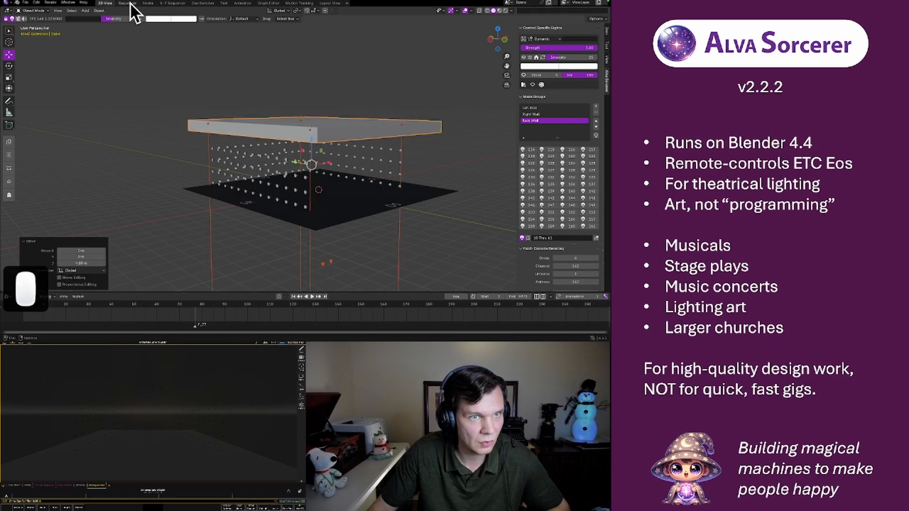
# Switch to the sequencer workspace, play the show from around the second upper green strip, and stop at the end of the fifth
pyautogui.click(129, 3)
pyautogui.moveTo(346, 18); pyautogui.dragTo(288, 27)
pyautogui.press('space')
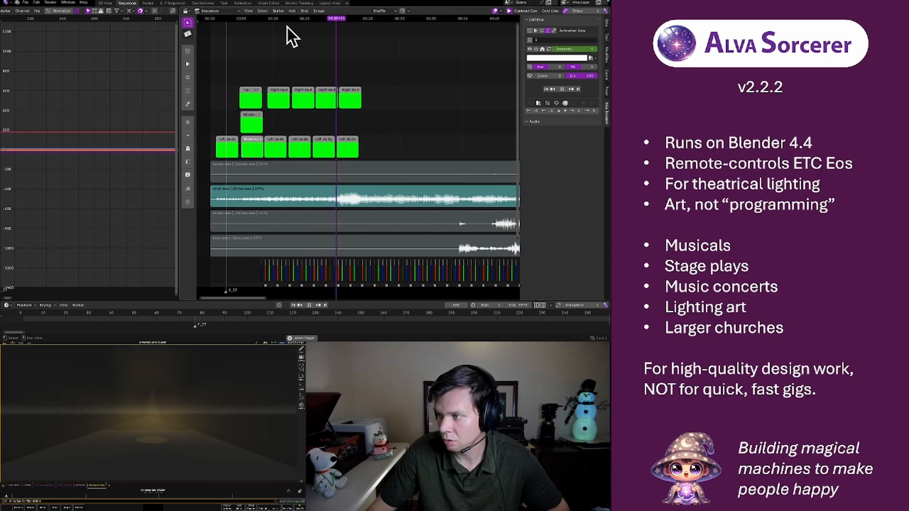
pyautogui.press('space')
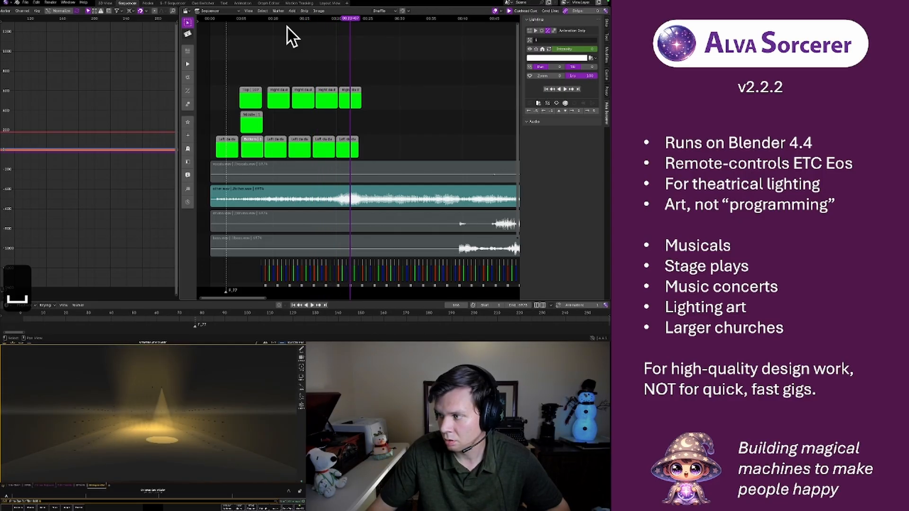
pyautogui.press('space')
pyautogui.press('space')
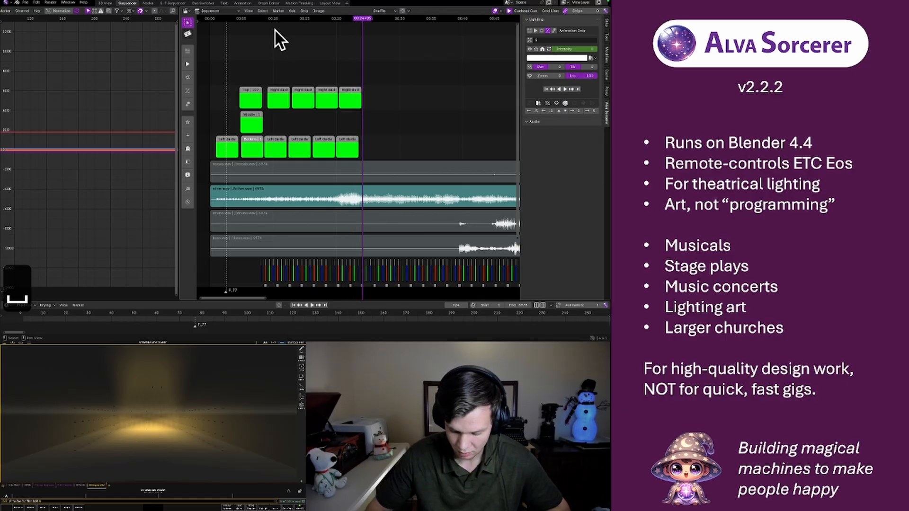
# Fine-tune the playhead frame by frame onto frame 720, at the end of the fifth upper green strip
pyautogui.press('Left')
pyautogui.press('Left')
pyautogui.press('Left')
pyautogui.press('Left')
pyautogui.press('Left')
pyautogui.press('Left')
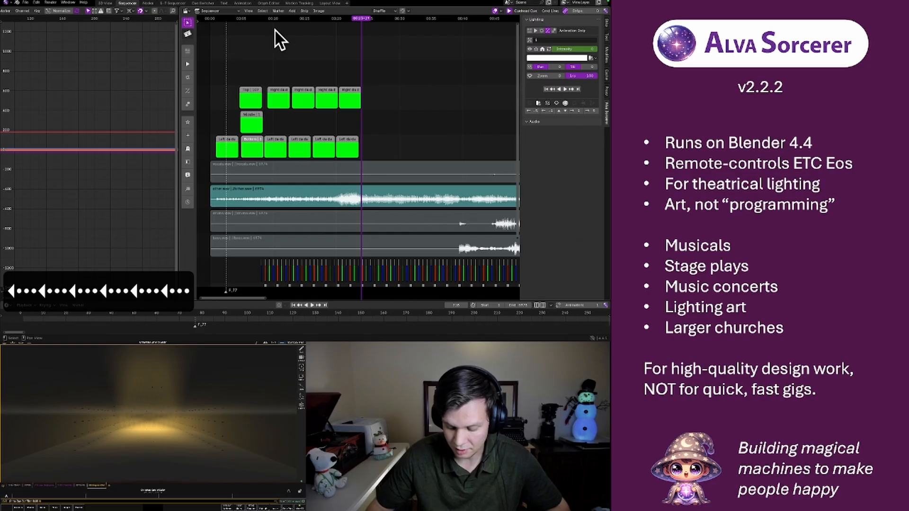
pyautogui.press('Right')
pyautogui.press('Right')
pyautogui.press('Right')
pyautogui.press('Right')
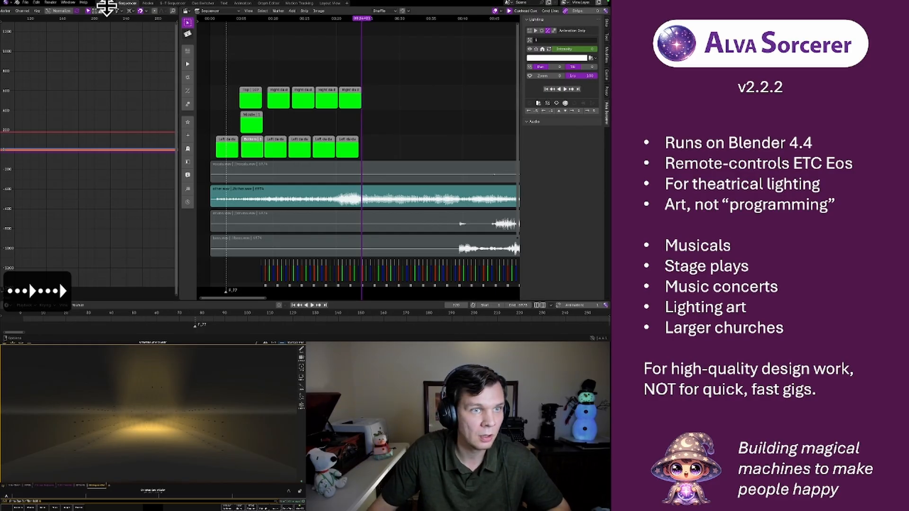
# Return to the 3D view workspace and rotate the box and sun lights about 9° in the left orthographic view
pyautogui.click(106, 4)
pyautogui.moveTo(238, 180); pyautogui.dragTo(173, 174, button='middle')
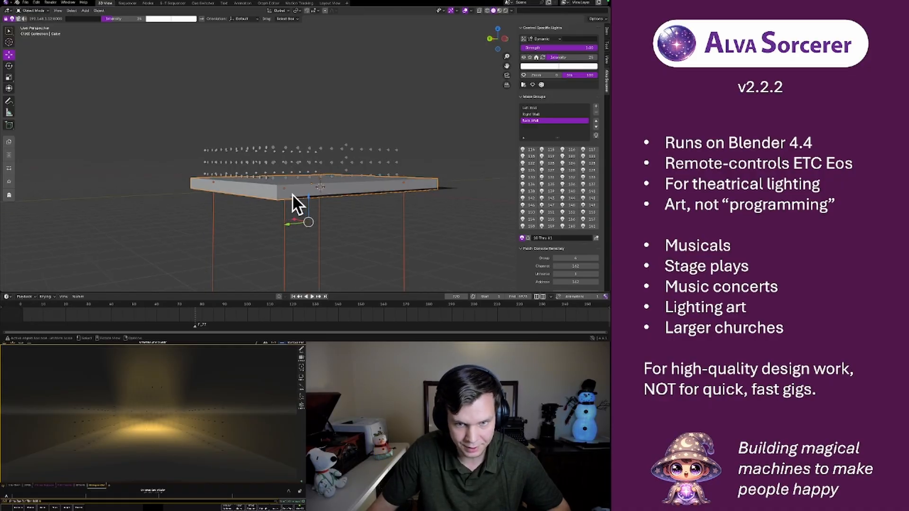
pyautogui.moveTo(289, 170); pyautogui.dragTo(324, 167, button='middle')
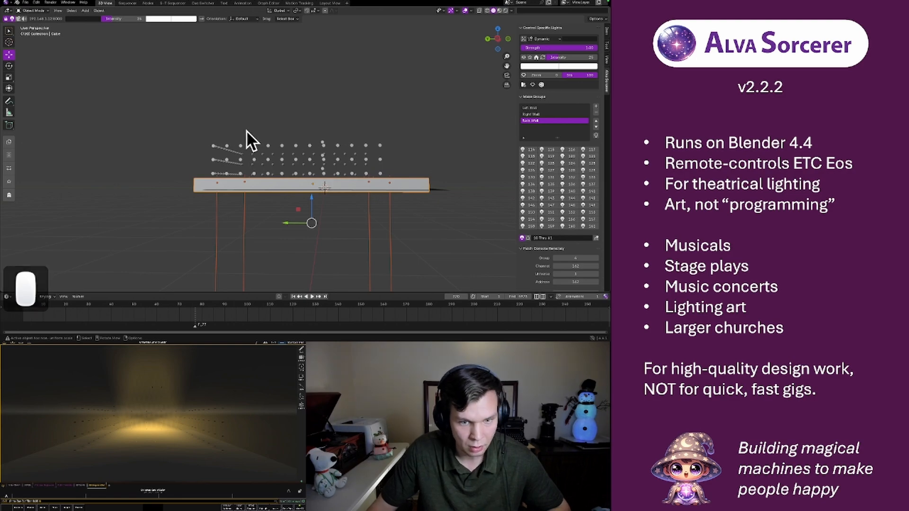
pyautogui.click(495, 36)
pyautogui.press('r')
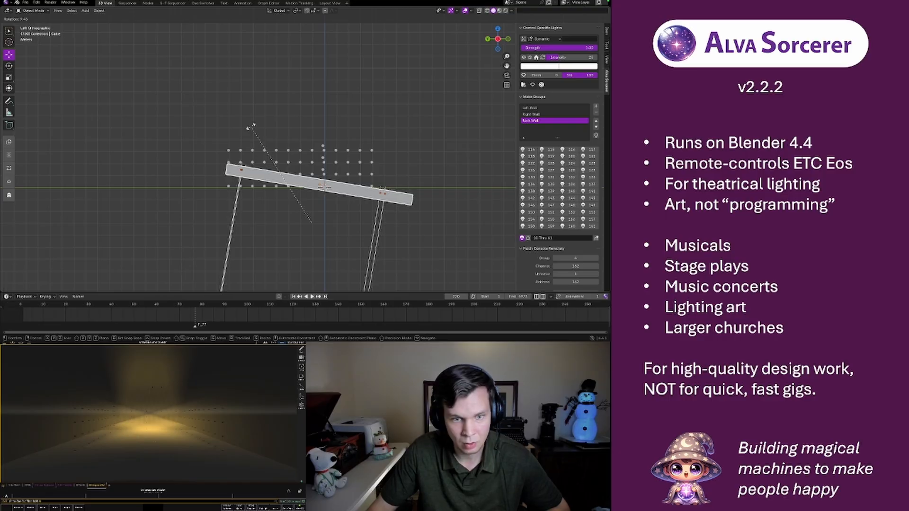
pyautogui.click(253, 133)
# Shift the tilted box and sun lights slightly outward and up, and keyframe their location, rotation and scale
pyautogui.press('g')
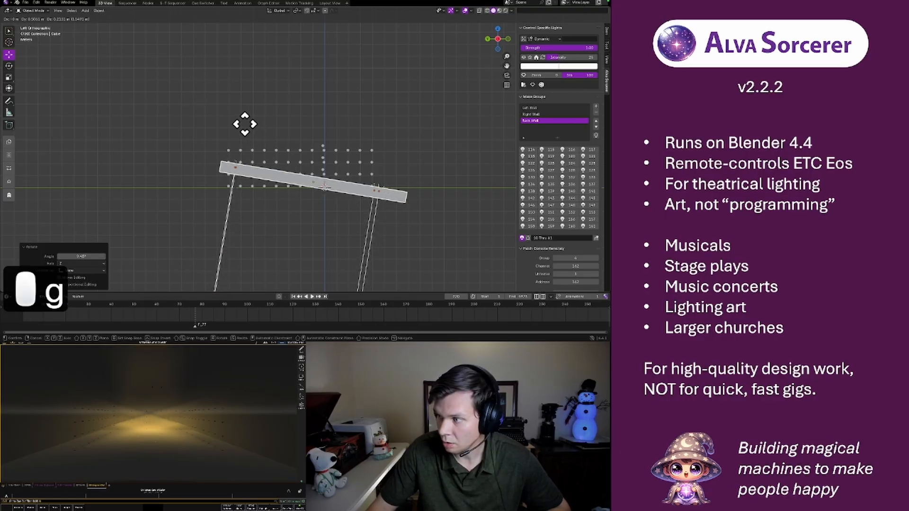
pyautogui.click(245, 123)
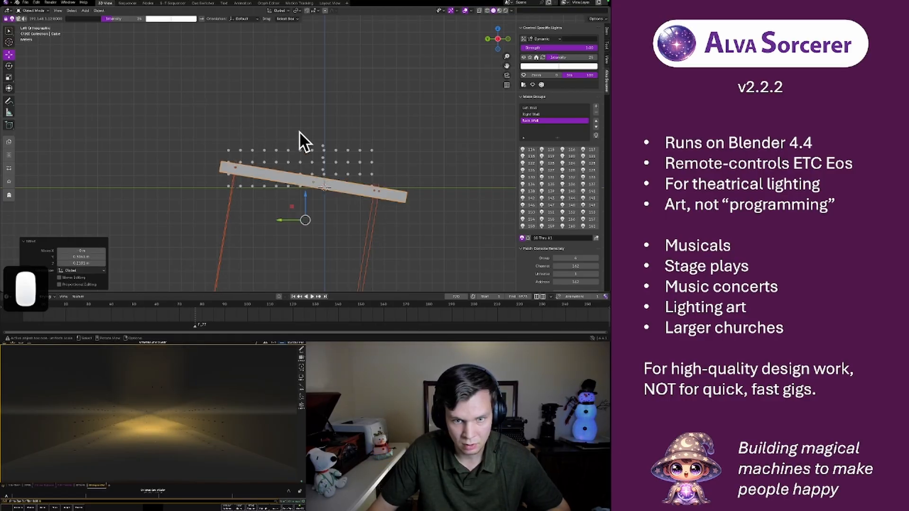
pyautogui.press('i')
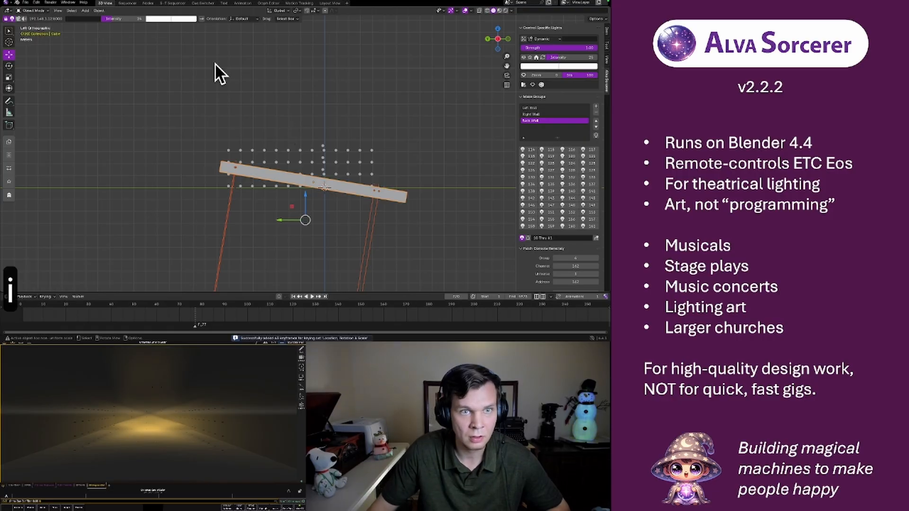
# Switch to the sequencer workspace and step backward frame by frame to the start of the fifth upper strip, examining the light sweep
pyautogui.click(126, 4)
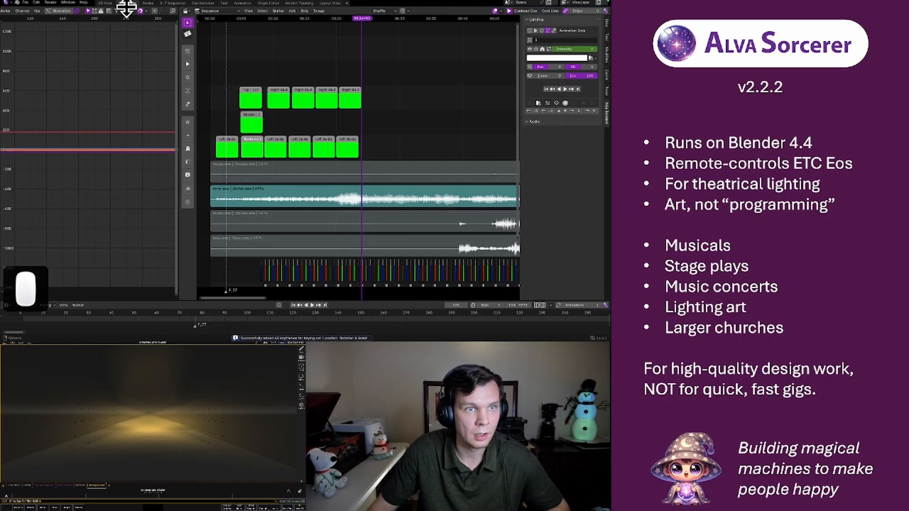
pyautogui.press('Left')
pyautogui.press('Left')
pyautogui.press('Left')
pyautogui.press('Left')
pyautogui.press('Left')
pyautogui.press('Left')
pyautogui.press('Left')
pyautogui.press('Left')
pyautogui.press('Left')
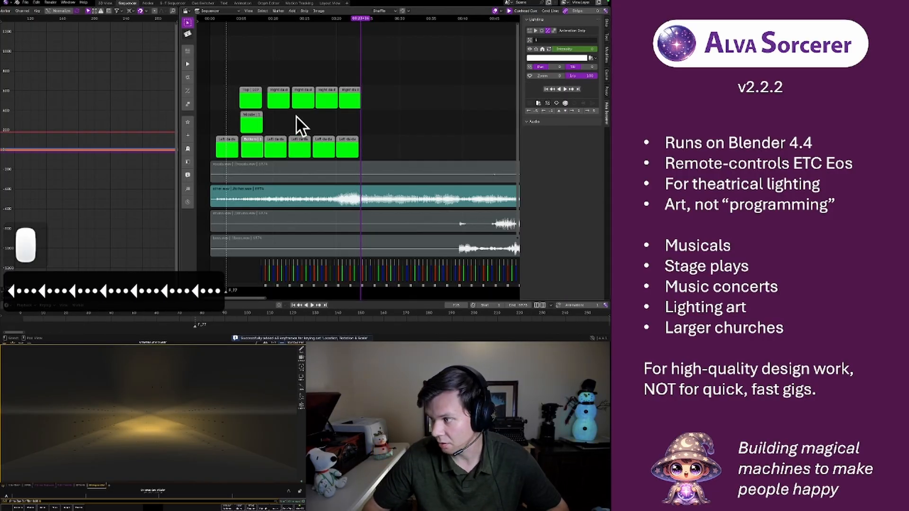
pyautogui.press('Left')
pyautogui.press('Left')
pyautogui.press('Left')
pyautogui.press('Left')
pyautogui.press('Left')
pyautogui.press('Left')
pyautogui.press('Left')
pyautogui.press('Left')
pyautogui.press('Left')
pyautogui.press('Left')
pyautogui.press('Left')
pyautogui.press('Left')
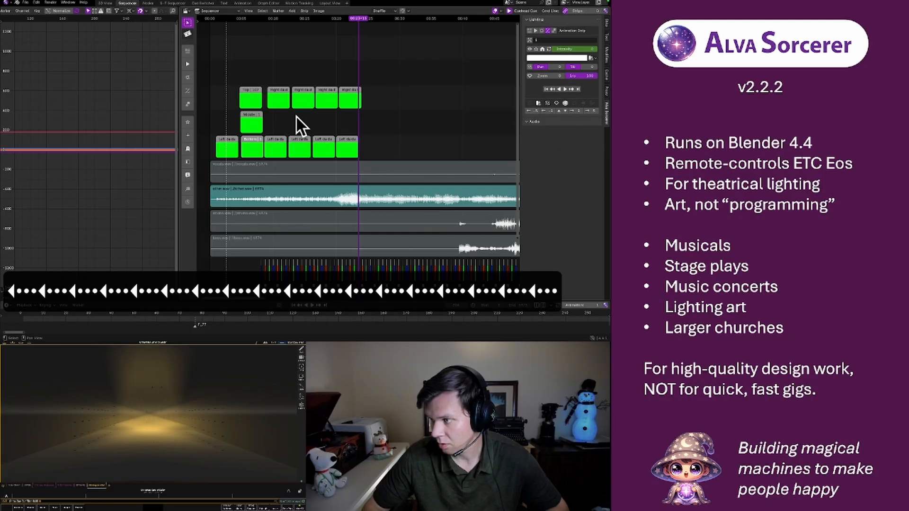
pyautogui.press('Left')
pyautogui.press('Left')
pyautogui.press('Left')
pyautogui.press('Left')
pyautogui.press('Left')
pyautogui.press('Left')
pyautogui.press('Left')
pyautogui.press('Left')
pyautogui.press('Left')
pyautogui.press('Left')
pyautogui.press('Left')
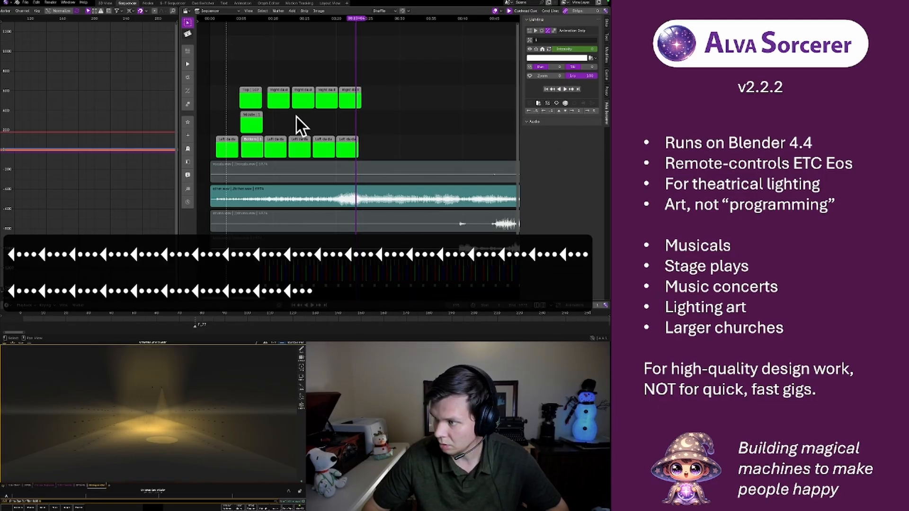
pyautogui.press('Left')
pyautogui.press('Left')
pyautogui.press('Left')
pyautogui.press('Left')
pyautogui.press('Left')
pyautogui.press('Left')
pyautogui.press('Left')
pyautogui.press('Left')
pyautogui.press('Left')
pyautogui.press('Left')
pyautogui.press('Left')
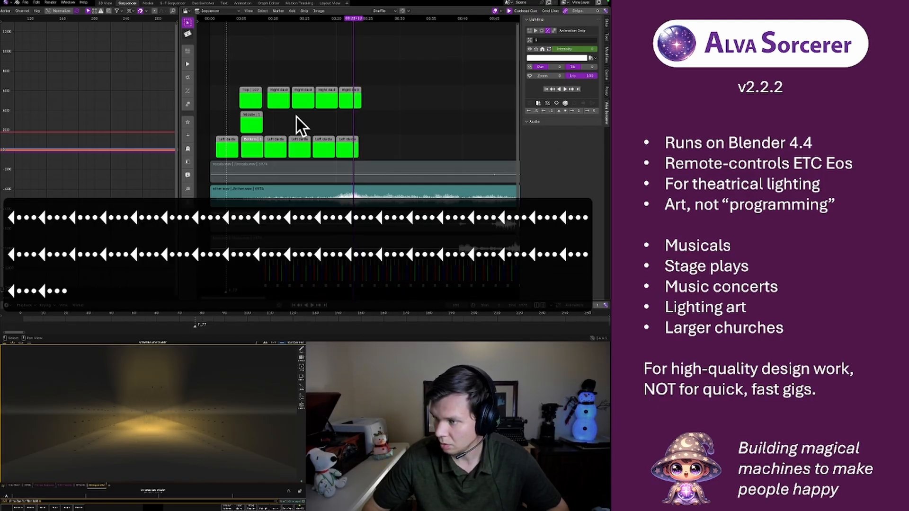
pyautogui.press('Left')
pyautogui.press('Left')
pyautogui.press('Left')
pyautogui.press('Left')
pyautogui.press('Left')
pyautogui.press('Left')
pyautogui.press('Left')
pyautogui.press('Left')
pyautogui.press('Left')
pyautogui.press('Left')
pyautogui.press('Left')
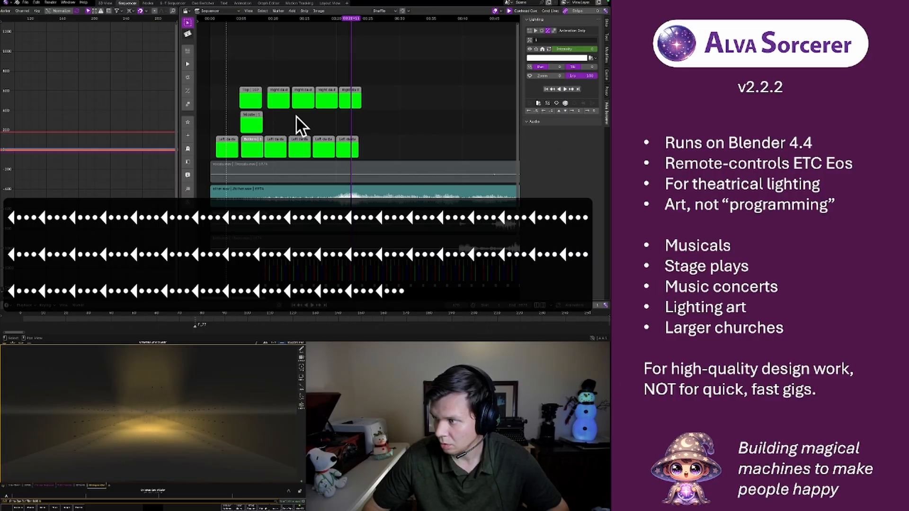
pyautogui.press('Left')
pyautogui.press('Left')
pyautogui.press('Left')
pyautogui.press('Left')
pyautogui.press('Left')
pyautogui.press('Left')
pyautogui.press('Left')
pyautogui.press('Left')
pyautogui.press('Left')
pyautogui.press('Left')
pyautogui.press('Left')
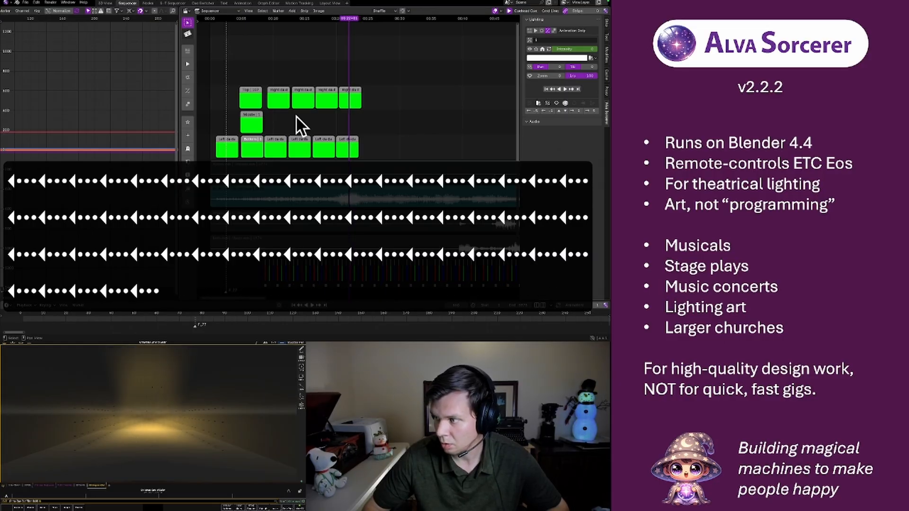
pyautogui.press('Left')
pyautogui.press('Left')
pyautogui.press('Left')
pyautogui.press('Left')
pyautogui.press('Left')
pyautogui.press('Left')
pyautogui.press('Left')
pyautogui.press('Left')
pyautogui.press('Left')
pyautogui.press('Left')
pyautogui.press('Left')
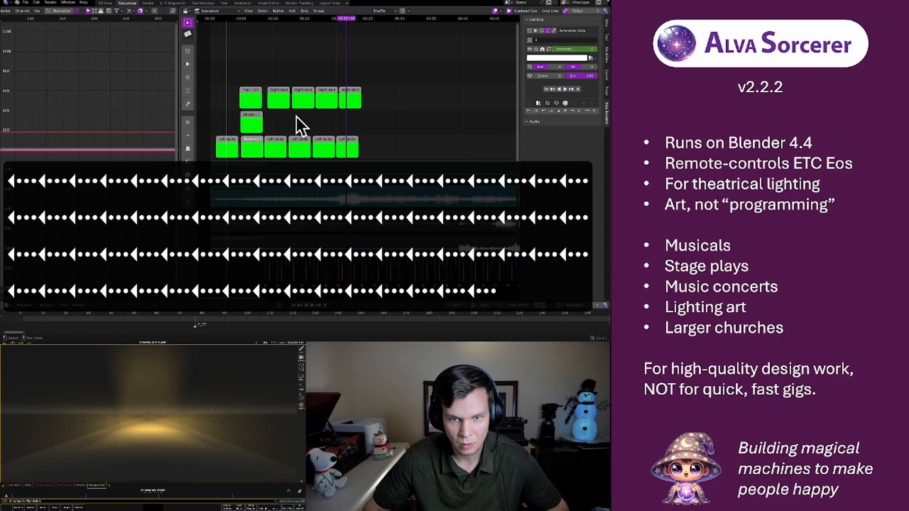
pyautogui.press('Left')
pyautogui.press('Left')
pyautogui.press('Left')
pyautogui.press('Left')
pyautogui.press('Left')
pyautogui.press('Left')
pyautogui.press('Left')
pyautogui.press('Left')
pyautogui.press('Left')
pyautogui.press('Left')
pyautogui.press('Left')
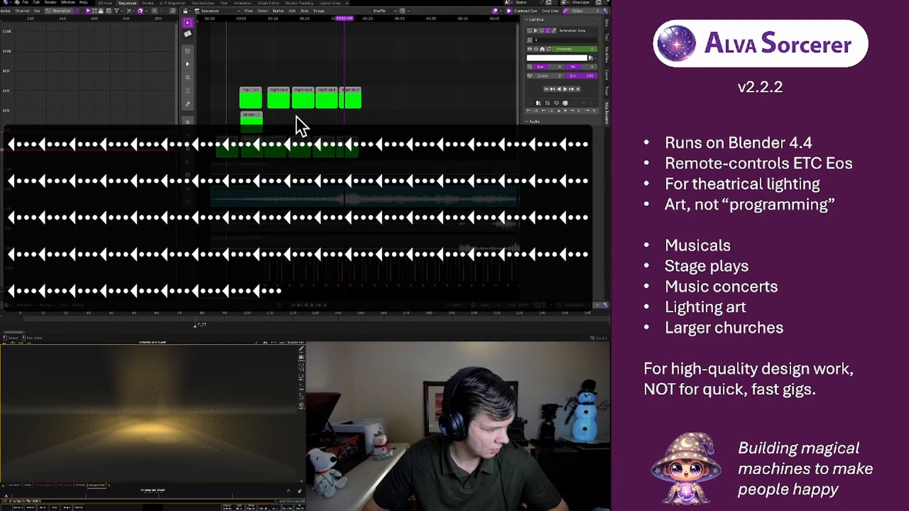
pyautogui.press('Left')
pyautogui.press('Left')
pyautogui.press('Left')
pyautogui.press('Left')
pyautogui.press('Left')
pyautogui.press('Left')
pyautogui.press('Left')
pyautogui.press('Left')
pyautogui.press('Left')
pyautogui.press('Left')
pyautogui.press('Left')
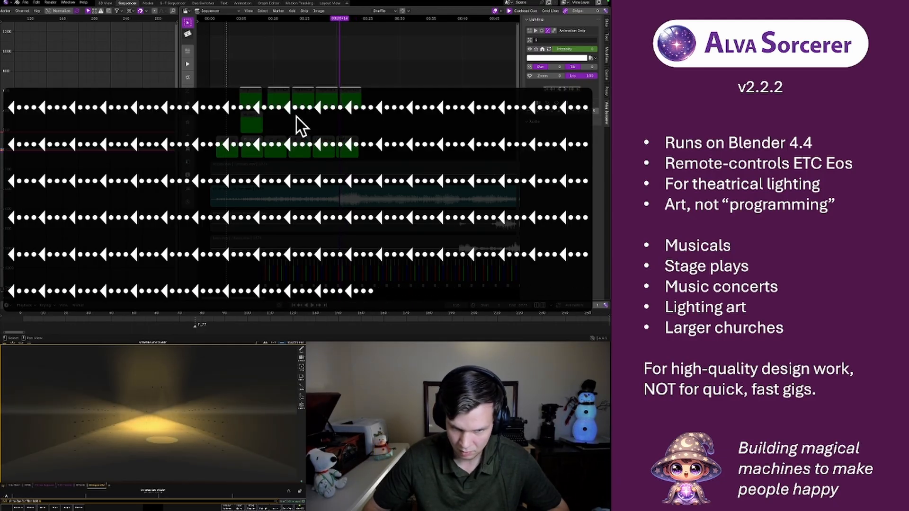
# Step backward frame by frame into the end of the fourth upper green strip, examining the light sweep on the stage
pyautogui.press('Left')
pyautogui.press('Left')
pyautogui.press('Left')
pyautogui.press('Left')
pyautogui.press('Left')
pyautogui.press('Left')
pyautogui.press('Left')
pyautogui.press('Left')
pyautogui.press('Left')
pyautogui.press('Left')
pyautogui.press('Left')
pyautogui.press('Left')
pyautogui.press('Left')
pyautogui.press('Left')
pyautogui.press('Left')
pyautogui.press('Left')
pyautogui.press('Left')
pyautogui.press('Left')
pyautogui.press('Left')
pyautogui.press('Left')
pyautogui.press('Left')
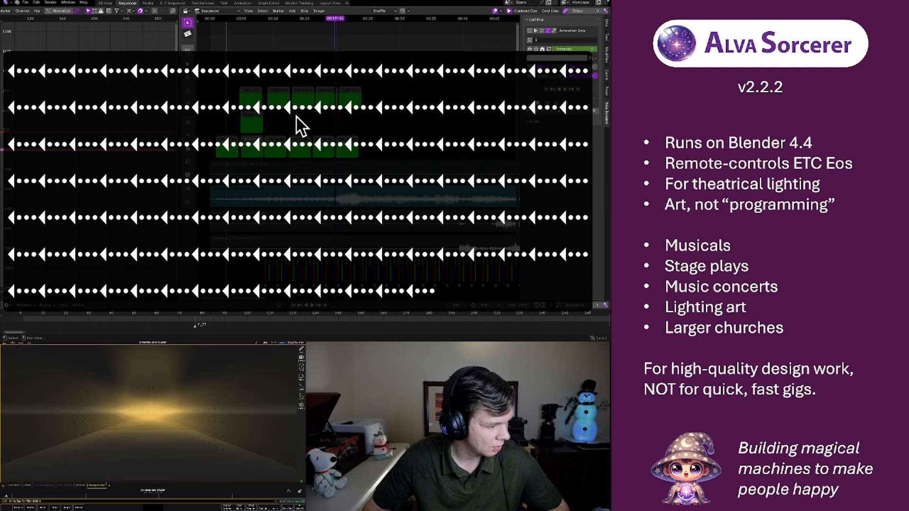
pyautogui.press('Left')
pyautogui.press('Left')
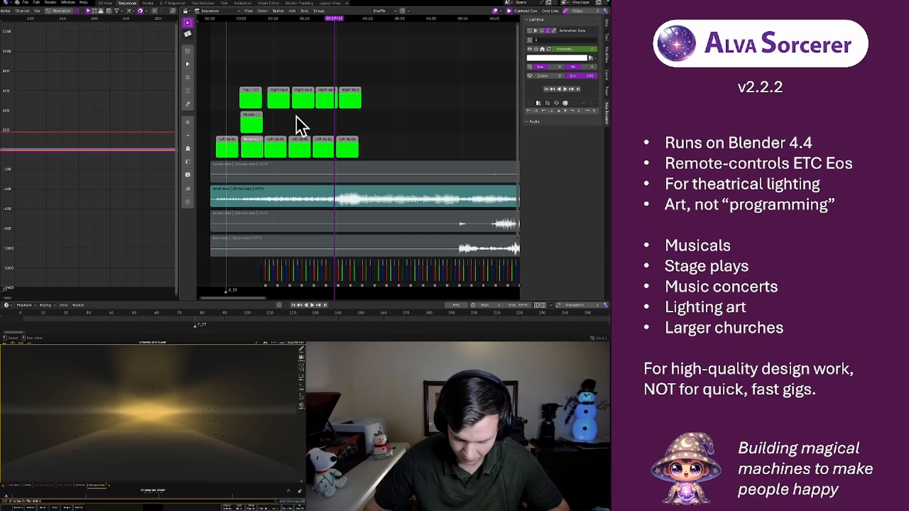
pyautogui.press('Left')
pyautogui.press('Left')
pyautogui.press('Left')
pyautogui.press('Left')
pyautogui.press('Left')
pyautogui.press('Left')
pyautogui.press('Left')
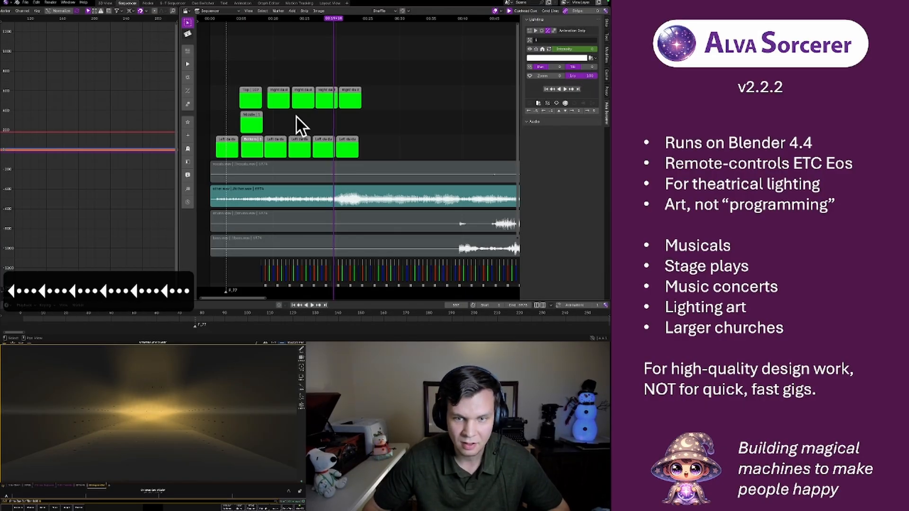
# Play the sequence from the third upper green strip to just past the last strip to review the light sweep
pyautogui.click(297, 19)
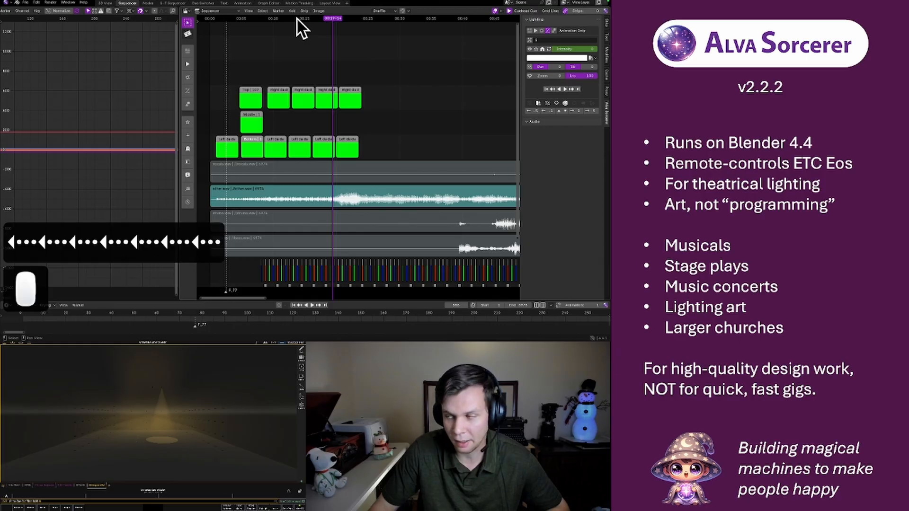
pyautogui.press('space')
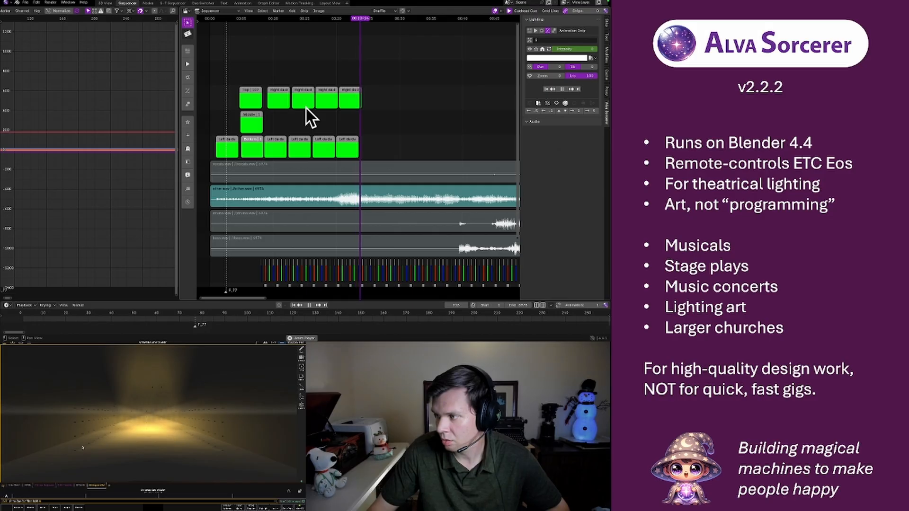
pyautogui.press('space')
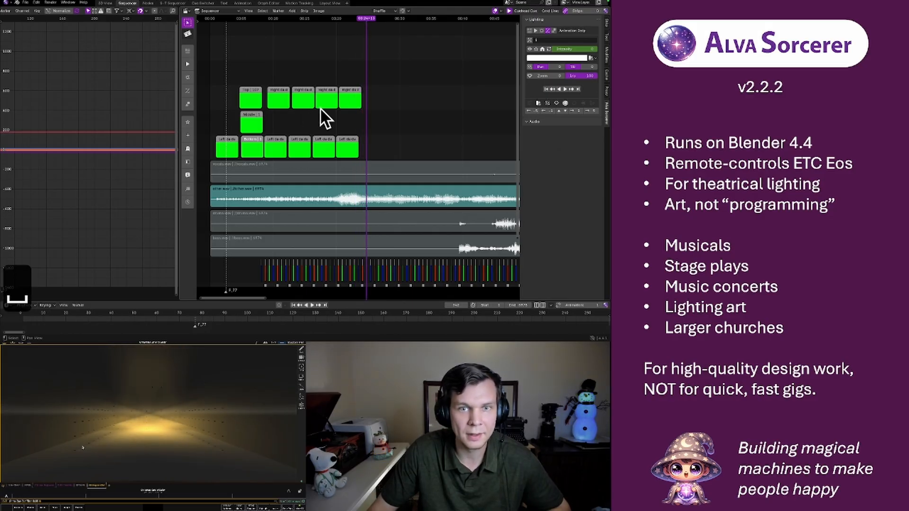
# Return to the 3D view workspace, go to frame 720, and keyframe the tilted box's intensity at 25
pyautogui.click(106, 3)
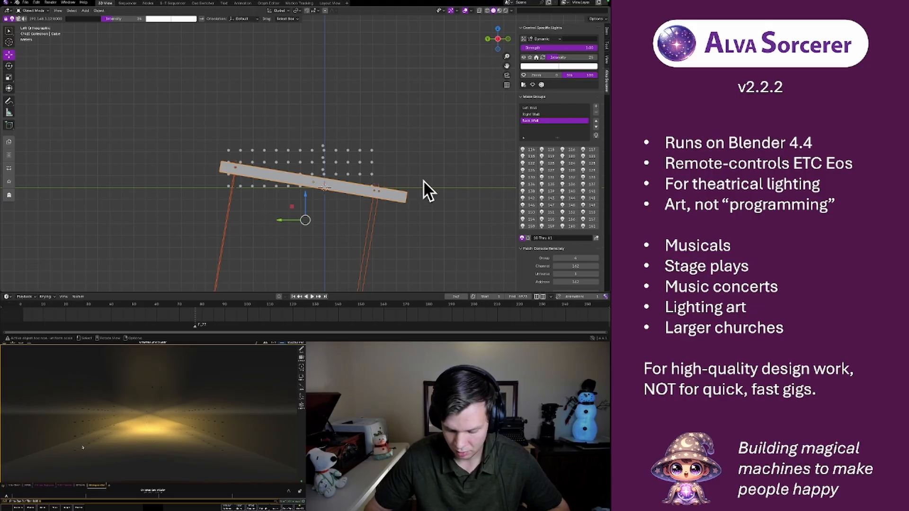
pyautogui.keyDown('alt'); pyautogui.scroll(-10, 422, 180); pyautogui.keyUp('alt')
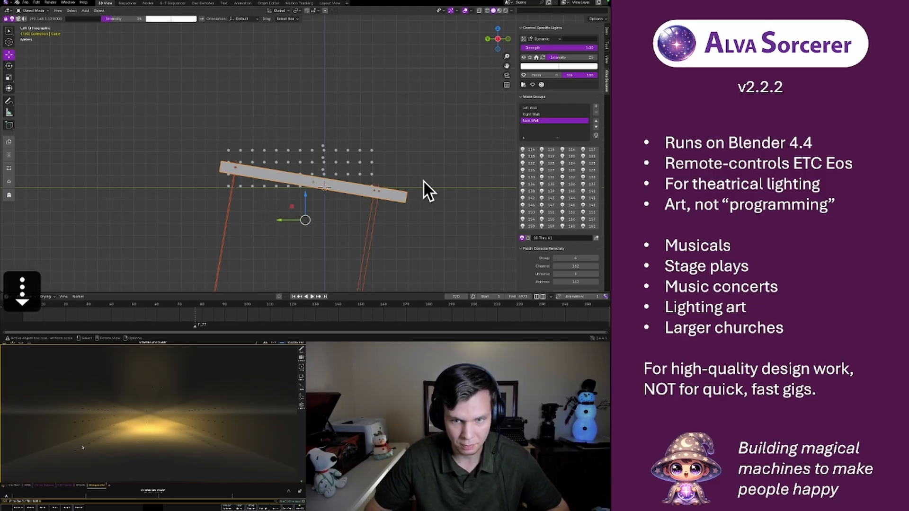
pyautogui.keyDown('alt'); pyautogui.scroll(-20, 422, 180); pyautogui.keyUp('alt')
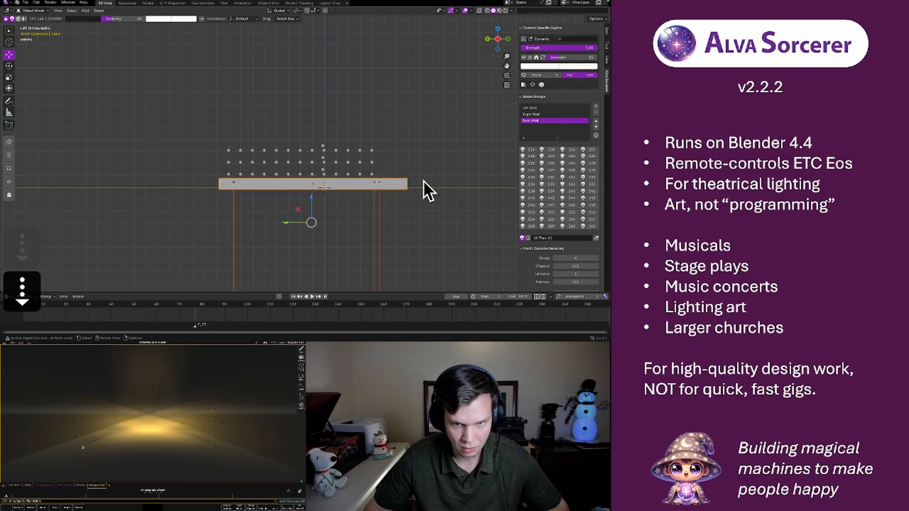
pyautogui.keyDown('alt'); pyautogui.scroll(20, 422, 179); pyautogui.keyUp('alt')
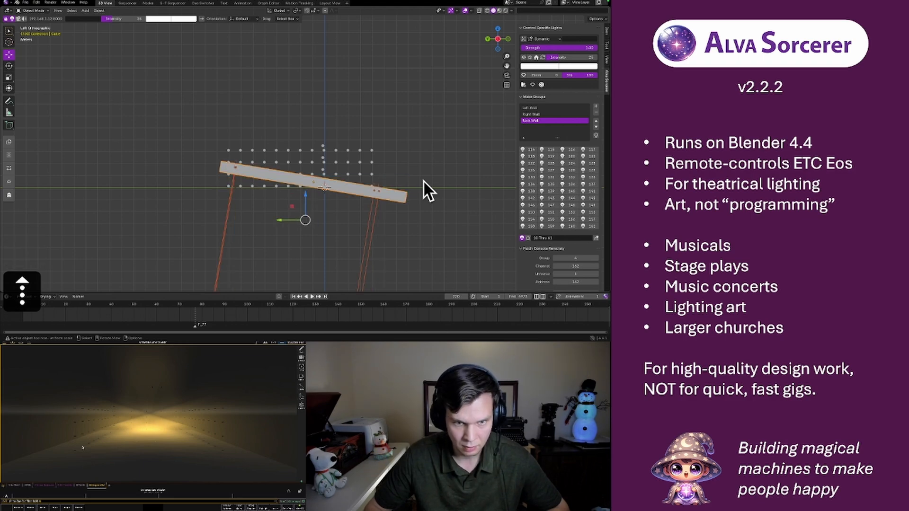
pyautogui.click(392, 195)
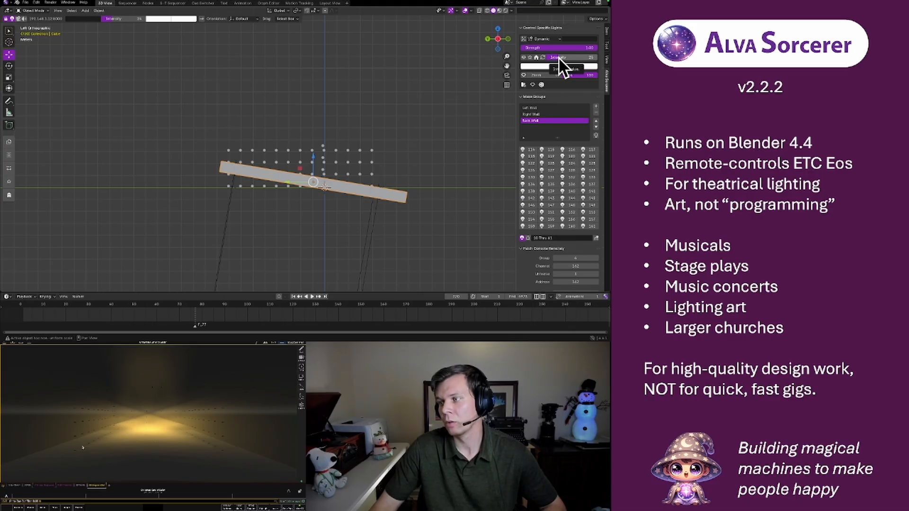
pyautogui.press('i')
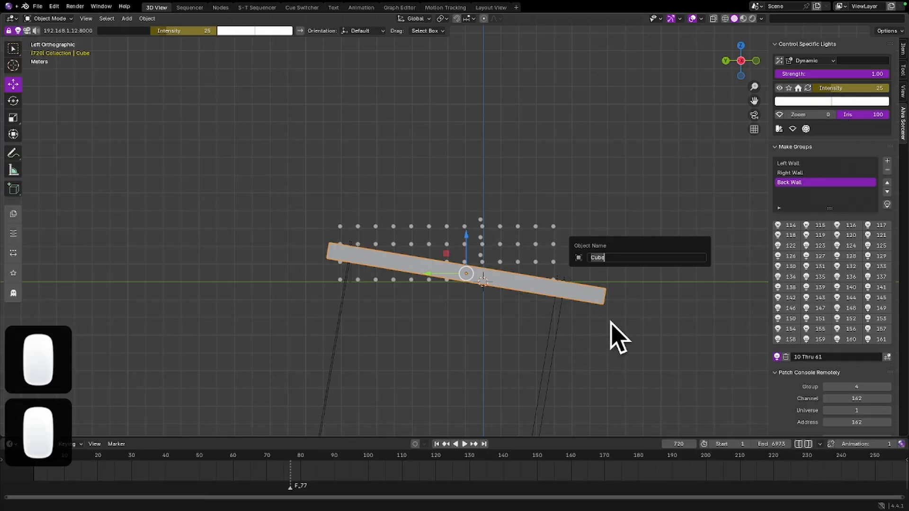
# Switch to the Layout View workspace and find the four sun lights in the main collection of the object list
pyautogui.moveTo(641, 314); pyautogui.dragTo(627, 329, button='middle')
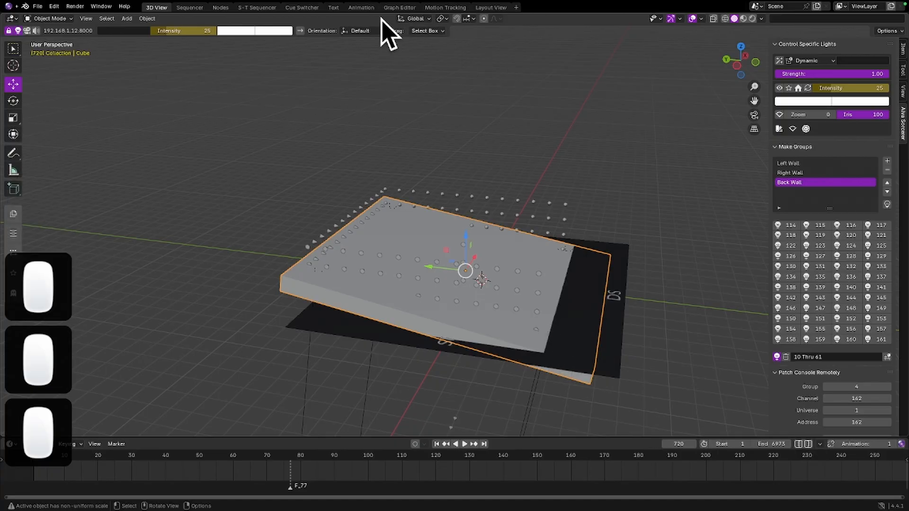
pyautogui.click(489, 7)
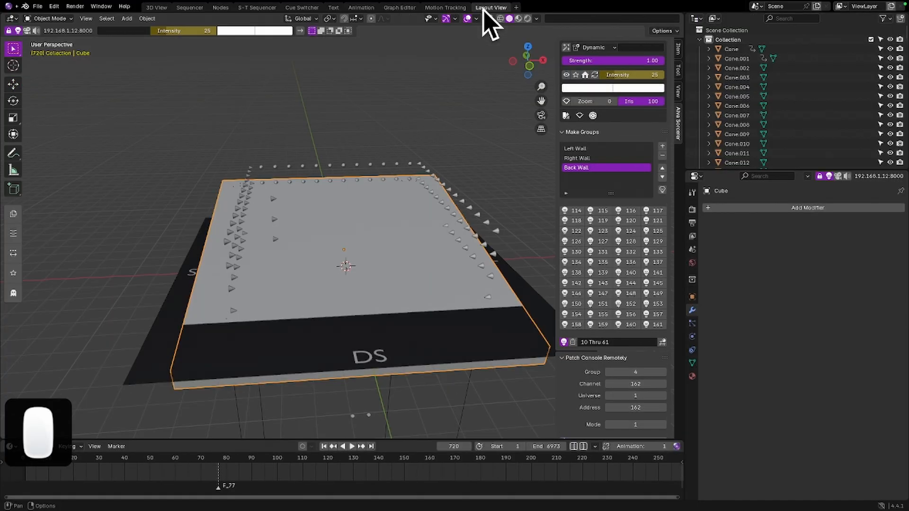
pyautogui.click(699, 40)
pyautogui.click(701, 58)
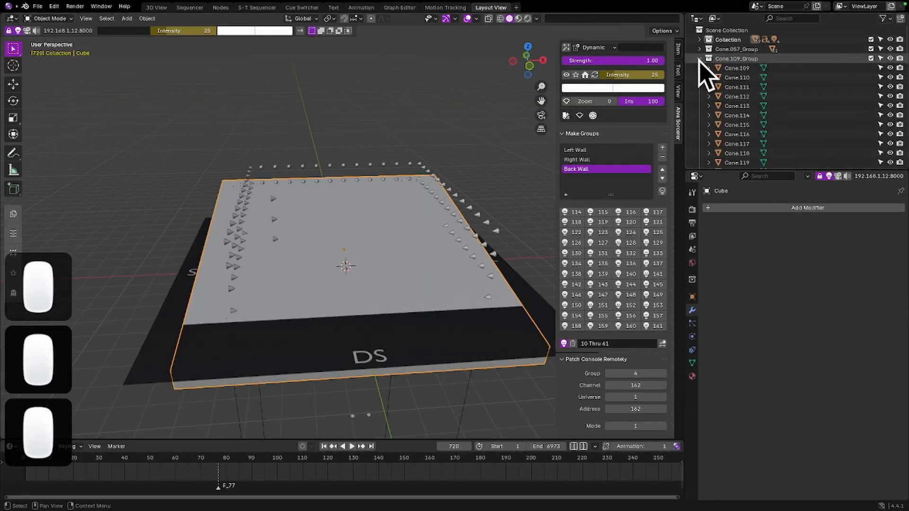
pyautogui.click(700, 59)
pyautogui.click(700, 40)
pyautogui.scroll(-5, 719, 68)
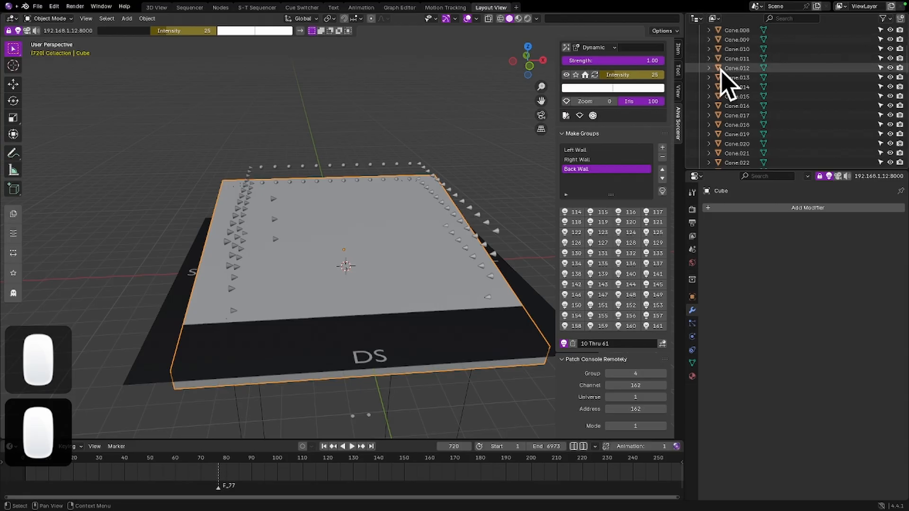
pyautogui.scroll(-15, 727, 94)
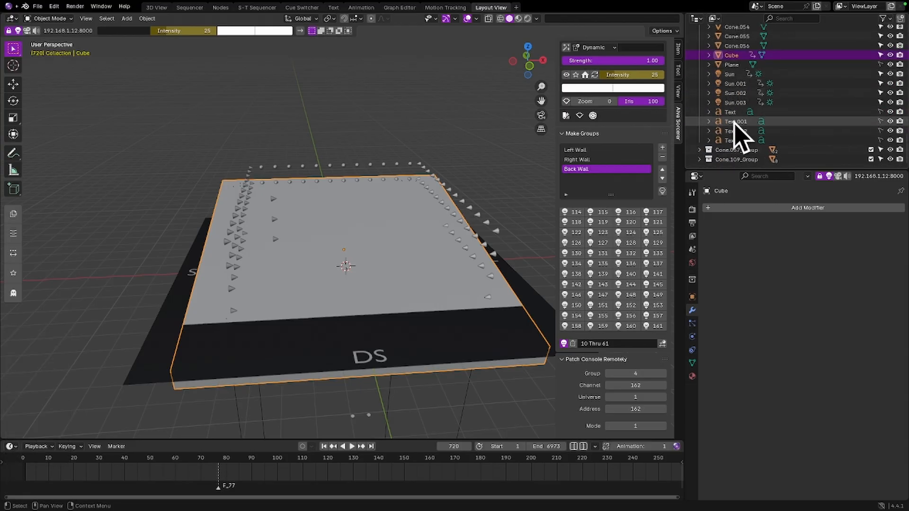
# Keyframe the intensity of Sun, Sun.001, Sun.002 and Sun.003 at 25 on frame 720
pyautogui.click(731, 75)
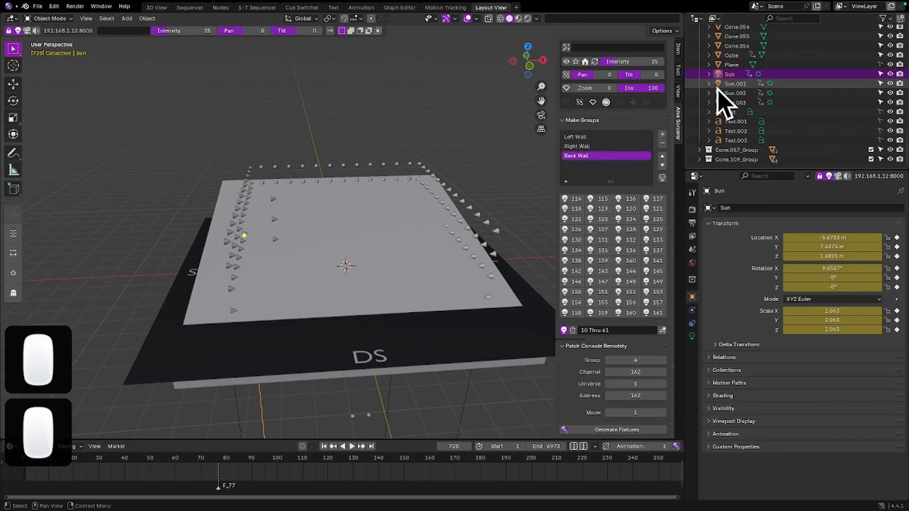
pyautogui.scroll(2, 642, 114)
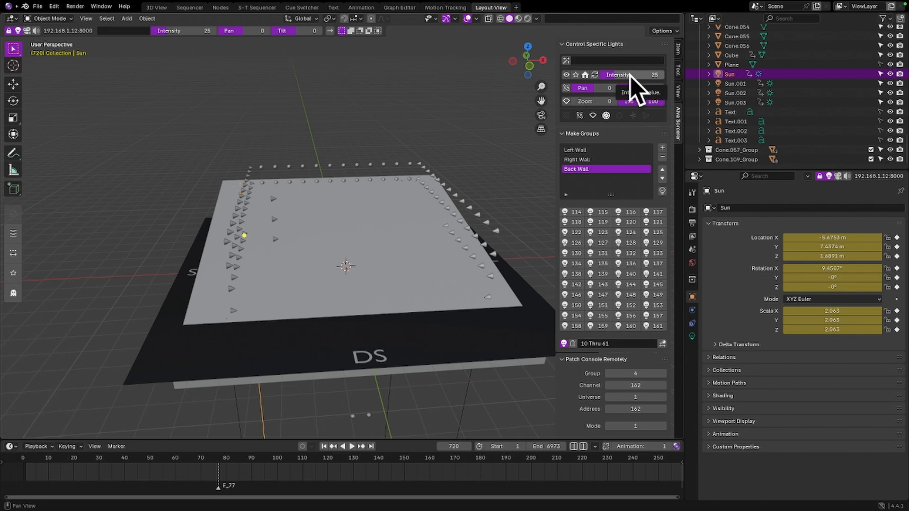
pyautogui.click(733, 84)
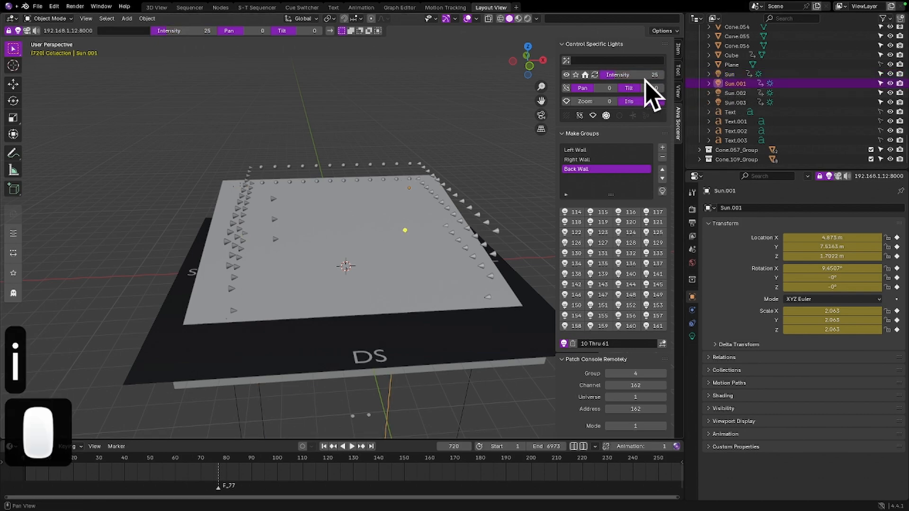
pyautogui.click(733, 93)
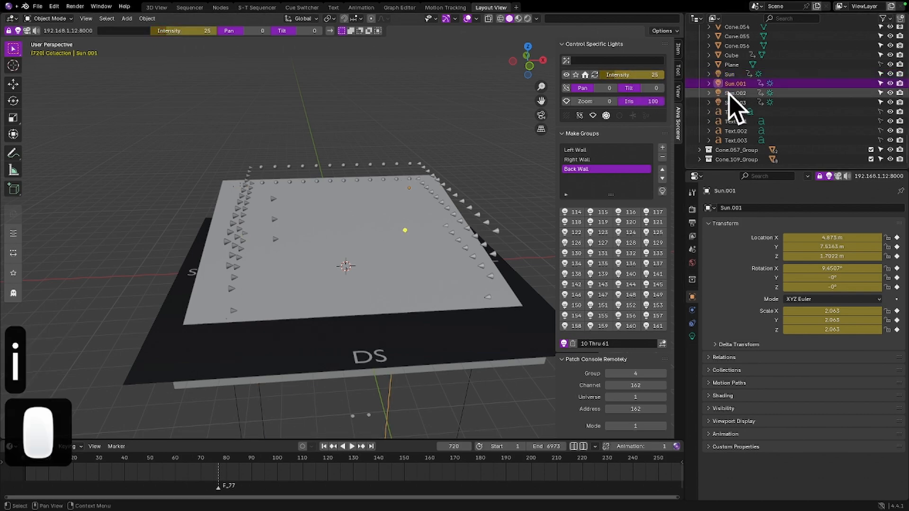
pyautogui.click(732, 103)
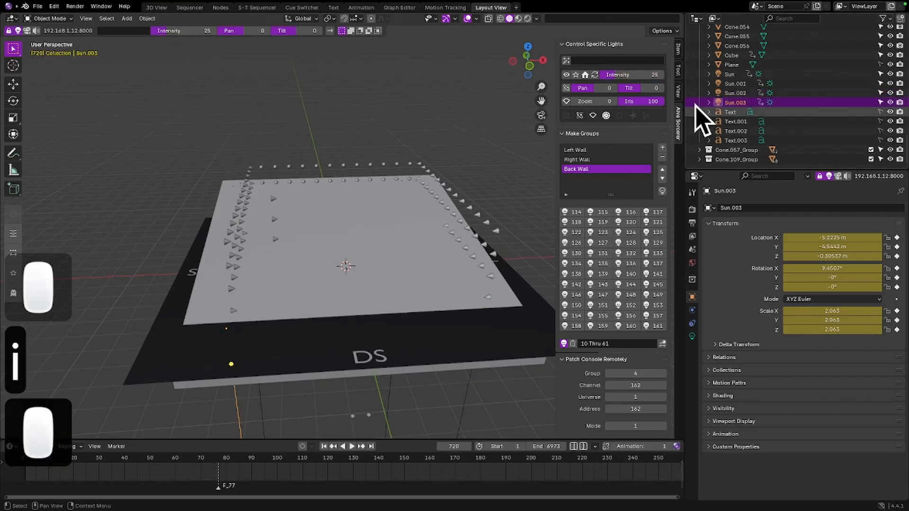
pyautogui.press('i')
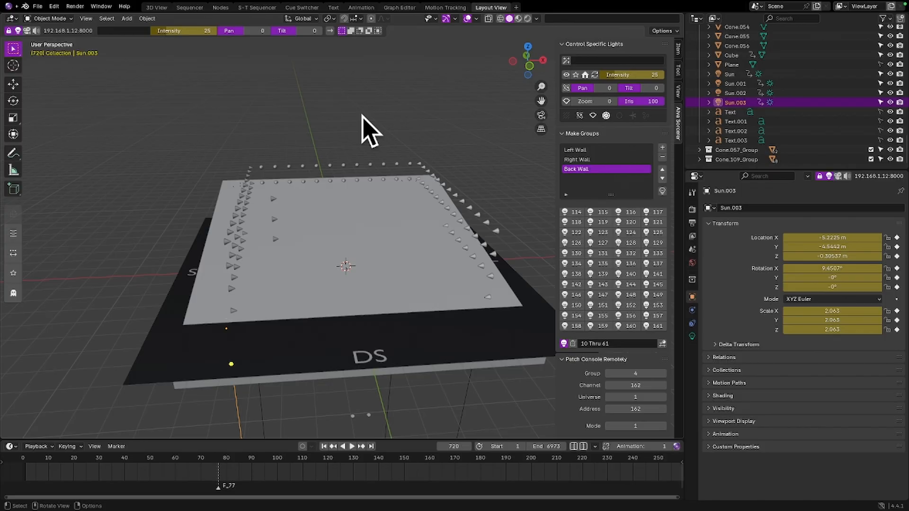
# Advance to frame 736, and set and keyframe the intensity of Sun.003 at 0
pyautogui.press('Right')
pyautogui.press('Right')
pyautogui.press('Right')
pyautogui.press('Right')
pyautogui.press('Right')
pyautogui.press('Right')
pyautogui.press('Right')
pyautogui.press('Right')
pyautogui.press('Right')
pyautogui.press('Right')
pyautogui.press('Right')
pyautogui.press('Right')
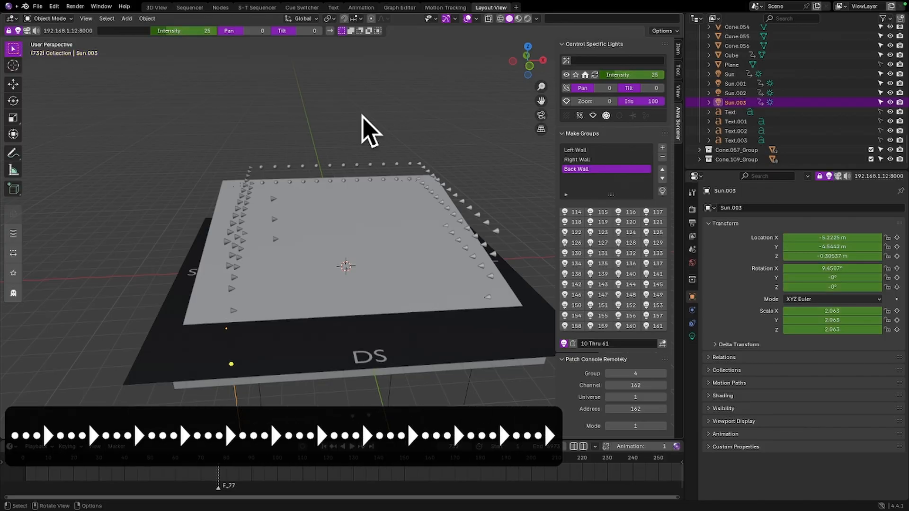
pyautogui.press('Right')
pyautogui.press('Right')
pyautogui.press('Right')
pyautogui.press('Right')
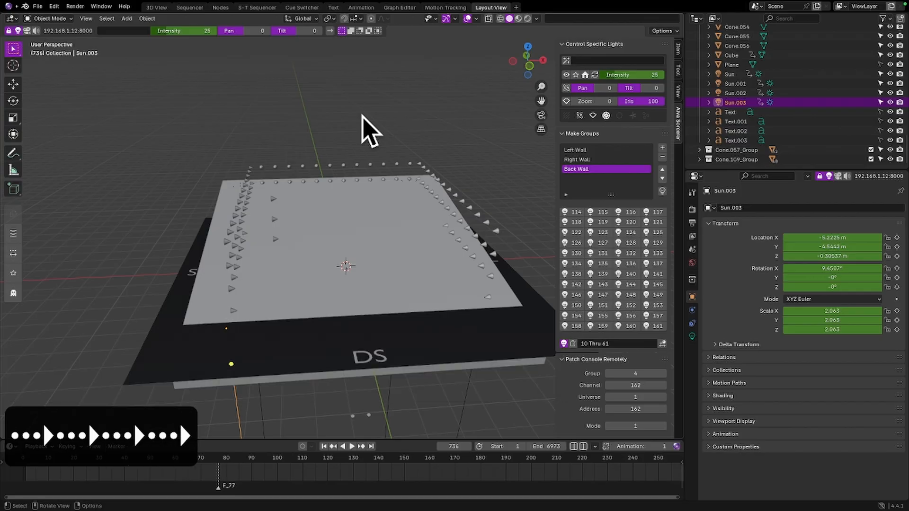
pyautogui.moveTo(632, 75); pyautogui.dragTo(610, 75)
pyautogui.press('i')
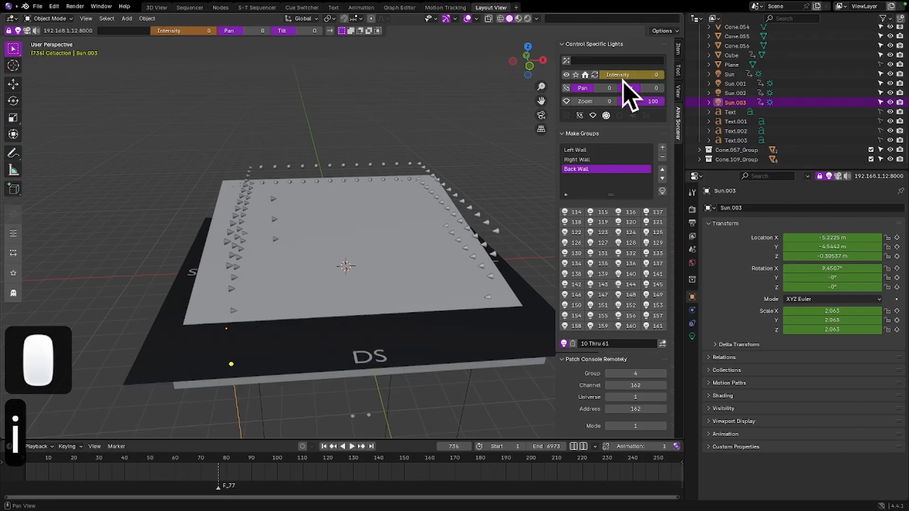
# Set and keyframe the intensity of Sun.002, Sun.001 and Sun at 0 on frame 736
pyautogui.click(734, 93)
pyautogui.moveTo(640, 74); pyautogui.dragTo(625, 73)
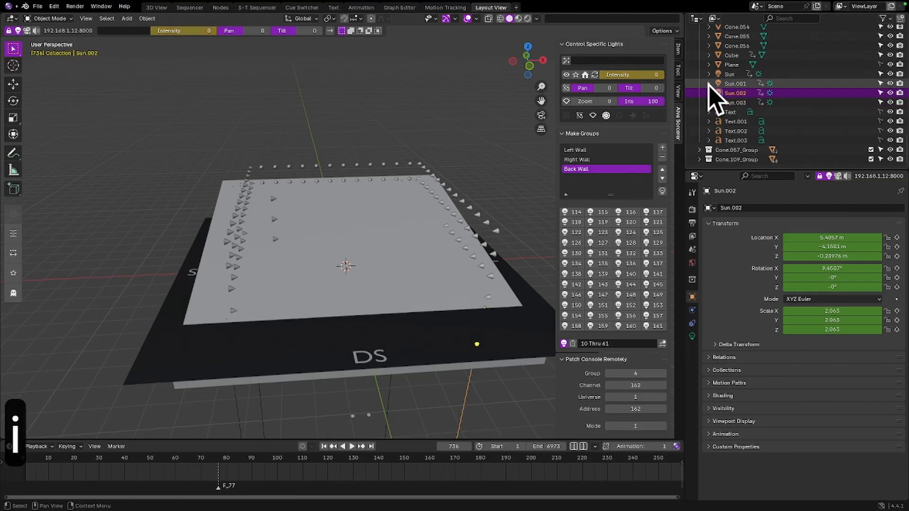
pyautogui.click(735, 83)
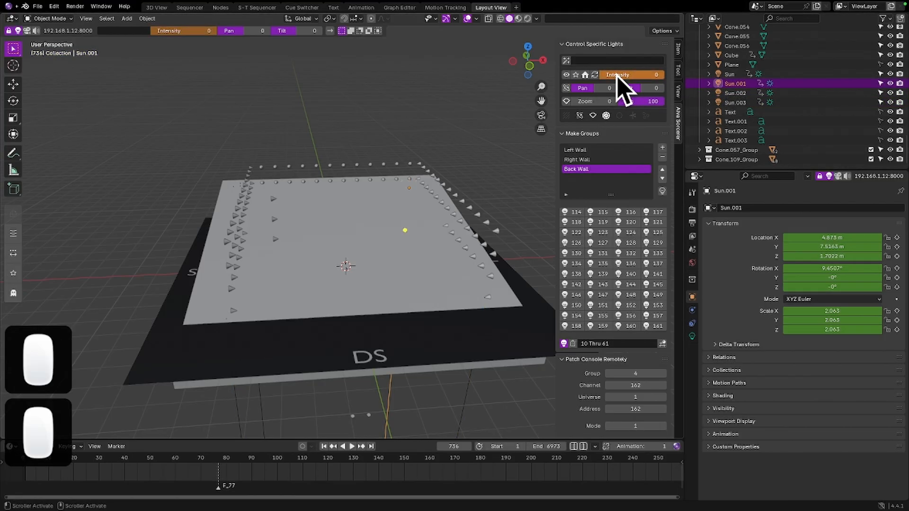
pyautogui.press('i')
pyautogui.click(731, 74)
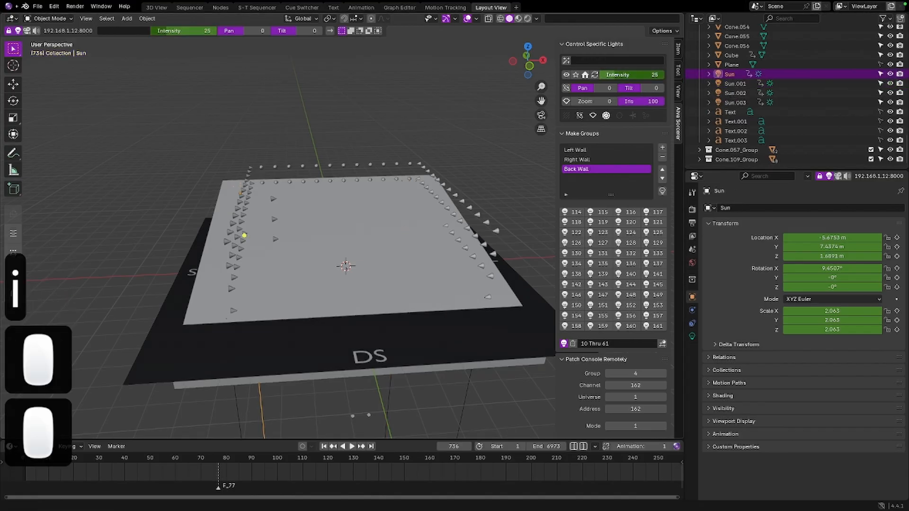
pyautogui.press('i')
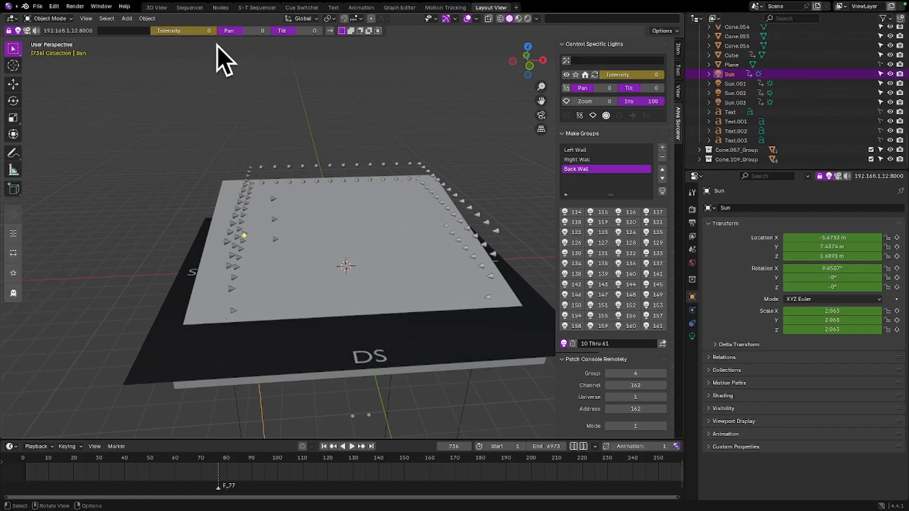
# Switch to the sequencer workspace and play from about 11 seconds past the last strip to review the fade-out
pyautogui.click(189, 7)
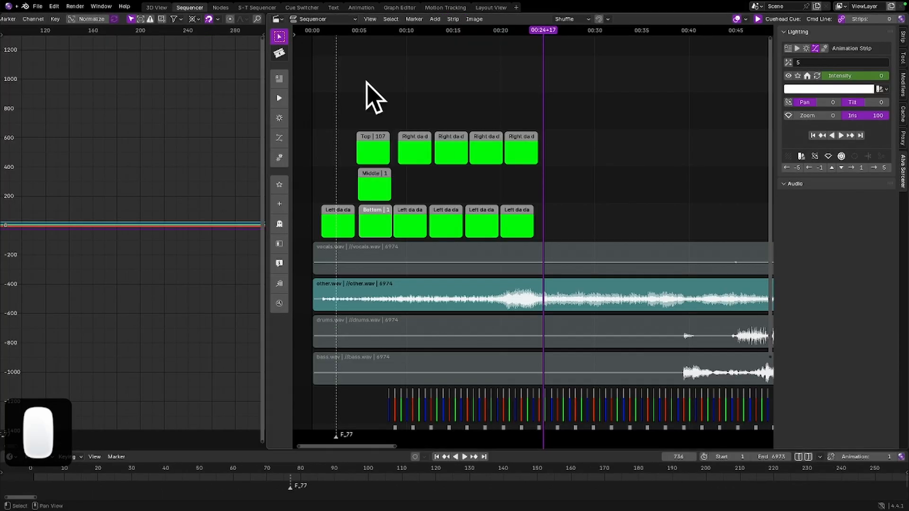
pyautogui.click(416, 30)
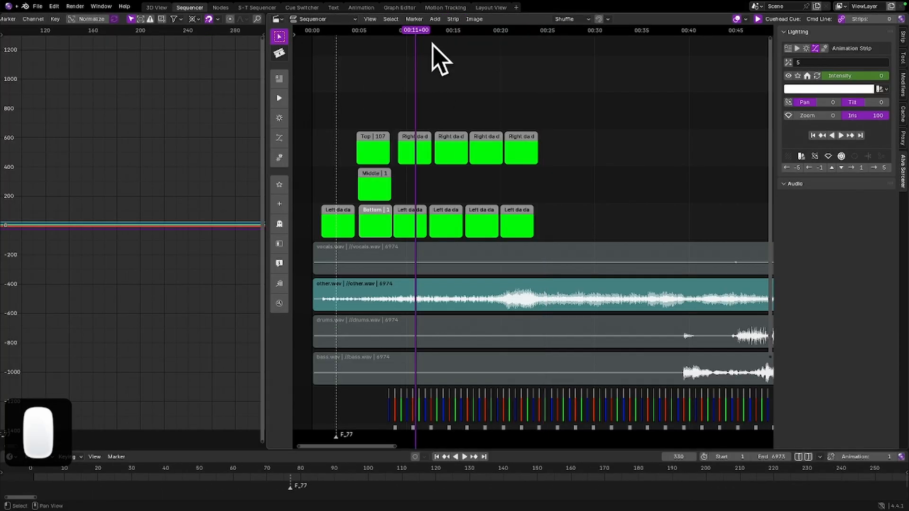
pyautogui.press('space')
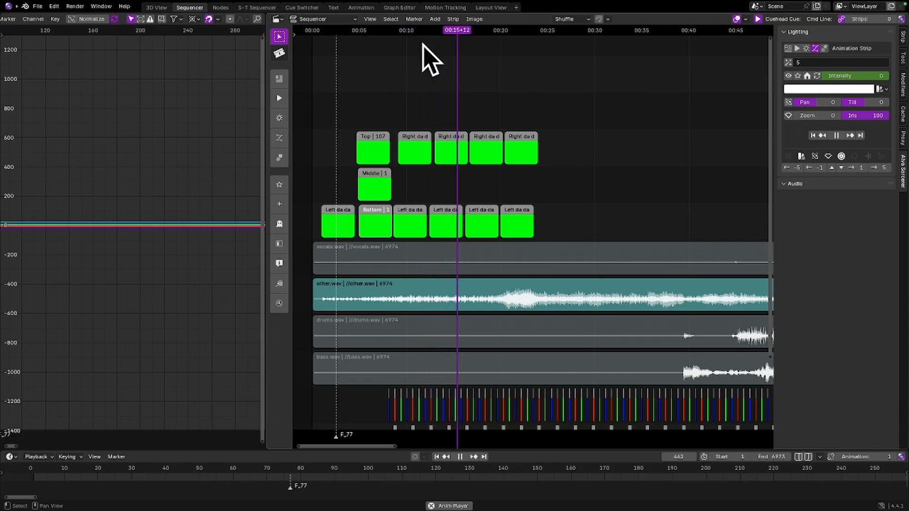
pyautogui.press('space')
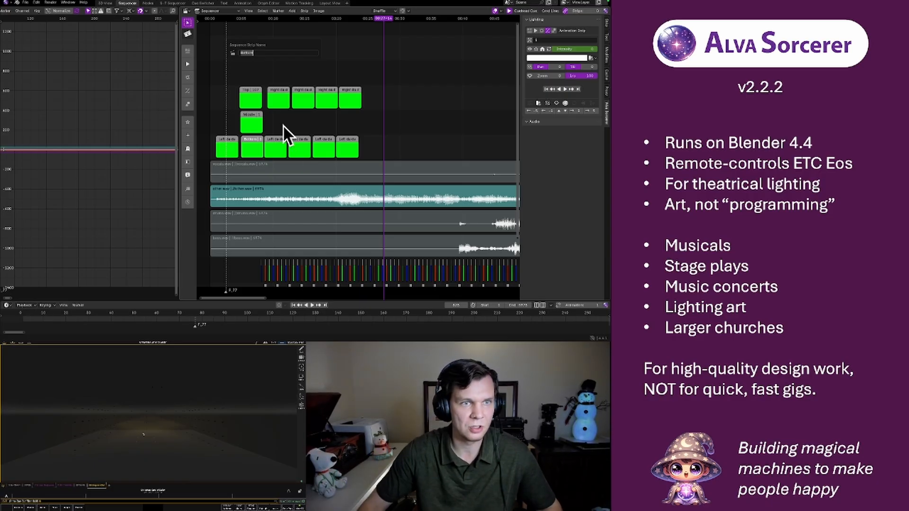
# Switch to the 3D View workspace and inspect the lighting controls of the box and its corner light Sun.002
pyautogui.click(103, 5)
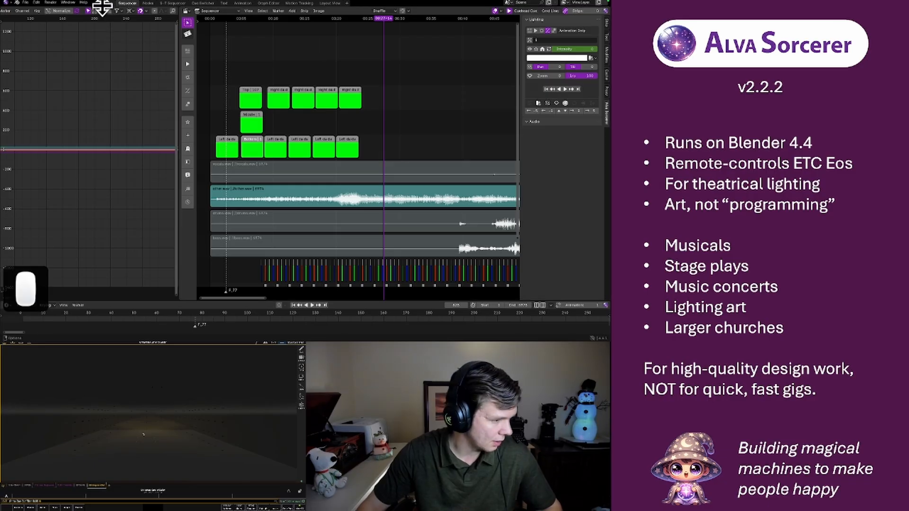
pyautogui.click(105, 3)
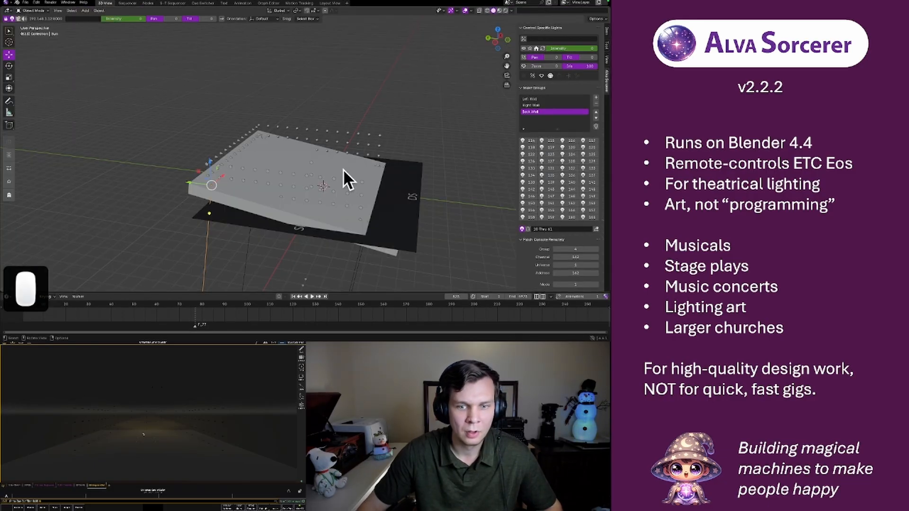
pyautogui.click(323, 186)
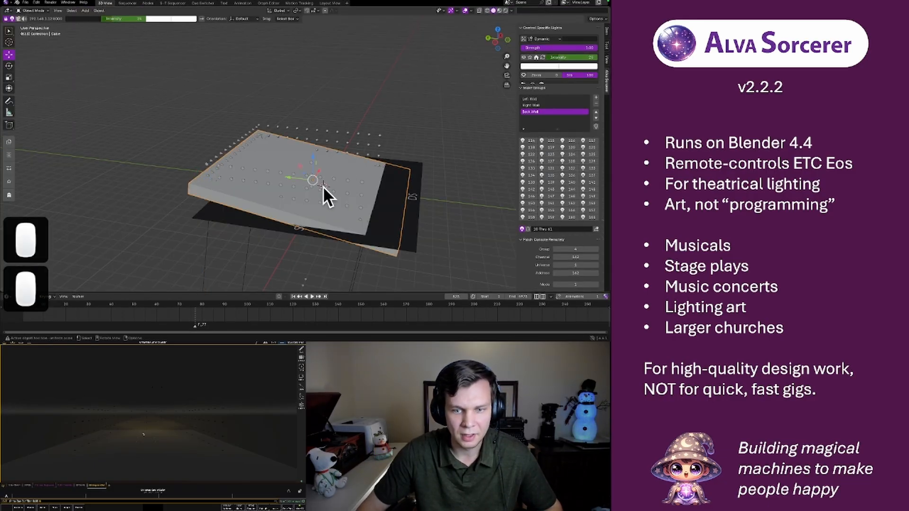
pyautogui.click(379, 163)
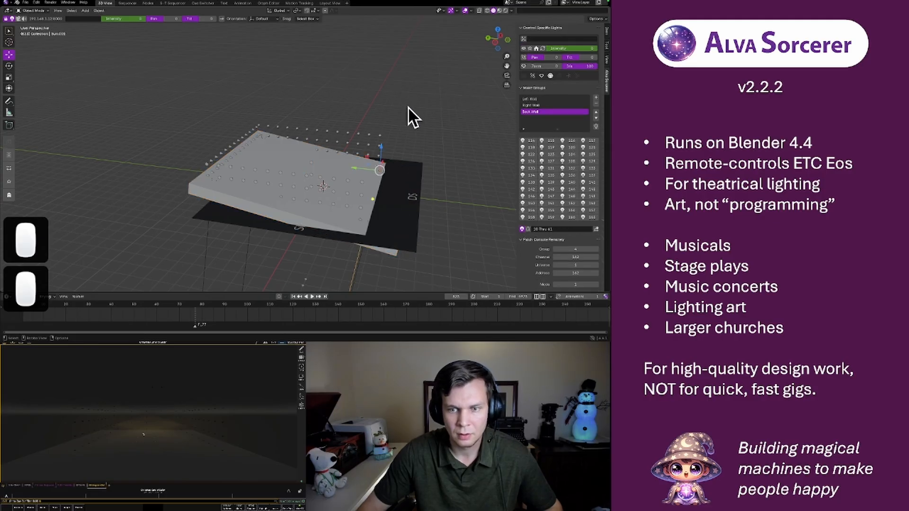
pyautogui.hotkey('shift', 'a')
pyautogui.moveTo(412, 106)
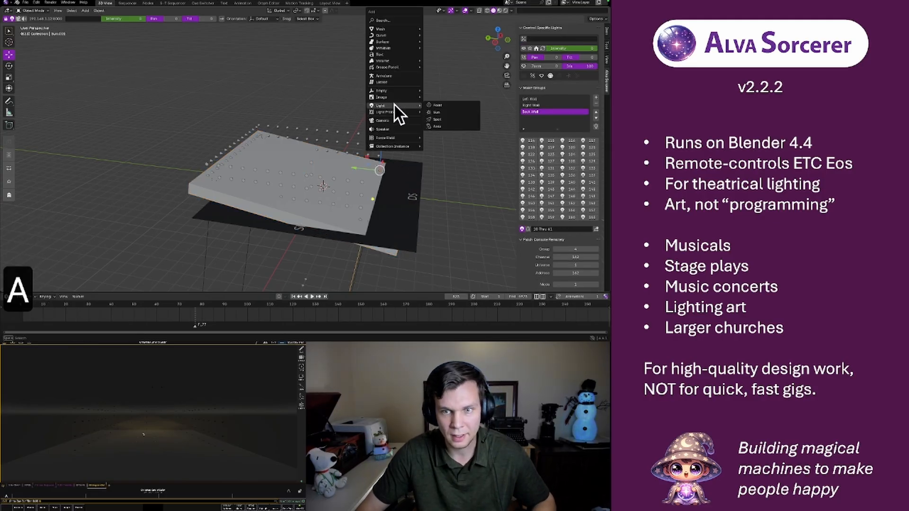
pyautogui.click(455, 88)
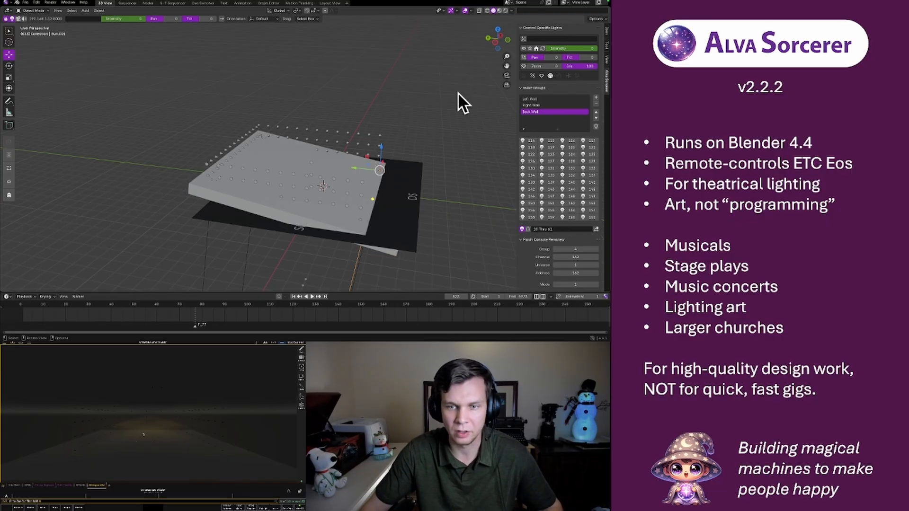
pyautogui.click(404, 124)
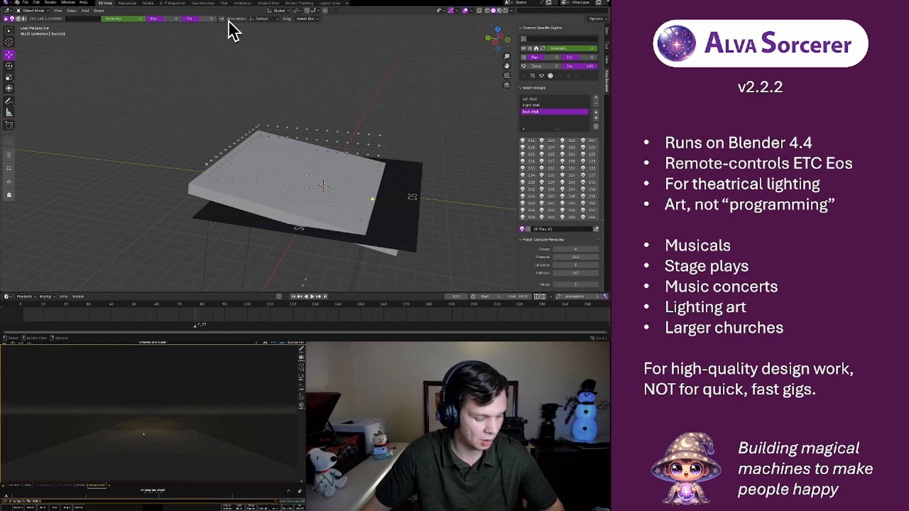
pyautogui.press('F3')
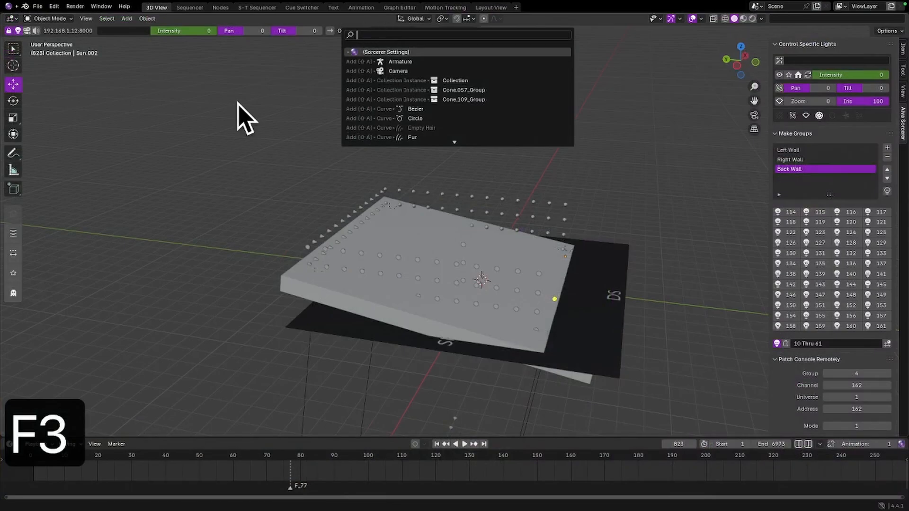
pyautogui.click(157, 66)
# Switch to the Graph Editor workspace and add a new light controller assigned to channel 1
pyautogui.click(398, 7)
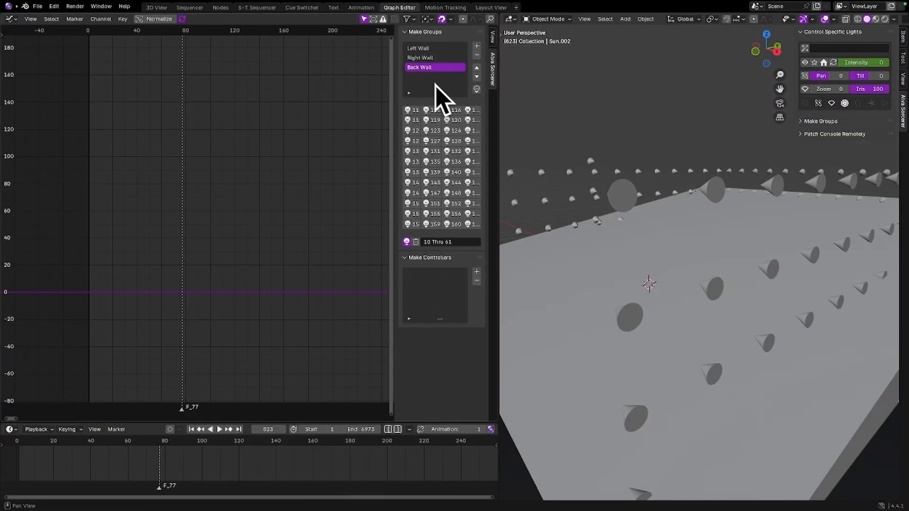
pyautogui.click(415, 32)
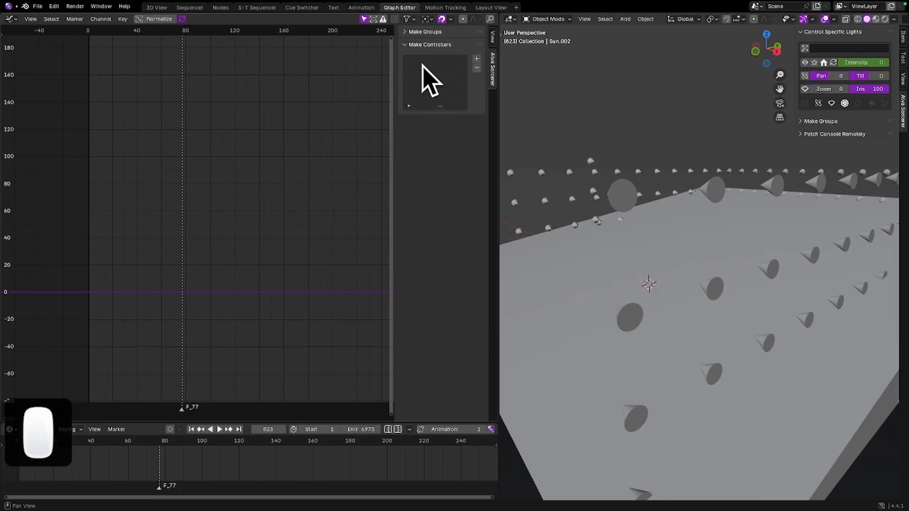
pyautogui.click(405, 32)
pyautogui.click(405, 32)
pyautogui.click(477, 59)
pyautogui.click(431, 120)
pyautogui.write('1')
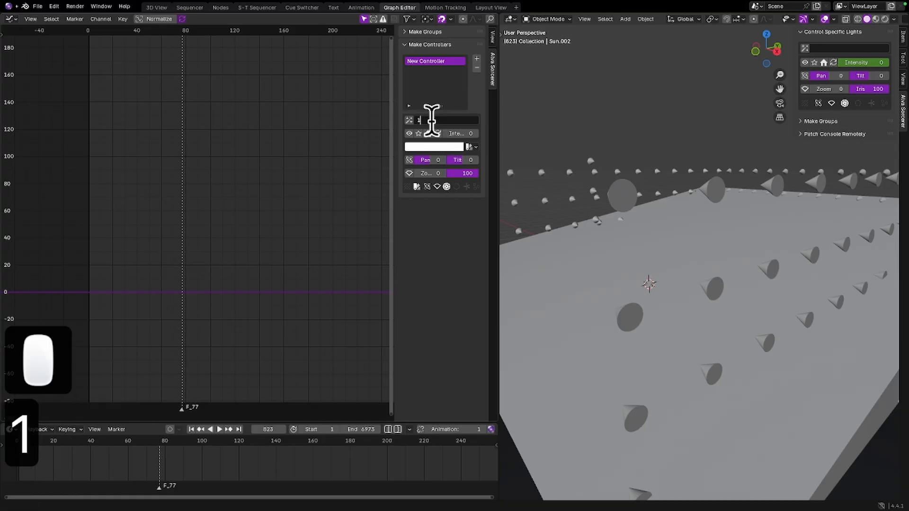
# Expand the Make Groups section and widen the graph editor's sidebar so the channel numbers are fully readable
pyautogui.click(407, 32)
pyautogui.click(406, 32)
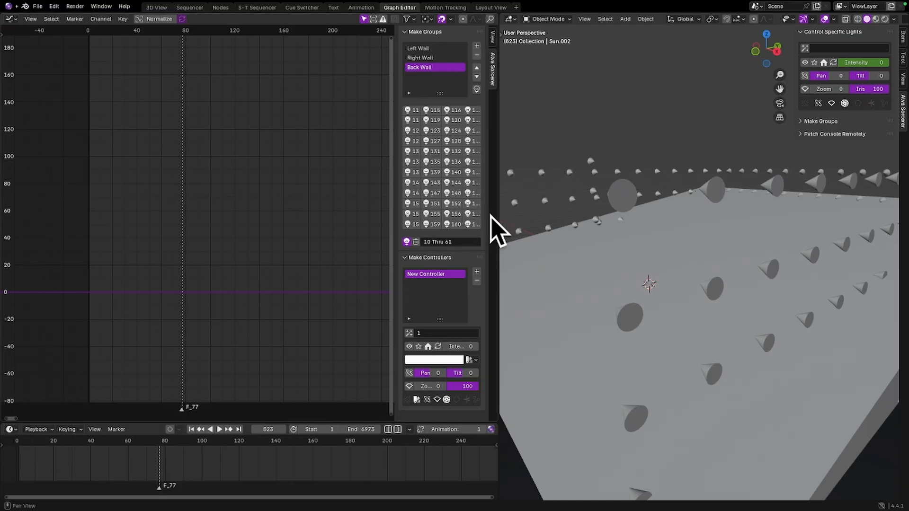
pyautogui.moveTo(487, 216); pyautogui.dragTo(523, 208)
pyautogui.moveTo(416, 215); pyautogui.dragTo(381, 222)
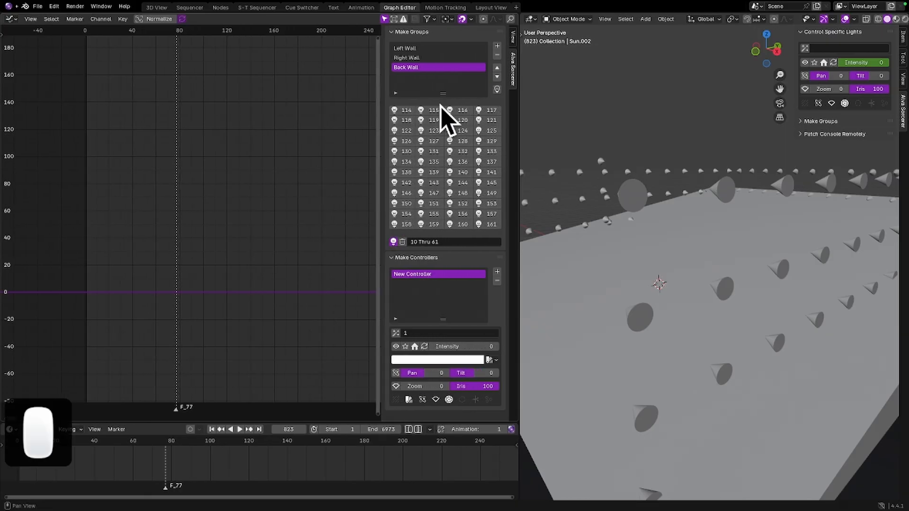
pyautogui.moveTo(441, 113); pyautogui.dragTo(439, 93, button='middle')
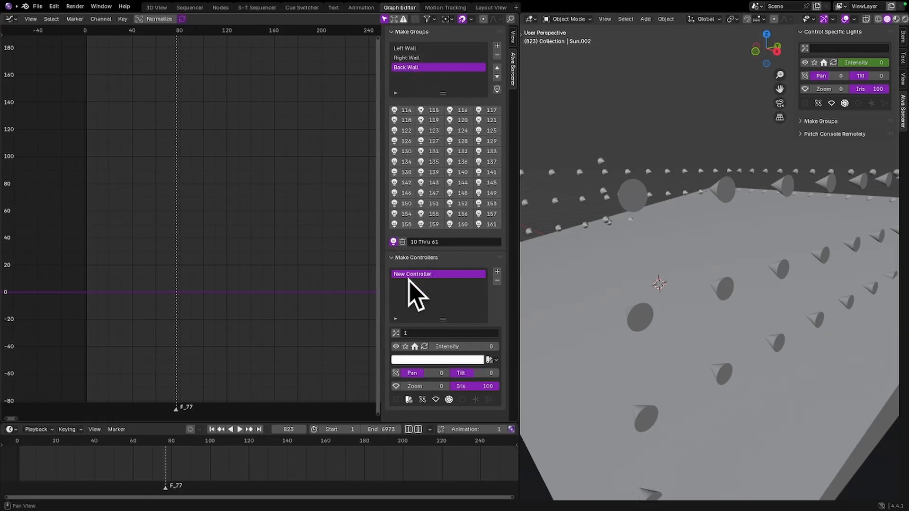
# Extend the new controller's channel range to 1-161 and try out its intensity
pyautogui.click(417, 333)
pyautogui.click(419, 331)
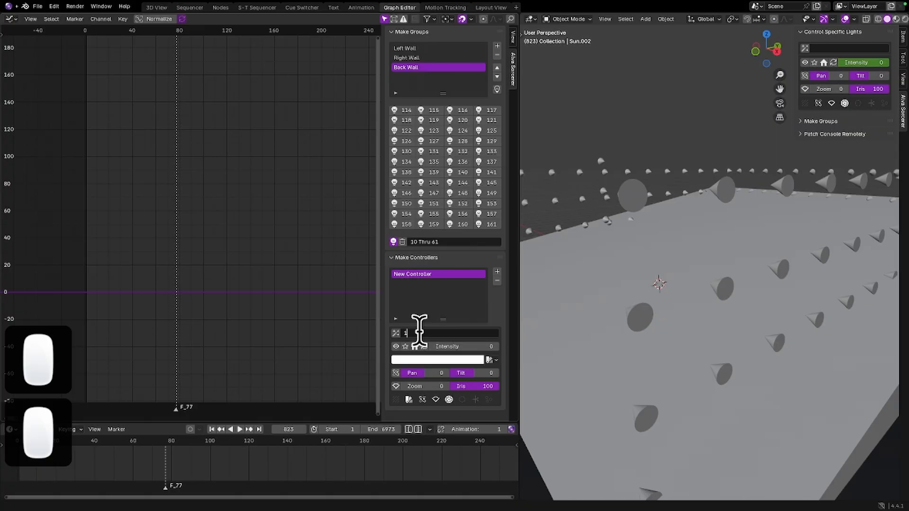
pyautogui.write('-61')
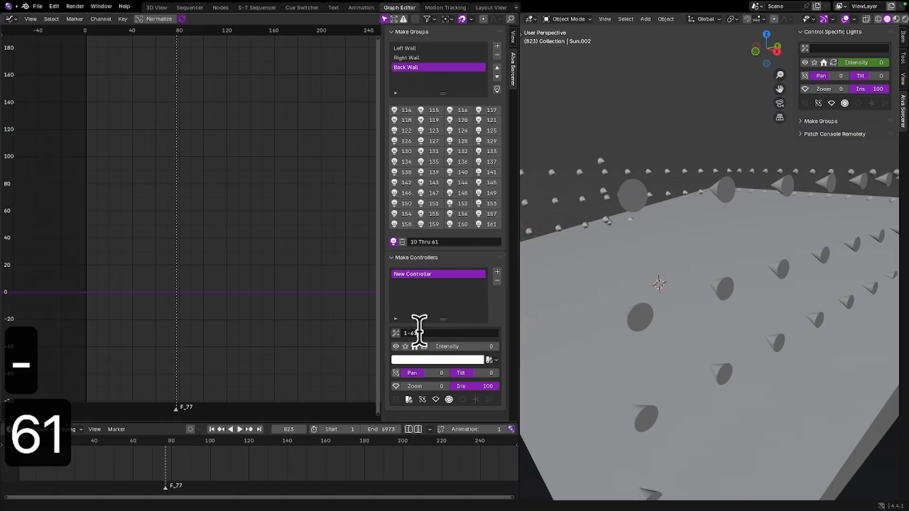
pyautogui.press('BackSpace')
pyautogui.press('BackSpace')
pyautogui.write('16')
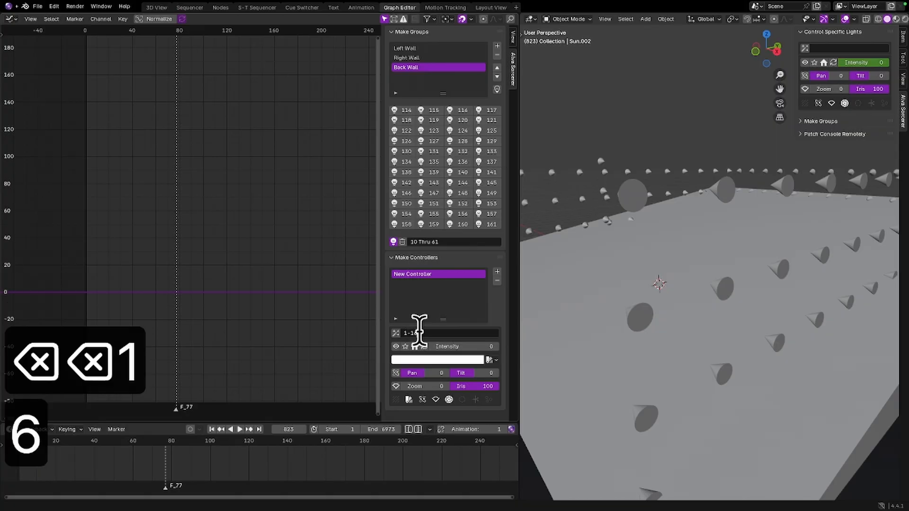
pyautogui.write('1')
pyautogui.press('Return')
pyautogui.moveTo(440, 347); pyautogui.dragTo(481, 346)
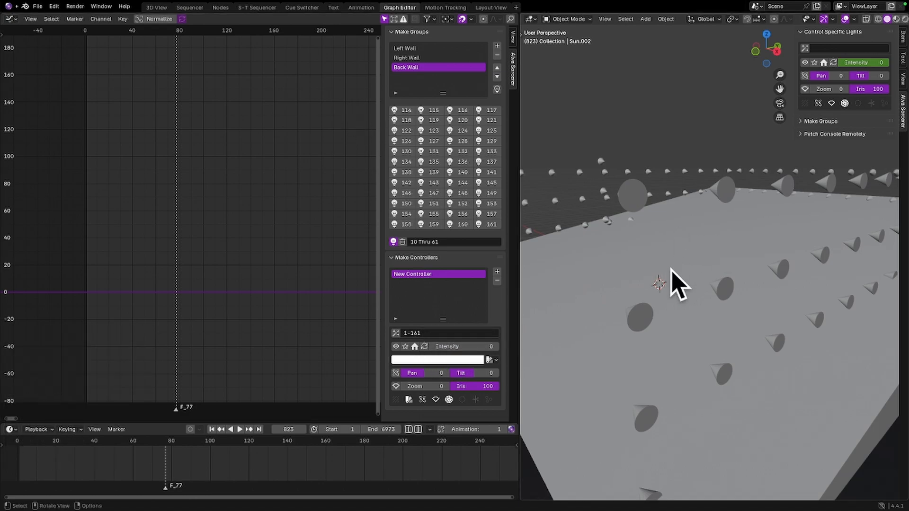
# Select the box and jump back and forth between its keyframes on frames 644 and 720 to review the tilt
pyautogui.click(656, 278)
pyautogui.press('Down')
pyautogui.press('Down')
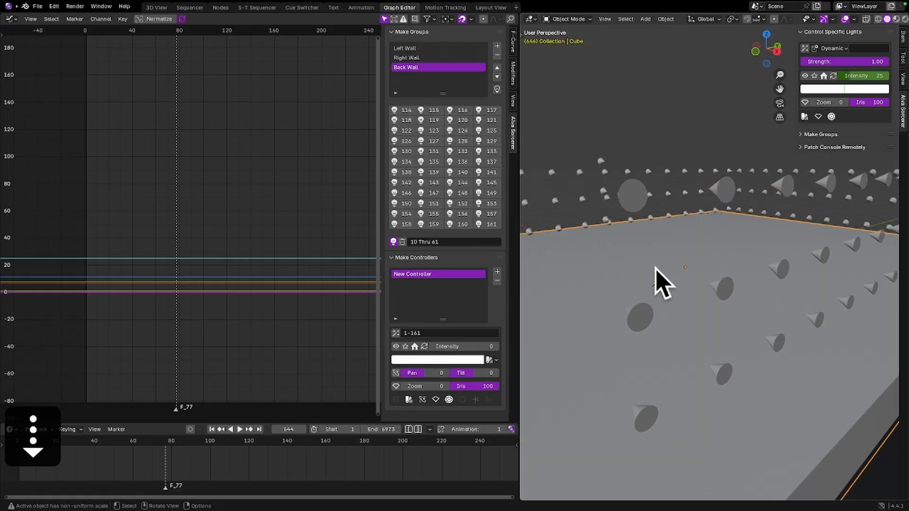
pyautogui.press('Up')
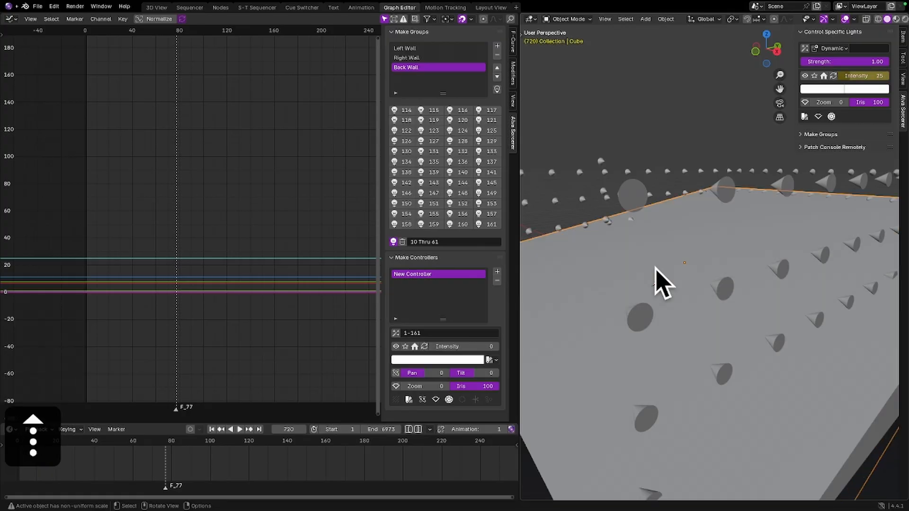
pyautogui.press('Up')
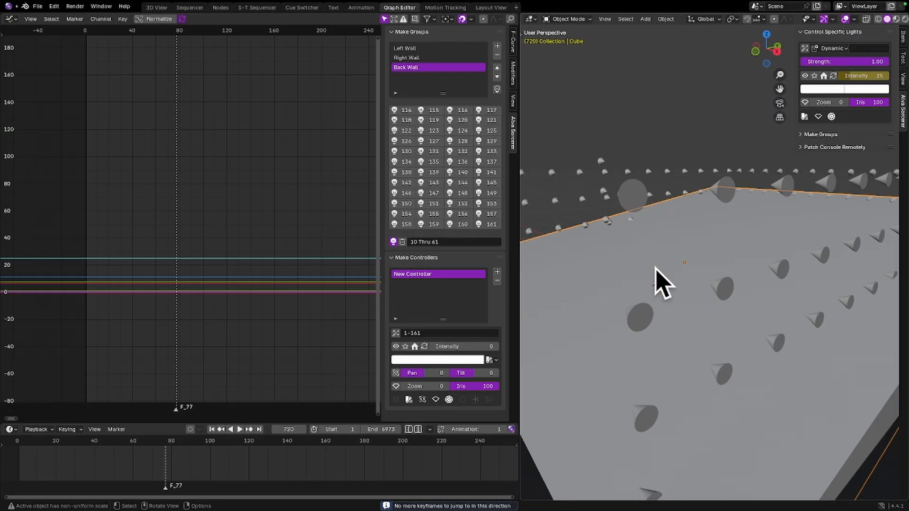
pyautogui.press('Down')
pyautogui.press('Up')
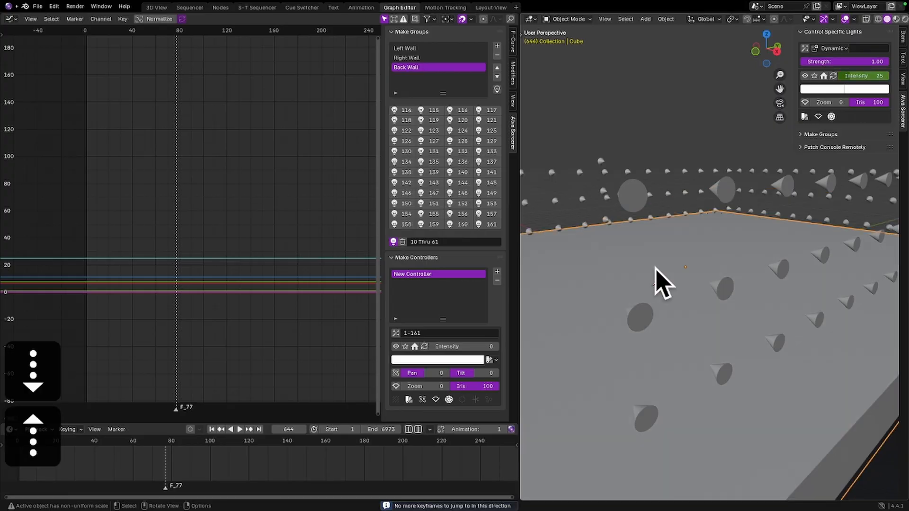
pyautogui.press('Up')
pyautogui.press('Down')
pyautogui.press('Up')
pyautogui.press('Up')
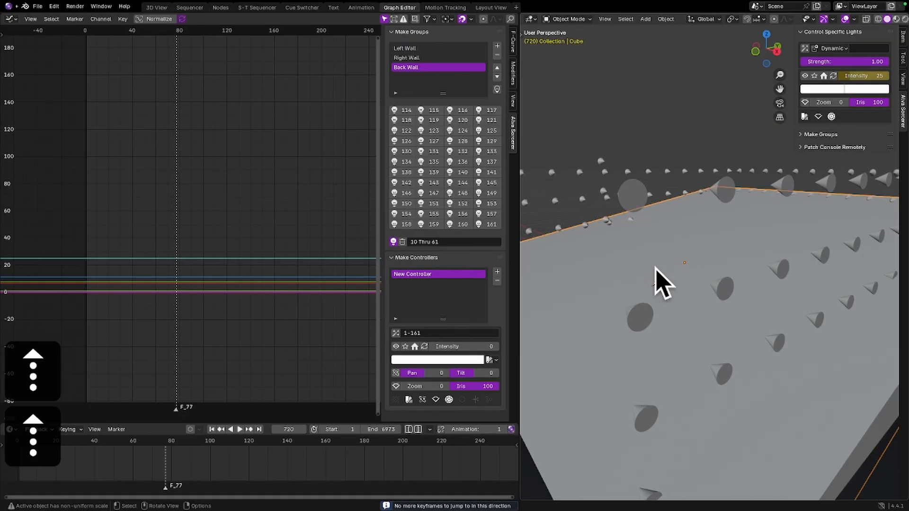
pyautogui.press('Up')
pyautogui.press('Down')
pyautogui.press('Up')
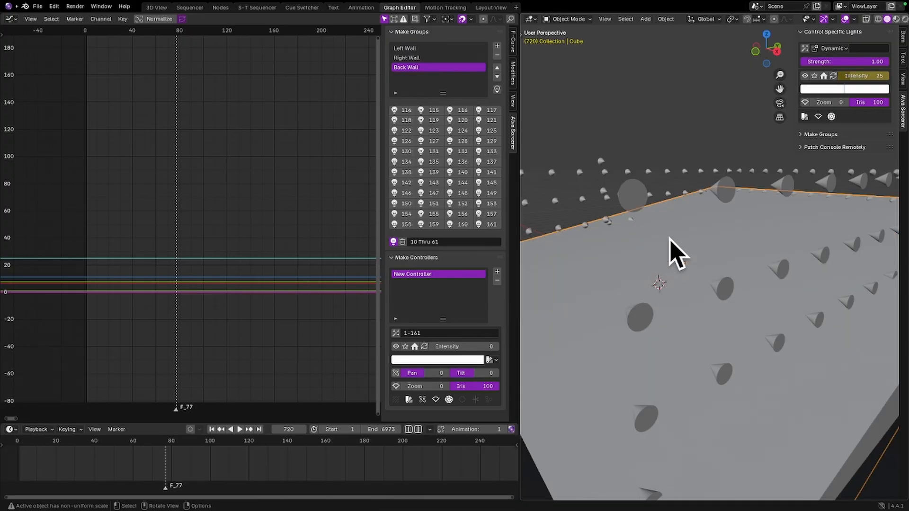
# Switch to the Layout View workspace and jump to the box's previous keyframe on frame 644
pyautogui.click(161, 7)
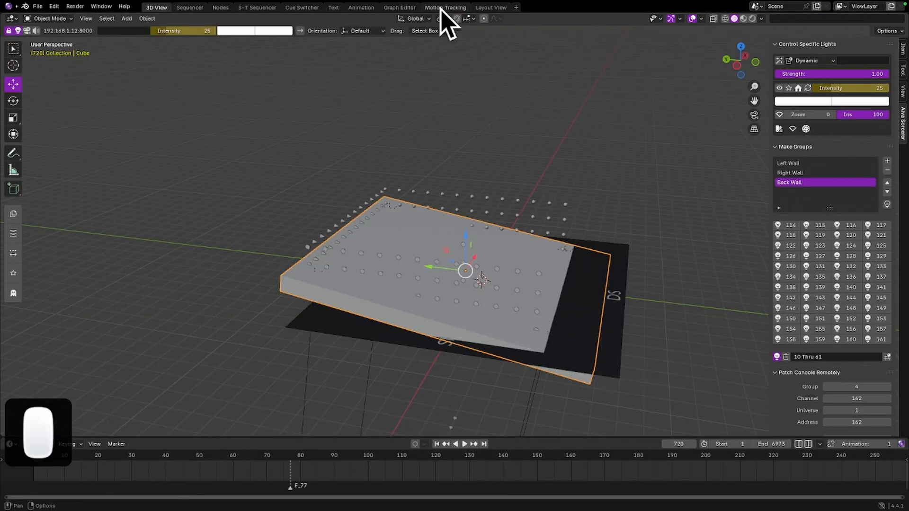
pyautogui.click(491, 7)
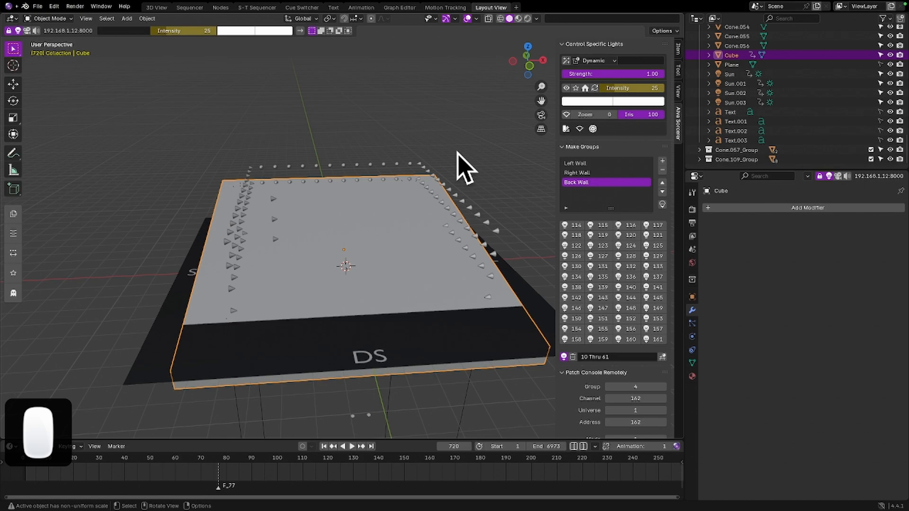
pyautogui.press('Up')
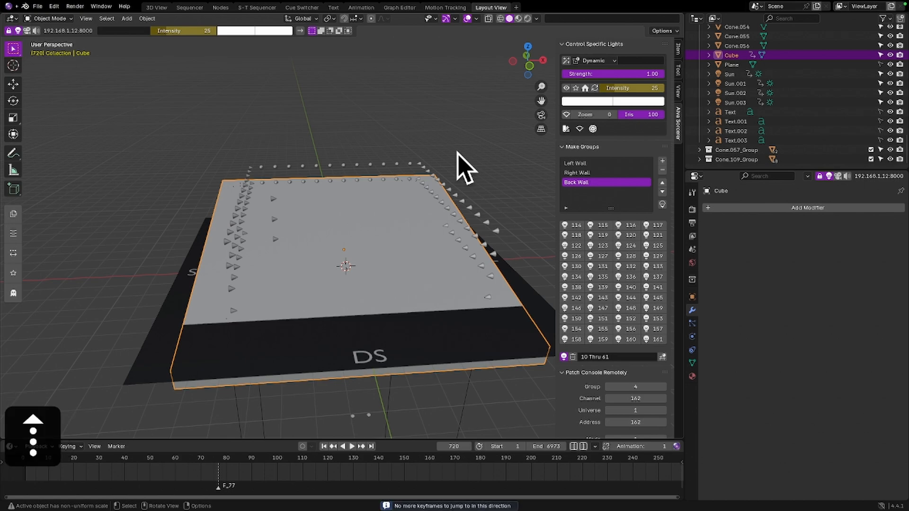
pyautogui.press('Down')
# Step through the corner lights in the outliner from Sun.003 up to Sun to check them on frame 644
pyautogui.click(734, 103)
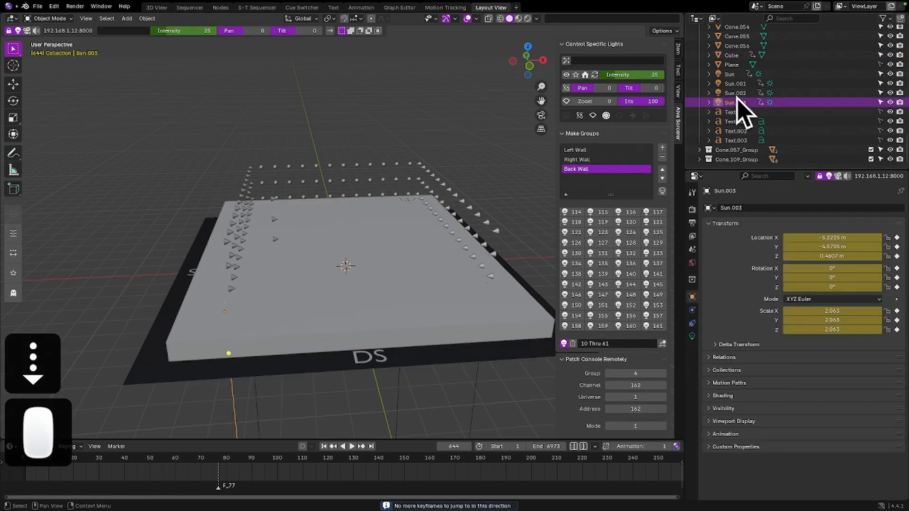
pyautogui.press('Up')
pyautogui.press('Up')
pyautogui.press('Up')
pyautogui.press('Up')
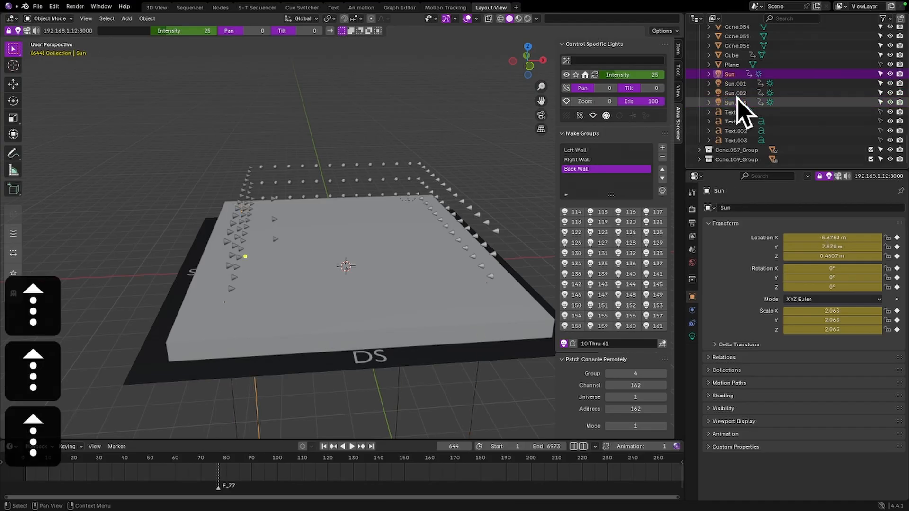
# Check the keyframes of Sun.003 between frames 491 and 720, and return to frame 644 with the box selected
pyautogui.click(760, 102)
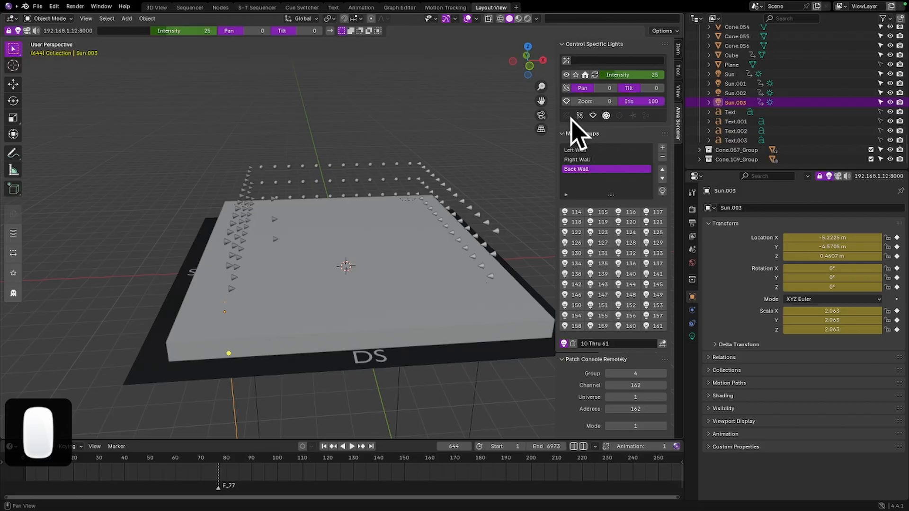
pyautogui.press('Down')
pyautogui.press('Up')
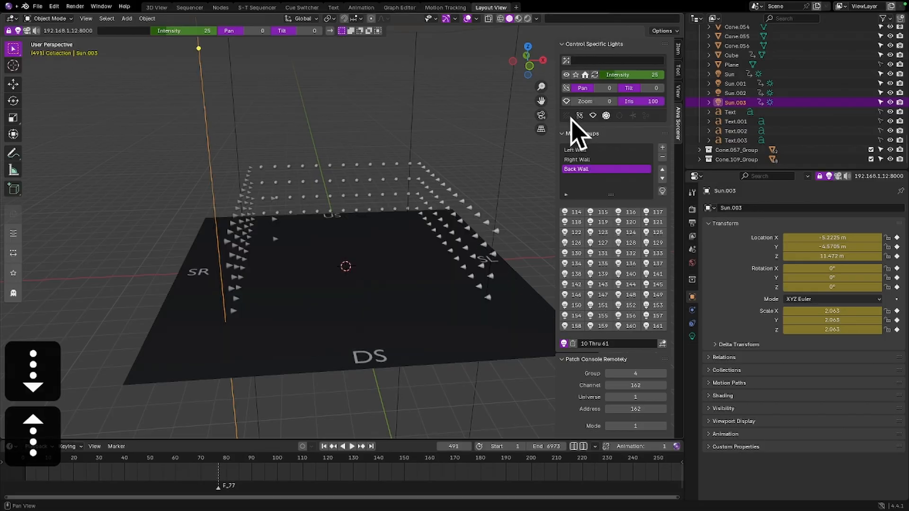
pyautogui.press('Up')
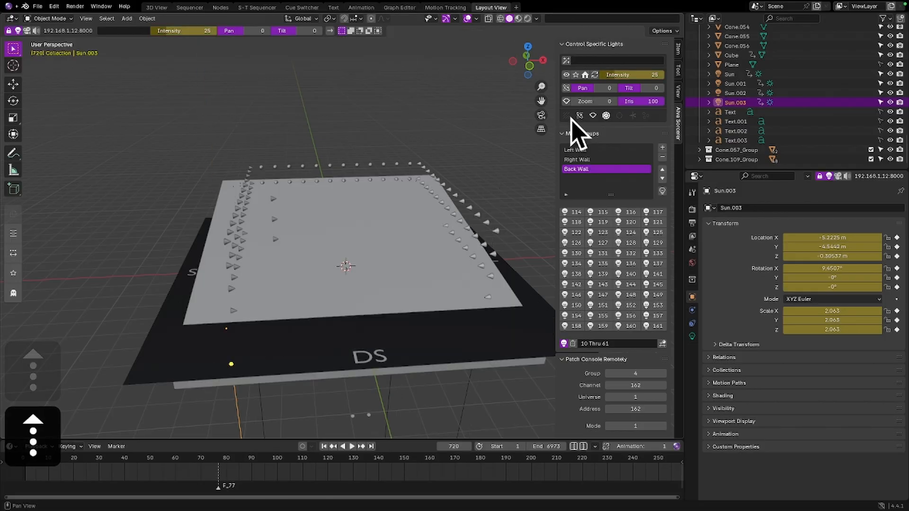
pyautogui.press('Up')
pyautogui.press('Down')
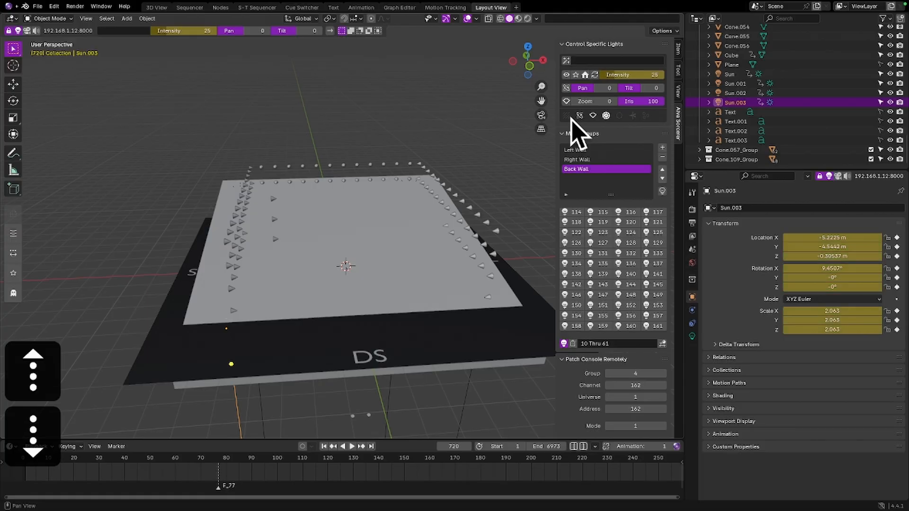
pyautogui.click(372, 204)
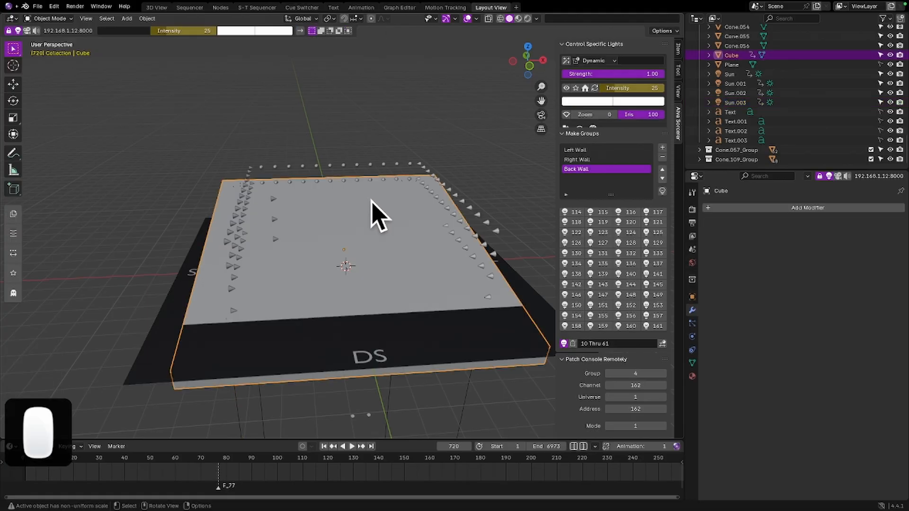
pyautogui.press('Down')
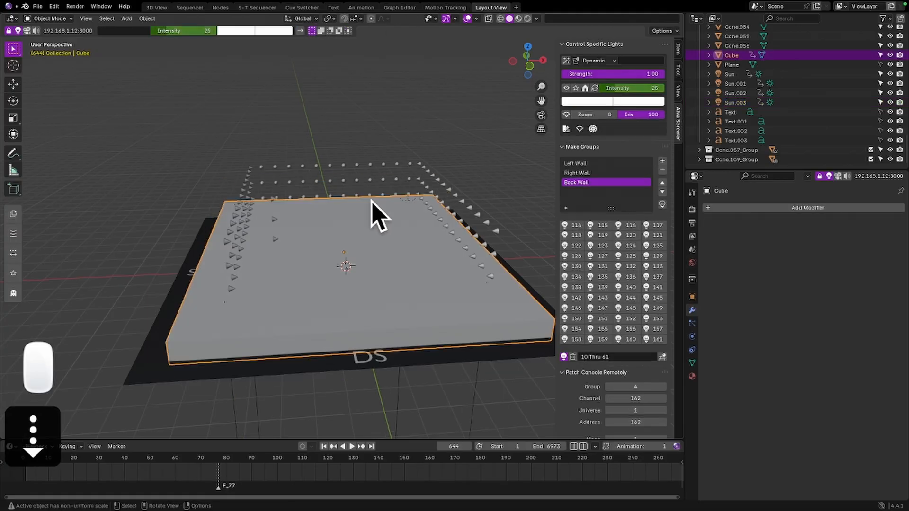
# Jump to the box's keyframe on frame 720, turn the Timeline into an enlarged Dope Sheet, and expand its channel list and CubeAction
pyautogui.press('Up')
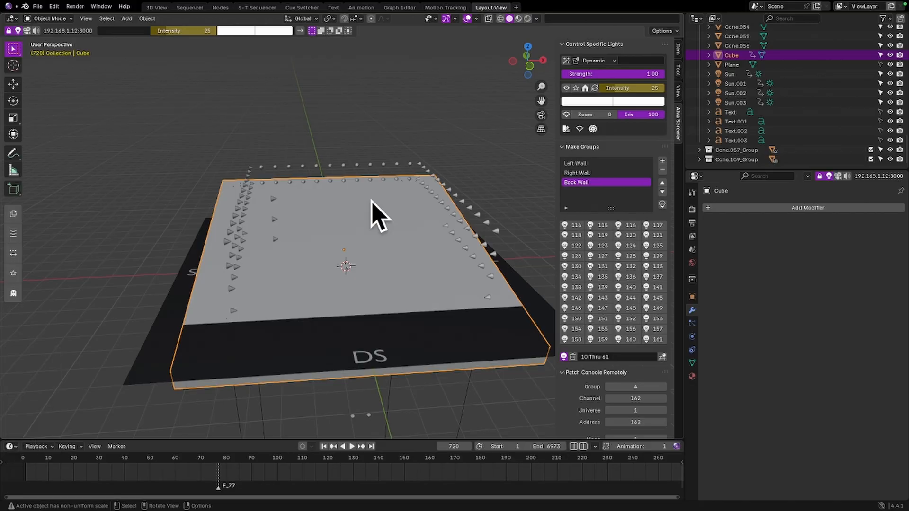
pyautogui.click(10, 447)
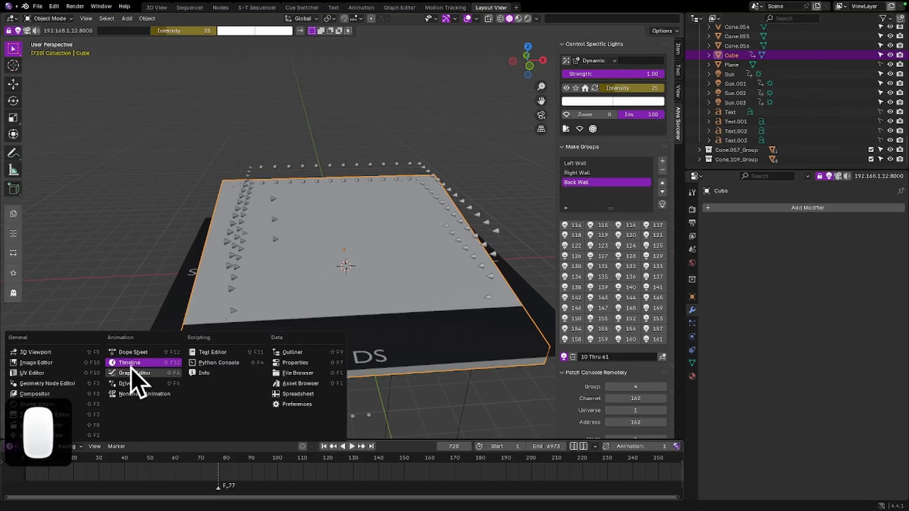
pyautogui.click(127, 353)
pyautogui.moveTo(227, 436); pyautogui.dragTo(246, 374)
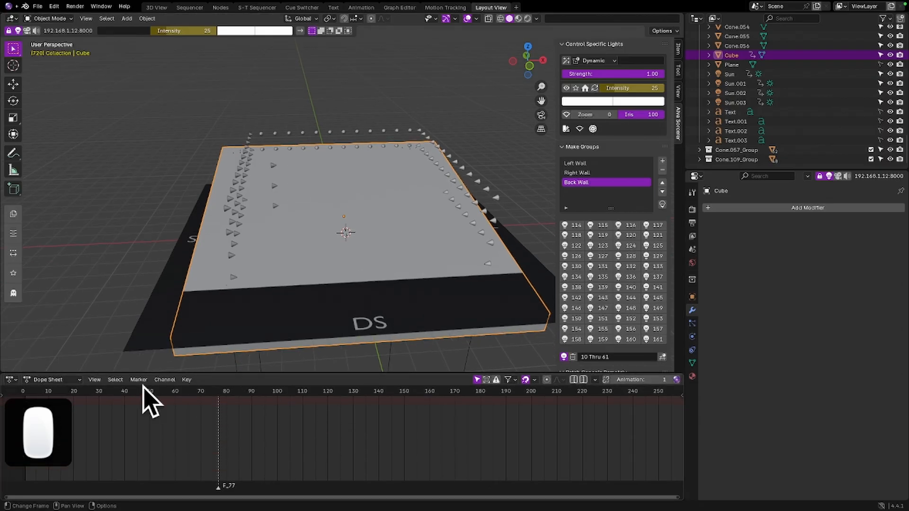
pyautogui.click(3, 394)
pyautogui.click(5, 401)
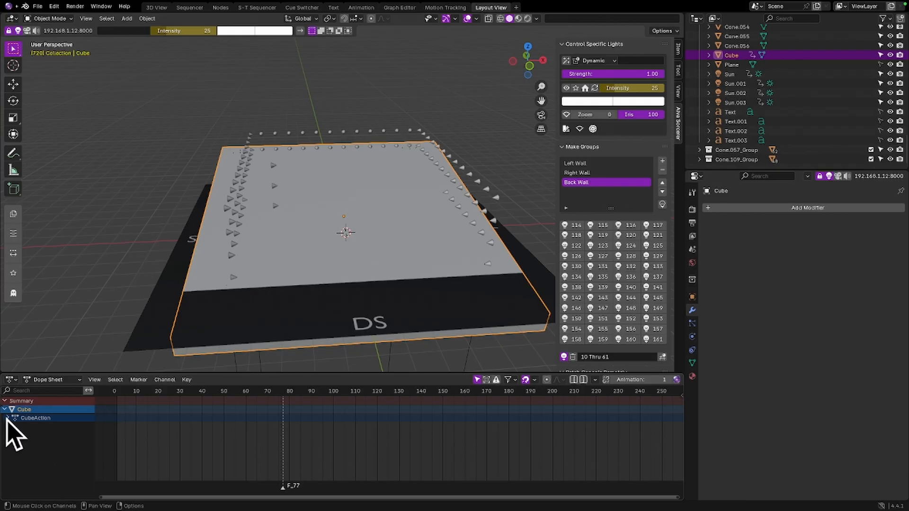
pyautogui.click(7, 419)
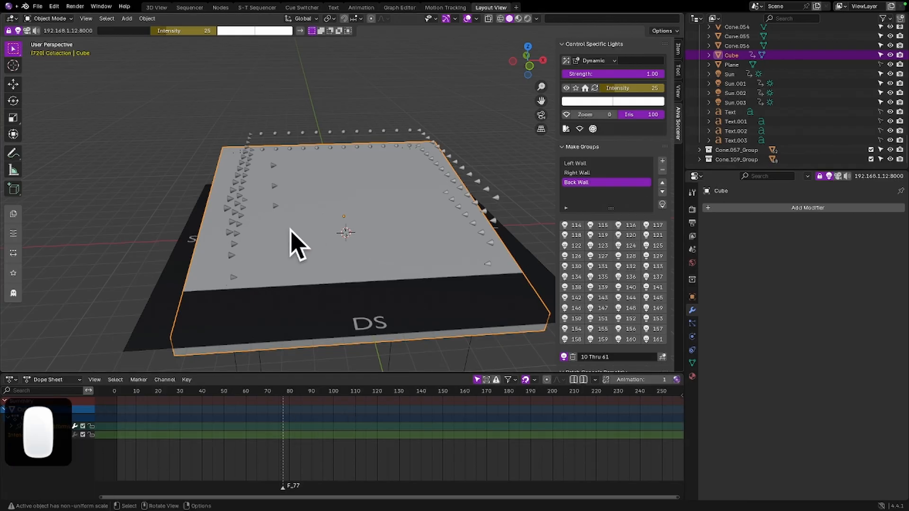
# Select the range from Cube to Sun.001, expand Sun.001Action, and examine its keyframes from frame 720 onward in the Dope Sheet
pyautogui.keyDown('shift'); pyautogui.click(742, 85); pyautogui.keyUp('shift')
pyautogui.scroll(-2, 298, 461)
pyautogui.scroll(-4, 303, 457)
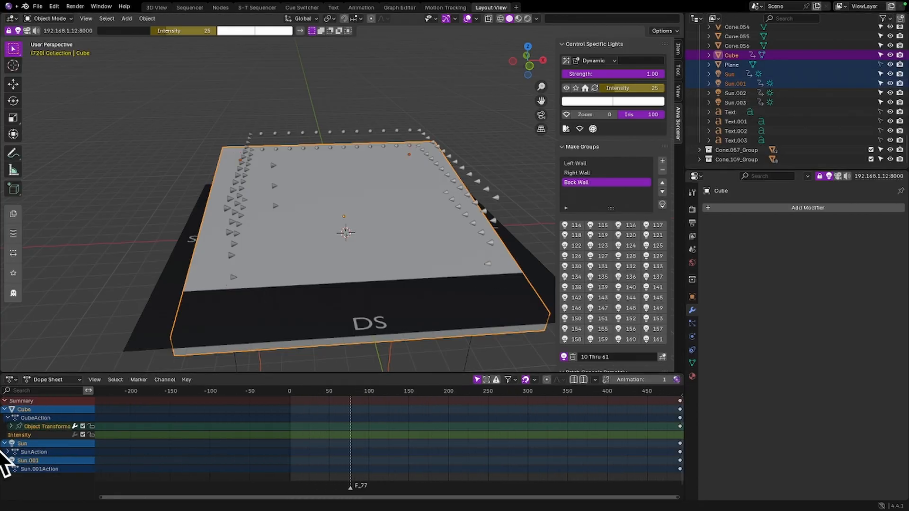
pyautogui.click(8, 469)
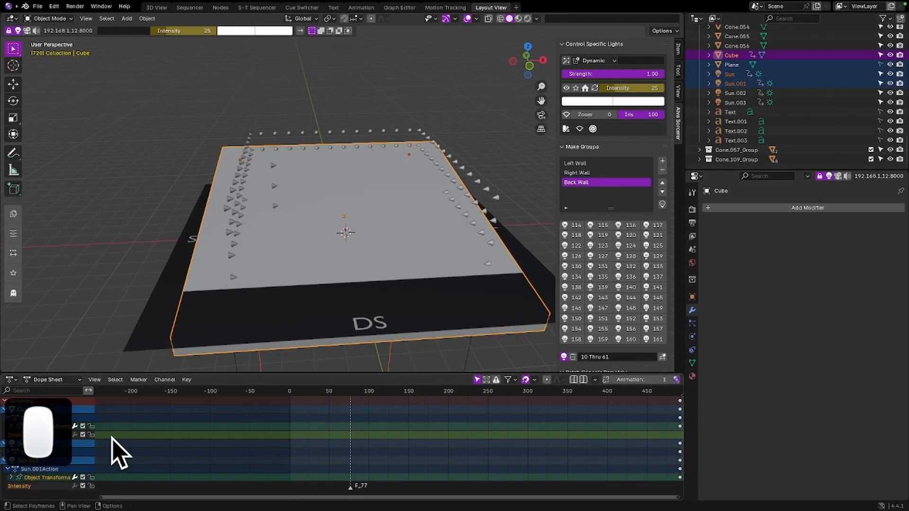
pyautogui.scroll(-2, 71, 475)
pyautogui.scroll(-8, 594, 453)
pyautogui.moveTo(600, 445); pyautogui.dragTo(481, 423, button='middle')
pyautogui.scroll(9, 483, 422)
pyautogui.moveTo(550, 423); pyautogui.dragTo(441, 440, button='middle')
pyautogui.scroll(11, 536, 427)
pyautogui.moveTo(542, 444); pyautogui.dragTo(432, 436, button='middle')
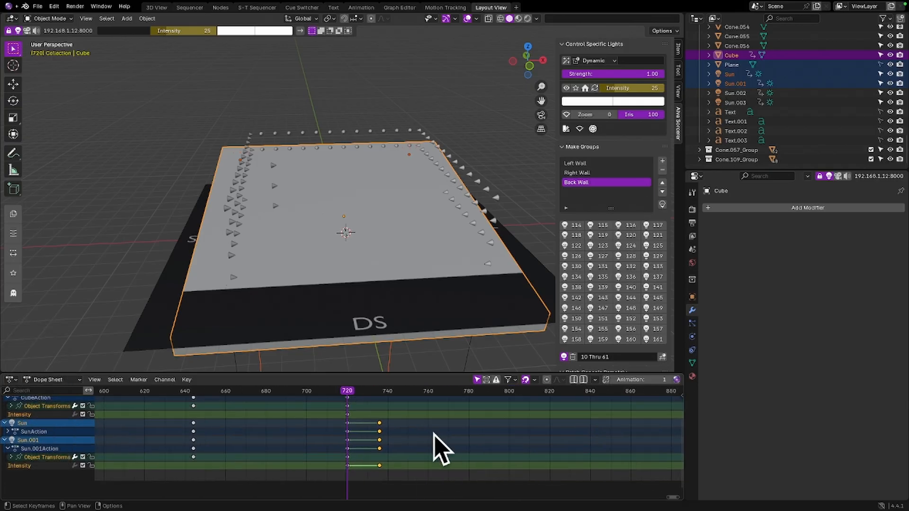
# Compare the box's keyframes with those of Sun and Sun.001, moving the playhead to frame 736 and back to 720
pyautogui.click(405, 208)
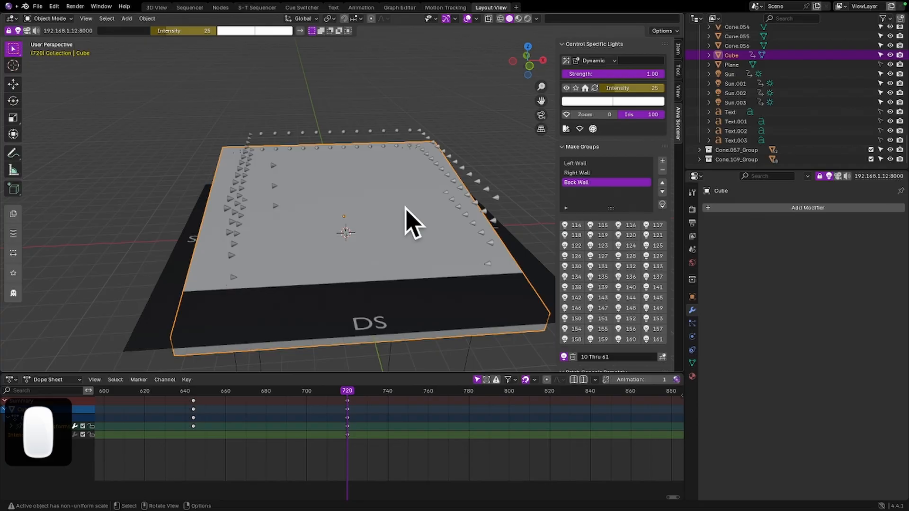
pyautogui.keyDown('shift'); pyautogui.click(736, 84); pyautogui.keyUp('shift')
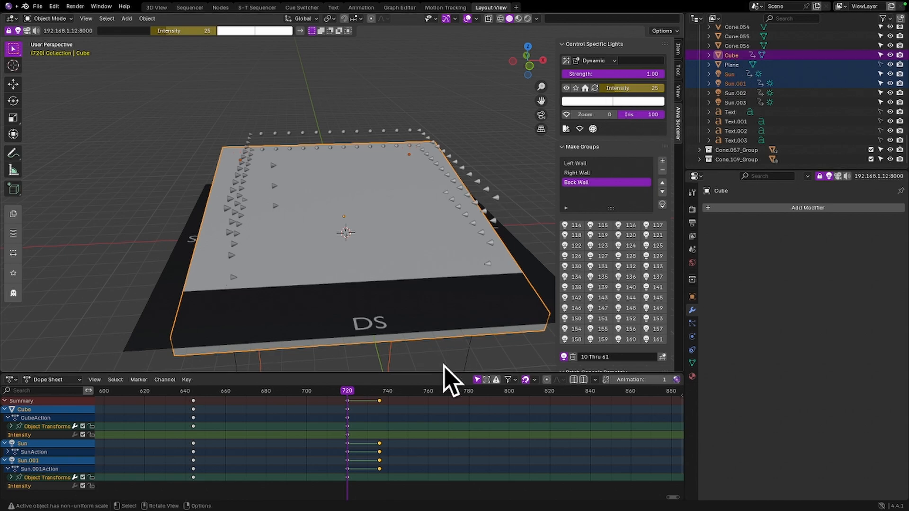
pyautogui.click(381, 392)
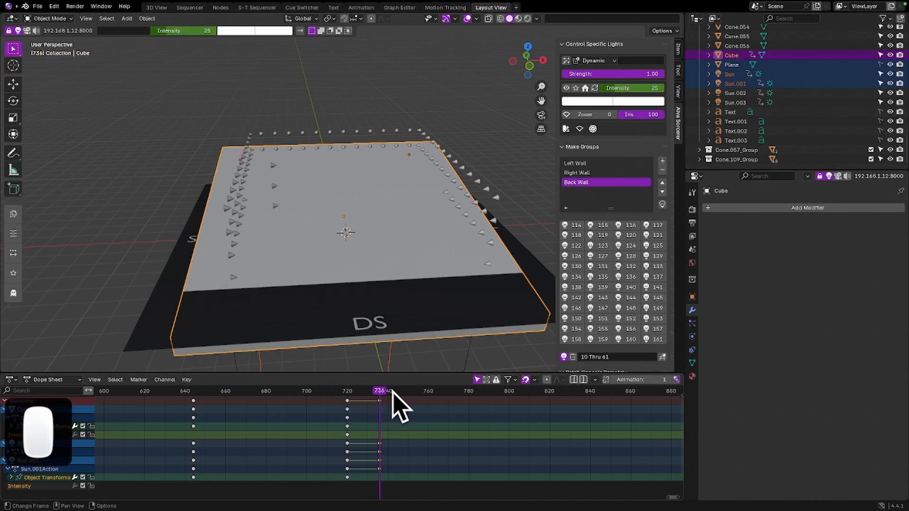
pyautogui.click(348, 394)
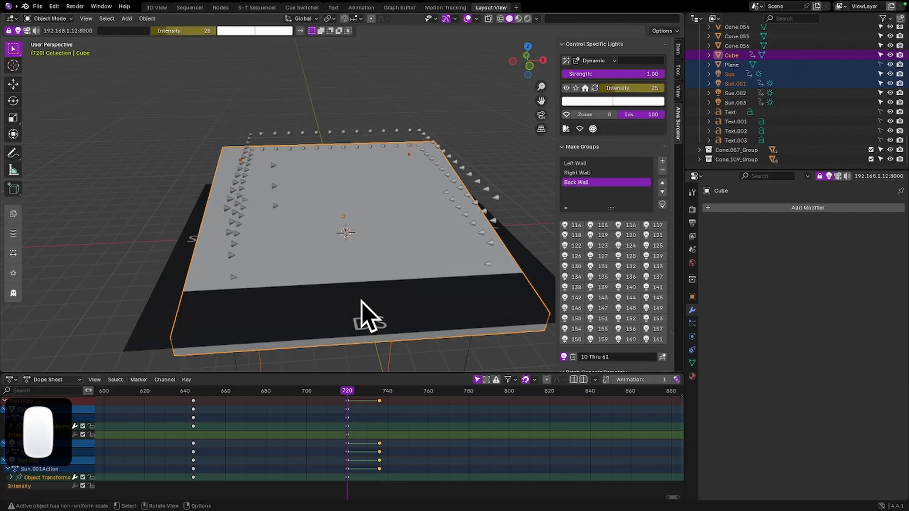
# Select only the box and keyframe its intensity at 25 on frame 720 and at 0 on frame 736
pyautogui.click(428, 244)
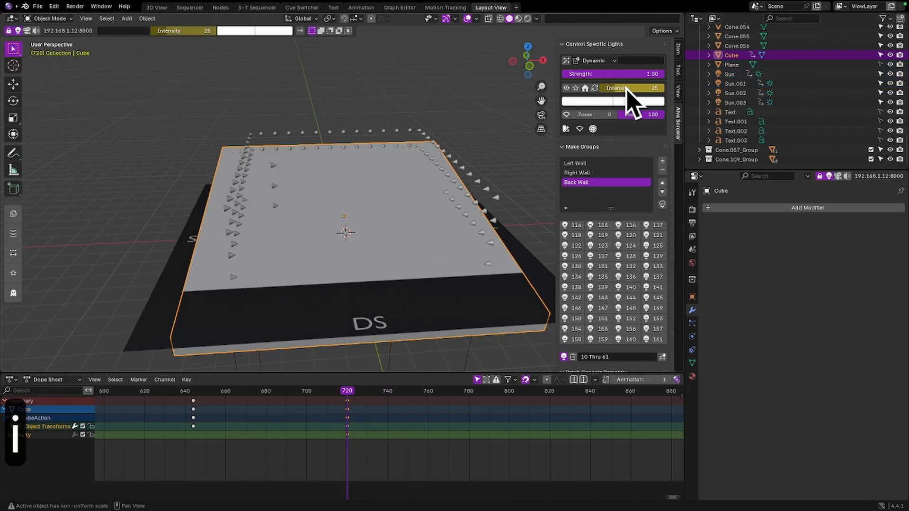
pyautogui.press('Right')
pyautogui.press('Right')
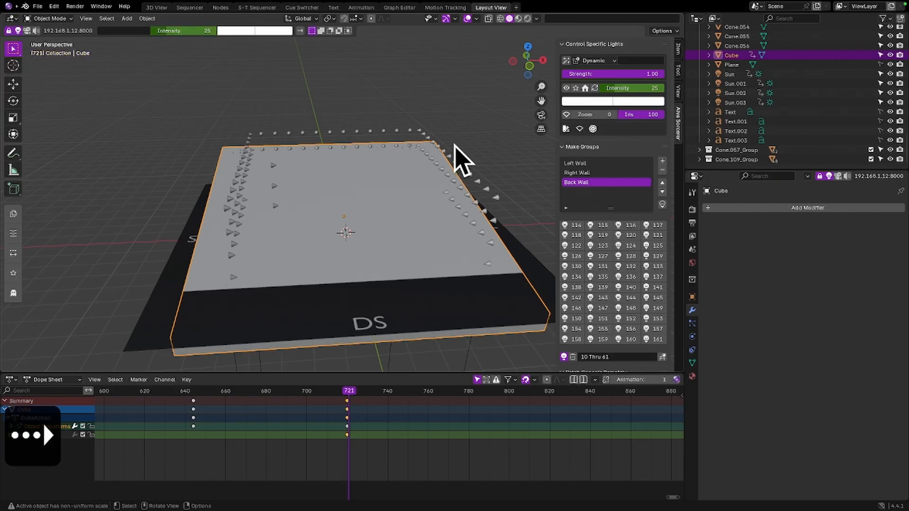
pyautogui.press('Right')
pyautogui.press('Right')
pyautogui.press('Right')
pyautogui.press('Right')
pyautogui.press('Right')
pyautogui.press('Right')
pyautogui.press('Right')
pyautogui.press('Right')
pyautogui.press('Right')
pyautogui.press('Right')
pyautogui.press('Right')
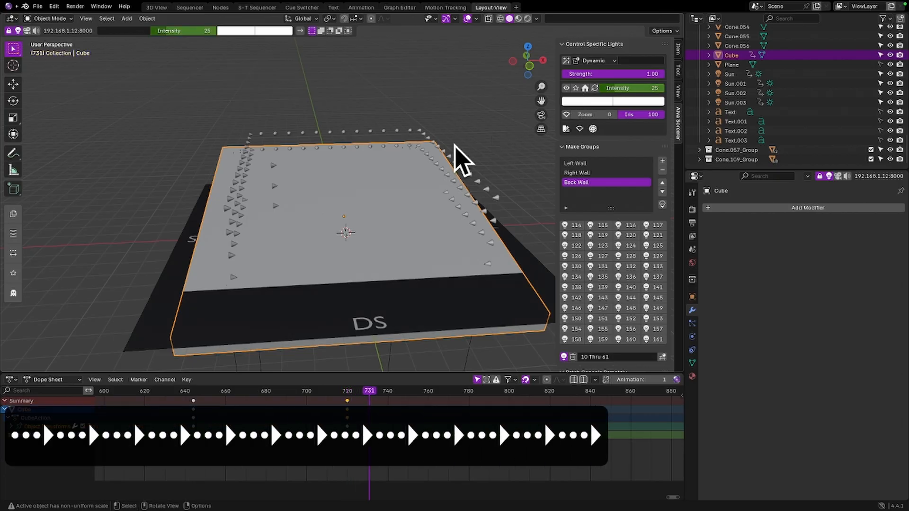
pyautogui.moveTo(638, 88); pyautogui.dragTo(625, 88)
pyautogui.press('i')
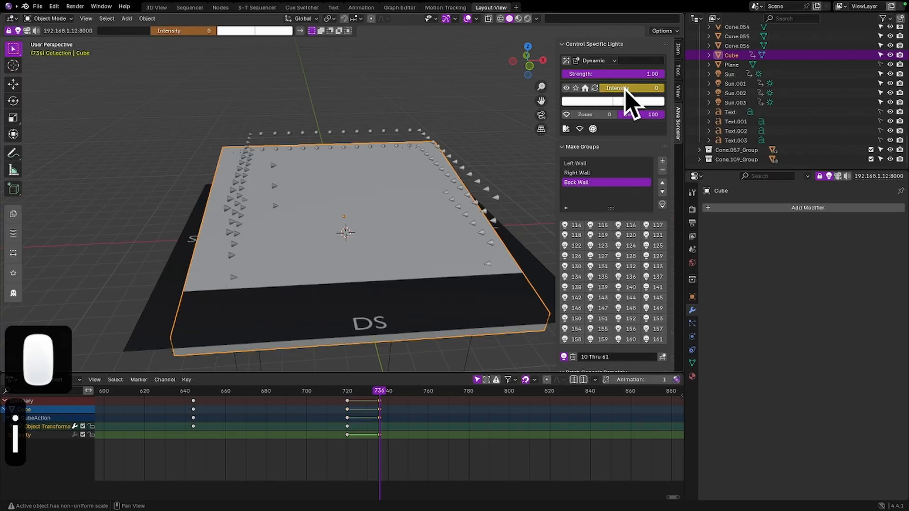
# Step back through the frames from 736 to 731 to check the box's intensity fade
pyautogui.press('Left')
pyautogui.press('Left')
pyautogui.press('Left')
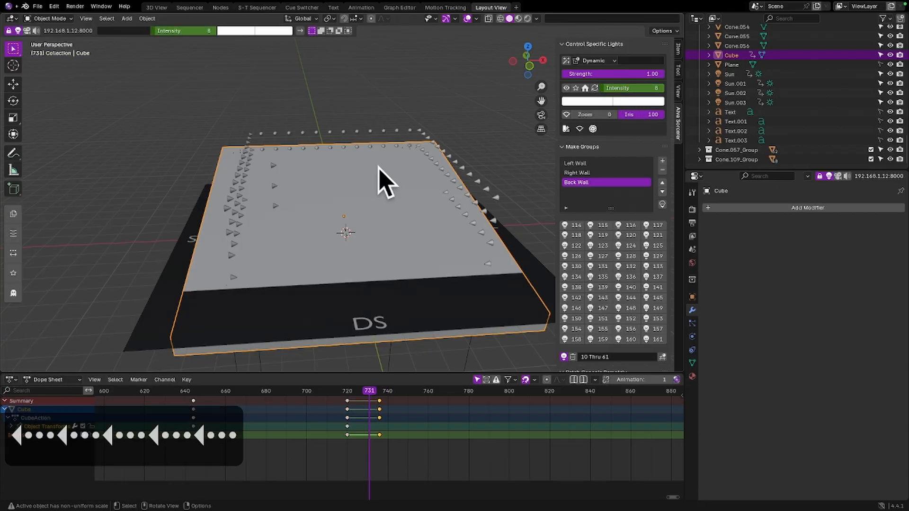
# Switch to the Sequencer workspace and play the show from frame 254
pyautogui.press('F1')
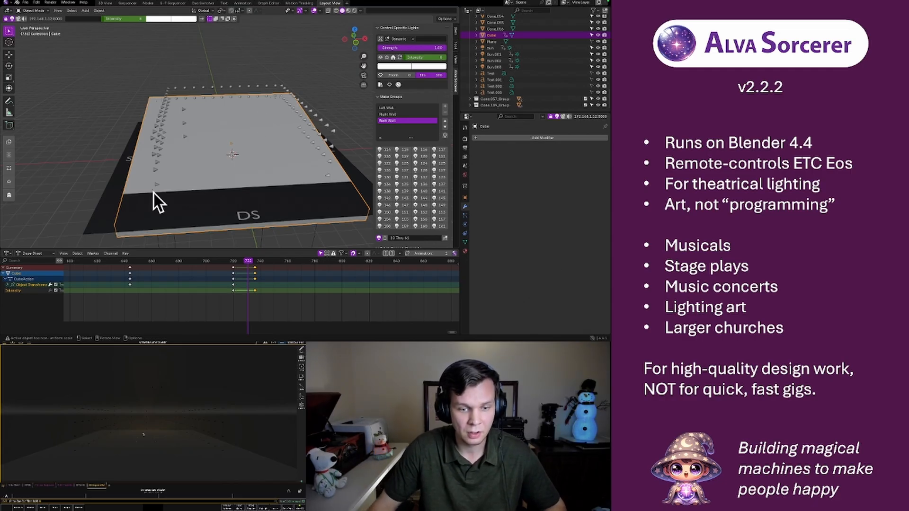
pyautogui.click(122, 4)
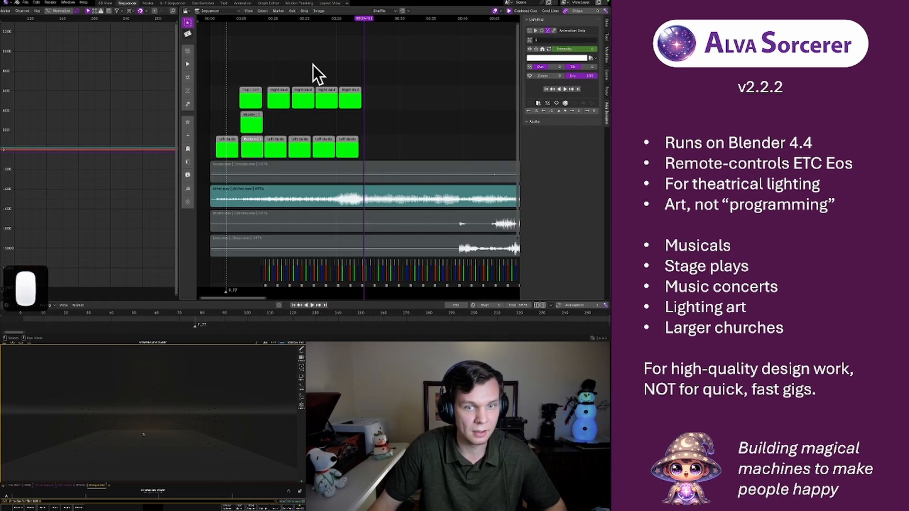
pyautogui.click(264, 19)
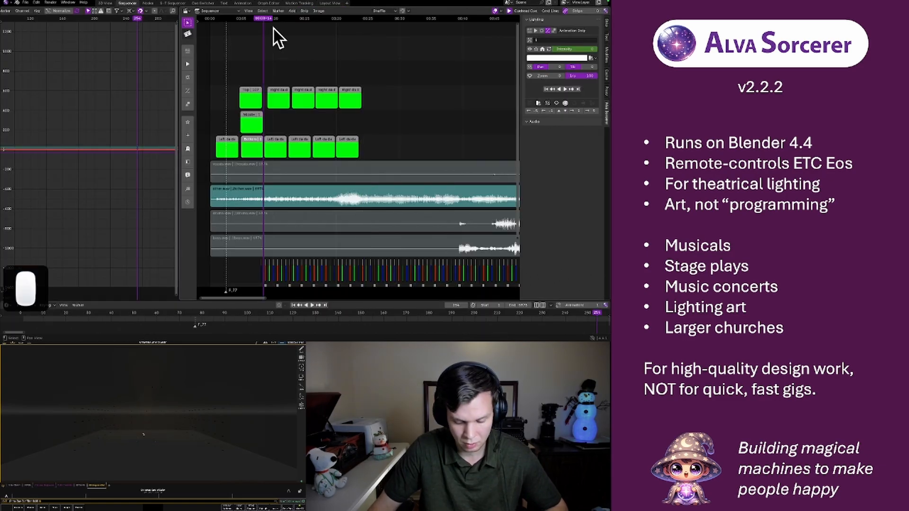
pyautogui.press('space')
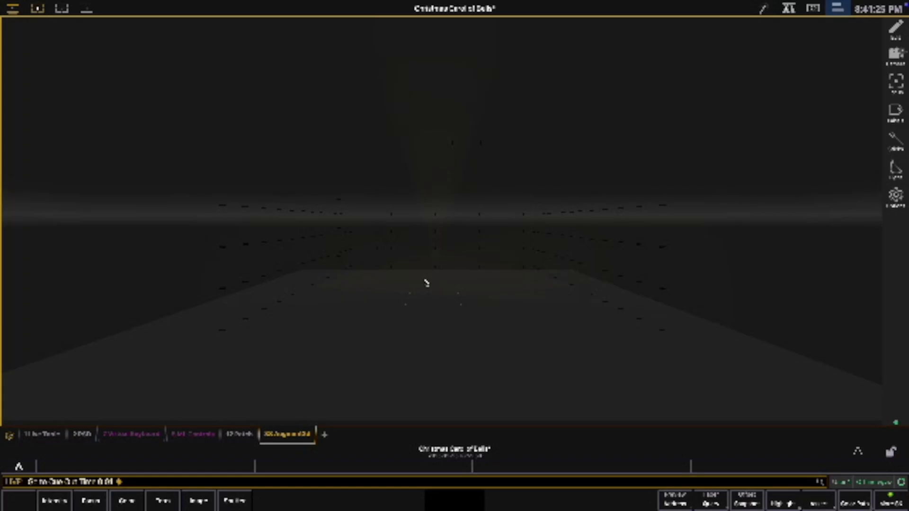
# Examine the light walls up close and from different angles in the Augment3d view of ETC Eos
pyautogui.scroll(5, 454, 289)
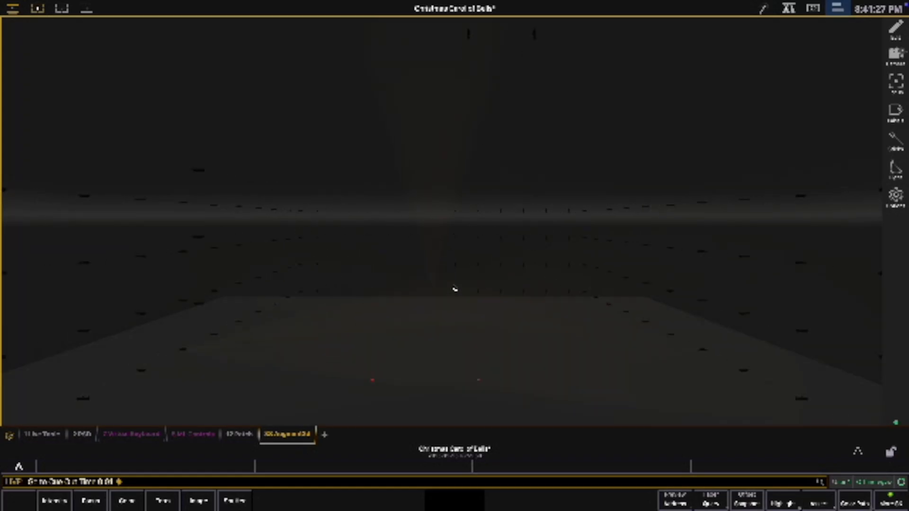
pyautogui.scroll(5, 451, 286)
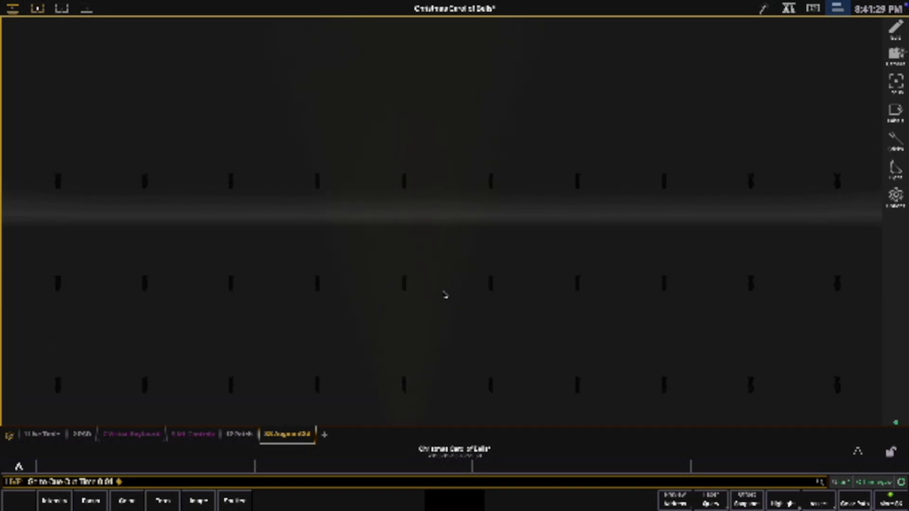
pyautogui.scroll(-10, 436, 148)
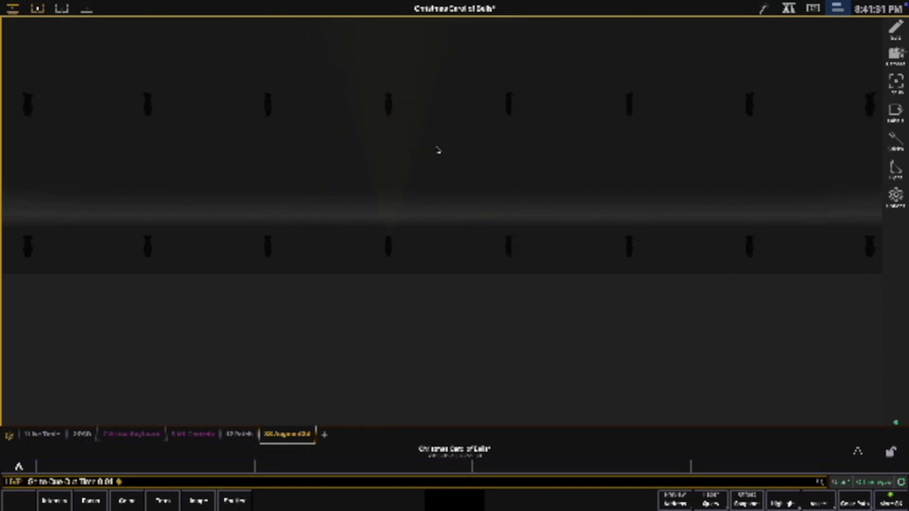
pyautogui.scroll(-10, 437, 151)
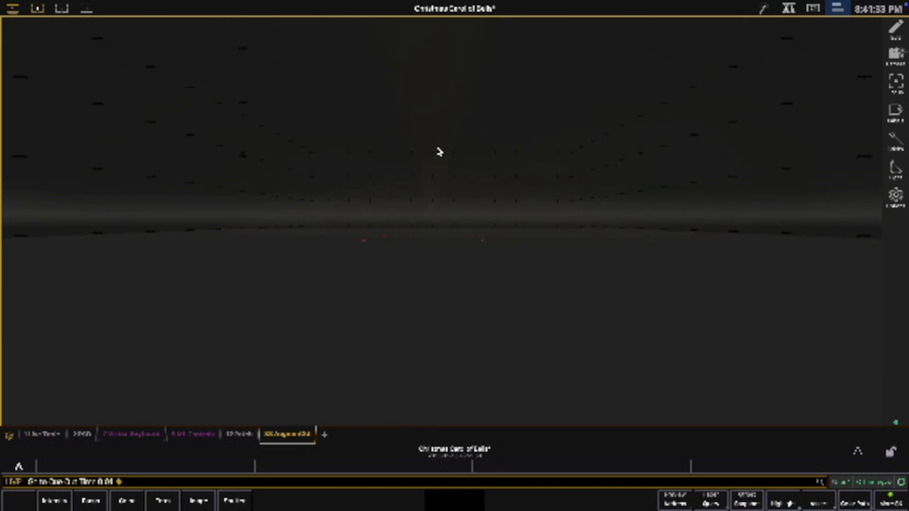
pyautogui.moveTo(470, 122); pyautogui.dragTo(427, 276)
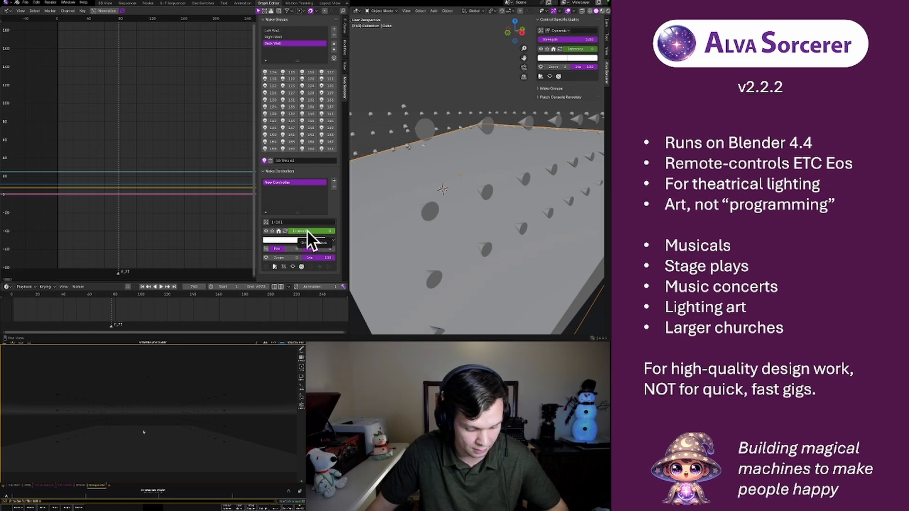
pyautogui.press('F3')
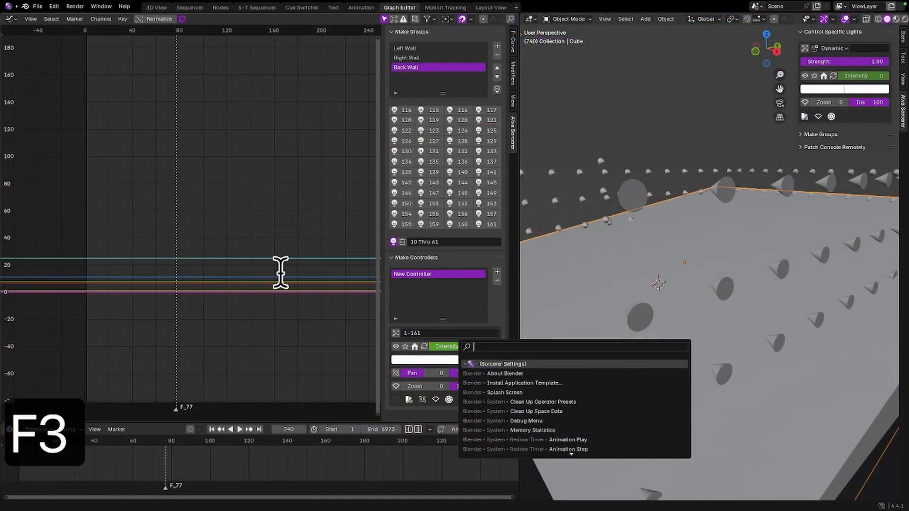
pyautogui.click(564, 263)
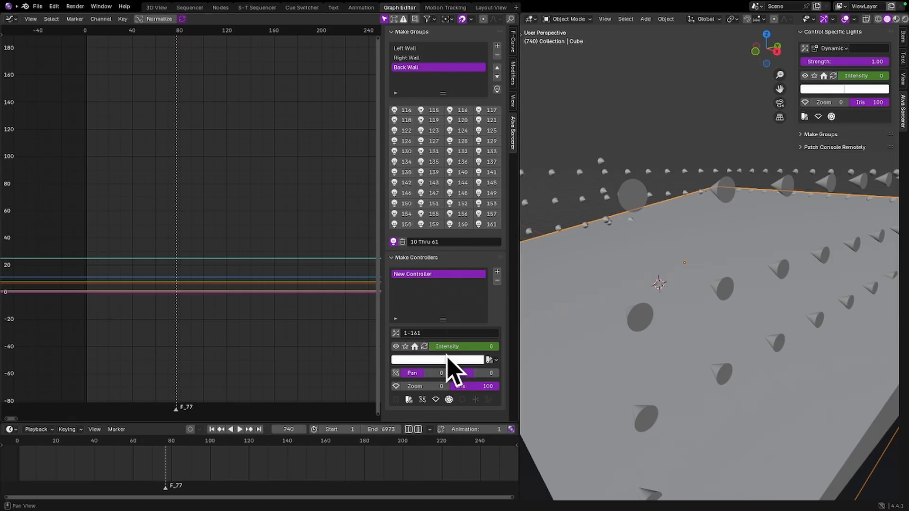
pyautogui.scroll(-1, 456, 347)
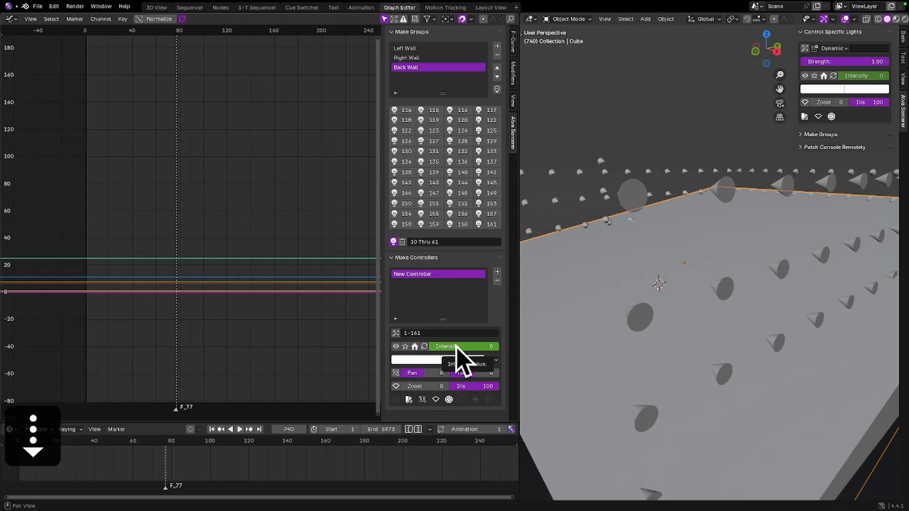
pyautogui.scroll(-1, 456, 348)
pyautogui.click(546, 301)
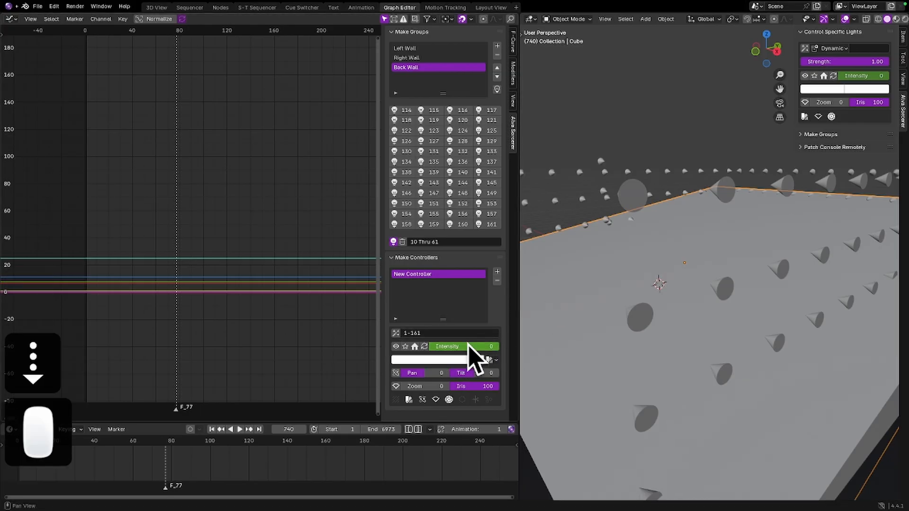
pyautogui.scroll(-1, 468, 345)
pyautogui.scroll(-1, 468, 348)
pyautogui.scroll(4, 468, 347)
pyautogui.scroll(1, 469, 348)
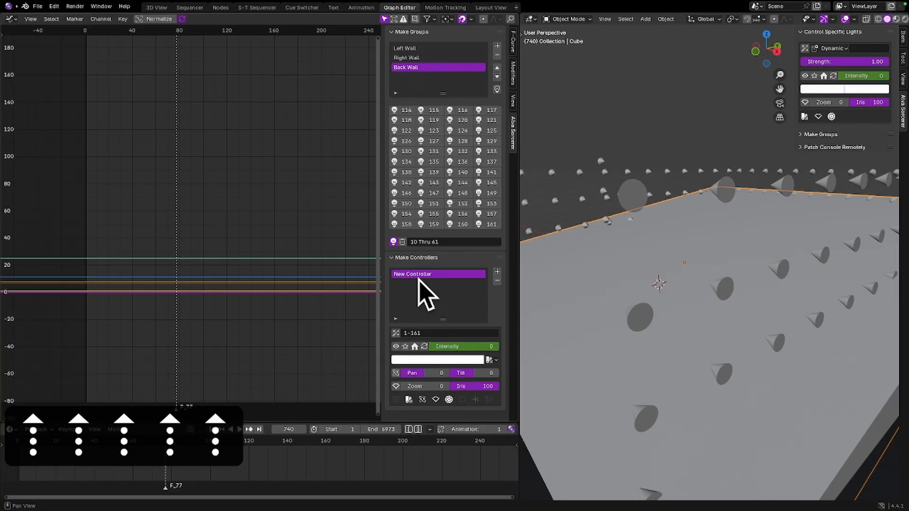
# Jump back to the box's keyframe on frame 720 and step forward to frame 724, checking the box and New Controller intensities
pyautogui.click(234, 207)
pyautogui.scroll(-5, 428, 326)
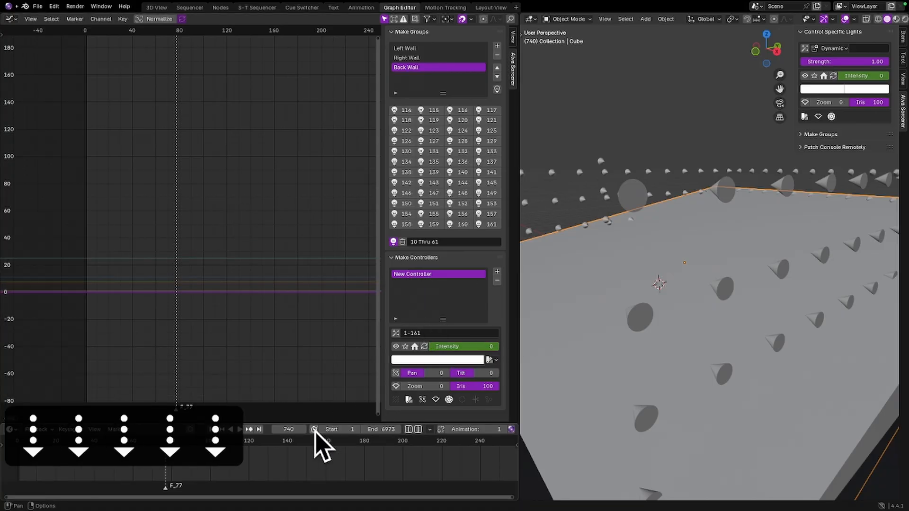
pyautogui.press('Down')
pyautogui.press('Down')
pyautogui.press('Down')
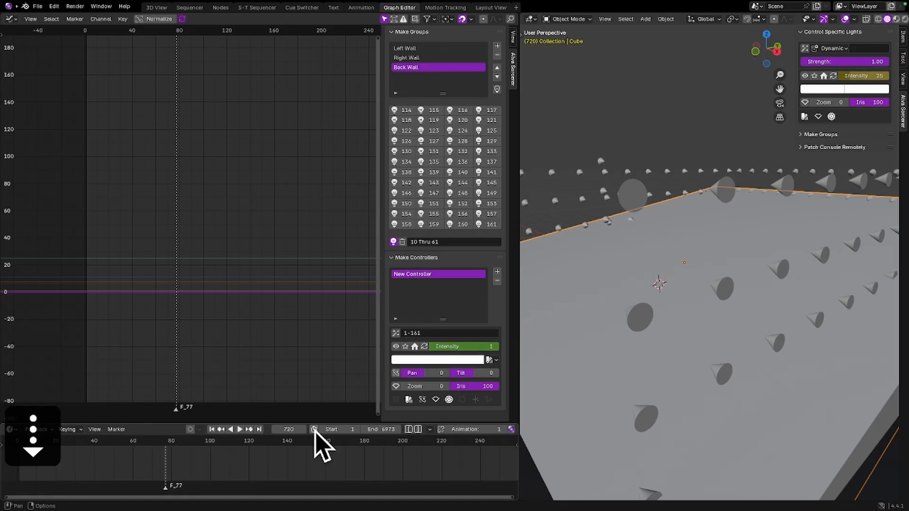
pyautogui.press('Down')
pyautogui.press('Up')
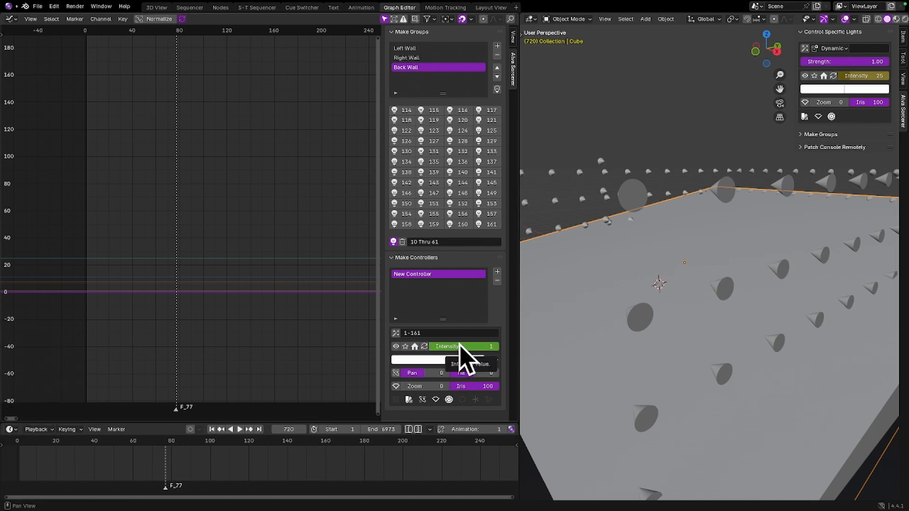
pyautogui.press('Right')
pyautogui.press('Right')
pyautogui.press('Right')
pyautogui.press('Right')
pyautogui.press('Right')
pyautogui.press('Right')
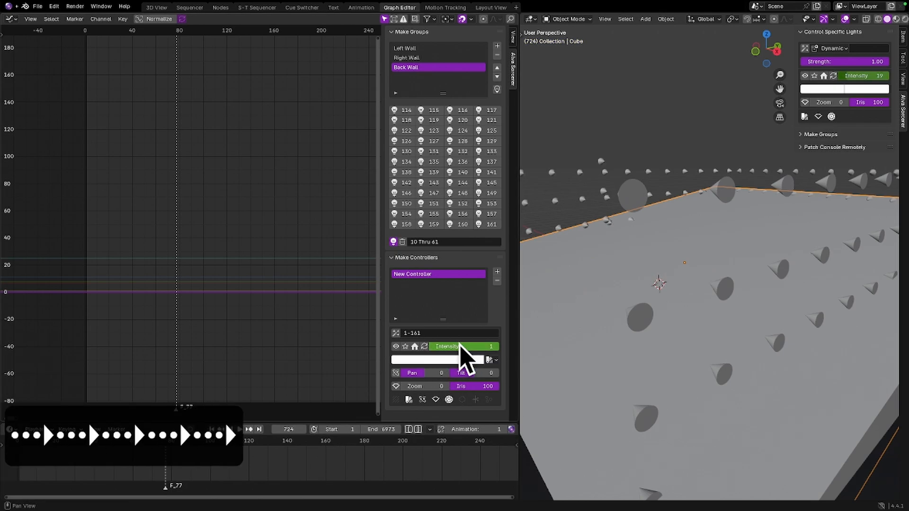
# Step forward from frame 724 to frame 735, checking the box and New Controller intensities through the fade
pyautogui.press('Right')
pyautogui.press('Right')
pyautogui.press('Right')
pyautogui.press('Right')
pyautogui.press('Right')
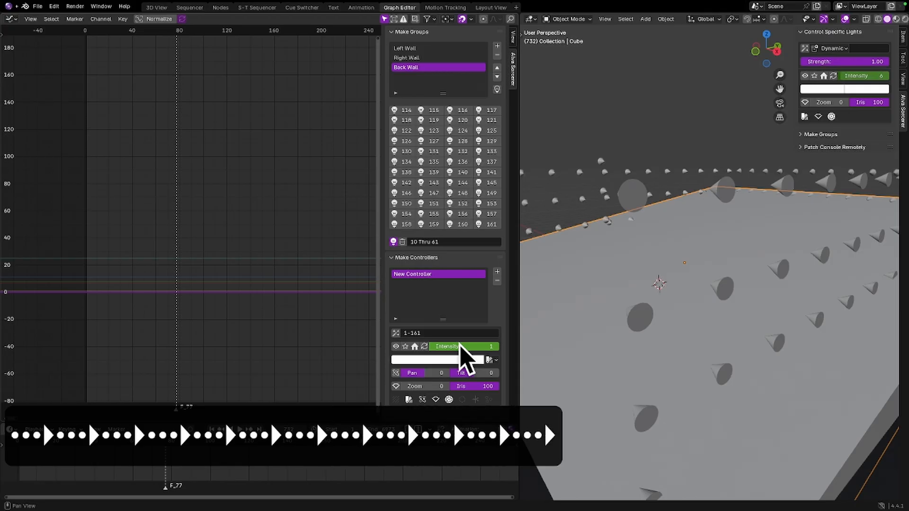
pyautogui.press('Right')
pyautogui.press('Right')
pyautogui.press('Right')
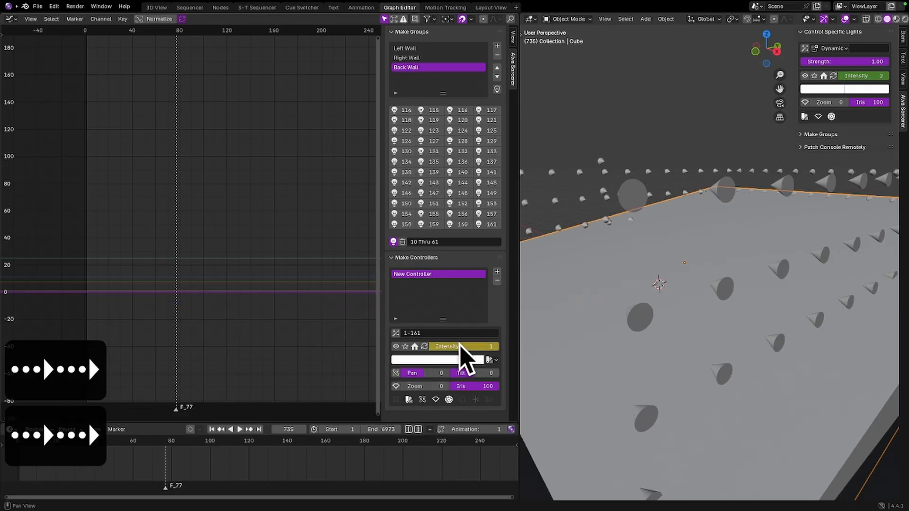
# Step back and forth between frames 734 and 736 to compare both intensities around the final keyframe
pyautogui.press('Left')
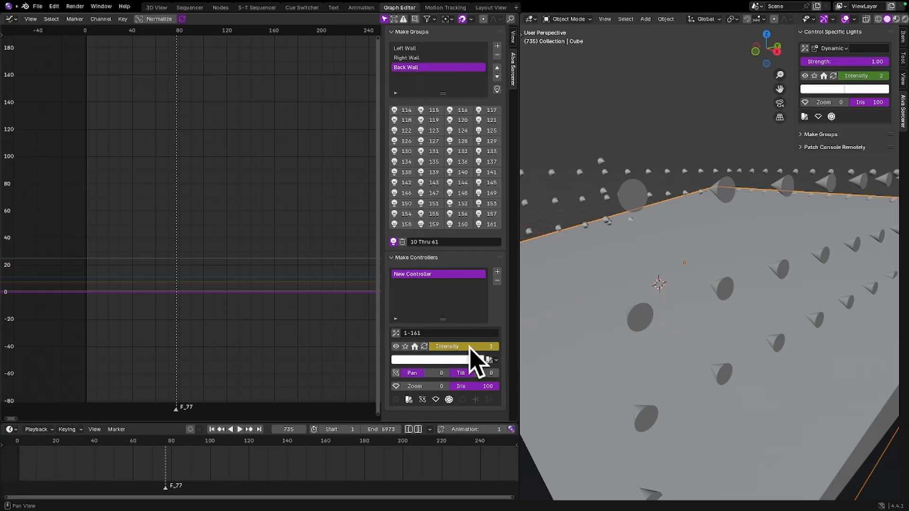
pyautogui.press('Left')
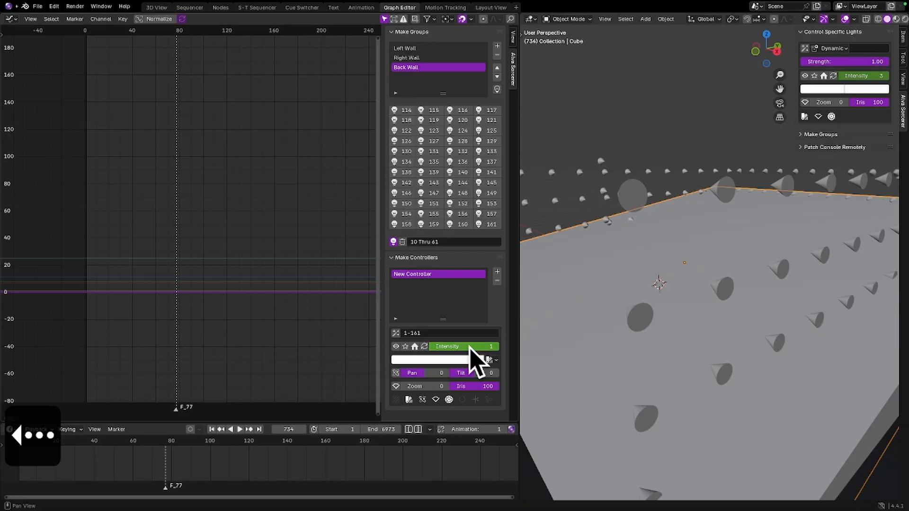
pyautogui.press('Right')
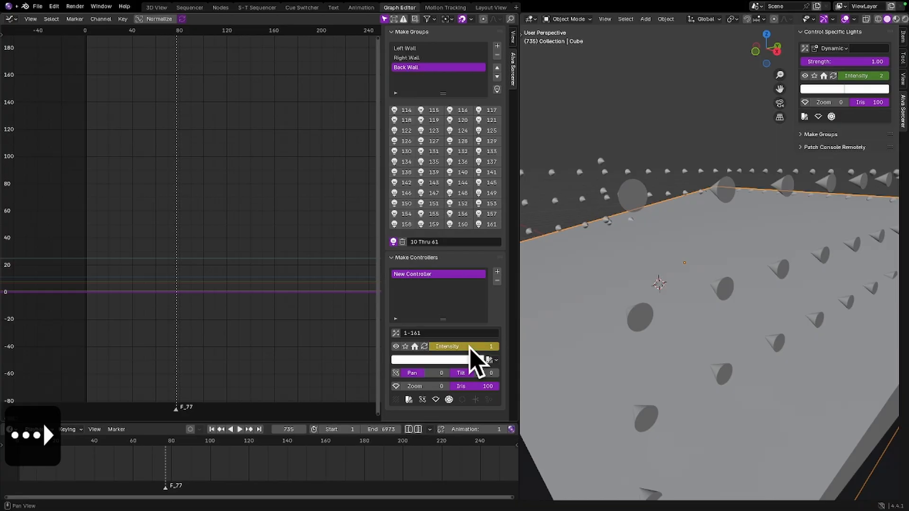
pyautogui.press('Right')
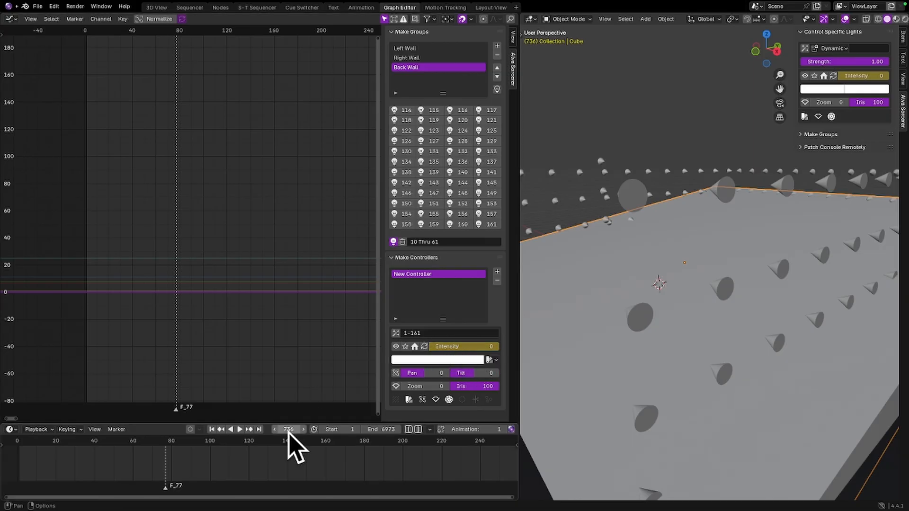
pyautogui.press('Left')
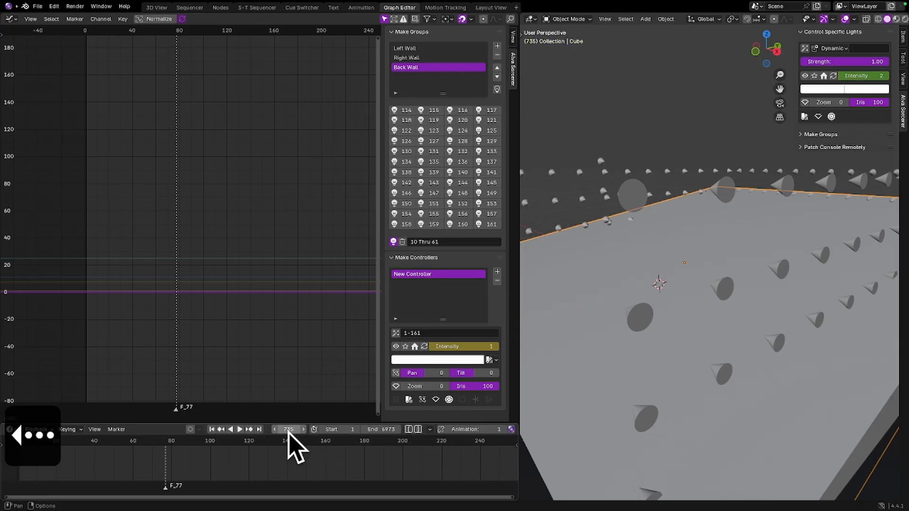
pyautogui.press('Right')
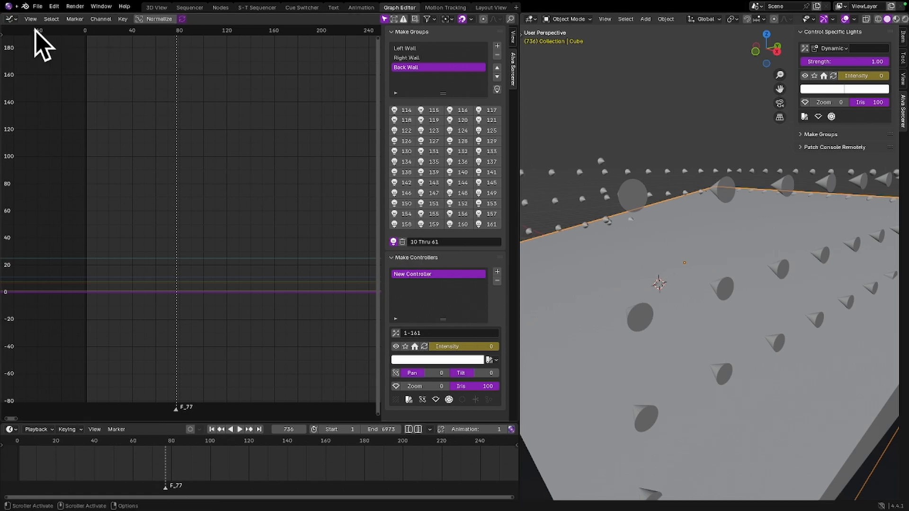
# Review the Blend Mode in the animated network settings of Sorcerer Settings, then close the settings
pyautogui.click(8, 6)
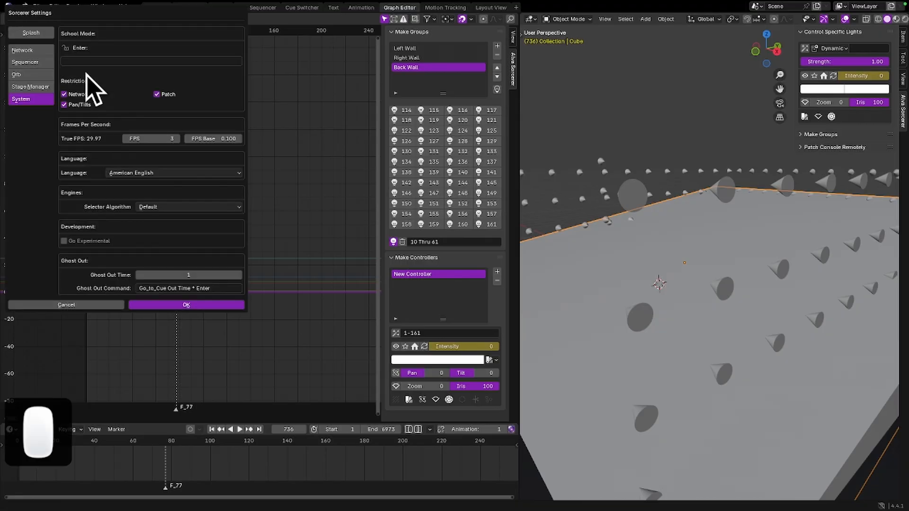
pyautogui.click(33, 51)
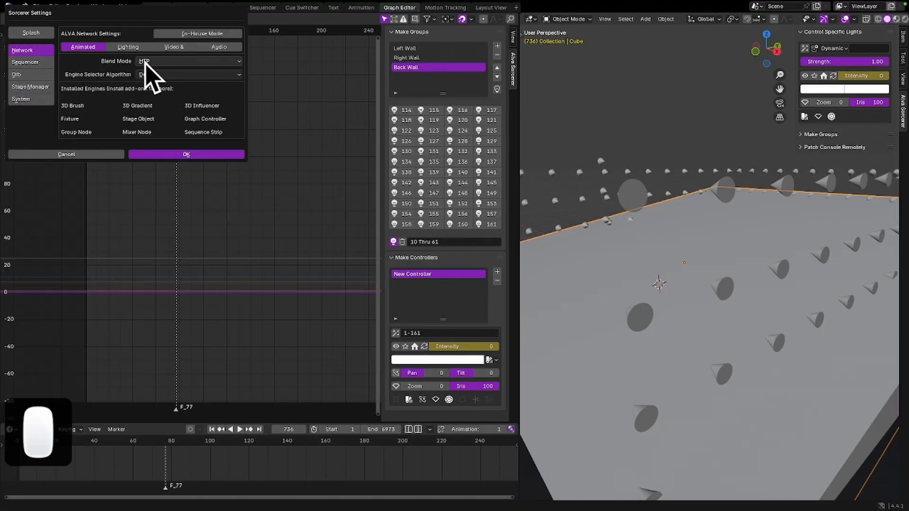
pyautogui.click(138, 154)
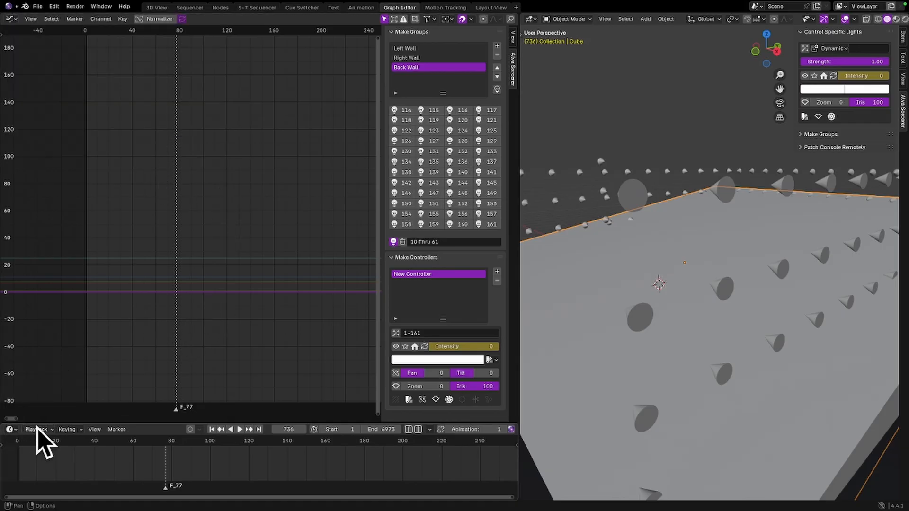
pyautogui.click(38, 429)
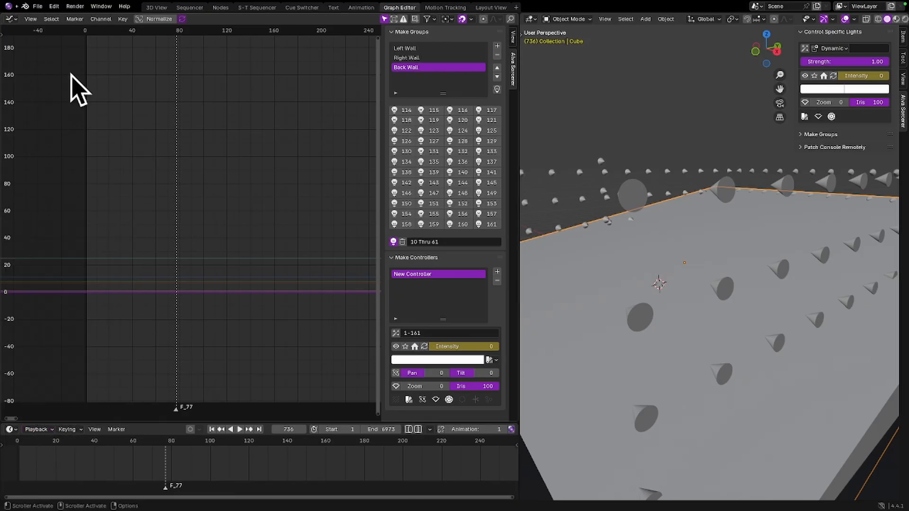
# Reopen the Sorcerer Settings and examine which Blend Mode options the animated network settings offer
pyautogui.click(8, 5)
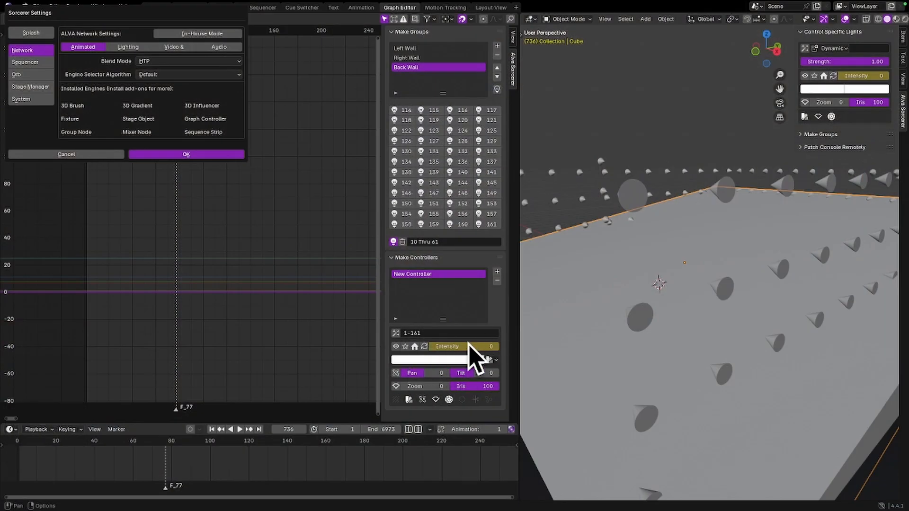
pyautogui.click(617, 267)
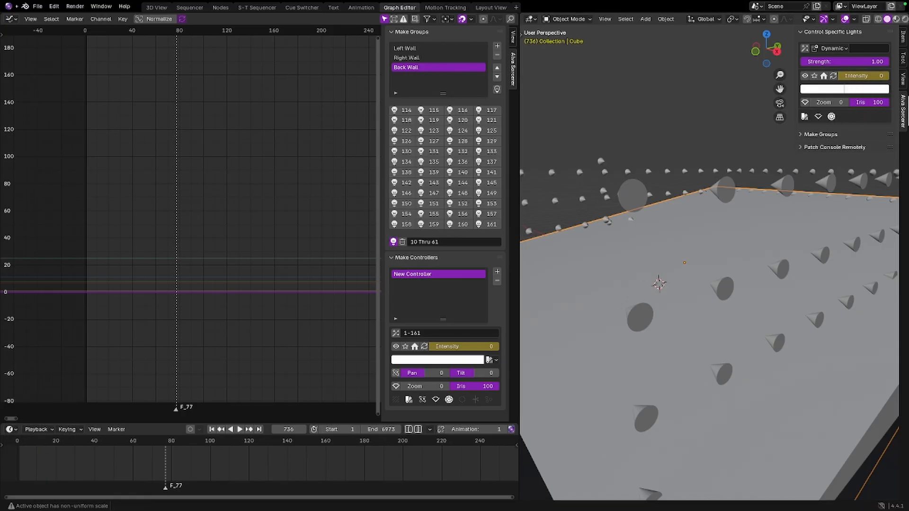
pyautogui.click(8, 6)
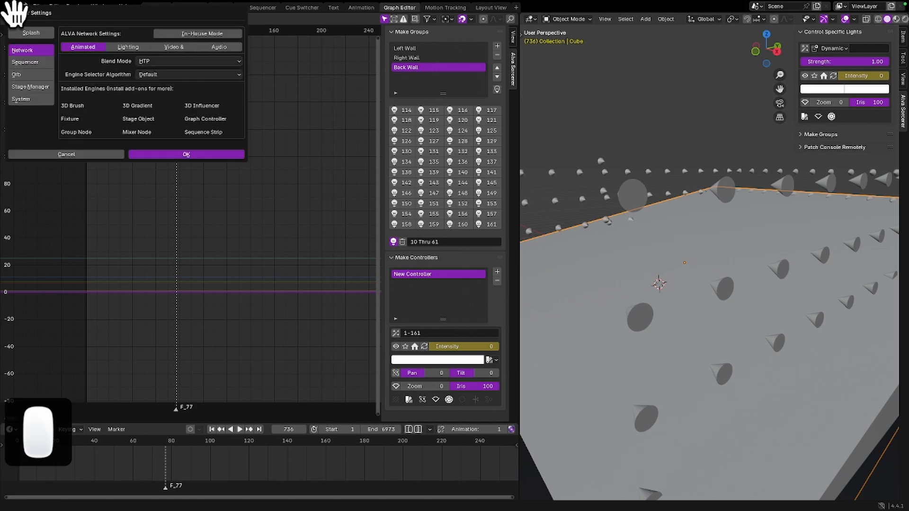
pyautogui.click(156, 62)
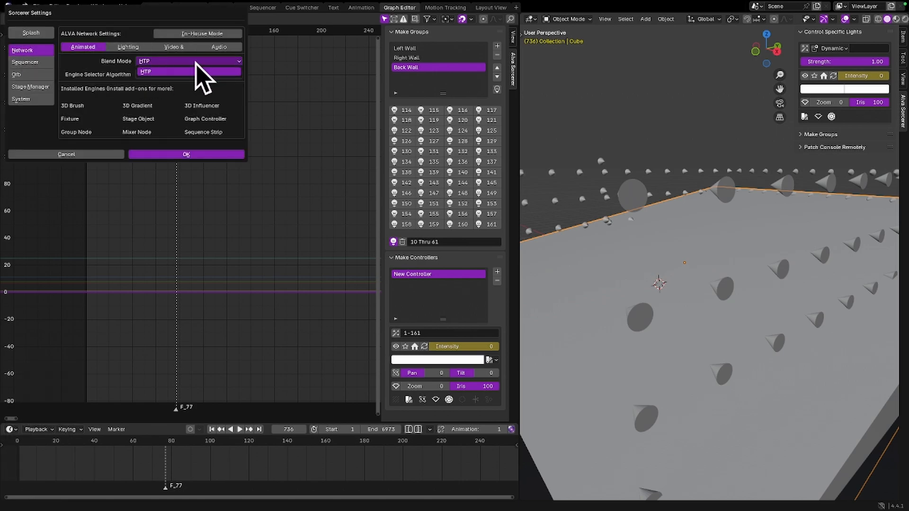
pyautogui.press('F2')
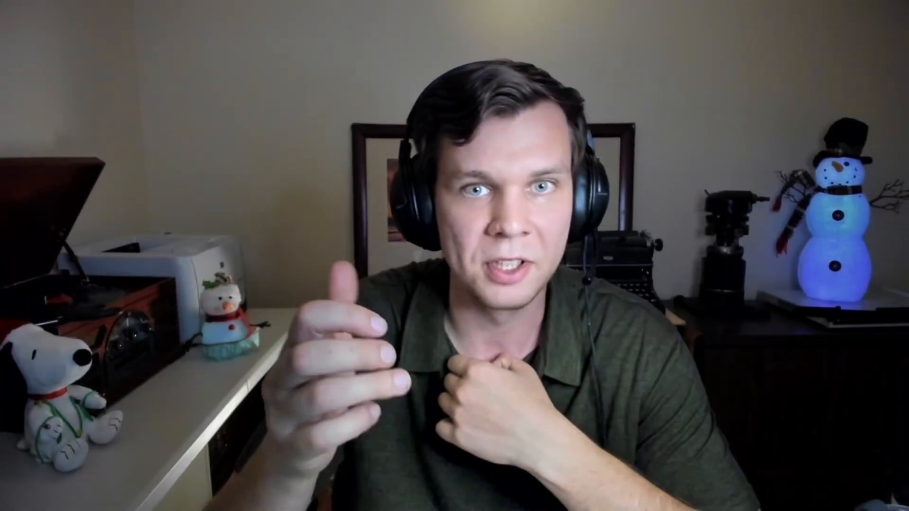
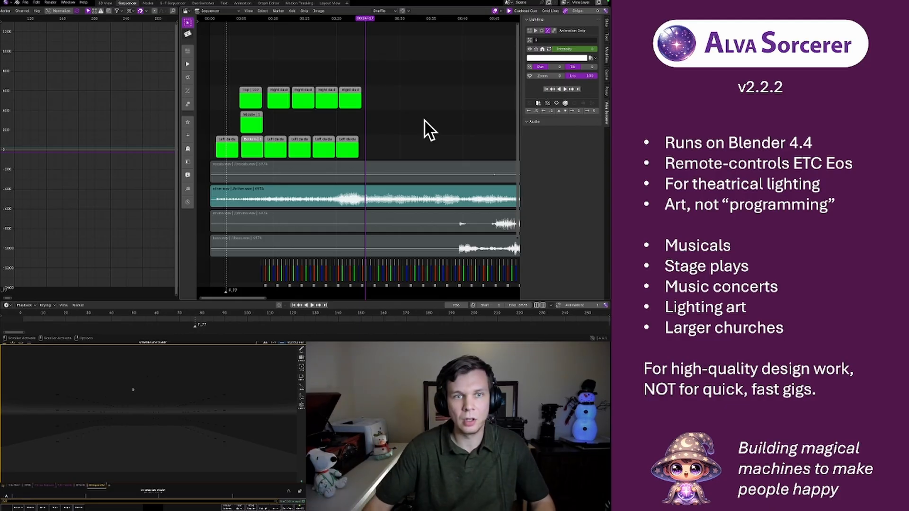
# Play the sequence from about the 20-second mark to review the lighting strips against the music
pyautogui.click(336, 17)
pyautogui.press('space')
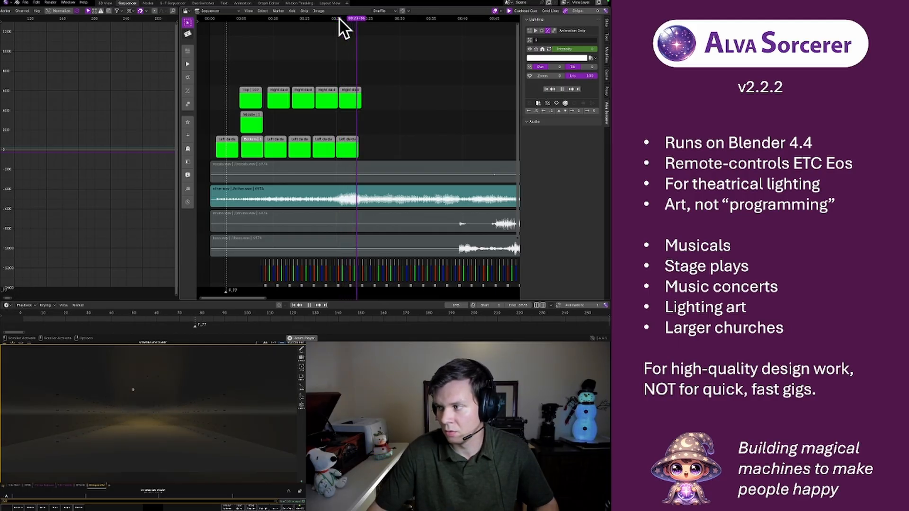
pyautogui.press('space')
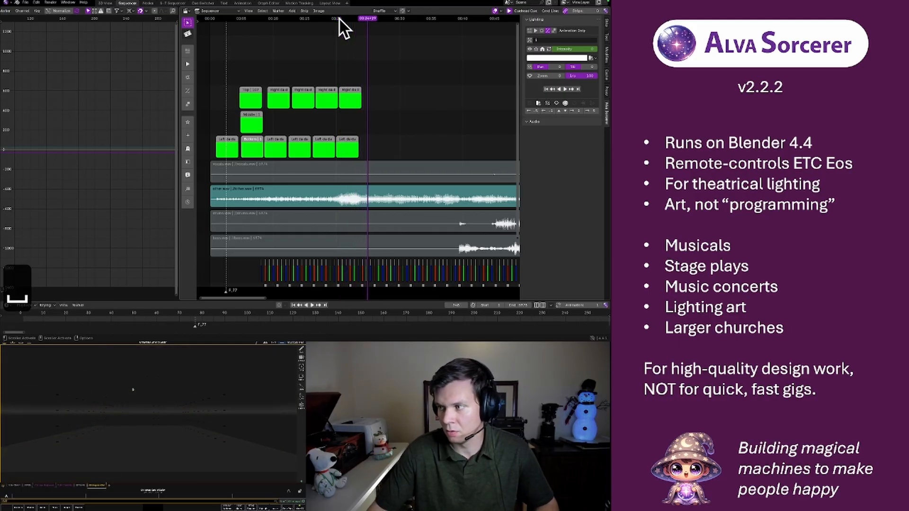
pyautogui.press('space')
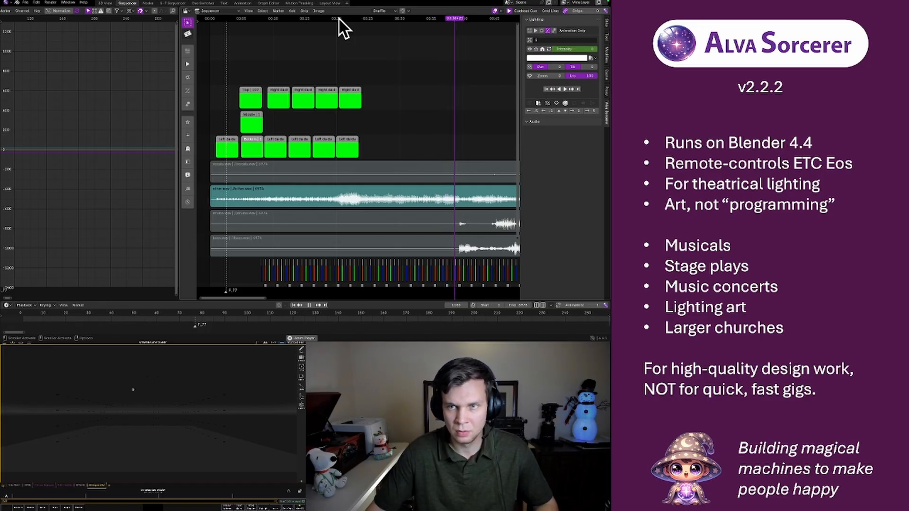
pyautogui.press('space')
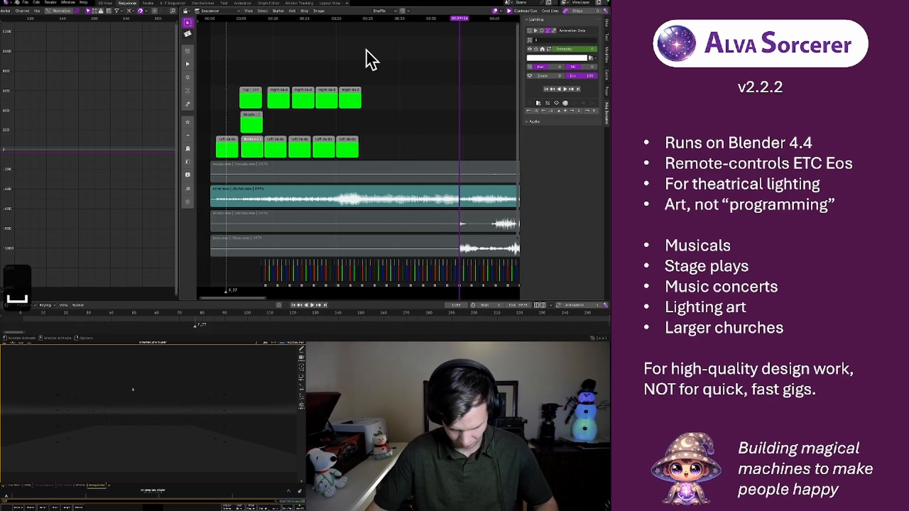
# Replay the passage before the bass and drums enter, starting near 00:32 and again near 00:22
pyautogui.moveTo(419, 102); pyautogui.dragTo(342, 99, button='middle')
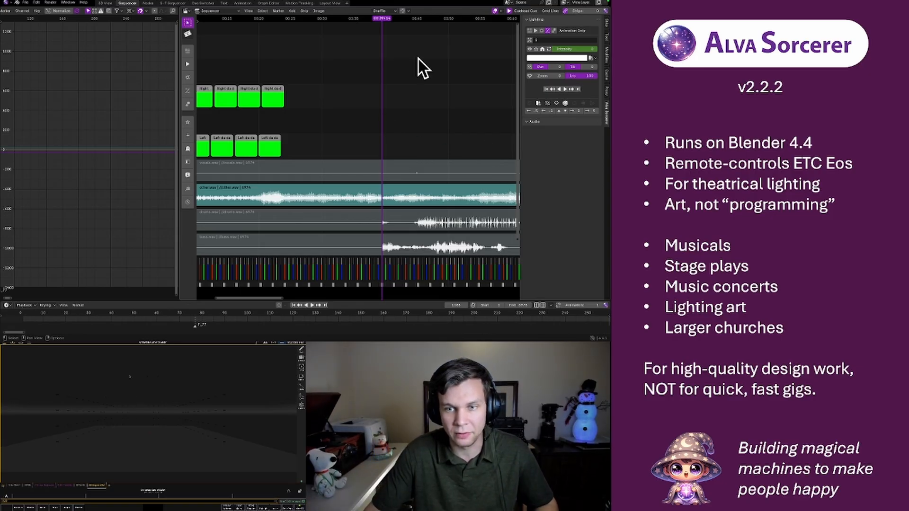
pyautogui.click(337, 19)
pyautogui.press('space')
pyautogui.press('space')
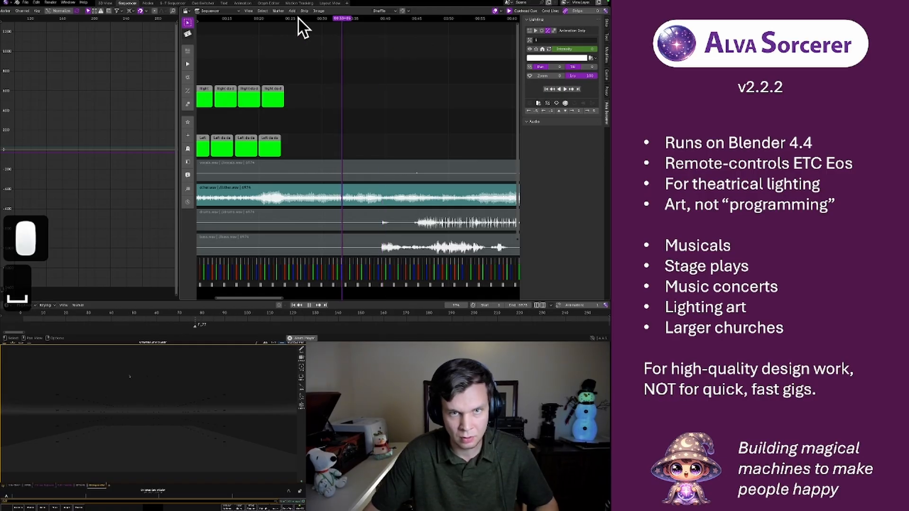
pyautogui.press('space')
pyautogui.click(274, 19)
pyautogui.press('space')
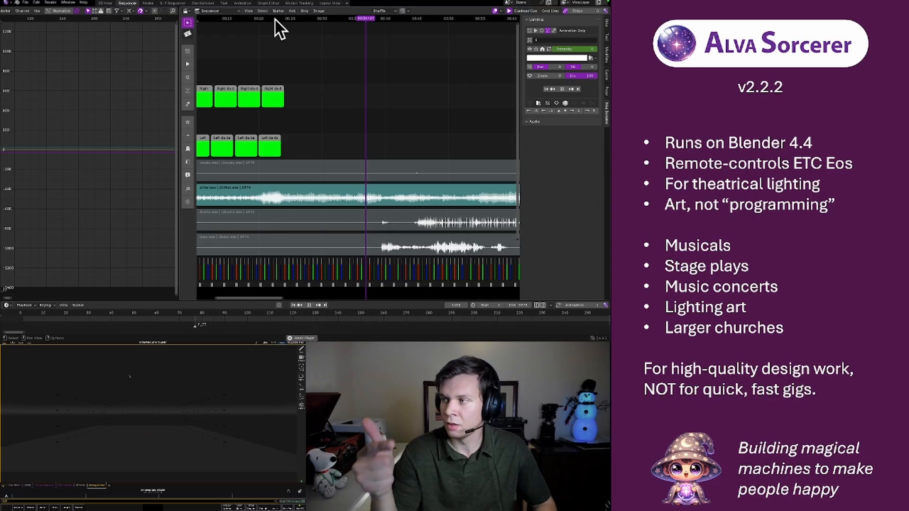
pyautogui.press('space')
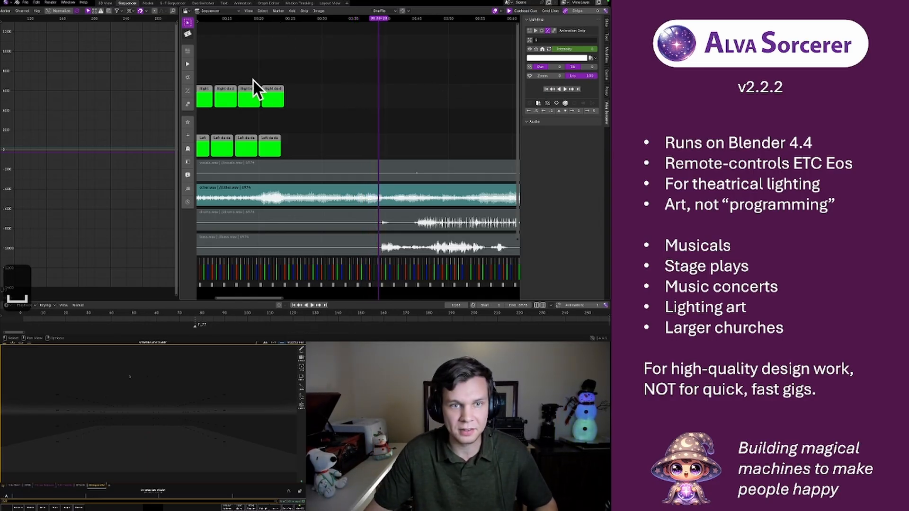
# Hide the Cube object in the viewport from the Layout View workspace's outliner
pyautogui.press('F1')
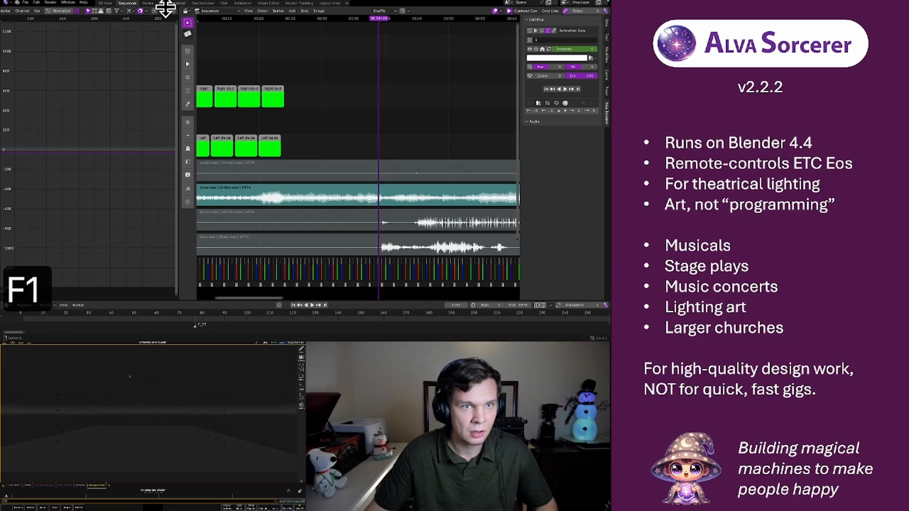
pyautogui.click(106, 4)
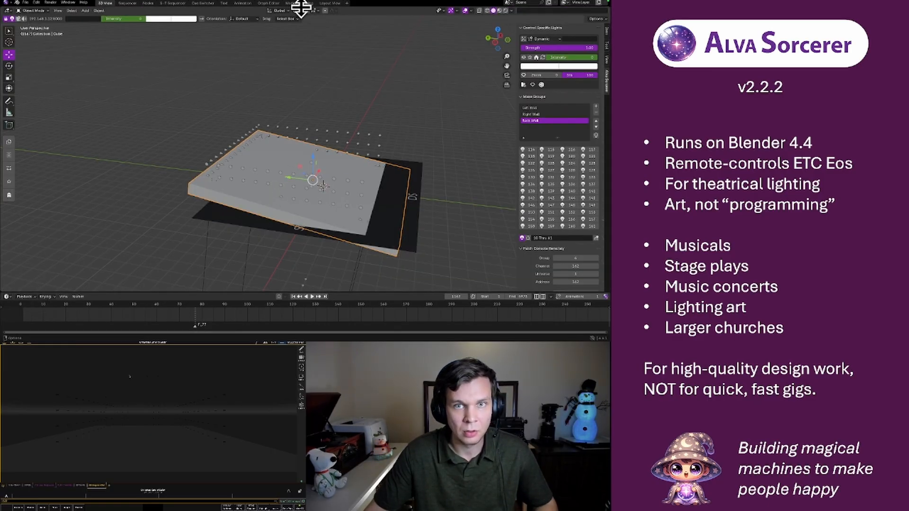
pyautogui.click(324, 3)
pyautogui.scroll(3, 505, 43)
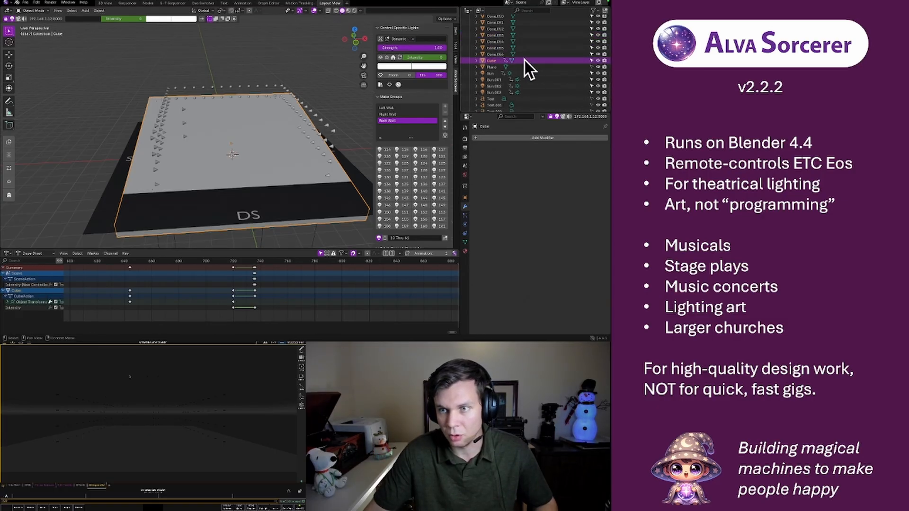
pyautogui.click(597, 61)
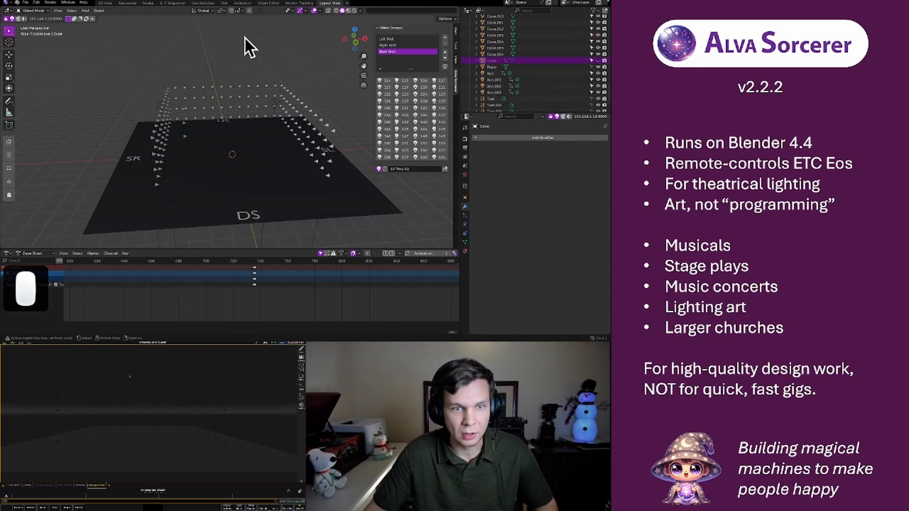
# Add a new light group named A1 in the 3D View workspace
pyautogui.click(105, 4)
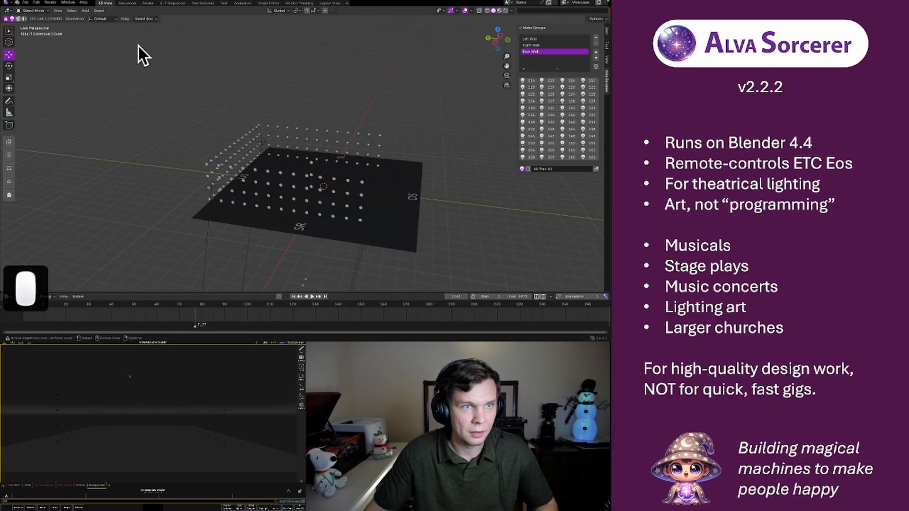
pyautogui.moveTo(277, 174); pyautogui.dragTo(361, 160, button='middle')
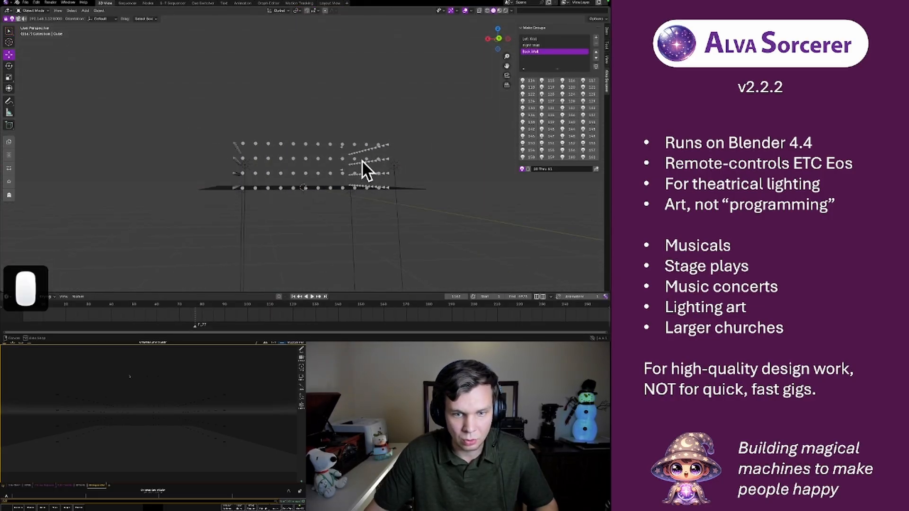
pyautogui.click(499, 39)
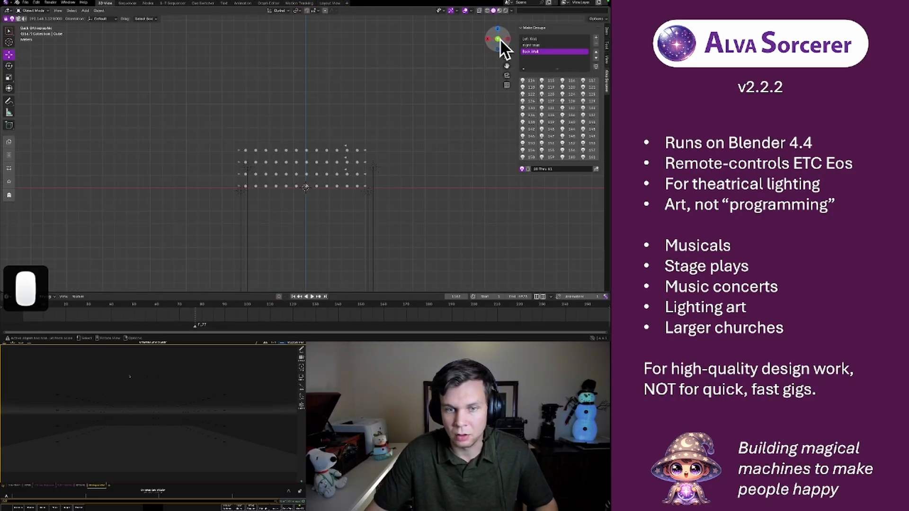
pyautogui.click(499, 39)
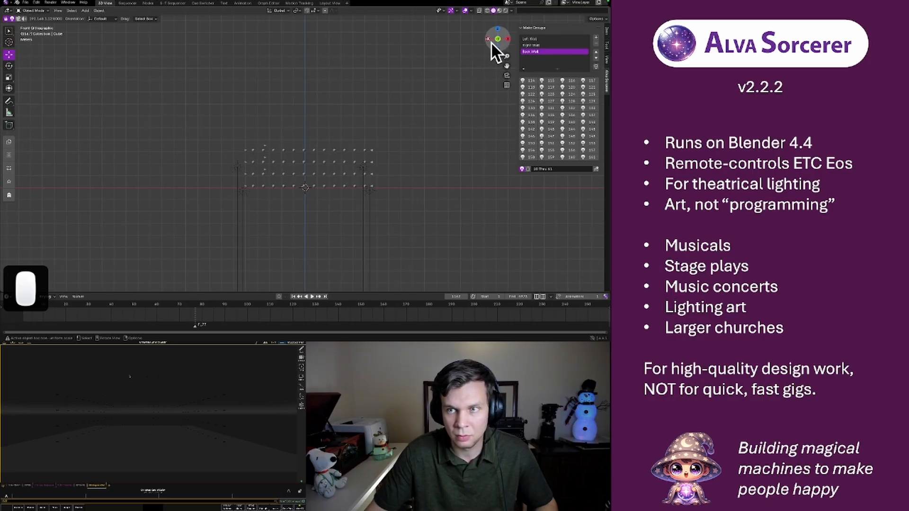
pyautogui.scroll(6, 293, 165)
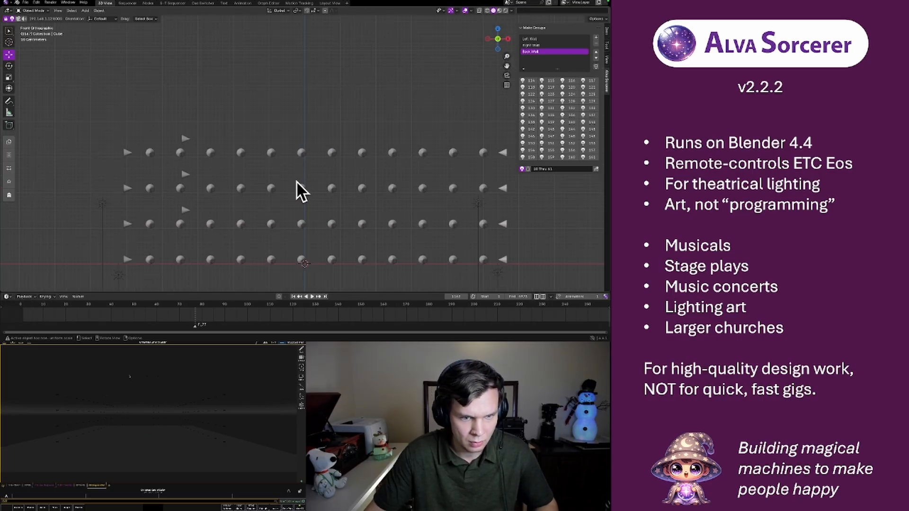
pyautogui.keyDown('shift'); pyautogui.moveTo(298, 183); pyautogui.dragTo(255, 125, button='middle'); pyautogui.keyUp('shift')
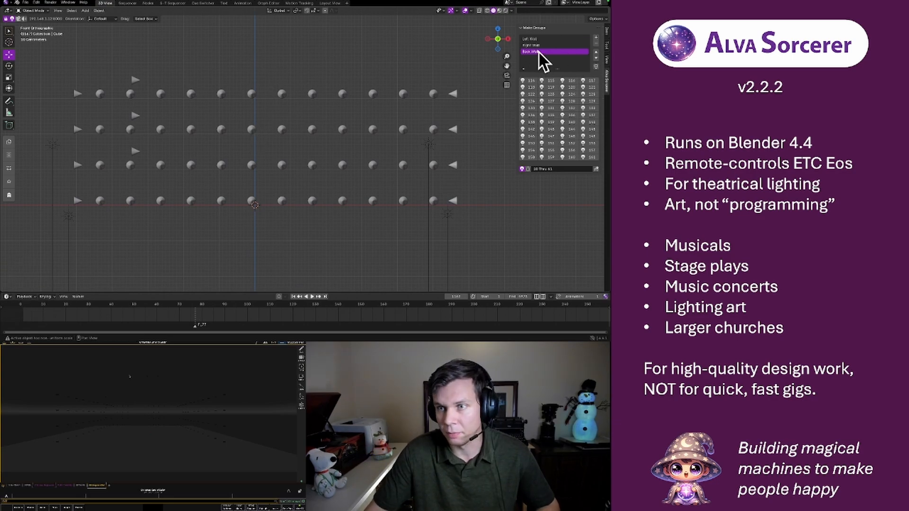
pyautogui.click(596, 38)
pyautogui.doubleClick(537, 57)
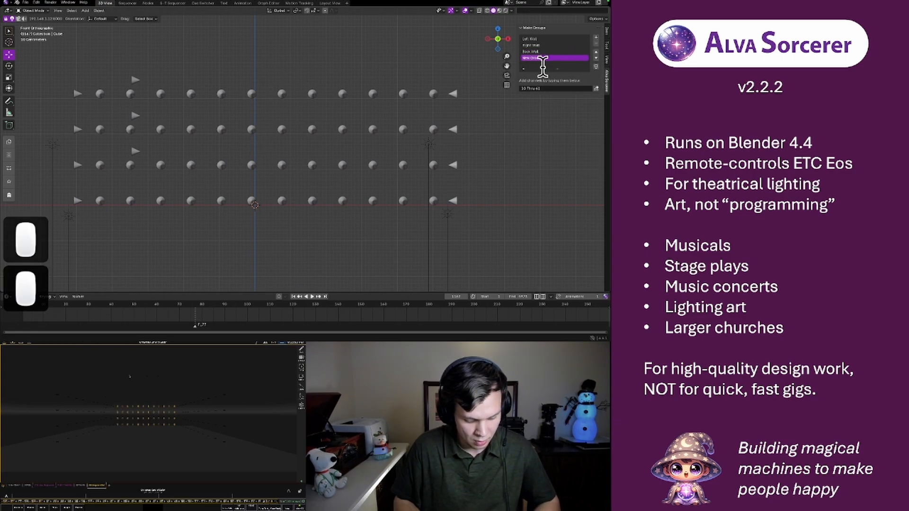
pyautogui.write('A1')
pyautogui.press('Return')
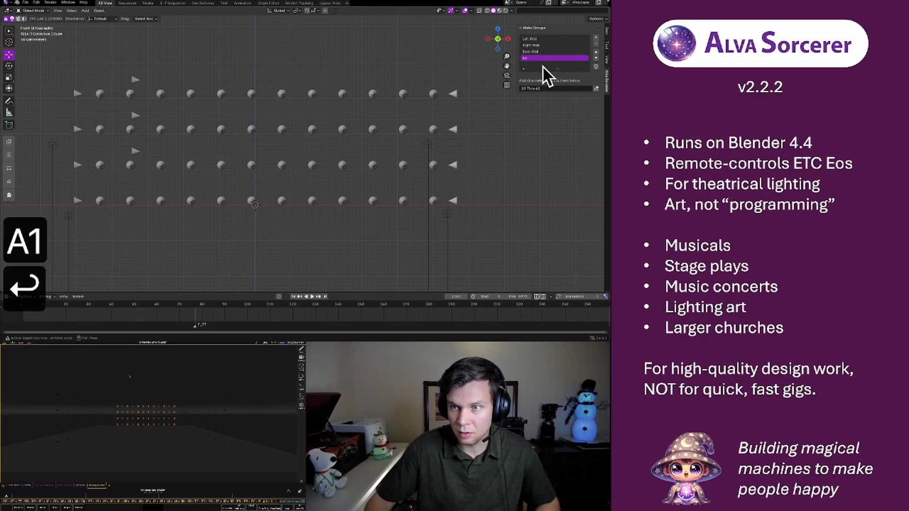
# Add another light group and name it A2
pyautogui.click(596, 38)
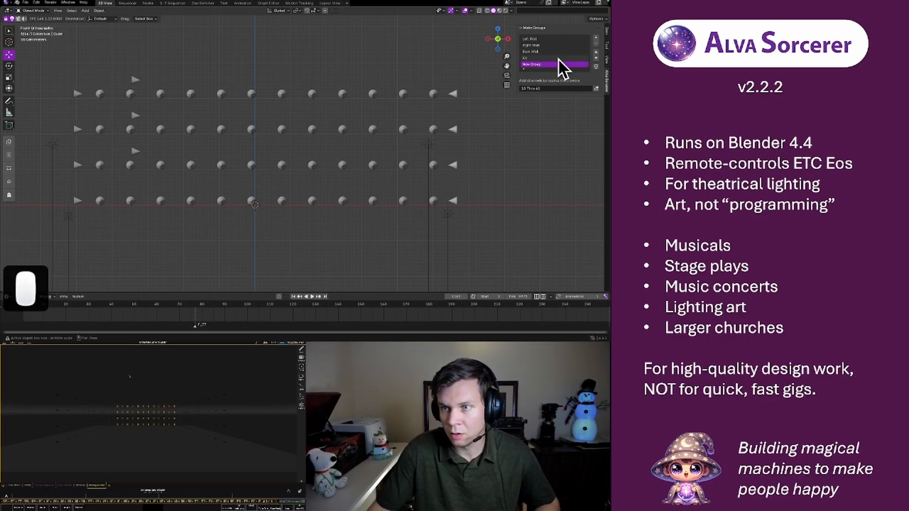
pyautogui.doubleClick(547, 64)
pyautogui.write('A2')
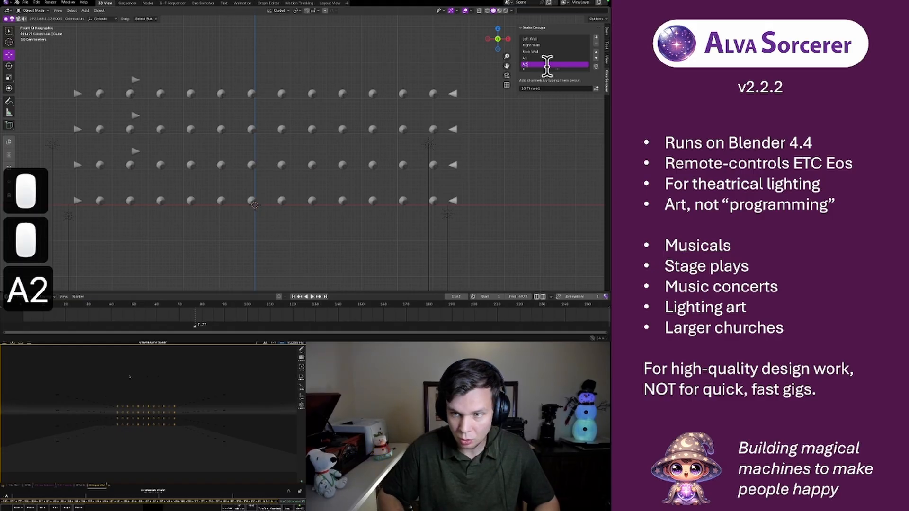
pyautogui.press('Return')
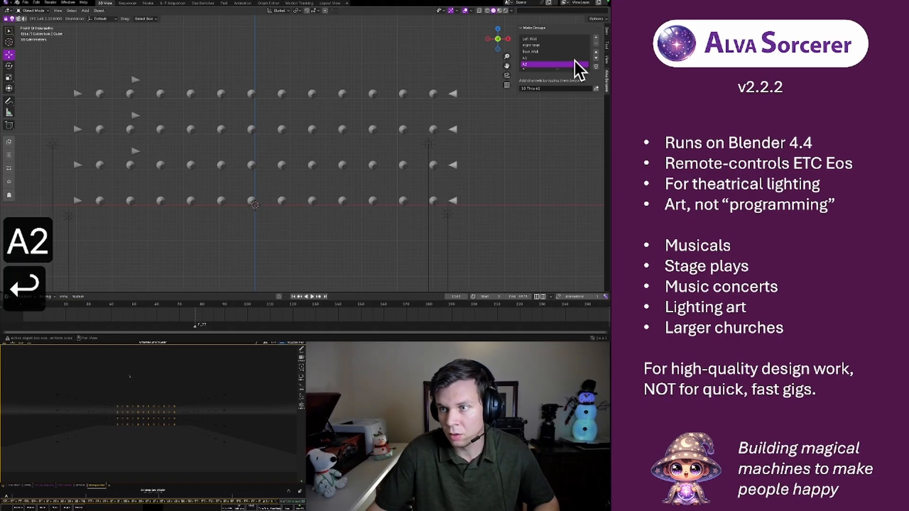
# Add a third light group to the list and name it A3
pyautogui.click(597, 38)
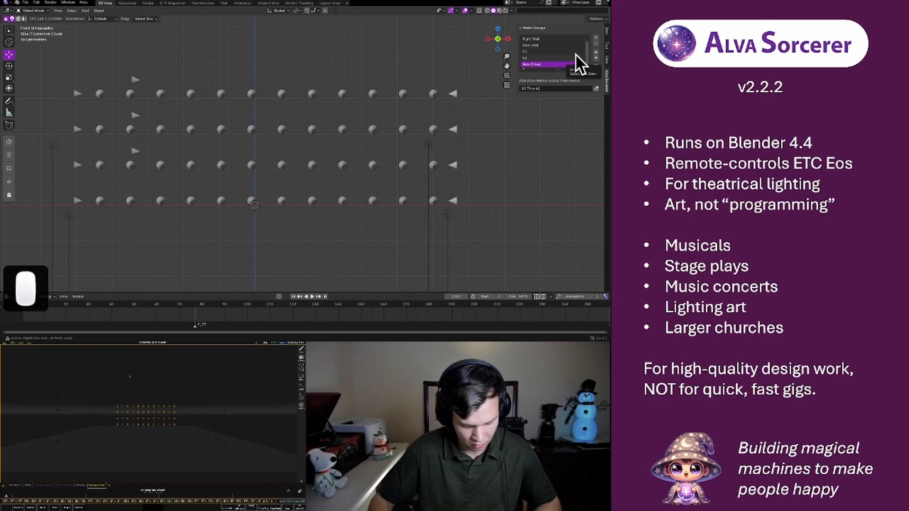
pyautogui.write('A3')
pyautogui.press('Return')
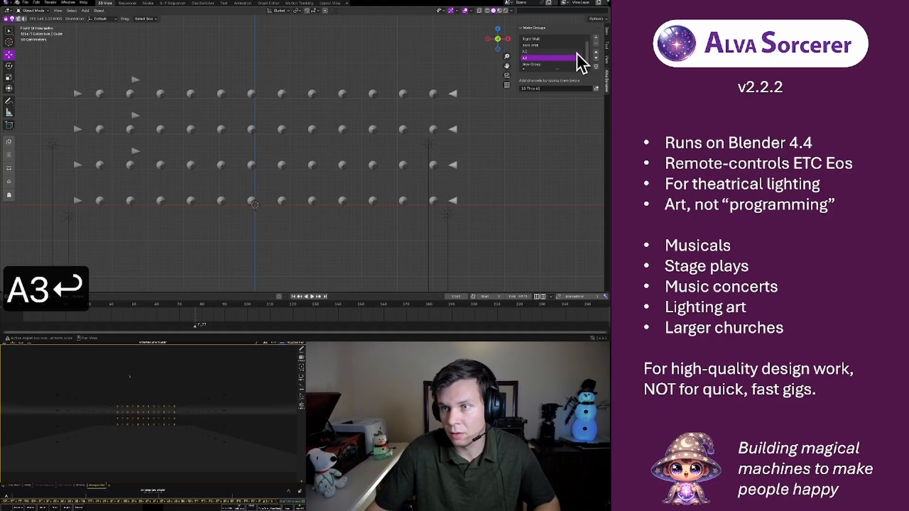
pyautogui.click(535, 64)
pyautogui.doubleClick(535, 64)
pyautogui.write('A3')
pyautogui.press('Return')
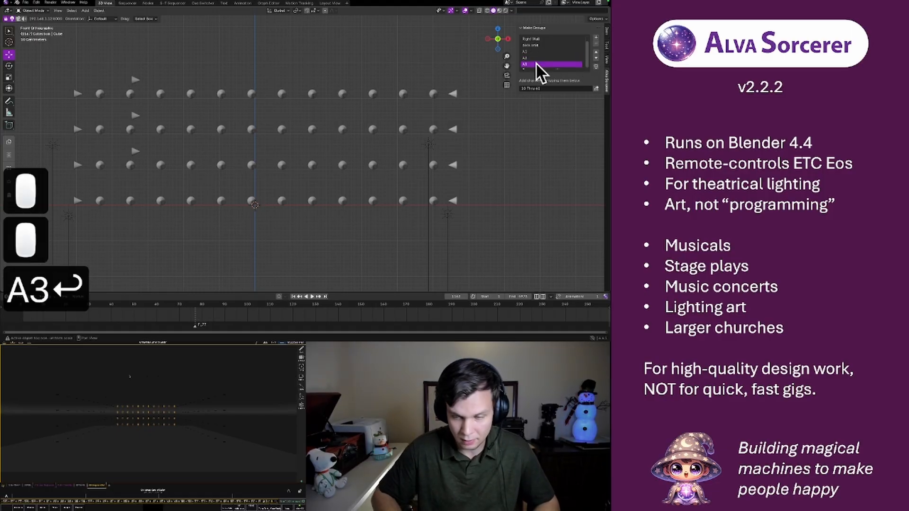
# Add a fourth light group to the list and name it A4
pyautogui.click(595, 38)
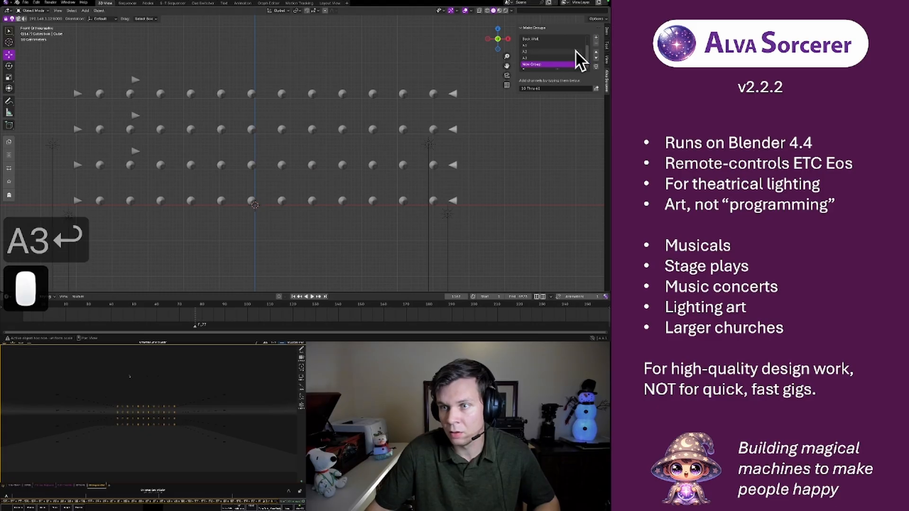
pyautogui.press('a')
pyautogui.press('4')
pyautogui.press('Return')
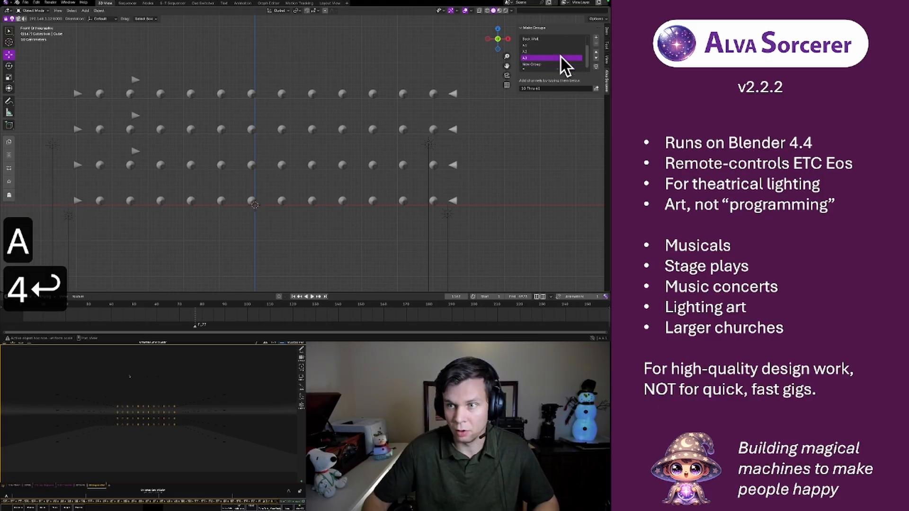
pyautogui.doubleClick(548, 64)
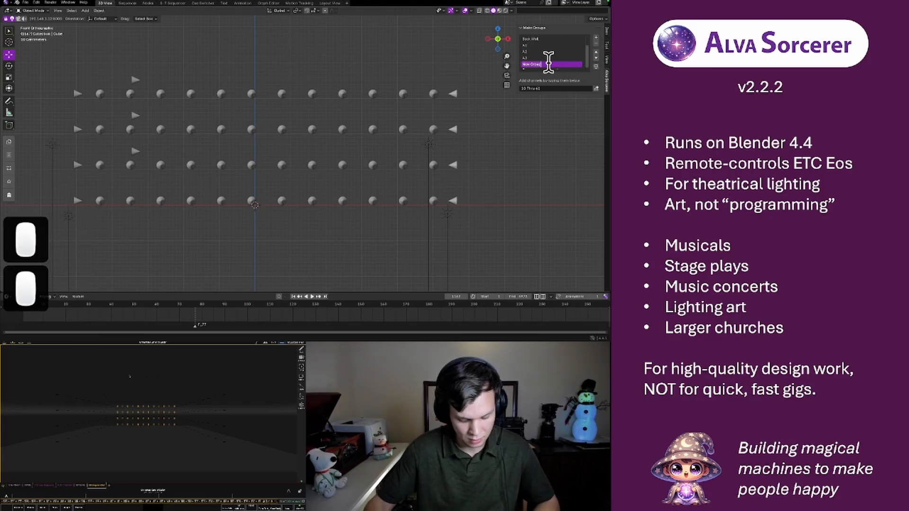
pyautogui.write('A4')
pyautogui.press('Return')
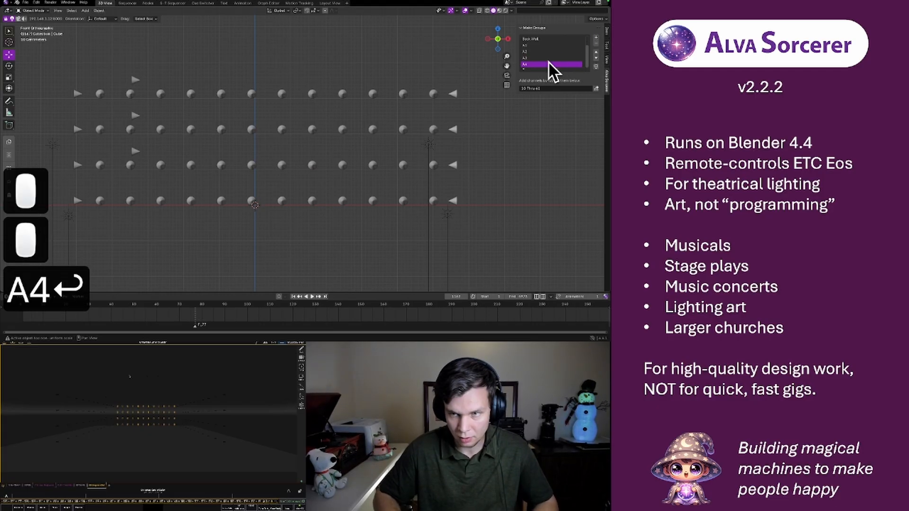
# Assign the six leftmost round lights in the back wall's top row to group A1
pyautogui.click(529, 45)
pyautogui.click(100, 95)
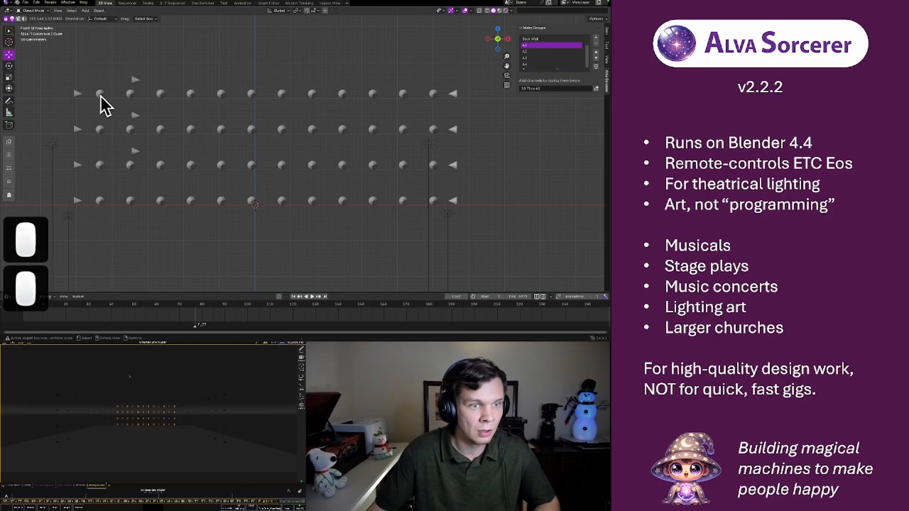
pyautogui.keyDown('shift'); pyautogui.click(129, 93); pyautogui.keyUp('shift')
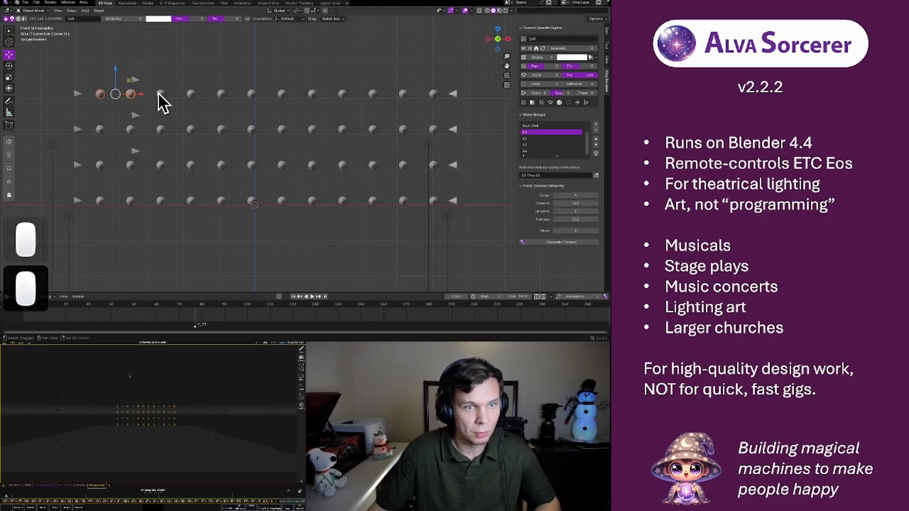
pyautogui.keyDown('shift'); pyautogui.click(190, 94); pyautogui.keyUp('shift')
pyautogui.keyDown('shift'); pyautogui.click(220, 94); pyautogui.keyUp('shift')
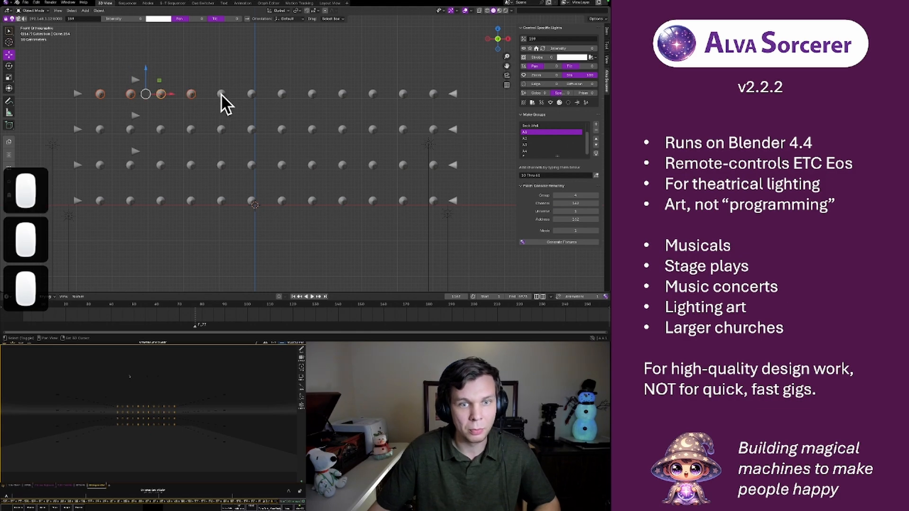
pyautogui.keyDown('shift'); pyautogui.click(250, 93); pyautogui.keyUp('shift')
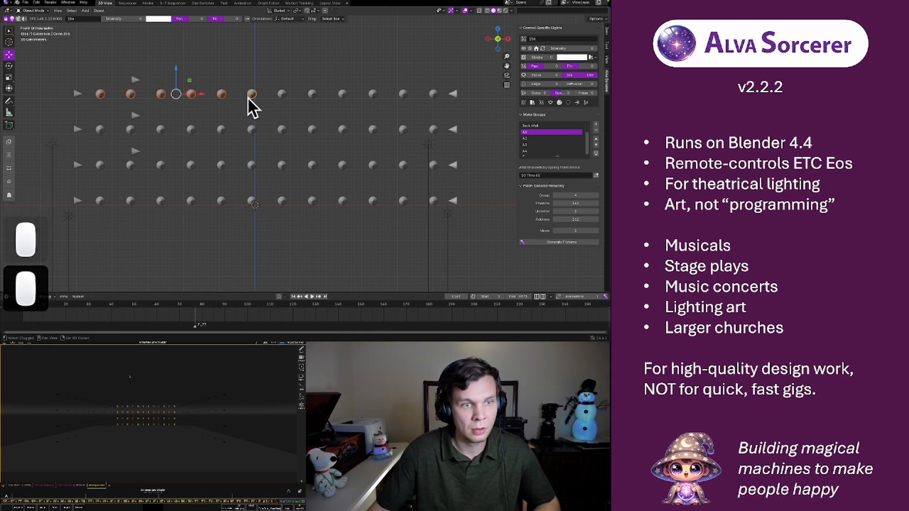
pyautogui.click(596, 175)
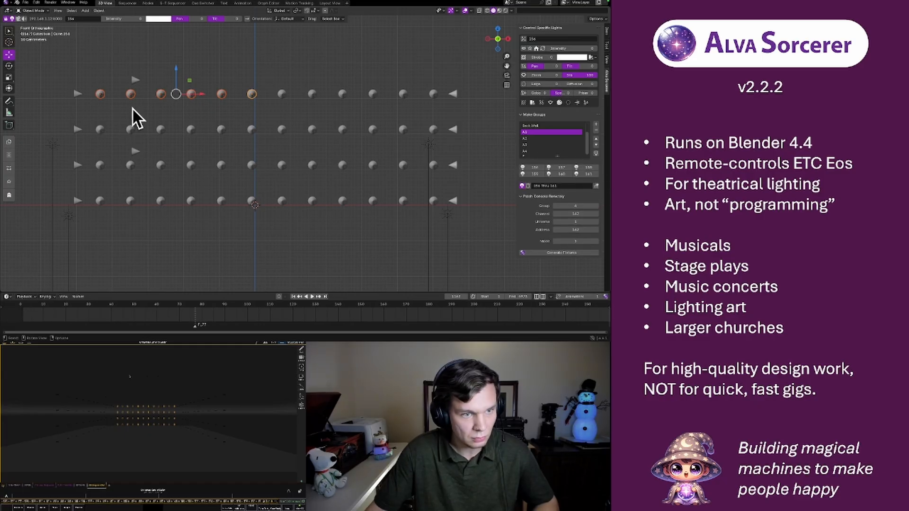
# Assign the six leftmost round lights in the back wall's second row to group A2
pyautogui.click(100, 130)
pyautogui.keyDown('shift'); pyautogui.click(131, 130); pyautogui.keyUp('shift')
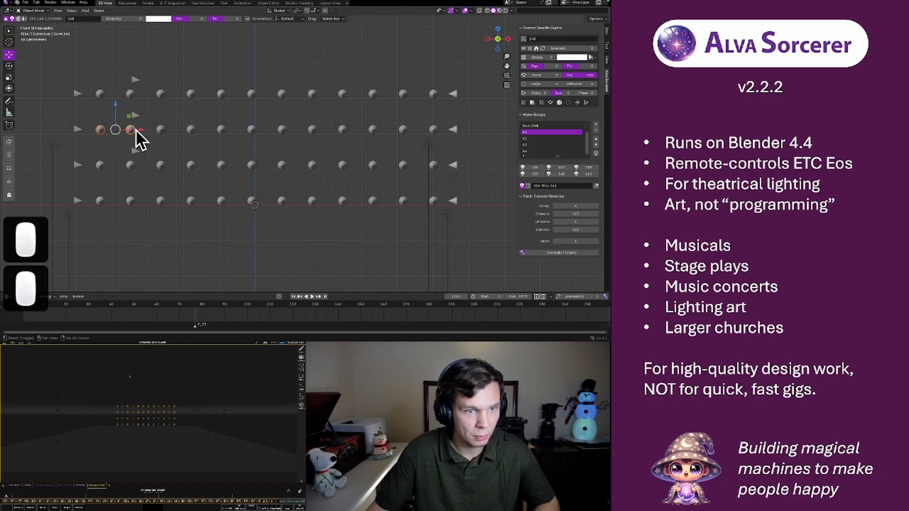
pyautogui.keyDown('shift'); pyautogui.click(161, 130); pyautogui.keyUp('shift')
pyautogui.keyDown('shift'); pyautogui.click(190, 129); pyautogui.keyUp('shift')
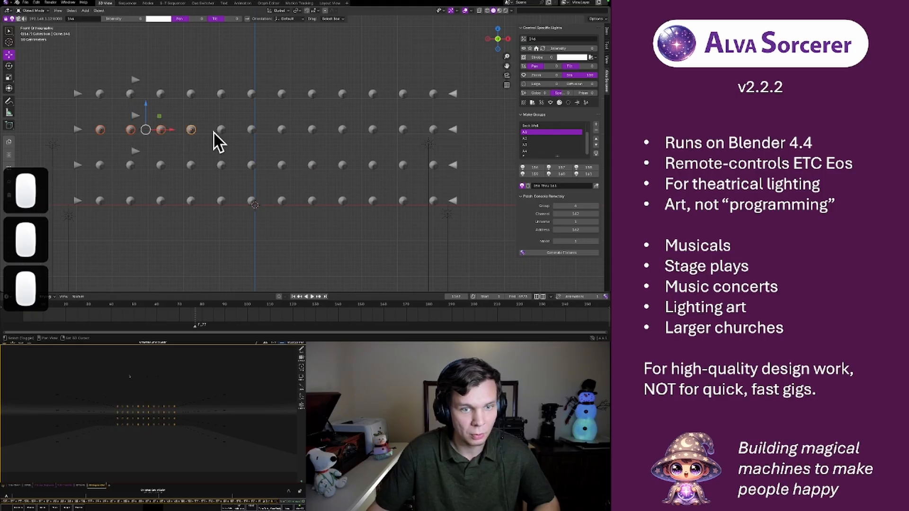
pyautogui.keyDown('shift'); pyautogui.click(251, 130); pyautogui.keyUp('shift')
pyautogui.click(527, 139)
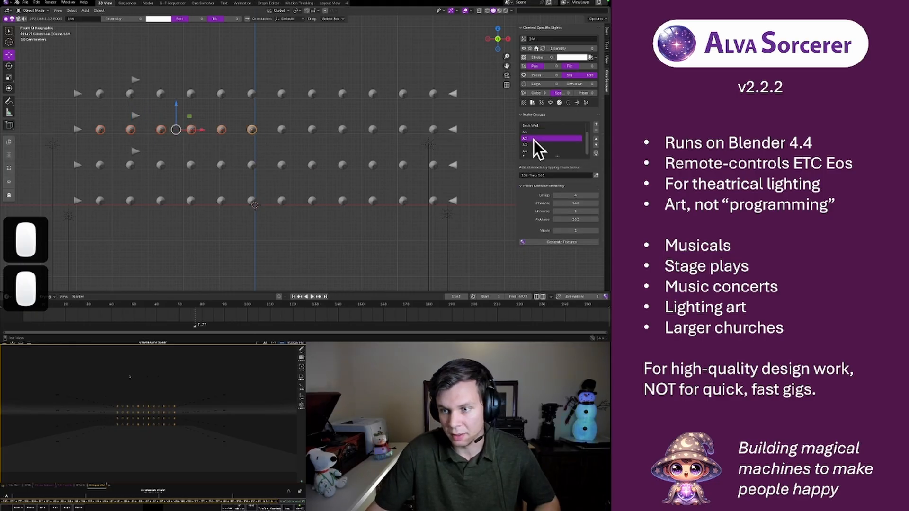
pyautogui.click(596, 176)
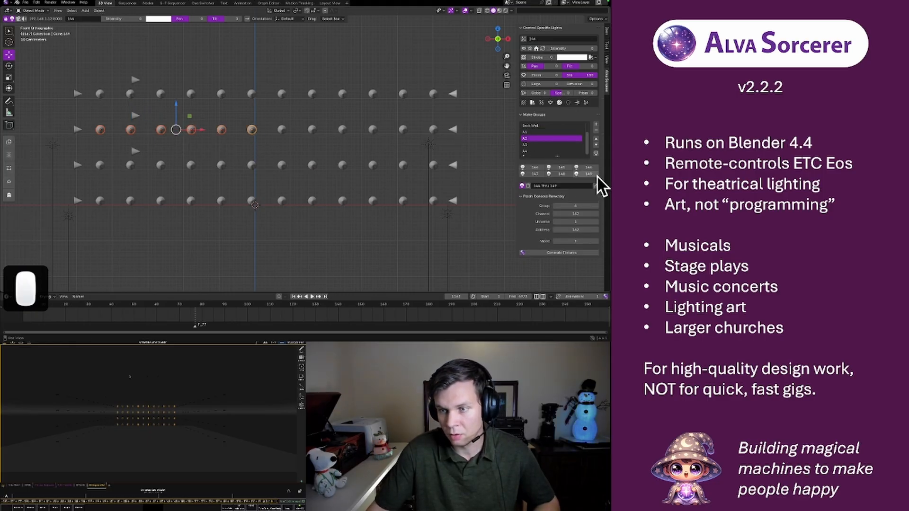
# Assign the six leftmost round lights in the back wall's third row to group A3
pyautogui.click(100, 166)
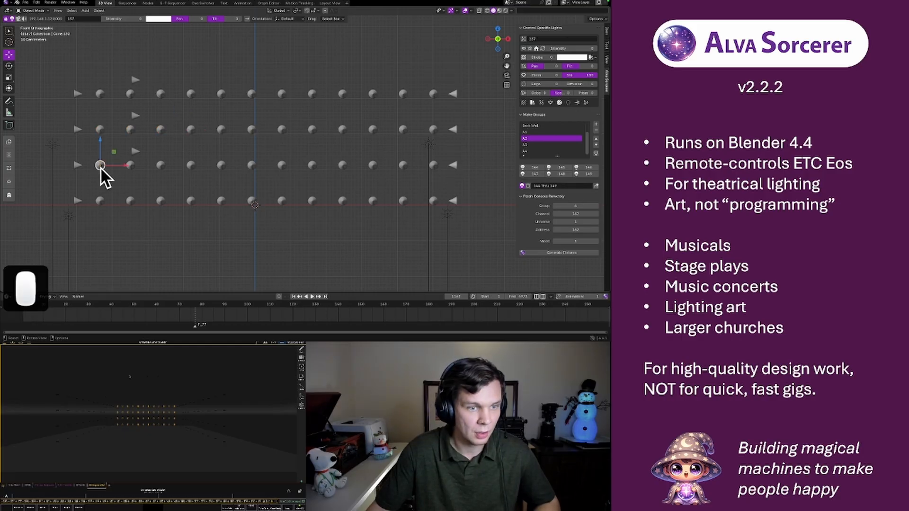
pyautogui.keyDown('shift'); pyautogui.click(131, 166); pyautogui.keyUp('shift')
pyautogui.keyDown('shift'); pyautogui.click(160, 166); pyautogui.keyUp('shift')
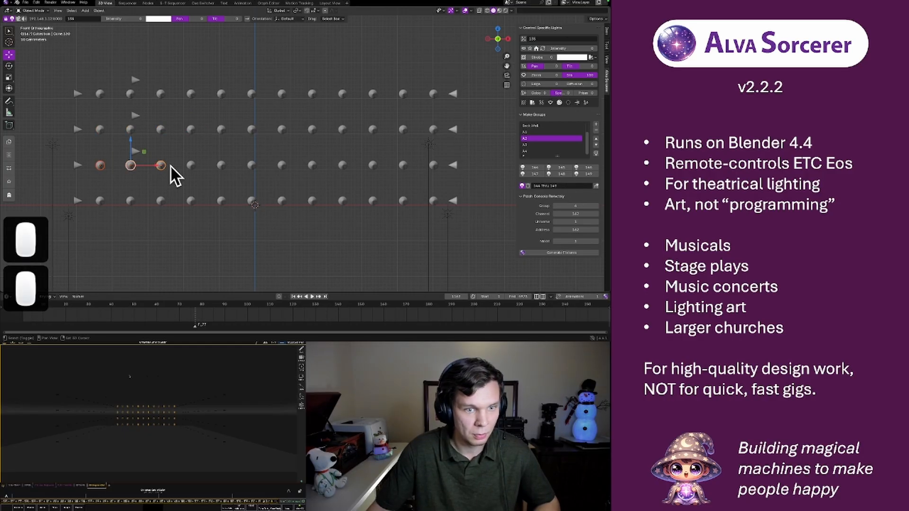
pyautogui.keyDown('shift'); pyautogui.click(191, 166); pyautogui.keyUp('shift')
pyautogui.keyDown('shift'); pyautogui.click(221, 166); pyautogui.keyUp('shift')
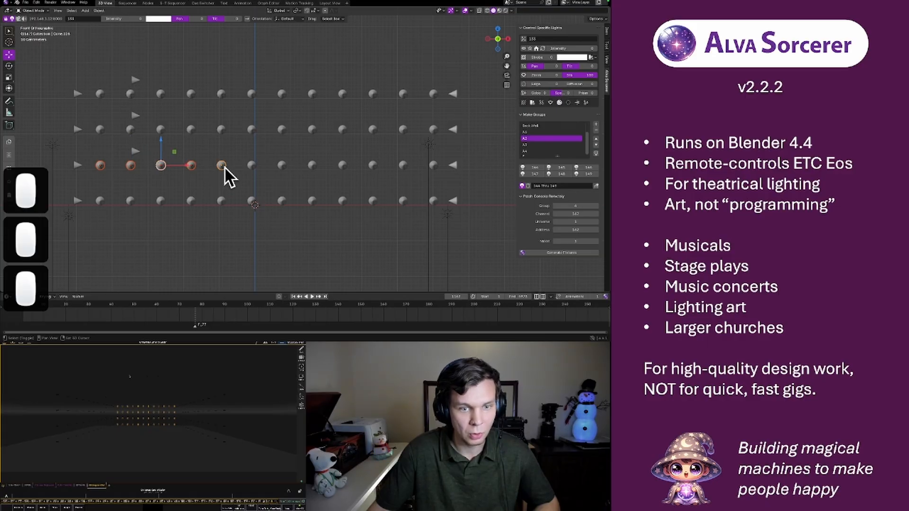
pyautogui.keyDown('shift'); pyautogui.click(251, 166); pyautogui.keyUp('shift')
pyautogui.click(551, 145)
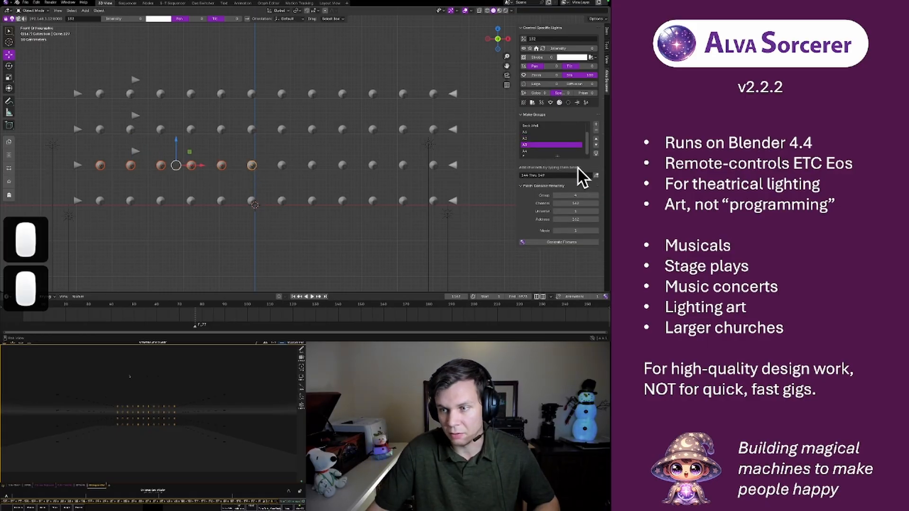
pyautogui.click(596, 175)
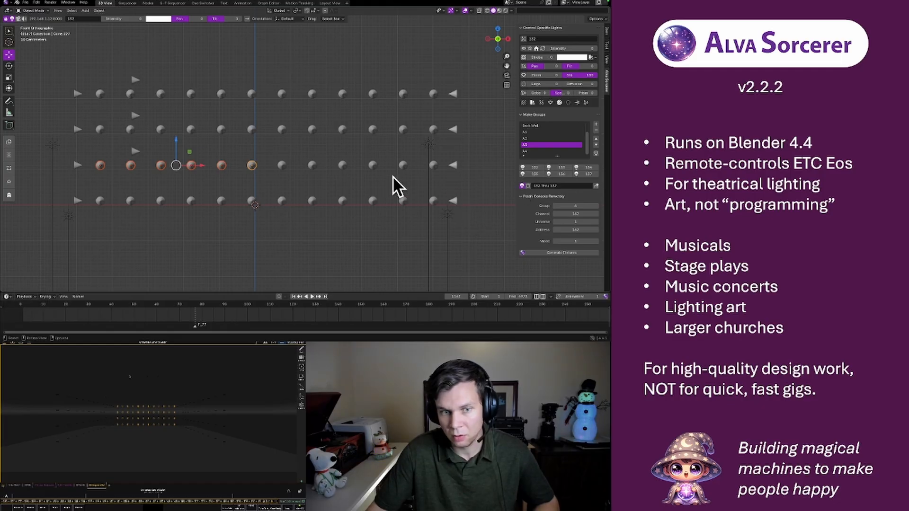
# Assign the six leftmost round lights in the back wall's bottom row to group A4
pyautogui.click(100, 201)
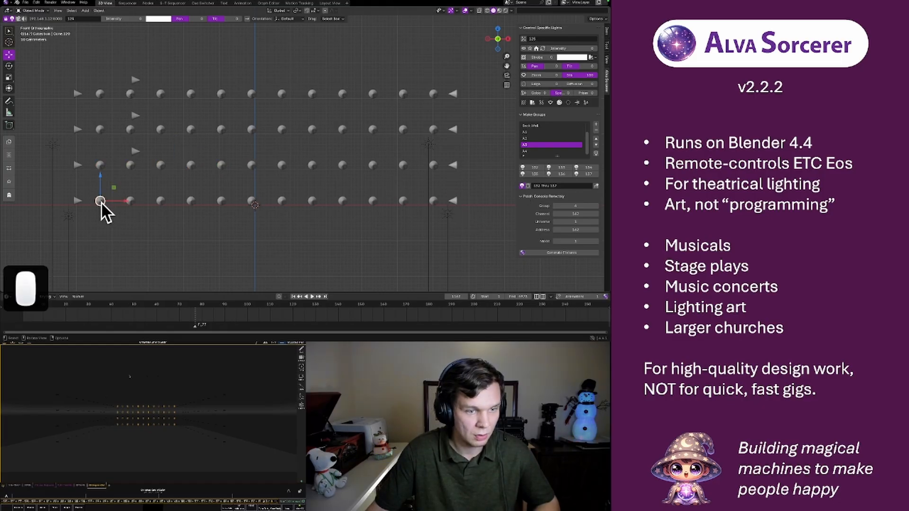
pyautogui.keyDown('shift'); pyautogui.click(130, 201); pyautogui.keyUp('shift')
pyautogui.keyDown('shift'); pyautogui.click(161, 200); pyautogui.keyUp('shift')
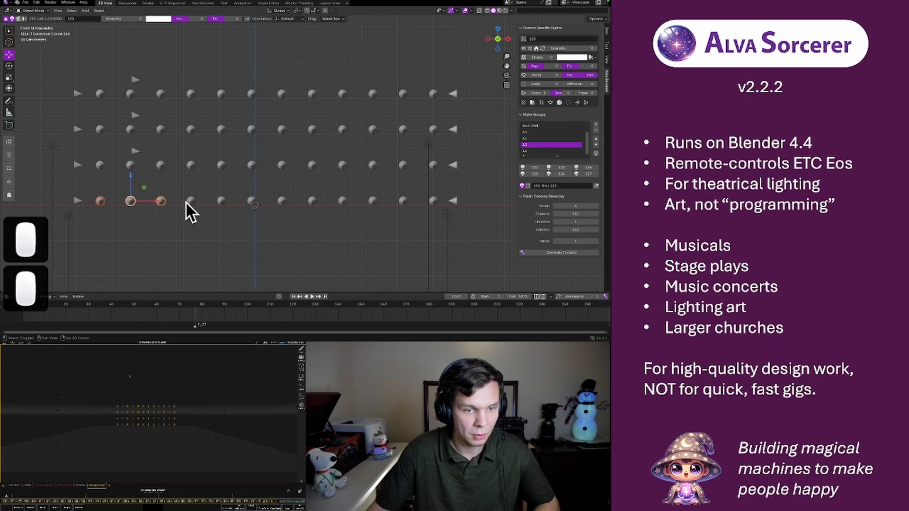
pyautogui.keyDown('shift'); pyautogui.click(191, 201); pyautogui.keyUp('shift')
pyautogui.keyDown('shift'); pyautogui.click(221, 201); pyautogui.keyUp('shift')
pyautogui.keyDown('shift'); pyautogui.click(251, 202); pyautogui.keyUp('shift')
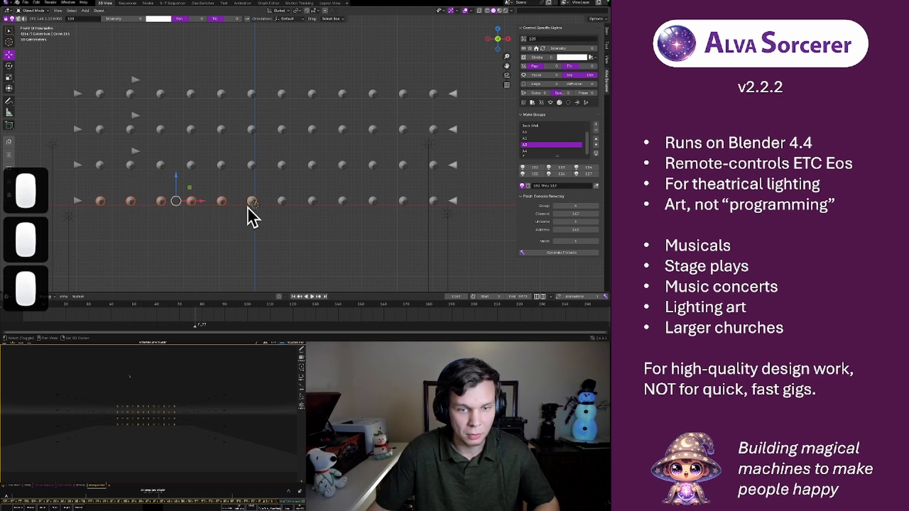
pyautogui.click(532, 151)
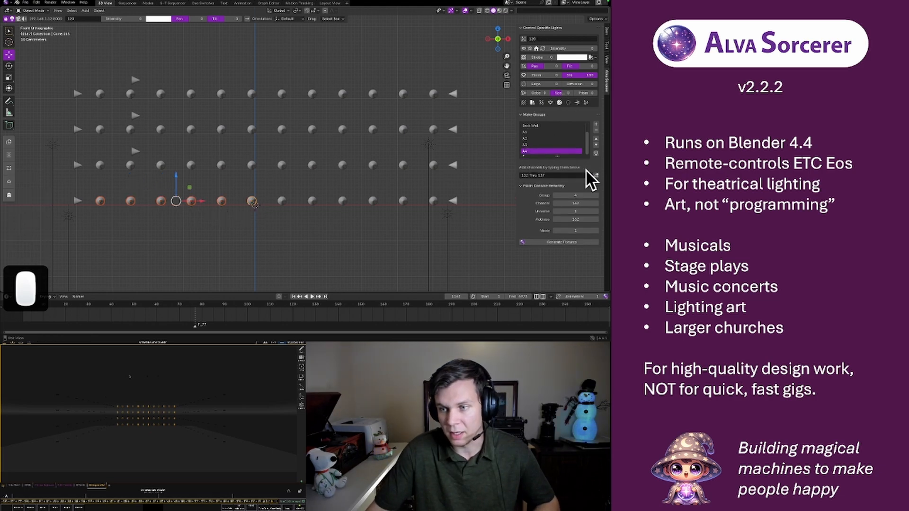
pyautogui.click(596, 174)
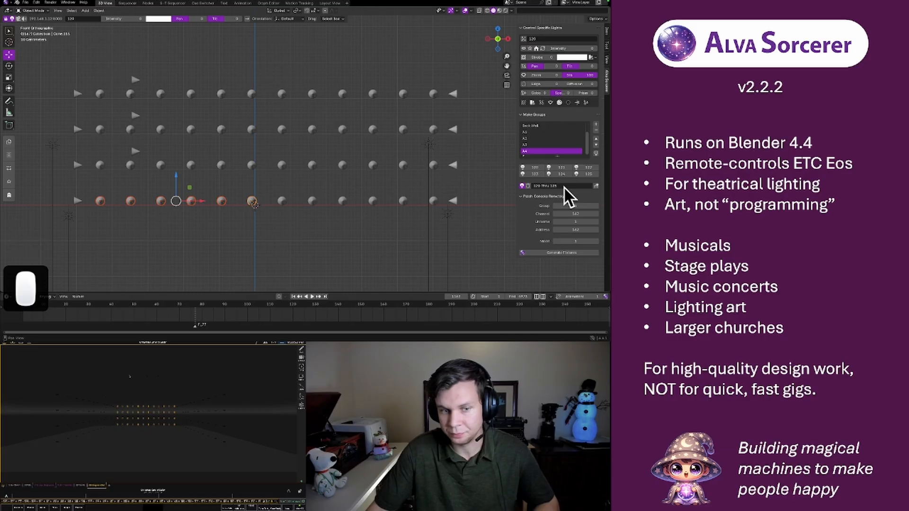
# Add a new light group below A4 and name it B1
pyautogui.click(282, 94)
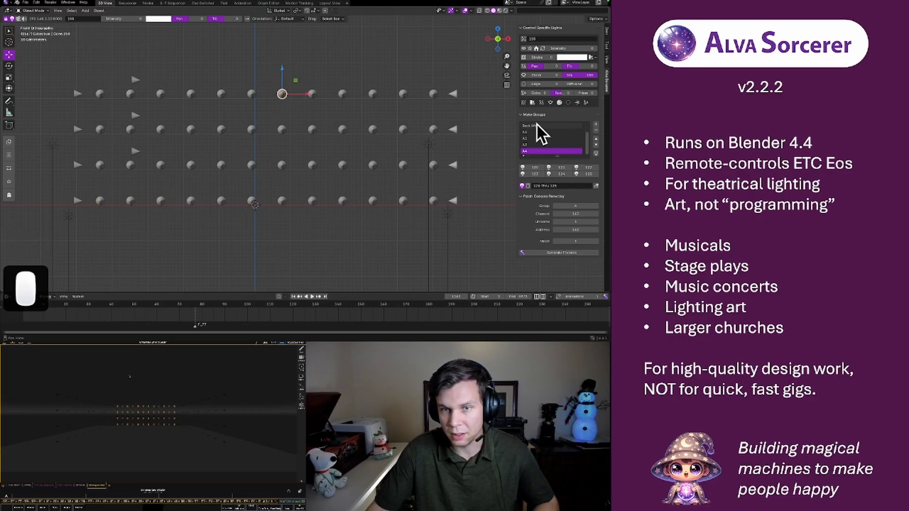
pyautogui.click(596, 125)
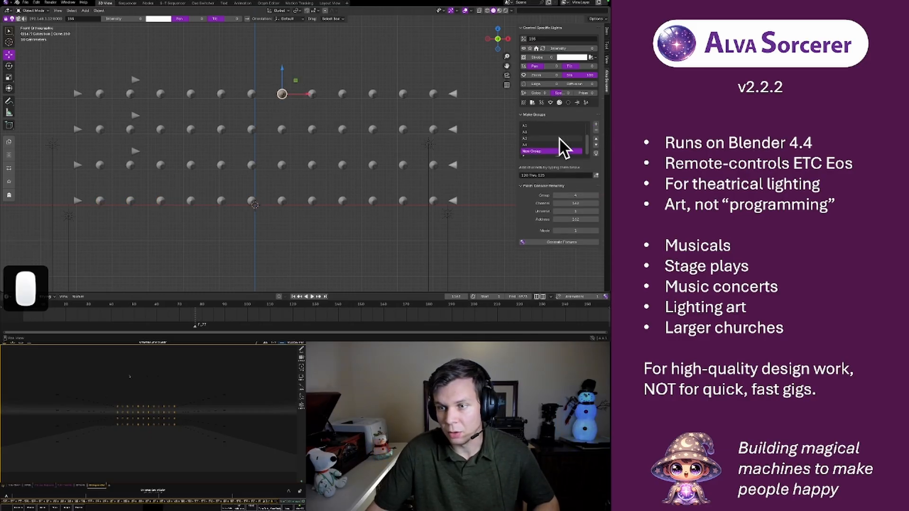
pyautogui.doubleClick(540, 151)
pyautogui.write('B1')
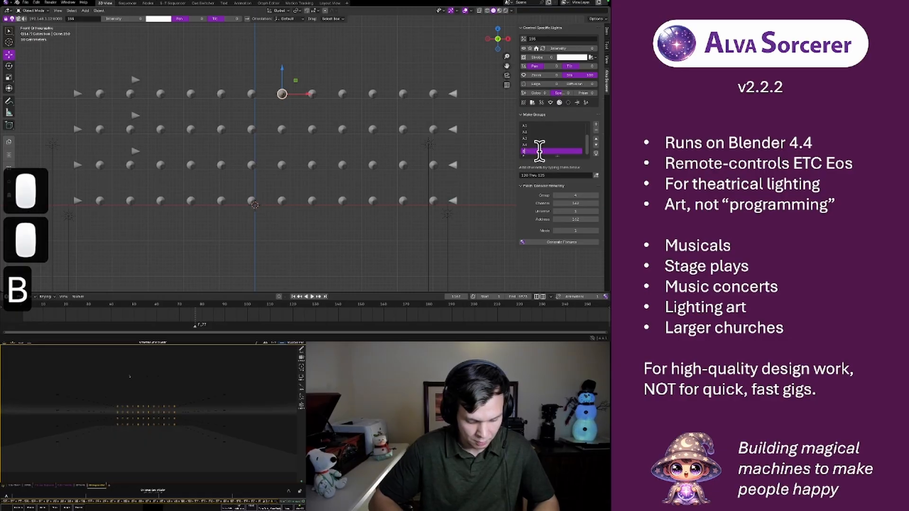
pyautogui.press('Return')
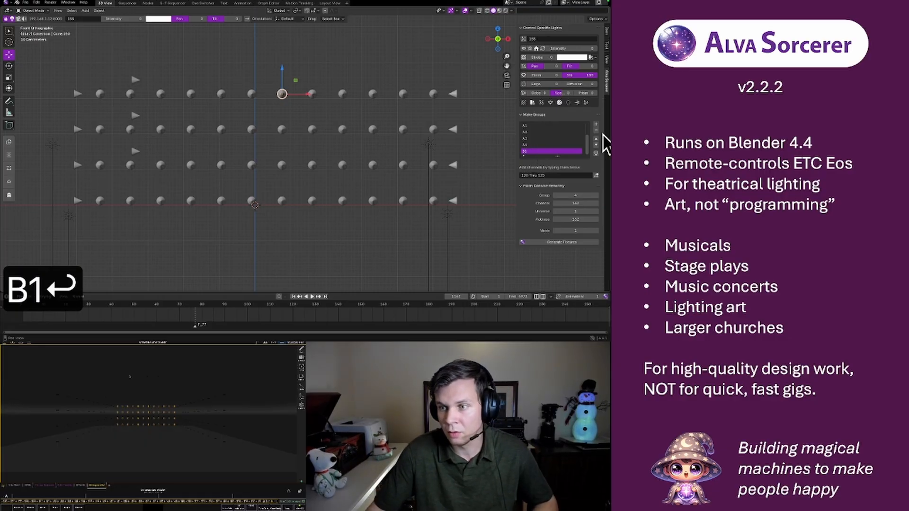
# Add another light group below B1 and name it B2
pyautogui.click(596, 124)
pyautogui.click(537, 151)
pyautogui.doubleClick(539, 152)
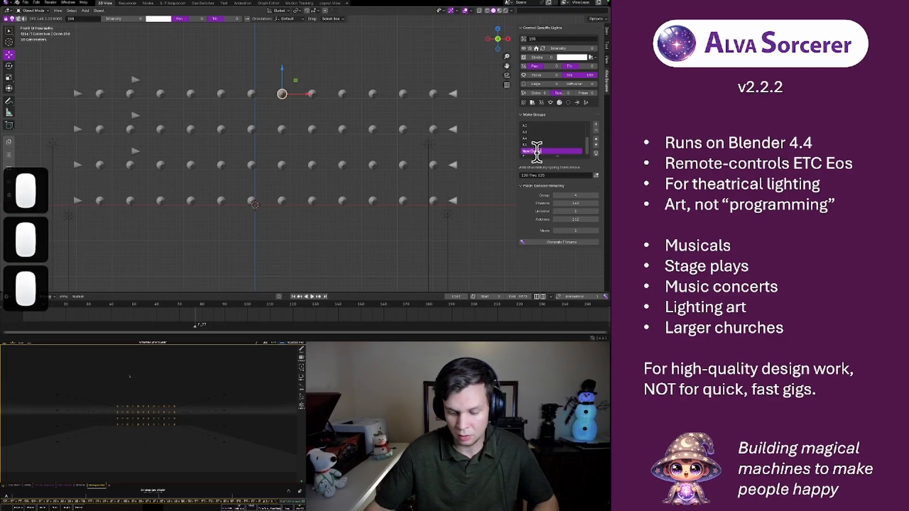
pyautogui.write('B2')
pyautogui.press('Return')
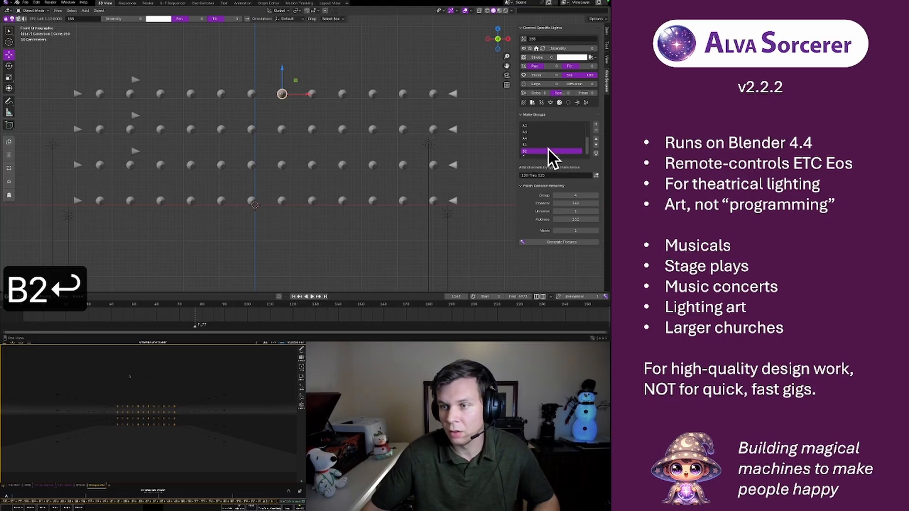
# Add a third B group to the light group list and name it B3
pyautogui.click(596, 125)
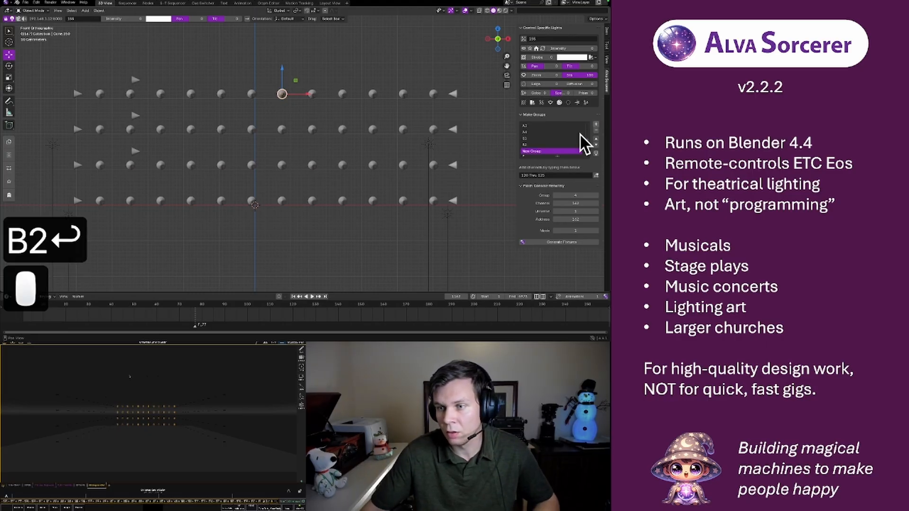
pyautogui.doubleClick(534, 151)
pyautogui.write('B3')
pyautogui.press('Return')
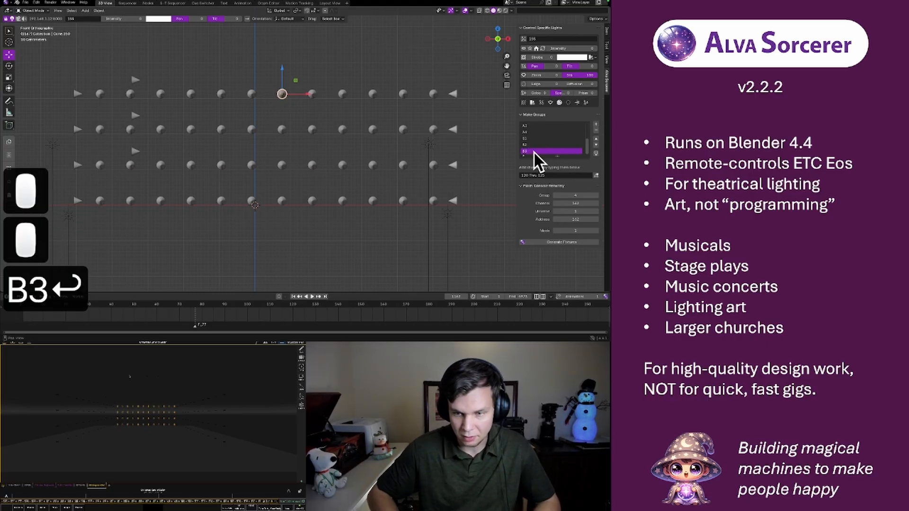
# Add a fourth B group to the light group list and name it B4
pyautogui.click(596, 124)
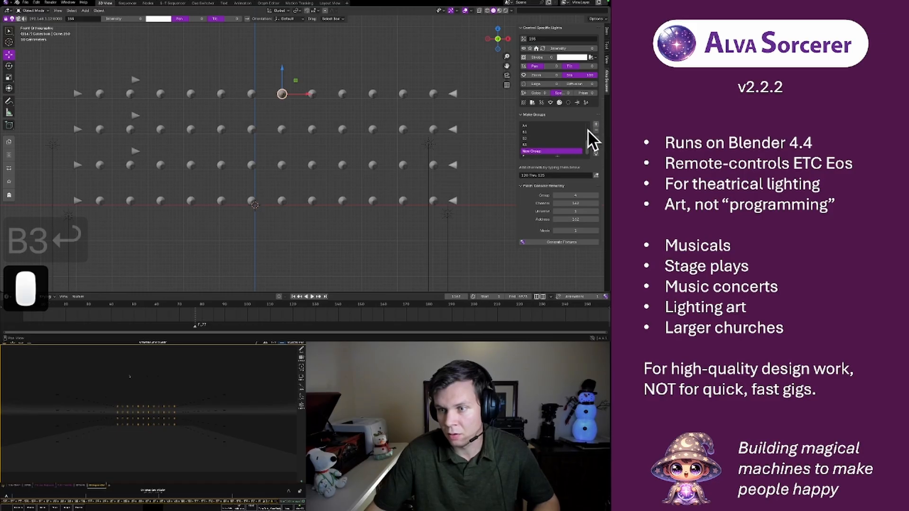
pyautogui.doubleClick(535, 152)
pyautogui.write('B4')
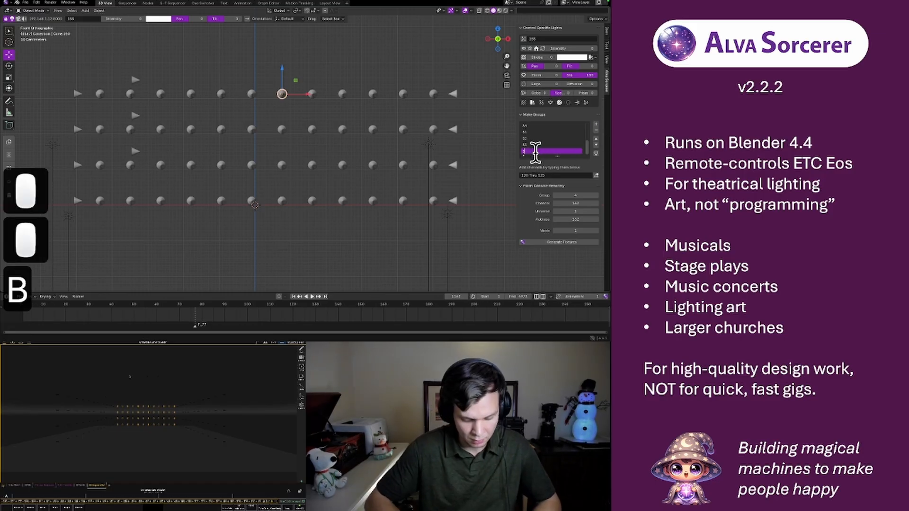
pyautogui.press('Return')
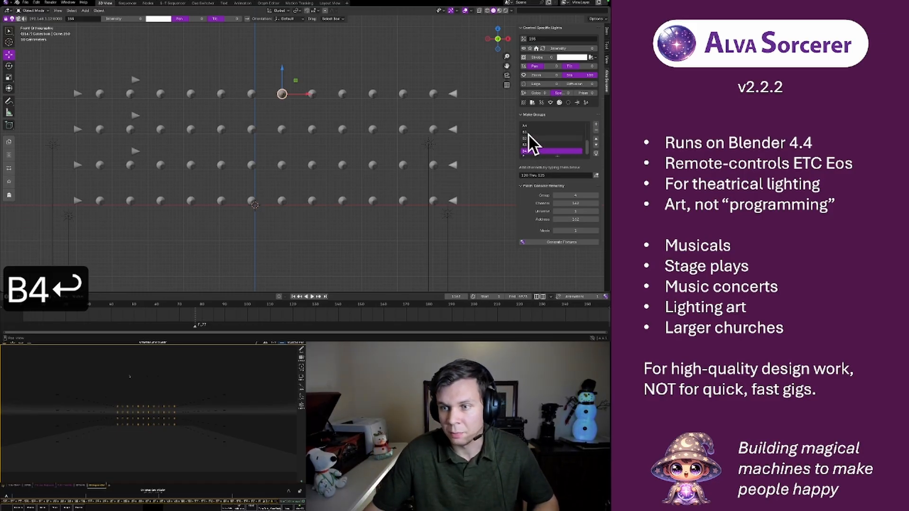
# Assign the six rightmost round lights in the back wall's top row to group B1
pyautogui.click(528, 133)
pyautogui.click(285, 93)
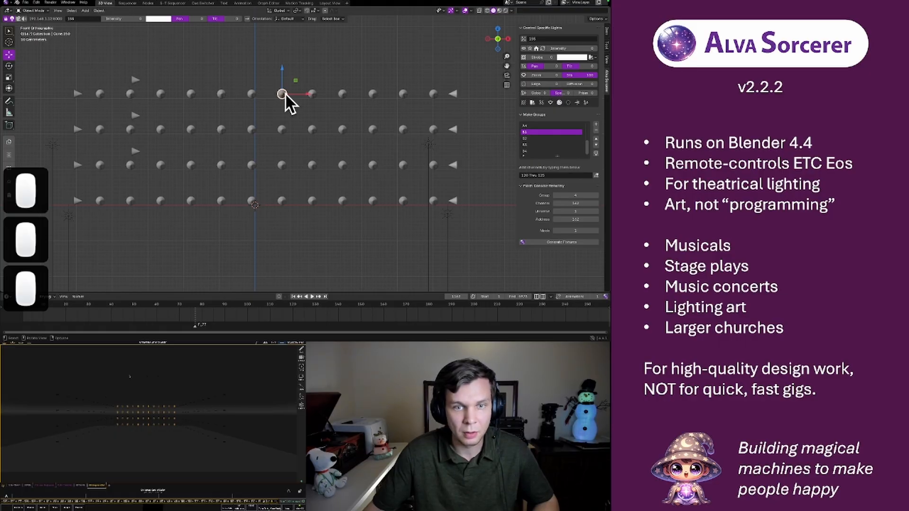
pyautogui.keyDown('shift'); pyautogui.click(311, 93); pyautogui.keyUp('shift')
pyautogui.press('b')
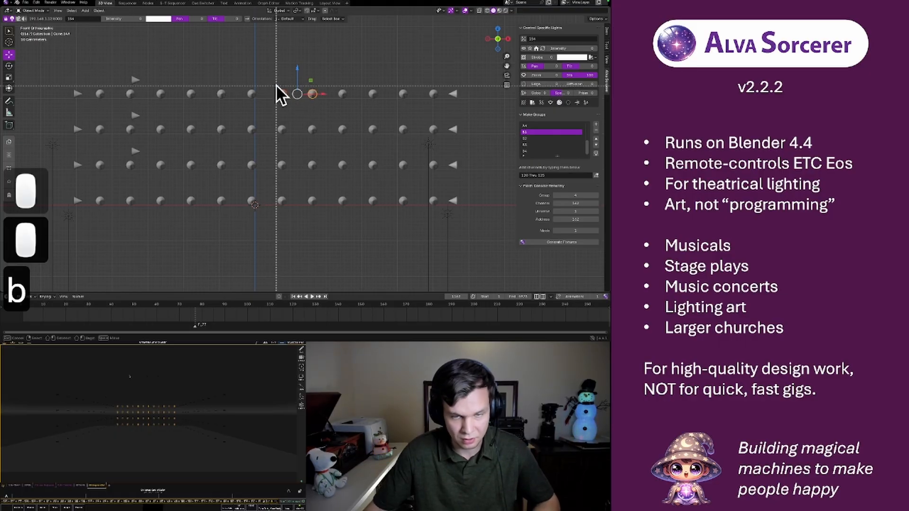
pyautogui.moveTo(274, 83); pyautogui.dragTo(438, 104)
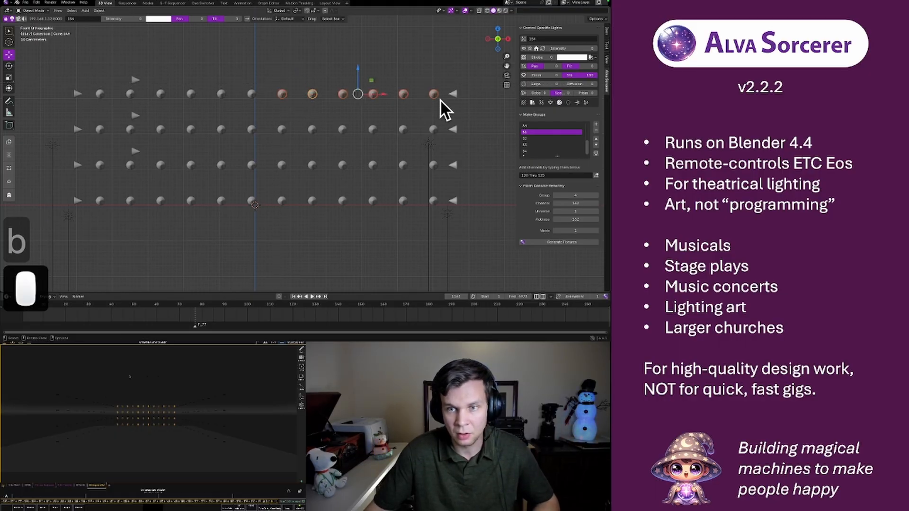
pyautogui.click(597, 177)
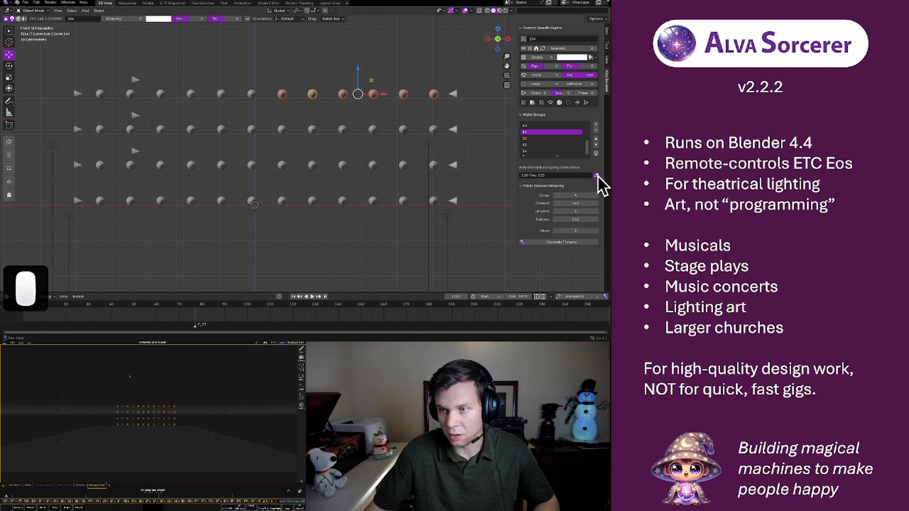
# Assign the six rightmost round lights in the back wall's second row to group B2
pyautogui.click(531, 139)
pyautogui.click(292, 112)
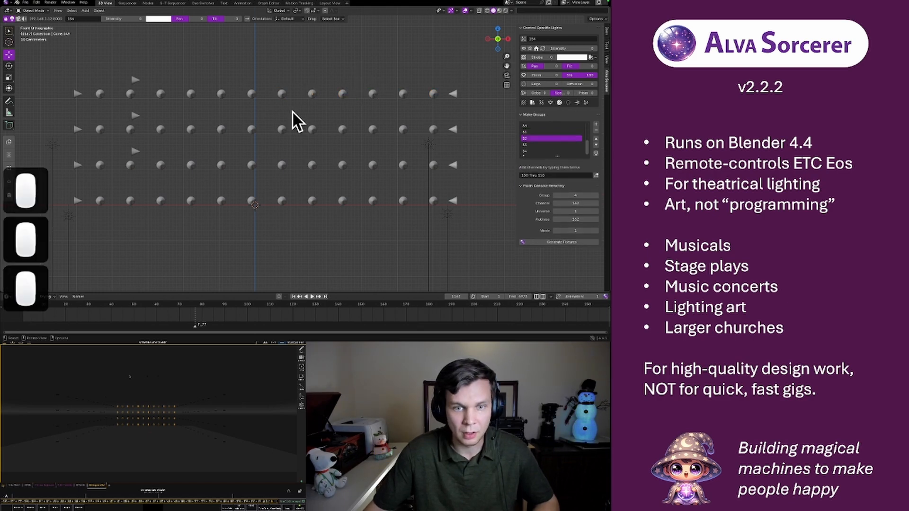
pyautogui.moveTo(279, 120); pyautogui.dragTo(434, 137)
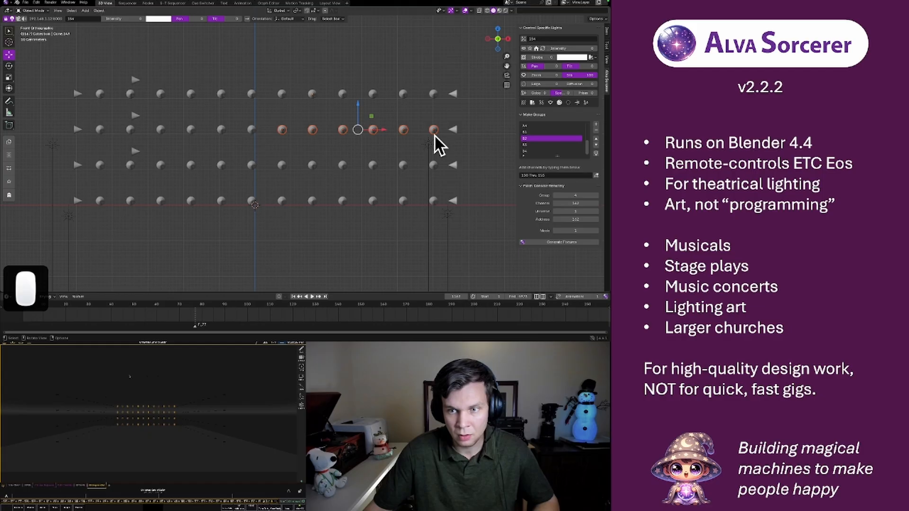
pyautogui.click(594, 175)
pyautogui.click(375, 152)
pyautogui.click(374, 152)
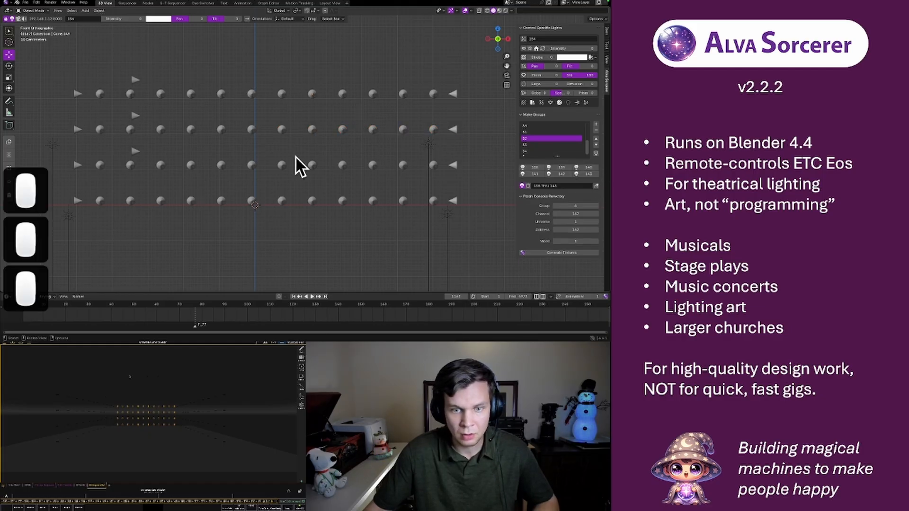
pyautogui.moveTo(277, 157); pyautogui.dragTo(439, 170)
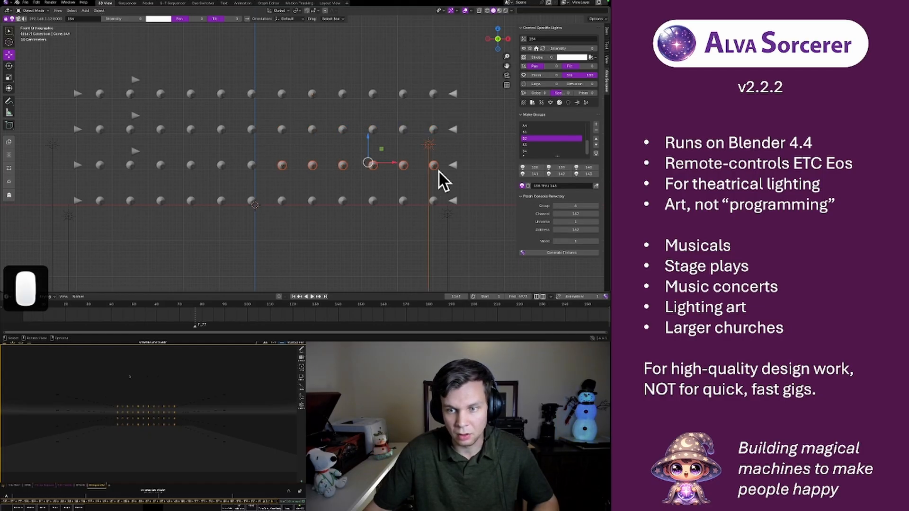
pyautogui.click(413, 156)
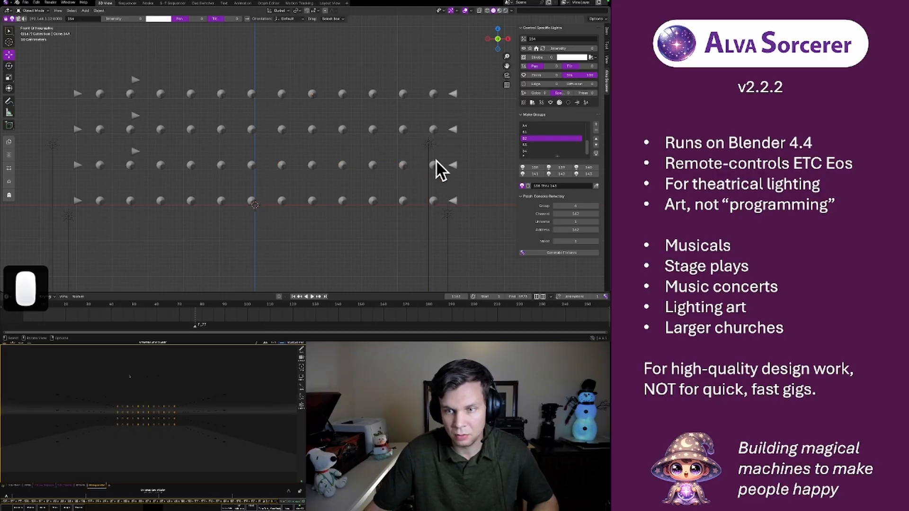
# Assign the six rightmost round lights in the back wall's third row to group B3
pyautogui.click(433, 166)
pyautogui.keyDown('shift'); pyautogui.click(403, 166); pyautogui.keyUp('shift')
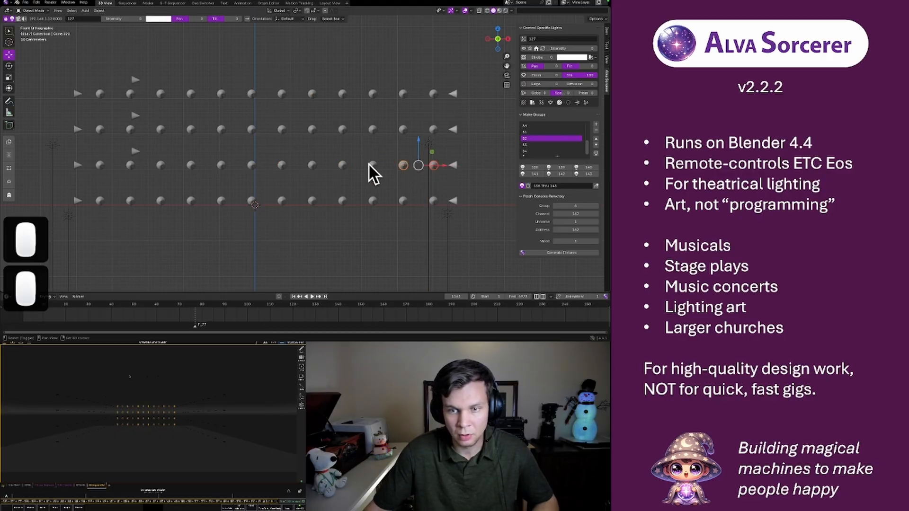
pyautogui.keyDown('shift'); pyautogui.click(341, 165); pyautogui.keyUp('shift')
pyautogui.keyDown('shift'); pyautogui.click(311, 165); pyautogui.keyUp('shift')
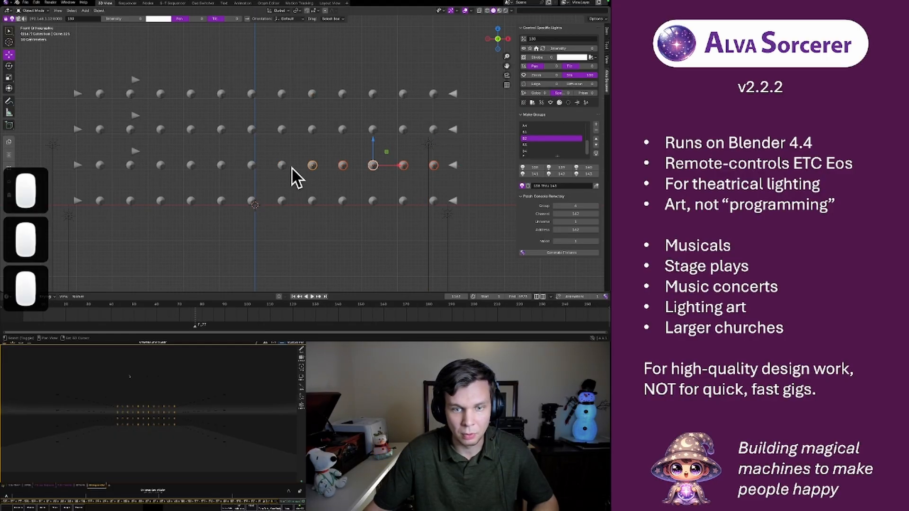
pyautogui.keyDown('shift'); pyautogui.click(282, 166); pyautogui.keyUp('shift')
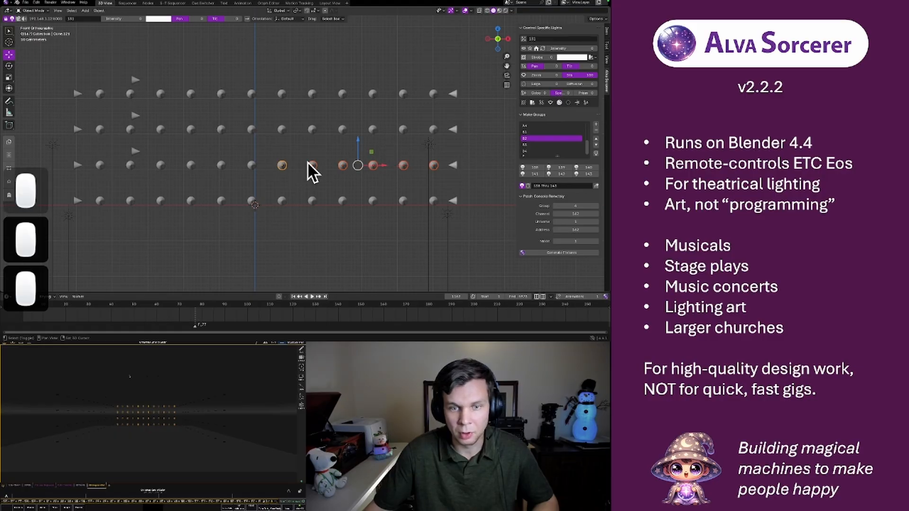
pyautogui.click(538, 145)
pyautogui.click(596, 176)
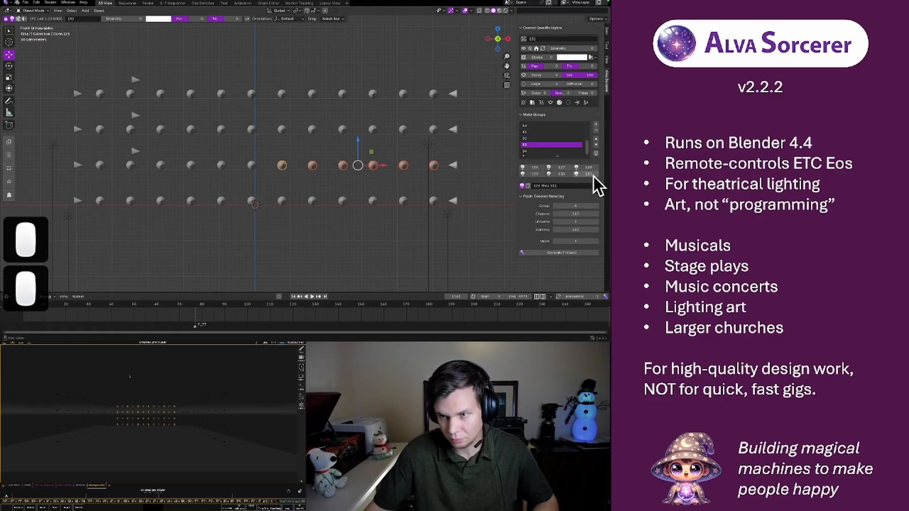
# Assign the six rightmost round lights in the back wall's bottom row to group B4
pyautogui.click(282, 202)
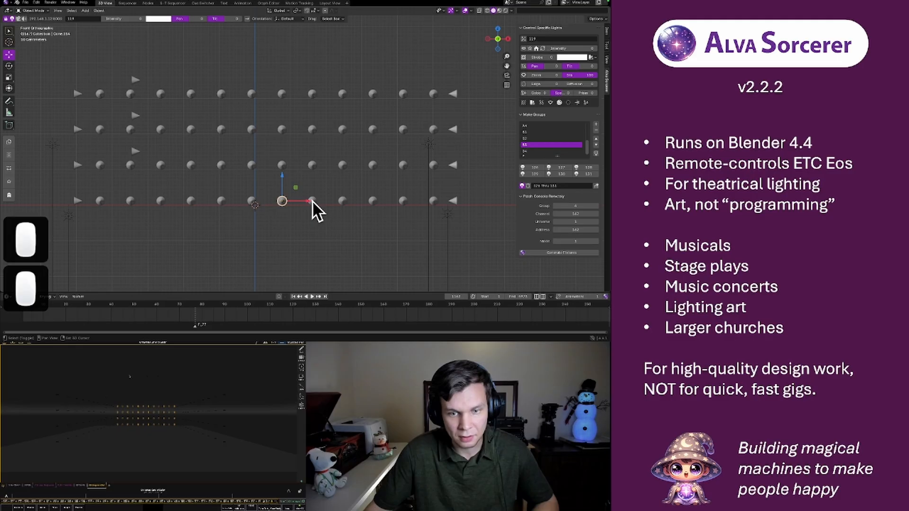
pyautogui.keyDown('shift'); pyautogui.click(345, 209); pyautogui.keyUp('shift')
pyautogui.keyDown('shift'); pyautogui.click(372, 211); pyautogui.keyUp('shift')
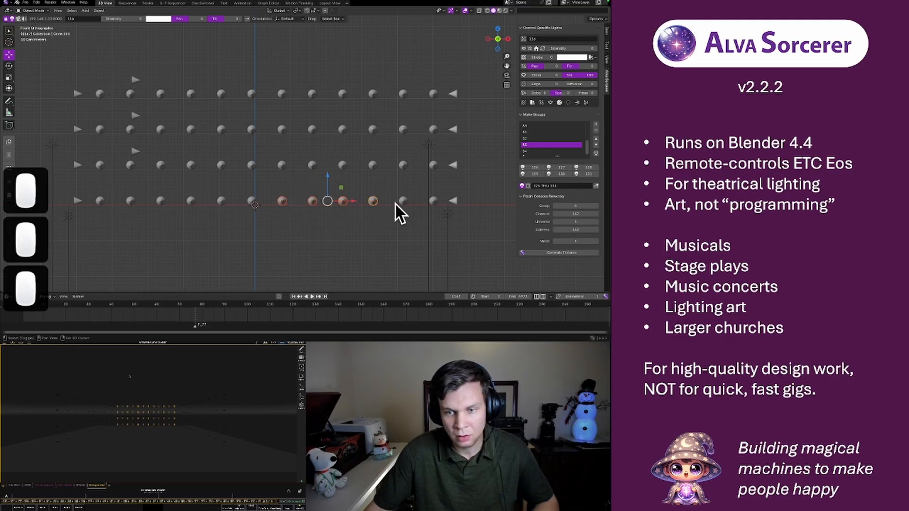
pyautogui.keyDown('shift'); pyautogui.click(402, 203); pyautogui.keyUp('shift')
pyautogui.keyDown('shift'); pyautogui.click(432, 206); pyautogui.keyUp('shift')
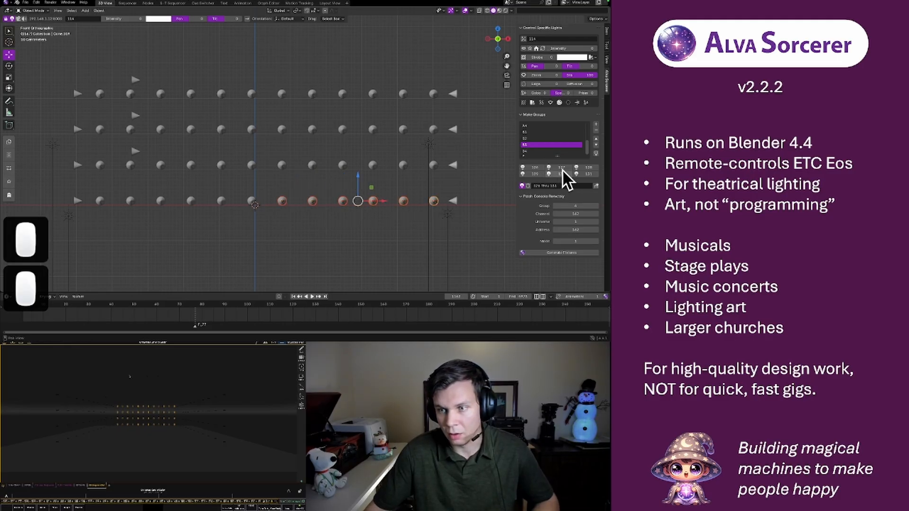
pyautogui.click(524, 151)
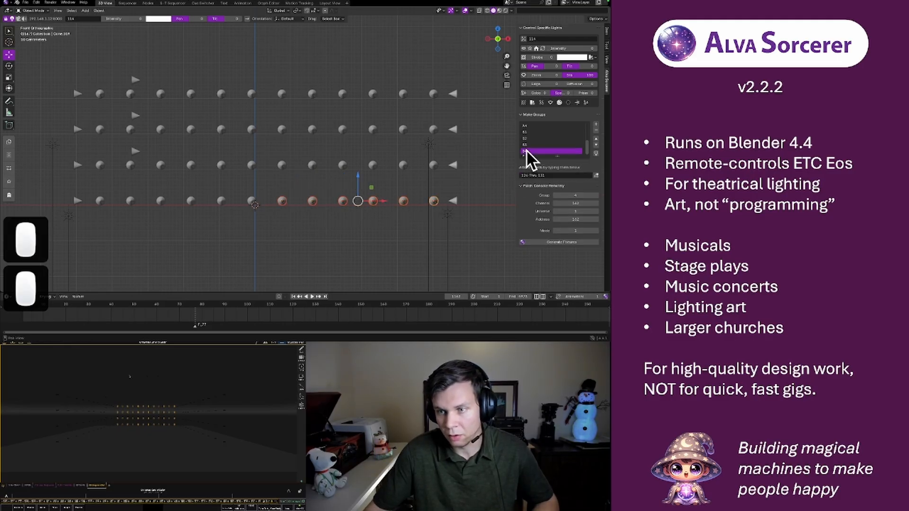
pyautogui.click(596, 175)
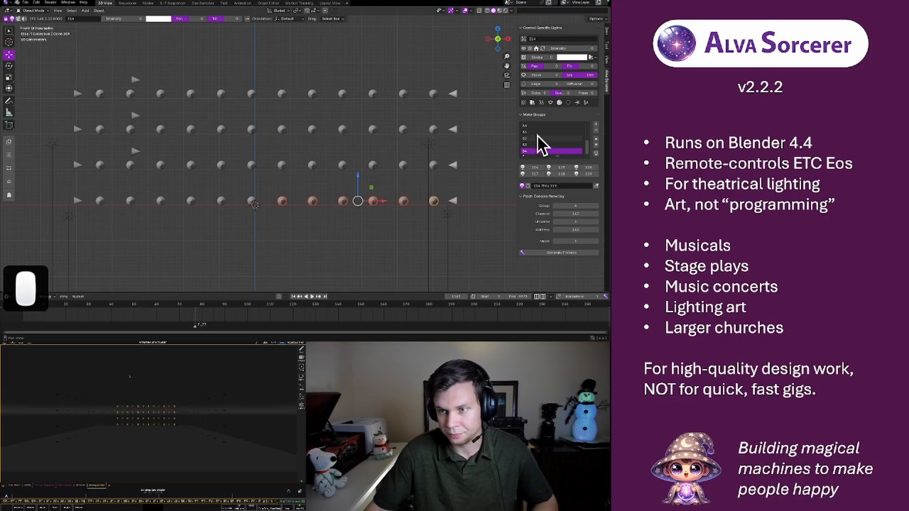
# Enlarge the group list and check the lights of each group from A1 to B4 by highlighting them one after another
pyautogui.moveTo(548, 154); pyautogui.dragTo(552, 197)
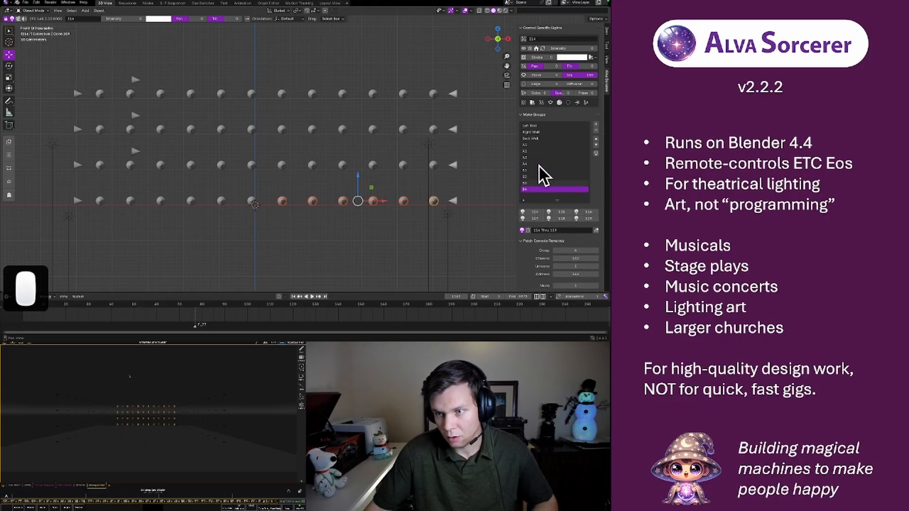
pyautogui.click(536, 144)
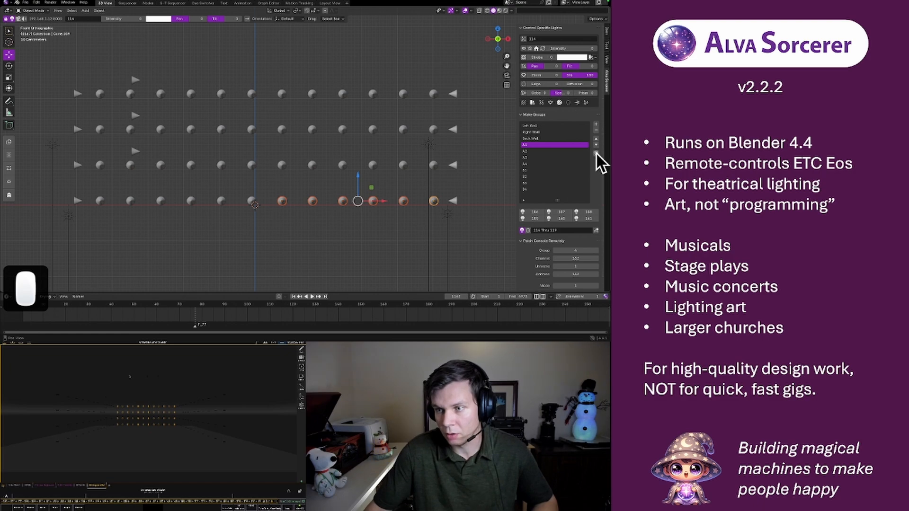
pyautogui.click(596, 151)
pyautogui.click(549, 150)
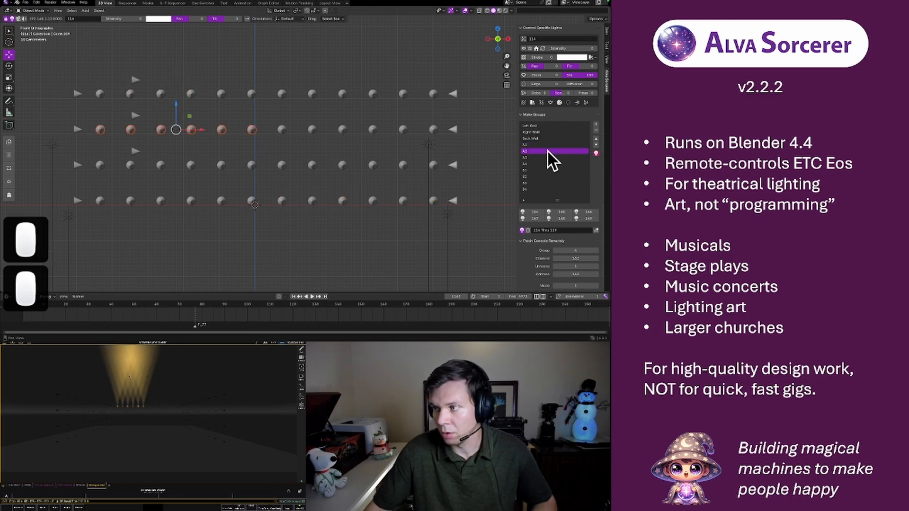
pyautogui.click(543, 157)
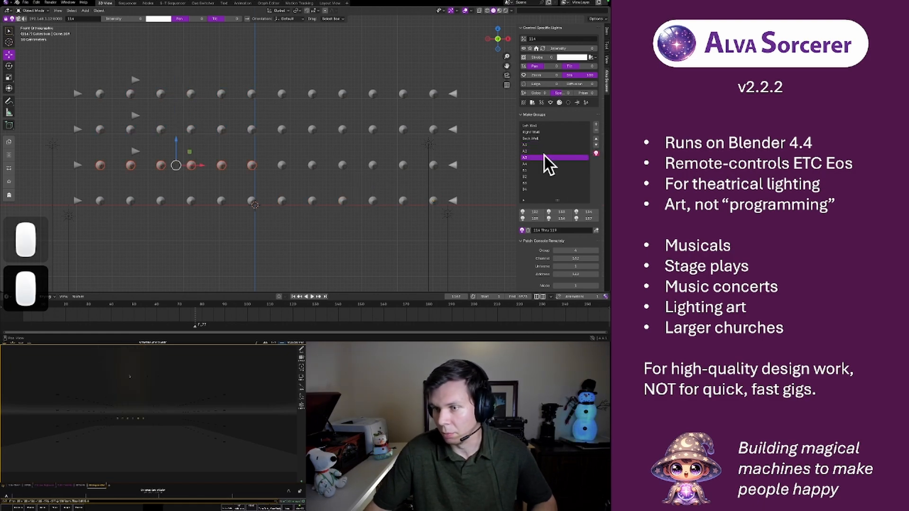
pyautogui.click(542, 164)
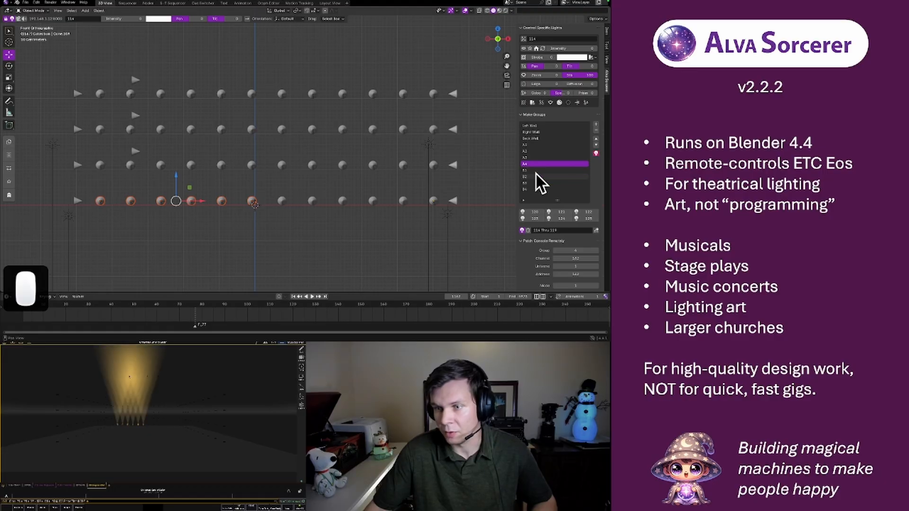
pyautogui.click(536, 172)
pyautogui.click(535, 176)
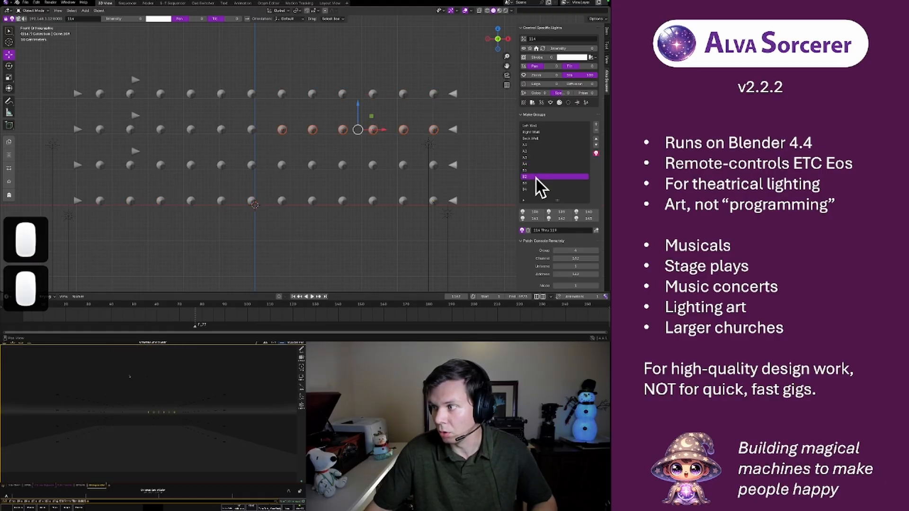
pyautogui.click(536, 182)
pyautogui.click(535, 189)
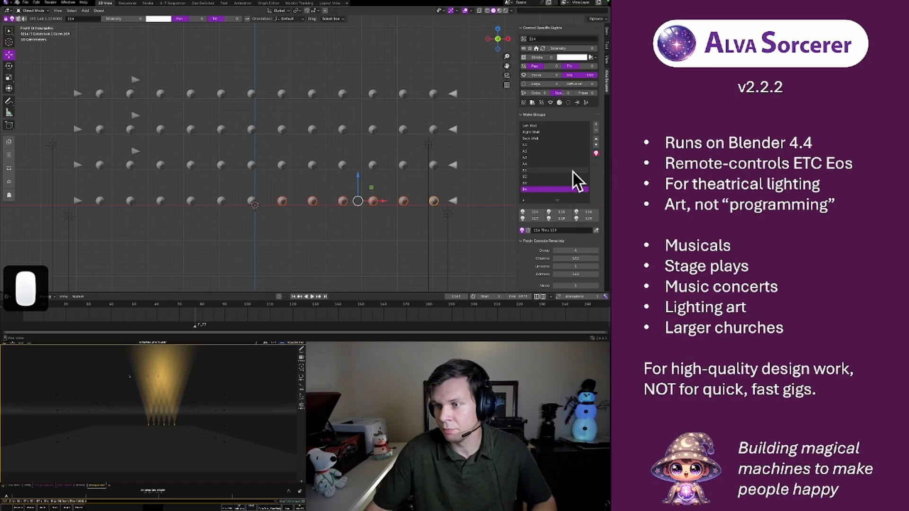
pyautogui.click(596, 153)
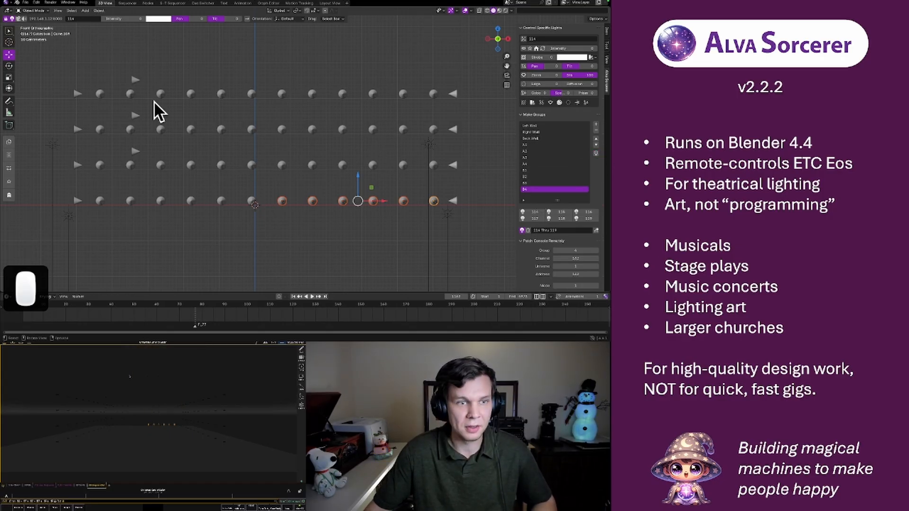
# In the Sequencer workspace, duplicate the last "Left da da" strip, place the copy at about 00:25 and lengthen it to about 00:29
pyautogui.scroll(-5, 185, 103)
pyautogui.moveTo(274, 138); pyautogui.dragTo(318, 127, button='middle')
pyautogui.scroll(3, 318, 134)
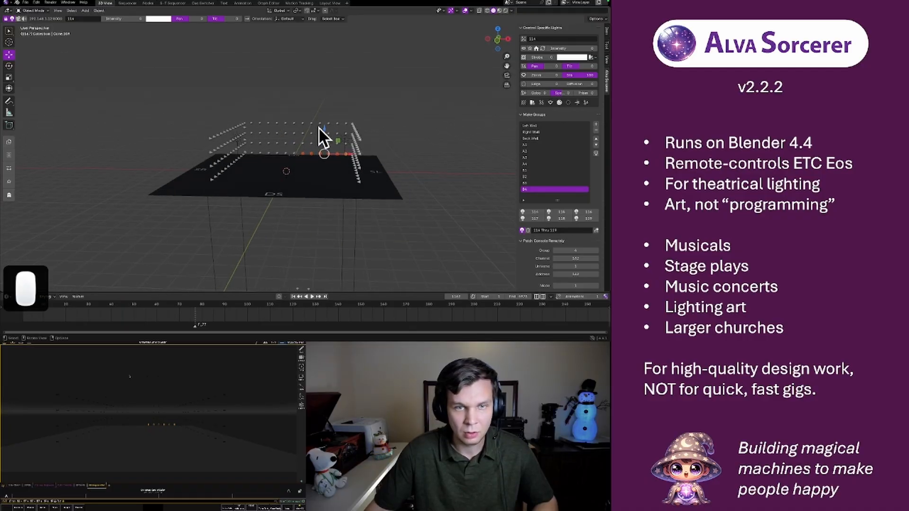
pyautogui.click(130, 4)
pyautogui.moveTo(272, 121); pyautogui.dragTo(355, 136, button='middle')
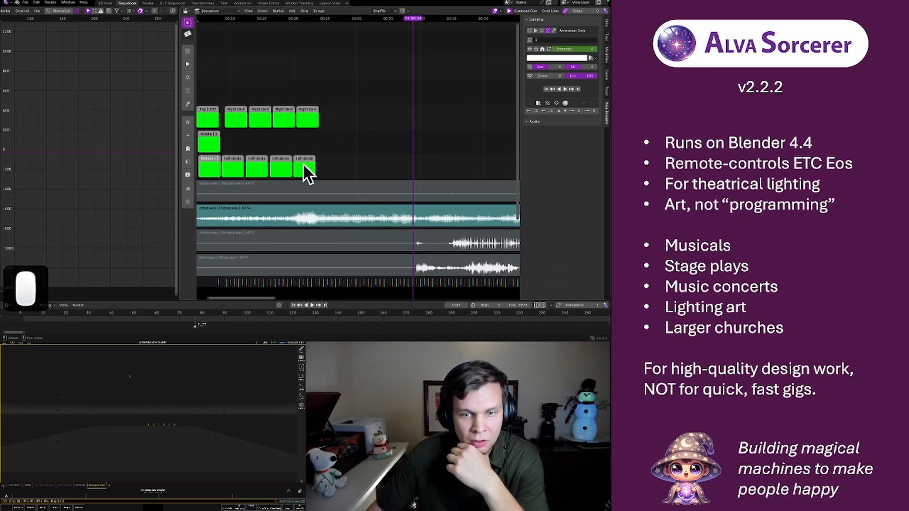
pyautogui.hotkey('shift', 'd')
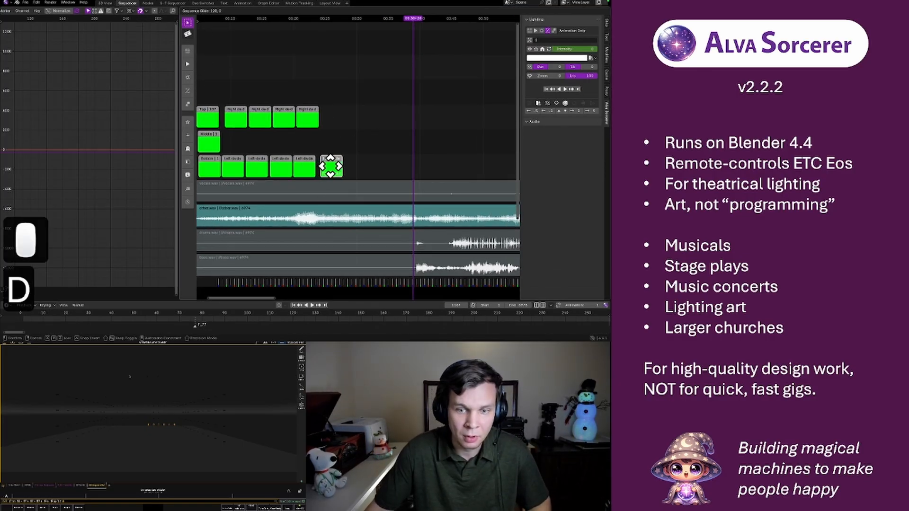
pyautogui.click(334, 166)
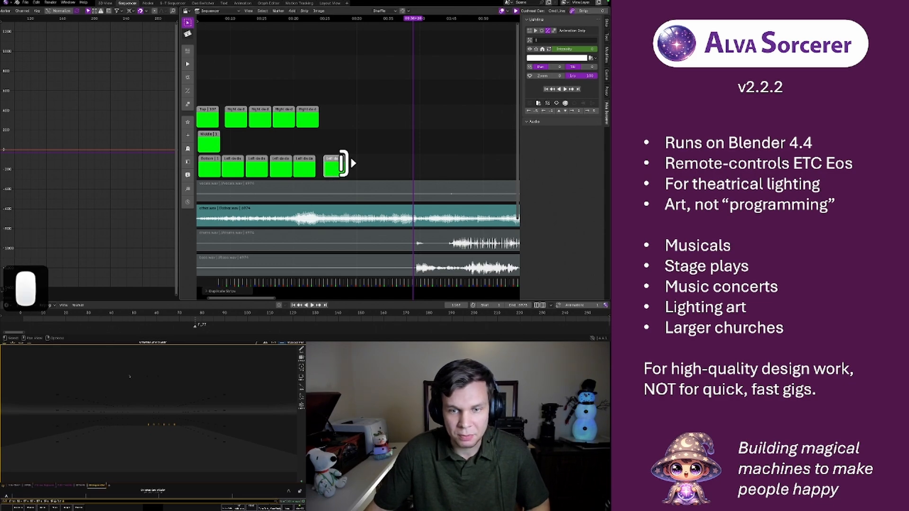
pyautogui.moveTo(344, 163); pyautogui.dragTo(351, 163)
pyautogui.click(339, 167)
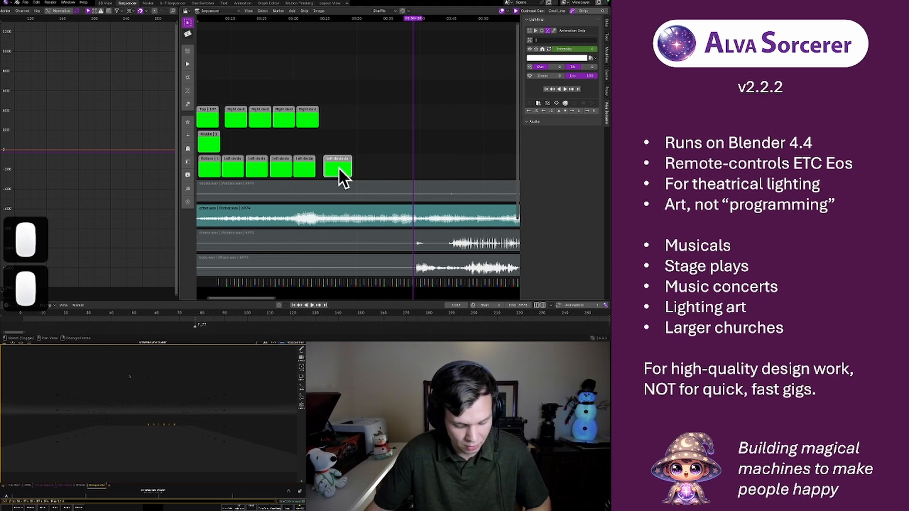
pyautogui.hotkey('shift', 'd')
pyautogui.click(361, 151)
pyautogui.hotkey('shift', 'd')
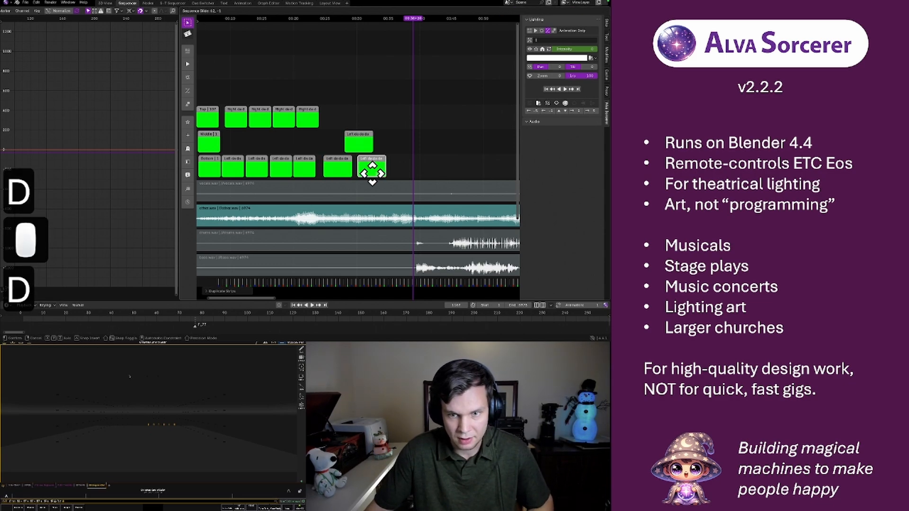
pyautogui.click(380, 170)
pyautogui.click(359, 144)
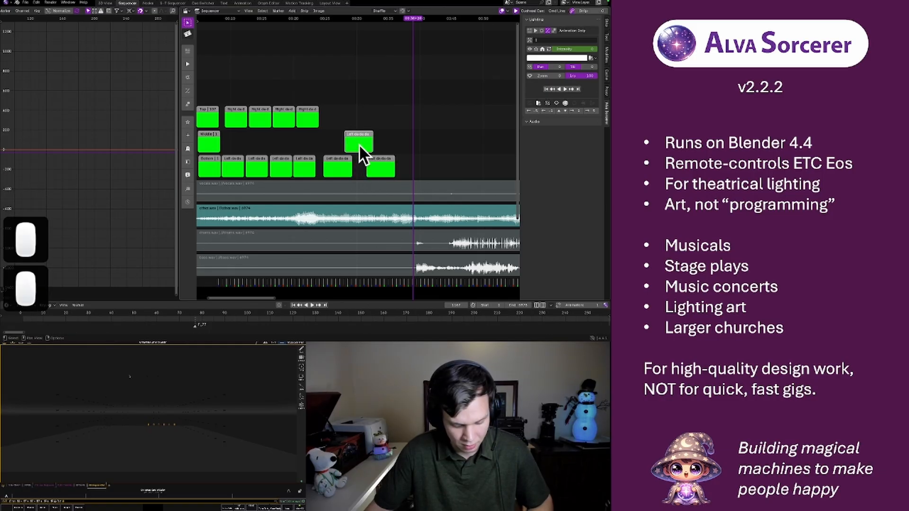
pyautogui.press('x')
pyautogui.click(377, 167)
pyautogui.press('x')
pyautogui.click(334, 158)
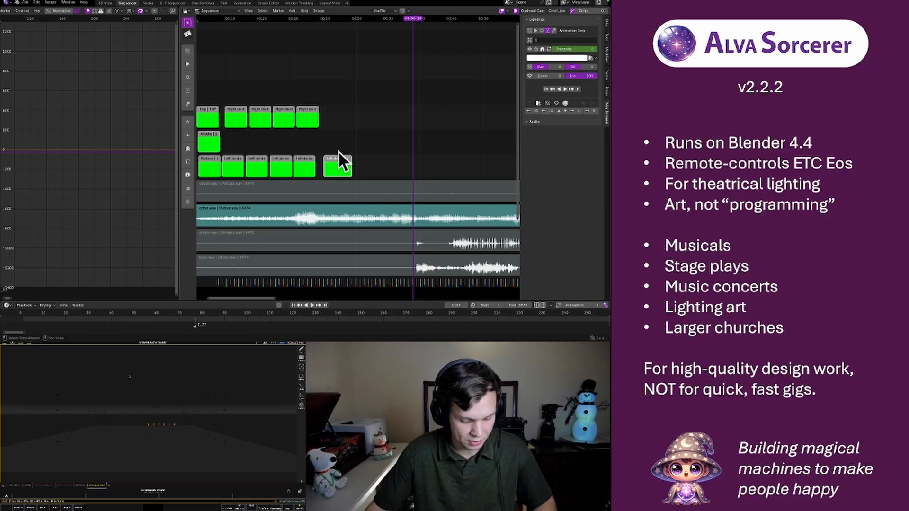
pyautogui.press('F3')
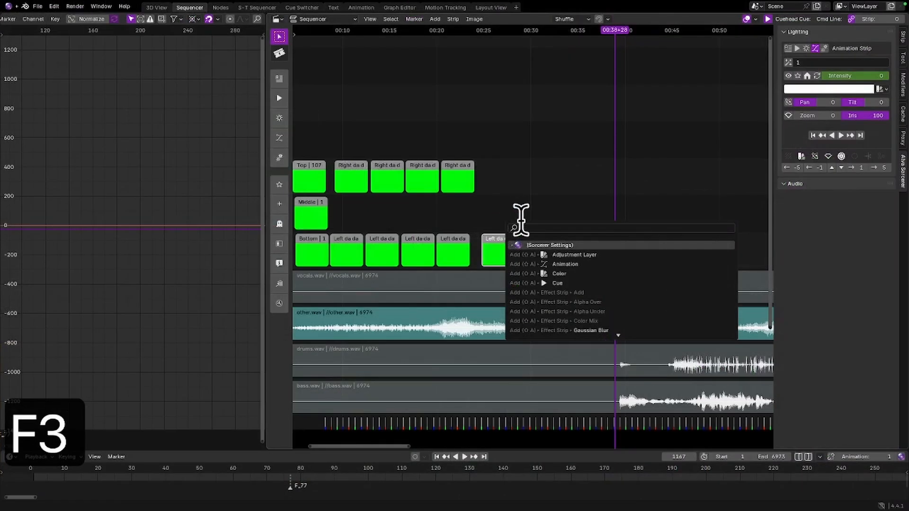
pyautogui.click(355, 135)
# Clear the duplicated strip's light entry and choose group A1 for it instead
pyautogui.click(502, 237)
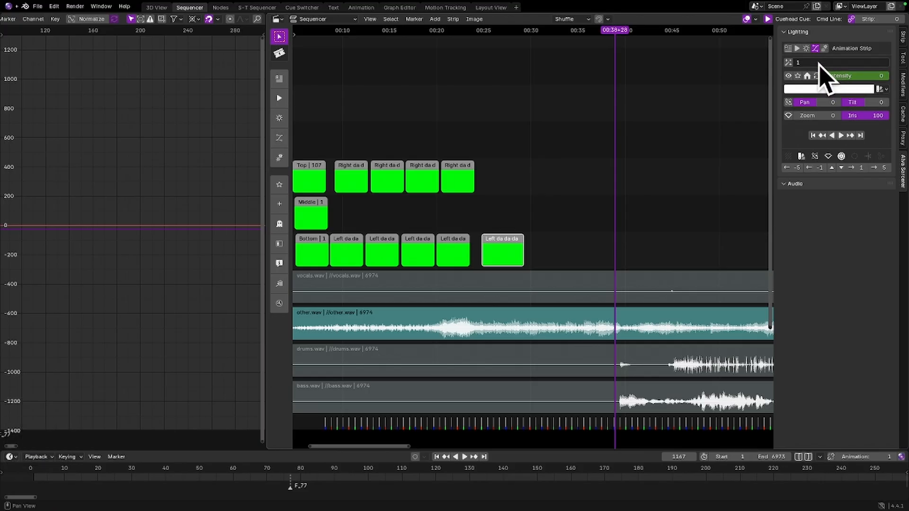
pyautogui.click(814, 62)
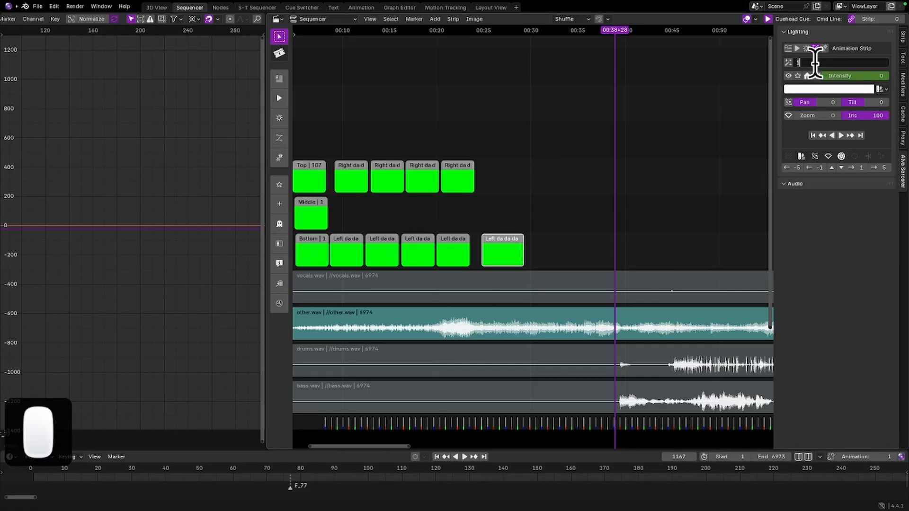
pyautogui.press('BackSpace')
pyautogui.hotkey('ctrl', 'z')
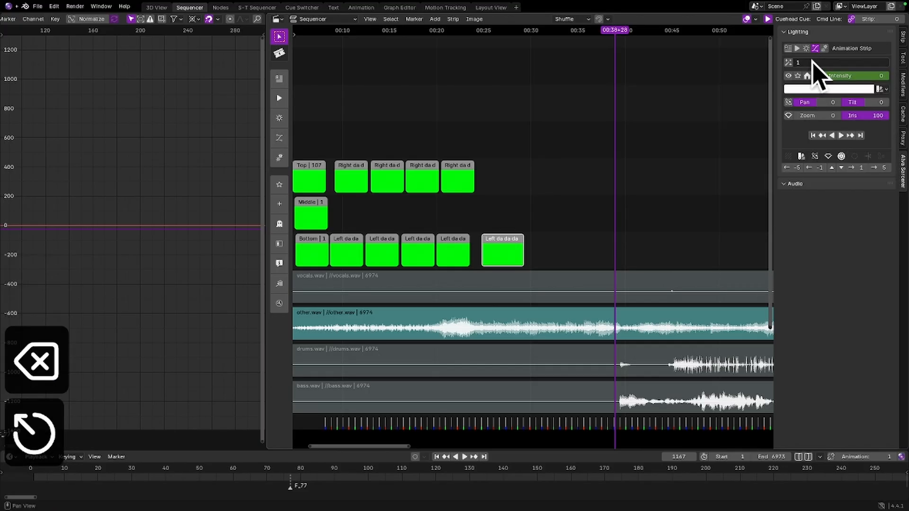
pyautogui.click(808, 71)
pyautogui.press('BackSpace')
pyautogui.press('Return')
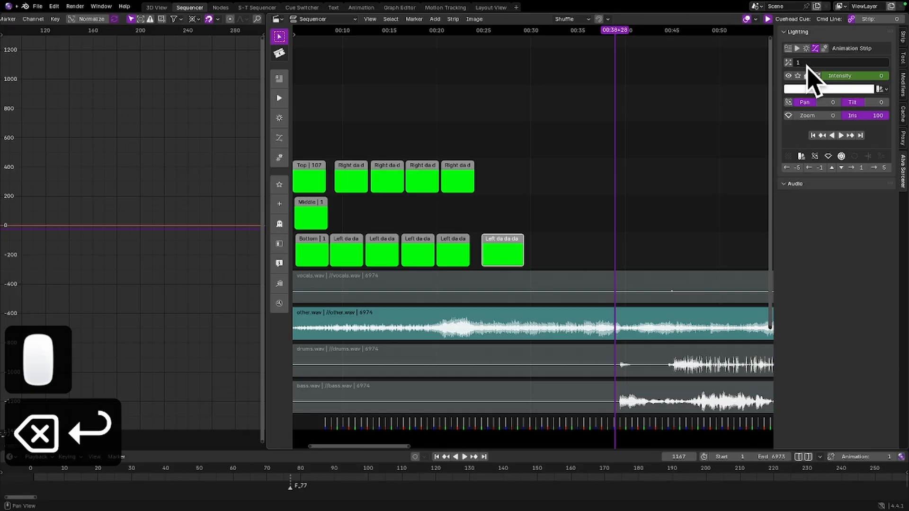
pyautogui.click(814, 62)
pyautogui.press('BackSpace')
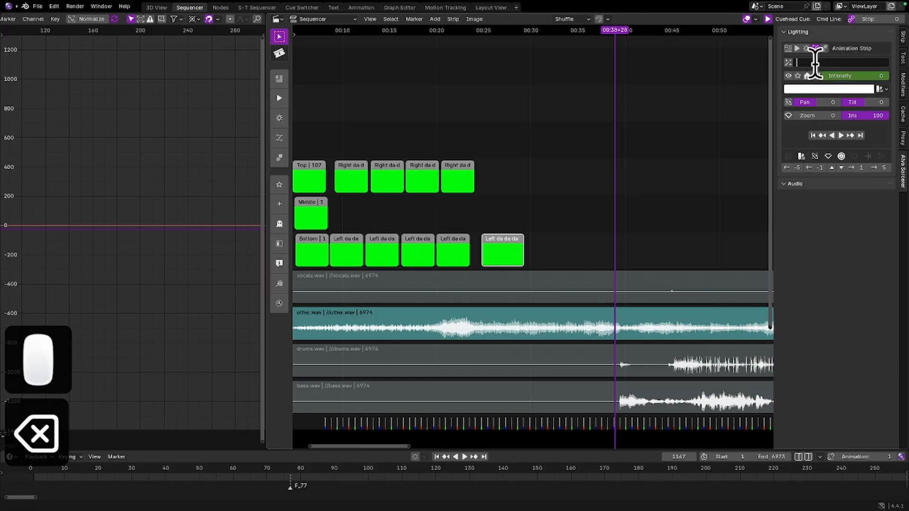
pyautogui.press('Return')
pyautogui.click(815, 62)
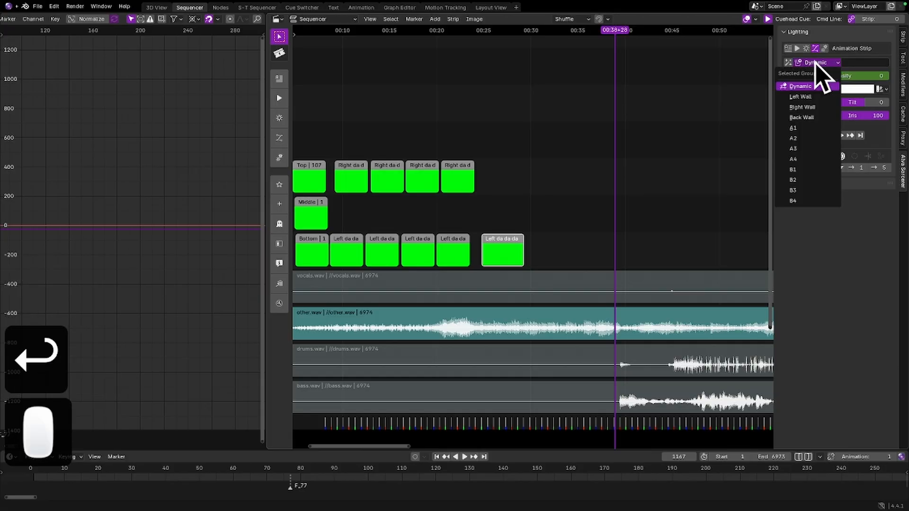
pyautogui.click(806, 129)
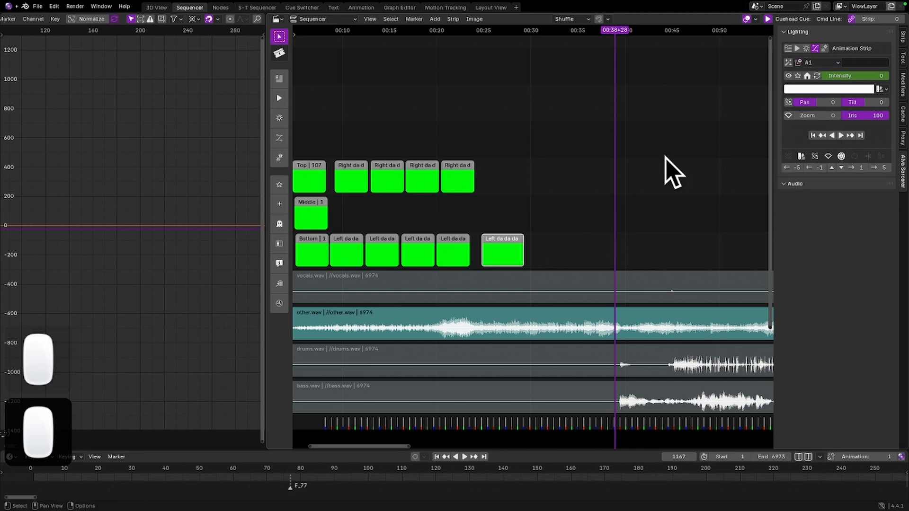
# Clear the intensity keyframes of the duplicated strip
pyautogui.rightClick(856, 76)
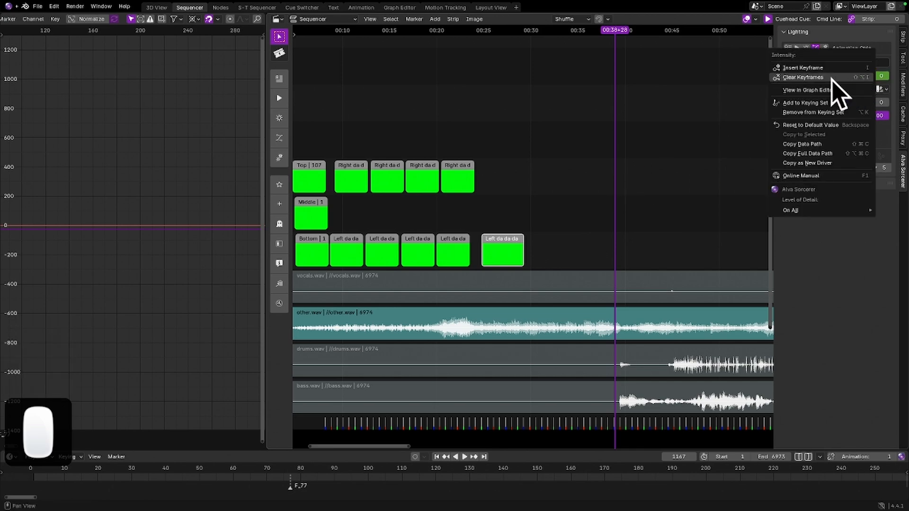
pyautogui.click(833, 78)
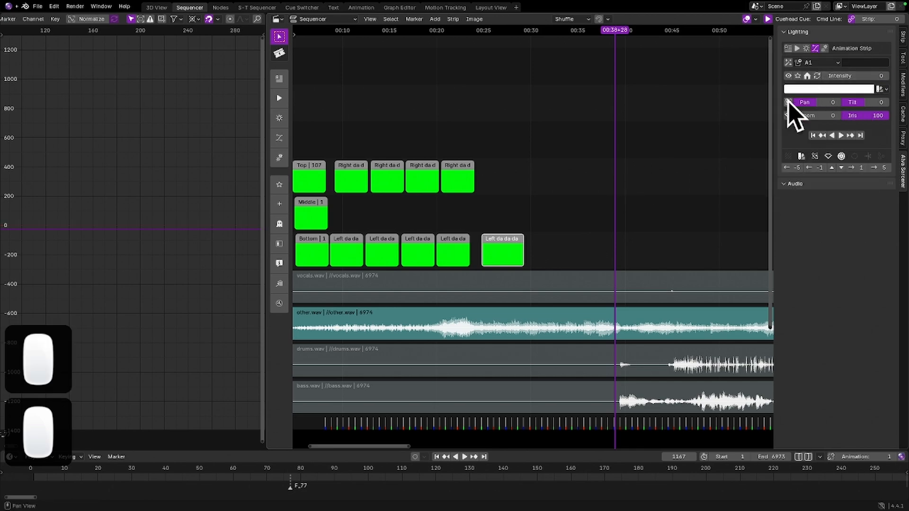
# Locate the musical hit at 00:24+02 by playback and frame stepping, and slide the duplicated "Left da da" strip to start around there
pyautogui.click(475, 30)
pyautogui.press('space')
pyautogui.press('space')
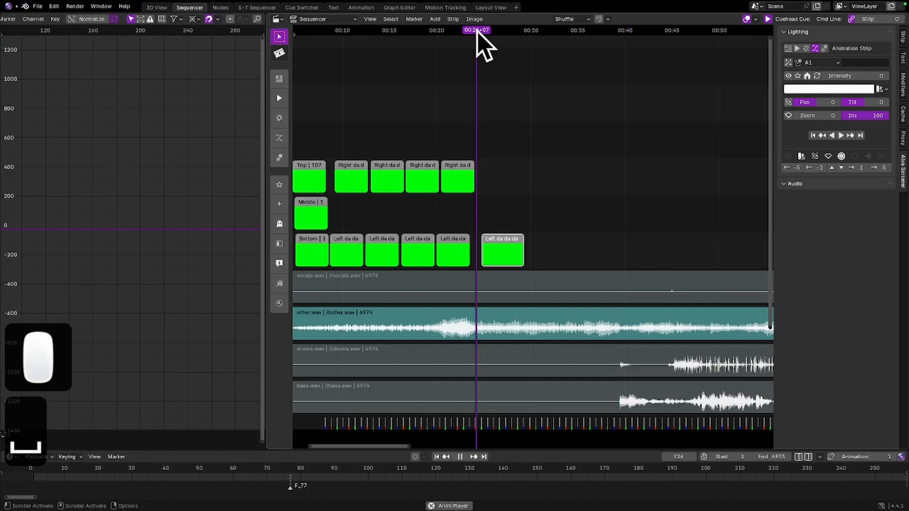
pyautogui.click(468, 30)
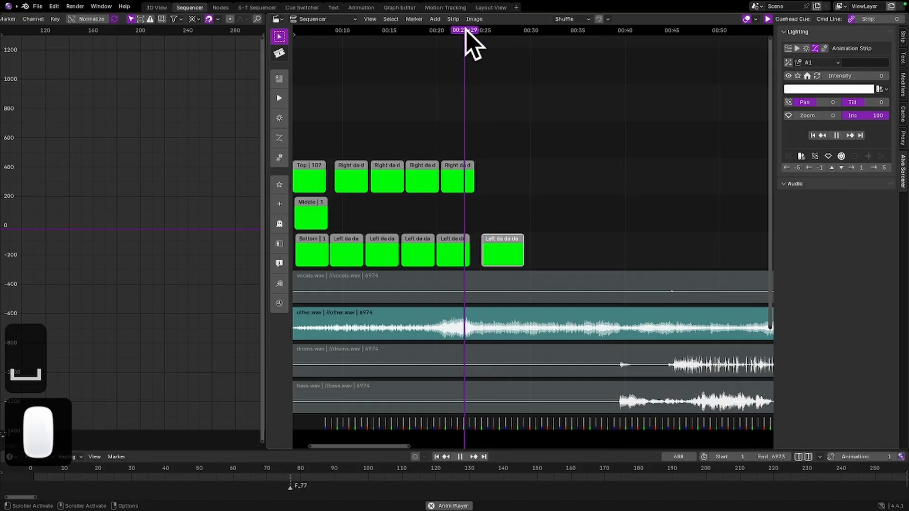
pyautogui.press('space')
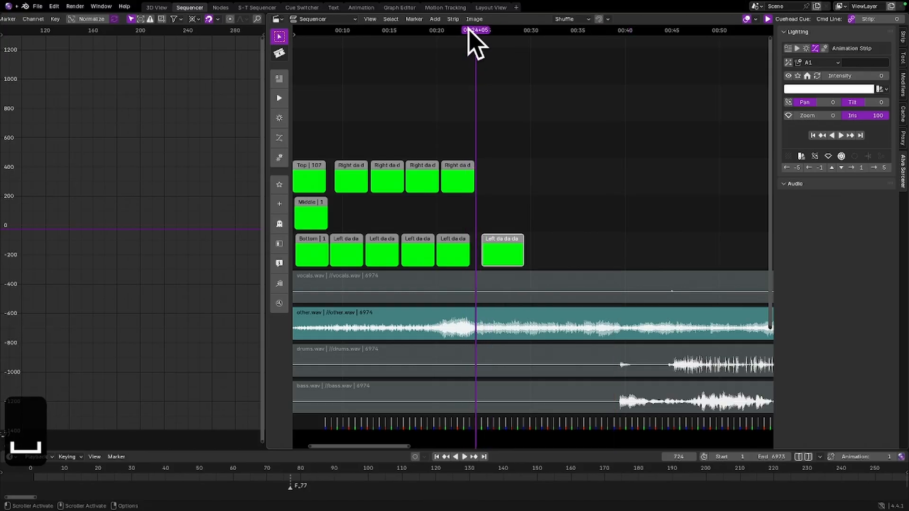
pyautogui.press('Left')
pyautogui.press('Left')
pyautogui.press('Left')
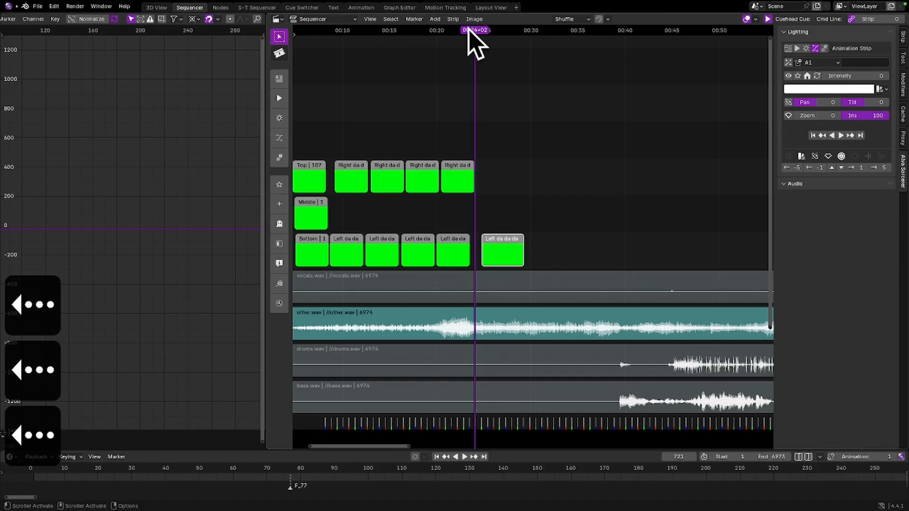
pyautogui.press('Left')
pyautogui.press('Right')
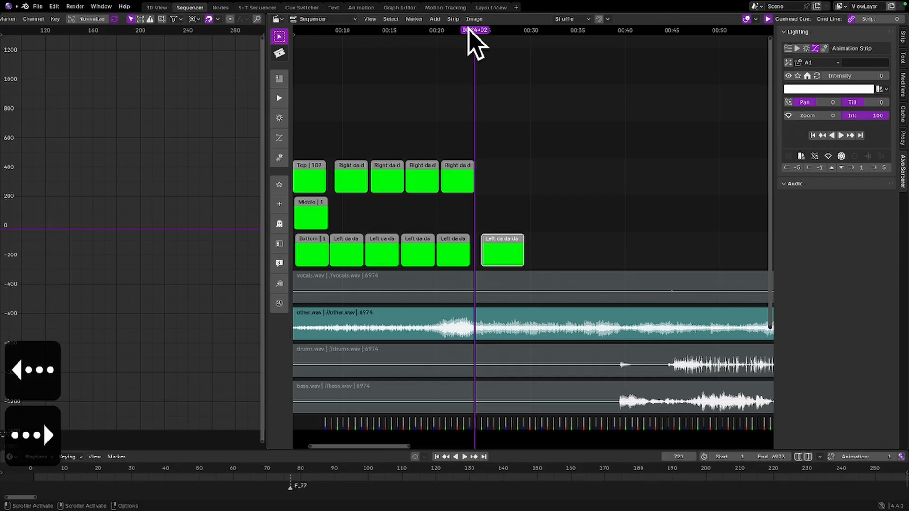
pyautogui.press('g')
pyautogui.click(503, 242)
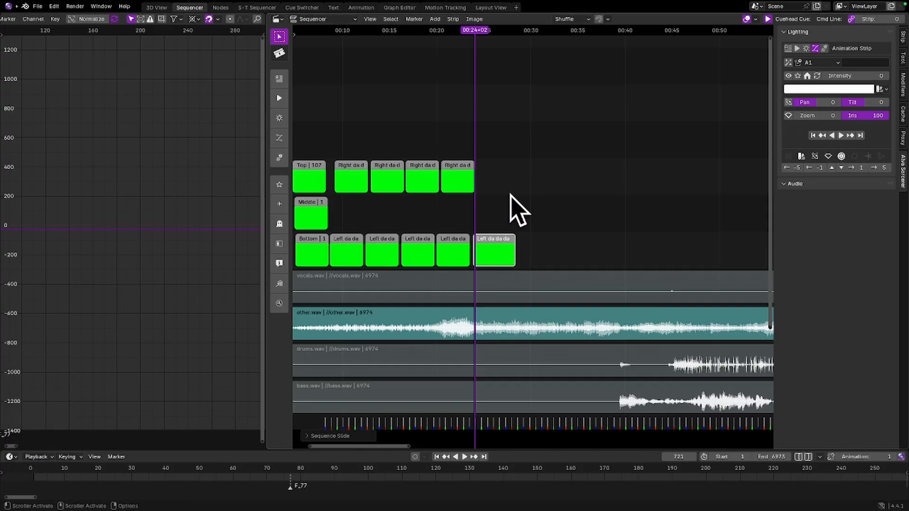
# Change the colour of the moved "Left da da" strip from its strip settings to yellow
pyautogui.press('f')
pyautogui.click(478, 210)
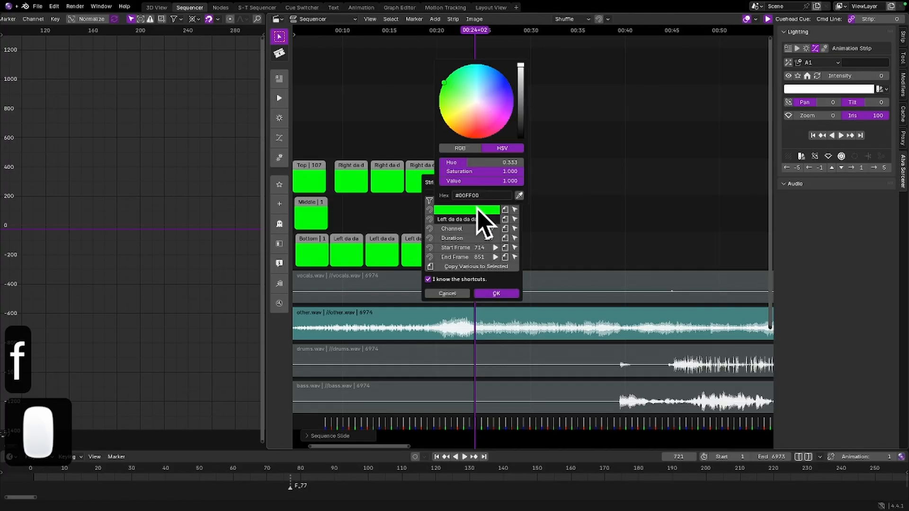
pyautogui.click(452, 135)
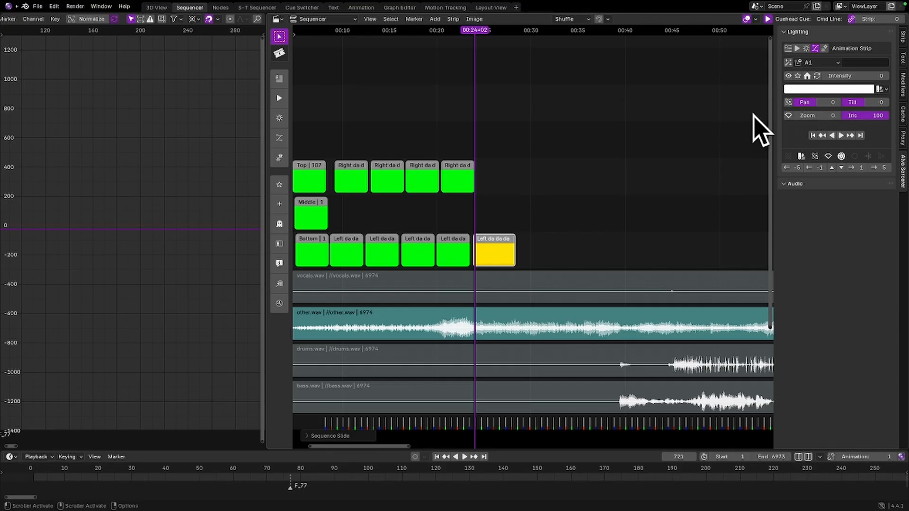
# Keyframe the yellow strip's intensity at 100 on frame 721 and at 0 on frame 719
pyautogui.moveTo(848, 76); pyautogui.dragTo(880, 75)
pyautogui.press('i')
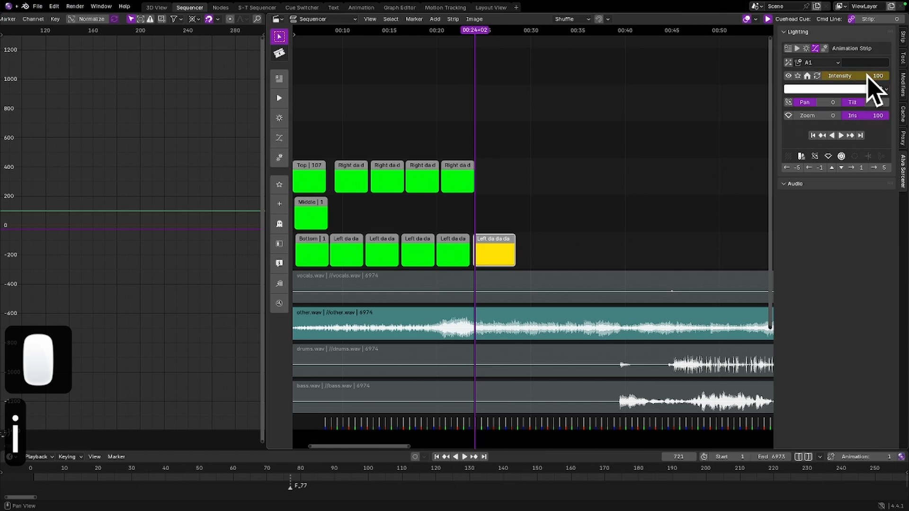
pyautogui.press('Left')
pyautogui.press('Left')
pyautogui.moveTo(870, 76); pyautogui.dragTo(826, 77)
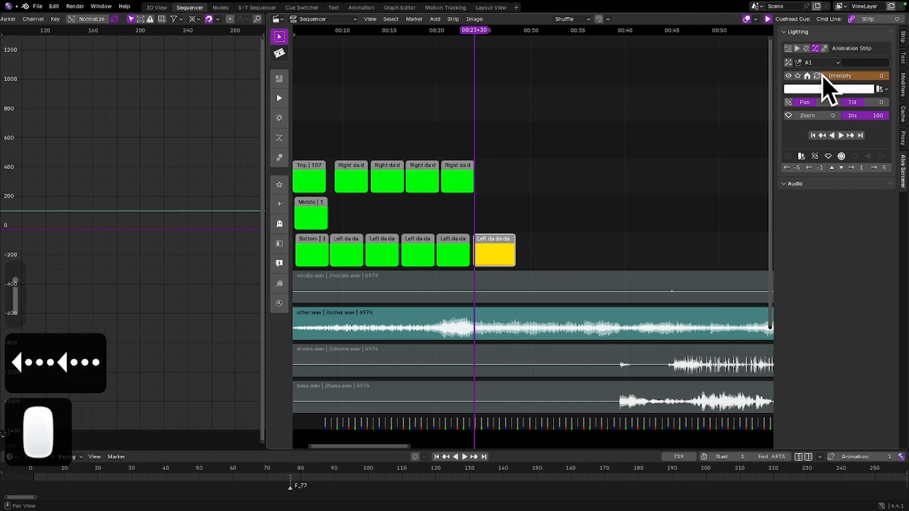
pyautogui.press('i')
# Keyframe the yellow strip's intensity at 75 on frame 723
pyautogui.press('Right')
pyautogui.press('Right')
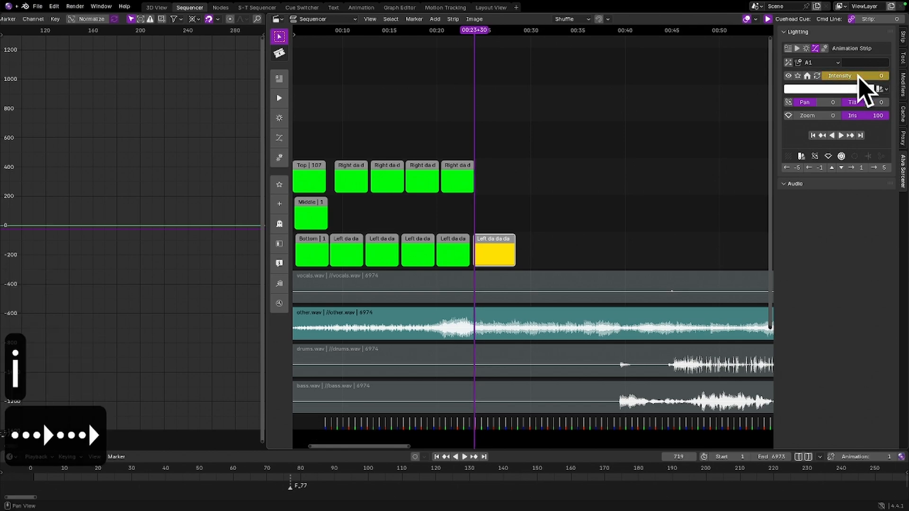
pyautogui.press('Right')
pyautogui.press('Right')
pyautogui.moveTo(849, 78); pyautogui.dragTo(874, 75)
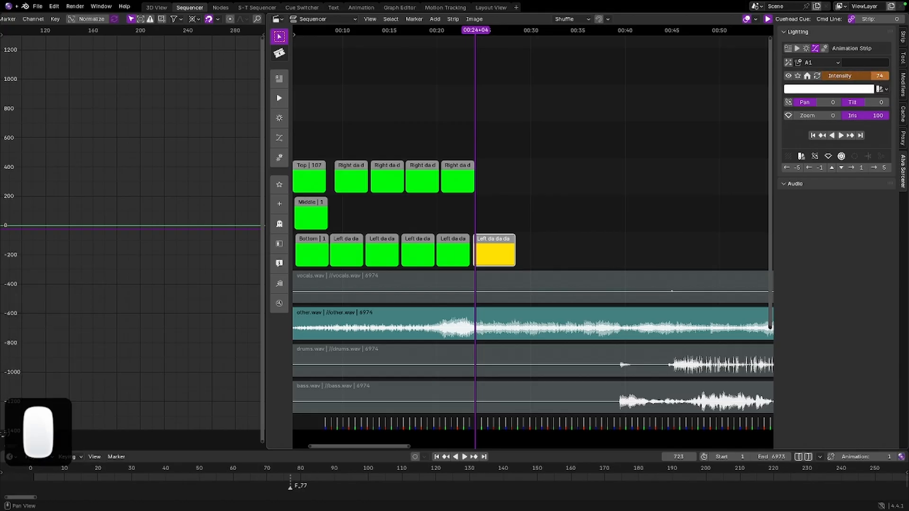
pyautogui.write('75')
pyautogui.press('Return')
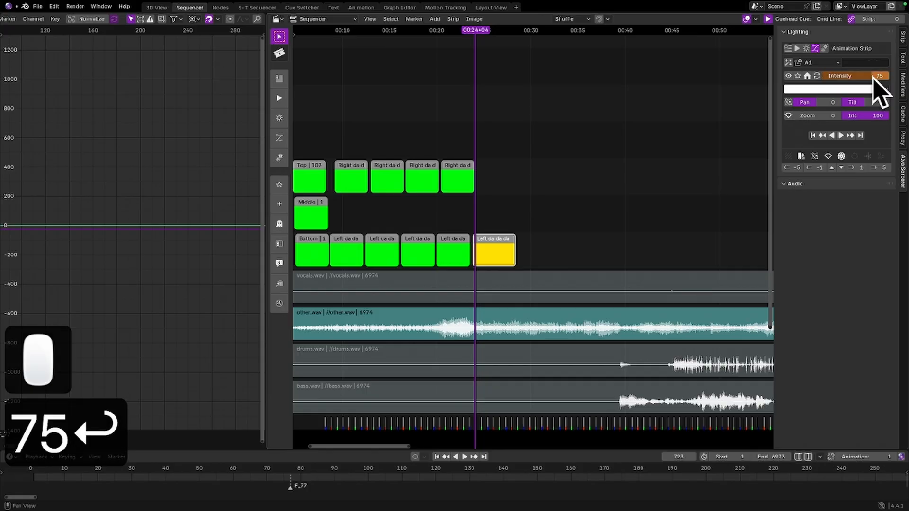
pyautogui.press('i')
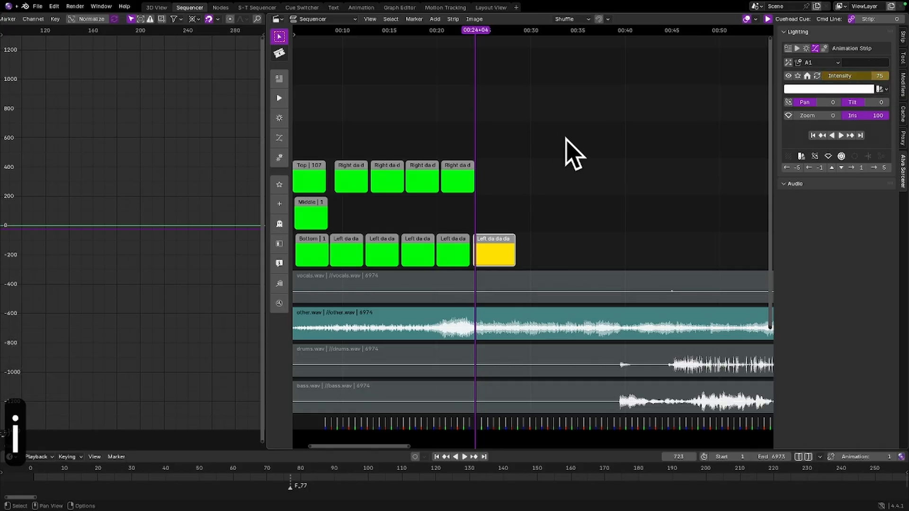
# Play the sequence from about 00:23 to check the intensity flash on the yellow strip
pyautogui.moveTo(480, 33); pyautogui.dragTo(470, 32)
pyautogui.press('space')
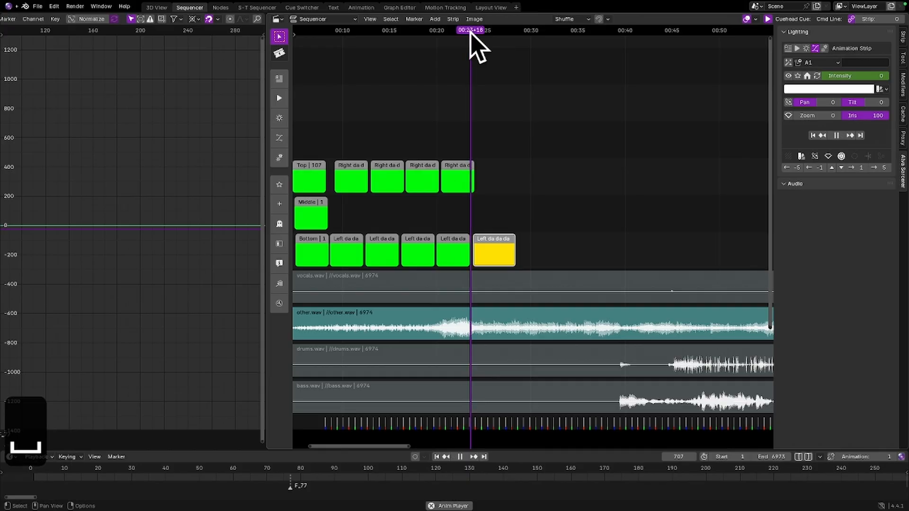
pyautogui.press('space')
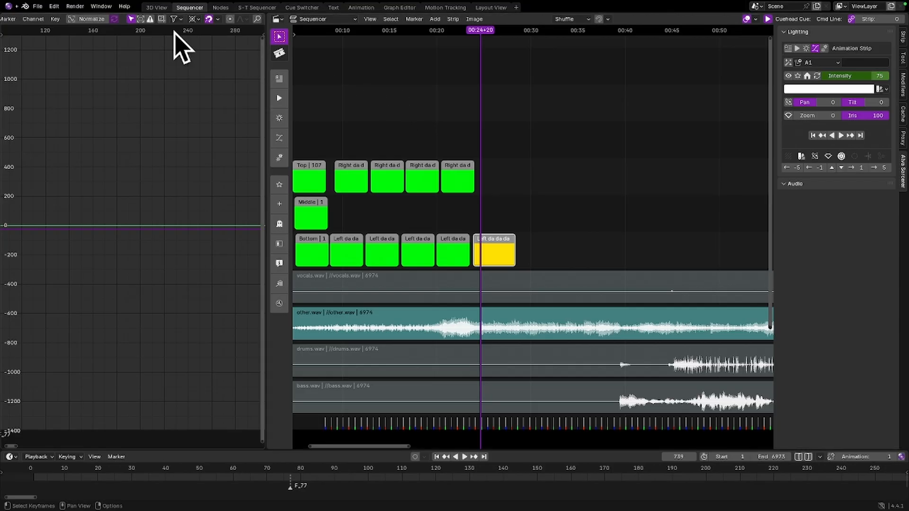
# In the 3D View workspace, exclude Objects from the controllers in the timeline's output settings
pyautogui.click(156, 7)
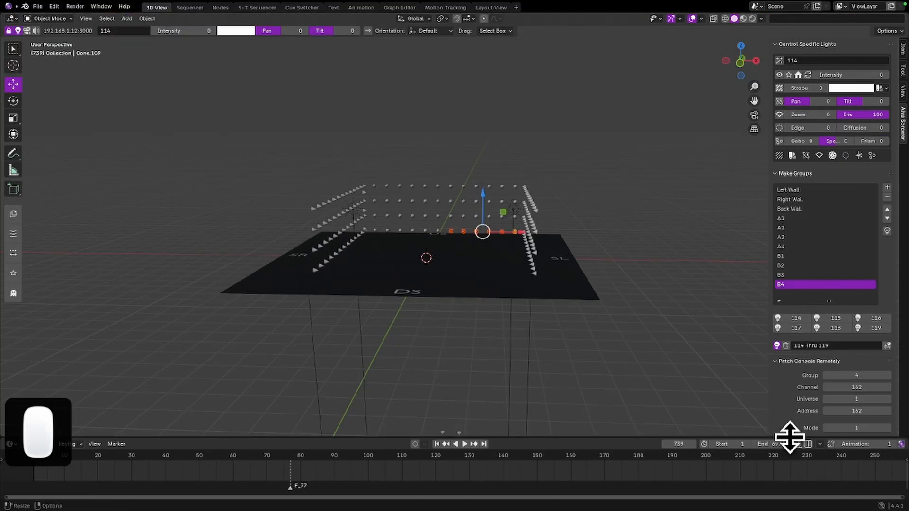
pyautogui.click(819, 443)
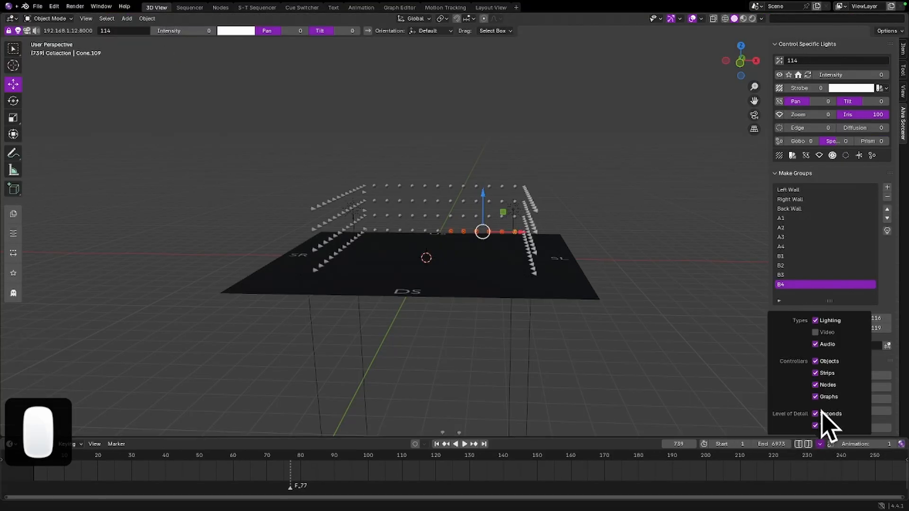
pyautogui.click(814, 362)
pyautogui.click(668, 216)
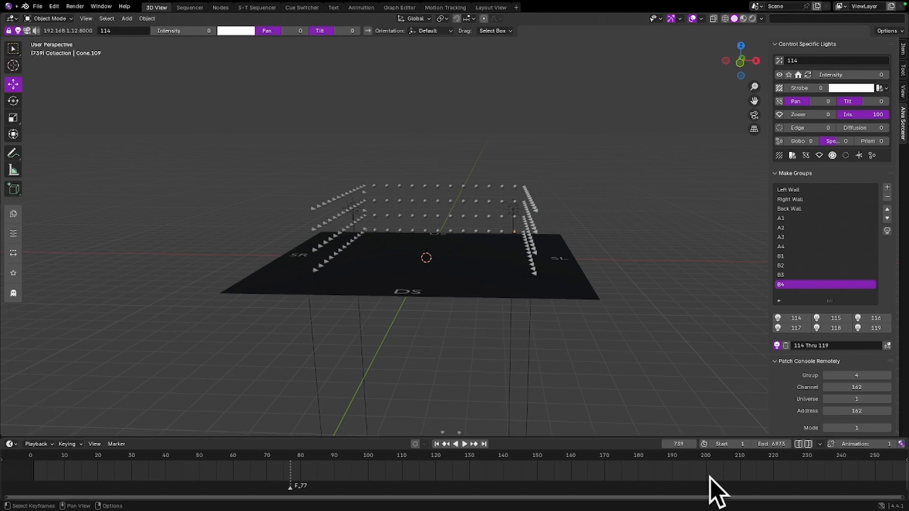
pyautogui.click(819, 444)
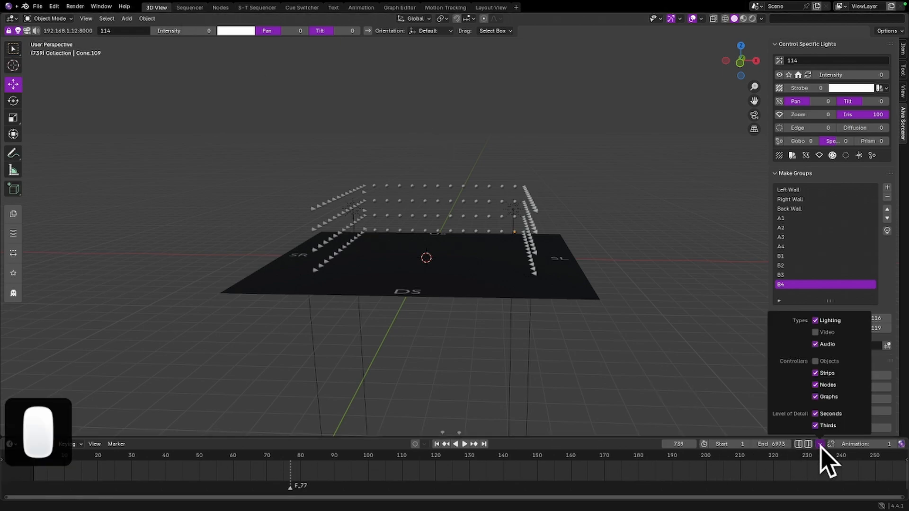
pyautogui.click(820, 447)
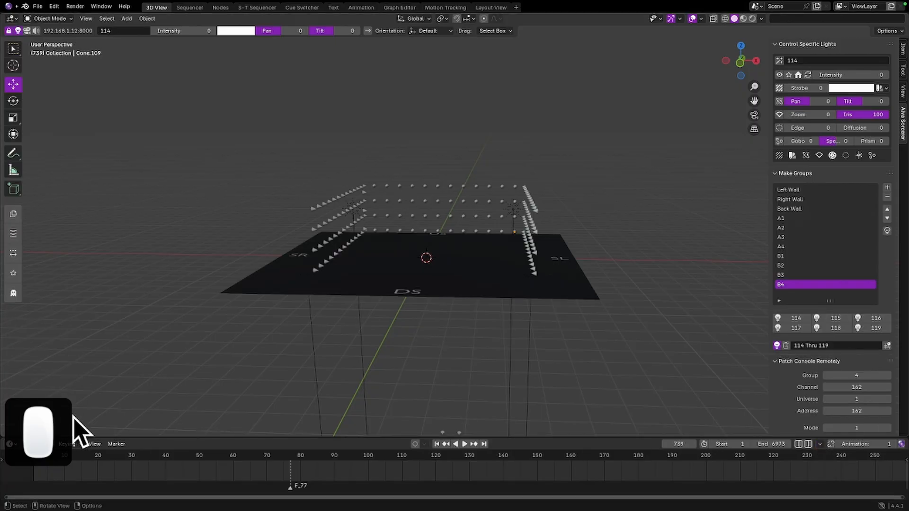
pyautogui.click(42, 445)
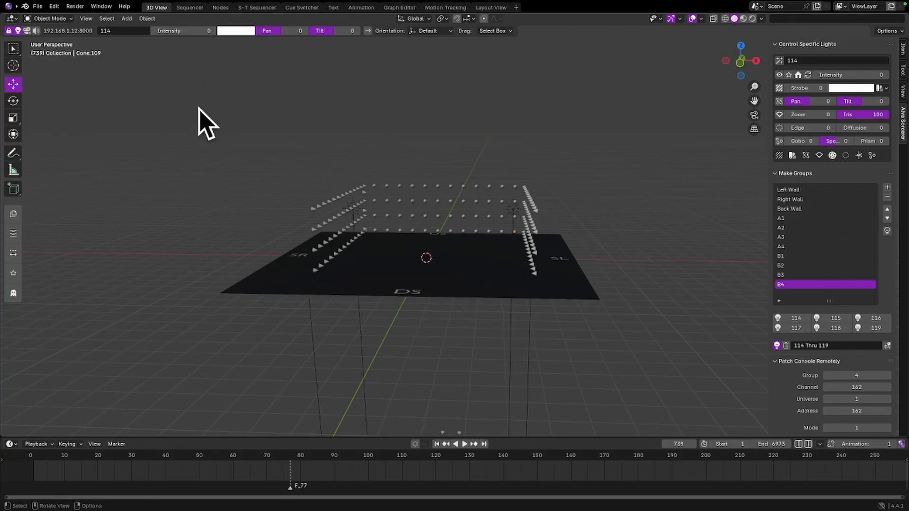
pyautogui.press('F1')
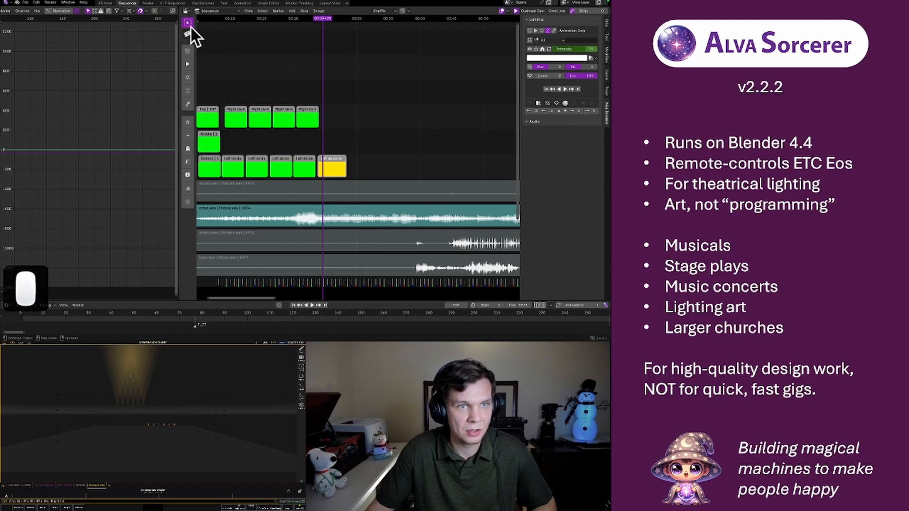
# Return to the Sequencer workspace and replay the start of the yellow strip to check the lights' response
pyautogui.click(127, 3)
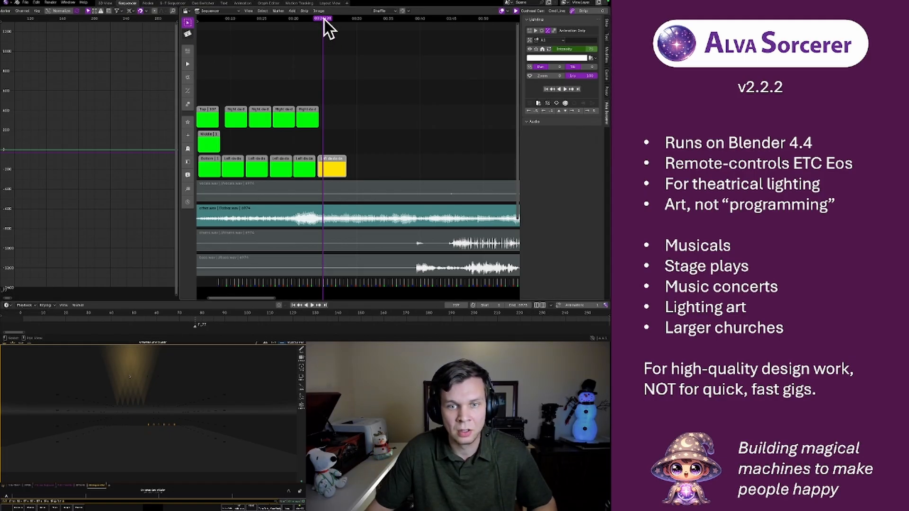
pyautogui.moveTo(323, 19); pyautogui.dragTo(317, 19)
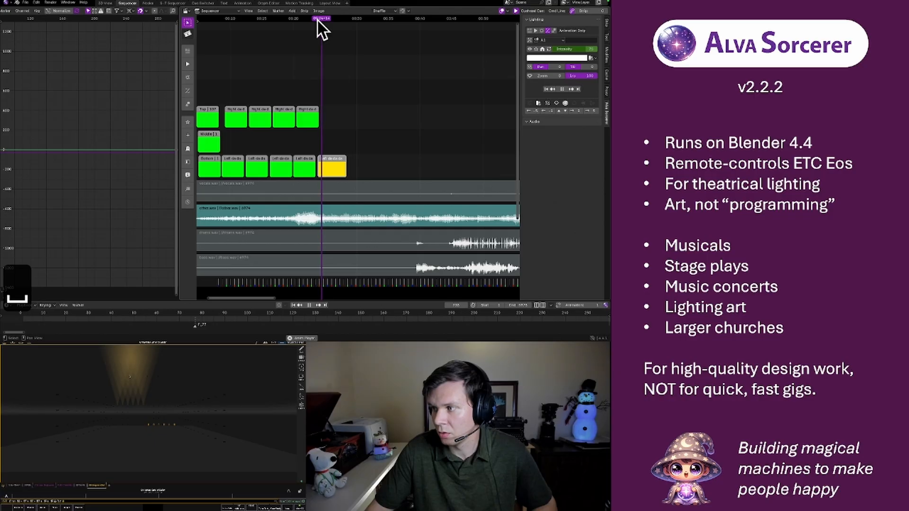
pyautogui.press('space')
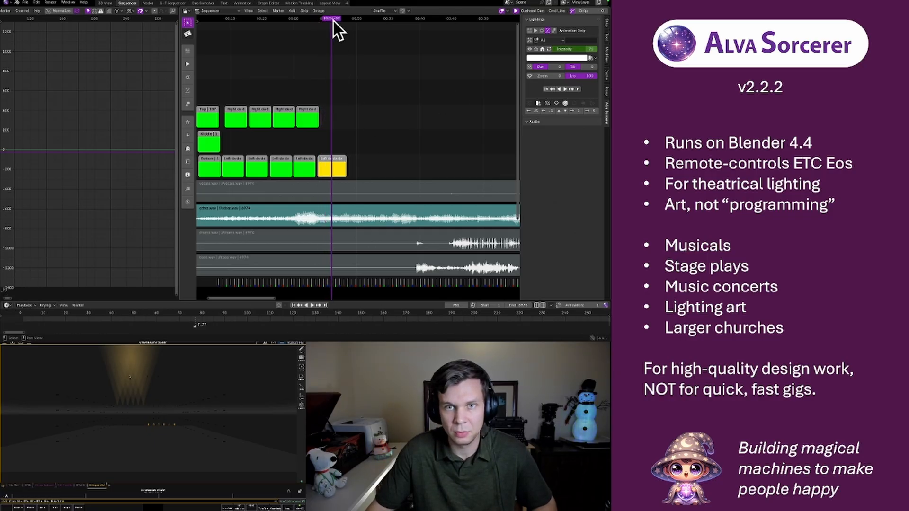
pyautogui.moveTo(330, 19); pyautogui.dragTo(318, 19)
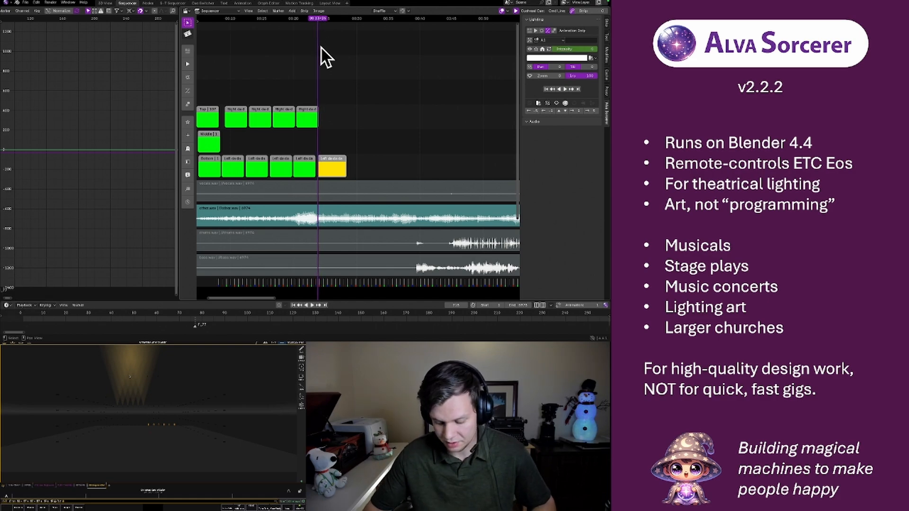
# Step frame by frame forward and back across the yellow strip's start to examine the group A1 intensity output
pyautogui.press('Right')
pyautogui.press('Right')
pyautogui.press('Right')
pyautogui.press('Right')
pyautogui.press('Right')
pyautogui.press('Right')
pyautogui.press('Right')
pyautogui.press('Right')
pyautogui.press('Right')
pyautogui.press('Right')
pyautogui.press('Right')
pyautogui.press('Right')
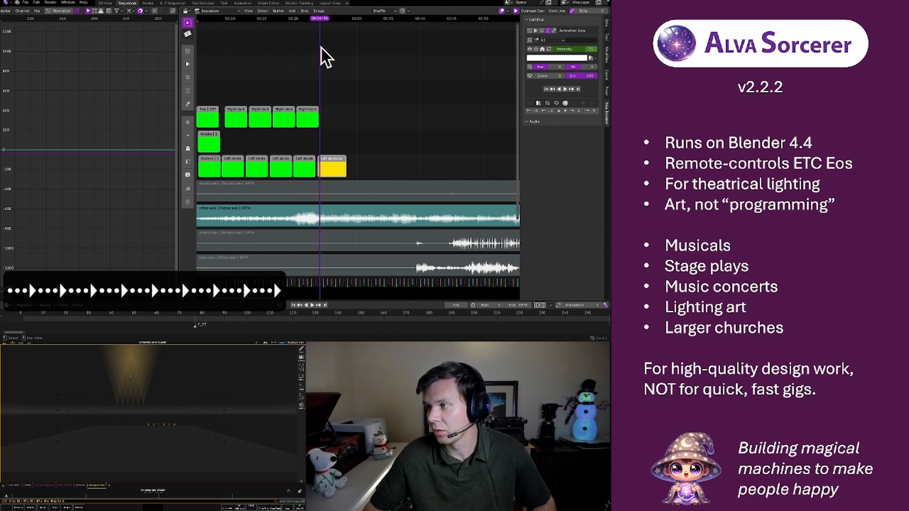
pyautogui.press('Left')
pyautogui.press('Left')
pyautogui.press('Left')
pyautogui.press('Left')
pyautogui.press('Left')
pyautogui.press('Left')
pyautogui.press('Left')
pyautogui.press('Left')
pyautogui.press('Left')
pyautogui.press('Left')
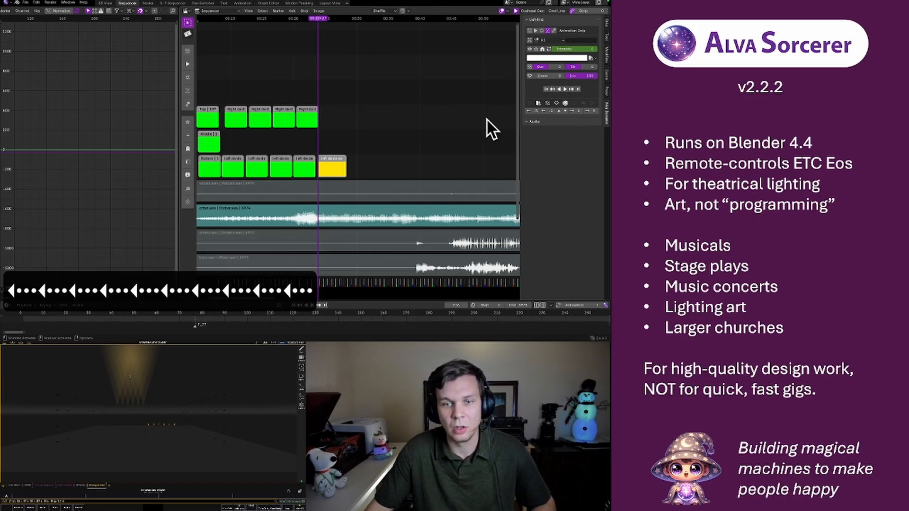
# In the 3D View workspace, enable Objects again among the controllers in the timeline's output settings
pyautogui.click(105, 3)
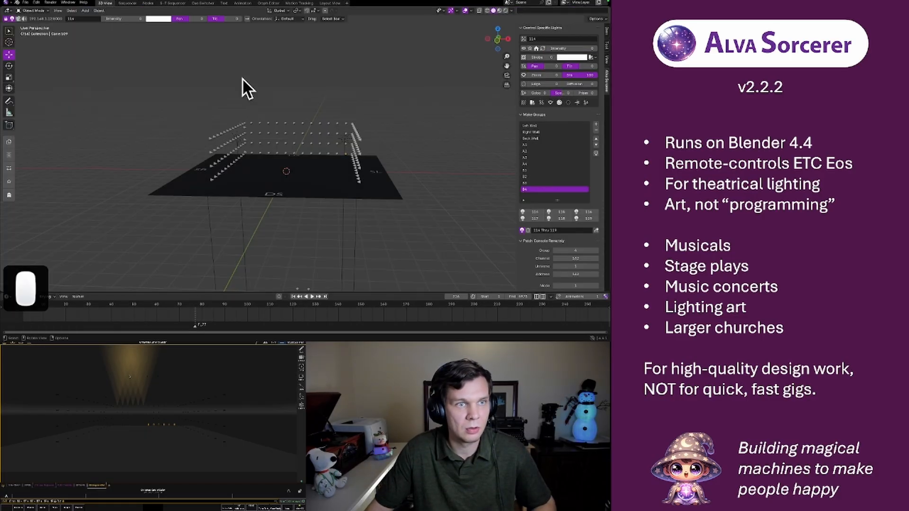
pyautogui.click(551, 297)
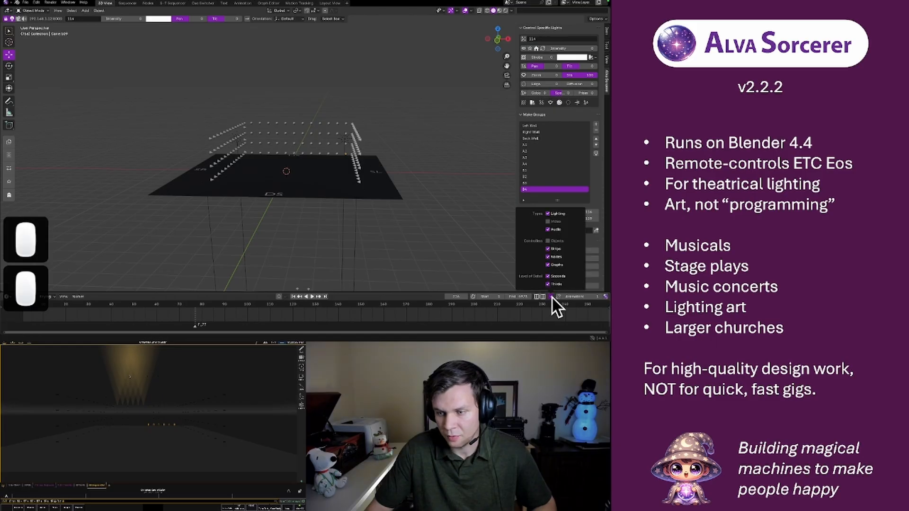
pyautogui.click(550, 242)
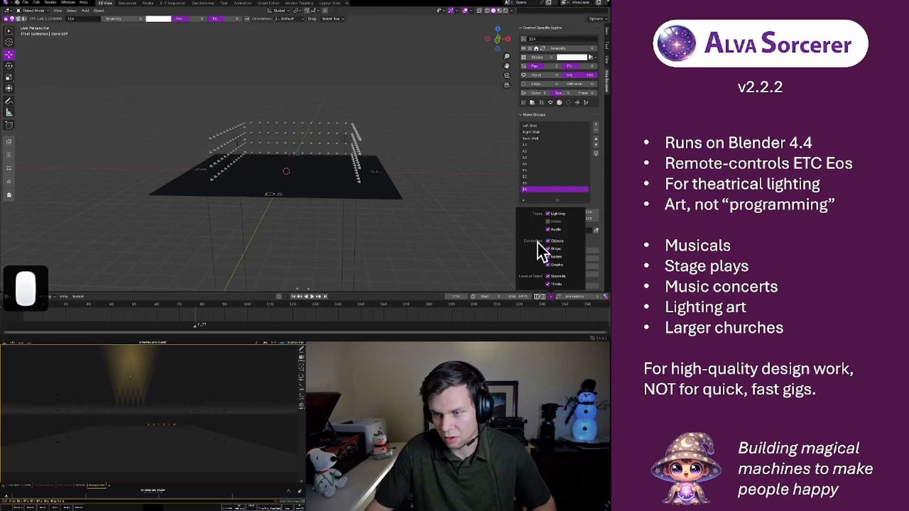
# Back in the Sequencer workspace, step across the yellow strip's intensity keyframes again and watch the stage lights' response
pyautogui.click(127, 3)
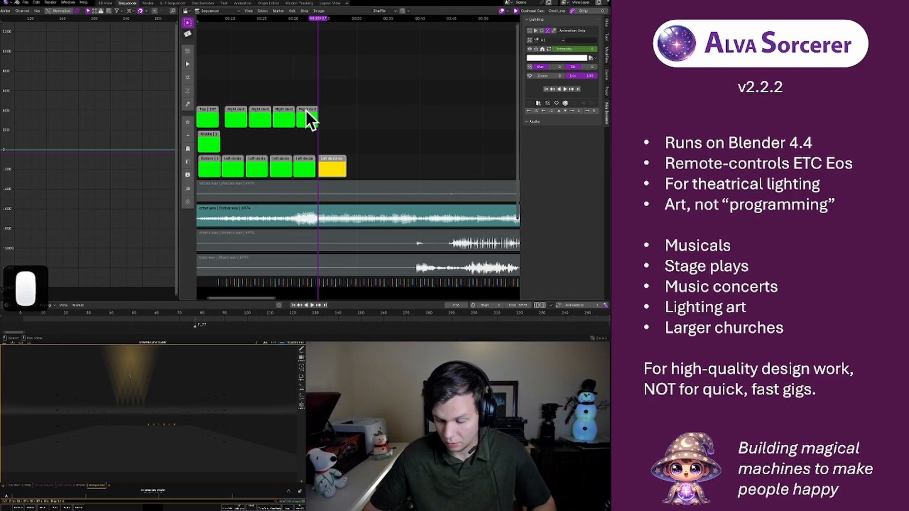
pyautogui.press('Right')
pyautogui.press('Right')
pyautogui.press('Right')
pyautogui.press('Right')
pyautogui.press('Left')
pyautogui.press('Left')
pyautogui.press('Left')
pyautogui.press('Left')
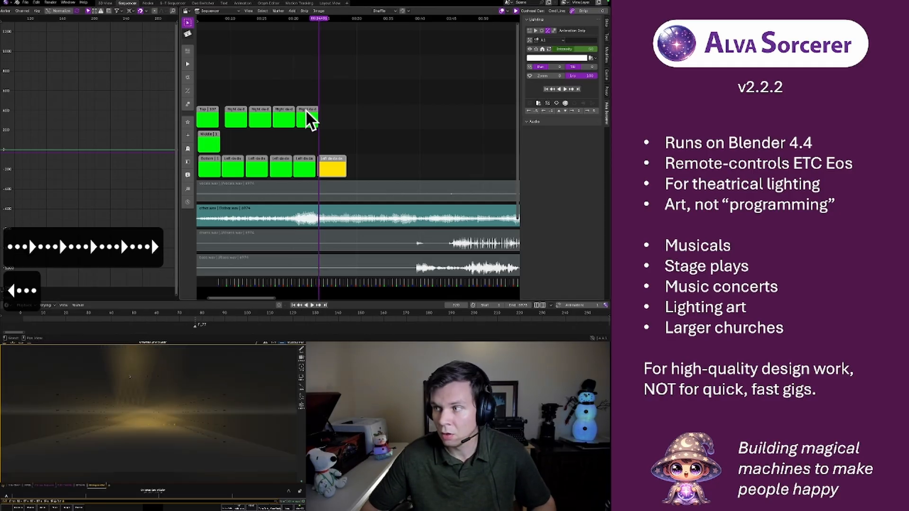
pyautogui.press('Left')
pyautogui.press('Left')
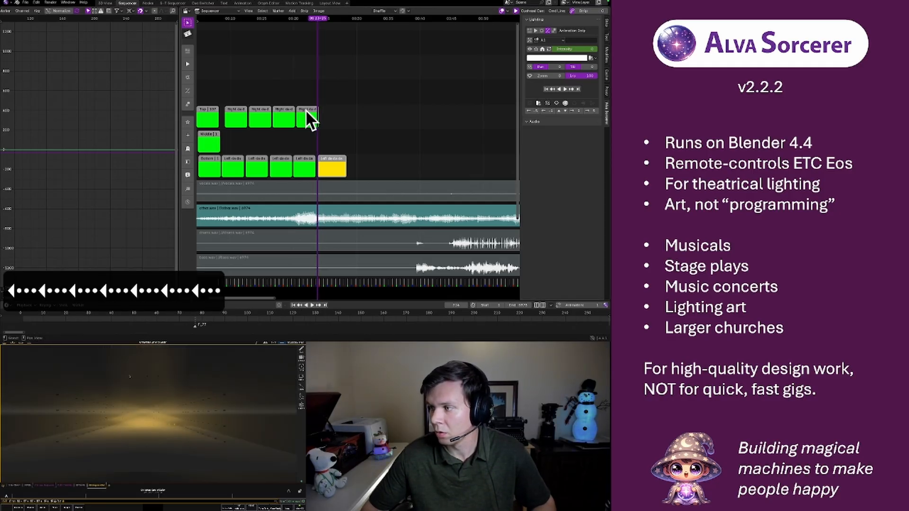
# Step frame by frame forward past the start of the yellow strip and watch how the stage lights follow the A1 intensity keyframes
pyautogui.press('Right')
pyautogui.press('Right')
pyautogui.press('Right')
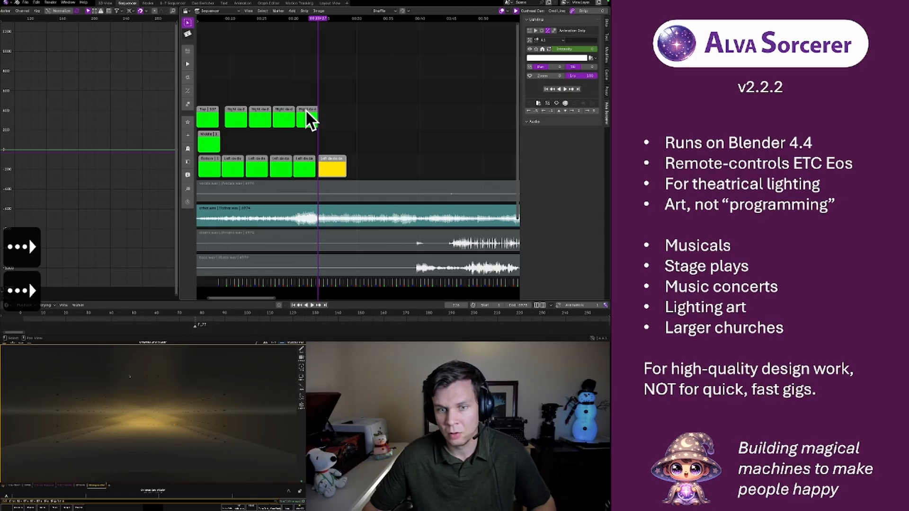
pyautogui.press('Right')
pyautogui.press('Right')
pyautogui.press('Right')
pyautogui.press('Right')
pyautogui.press('Right')
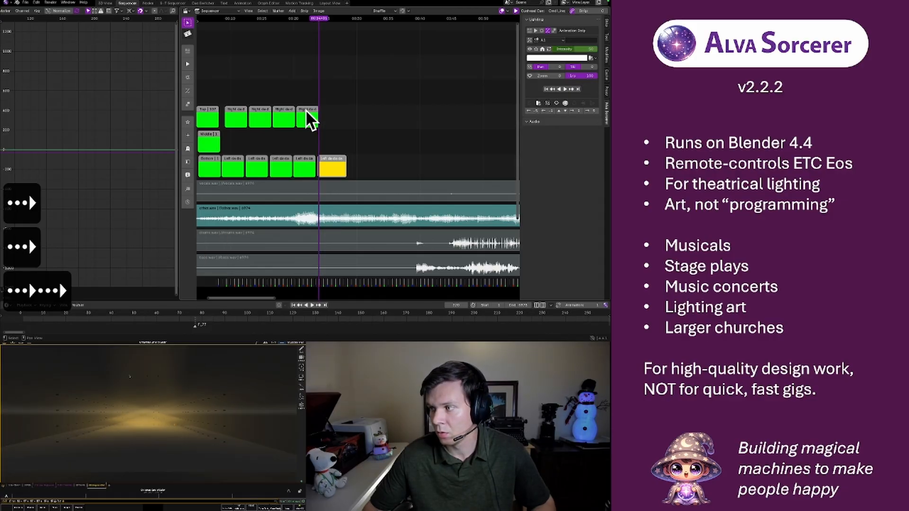
pyautogui.press('Right')
pyautogui.press('Right')
pyautogui.press('Right')
pyautogui.press('Right')
pyautogui.press('Right')
pyautogui.press('Right')
pyautogui.press('Right')
pyautogui.press('Right')
pyautogui.press('Right')
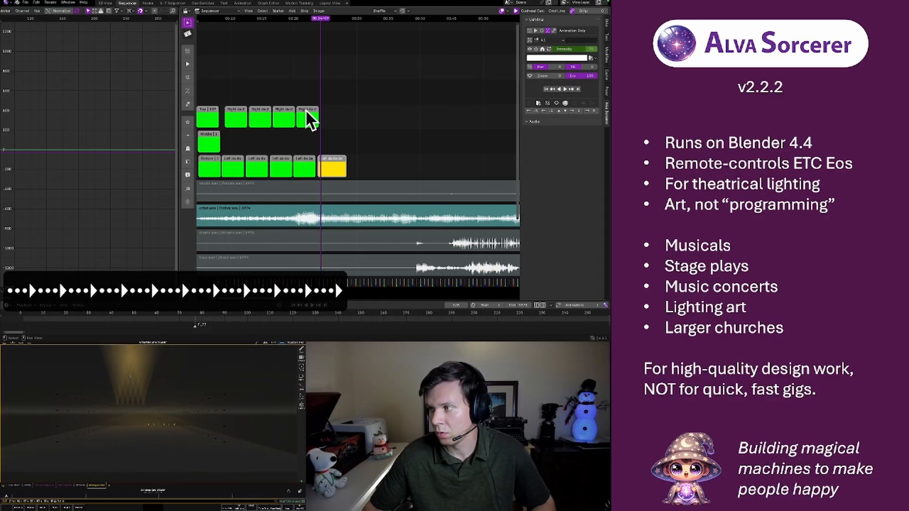
pyautogui.press('Right')
pyautogui.press('Right')
pyautogui.press('Right')
pyautogui.press('Right')
pyautogui.press('Right')
pyautogui.press('Right')
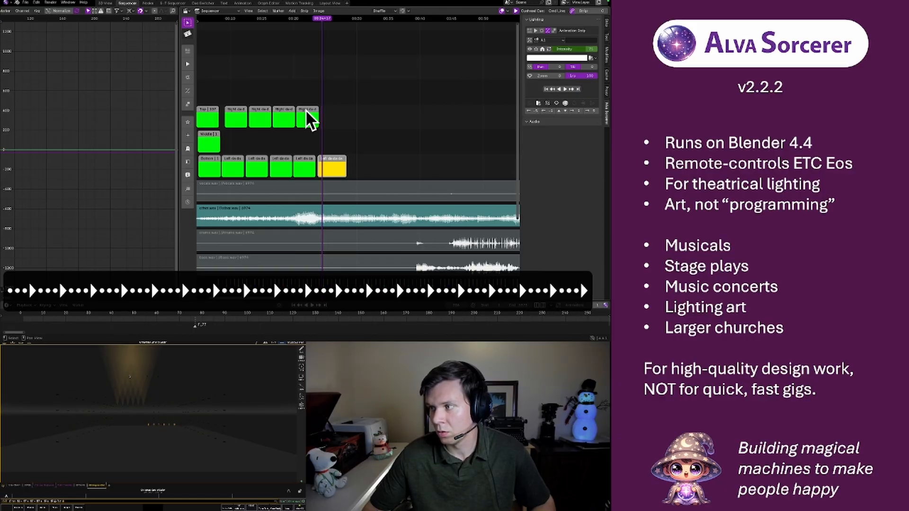
pyautogui.press('Right')
pyautogui.press('Right')
pyautogui.press('Right')
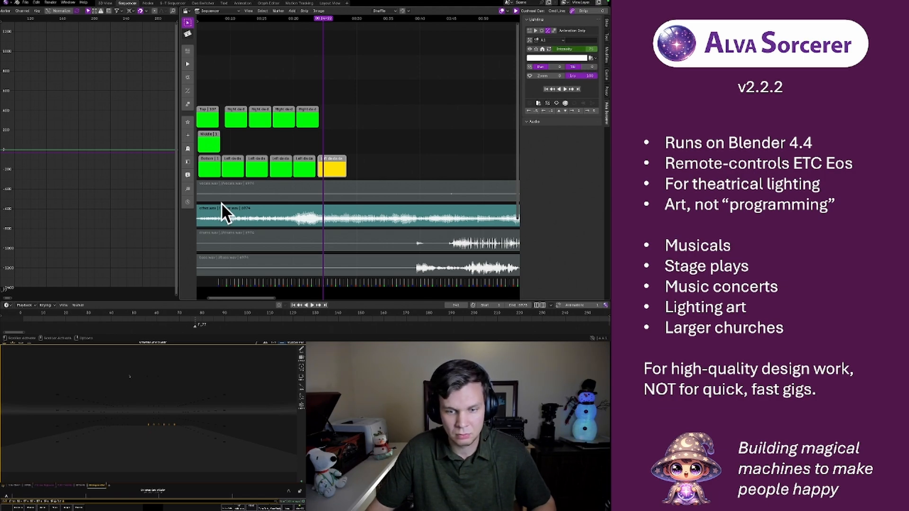
# Frame the selected intensity keyframe in the Graph Editor and examine the surrounding A1 curve
pyautogui.click(173, 10)
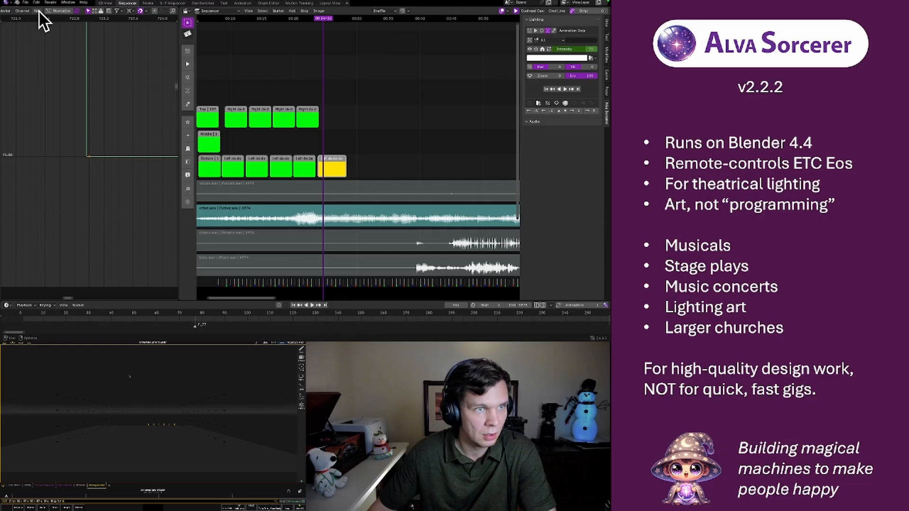
pyautogui.scroll(3, 38, 9)
pyautogui.click(21, 11)
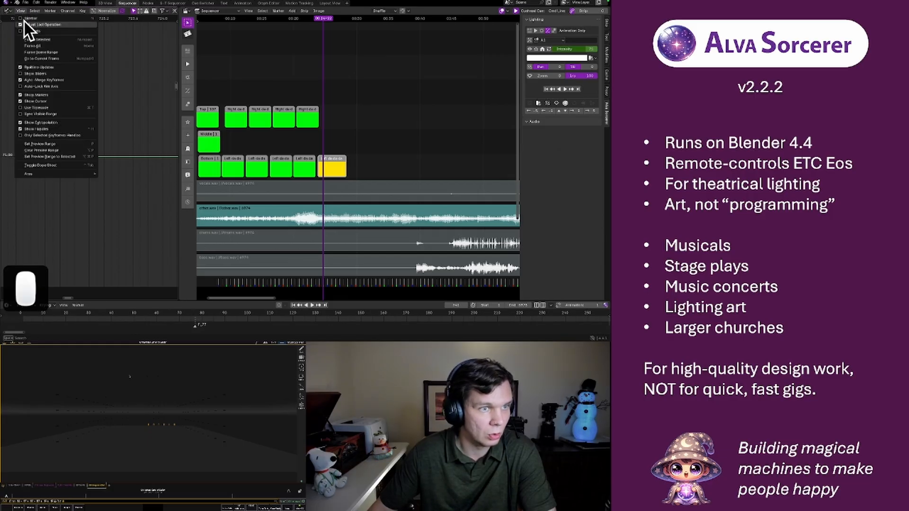
pyautogui.click(41, 40)
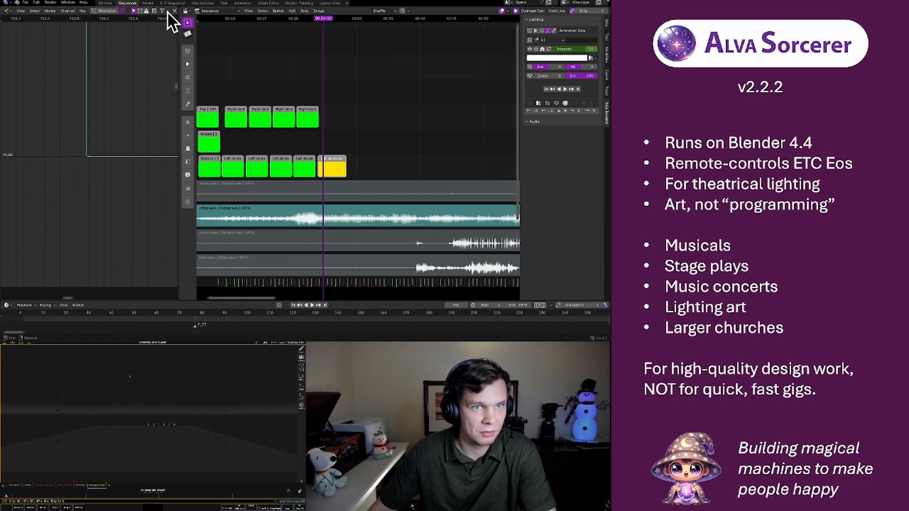
pyautogui.scroll(-2, 166, 11)
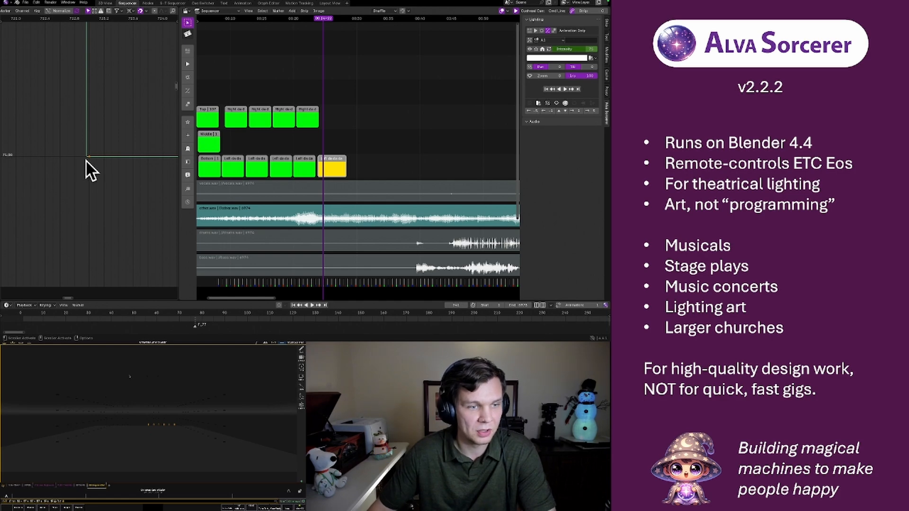
pyautogui.scroll(-5, 86, 123)
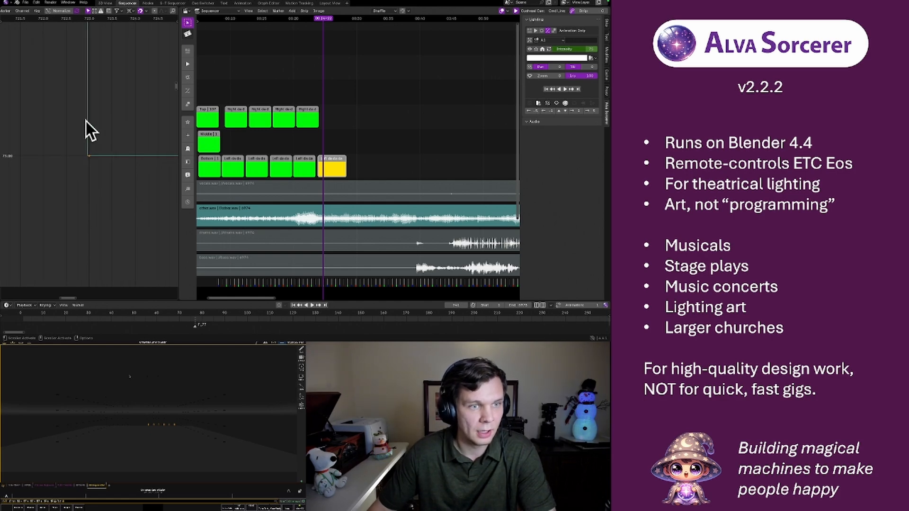
pyautogui.scroll(-8, 100, 125)
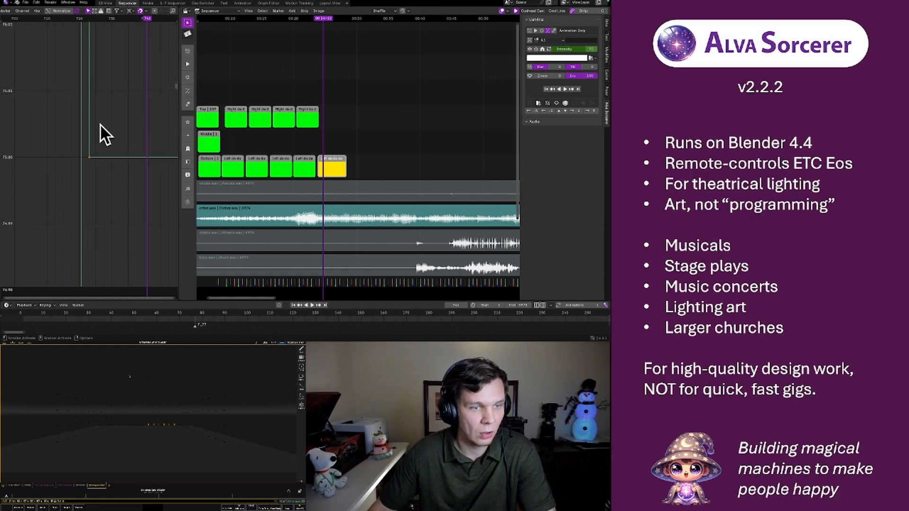
pyautogui.scroll(-10, 100, 127)
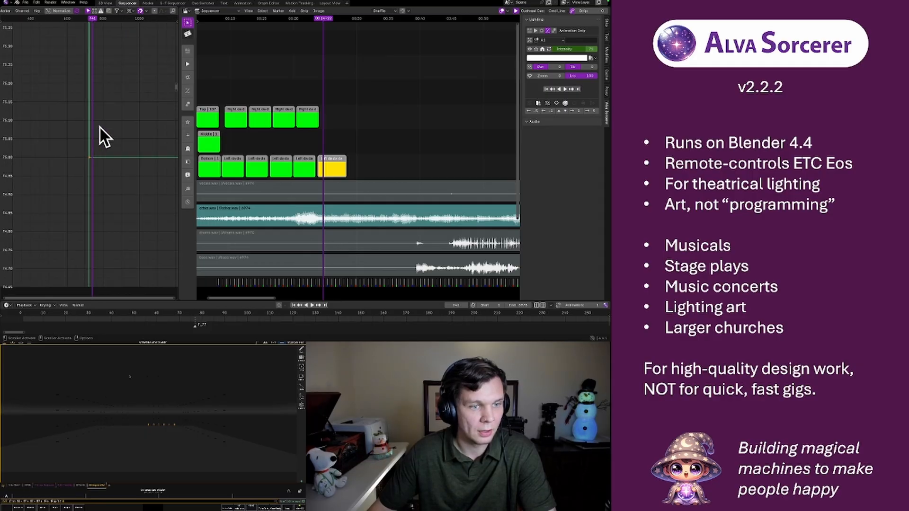
pyautogui.scroll(10, 101, 126)
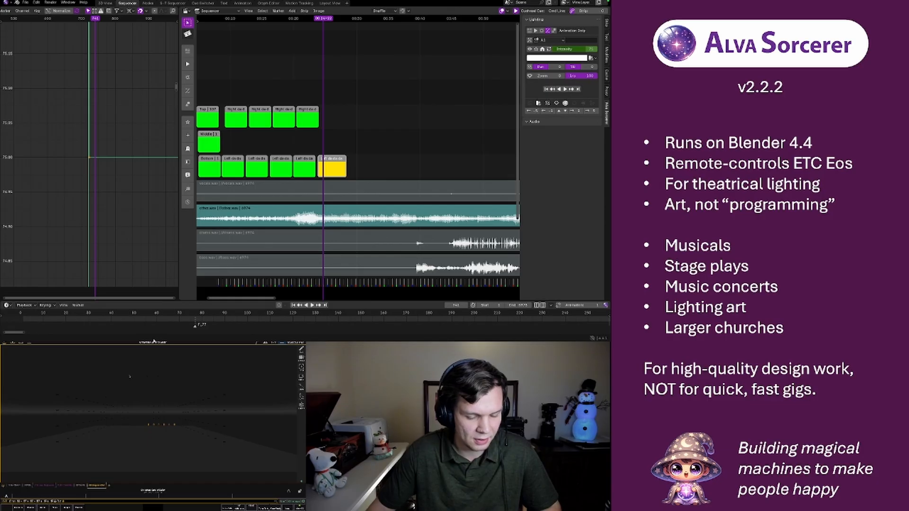
# Search for blender in Google Chrome, view the Blender website, close the browser window, and switch back to Blender
pyautogui.click(176, 338)
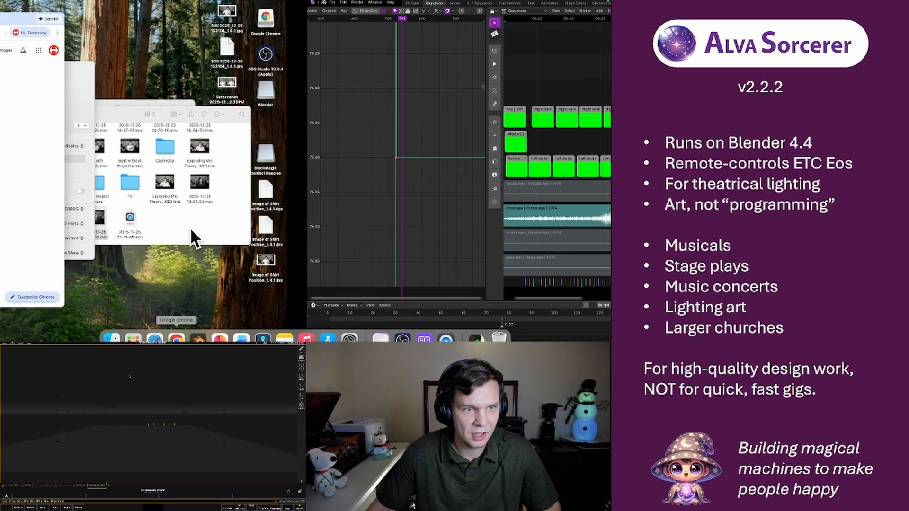
pyautogui.click(153, 32)
pyautogui.write('ble')
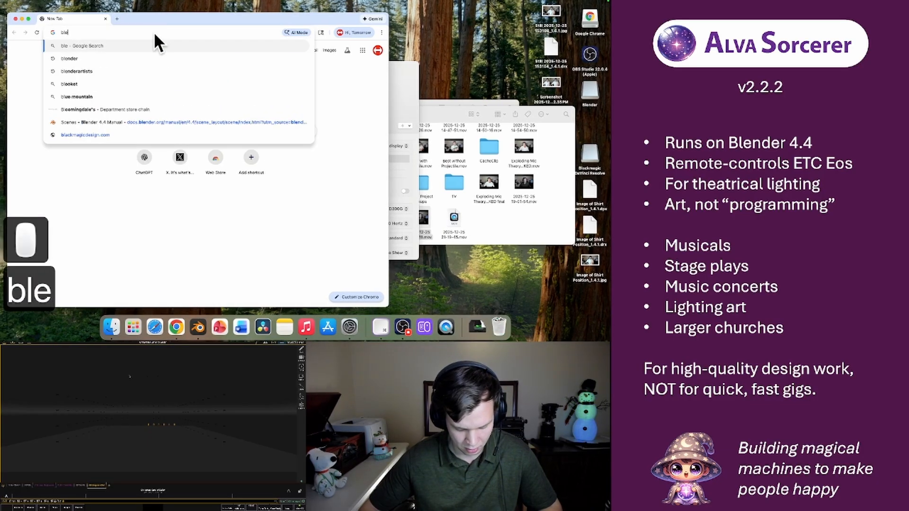
pyautogui.write('nder')
pyautogui.press('Return')
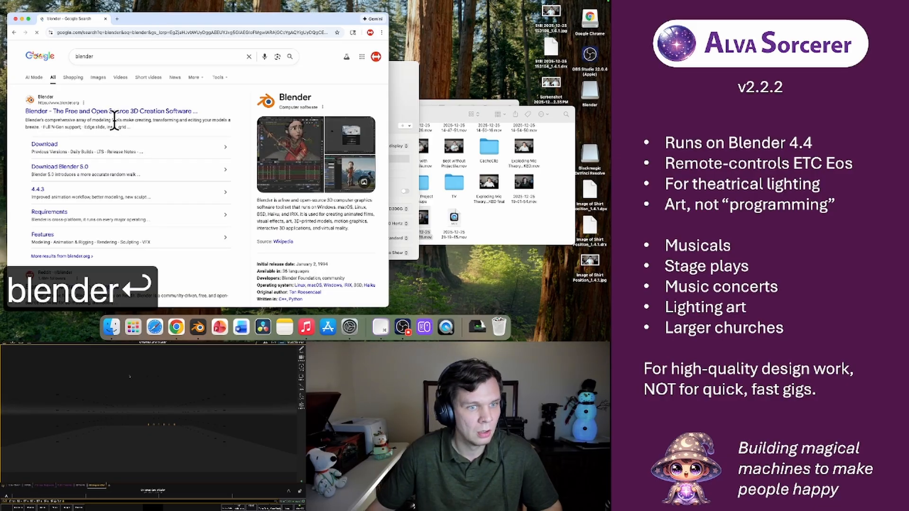
pyautogui.click(118, 111)
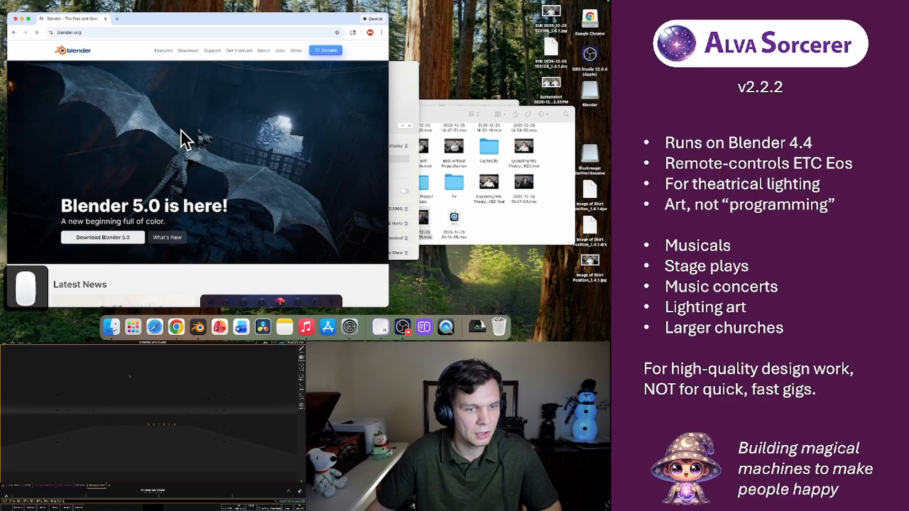
pyautogui.click(15, 19)
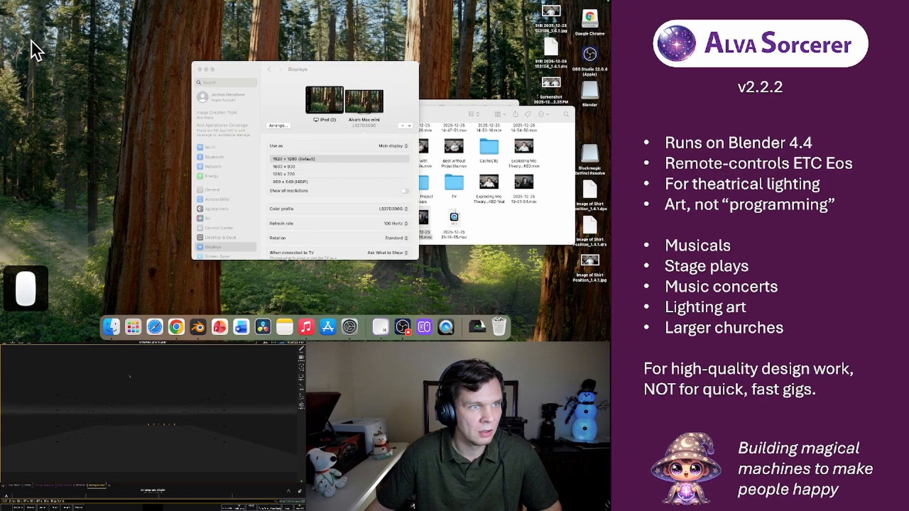
pyautogui.click(210, 331)
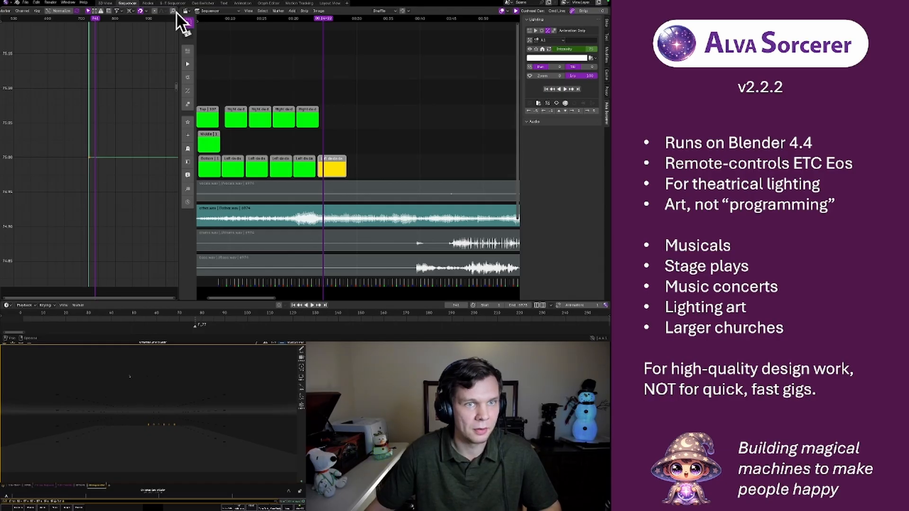
# Move the last keyframe of the A1 intensity curve along the time axis to the playhead, lengthening the fade after the peak
pyautogui.press('a')
pyautogui.press('a')
pyautogui.press('a')
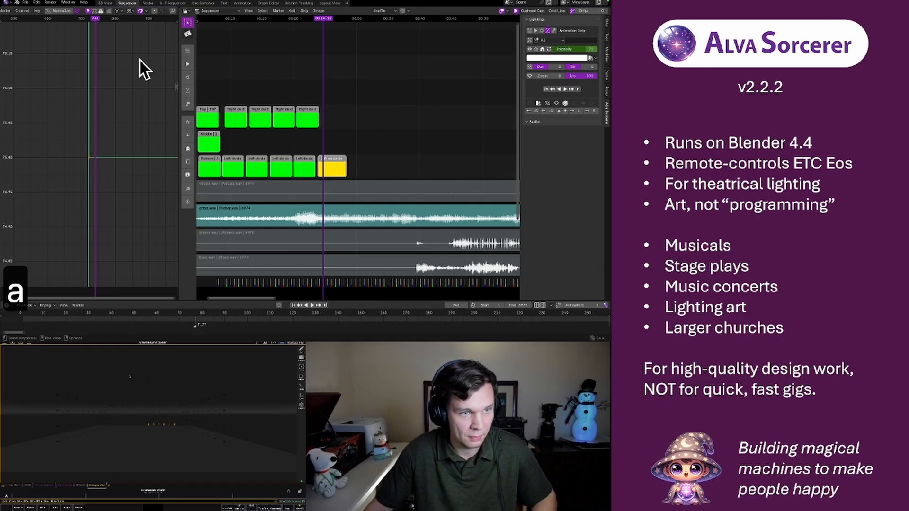
pyautogui.click(172, 11)
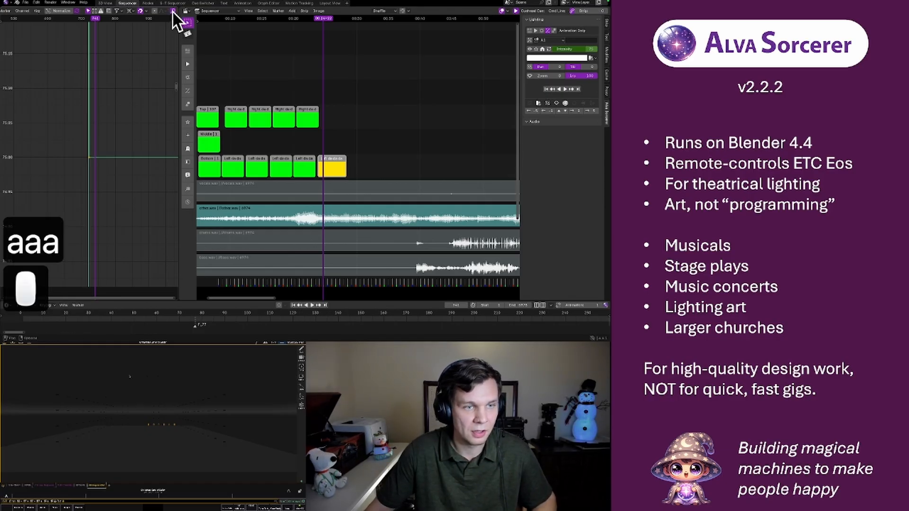
pyautogui.scroll(-1, 84, 134)
pyautogui.scroll(-6, 83, 134)
pyautogui.moveTo(61, 139); pyautogui.dragTo(81, 115, button='middle')
pyautogui.click(93, 114)
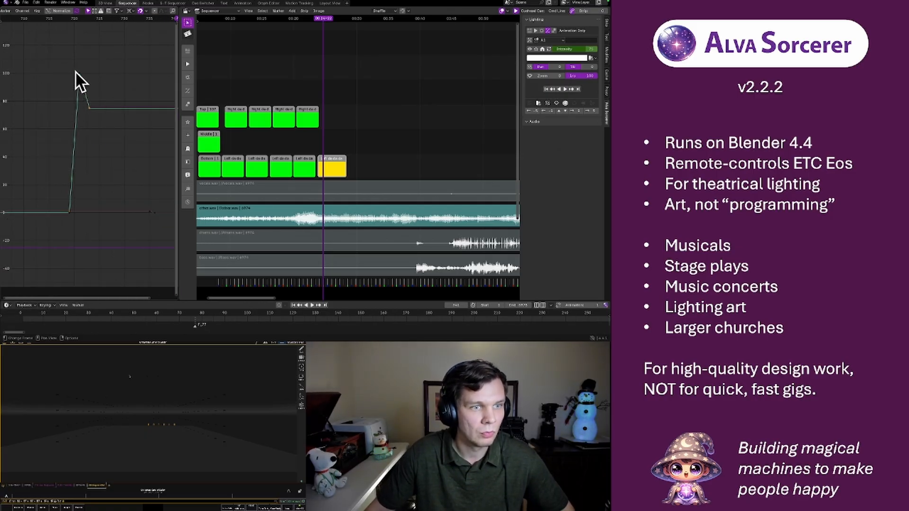
pyautogui.scroll(-3, 89, 109)
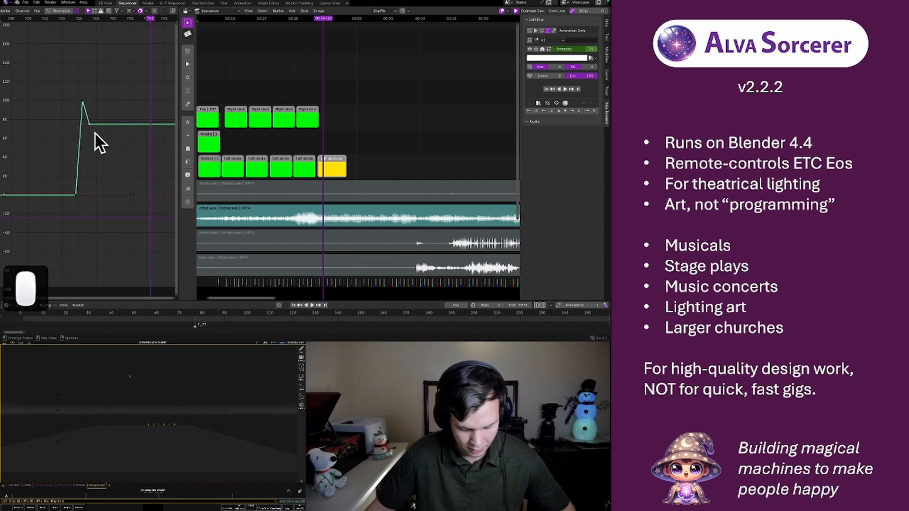
pyautogui.press('g')
pyautogui.press('x')
pyautogui.click(151, 147)
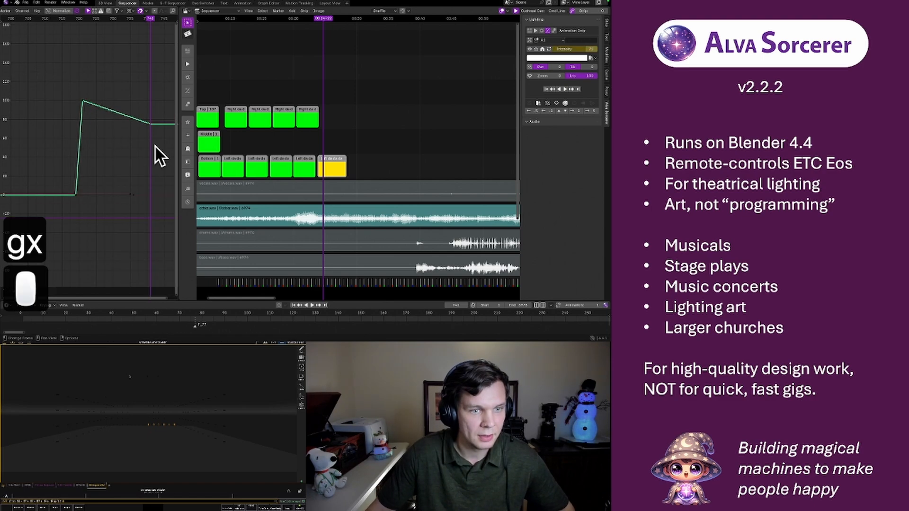
# Replay the yellow strip several times from just before the intensity rise to check the lengthened A1 fade on stage
pyautogui.click(62, 19)
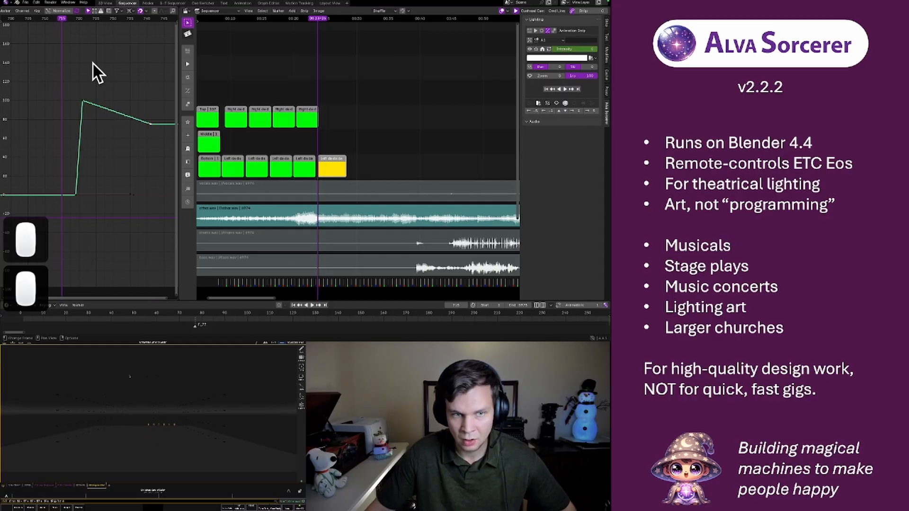
pyautogui.press('space')
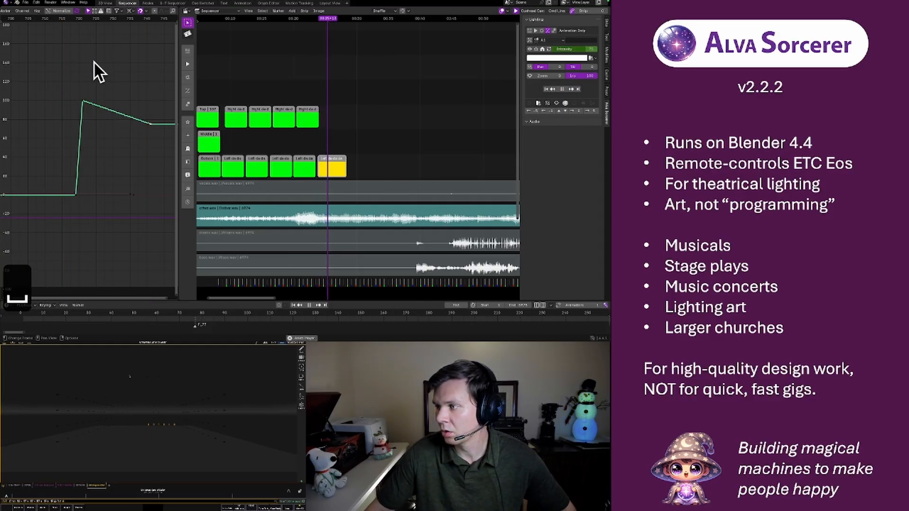
pyautogui.press('space')
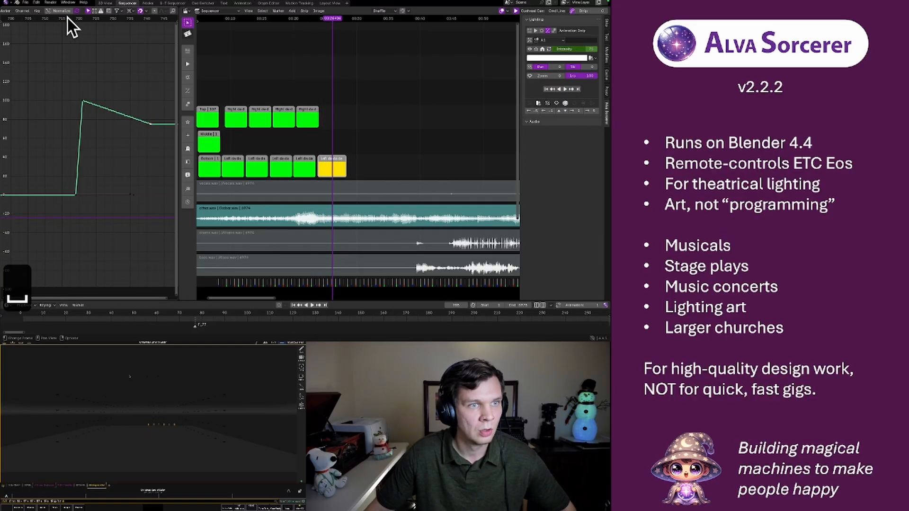
pyautogui.click(67, 17)
pyautogui.press('space')
pyautogui.press('space')
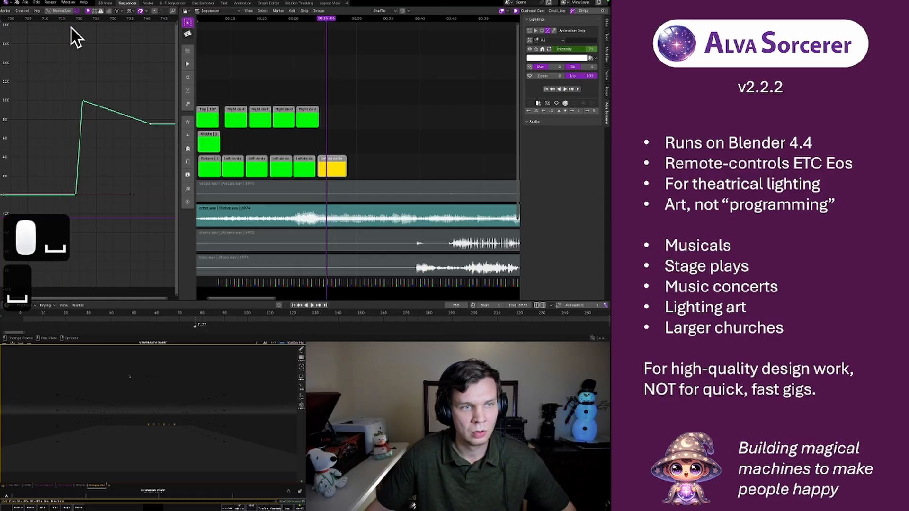
pyautogui.click(72, 19)
pyautogui.press('space')
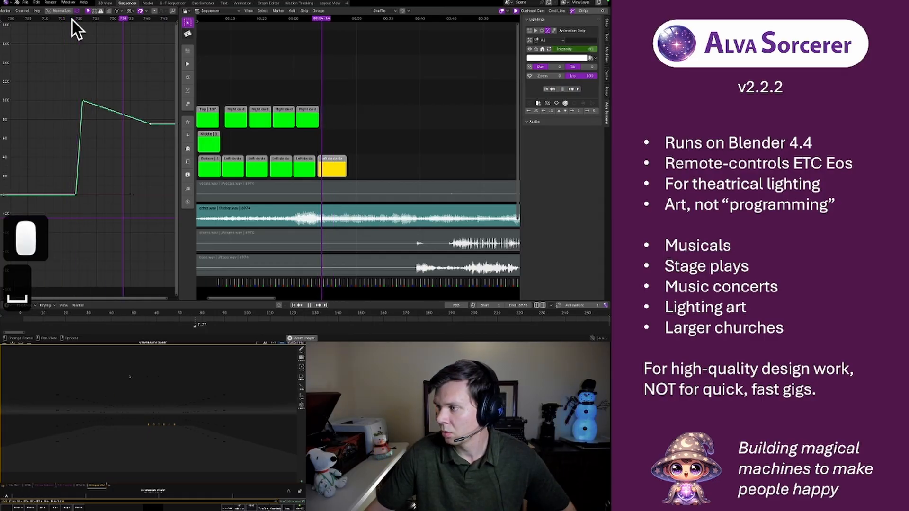
pyautogui.press('space')
# Move the last A1 intensity keyframe further along to the playhead and lower its value to about 32
pyautogui.scroll(-2, 125, 137)
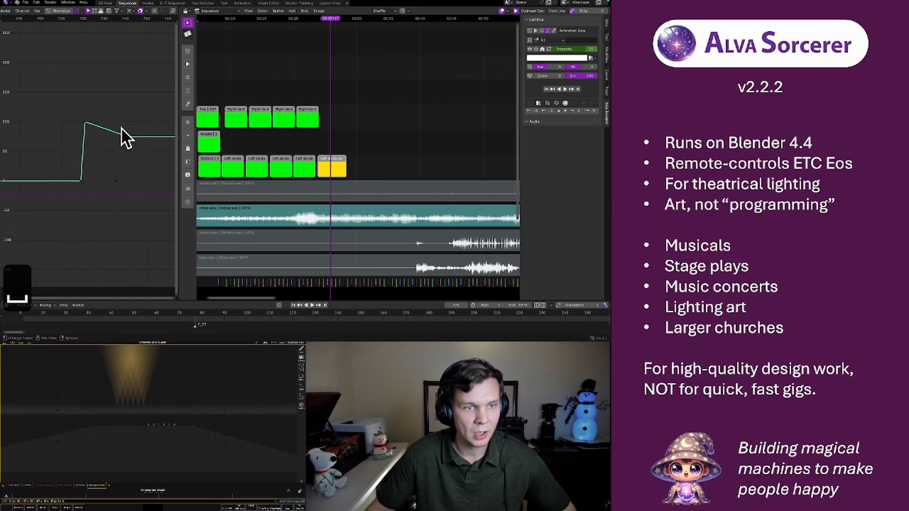
pyautogui.scroll(-8, 121, 127)
pyautogui.moveTo(126, 132); pyautogui.dragTo(93, 110, button='middle')
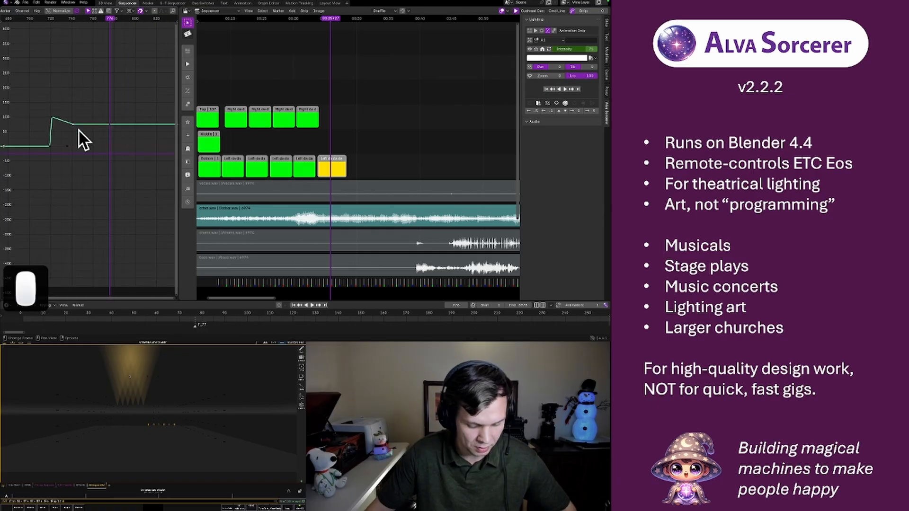
pyautogui.press('g')
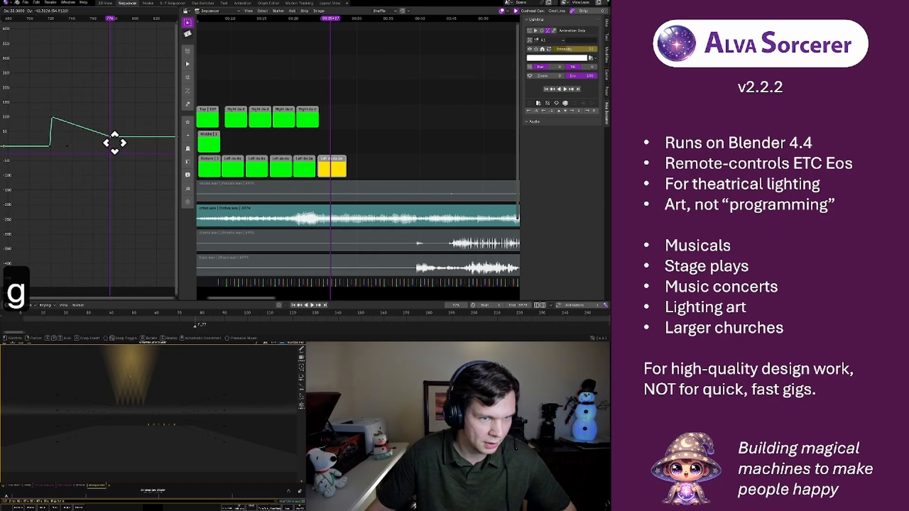
pyautogui.rightClick(115, 142)
# Play the sequence from just before the intensity peak through the lowered last keyframe to check A1's longer, deeper fade
pyautogui.click(42, 22)
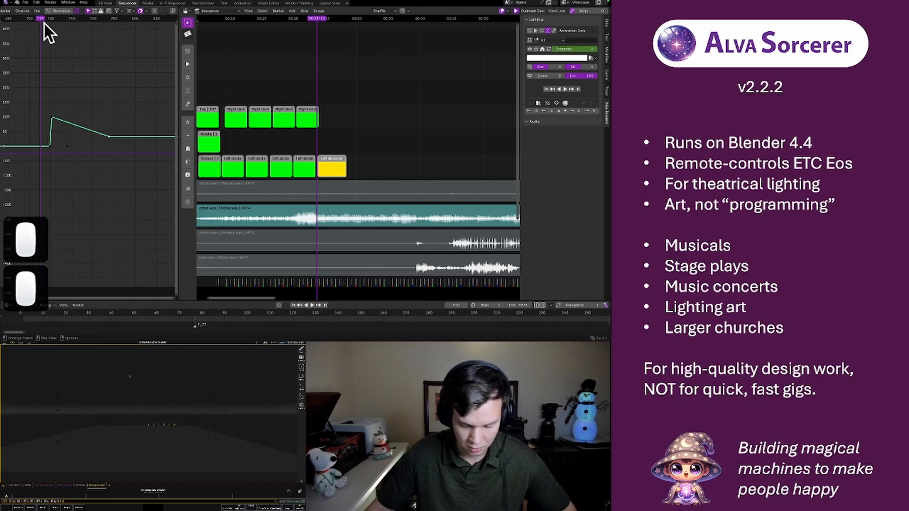
pyautogui.press('space')
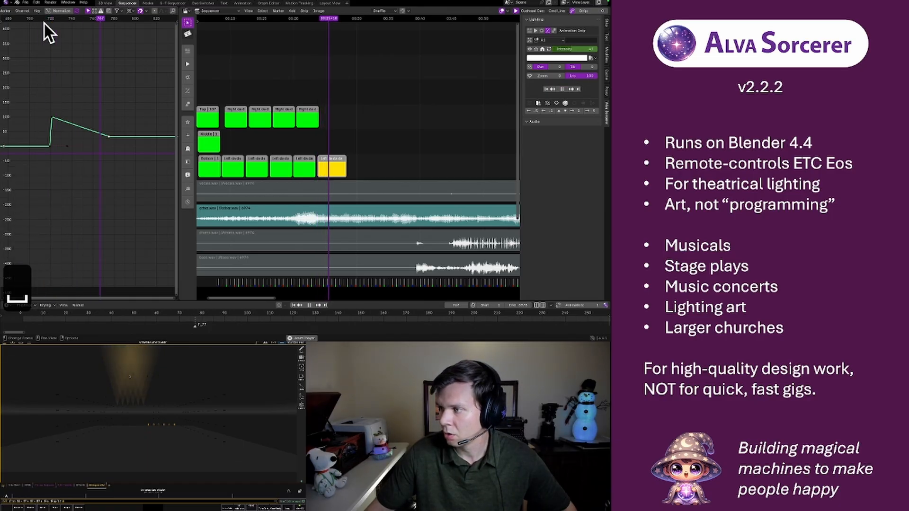
pyautogui.press('space')
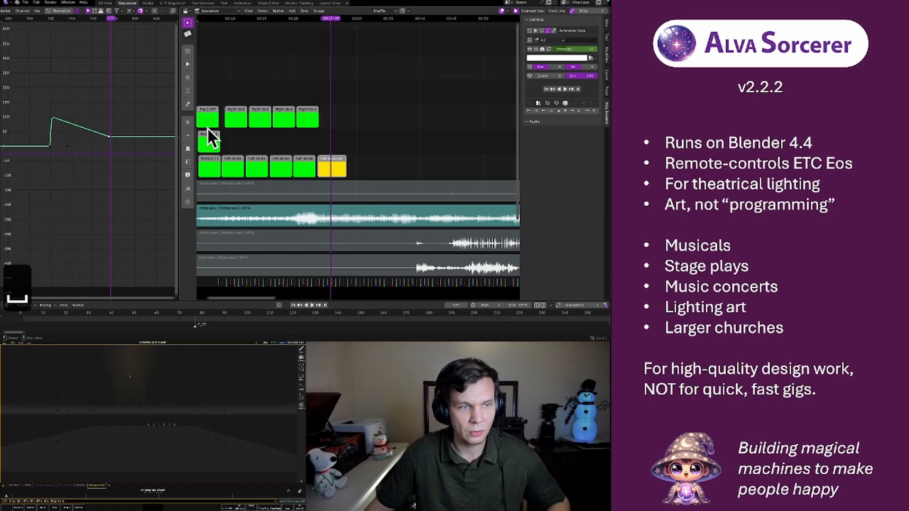
# Move the start and peak keyframes of the A1 intensity curve slightly earlier along the time axis and replay the fade
pyautogui.moveTo(41, 103); pyautogui.dragTo(90, 130)
pyautogui.click(49, 147)
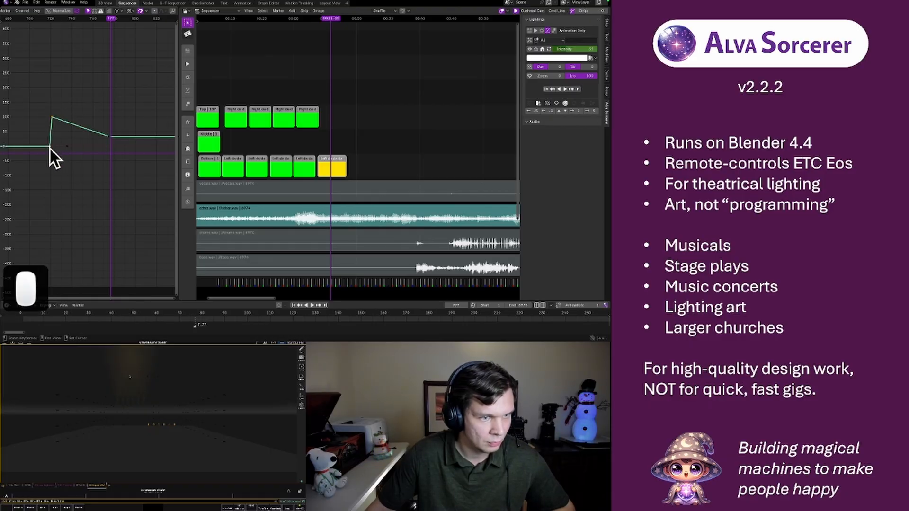
pyautogui.press('g')
pyautogui.press('x')
pyautogui.click(87, 112)
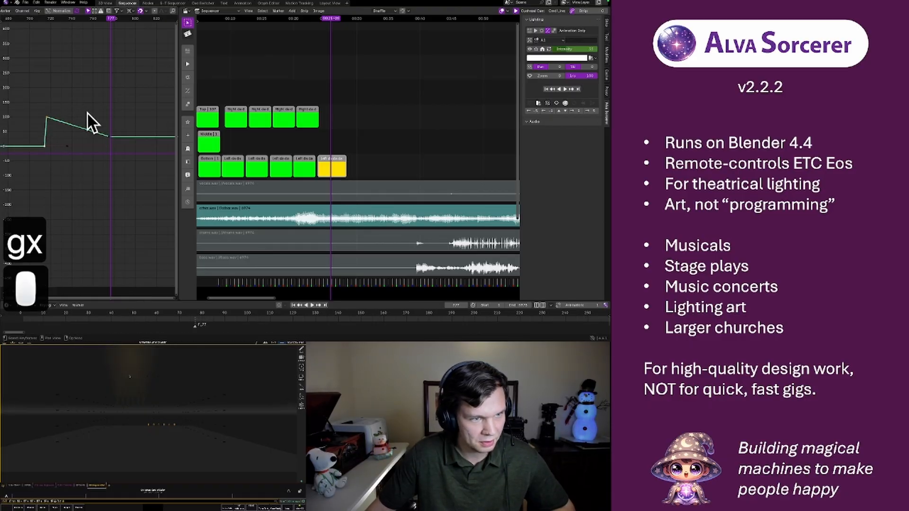
pyautogui.click(24, 19)
pyautogui.click(24, 19)
pyautogui.press('space')
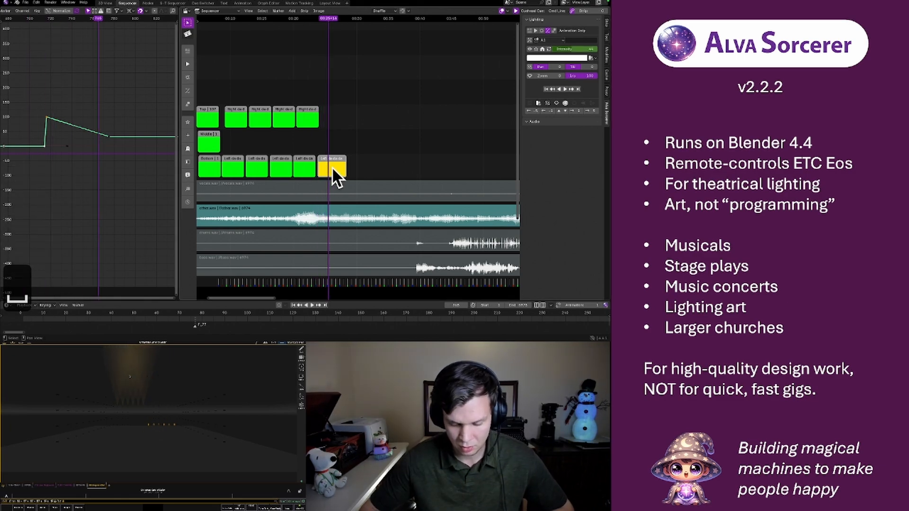
# Nudge the yellow strip slightly earlier in six increments and replay the sequence to check its timing against the music
pyautogui.press('l')
pyautogui.press('l')
pyautogui.press('l')
pyautogui.press('l')
pyautogui.press('l')
pyautogui.press('l')
pyautogui.press('l')
pyautogui.press('l')
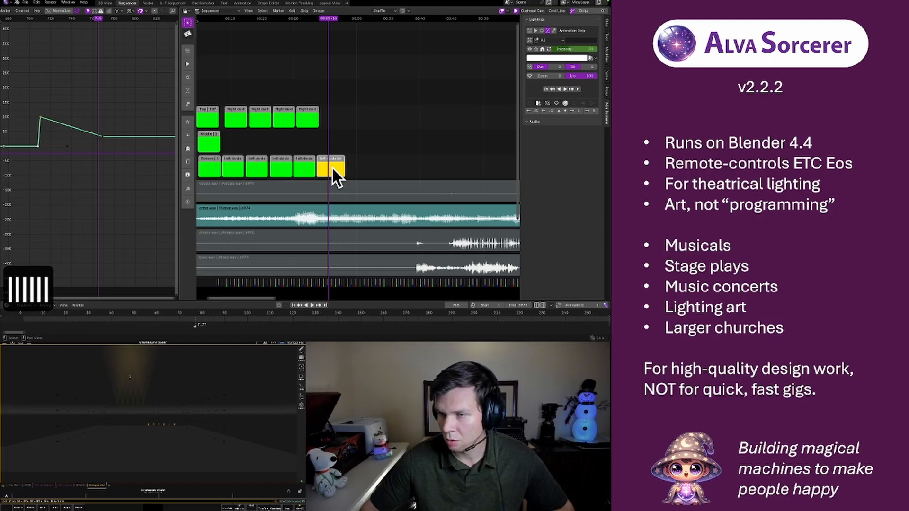
pyautogui.click(308, 21)
pyautogui.press('space')
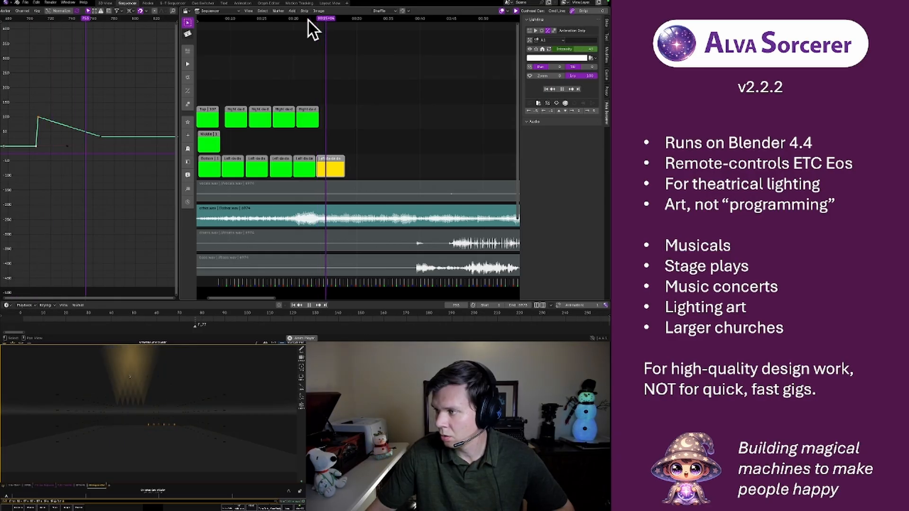
pyautogui.press('space')
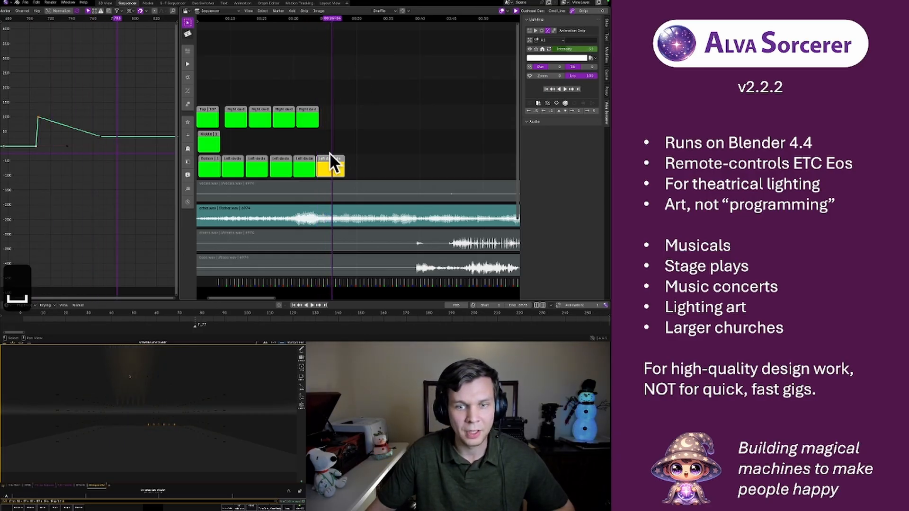
# Move the last keyframe of the A1 intensity curve slightly later to lengthen the fade
pyautogui.click(101, 137)
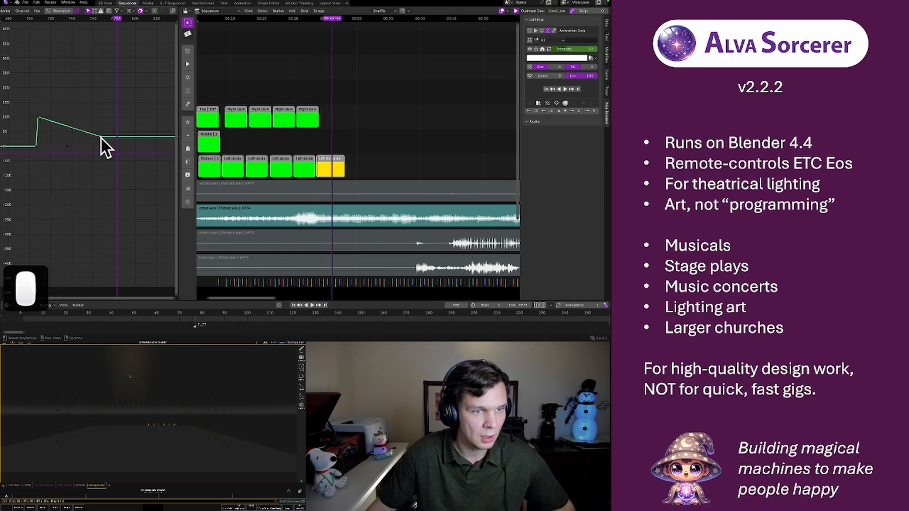
pyautogui.press('g')
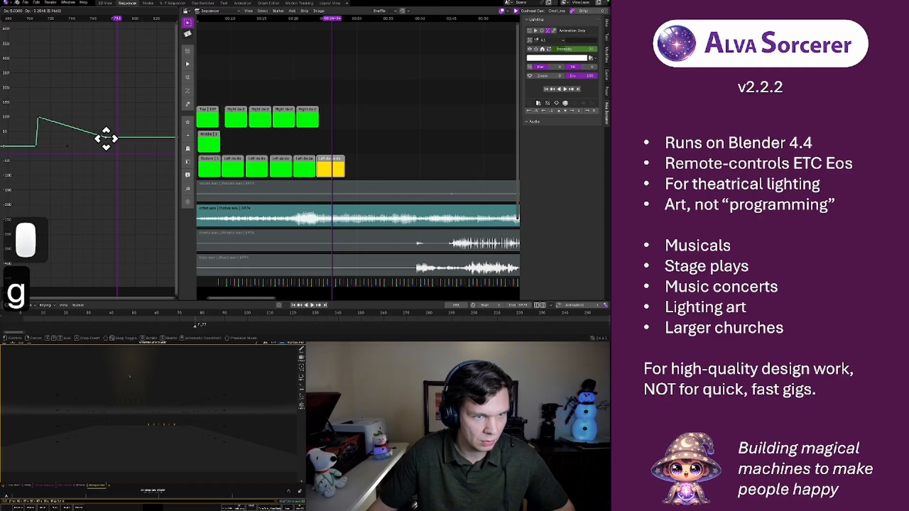
pyautogui.click(109, 138)
pyautogui.scroll(4, 106, 137)
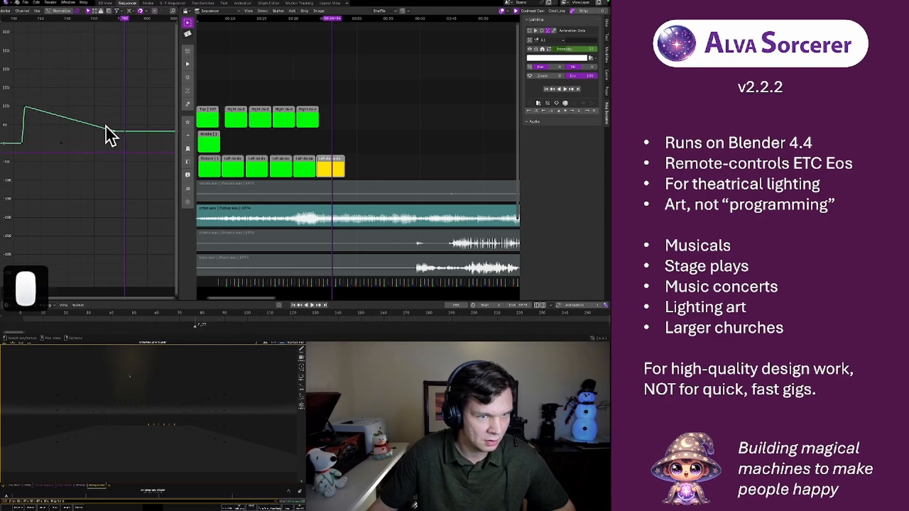
pyautogui.scroll(-3, 126, 122)
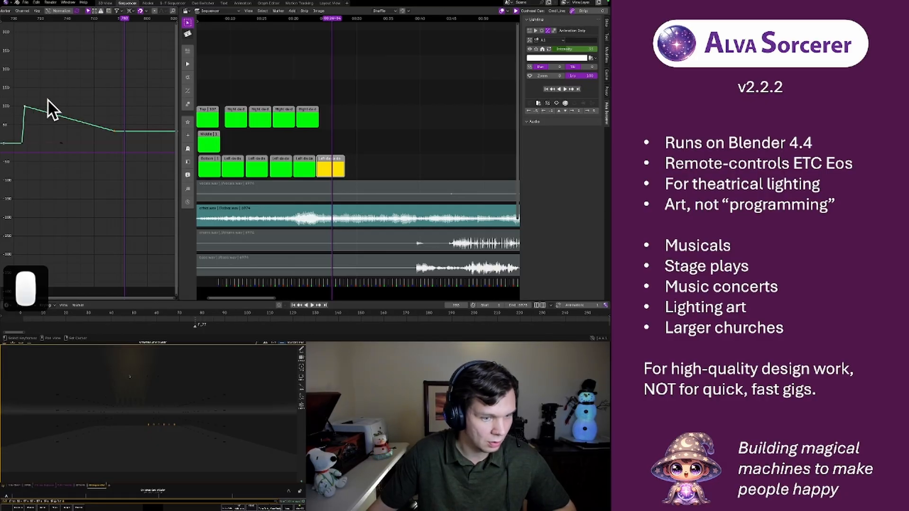
# Set the fade's keyframe interpolation to Bezier, pull the last keyframe's incoming handle back toward the peak, and replay the fade
pyautogui.press('t')
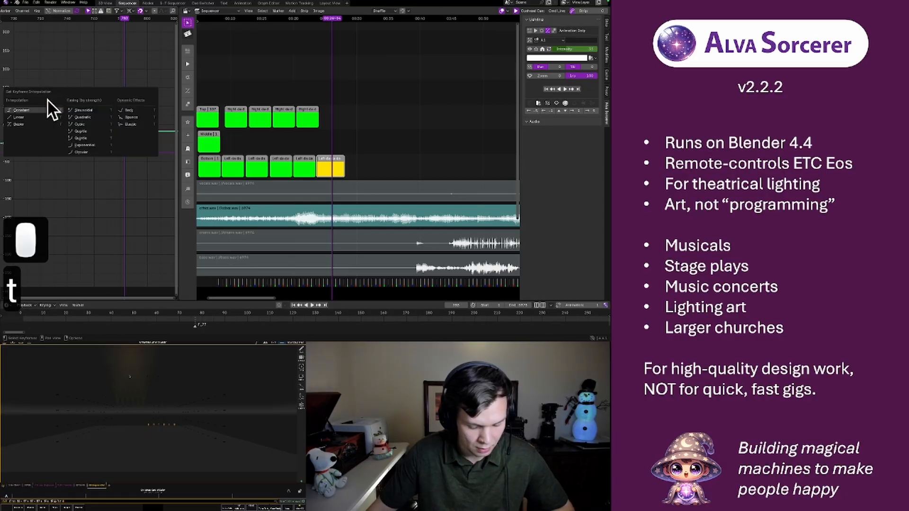
pyautogui.click(29, 122)
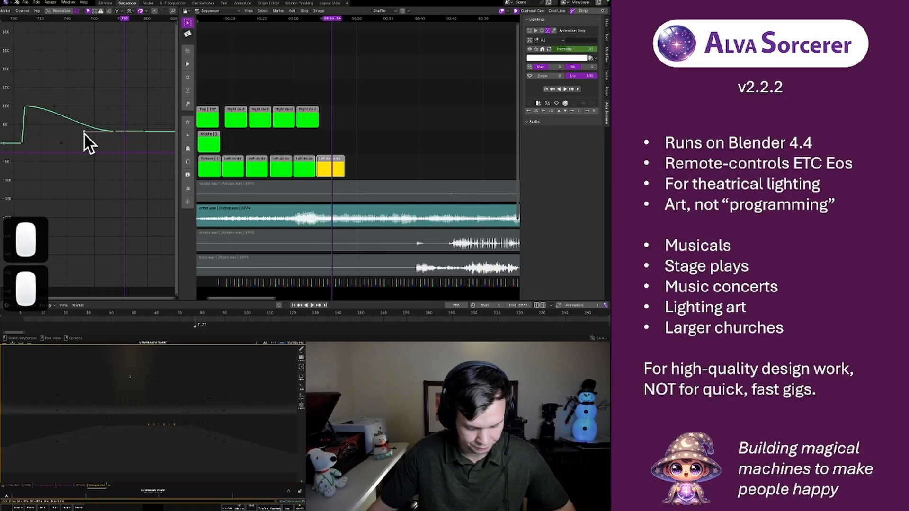
pyautogui.press('g')
pyautogui.click(43, 129)
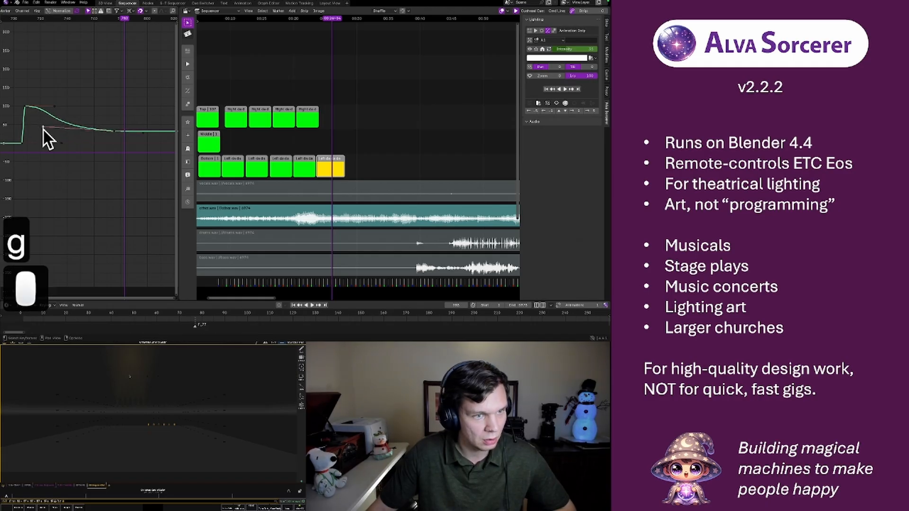
pyautogui.moveTo(69, 85); pyautogui.dragTo(125, 83, button='middle')
pyautogui.click(66, 22)
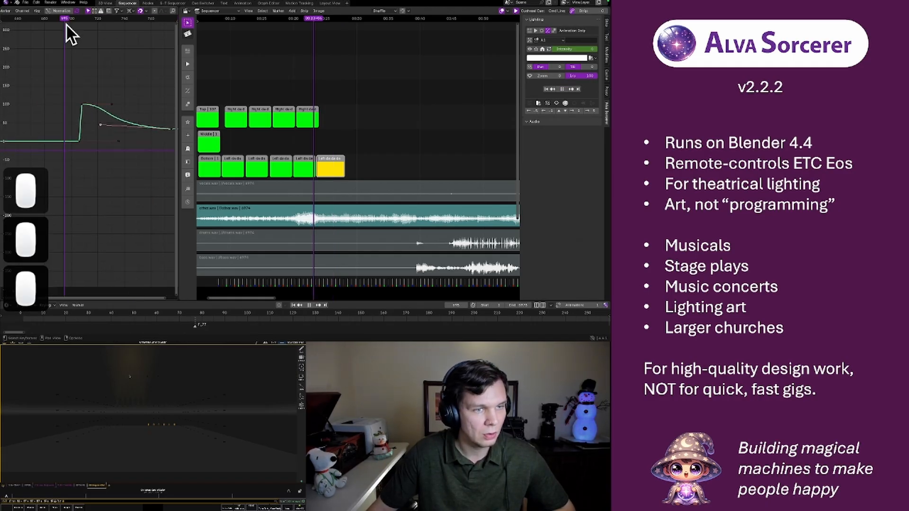
pyautogui.press('space')
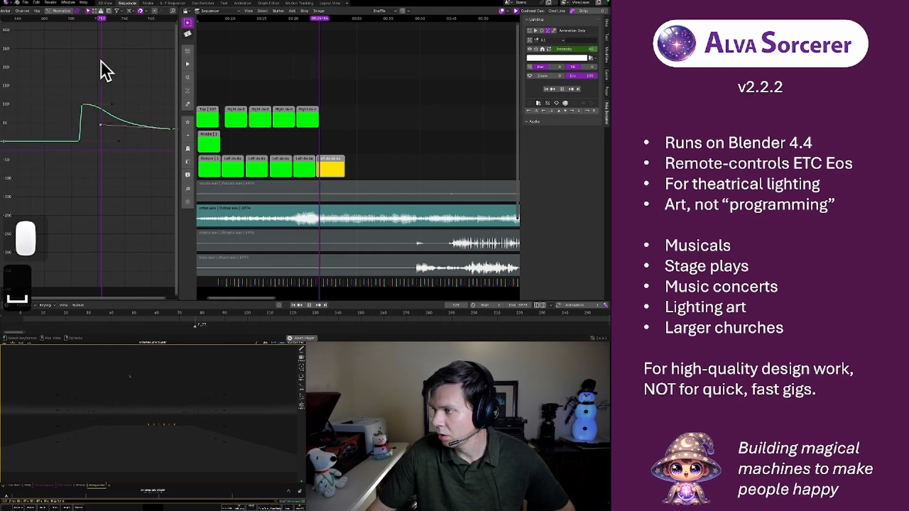
pyautogui.press('space')
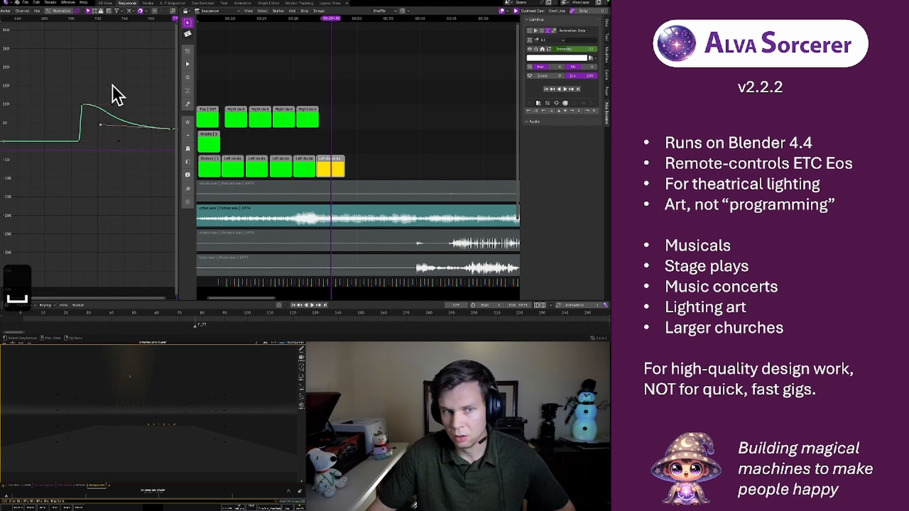
# Move the last A1 intensity keyframe to the playhead, lower it to about 22 below zero, and replay the fade
pyautogui.scroll(-4, 122, 98)
pyautogui.moveTo(143, 113); pyautogui.dragTo(109, 107, button='middle')
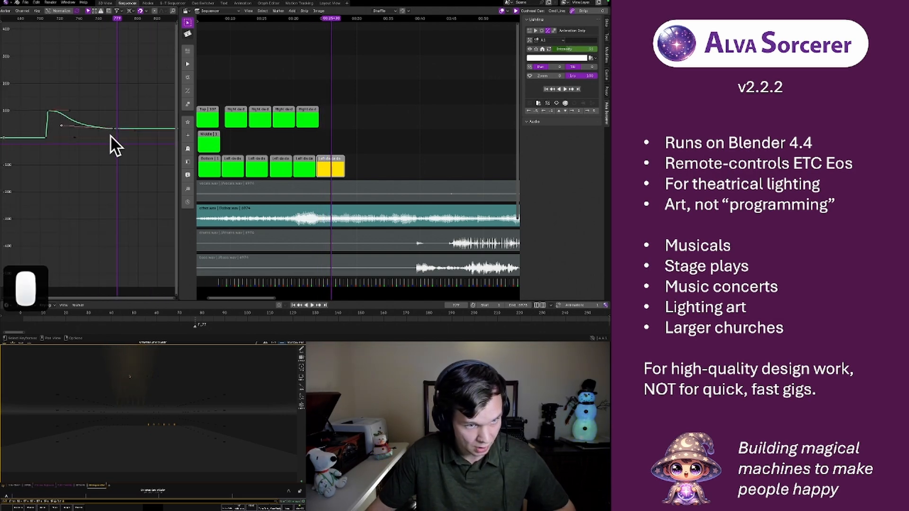
pyautogui.click(113, 130)
pyautogui.press('g')
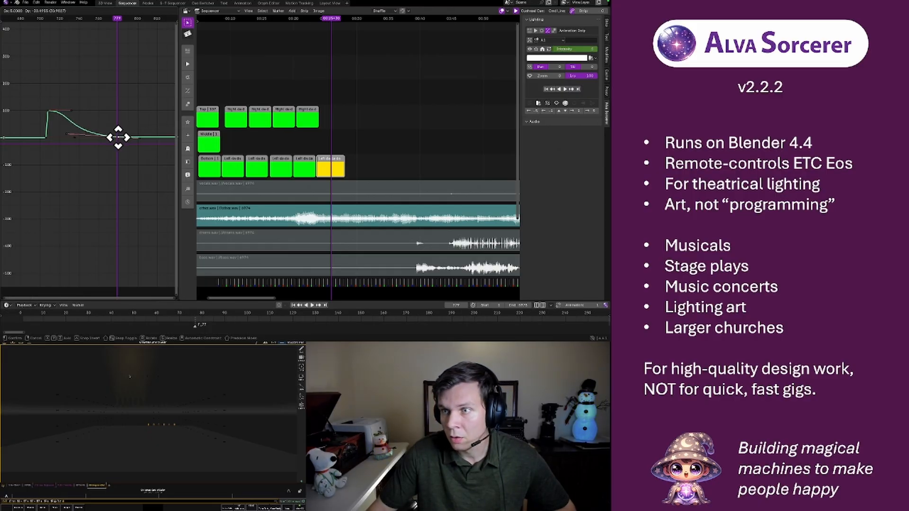
pyautogui.click(118, 138)
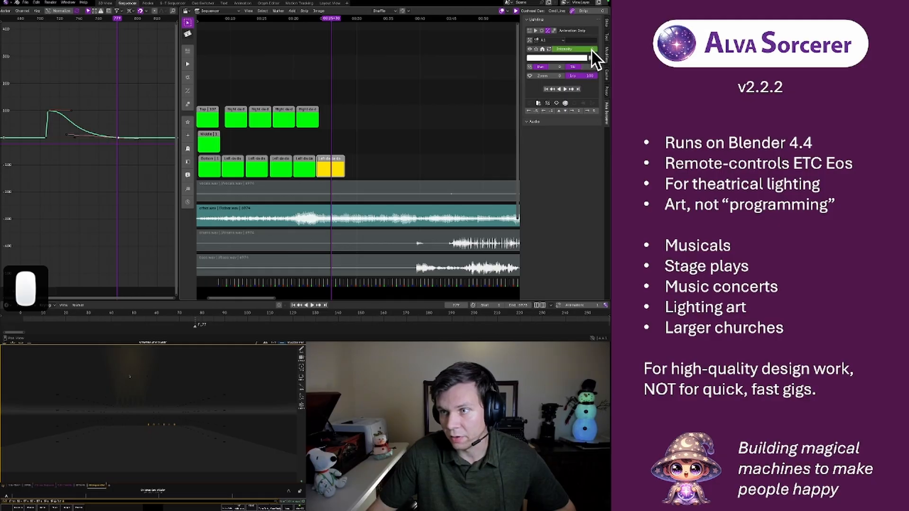
pyautogui.press('g')
pyautogui.press('y')
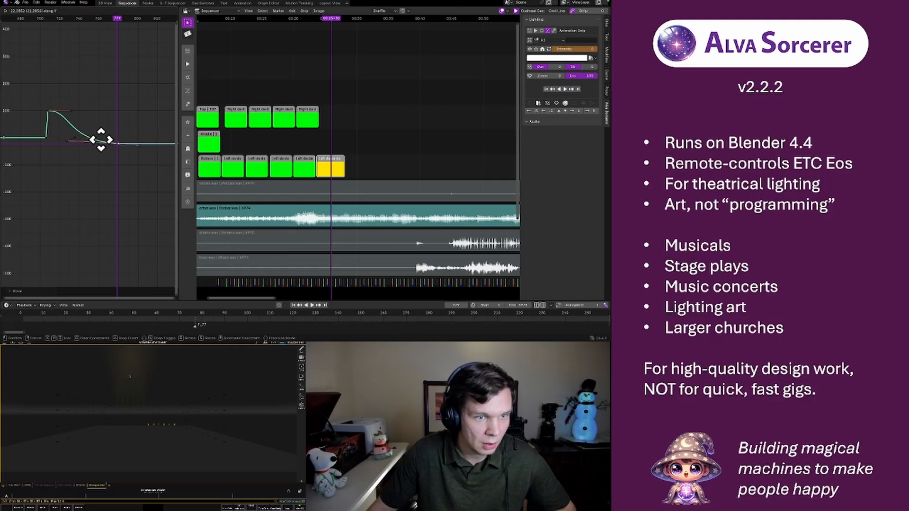
pyautogui.click(101, 140)
pyautogui.click(42, 21)
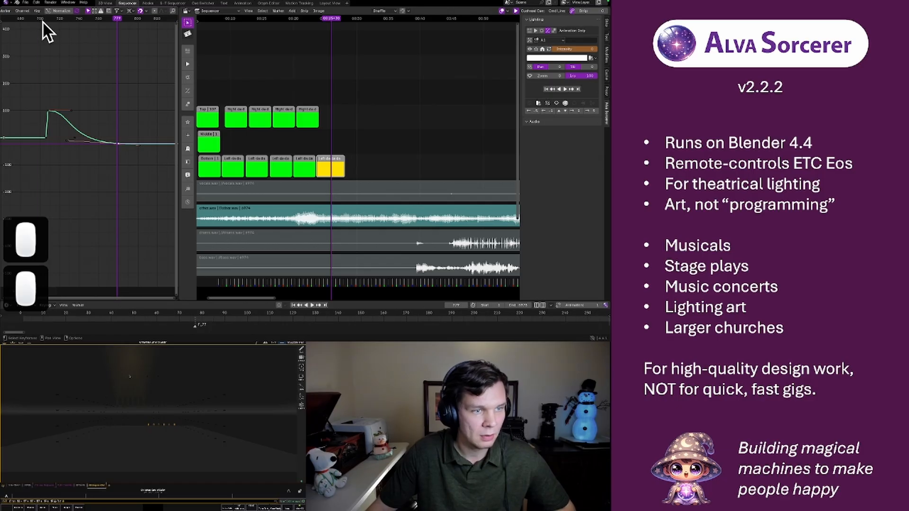
pyautogui.press('space')
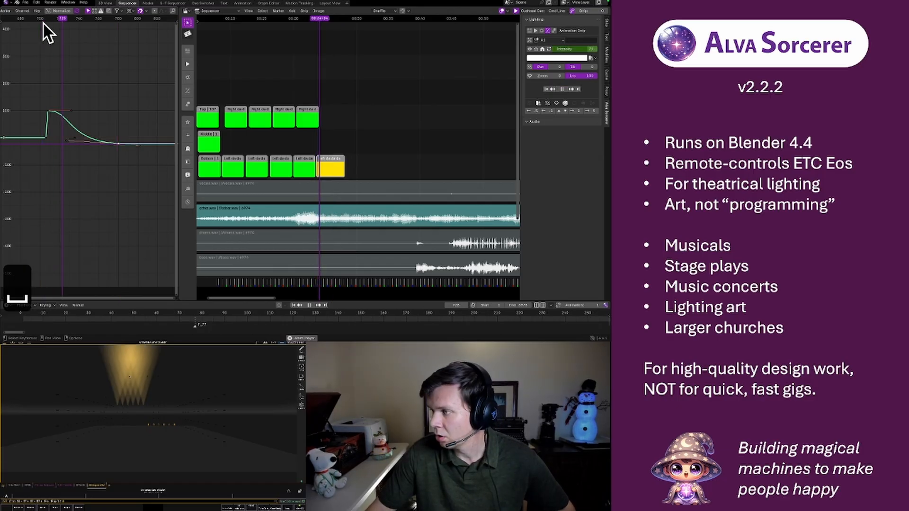
pyautogui.press('space')
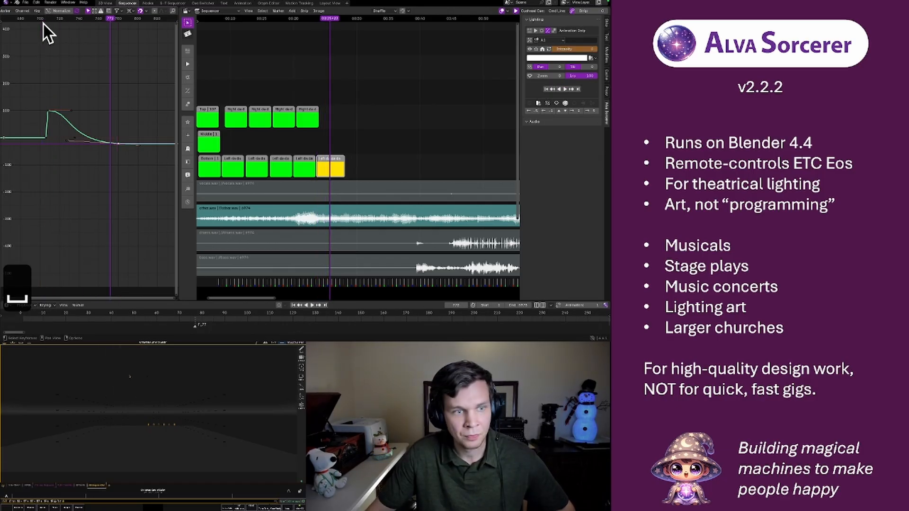
# Pull the peak keyframe's outgoing handle later and downward to hold the flash longer, and replay the A1 fade
pyautogui.click(70, 109)
pyautogui.press('g')
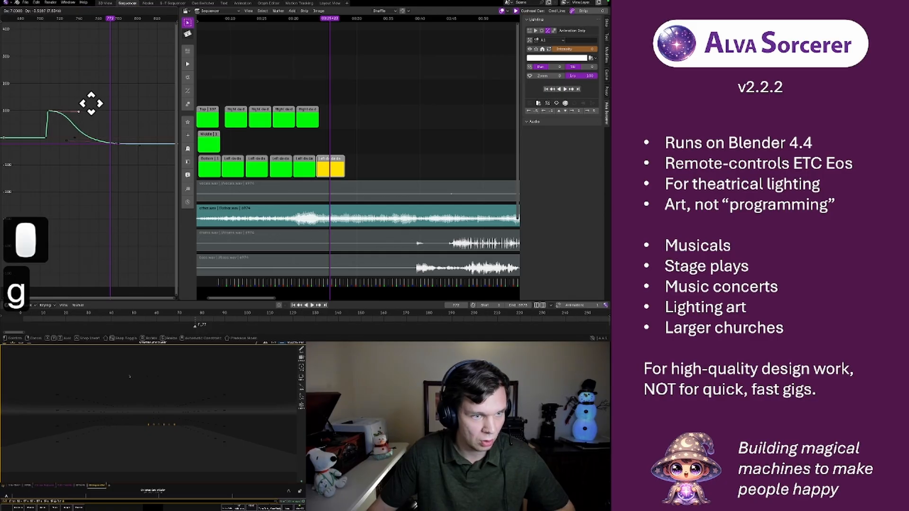
pyautogui.click(117, 122)
pyautogui.click(35, 19)
pyautogui.press('space')
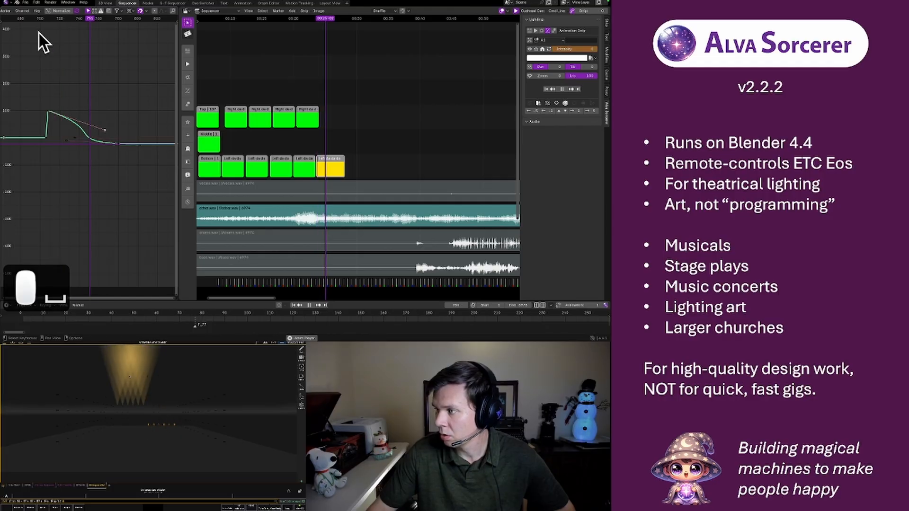
pyautogui.press('space')
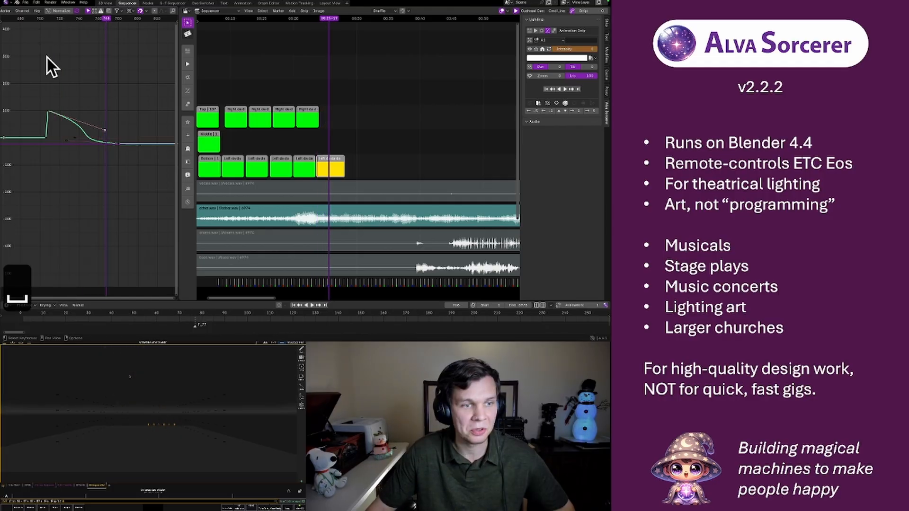
# Rename the yellow strip as Rows in the Strip Formatter
pyautogui.click(332, 169)
pyautogui.press('f')
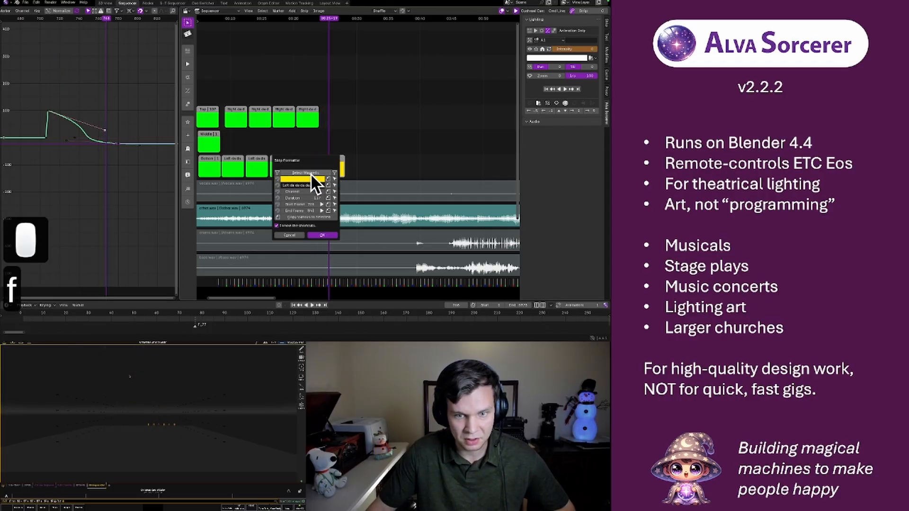
pyautogui.click(303, 185)
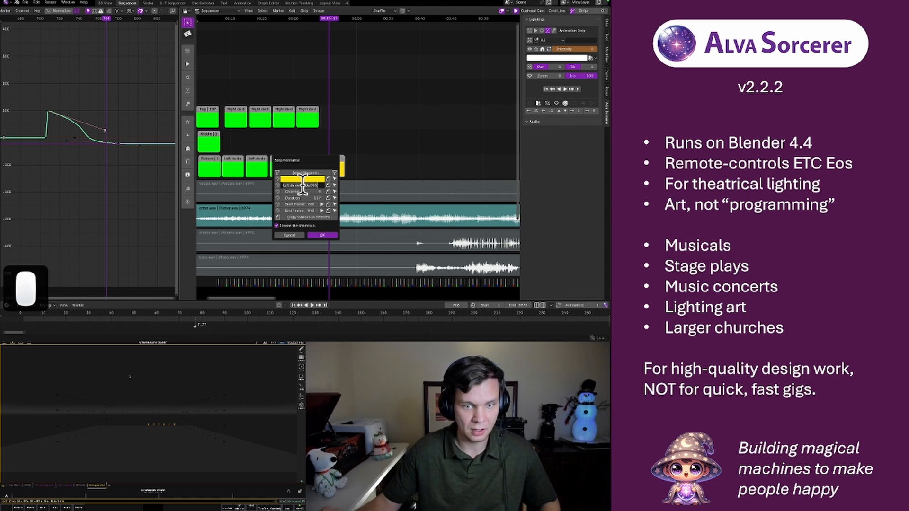
pyautogui.write('ROws')
pyautogui.press('Return')
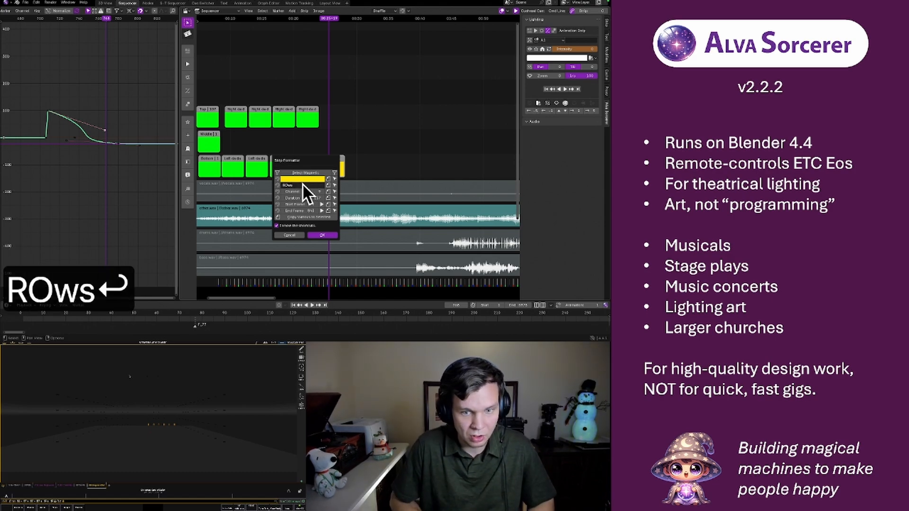
pyautogui.doubleClick(302, 184)
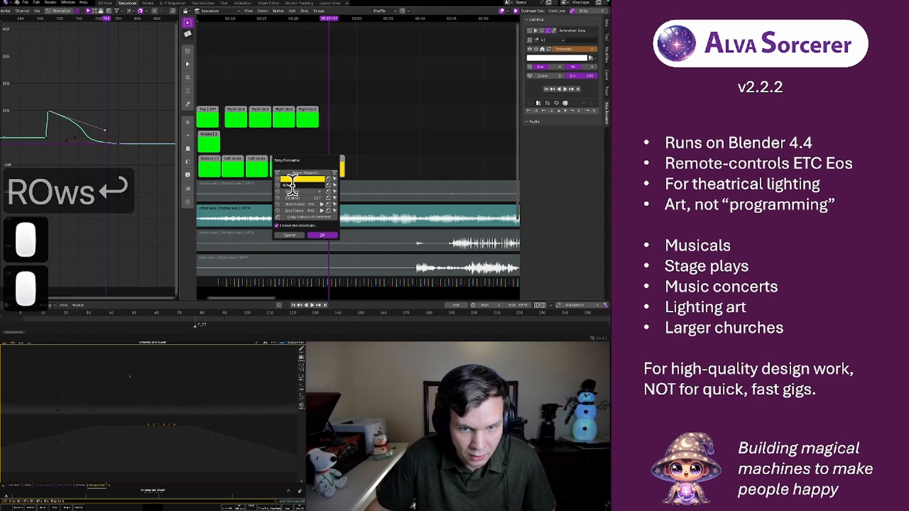
pyautogui.click(288, 186)
pyautogui.press('BackSpace')
pyautogui.write('o')
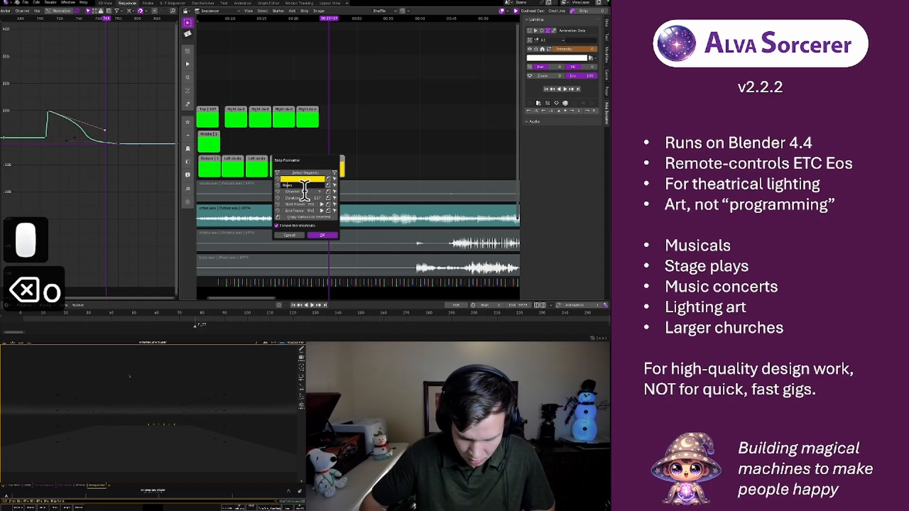
pyautogui.press('Return')
pyautogui.click(323, 159)
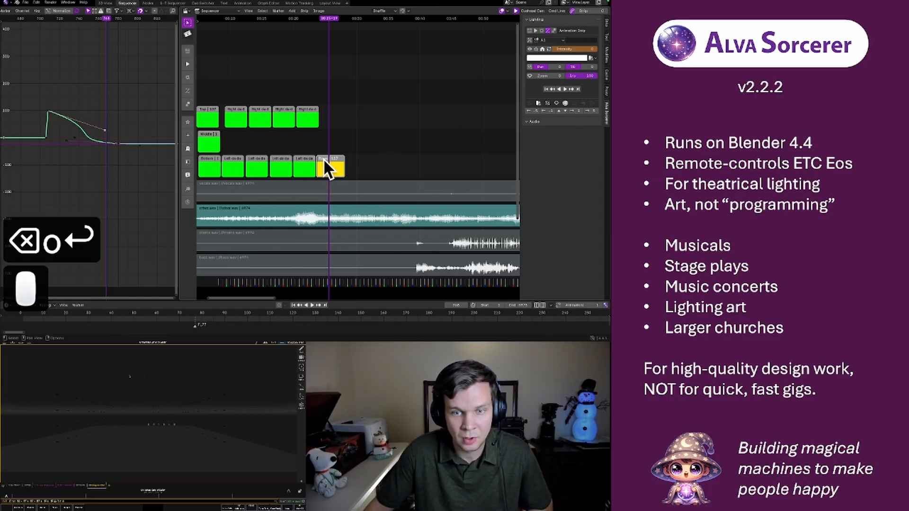
# Duplicate the Rows strip onto the channel above, slightly later in time, and assign the copy to group A2
pyautogui.click(328, 157)
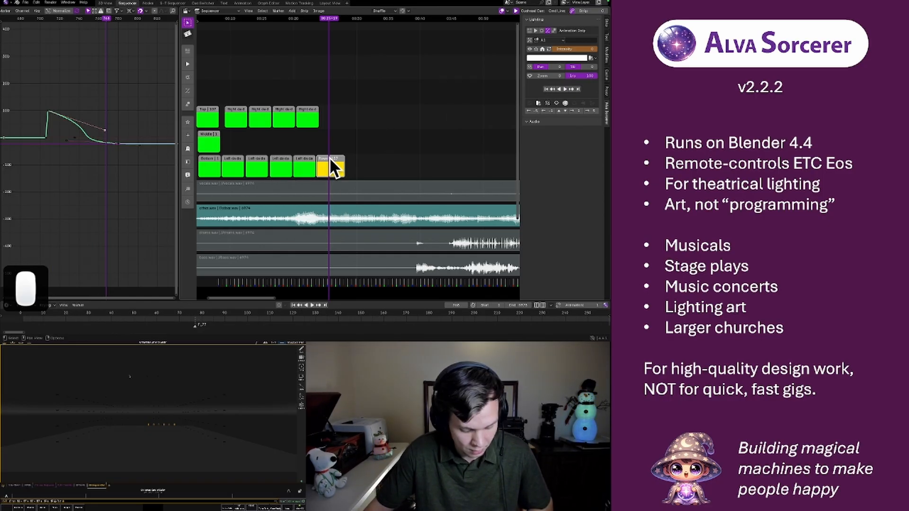
pyautogui.hotkey('shift', 'd')
pyautogui.click(335, 142)
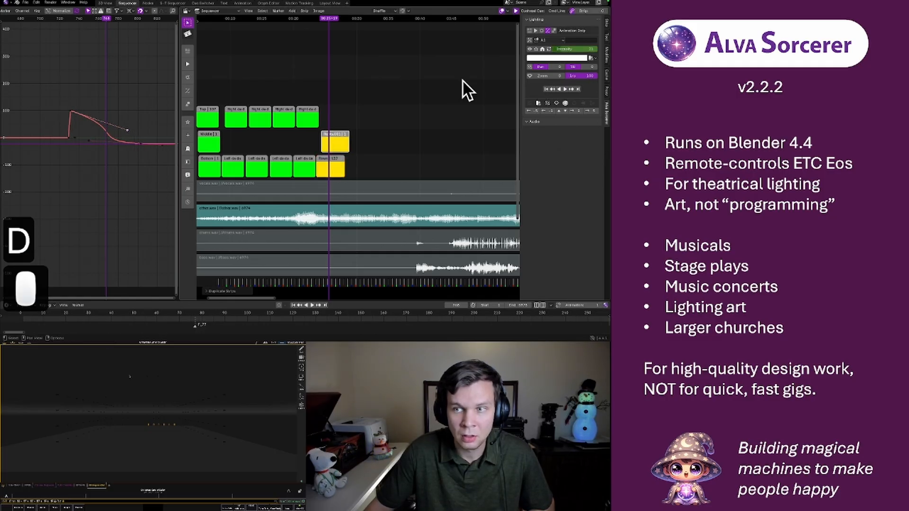
pyautogui.click(557, 40)
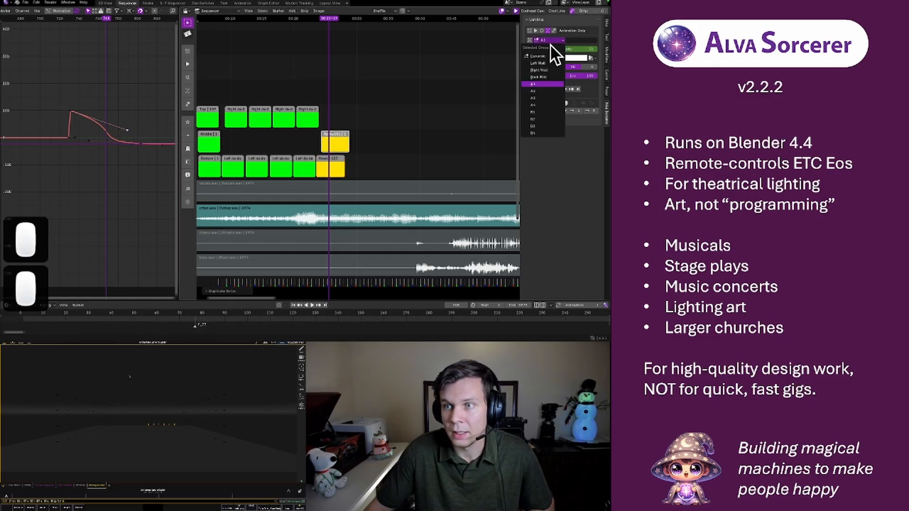
pyautogui.click(539, 90)
# Slide the A2 strip later, play the music briefly, and pull the strip back to start just before the playhead
pyautogui.press('g')
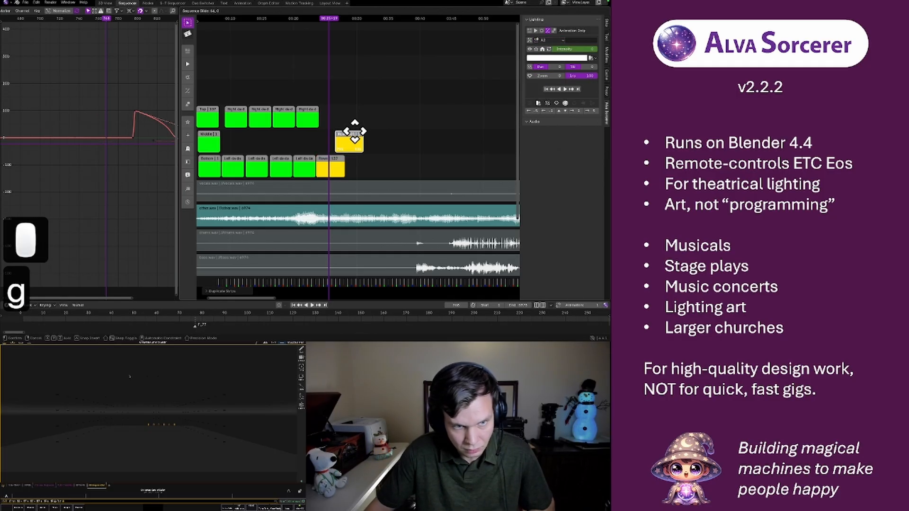
pyautogui.click(355, 131)
pyautogui.press('space')
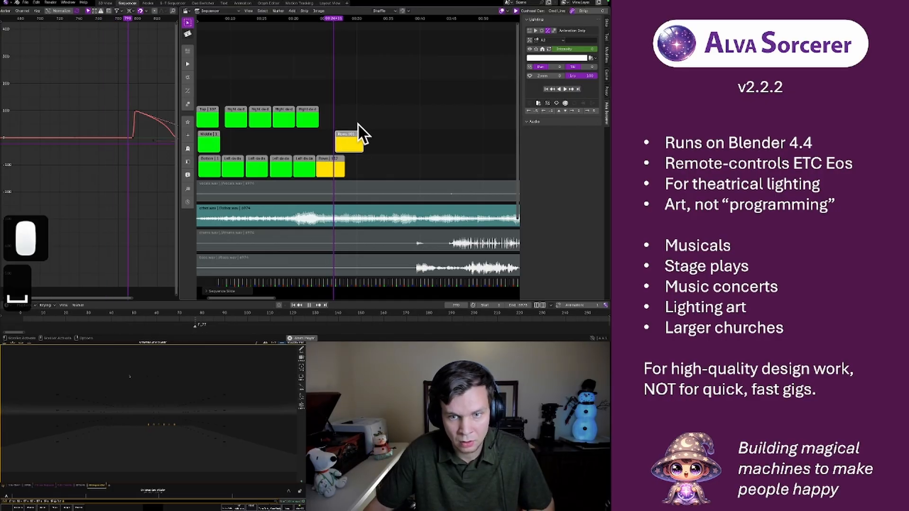
pyautogui.press('space')
pyautogui.press('g')
pyautogui.click(350, 124)
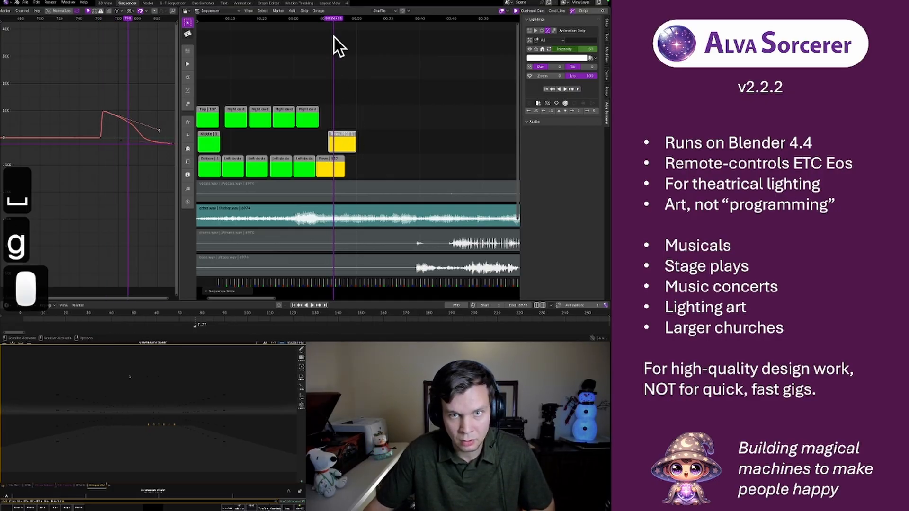
# Replay the A1-to-A2 transition and nudge the A2 strip slightly earlier
pyautogui.click(326, 21)
pyautogui.press('space')
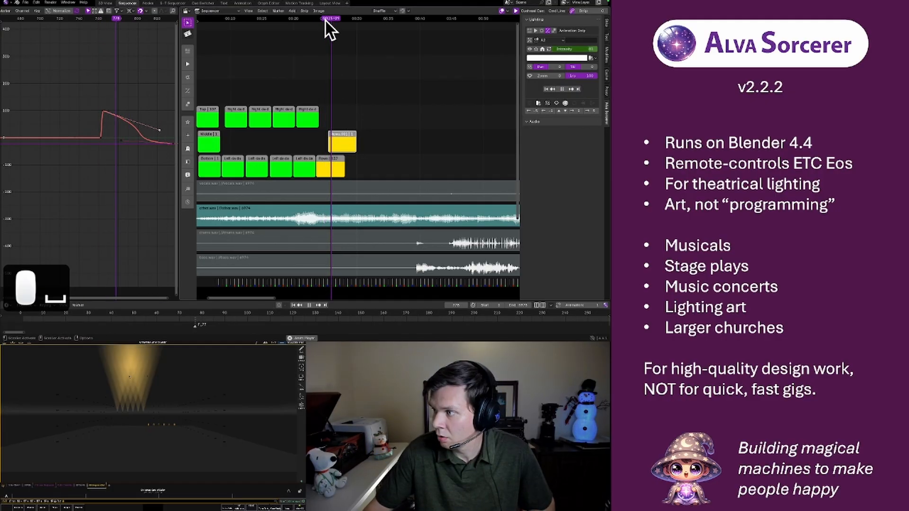
pyautogui.press('space')
pyautogui.press('g')
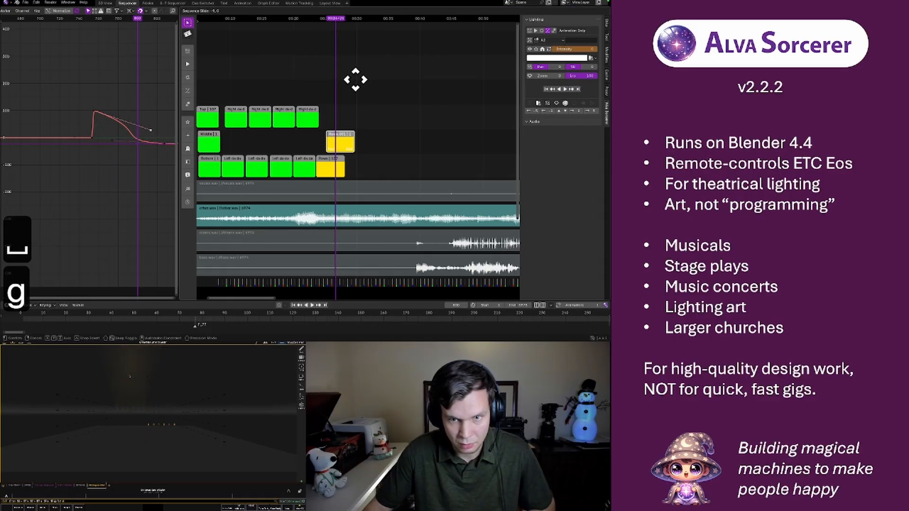
pyautogui.click(355, 78)
# Replay the music from before the A2 flash twice to check its timing against A1
pyautogui.click(323, 21)
pyautogui.press('space')
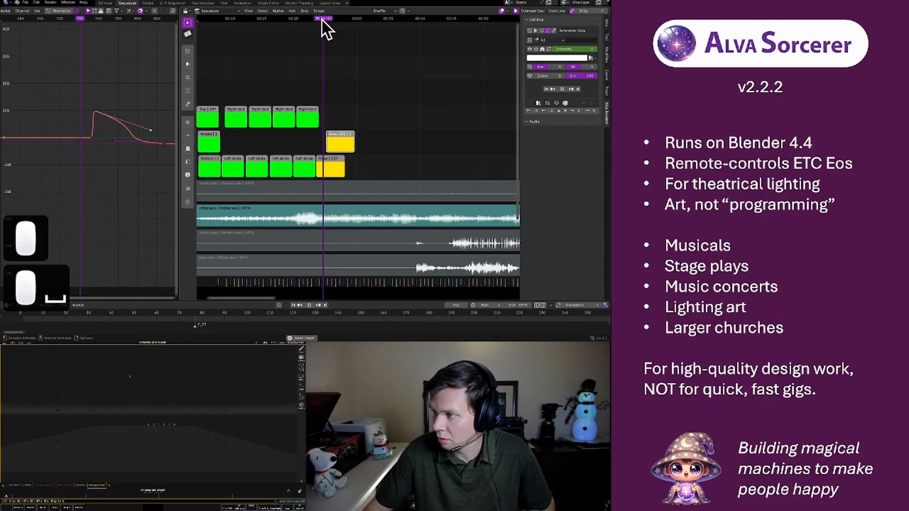
pyautogui.press('space')
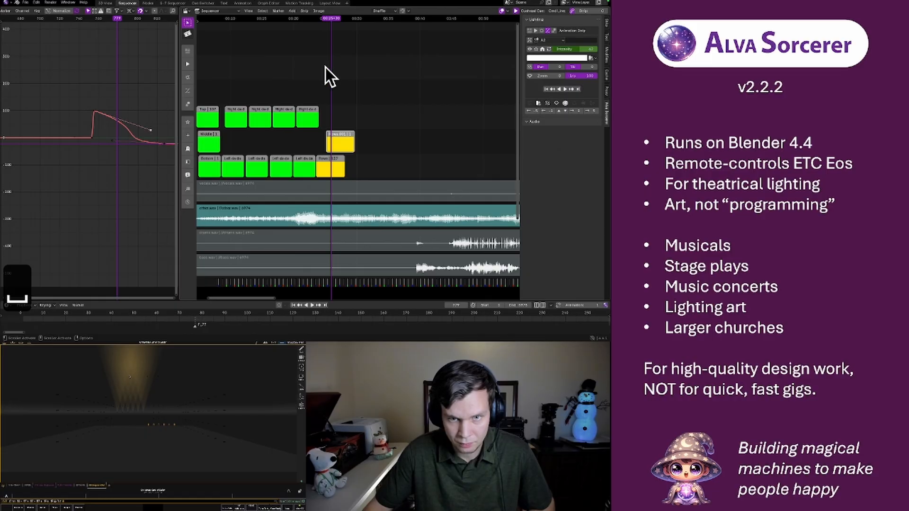
pyautogui.click(317, 20)
pyautogui.press('space')
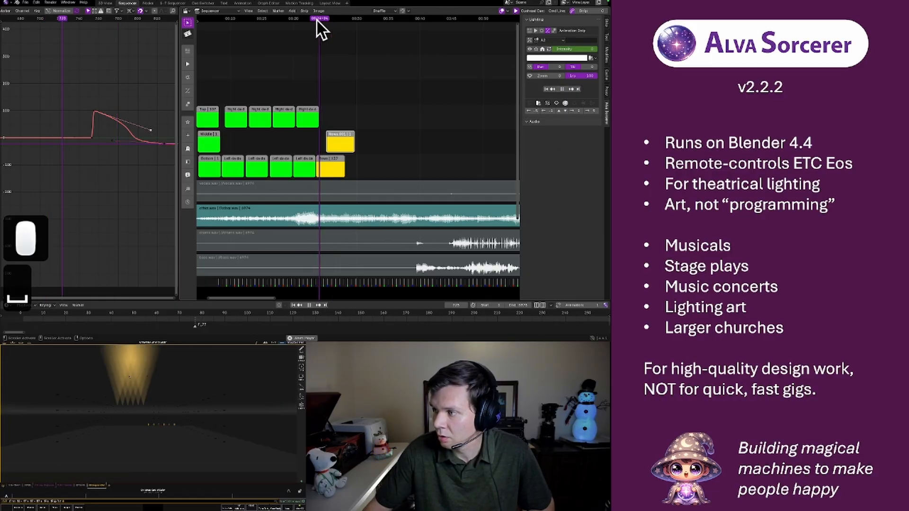
pyautogui.press('space')
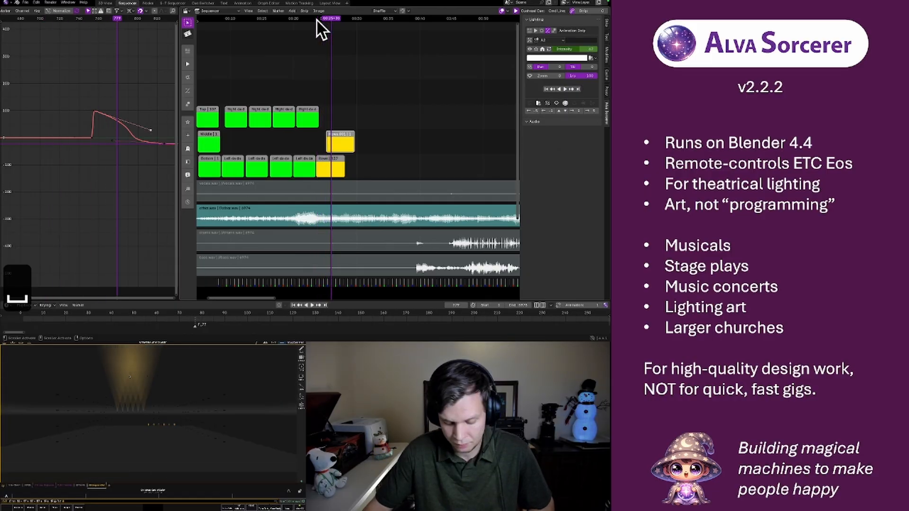
# Slide the A2 strip later so it starts just before the playhead, and replay from the beginning of the A1 strip
pyautogui.press('g')
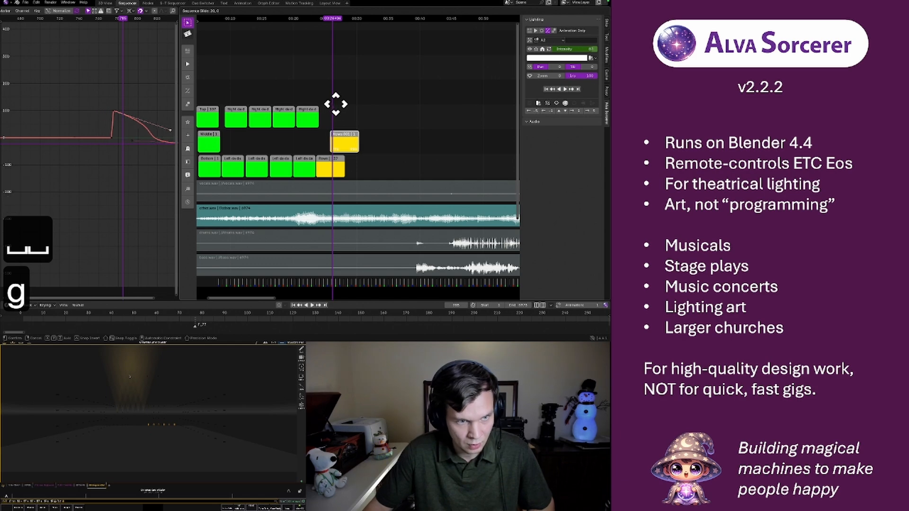
pyautogui.click(337, 104)
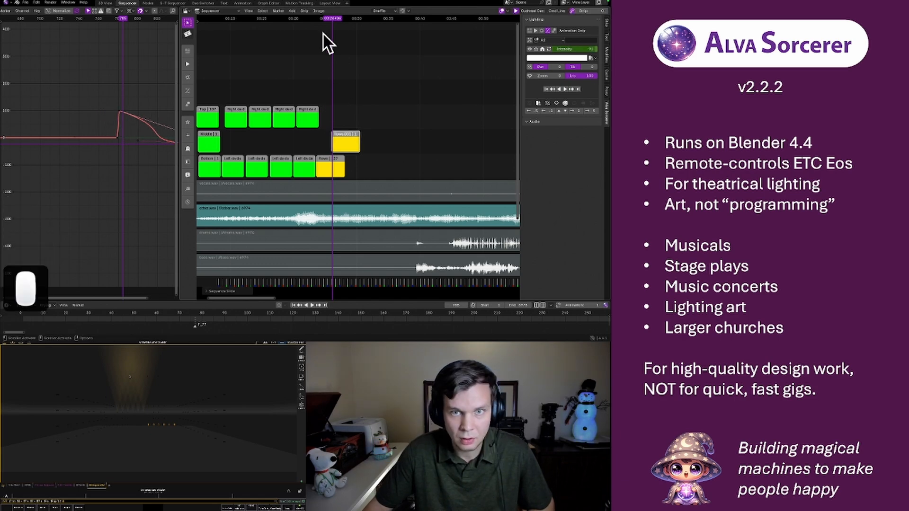
pyautogui.click(319, 19)
pyautogui.press('space')
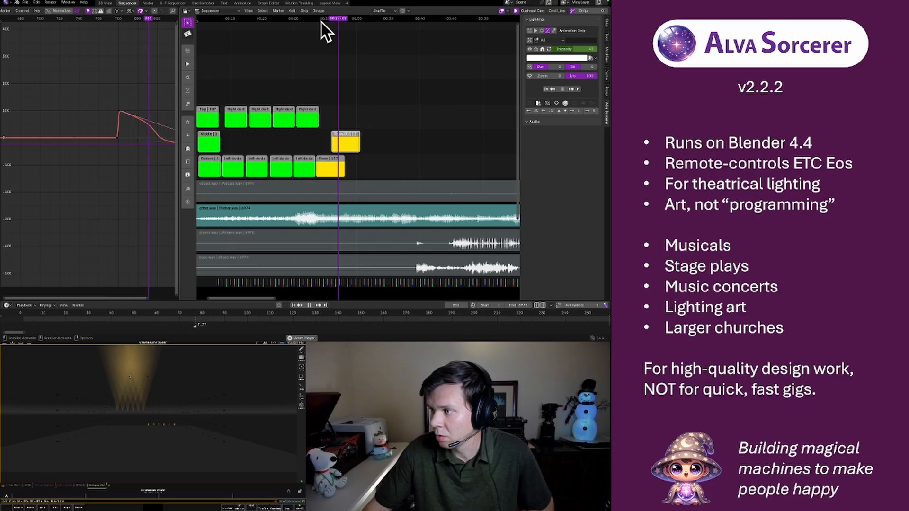
pyautogui.press('space')
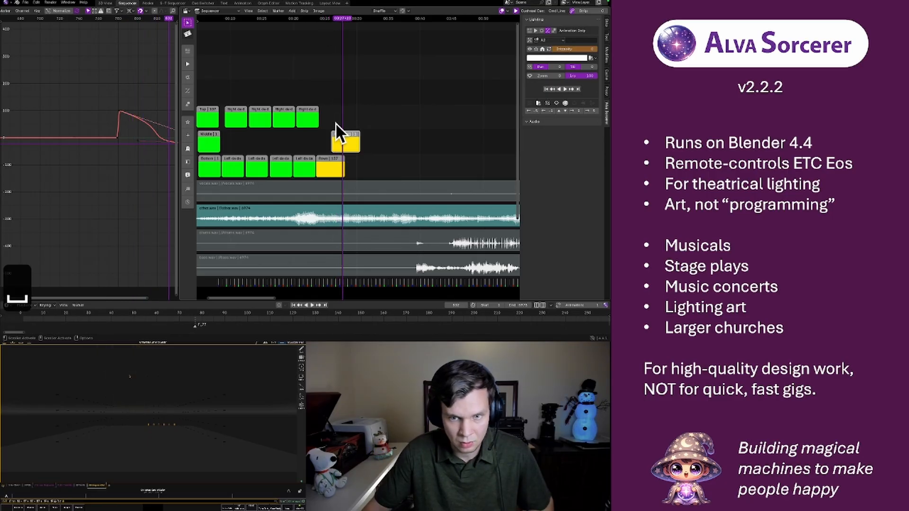
# Duplicate the A2 strip onto the next channel up, starting near the playhead, and assign the copy to group A3
pyautogui.hotkey('shift', 'd')
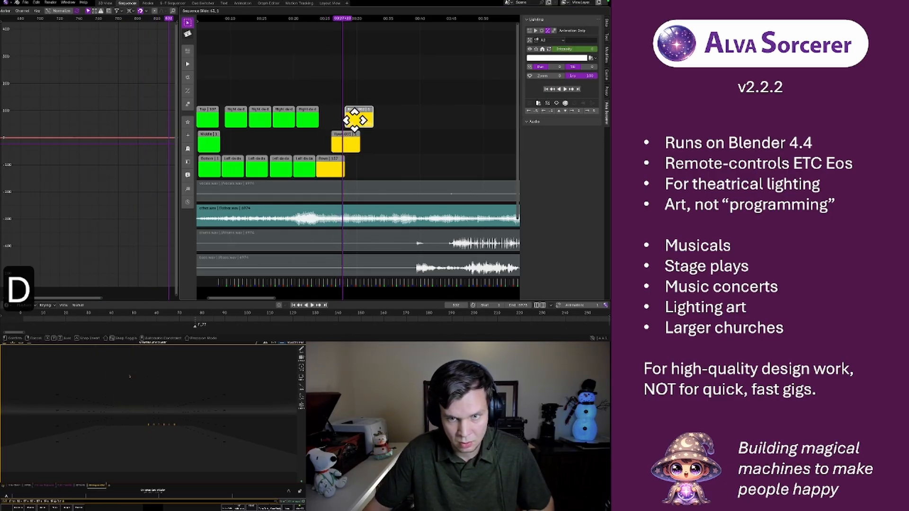
pyautogui.click(354, 120)
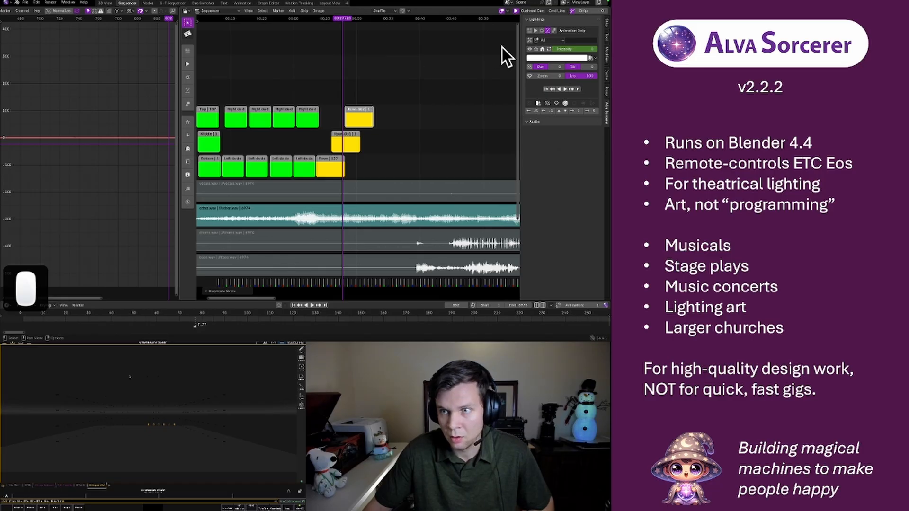
pyautogui.click(552, 39)
pyautogui.click(539, 95)
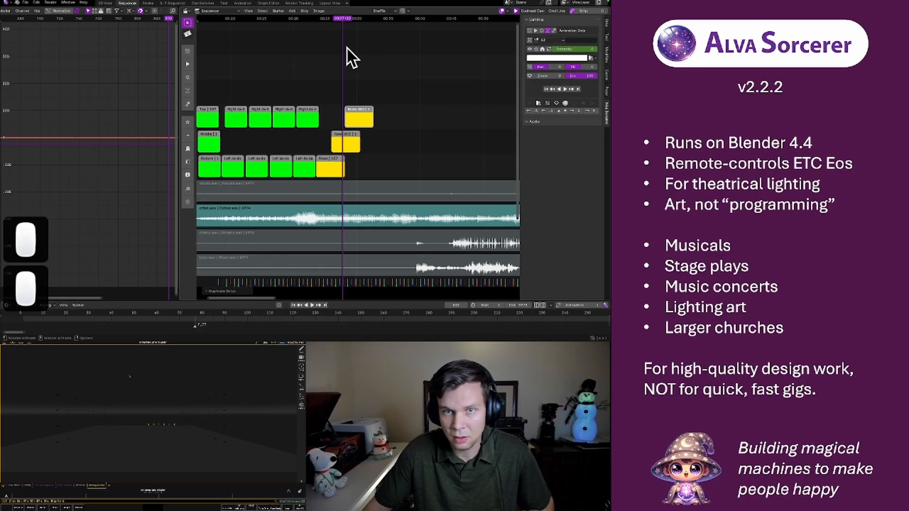
# Play back the A3 flash, nudge the A3 strip slightly earlier, and replay it to check the timing
pyautogui.press('space')
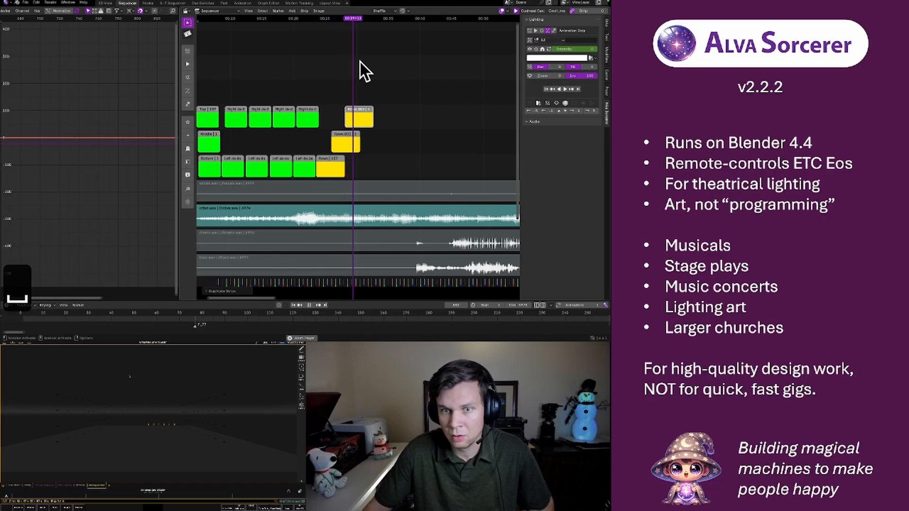
pyautogui.click(352, 111)
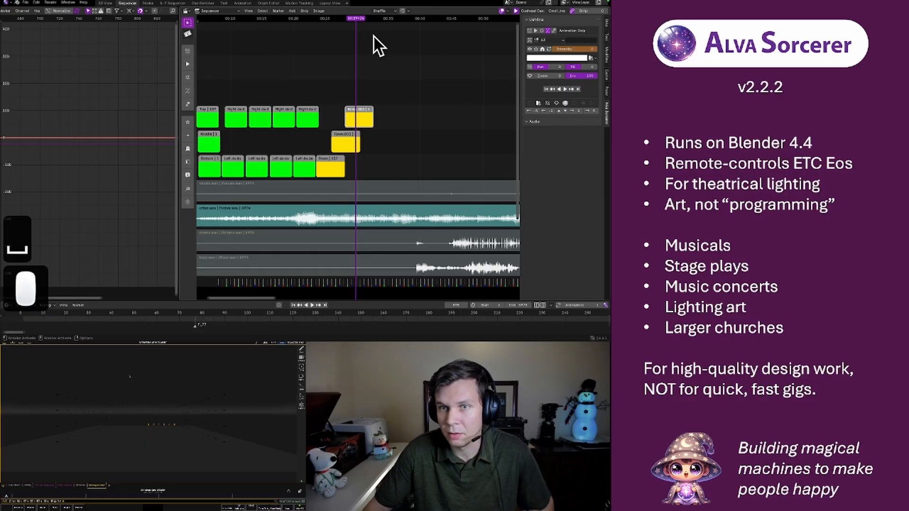
pyautogui.moveTo(357, 18); pyautogui.dragTo(342, 22)
pyautogui.press('space')
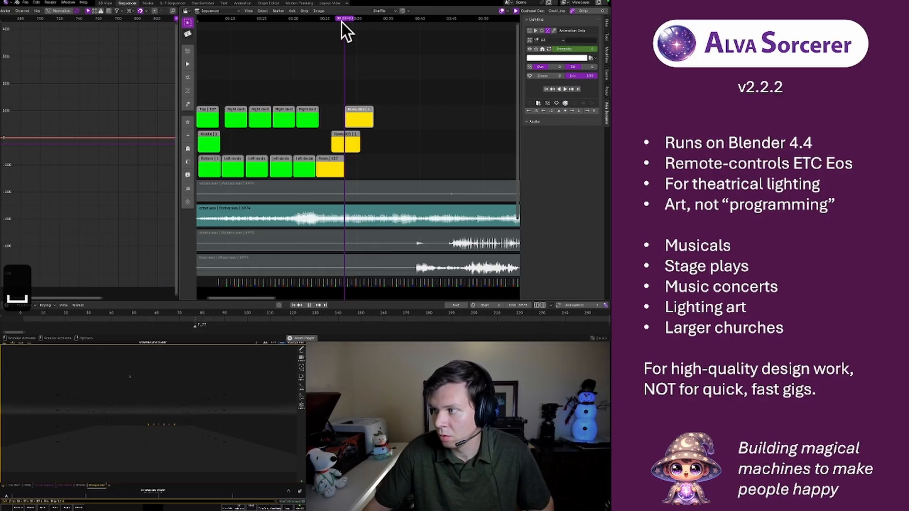
pyautogui.press('g')
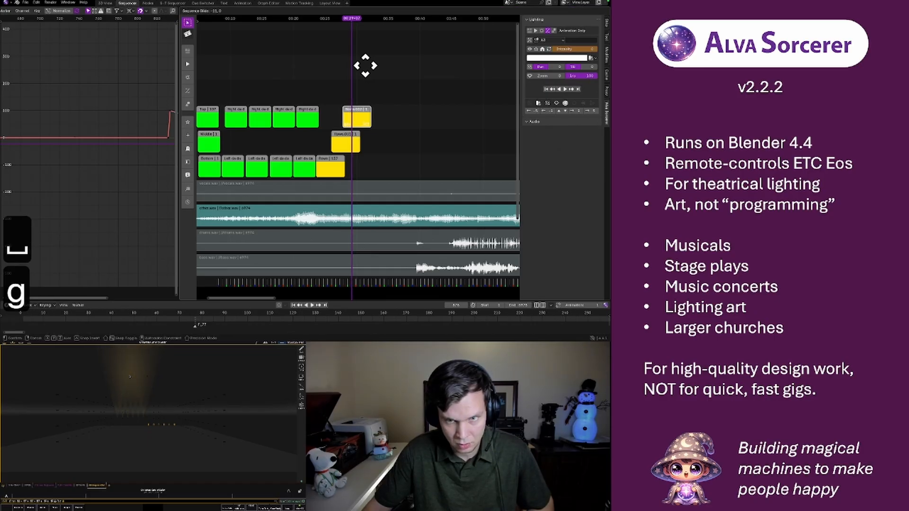
pyautogui.click(350, 33)
pyautogui.click(339, 18)
pyautogui.press('space')
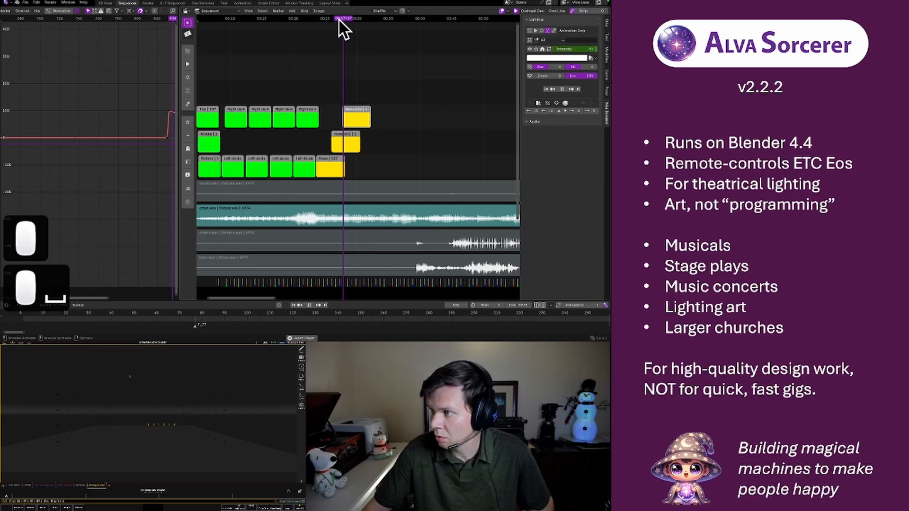
pyautogui.press('space')
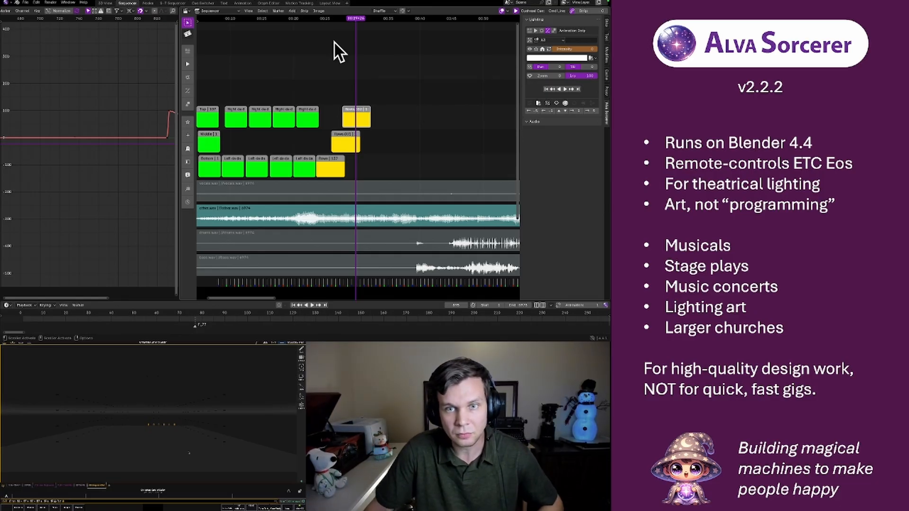
# Duplicate the A3 strip onto the next channel up, starting at the playhead, and assign the copy to group A4
pyautogui.hotkey('shift', 'd')
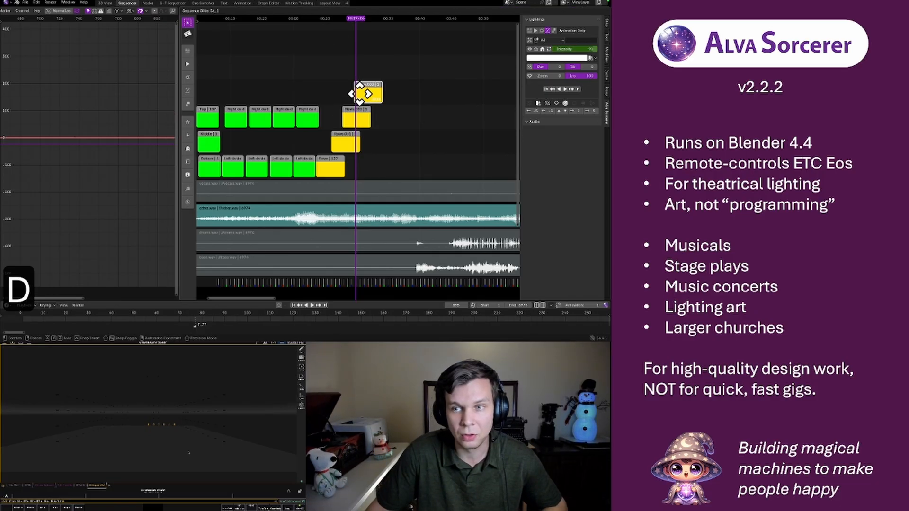
pyautogui.click(367, 93)
pyautogui.click(543, 40)
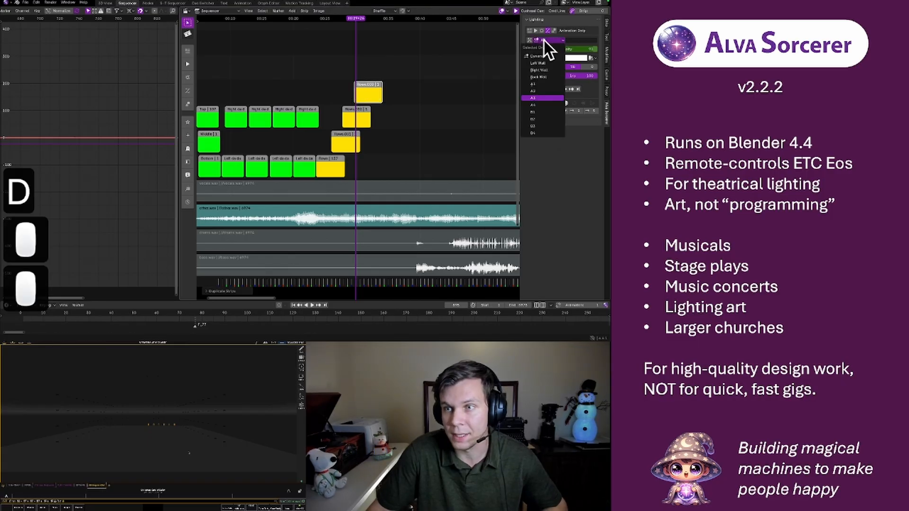
pyautogui.click(538, 105)
# Replay the A1 to A4 flash sequence with the music to check the row timing
pyautogui.click(336, 16)
pyautogui.press('space')
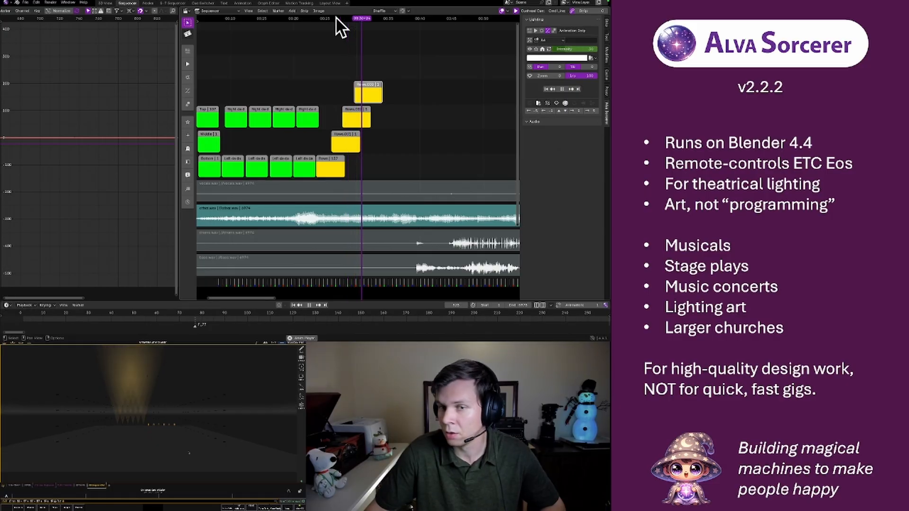
pyautogui.press('space')
pyautogui.click(315, 19)
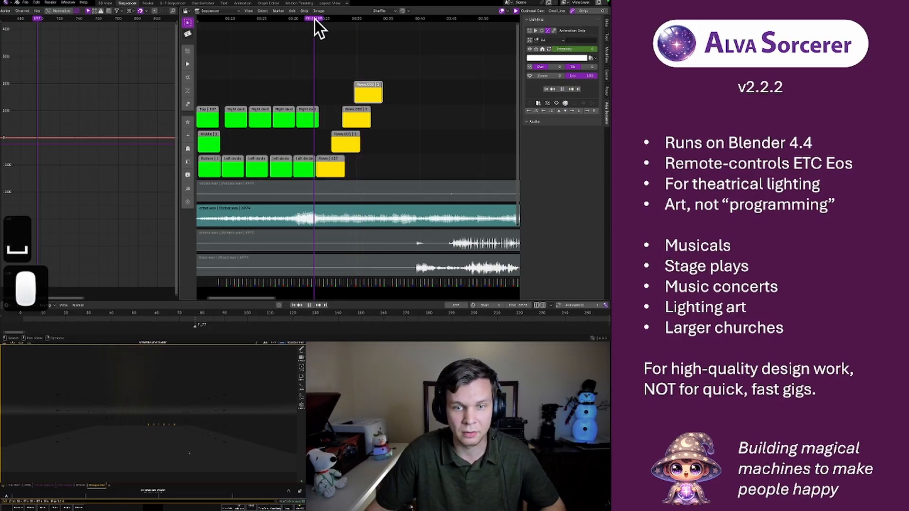
pyautogui.press('space')
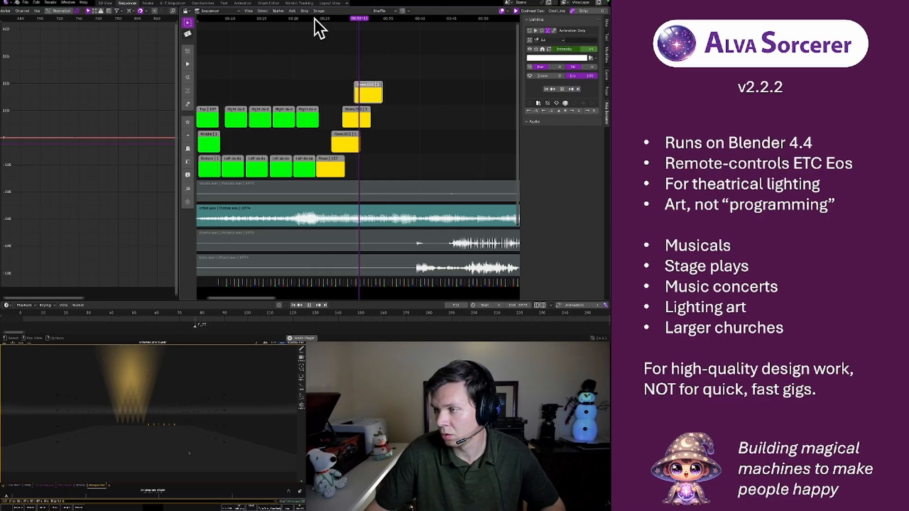
pyautogui.press('space')
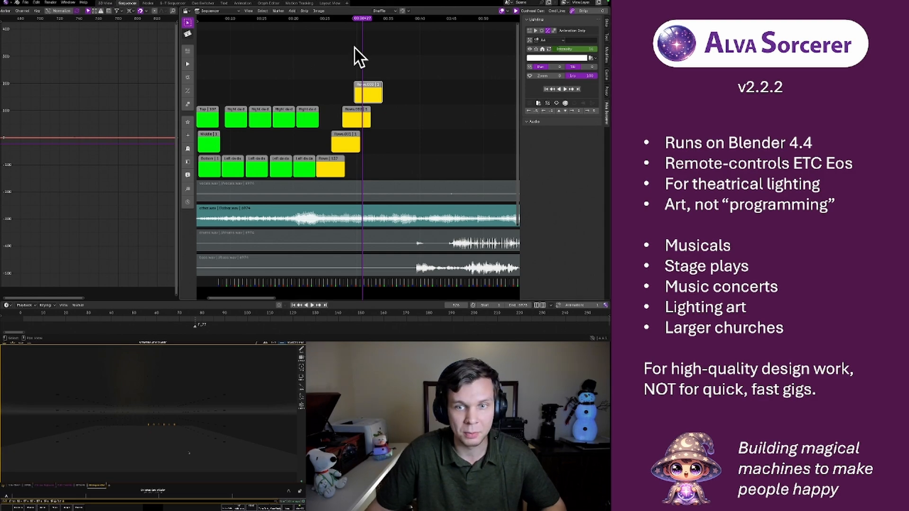
pyautogui.click(339, 19)
pyautogui.press('space')
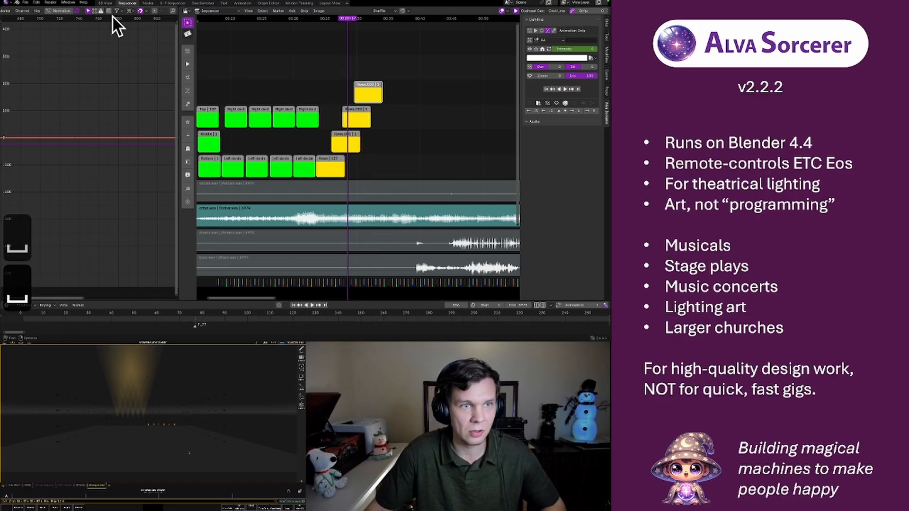
# Add a new light group in the 3D view's group list and name it A3.1
pyautogui.click(106, 3)
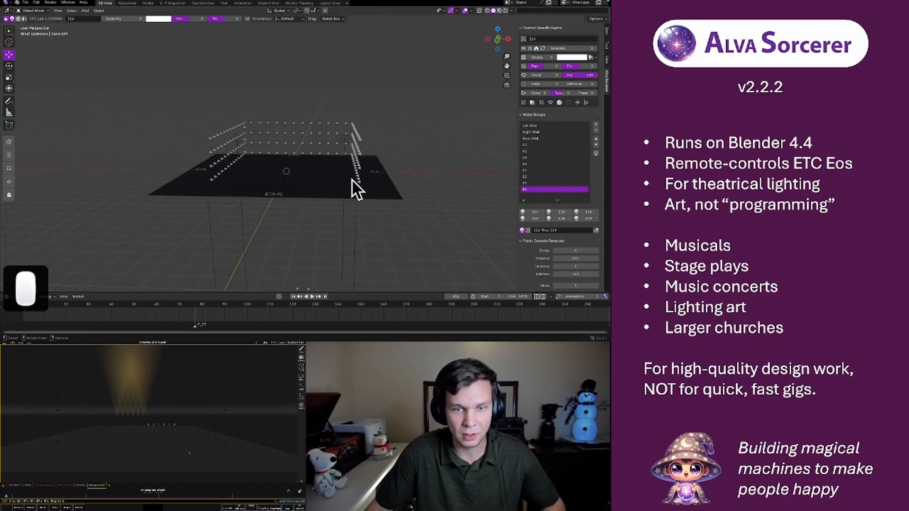
pyautogui.click(535, 157)
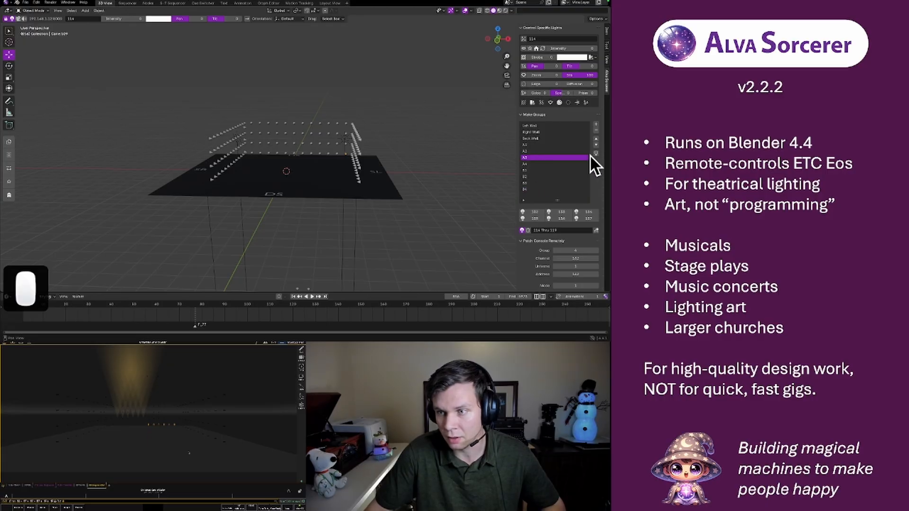
pyautogui.click(595, 124)
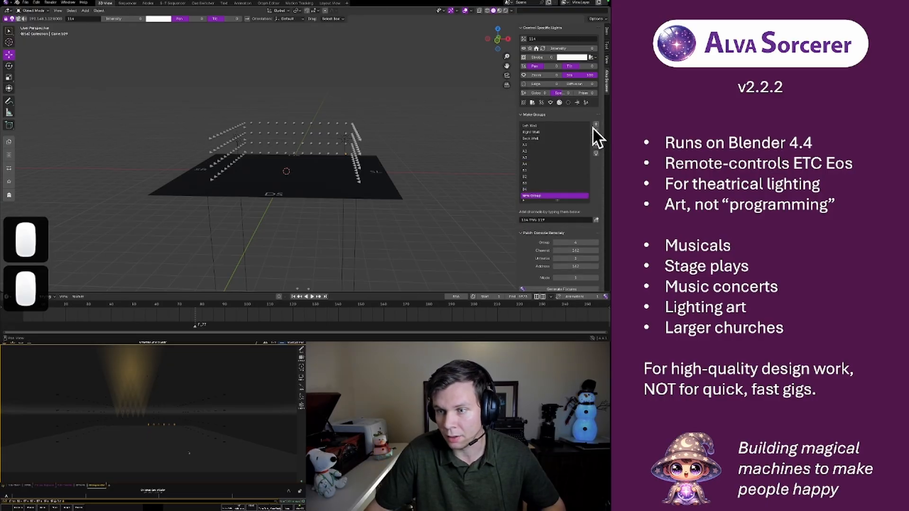
pyautogui.doubleClick(536, 195)
pyautogui.write('A3')
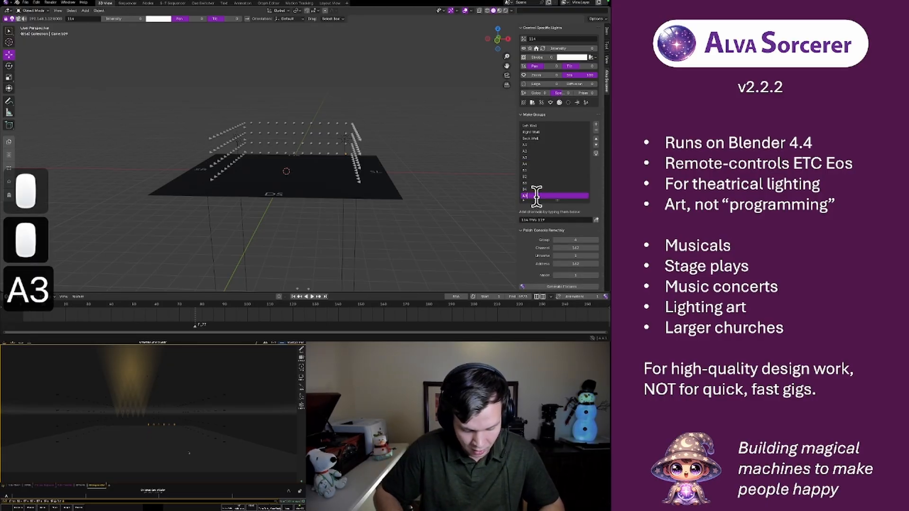
pyautogui.write('.1')
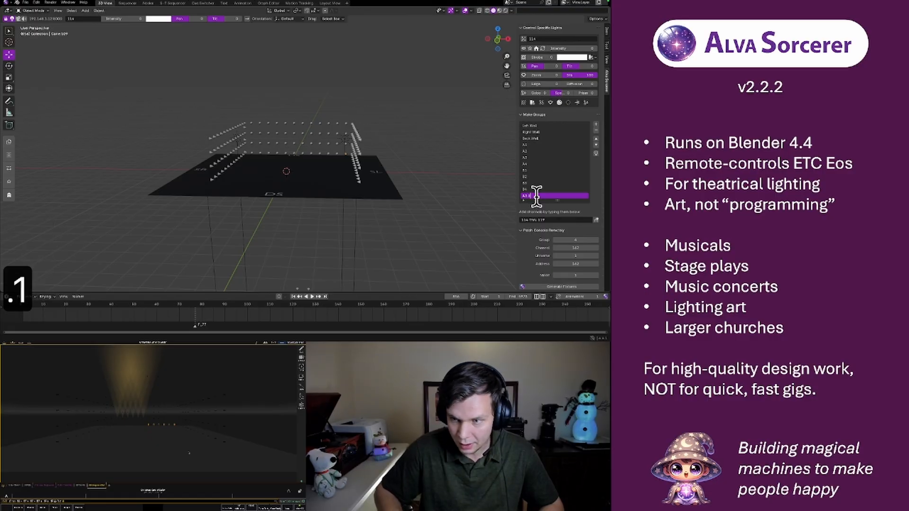
pyautogui.press('Return')
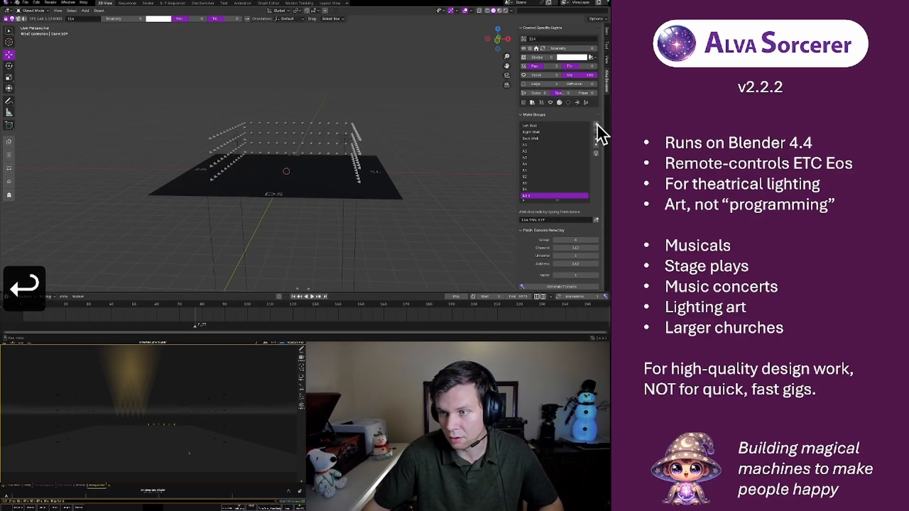
# Add another light group and name it A3.2
pyautogui.click(595, 124)
pyautogui.doubleClick(535, 196)
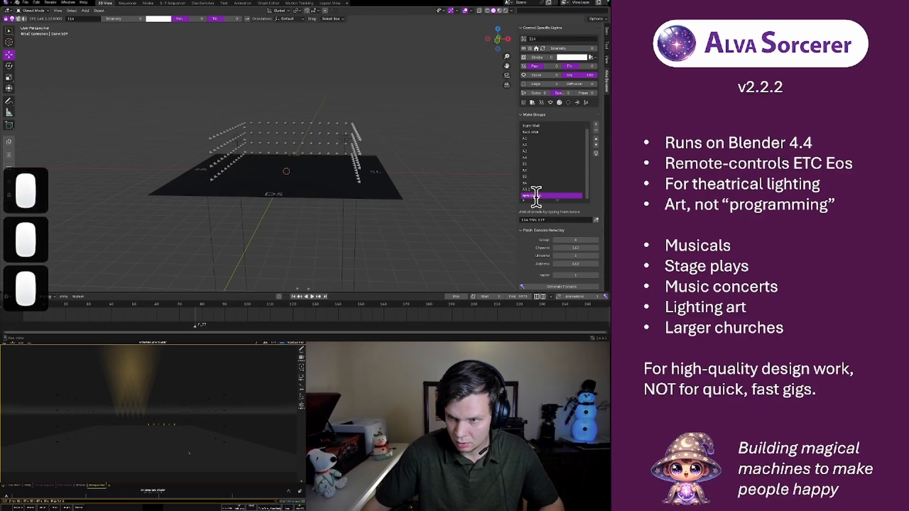
pyautogui.write('A3.2')
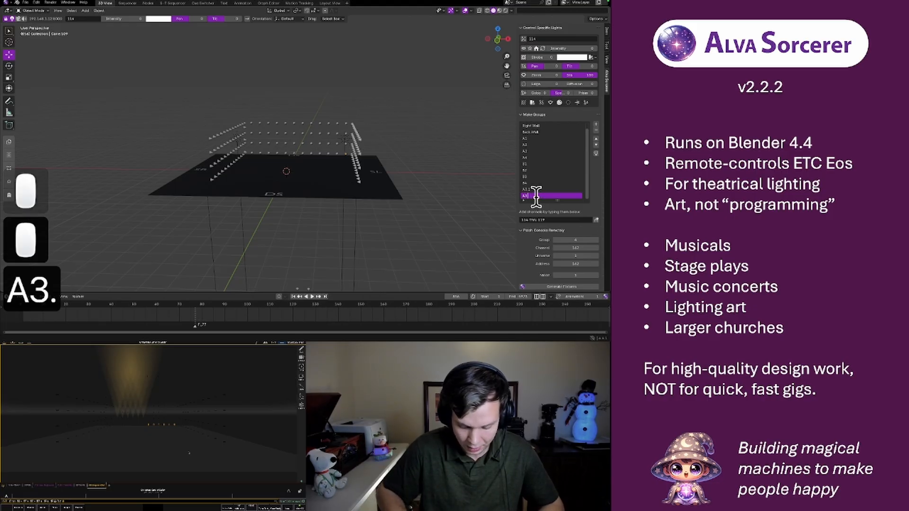
pyautogui.press('Return')
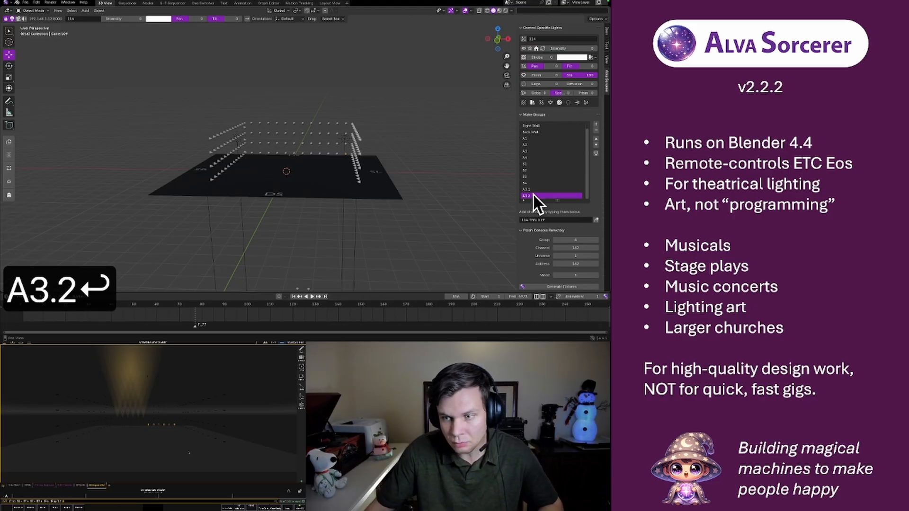
# From the back view, select the three rightmost lights in the third row from the top and assign them to group A3.1
pyautogui.click(545, 150)
pyautogui.rightClick(545, 151)
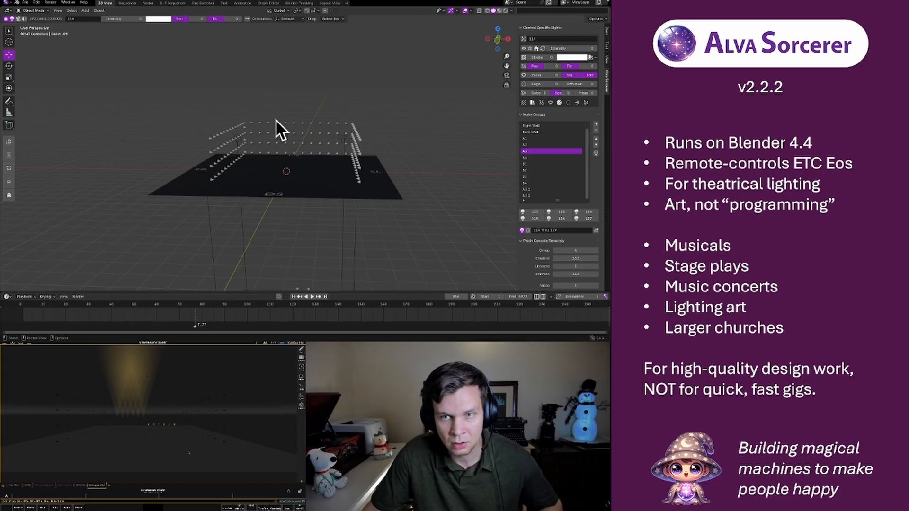
pyautogui.click(496, 40)
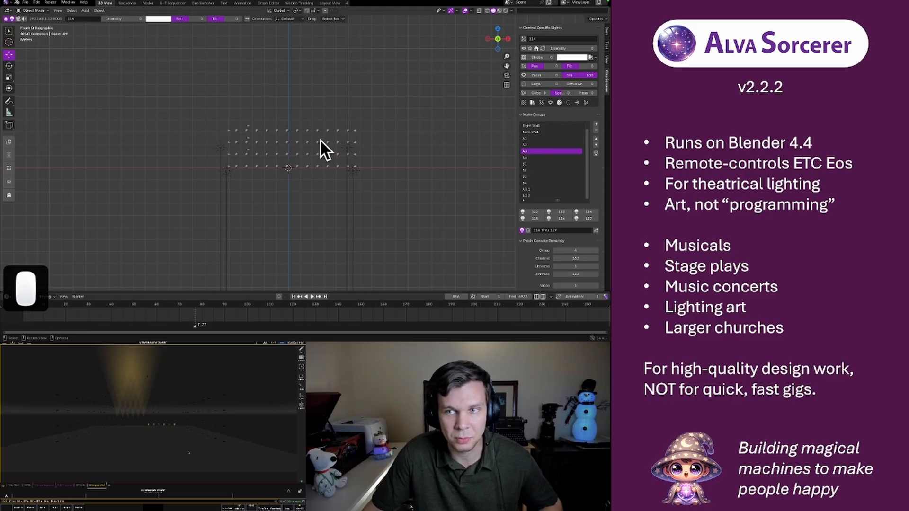
pyautogui.click(498, 39)
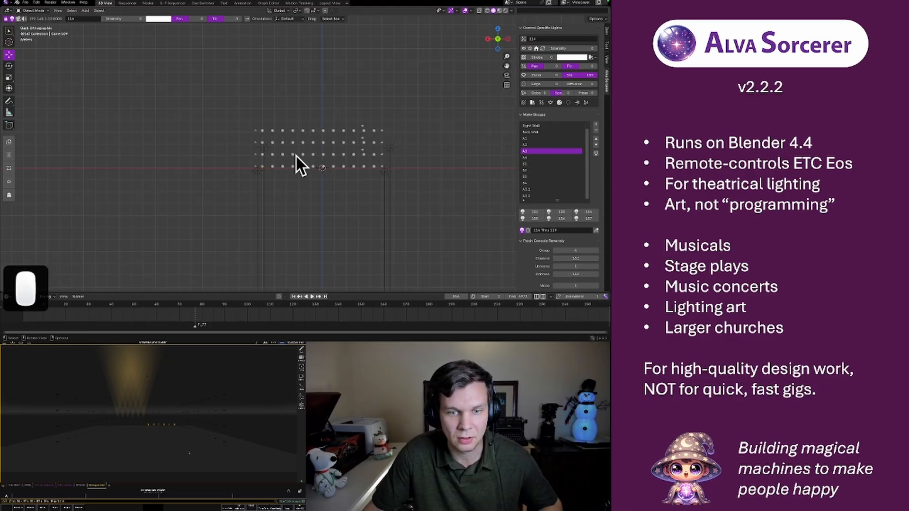
pyautogui.scroll(5, 293, 158)
pyautogui.scroll(-2, 293, 158)
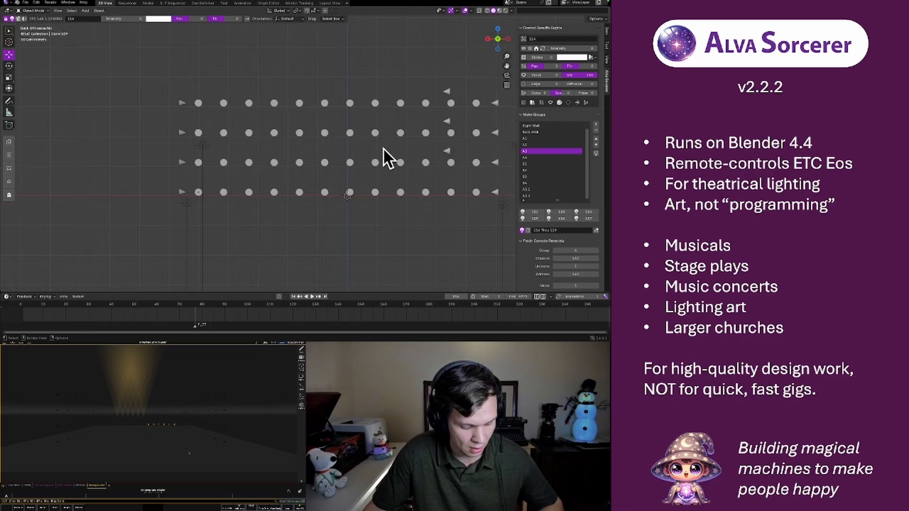
pyautogui.keyDown('shift'); pyautogui.moveTo(395, 141); pyautogui.dragTo(286, 122, button='middle'); pyautogui.keyUp('shift')
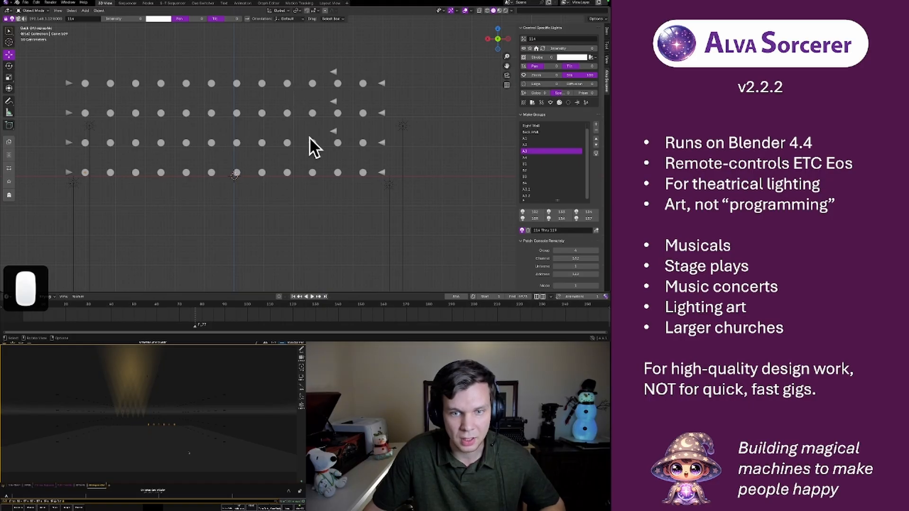
pyautogui.click(363, 143)
pyautogui.keyDown('shift'); pyautogui.click(337, 143); pyautogui.keyUp('shift')
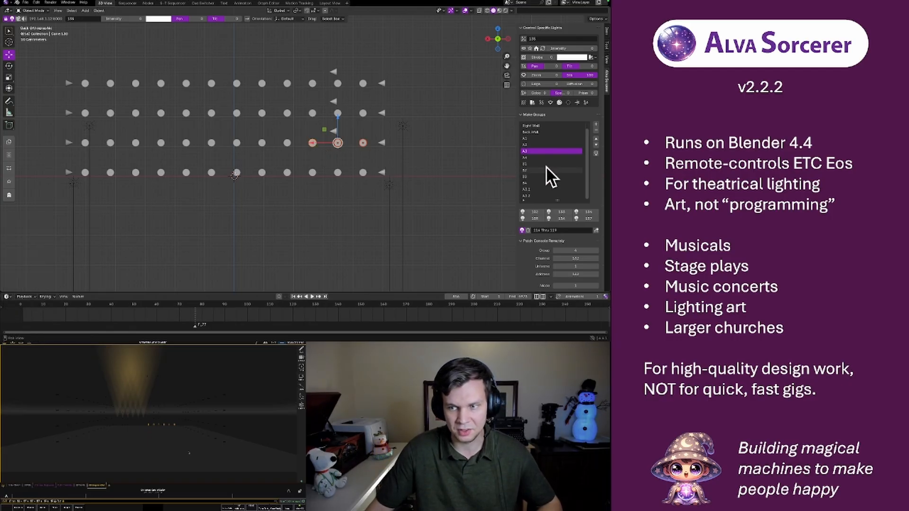
pyautogui.click(538, 189)
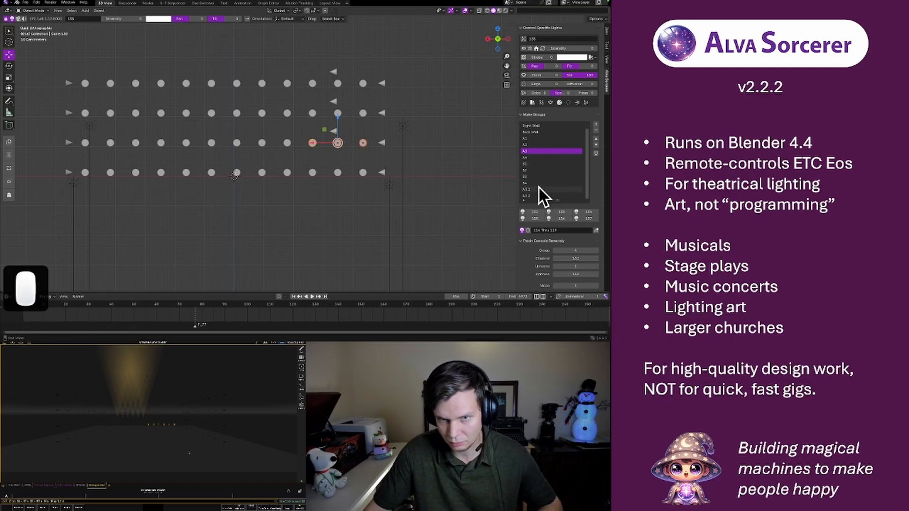
pyautogui.click(595, 219)
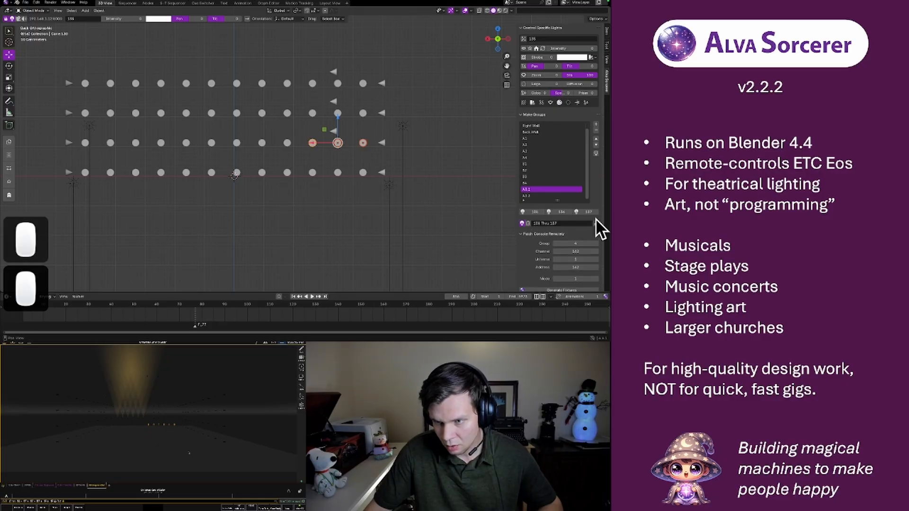
# Select the next two lights inward in the same row and assign them to group A3.2
pyautogui.click(287, 143)
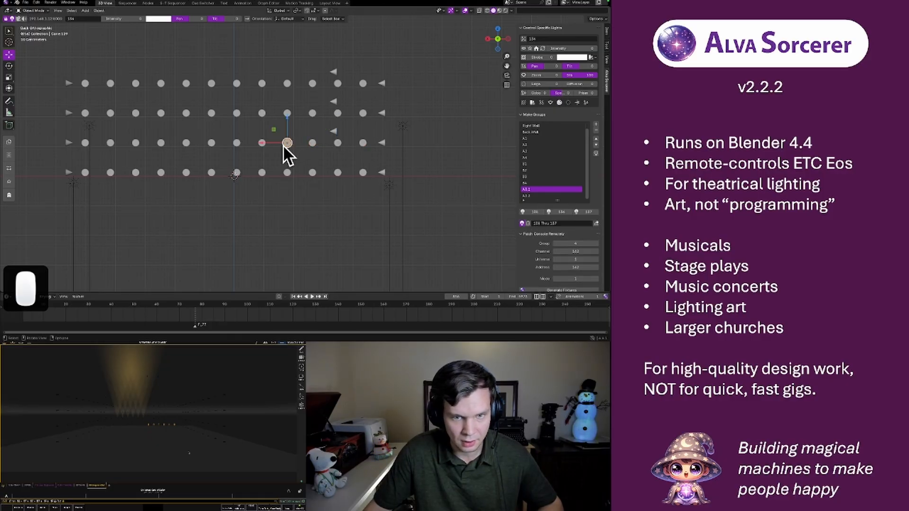
pyautogui.keyDown('shift'); pyautogui.click(263, 146); pyautogui.keyUp('shift')
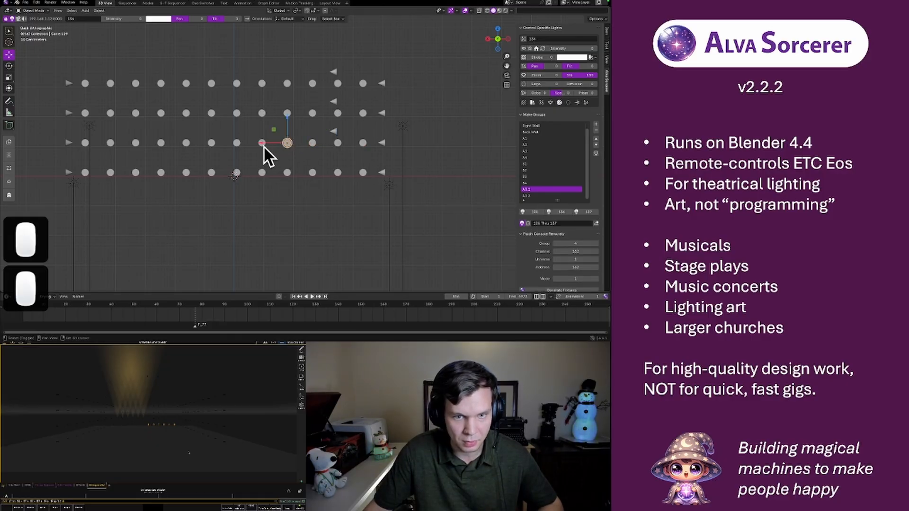
pyautogui.click(529, 195)
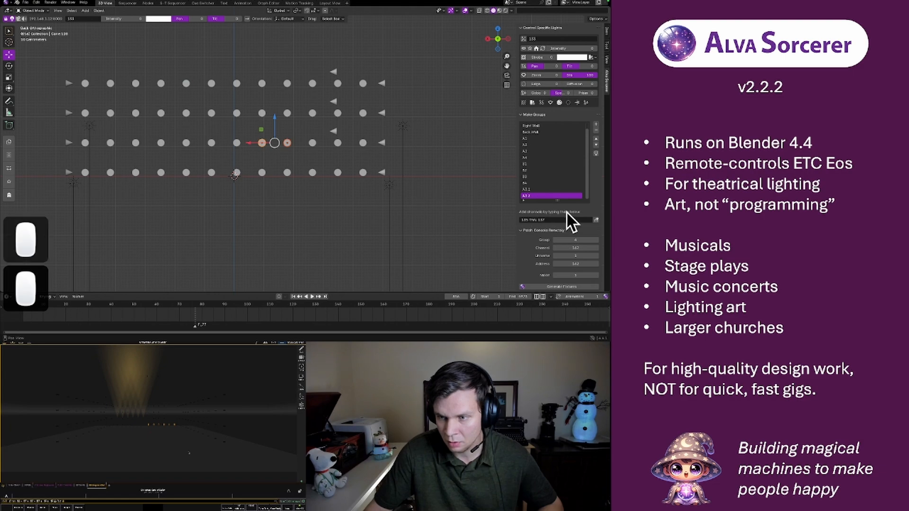
pyautogui.click(595, 222)
# Return to the sequencer and replay the A2 and A3 flashes from the start of the A2 strip
pyautogui.click(126, 3)
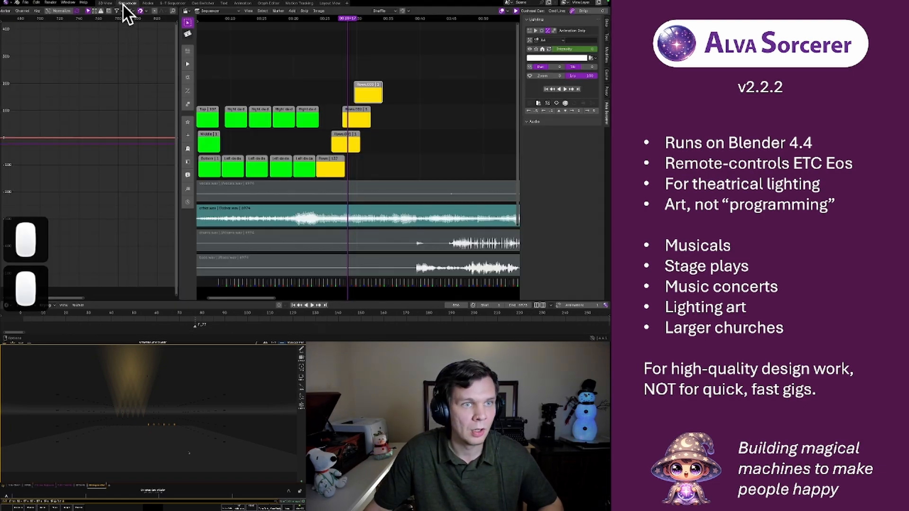
pyautogui.click(355, 98)
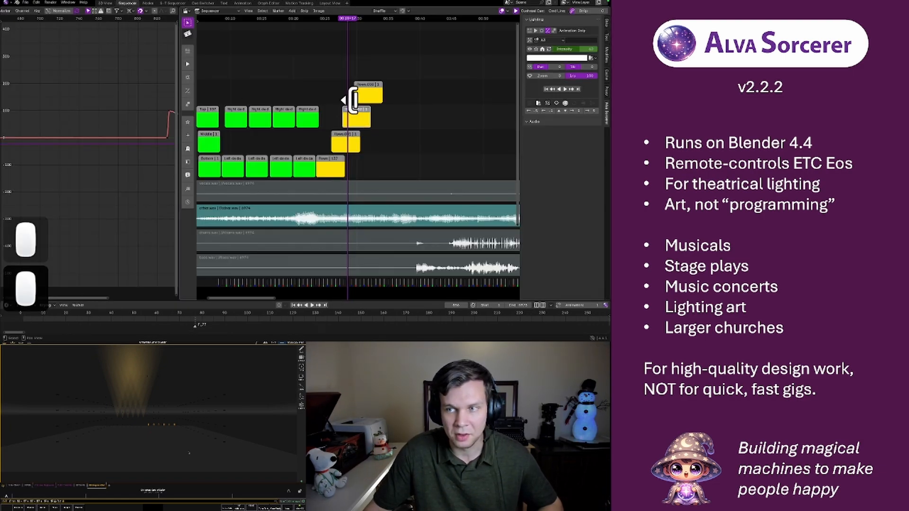
pyautogui.click(333, 18)
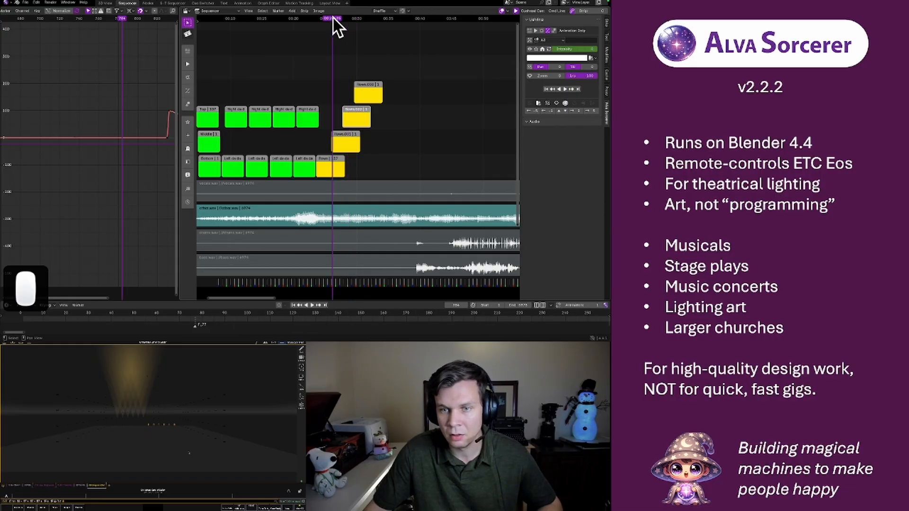
pyautogui.press('space')
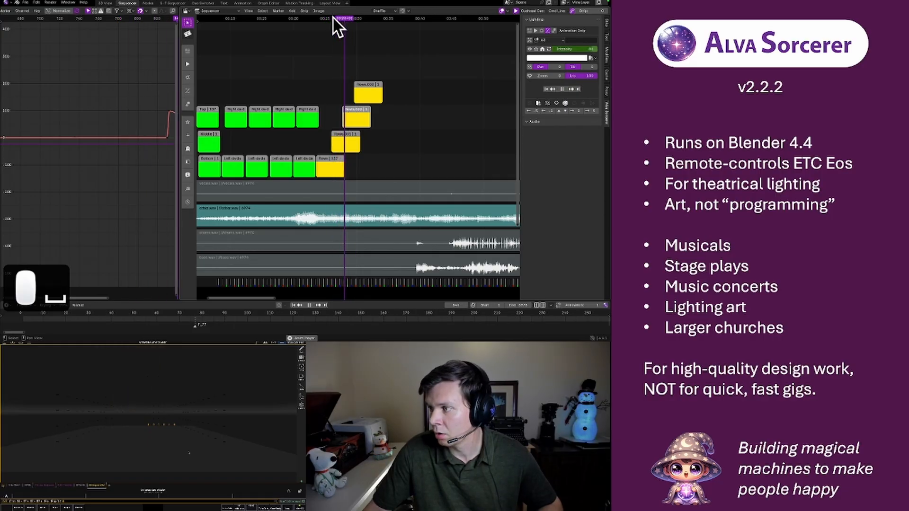
pyautogui.press('space')
# Move the A4 strip up one channel and duplicate the A3 strip onto the freed channel at the same start time
pyautogui.click(367, 85)
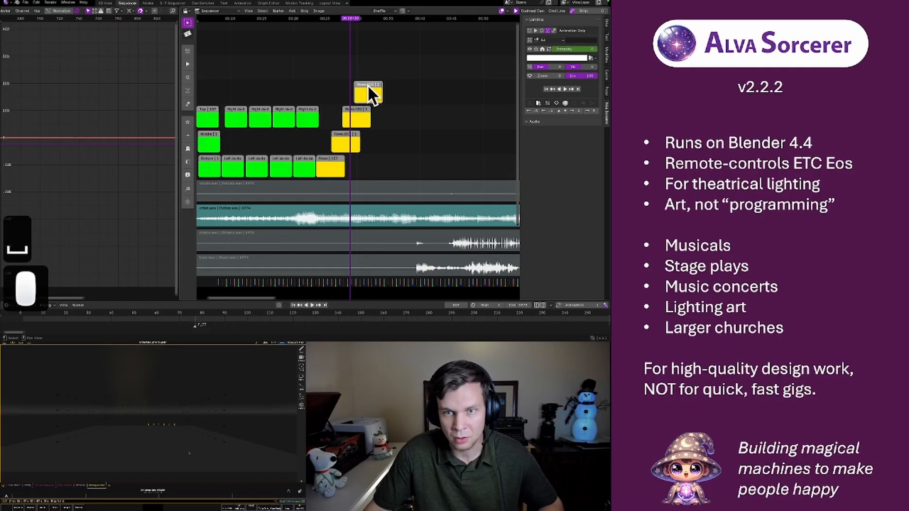
pyautogui.press('u')
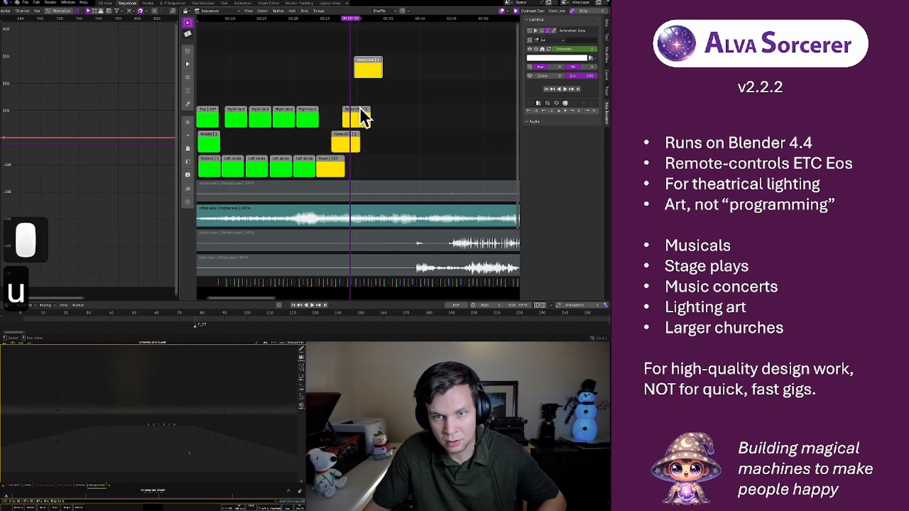
pyautogui.click(357, 108)
pyautogui.hotkey('shift', 'd')
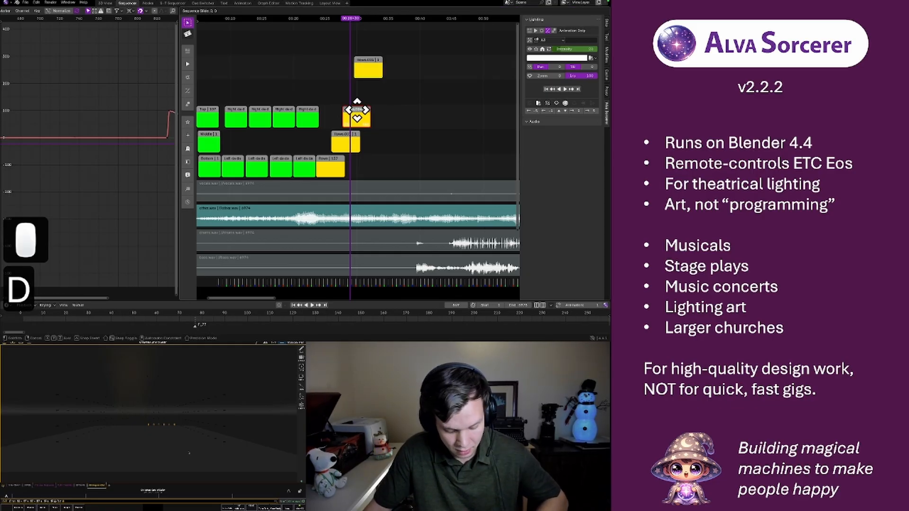
pyautogui.press('g')
pyautogui.press('y')
pyautogui.press('1')
pyautogui.click(357, 108)
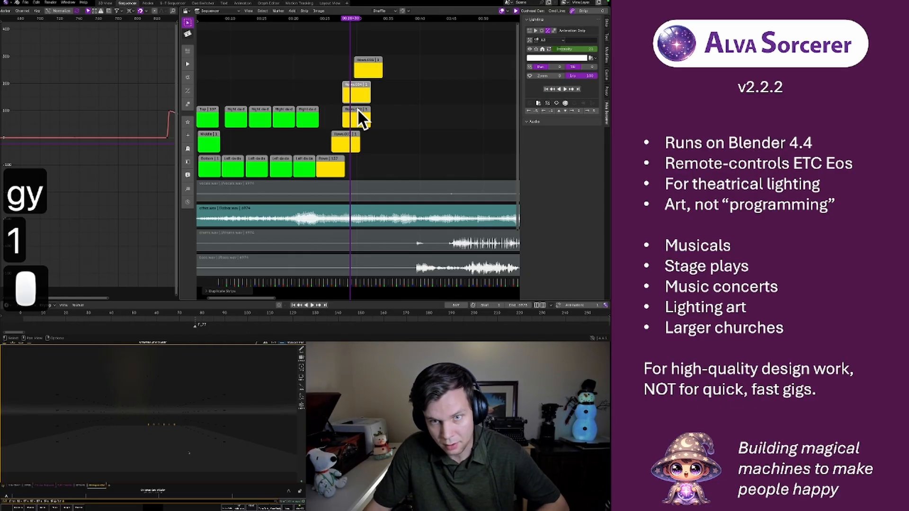
# Assign the original A3 strip to group A3.1 and its copy above to group A3.2
pyautogui.click(358, 112)
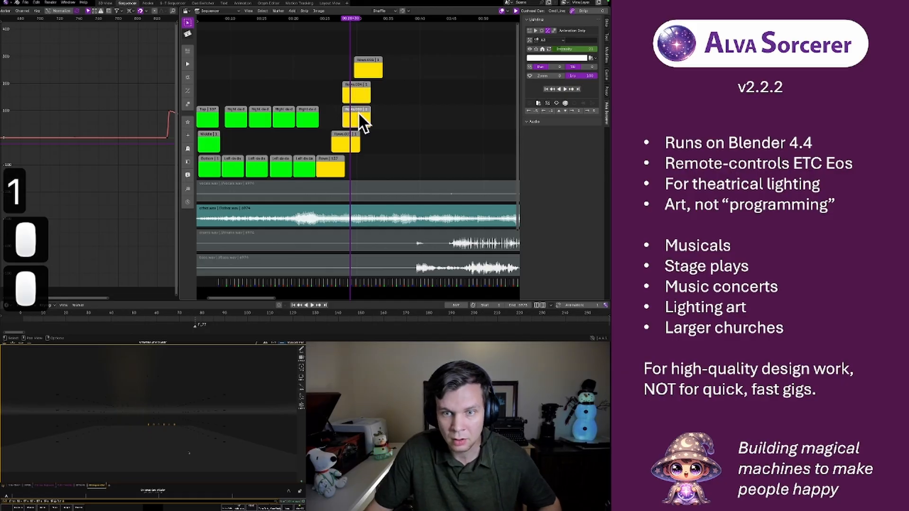
pyautogui.click(552, 40)
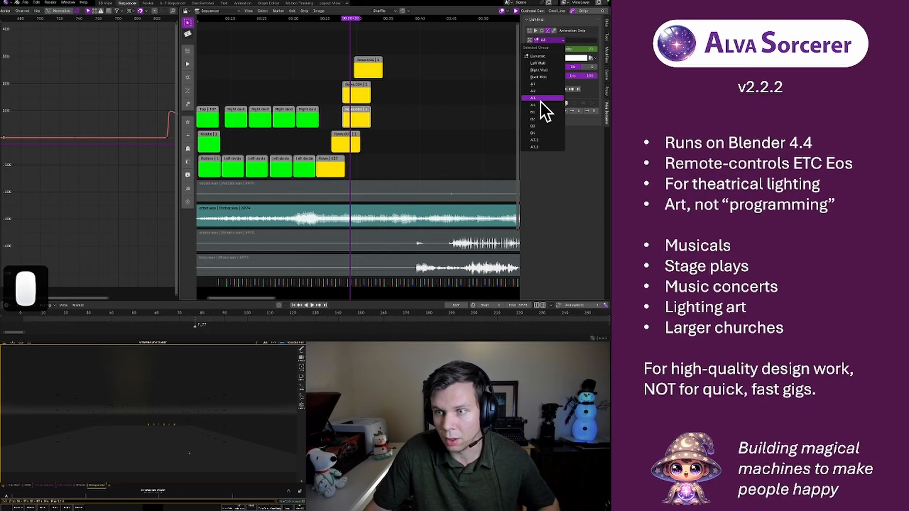
pyautogui.click(539, 136)
pyautogui.click(361, 96)
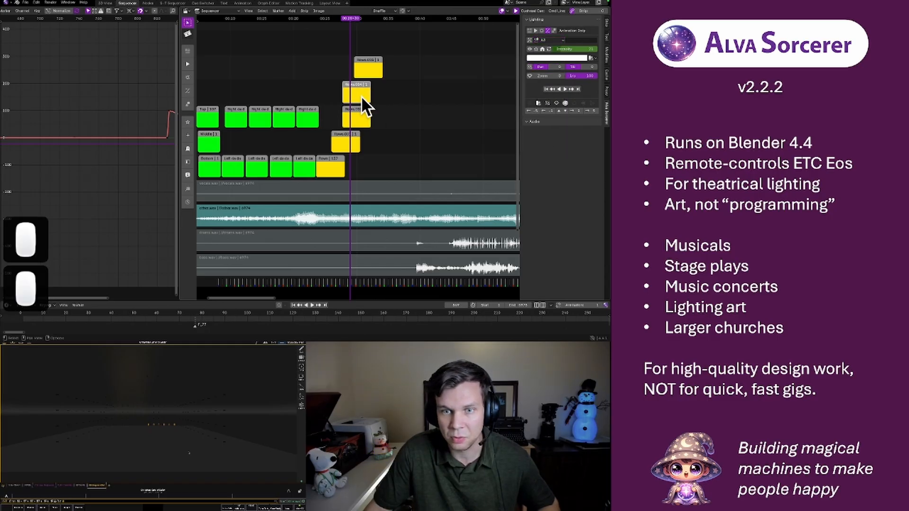
pyautogui.click(560, 39)
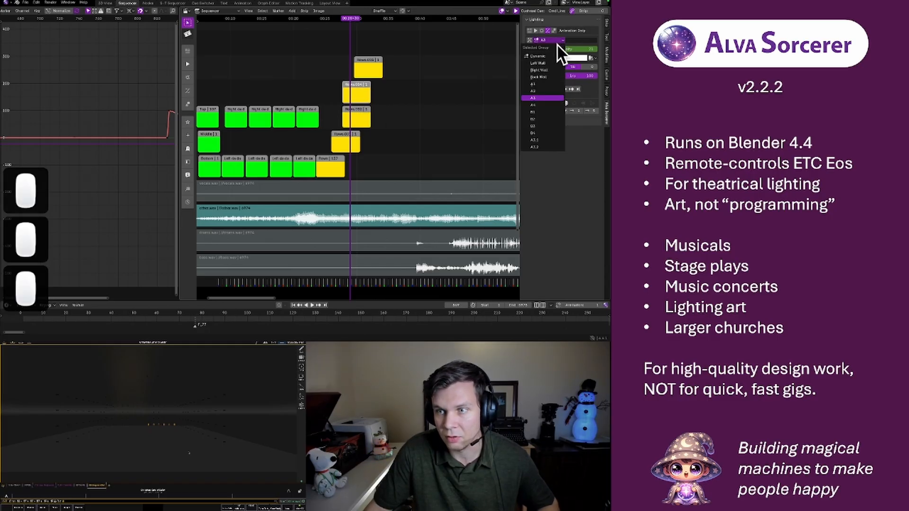
pyautogui.click(546, 145)
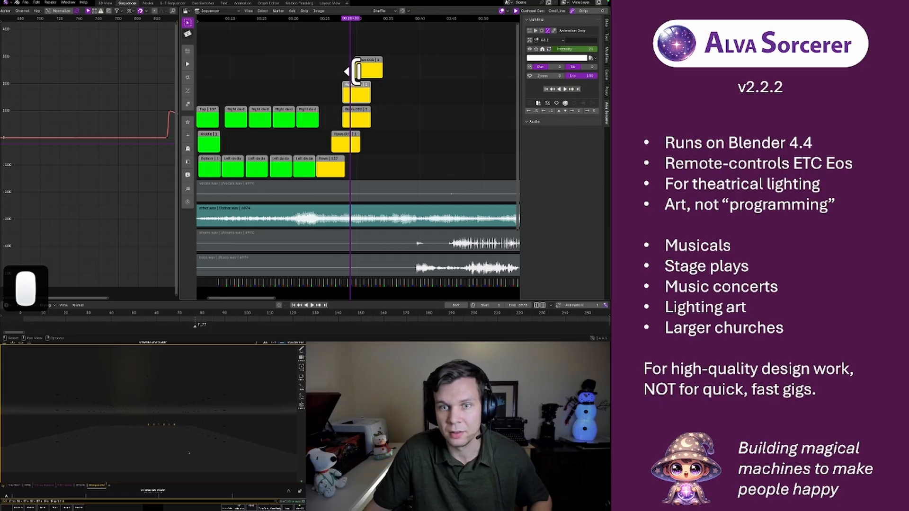
# Play back the sequence from just before the A3.1 and A3.2 strips to check their flashes
pyautogui.moveTo(347, 18); pyautogui.dragTo(337, 21)
pyautogui.press('space')
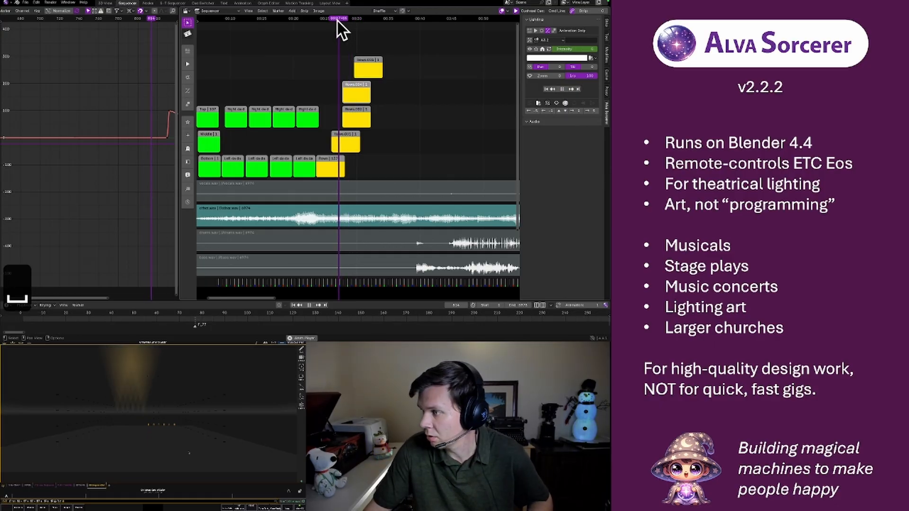
pyautogui.press('space')
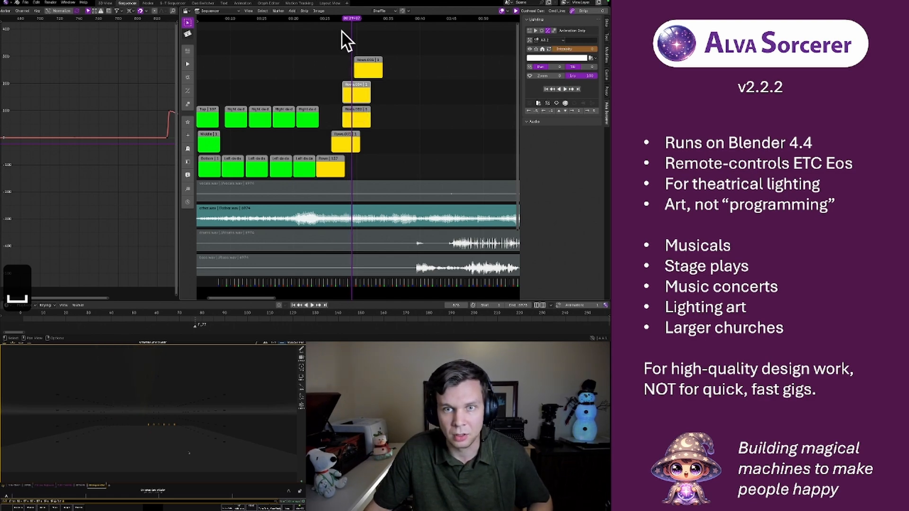
# Play back the sequence from just before the A3.1 and A3.2 strips and stop shortly after their flashes begin
pyautogui.click(337, 20)
pyautogui.press('space')
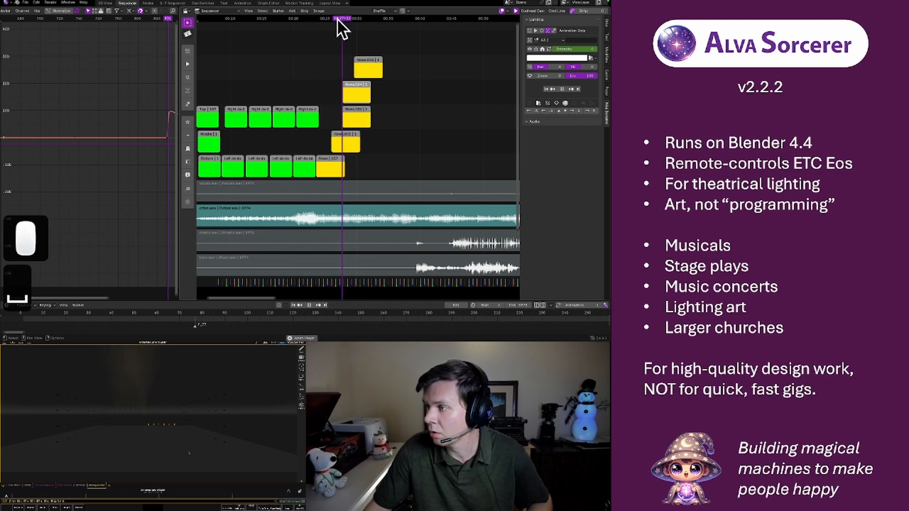
pyautogui.press('space')
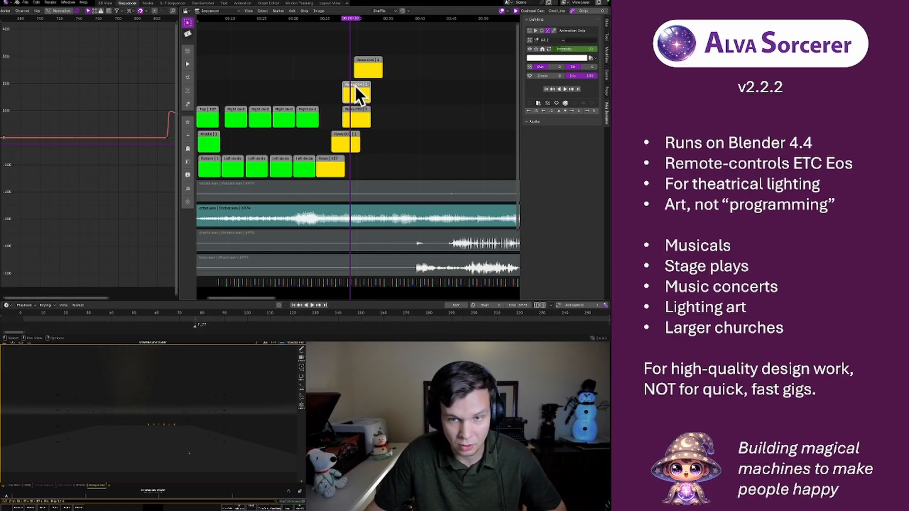
# Nudge the A3.2 strip frame by frame so it starts slightly after the A3.1 strip
pyautogui.click(355, 86)
pyautogui.press('r')
pyautogui.press('r')
pyautogui.press('r')
pyautogui.press('r')
pyautogui.press('r')
pyautogui.press('r')
pyautogui.press('r')
pyautogui.press('r')
pyautogui.press('r')
pyautogui.press('r')
pyautogui.press('r')
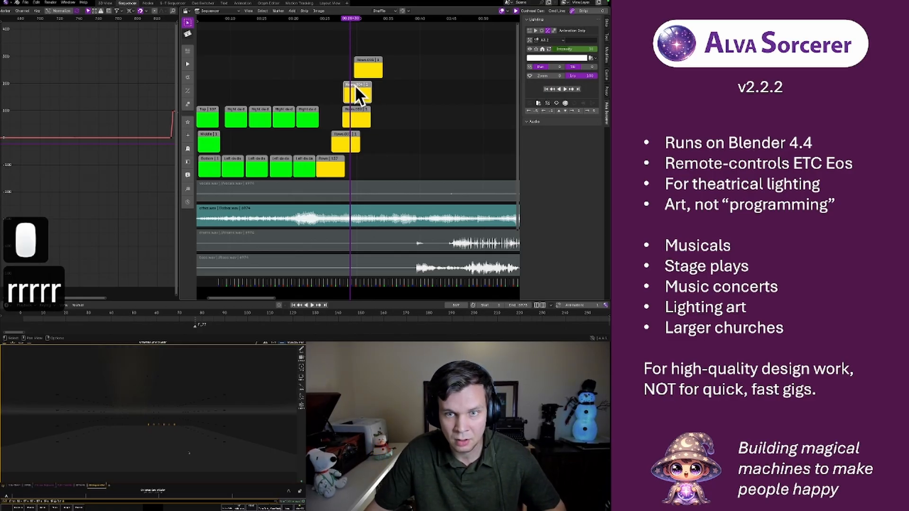
pyautogui.press('r')
pyautogui.press('r')
pyautogui.press('r')
pyautogui.press('r')
pyautogui.press('r')
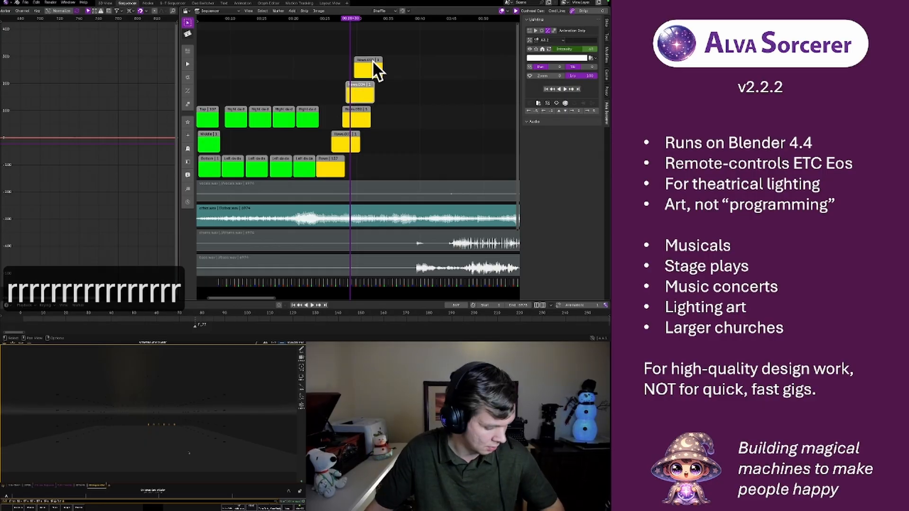
pyautogui.press('r')
pyautogui.press('r')
pyautogui.press('r')
pyautogui.press('r')
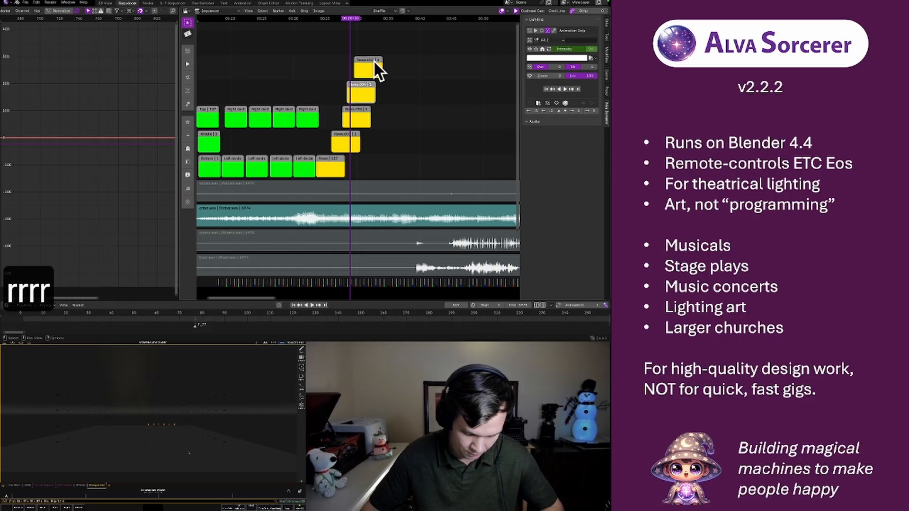
pyautogui.press('l')
pyautogui.press('l')
pyautogui.press('l')
pyautogui.press('l')
pyautogui.press('l')
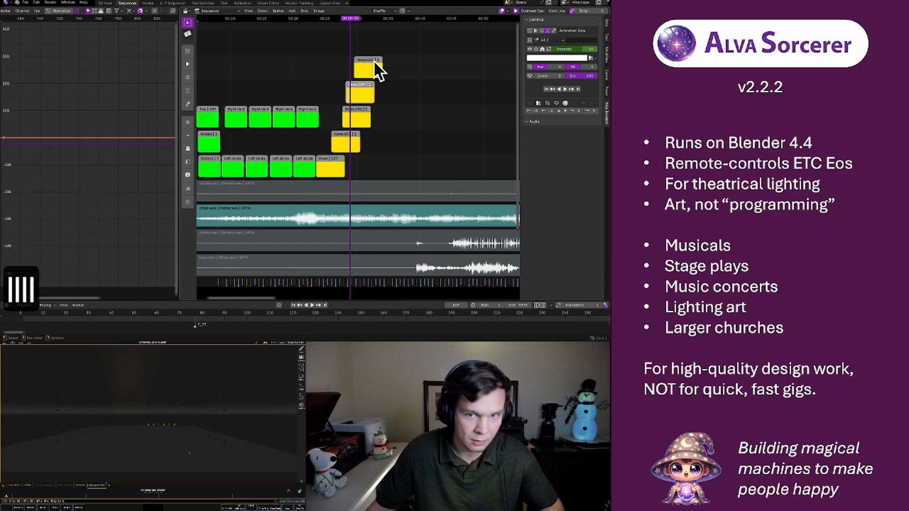
# Replay the sequence twice from around the start of the A2 strip to check the staggered A3.1 and A3.2 flashes
pyautogui.click(333, 18)
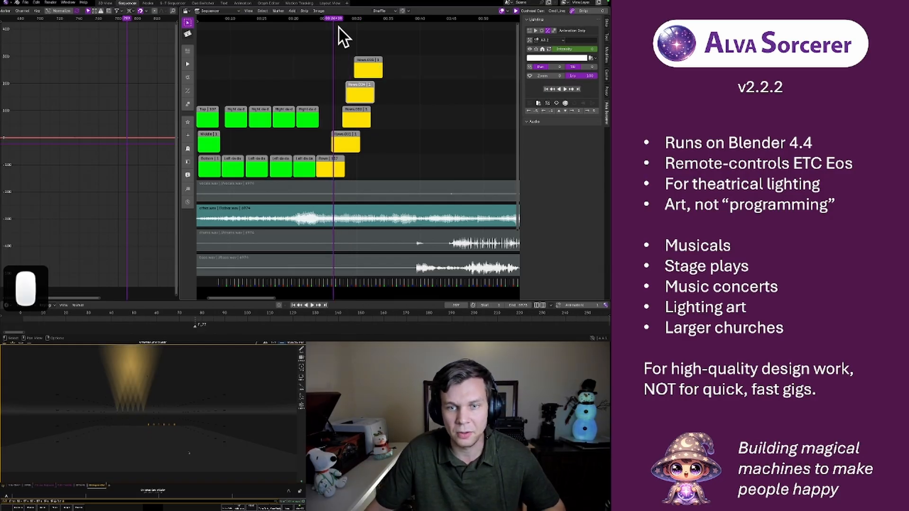
pyautogui.press('space')
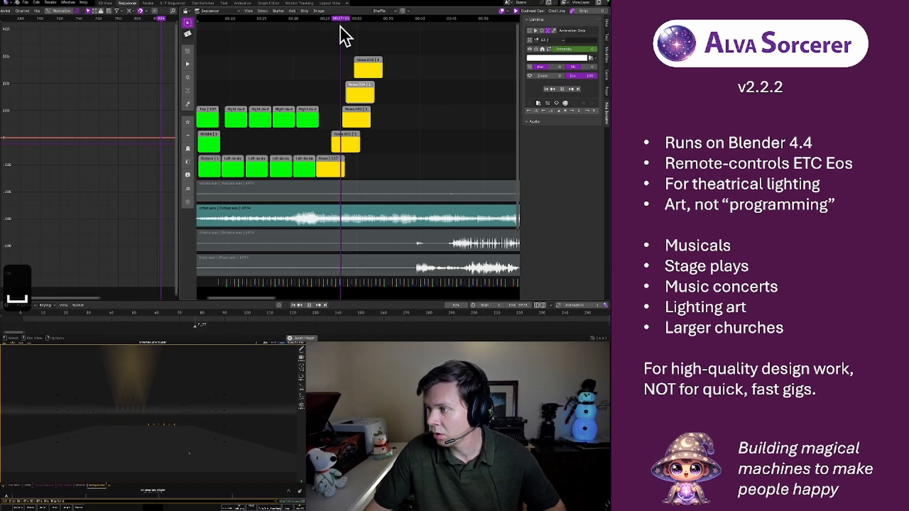
pyautogui.press('space')
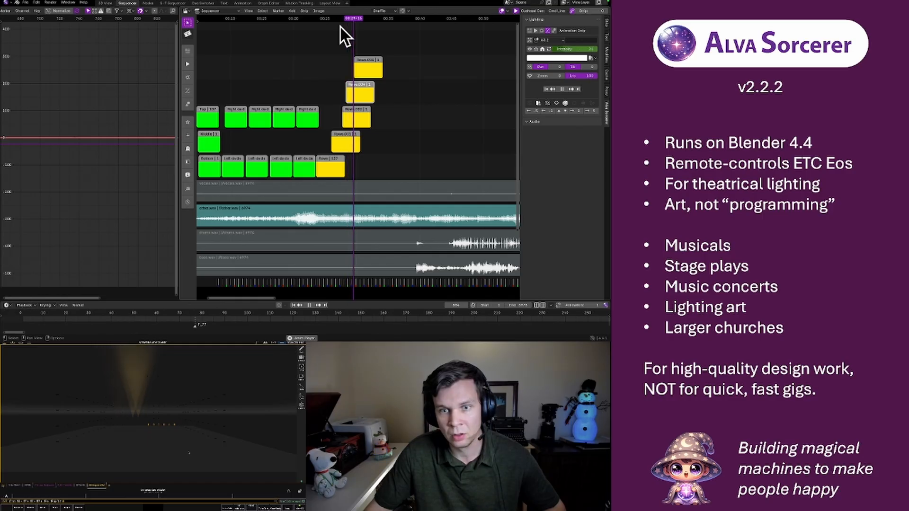
pyautogui.click(339, 20)
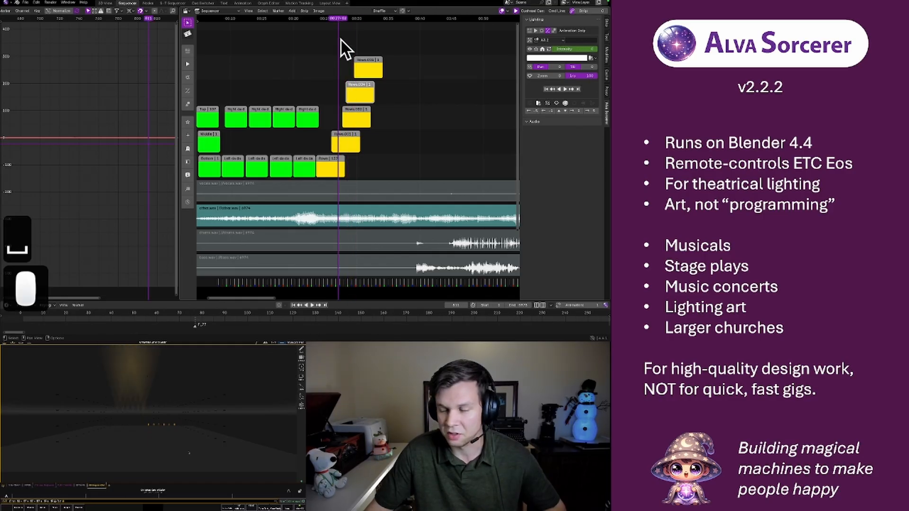
pyautogui.press('space')
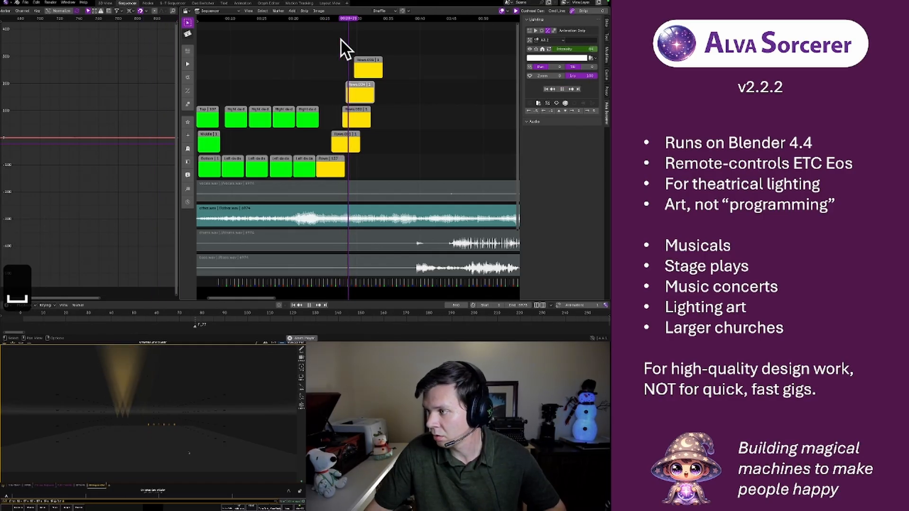
pyautogui.press('space')
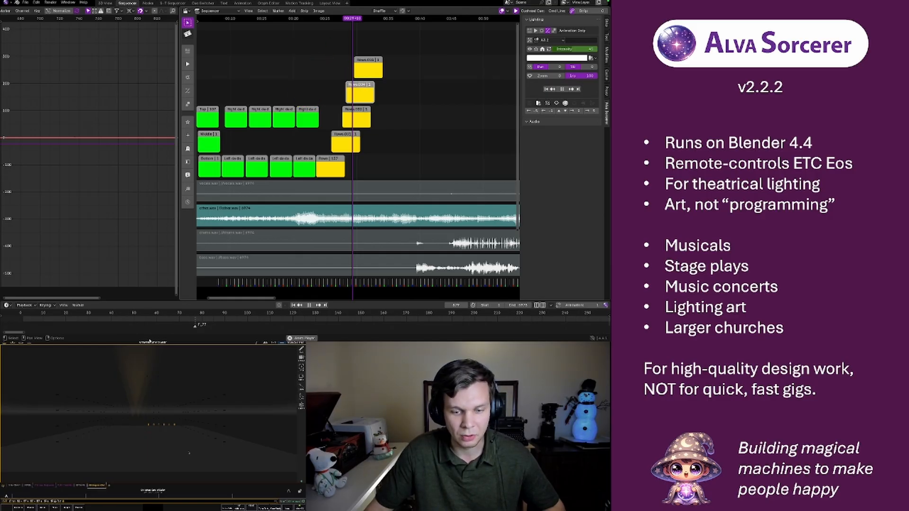
# Quit the running Blender session and start Blender again
pyautogui.moveTo(285, 340)
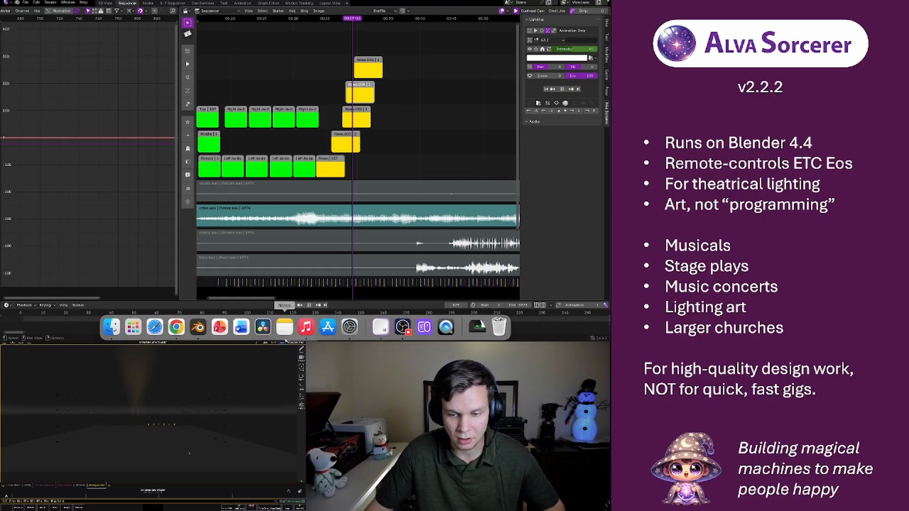
pyautogui.rightClick(198, 331)
pyautogui.click(211, 304)
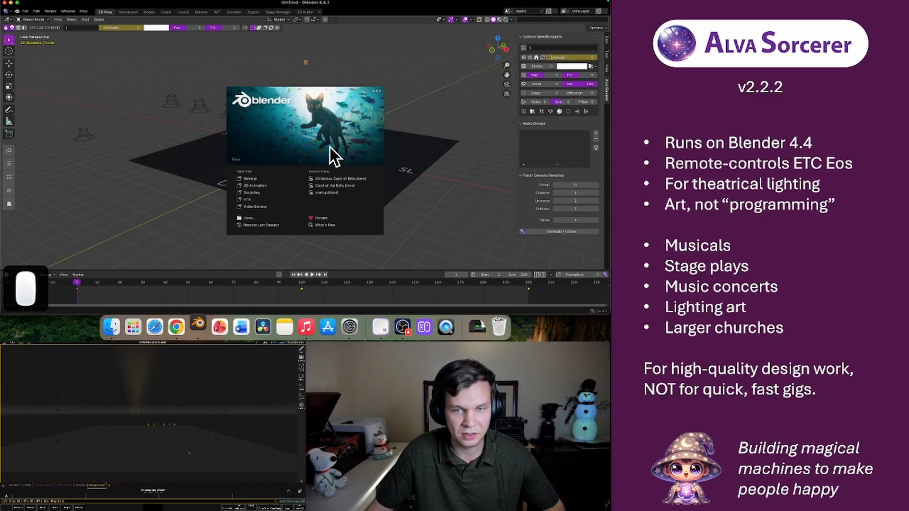
# Open the recent file Christmas Carol of Bells.blend and check its sequencer strips and 3D light layout
pyautogui.click(323, 177)
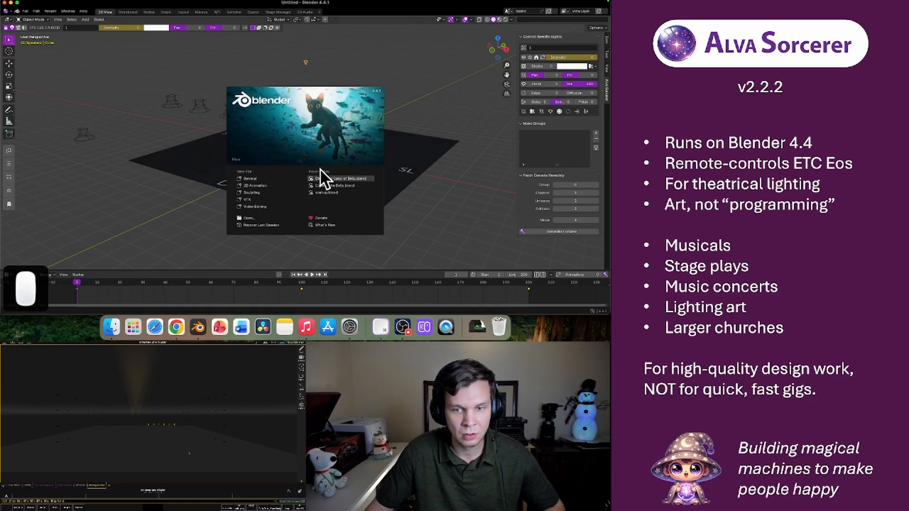
pyautogui.scroll(-3, 316, 95)
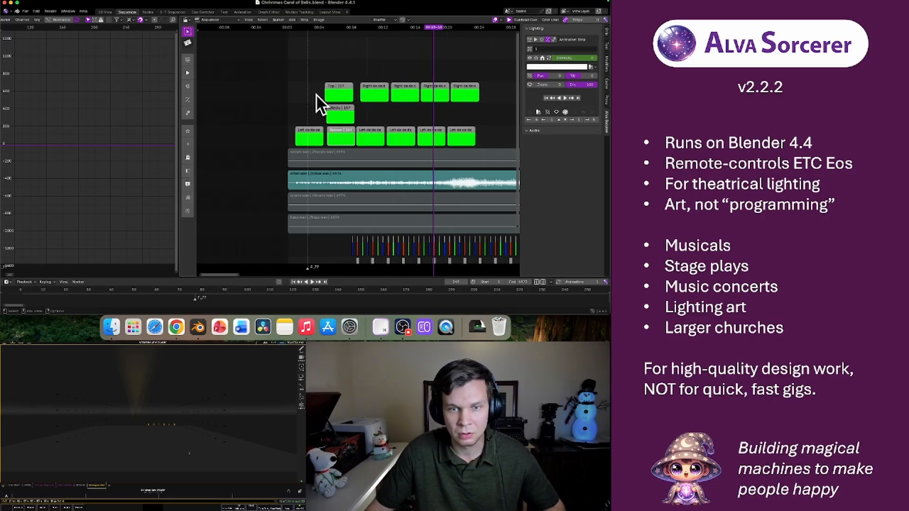
pyautogui.click(105, 12)
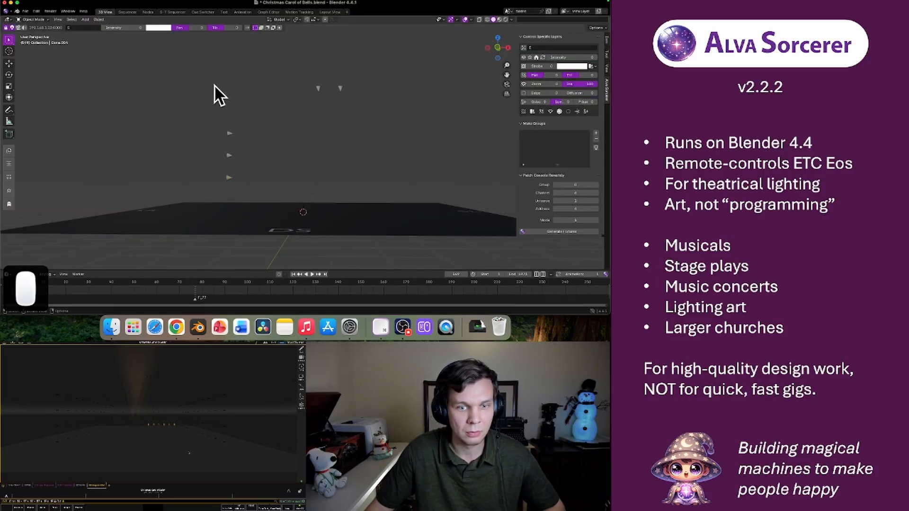
# Try to restore the work by recovering the last session, discarding the changes to the open file
pyautogui.click(25, 11)
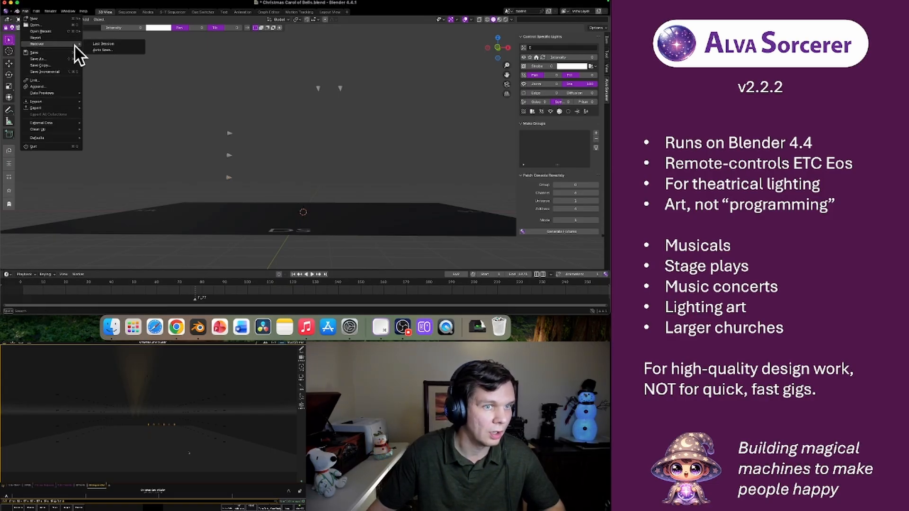
pyautogui.click(93, 44)
pyautogui.click(97, 44)
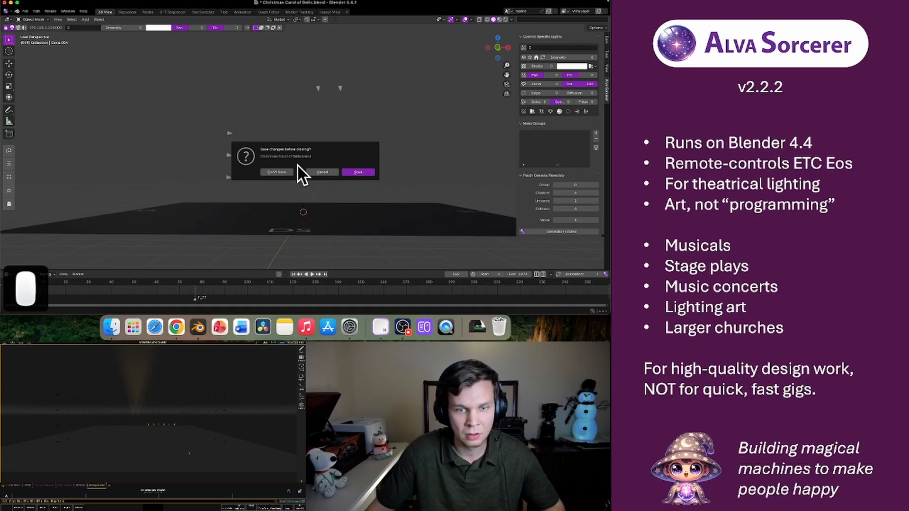
pyautogui.click(279, 169)
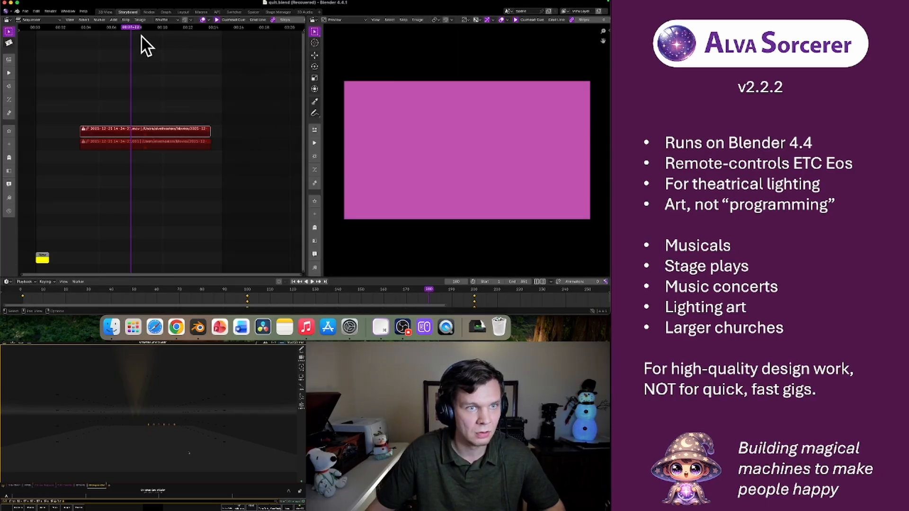
# Recover the newest auto-saved version of the Christmas Carol of Bells project
pyautogui.click(24, 12)
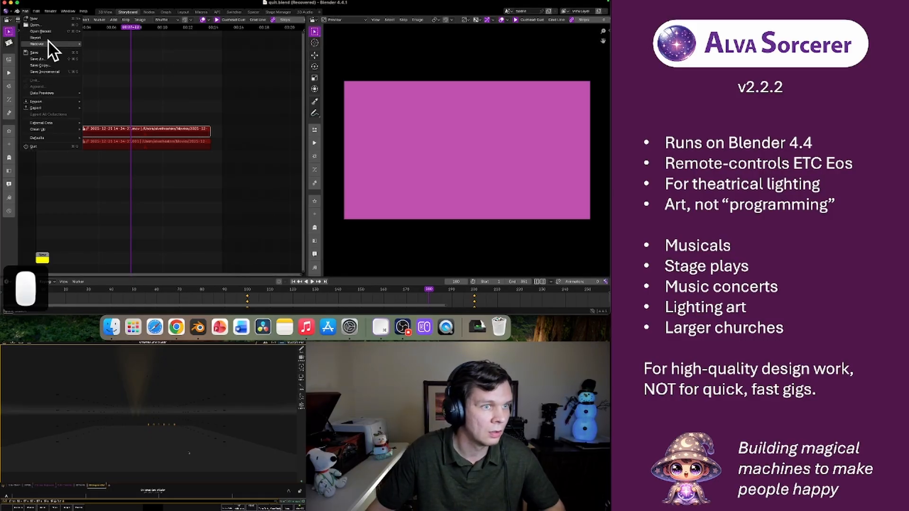
pyautogui.moveTo(53, 32)
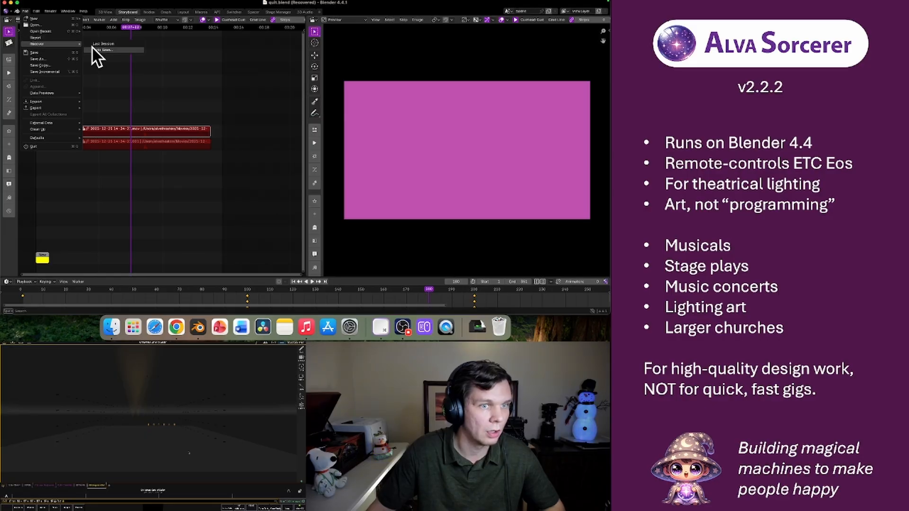
pyautogui.click(109, 50)
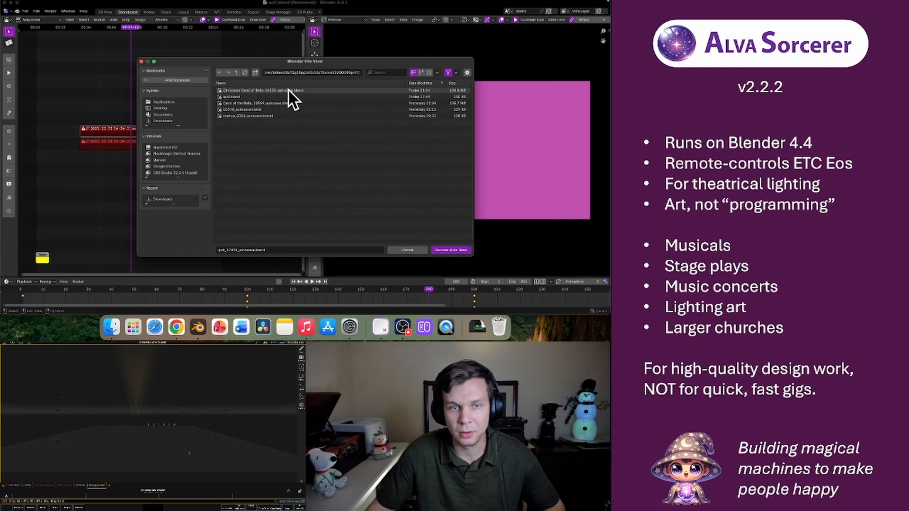
pyautogui.click(287, 89)
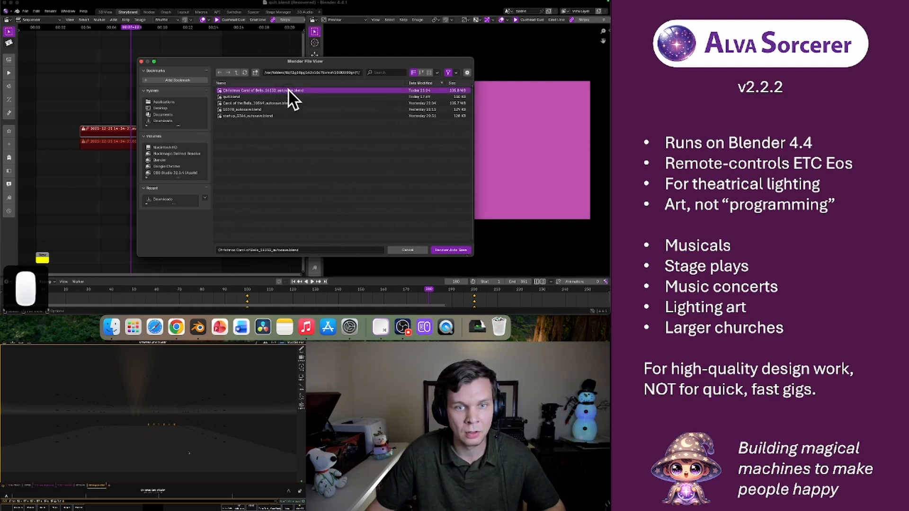
pyautogui.click(450, 250)
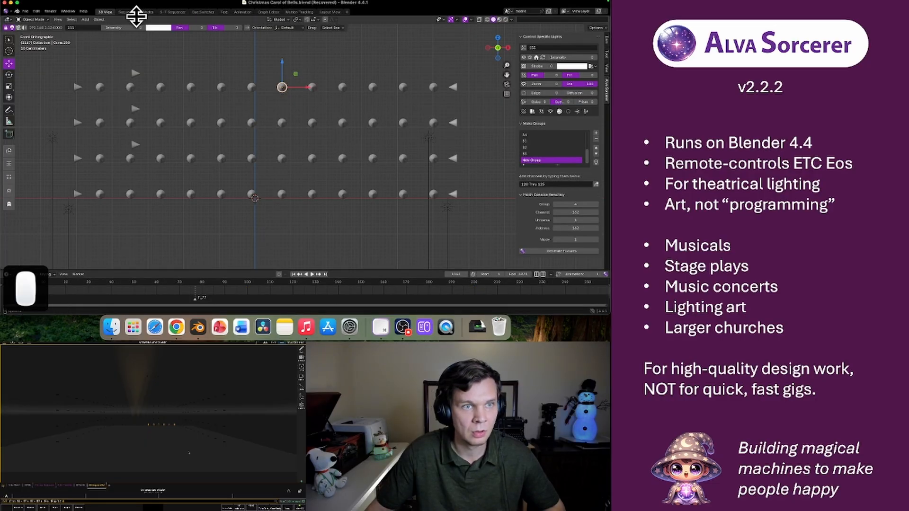
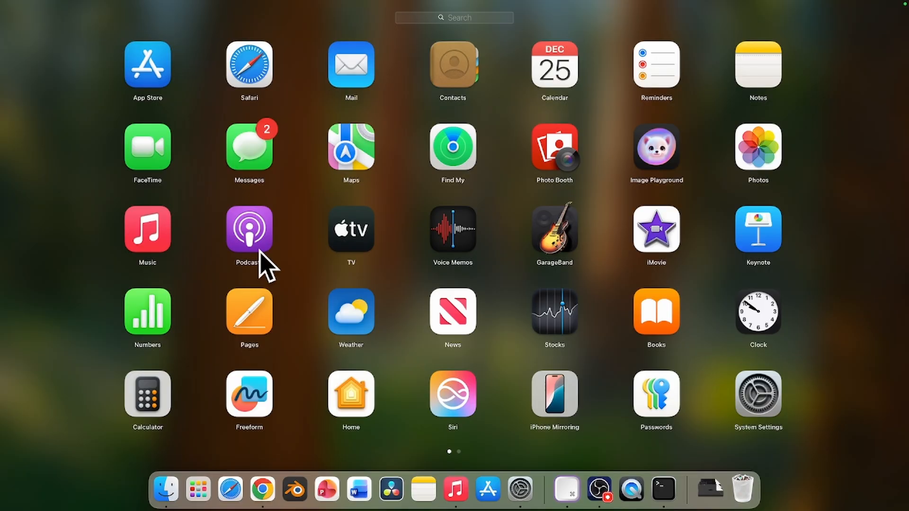
# Search the installed applications for Terminal and open a Terminal window
pyautogui.press('BackSpace')
pyautogui.press('BackSpace')
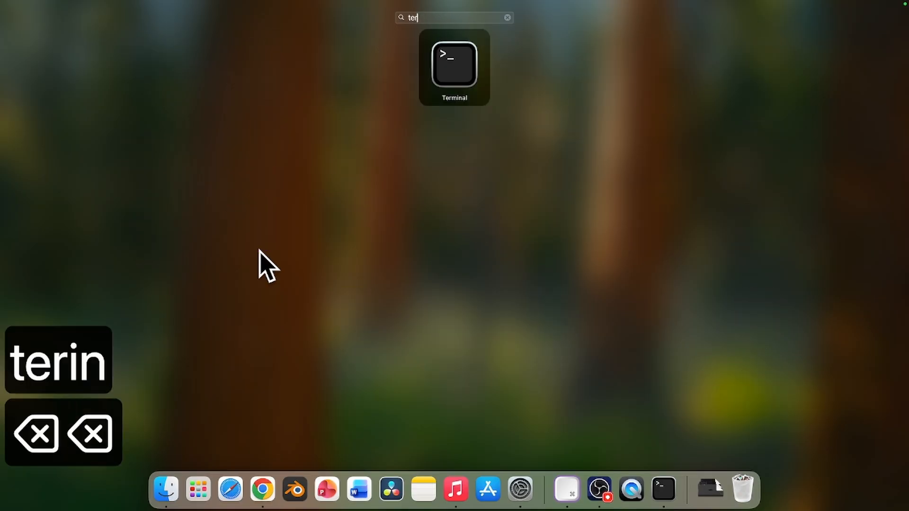
pyautogui.write('m')
pyautogui.press('Return')
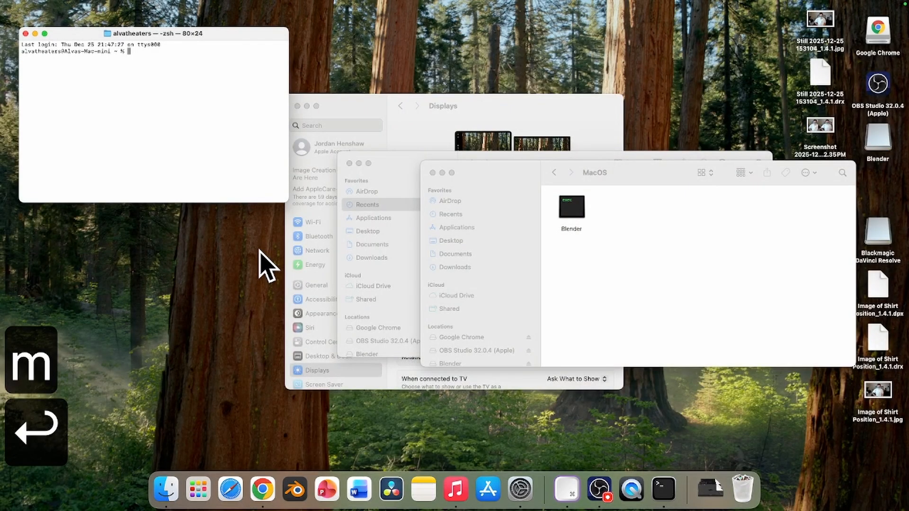
# Launch Blender through Terminal using the executable in the MacOS folder, and open the recent file Christmas Carol of Bells.blend
pyautogui.click(202, 133)
pyautogui.moveTo(571, 220); pyautogui.dragTo(192, 106)
pyautogui.click(193, 106)
pyautogui.press('Return')
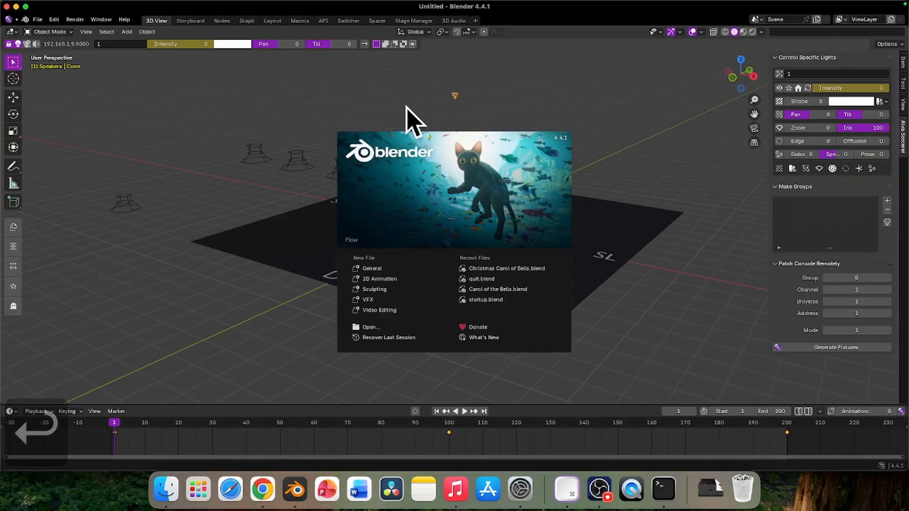
pyautogui.click(493, 268)
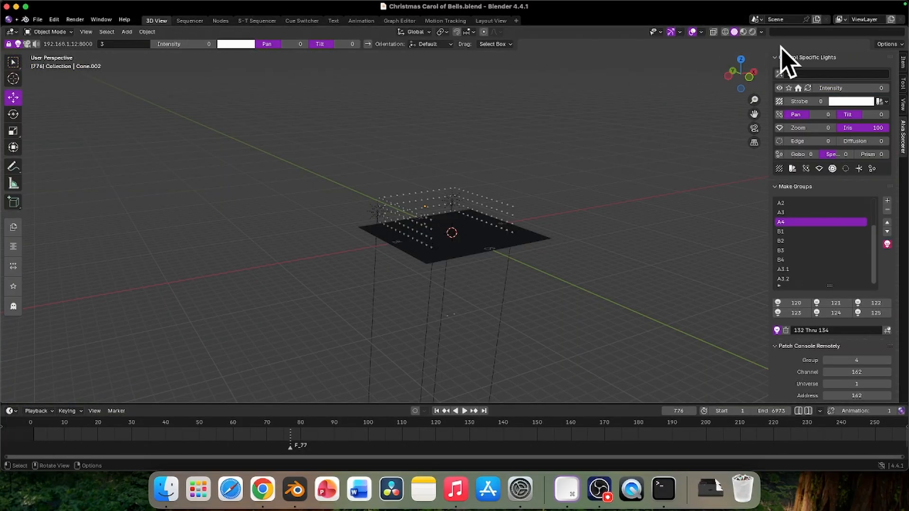
# Run the lighting command "debug osc" to turn on OSC debugging
pyautogui.click(790, 32)
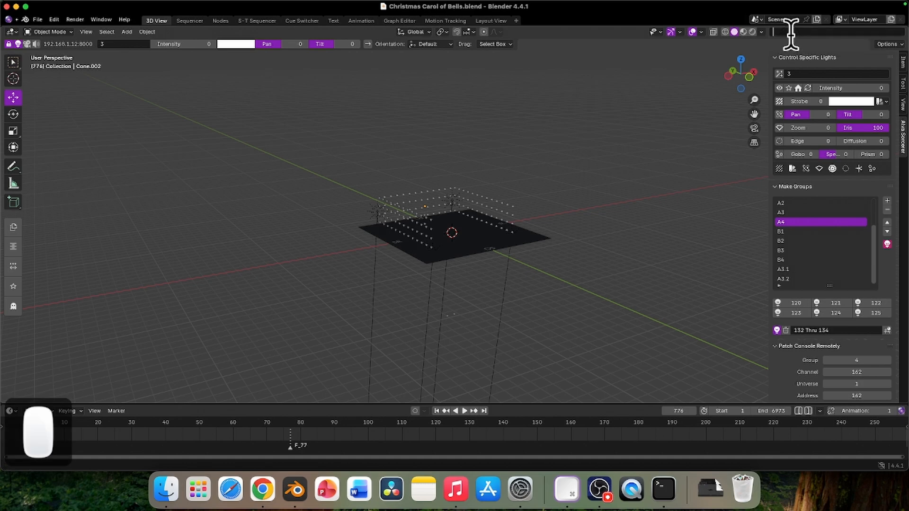
pyautogui.write('debug')
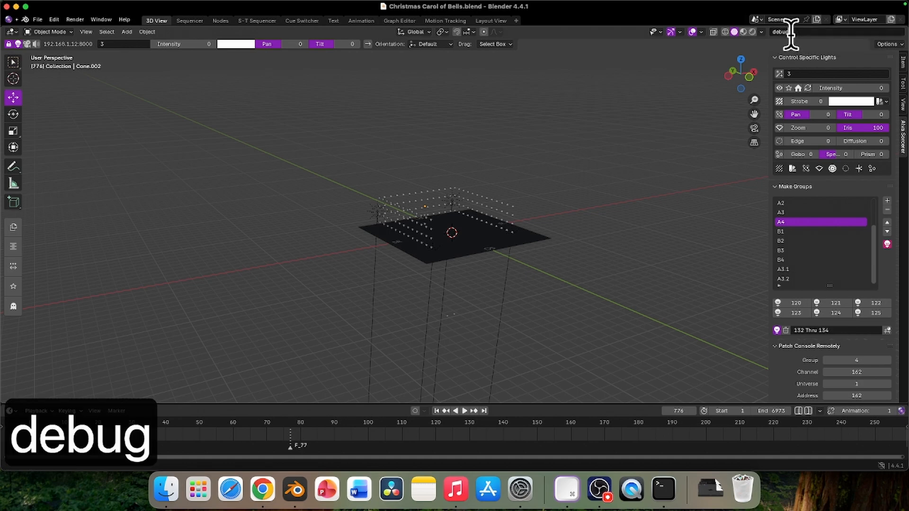
pyautogui.write(' osc')
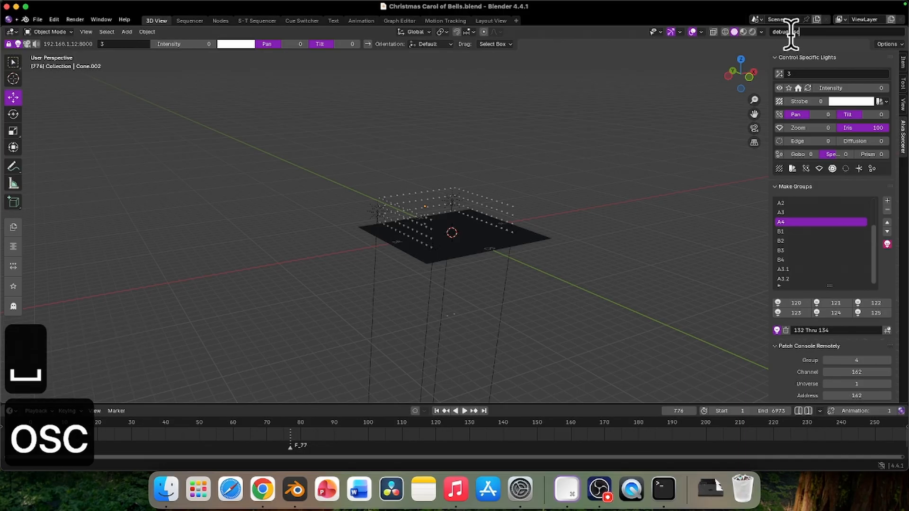
pyautogui.press('Return')
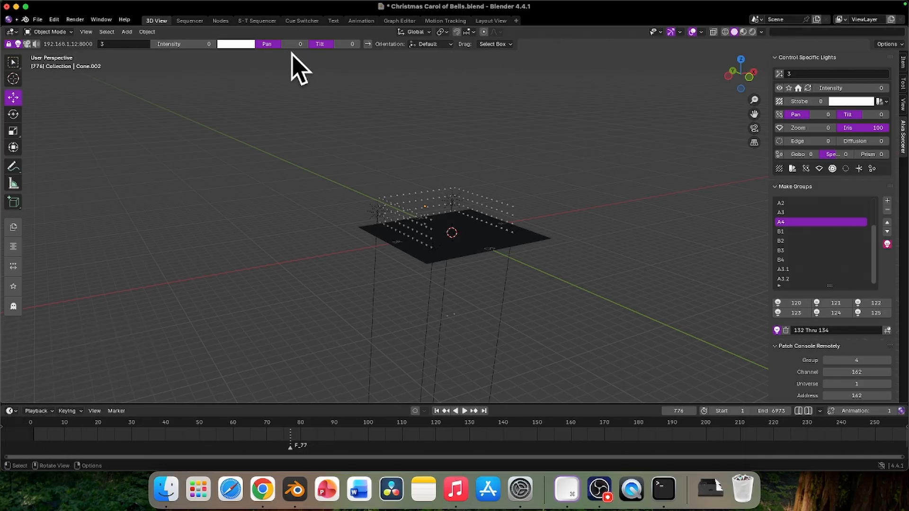
# Switch to the Sequencer workspace and make the Blender window full screen
pyautogui.click(189, 21)
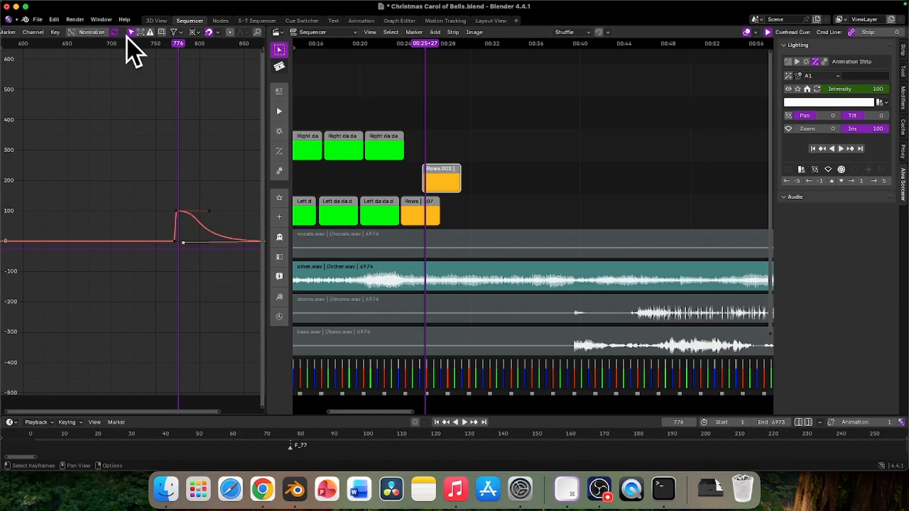
pyautogui.click(26, 7)
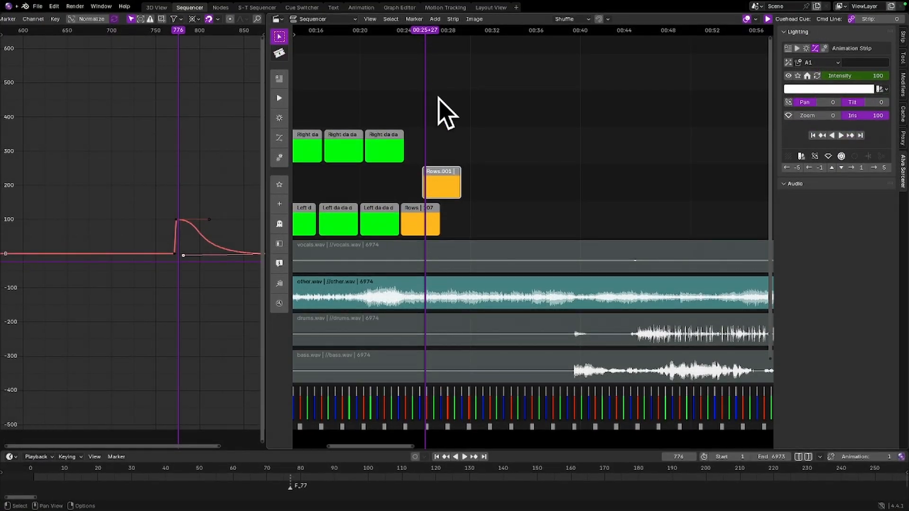
pyautogui.press('F1')
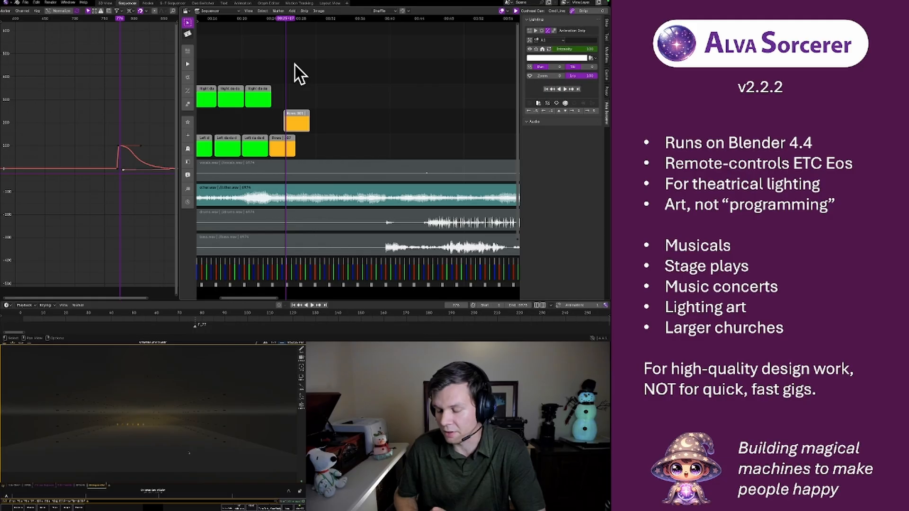
# Move frame by frame back and forth around the start of the Rows.001 strip to test the light output
pyautogui.press('Left')
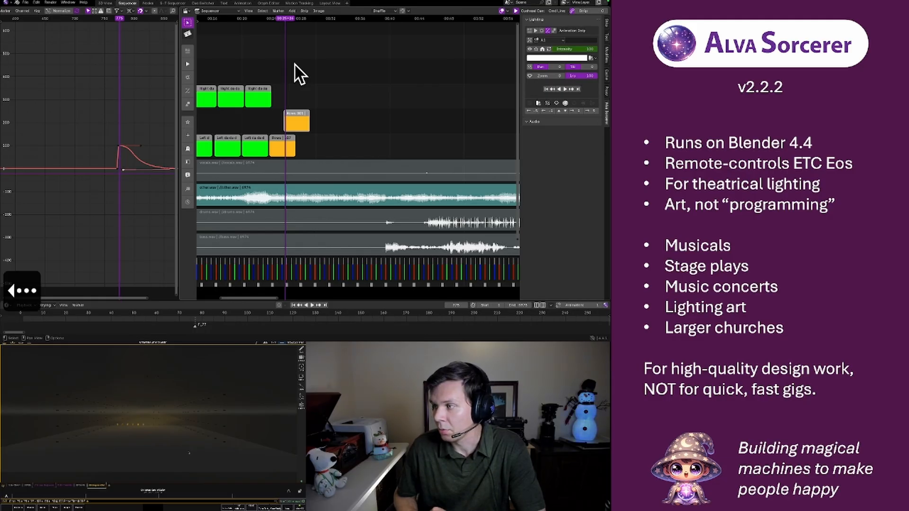
pyautogui.press('Right')
pyautogui.press('Right')
pyautogui.press('Right')
pyautogui.press('Right')
pyautogui.press('Right')
pyautogui.press('Right')
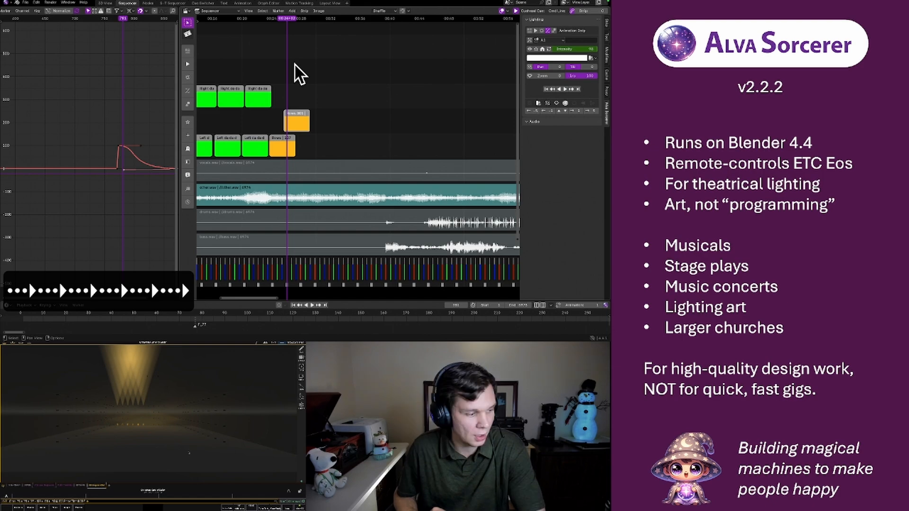
pyautogui.press('Left')
pyautogui.press('Left')
pyautogui.press('Left')
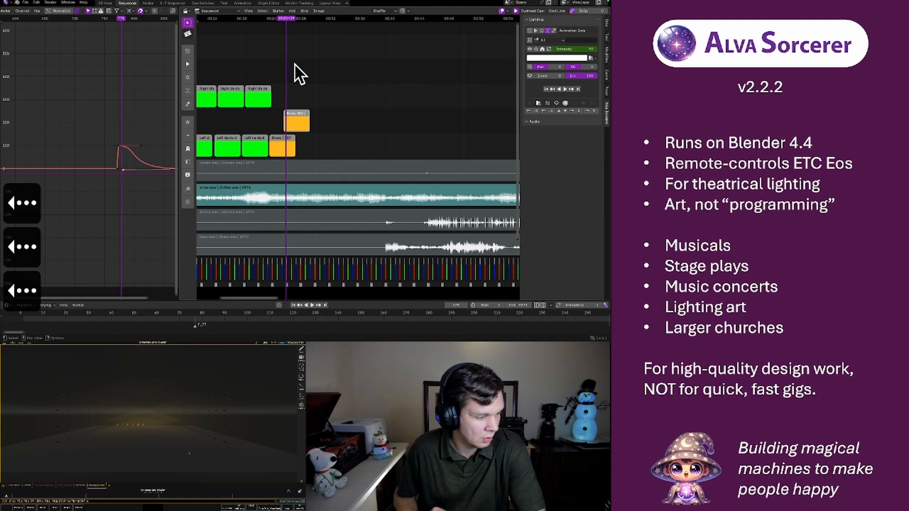
pyautogui.press('Right')
pyautogui.press('Right')
pyautogui.press('Right')
pyautogui.press('Right')
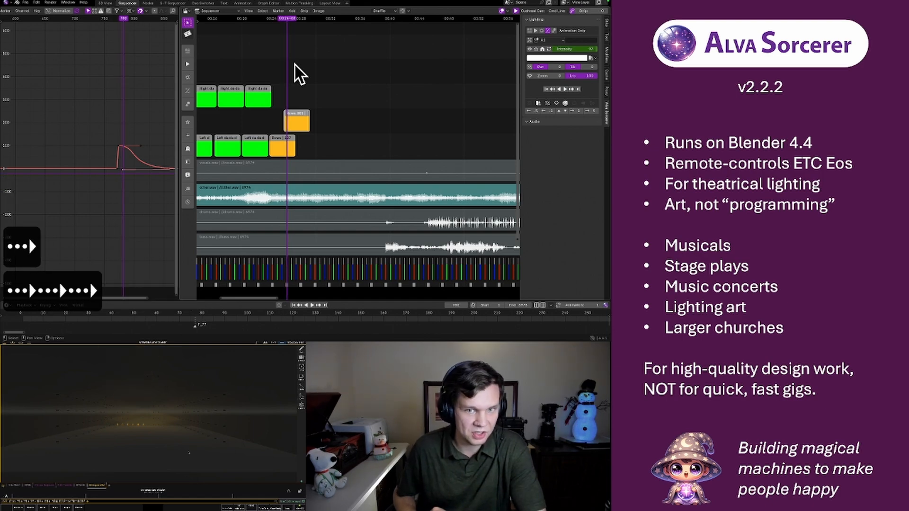
# Check the Rows and Rows.001 strips by stepping through their overlapping frames and playing a short stretch
pyautogui.click(294, 118)
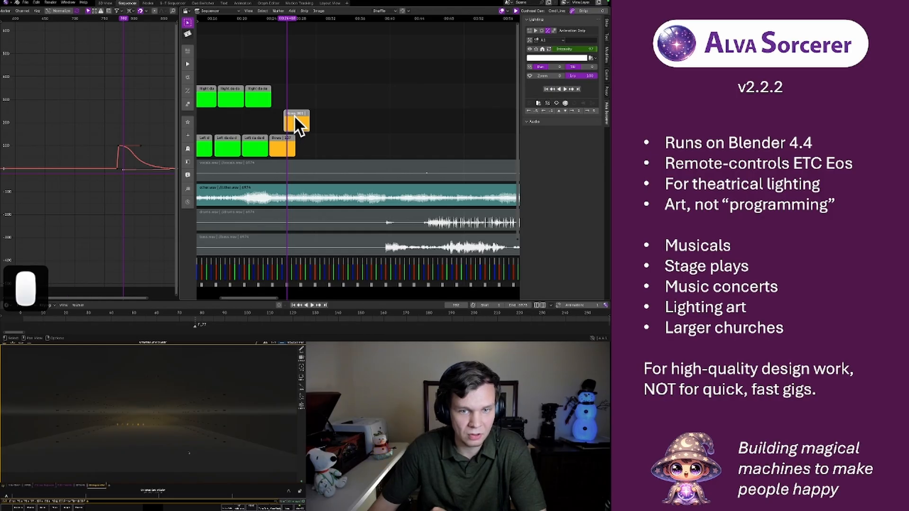
pyautogui.click(282, 143)
pyautogui.click(294, 121)
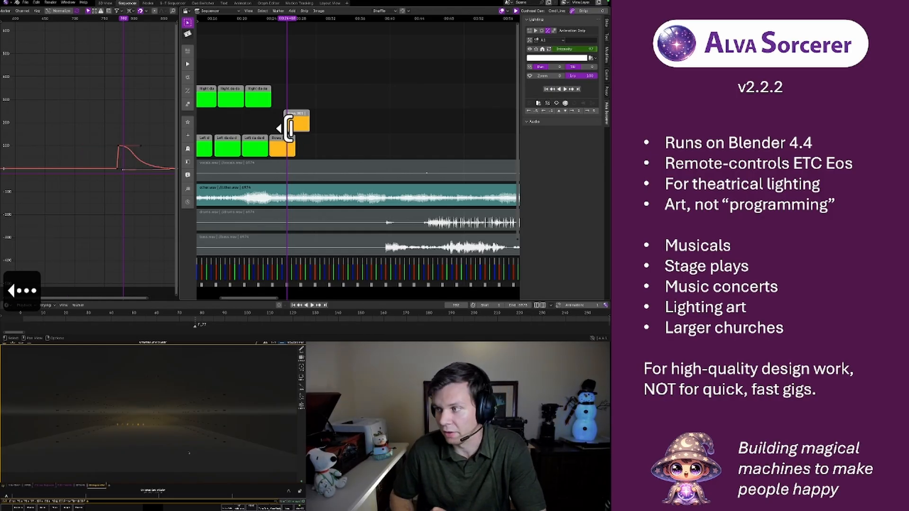
pyautogui.press('Left')
pyautogui.press('Right')
pyautogui.press('Right')
pyautogui.press('Right')
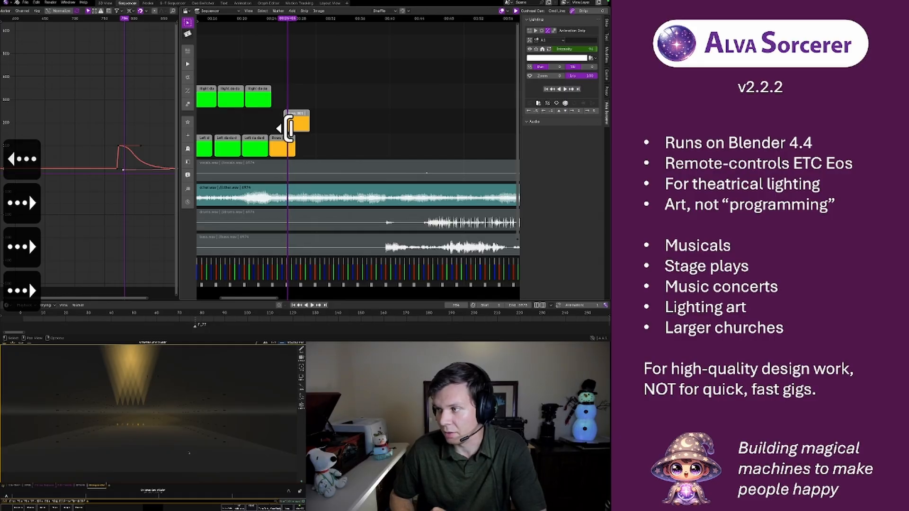
pyautogui.press('Left')
pyautogui.press('Left')
pyautogui.press('Left')
pyautogui.press('Left')
pyautogui.press('Left')
pyautogui.press('space')
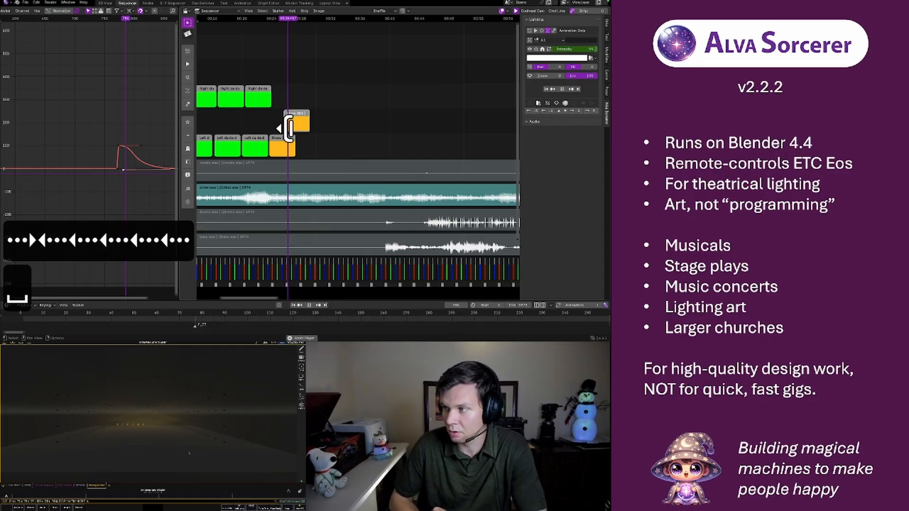
pyautogui.press('space')
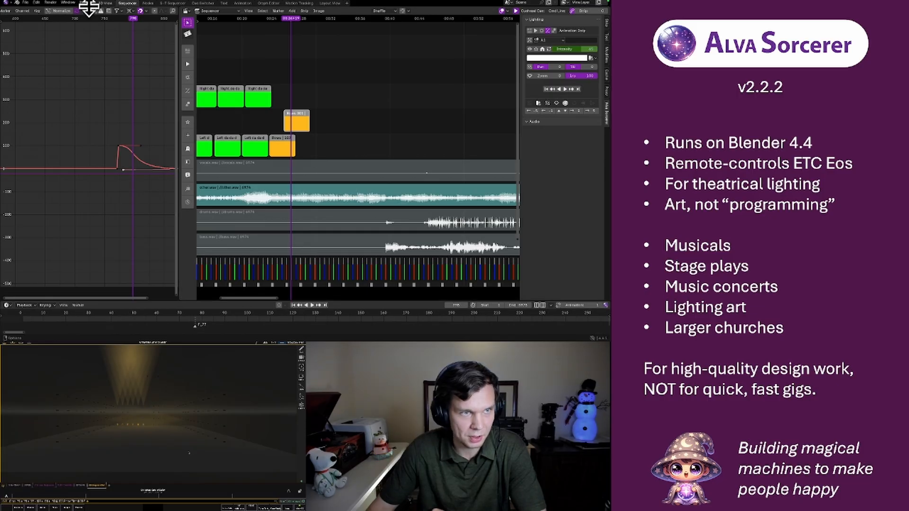
# Switch to the Terminal window and read through the logged OSC messages
pyautogui.click(106, 4)
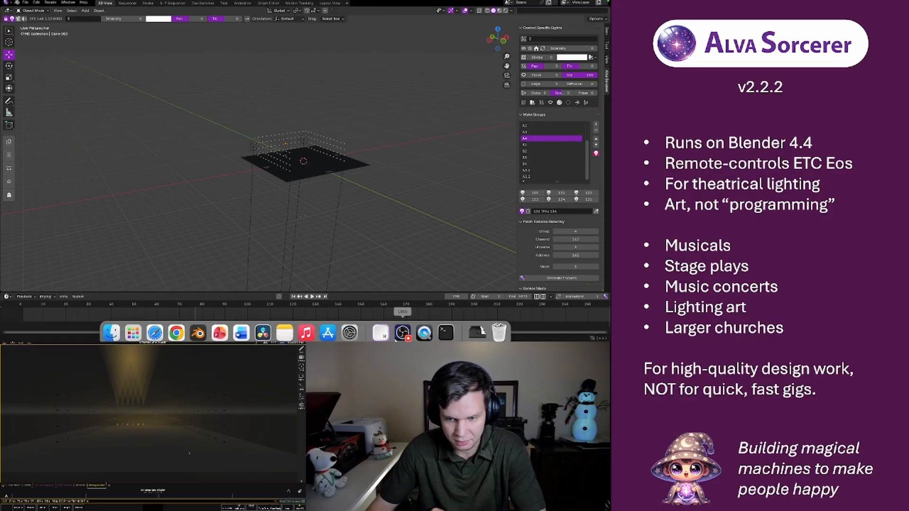
pyautogui.click(446, 326)
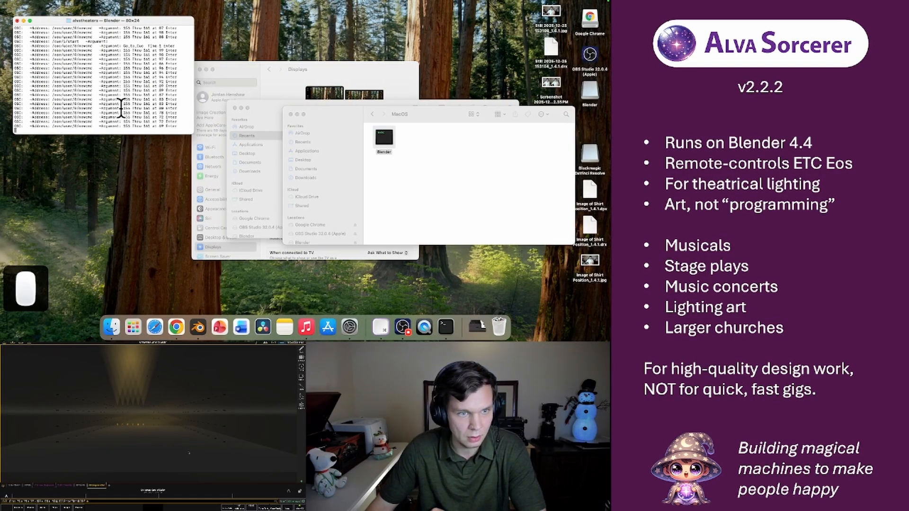
pyautogui.scroll(8, 98, 91)
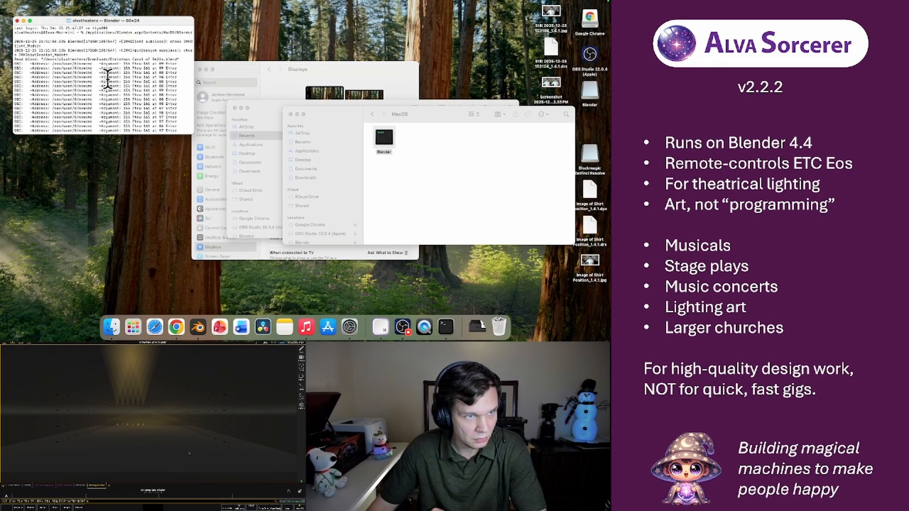
pyautogui.scroll(-8, 108, 79)
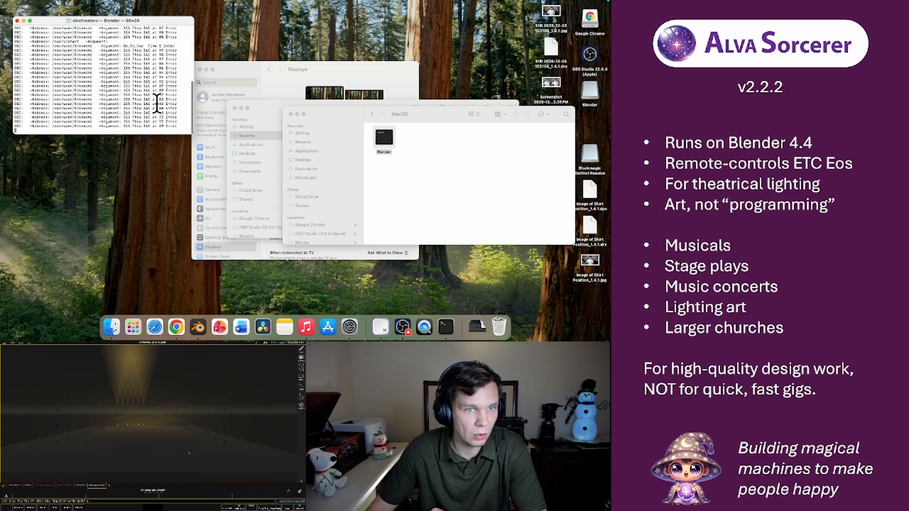
pyautogui.scroll(1, 128, 85)
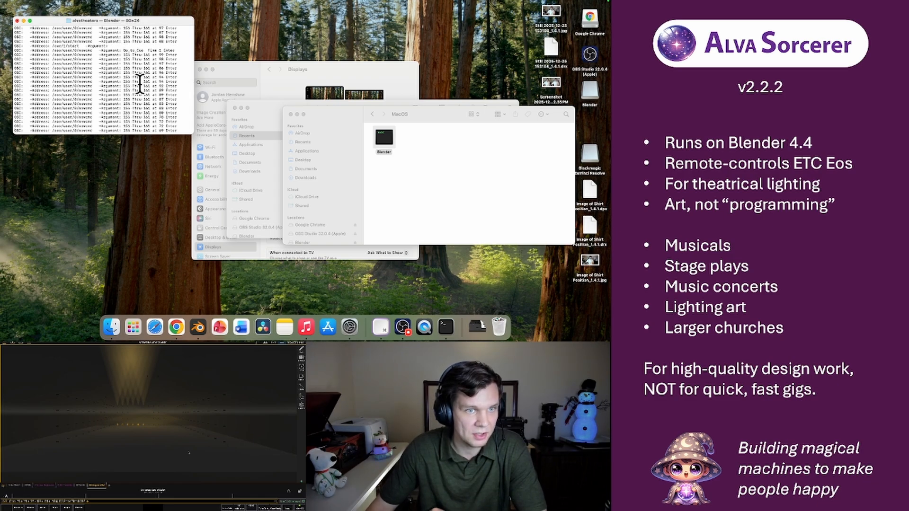
# Clear the OSC log in the Terminal window
pyautogui.click(140, 83)
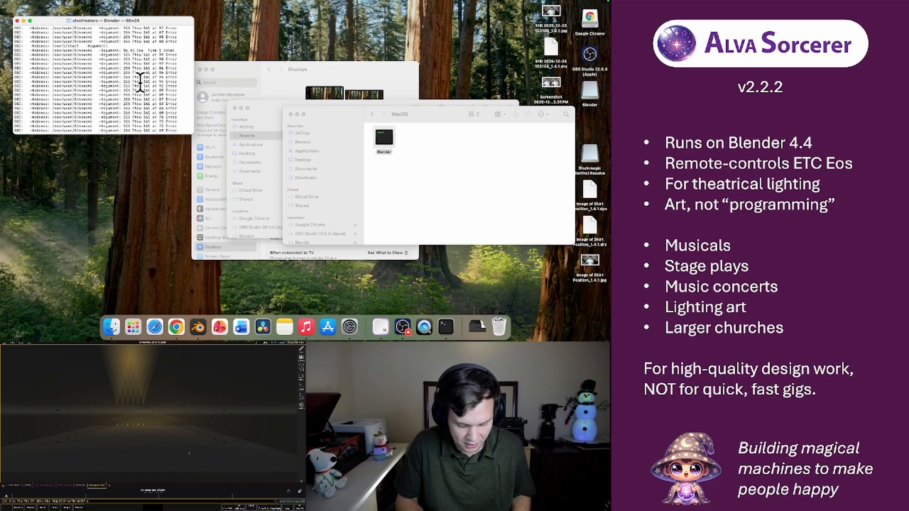
pyautogui.press('super+k')
pyautogui.click(139, 82)
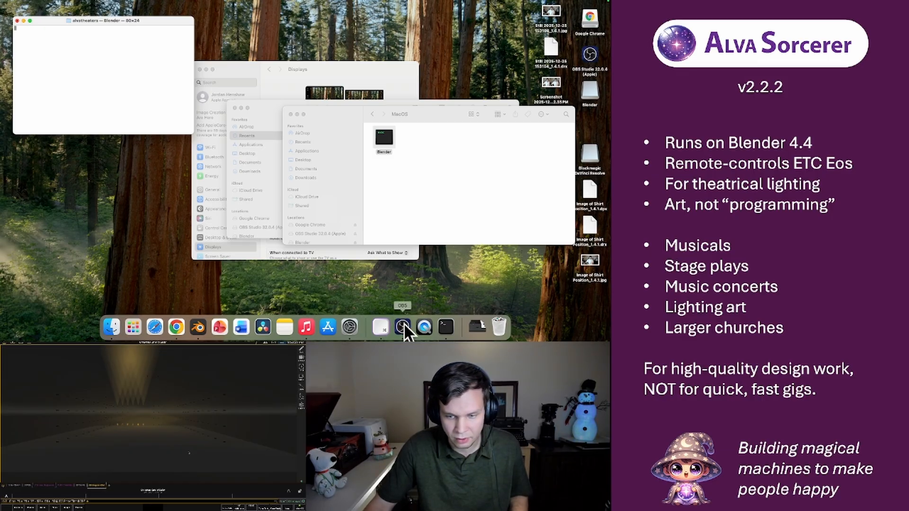
# Switch back to Blender and review the Service Mode debug options for OSC in the 3D View workspace
pyautogui.click(199, 328)
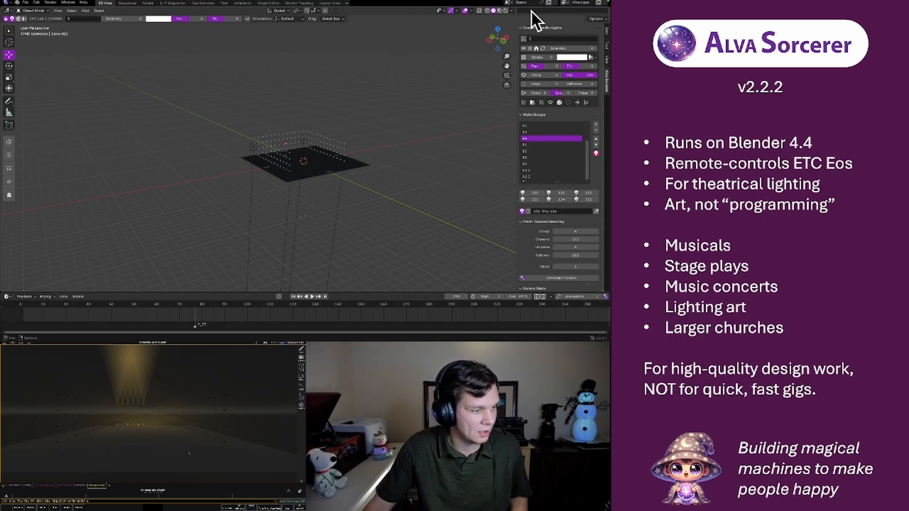
pyautogui.scroll(-1, 547, 116)
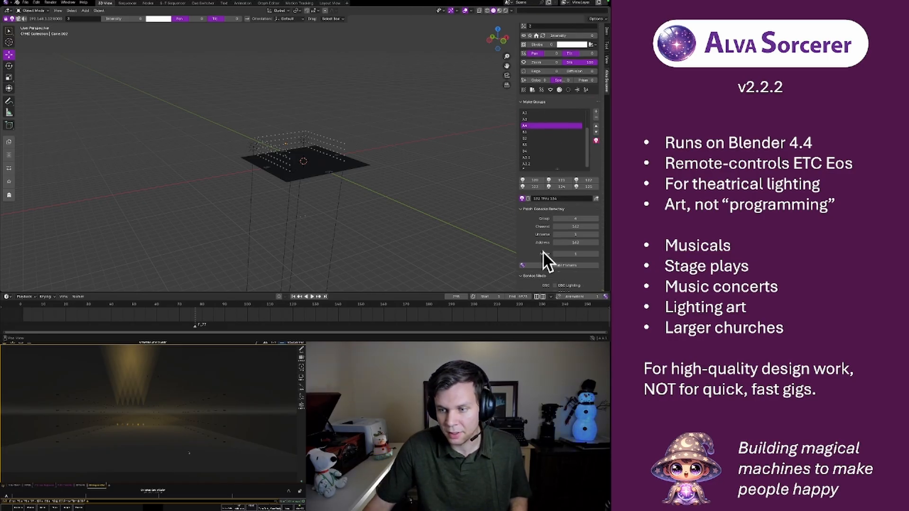
pyautogui.scroll(-10, 542, 269)
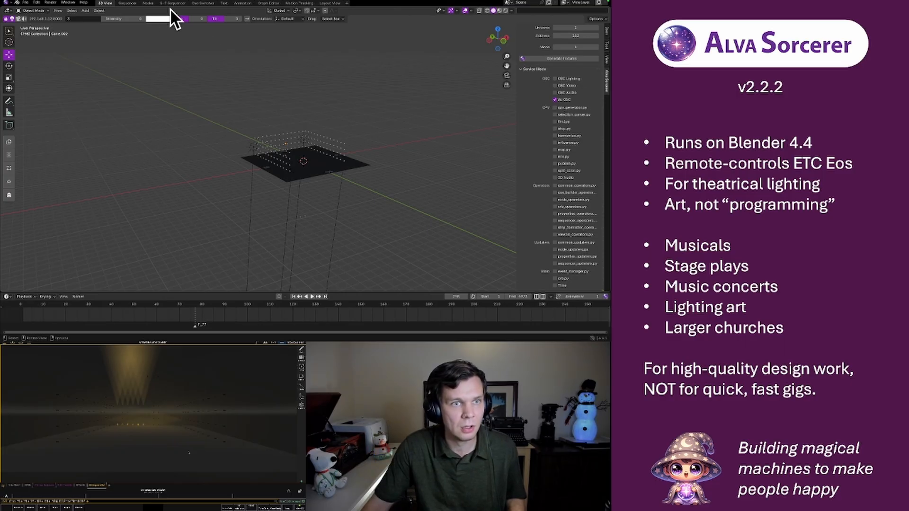
# Step backwards frame by frame through the Rows.001 strip in the Sequencer workspace to retest the light output
pyautogui.click(127, 3)
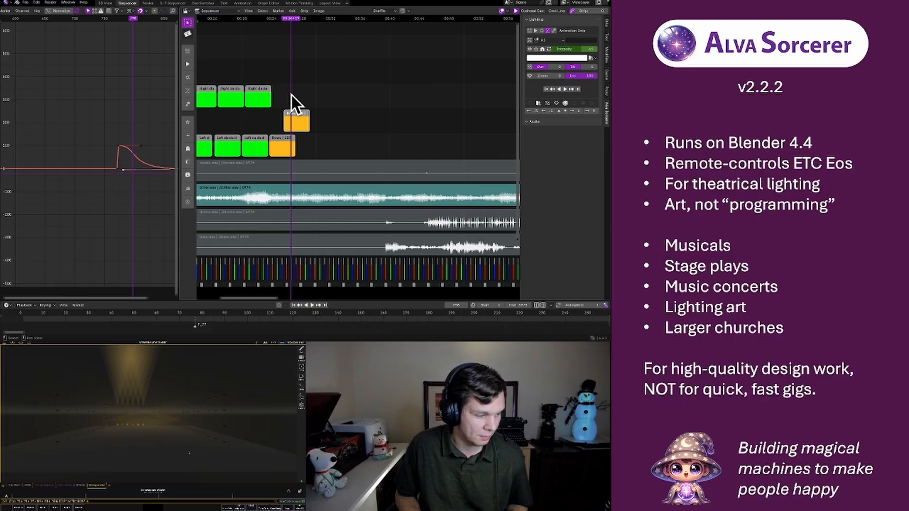
pyautogui.press('Left')
pyautogui.press('Left')
pyautogui.press('Left')
pyautogui.press('Left')
pyautogui.press('Left')
pyautogui.press('Left')
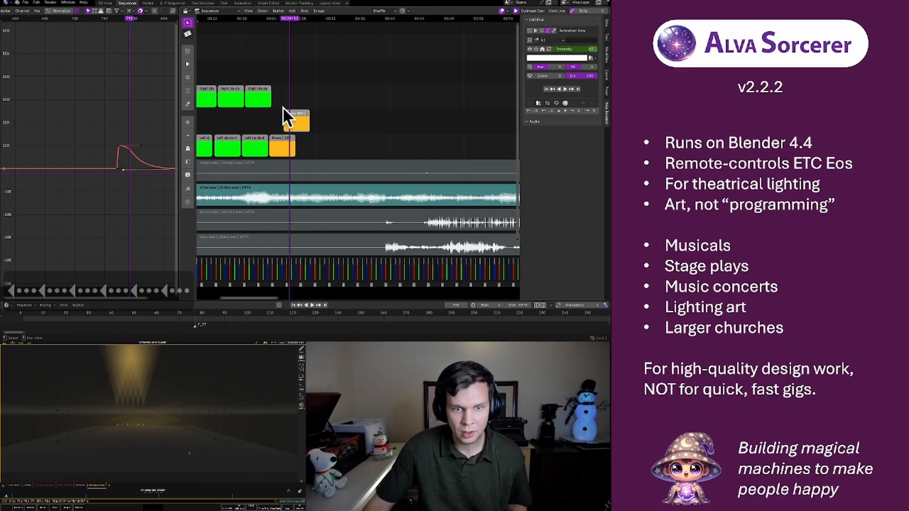
pyautogui.moveTo(402, 289)
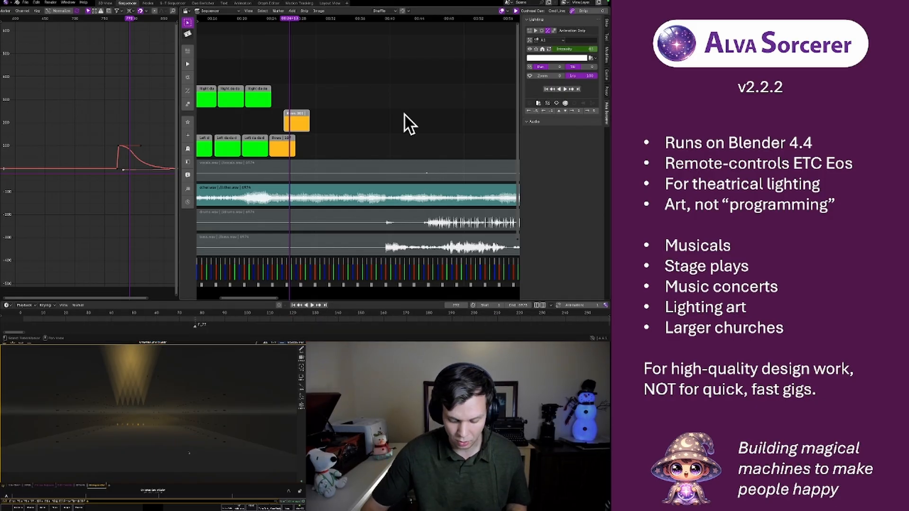
pyautogui.press('Left')
pyautogui.press('Left')
pyautogui.press('Left')
pyautogui.press('Left')
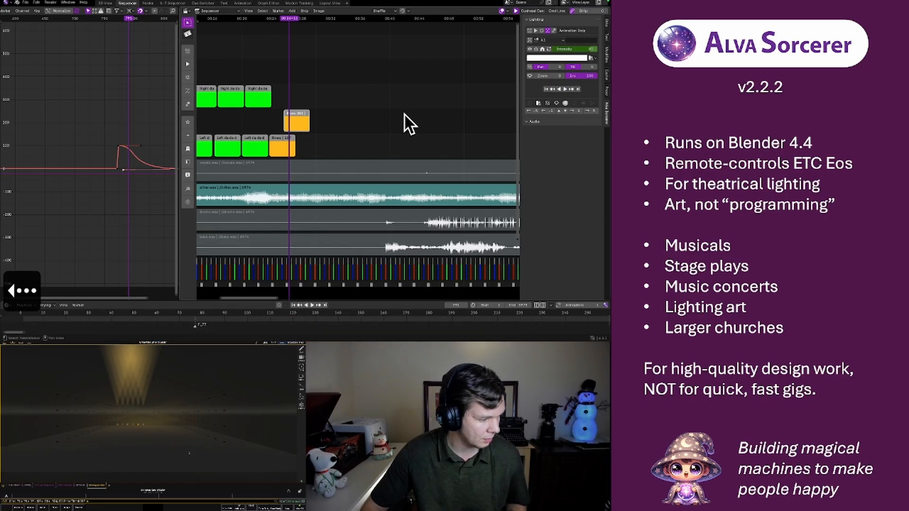
pyautogui.press('Left')
pyautogui.press('Left')
pyautogui.press('Left')
pyautogui.press('Left')
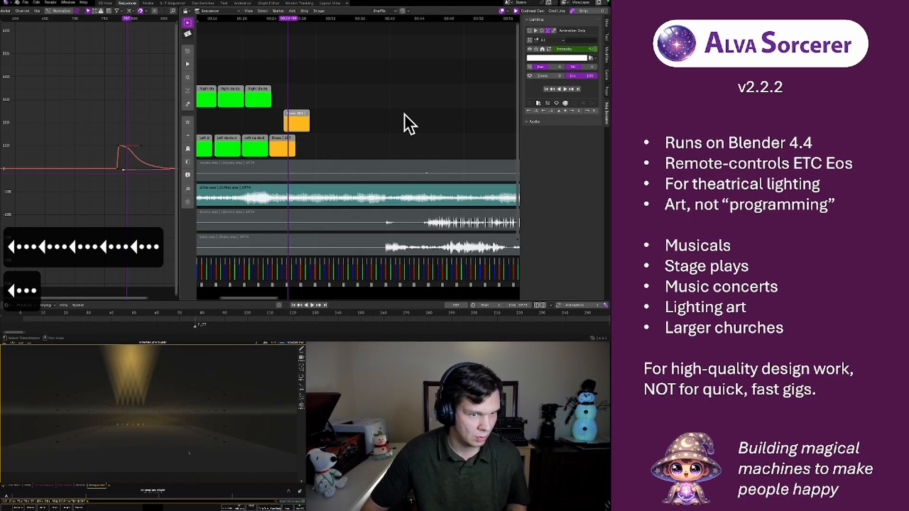
# Step back a few more frames in the Rows.001 strip and read the logged OSC messages in the Terminal window
pyautogui.press('Left')
pyautogui.press('Left')
pyautogui.press('Left')
pyautogui.press('Left')
pyautogui.press('Left')
pyautogui.press('Left')
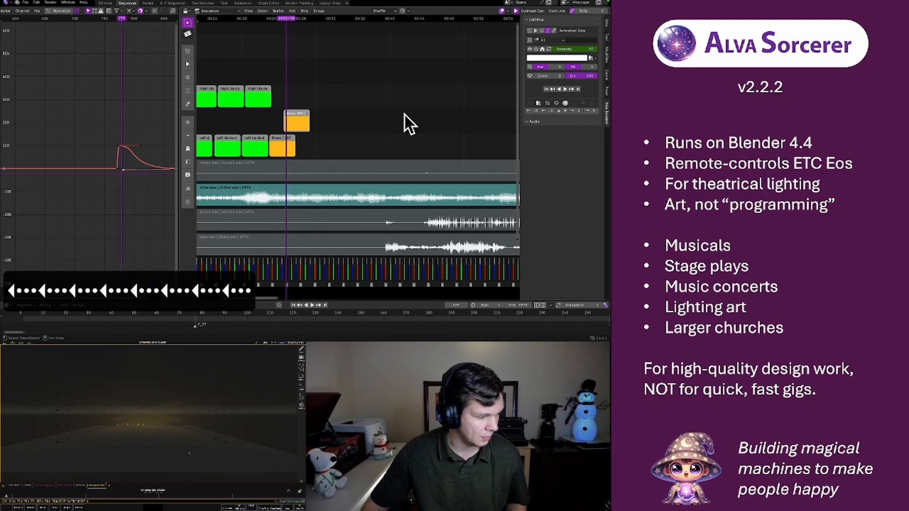
pyautogui.moveTo(273, 339)
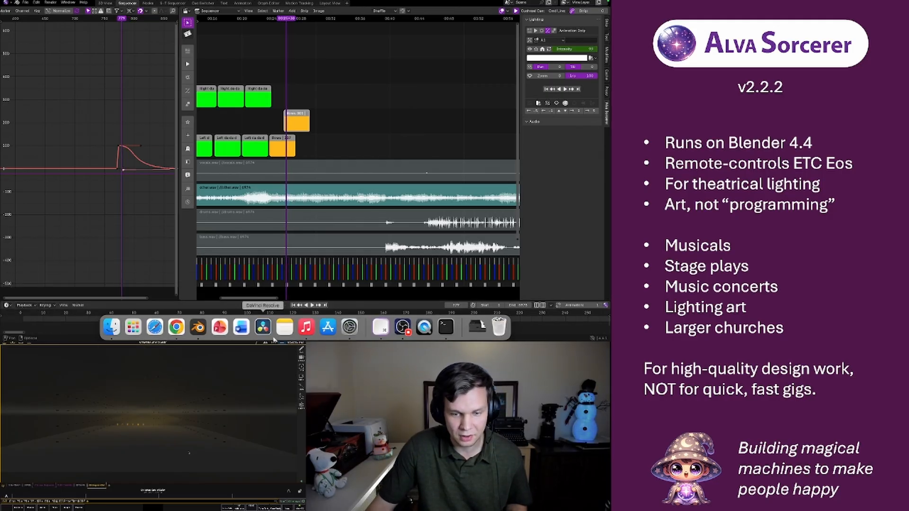
pyautogui.click(443, 326)
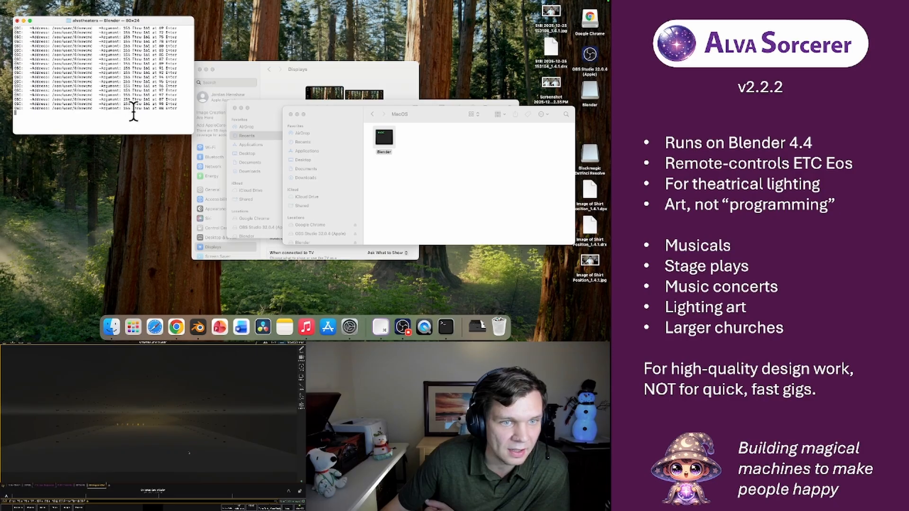
pyautogui.click(154, 111)
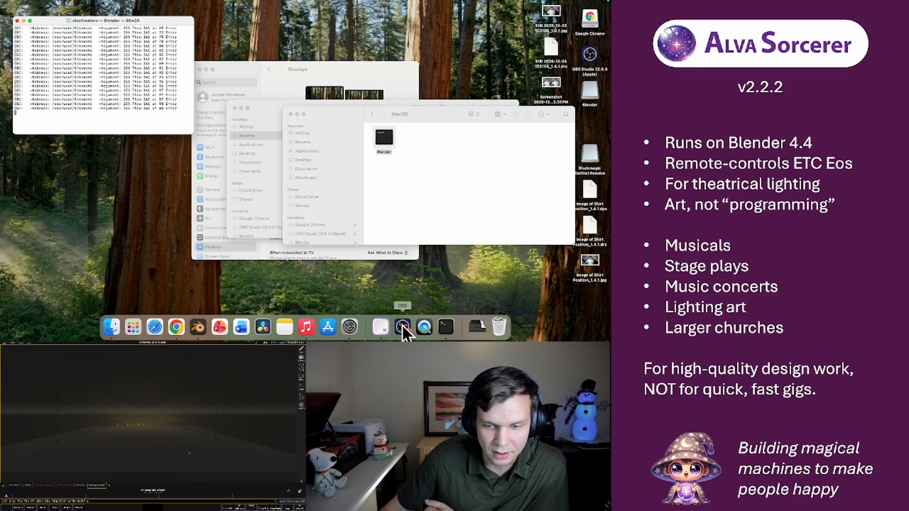
# Switch back to Blender's 3D View workspace and replace the enabled OSC debug option in Service Mode with the CPV generator one
pyautogui.click(197, 329)
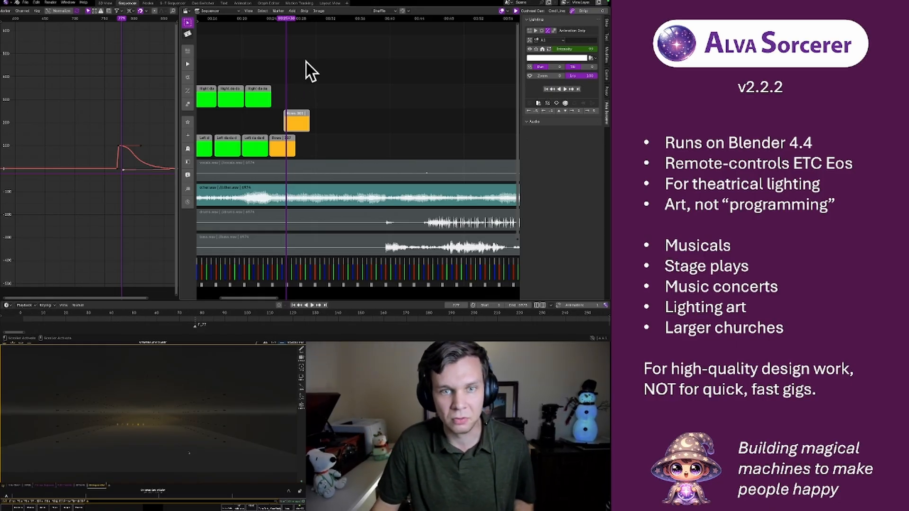
pyautogui.click(104, 4)
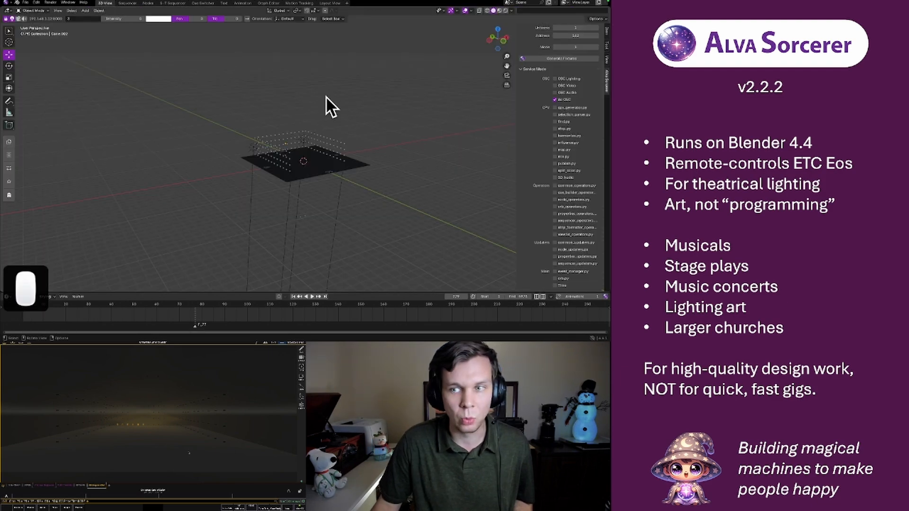
pyautogui.click(555, 100)
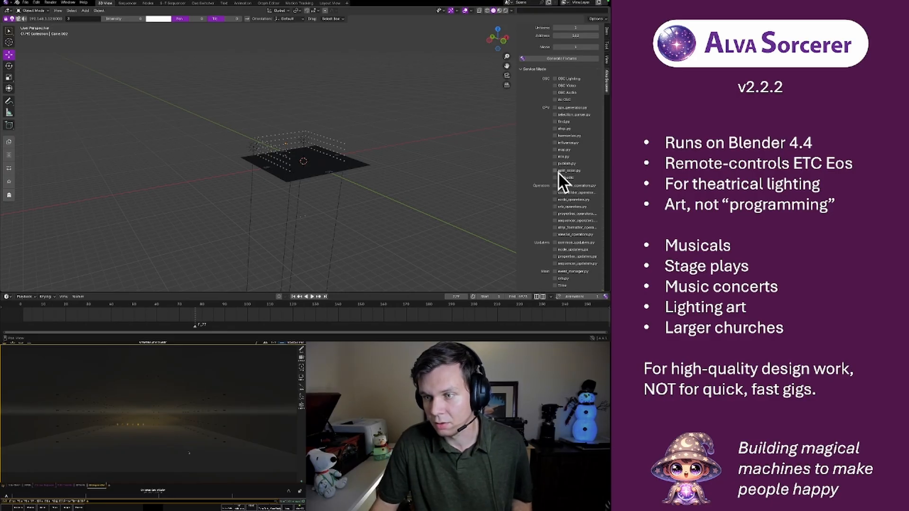
pyautogui.click(556, 108)
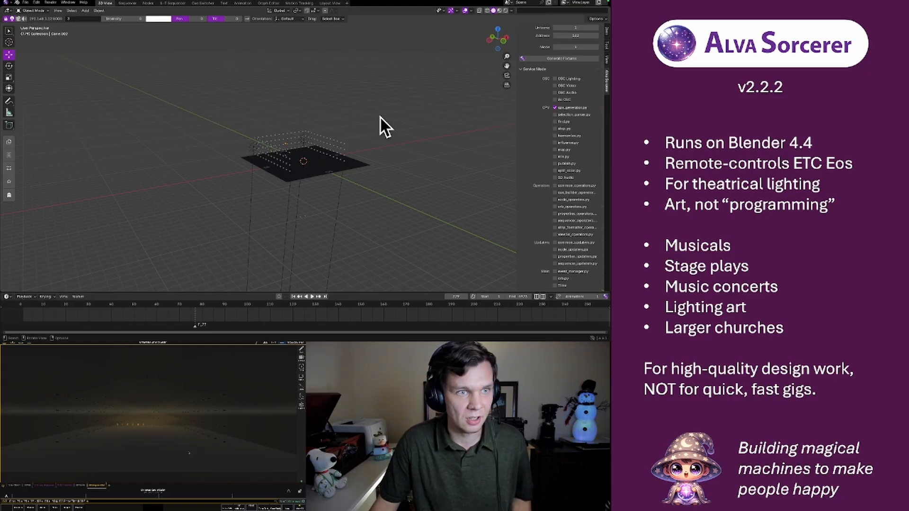
# Return to the Sequencer workspace, then switch to the Terminal window and clear its log
pyautogui.click(124, 4)
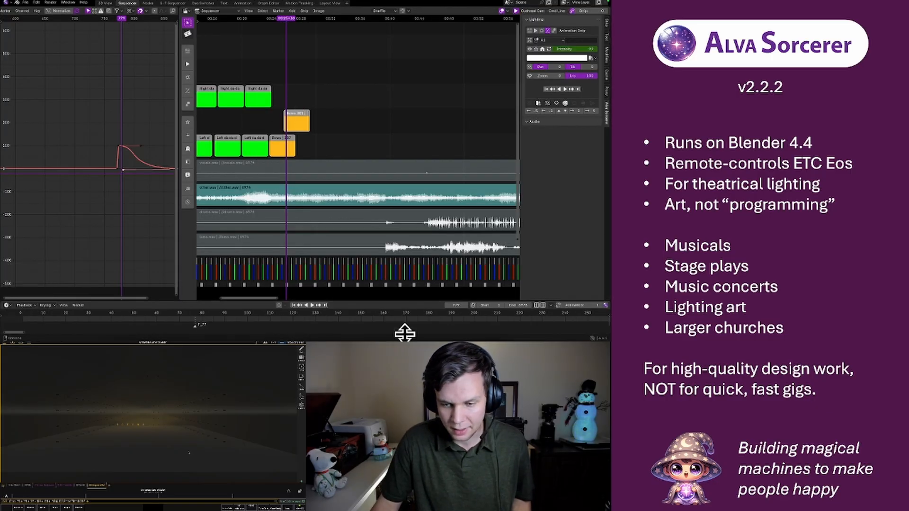
pyautogui.moveTo(418, 338)
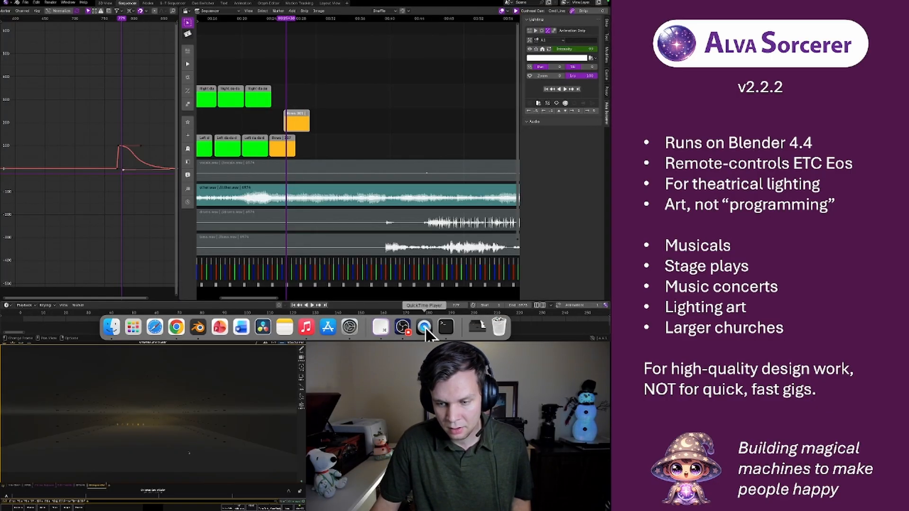
pyautogui.click(442, 328)
pyautogui.click(140, 112)
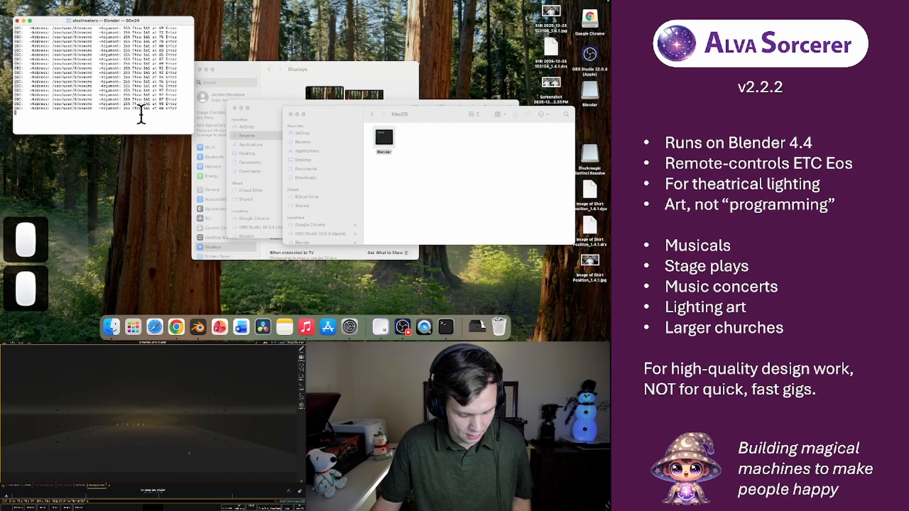
pyautogui.press('super+k')
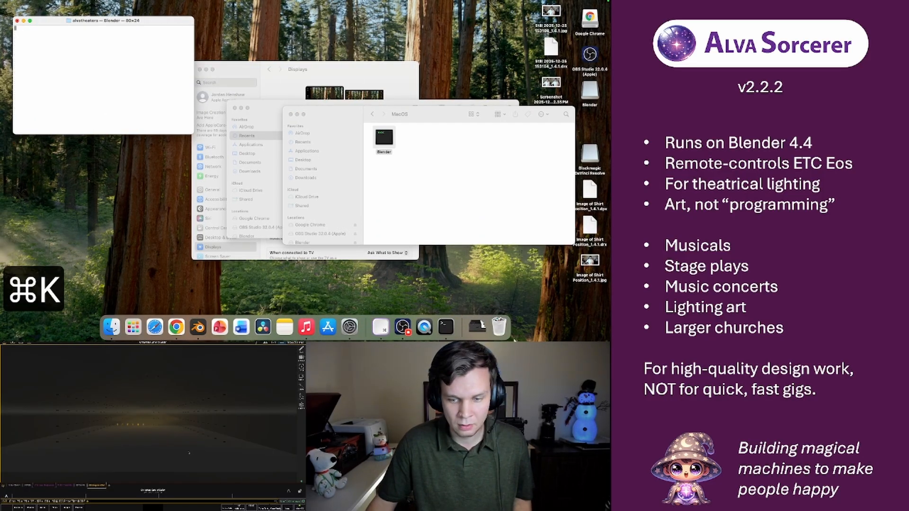
# Switch to Blender, step forward a few frames in the Rows.001 strip, and check the CPV updates logged in the Terminal window
pyautogui.click(197, 326)
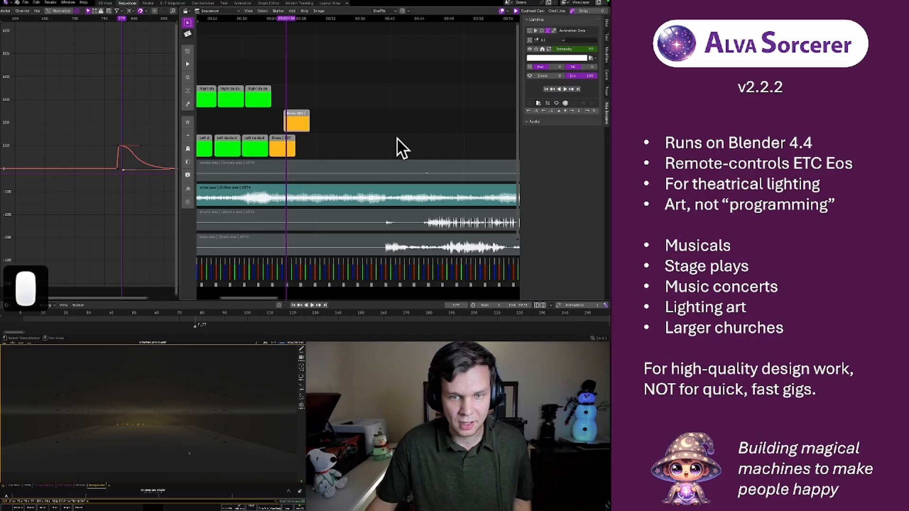
pyautogui.press('Right')
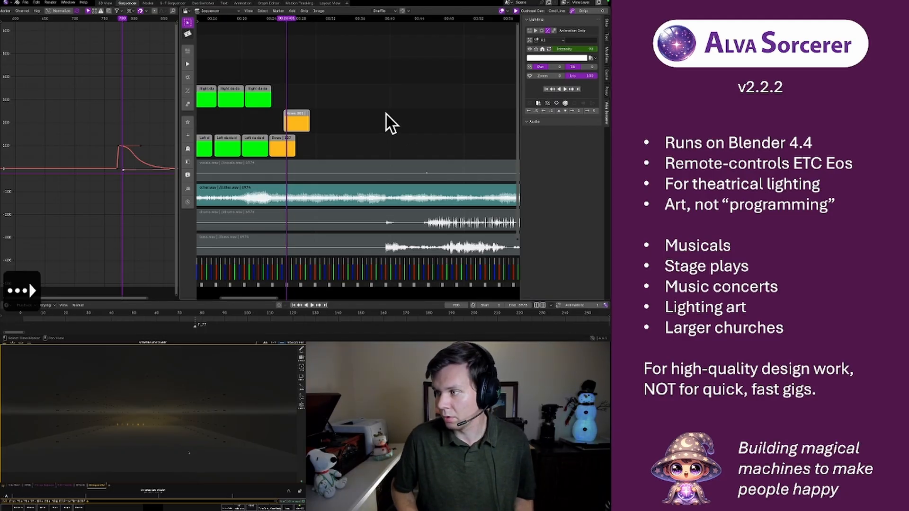
pyautogui.press('Right')
pyautogui.press('Right')
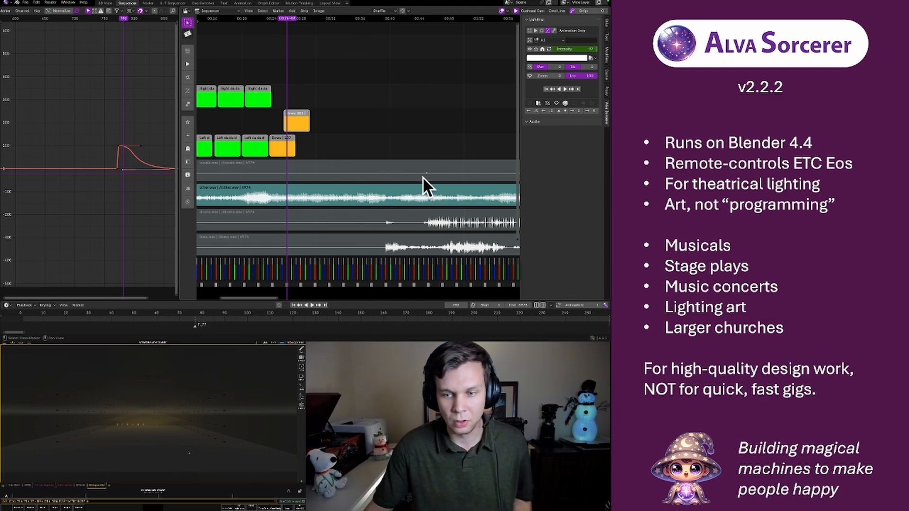
pyautogui.moveTo(405, 341)
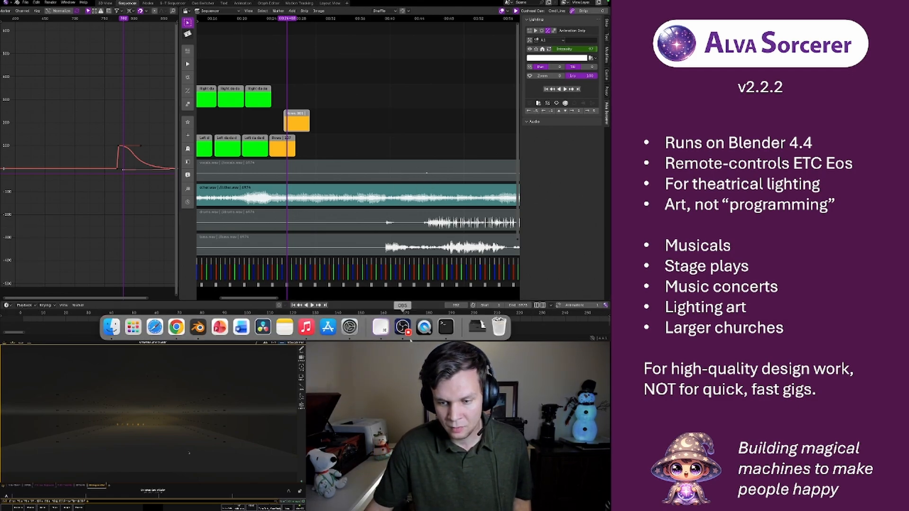
pyautogui.click(444, 326)
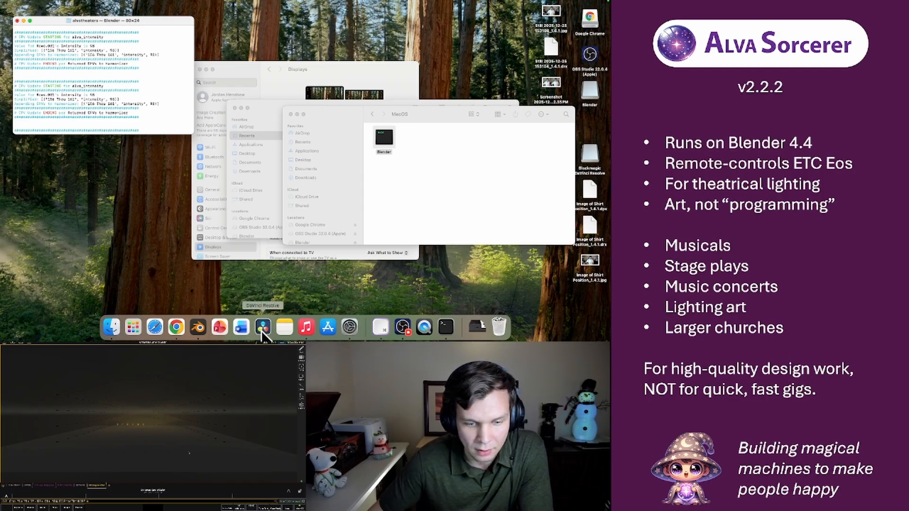
# Check the Rows.001 strip in Blender, then examine which strips and intensity values the CPV log lists in the Terminal window
pyautogui.click(198, 326)
pyautogui.click(296, 123)
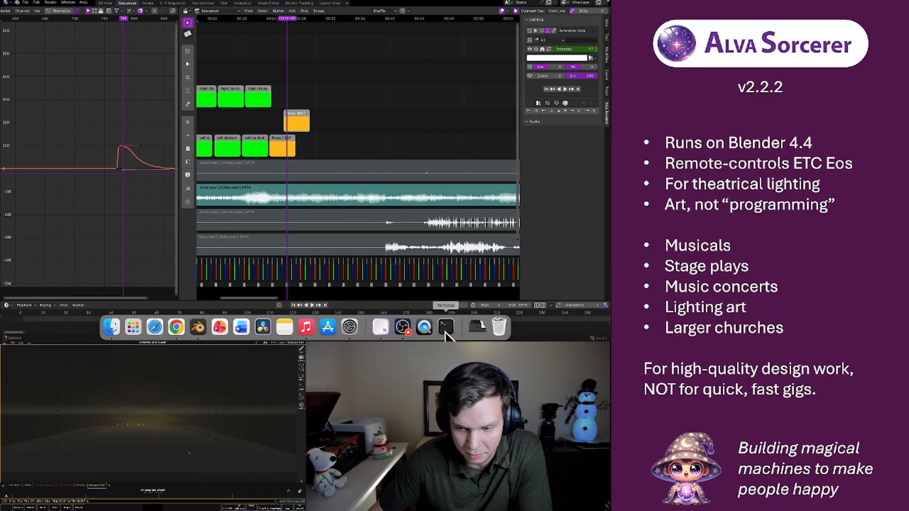
pyautogui.click(424, 327)
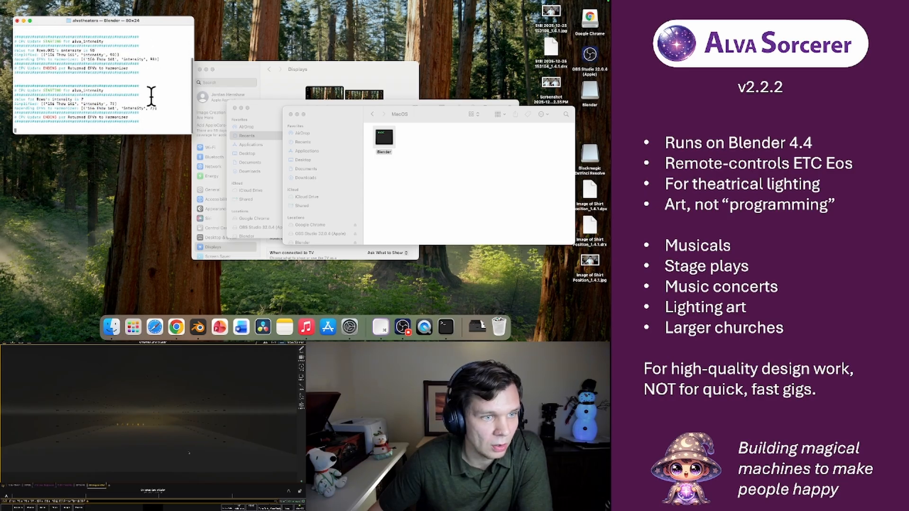
pyautogui.click(94, 108)
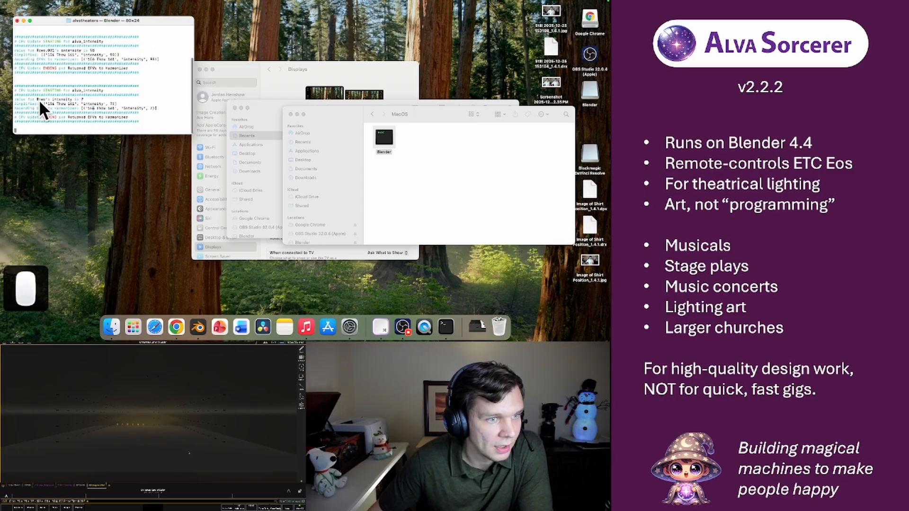
pyautogui.moveTo(37, 99); pyautogui.dragTo(47, 99)
pyautogui.click(61, 98)
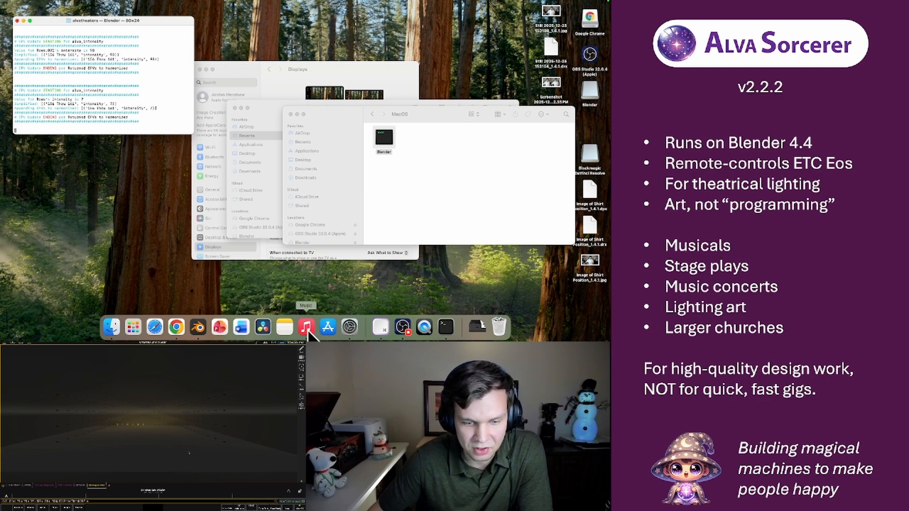
# Switch back to Blender and compare the target group and intensity curve of the overlapping Rows and Rows.001 strips
pyautogui.click(198, 327)
pyautogui.click(283, 146)
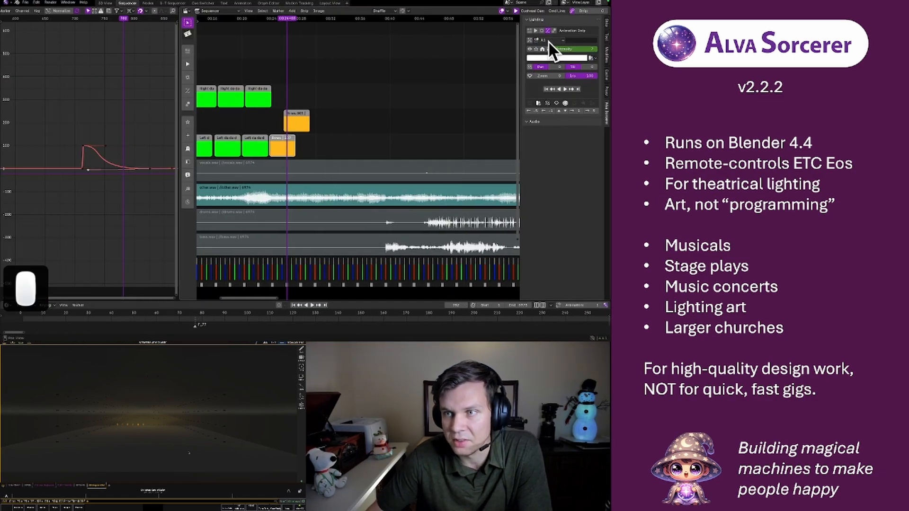
pyautogui.click(296, 123)
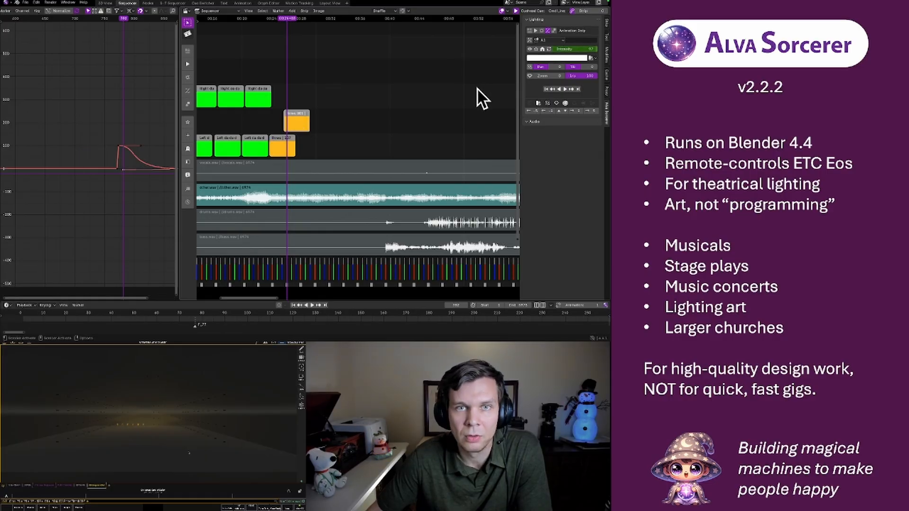
pyautogui.click(282, 146)
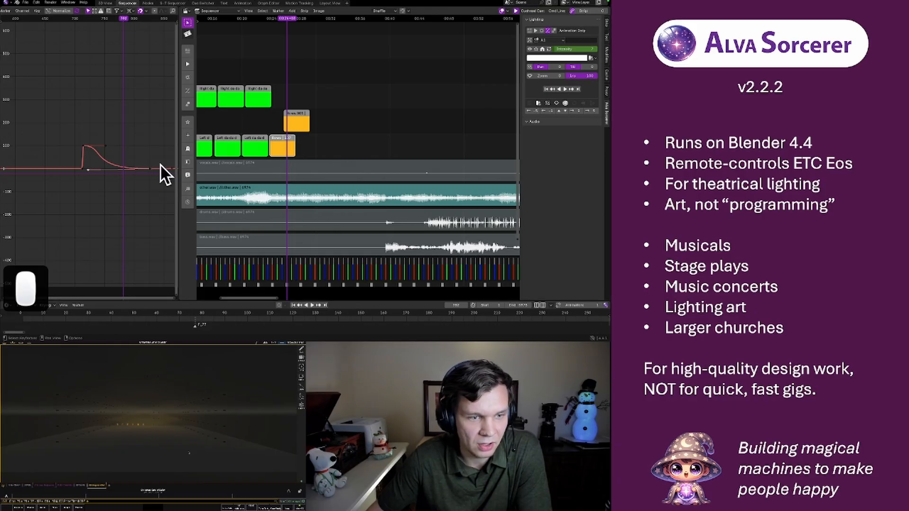
pyautogui.click(296, 118)
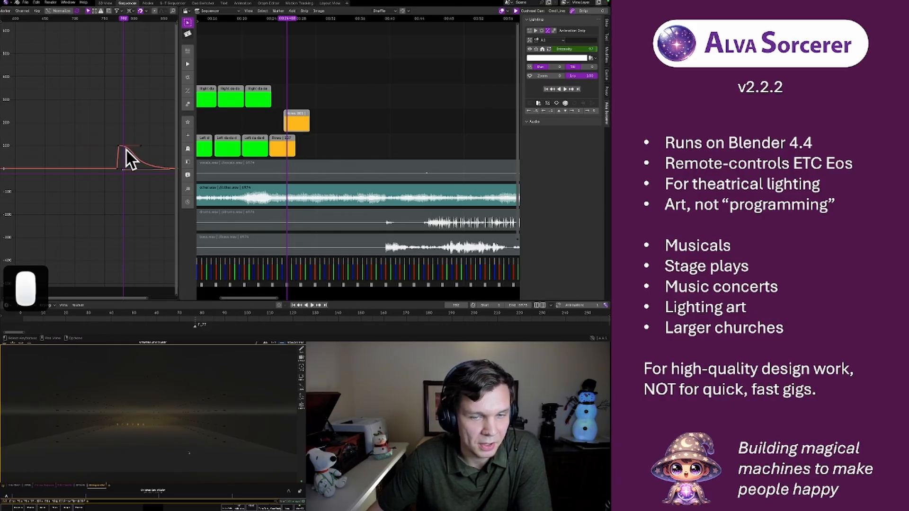
pyautogui.click(283, 142)
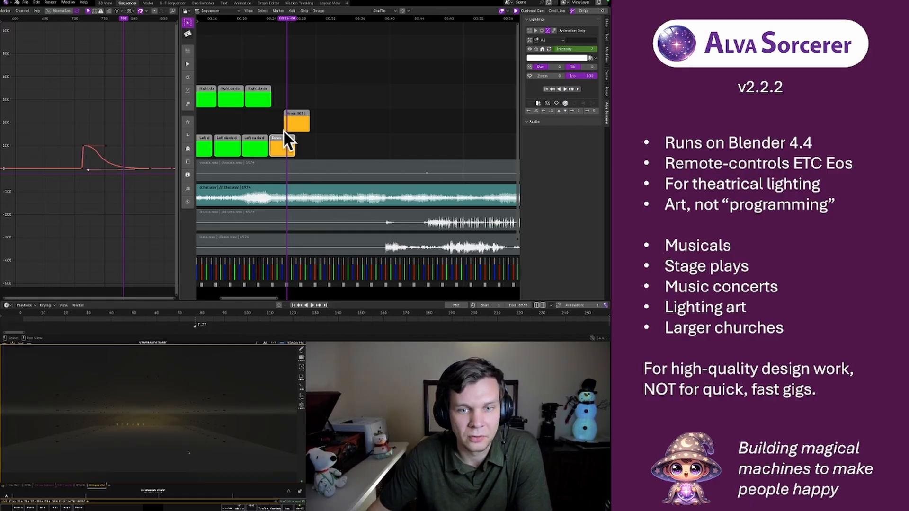
pyautogui.click(300, 121)
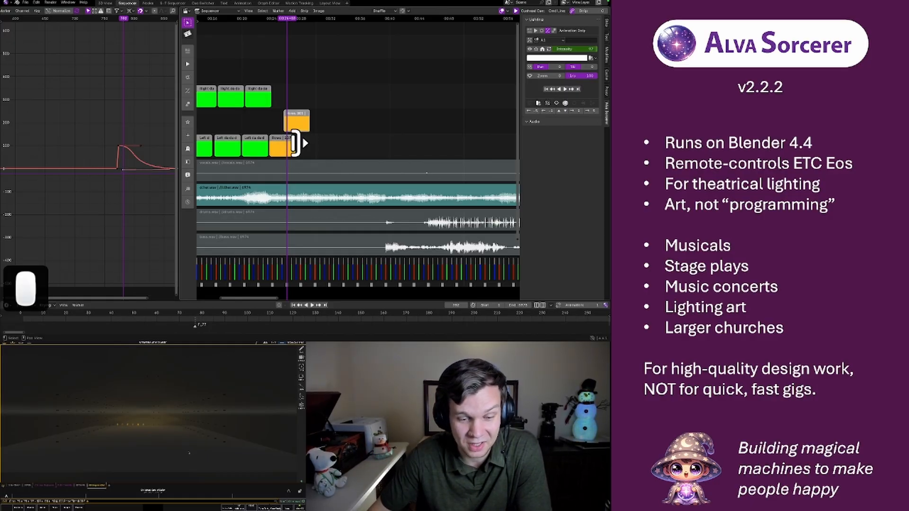
pyautogui.click(286, 146)
pyautogui.click(294, 121)
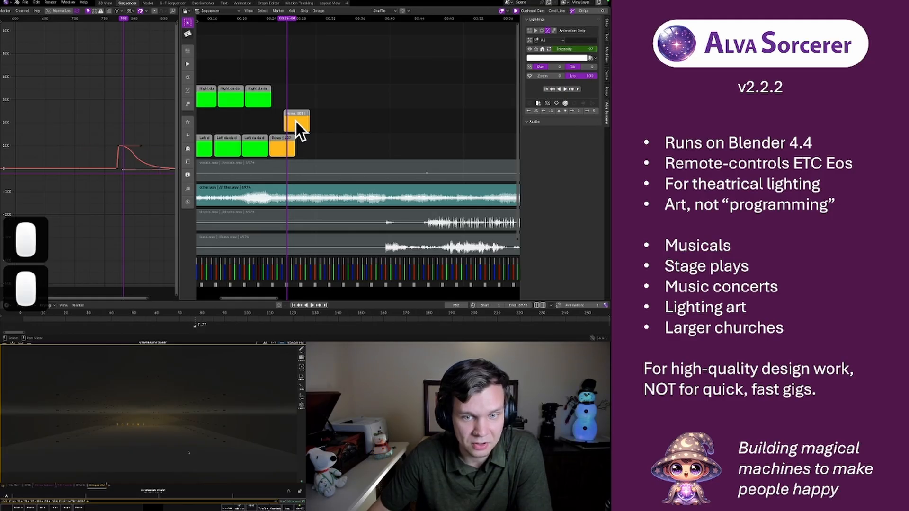
pyautogui.click(283, 147)
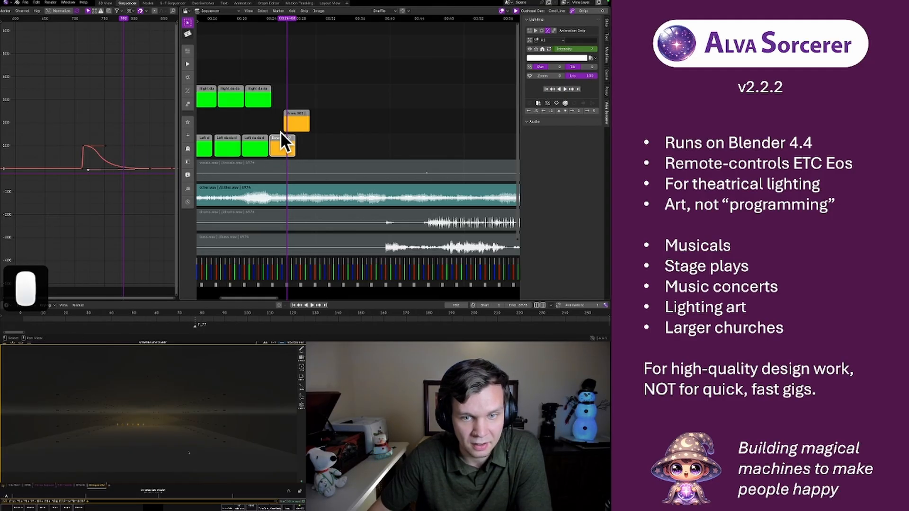
# Select the Rows.001 strip and choose a different light group as its target
pyautogui.click(295, 123)
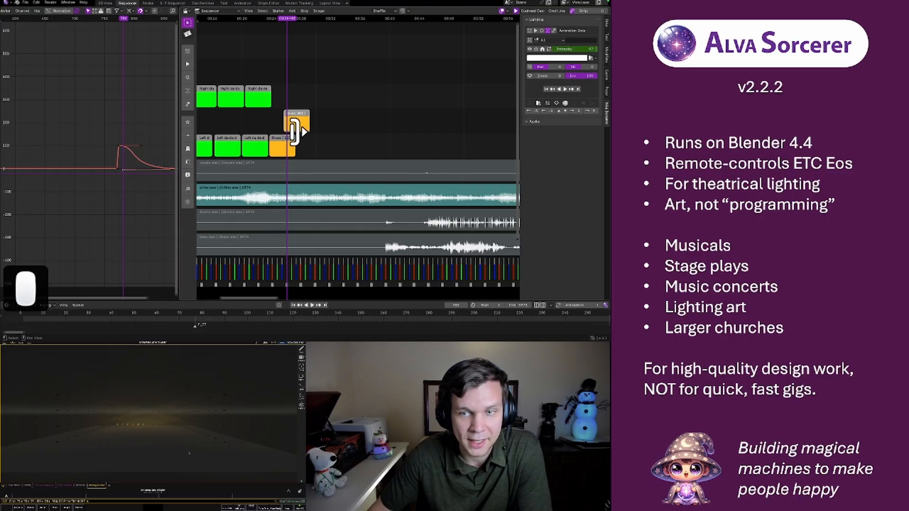
pyautogui.click(540, 39)
pyautogui.click(540, 90)
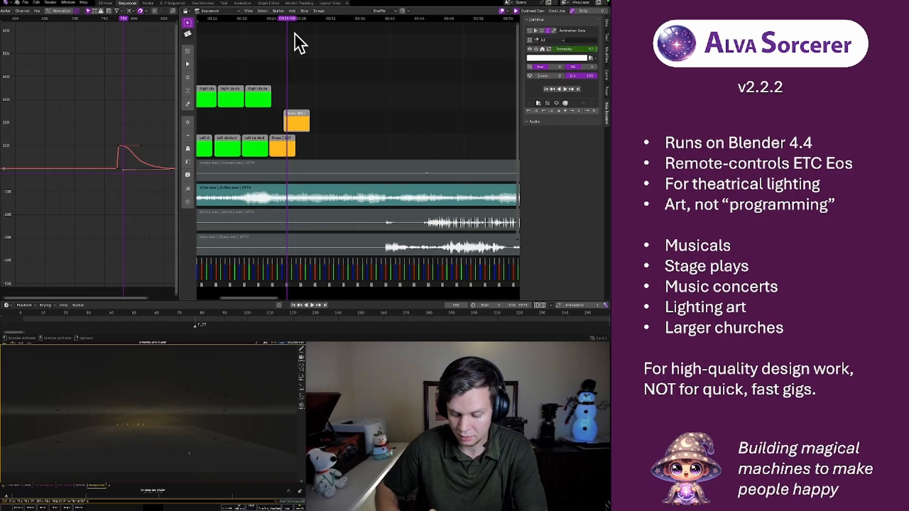
# Step backwards and forwards frame by frame through the Rows.001 strip to retest the flash and fade on the lights
pyautogui.press('Left')
pyautogui.press('Left')
pyautogui.press('Left')
pyautogui.press('Left')
pyautogui.press('Left')
pyautogui.press('Left')
pyautogui.press('Left')
pyautogui.press('Left')
pyautogui.press('Left')
pyautogui.press('Left')
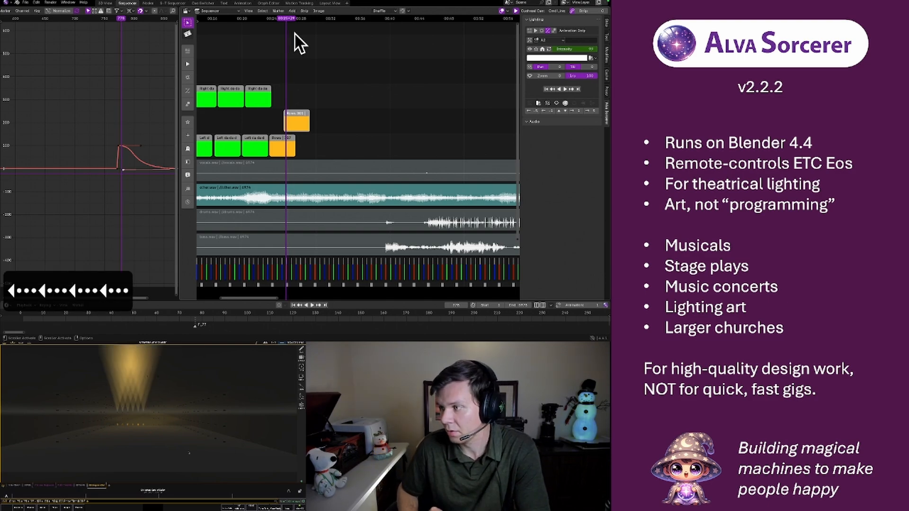
pyautogui.press('Right')
pyautogui.press('Right')
pyautogui.press('Right')
pyautogui.press('Right')
pyautogui.press('Right')
pyautogui.press('Right')
pyautogui.press('Right')
pyautogui.press('Right')
pyautogui.press('Right')
pyautogui.press('Right')
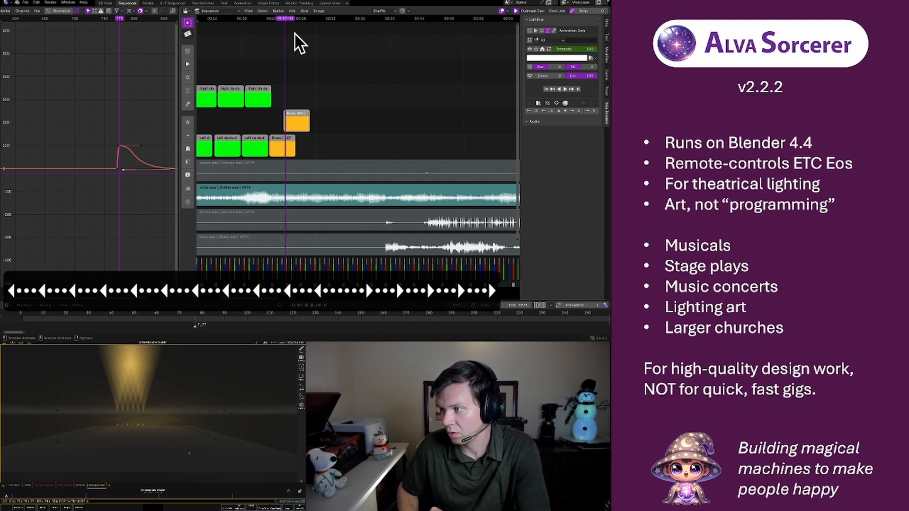
pyautogui.press('Right')
pyautogui.press('Right')
pyautogui.press('Right')
pyautogui.press('Right')
pyautogui.press('Right')
pyautogui.press('Right')
pyautogui.press('Right')
pyautogui.press('Right')
pyautogui.press('Right')
pyautogui.press('Right')
pyautogui.press('Right')
pyautogui.press('Right')
pyautogui.press('Right')
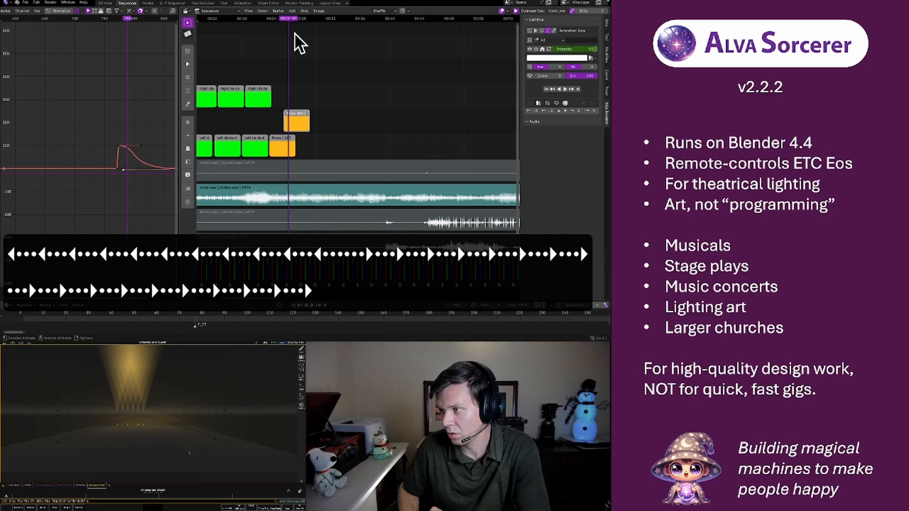
pyautogui.press('Right')
pyautogui.press('Right')
pyautogui.press('Right')
pyautogui.press('Right')
pyautogui.press('Right')
pyautogui.press('Right')
pyautogui.press('Right')
pyautogui.press('Right')
pyautogui.press('Right')
pyautogui.press('Right')
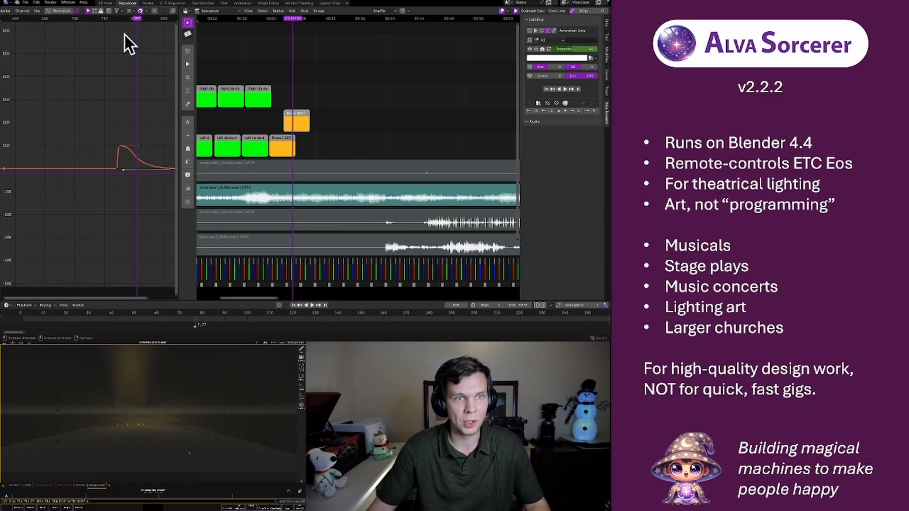
# Turn off the cpv_generator.py log option in Service Mode and enter "debug" to hide the Service Mode section
pyautogui.click(106, 3)
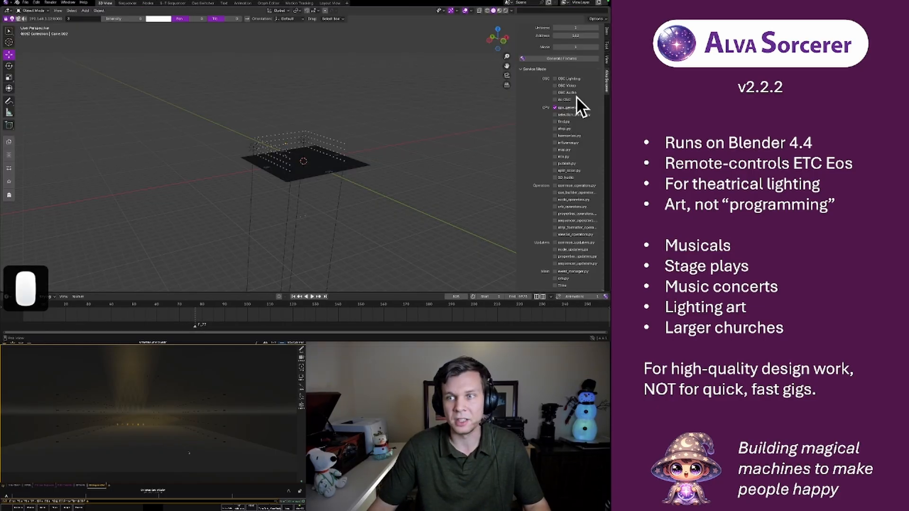
pyautogui.click(555, 108)
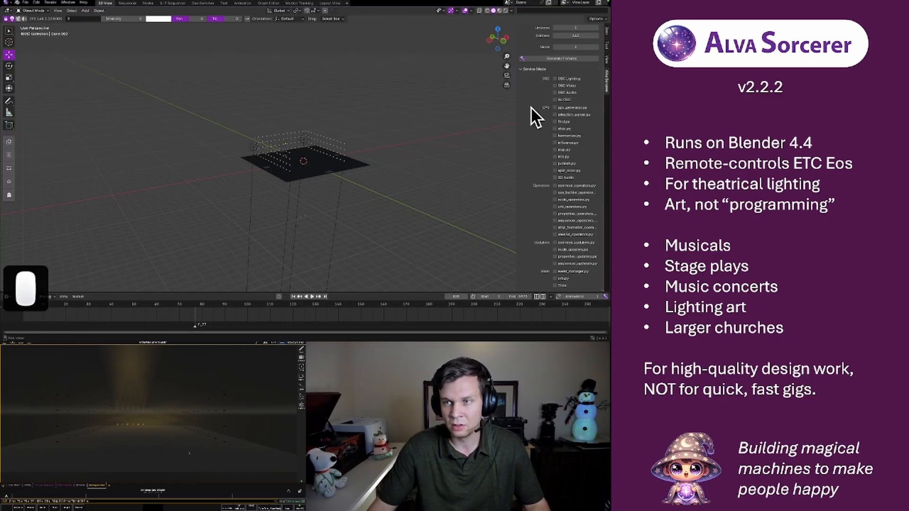
pyautogui.scroll(6, 537, 99)
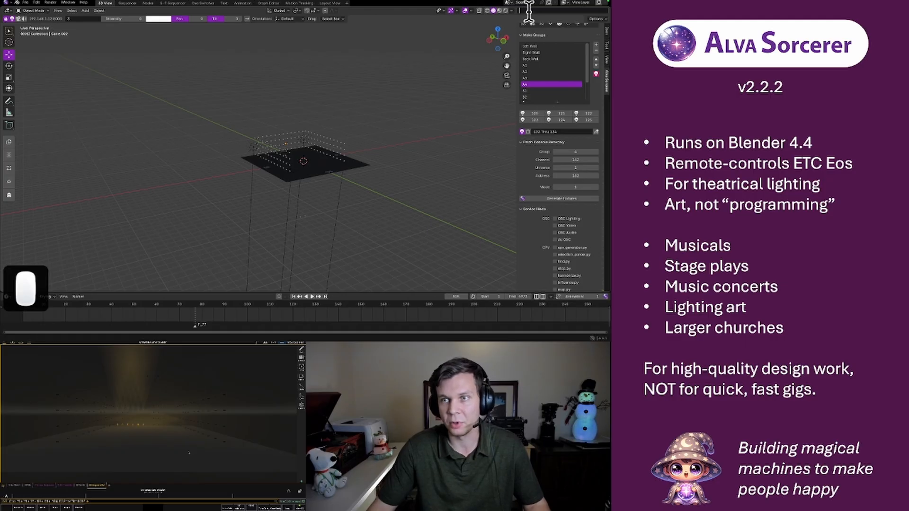
pyautogui.write('debu')
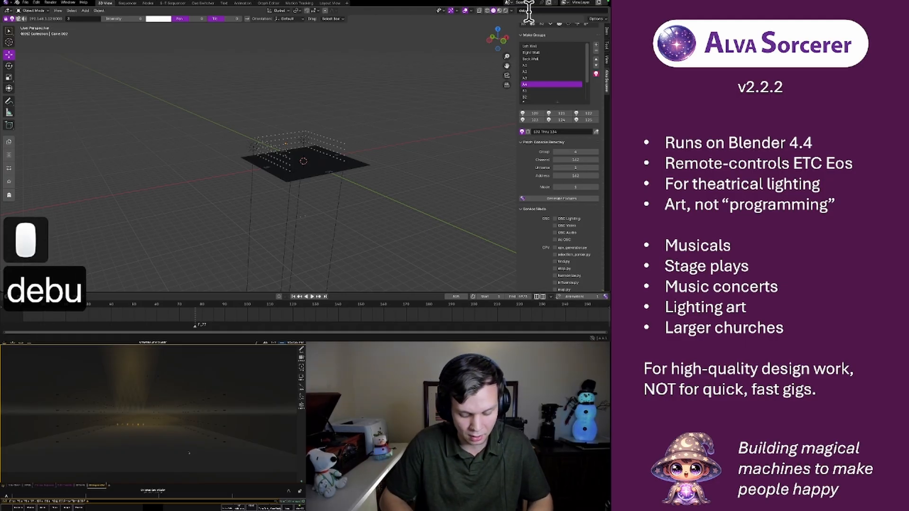
pyautogui.write('g')
pyautogui.press('Return')
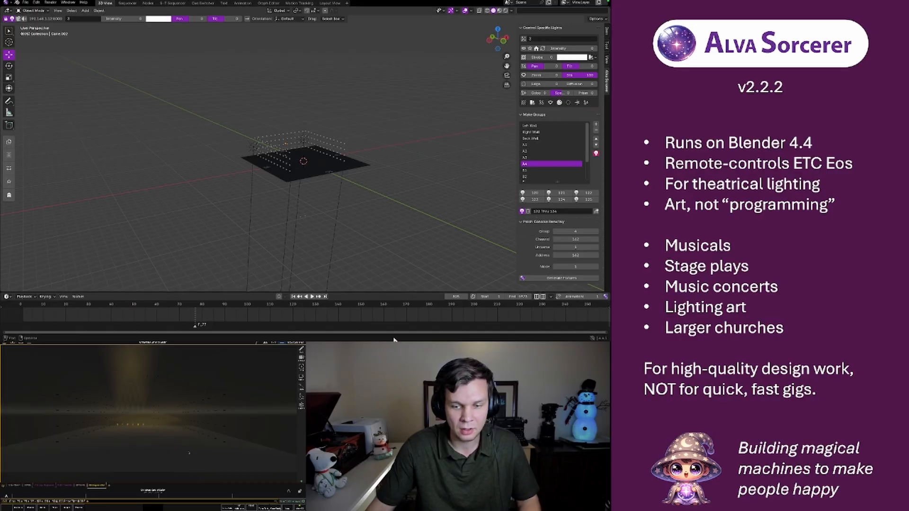
# Switch to the Terminal window, clear the accumulated CPV log and return to Blender
pyautogui.moveTo(403, 339)
pyautogui.click(441, 328)
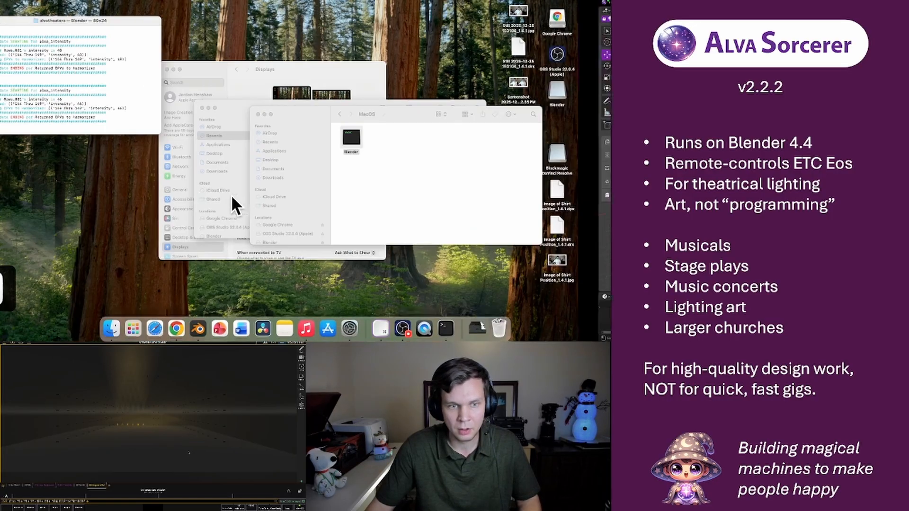
pyautogui.click(152, 122)
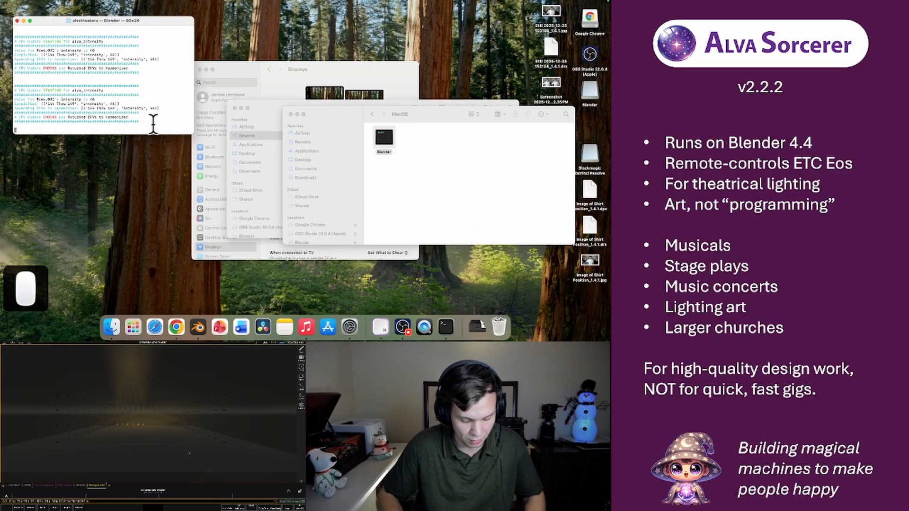
pyautogui.press('super+k')
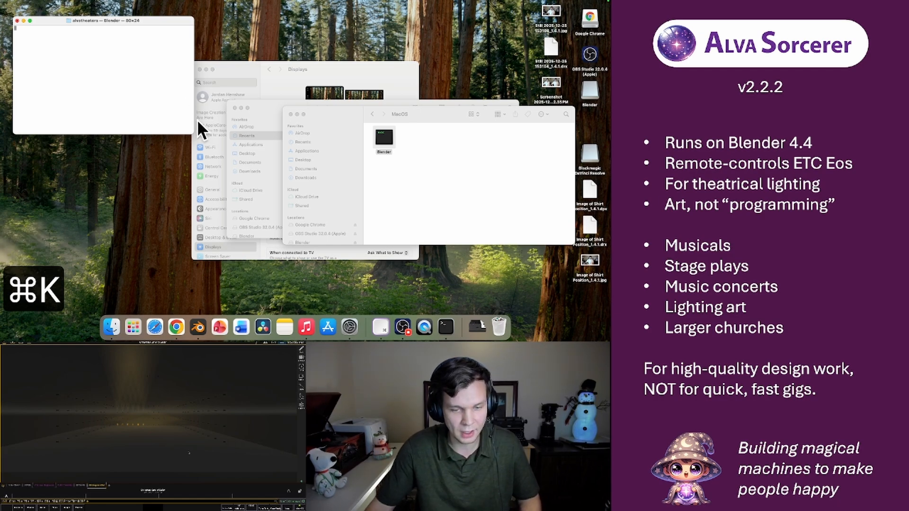
pyautogui.click(198, 326)
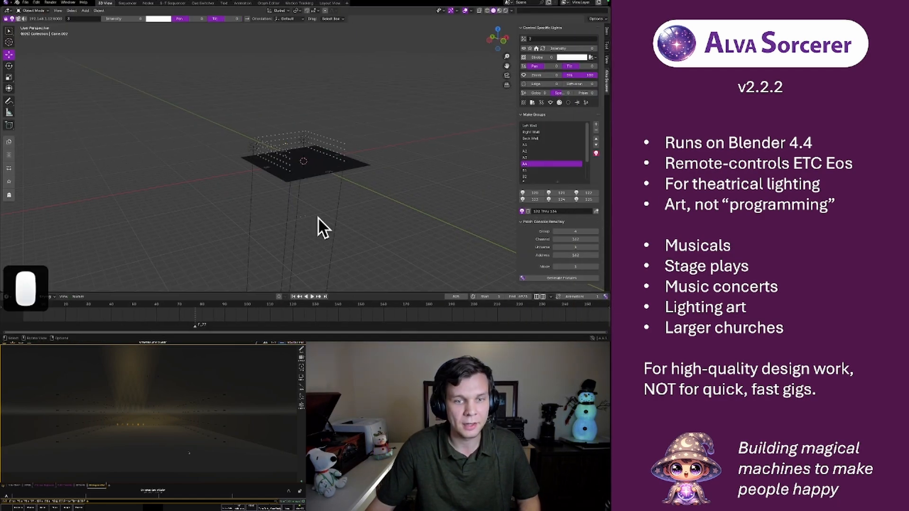
pyautogui.click(112, 326)
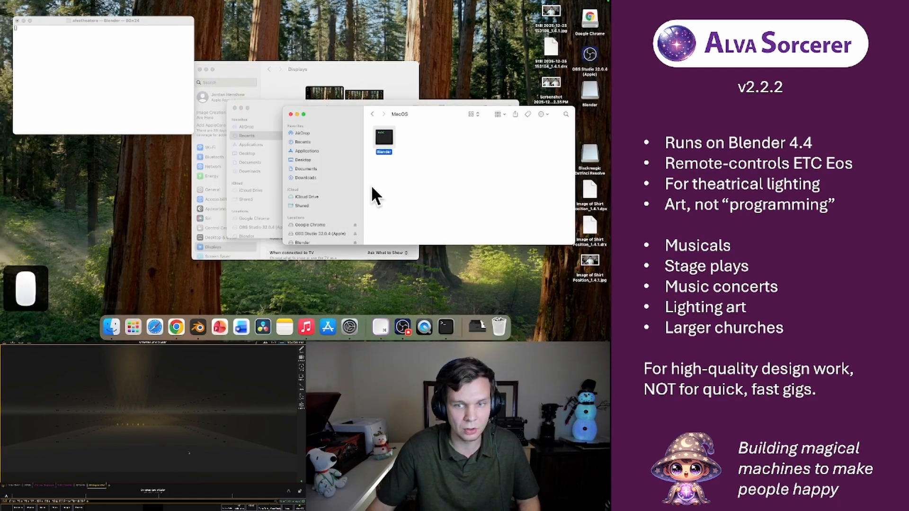
pyautogui.click(104, 59)
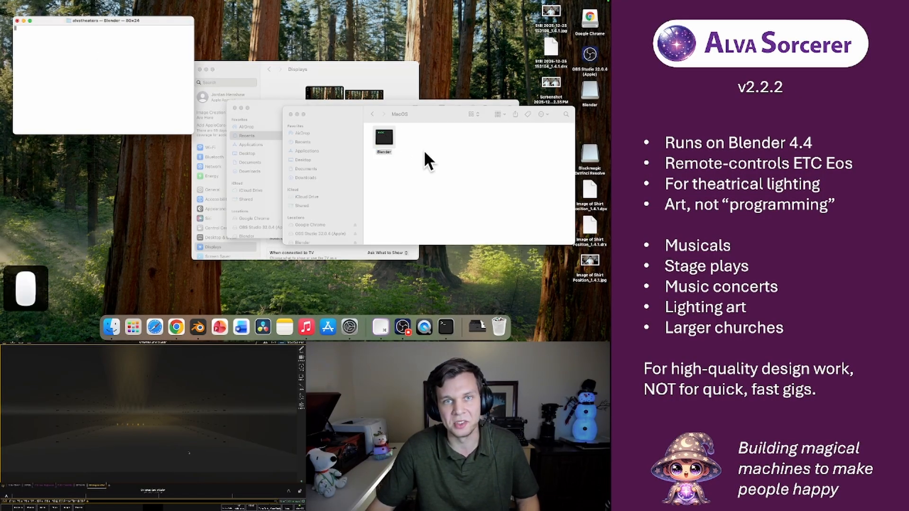
pyautogui.click(202, 327)
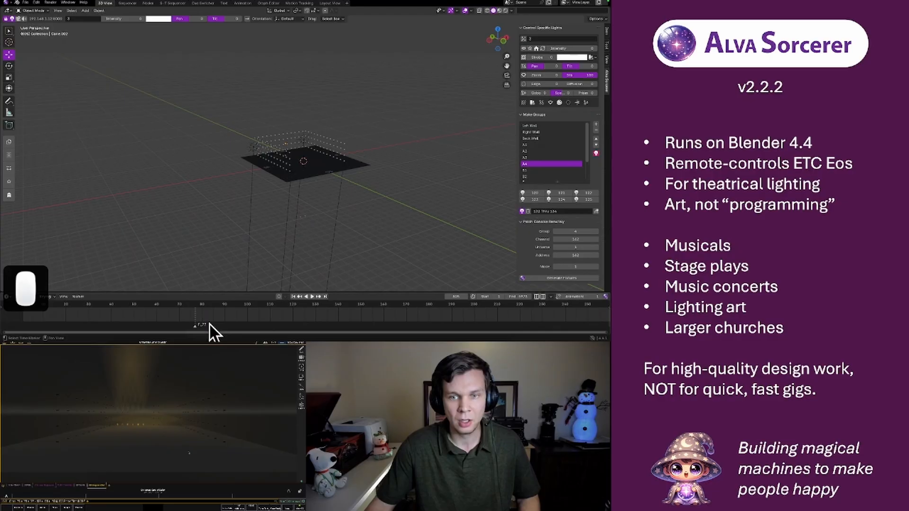
# Duplicate the Rows.001 strip one channel up and slightly later in the sequence, and assign the copy a different light group
pyautogui.click(127, 3)
pyautogui.click(296, 115)
pyautogui.hotkey('shift', 'd')
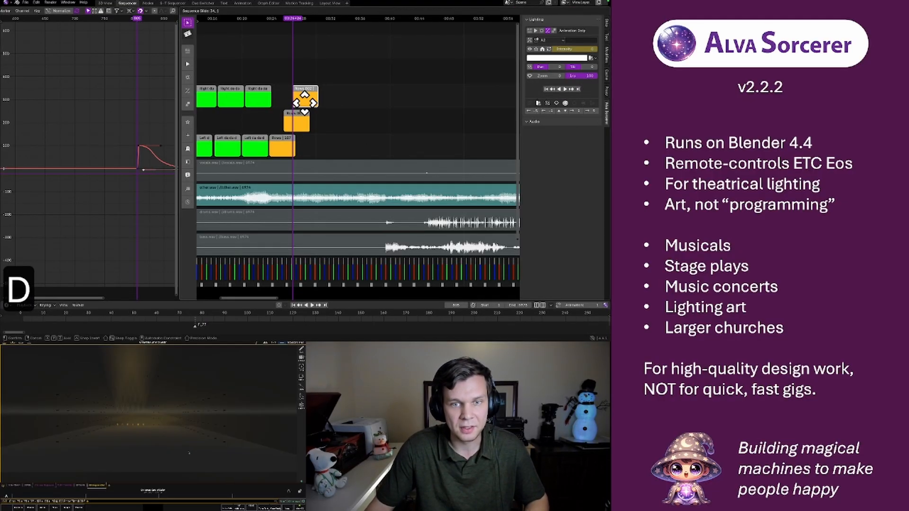
pyautogui.click(307, 100)
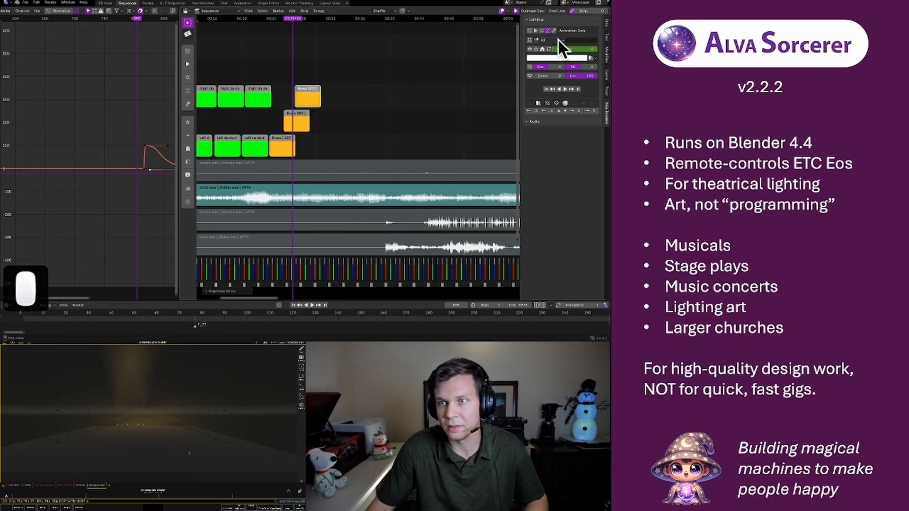
pyautogui.click(557, 40)
pyautogui.click(541, 139)
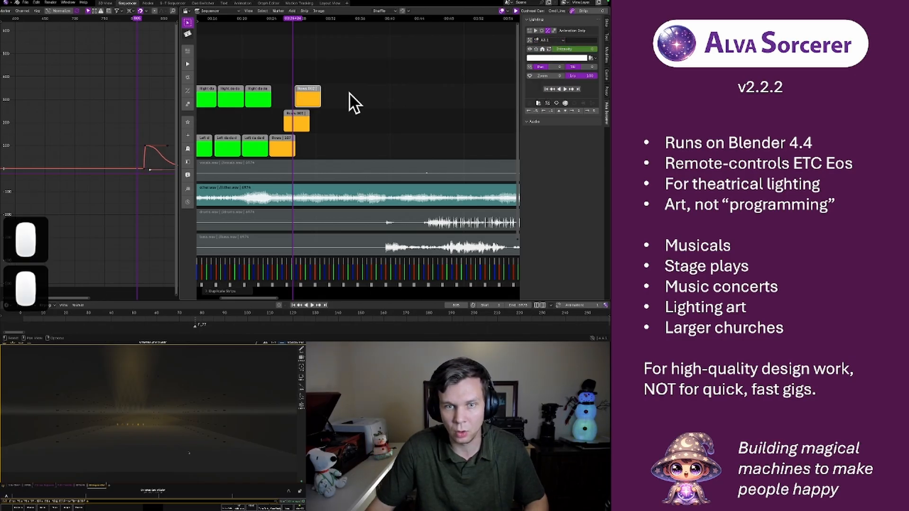
# Duplicate the Rows.002 strip into the channel directly above it and choose the copy's target light group
pyautogui.hotkey('shift', 'd')
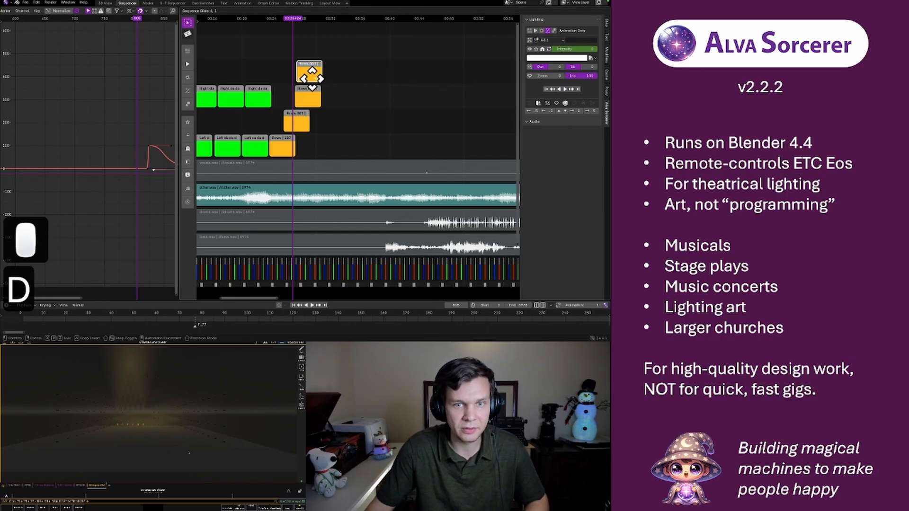
pyautogui.click(310, 76)
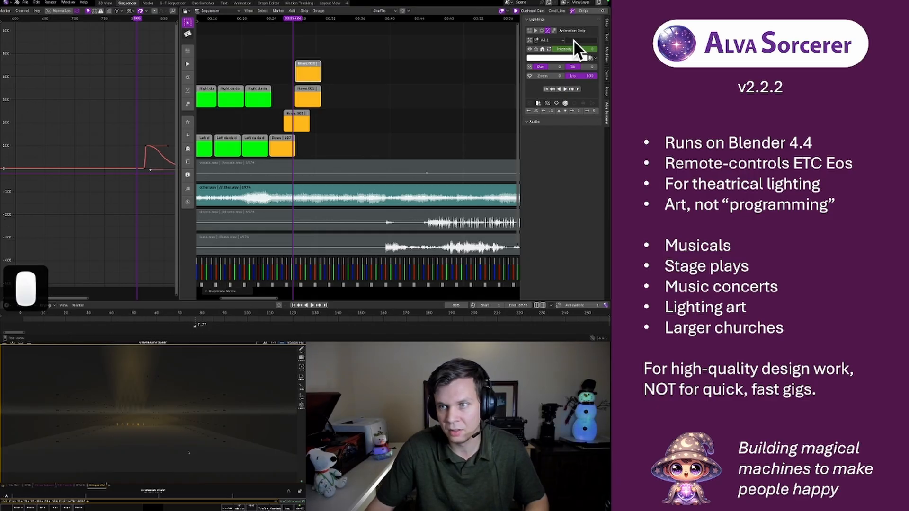
pyautogui.click(553, 42)
pyautogui.click(547, 146)
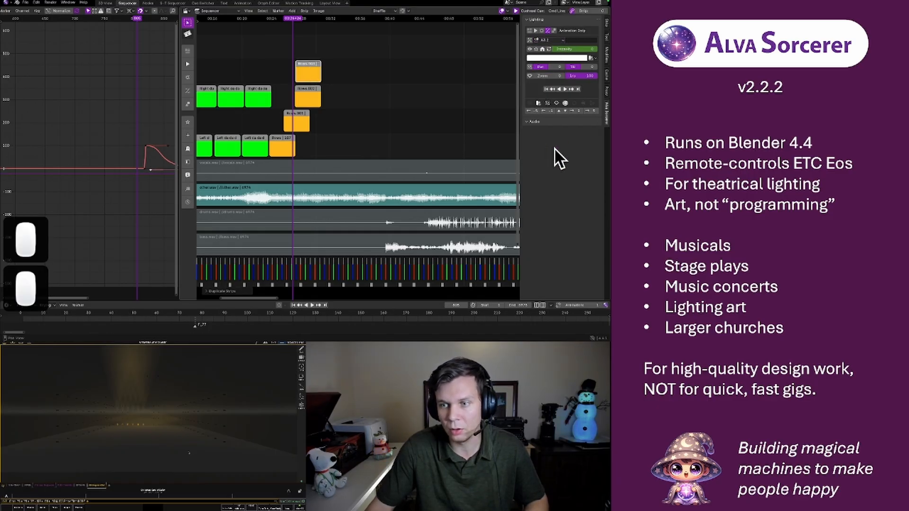
# Duplicate the Rows.001 strip into the empty channel above the stack, starting after Rows.003, and choose another light group for it
pyautogui.click(299, 115)
pyautogui.hotkey('shift', 'd')
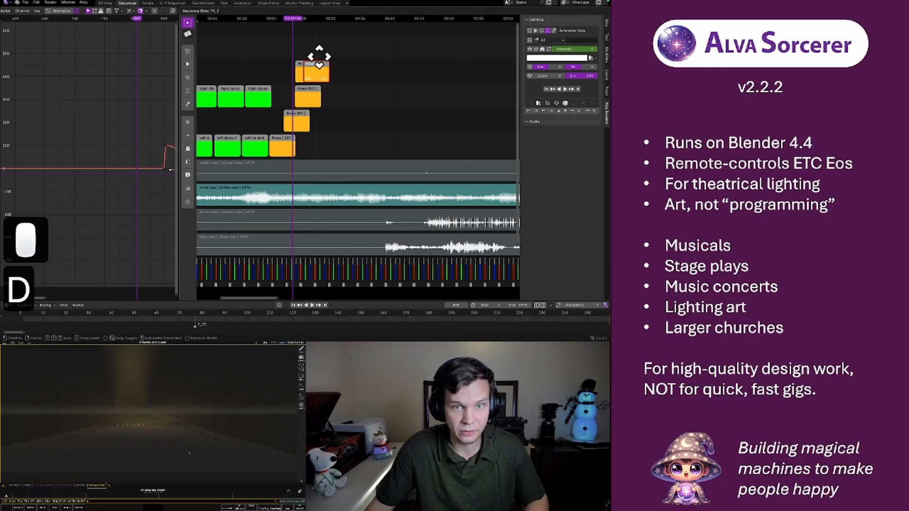
pyautogui.click(324, 46)
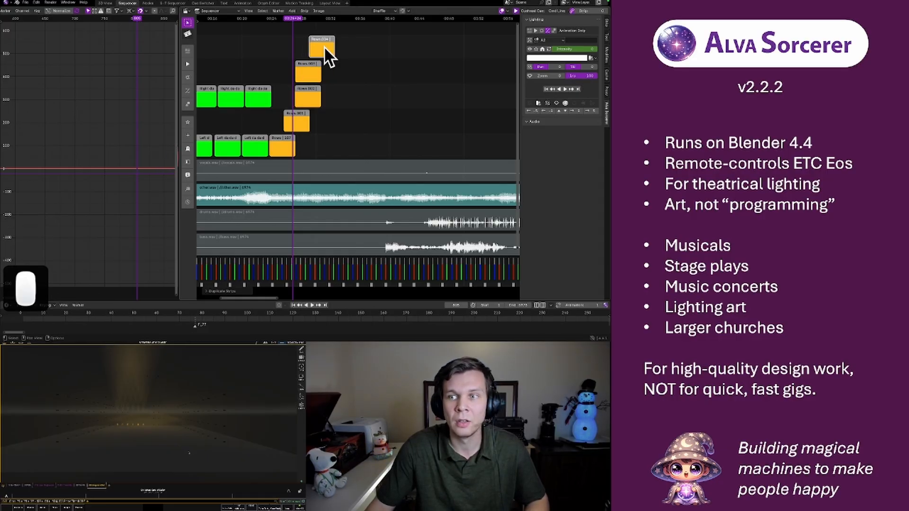
pyautogui.click(556, 39)
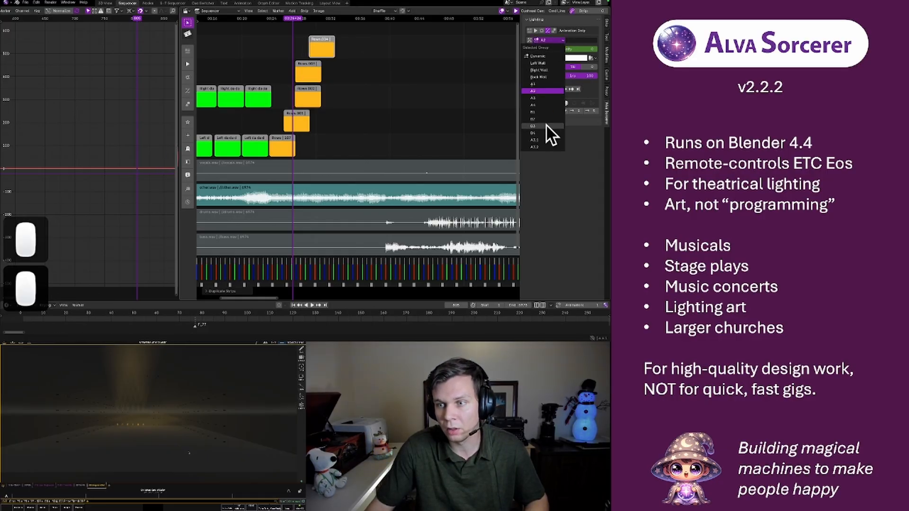
# Nudge the Rows.003 strip later so it starts between Rows.002 and Rows.004, and save the project
pyautogui.click(271, 20)
pyautogui.click(261, 19)
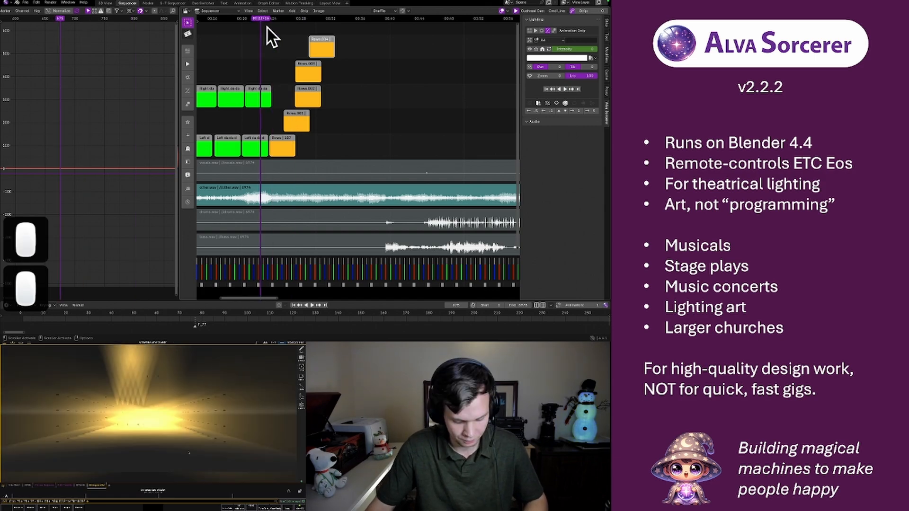
pyautogui.click(305, 63)
pyautogui.press('r')
pyautogui.press('r')
pyautogui.press('r')
pyautogui.press('r')
pyautogui.press('r')
pyautogui.press('r')
pyautogui.press('r')
pyautogui.press('r')
pyautogui.press('r')
pyautogui.press('r')
pyautogui.press('r')
pyautogui.press('r')
pyautogui.press('r')
pyautogui.press('r')
pyautogui.press('r')
pyautogui.press('r')
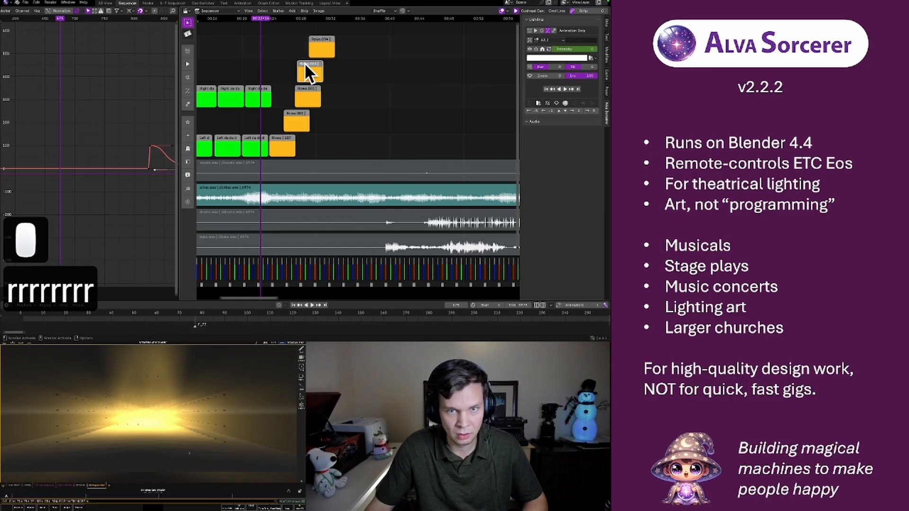
pyautogui.press('r')
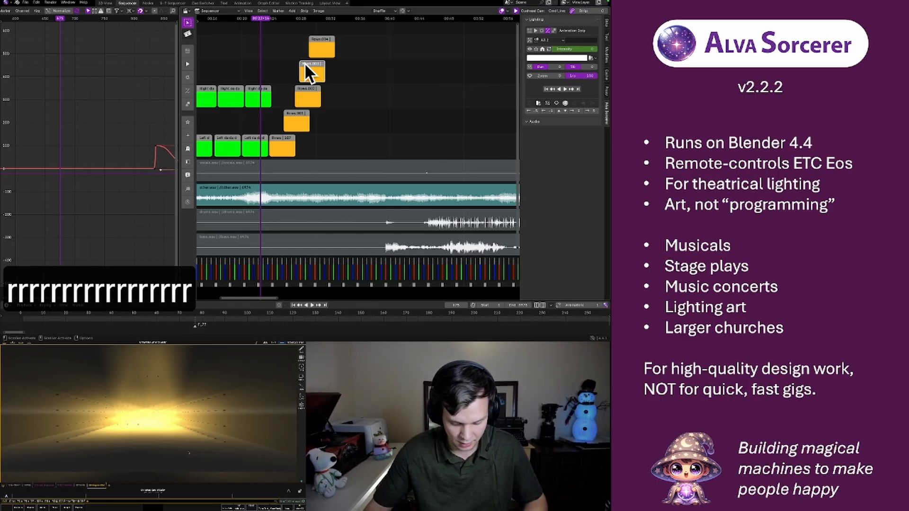
pyautogui.press('super+s')
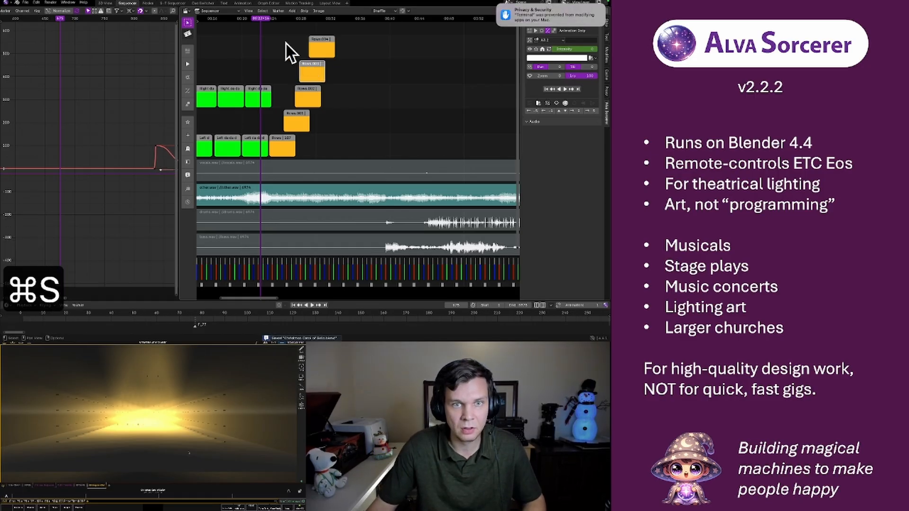
# Play the sequence through the staggered Rows strips to check the flash and fade of each light group
pyautogui.press('space')
pyautogui.press('space')
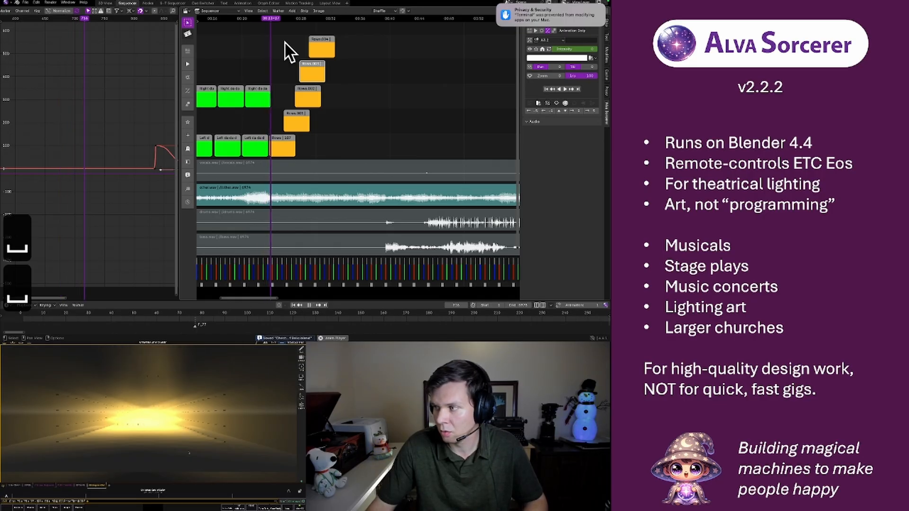
pyautogui.press('space')
pyautogui.press('space')
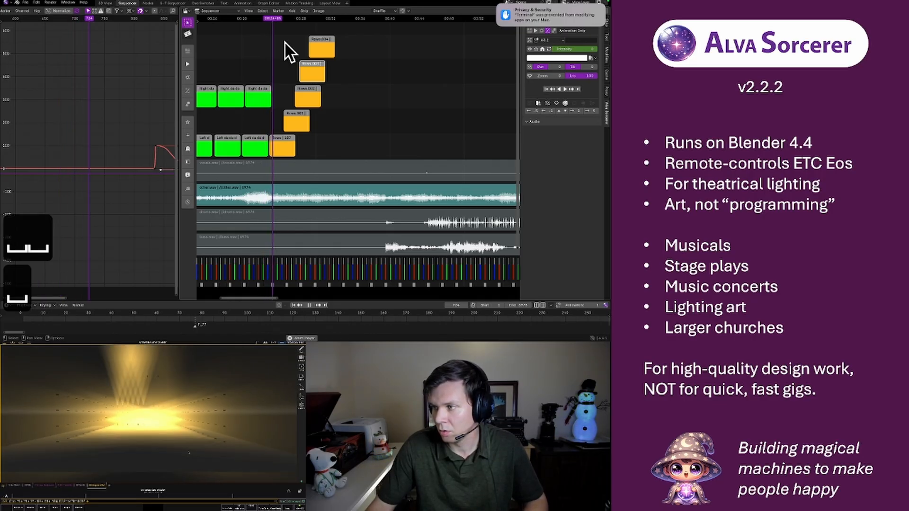
pyautogui.press('space')
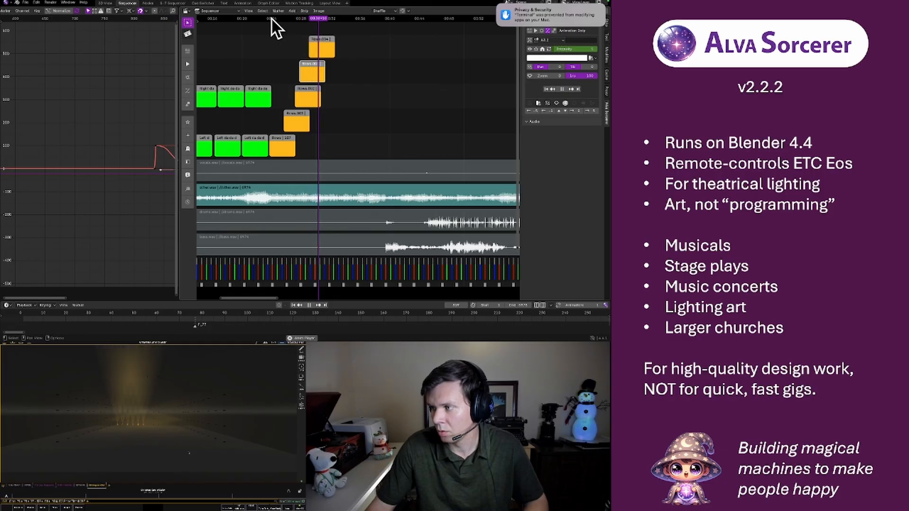
pyautogui.press('space')
# Select the Rows.002, Rows.003 and Rows.004 strips together and nudge them slightly later in time
pyautogui.click(306, 96)
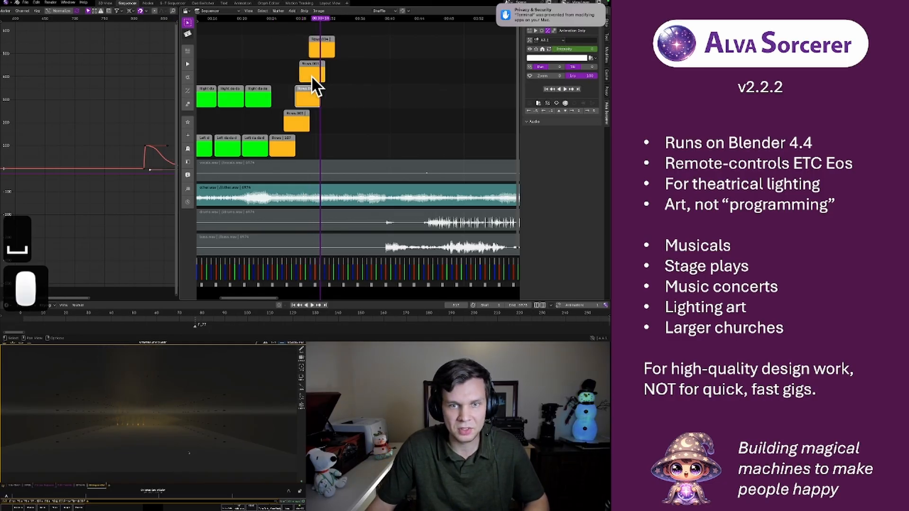
pyautogui.click(311, 70)
pyautogui.click(318, 50)
pyautogui.press('r')
pyautogui.press('r')
pyautogui.press('r')
pyautogui.press('r')
pyautogui.press('r')
pyautogui.press('r')
pyautogui.press('r')
pyautogui.press('r')
pyautogui.press('r')
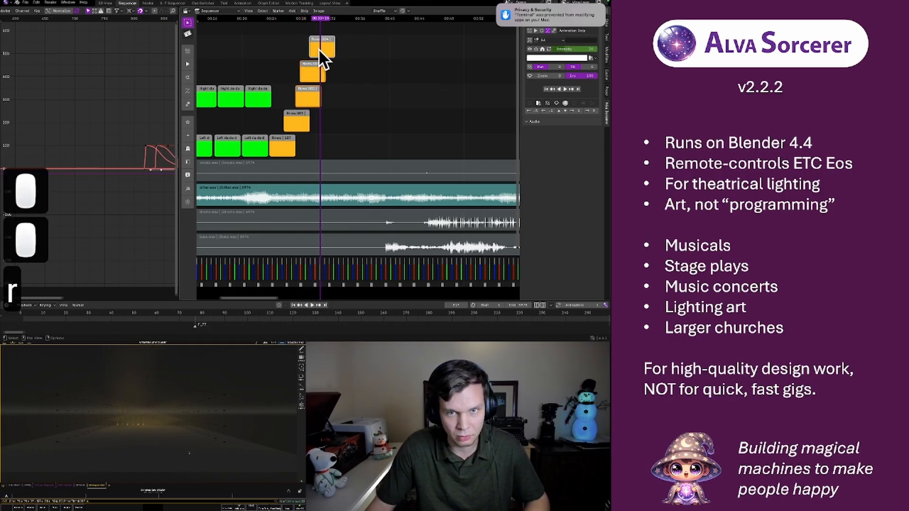
# Play the sequence through the shifted Rows.002, Rows.003 and Rows.004 strips to check their timing against the music
pyautogui.click(285, 18)
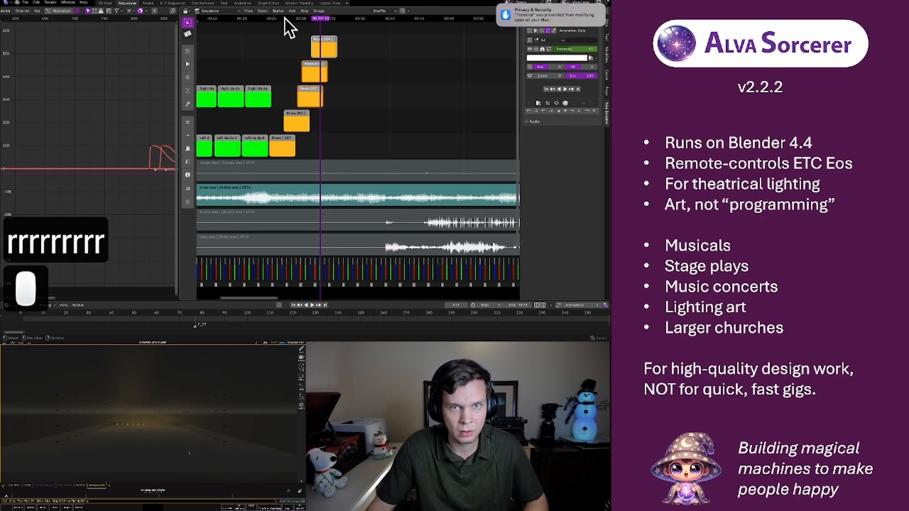
pyautogui.press('space')
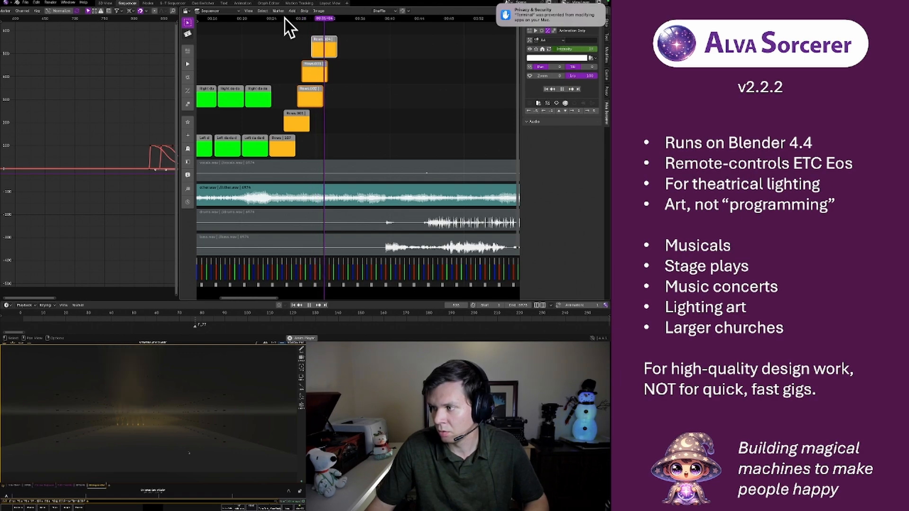
pyautogui.press('space')
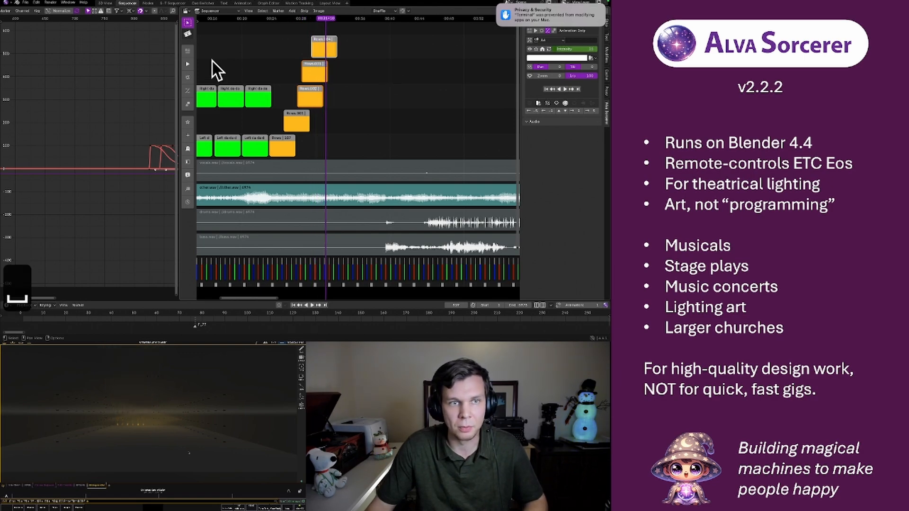
pyautogui.click(497, 10)
pyautogui.click(292, 18)
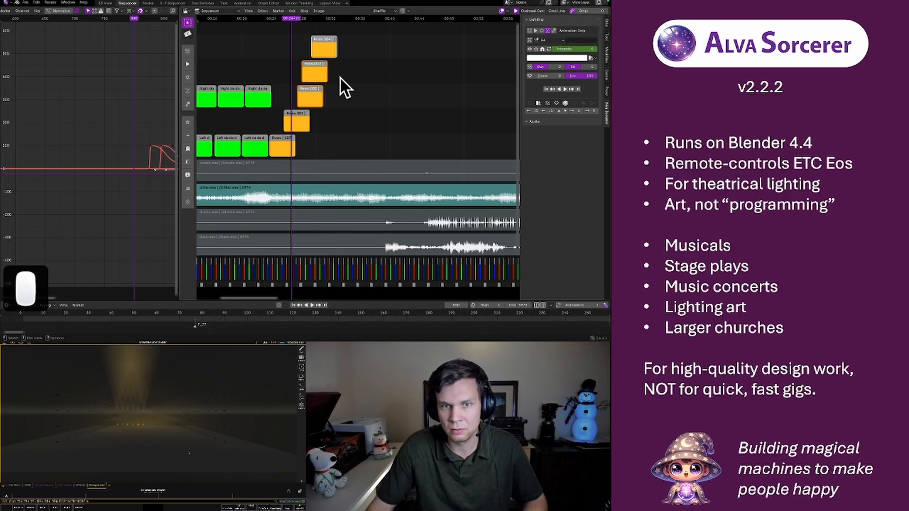
pyautogui.press('space')
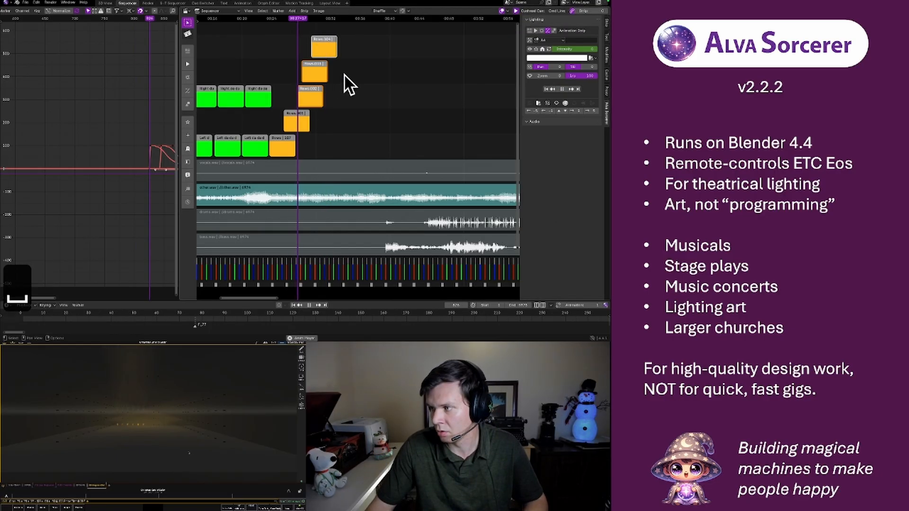
pyautogui.press('space')
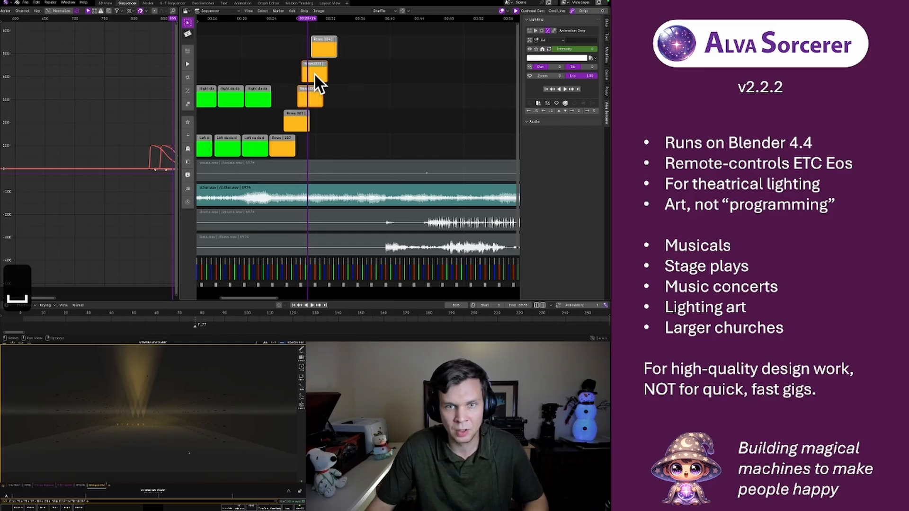
# Nudge only the Rows.003 strip slightly earlier, closer to the start of Rows.002, and replay the passage to check it
pyautogui.click(314, 72)
pyautogui.press('l')
pyautogui.press('l')
pyautogui.press('l')
pyautogui.press('l')
pyautogui.press('l')
pyautogui.press('l')
pyautogui.press('l')
pyautogui.press('l')
pyautogui.press('l')
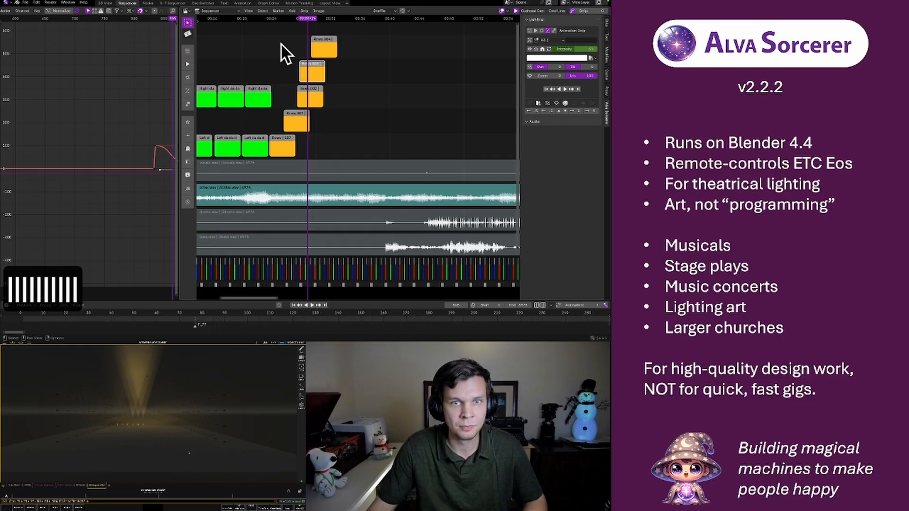
pyautogui.click(286, 20)
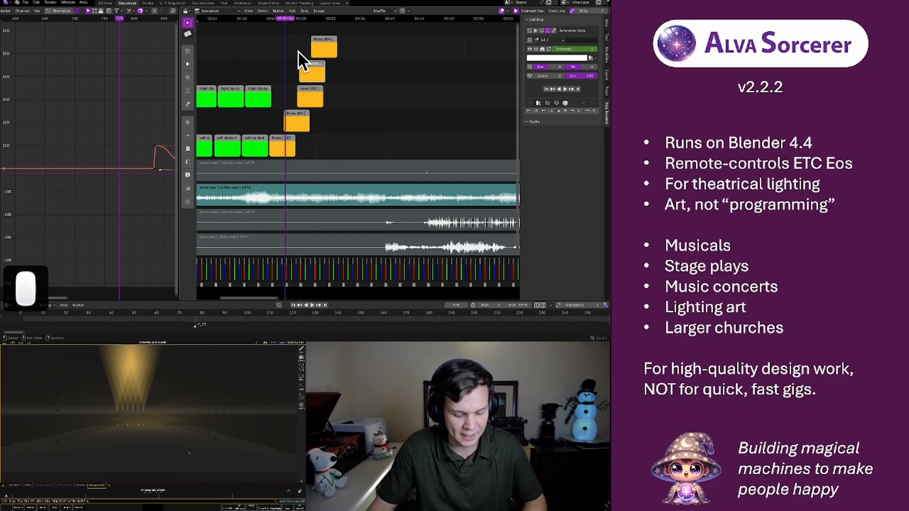
pyautogui.press('space')
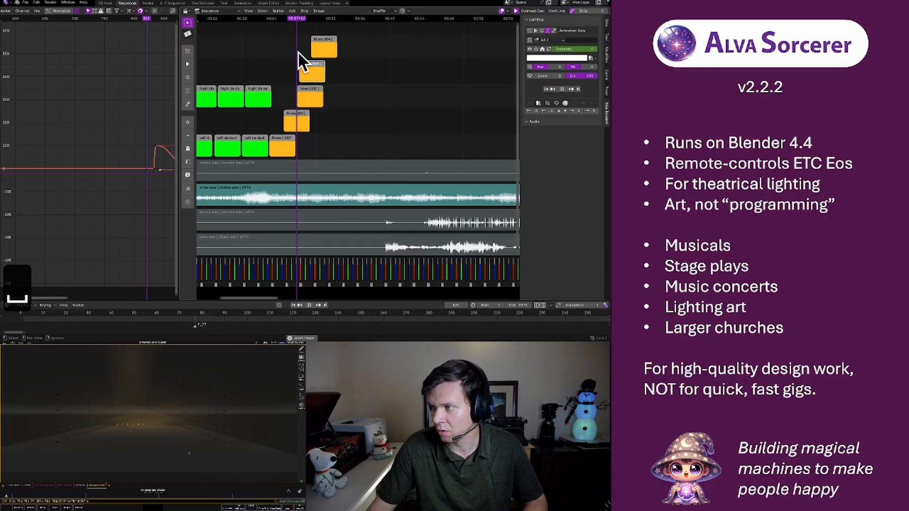
pyautogui.press('space')
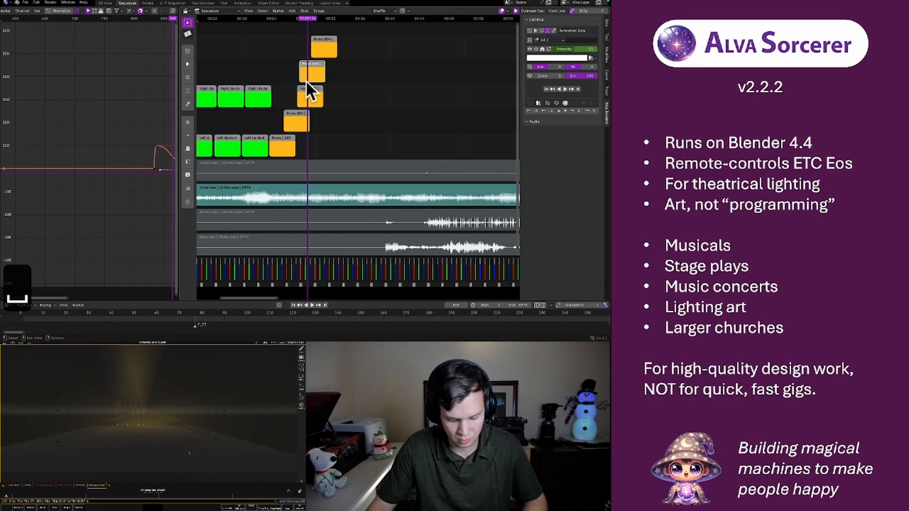
# Nudge the Rows.003 strip a little earlier again so it starts almost together with Rows.002, and play the passage through
pyautogui.press('l')
pyautogui.press('l')
pyautogui.press('l')
pyautogui.press('l')
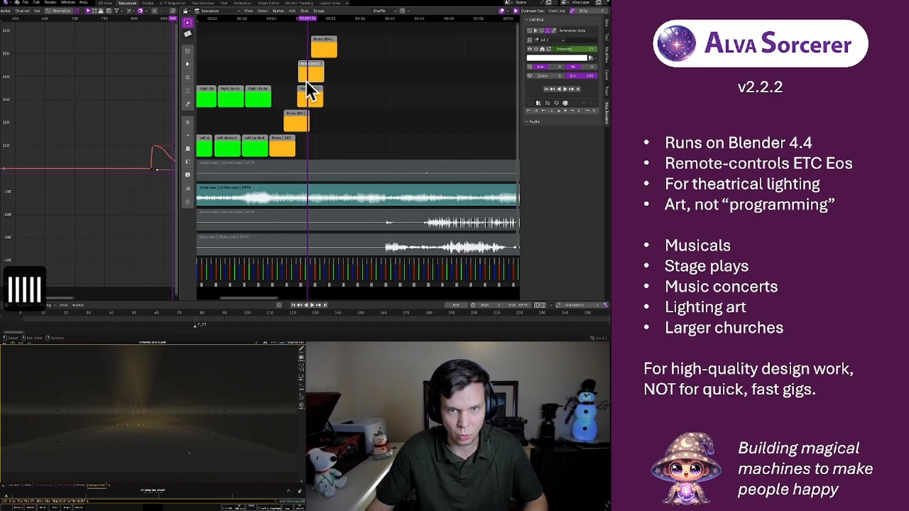
pyautogui.click(288, 21)
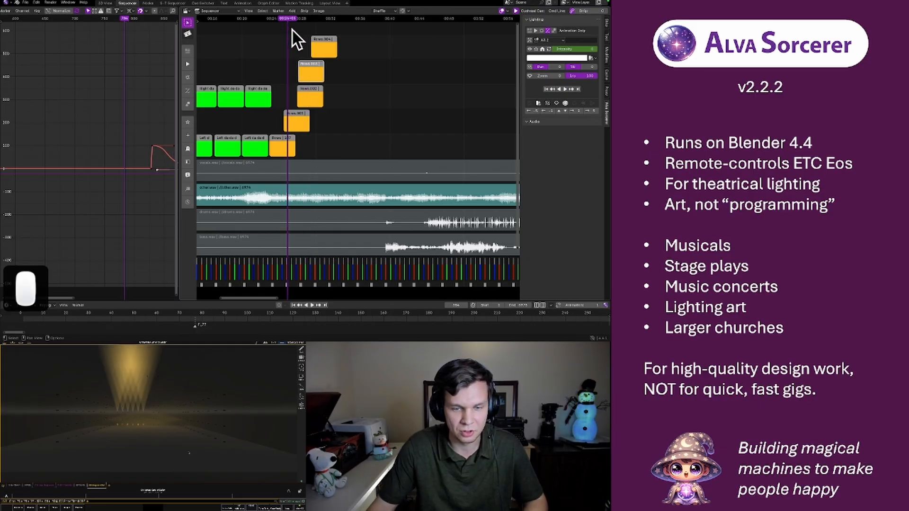
pyautogui.press('space')
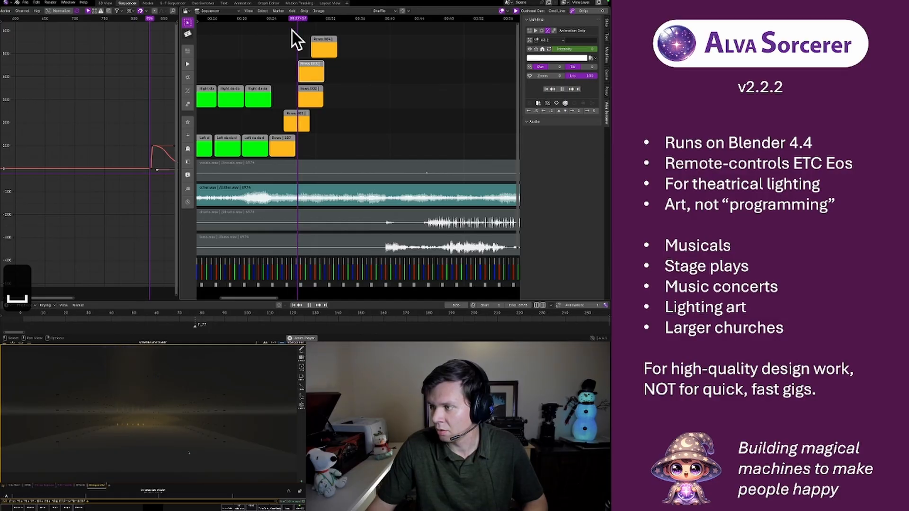
pyautogui.press('space')
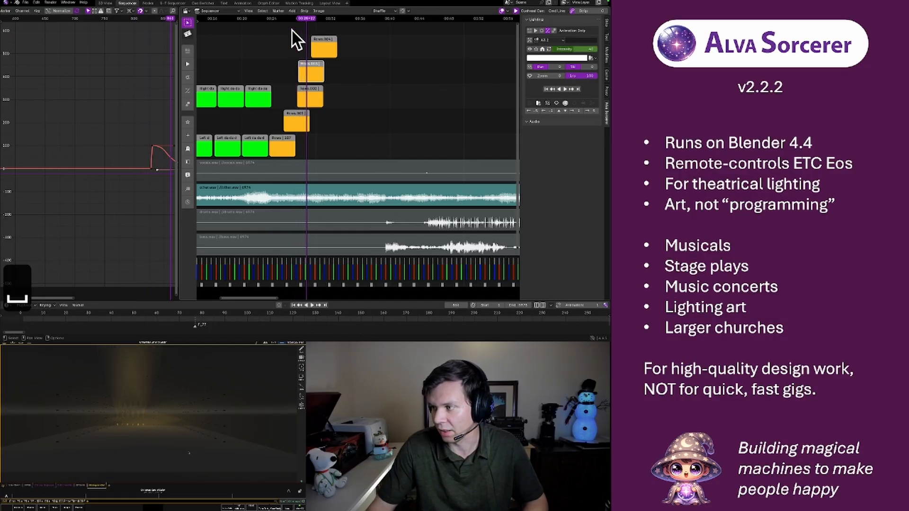
pyautogui.press('space')
pyautogui.press('space')
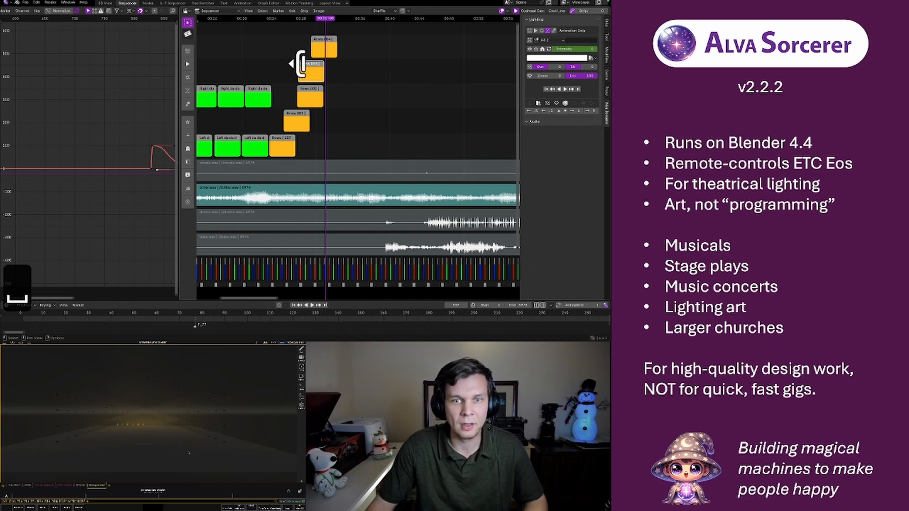
# Add a new light group in the 3D view's group list and name it A4.1
pyautogui.click(325, 50)
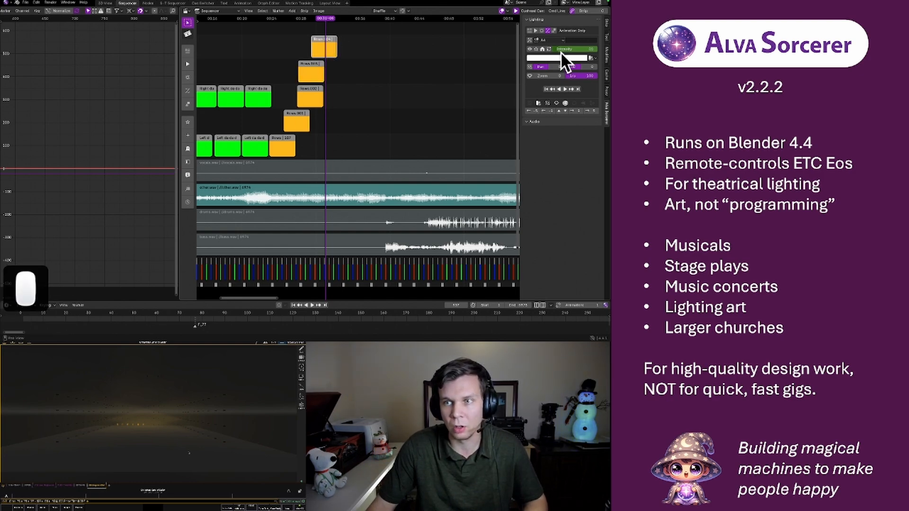
pyautogui.click(105, 4)
pyautogui.scroll(-4, 545, 152)
pyautogui.click(595, 124)
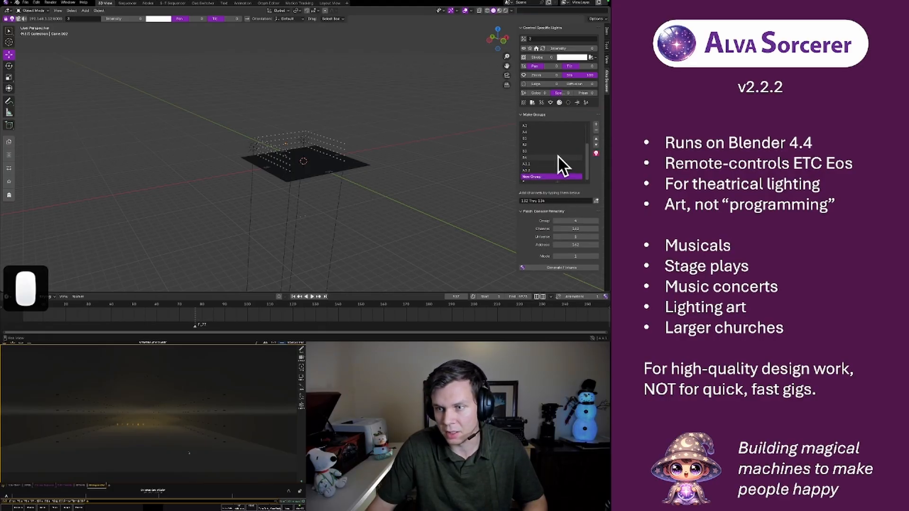
pyautogui.doubleClick(536, 178)
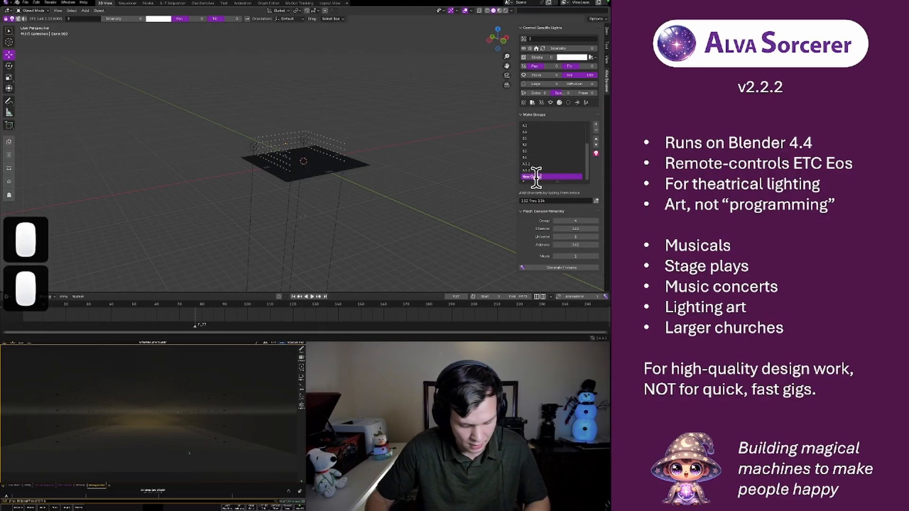
pyautogui.write('A4.1')
pyautogui.press('Return')
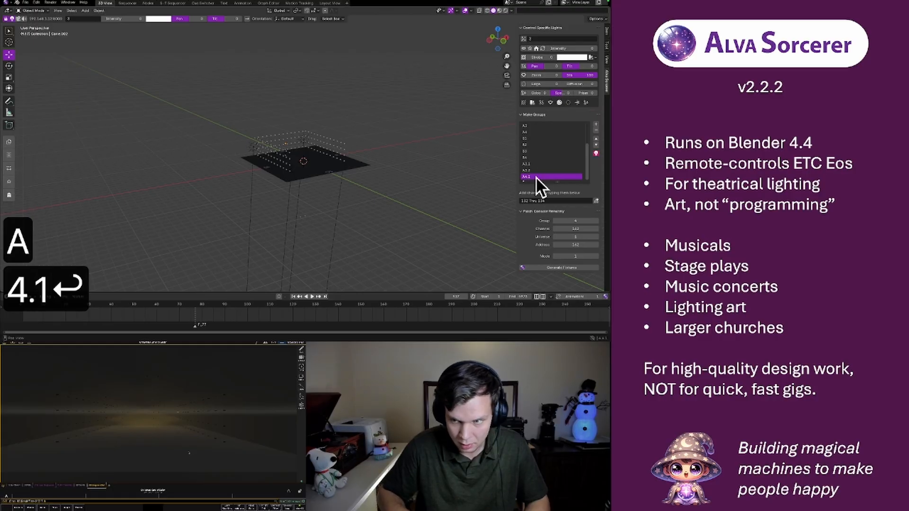
# Add another light group after A4.1 and name it A4.2
pyautogui.click(596, 124)
pyautogui.doubleClick(535, 176)
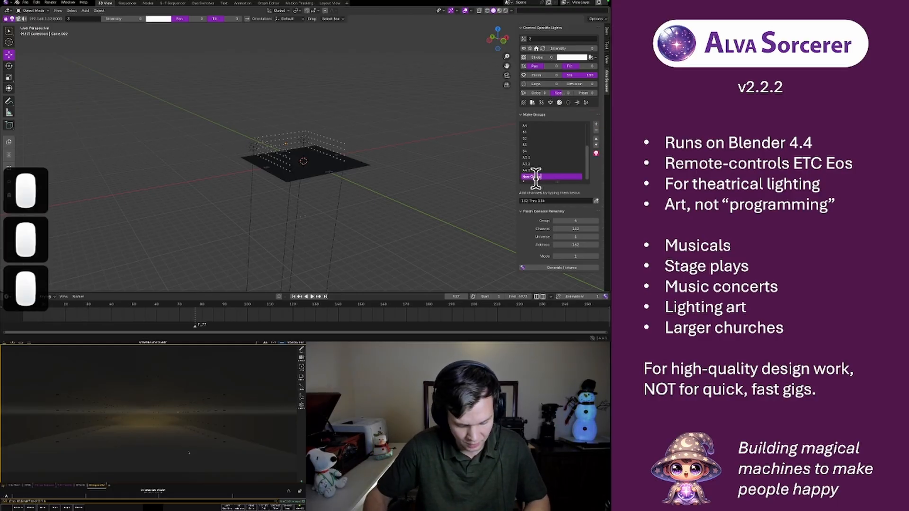
pyautogui.write('A4.2')
pyautogui.press('Return')
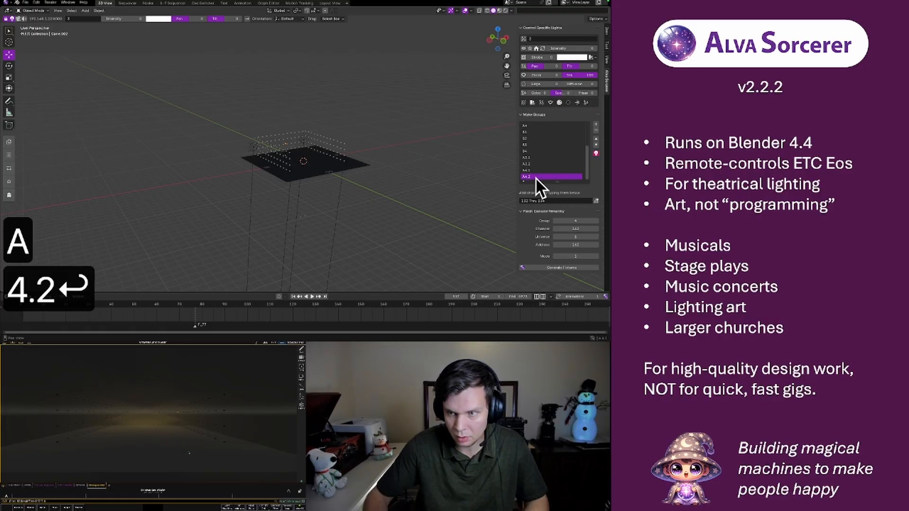
# Add a third sub-group after A4.2 and name it A4.3
pyautogui.click(595, 124)
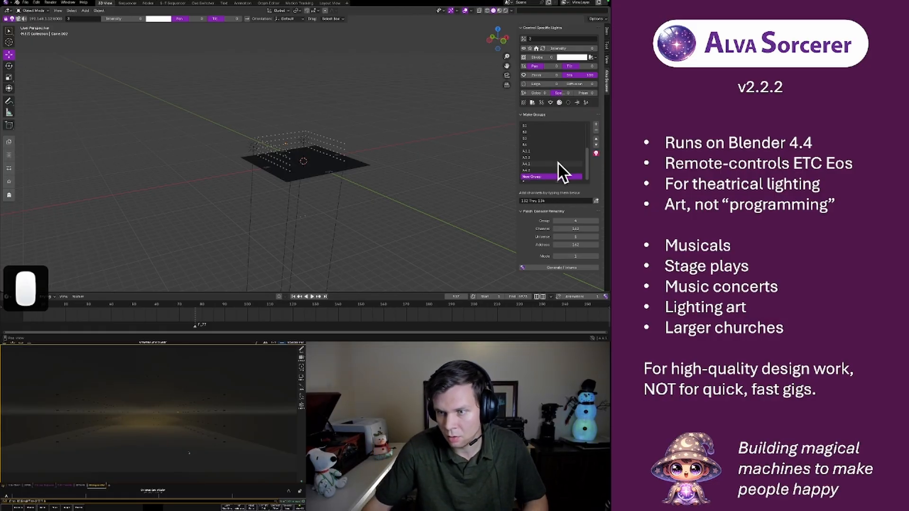
pyautogui.doubleClick(539, 176)
pyautogui.write('A4.3')
pyautogui.press('Return')
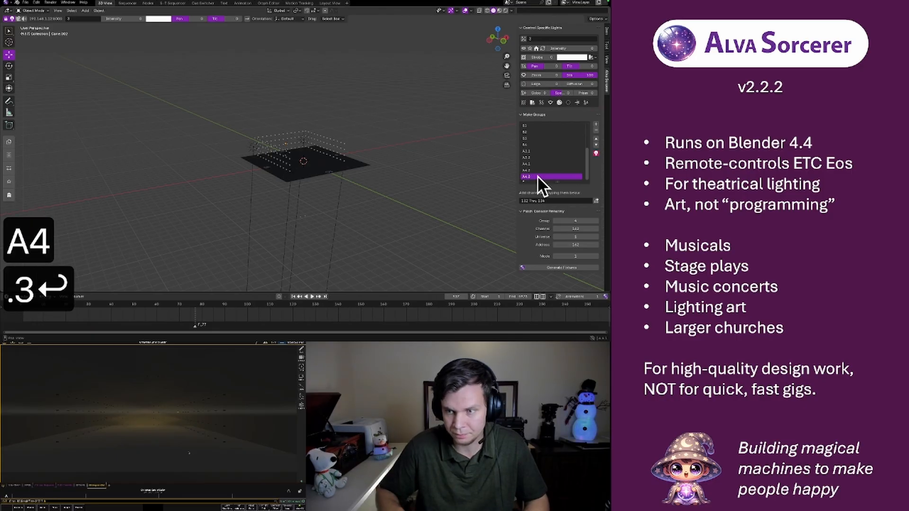
# In front view, assign the two leftmost round lights of the lowest row to group A4.1
pyautogui.click(502, 42)
pyautogui.scroll(8, 308, 163)
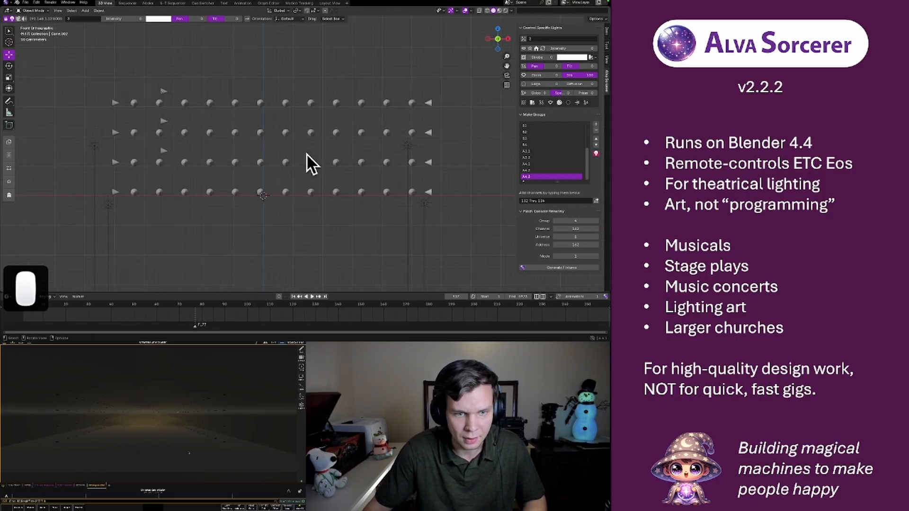
pyautogui.scroll(-7, 249, 173)
pyautogui.scroll(4, 247, 155)
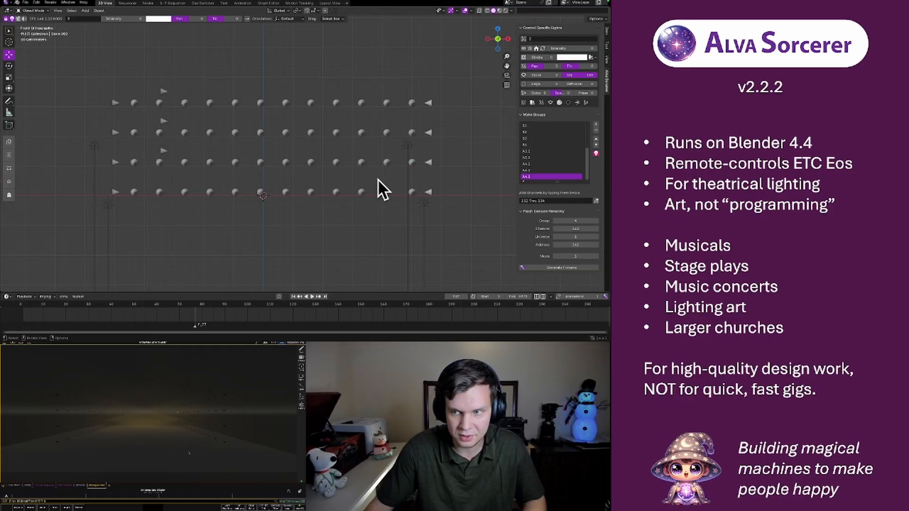
pyautogui.click(533, 165)
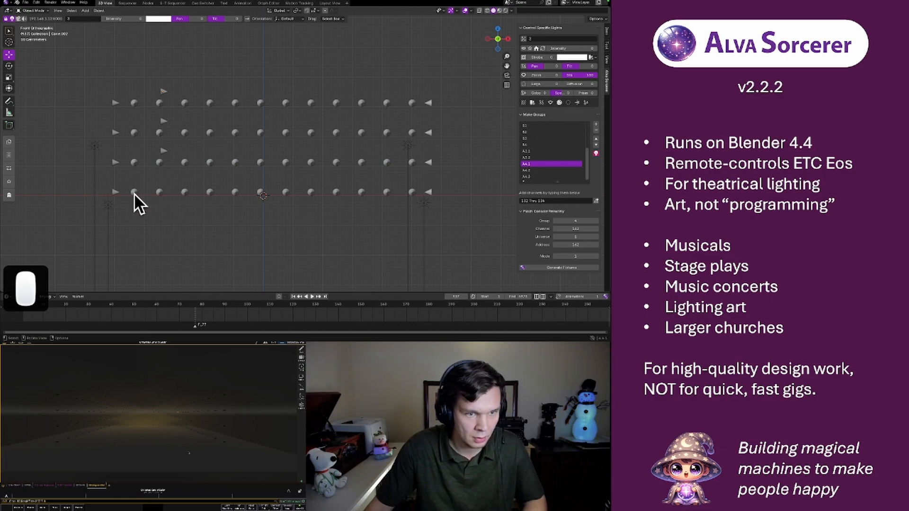
pyautogui.keyDown('shift'); pyautogui.click(159, 192); pyautogui.keyUp('shift')
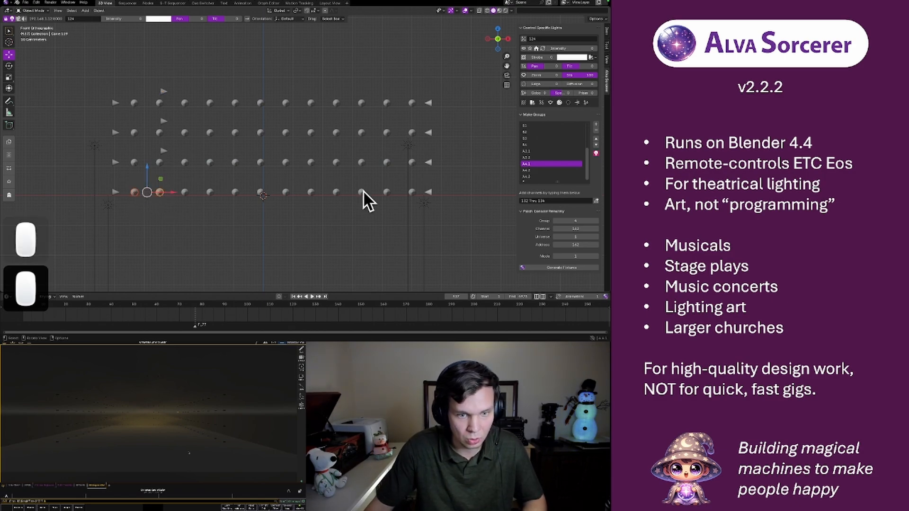
pyautogui.click(596, 201)
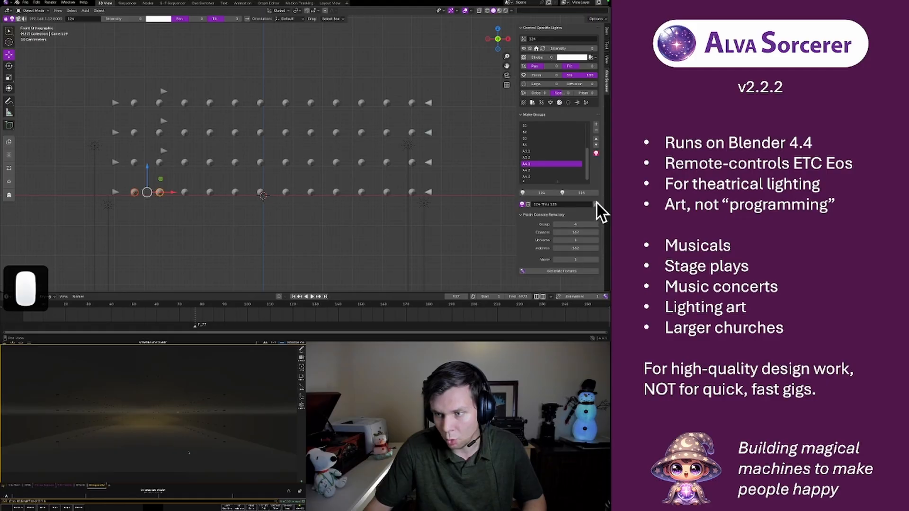
# Assign the third and fourth round lights from the left in the lowest row to group A4.2
pyautogui.click(539, 170)
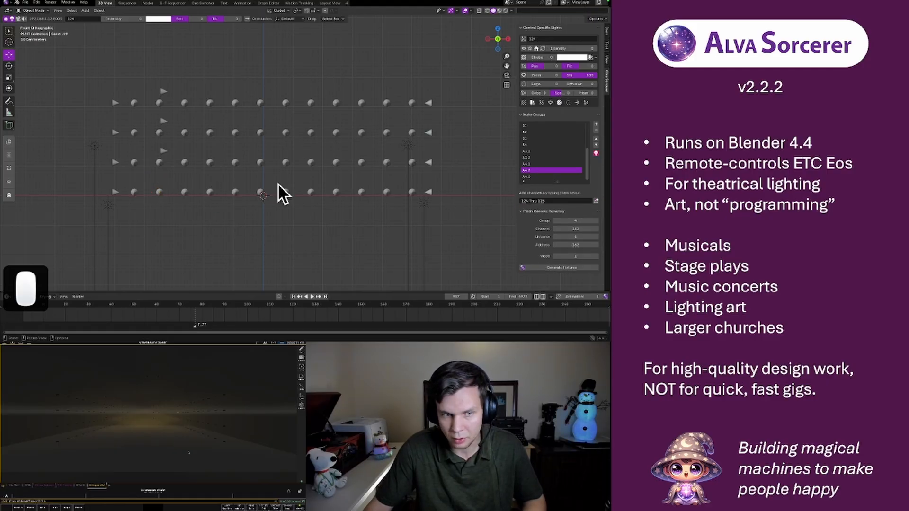
pyautogui.click(184, 191)
pyautogui.keyDown('shift'); pyautogui.click(210, 192); pyautogui.keyUp('shift')
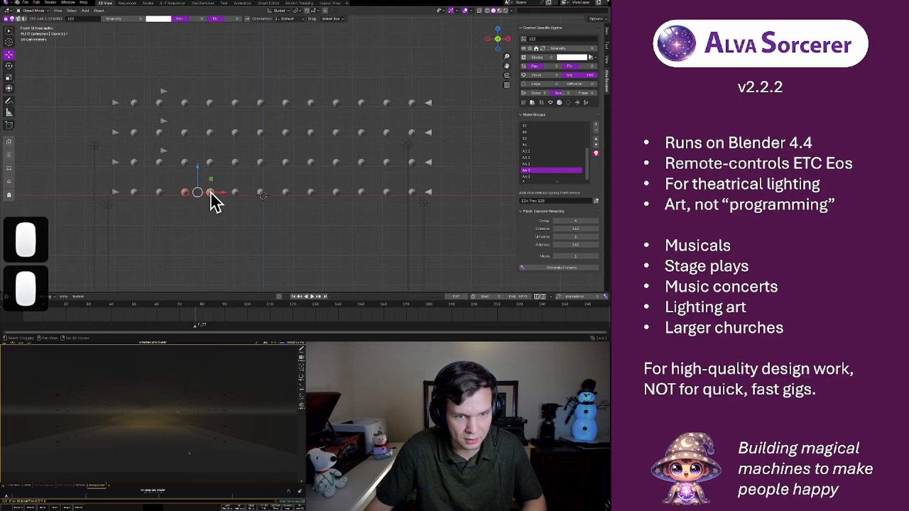
pyautogui.click(596, 200)
# Assign only the fifth and sixth round lights from the left in the lowest row to group A4.3, clearing its previous channels
pyautogui.click(236, 192)
pyautogui.keyDown('shift'); pyautogui.click(260, 191); pyautogui.keyUp('shift')
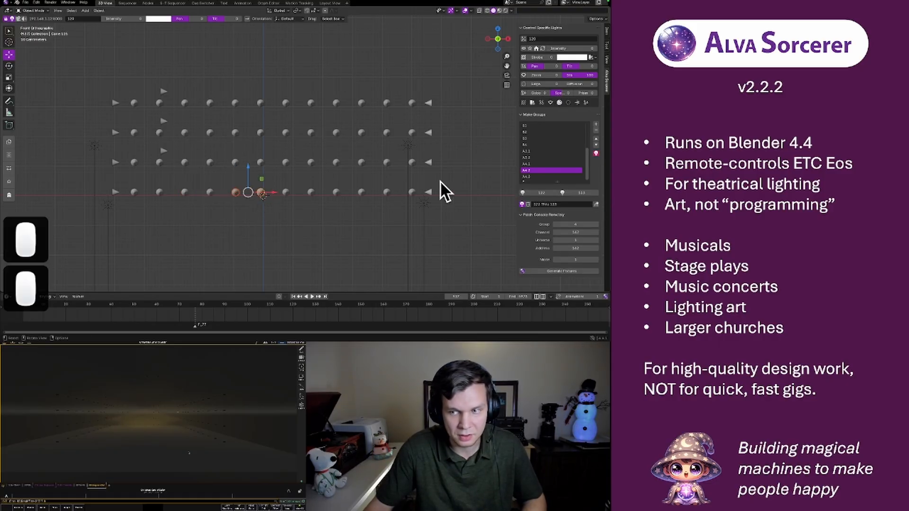
pyautogui.click(534, 176)
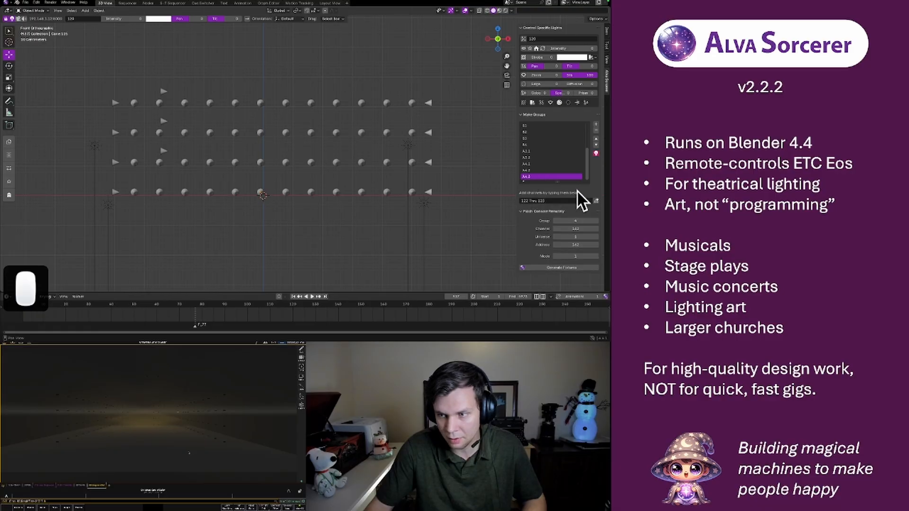
pyautogui.click(596, 201)
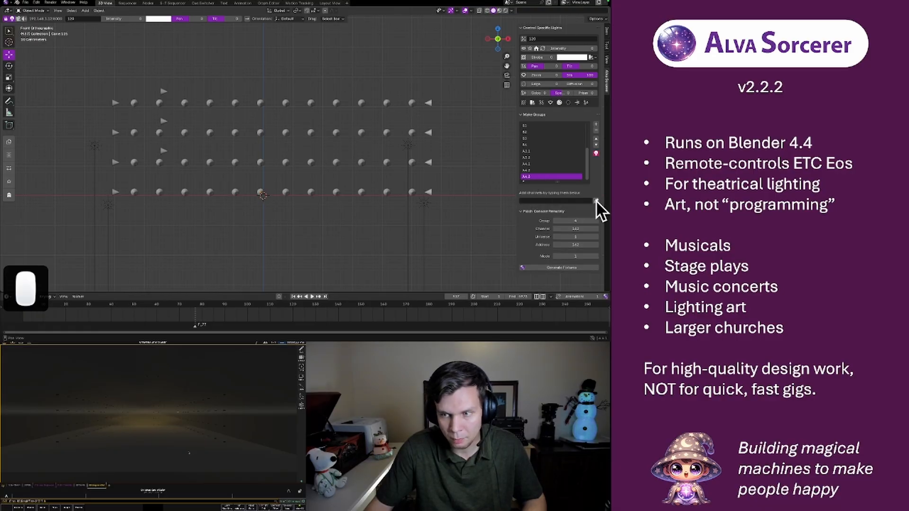
pyautogui.click(235, 192)
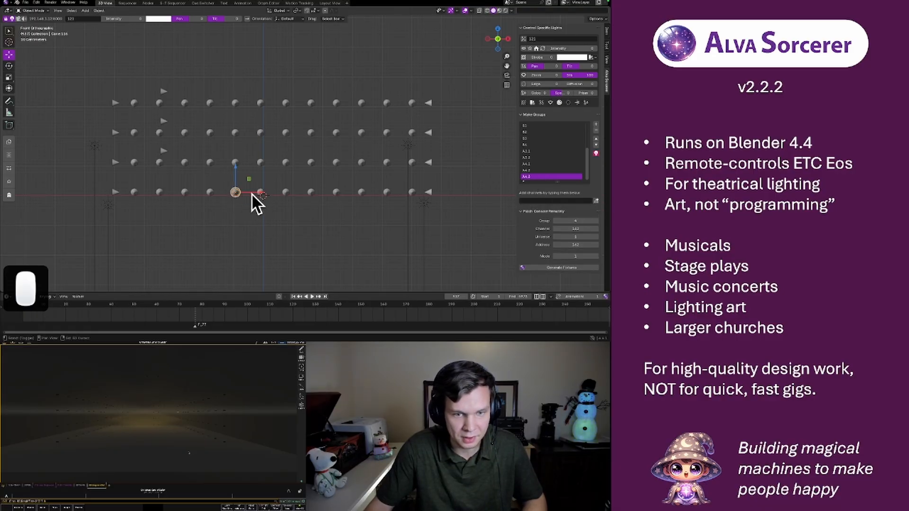
pyautogui.keyDown('shift'); pyautogui.click(260, 191); pyautogui.keyUp('shift')
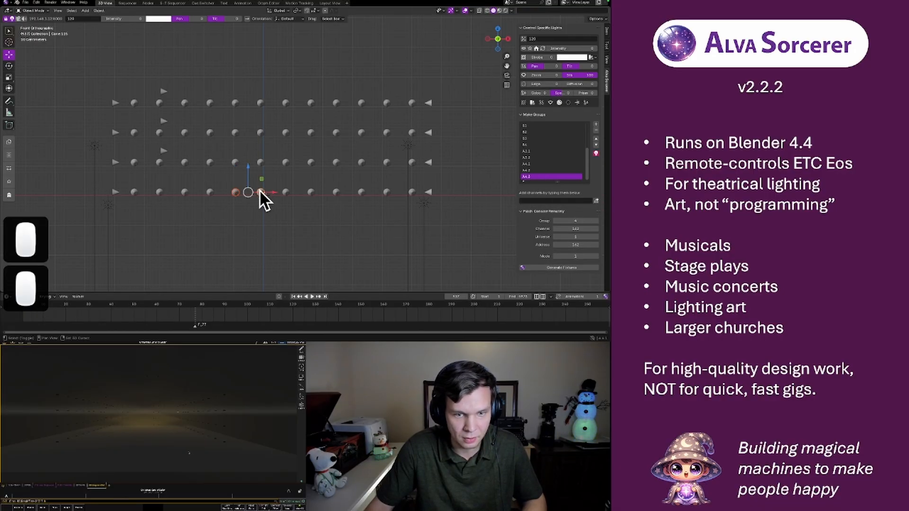
pyautogui.click(596, 202)
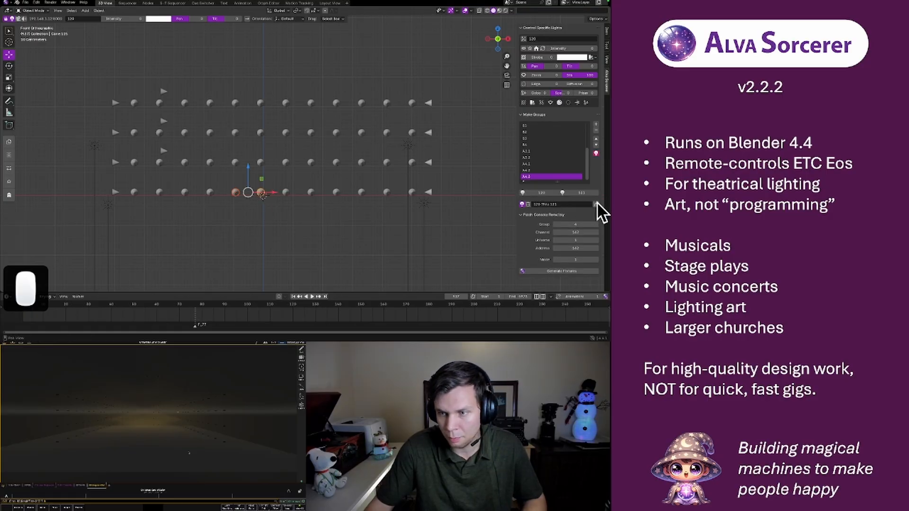
# Return to the sequencer and set the uppermost orange strip's light group to A4.1
pyautogui.click(127, 4)
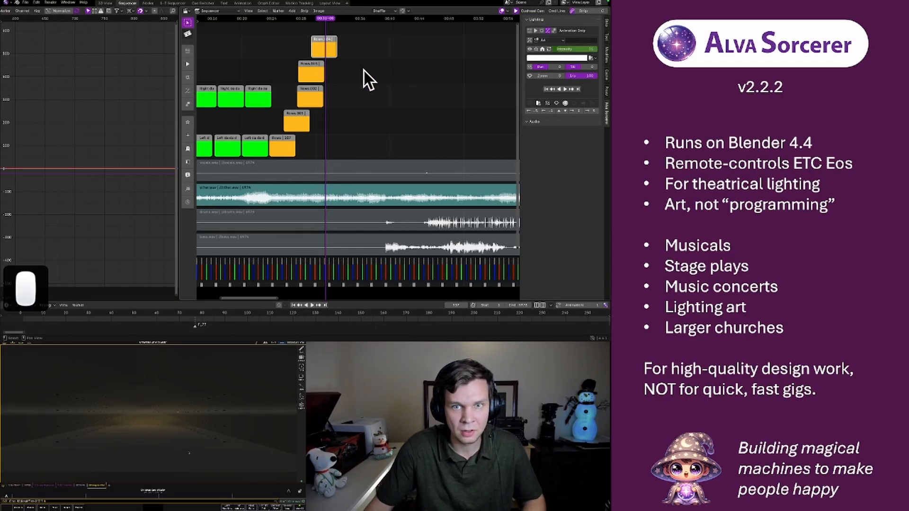
pyautogui.moveTo(365, 70); pyautogui.dragTo(362, 118, button='middle')
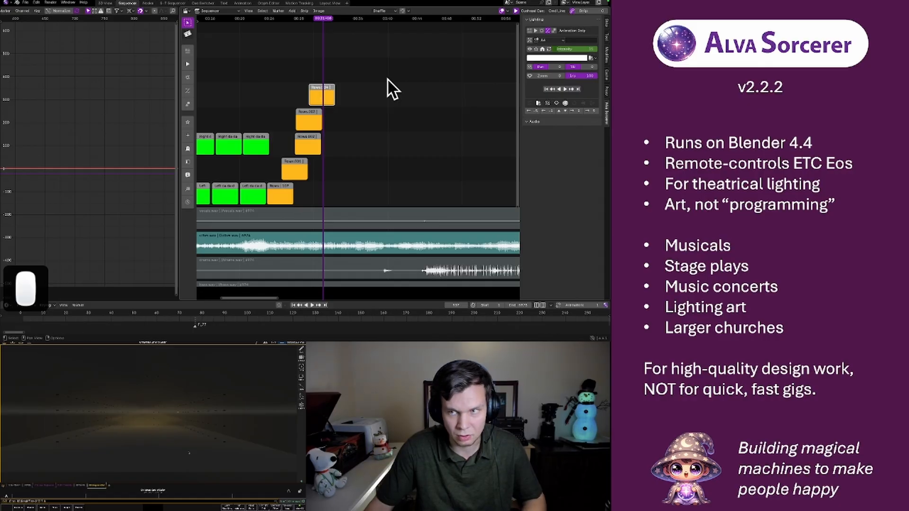
pyautogui.click(547, 40)
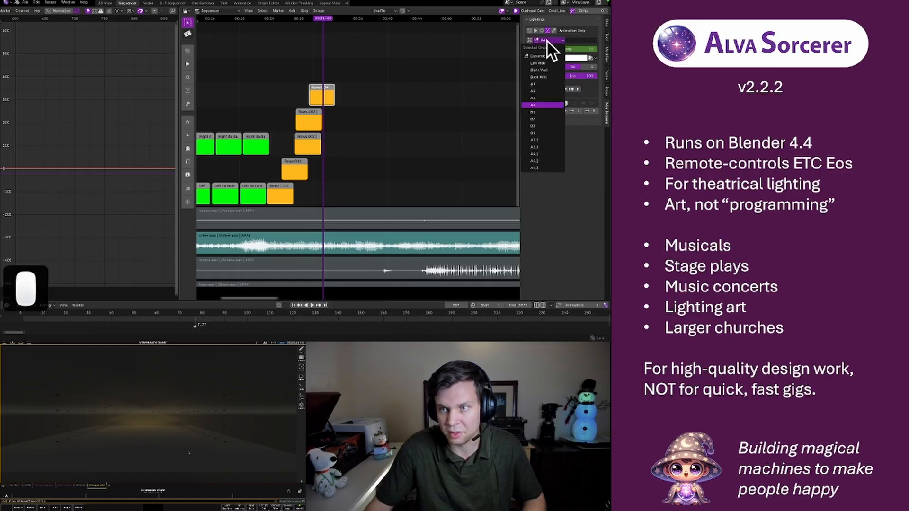
pyautogui.click(545, 154)
# Duplicate the A4.1 strip into the channel directly above at the same start time and set its group to A4.2
pyautogui.click(322, 94)
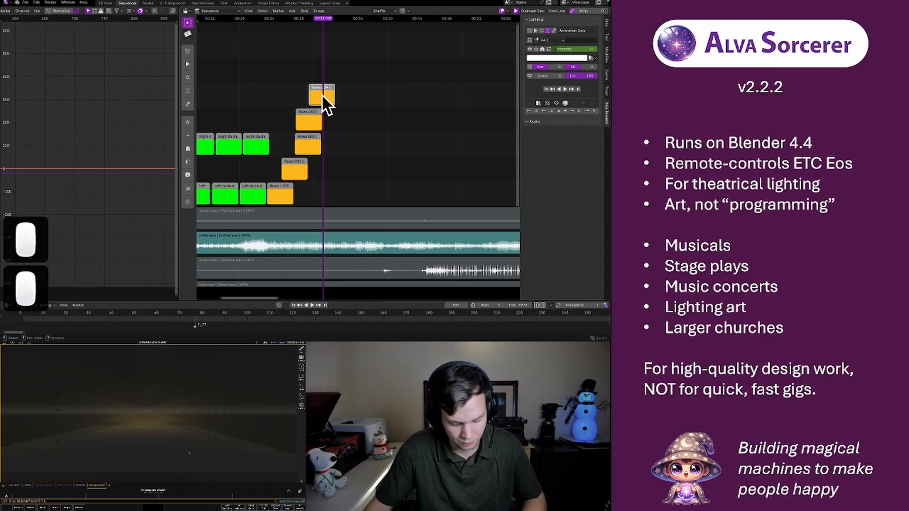
pyautogui.hotkey('shift', 'd')
pyautogui.click(322, 94)
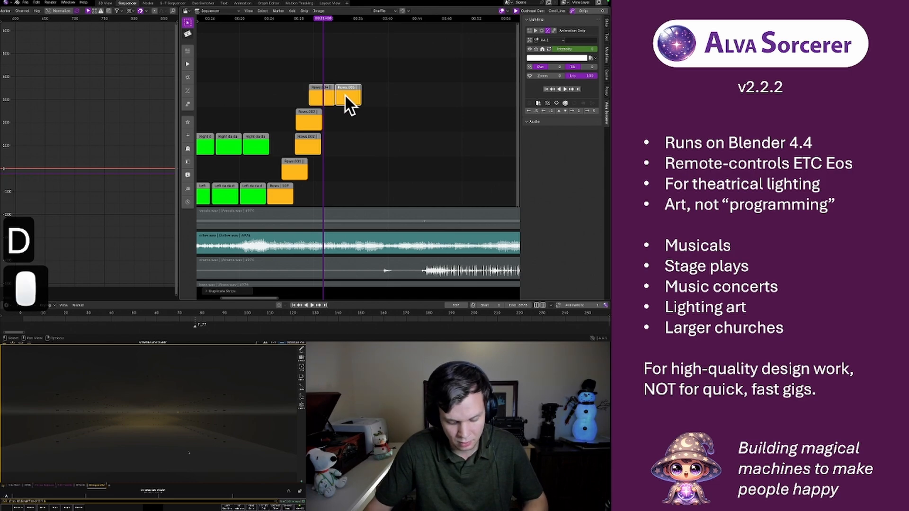
pyautogui.press('g')
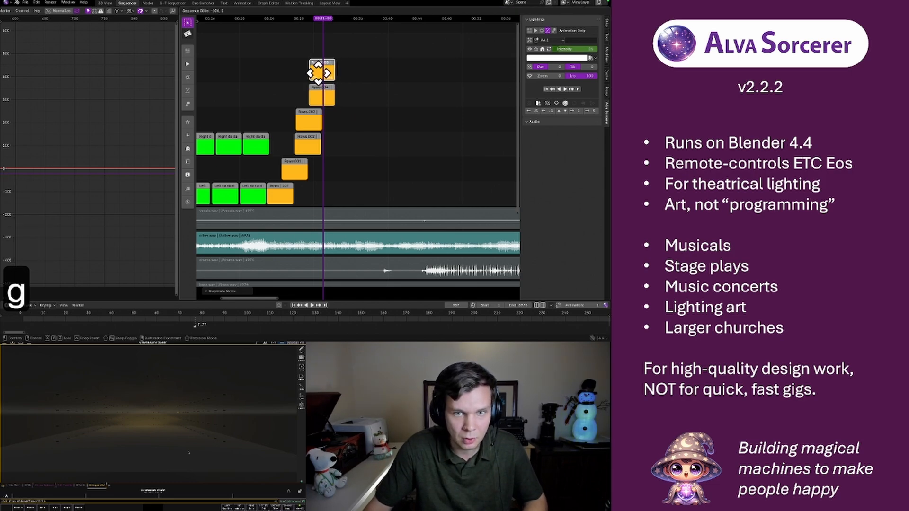
pyautogui.click(318, 73)
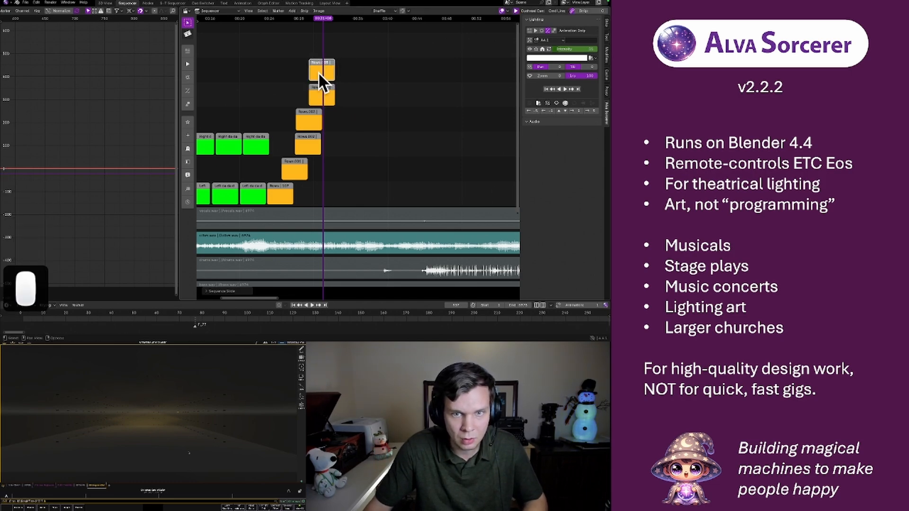
pyautogui.click(544, 41)
pyautogui.click(538, 159)
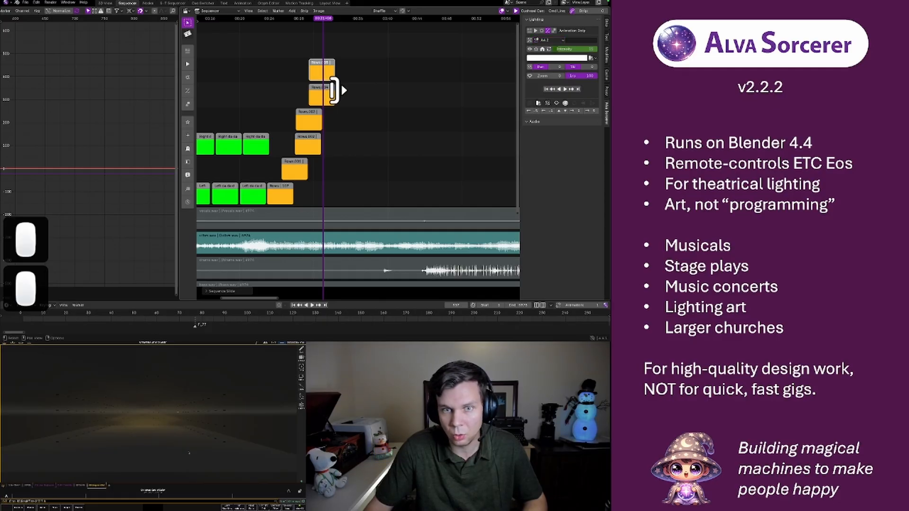
# Duplicate the A4.2 strip one channel higher at the same start time and set its group to A4.3
pyautogui.hotkey('shift', 'd')
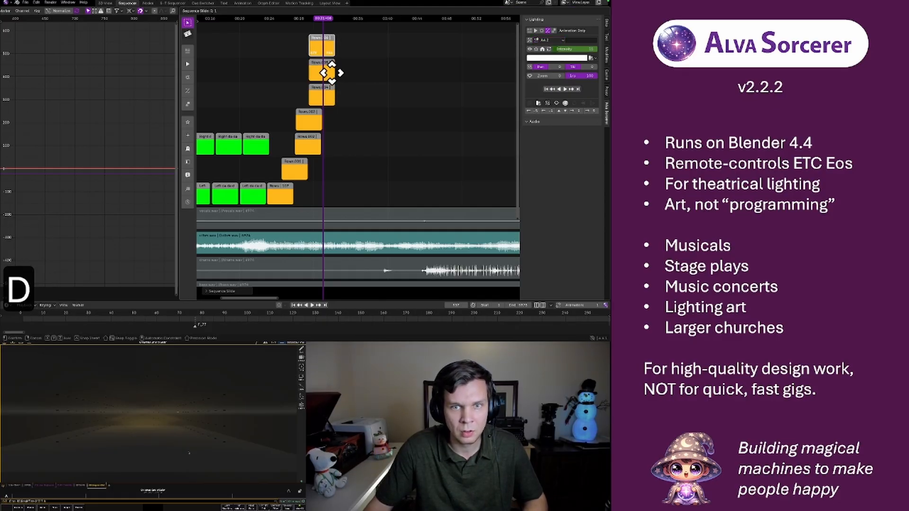
pyautogui.click(335, 71)
pyautogui.click(543, 40)
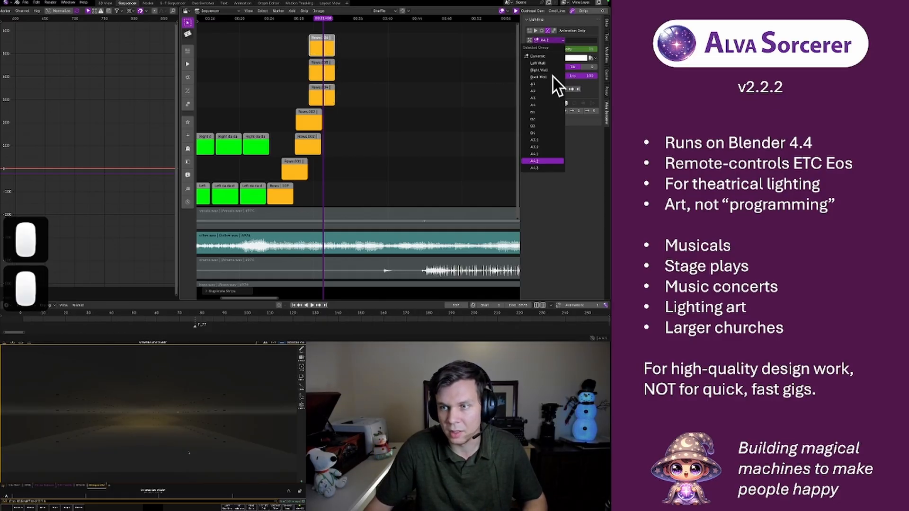
pyautogui.click(535, 162)
# Shift the A4.2 and A4.3 strips progressively later than the A4.1 strip so the three start in sequence
pyautogui.scroll(4, 345, 68)
pyautogui.moveTo(340, 79); pyautogui.dragTo(410, 101, button='middle')
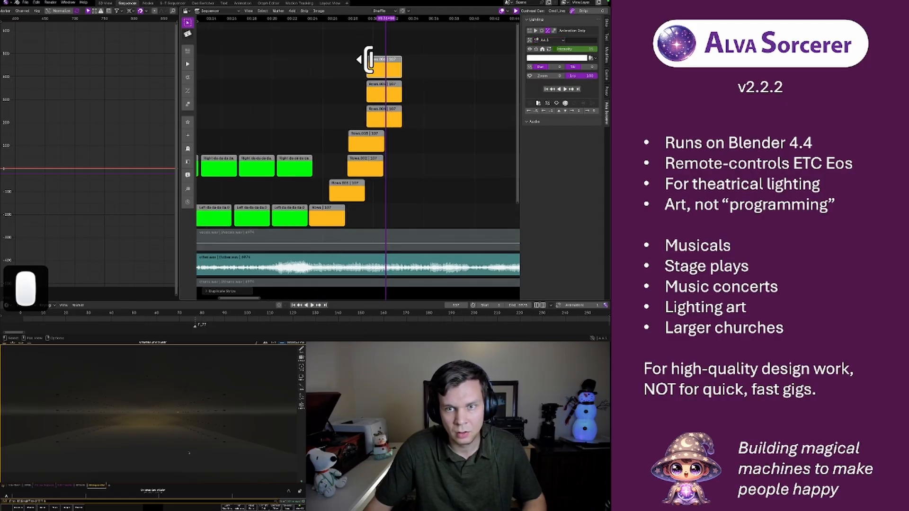
pyautogui.click(378, 90)
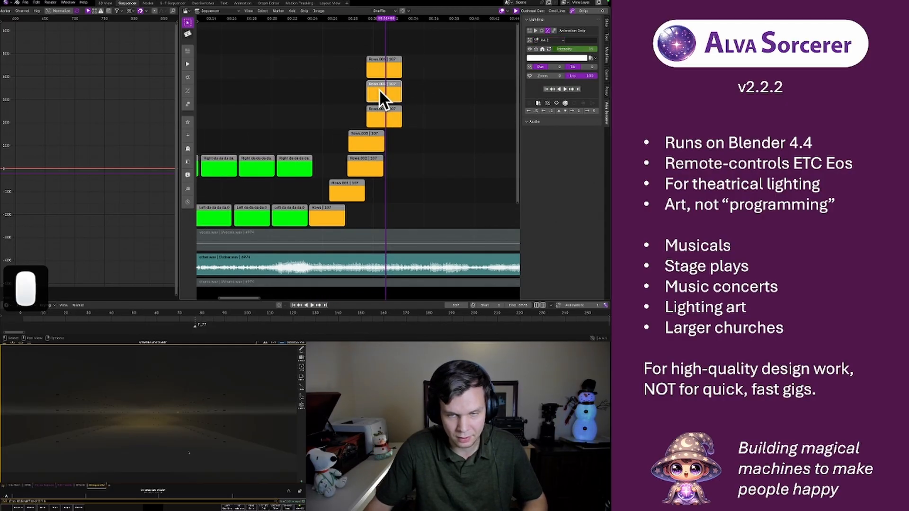
pyautogui.press('g')
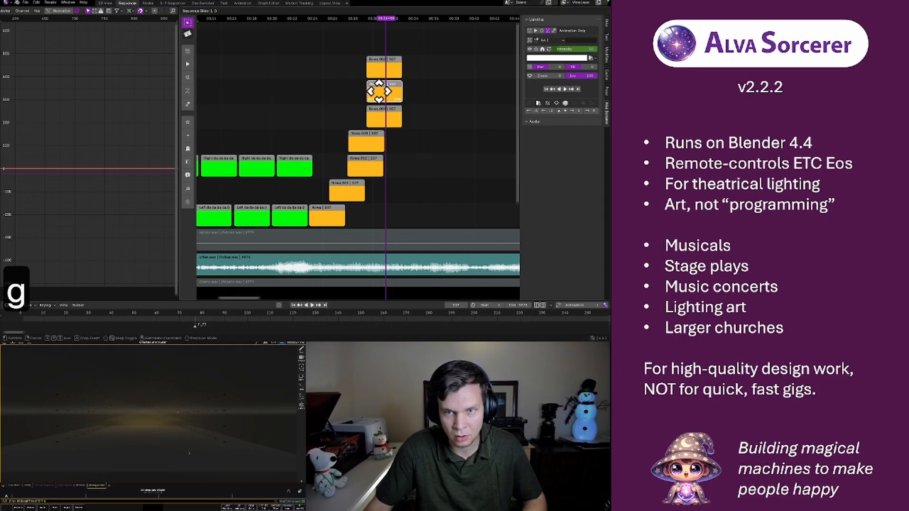
pyautogui.click(385, 90)
pyautogui.click(380, 69)
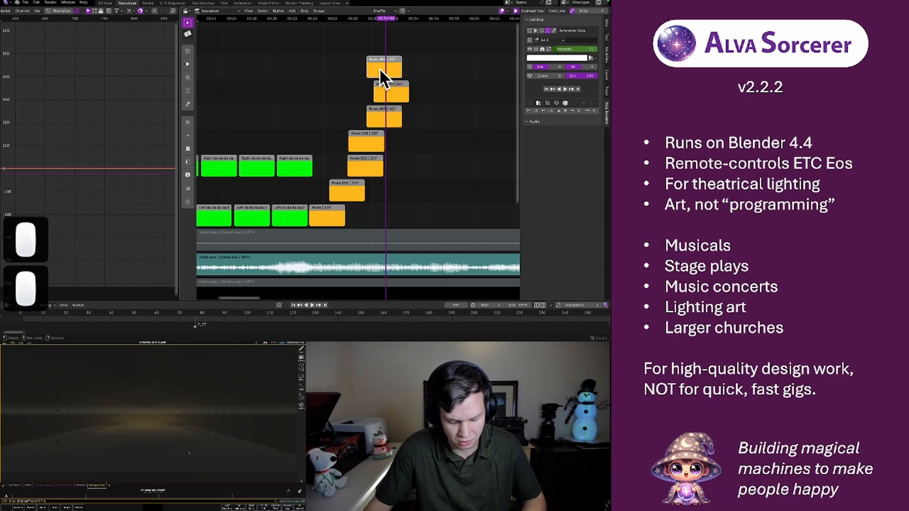
pyautogui.press('g')
pyautogui.click(392, 70)
# Select the A4.1, A4.2 and A4.3 strips and tighten their stagger until they start almost together
pyautogui.click(377, 114)
pyautogui.keyDown('shift'); pyautogui.click(390, 92); pyautogui.keyUp('shift')
pyautogui.keyDown('shift'); pyautogui.click(402, 67); pyautogui.keyUp('shift')
pyautogui.press('s')
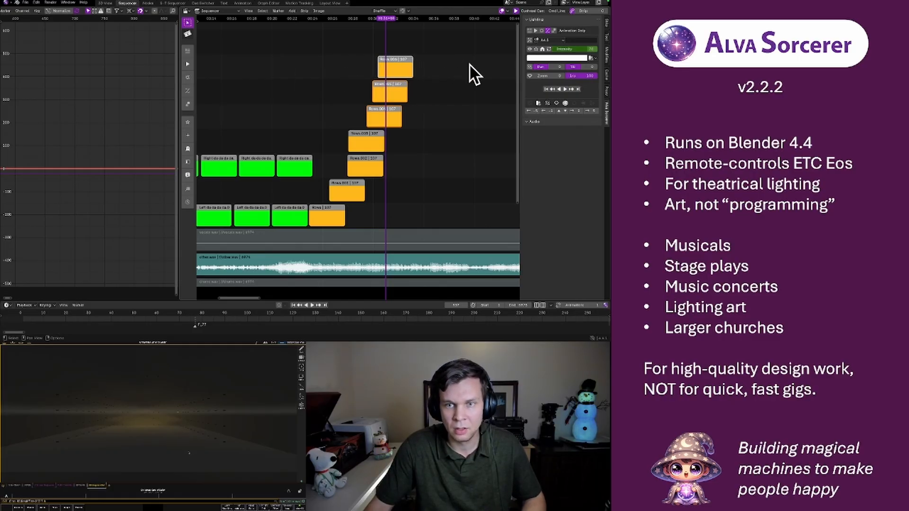
pyautogui.click(523, 66)
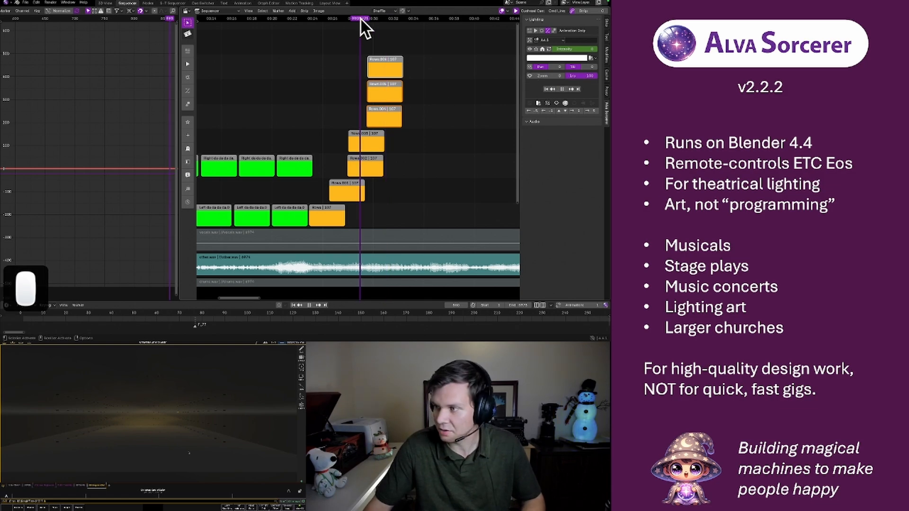
# Play back the orange row strips from before their start to review the timing against the music
pyautogui.click(361, 19)
pyautogui.press('space')
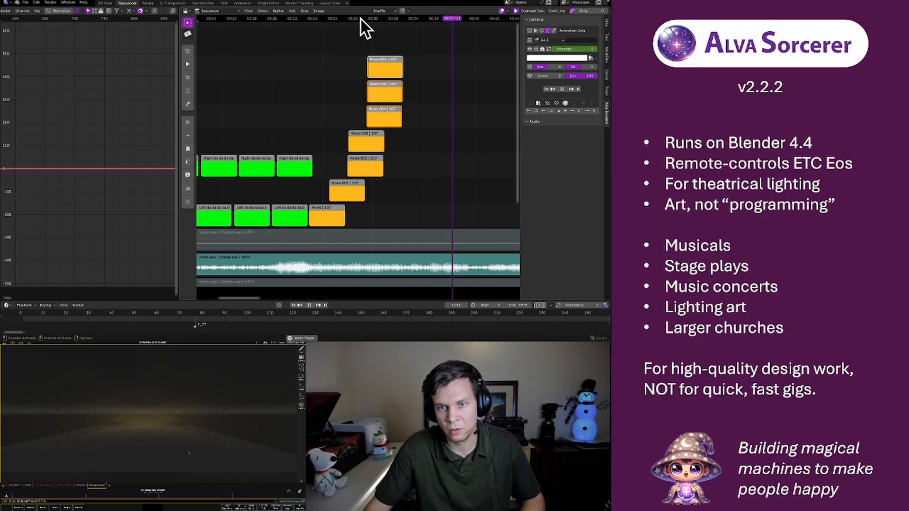
pyautogui.press('space')
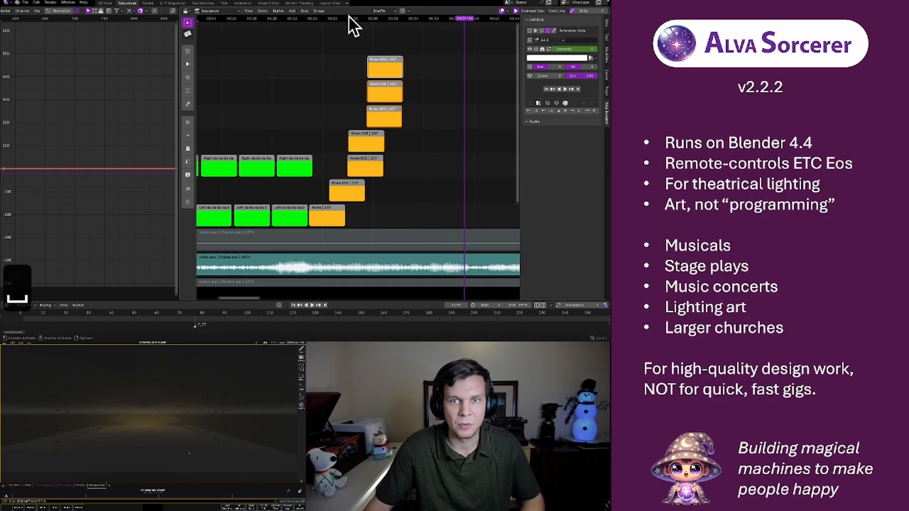
pyautogui.click(314, 20)
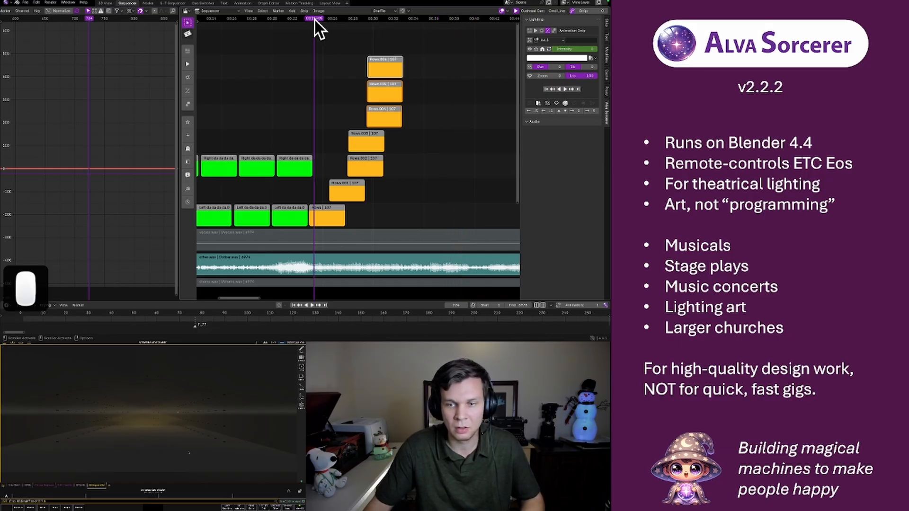
pyautogui.press('space')
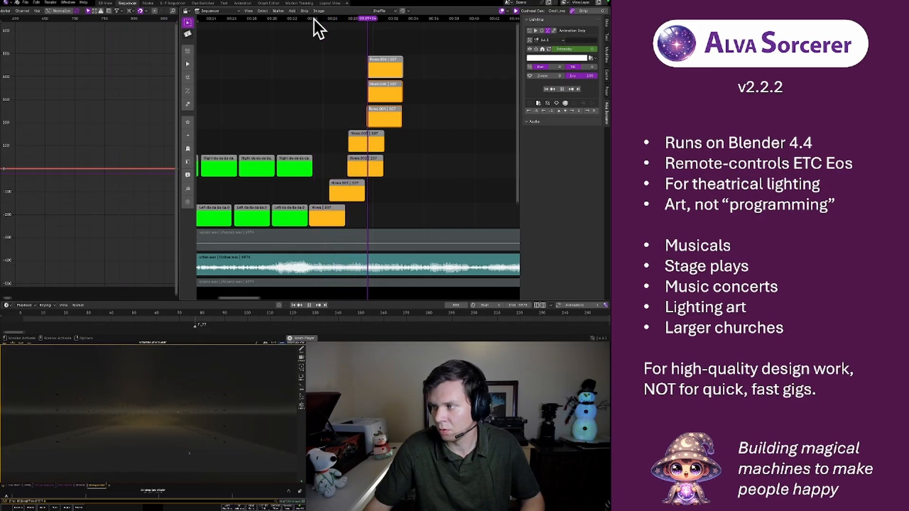
pyautogui.press('space')
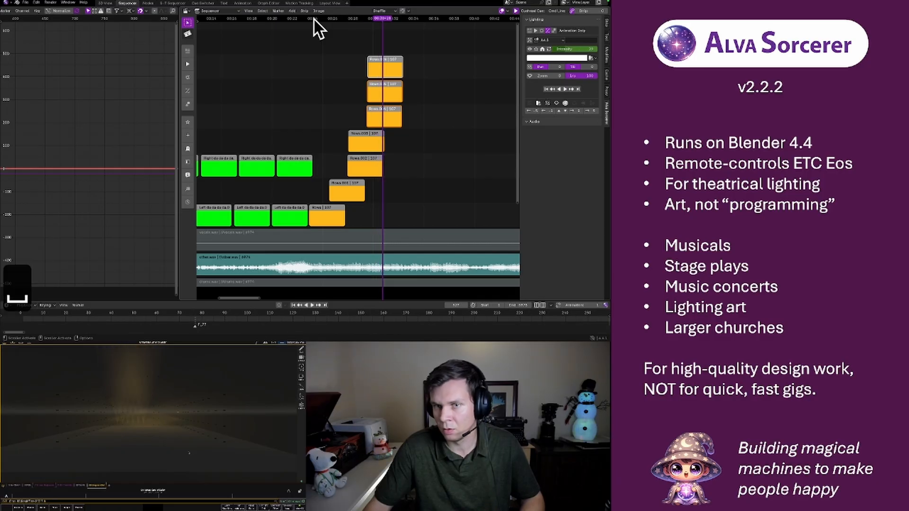
# Widen the stagger between the A4.1 to A4.3 strips slightly and replay the section to check the timing
pyautogui.click(366, 52)
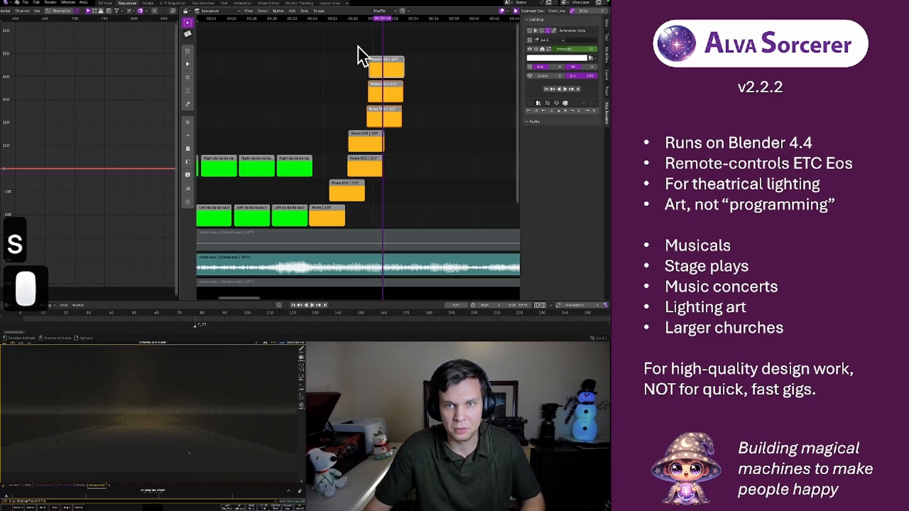
pyautogui.click(356, 19)
pyautogui.press('space')
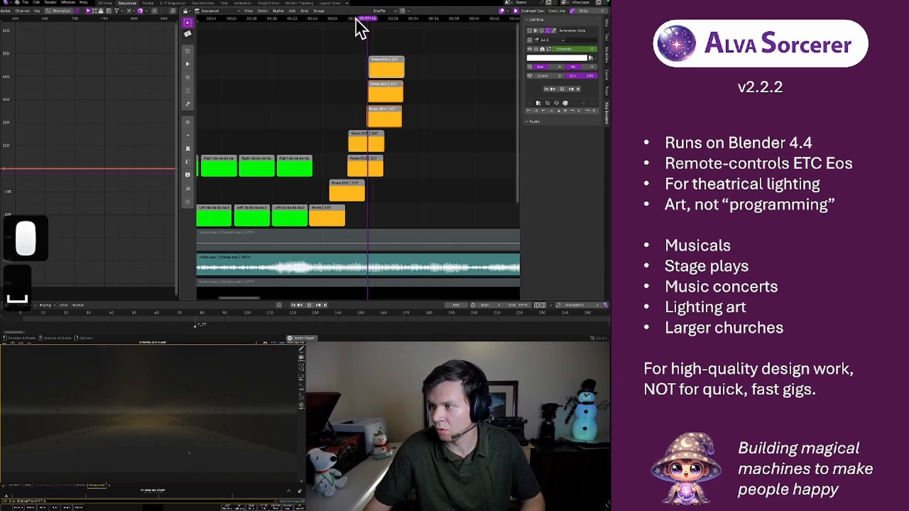
pyautogui.press('space')
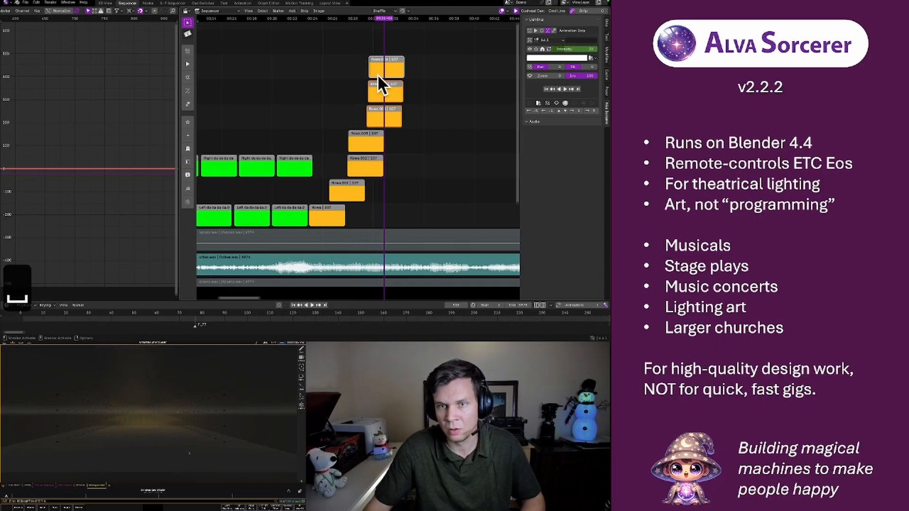
pyautogui.click(360, 19)
pyautogui.press('space')
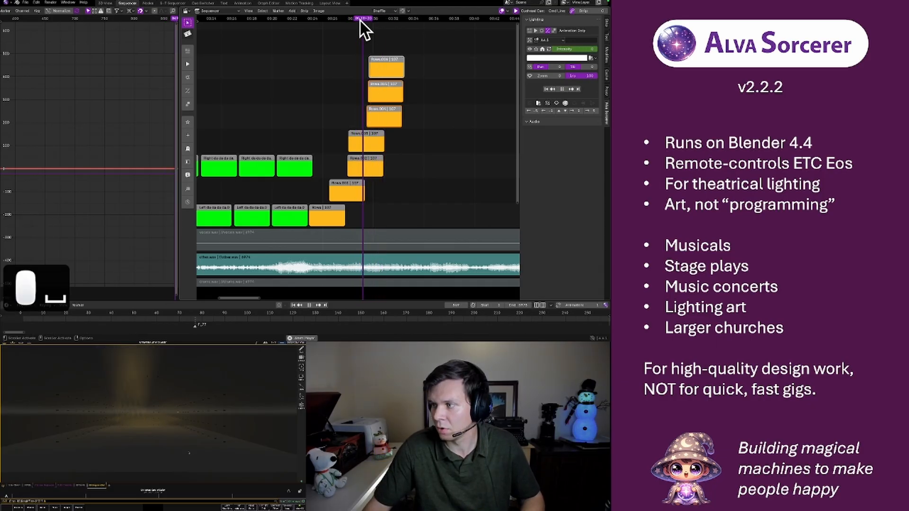
pyautogui.press('space')
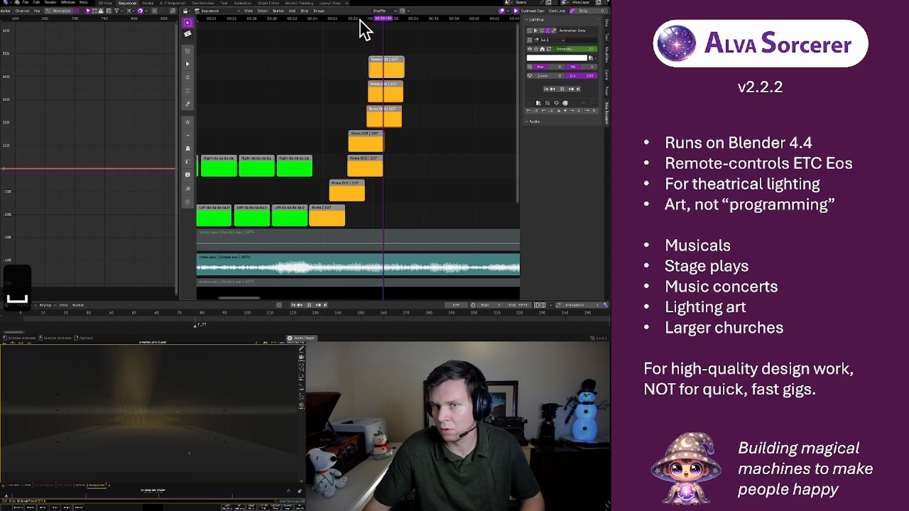
# Increase the offset between the three uppermost strips a little more and play them back from just before their start
pyautogui.press('s')
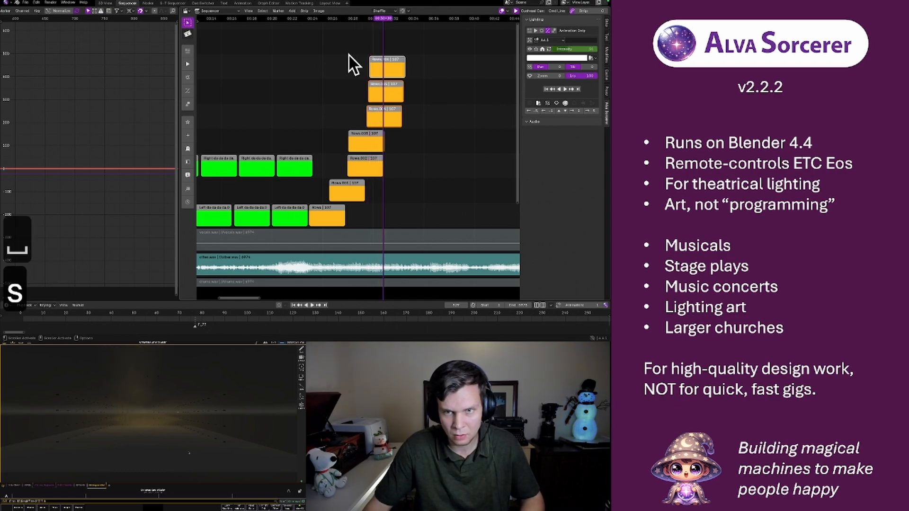
pyautogui.click(347, 56)
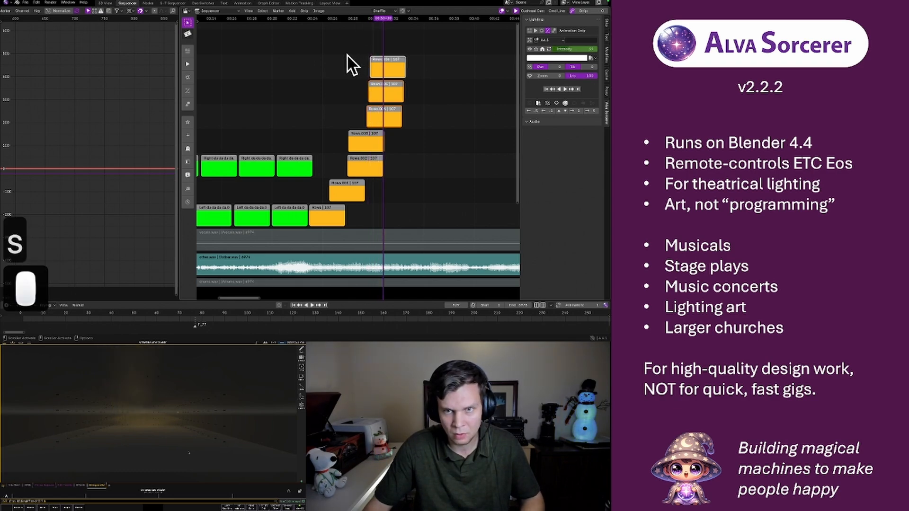
pyautogui.click(356, 19)
pyautogui.press('space')
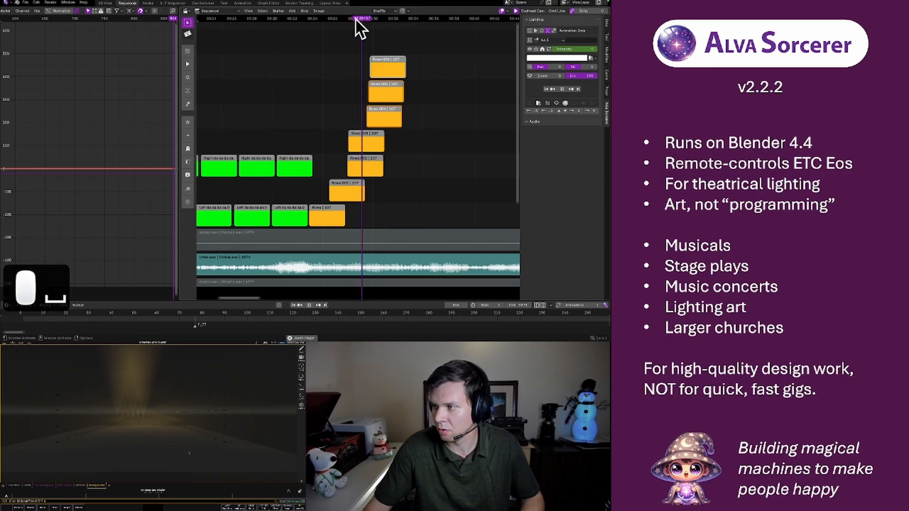
# Tighten the stagger between the three uppermost orange strips very slightly and replay the section to check the timing
pyautogui.press('space')
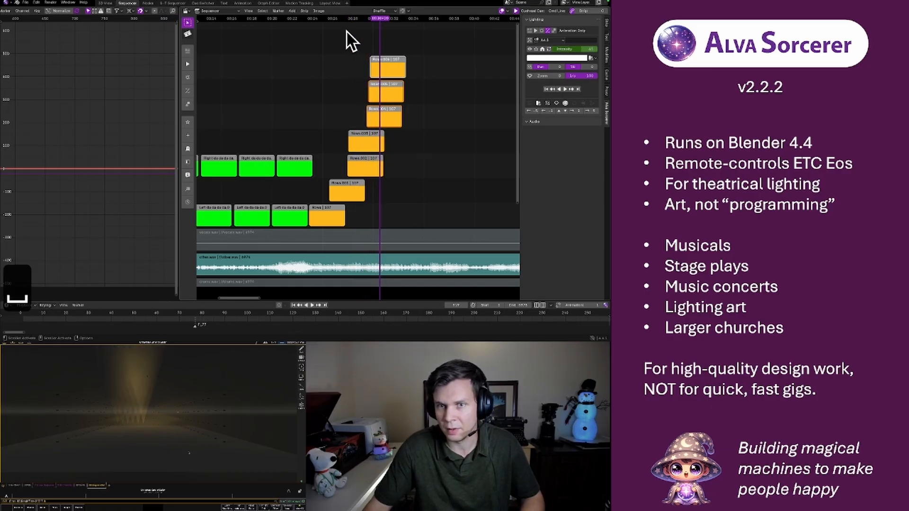
pyautogui.press('s')
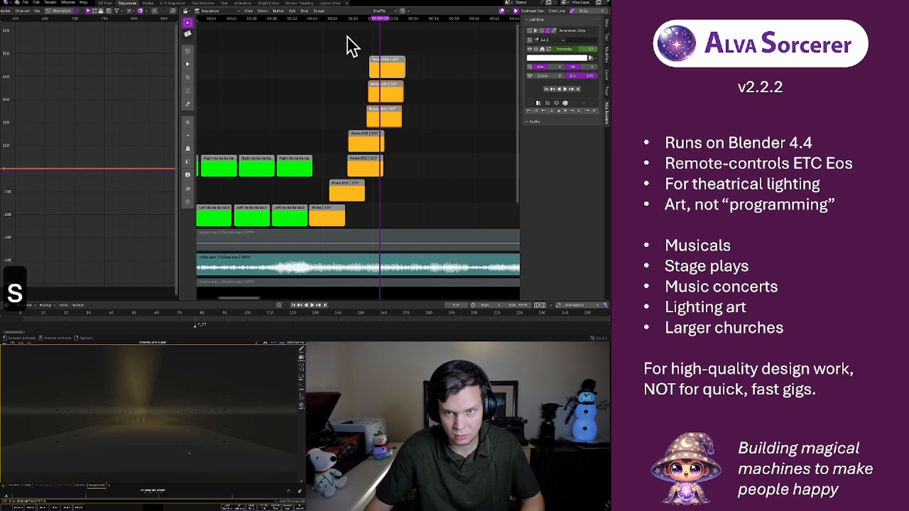
pyautogui.click(351, 20)
pyautogui.press('space')
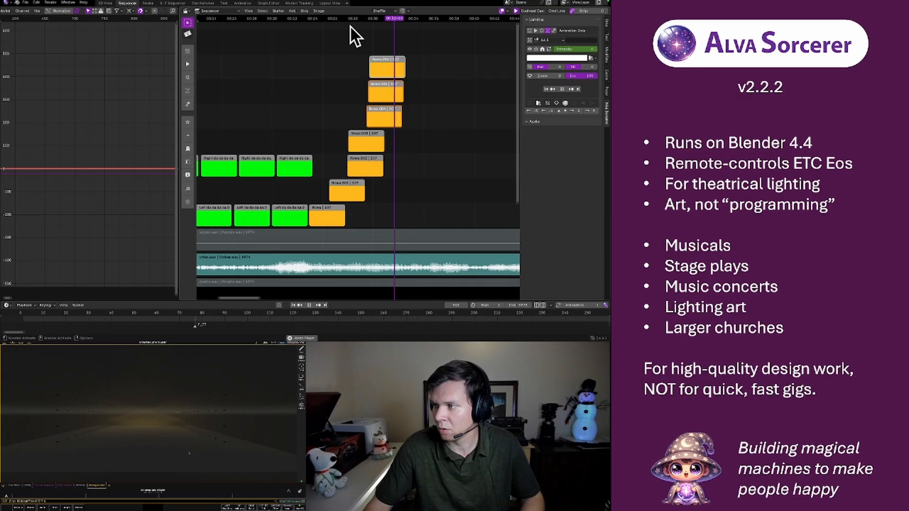
pyautogui.press('space')
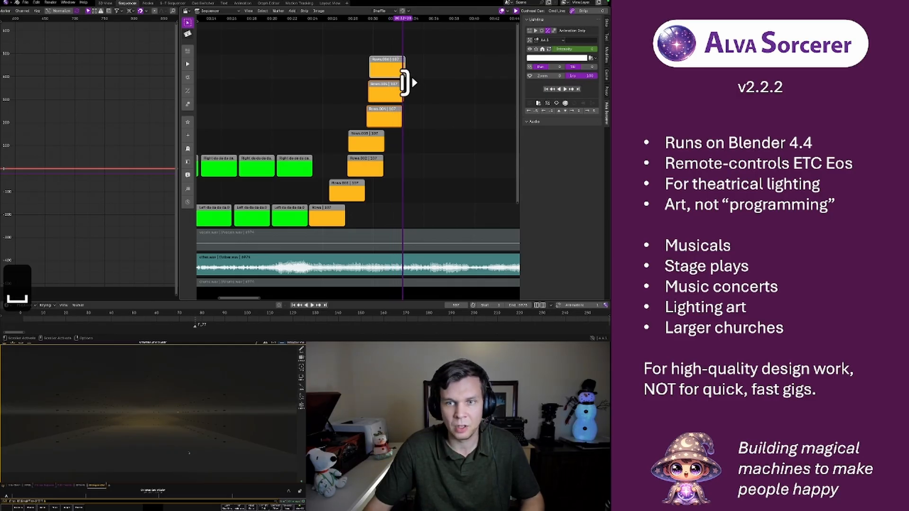
# Duplicate the A1 strip further along its channel past the A4 strips, assign it to group B1 and play back the section
pyautogui.click(330, 213)
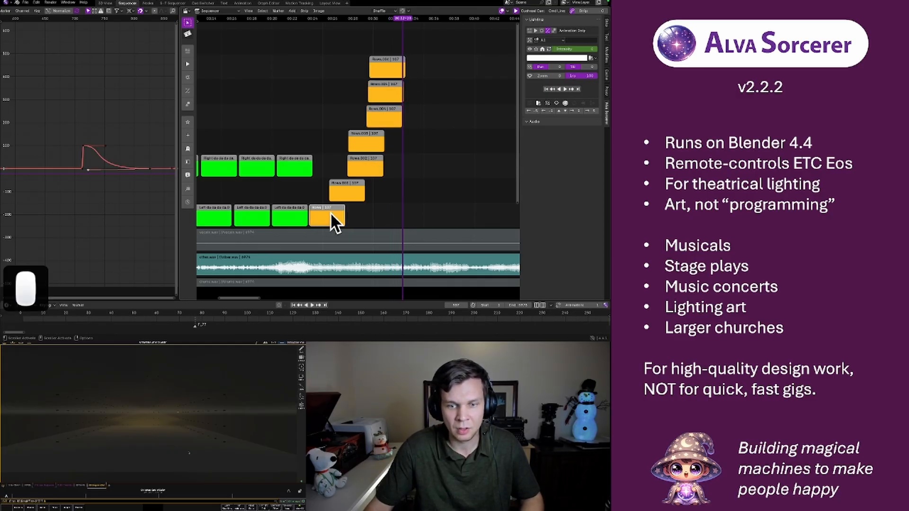
pyautogui.hotkey('shift', 'd')
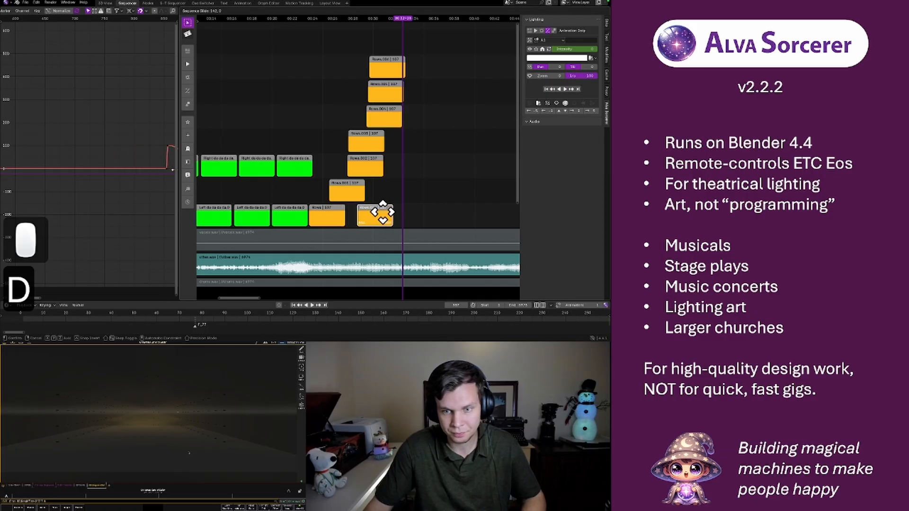
pyautogui.click(412, 208)
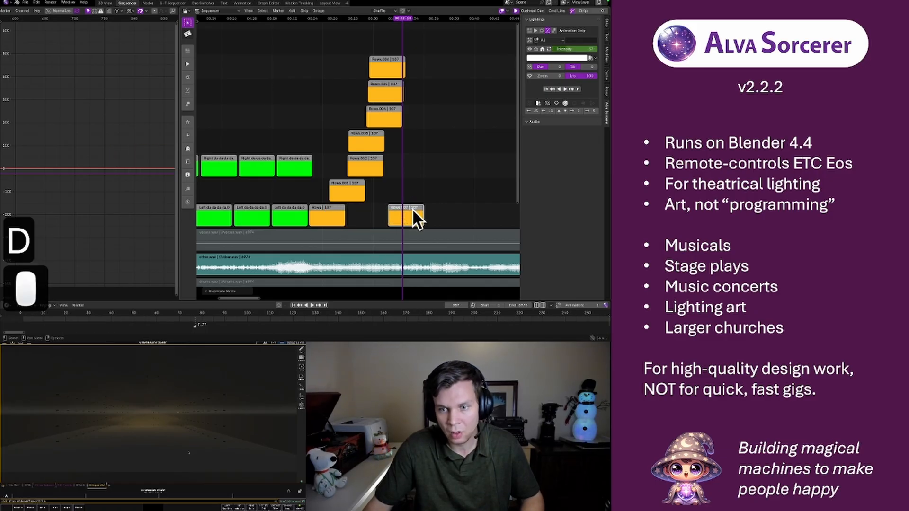
pyautogui.click(553, 40)
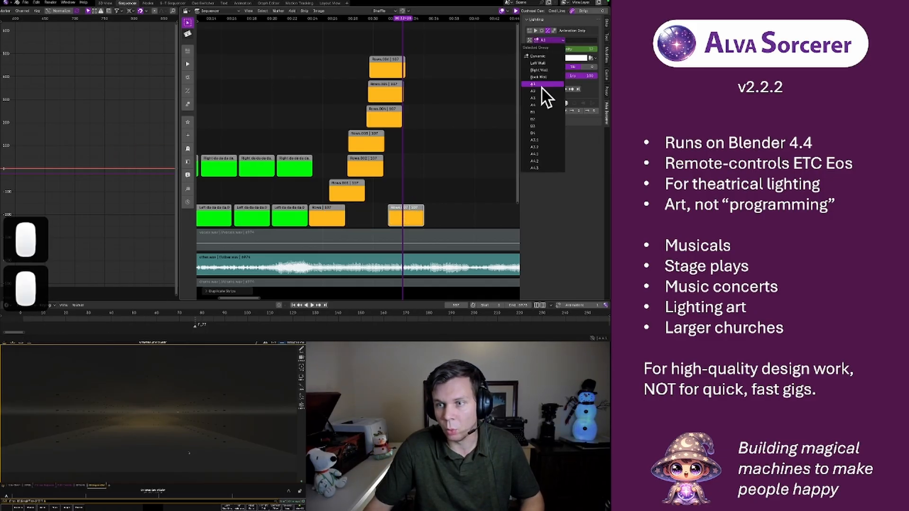
pyautogui.click(541, 112)
pyautogui.click(387, 19)
pyautogui.press('space')
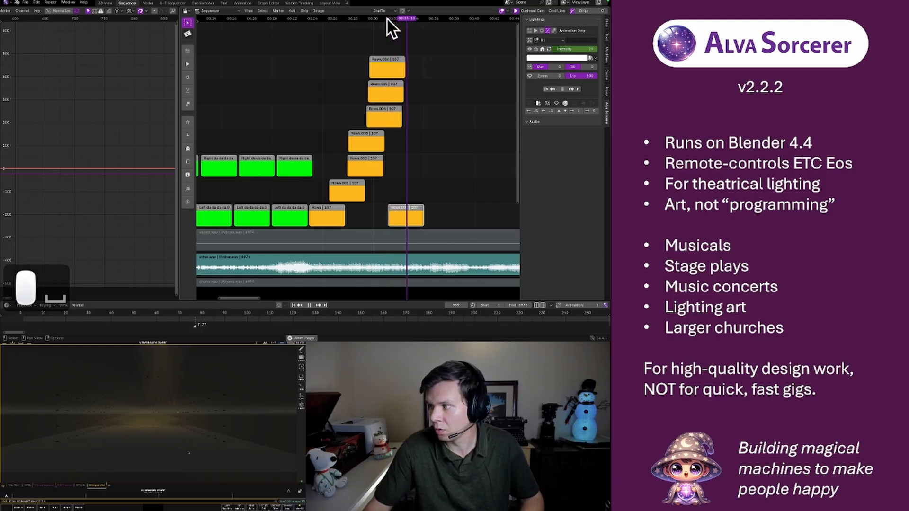
pyautogui.press('space')
# Duplicate the B1 strip one channel up with a slightly later start, assign it to group B2 and review its timing
pyautogui.hotkey('shift', 'd')
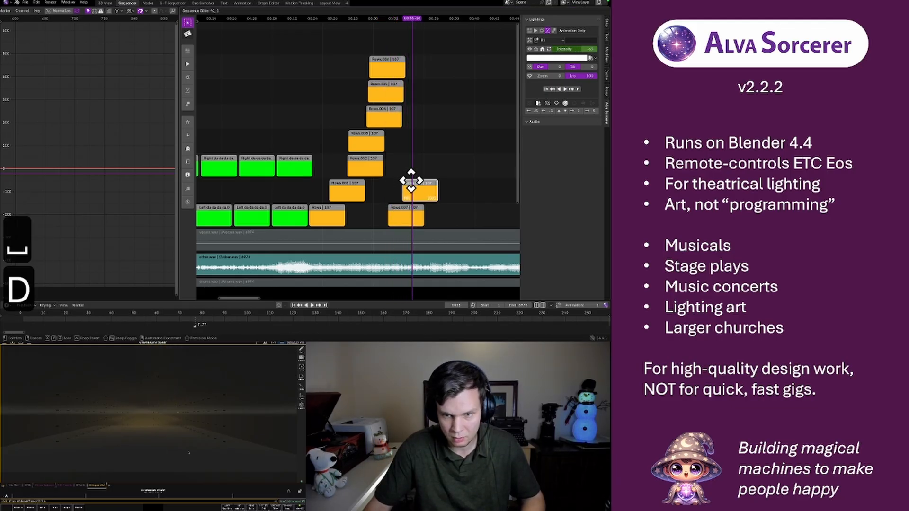
pyautogui.click(408, 180)
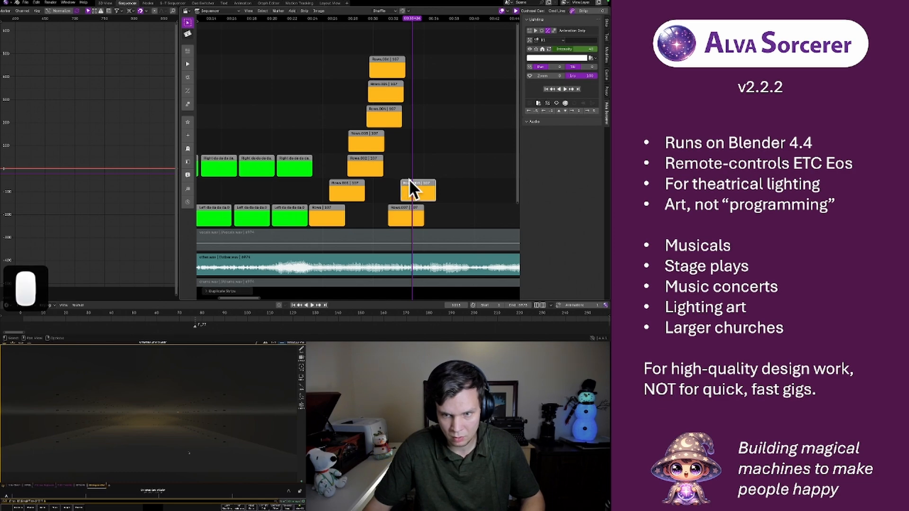
pyautogui.click(551, 40)
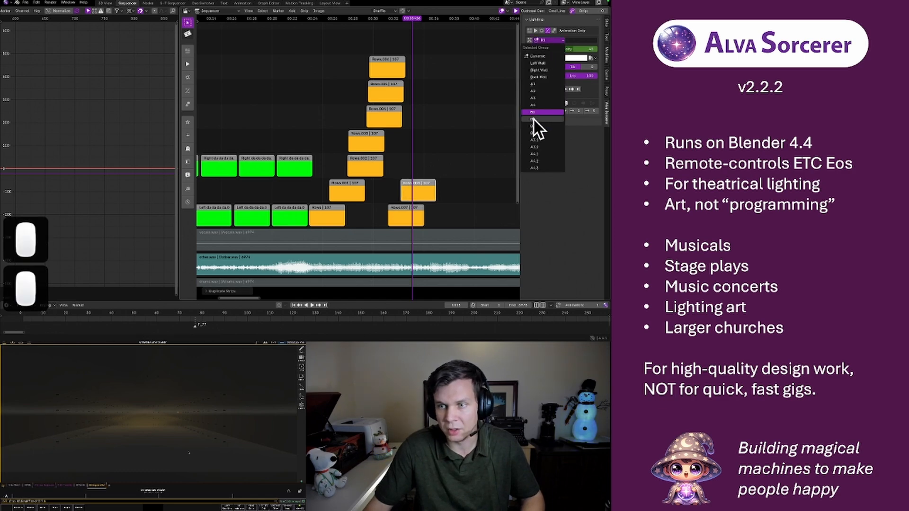
pyautogui.click(534, 119)
pyautogui.click(392, 18)
pyautogui.press('space')
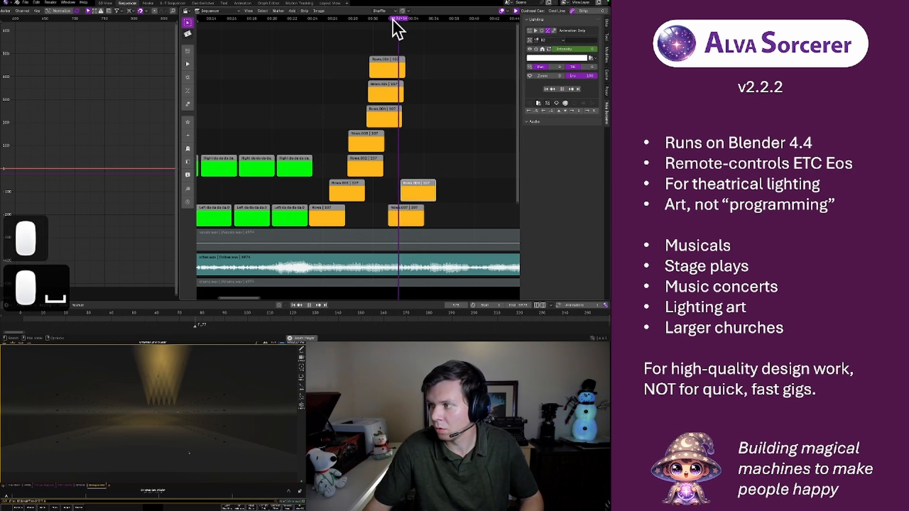
pyautogui.press('space')
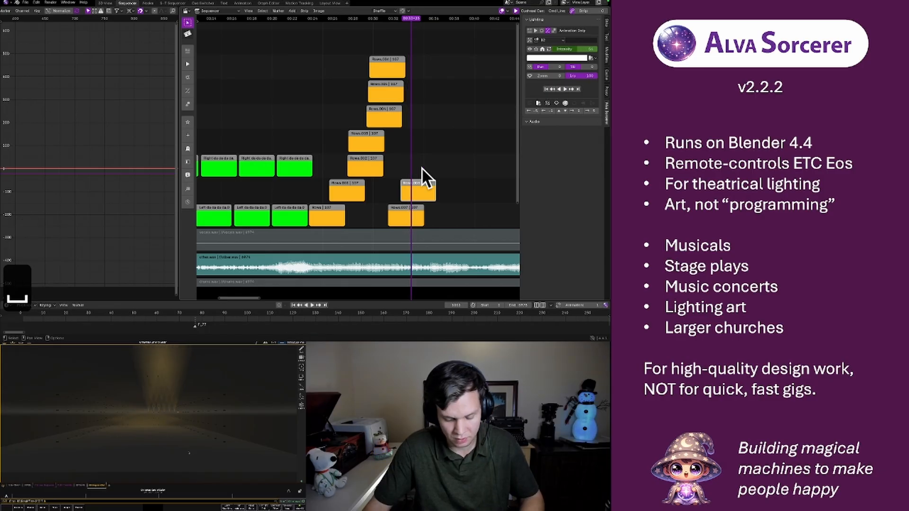
# Shift the B2 strip later in time, replay it from before its start and save the file
pyautogui.press('g')
pyautogui.click(428, 169)
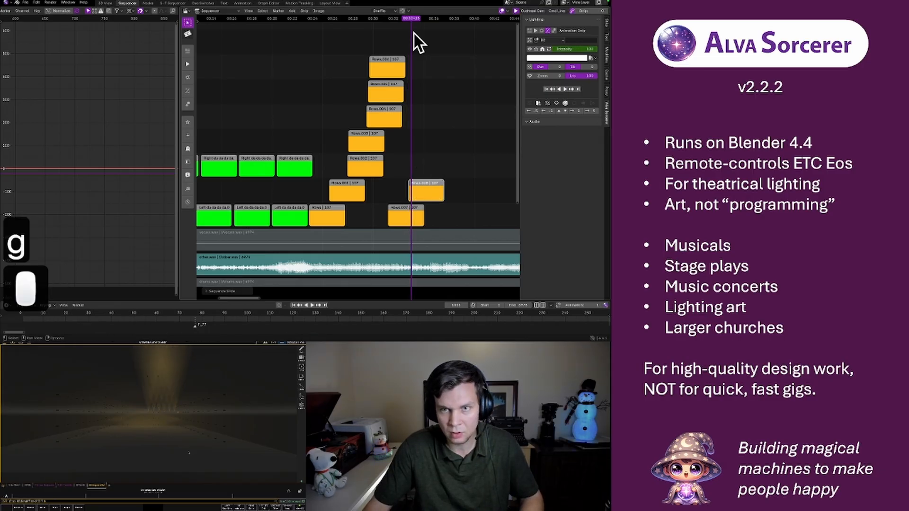
pyautogui.click(399, 19)
pyautogui.press('space')
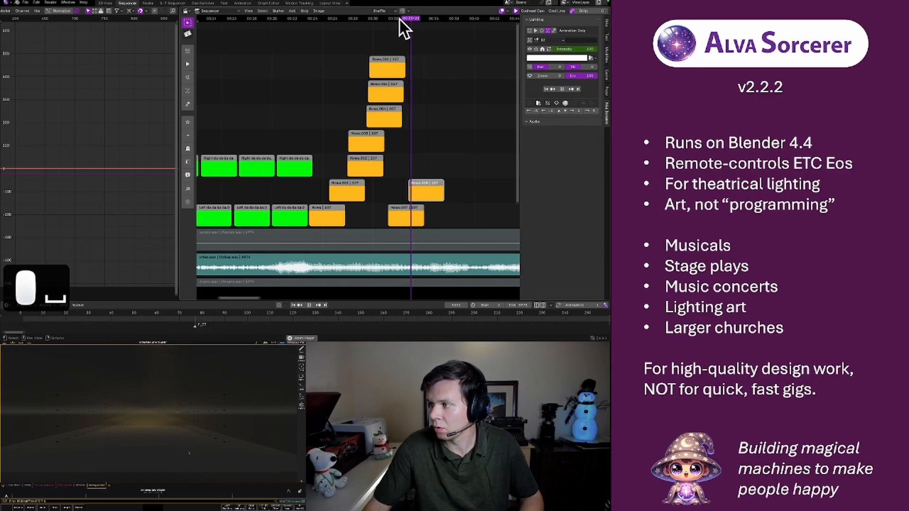
pyautogui.press('space')
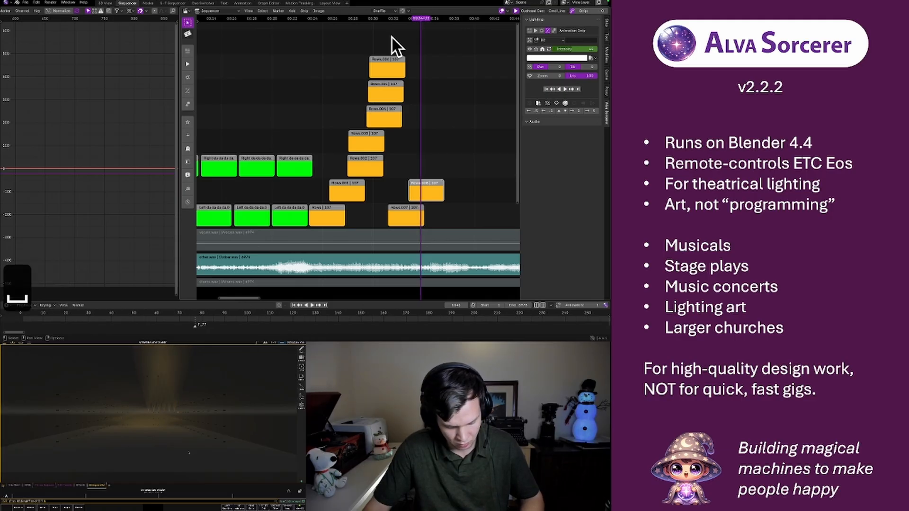
pyautogui.press('super+s')
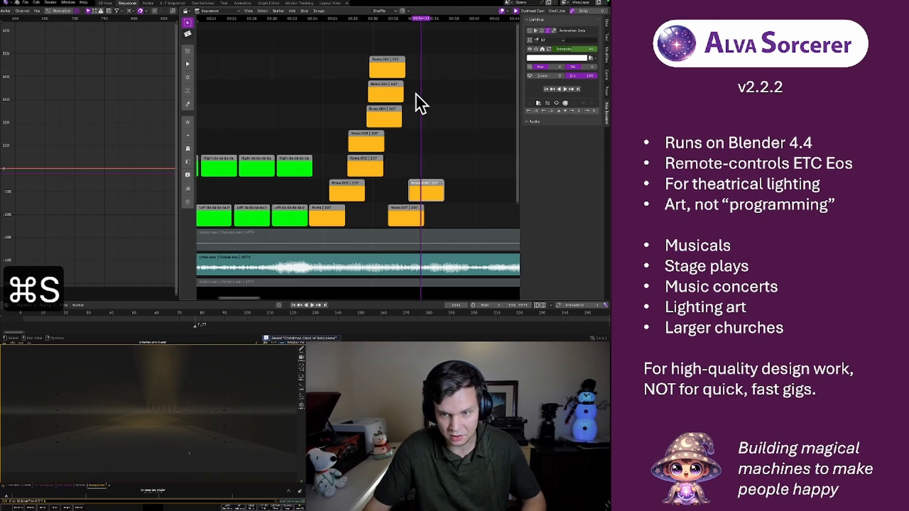
# Nudge the B2 strip slightly earlier and play back the B1 and B2 strips against the music
pyautogui.press('g')
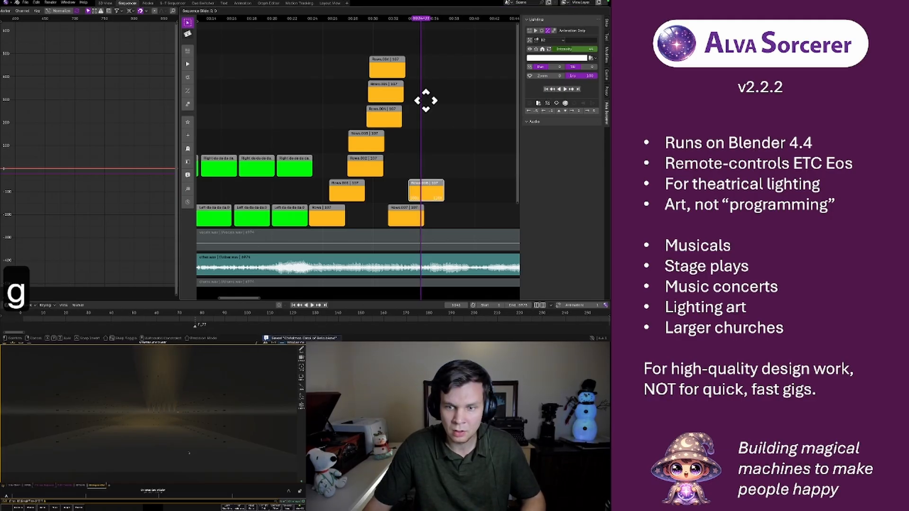
pyautogui.click(425, 101)
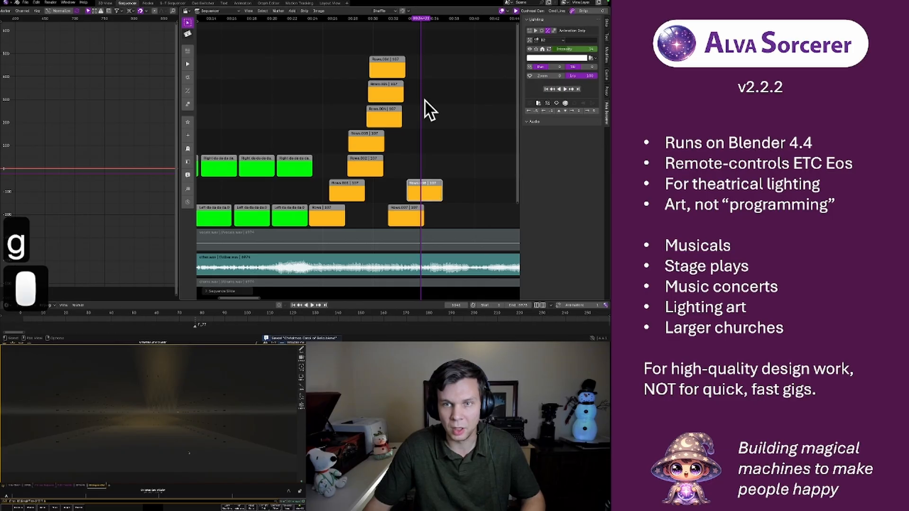
pyautogui.click(399, 20)
pyautogui.press('space')
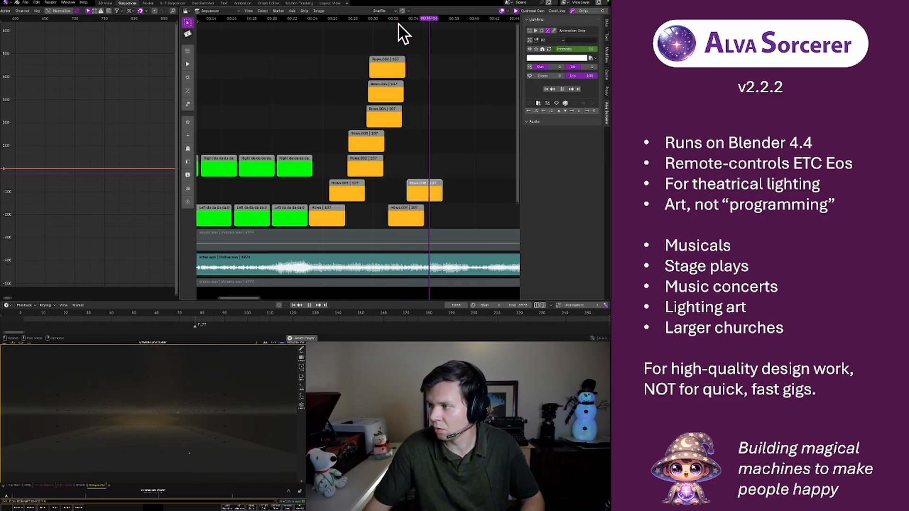
pyautogui.press('space')
# Duplicate the B2 strip one channel up with a later start, assign it to group B3 and replay the sequence
pyautogui.hotkey('shift', 'd')
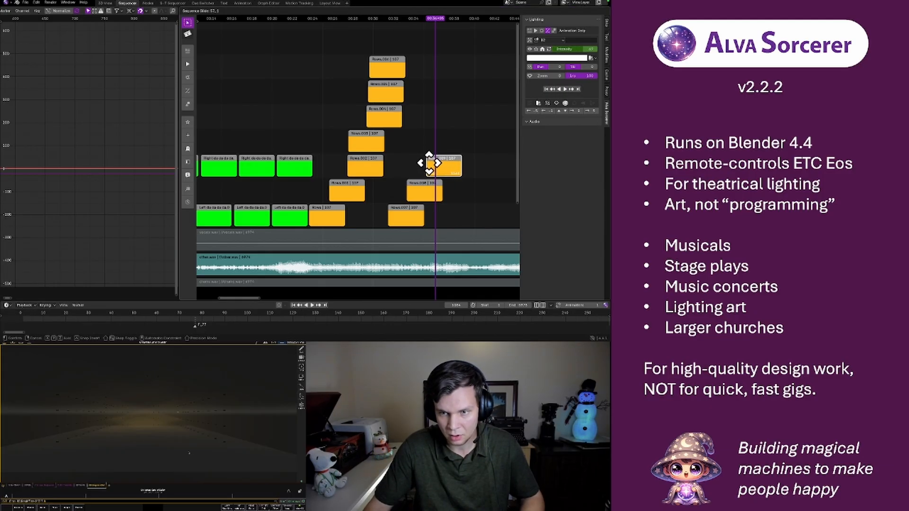
pyautogui.click(429, 162)
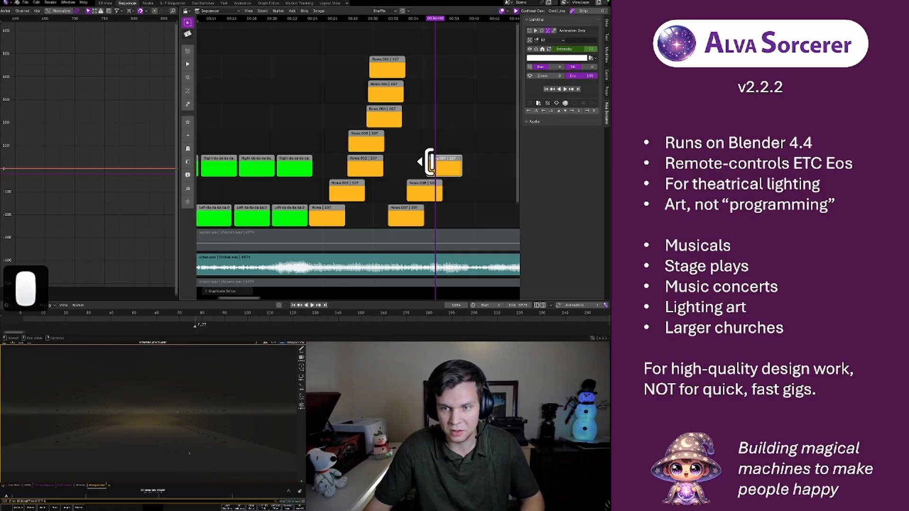
pyautogui.click(544, 41)
pyautogui.click(543, 126)
pyautogui.click(392, 19)
pyautogui.press('space')
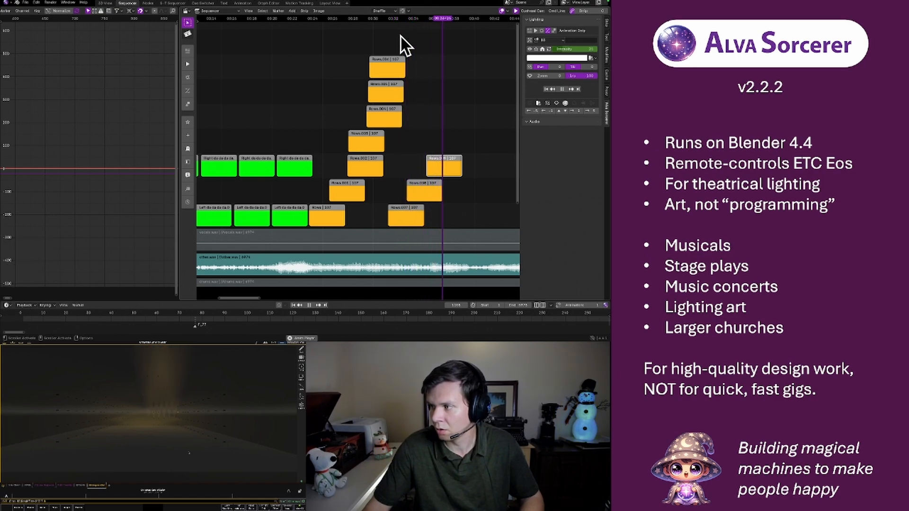
pyautogui.press('space')
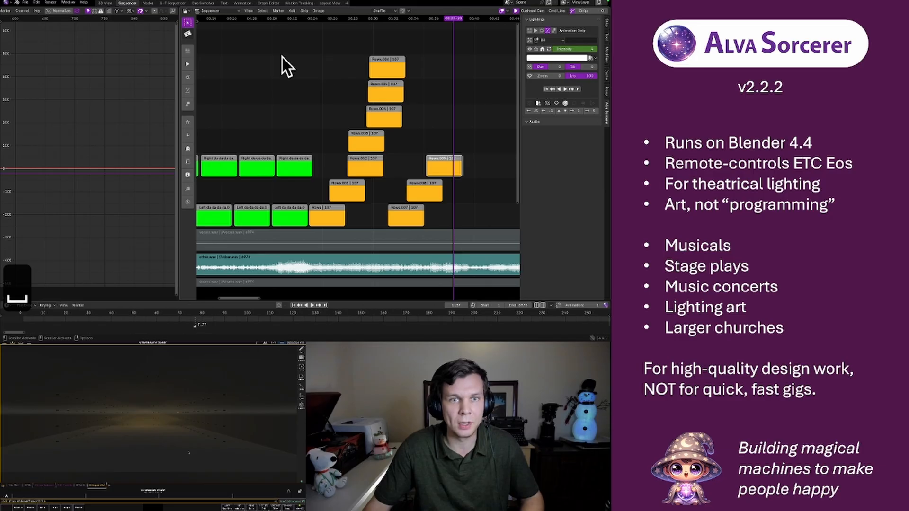
# Switch to ETC Eos, set the type of effect 901 to Step Based in the effects list and return to the Augment3d view
pyautogui.click(105, 4)
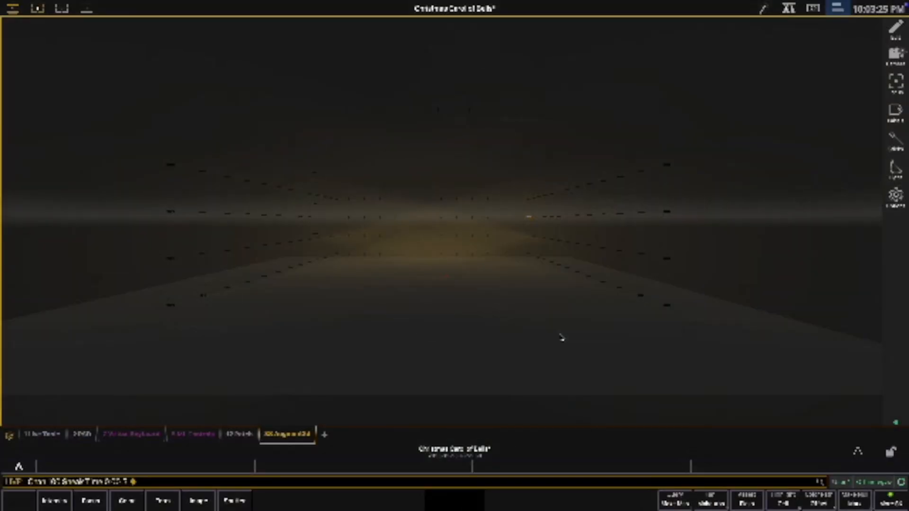
pyautogui.press('e')
pyautogui.press('e')
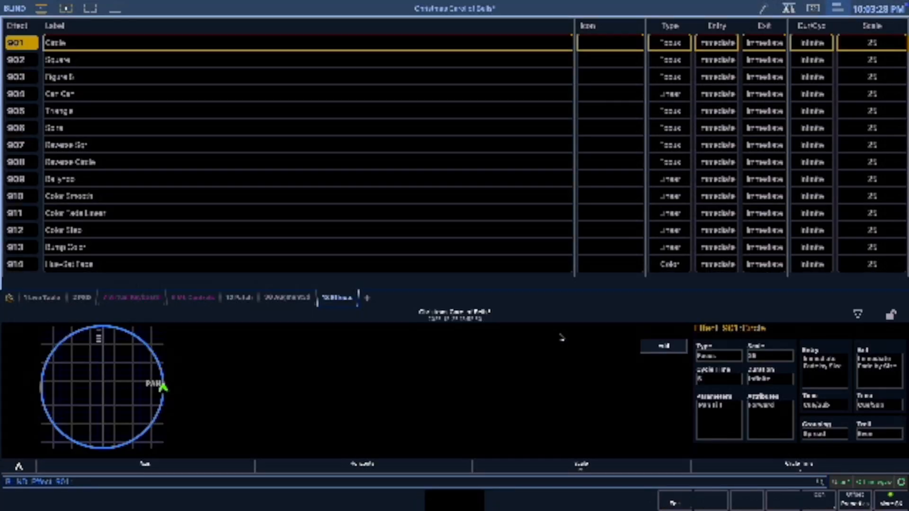
pyautogui.click(710, 359)
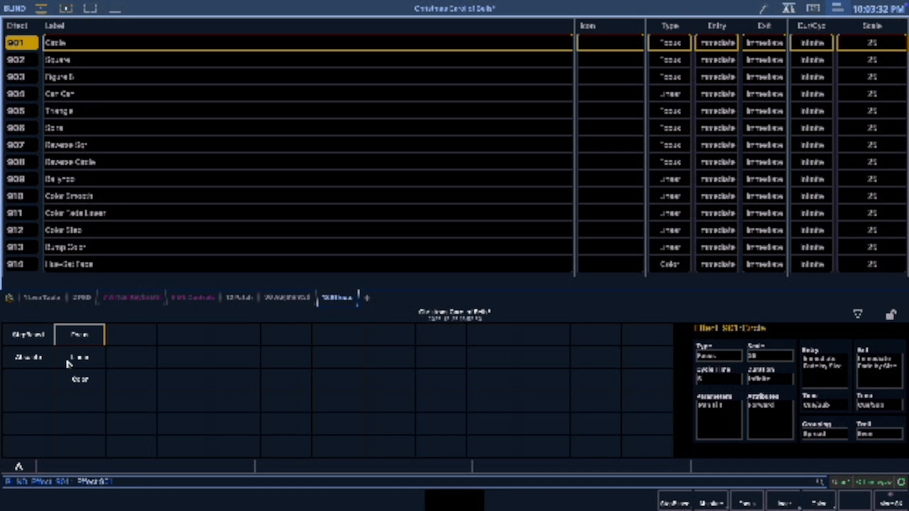
pyautogui.click(28, 336)
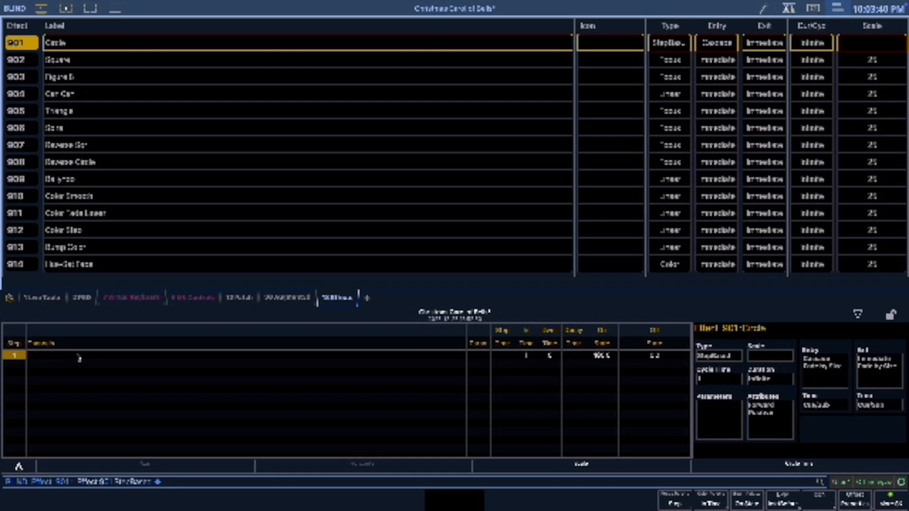
pyautogui.press('F1')
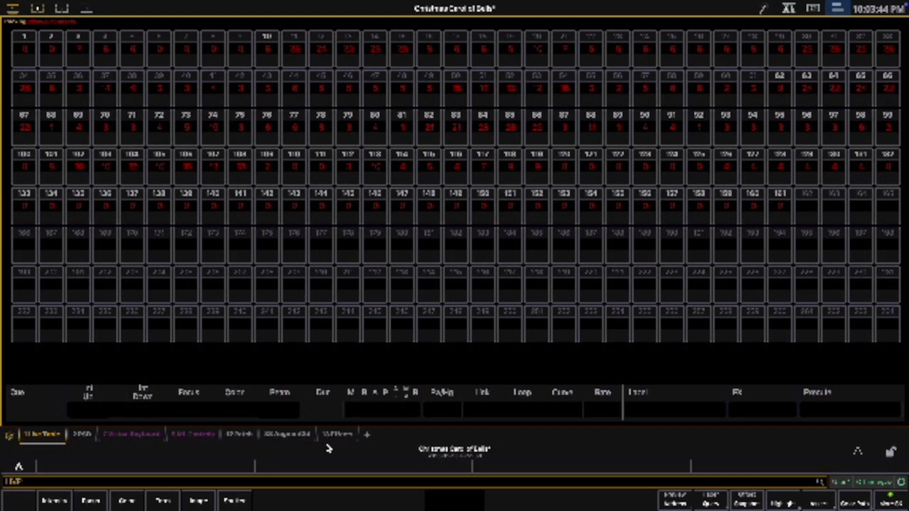
pyautogui.click(293, 435)
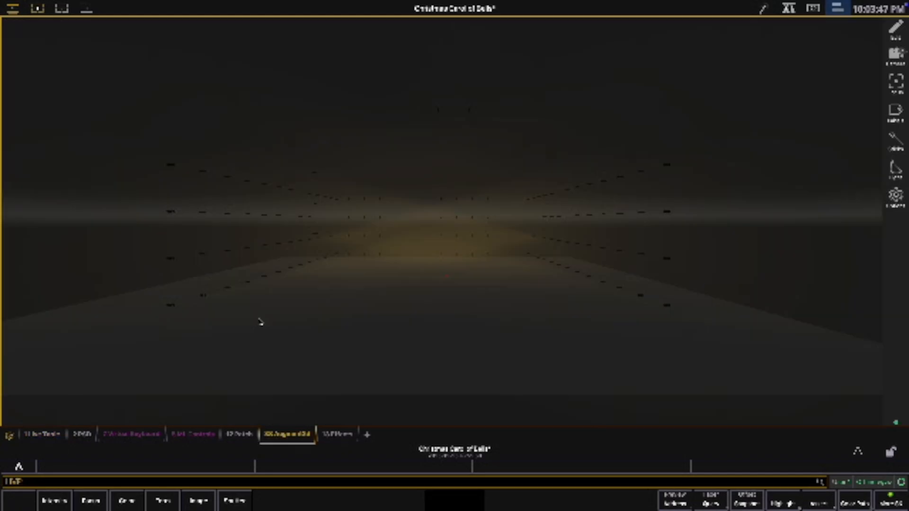
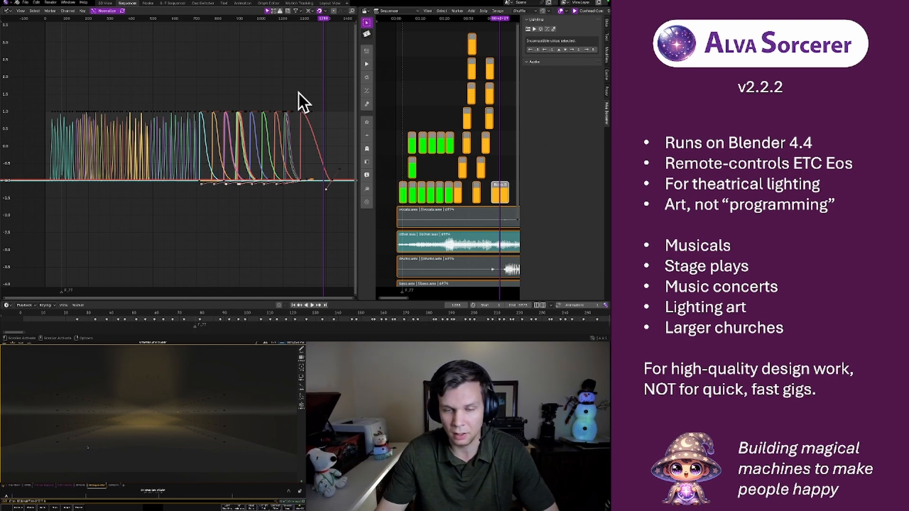
# In the Nodes workspace, delete the existing node and add a Group Controller node in the empty editor
pyautogui.click(148, 3)
pyautogui.click(272, 174)
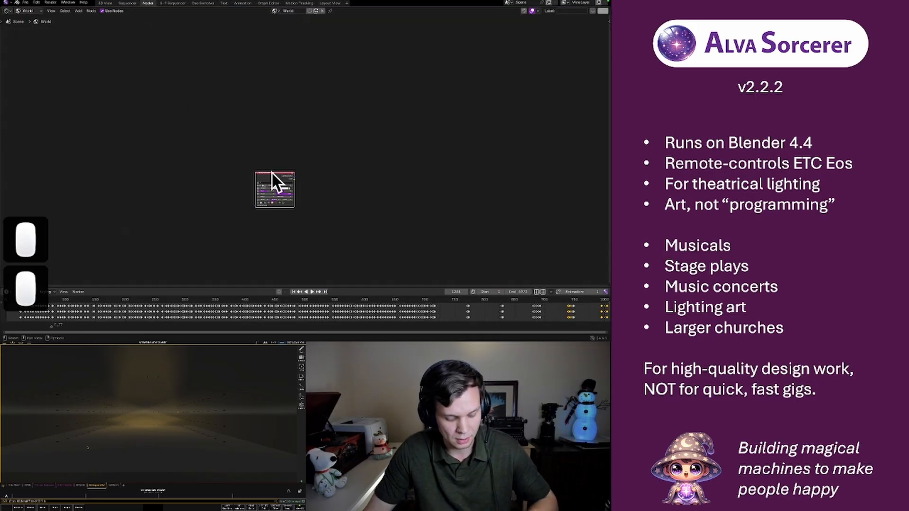
pyautogui.press('x')
pyautogui.click(270, 101)
pyautogui.hotkey('shift', 'a')
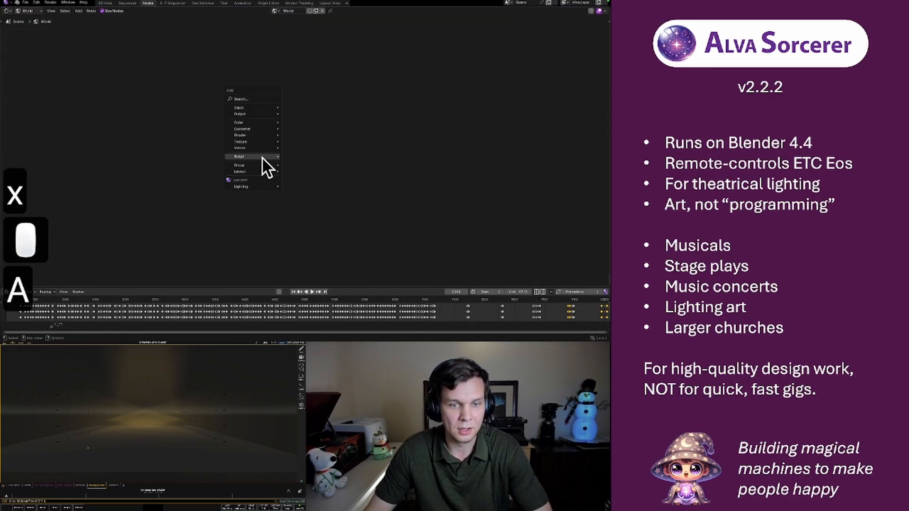
pyautogui.moveTo(268, 186)
pyautogui.click(303, 186)
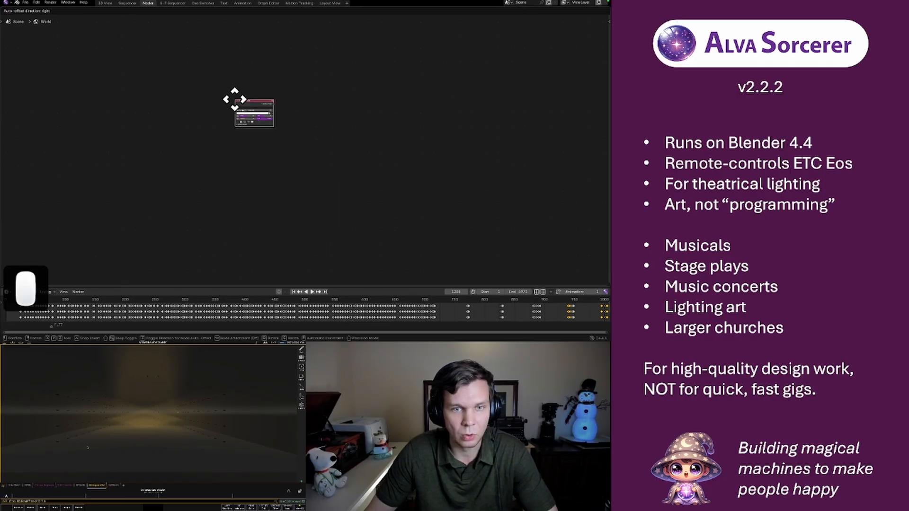
pyautogui.click(133, 80)
# Assign the new Group Controller node to group A4
pyautogui.scroll(7, 203, 96)
pyautogui.moveTo(170, 108); pyautogui.dragTo(349, 148, button='middle')
pyautogui.scroll(8, 303, 135)
pyautogui.moveTo(282, 106); pyautogui.dragTo(334, 171, button='middle')
pyautogui.click(189, 113)
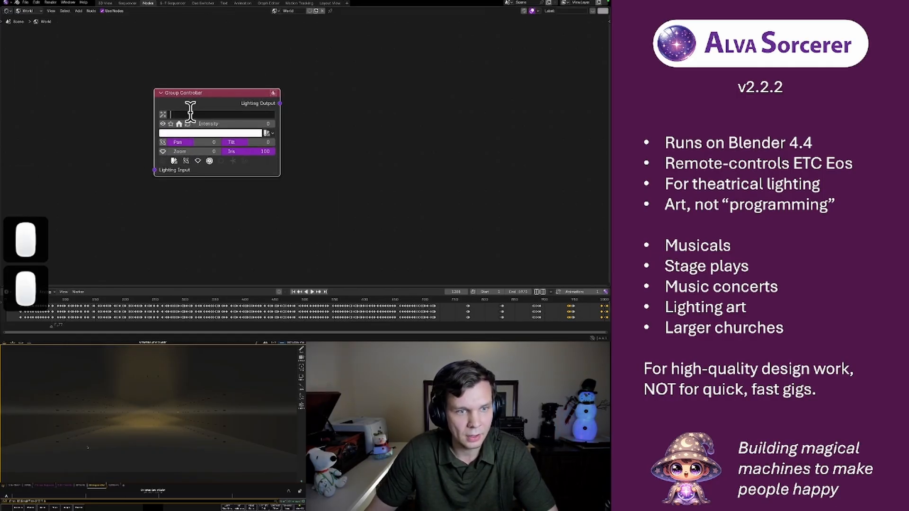
pyautogui.press('BackSpace')
pyautogui.click(190, 114)
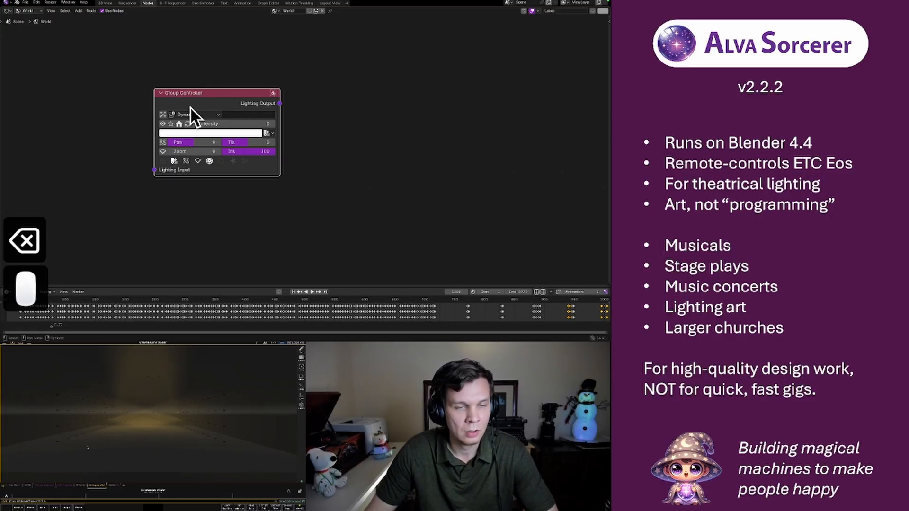
pyautogui.click(193, 112)
pyautogui.click(189, 186)
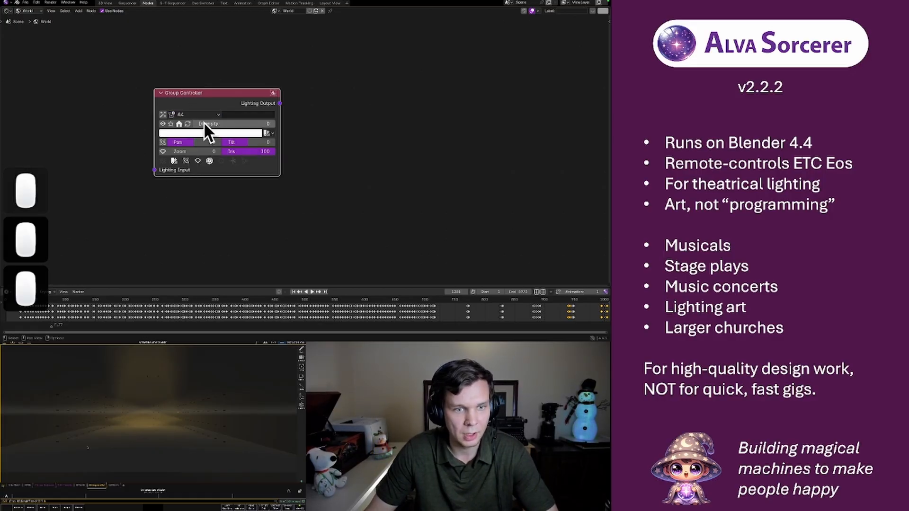
# Duplicate the A4 Group Controller, place the copy beside the original and assign it to group B1
pyautogui.click(226, 90)
pyautogui.hotkey('shift', 'd')
pyautogui.click(381, 86)
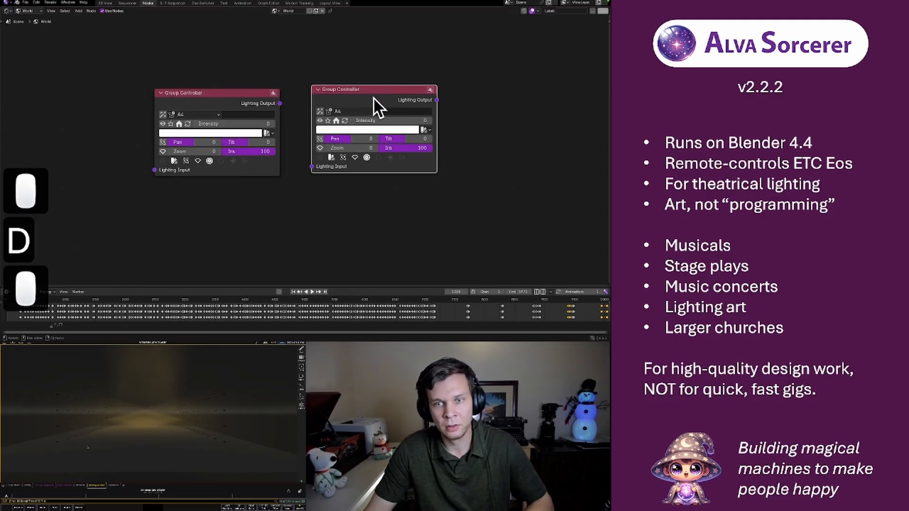
pyautogui.click(357, 111)
pyautogui.click(342, 204)
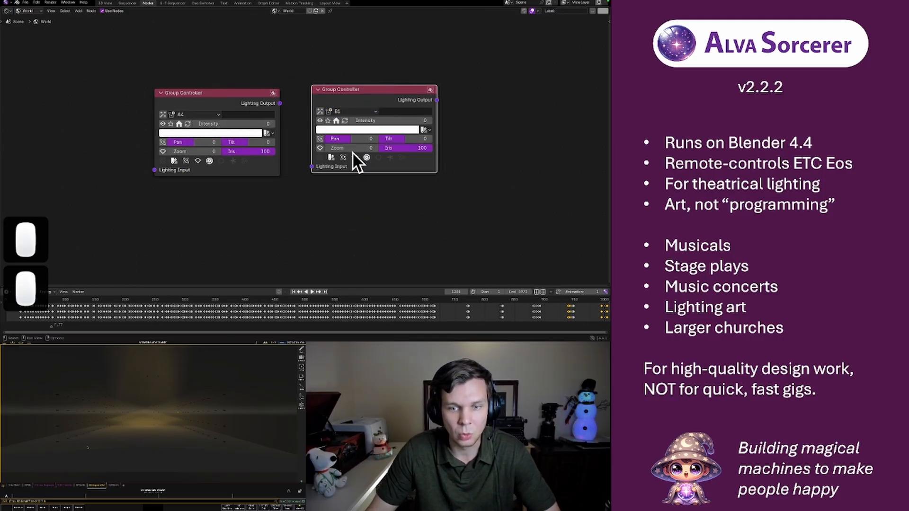
pyautogui.moveTo(342, 88); pyautogui.dragTo(360, 95)
pyautogui.moveTo(369, 124)
pyautogui.mouseDown()
pyautogui.moveTo(450, 125)
pyautogui.moveTo(366, 124)
pyautogui.mouseUp()
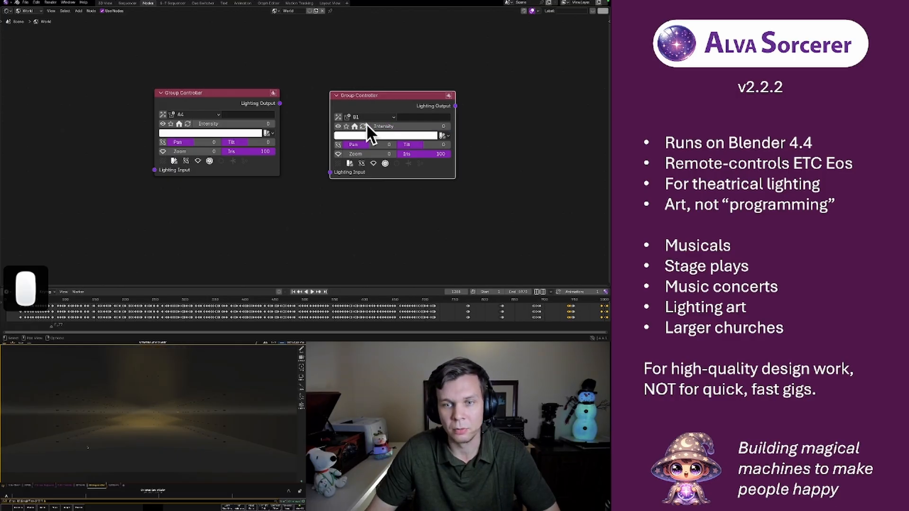
pyautogui.click(317, 65)
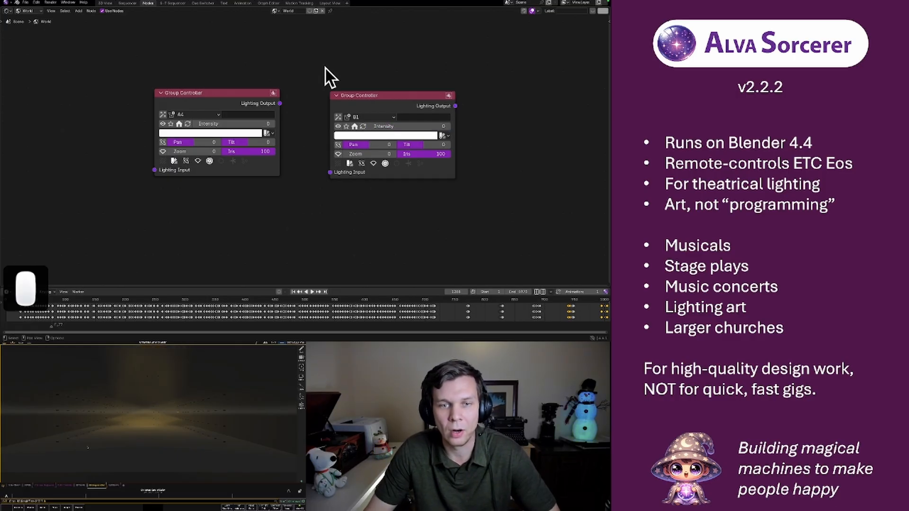
# Add a third Group Controller node ahead of the A4 and B1 controllers, without assigning a group
pyautogui.scroll(-1, 323, 66)
pyautogui.scroll(-2, 323, 67)
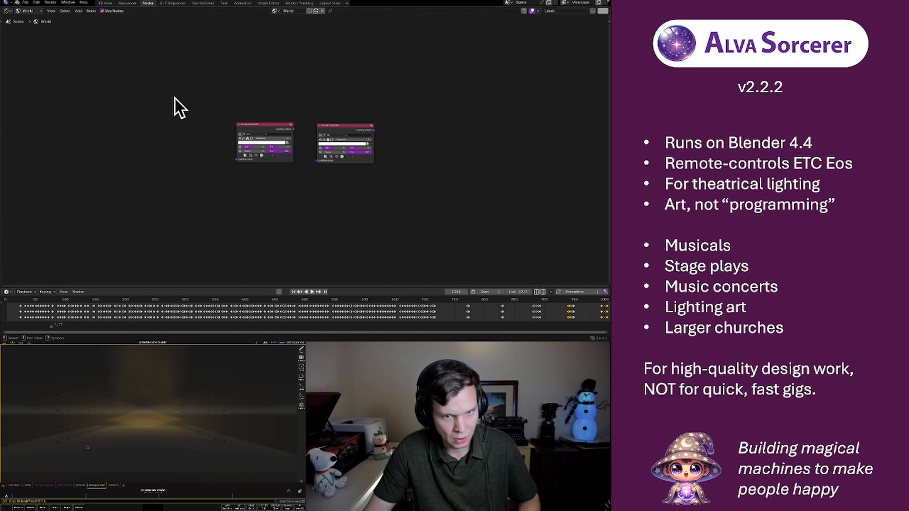
pyautogui.hotkey('shift', 'a')
pyautogui.moveTo(197, 126)
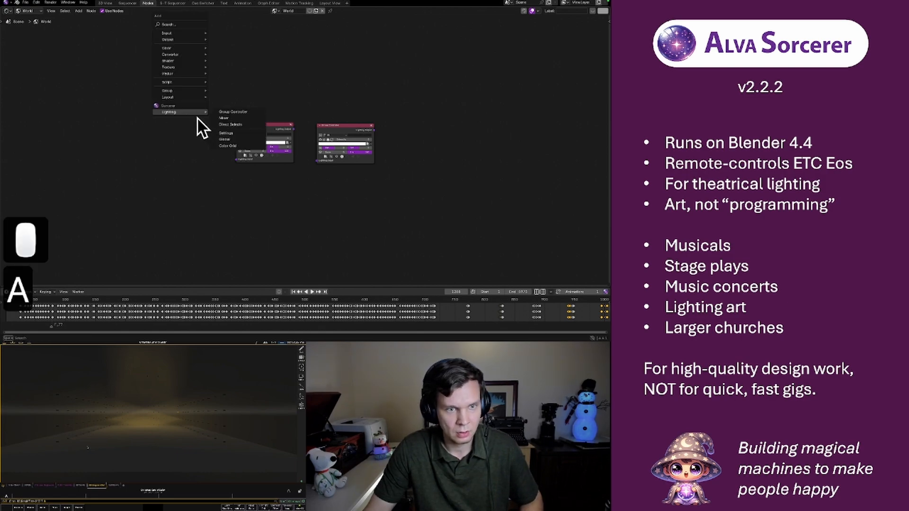
pyautogui.click(220, 112)
pyautogui.click(104, 132)
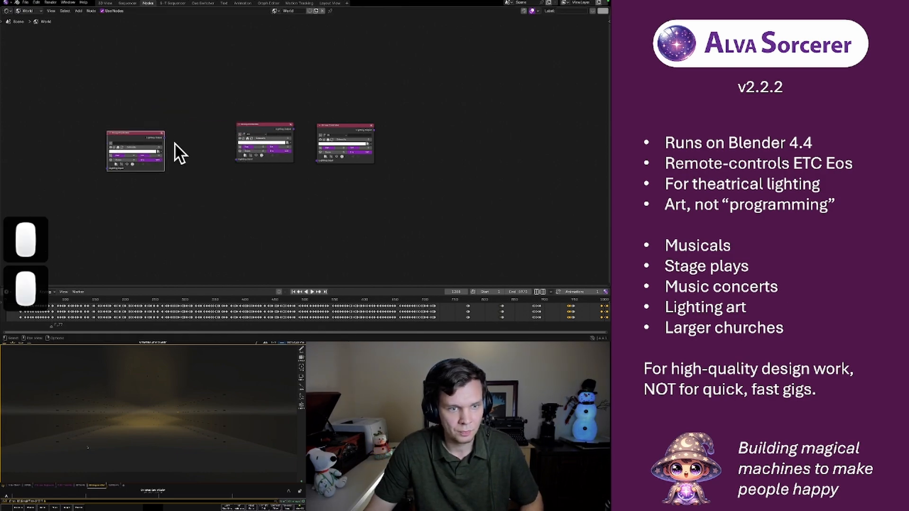
# Link the unassigned controller's Lighting Output to the Lighting Inputs of the A4 and B1 nodes, and move the A4 node clear of the links
pyautogui.moveTo(164, 137); pyautogui.dragTo(236, 161)
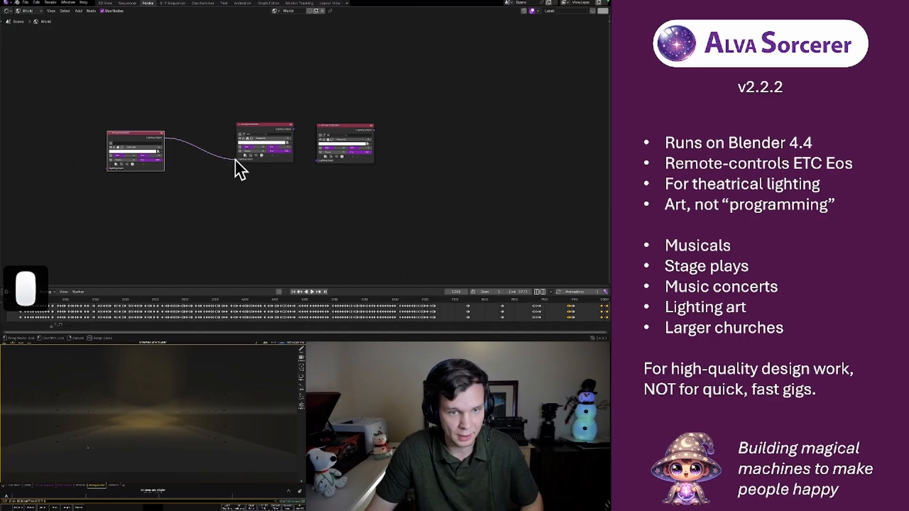
pyautogui.moveTo(166, 138); pyautogui.dragTo(315, 161)
pyautogui.moveTo(132, 146)
pyautogui.mouseDown()
pyautogui.moveTo(169, 146)
pyautogui.moveTo(123, 147)
pyautogui.mouseUp()
pyautogui.click(197, 101)
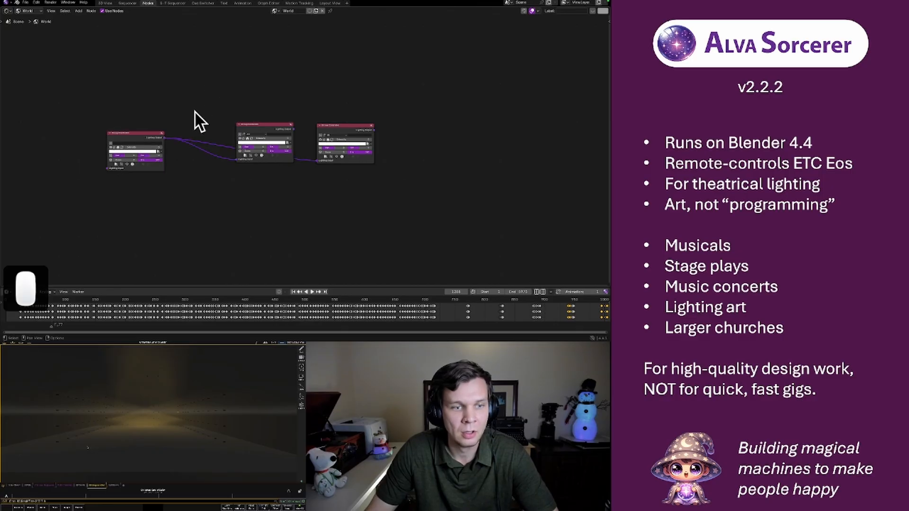
pyautogui.moveTo(263, 126); pyautogui.dragTo(260, 82)
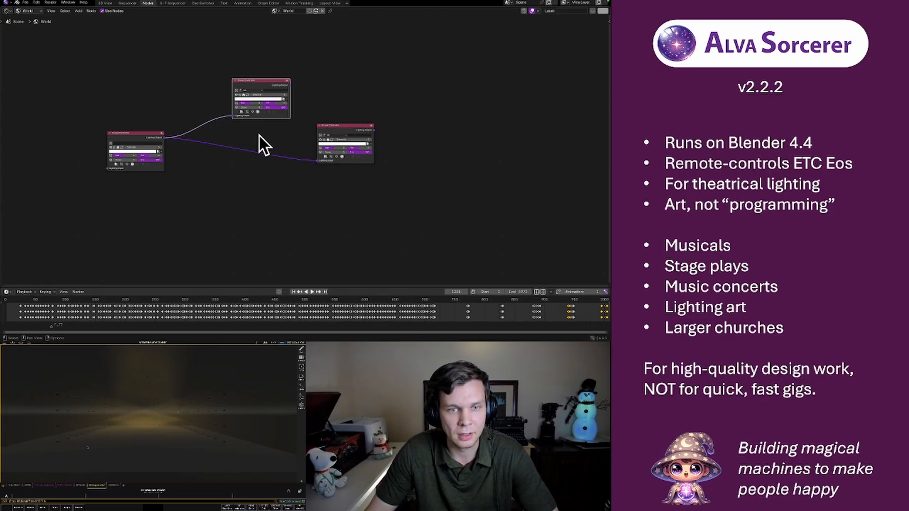
pyautogui.click(283, 134)
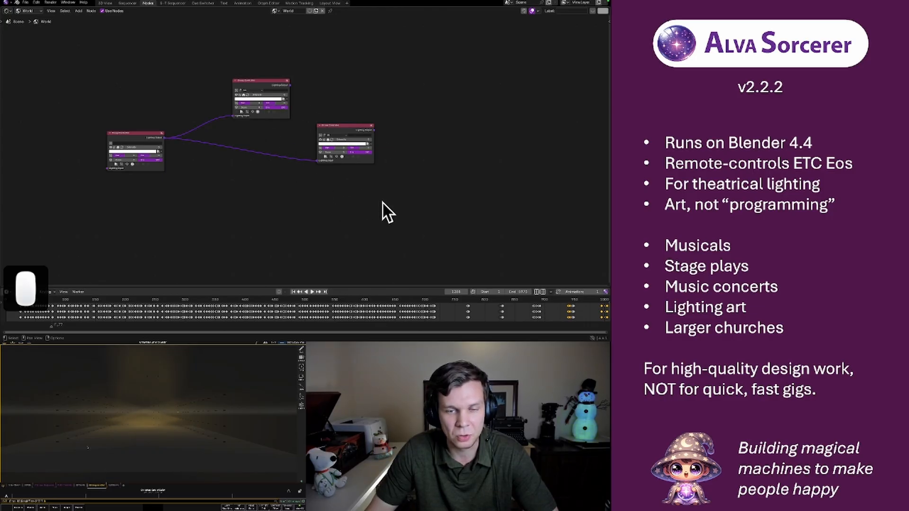
# Add a Mixer node below the controllers, assign it to group A1 and raise its middle intensity
pyautogui.hotkey('shift', 'a')
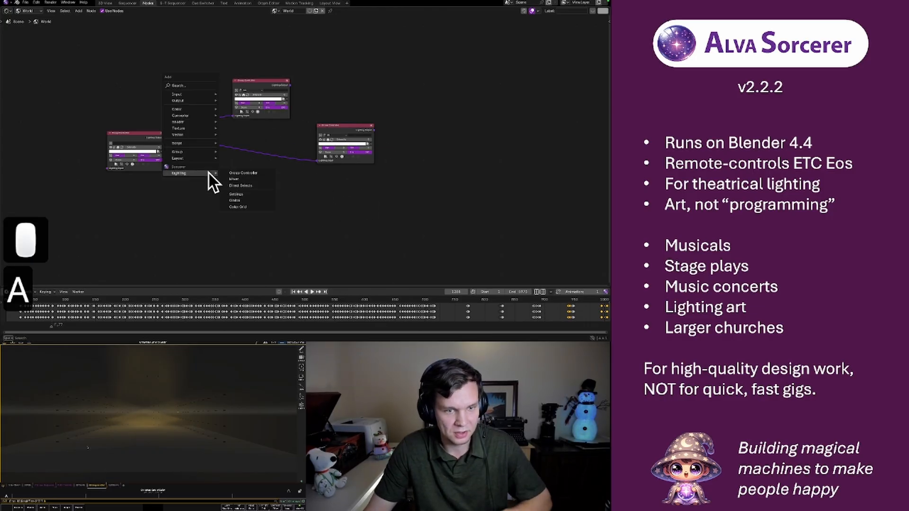
pyautogui.click(235, 180)
pyautogui.click(208, 211)
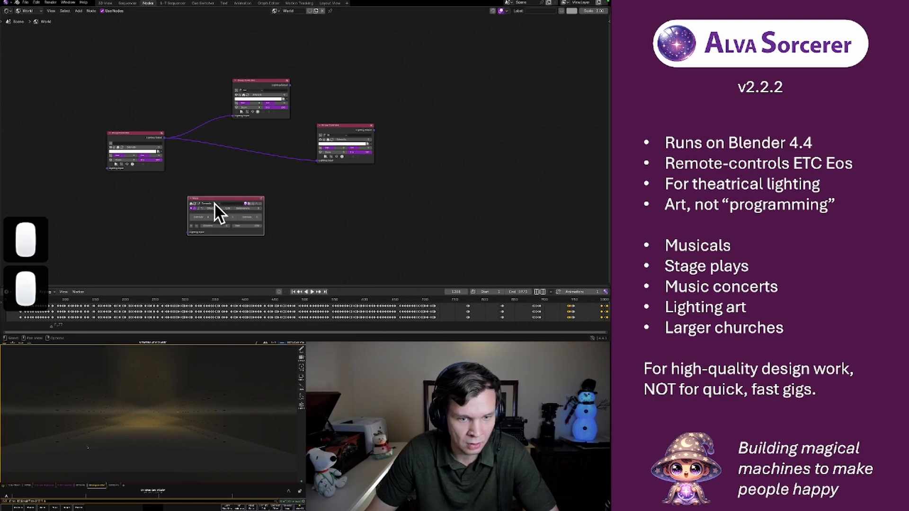
pyautogui.click(211, 203)
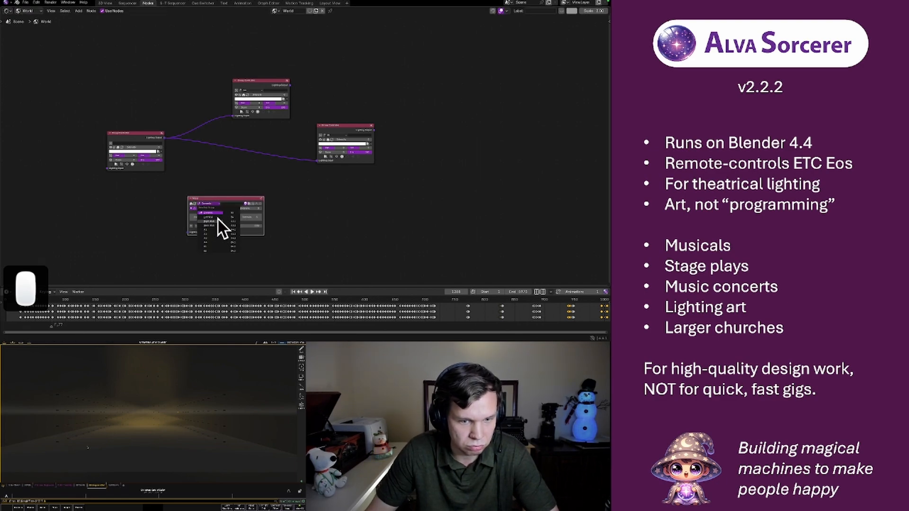
pyautogui.click(214, 230)
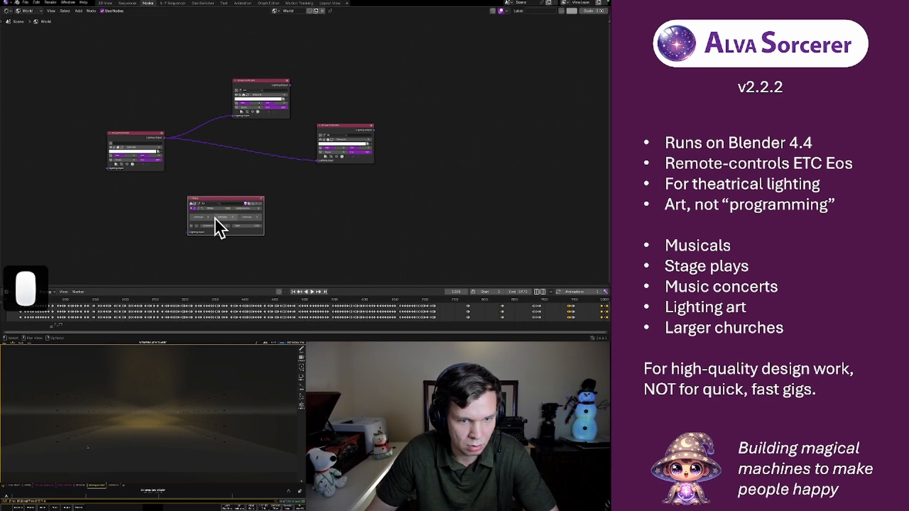
pyautogui.moveTo(221, 217); pyautogui.dragTo(251, 217)
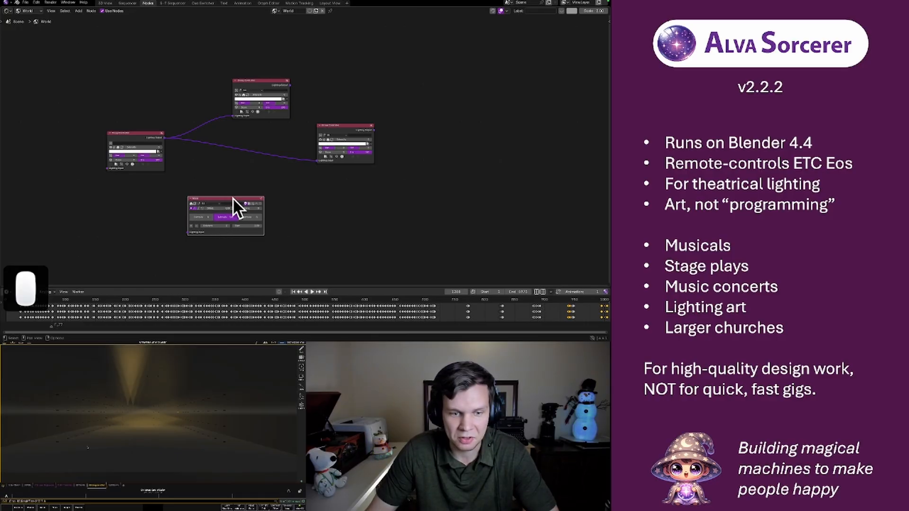
pyautogui.click(145, 38)
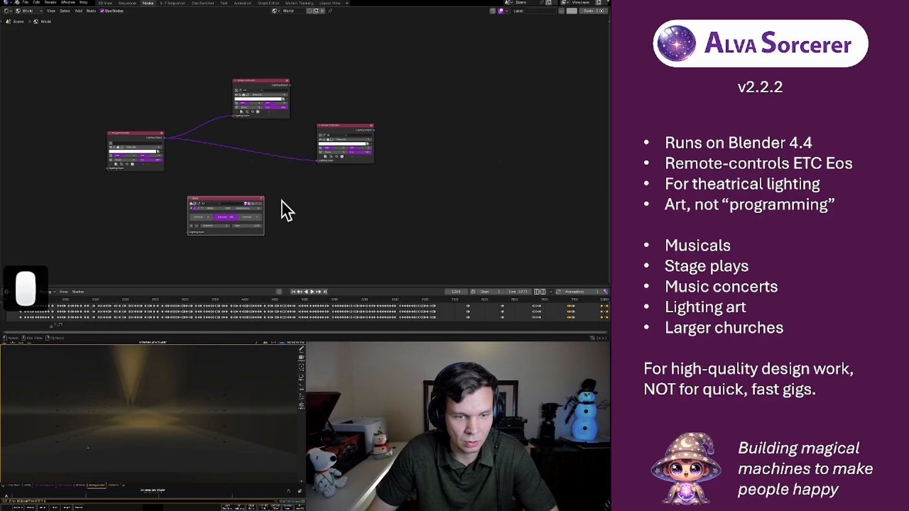
# In the 3D View workspace, create a new light group and name it Test
pyautogui.click(107, 3)
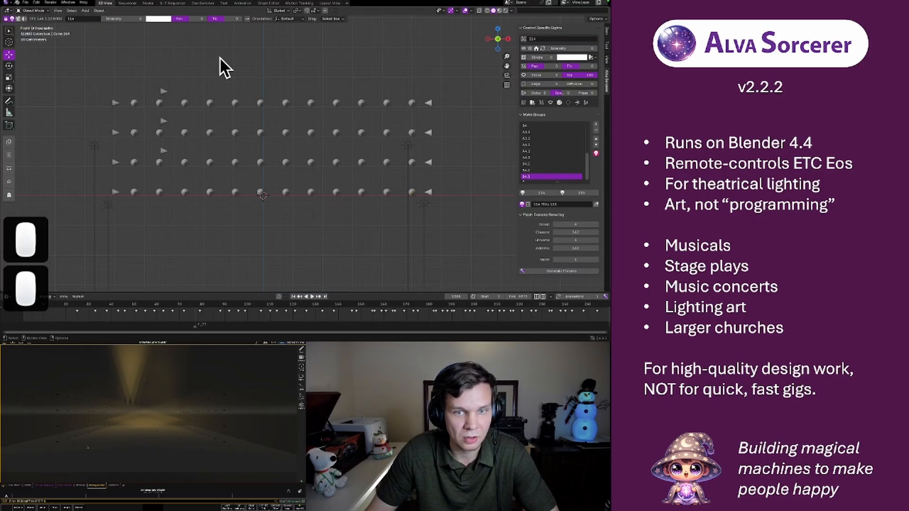
pyautogui.press('b')
pyautogui.moveTo(134, 107); pyautogui.dragTo(414, 98)
pyautogui.click(595, 124)
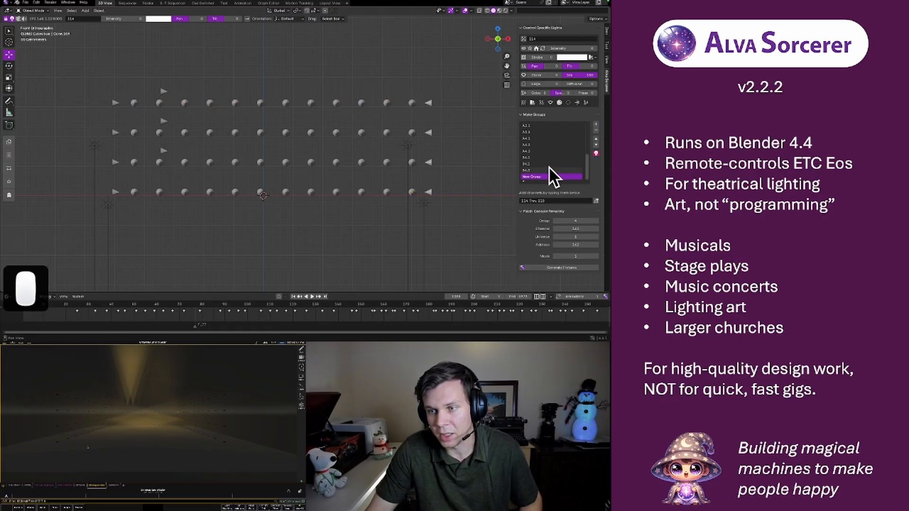
pyautogui.doubleClick(541, 175)
pyautogui.write('Test')
pyautogui.press('Return')
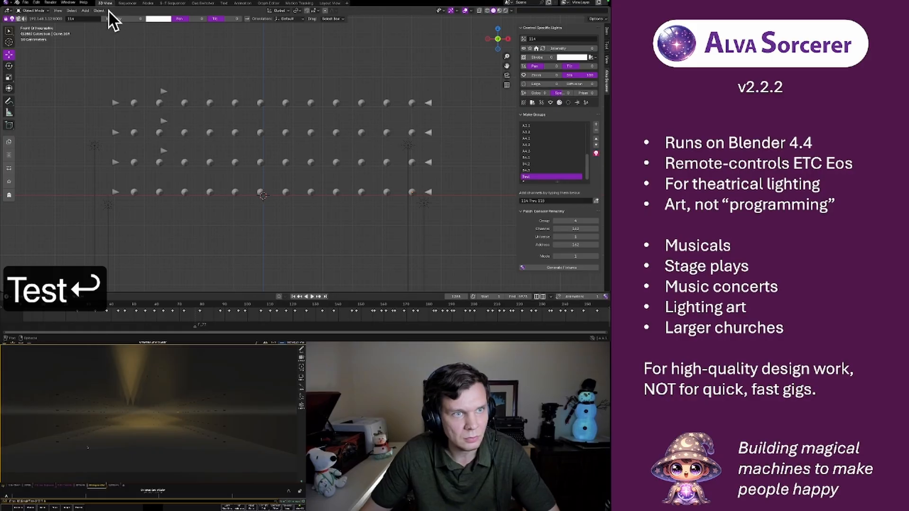
# Return to the Nodes workspace, assign the Mixer node to the Test group and try adjusting its middle intensity
pyautogui.click(147, 3)
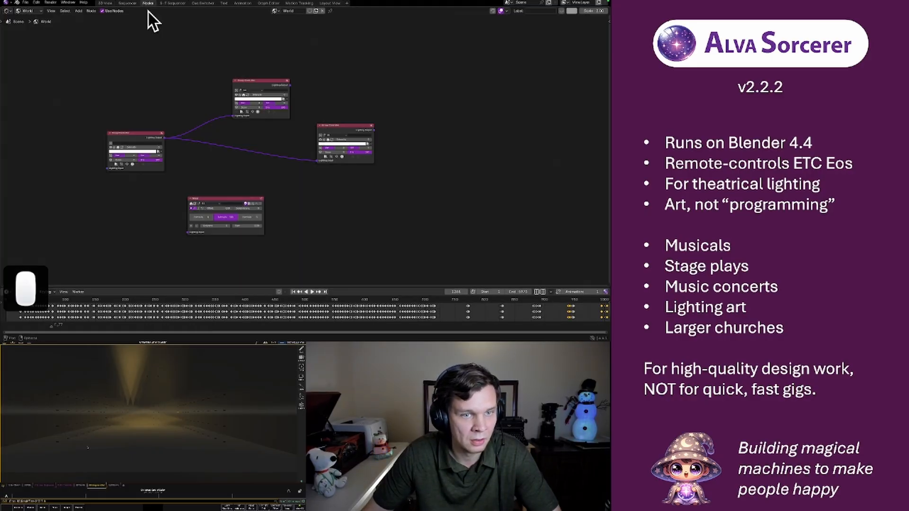
pyautogui.click(209, 203)
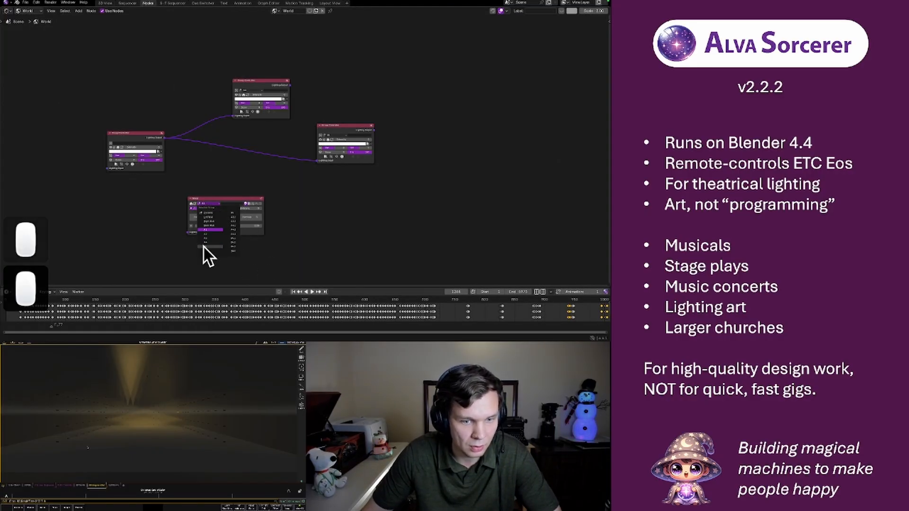
pyautogui.click(232, 250)
pyautogui.moveTo(236, 215)
pyautogui.mouseDown()
pyautogui.moveTo(218, 215)
pyautogui.moveTo(236, 215)
pyautogui.mouseUp()
pyautogui.click(212, 204)
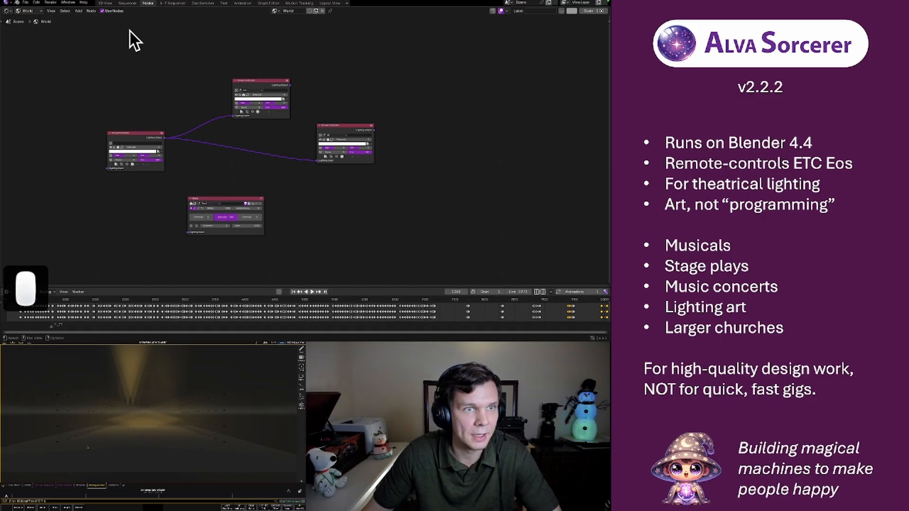
# In the 3D View, select the top row of round light fixtures and add their channels to the Test group
pyautogui.click(105, 3)
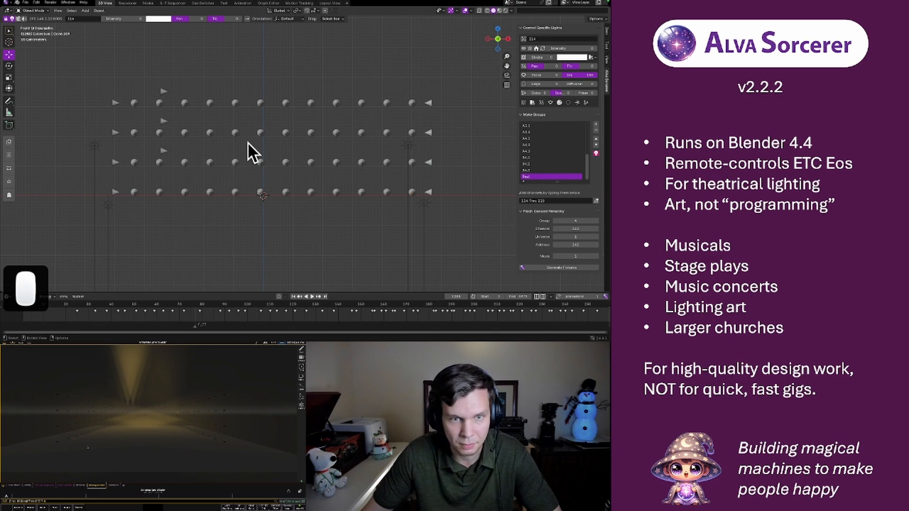
pyautogui.press('b')
pyautogui.moveTo(134, 101); pyautogui.dragTo(428, 126)
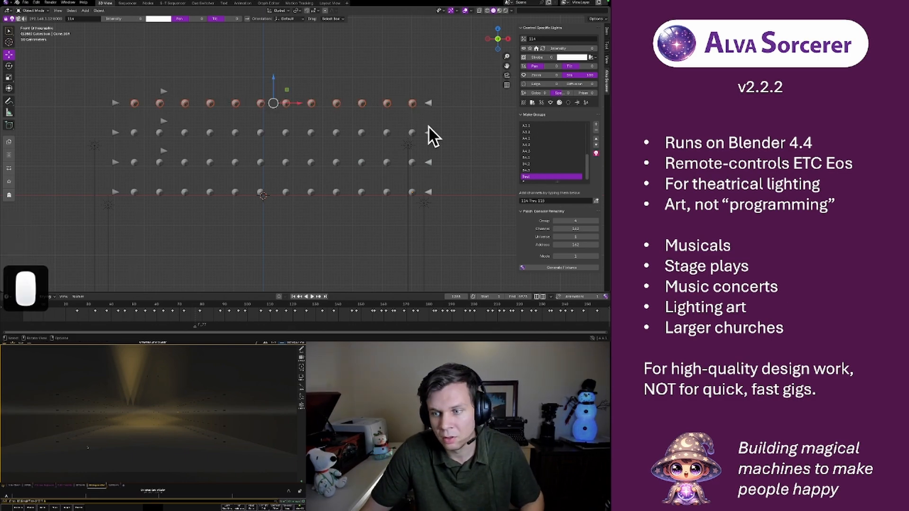
pyautogui.click(596, 201)
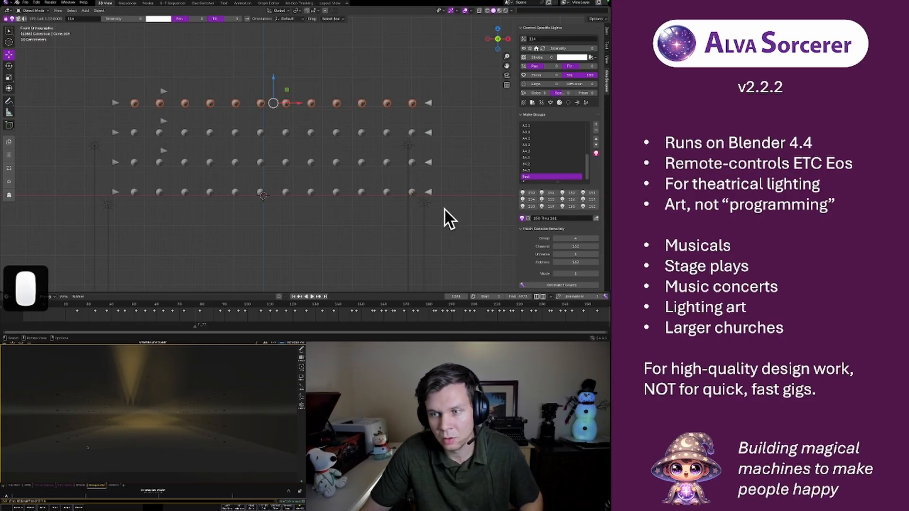
# Back in the Nodes workspace, adjust the Mixer's middle intensity for the Test group, and black out all the lights
pyautogui.click(148, 3)
pyautogui.moveTo(224, 218); pyautogui.dragTo(225, 218)
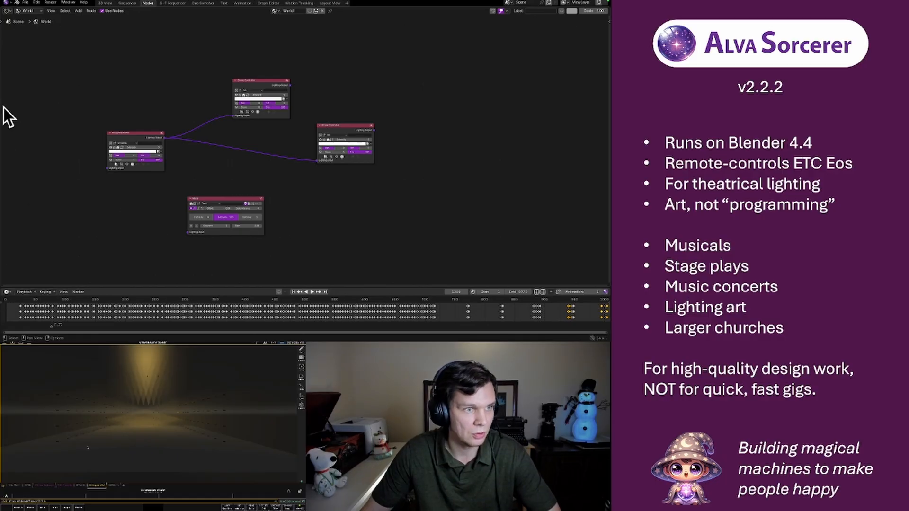
pyautogui.click(5, 23)
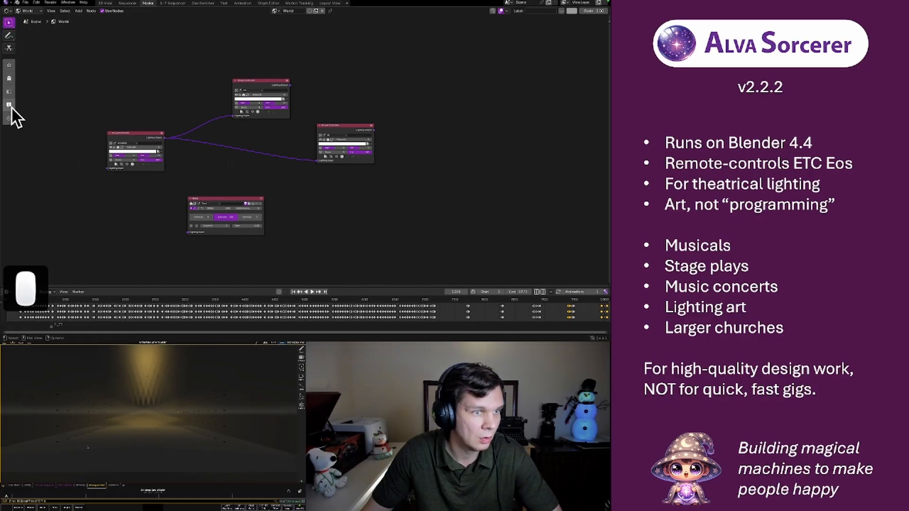
pyautogui.click(9, 78)
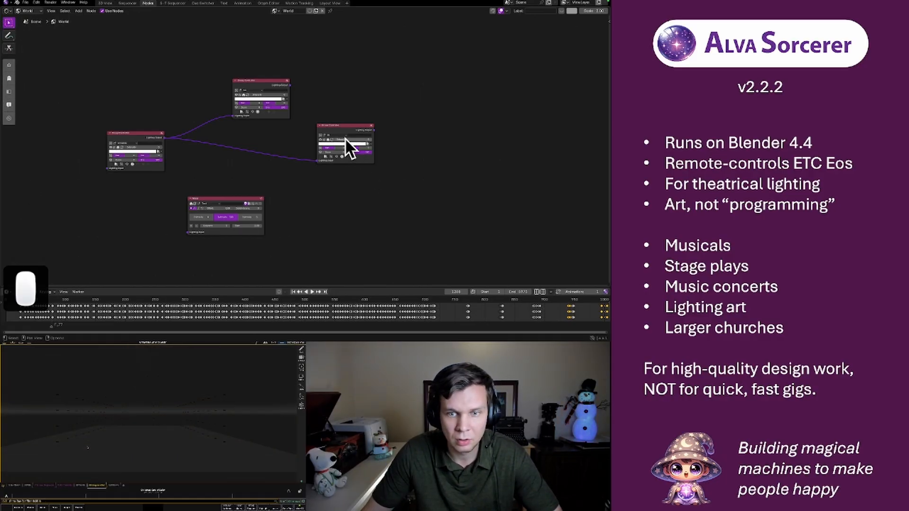
# Raise all three intensity values on the Mixer node for the Test group
pyautogui.moveTo(234, 216)
pyautogui.mouseDown()
pyautogui.moveTo(215, 219)
pyautogui.moveTo(258, 218)
pyautogui.moveTo(233, 218)
pyautogui.mouseUp()
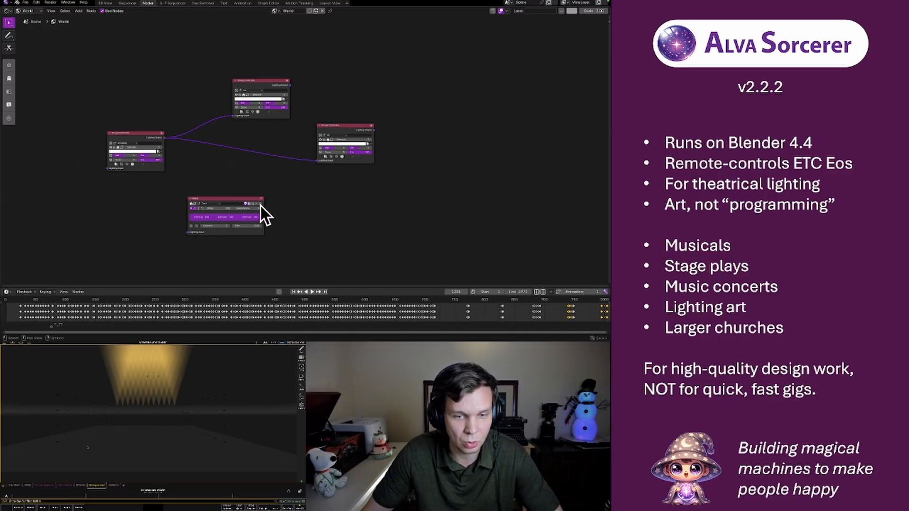
pyautogui.moveTo(231, 218); pyautogui.dragTo(233, 218)
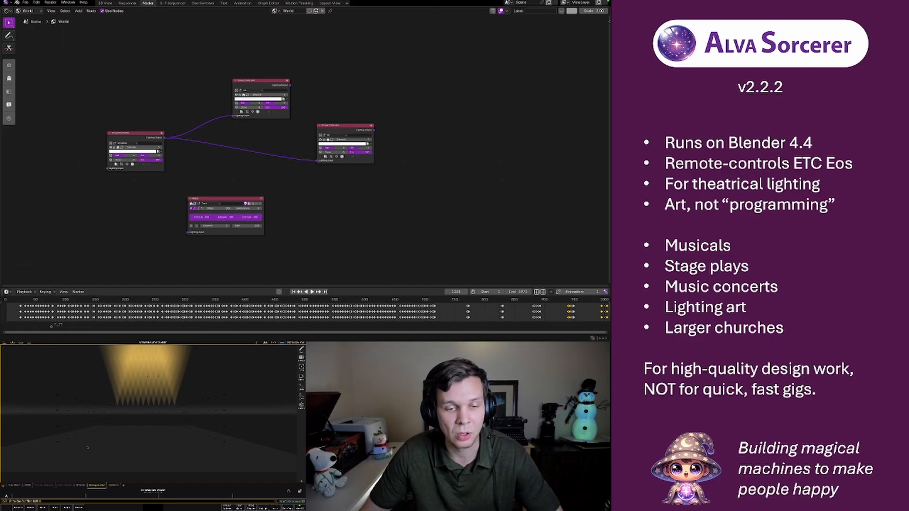
pyautogui.click(295, 200)
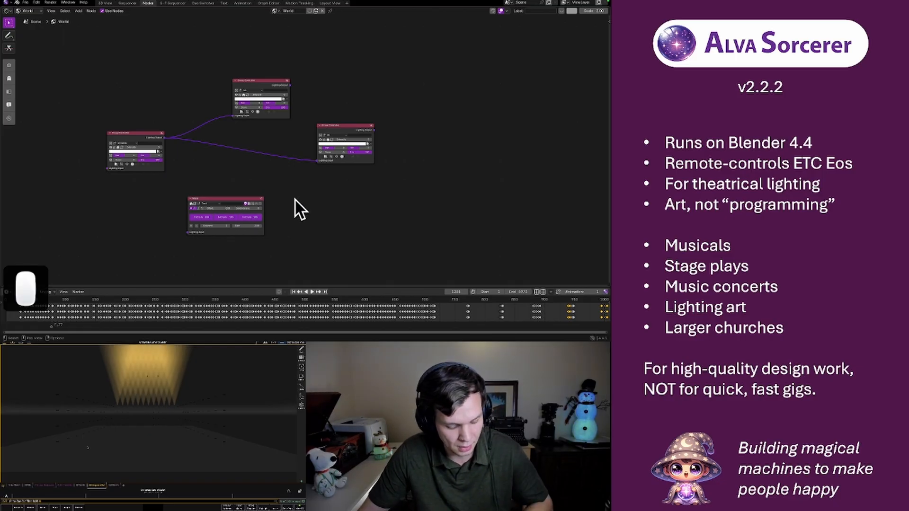
# Add a Direct Selects lighting node in the empty space beyond the Group Controller nodes
pyautogui.hotkey('shift', 'a')
pyautogui.moveTo(294, 198)
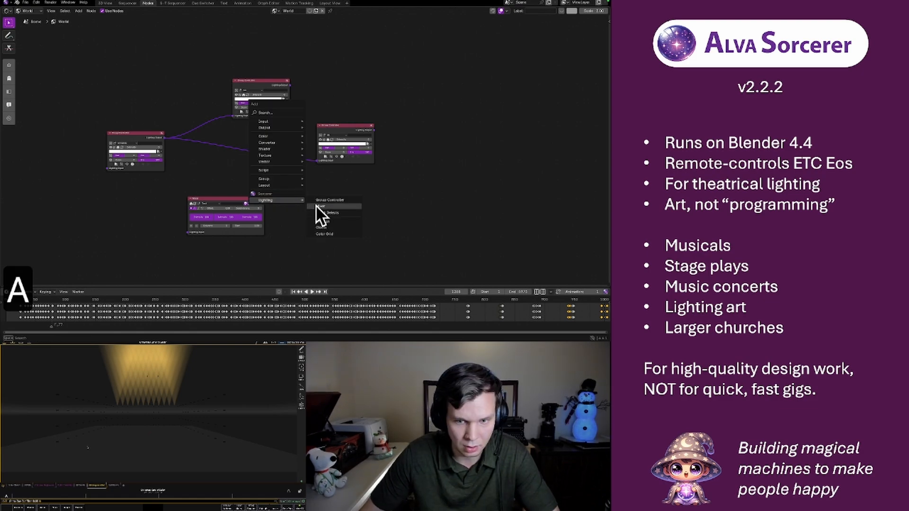
pyautogui.click(331, 214)
pyautogui.click(418, 95)
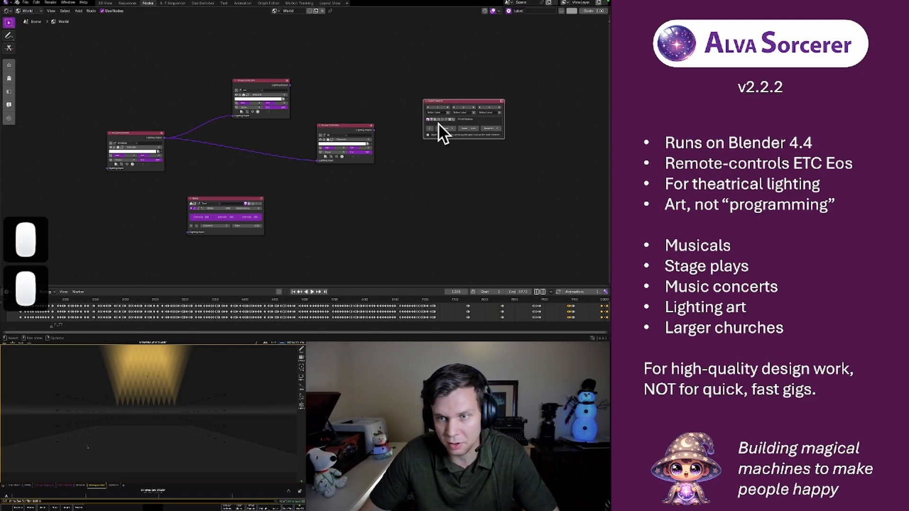
pyautogui.scroll(1, 448, 112)
pyautogui.scroll(-4, 447, 112)
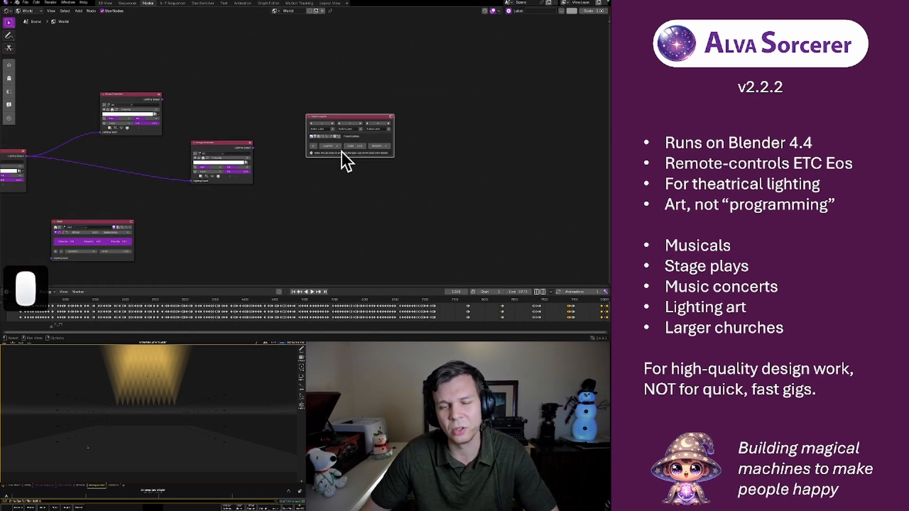
# Look at the Sorcerer settings and its version splash, and close both without changing anything
pyautogui.click(6, 4)
pyautogui.click(18, 22)
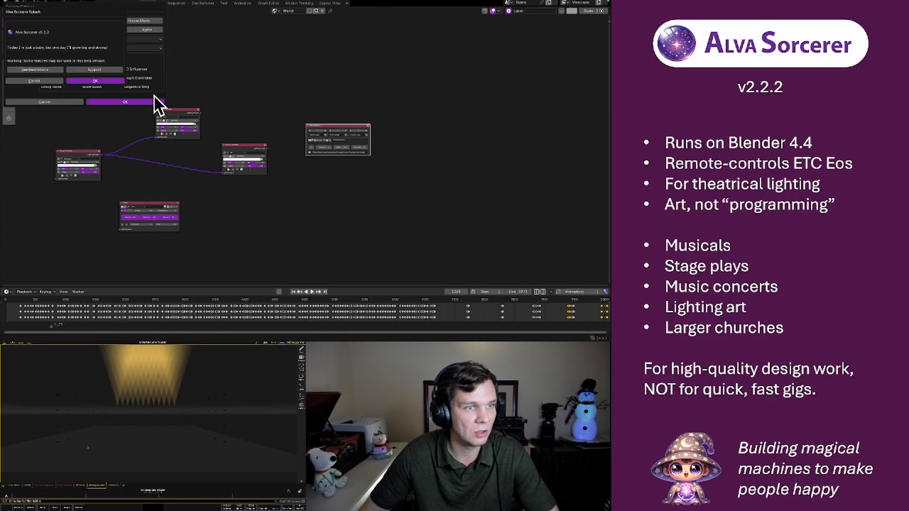
pyautogui.click(33, 81)
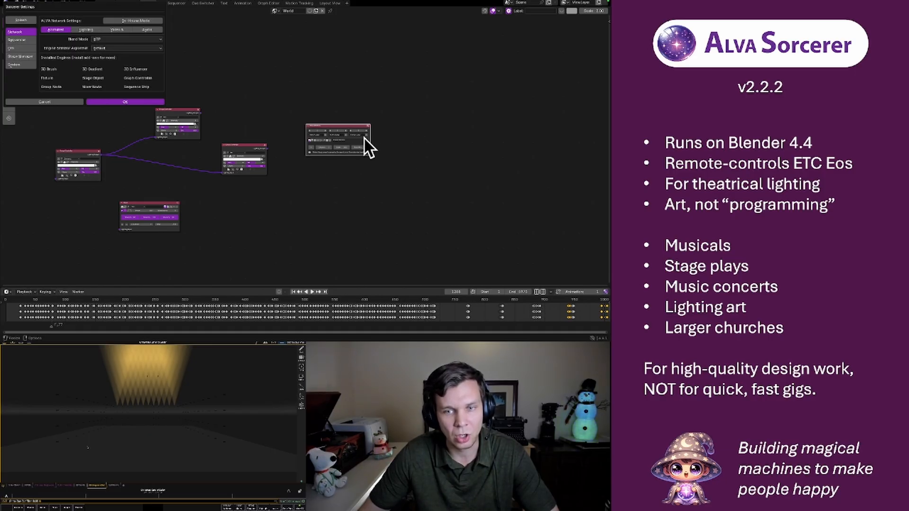
pyautogui.click(399, 142)
# Move the Direct Selects node closer to the lower Group Controller node and deselect it
pyautogui.scroll(5, 397, 141)
pyautogui.scroll(-2, 418, 142)
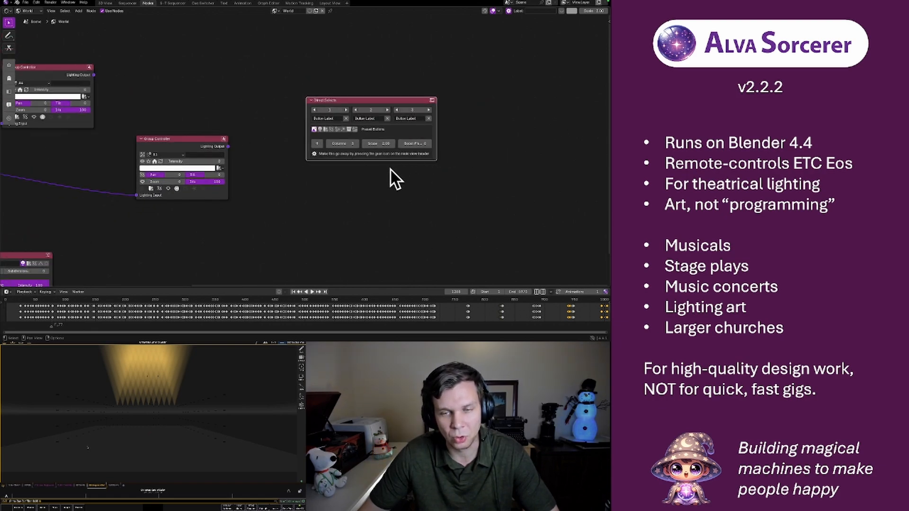
pyautogui.moveTo(389, 97); pyautogui.dragTo(344, 88)
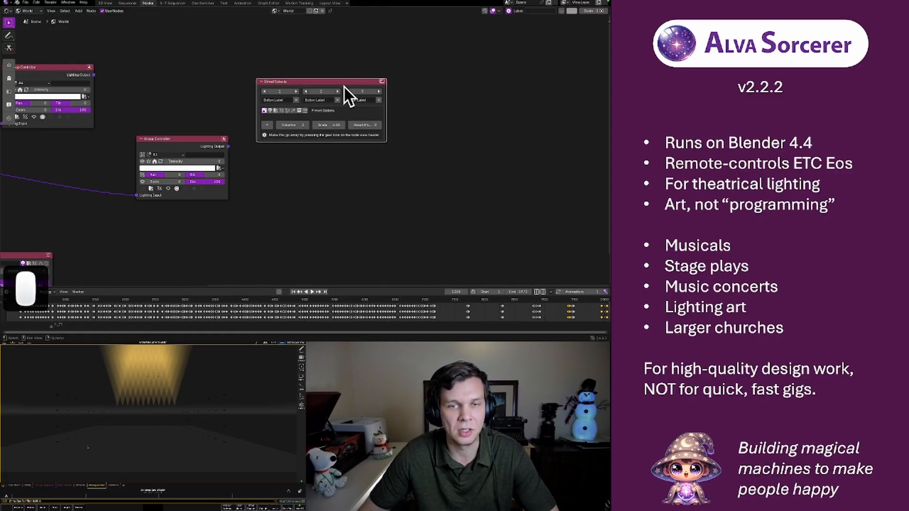
pyautogui.click(424, 106)
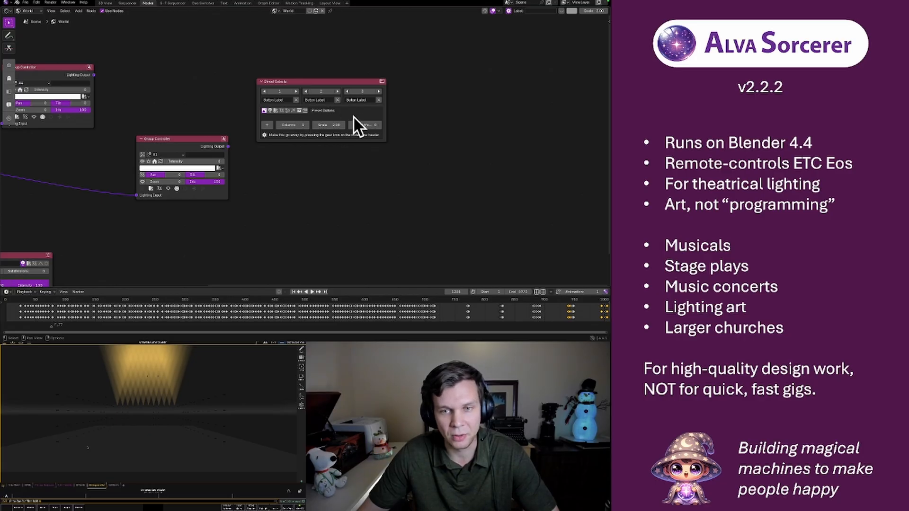
# Replace the first button of the Direct Selects node with a newly added one and switch the button type to Effect
pyautogui.click(296, 100)
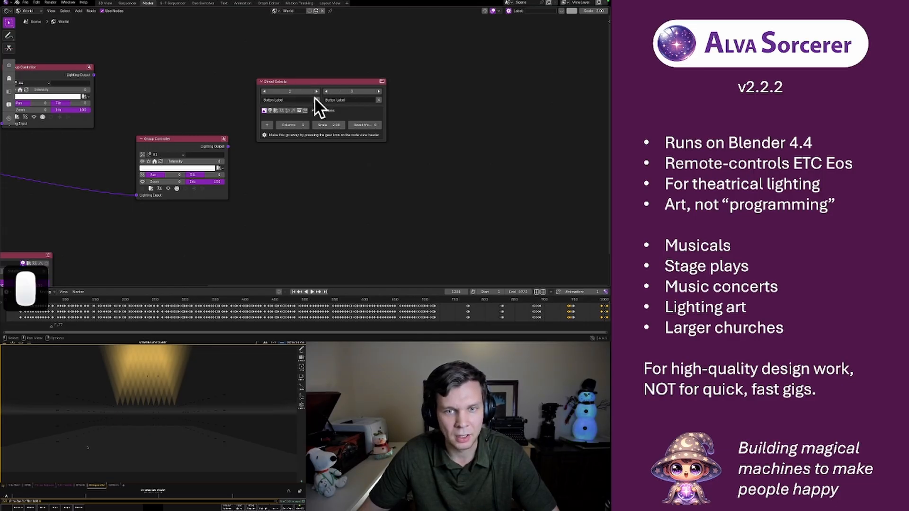
pyautogui.click(266, 125)
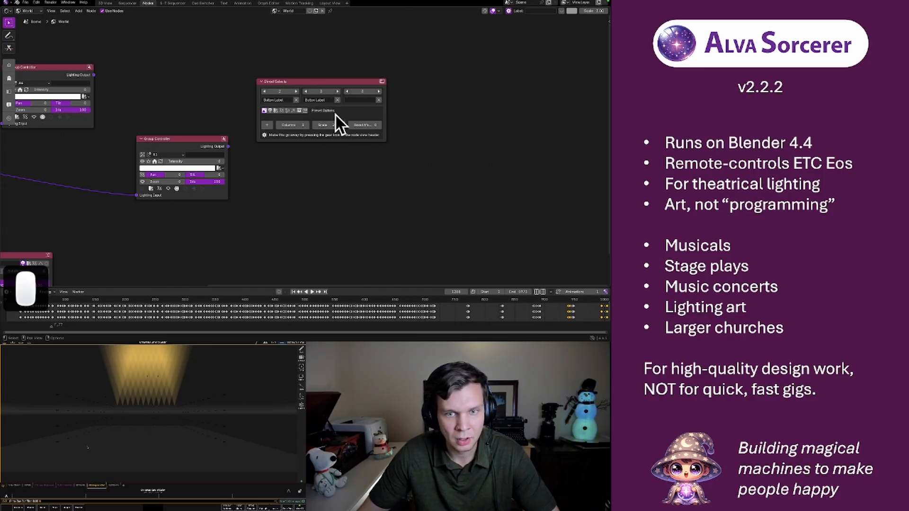
pyautogui.click(269, 110)
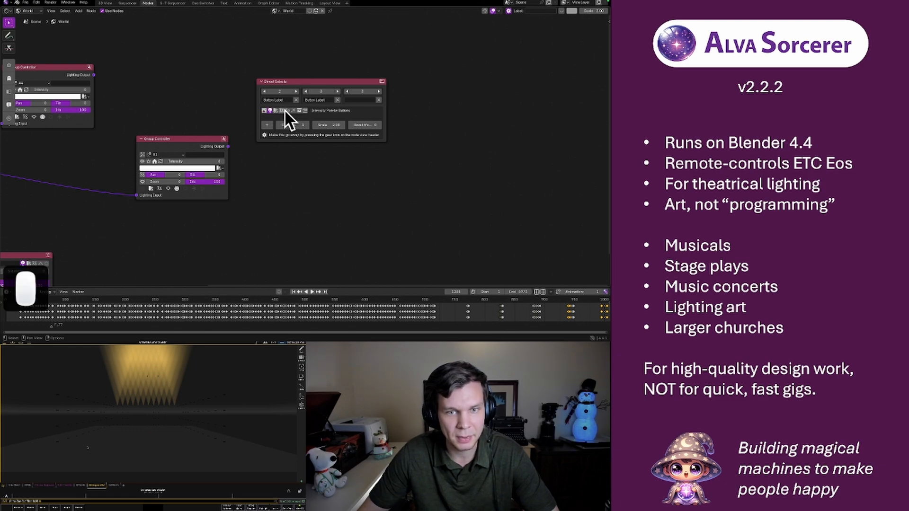
pyautogui.click(282, 110)
pyautogui.click(303, 110)
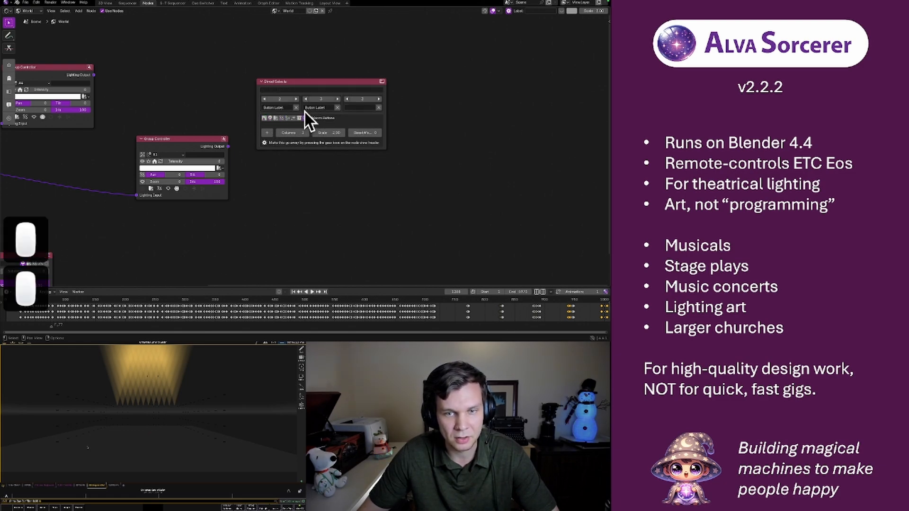
pyautogui.click(298, 118)
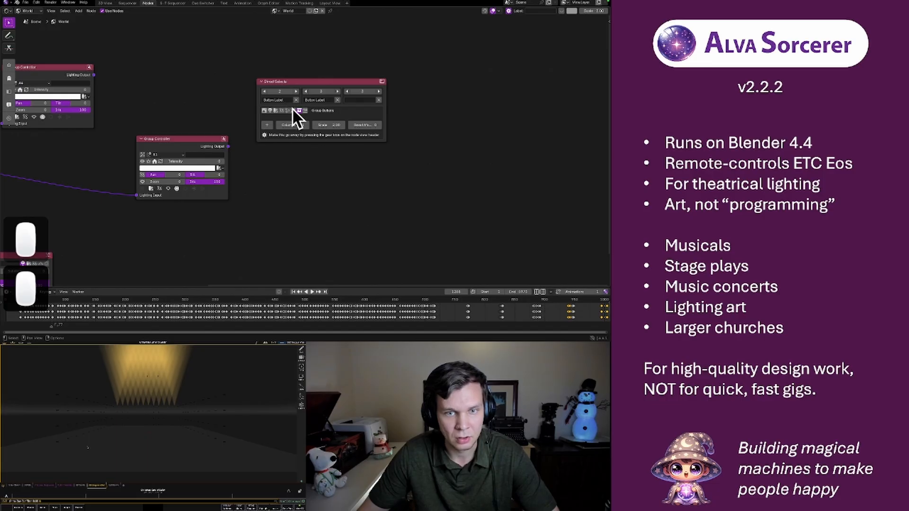
# Label the three Direct Selects buttons "This button", "thta button label" and "another one"
pyautogui.click(274, 99)
pyautogui.write('This bu')
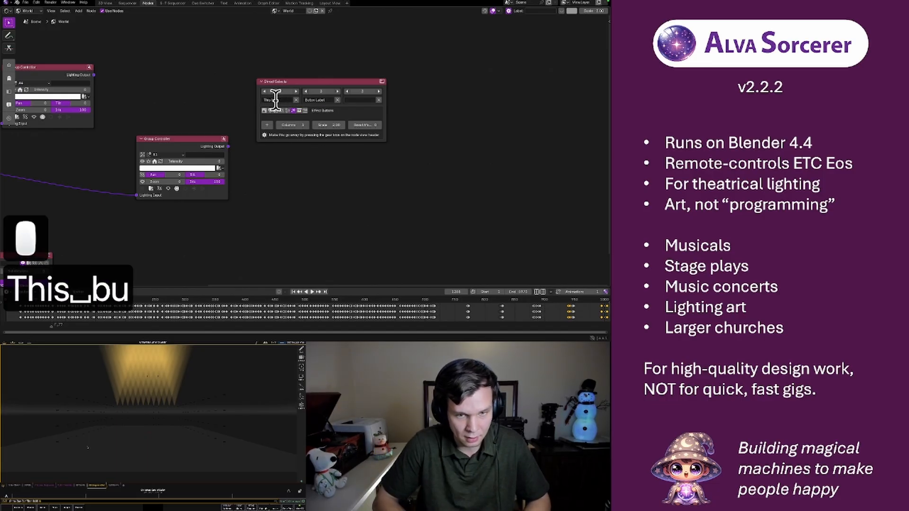
pyautogui.write('tton')
pyautogui.press('Return')
pyautogui.click(317, 98)
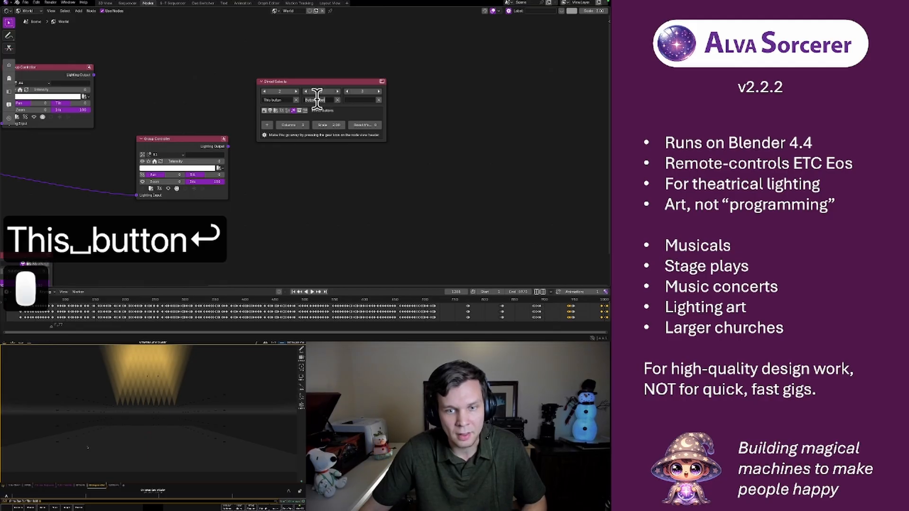
pyautogui.write('thta button l')
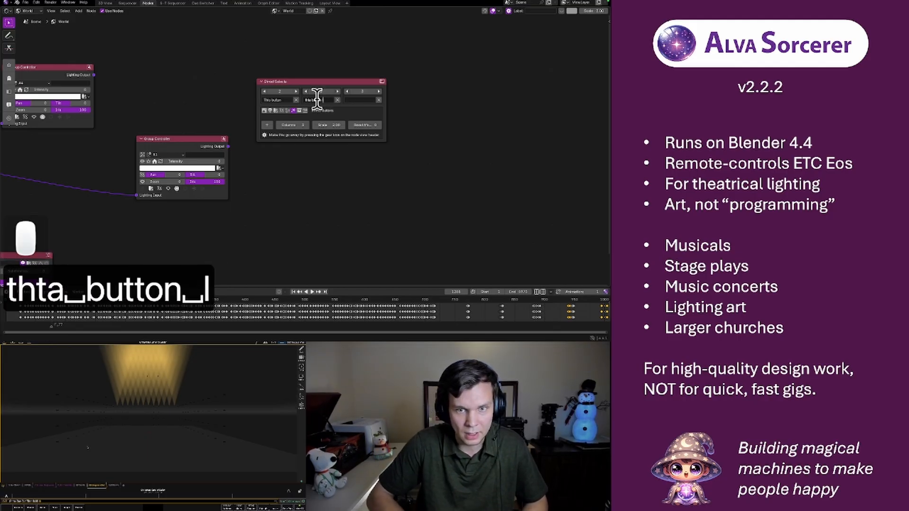
pyautogui.write('abel')
pyautogui.press('Return')
pyautogui.write('another one')
pyautogui.press('Return')
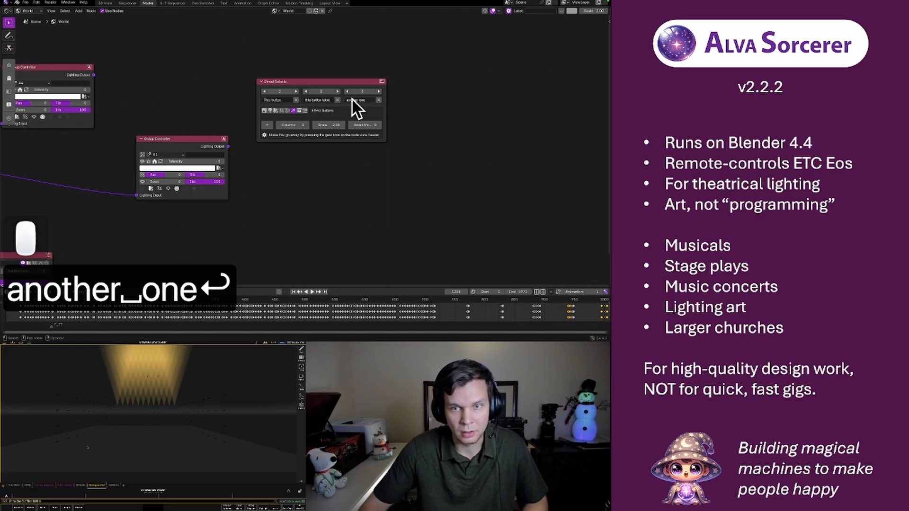
# Reorder the buttons as "thta button label", "another one", "This button", and set the first button's number to 1
pyautogui.click(305, 91)
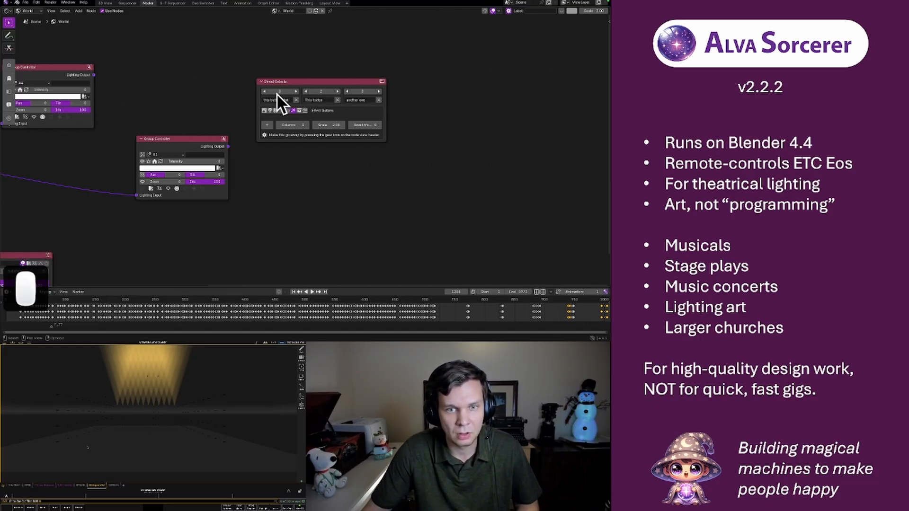
pyautogui.click(264, 91)
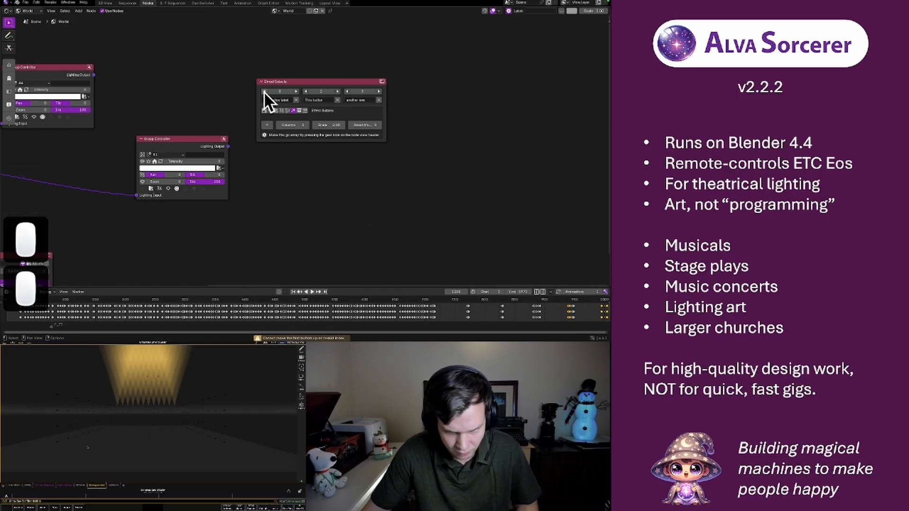
pyautogui.click(291, 92)
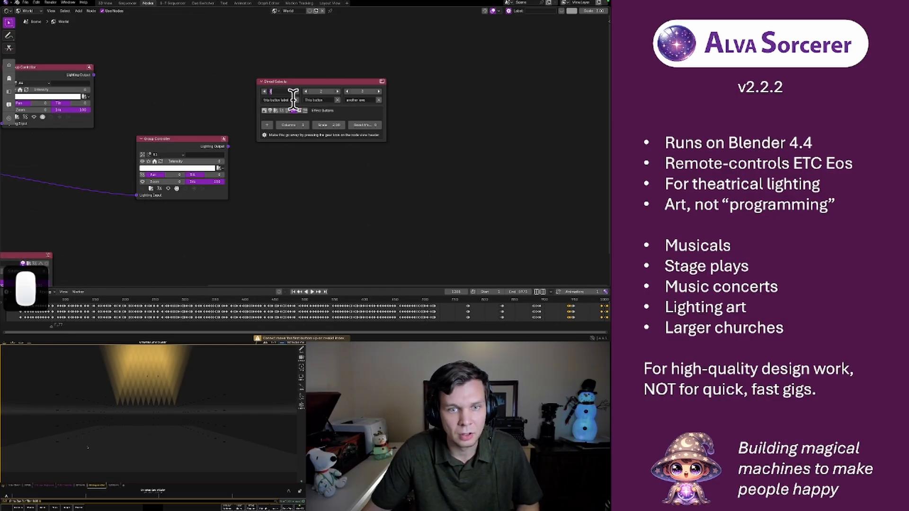
pyautogui.write('1')
pyautogui.press('Return')
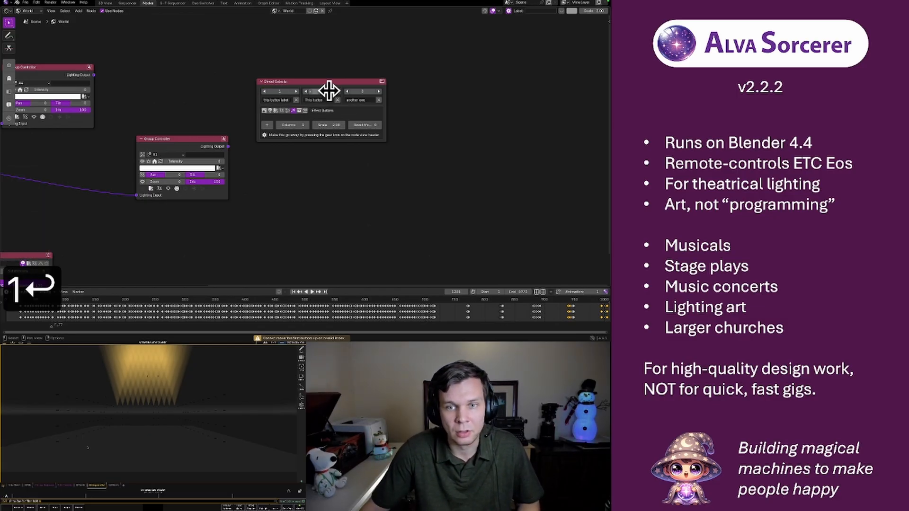
pyautogui.click(347, 91)
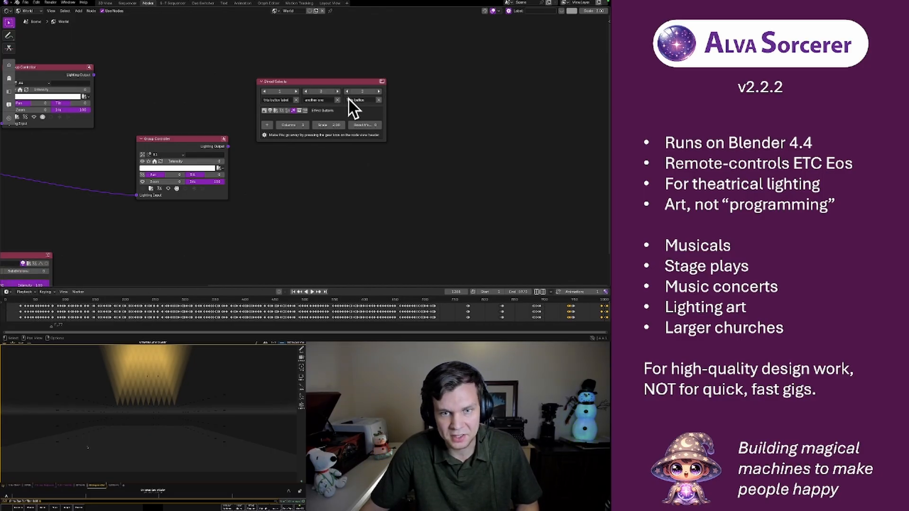
# Set the Direct Selects node to 4 columns and enlarge its button scale to about 4.57
pyautogui.click(305, 125)
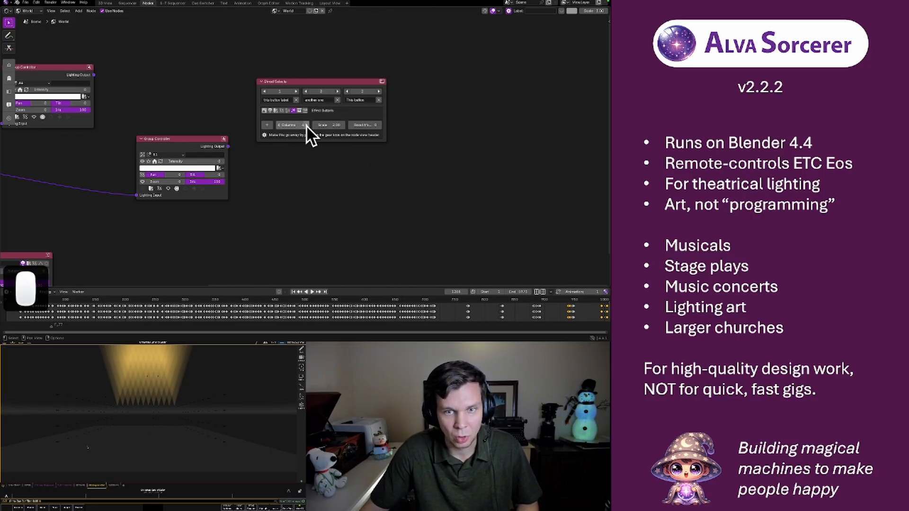
pyautogui.moveTo(333, 130)
pyautogui.mouseDown()
pyautogui.moveTo(374, 130)
pyautogui.moveTo(333, 127)
pyautogui.mouseUp()
# Boost the Direct Selects button numbers by 20, and reverse it with a boost of -20
pyautogui.click(365, 139)
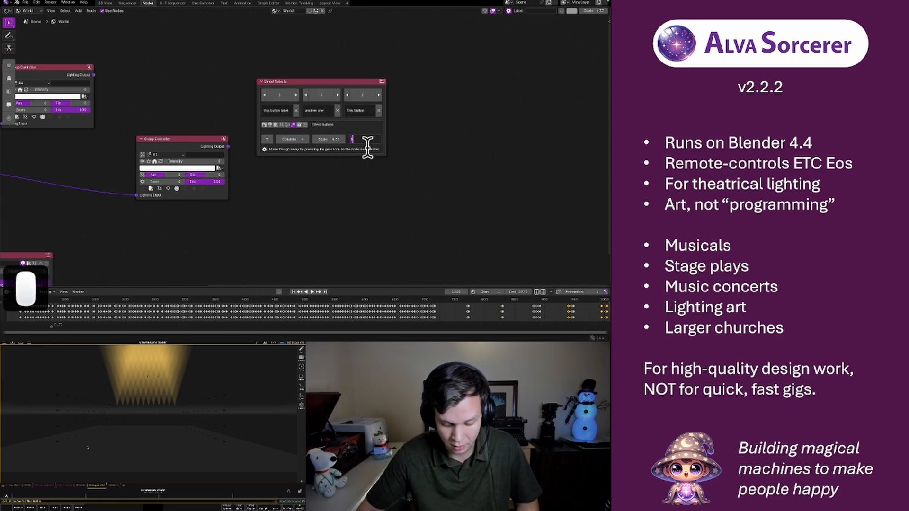
pyautogui.write('20')
pyautogui.press('Return')
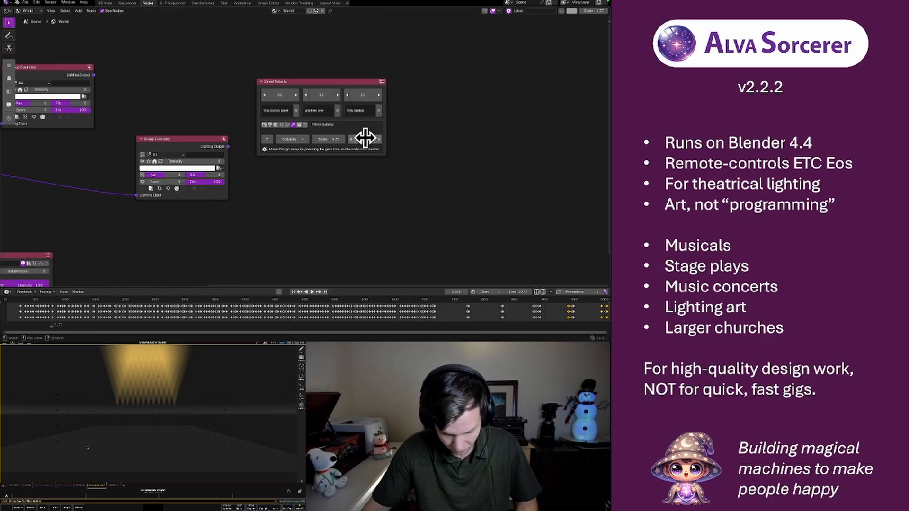
pyautogui.click(365, 138)
pyautogui.write('-20')
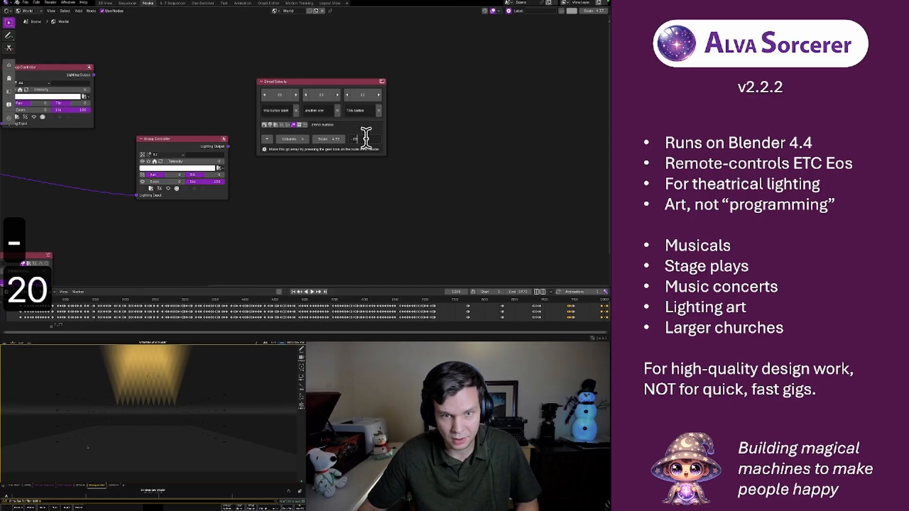
pyautogui.press('Return')
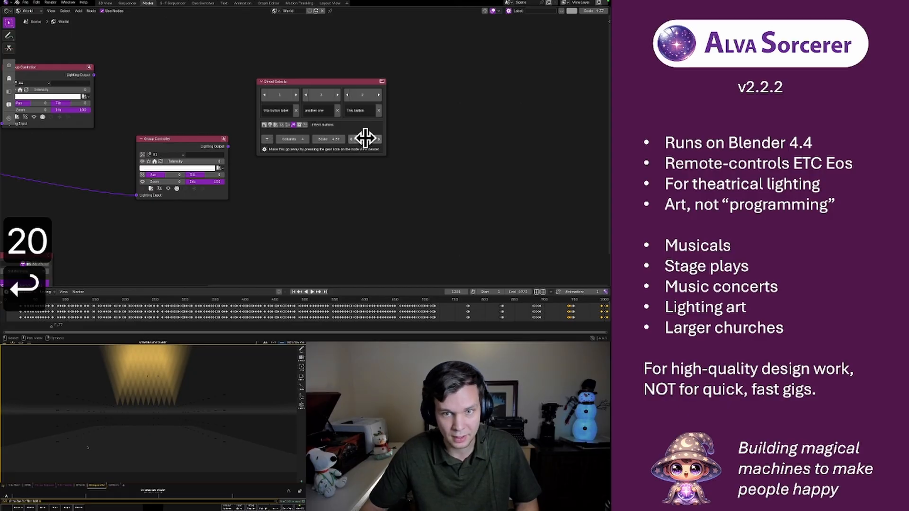
# Hide the node settings of the Direct Selects node and trigger its "thta button label" button
pyautogui.click(266, 151)
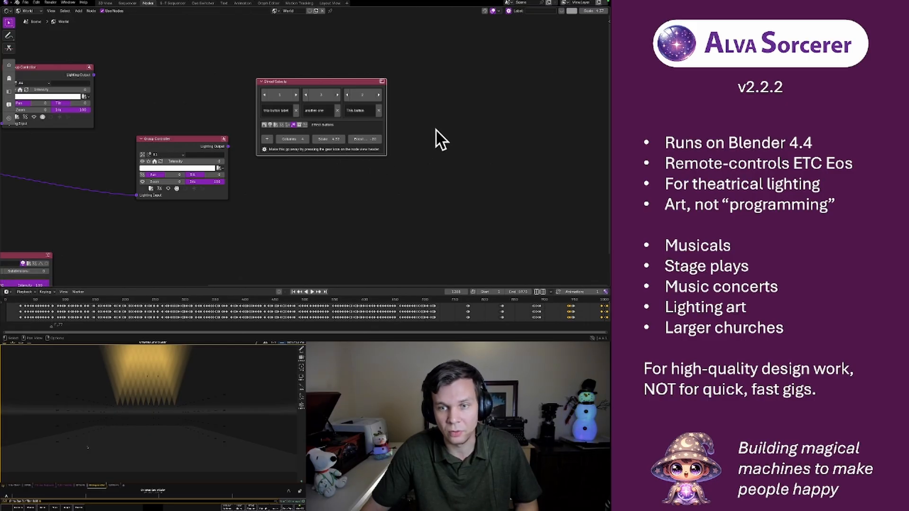
pyautogui.click(508, 11)
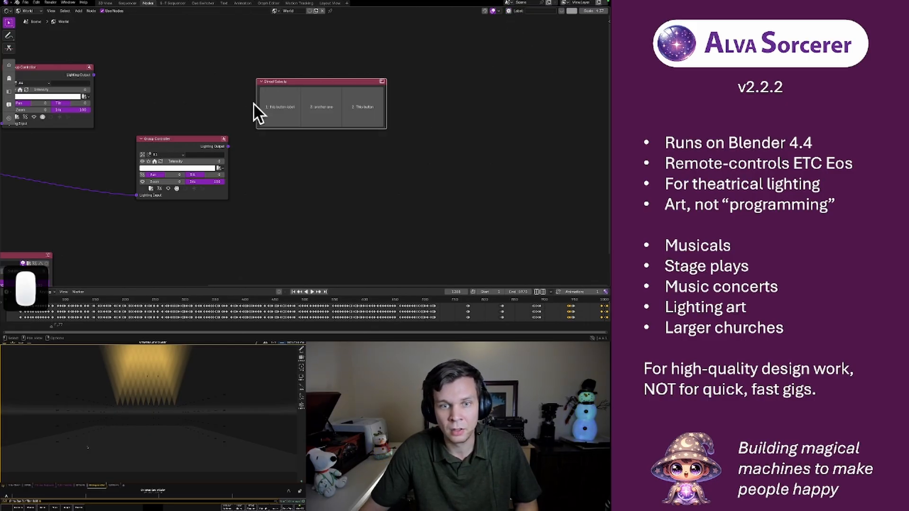
pyautogui.click(284, 106)
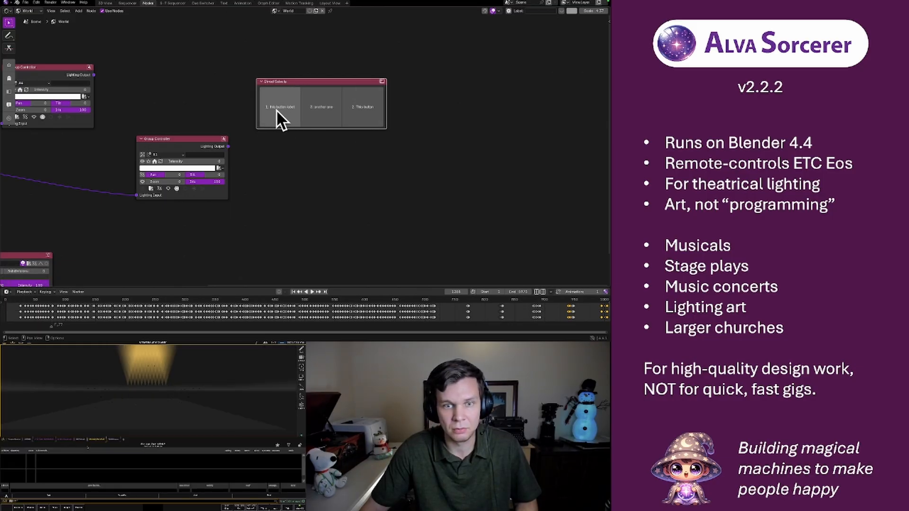
# Show the node settings again and set the Direct Selects button type to Preset
pyautogui.click(508, 12)
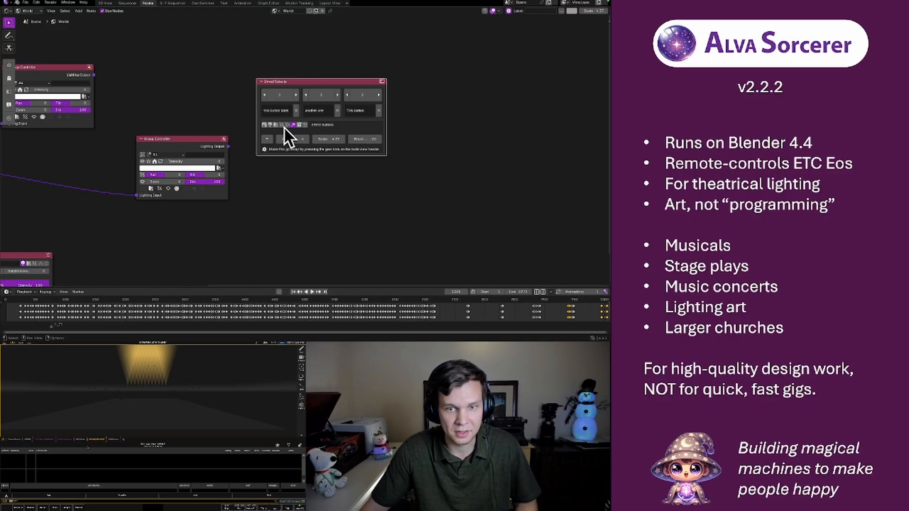
pyautogui.click(264, 125)
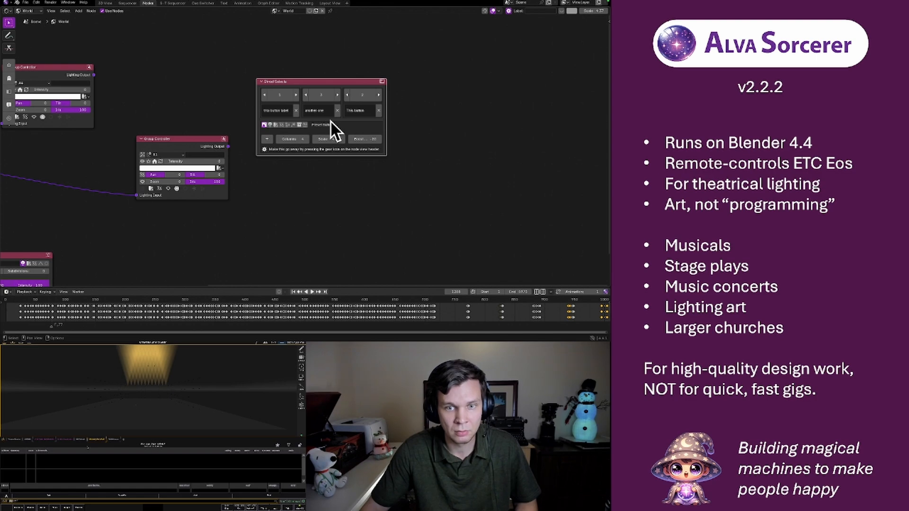
# Hide the settings of the Direct Selects node and trigger its three preset buttons one after another
pyautogui.click(509, 11)
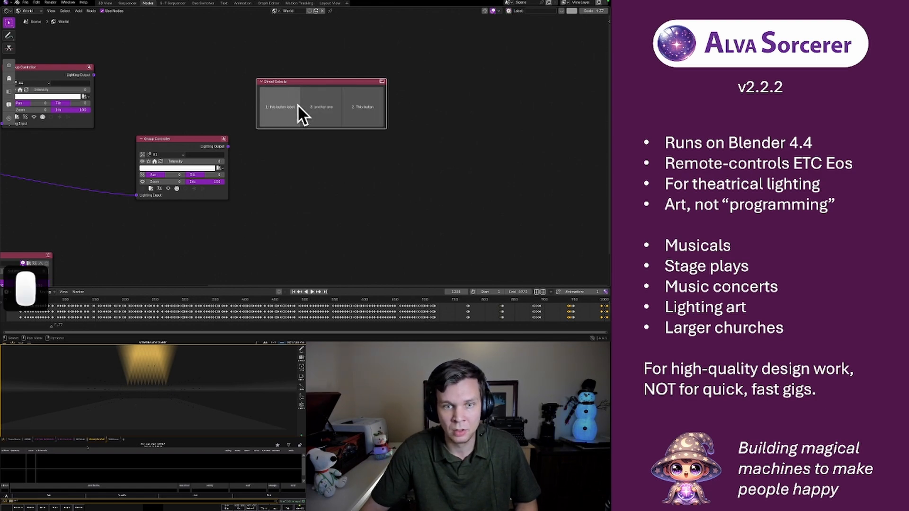
pyautogui.click(288, 106)
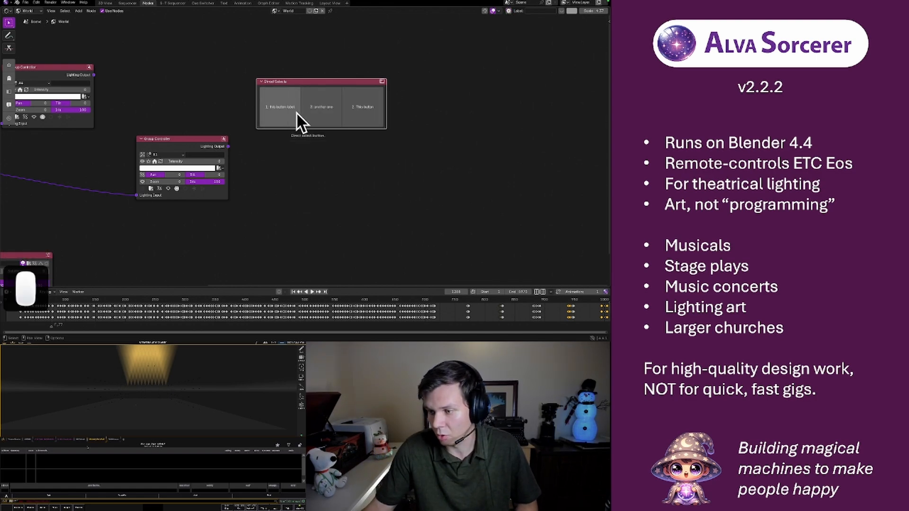
pyautogui.click(286, 112)
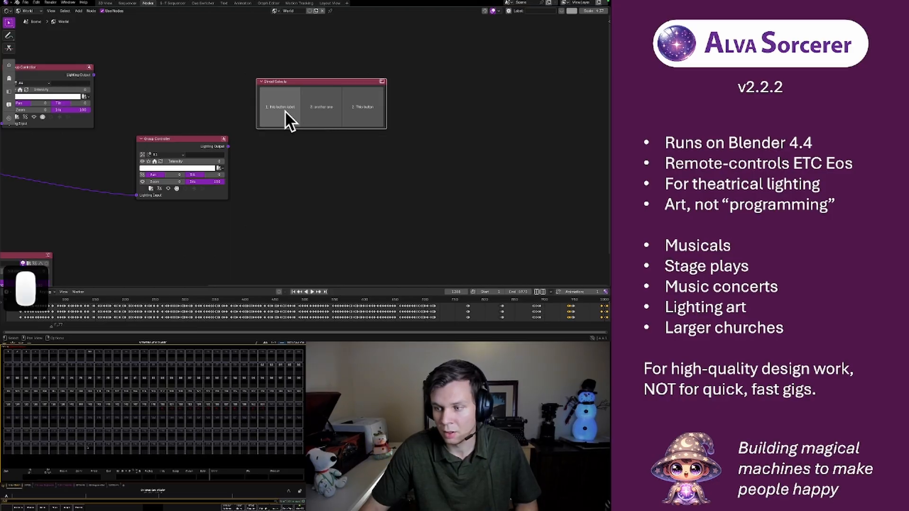
pyautogui.click(321, 105)
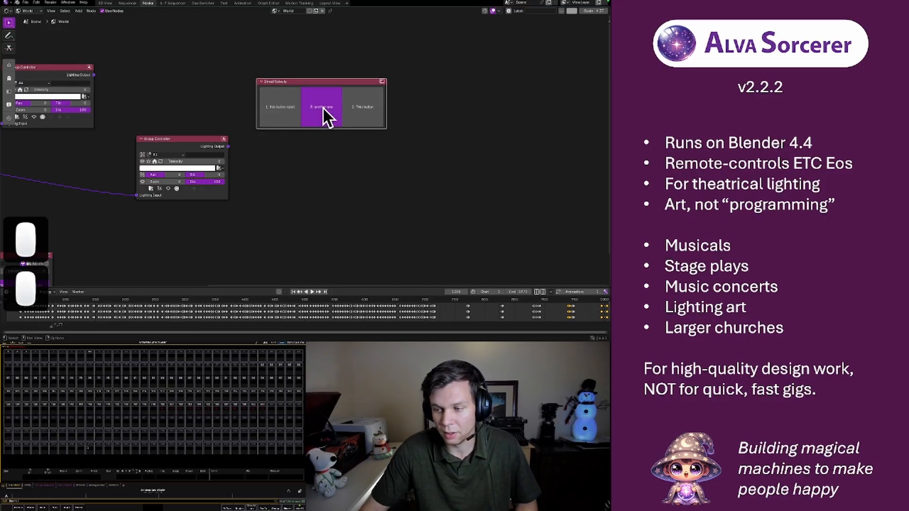
pyautogui.click(366, 108)
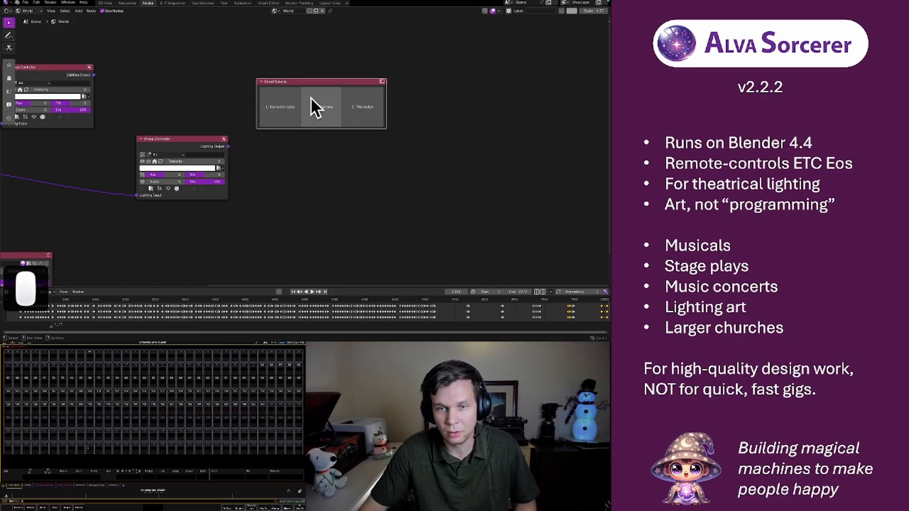
# Format the Direct Selects node with a custom blue color and label it Groups
pyautogui.press('f')
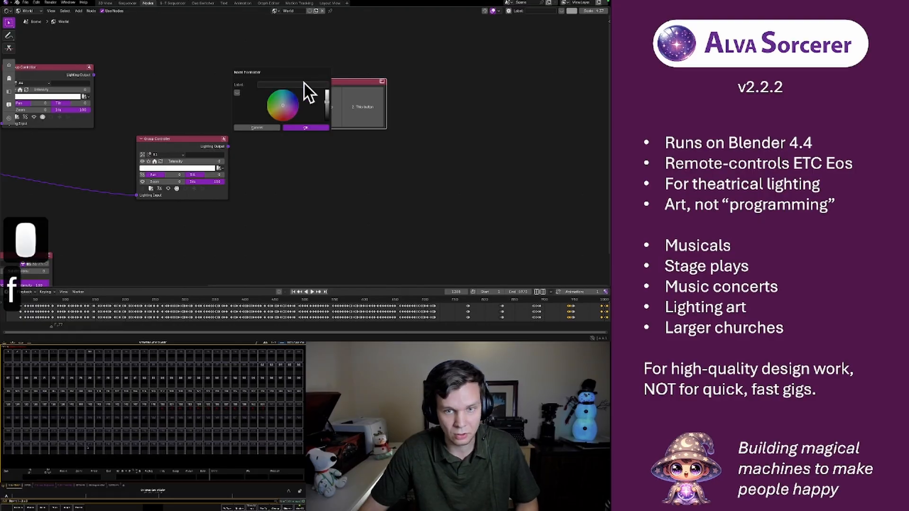
pyautogui.click(294, 99)
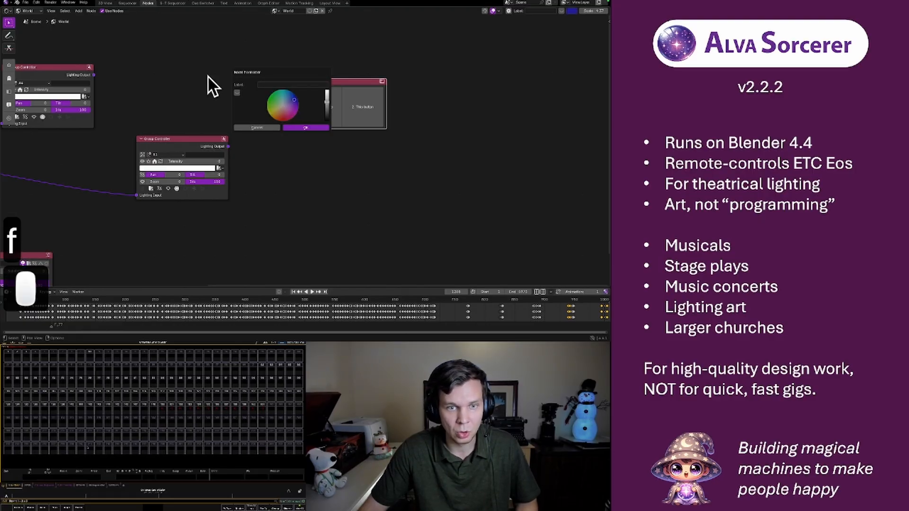
pyautogui.click(237, 93)
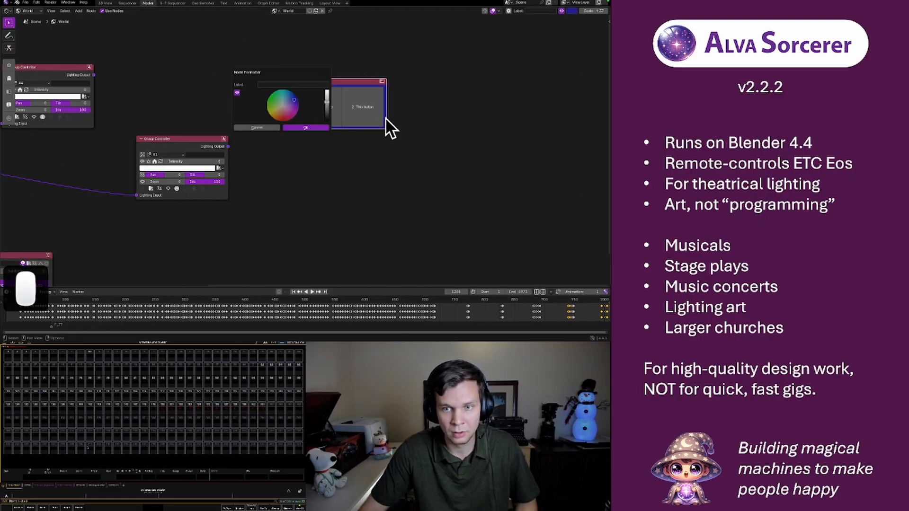
pyautogui.moveTo(327, 102); pyautogui.dragTo(327, 101)
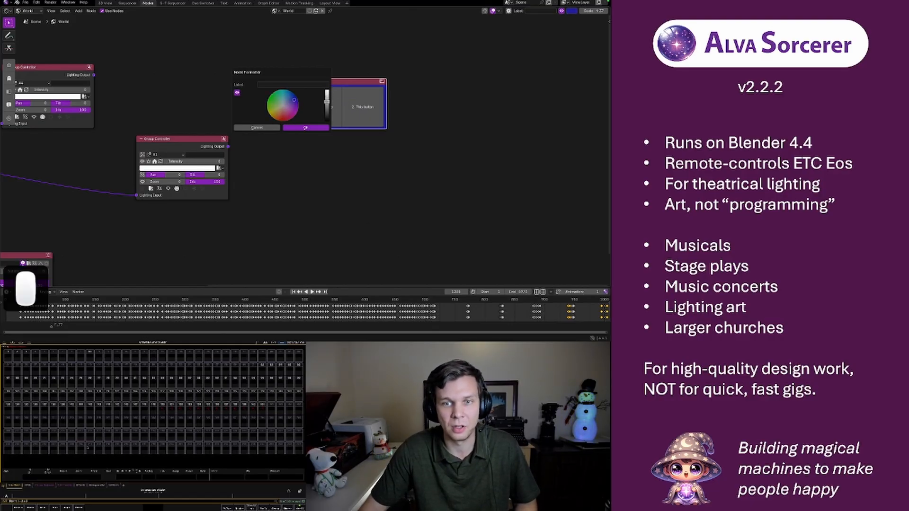
pyautogui.click(275, 84)
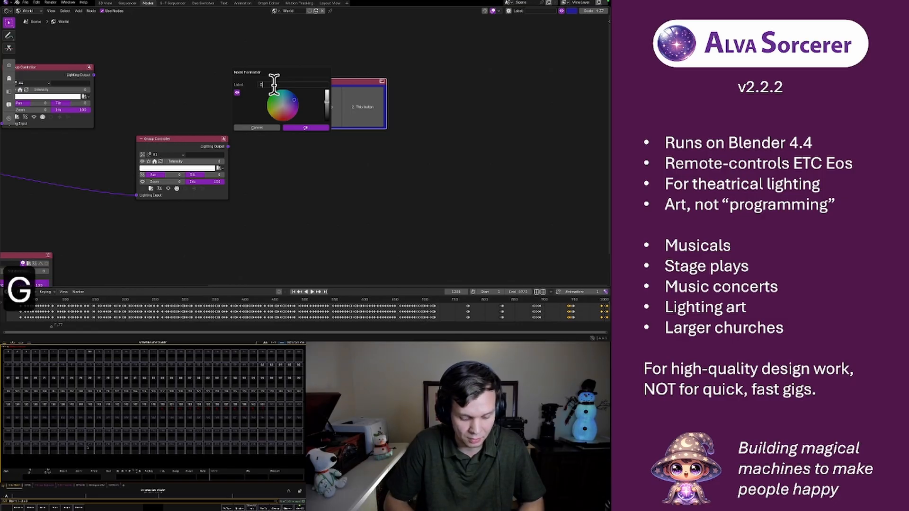
pyautogui.write('Groups')
pyautogui.press('Return')
pyautogui.press('Return')
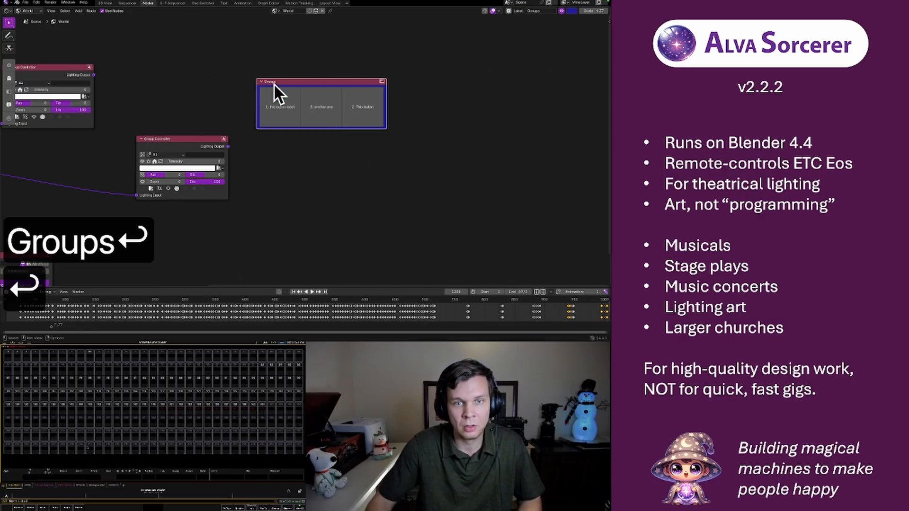
# Trigger the middle, first and last buttons of the Groups node
pyautogui.click(319, 98)
pyautogui.click(287, 107)
pyautogui.click(355, 94)
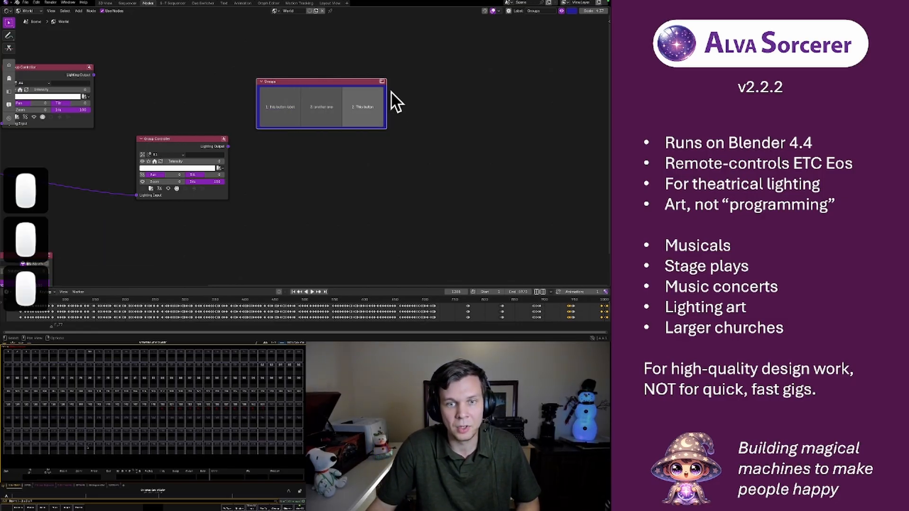
# Move the Groups node up and aside, and add a second Direct Selects node beside it
pyautogui.moveTo(357, 83); pyautogui.dragTo(333, 62)
pyautogui.click(405, 106)
pyautogui.hotkey('shift', 'a')
pyautogui.moveTo(411, 103)
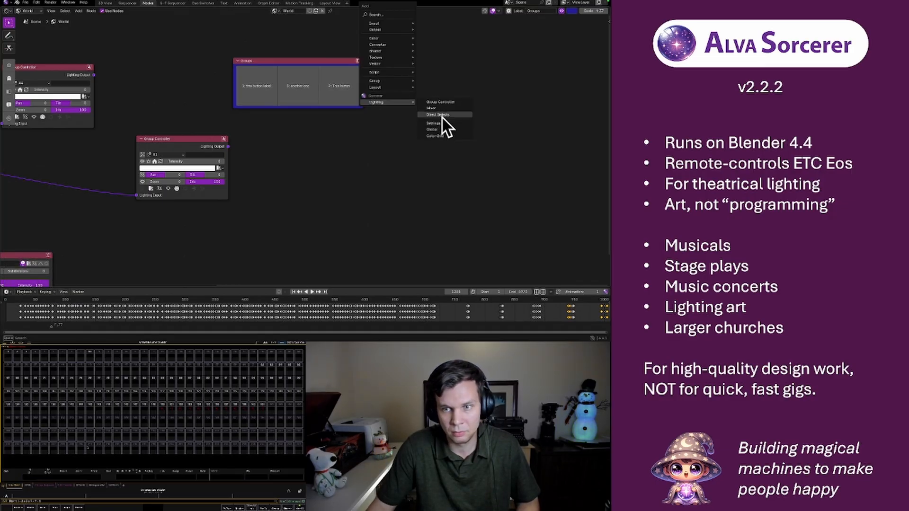
pyautogui.click(442, 117)
pyautogui.click(409, 76)
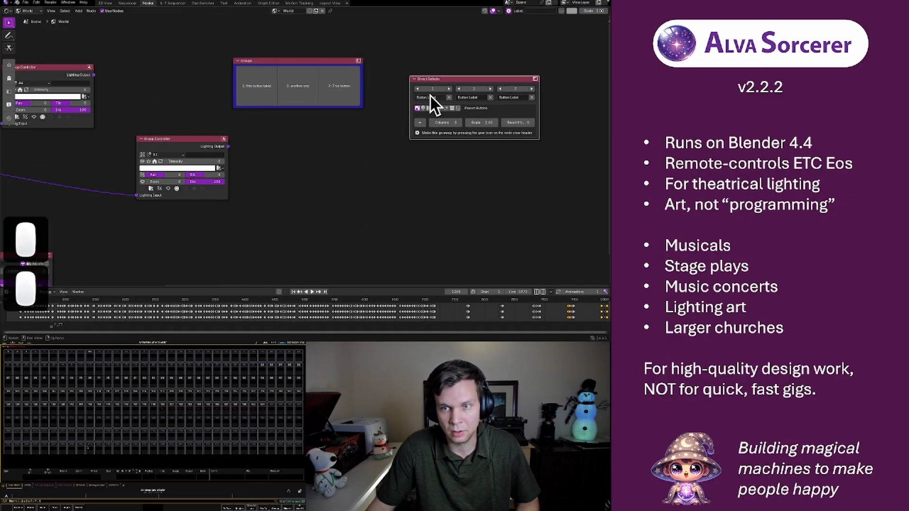
# Label the first button of the new Direct Selects node "@"
pyautogui.click(430, 97)
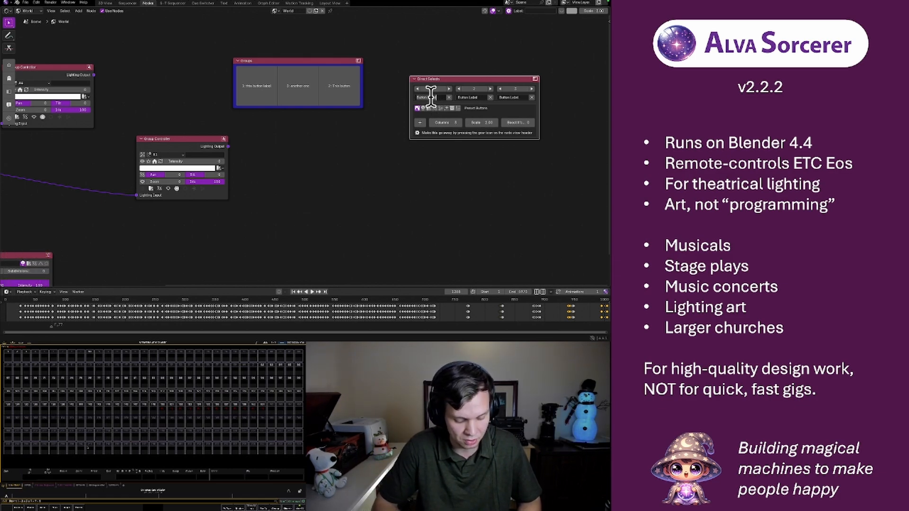
pyautogui.write('@')
pyautogui.press('Return')
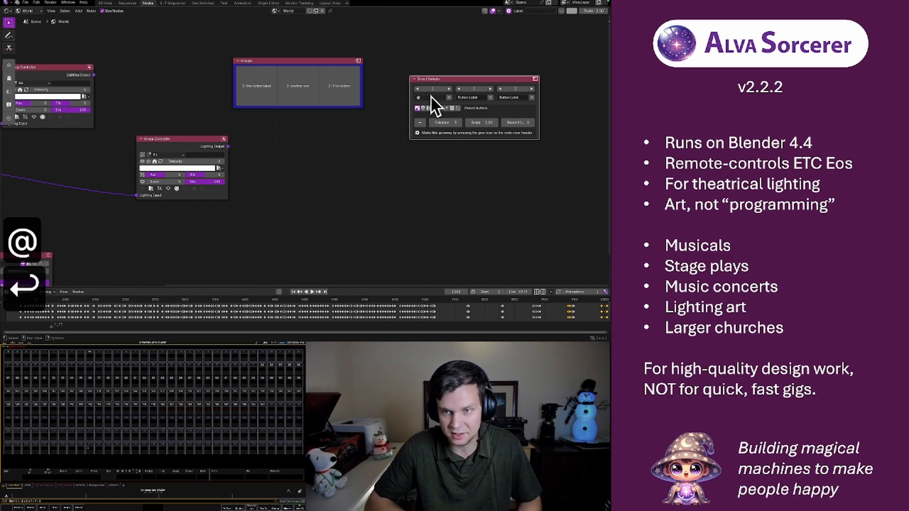
# Replace the second button's label on the new Direct Selects node with "Record"
pyautogui.click(461, 97)
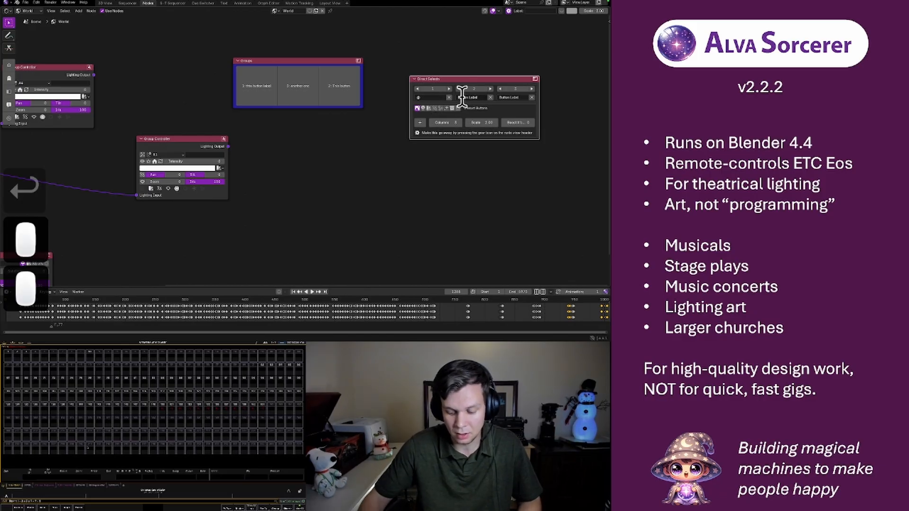
pyautogui.click(462, 97)
pyautogui.click(462, 97)
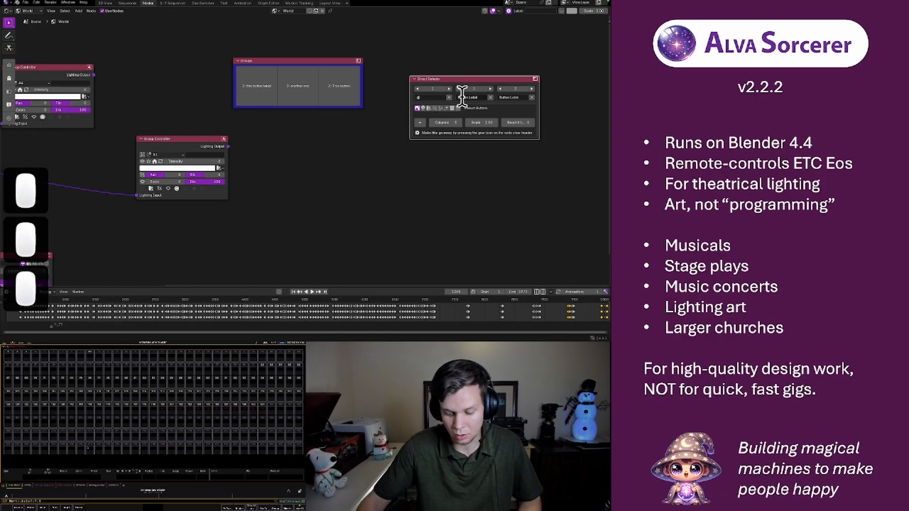
pyautogui.press('BackSpace')
pyautogui.press('BackSpace')
pyautogui.press('BackSpace')
pyautogui.press('BackSpace')
pyautogui.click(462, 97)
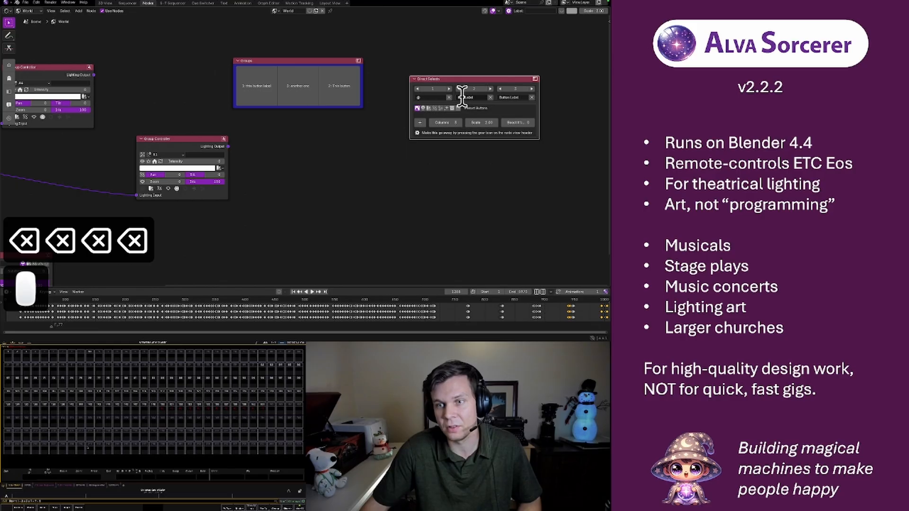
pyautogui.click(461, 97)
pyautogui.press('BackSpace')
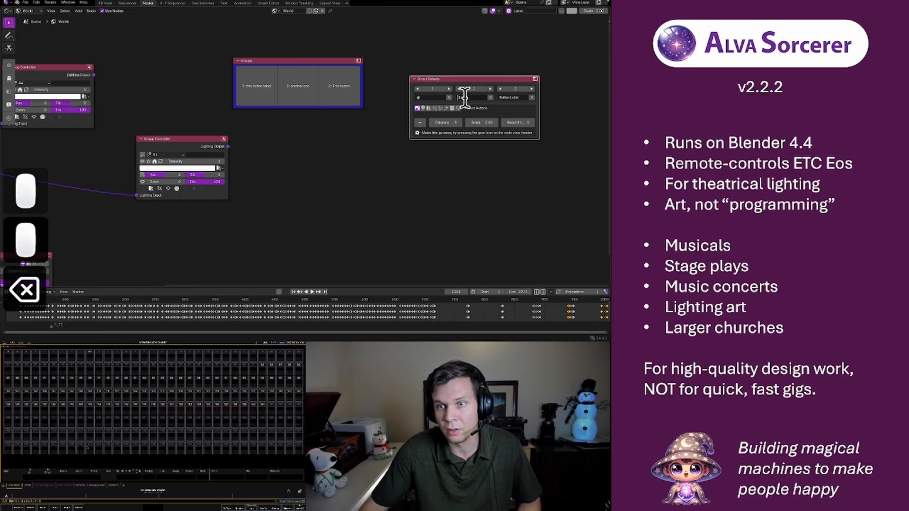
pyautogui.click(463, 97)
pyautogui.press('BackSpace')
pyautogui.write('Record')
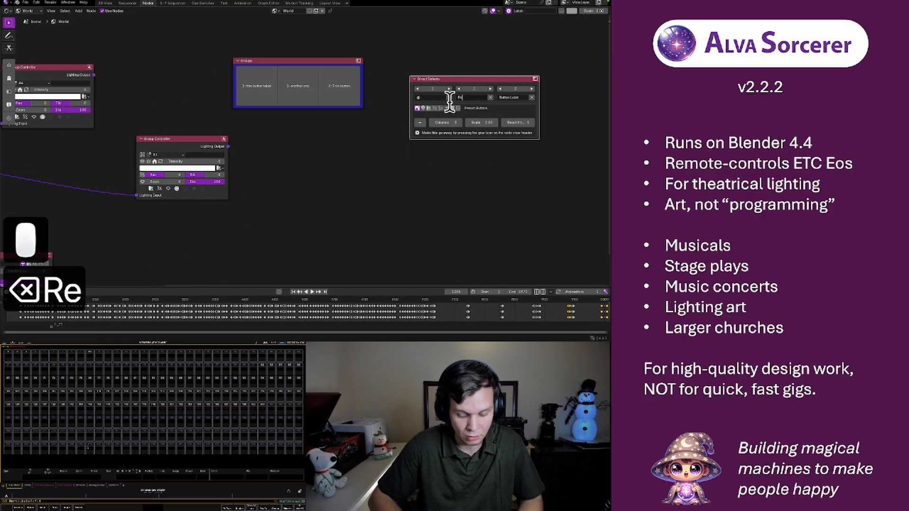
pyautogui.press('Return')
# Label the third button of the new Direct Selects node "Enter"
pyautogui.click(515, 97)
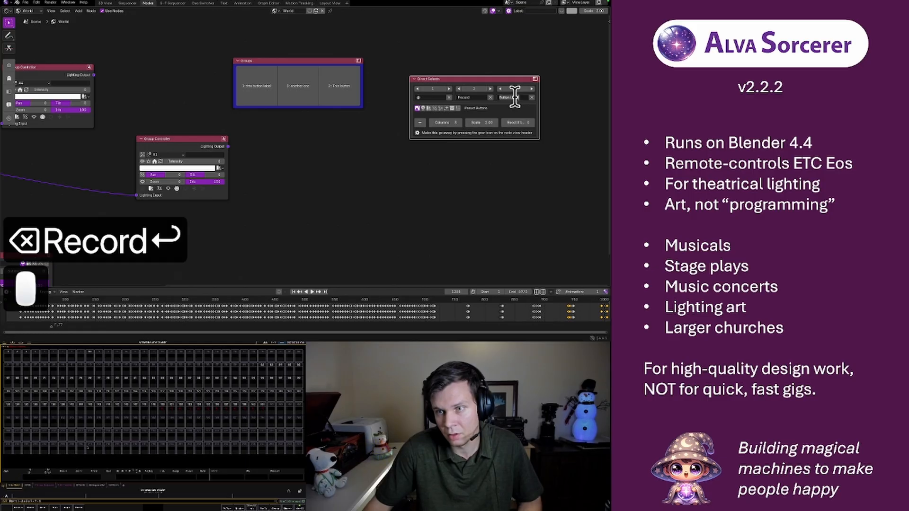
pyautogui.write("Enter'")
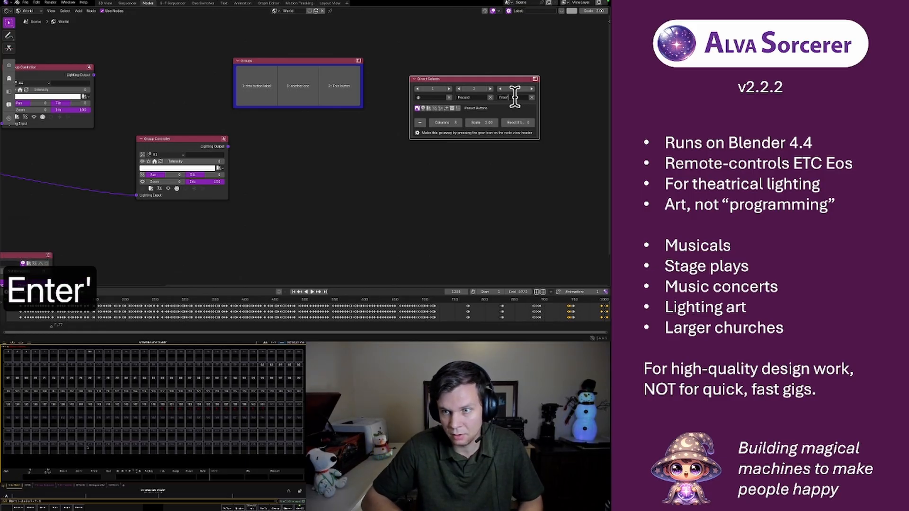
pyautogui.press('BackSpace')
pyautogui.press('Return')
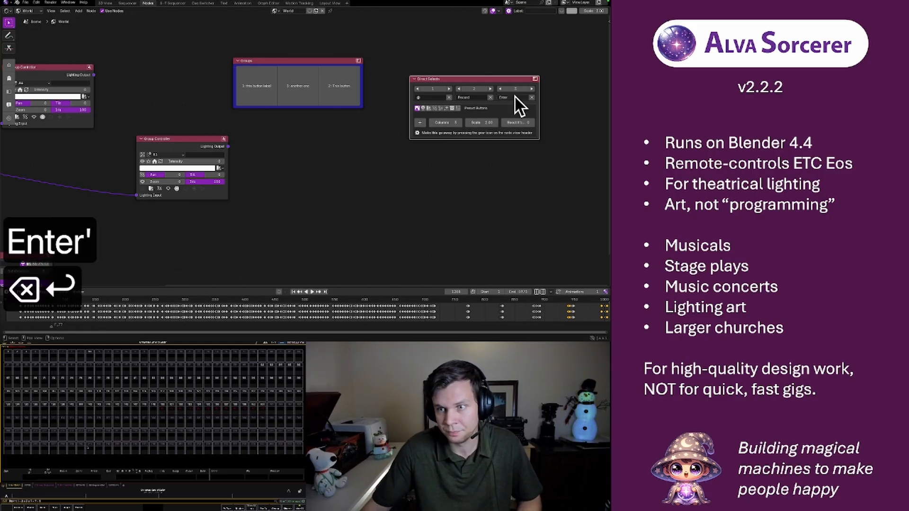
# Set the new node's button type to Macro and submit "Go_to_Cue" in its live console command line
pyautogui.click(457, 108)
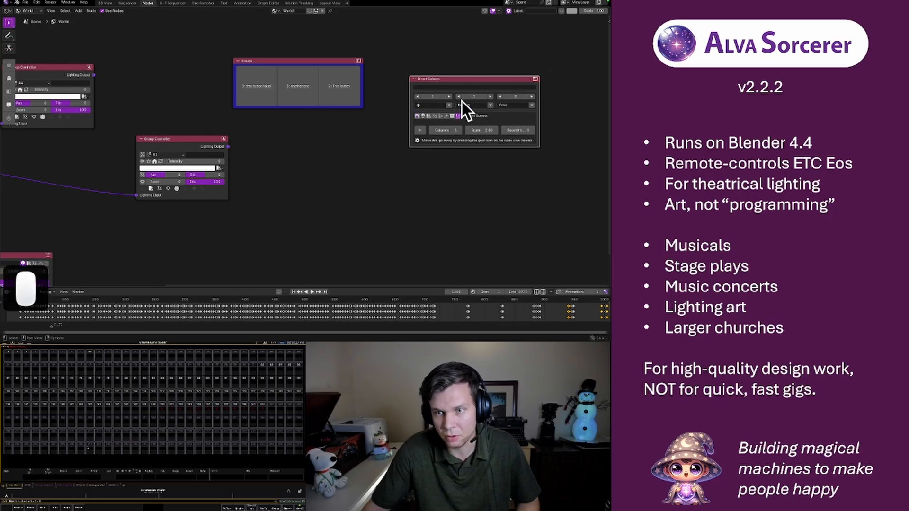
pyautogui.click(422, 88)
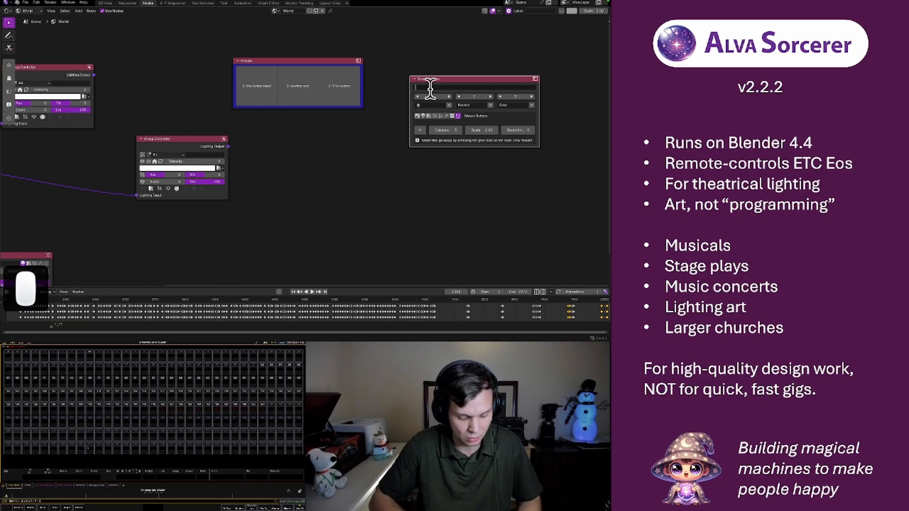
pyautogui.write('Go_to_Cue')
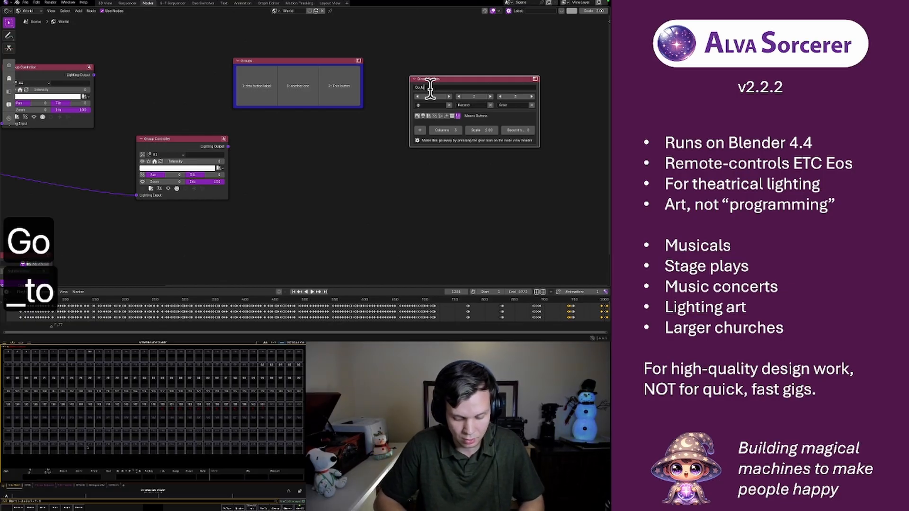
pyautogui.press('Return')
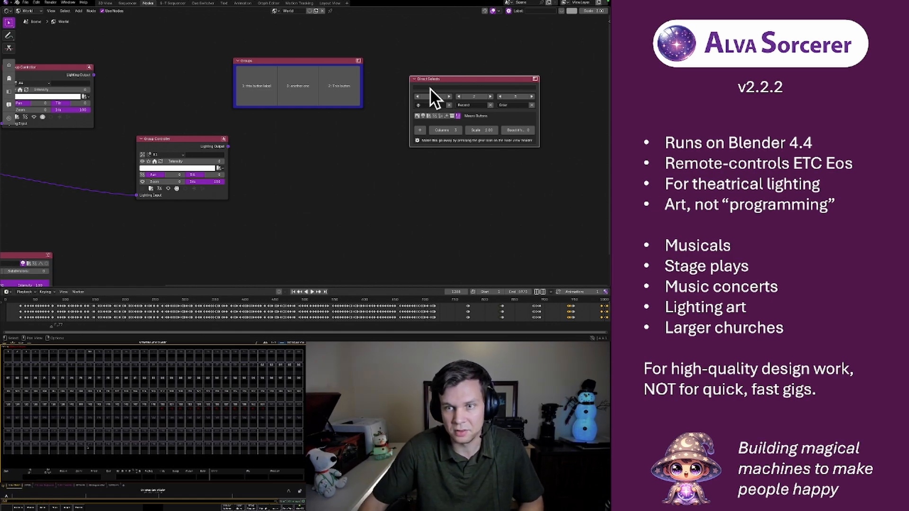
# Submit "Go_to_Cue" once more in the node's live console command line
pyautogui.click(429, 88)
pyautogui.write('Go_to_Cue')
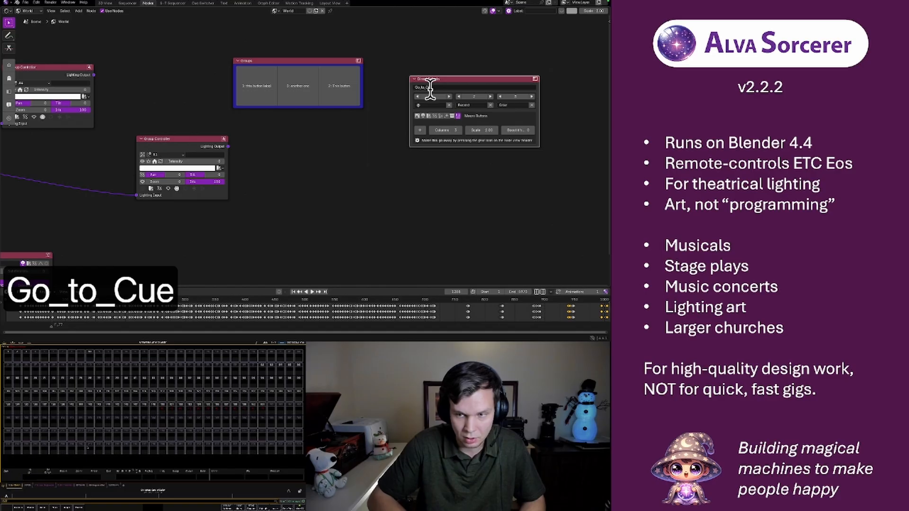
pyautogui.press('Return')
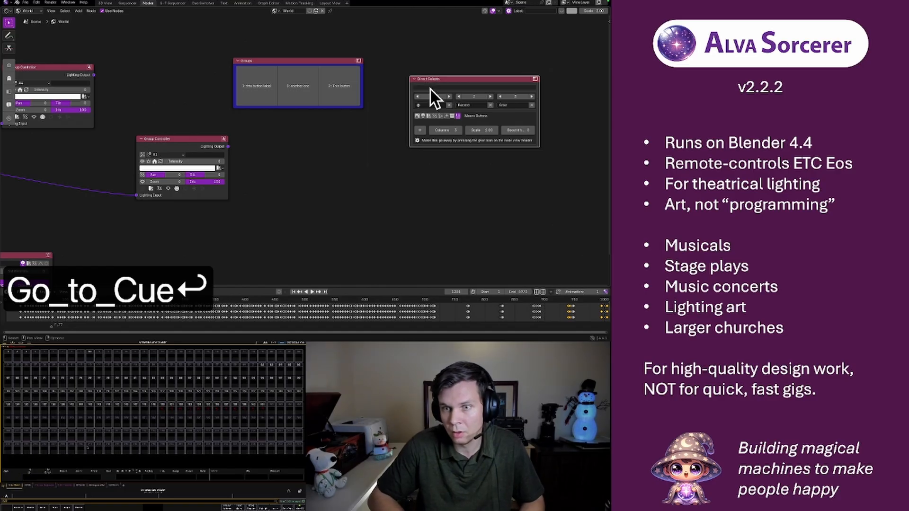
# Submit "Enter" in the macro node's live console command line
pyautogui.click(430, 89)
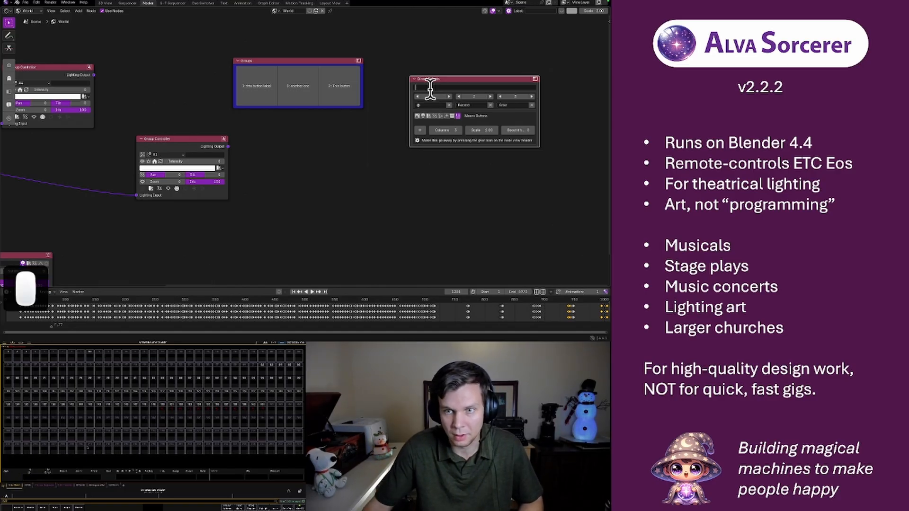
pyautogui.click(434, 79)
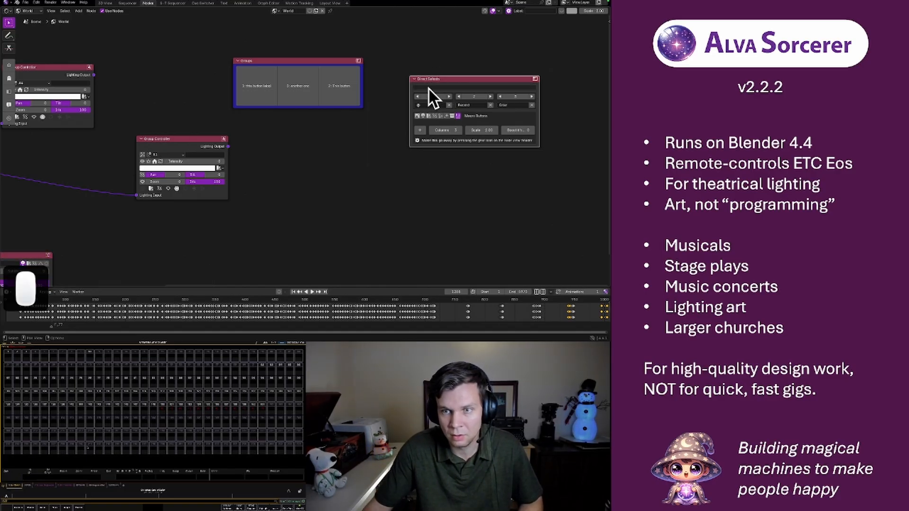
pyautogui.click(429, 89)
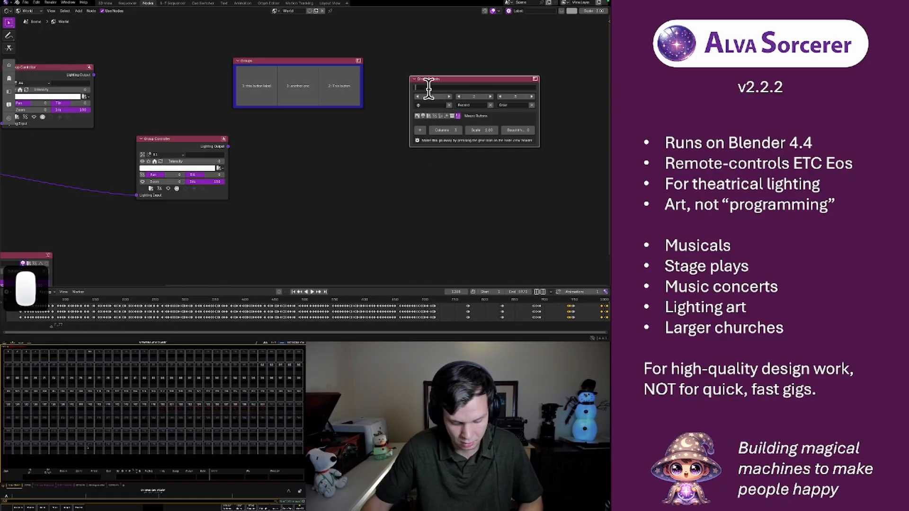
pyautogui.press('Return')
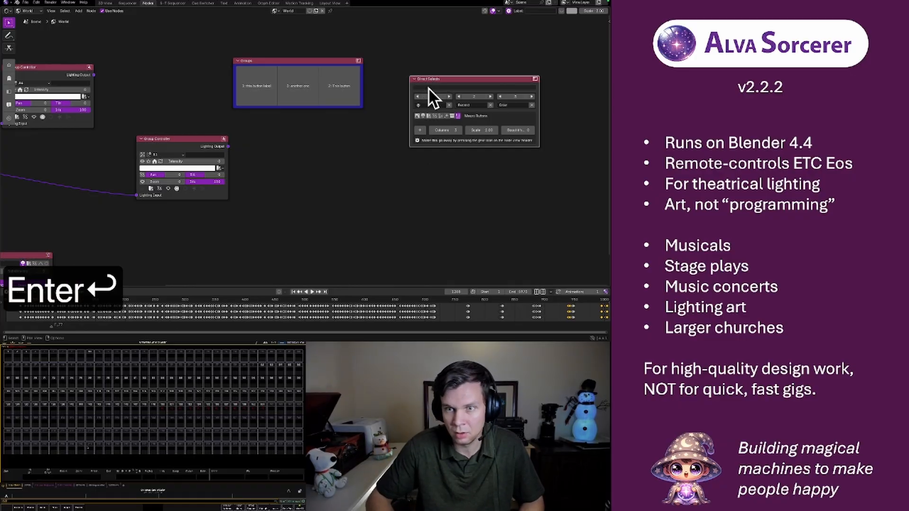
# Submit "Chan 1 at Full" in the macro node's live console command line
pyautogui.click(429, 89)
pyautogui.write('Cha')
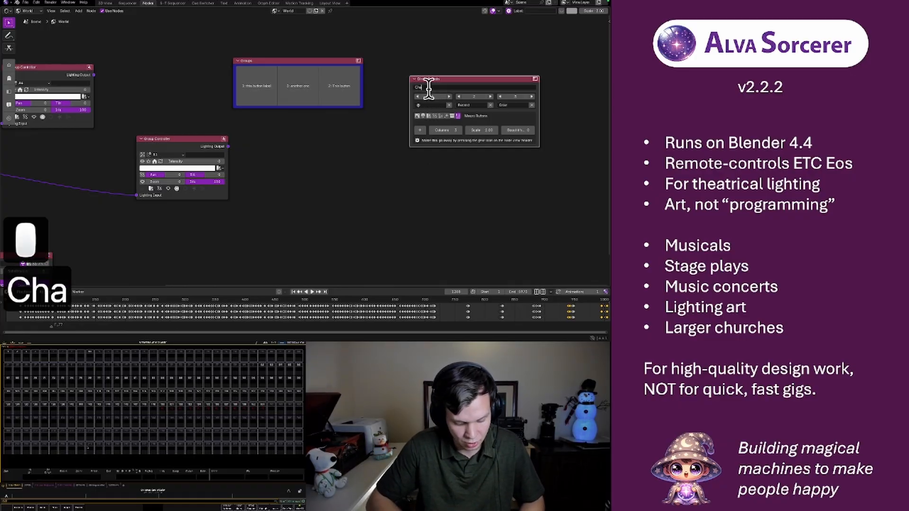
pyautogui.write('n 1 At')
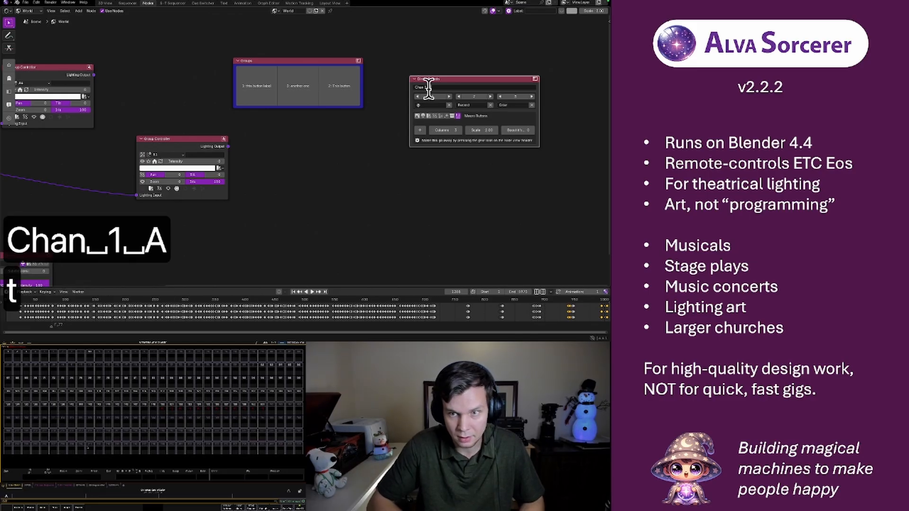
pyautogui.press('BackSpace')
pyautogui.press('BackSpace')
pyautogui.write('at')
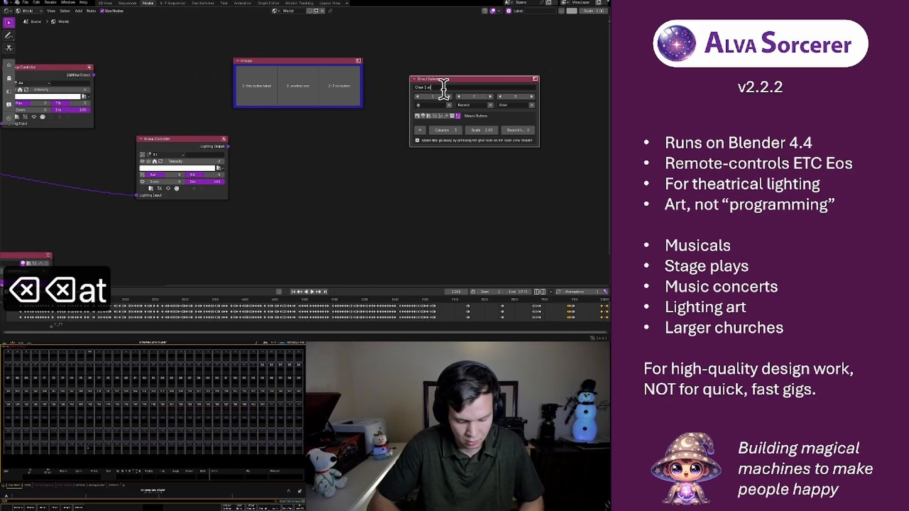
pyautogui.write(' Full')
pyautogui.press('Return')
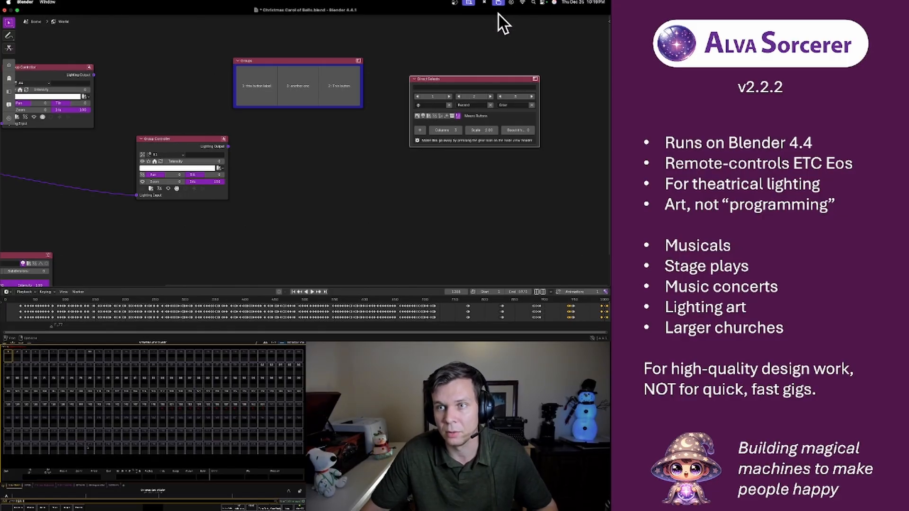
# Hide the macro node's settings and narrow the node to a little over half its width
pyautogui.click(509, 11)
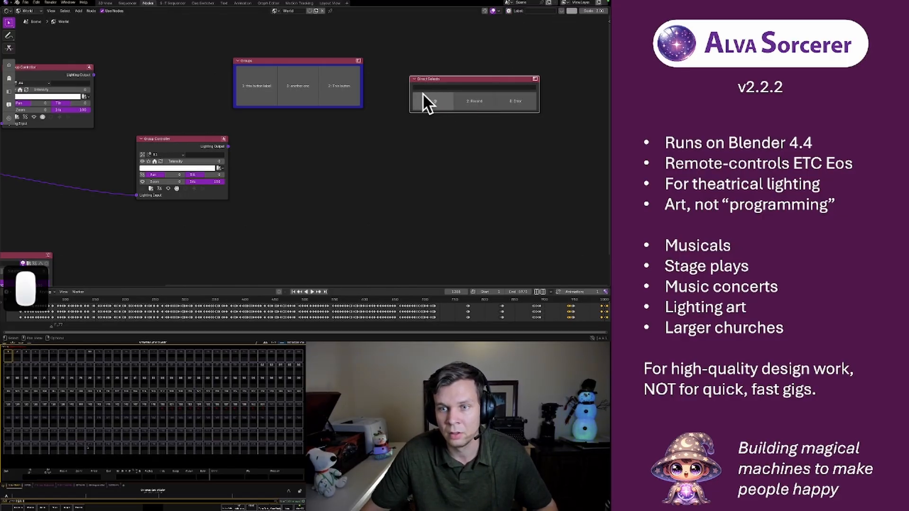
pyautogui.moveTo(538, 95); pyautogui.dragTo(481, 100)
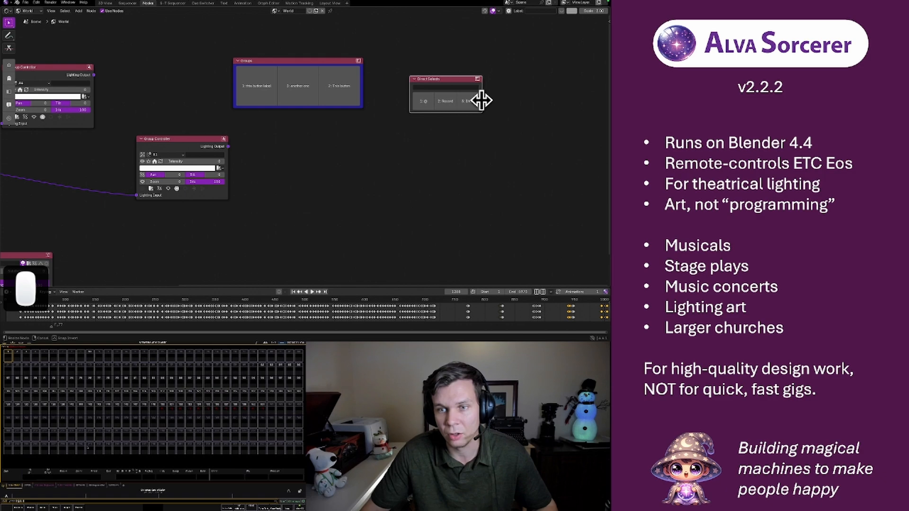
# Format the narrowed Direct Selects node with a red custom color and the label "Macros"
pyautogui.click(451, 79)
pyautogui.press('f')
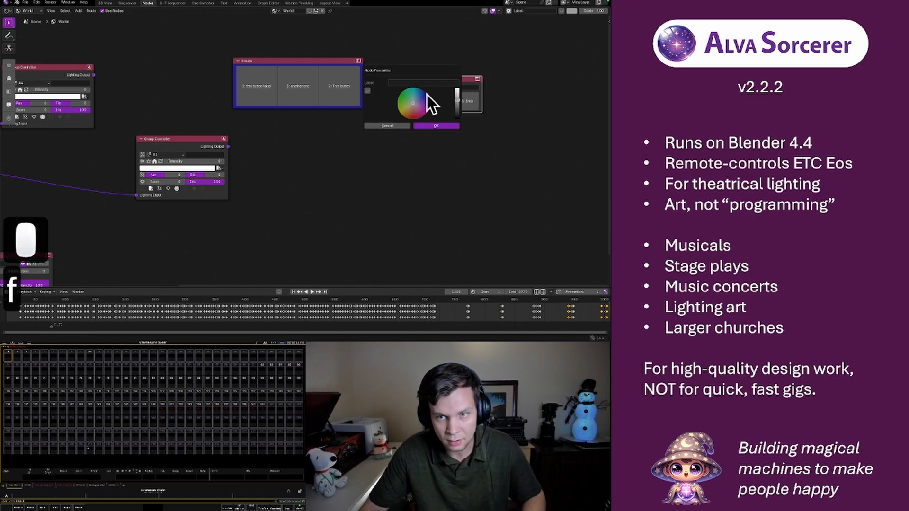
pyautogui.click(414, 117)
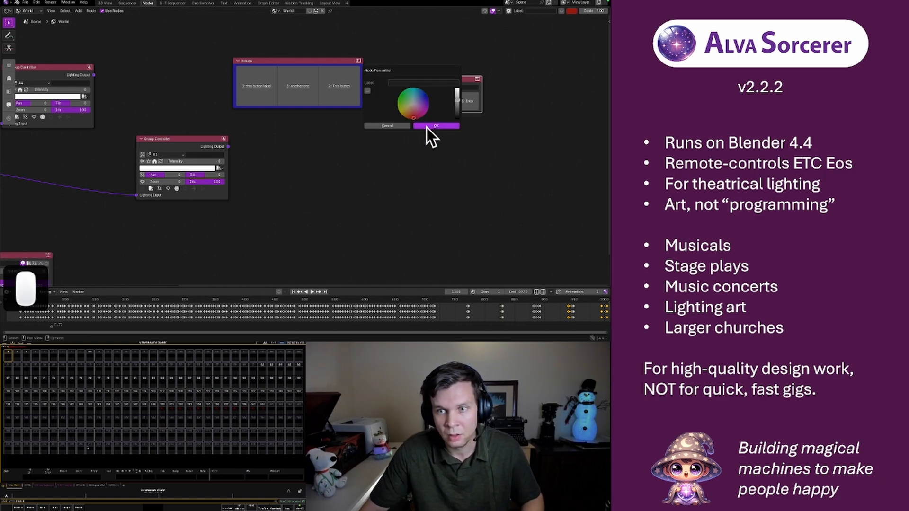
pyautogui.click(368, 90)
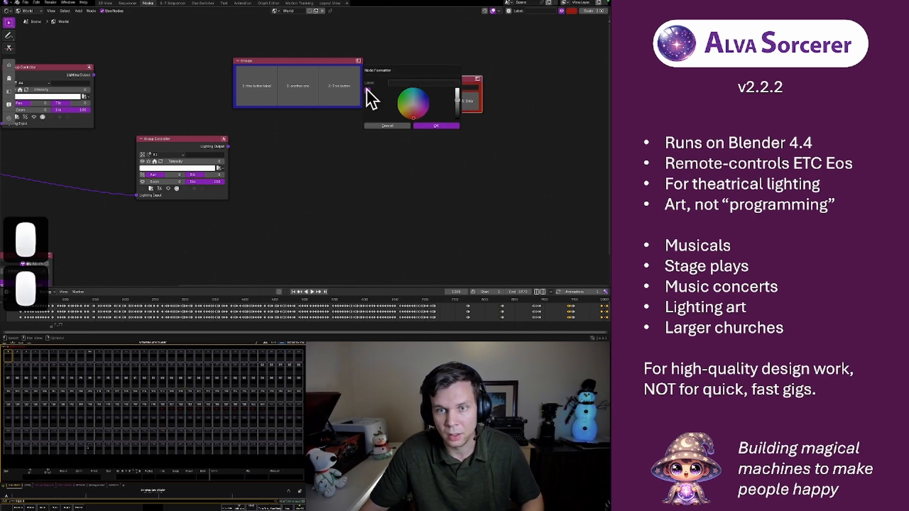
pyautogui.click(394, 82)
pyautogui.write('Macros')
pyautogui.press('Return')
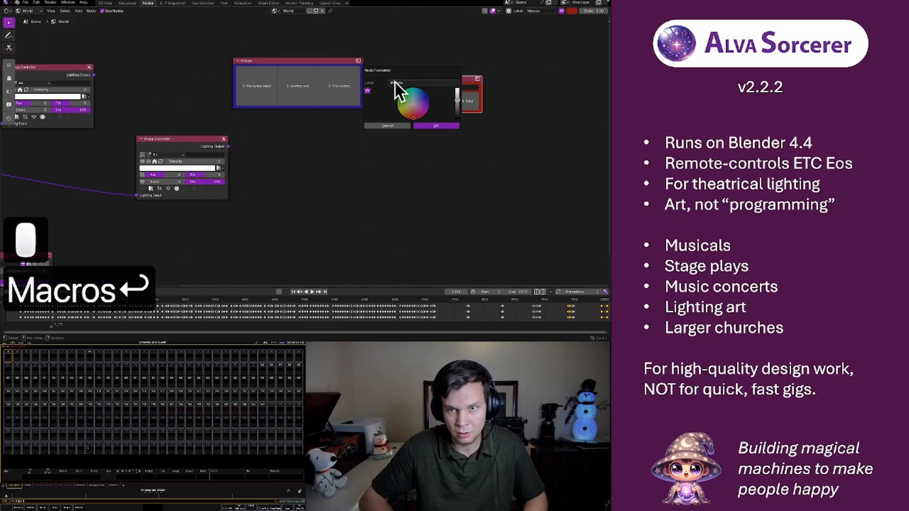
pyautogui.click(429, 126)
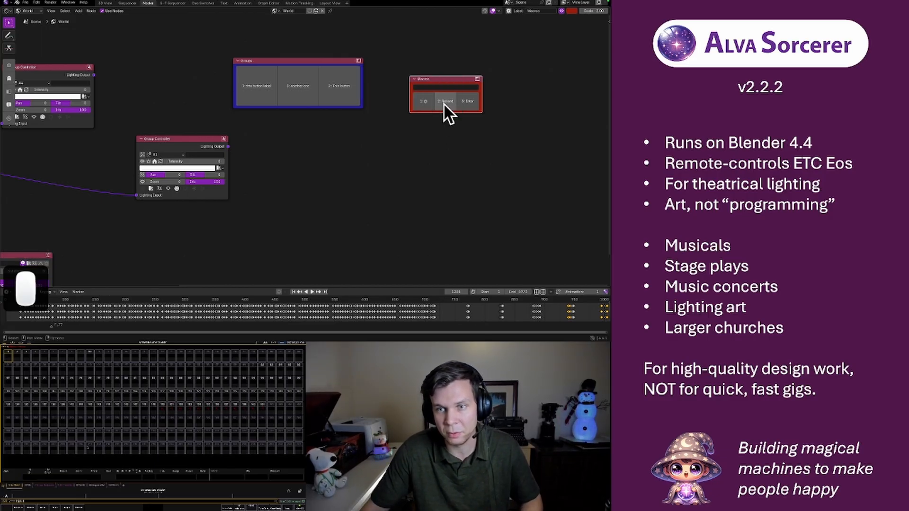
# Move the Macros node toward the Groups node and place a duplicate of the Groups node directly to its right
pyautogui.moveTo(449, 77)
pyautogui.mouseDown()
pyautogui.moveTo(391, 91)
pyautogui.moveTo(376, 83)
pyautogui.moveTo(379, 111)
pyautogui.moveTo(380, 98)
pyautogui.mouseUp()
pyautogui.click(308, 58)
pyautogui.click(310, 59)
pyautogui.hotkey('shift', 'd')
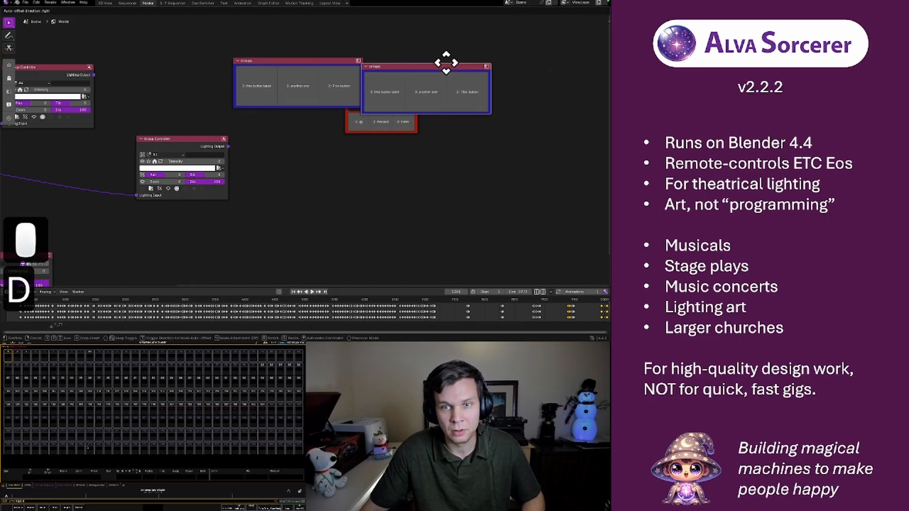
pyautogui.click(441, 58)
# Color the duplicated Groups node green and place a copy of it directly below the blue Groups node
pyautogui.press('f')
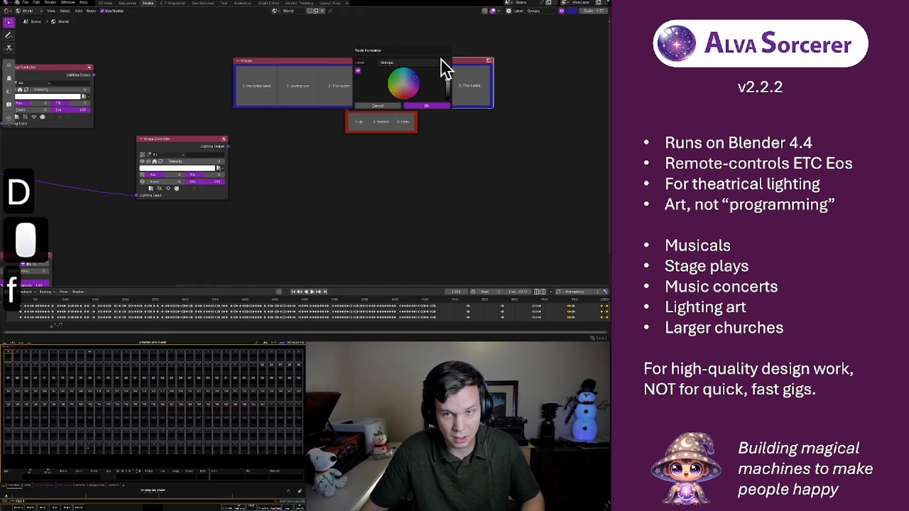
pyautogui.click(405, 75)
pyautogui.click(428, 105)
pyautogui.hotkey('shift', 'd')
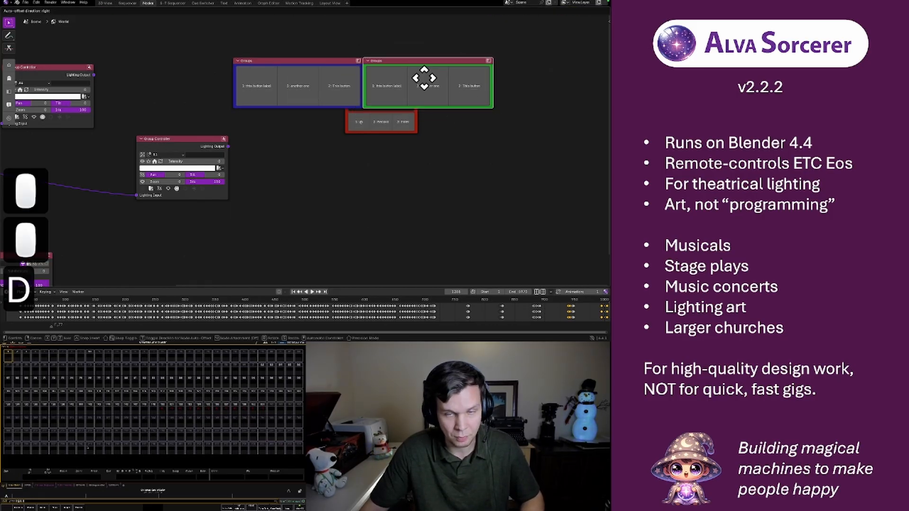
pyautogui.click(302, 118)
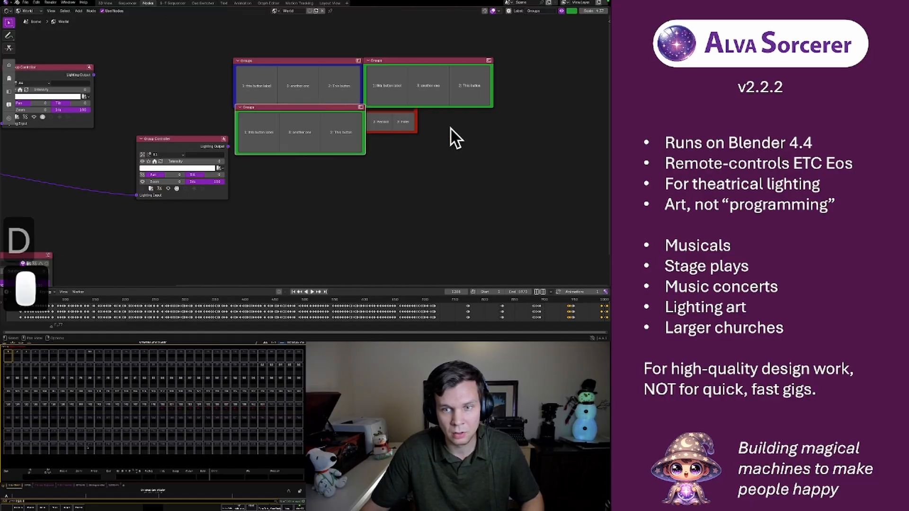
# Bring the Macros node to the front and join it with the three Groups nodes in one frame
pyautogui.click(416, 129)
pyautogui.moveTo(225, 42); pyautogui.dragTo(536, 142)
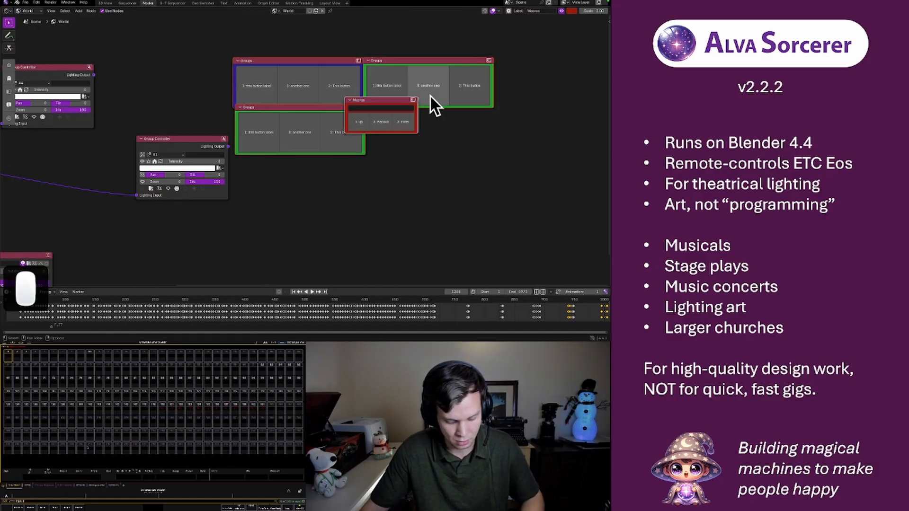
pyautogui.press('super+j')
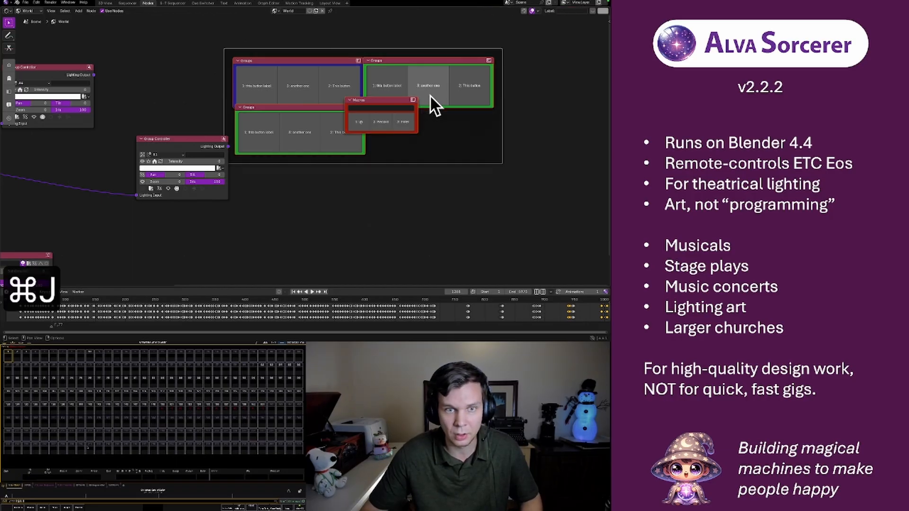
# Label the new frame around the direct select nodes "Label the frame"
pyautogui.click(429, 135)
pyautogui.press('f')
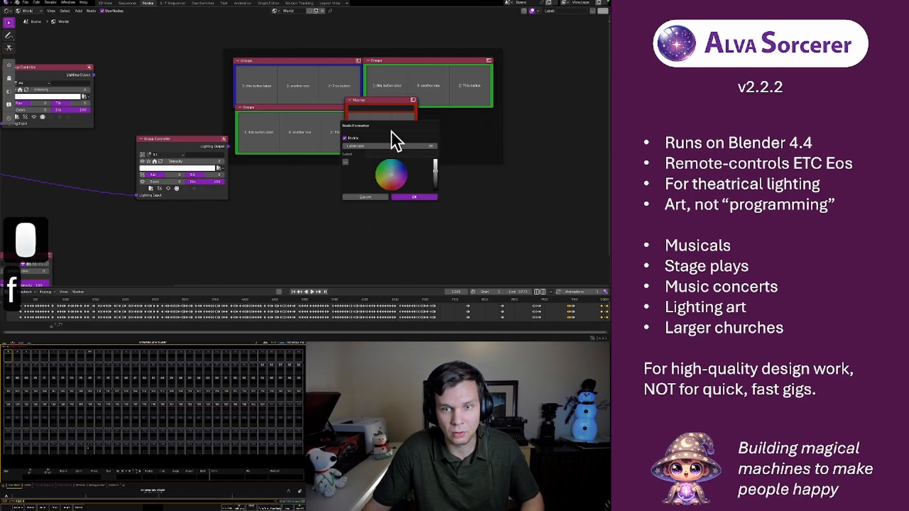
pyautogui.click(375, 153)
pyautogui.write('L')
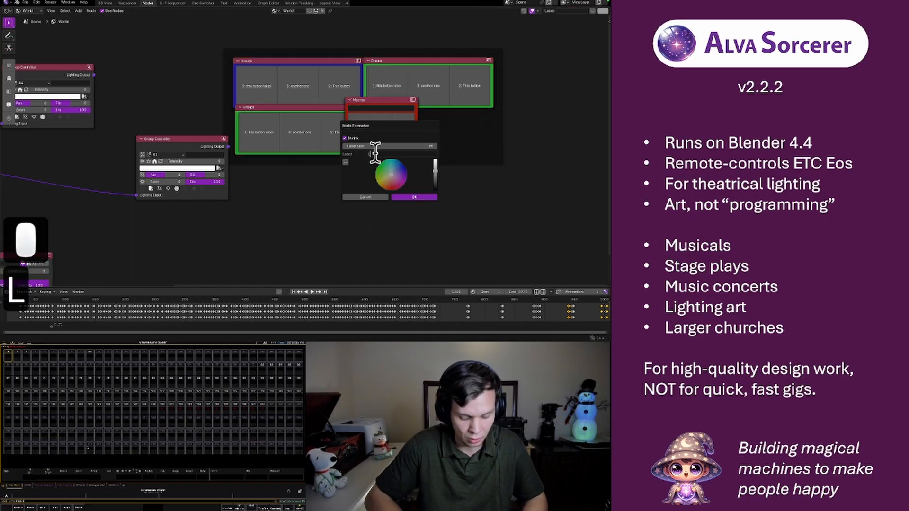
pyautogui.write('abel the frame')
pyautogui.press('Return')
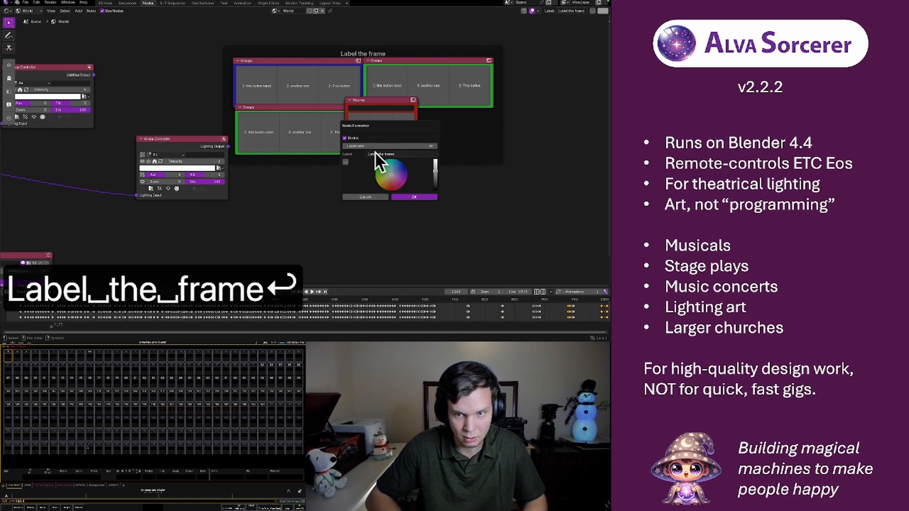
pyautogui.click(446, 141)
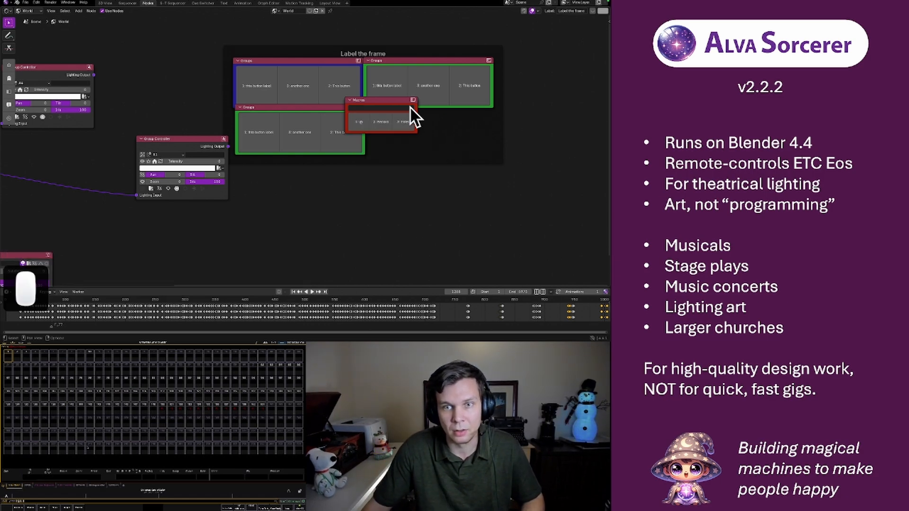
# Give the labelled frame a blue custom color in the Node Formatter
pyautogui.click(453, 128)
pyautogui.press('f')
pyautogui.click(423, 159)
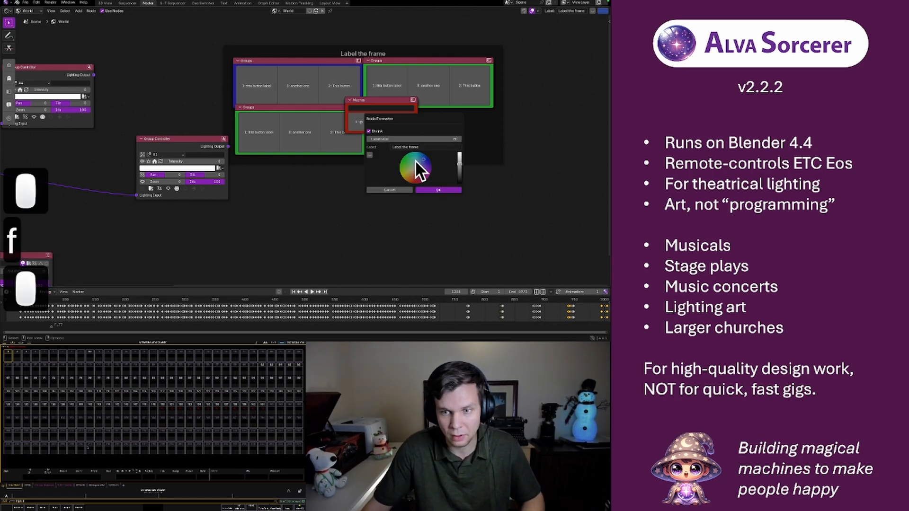
pyautogui.click(369, 155)
pyautogui.click(427, 190)
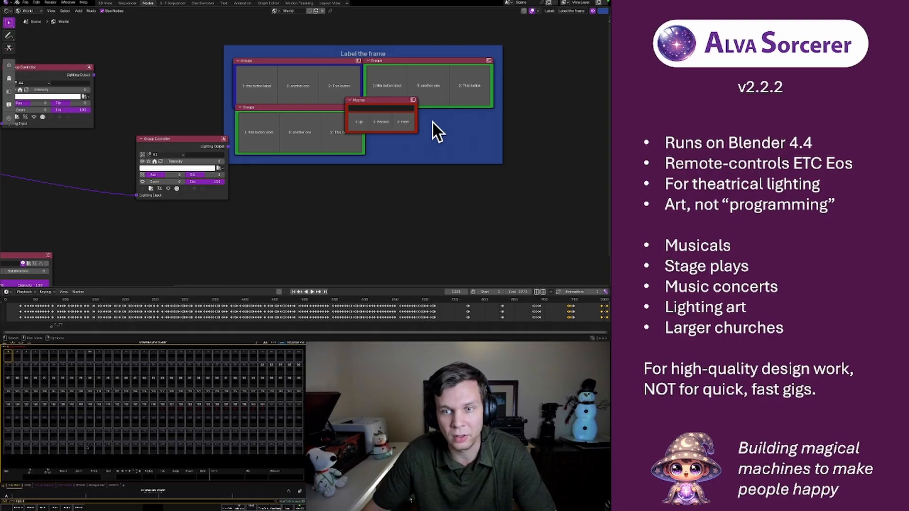
# Replace the script in the Text workspace with "@" and generate the console macro from it
pyautogui.click(225, 4)
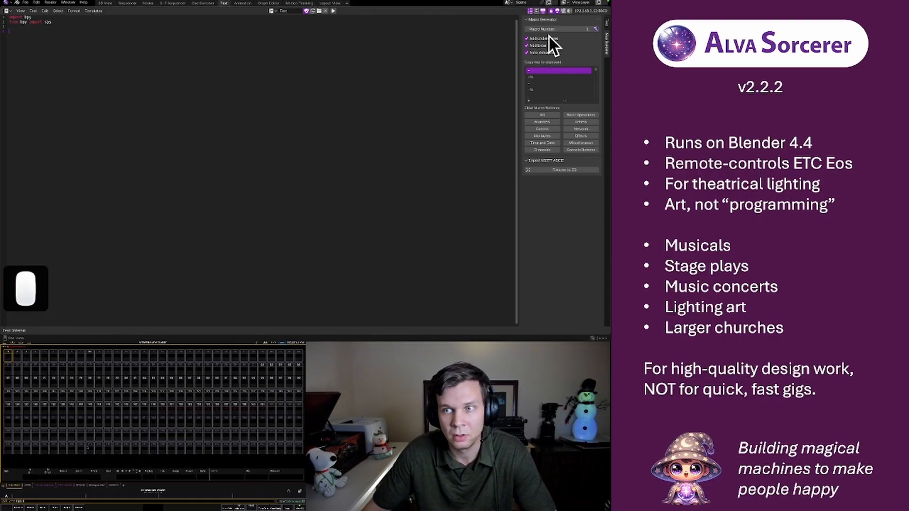
pyautogui.moveTo(96, 82); pyautogui.dragTo(7, 15)
pyautogui.press('BackSpace')
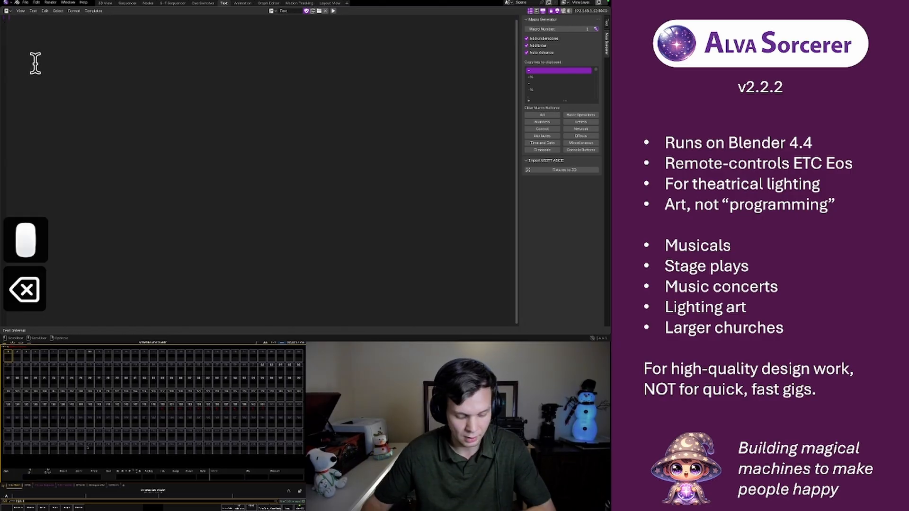
pyautogui.write('@')
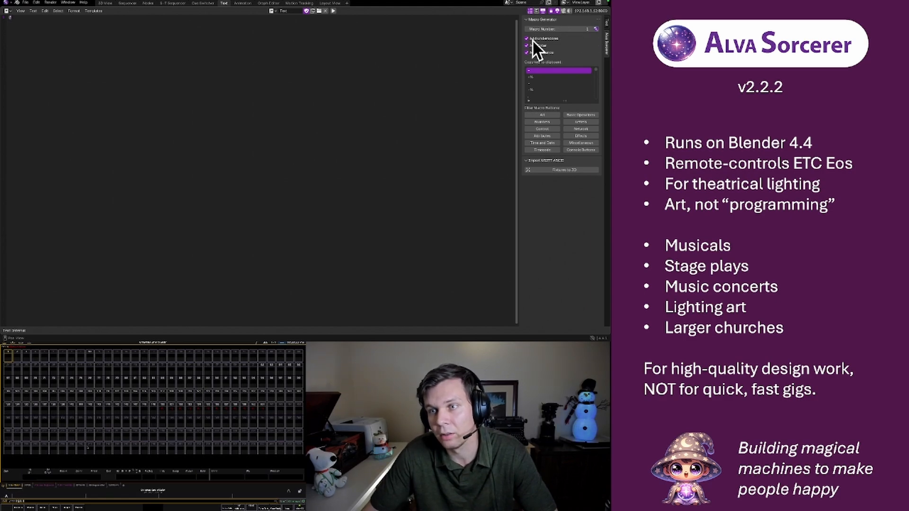
pyautogui.click(595, 29)
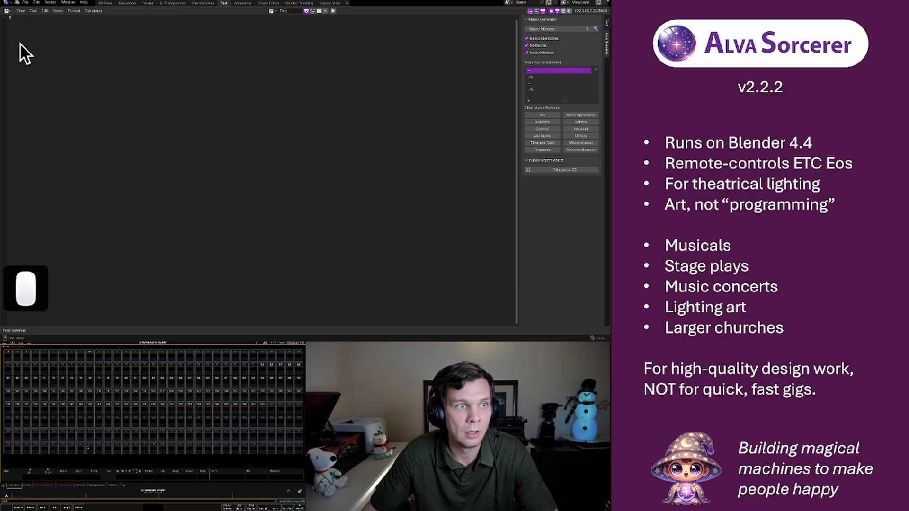
# Replace the macro text with "Enter" on a single line and generate the console macro again
pyautogui.click(19, 19)
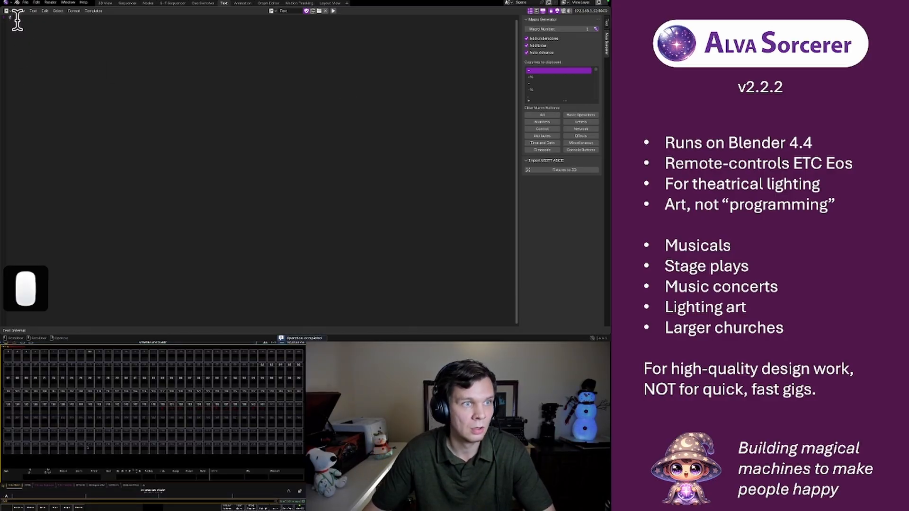
pyautogui.click(18, 19)
pyautogui.press('BackSpace')
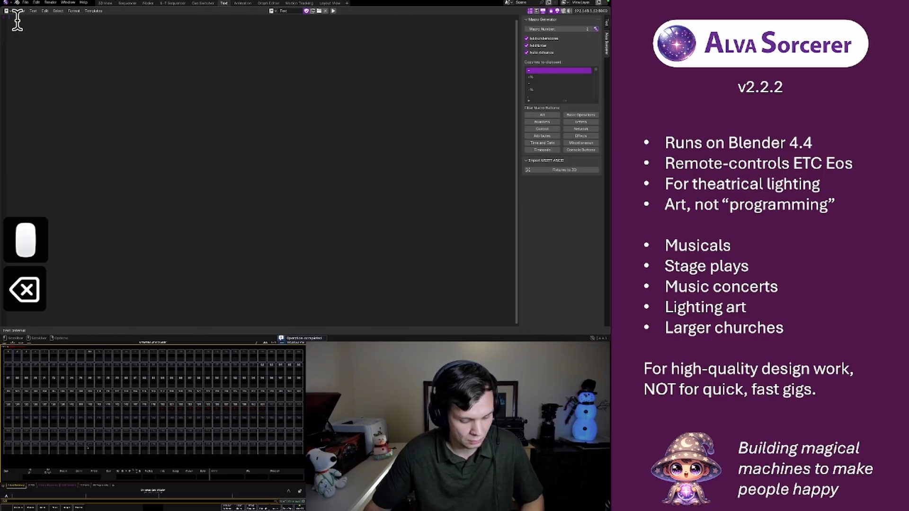
pyautogui.press('Return')
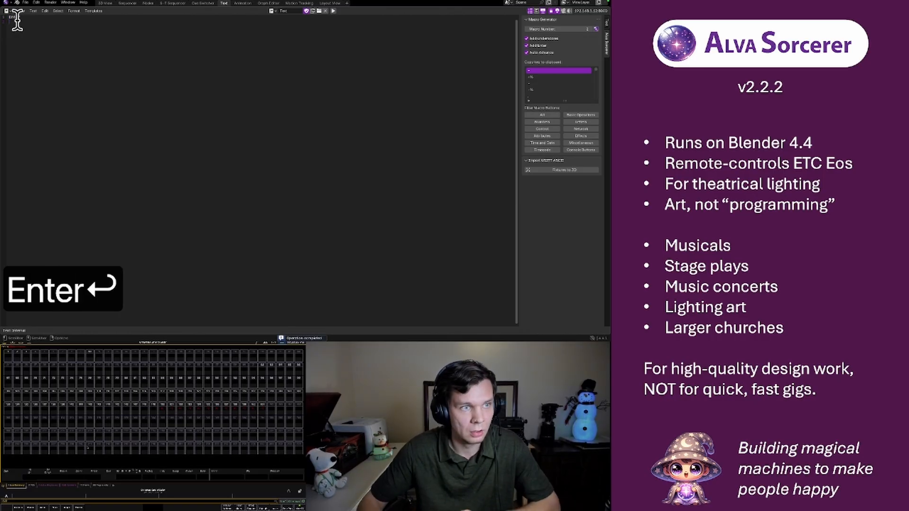
pyautogui.press('BackSpace')
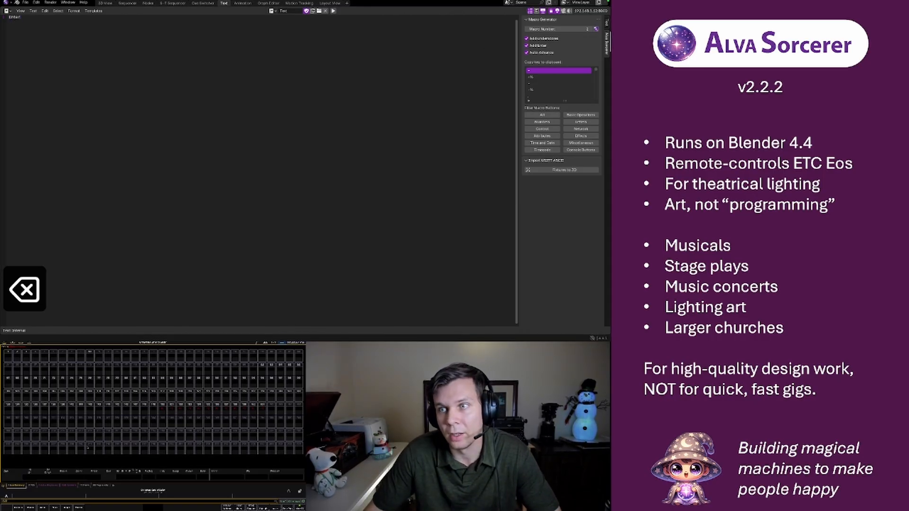
pyautogui.click(597, 29)
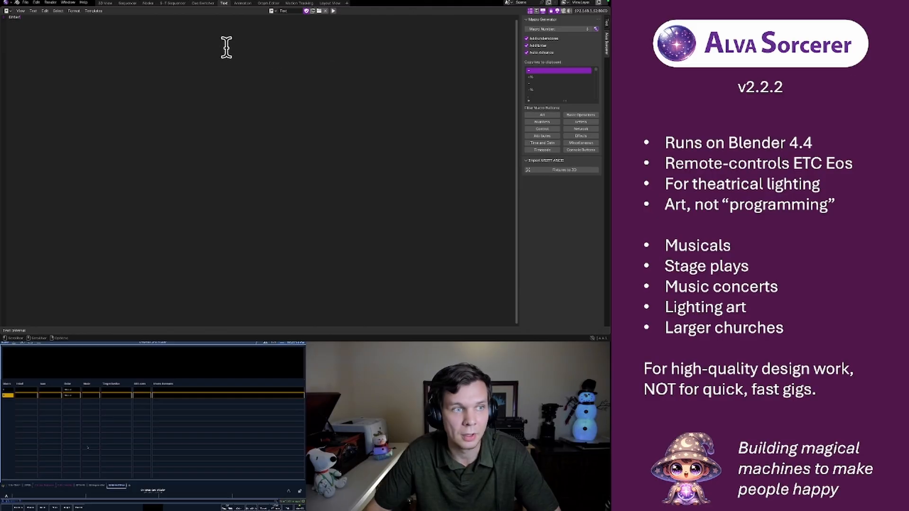
# Replace the macro text with "Chan 1 at Full"
pyautogui.doubleClick(14, 17)
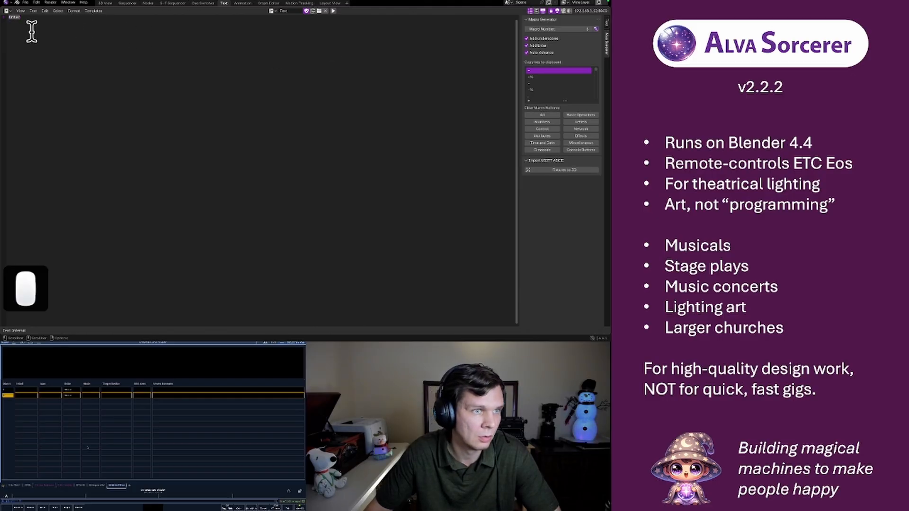
pyautogui.press('BackSpace')
pyautogui.write('ch')
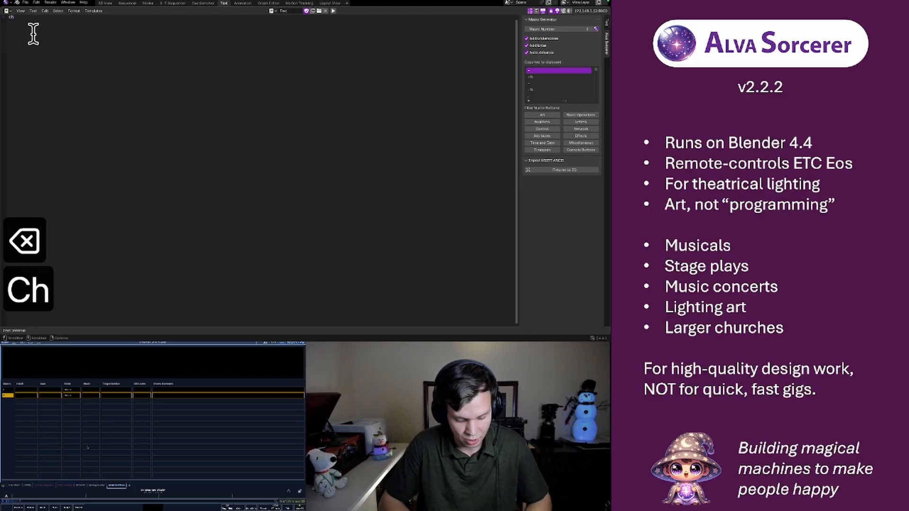
pyautogui.write('an 1 at full')
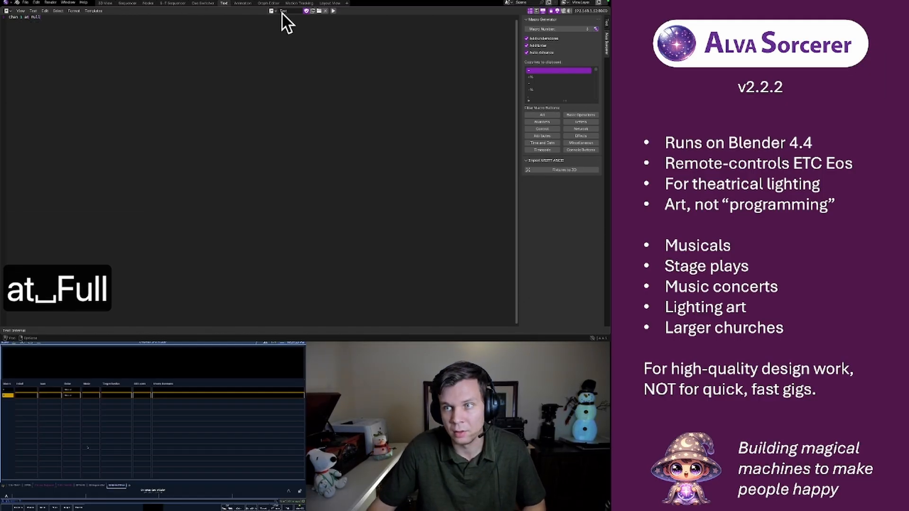
# Generate the console macro from "Chan 1 at Full" and turn off the Add Enter option
pyautogui.click(596, 29)
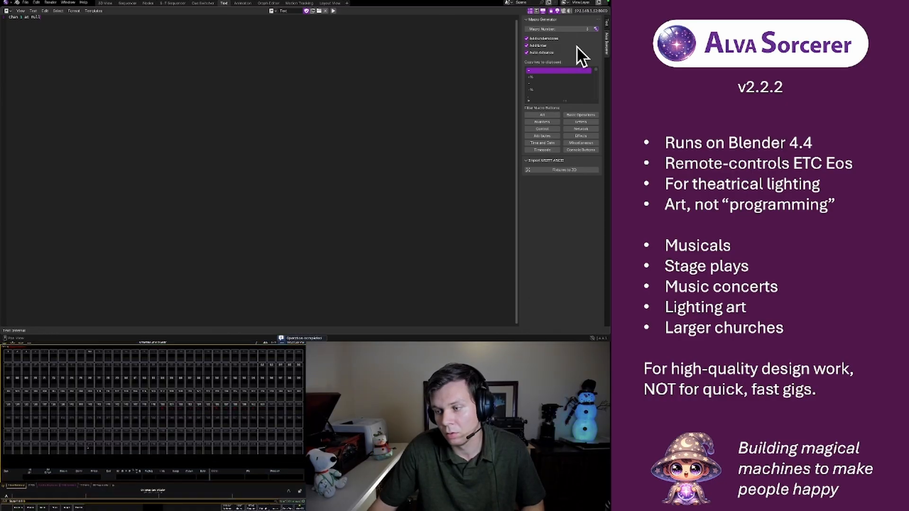
pyautogui.click(542, 45)
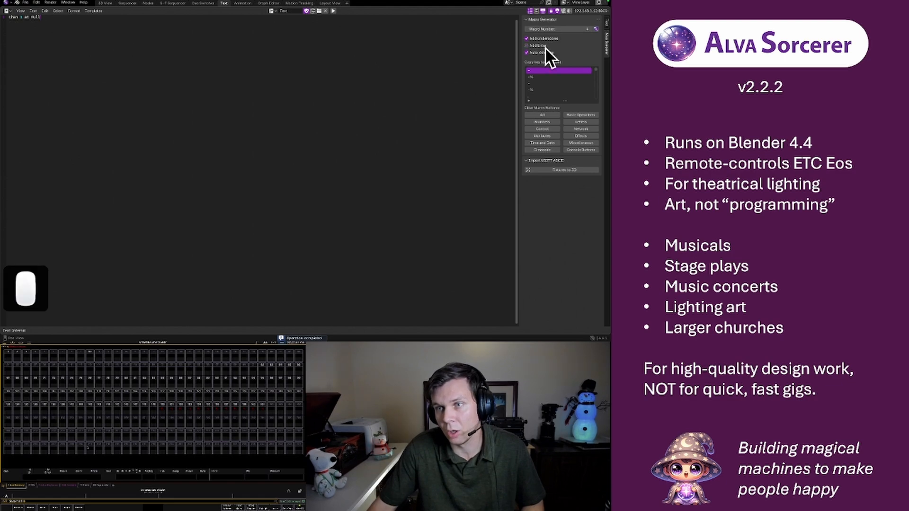
# Replace the macro text with "@", set the macro number to 1 and generate the console macro
pyautogui.moveTo(57, 28); pyautogui.dragTo(11, 24)
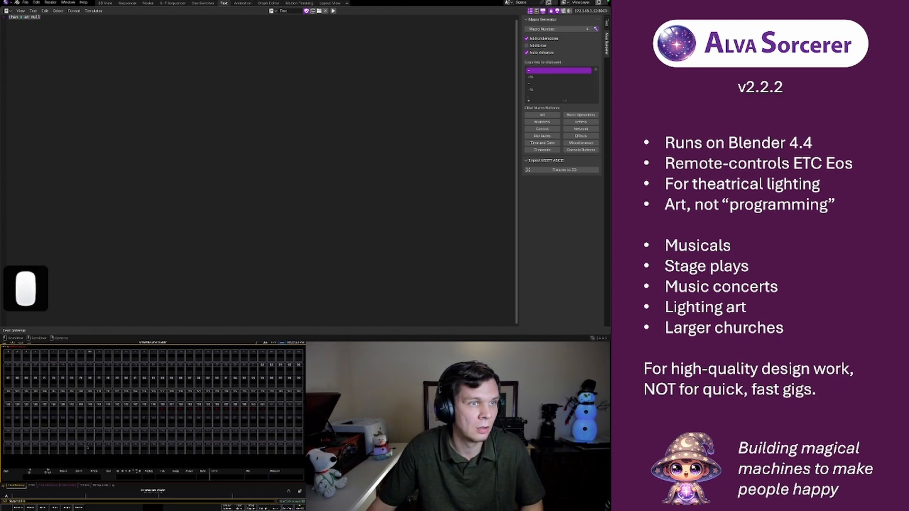
pyautogui.press('BackSpace')
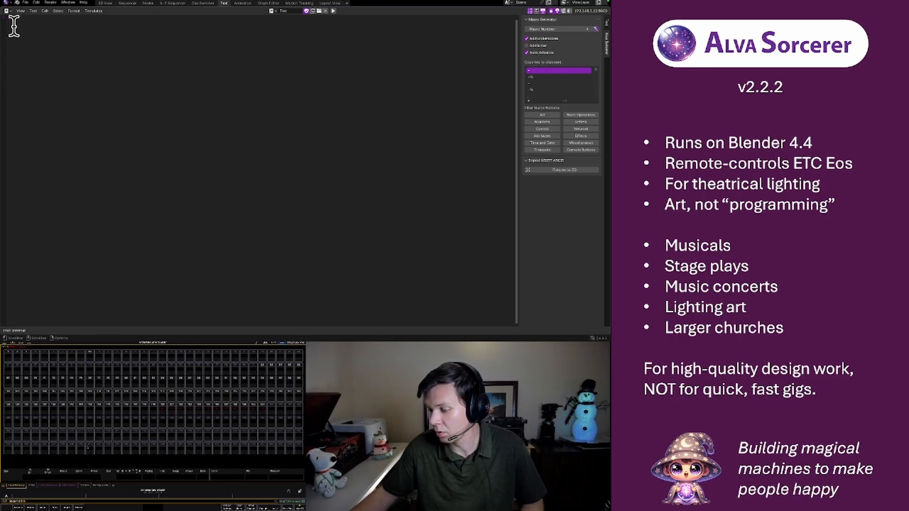
pyautogui.click(24, 31)
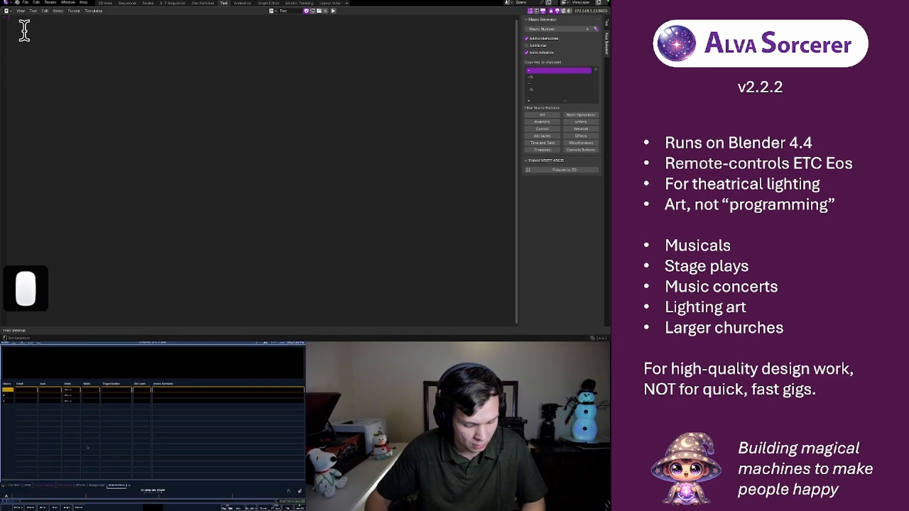
pyautogui.write('@')
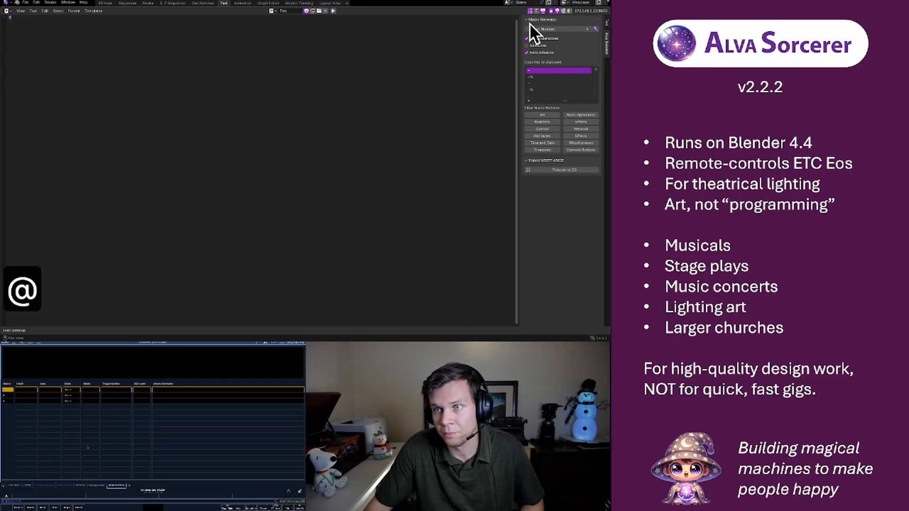
pyautogui.click(539, 29)
pyautogui.write('1')
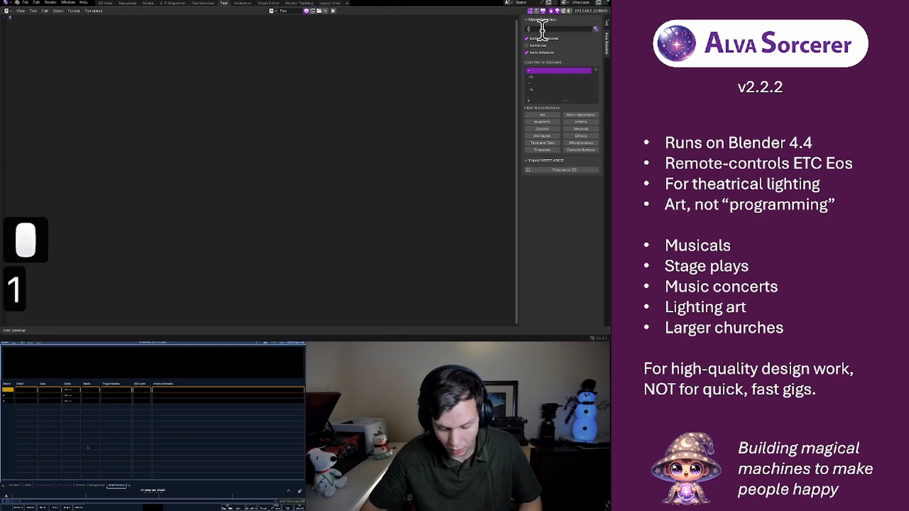
pyautogui.press('Return')
pyautogui.click(593, 46)
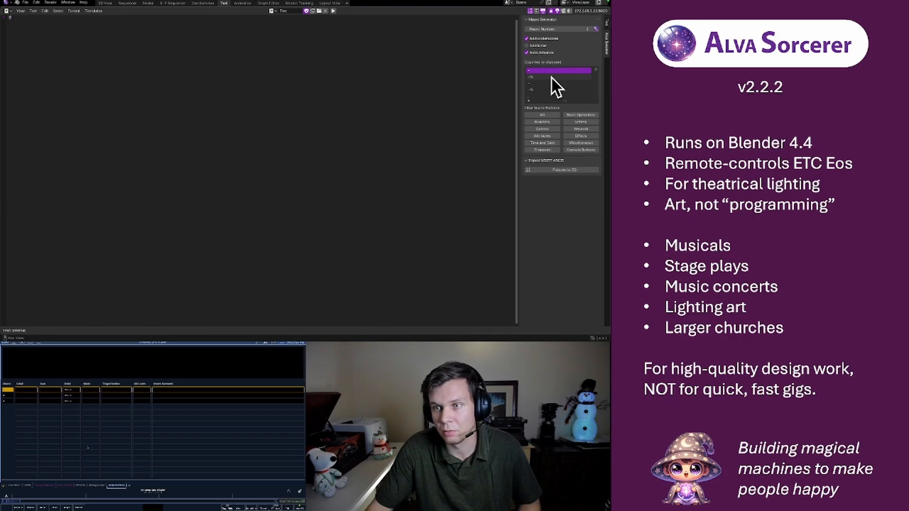
# Swap the typed "@" for the one copied from the macro key list and generate macro 1 again
pyautogui.scroll(-5, 551, 78)
pyautogui.click(538, 72)
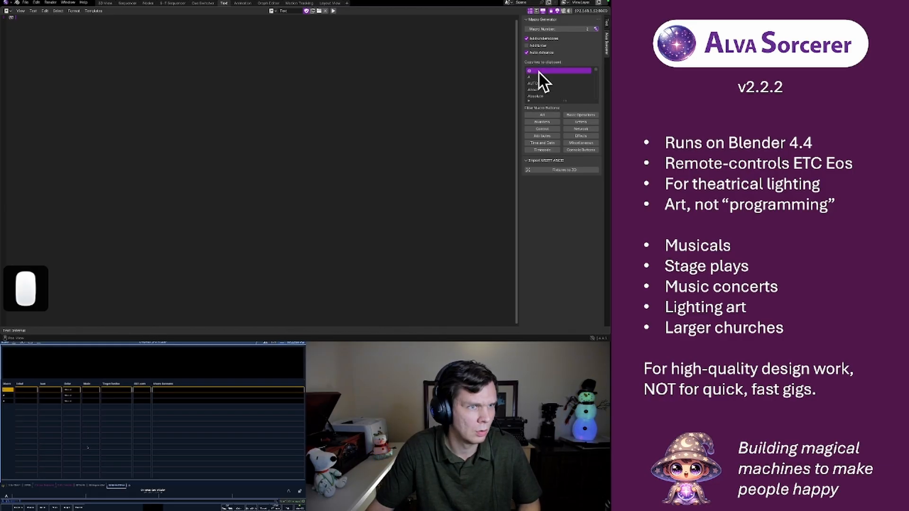
pyautogui.press('BackSpace')
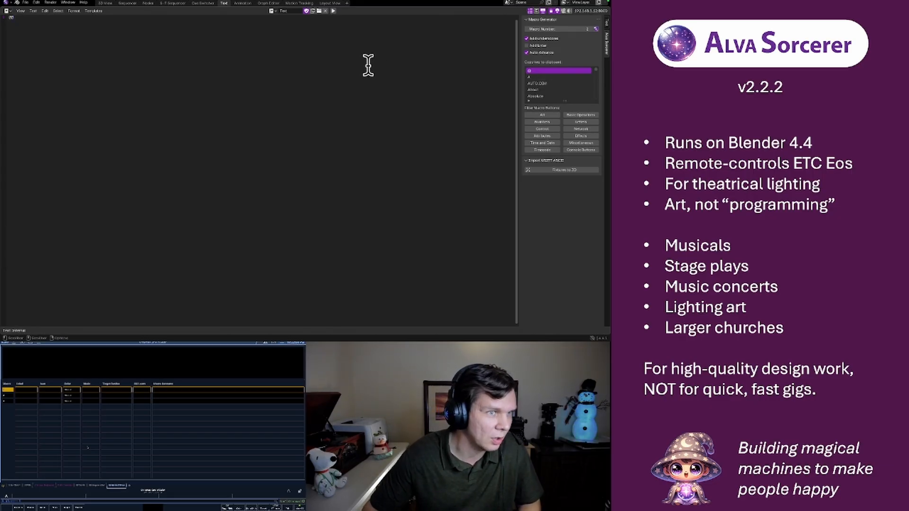
pyautogui.press('BackSpace')
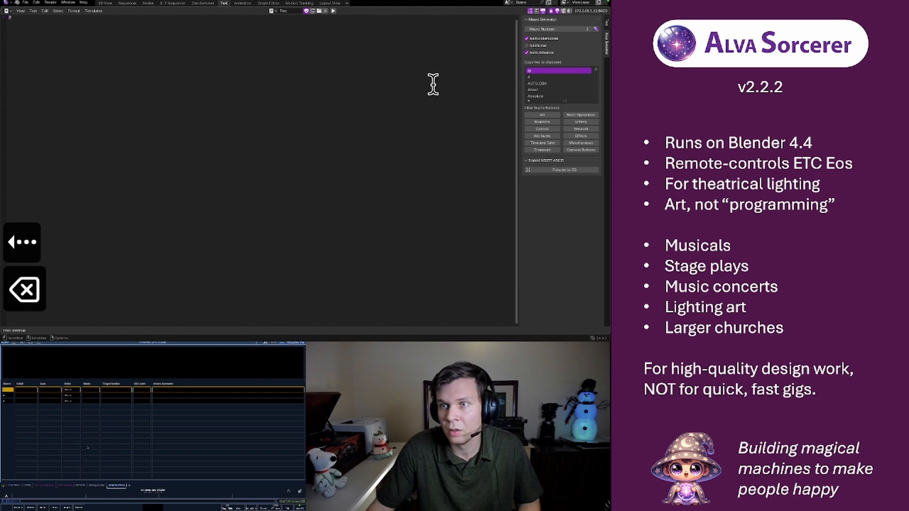
pyautogui.click(560, 29)
pyautogui.write('1')
pyautogui.press('Return')
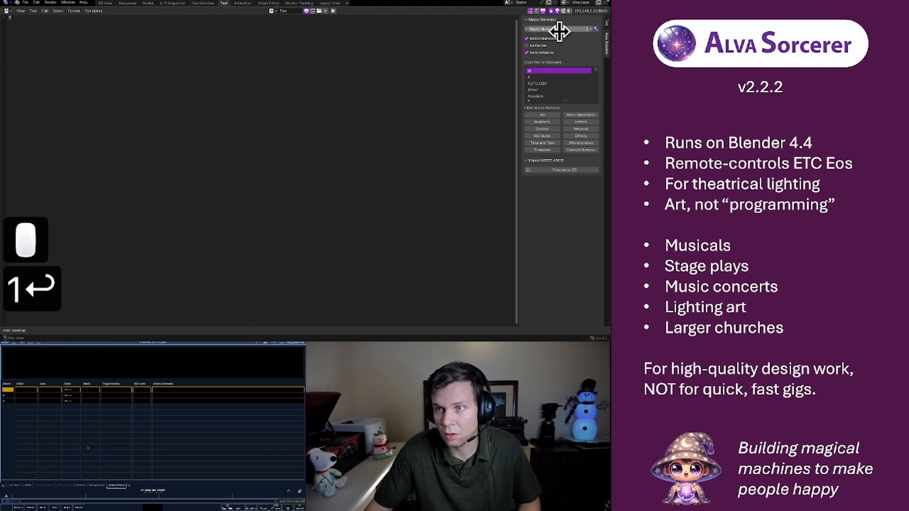
pyautogui.click(593, 30)
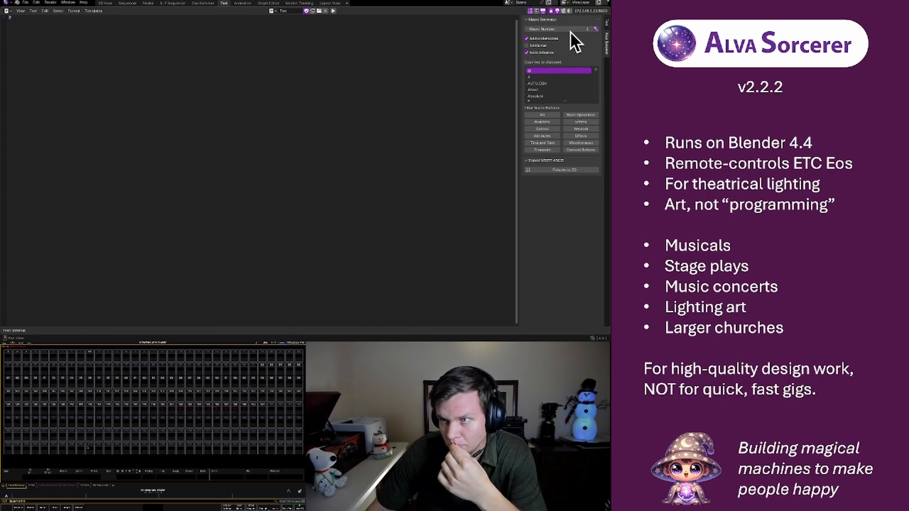
# Turn off Add Underscores, lower the macro number by one and generate the console macro again
pyautogui.click(543, 40)
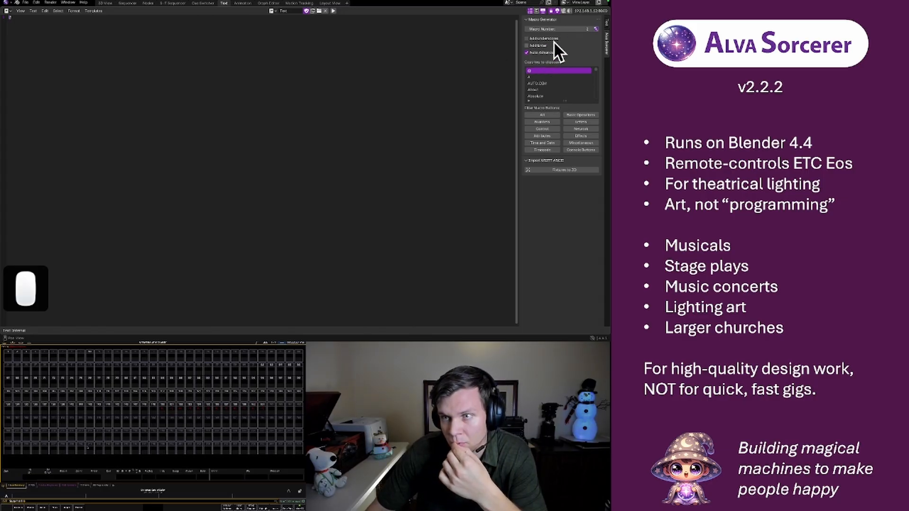
pyautogui.click(527, 29)
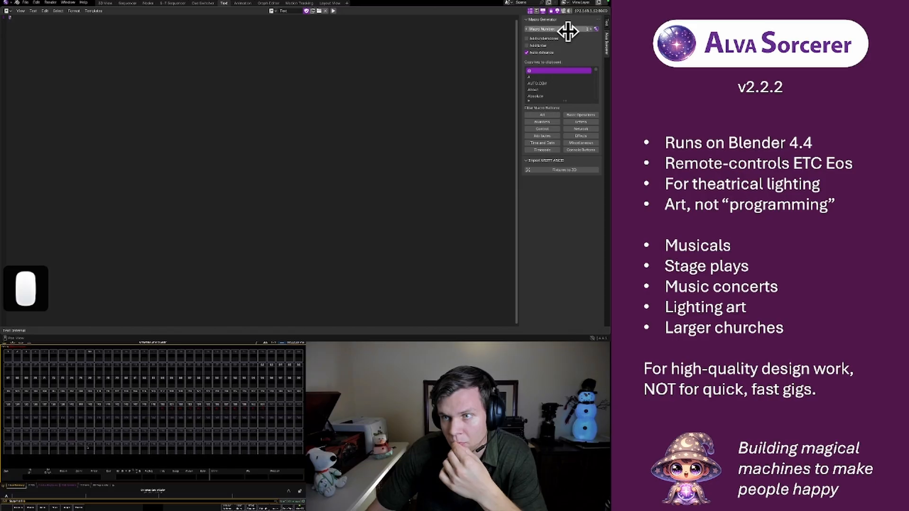
pyautogui.click(596, 29)
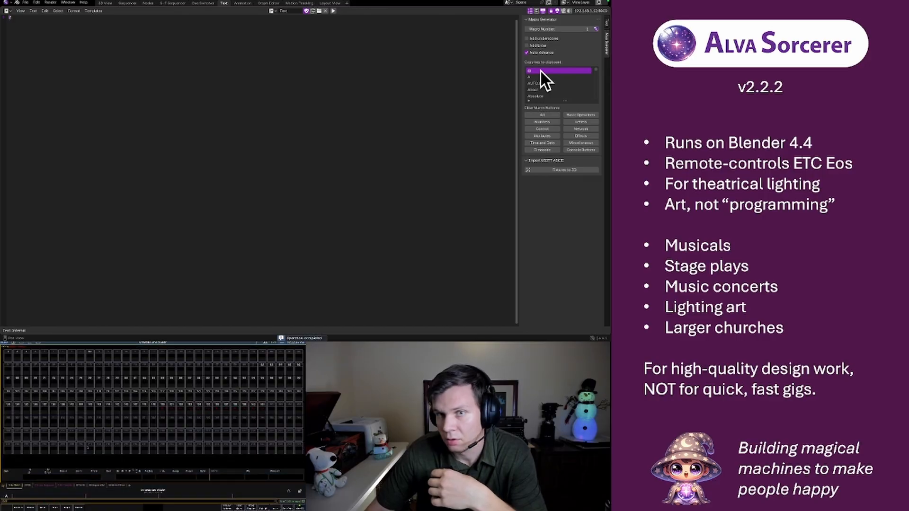
# Copy the "@" key from the key list again and generate the console macro as macro 10
pyautogui.click(540, 71)
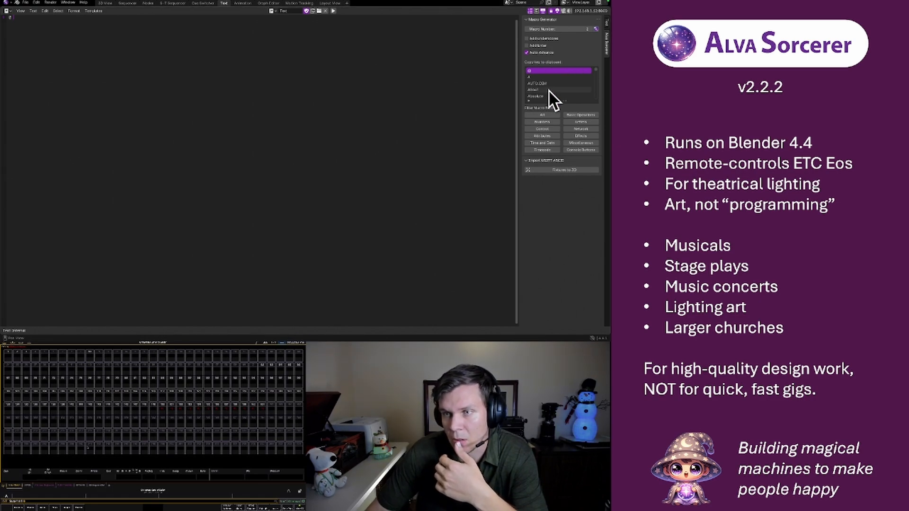
pyautogui.click(572, 30)
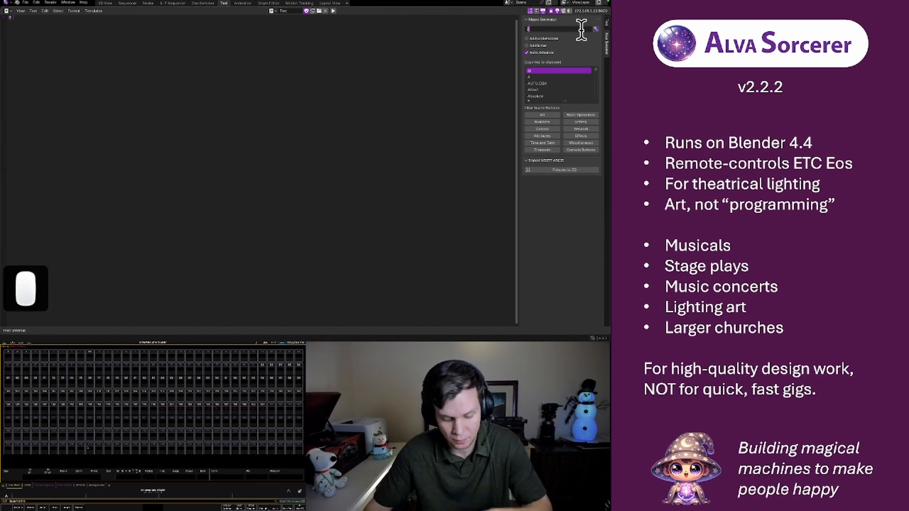
pyautogui.write('10')
pyautogui.press('Return')
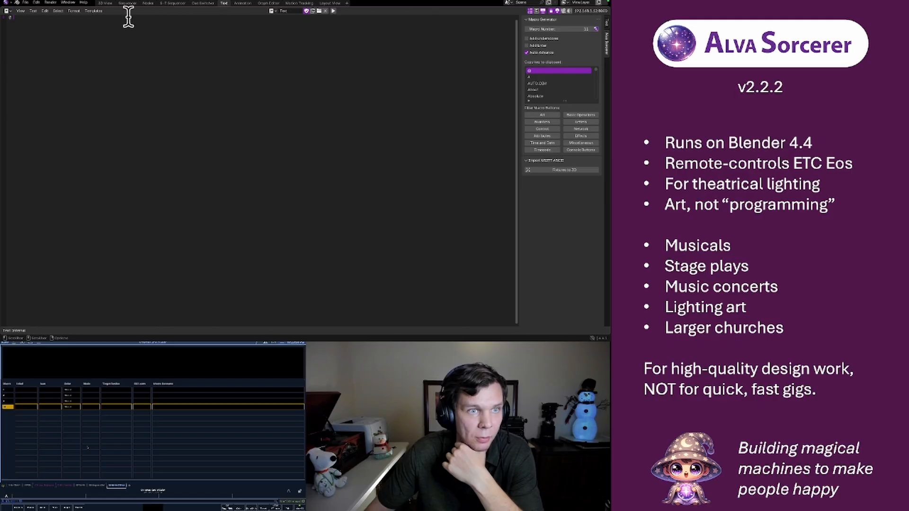
# Run the "debug osc" command from the 3D View workspace's command line and return to the Text workspace
pyautogui.click(105, 3)
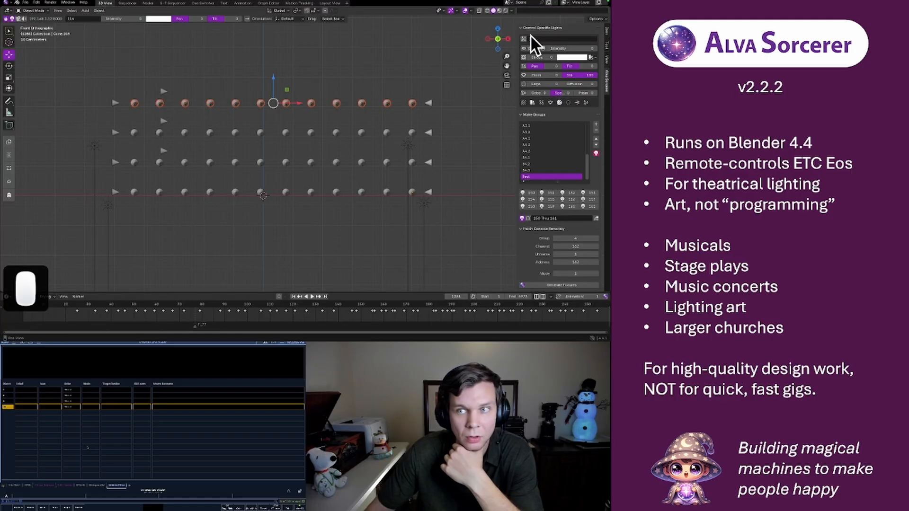
pyautogui.click(535, 10)
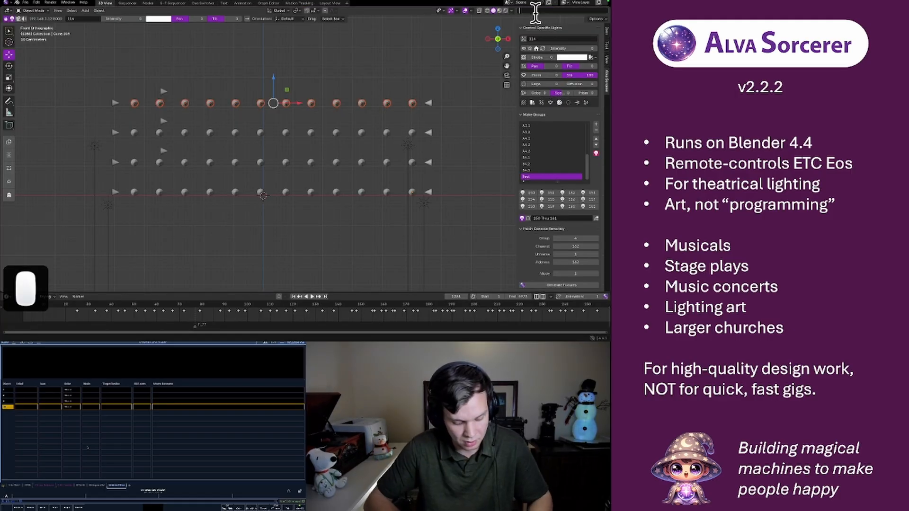
pyautogui.write('debug_osc')
pyautogui.press('Return')
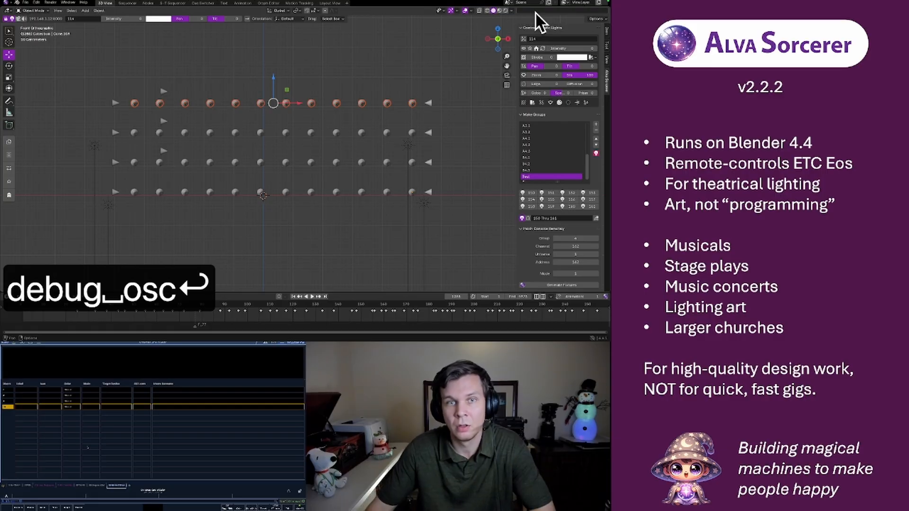
pyautogui.click(224, 3)
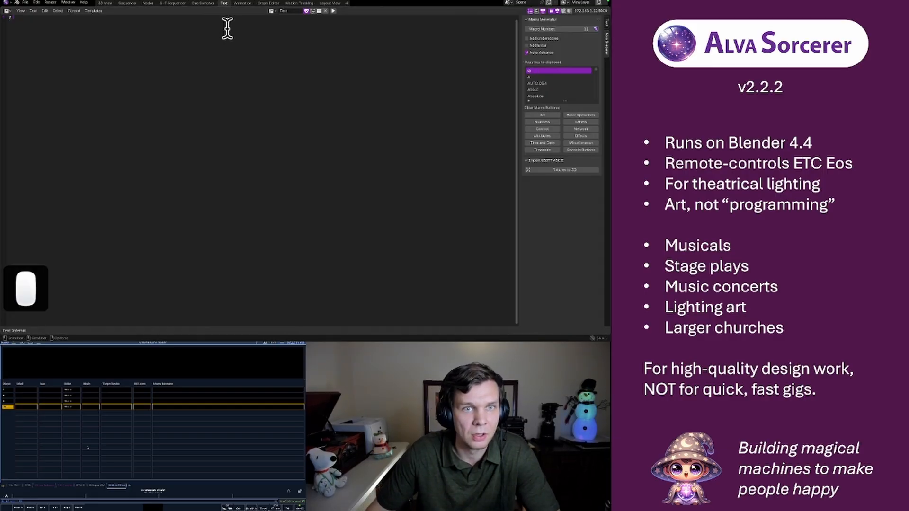
# Switch to Terminal and clear Blender's log output
pyautogui.click(445, 327)
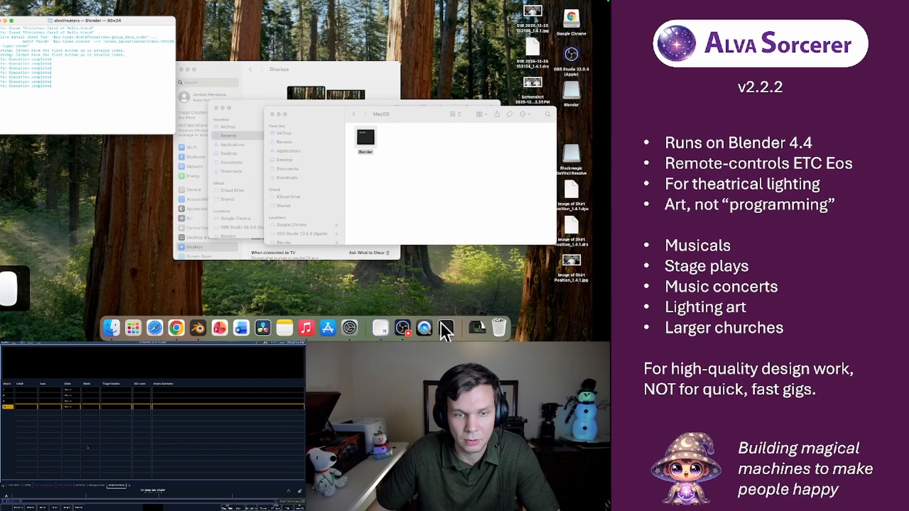
pyautogui.click(78, 112)
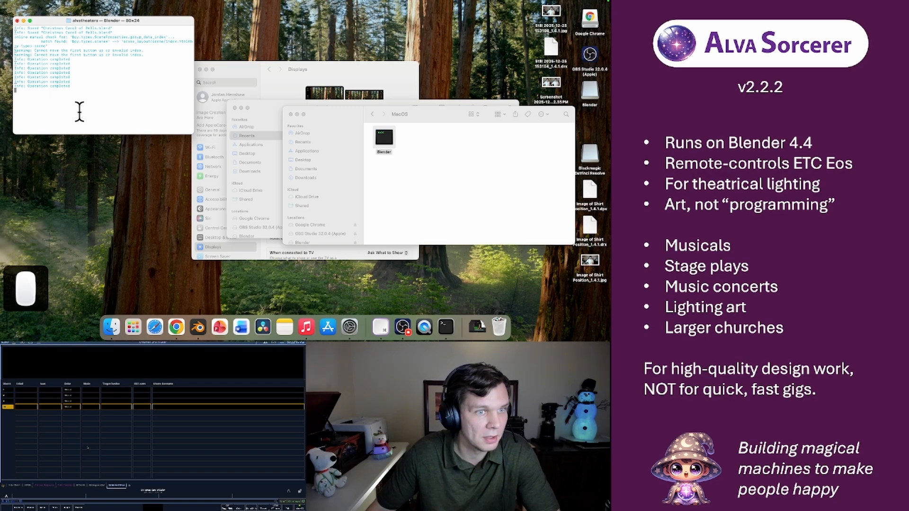
pyautogui.click(102, 91)
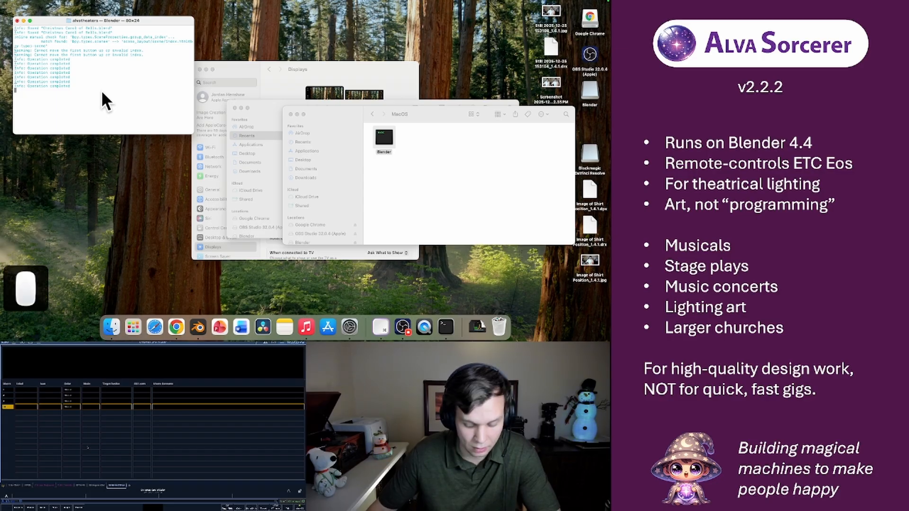
pyautogui.press('super+k')
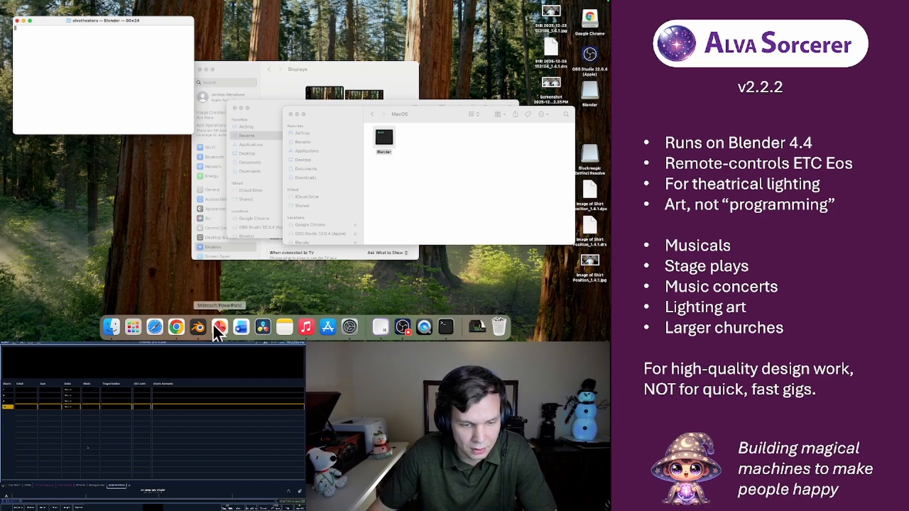
# Generate macro 11 in Blender and examine the OSC softkey messages logged for it in Terminal
pyautogui.click(196, 326)
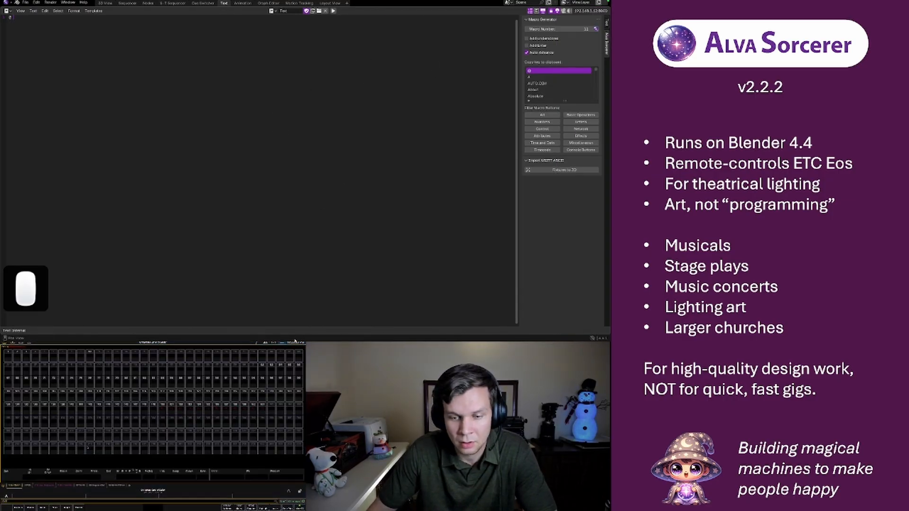
pyautogui.moveTo(381, 327)
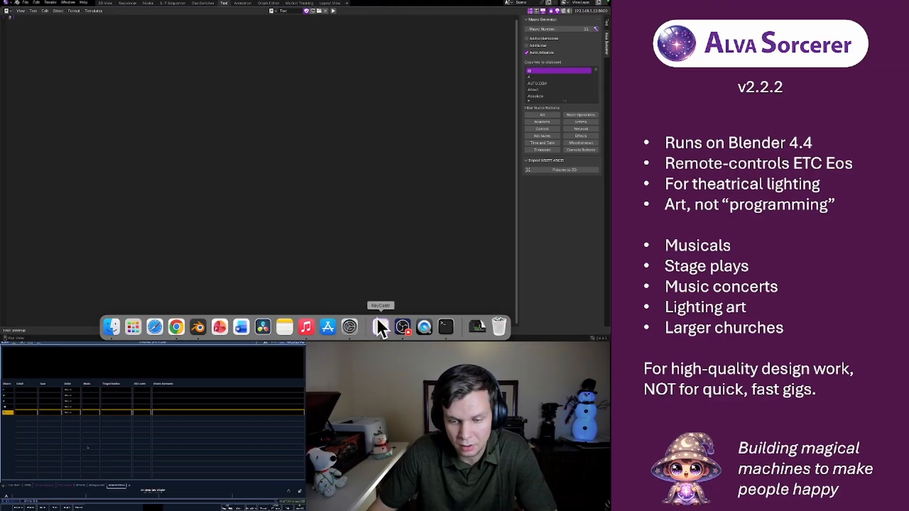
pyautogui.click(445, 328)
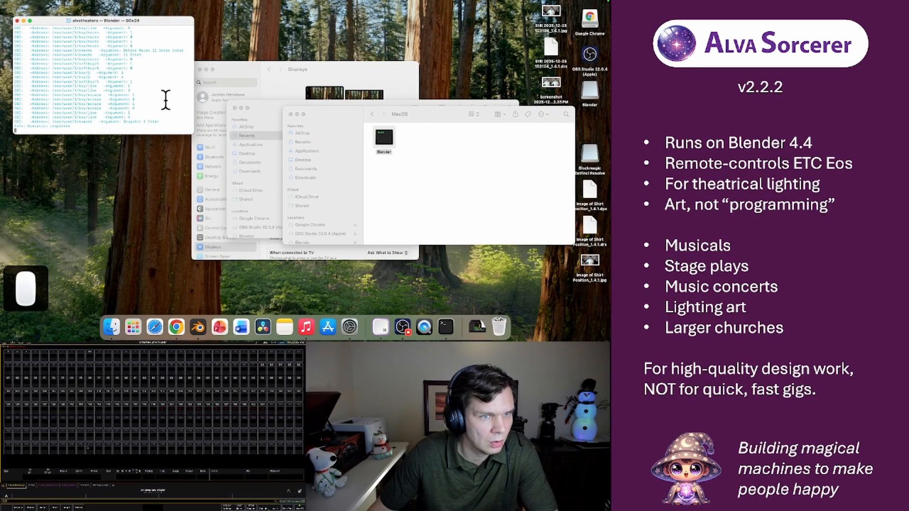
pyautogui.scroll(1, 165, 99)
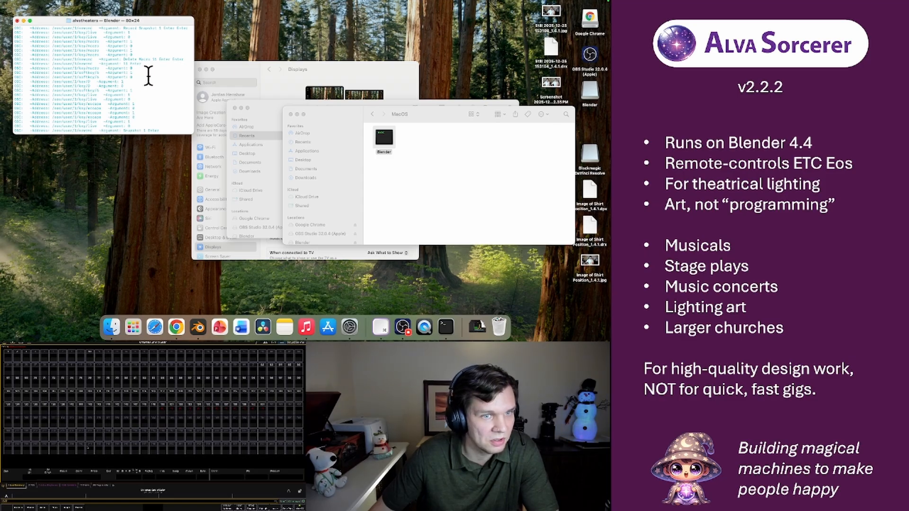
pyautogui.moveTo(140, 78); pyautogui.dragTo(10, 67)
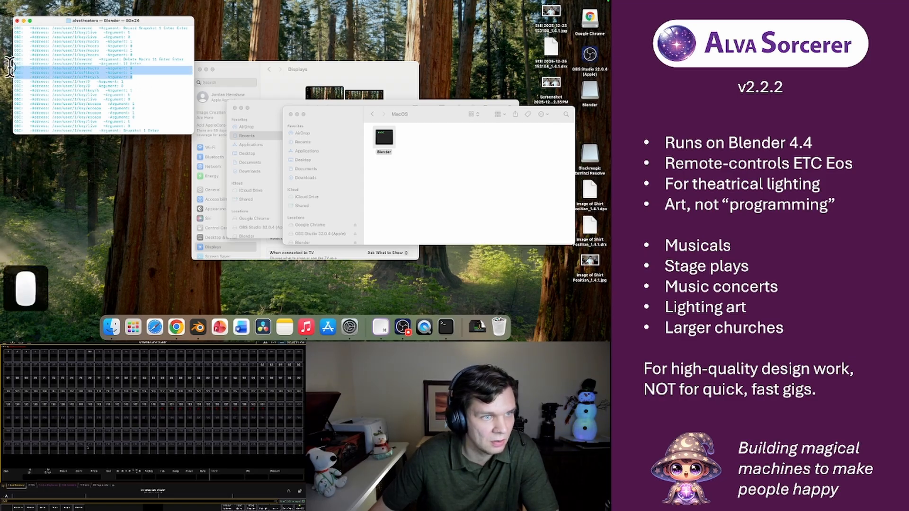
pyautogui.click(171, 79)
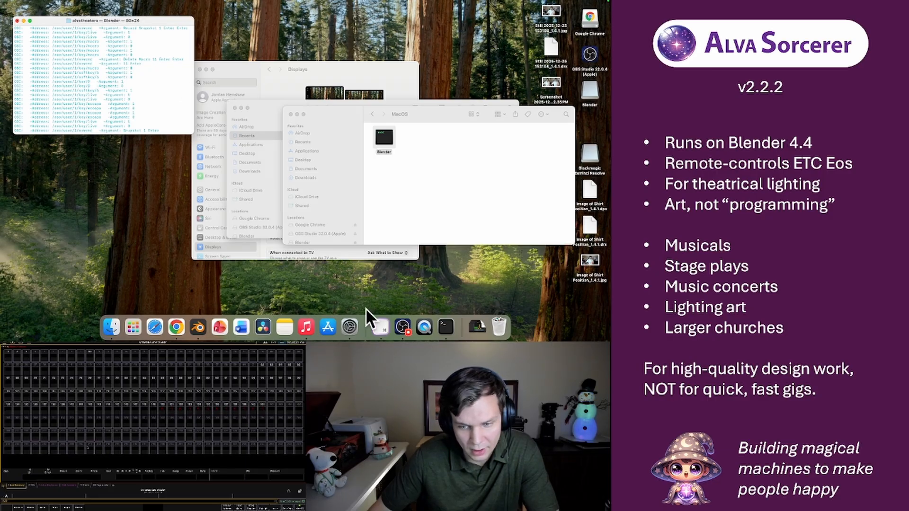
# Switch back to Blender, return to the start of the macro key list and put the cursor in the macro text
pyautogui.click(194, 326)
pyautogui.scroll(4, 550, 77)
pyautogui.scroll(3, 550, 78)
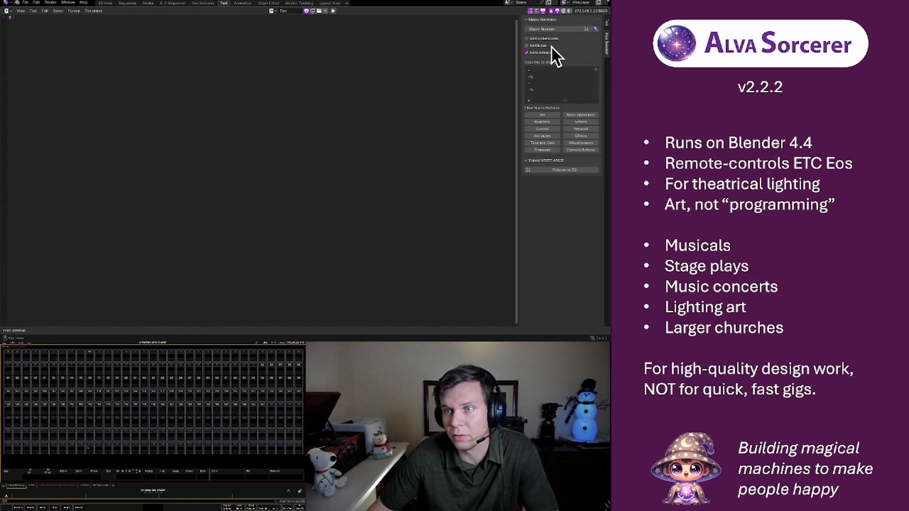
pyautogui.click(219, 94)
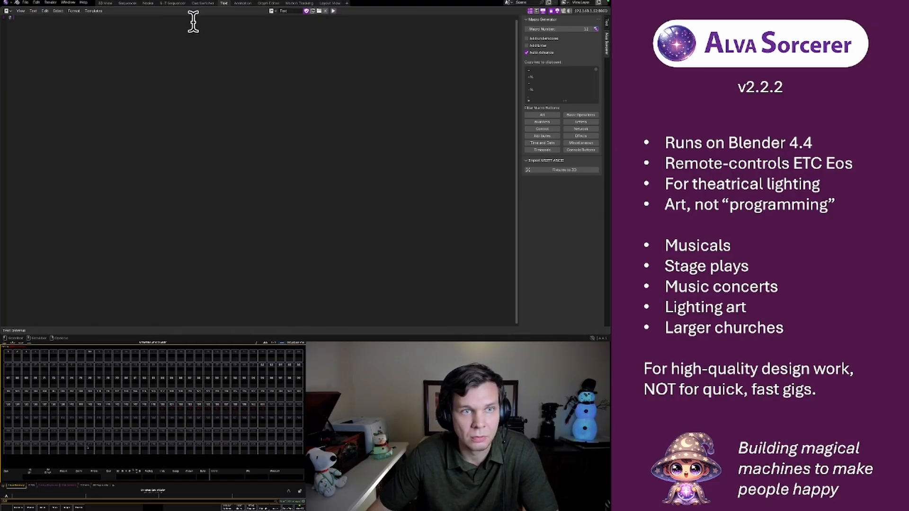
# Open the workspace with the Stage Manager, view the ALVA M/E 1 Lighting Cue Switcher's contents and collapse it again
pyautogui.click(172, 2)
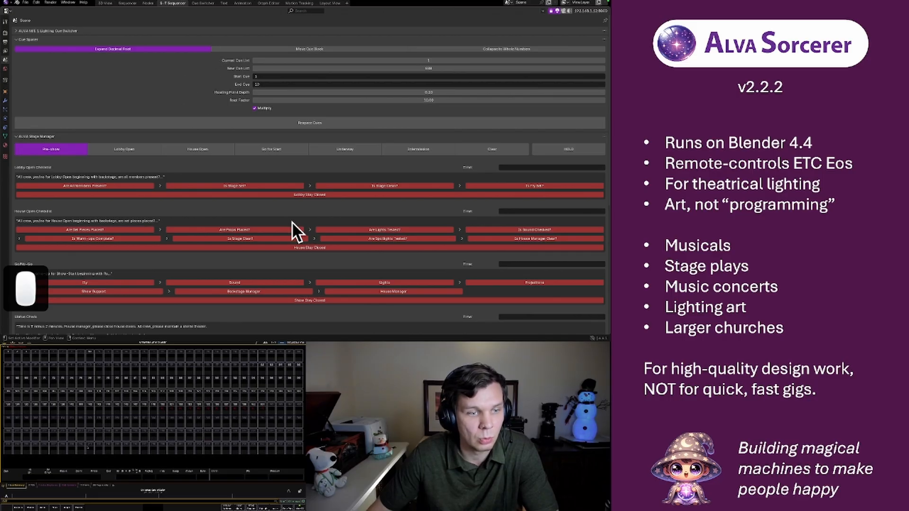
pyautogui.scroll(-5, 202, 198)
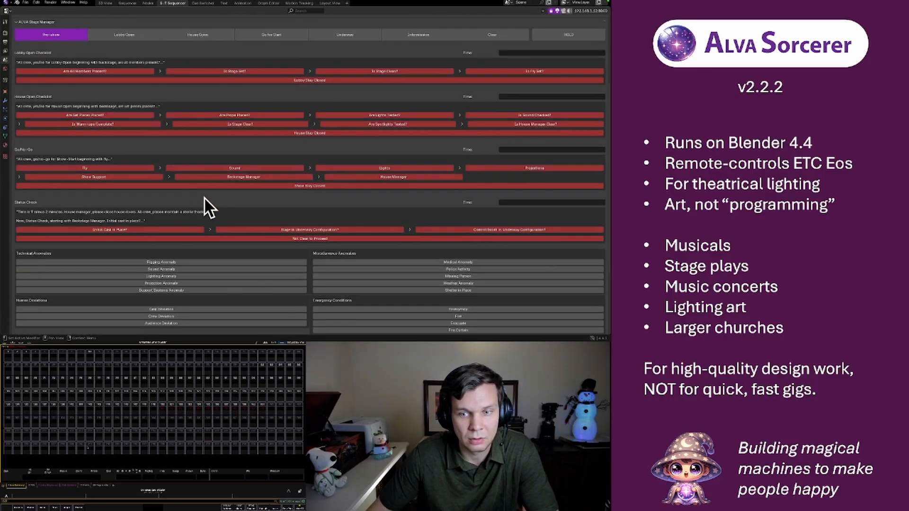
pyautogui.scroll(5, 204, 197)
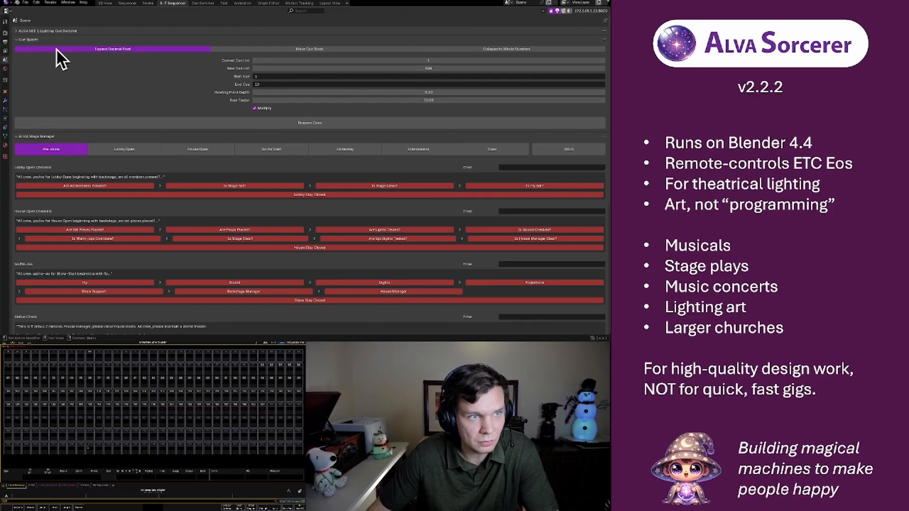
pyautogui.click(22, 30)
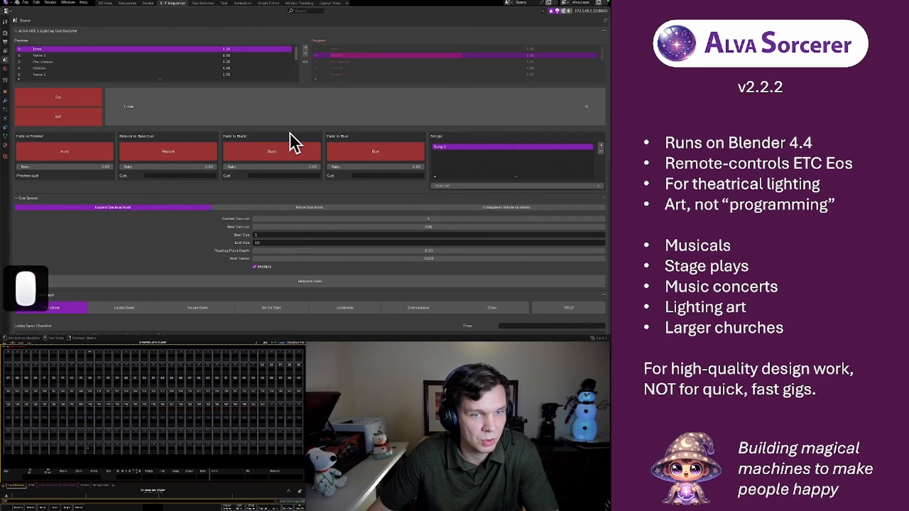
pyautogui.click(22, 31)
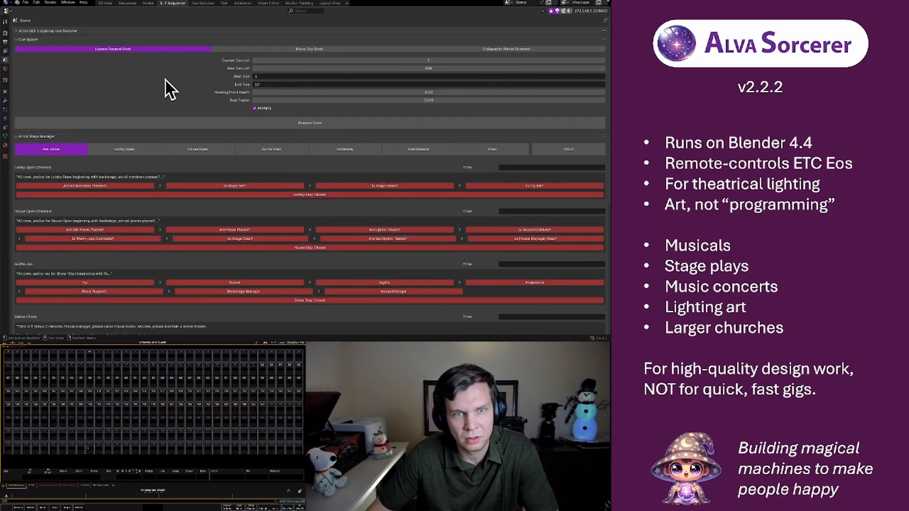
# Examine the Cue Spacer settings and the pre-show checklists in the ALVA Stage Manager
pyautogui.click(145, 75)
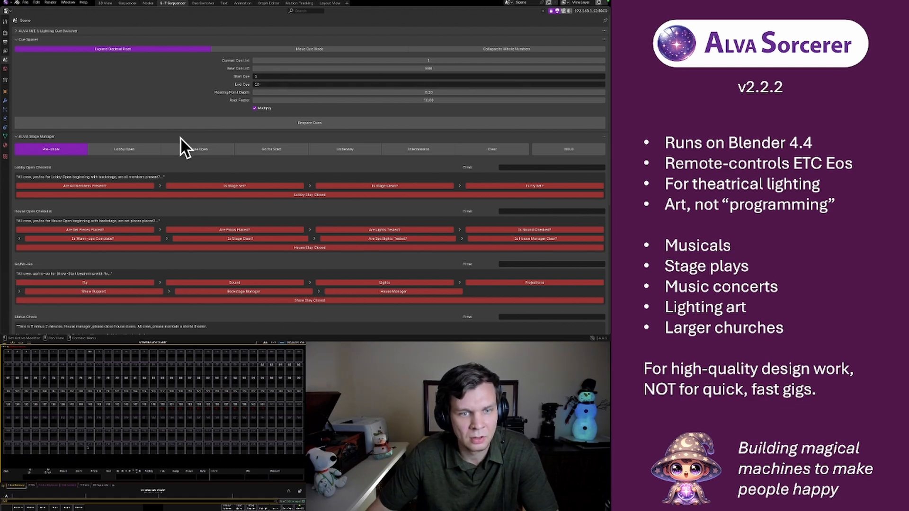
pyautogui.scroll(-5, 54, 151)
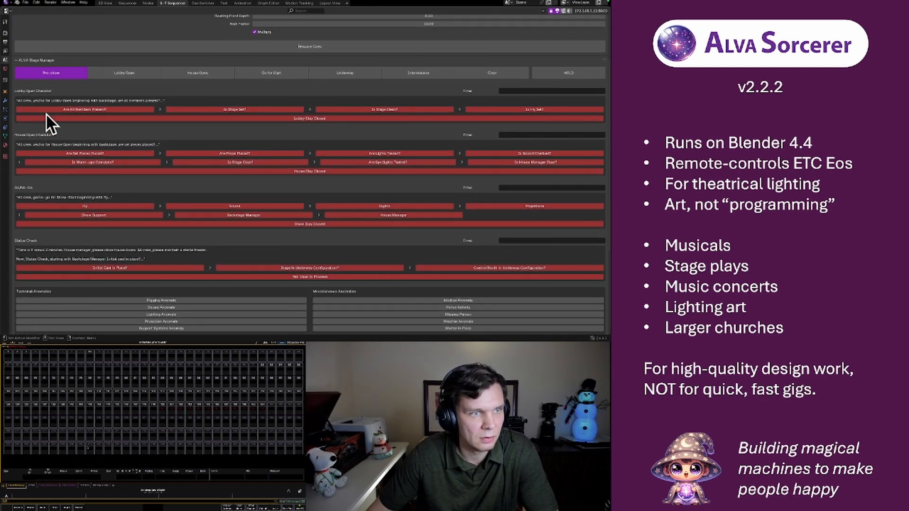
pyautogui.scroll(5, 216, 90)
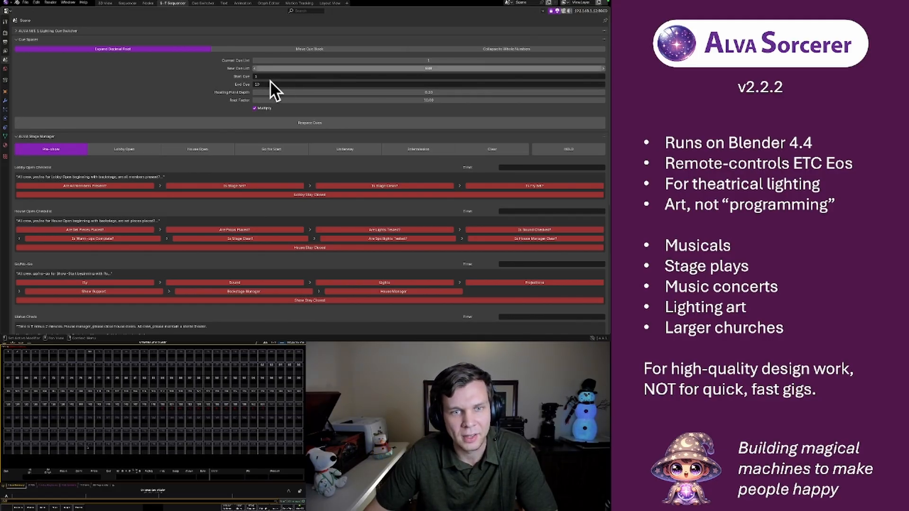
pyautogui.scroll(-5, 98, 150)
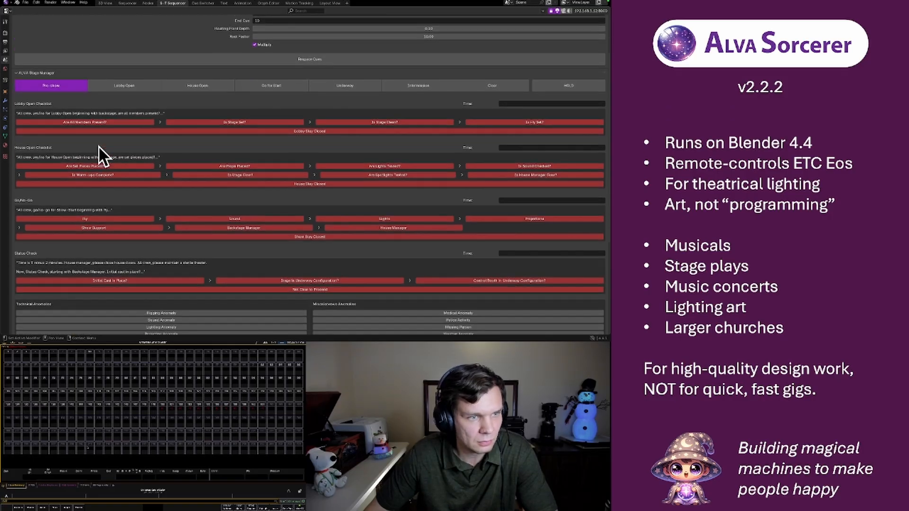
pyautogui.scroll(1, 98, 144)
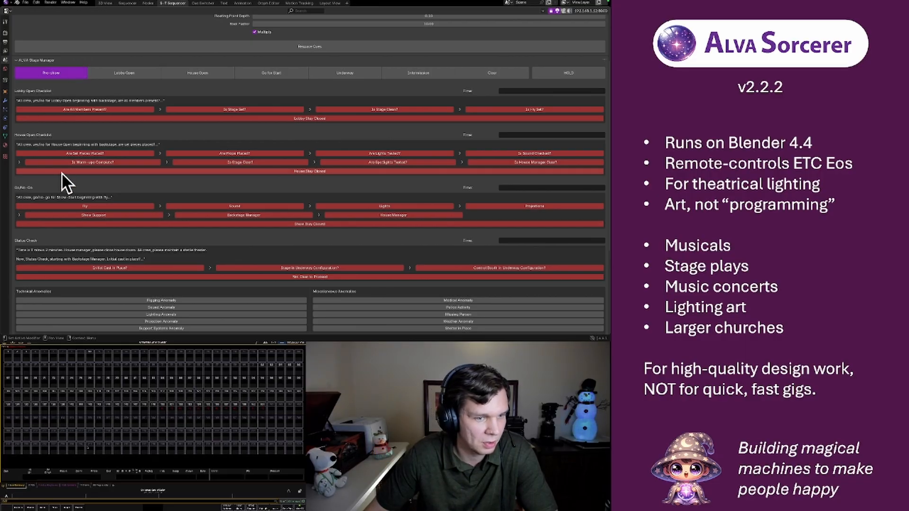
pyautogui.scroll(-2, 62, 173)
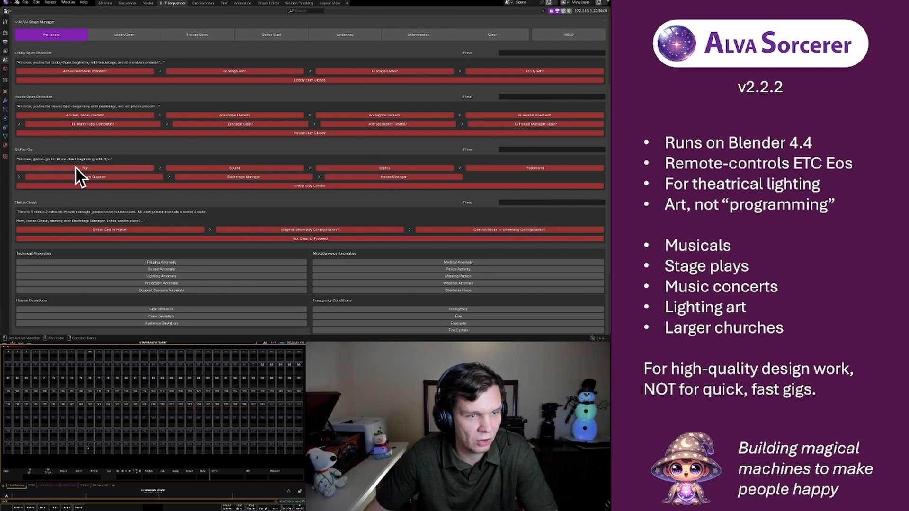
# Mark Fly, Sound, Lights, Projections, Show Support, Backstage Manager and House Manager ready in the Go/No-Go checklist and give the show-start go
pyautogui.click(76, 167)
pyautogui.click(246, 168)
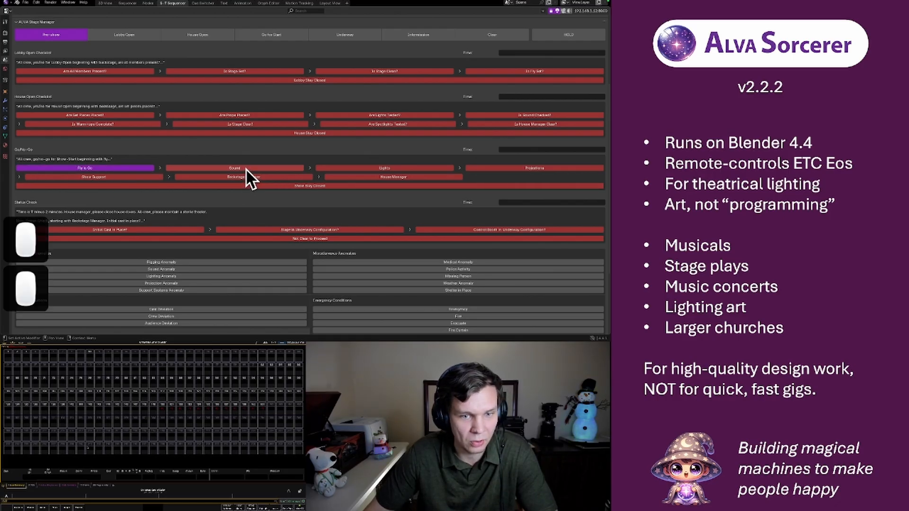
pyautogui.click(348, 168)
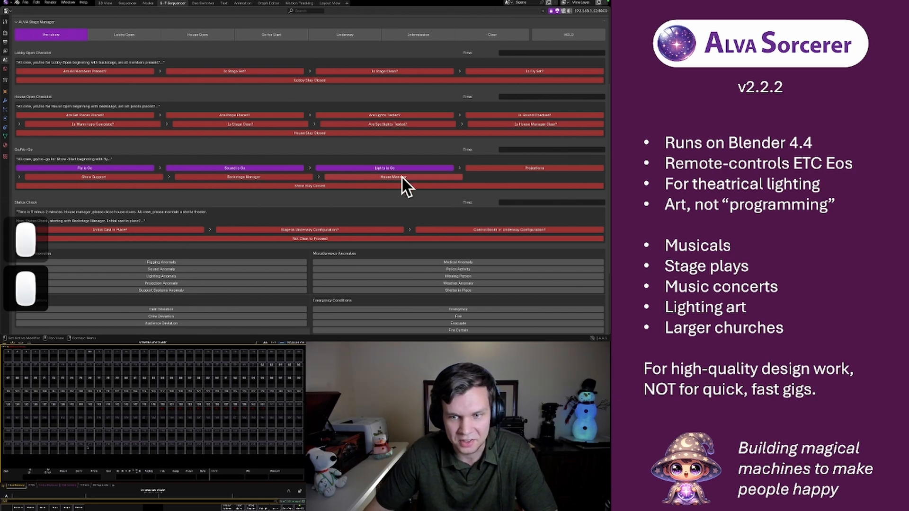
pyautogui.click(483, 169)
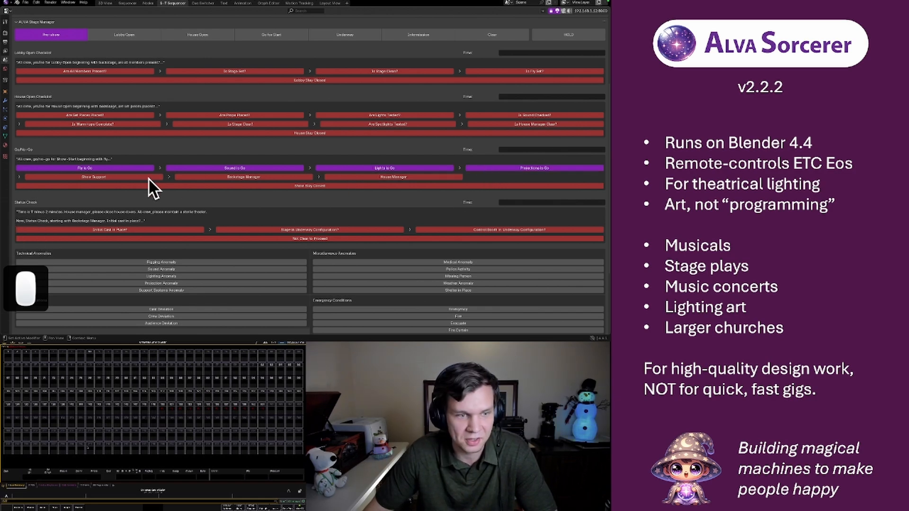
pyautogui.click(129, 175)
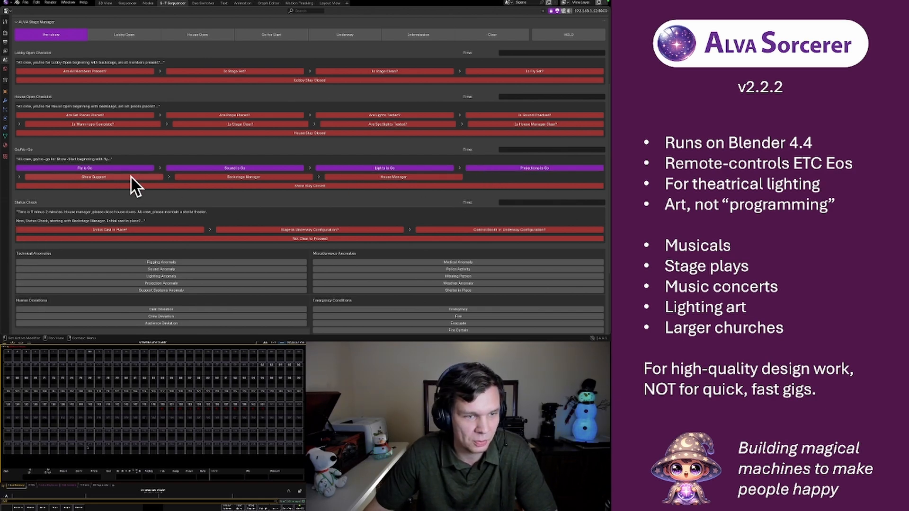
pyautogui.click(210, 176)
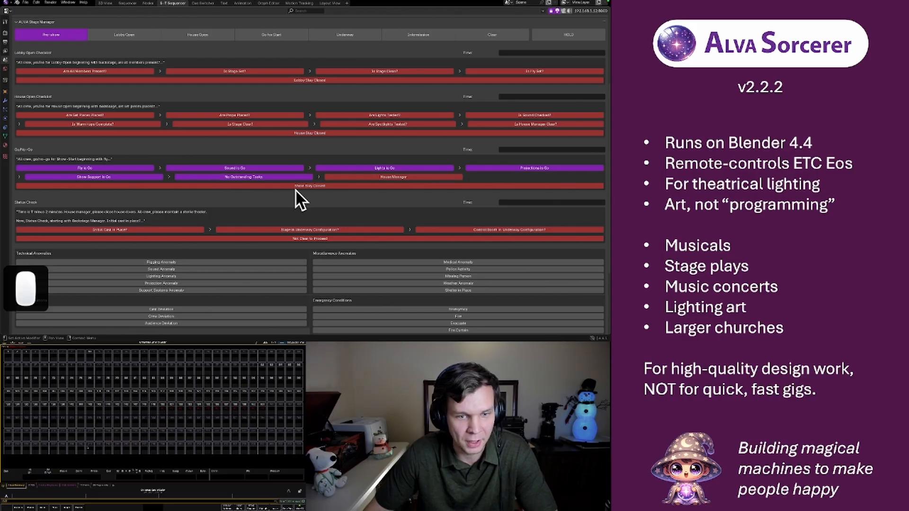
pyautogui.click(347, 175)
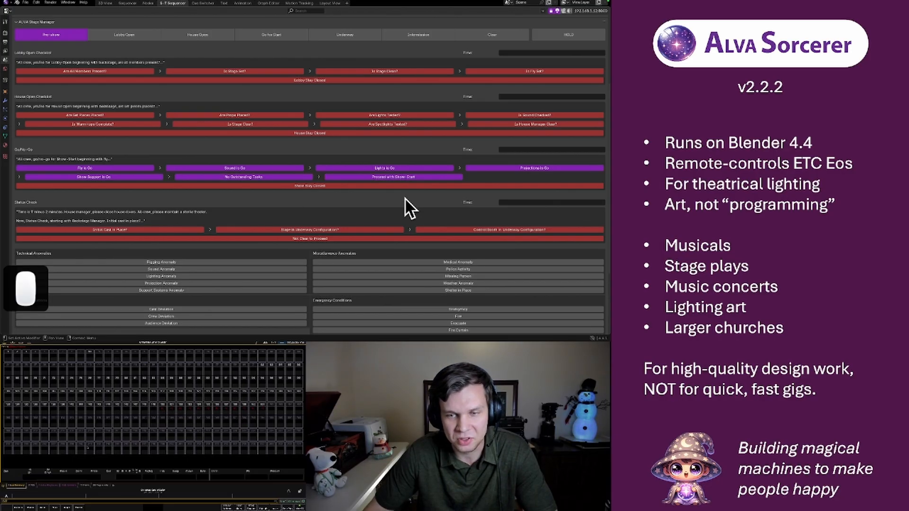
pyautogui.click(243, 190)
pyautogui.click(258, 185)
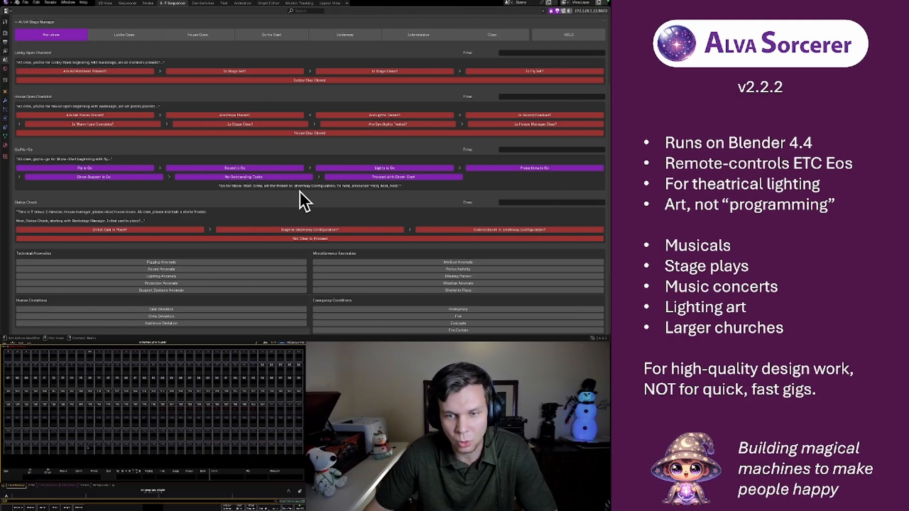
# Confirm the initial cast, stage and control booth items in the Status Check and clear the show to proceed
pyautogui.click(75, 229)
pyautogui.click(249, 229)
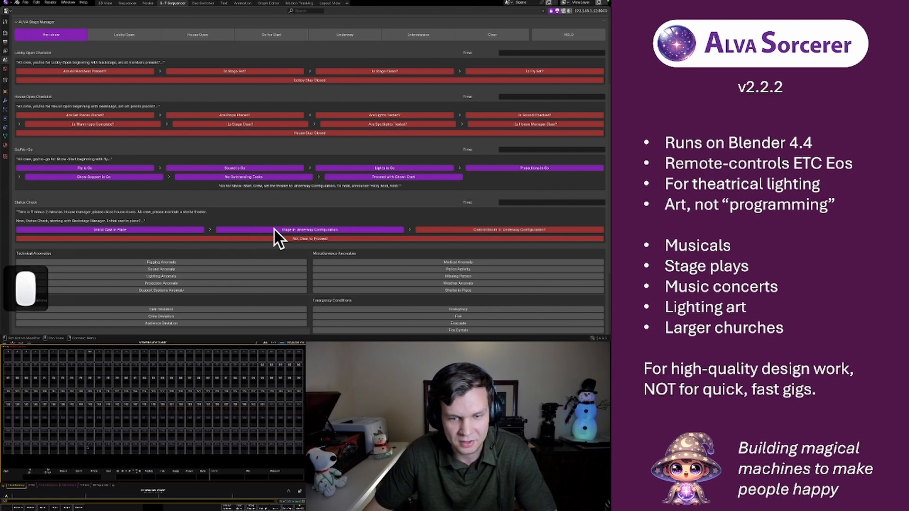
pyautogui.click(449, 229)
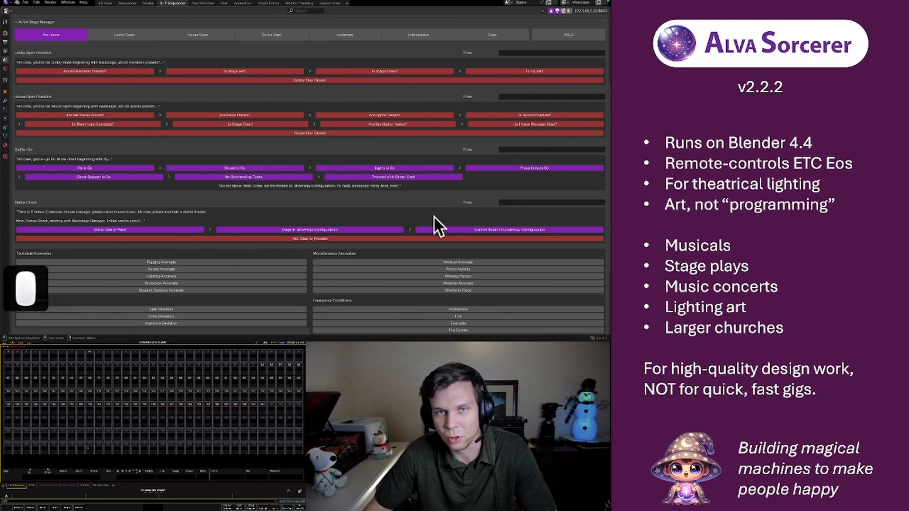
pyautogui.click(262, 237)
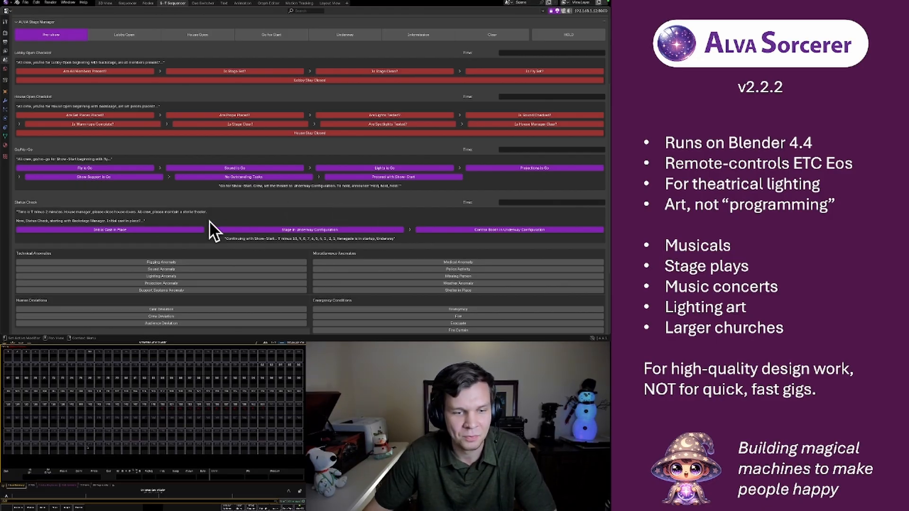
# Review the completed checklists, view the Stage Manager page of the Sorcerer Settings and close the settings
pyautogui.scroll(5, 158, 195)
pyautogui.scroll(-5, 157, 194)
pyautogui.scroll(4, 157, 194)
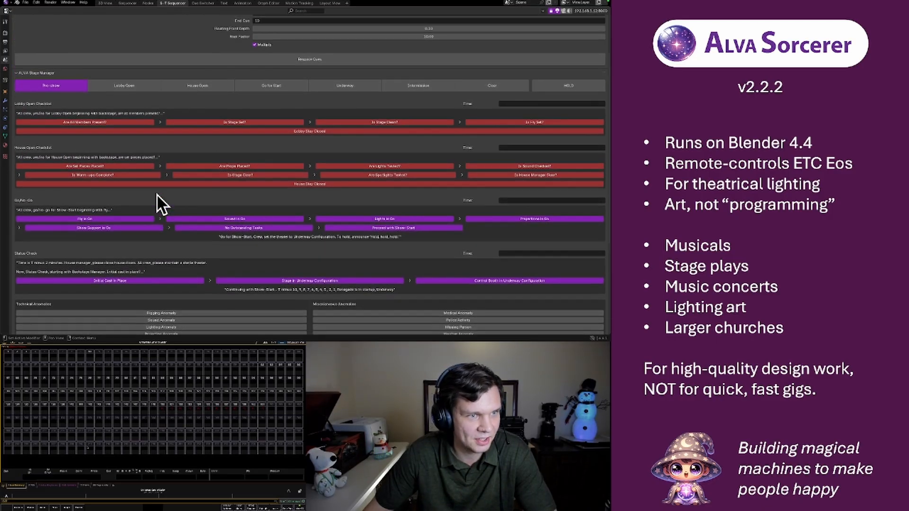
pyautogui.scroll(-3, 155, 195)
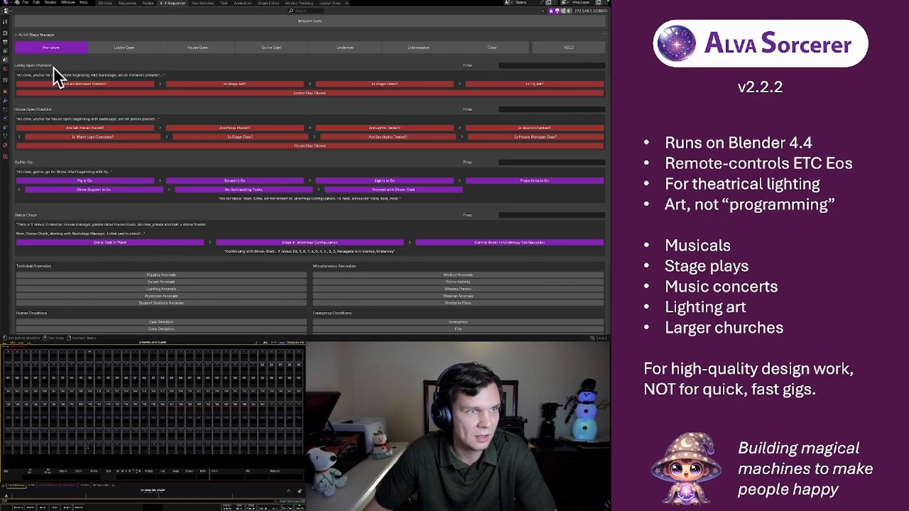
pyautogui.click(7, 5)
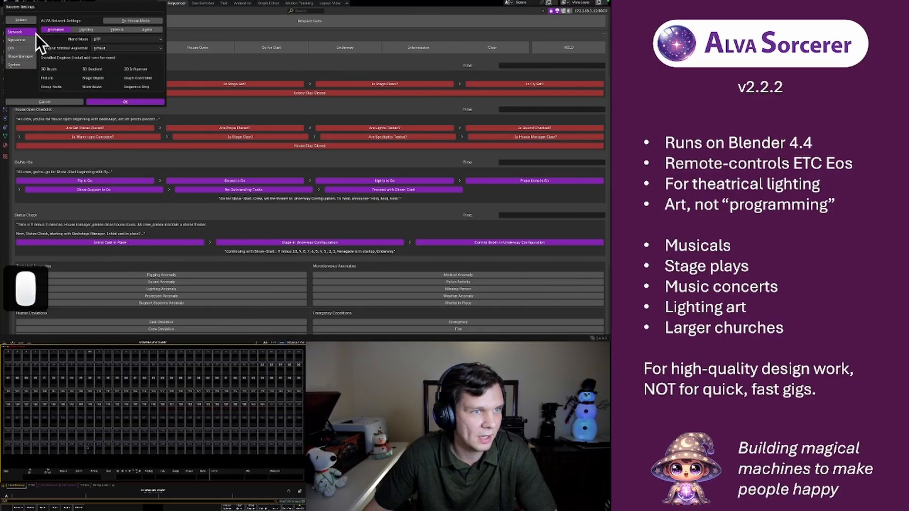
pyautogui.click(21, 56)
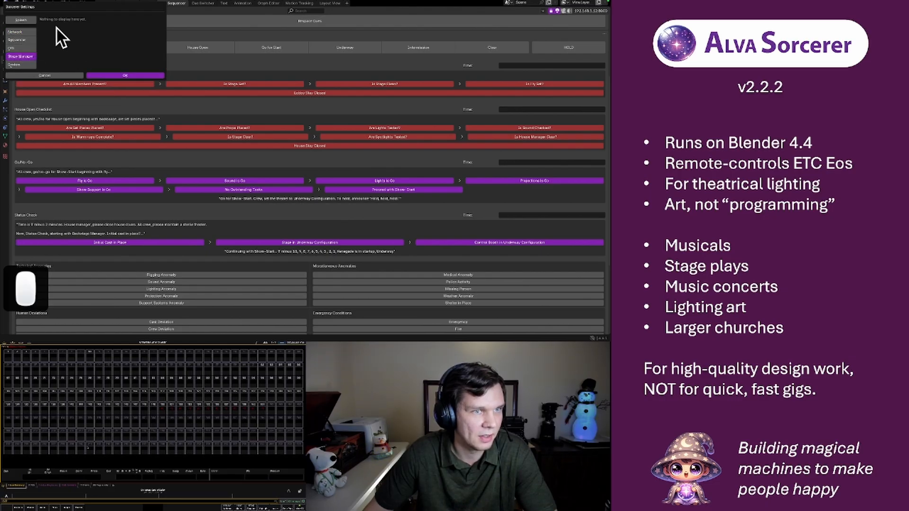
pyautogui.click(112, 75)
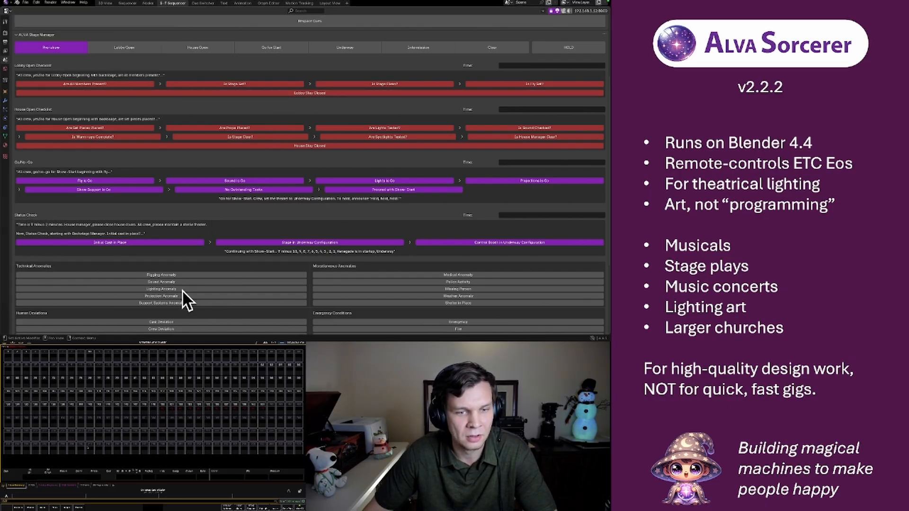
# Flag a Rigging Anomaly under the Stage Manager's technical anomalies and clear it again
pyautogui.scroll(2, 393, 159)
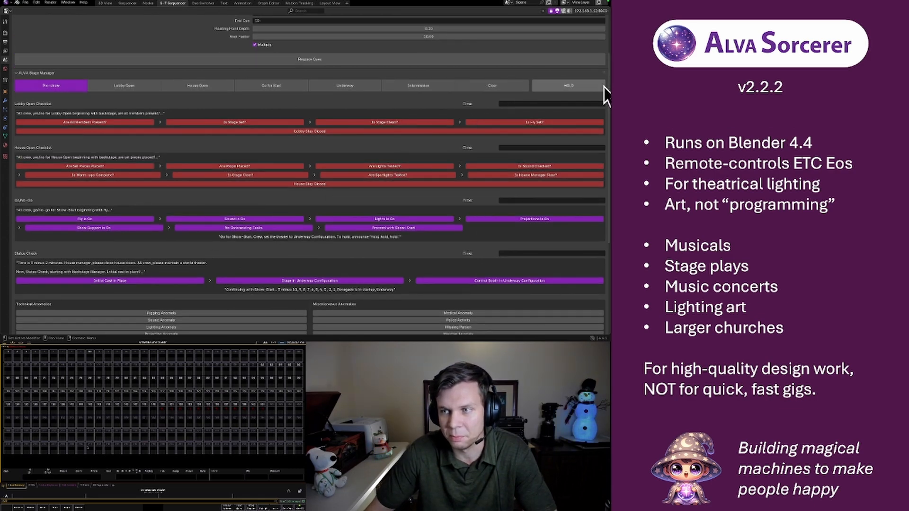
pyautogui.scroll(-3, 215, 162)
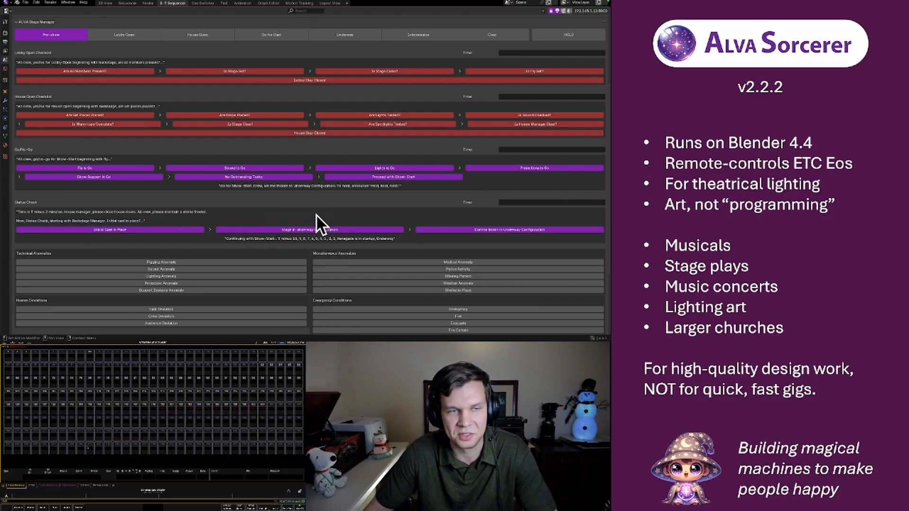
pyautogui.scroll(-6, 236, 165)
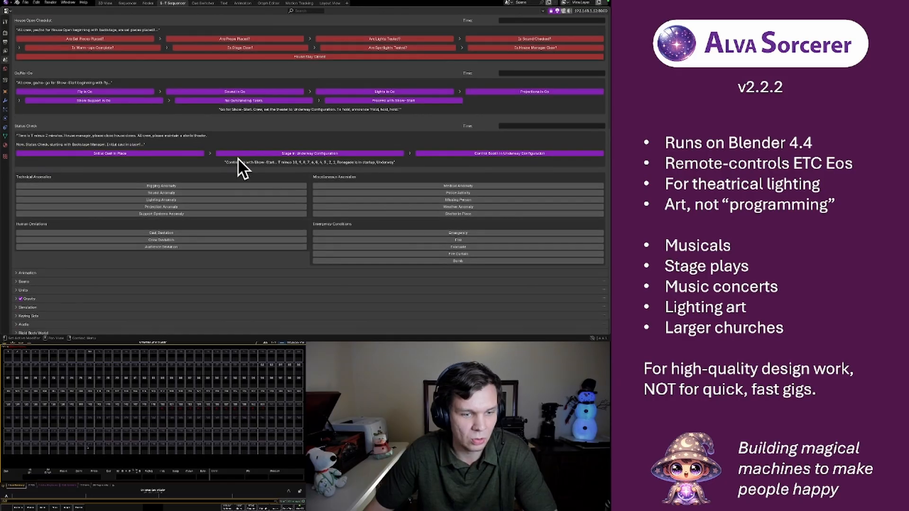
pyautogui.click(194, 167)
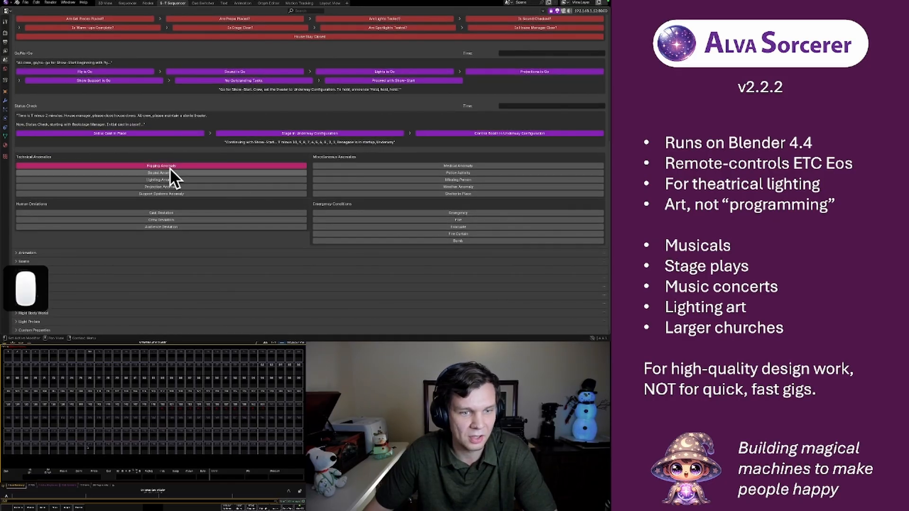
pyautogui.click(186, 166)
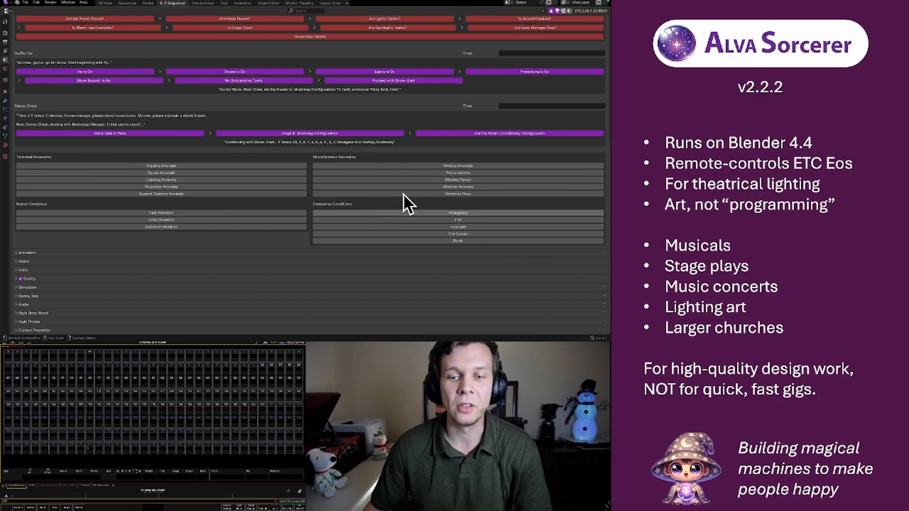
# Flag Missing Person and Police Activity under the miscellaneous anomalies, clear both and return to the first scene panels
pyautogui.click(379, 215)
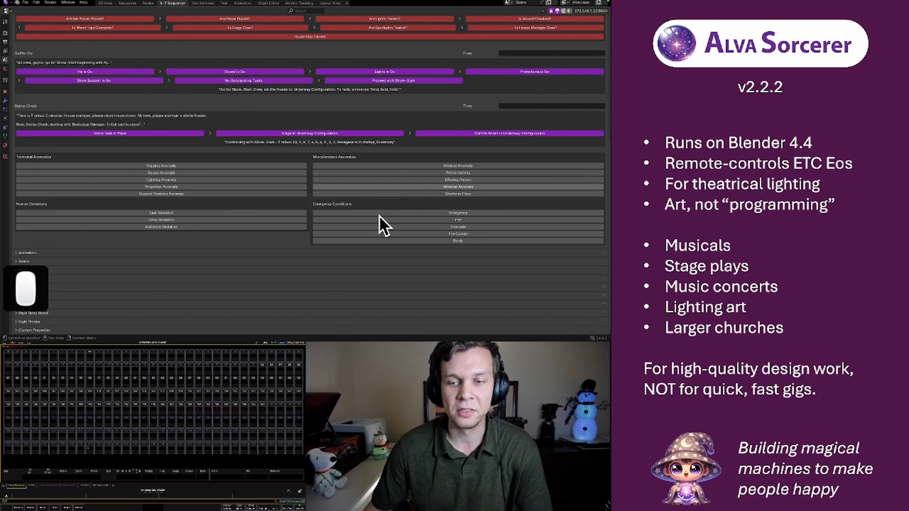
pyautogui.click(425, 180)
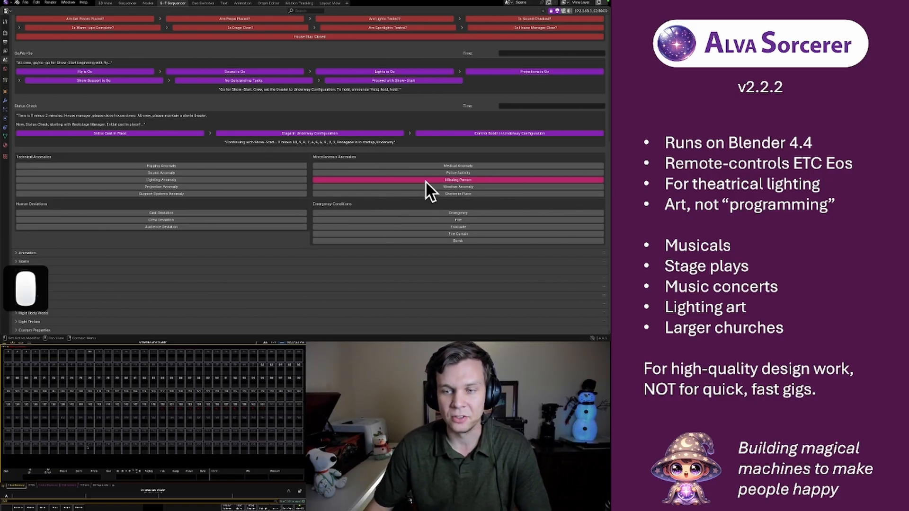
pyautogui.click(366, 171)
pyautogui.click(357, 173)
pyautogui.click(355, 179)
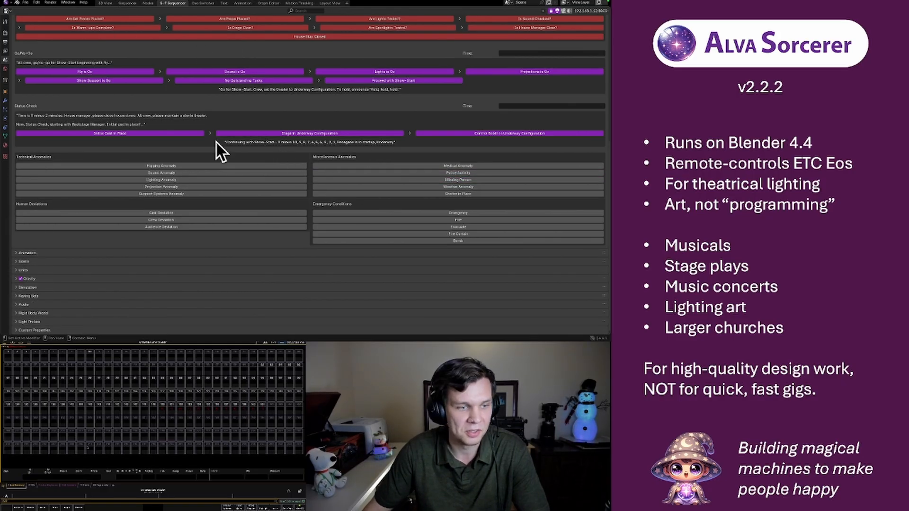
pyautogui.scroll(8, 137, 164)
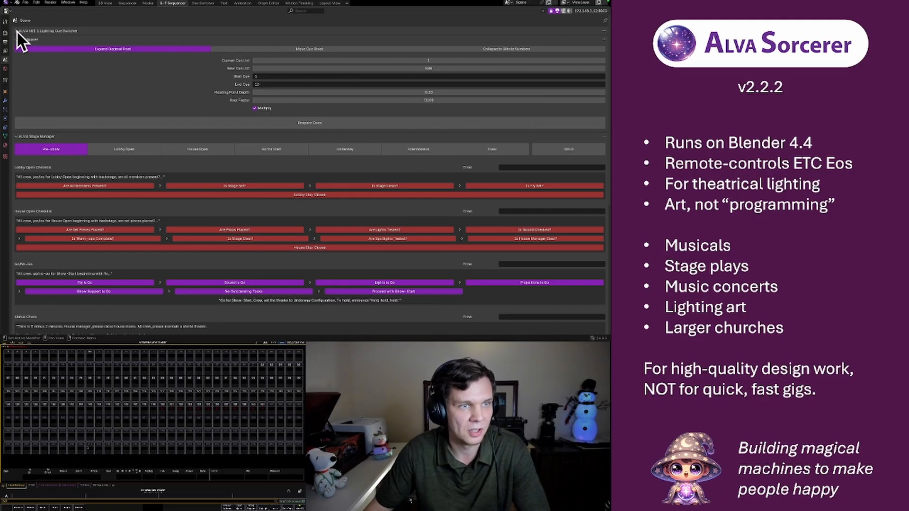
# Expand the Lighting Cue Switcher and cut to swap the Intro and Verse 1 cues between Preview and Program
pyautogui.scroll(6, 16, 30)
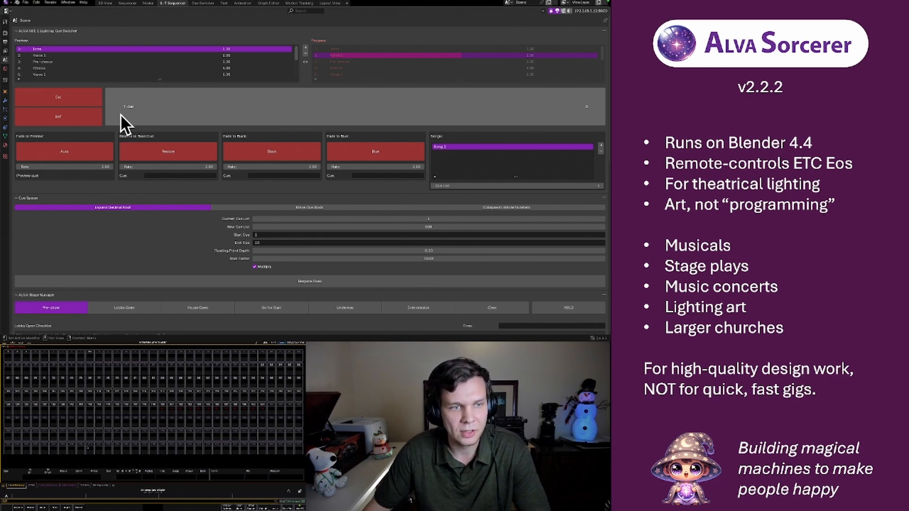
pyautogui.moveTo(118, 107)
pyautogui.mouseDown()
pyautogui.moveTo(604, 107)
pyautogui.moveTo(105, 107)
pyautogui.mouseUp()
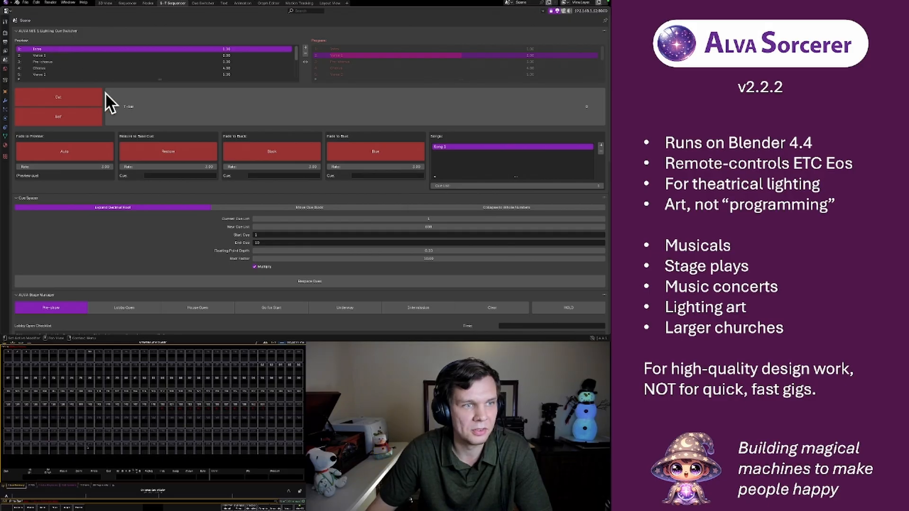
pyautogui.moveTo(112, 97)
pyautogui.mouseDown()
pyautogui.moveTo(605, 97)
pyautogui.moveTo(110, 102)
pyautogui.mouseUp()
pyautogui.click(56, 96)
pyautogui.click(58, 109)
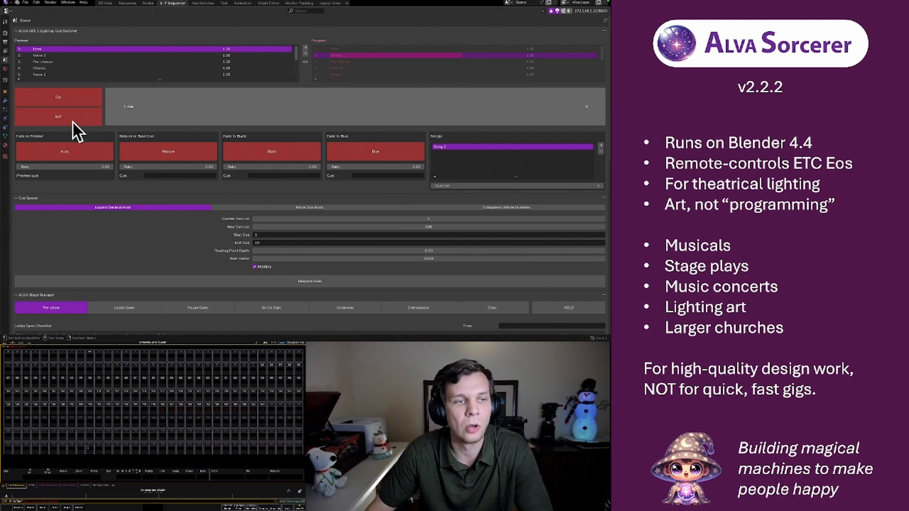
pyautogui.click(48, 97)
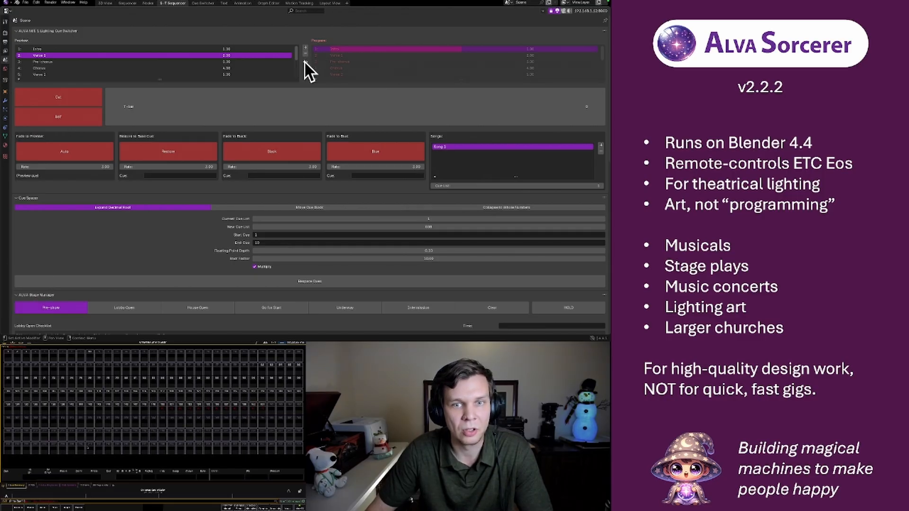
# Cut repeatedly in the preview-advance mode to step the Program through the song's cues one after another
pyautogui.click(63, 97)
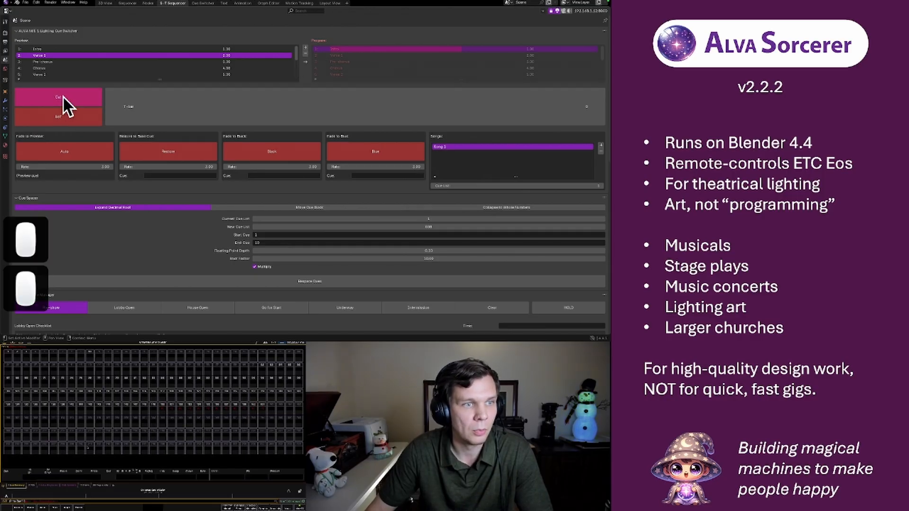
pyautogui.click(63, 96)
pyautogui.click(63, 96)
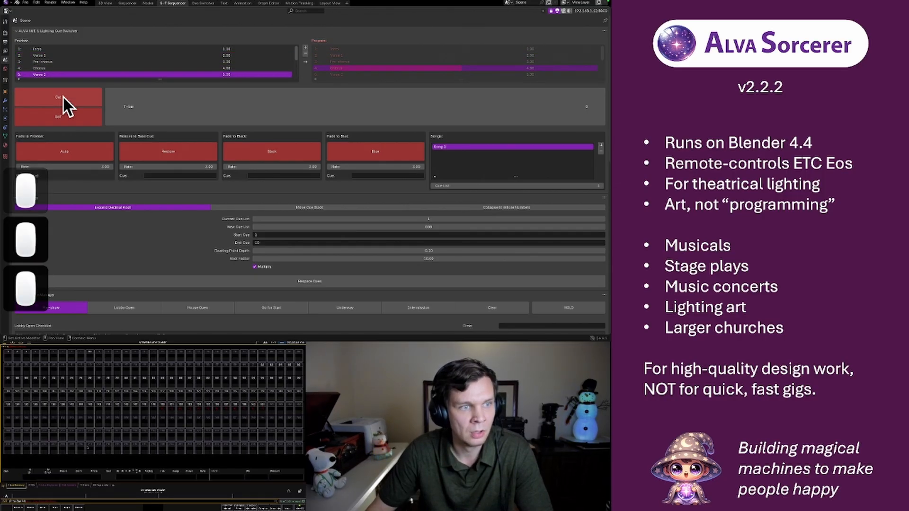
pyautogui.click(62, 96)
pyautogui.scroll(-4, 241, 76)
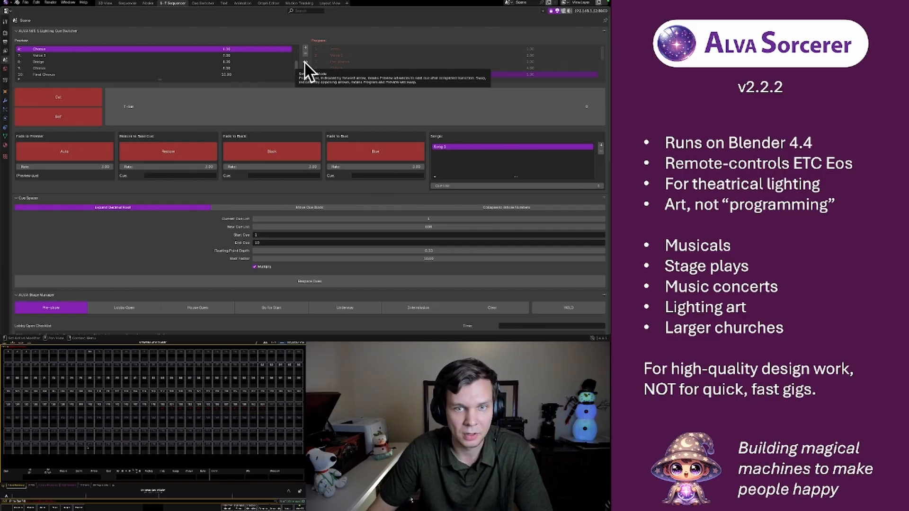
# Set the cue switcher to swap mode and cut repeatedly to exchange the Preview and Program cues
pyautogui.click(305, 62)
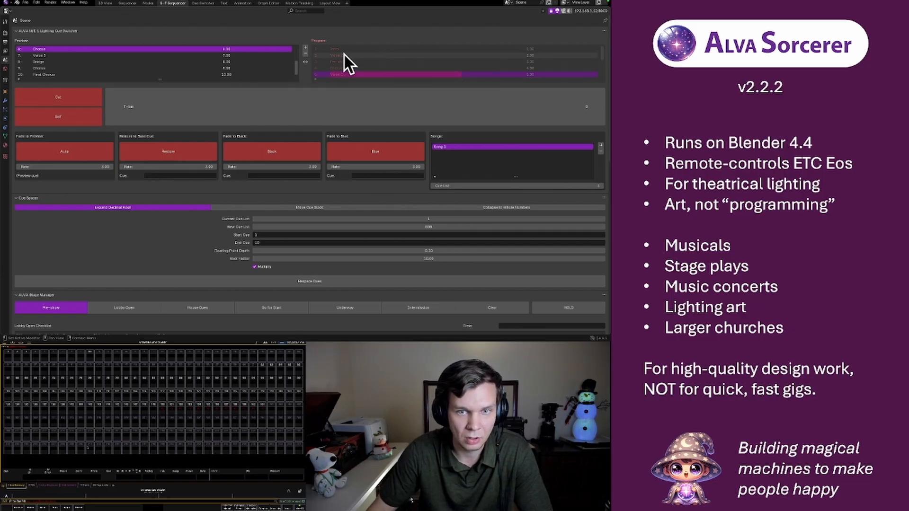
pyautogui.click(60, 95)
pyautogui.click(60, 95)
pyautogui.click(60, 96)
pyautogui.click(59, 95)
pyautogui.click(60, 95)
pyautogui.click(60, 95)
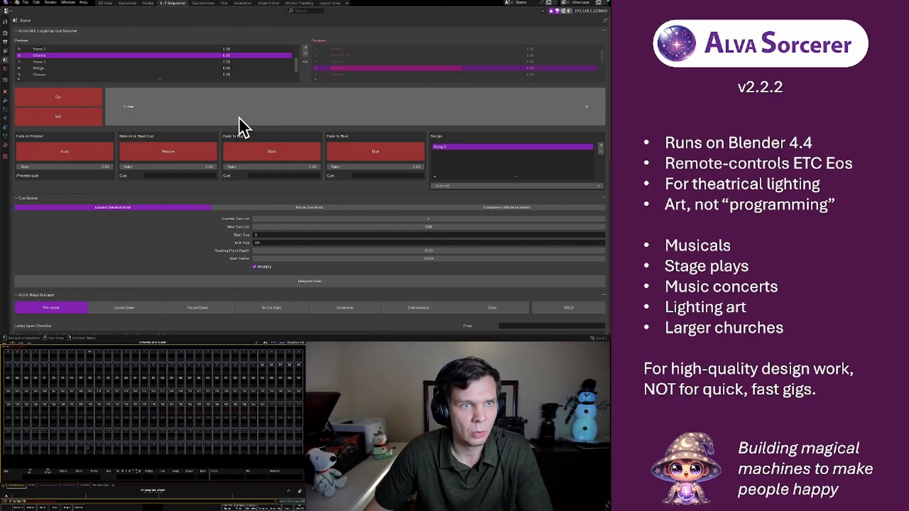
# Open the Nodes workspace and add a lighting Color Grid node, placing it over the left part of the labeled frame
pyautogui.click(149, 3)
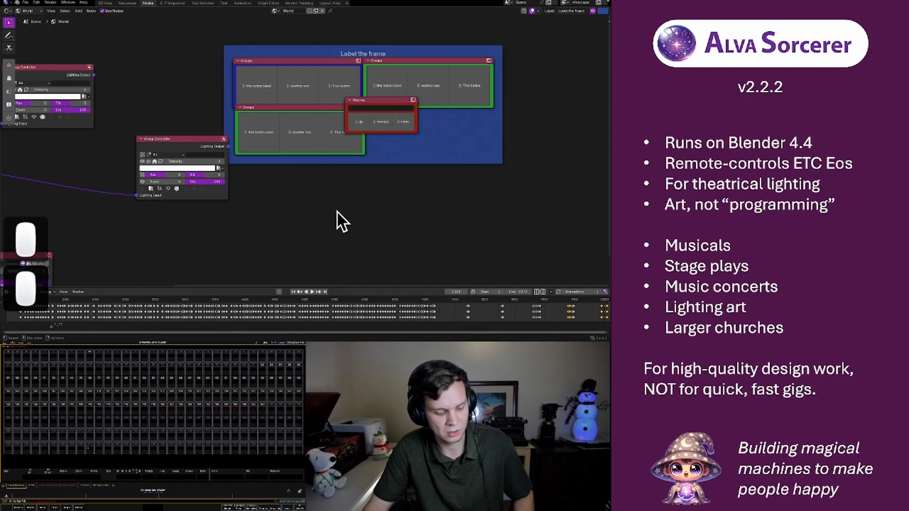
pyautogui.hotkey('shift', 'a')
pyautogui.moveTo(337, 211)
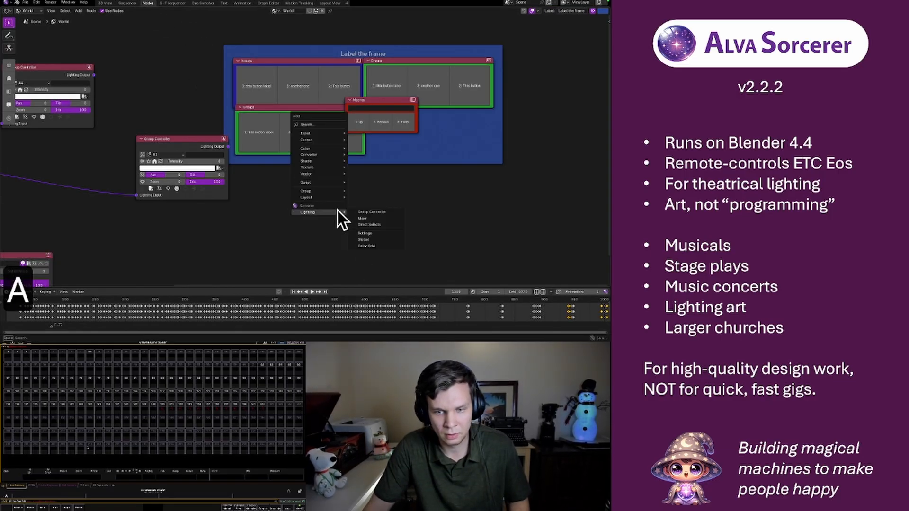
pyautogui.click(381, 245)
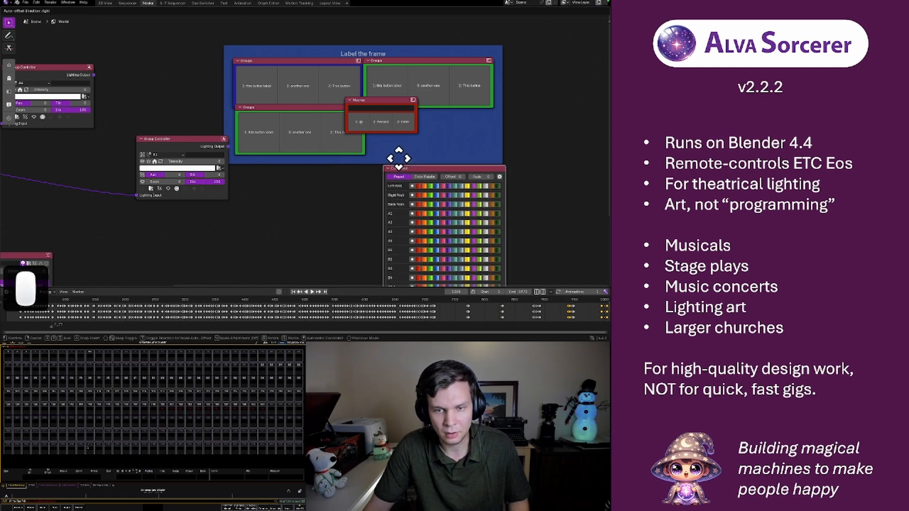
pyautogui.click(124, 50)
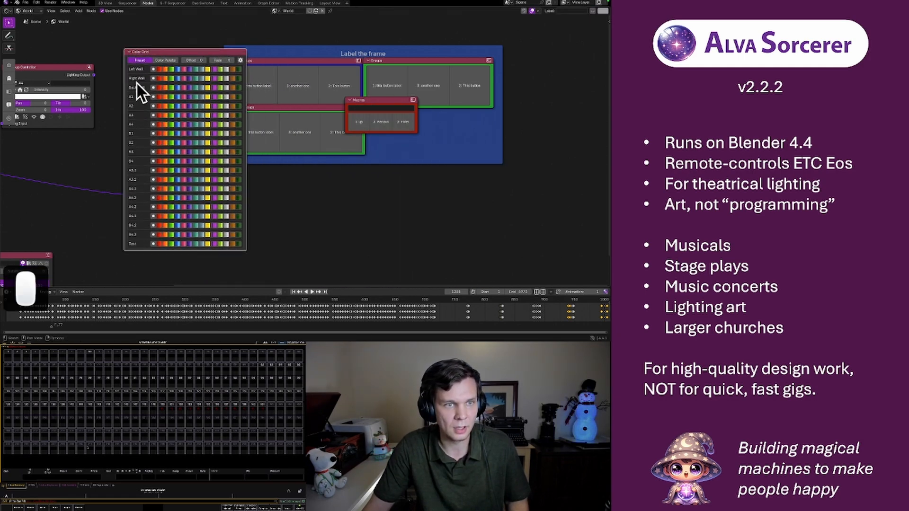
pyautogui.click(267, 116)
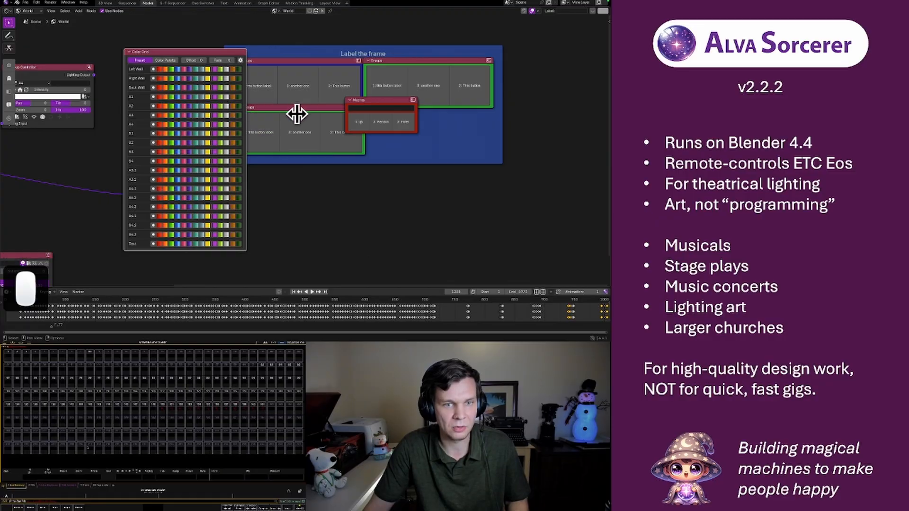
pyautogui.click(183, 32)
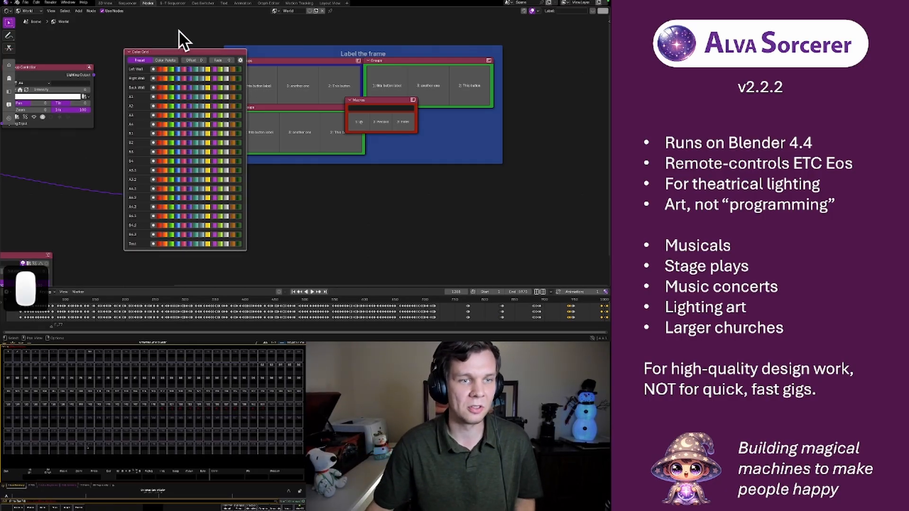
pyautogui.click(183, 32)
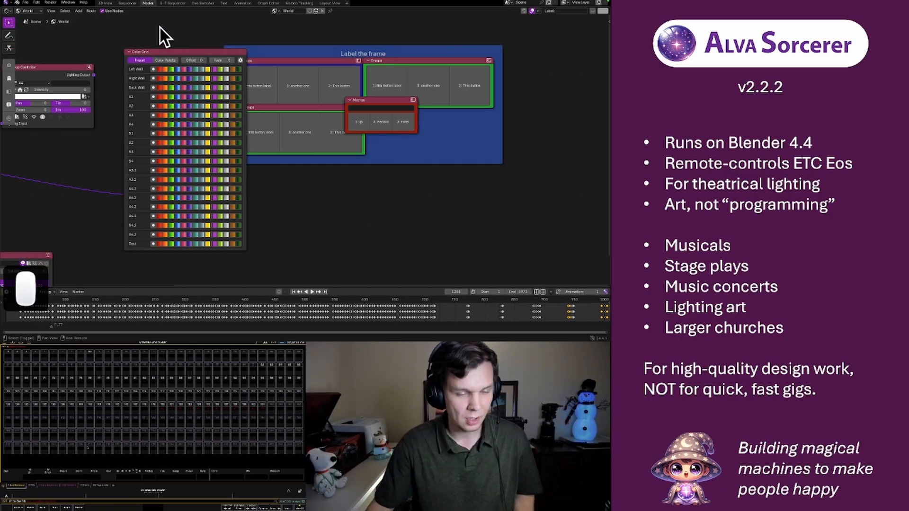
# Add a lighting Global node and place it in the empty area below the labeled frame
pyautogui.hotkey('shift', 'a')
pyautogui.moveTo(160, 27)
pyautogui.moveTo(151, 102)
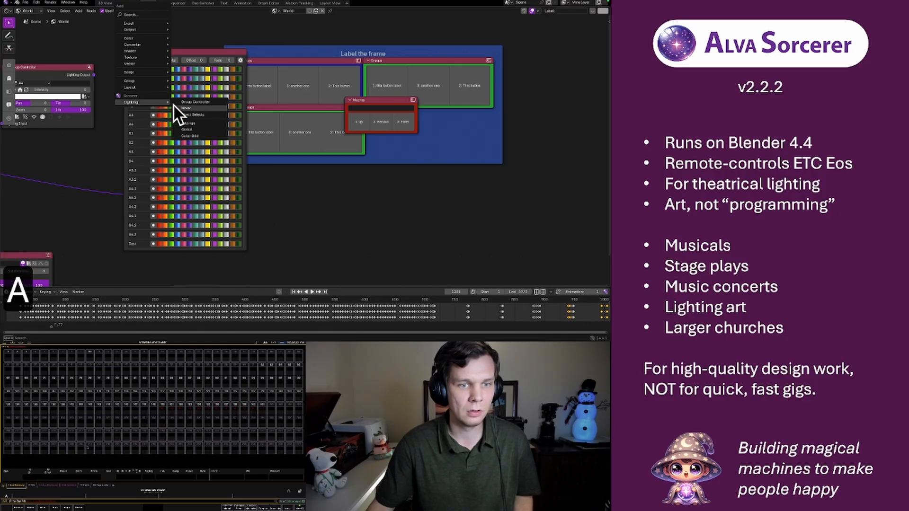
pyautogui.click(200, 127)
pyautogui.click(297, 188)
pyautogui.moveTo(304, 206)
pyautogui.mouseDown()
pyautogui.moveTo(468, 207)
pyautogui.moveTo(295, 207)
pyautogui.moveTo(471, 206)
pyautogui.moveTo(296, 206)
pyautogui.moveTo(305, 195)
pyautogui.mouseUp()
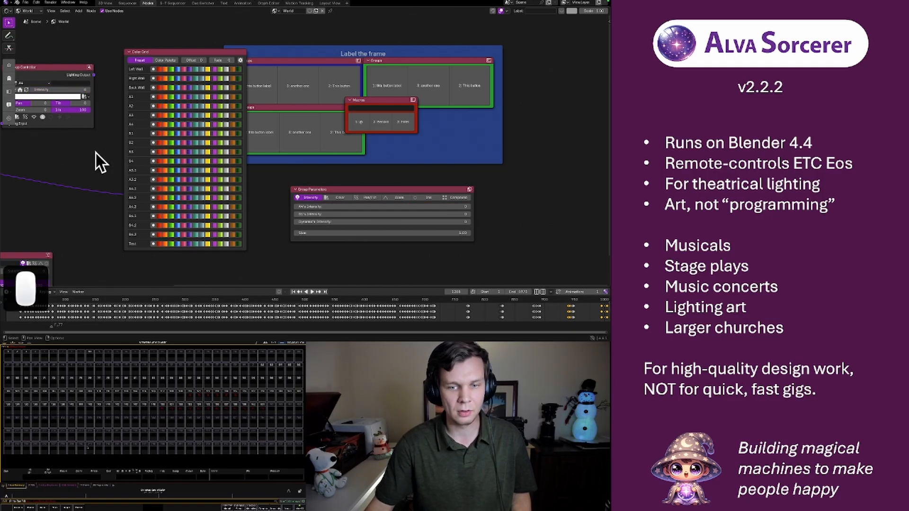
# Select the unlinked node below the two connected Group Controllers and move it slightly
pyautogui.scroll(-2, 319, 159)
pyautogui.scroll(-3, 317, 158)
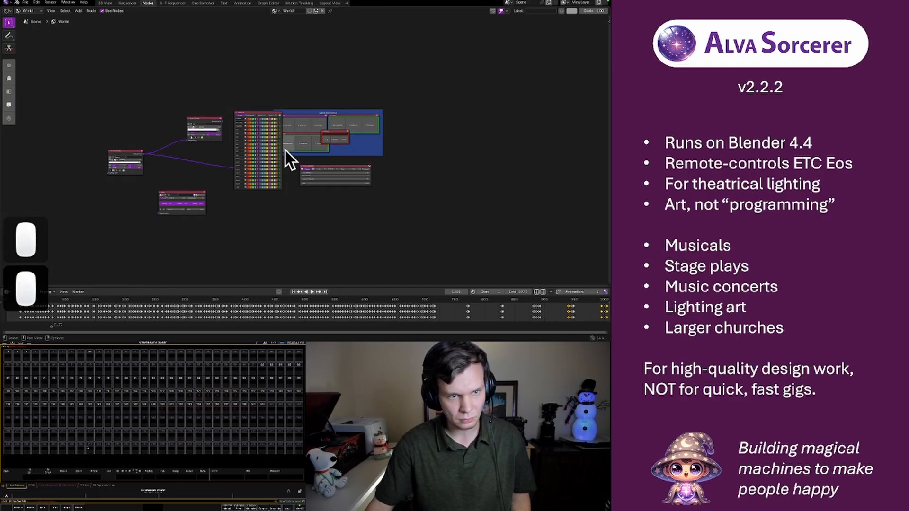
pyautogui.click(123, 151)
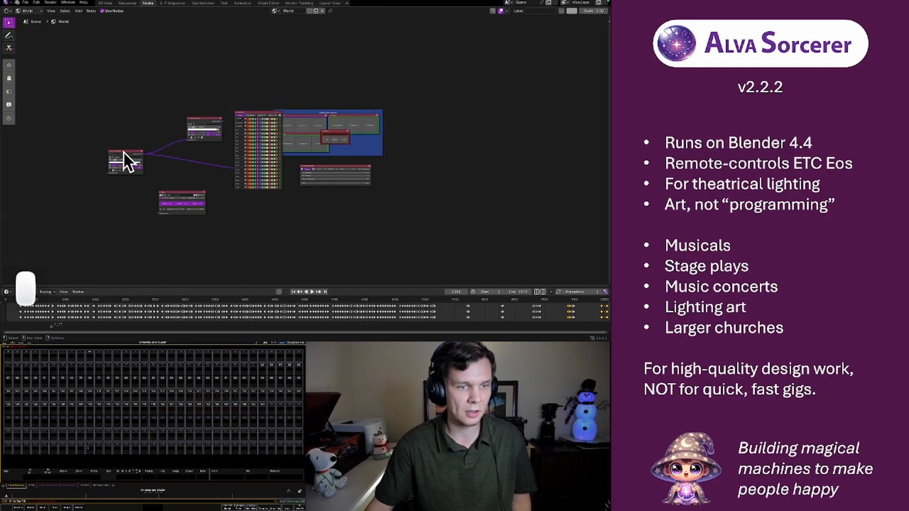
pyautogui.click(202, 130)
pyautogui.click(178, 193)
pyautogui.click(180, 192)
pyautogui.click(179, 194)
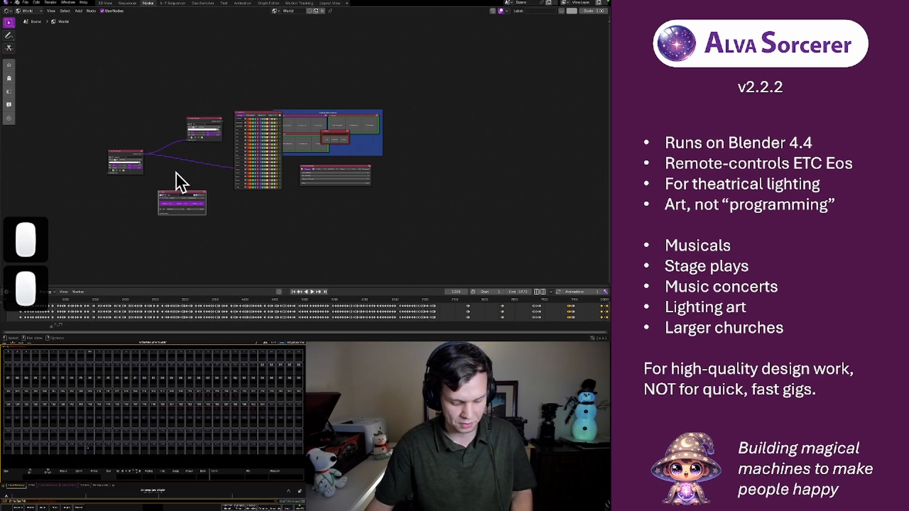
pyautogui.press('g')
pyautogui.click(172, 169)
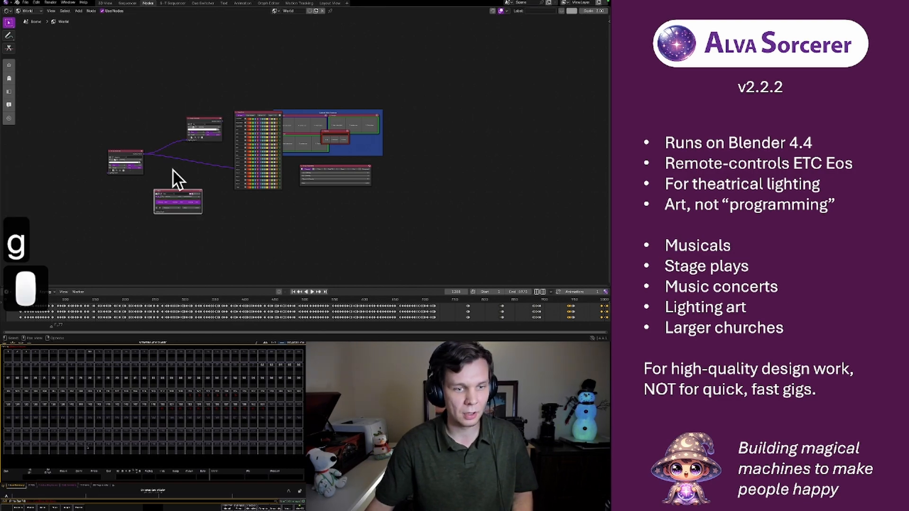
# Make a node group from the upper linked Group Controller node and inspect the group's contents
pyautogui.click(124, 149)
pyautogui.click(202, 120)
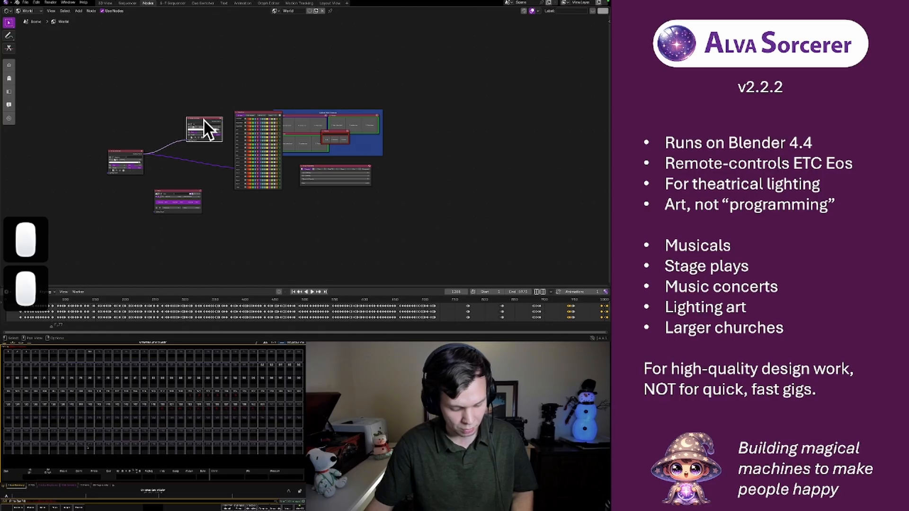
pyautogui.press('super+g')
pyautogui.scroll(3, 331, 146)
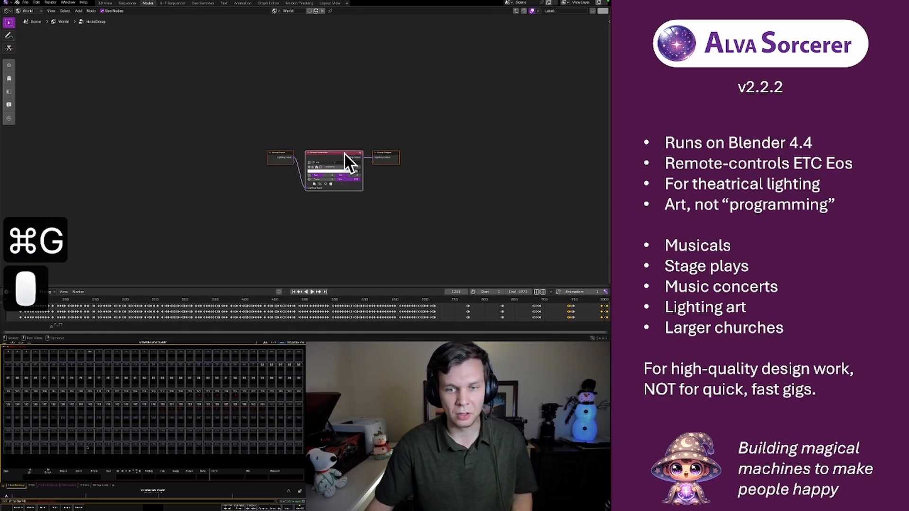
pyautogui.scroll(4, 343, 152)
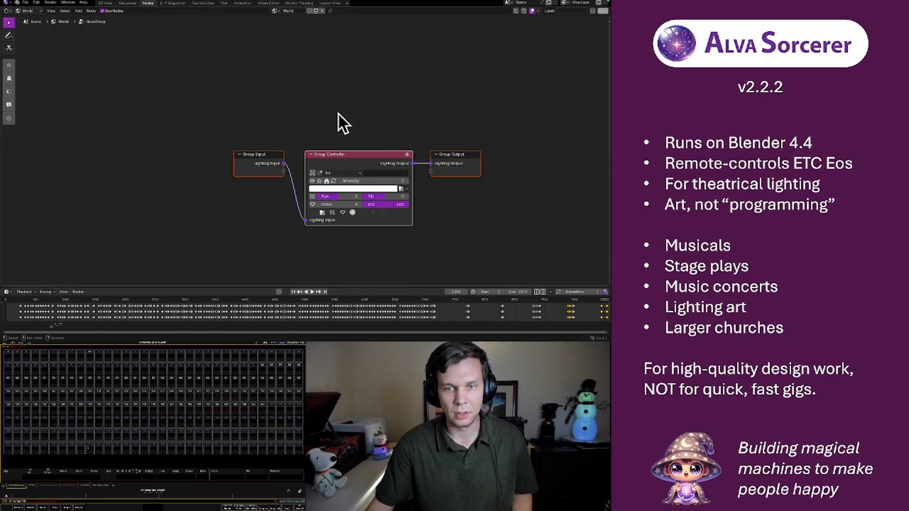
pyautogui.click(358, 114)
# Go in and out of the new node group and return to the Lighting Cue Switcher panels
pyautogui.press('Tab')
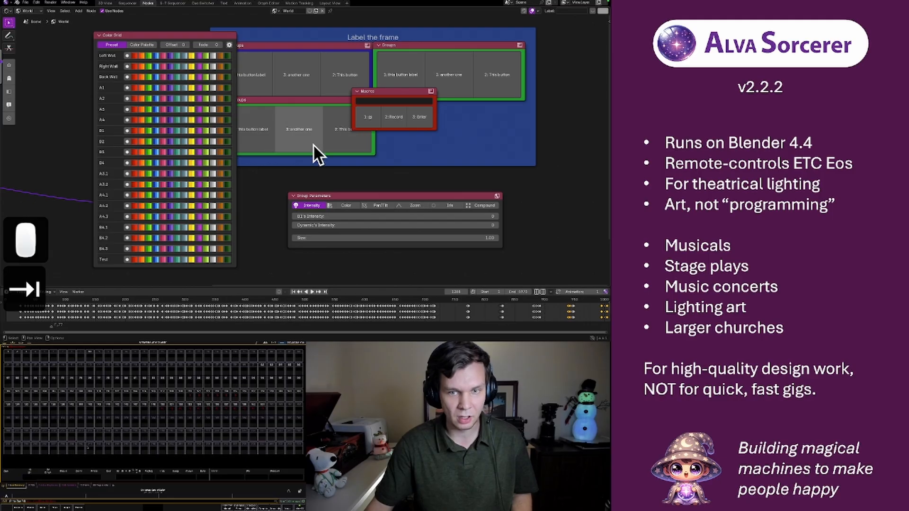
pyautogui.press('Tab')
pyautogui.press('Tab')
pyautogui.press('Tab')
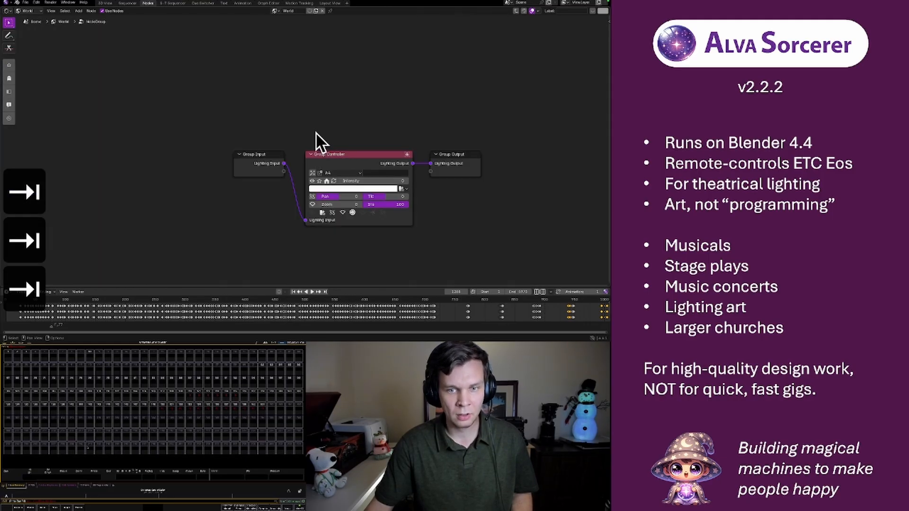
pyautogui.press('Tab')
pyautogui.scroll(-3, 312, 130)
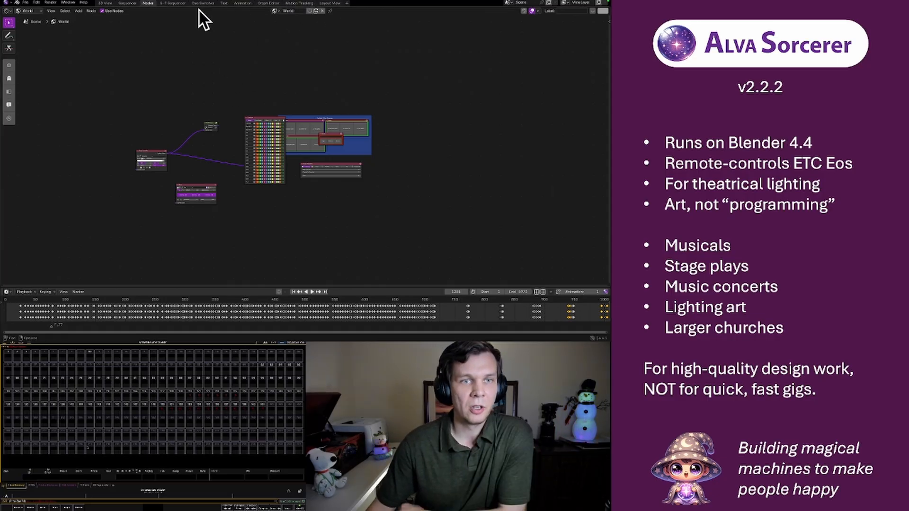
pyautogui.click(173, 3)
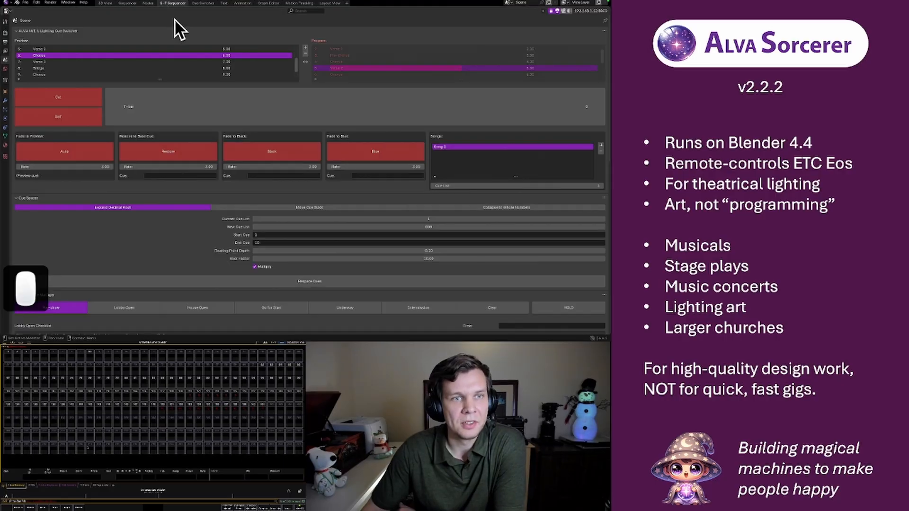
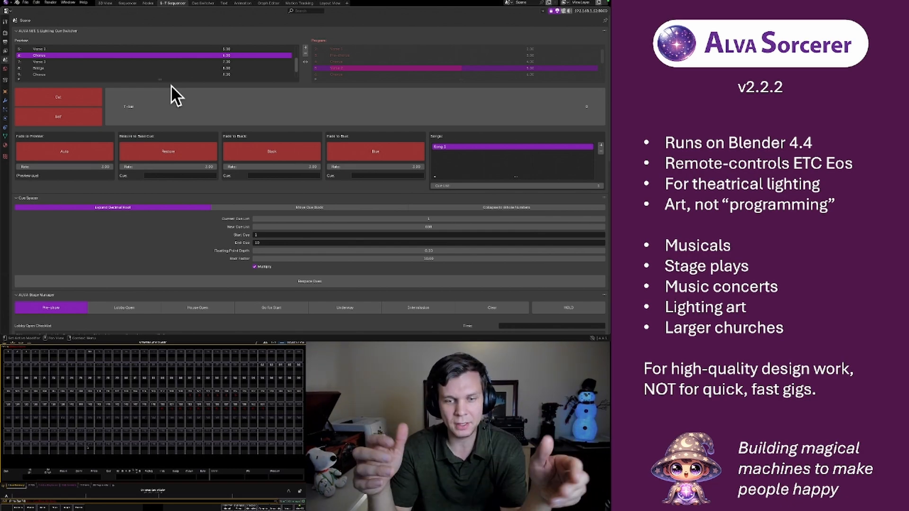
# Add a speaker object to the 3D scene and raise it about 7.8 m above the stage
pyautogui.click(105, 3)
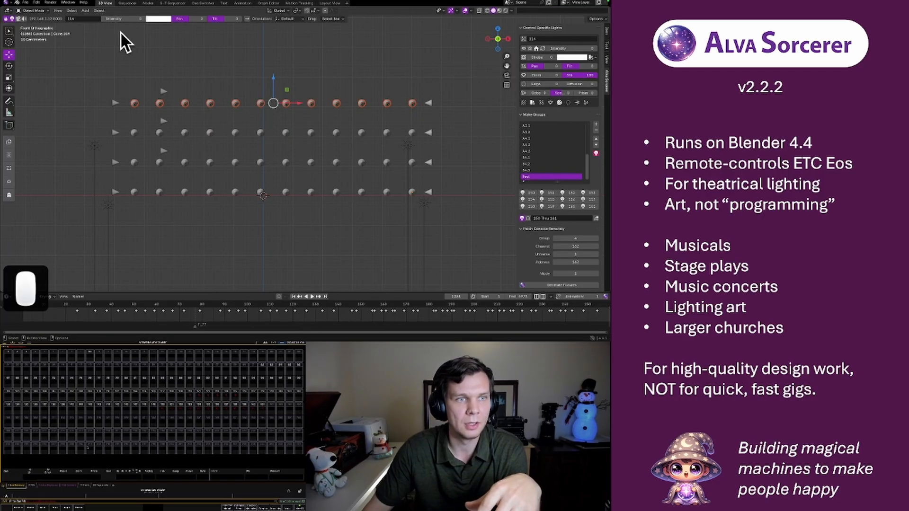
pyautogui.scroll(-6, 365, 101)
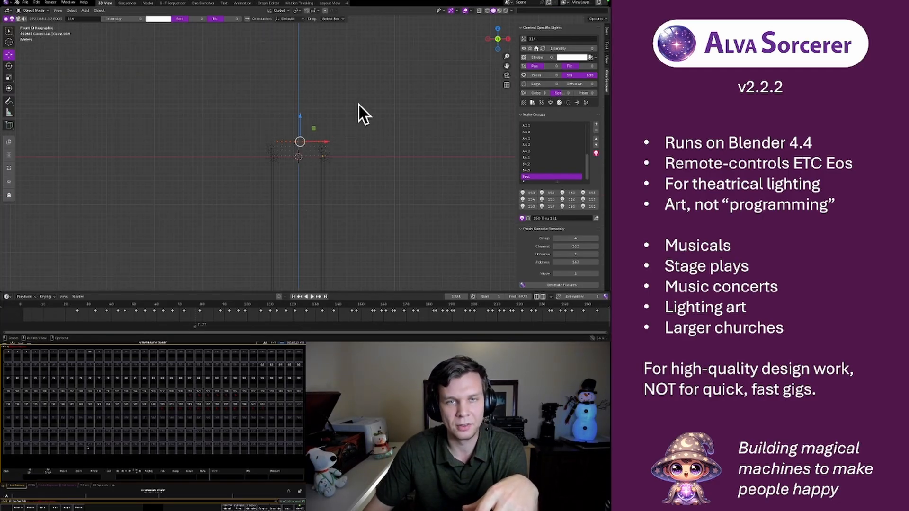
pyautogui.moveTo(368, 128); pyautogui.dragTo(430, 136, button='middle')
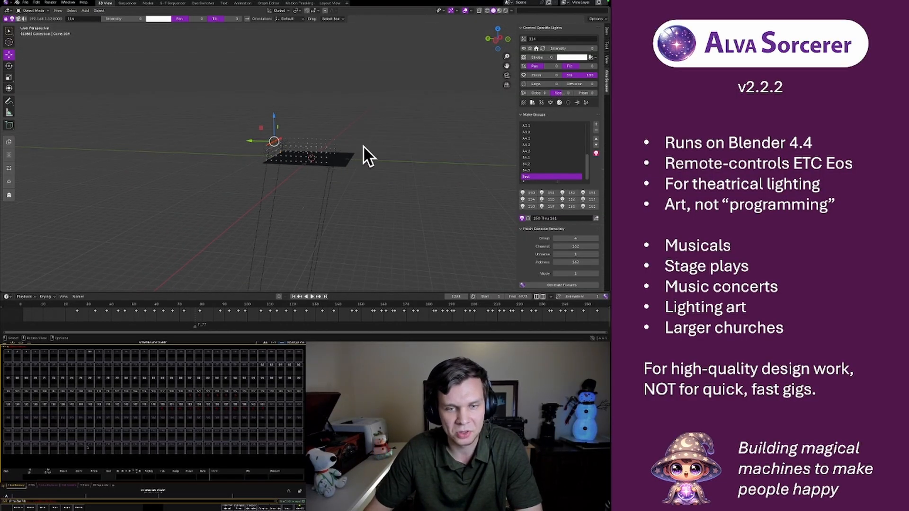
pyautogui.scroll(10, 334, 138)
pyautogui.moveTo(380, 145); pyautogui.dragTo(359, 119, button='middle')
pyautogui.scroll(-8, 342, 156)
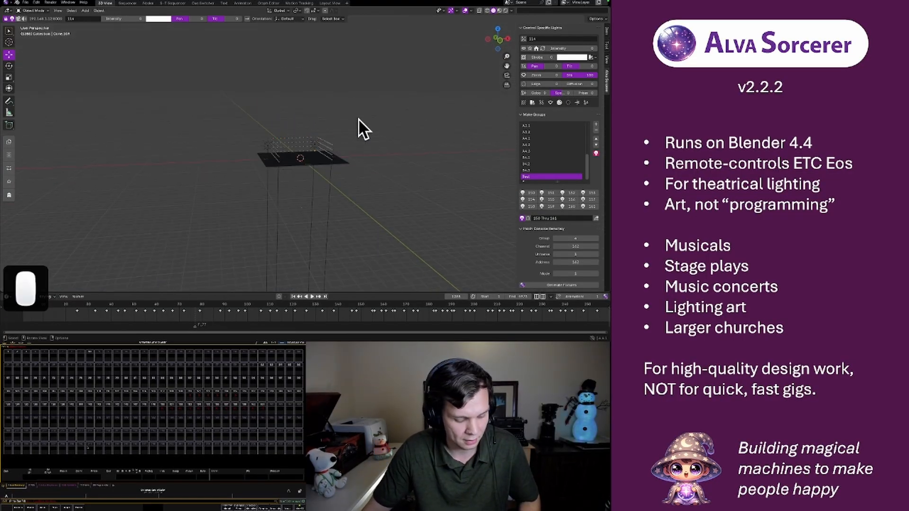
pyautogui.hotkey('shift', 'a')
pyautogui.moveTo(348, 198)
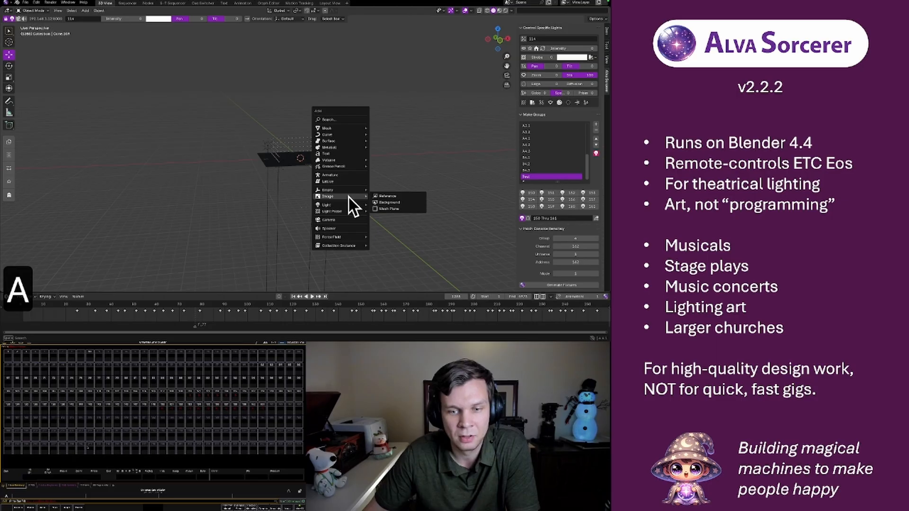
pyautogui.click(344, 229)
pyautogui.moveTo(299, 133); pyautogui.dragTo(306, 97)
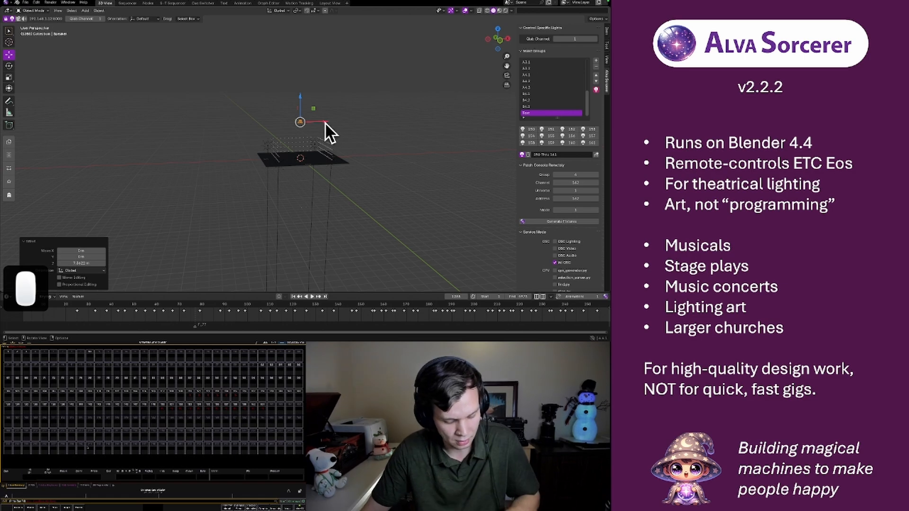
# Duplicate the speaker twice along the X axis, placing one copy on each side of the original
pyautogui.hotkey('shift', 'd')
pyautogui.rightClick(324, 122)
pyautogui.press('g')
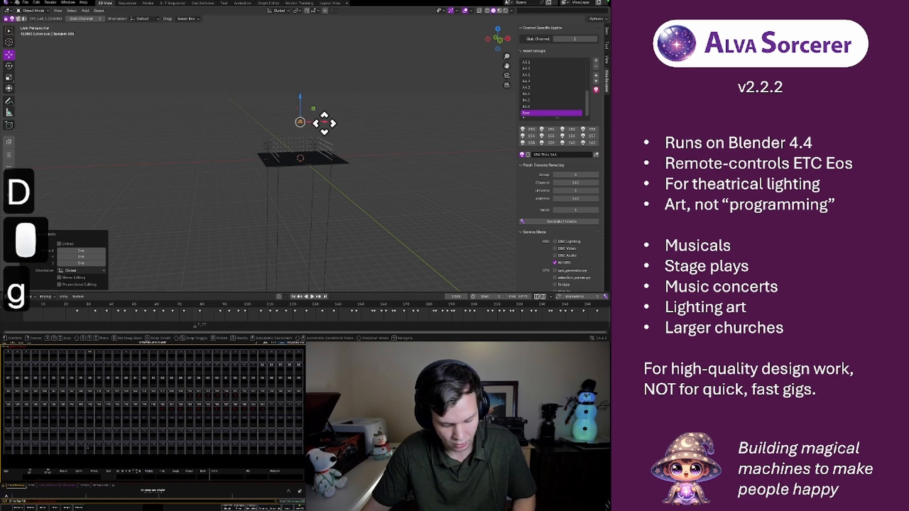
pyautogui.press('x')
pyautogui.click(338, 121)
pyautogui.hotkey('shift', 'd')
pyautogui.press('g')
pyautogui.press('x')
pyautogui.click(308, 130)
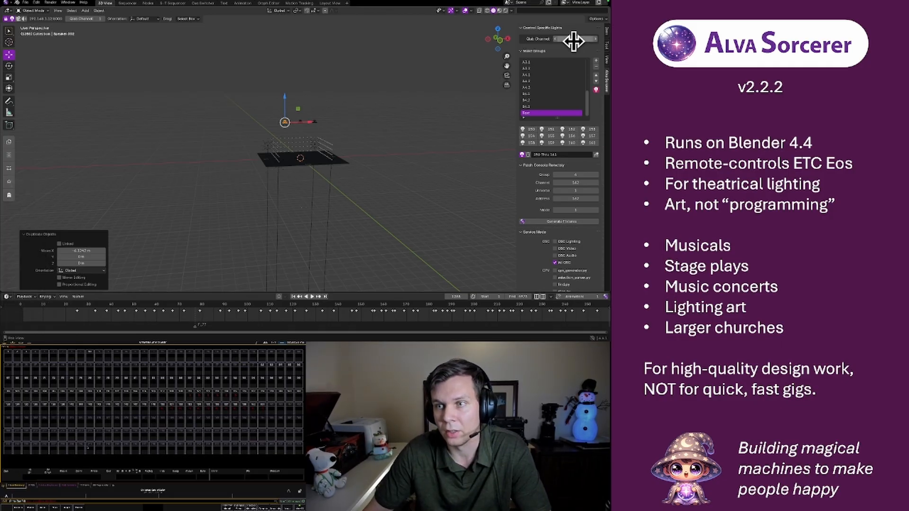
# Set the Qlab Channel to 2 for the middle speaker and 3 for the speaker on its right
pyautogui.click(300, 122)
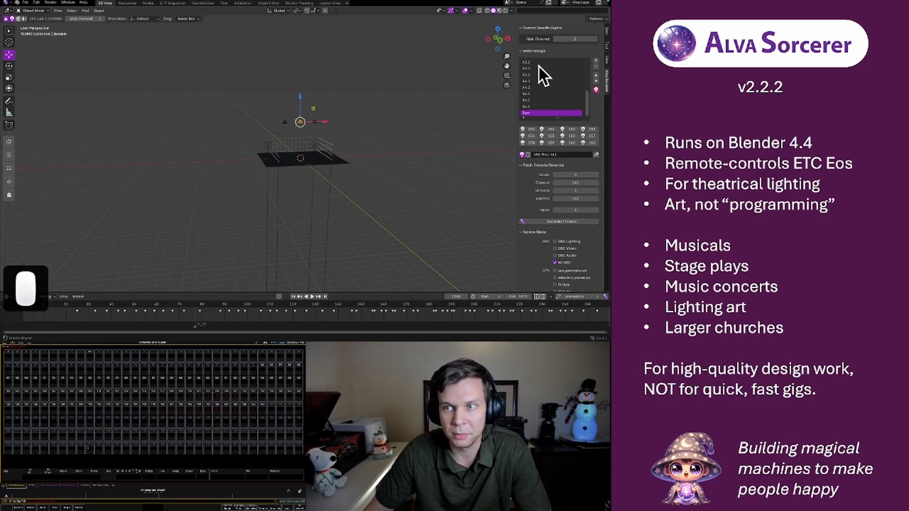
pyautogui.click(570, 40)
pyautogui.write('2')
pyautogui.press('Return')
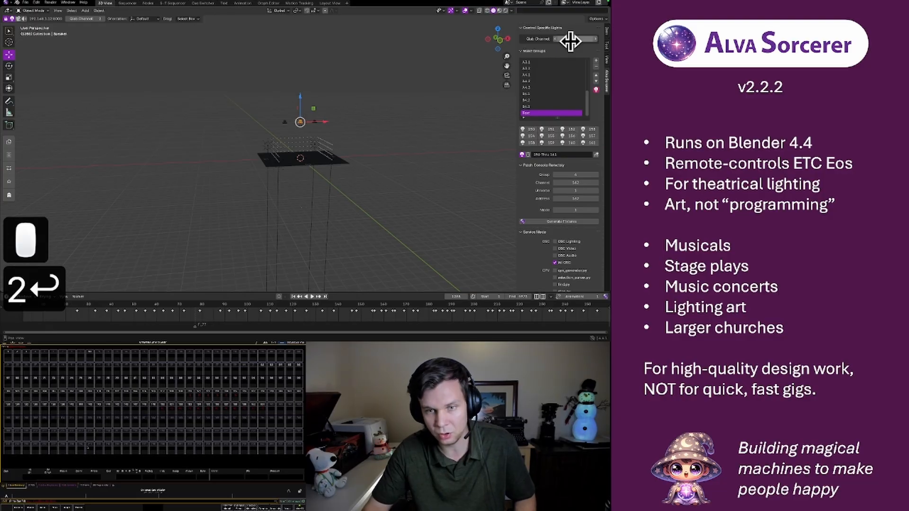
pyautogui.click(314, 122)
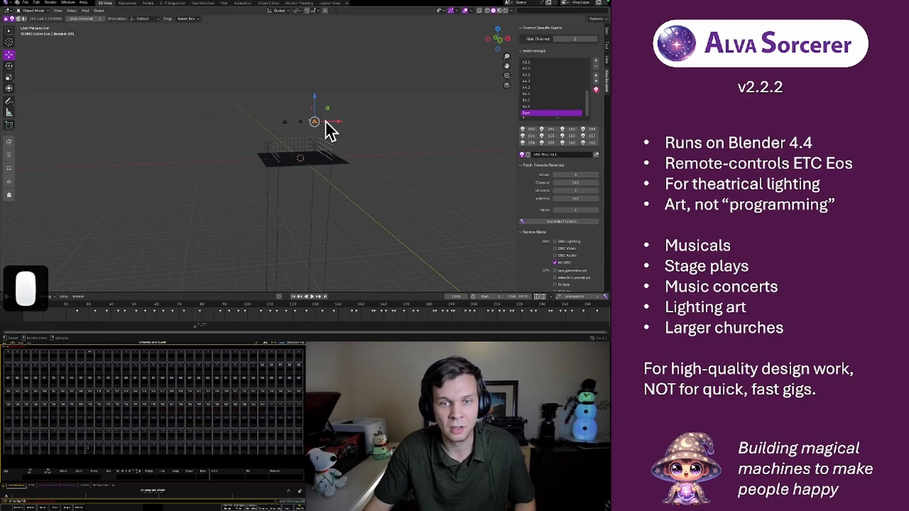
pyautogui.click(566, 40)
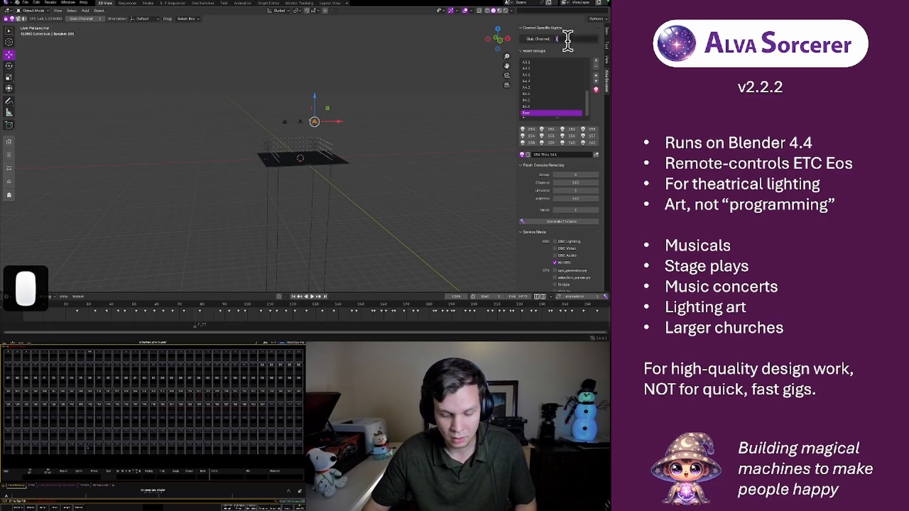
pyautogui.write('3')
pyautogui.press('Return')
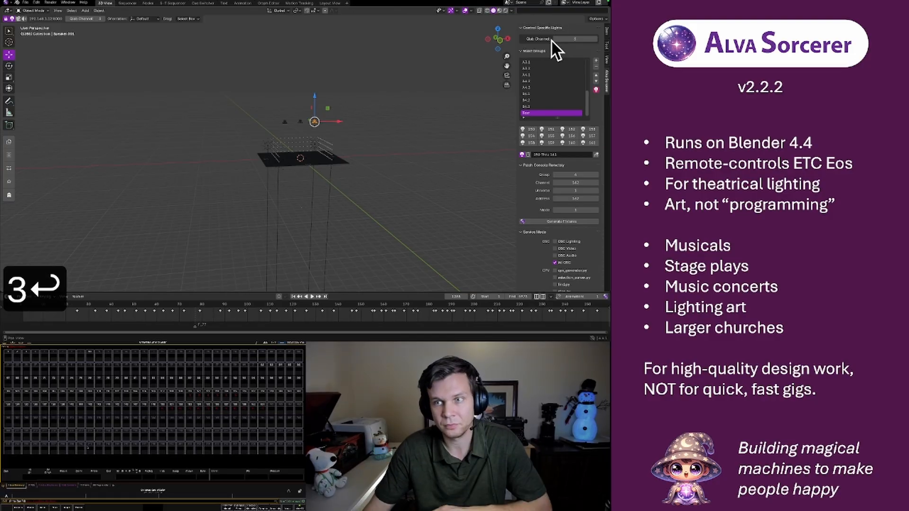
pyautogui.click(393, 66)
# Add a Plain Axes empty at the origin of the 3D scene
pyautogui.click(127, 3)
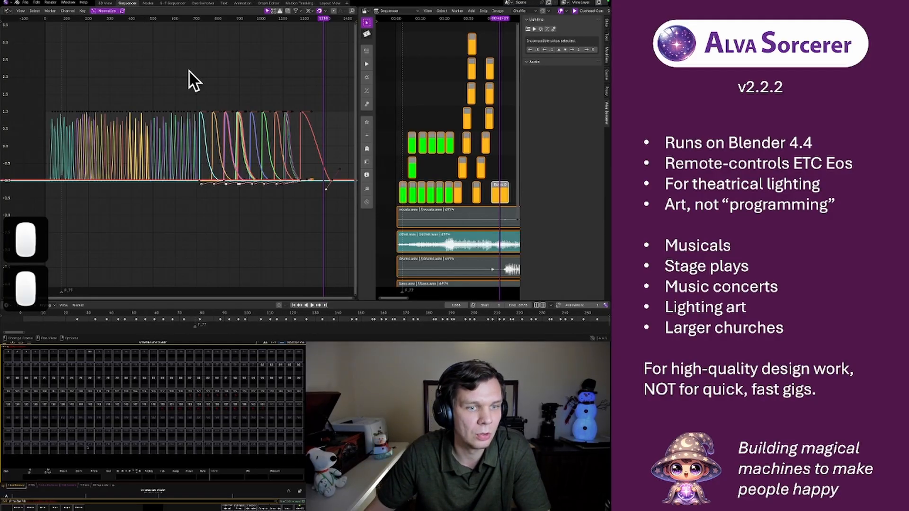
pyautogui.click(103, 3)
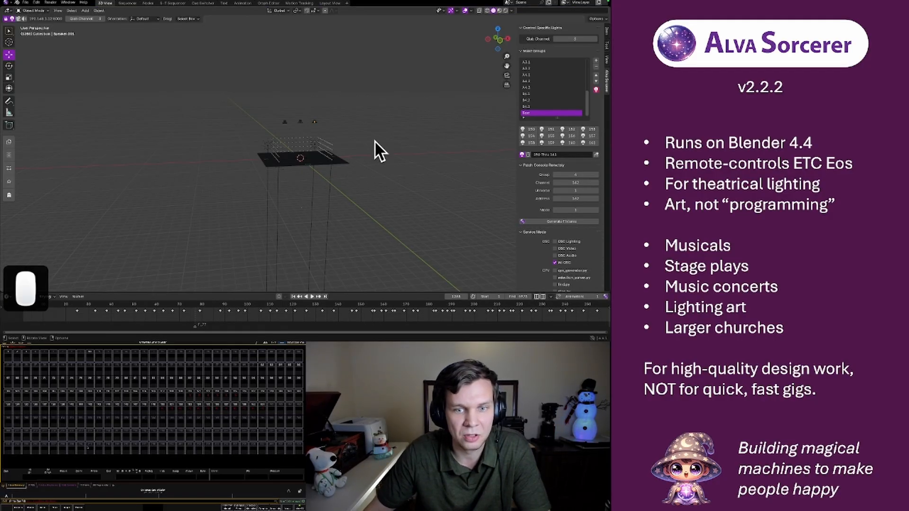
pyautogui.hotkey('shift', 'a')
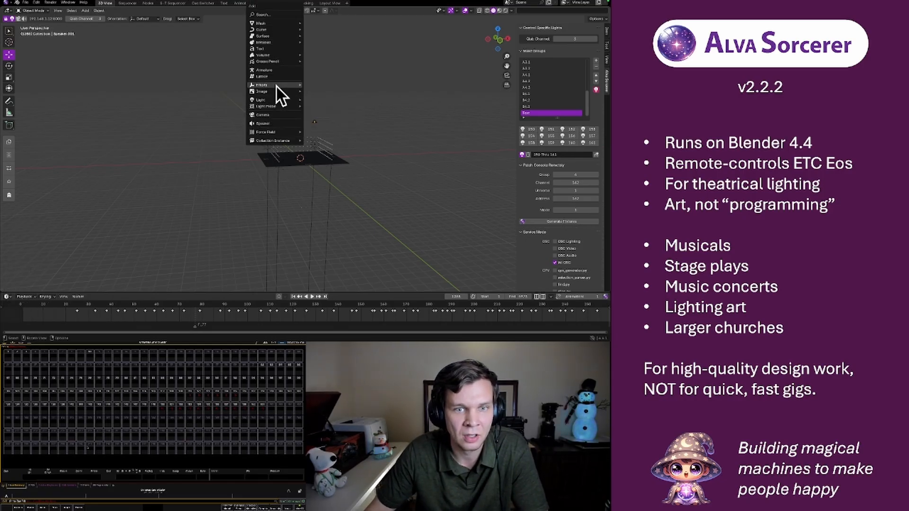
pyautogui.moveTo(277, 85)
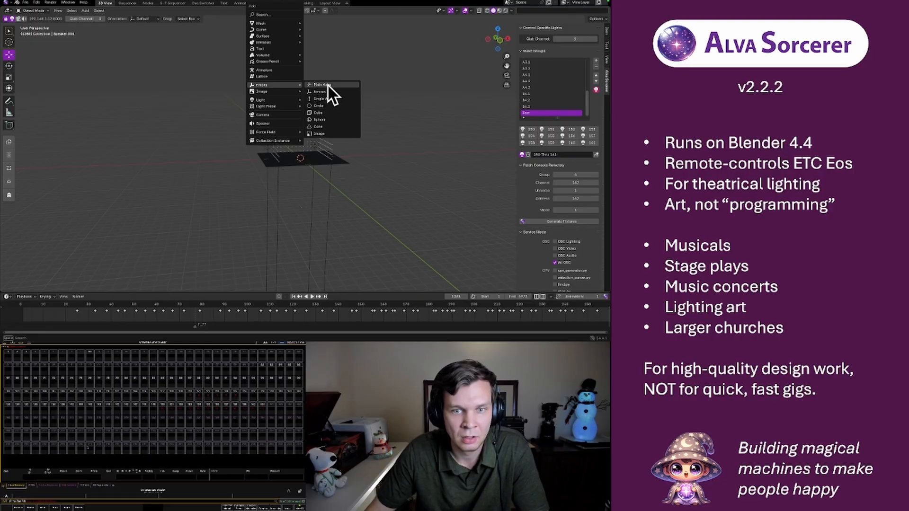
pyautogui.click(322, 84)
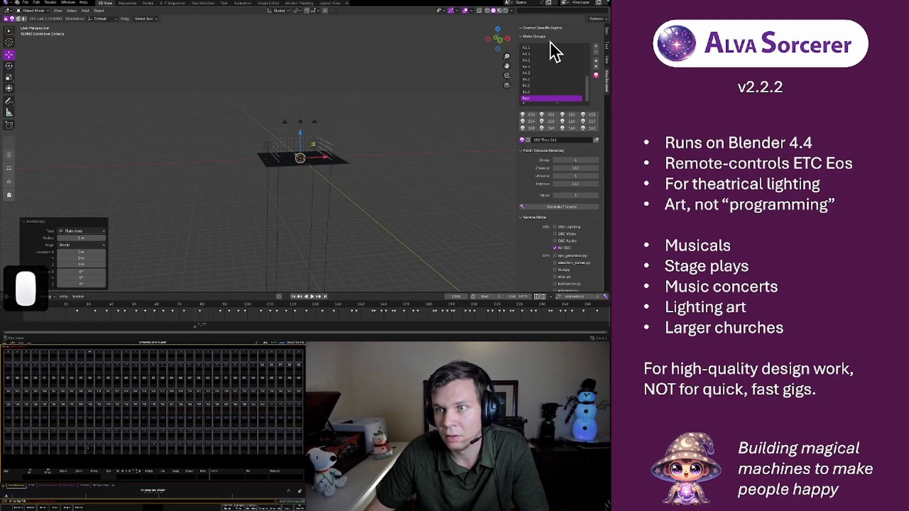
pyautogui.scroll(5, 547, 93)
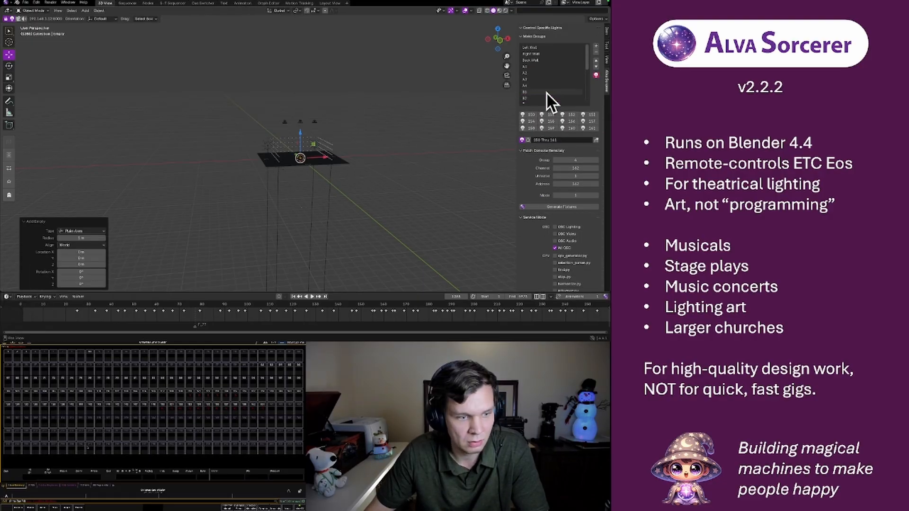
pyautogui.click(345, 97)
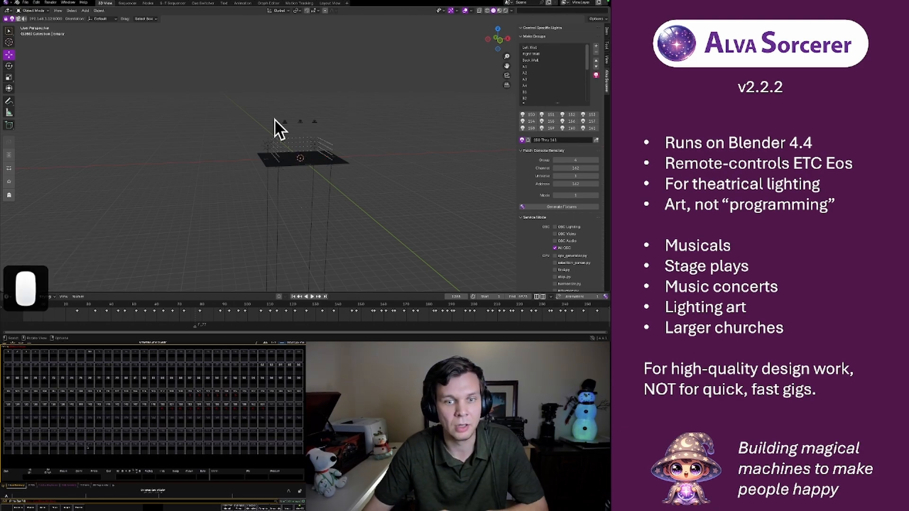
# Select the other.wav sound strip in the sequencer and browse the objects available for its audio link
pyautogui.click(126, 3)
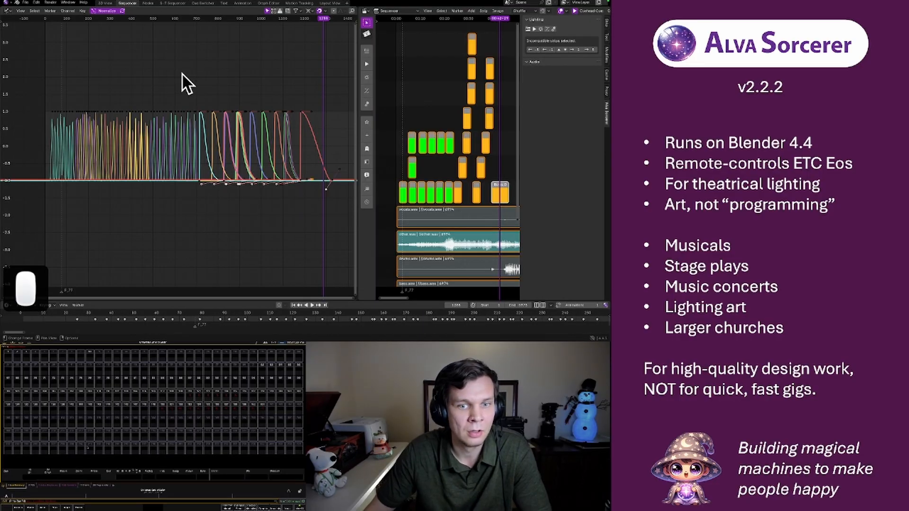
pyautogui.click(453, 246)
pyautogui.click(556, 70)
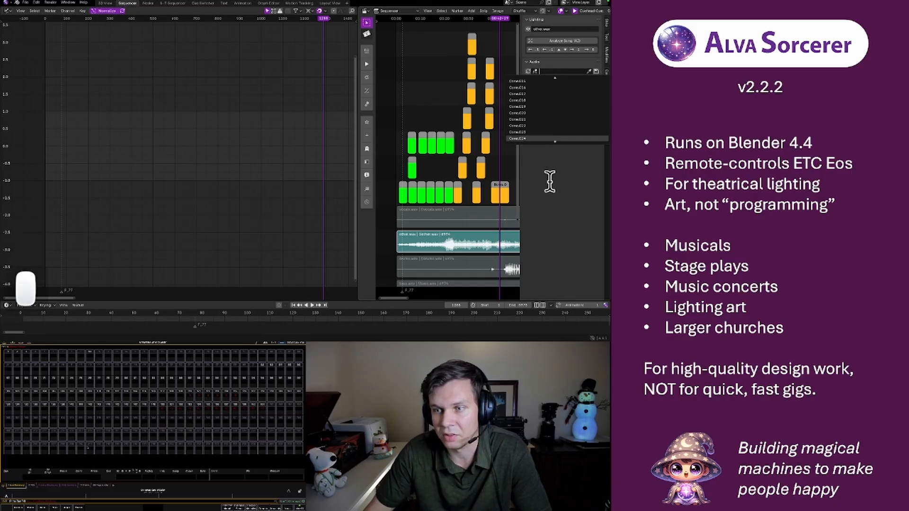
# Add a Monkey mesh at the centre of the stage in the 3D scene
pyautogui.click(105, 3)
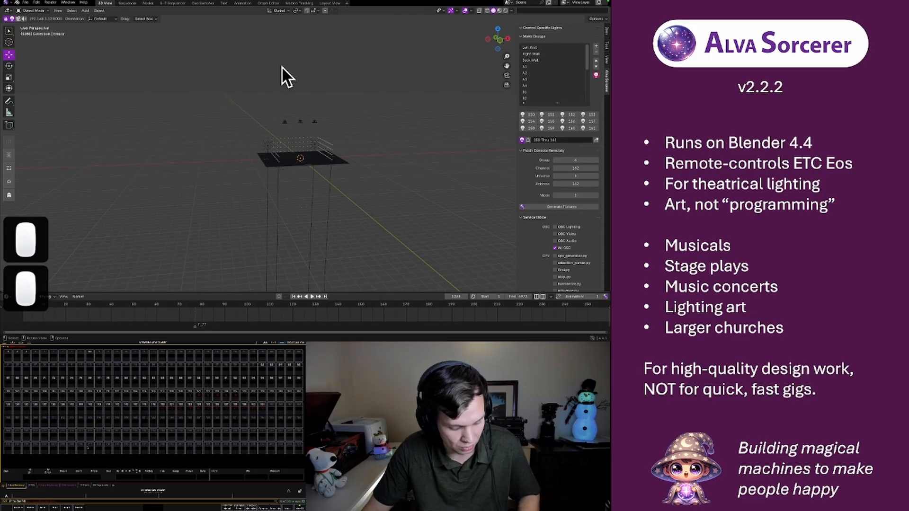
pyautogui.hotkey('shift', 'a')
pyautogui.moveTo(289, 22)
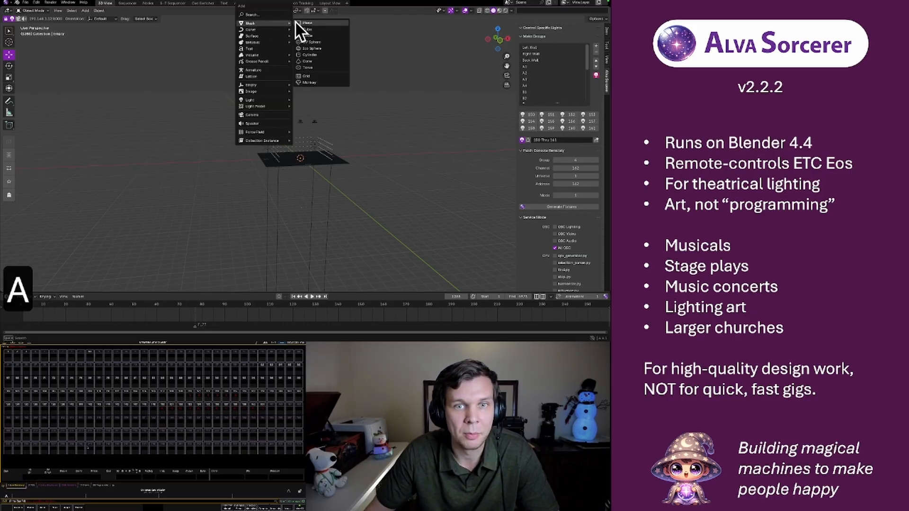
pyautogui.click(315, 82)
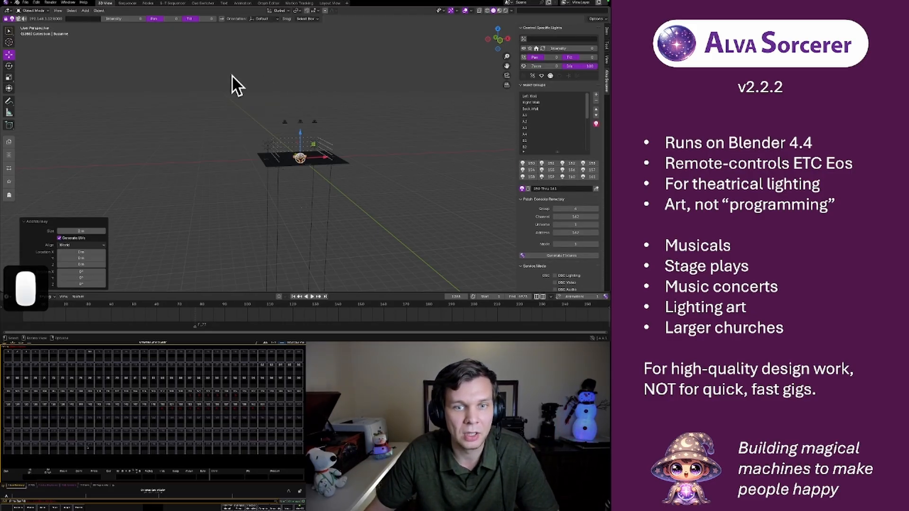
# Link the other.wav sound strip to the Suzanne object in its audio settings
pyautogui.click(128, 4)
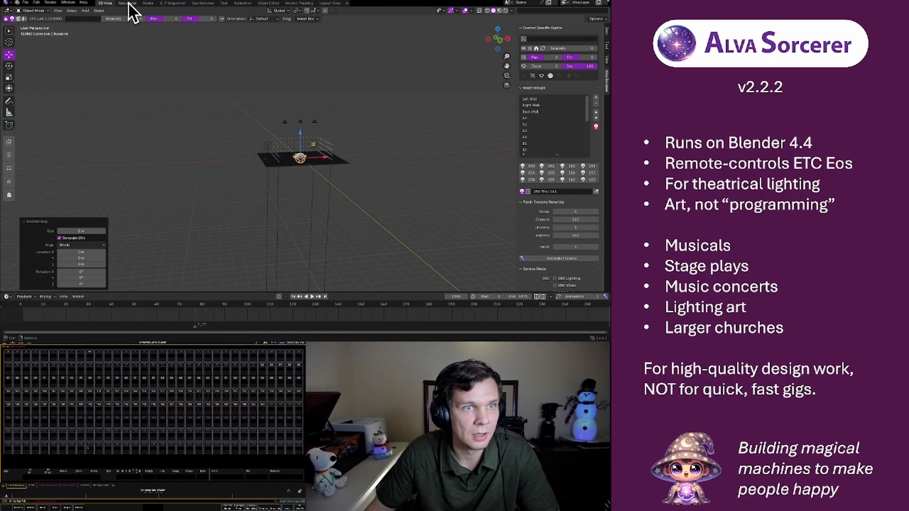
pyautogui.click(549, 70)
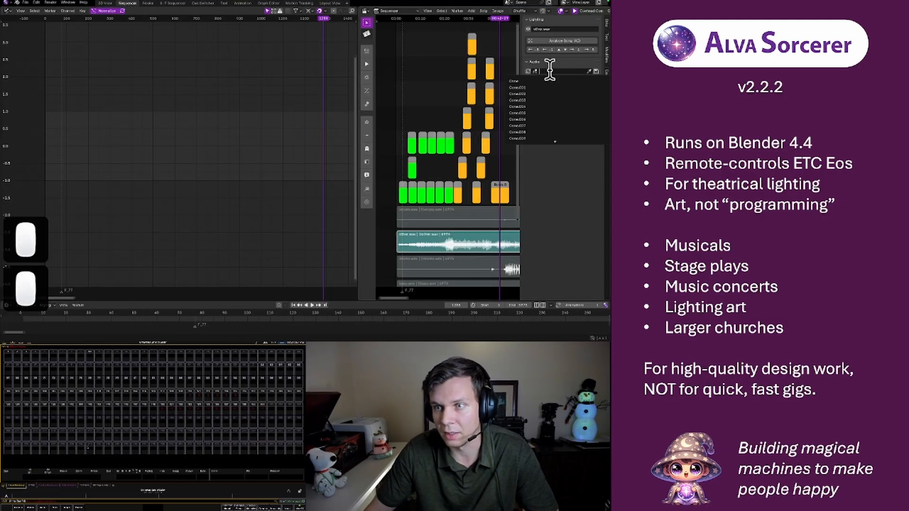
pyautogui.write('su')
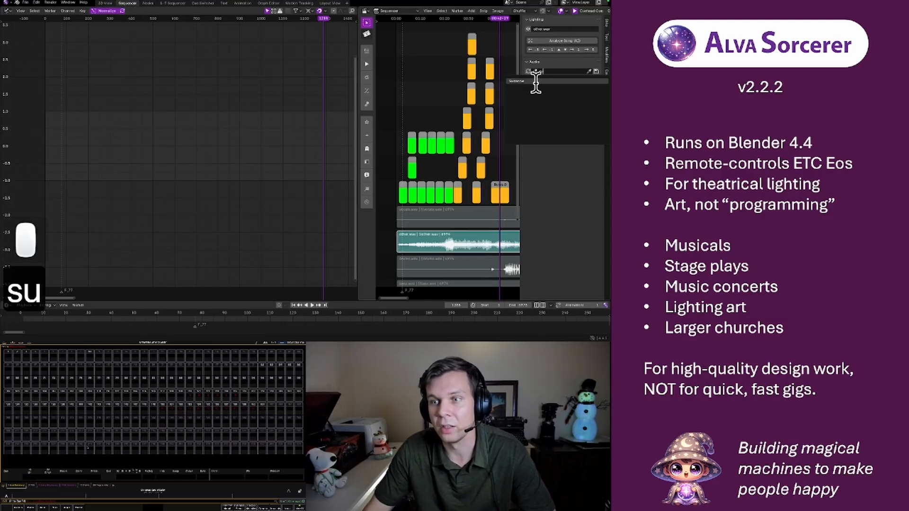
pyautogui.click(537, 81)
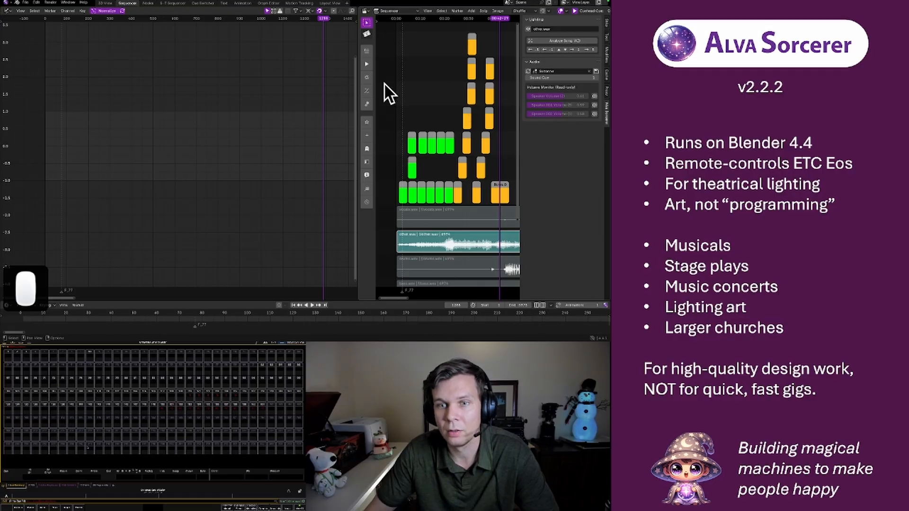
# Replace the Graph Editor with a 3D Viewport and raise the monkey in Object Mode to the height of the speakers
pyautogui.click(10, 11)
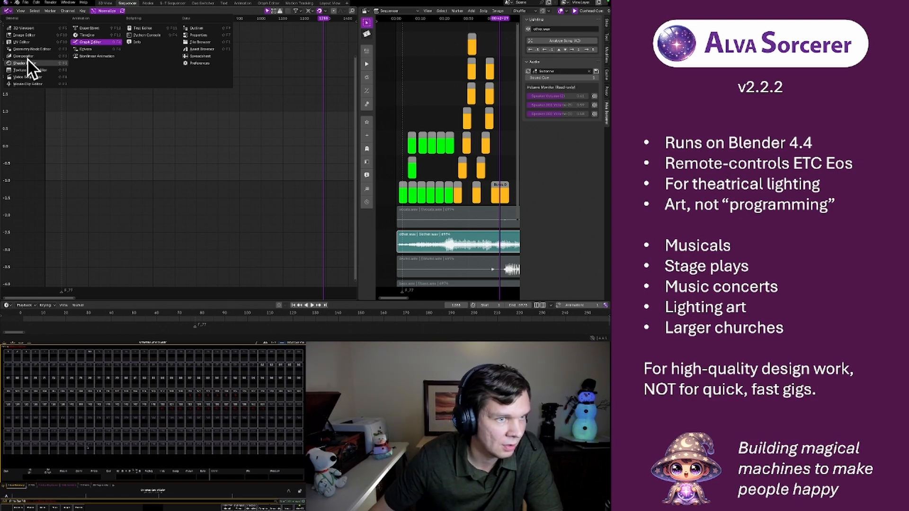
pyautogui.click(24, 28)
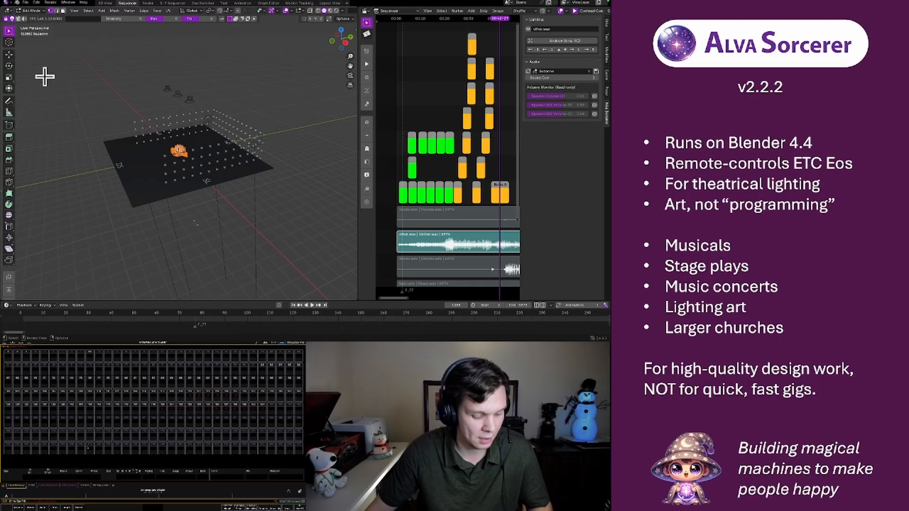
pyautogui.press('Tab')
pyautogui.moveTo(194, 152)
pyautogui.mouseDown(button='middle')
pyautogui.moveTo(174, 186)
pyautogui.moveTo(192, 174)
pyautogui.moveTo(186, 150)
pyautogui.mouseUp(button='middle')
pyautogui.click(9, 56)
pyautogui.moveTo(178, 128); pyautogui.dragTo(183, 69)
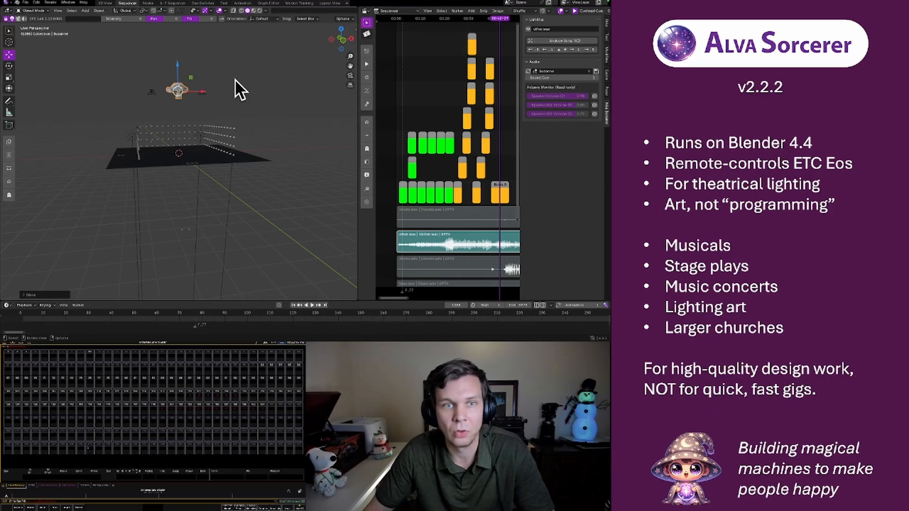
# Rename the speaker at the negative-X end of the row as Left in the Layout View workspace
pyautogui.click(151, 92)
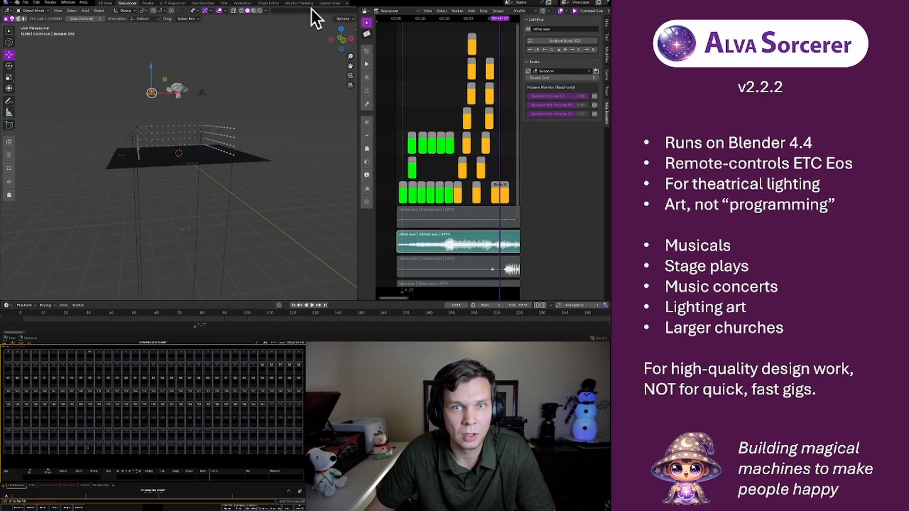
pyautogui.click(328, 4)
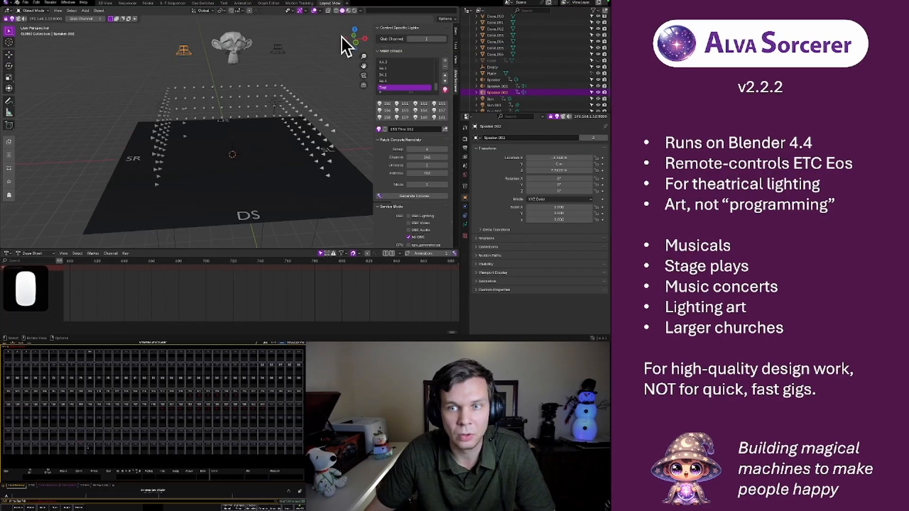
pyautogui.doubleClick(501, 93)
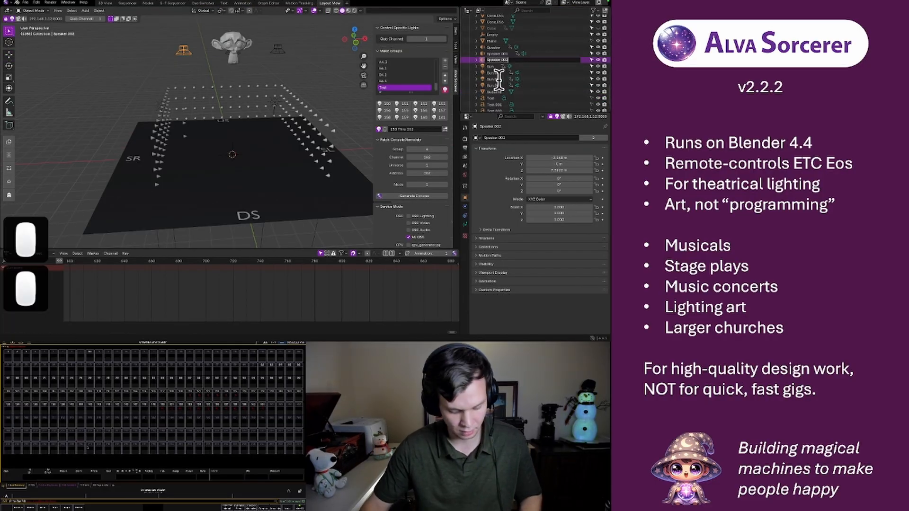
pyautogui.write('Left')
pyautogui.press('Return')
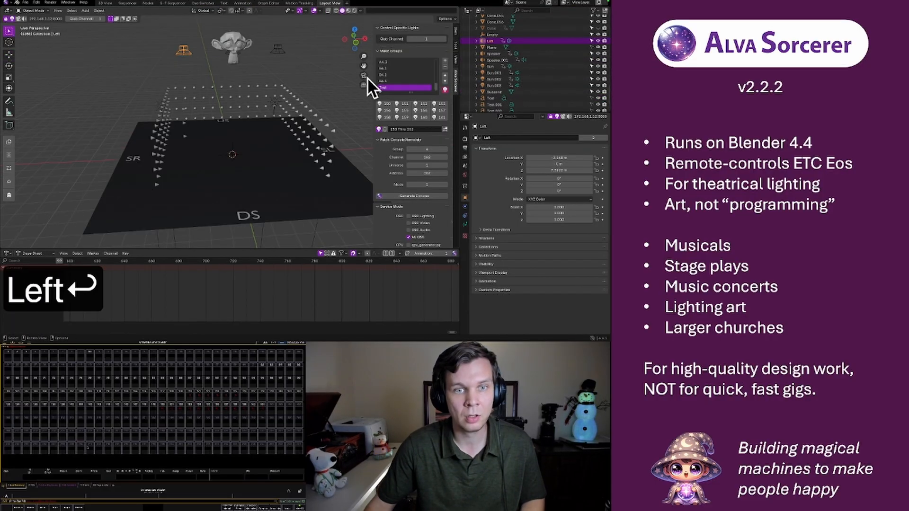
# Rename the middle speaker behind the monkey as Center
pyautogui.click(226, 53)
pyautogui.click(507, 54)
pyautogui.doubleClick(496, 53)
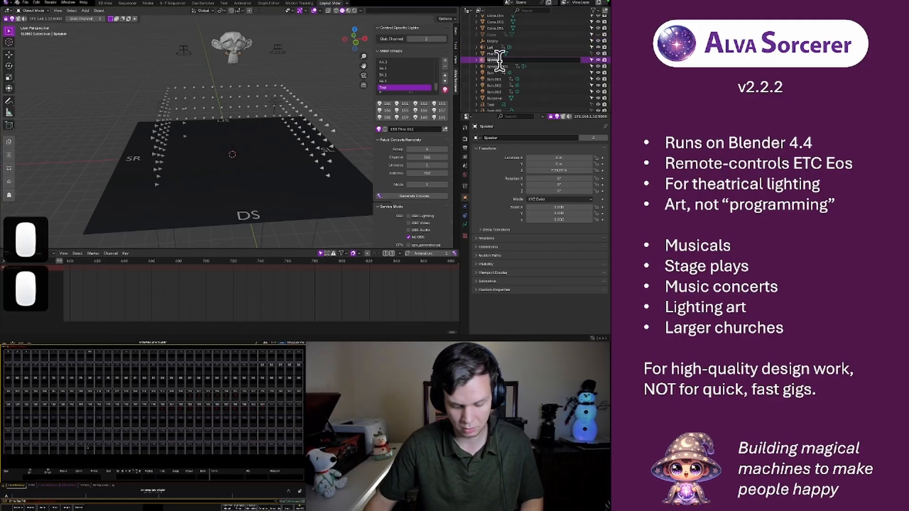
pyautogui.write('Center')
pyautogui.press('Return')
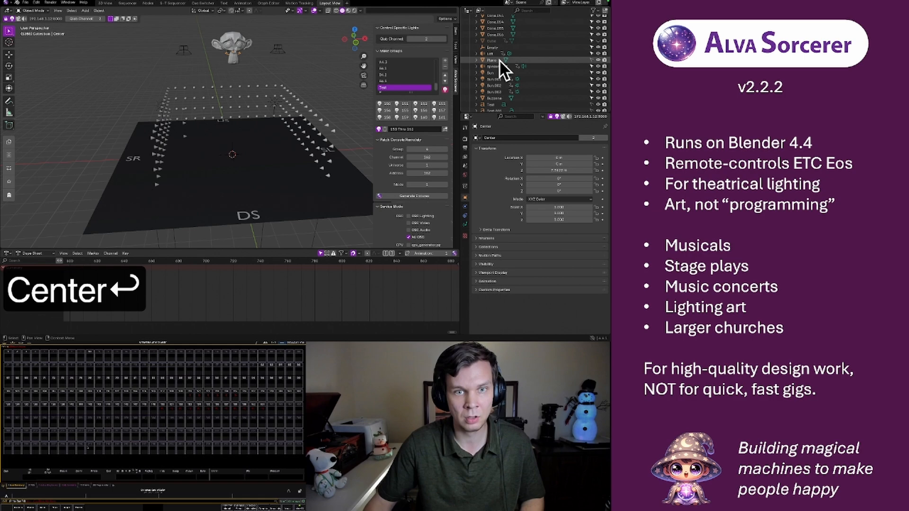
# Rename the remaining speaker, on the opposite side from Left, as Right
pyautogui.click(278, 48)
pyautogui.doubleClick(498, 66)
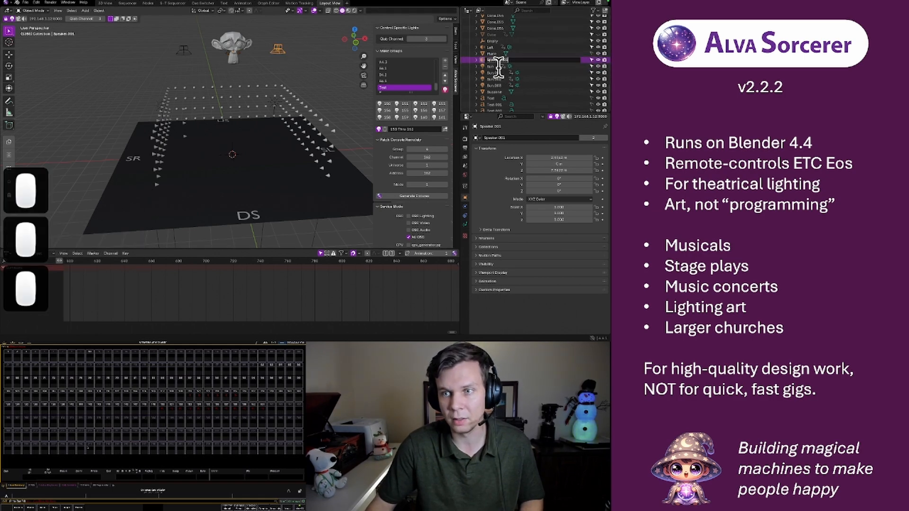
pyautogui.write('Right')
pyautogui.press('Return')
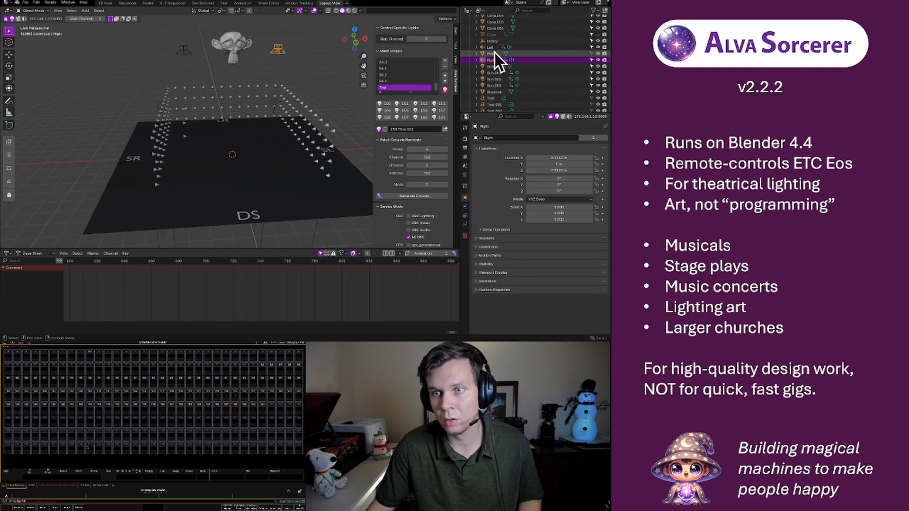
# Return to the Sequencer workspace and check the speaker names in the other.wav strip's volume monitor
pyautogui.click(102, 3)
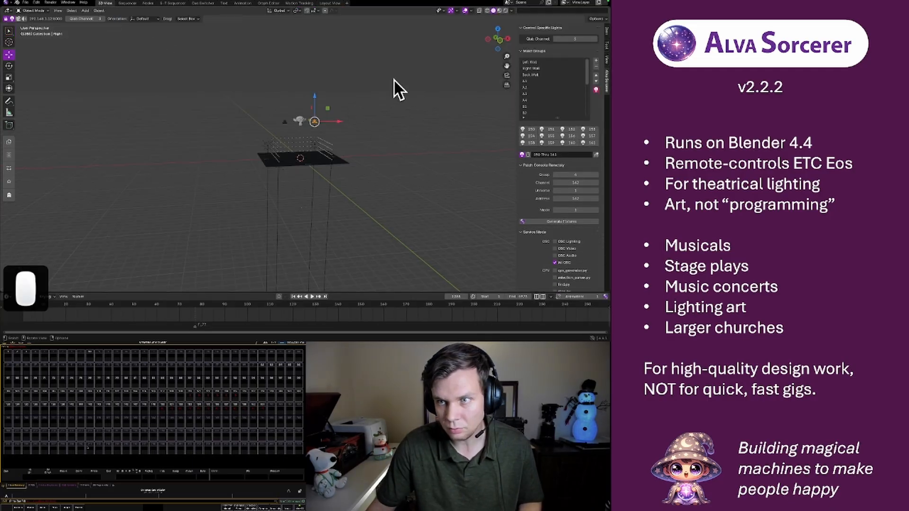
pyautogui.click(125, 3)
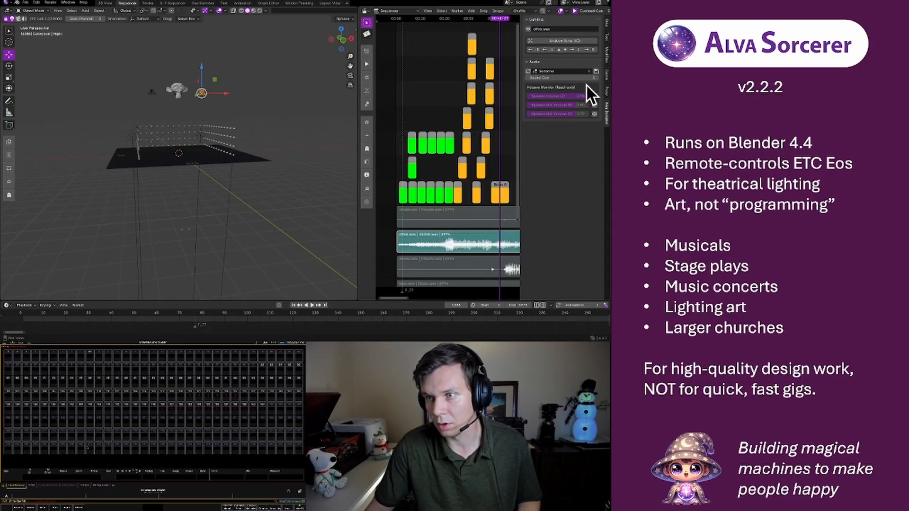
pyautogui.click(576, 95)
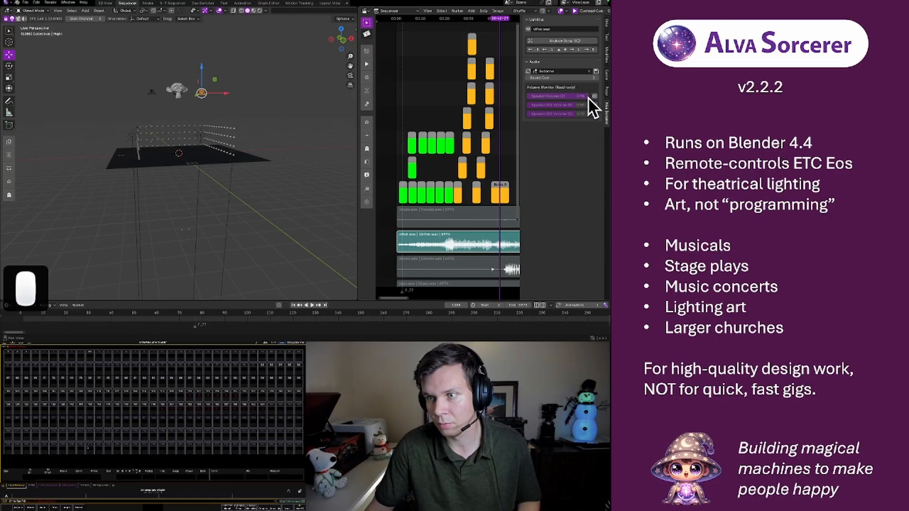
pyautogui.click(594, 96)
pyautogui.click(595, 96)
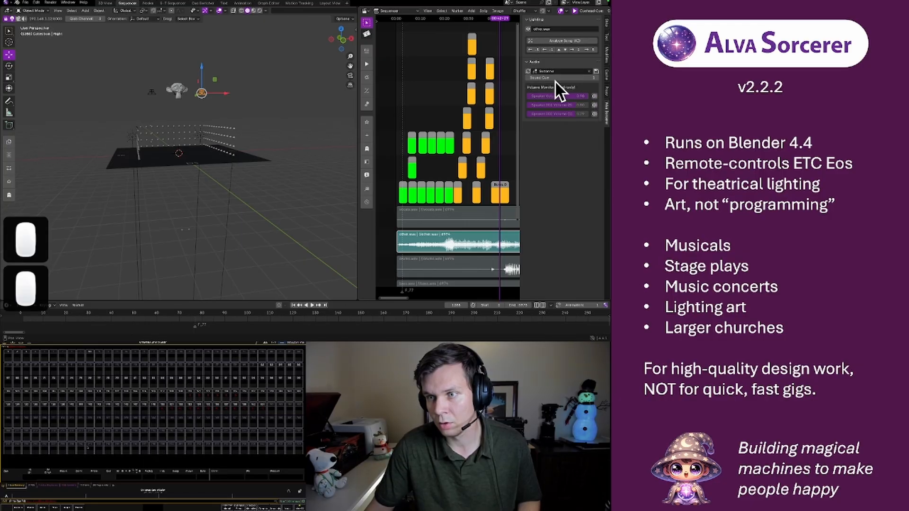
# Delete the monkey from the 3D scene
pyautogui.click(173, 86)
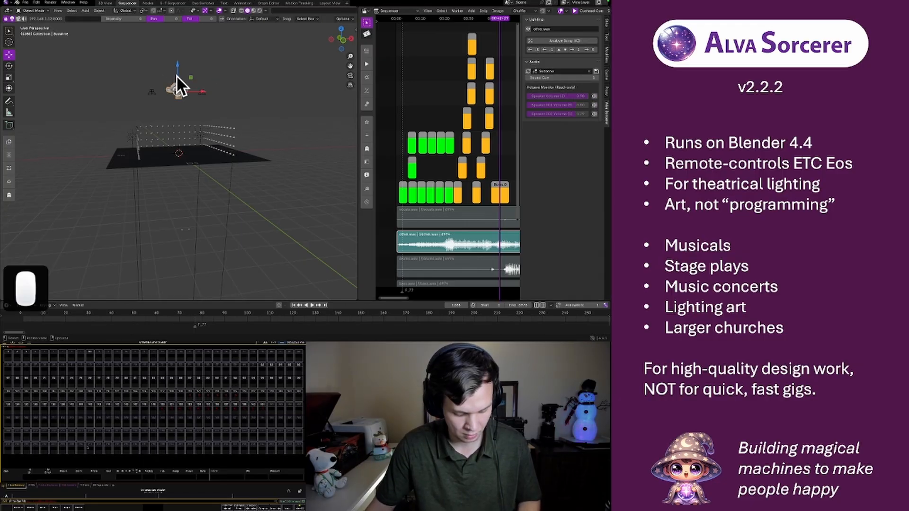
pyautogui.press('x')
pyautogui.click(176, 76)
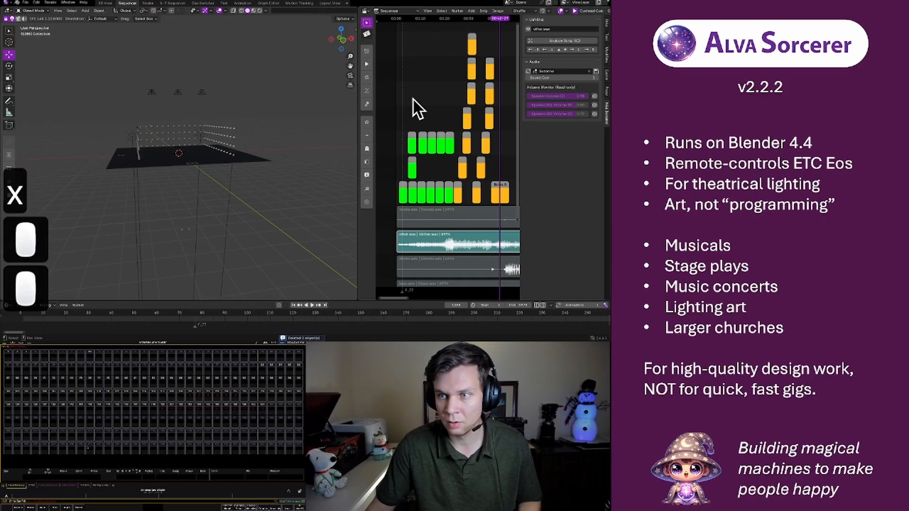
# Select the vocals.wav strip, then reselect other.wav to refresh its speaker volume monitor
pyautogui.moveTo(495, 154); pyautogui.dragTo(447, 119, button='middle')
pyautogui.rightClick(440, 197)
pyautogui.click(484, 185)
pyautogui.click(479, 194)
pyautogui.click(481, 180)
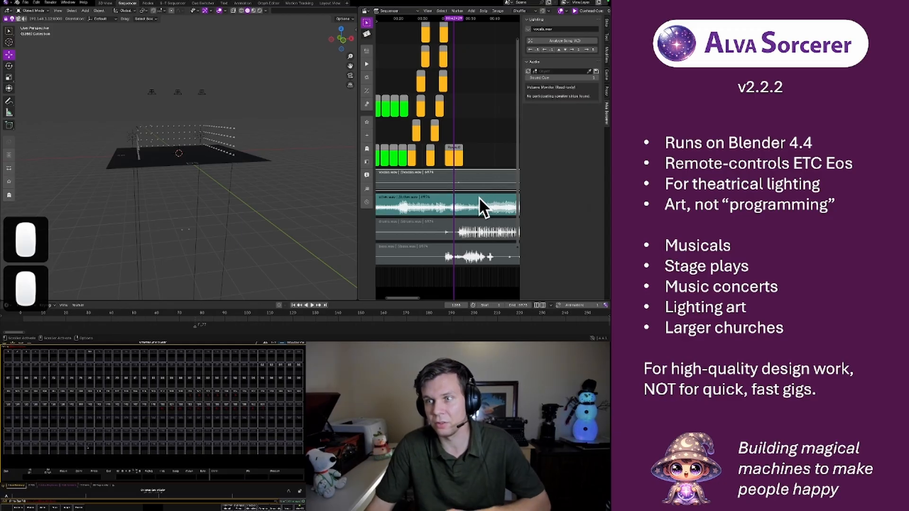
pyautogui.click(478, 197)
pyautogui.click(527, 71)
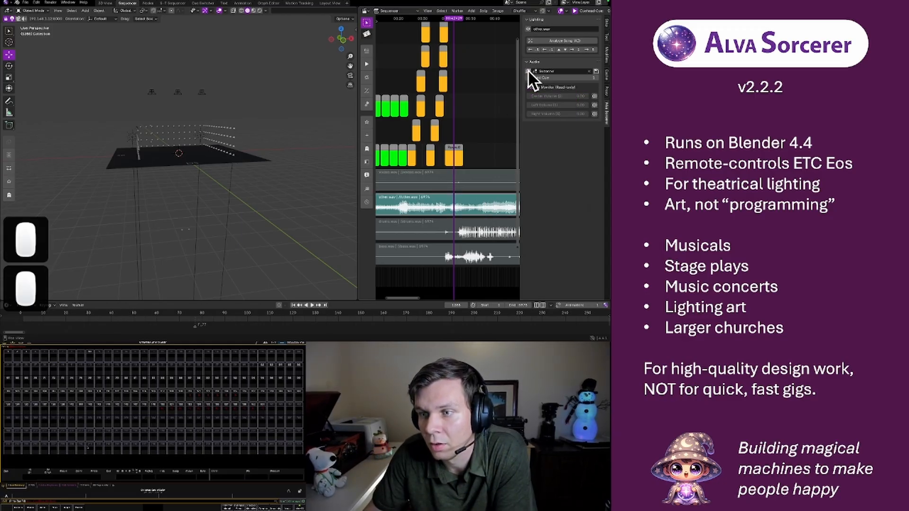
# Add a new Monkey mesh at the centre of the stage
pyautogui.click(217, 116)
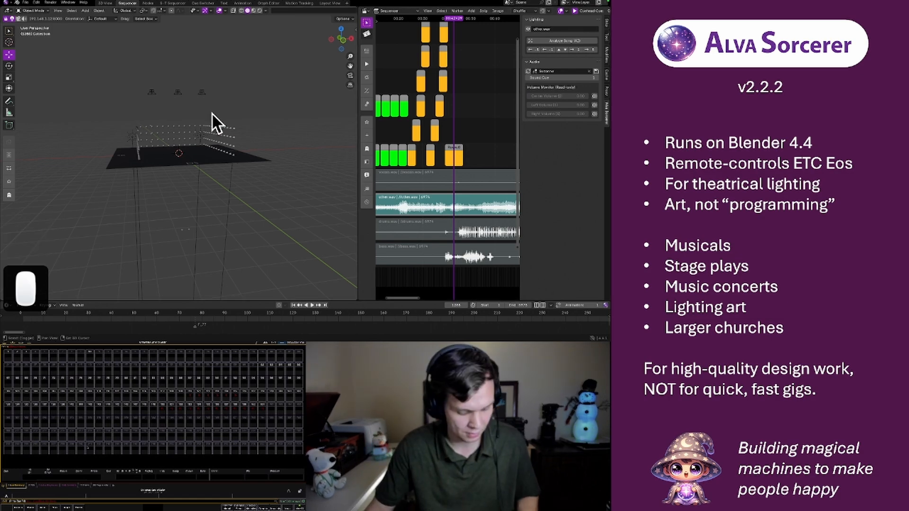
pyautogui.hotkey('shift', 'a')
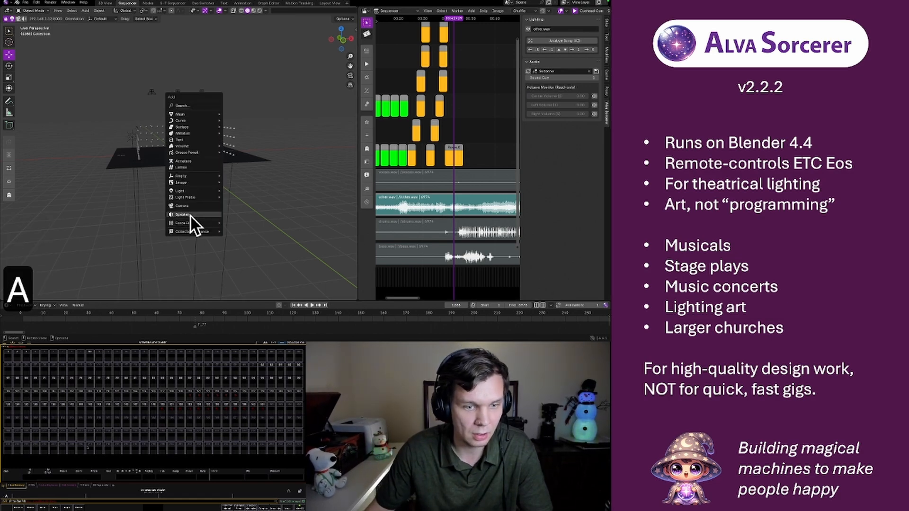
pyautogui.moveTo(203, 114)
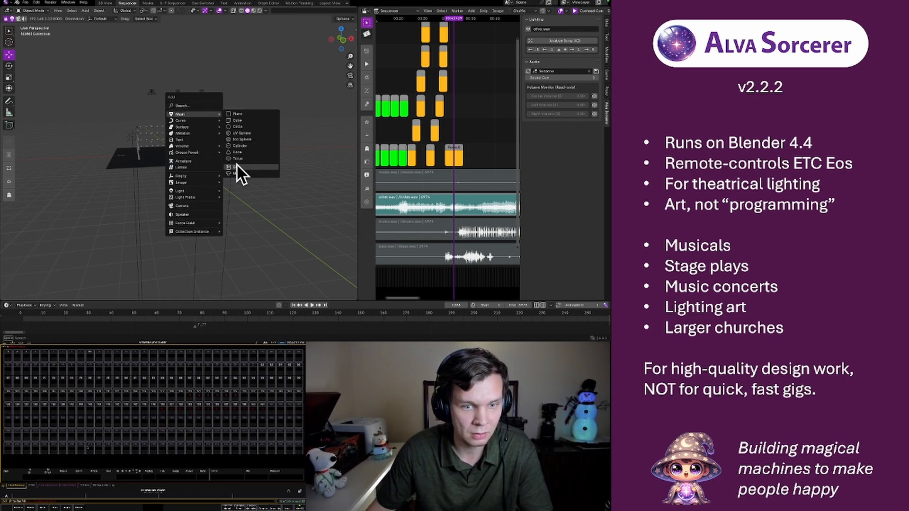
pyautogui.click(236, 172)
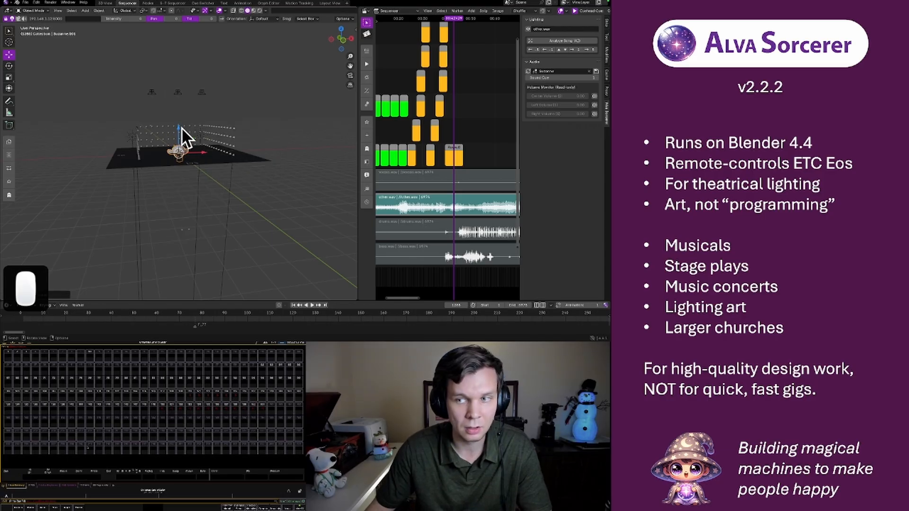
pyautogui.click(544, 72)
pyautogui.scroll(-6, 537, 101)
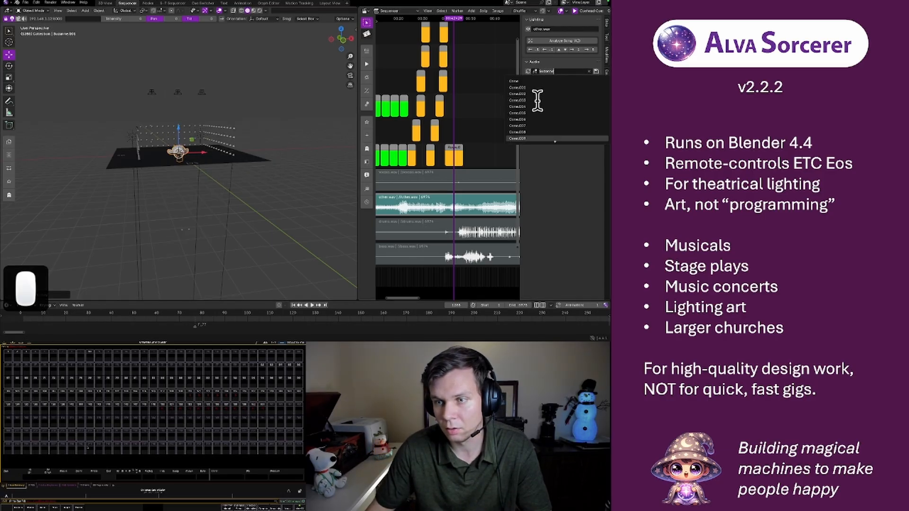
pyautogui.scroll(-4, 536, 101)
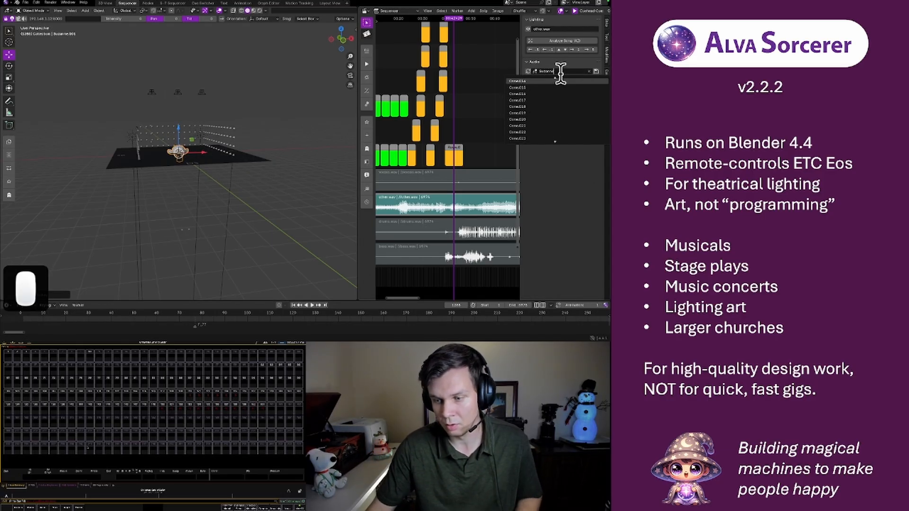
pyautogui.press('Return')
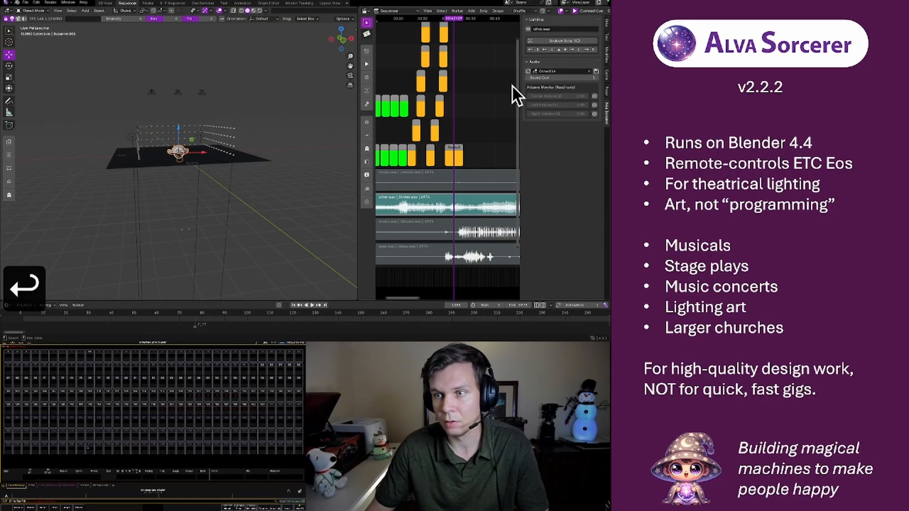
# Clear the other.wav strip's object link, link it to Suzanne.001, and raise the new monkey to speaker height
pyautogui.click(587, 71)
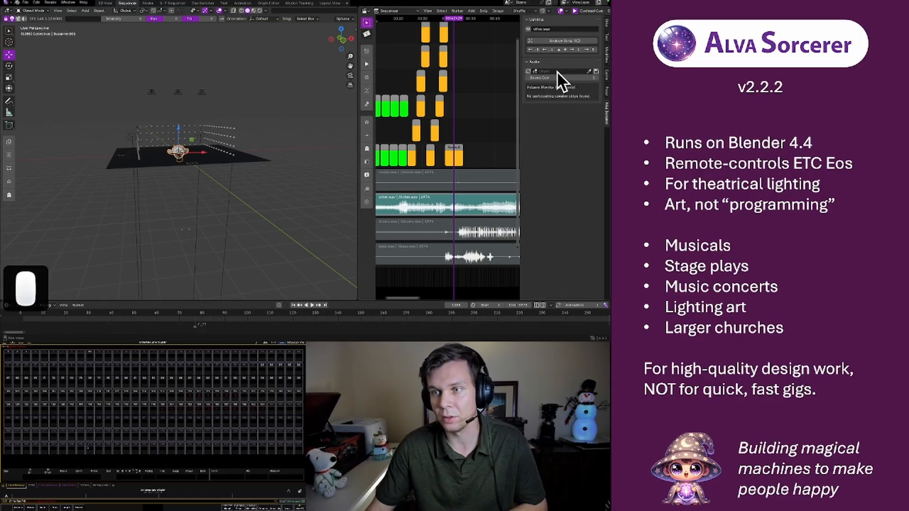
pyautogui.click(556, 71)
pyautogui.write('Suza')
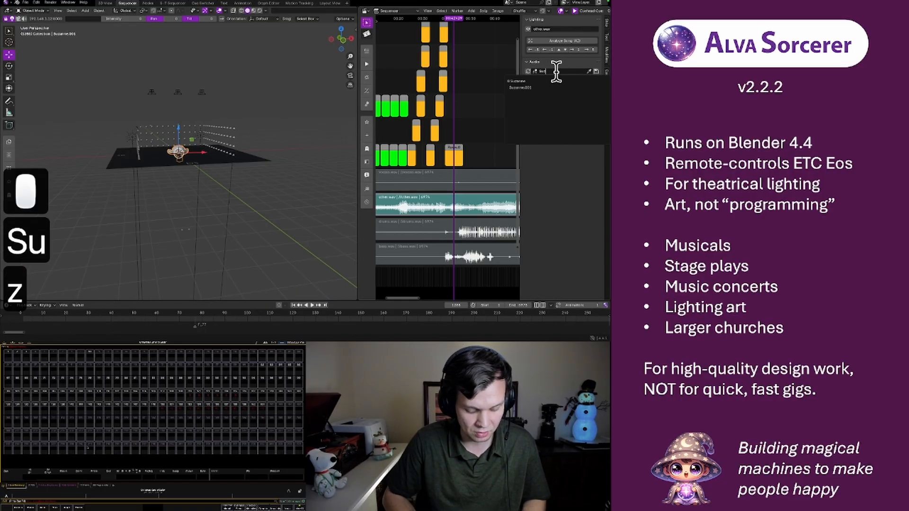
pyautogui.click(536, 88)
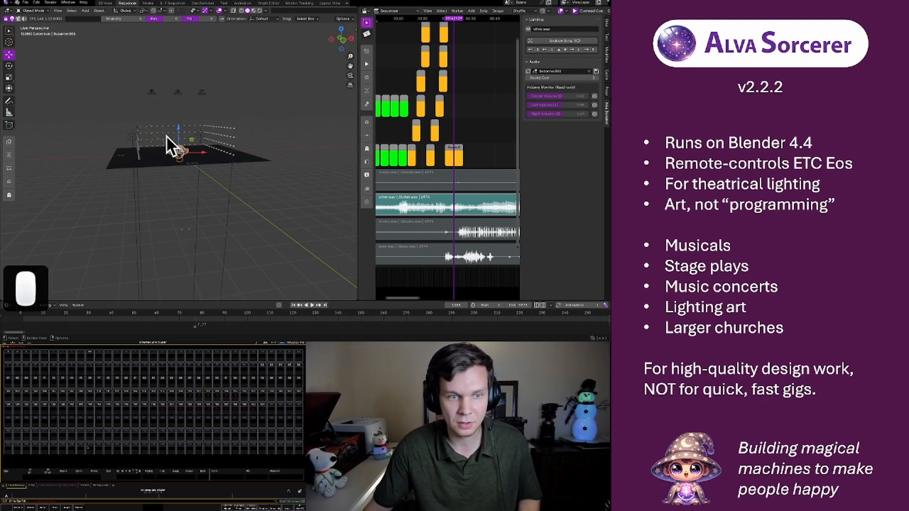
pyautogui.moveTo(178, 126); pyautogui.dragTo(192, 78)
# Move the Left and Right speakers outward along the X axis, away from the monkey
pyautogui.click(153, 93)
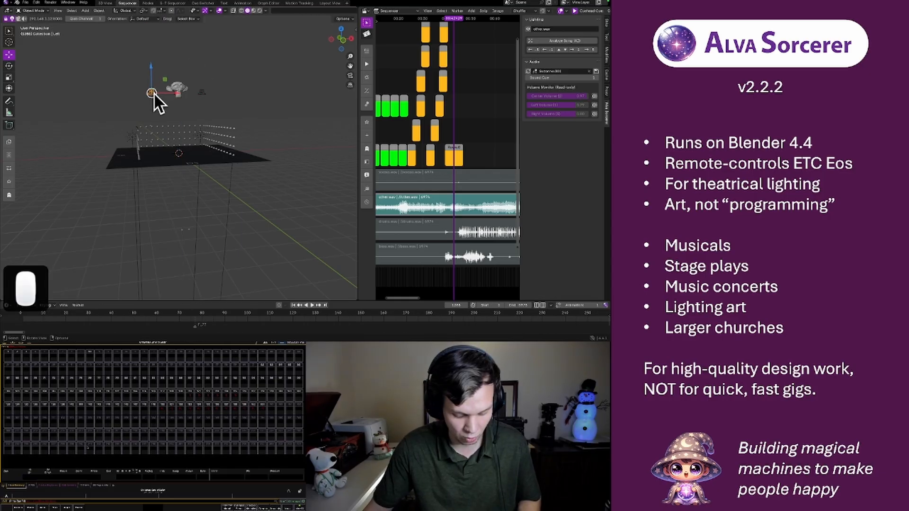
pyautogui.press('g')
pyautogui.press('x')
pyautogui.click(119, 92)
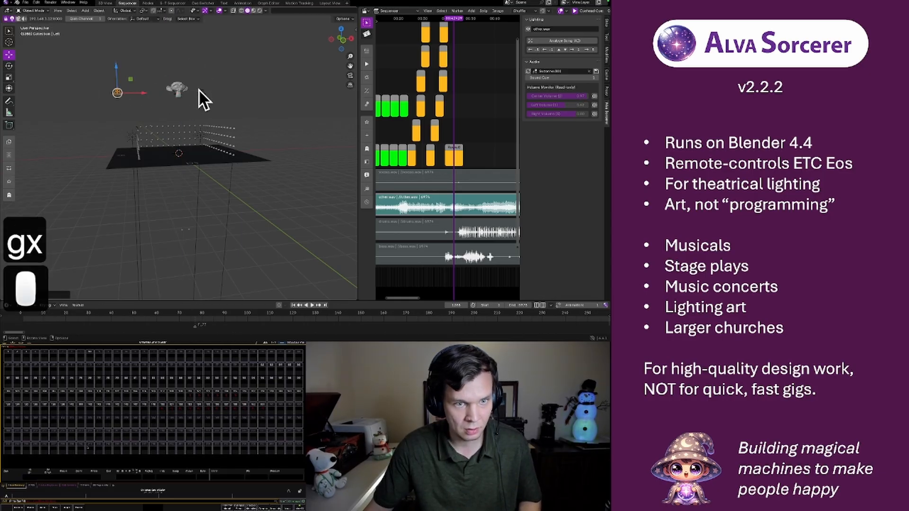
pyautogui.click(199, 89)
pyautogui.press('g')
pyautogui.press('x')
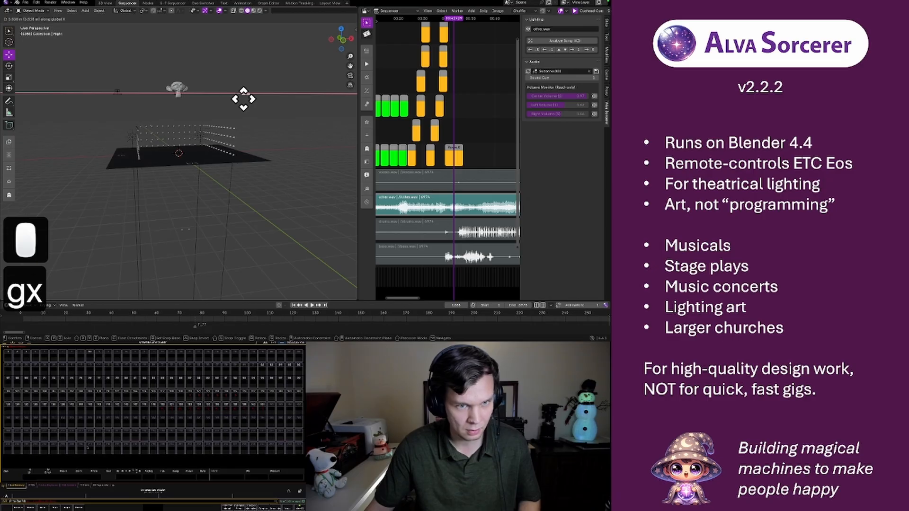
pyautogui.click(243, 99)
# Move the monkey along the X axis toward the Right speaker to test how the sound pans between speakers
pyautogui.click(179, 90)
pyautogui.moveTo(201, 89); pyautogui.dragTo(265, 123)
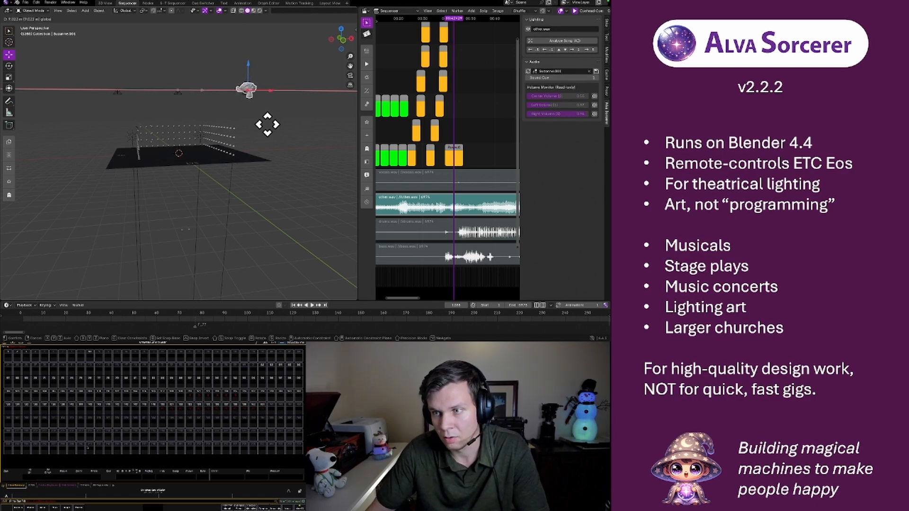
pyautogui.moveTo(269, 125); pyautogui.dragTo(227, 137)
# Duplicate the Center speaker and place the copy away from the original along the Y axis
pyautogui.moveTo(126, 125); pyautogui.dragTo(181, 113, button='middle')
pyautogui.click(201, 95)
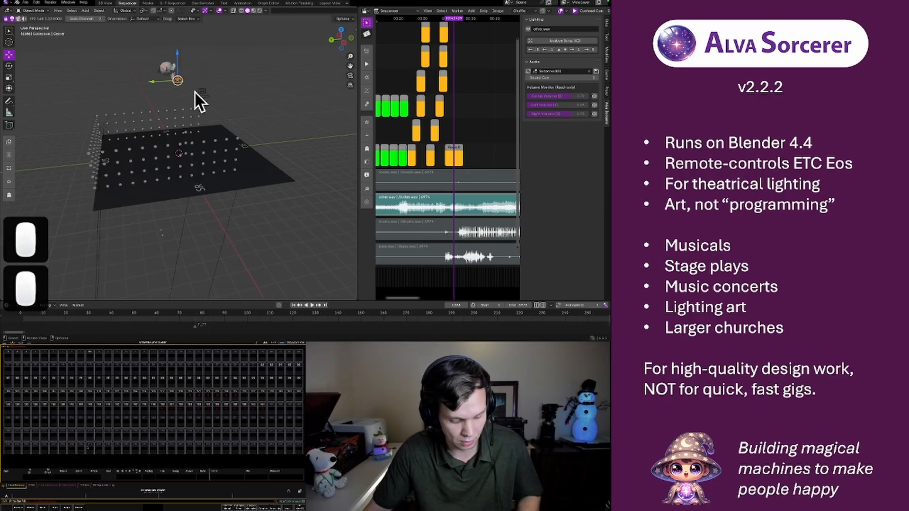
pyautogui.hotkey('shift', 'd')
pyautogui.press('g')
pyautogui.press('y')
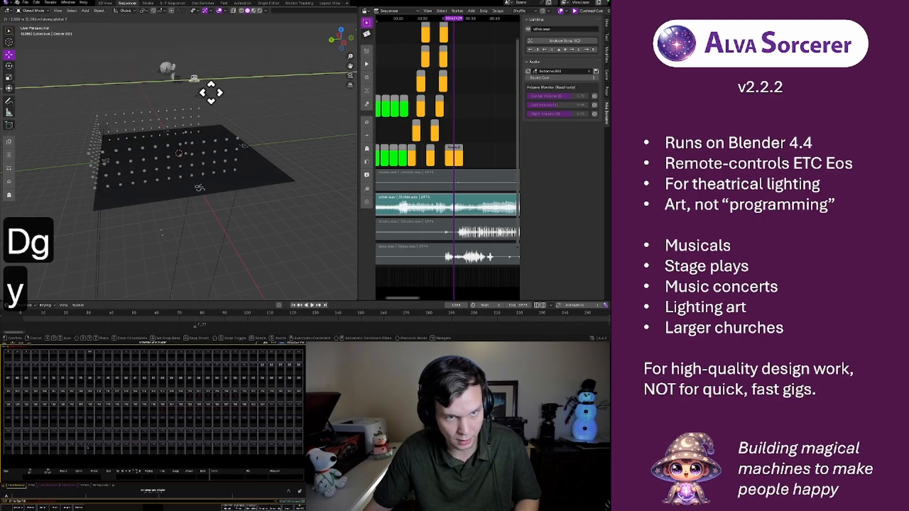
pyautogui.click(245, 88)
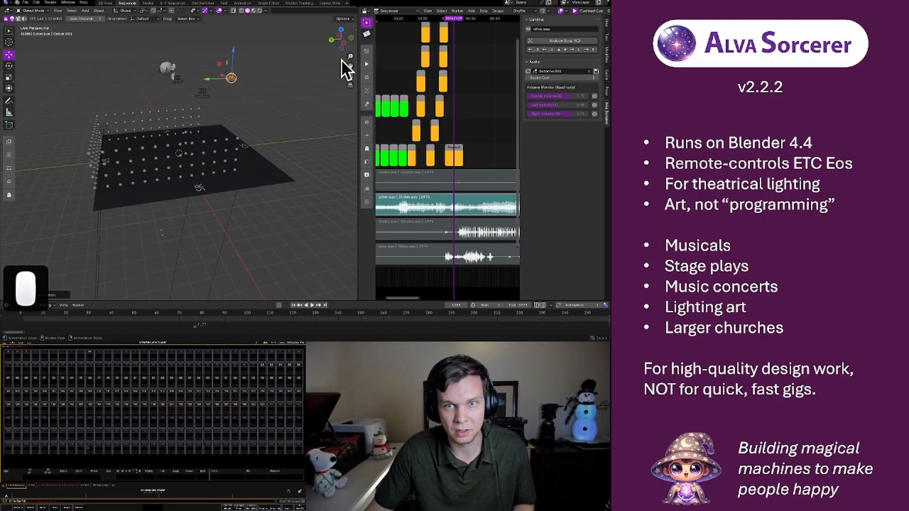
# Rename the duplicated Center speaker as Front in the Layout View workspace and return to the Sequencer workspace
pyautogui.click(329, 2)
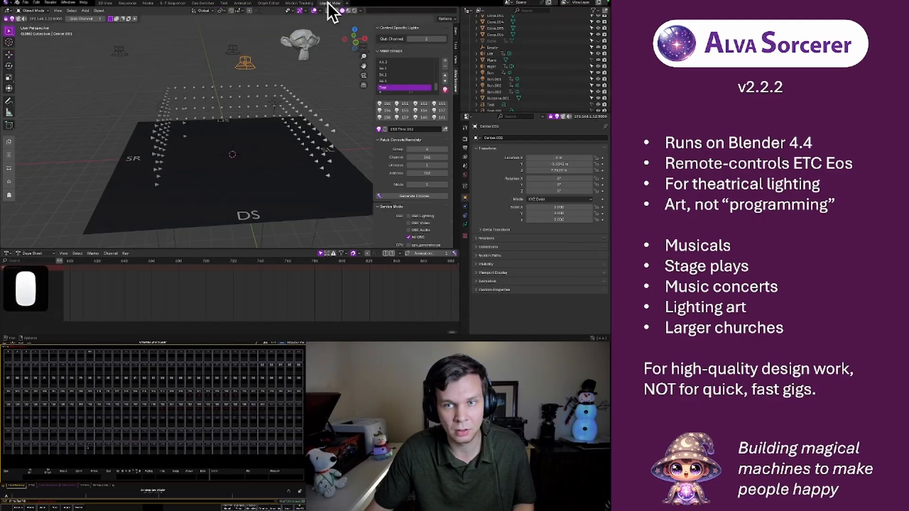
pyautogui.scroll(10, 552, 82)
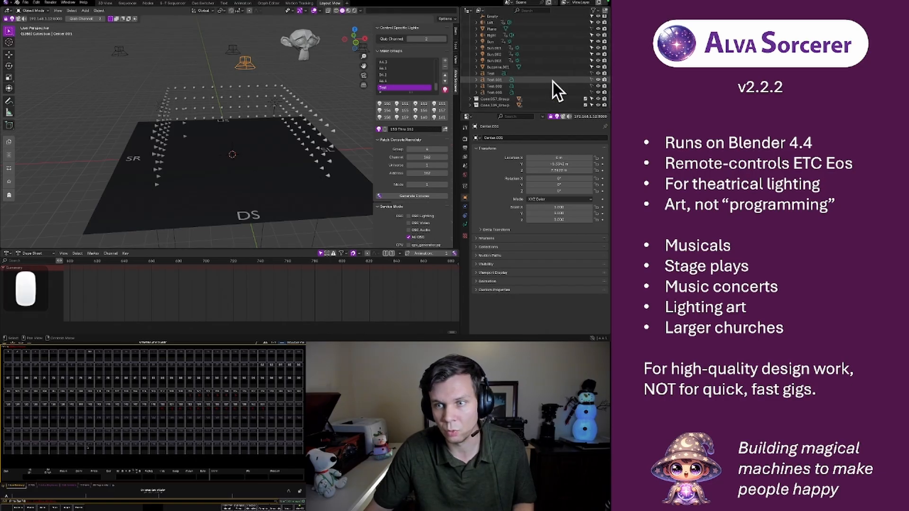
pyautogui.scroll(3, 552, 81)
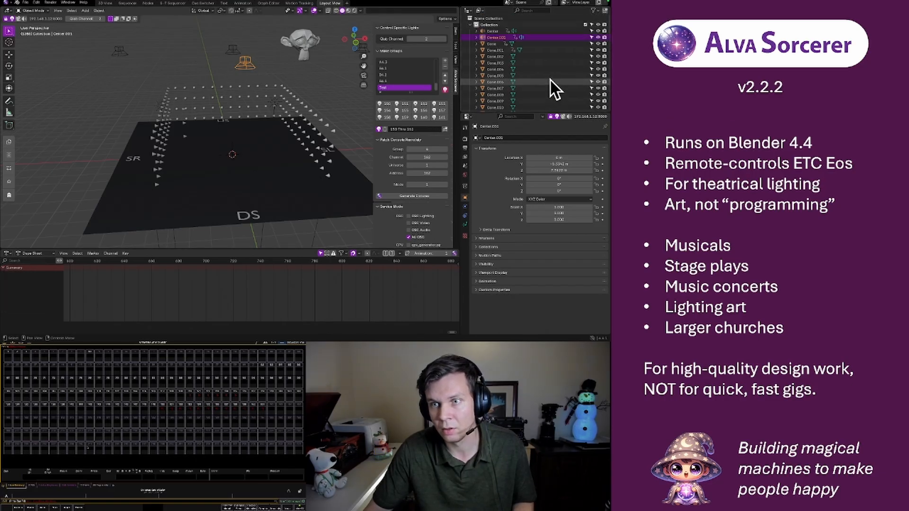
pyautogui.doubleClick(493, 37)
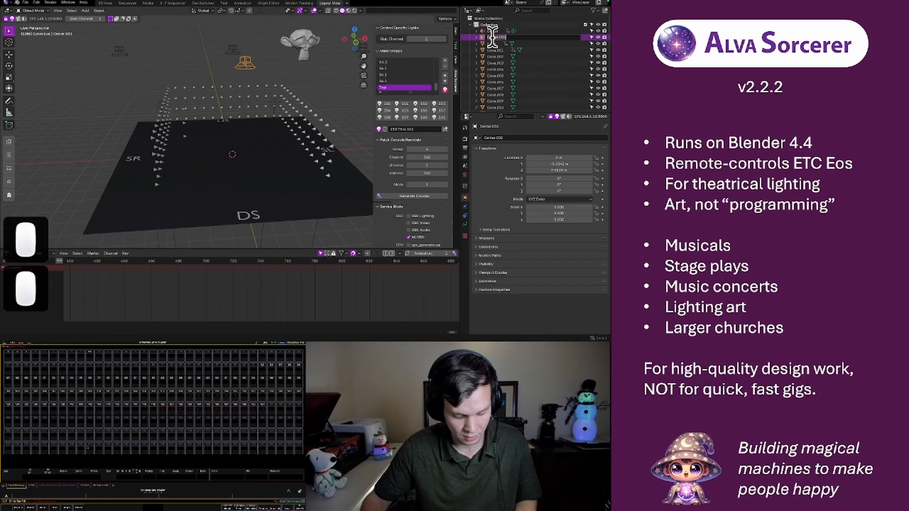
pyautogui.write('Front')
pyautogui.press('Return')
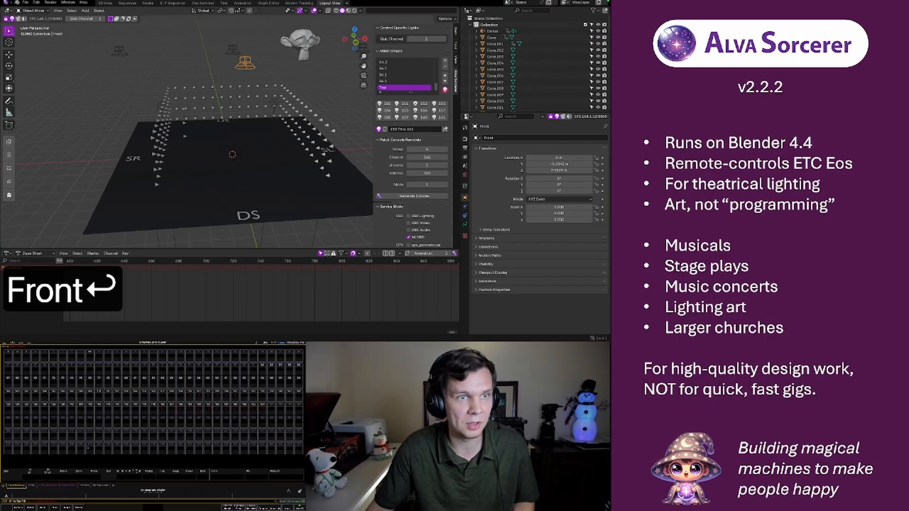
pyautogui.click(105, 3)
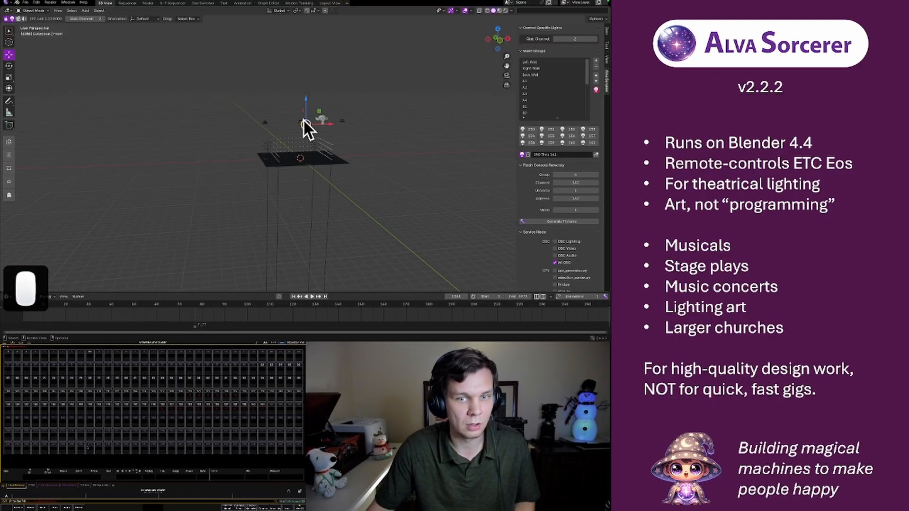
pyautogui.click(127, 3)
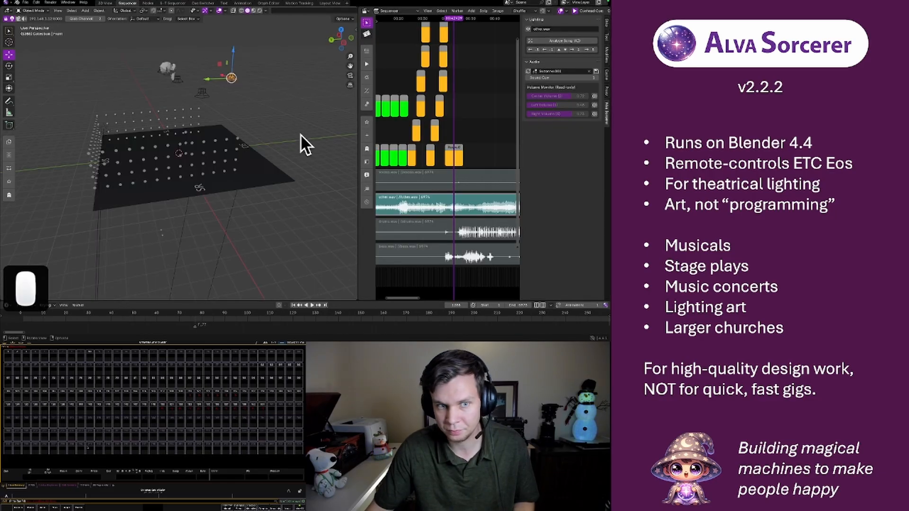
# Refresh the other.wav strip's speaker volumes to include Front and move the monkey between the four speakers
pyautogui.click(529, 71)
pyautogui.moveTo(207, 116); pyautogui.dragTo(187, 86, button='middle')
pyautogui.click(187, 76)
pyautogui.moveTo(152, 72); pyautogui.dragTo(205, 95)
pyautogui.moveTo(286, 101); pyautogui.dragTo(268, 138, button='middle')
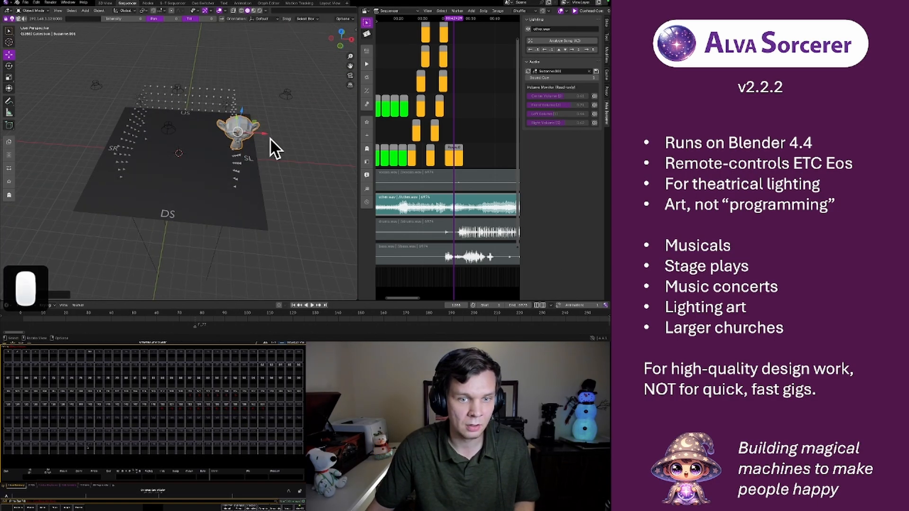
pyautogui.moveTo(264, 134)
pyautogui.mouseDown()
pyautogui.moveTo(197, 136)
pyautogui.moveTo(254, 134)
pyautogui.mouseUp()
# Scale the monkey down to about 0.12 and move it along the X axis toward the opposite side
pyautogui.press('s')
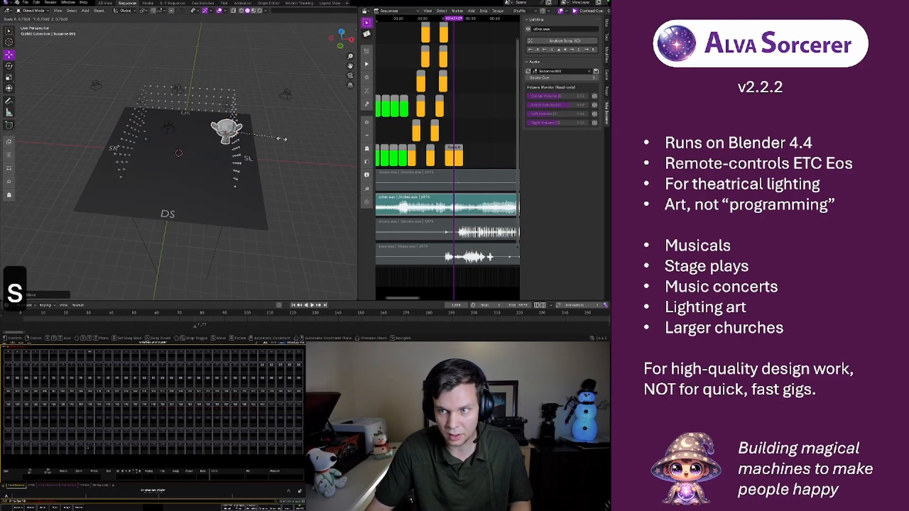
pyautogui.click(229, 132)
pyautogui.moveTo(209, 170); pyautogui.dragTo(213, 141, button='middle')
pyautogui.moveTo(250, 61); pyautogui.dragTo(137, 75)
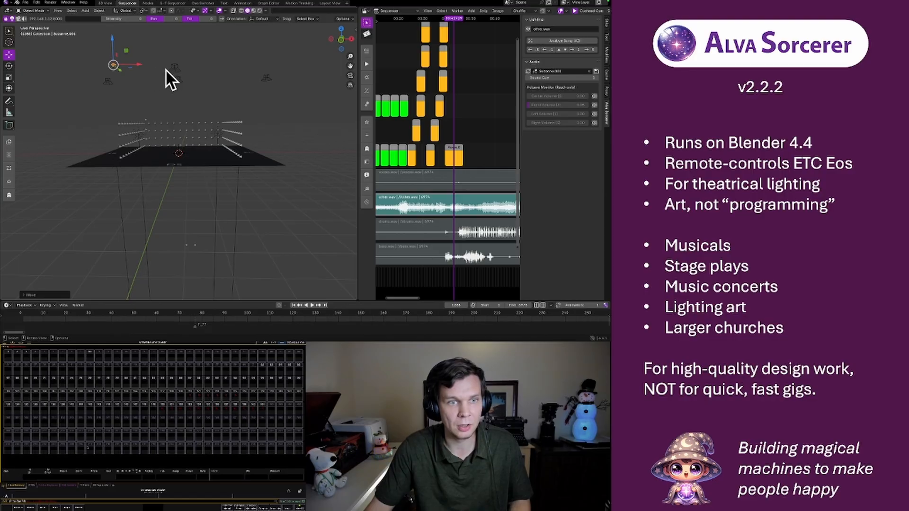
# Scale the Front speaker up to about four times its size
pyautogui.click(174, 70)
pyautogui.press('s')
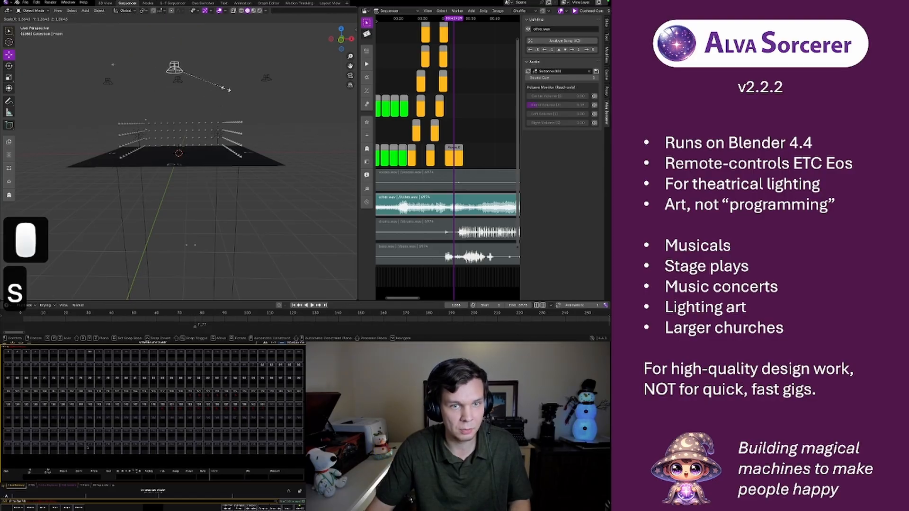
pyautogui.click(322, 136)
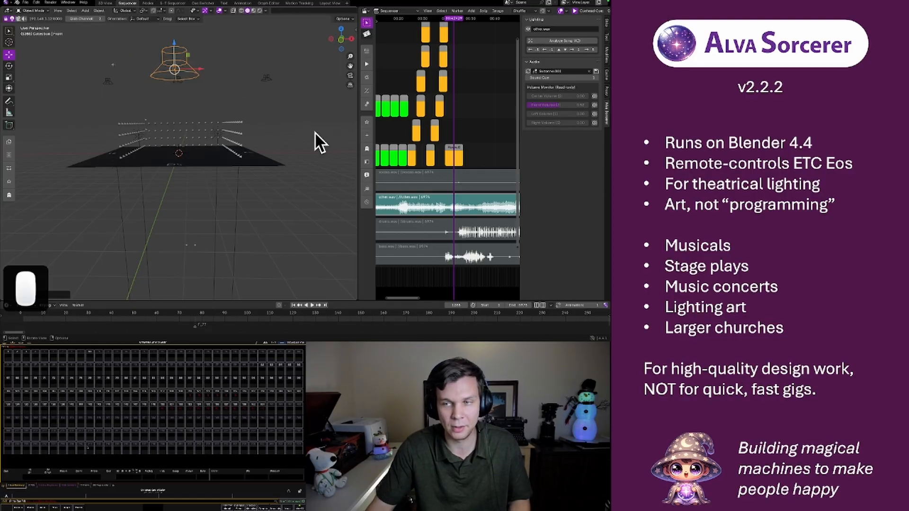
# Move the small monkey along the X axis to the other side of the enlarged Front speaker
pyautogui.click(109, 64)
pyautogui.moveTo(137, 66); pyautogui.dragTo(251, 92)
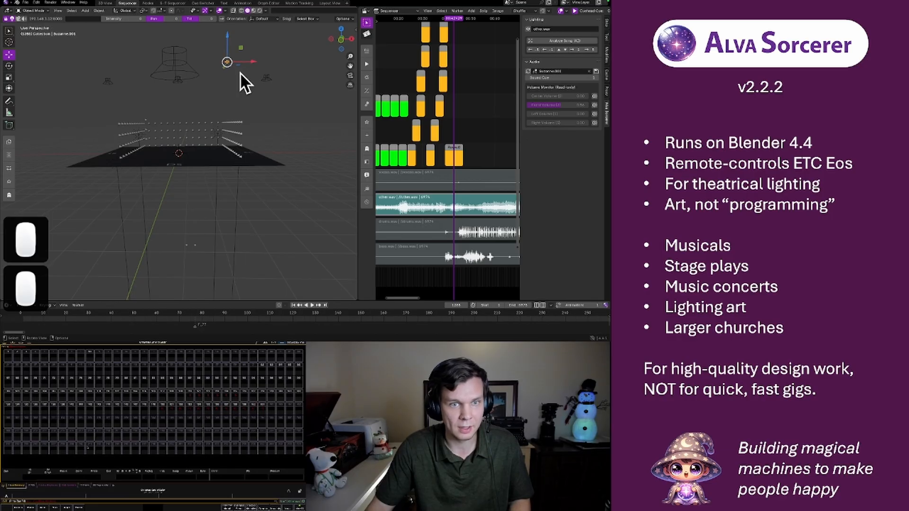
pyautogui.moveTo(223, 81); pyautogui.dragTo(221, 108, button='middle')
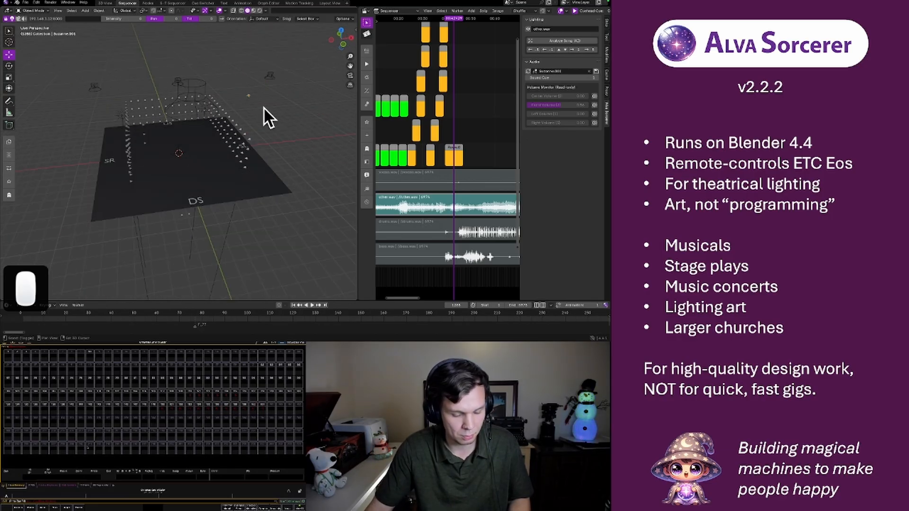
# Add a mesh cube at the stage center and scale it along the X axis into a long box
pyautogui.hotkey('shift', 'a')
pyautogui.moveTo(252, 109)
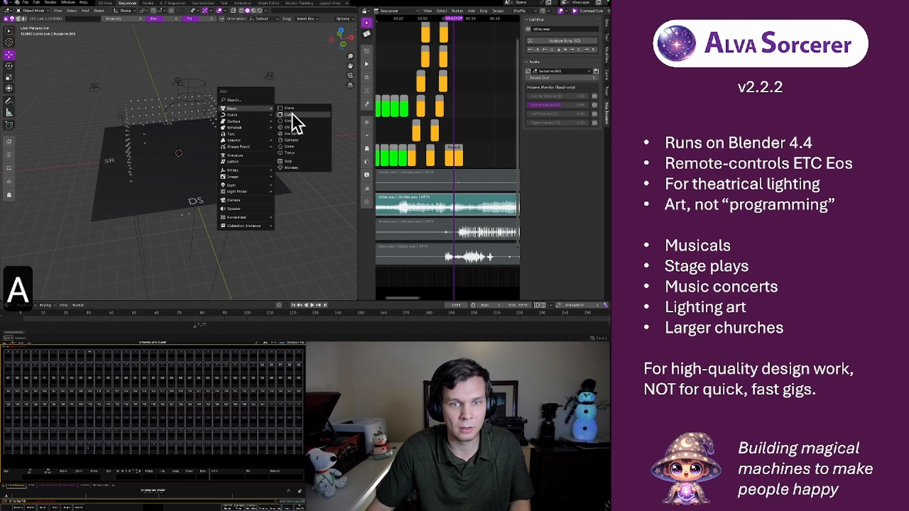
pyautogui.click(291, 115)
pyautogui.click(11, 77)
pyautogui.moveTo(200, 152); pyautogui.dragTo(255, 152)
pyautogui.press('Tab')
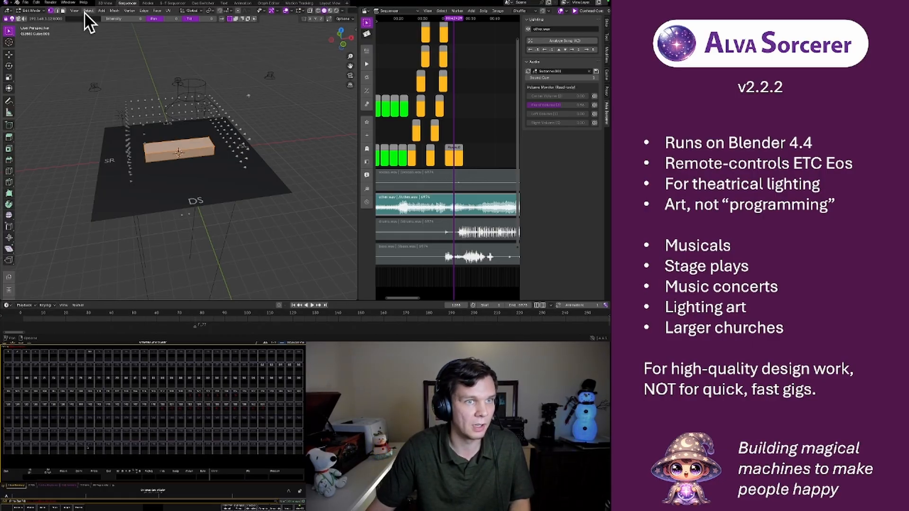
pyautogui.click(115, 10)
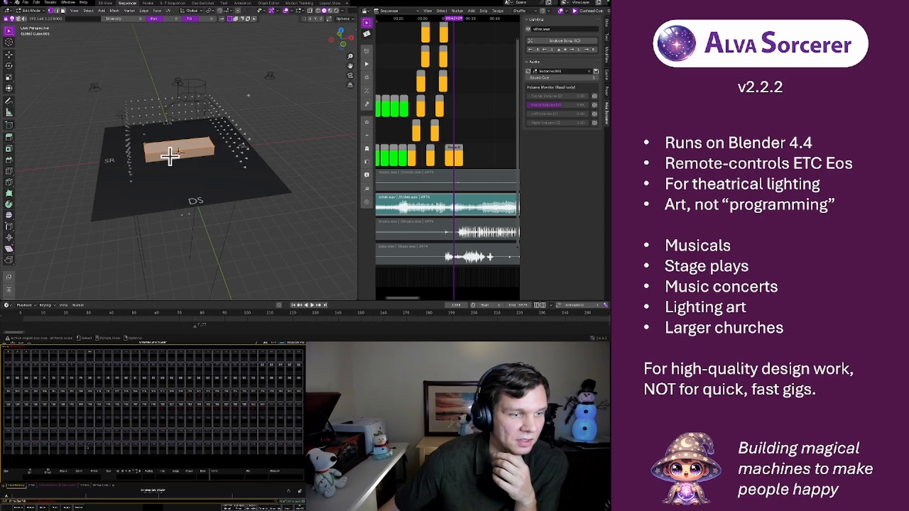
pyautogui.press('s')
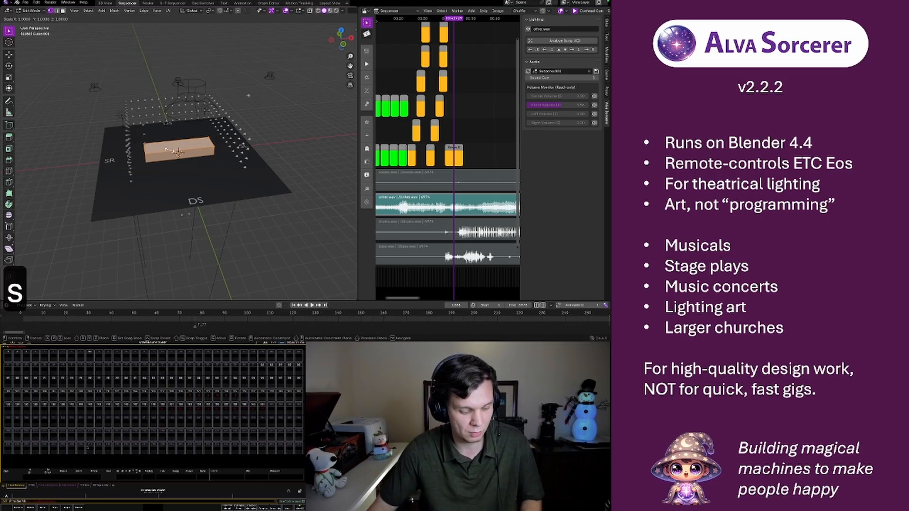
pyautogui.press('Escape')
pyautogui.press('Escape')
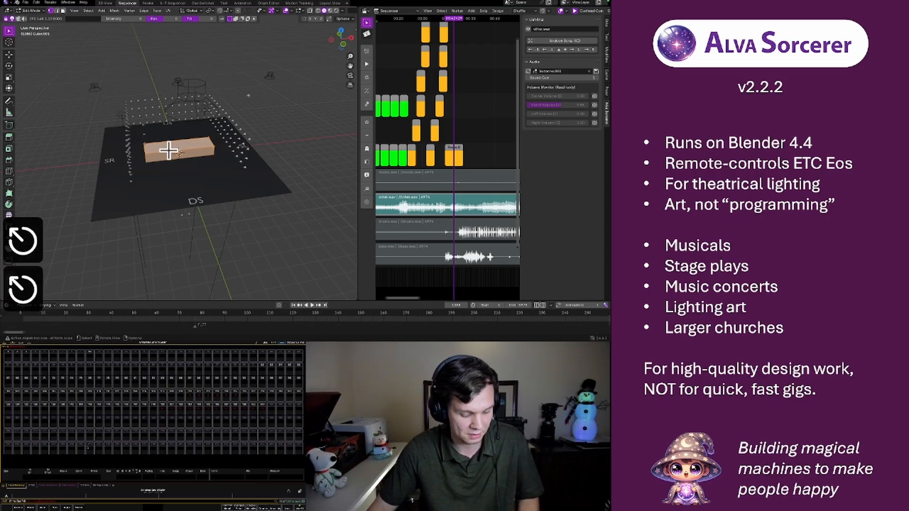
pyautogui.press('Tab')
pyautogui.moveTo(212, 142)
pyautogui.mouseDown(button='middle')
pyautogui.moveTo(232, 161)
pyautogui.moveTo(221, 169)
pyautogui.moveTo(198, 141)
pyautogui.mouseUp(button='middle')
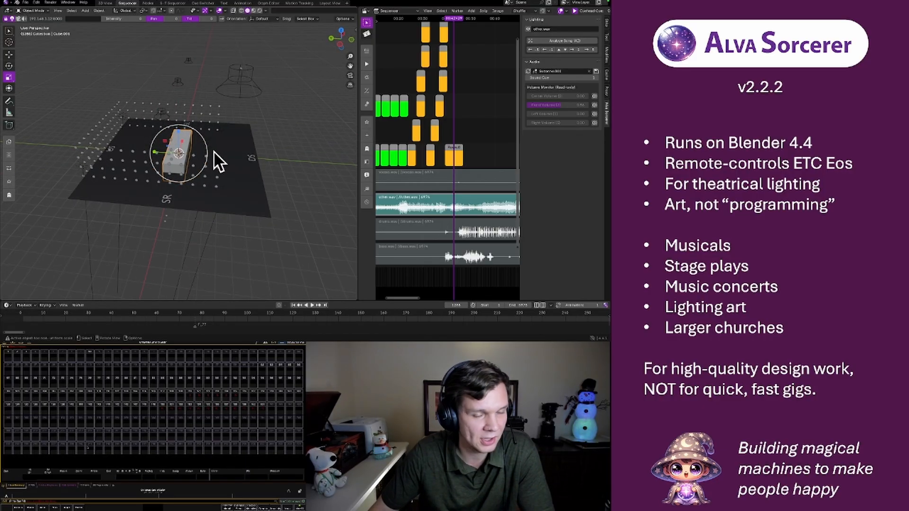
pyautogui.moveTo(192, 147); pyautogui.dragTo(210, 130, button='middle')
# Try to subdivide the box's mesh in Edit Mode with vertex selection
pyautogui.press('Tab')
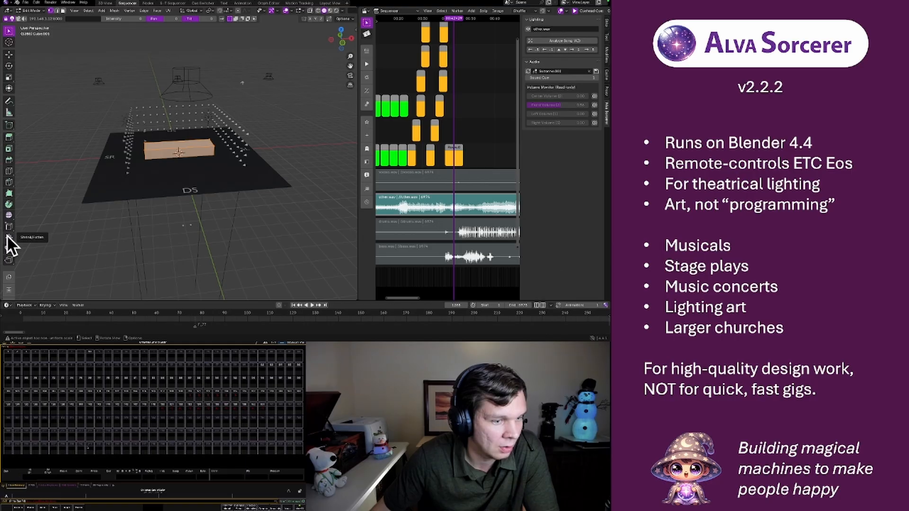
pyautogui.click(164, 149)
pyautogui.rightClick(165, 147)
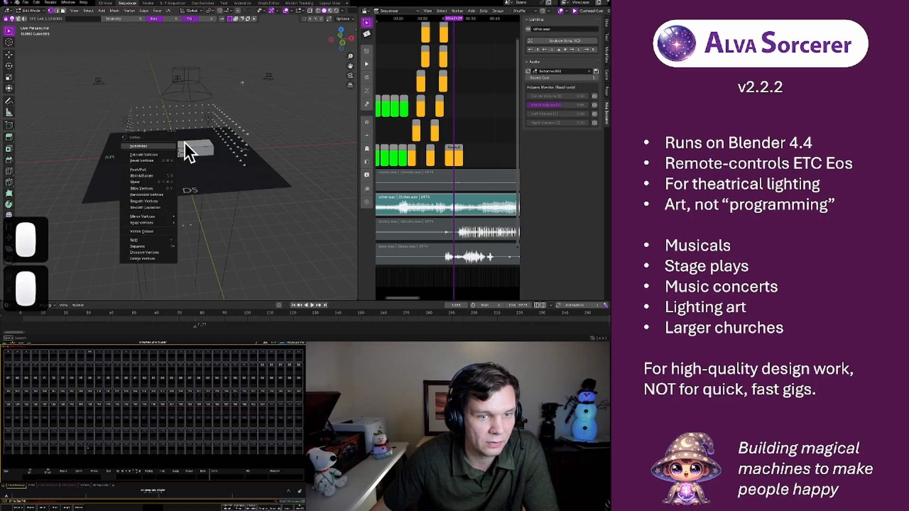
pyautogui.click(152, 146)
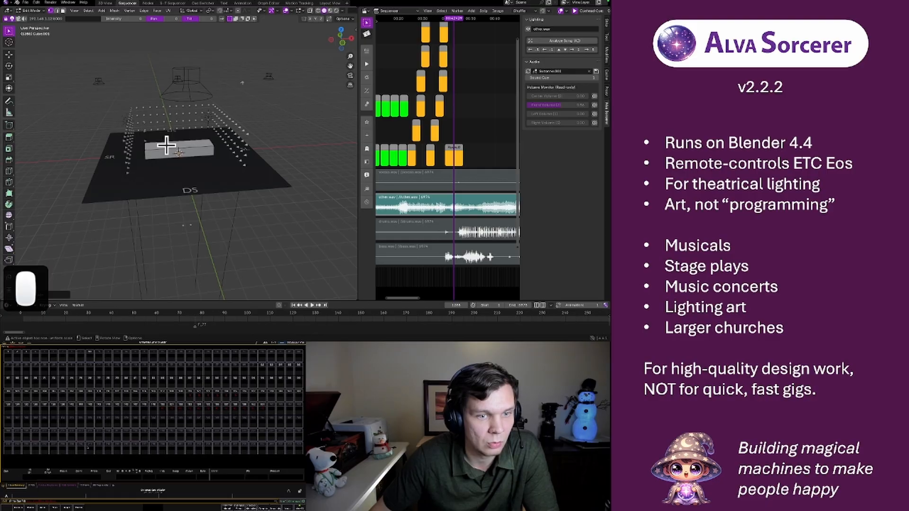
pyautogui.rightClick(166, 145)
pyautogui.click(176, 142)
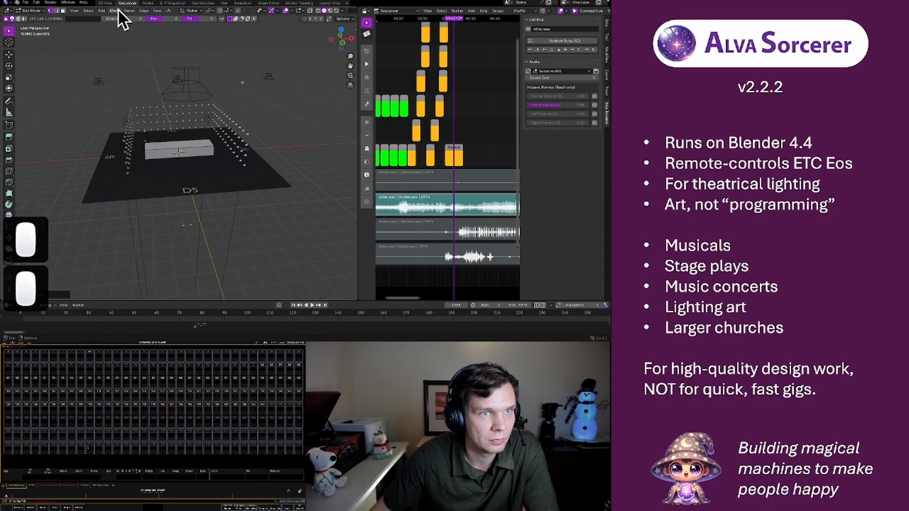
# Subdivide the box's upper face using face selection and return to Object Mode
pyautogui.click(63, 11)
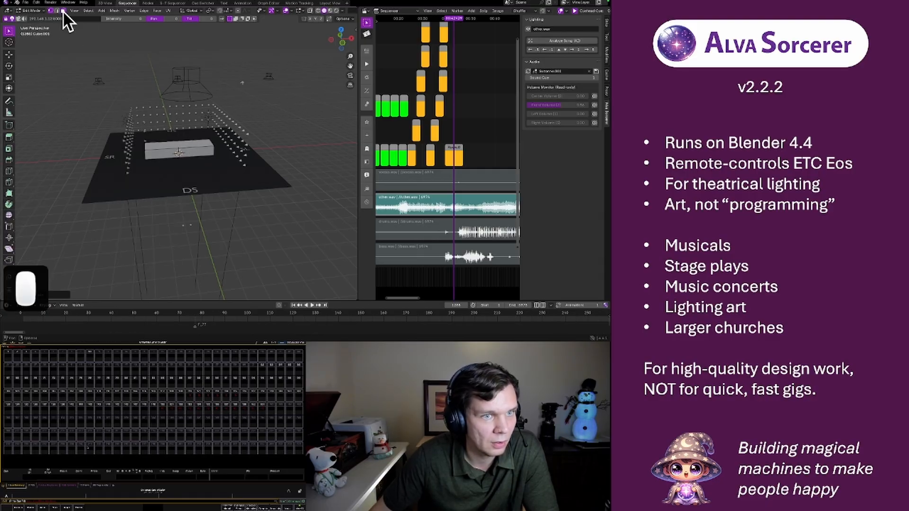
pyautogui.rightClick(166, 146)
pyautogui.click(178, 141)
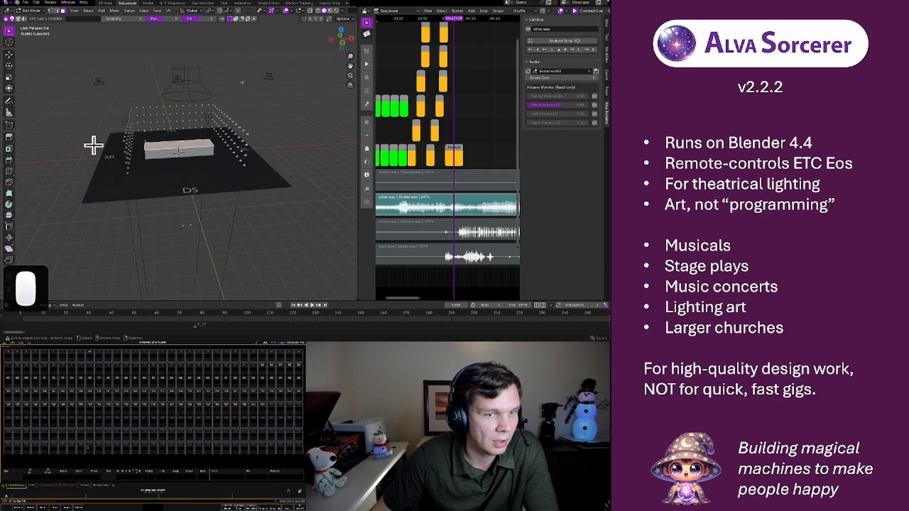
pyautogui.rightClick(168, 146)
pyautogui.click(161, 154)
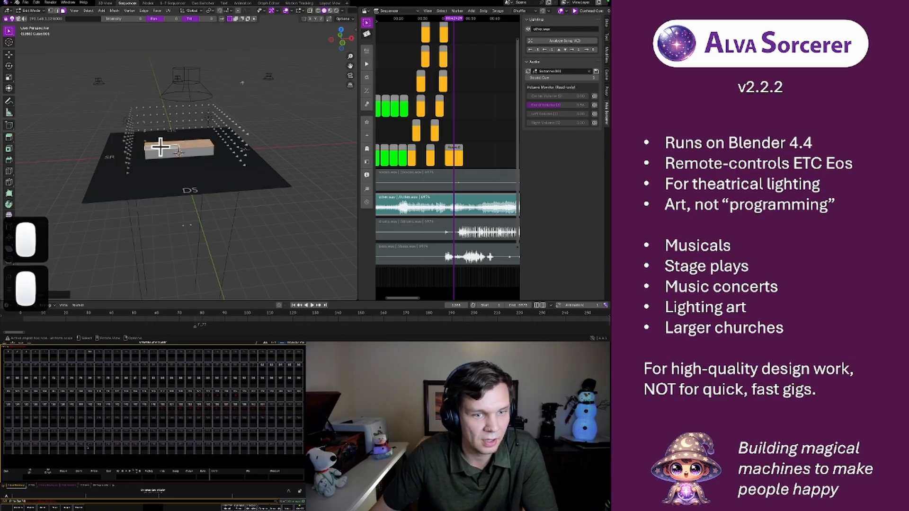
pyautogui.click(195, 159)
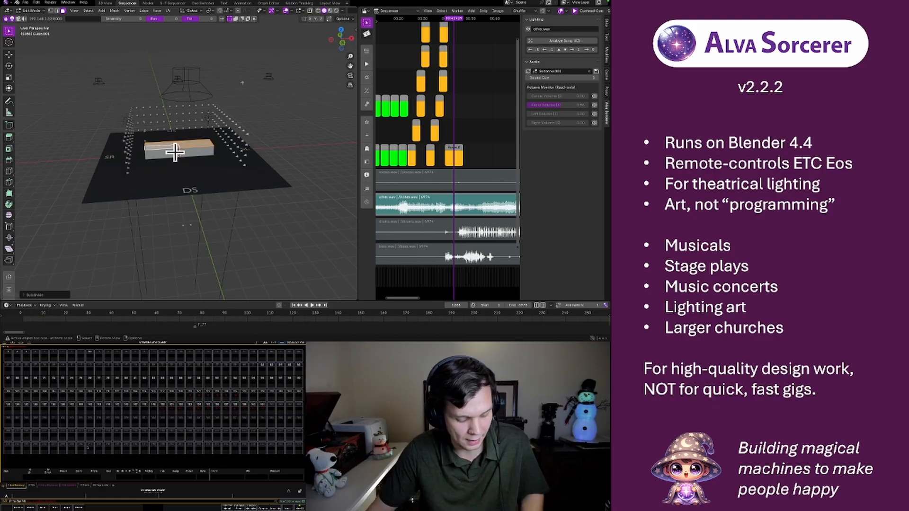
pyautogui.press('Tab')
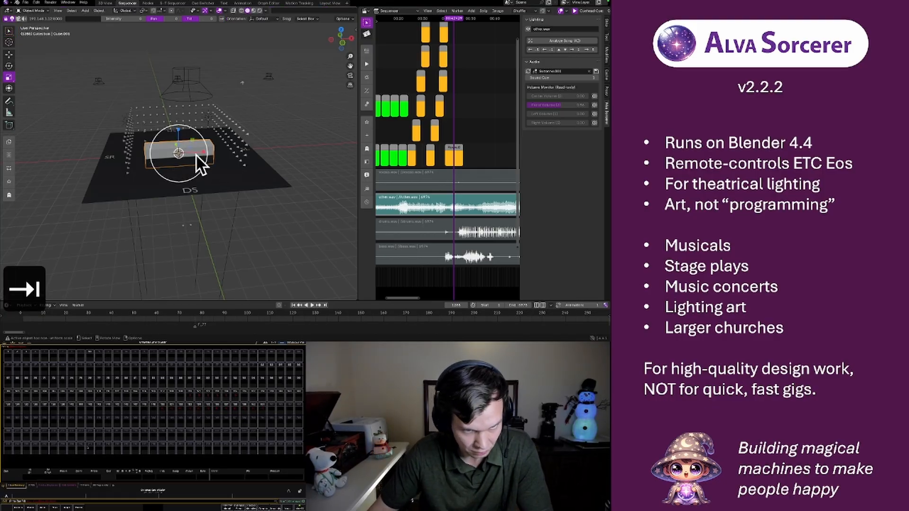
# Raise the box along the Z axis to speaker height
pyautogui.moveTo(176, 194); pyautogui.dragTo(298, 203, button='middle')
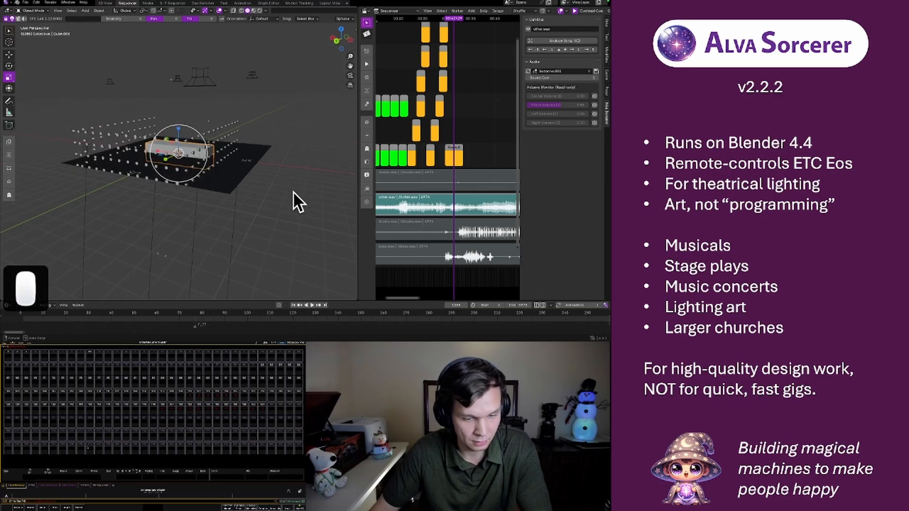
pyautogui.click(9, 55)
pyautogui.moveTo(181, 132); pyautogui.dragTo(188, 47)
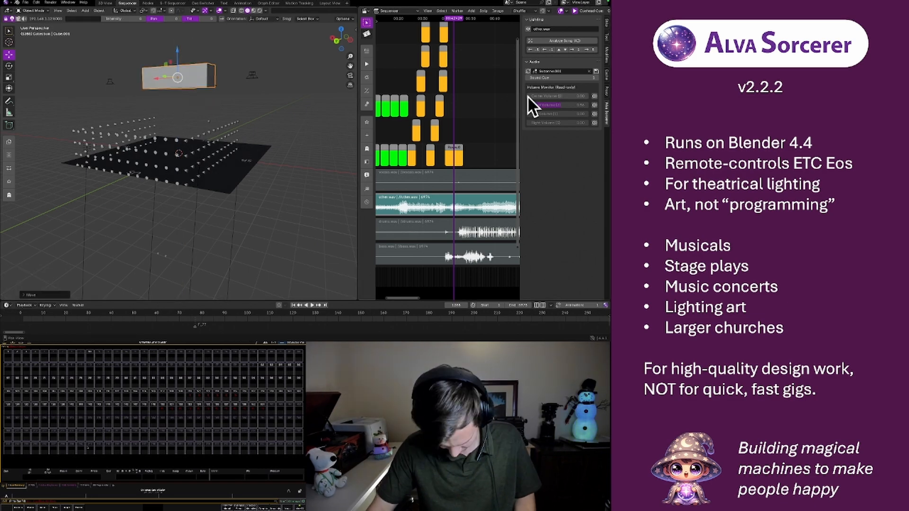
# Assign the box Cube.001 as the sound strip's linked audio object, finding it by filtering for "cube"
pyautogui.click(556, 71)
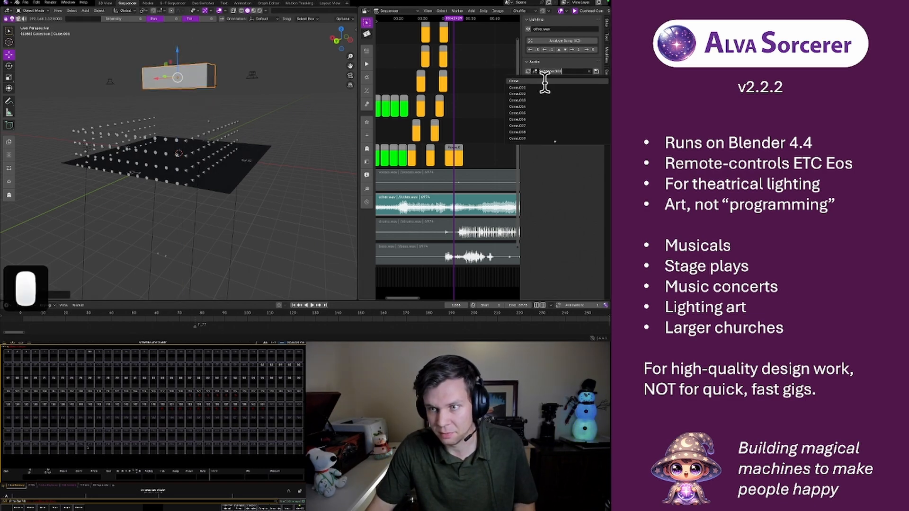
pyautogui.scroll(-17, 543, 83)
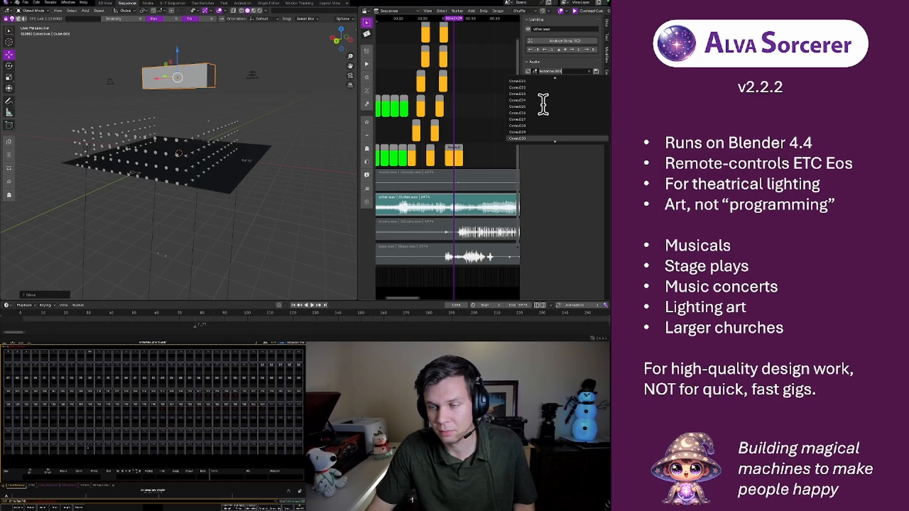
pyautogui.scroll(11, 543, 103)
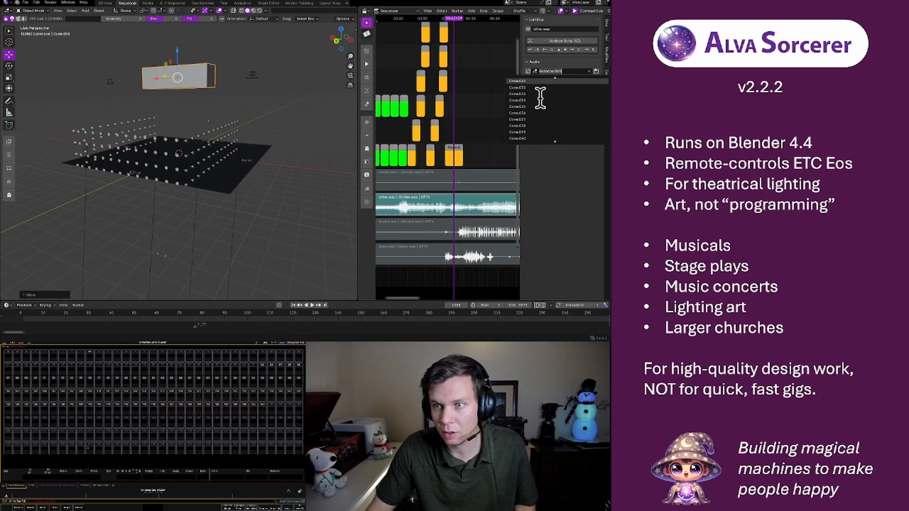
pyautogui.press('BackSpace')
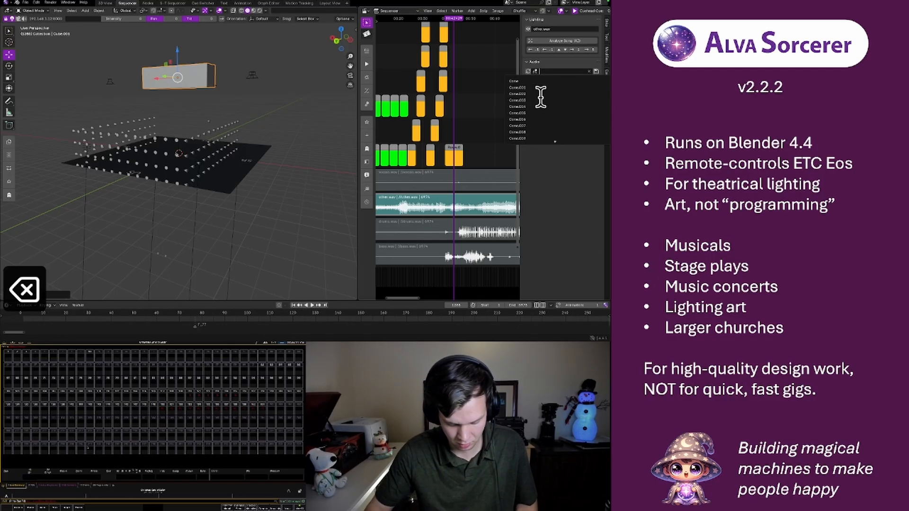
pyautogui.write('cube')
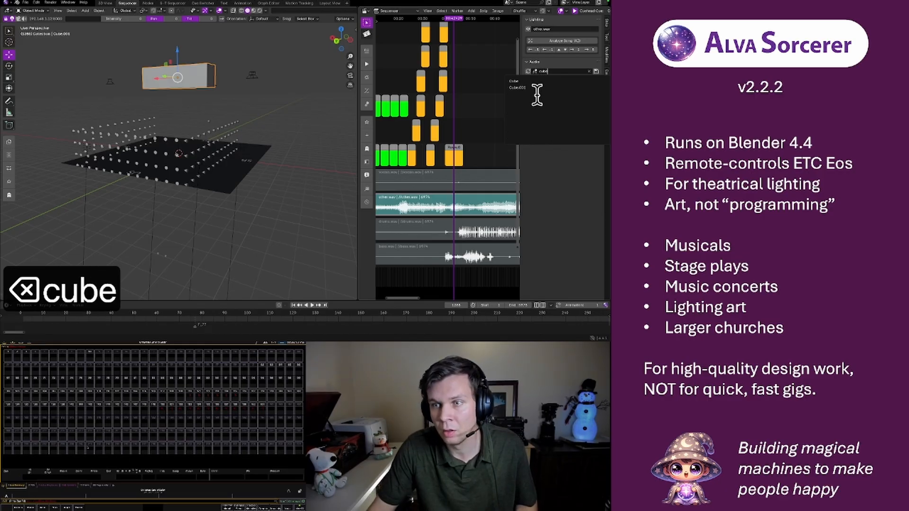
pyautogui.click(531, 88)
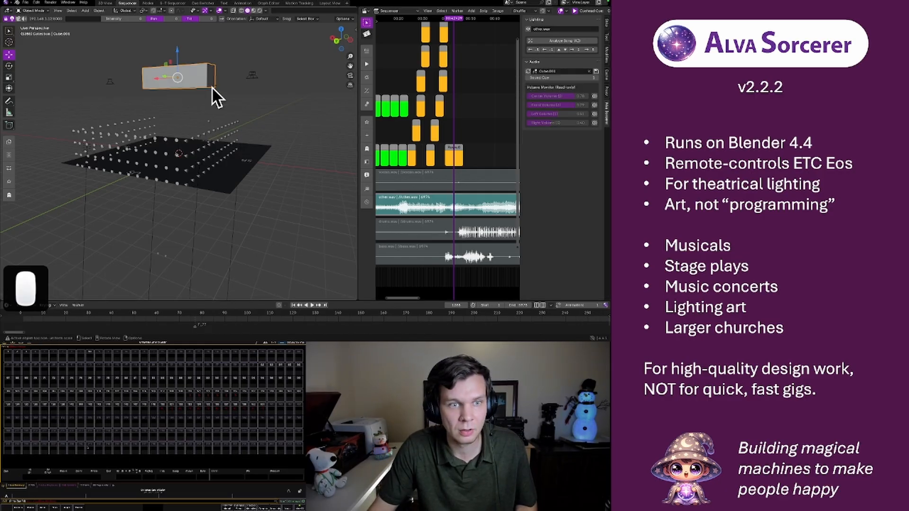
# Nudge the box sideways above the stage and try to keyframe its transform
pyautogui.moveTo(203, 99); pyautogui.dragTo(110, 97, button='middle')
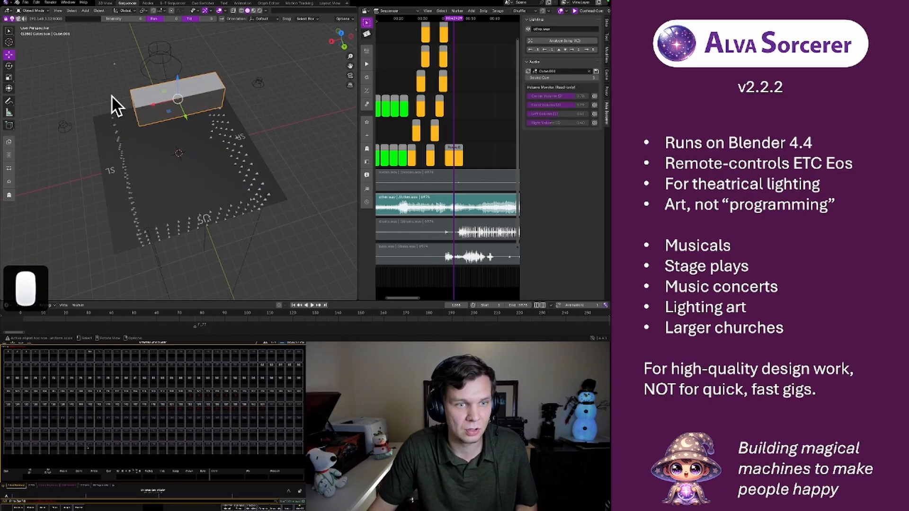
pyautogui.moveTo(151, 105)
pyautogui.mouseDown()
pyautogui.moveTo(80, 119)
pyautogui.moveTo(183, 106)
pyautogui.moveTo(148, 105)
pyautogui.moveTo(172, 112)
pyautogui.moveTo(153, 110)
pyautogui.moveTo(158, 105)
pyautogui.mouseUp()
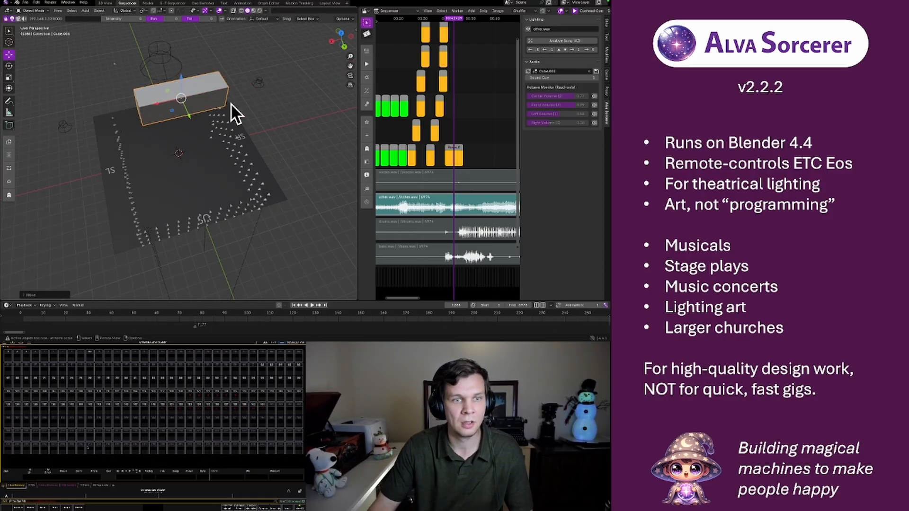
pyautogui.moveTo(155, 105); pyautogui.dragTo(137, 102)
pyautogui.moveTo(111, 150); pyautogui.dragTo(204, 118, button='middle')
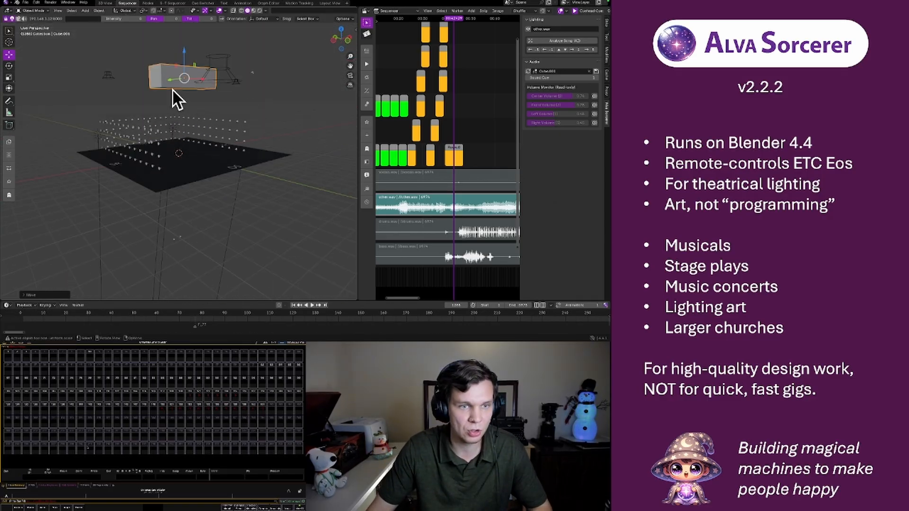
pyautogui.moveTo(166, 91)
pyautogui.mouseDown(button='middle')
pyautogui.moveTo(191, 91)
pyautogui.moveTo(197, 119)
pyautogui.moveTo(263, 129)
pyautogui.moveTo(249, 52)
pyautogui.moveTo(166, 81)
pyautogui.mouseUp(button='middle')
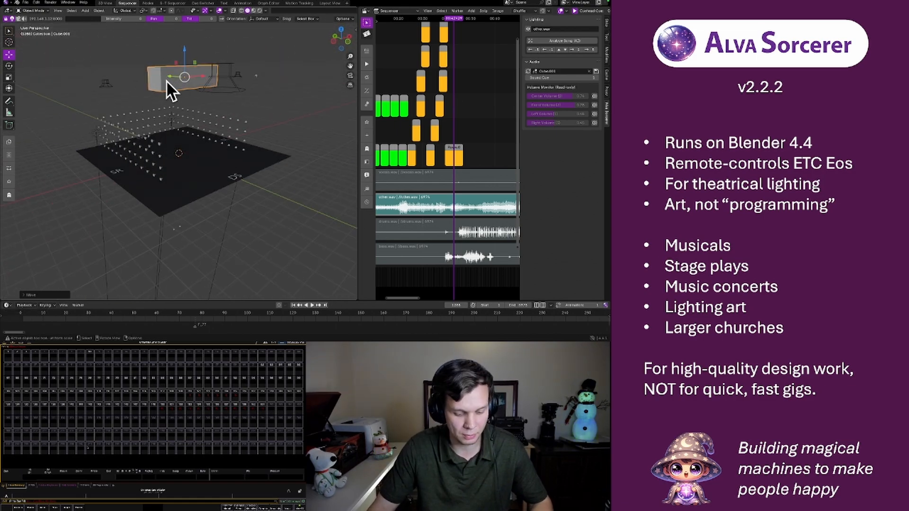
pyautogui.press('i')
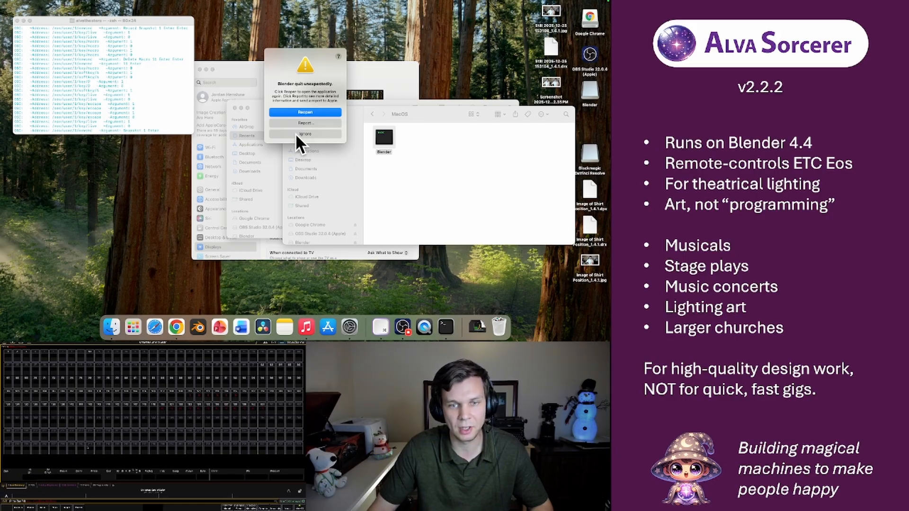
# Reopen Blender after the crash, load Christmas Carol of Bells.blend and show the stage in the 3D View workspace
pyautogui.click(302, 112)
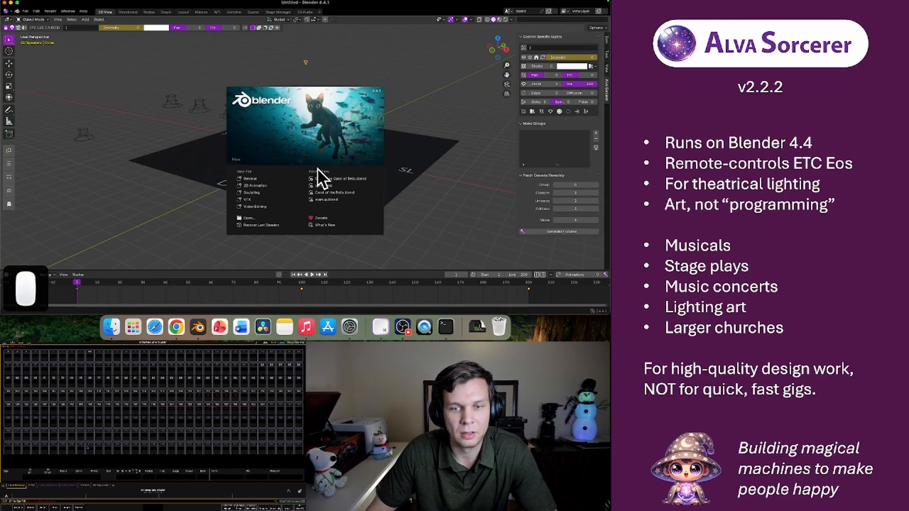
pyautogui.click(323, 178)
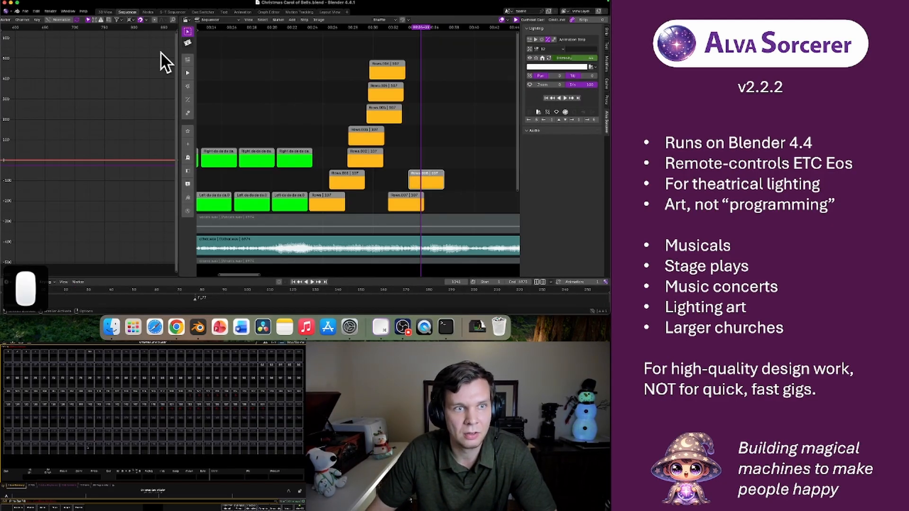
pyautogui.click(105, 12)
pyautogui.scroll(-5, 256, 149)
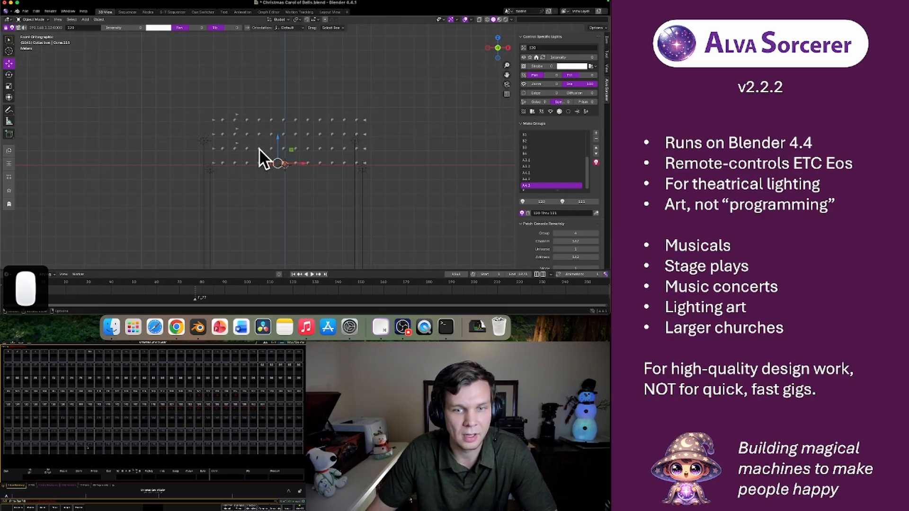
pyautogui.scroll(8, 258, 149)
pyautogui.scroll(-5, 260, 147)
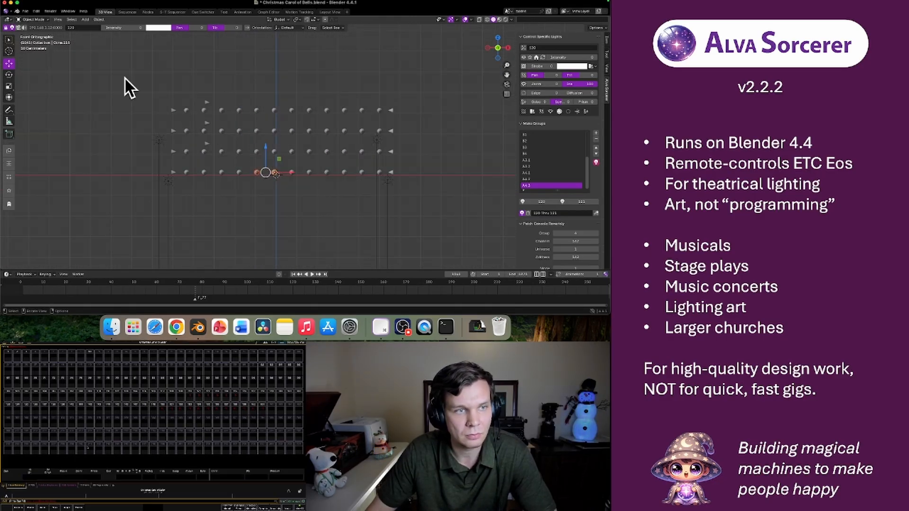
# Recover the most recent autosave of the Christmas Carol of Bells project
pyautogui.click(26, 11)
pyautogui.moveTo(50, 44)
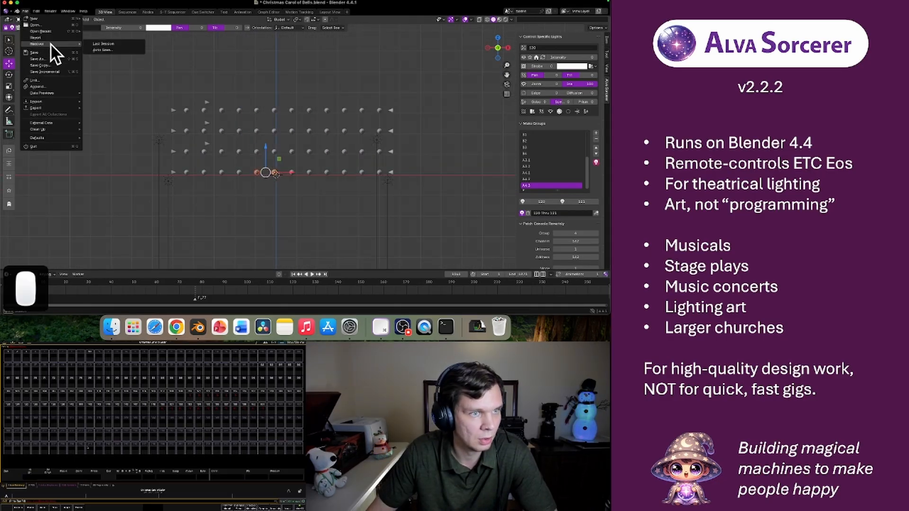
pyautogui.click(97, 50)
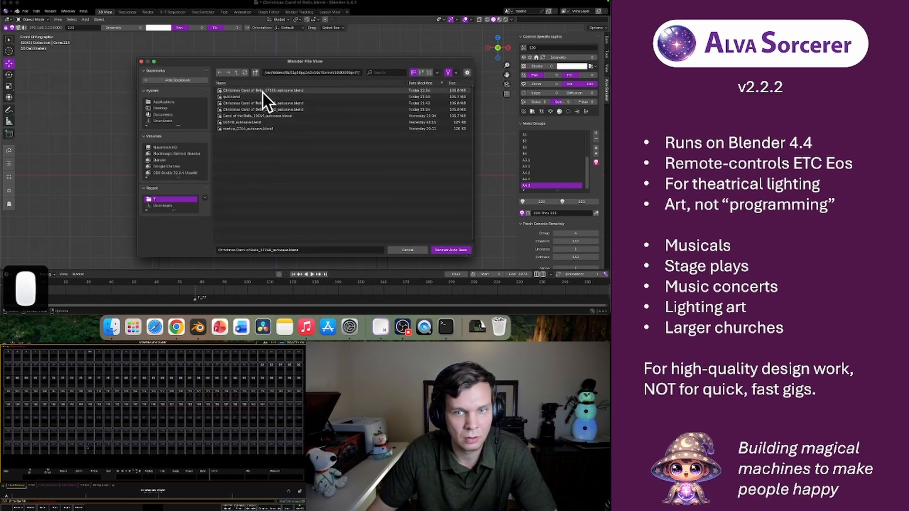
pyautogui.click(347, 90)
pyautogui.click(449, 249)
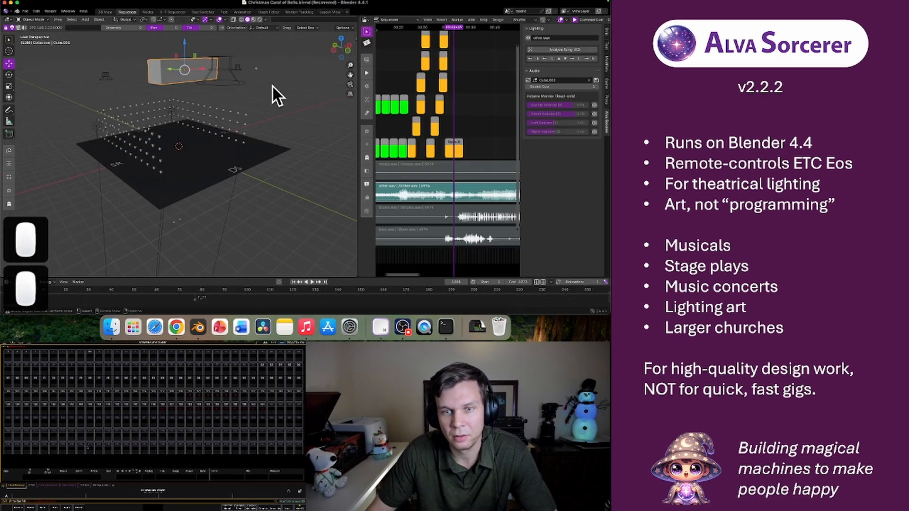
# Animate the box moving from above the stage to beyond the downstage edge, with transform keyframes at two points in the sequence
pyautogui.moveTo(159, 77); pyautogui.dragTo(263, 75, button='middle')
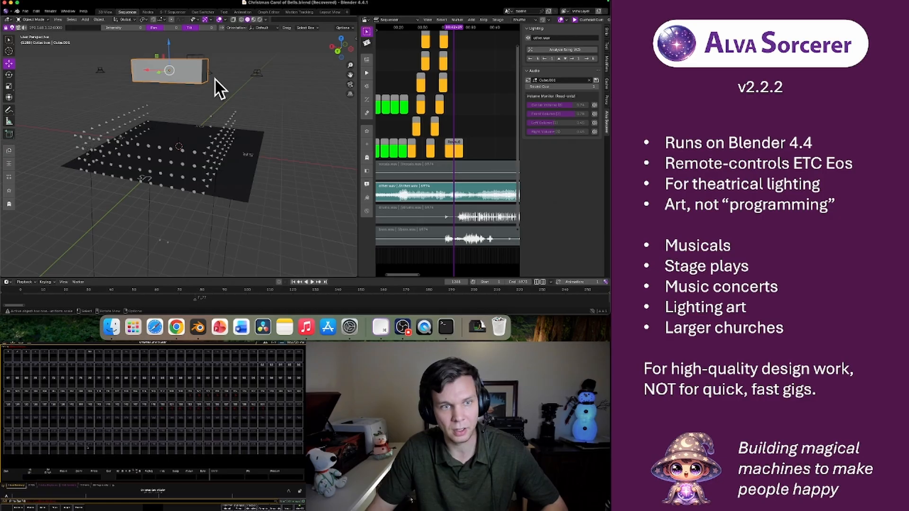
pyautogui.press('i')
pyautogui.click(485, 26)
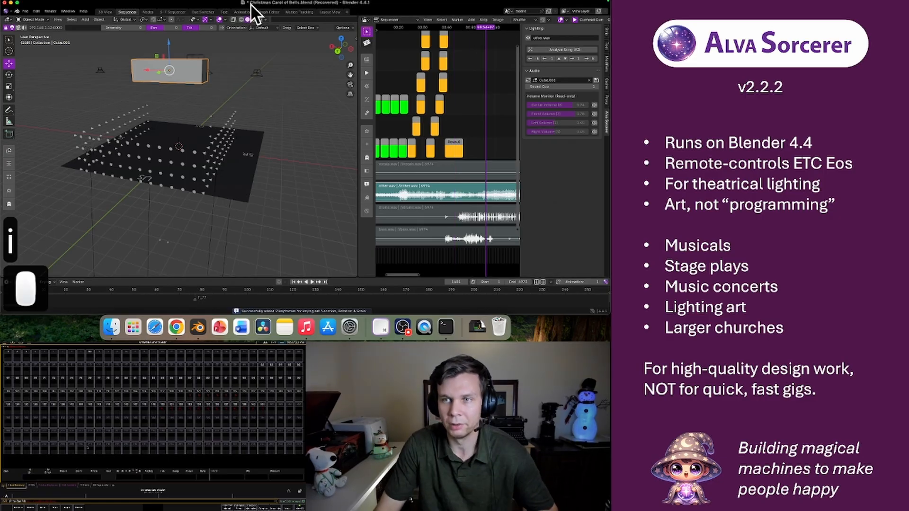
pyautogui.moveTo(183, 80); pyautogui.dragTo(158, 95, button='middle')
pyautogui.moveTo(149, 86); pyautogui.dragTo(229, 79)
pyautogui.press('i')
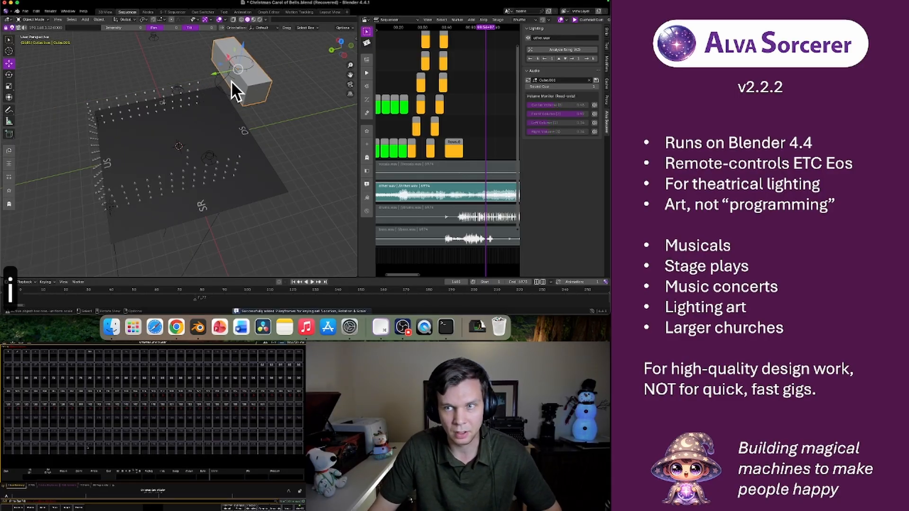
# Select the suspended speakers and keyframe their transforms slightly before the box's last keyframe
pyautogui.moveTo(486, 27)
pyautogui.mouseDown()
pyautogui.moveTo(439, 36)
pyautogui.moveTo(481, 34)
pyautogui.mouseUp()
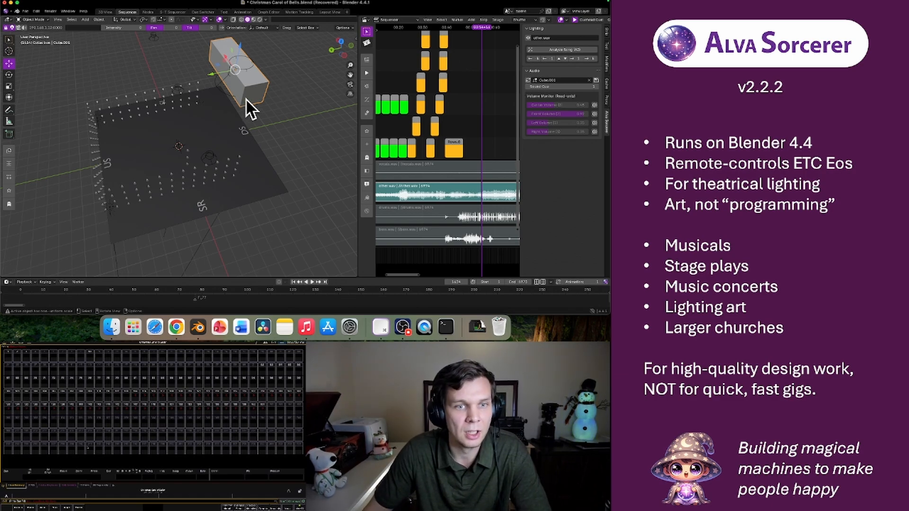
pyautogui.click(169, 67)
pyautogui.moveTo(244, 135)
pyautogui.mouseDown(button='middle')
pyautogui.moveTo(255, 179)
pyautogui.moveTo(168, 138)
pyautogui.moveTo(260, 165)
pyautogui.moveTo(251, 152)
pyautogui.mouseUp(button='middle')
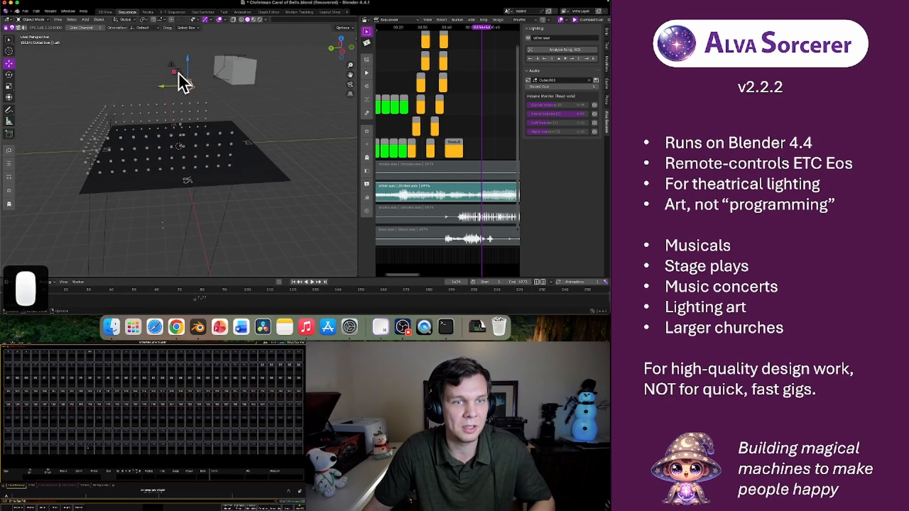
pyautogui.click(178, 72)
pyautogui.keyDown('shift'); pyautogui.click(173, 63); pyautogui.keyUp('shift')
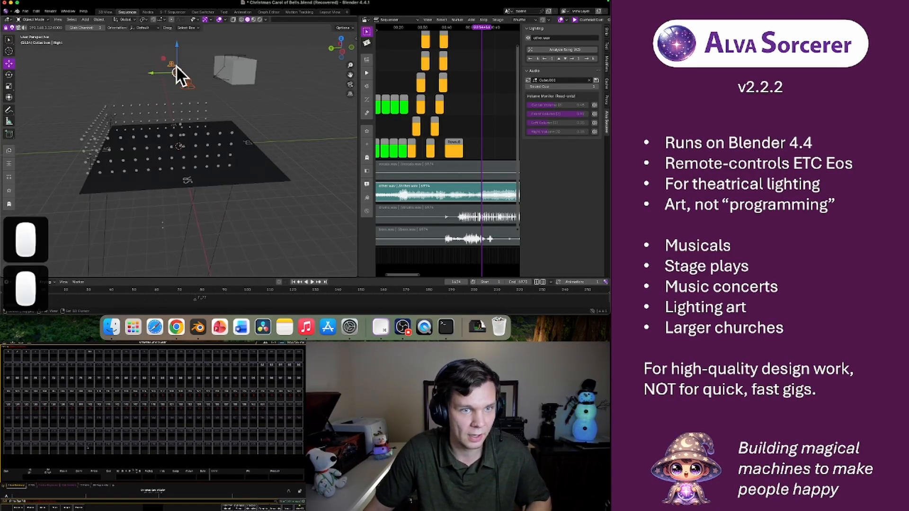
pyautogui.press('i')
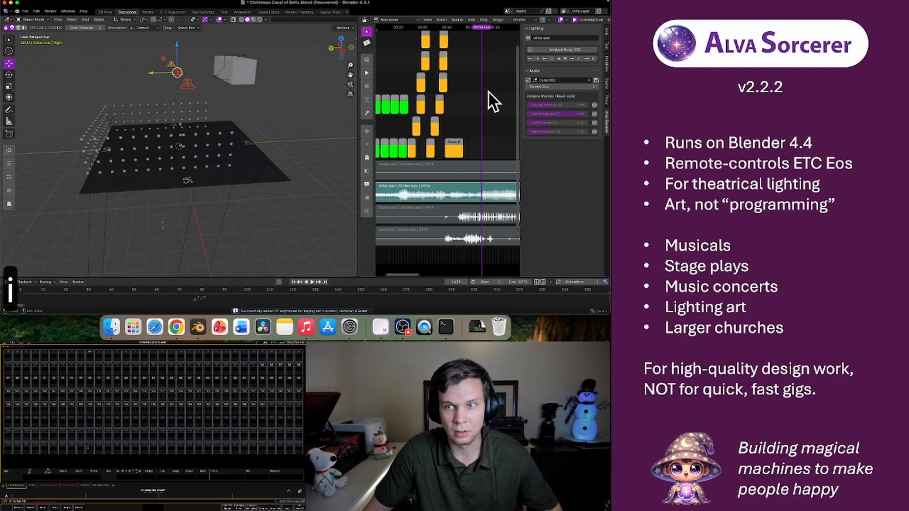
# Move the selected speakers downstage past the box at a further point in the sequence, keyframe them and scrub the motion
pyautogui.click(493, 28)
pyautogui.moveTo(151, 71); pyautogui.dragTo(265, 75)
pyautogui.press('i')
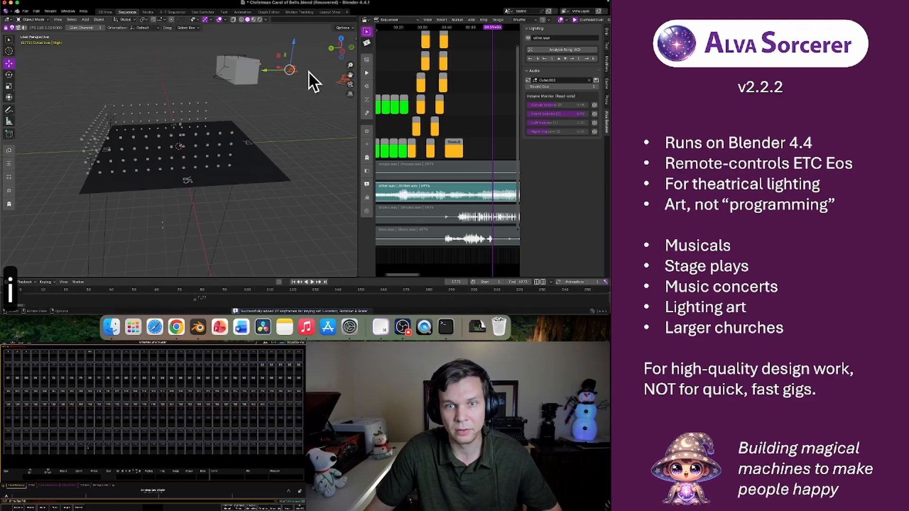
pyautogui.moveTo(495, 27)
pyautogui.mouseDown()
pyautogui.moveTo(479, 29)
pyautogui.moveTo(493, 28)
pyautogui.mouseUp()
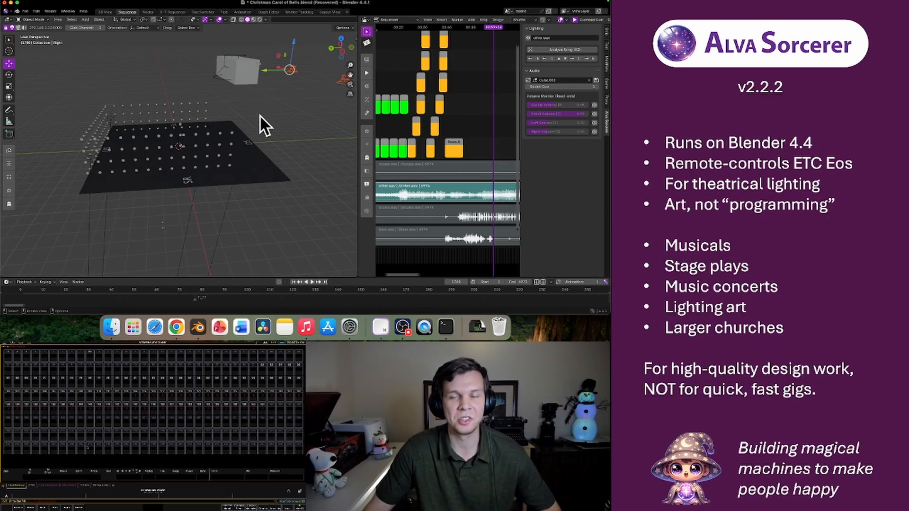
# Examine the arrangement of the box and the speakers around the stage from several angles
pyautogui.moveTo(300, 104); pyautogui.dragTo(230, 104, button='middle')
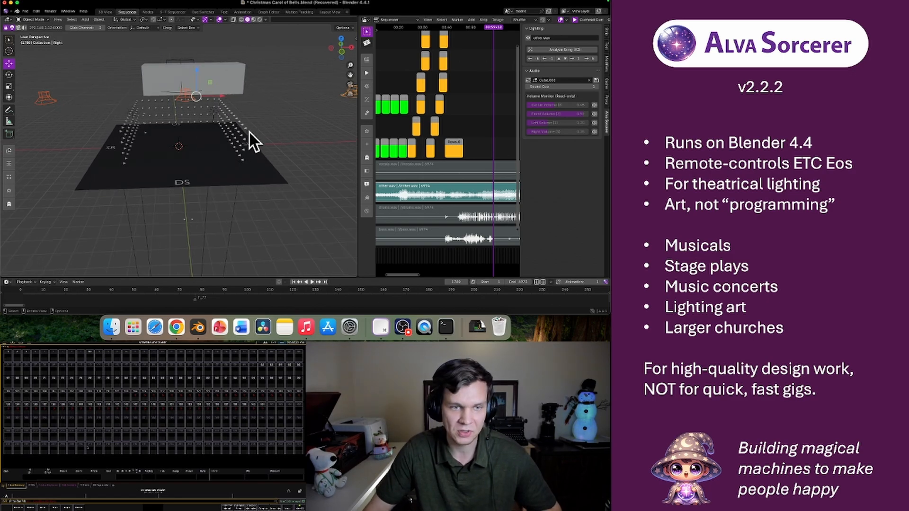
pyautogui.scroll(-8, 186, 98)
pyautogui.moveTo(127, 152); pyautogui.dragTo(211, 139, button='middle')
pyautogui.scroll(4, 231, 128)
pyautogui.scroll(5, 231, 129)
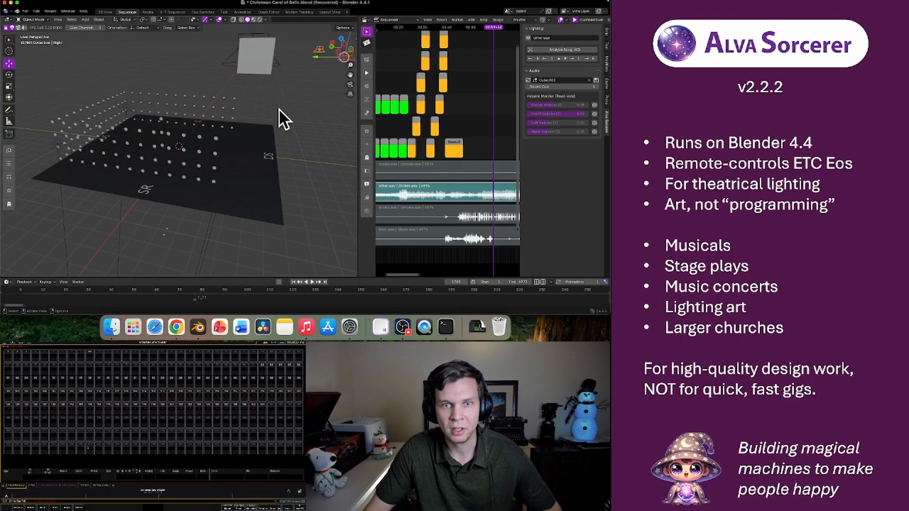
pyautogui.scroll(-5, 283, 109)
pyautogui.scroll(2, 269, 112)
pyautogui.moveTo(299, 108); pyautogui.dragTo(279, 106, button='middle')
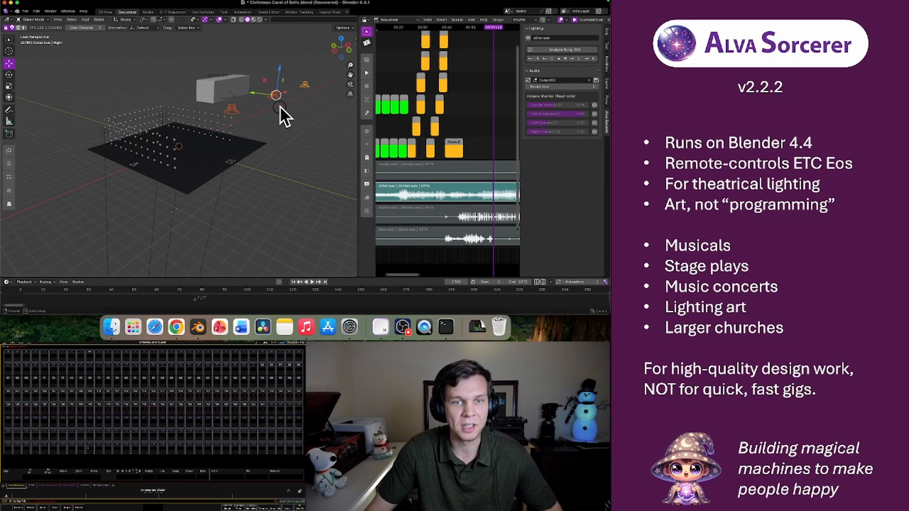
pyautogui.moveTo(114, 124); pyautogui.dragTo(44, 120, button='middle')
pyautogui.moveTo(186, 74); pyautogui.dragTo(200, 76, button='middle')
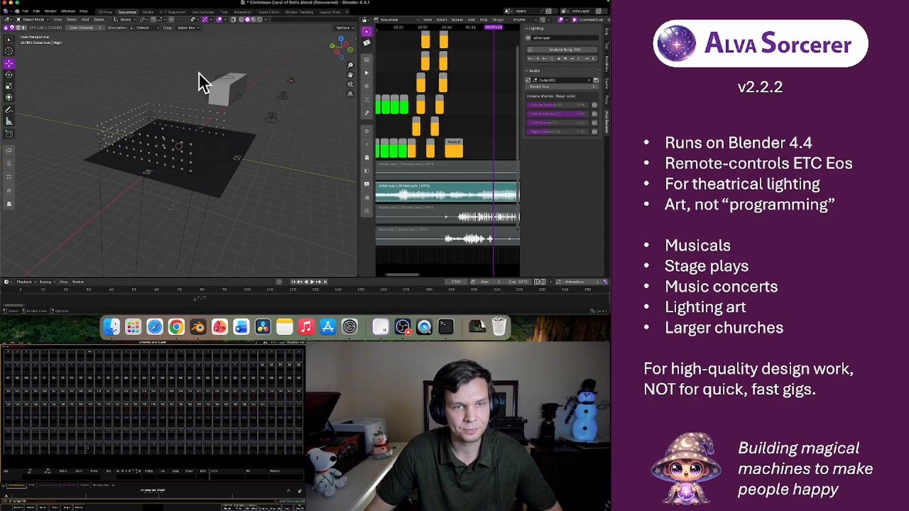
pyautogui.moveTo(291, 136); pyautogui.dragTo(225, 135, button='middle')
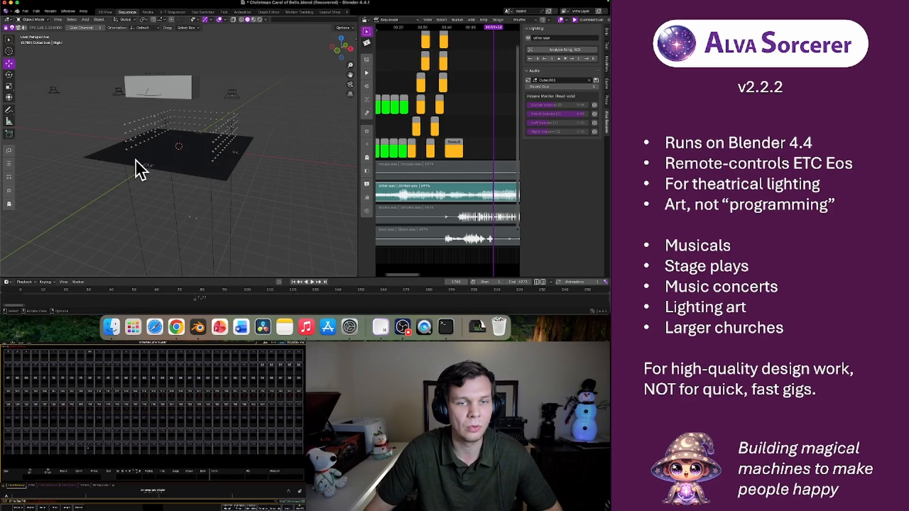
pyautogui.moveTo(169, 171); pyautogui.dragTo(122, 156, button='middle')
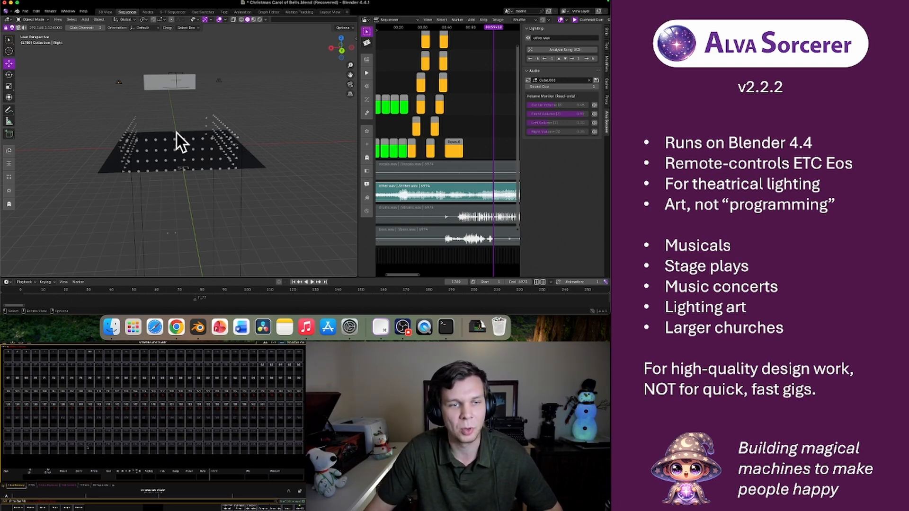
pyautogui.moveTo(118, 139); pyautogui.dragTo(87, 149, button='middle')
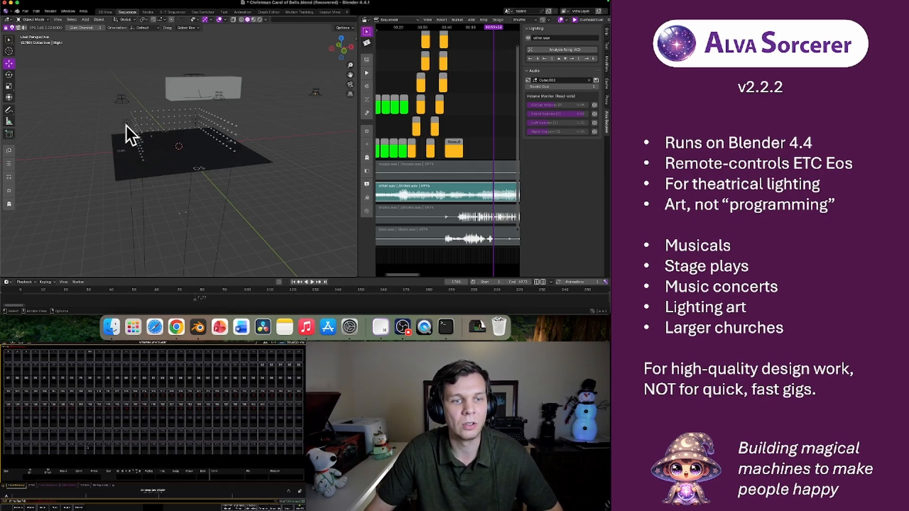
pyautogui.moveTo(112, 138); pyautogui.dragTo(146, 155, button='middle')
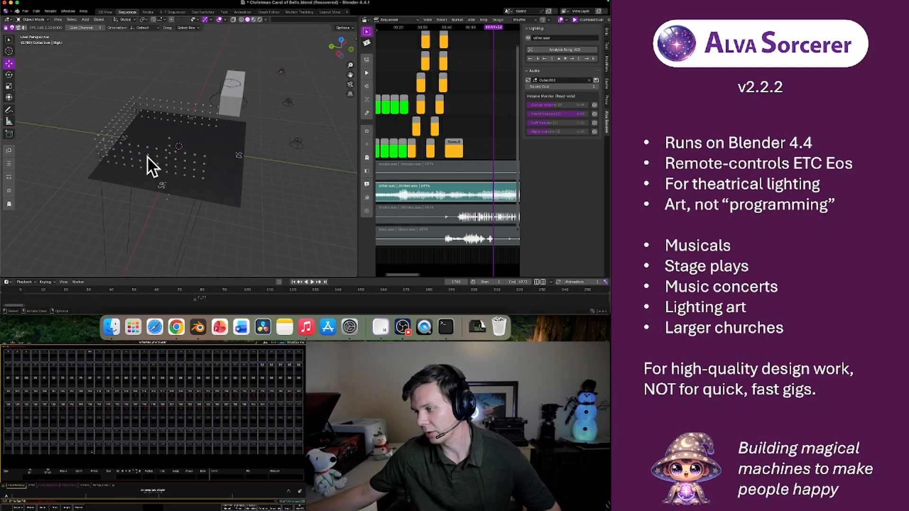
# Switch to ETC Eos, open its Augment3d view and compare the 3D space with the stage in Blender
pyautogui.click(102, 487)
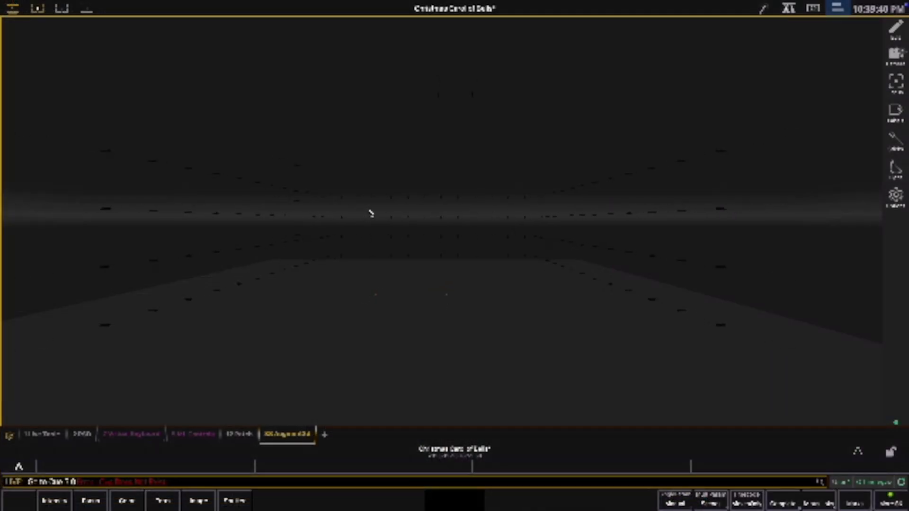
pyautogui.scroll(1, 371, 213)
pyautogui.moveTo(371, 214); pyautogui.dragTo(399, 147, button='middle')
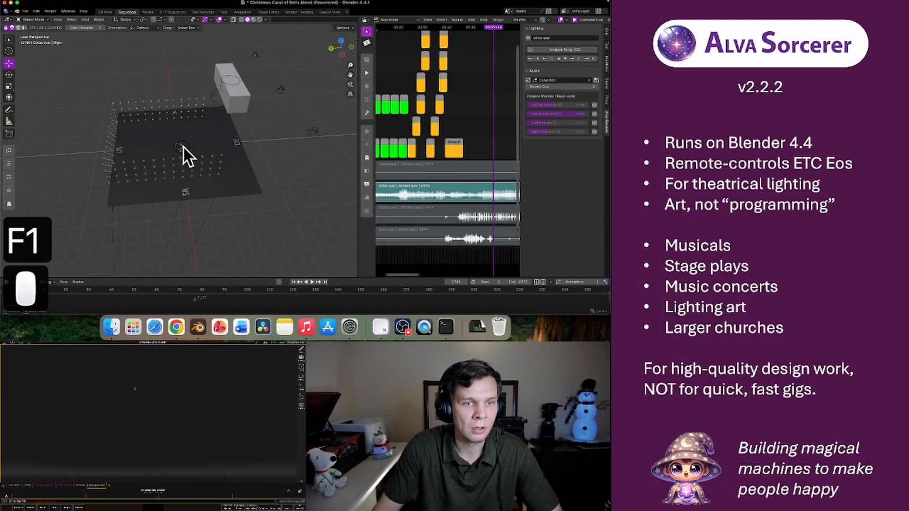
pyautogui.moveTo(183, 147); pyautogui.dragTo(81, 136, button='middle')
pyautogui.moveTo(273, 184); pyautogui.dragTo(210, 179, button='middle')
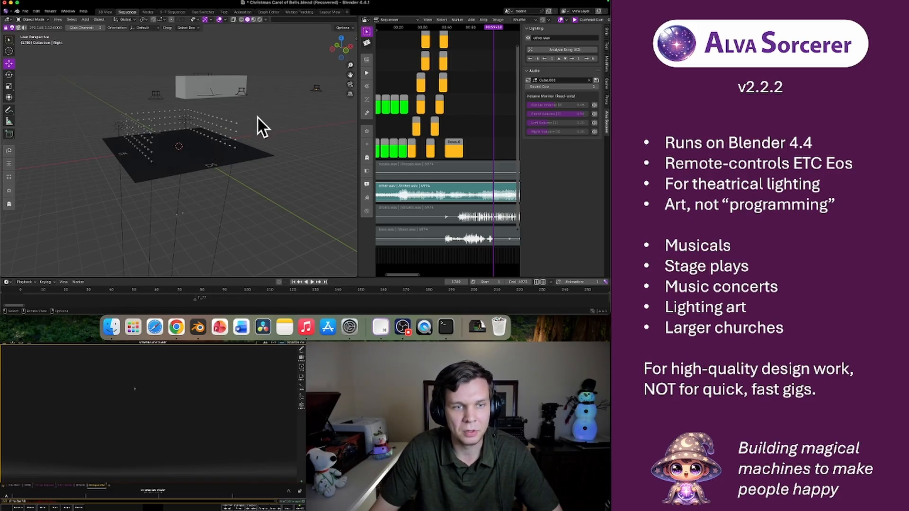
pyautogui.moveTo(265, 130); pyautogui.dragTo(231, 126, button='middle')
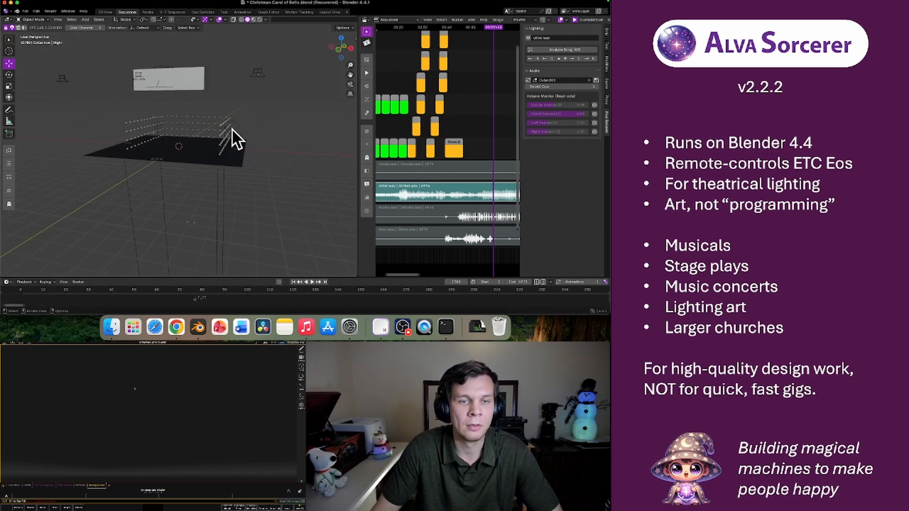